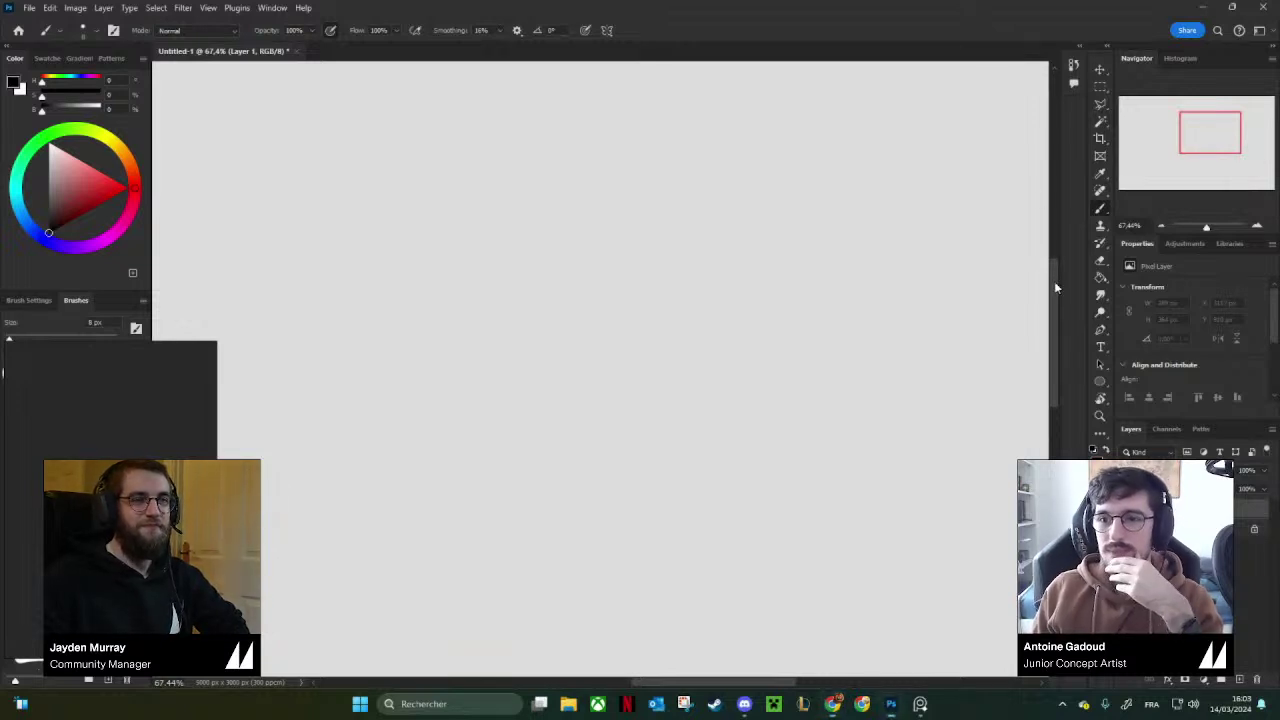
Test a short brush stroke on the canvas, undo it, and reduce the brush size to 7 px.
{"action": "left_click_drag", "start_coordinate": [696, 282], "coordinate": [721, 261]}
{"action": "key", "text": "ctrl+z"}
{"action": "key", "text": "bracketleft"}
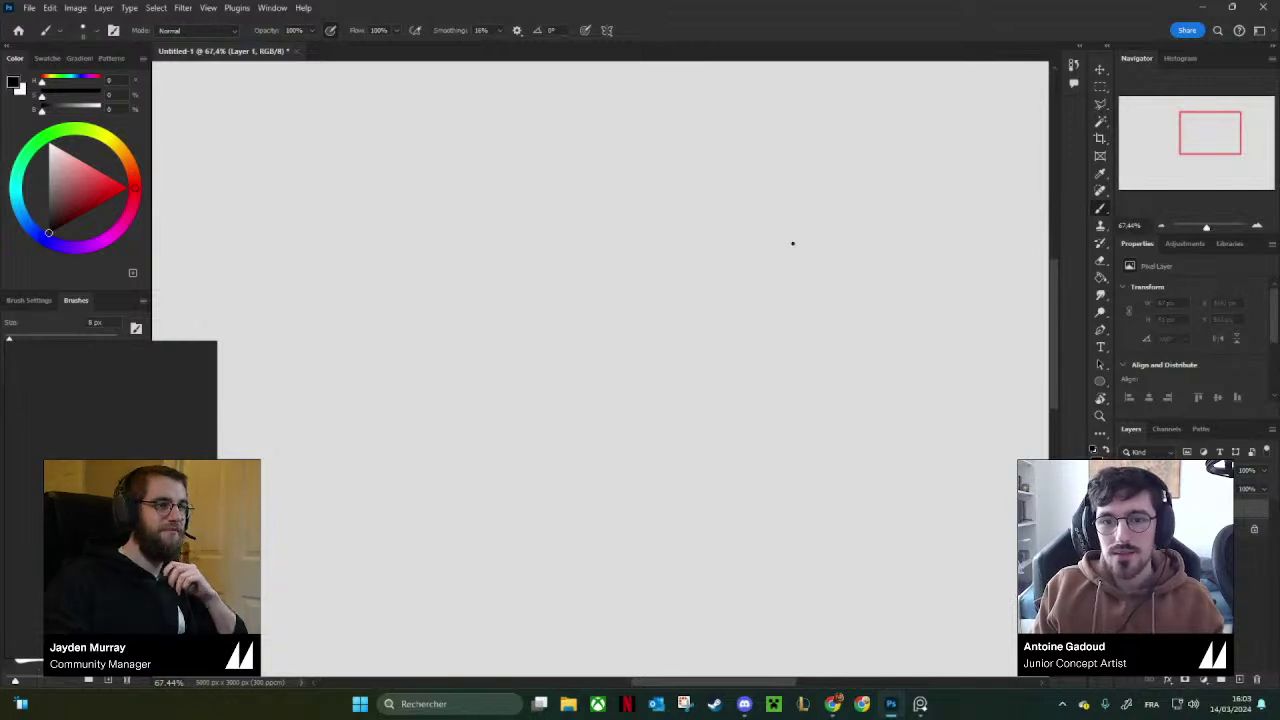
{"action": "mouse_move", "coordinate": [64, 446]}
{"action": "left_mouse_down"}
{"action": "mouse_move", "coordinate": [135, 462]}
{"action": "mouse_move", "coordinate": [84, 432]}
{"action": "left_mouse_up"}
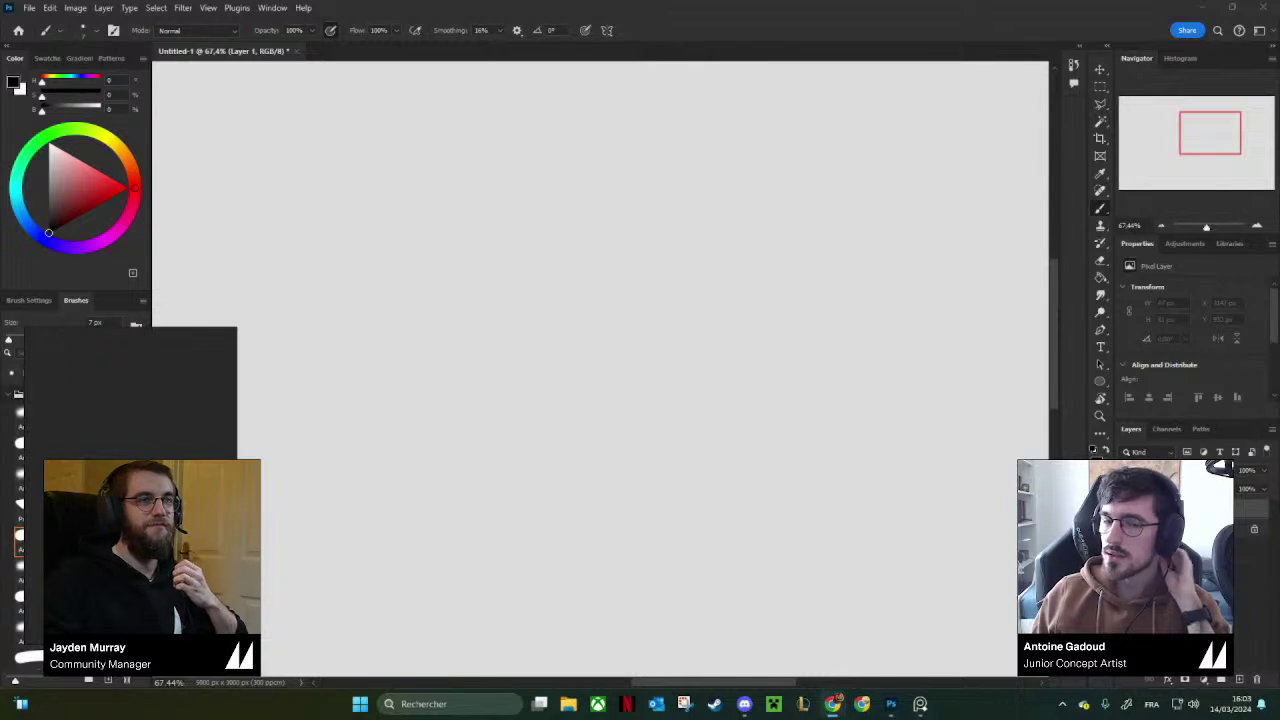
{"action": "left_click_drag", "start_coordinate": [162, 405], "coordinate": [211, 384]}
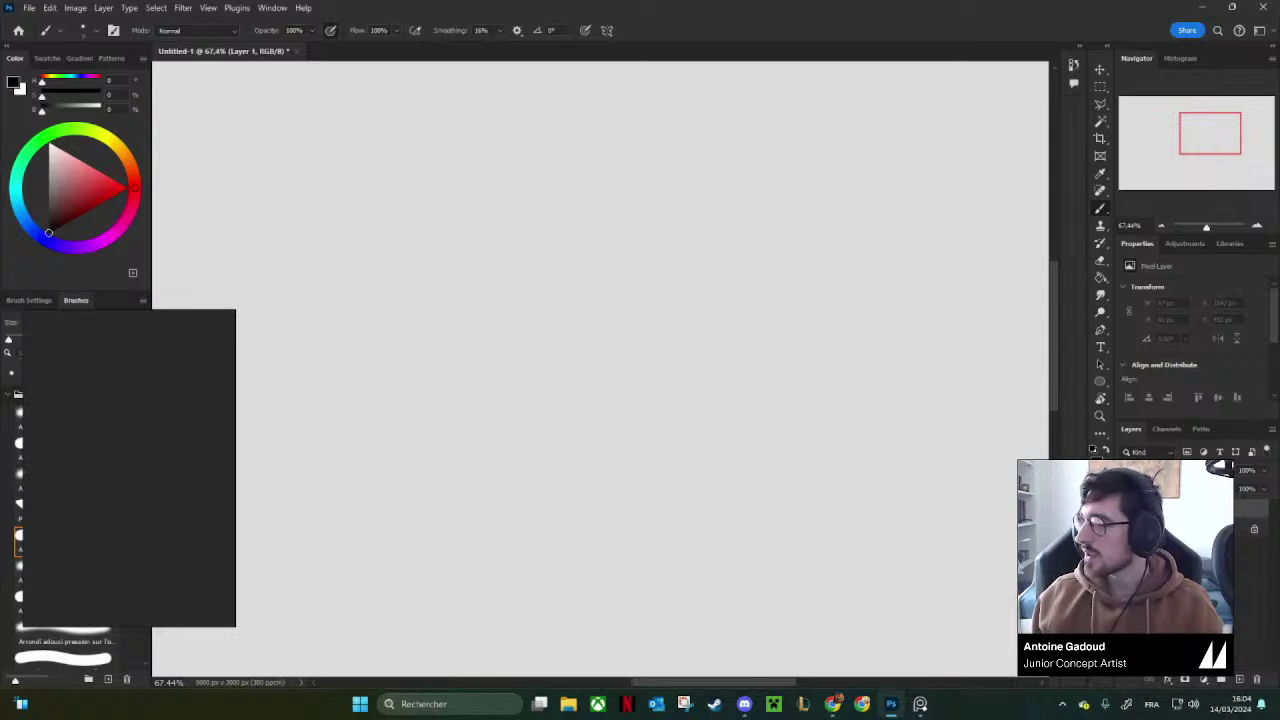
{"action": "key", "text": "alt+Tab"}
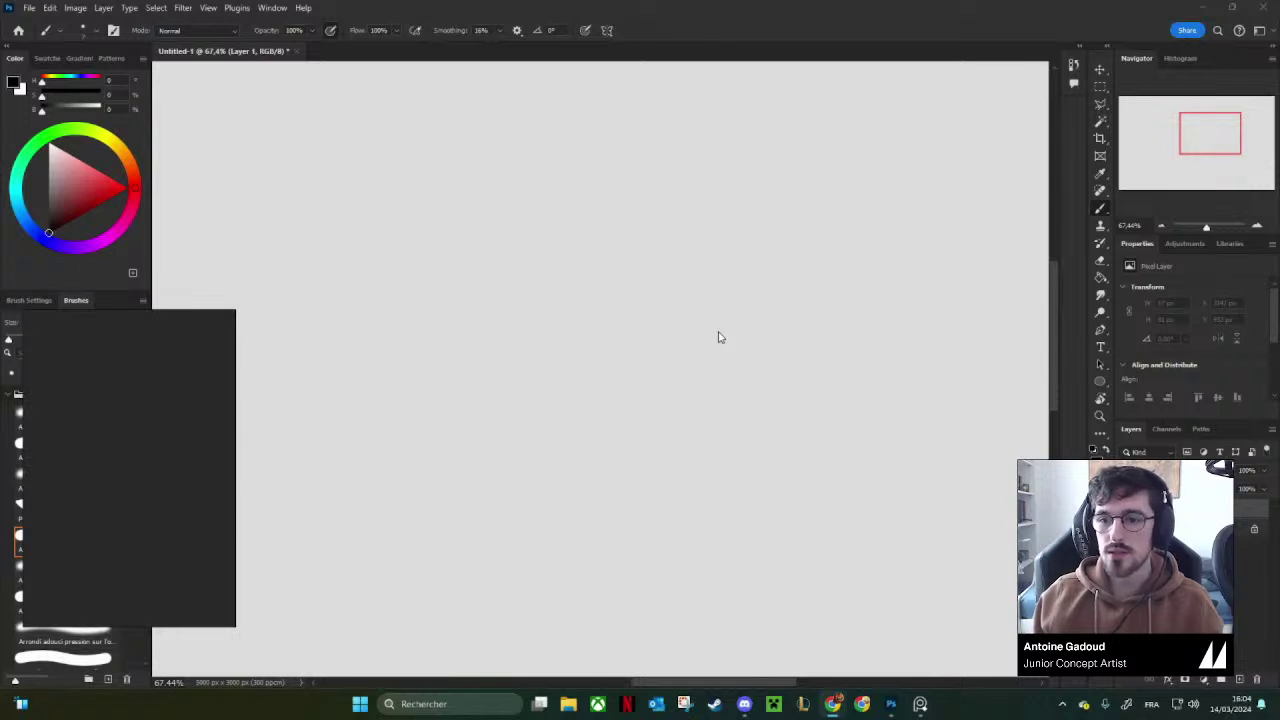
{"action": "left_click", "coordinate": [1052, 308]}
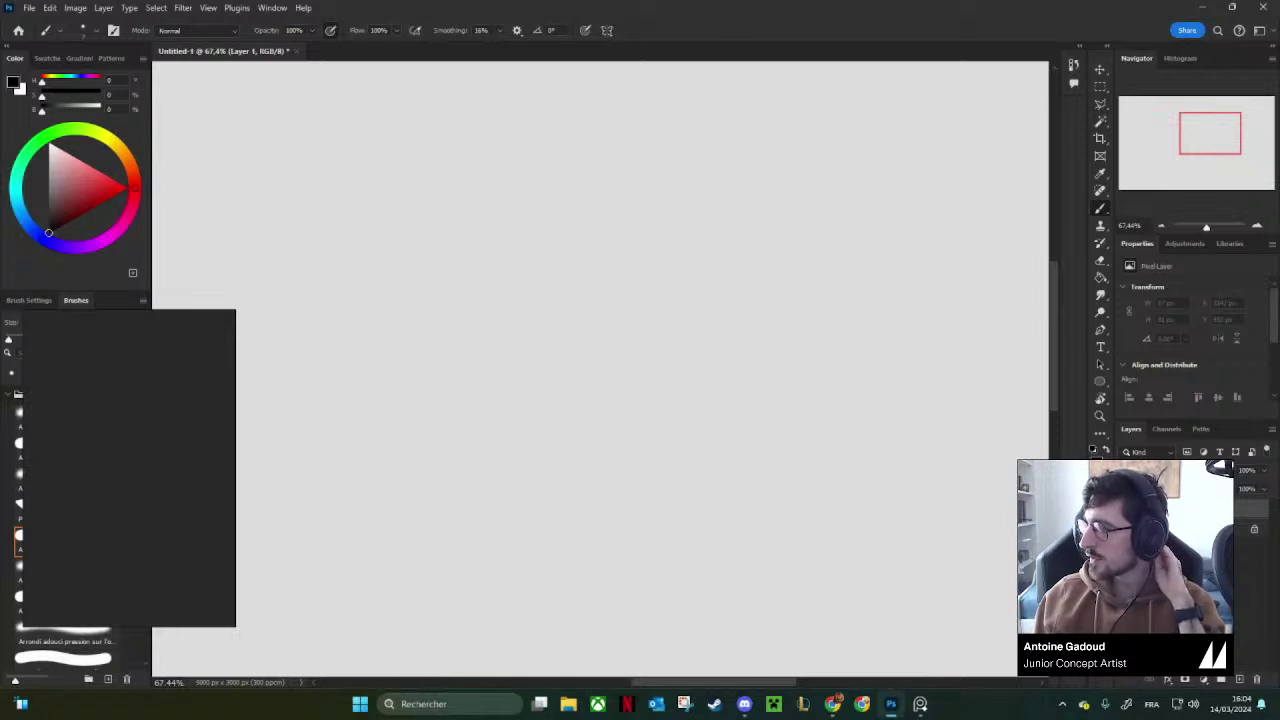
{"action": "key", "text": "alt+Tab"}
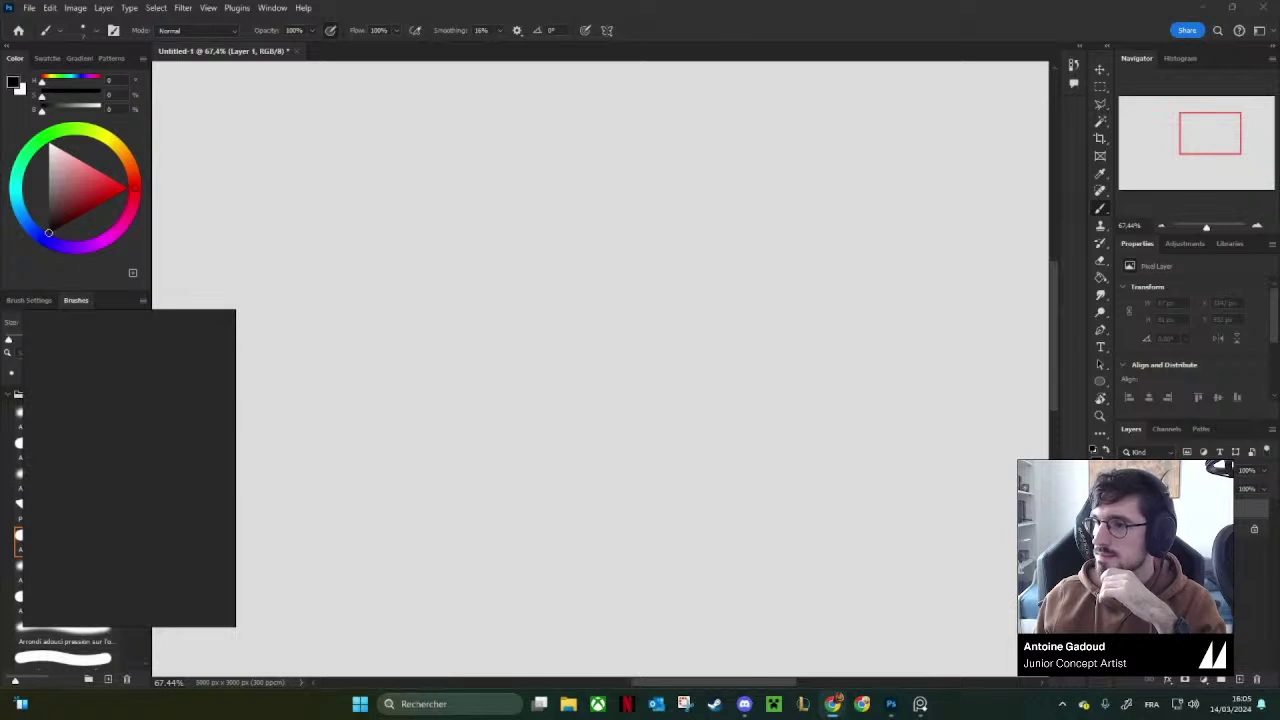
Enlarge the empty floating reference board window and reposition it over the canvas edge.
{"action": "left_click_drag", "start_coordinate": [57, 475], "coordinate": [117, 463]}
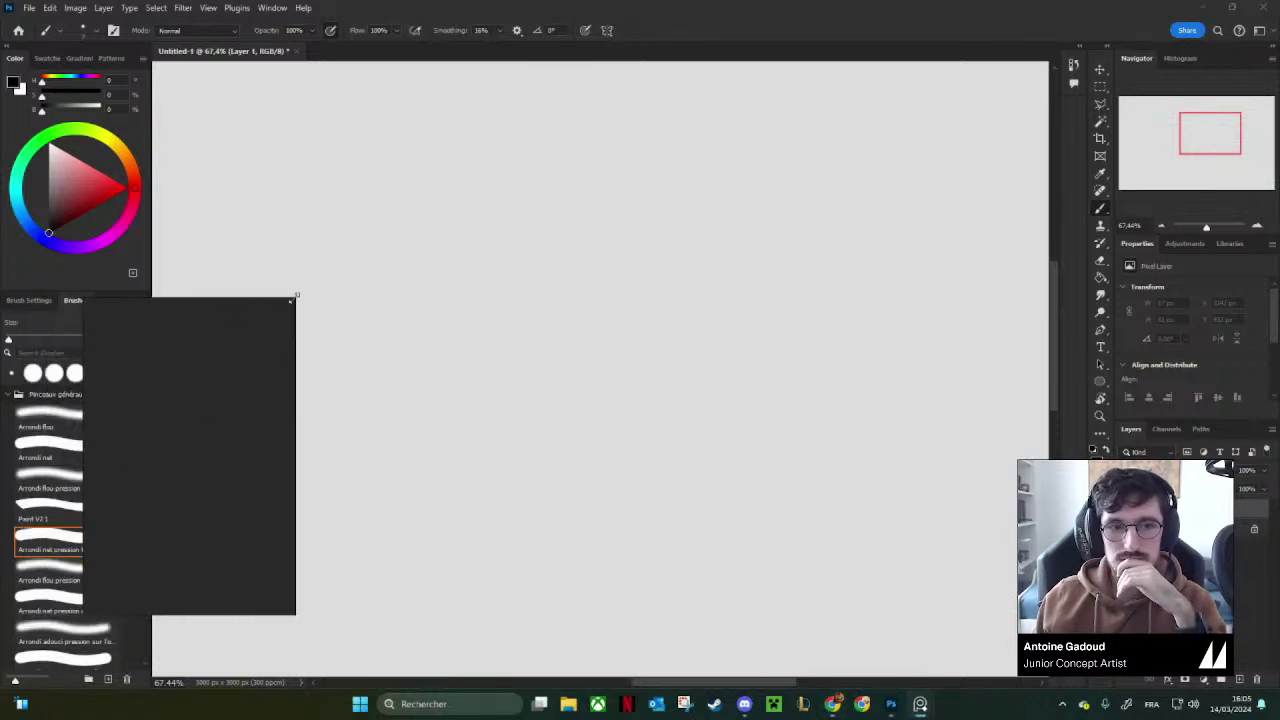
{"action": "mouse_move", "coordinate": [296, 297]}
{"action": "left_mouse_down"}
{"action": "mouse_move", "coordinate": [403, 281]}
{"action": "mouse_move", "coordinate": [408, 267]}
{"action": "left_mouse_up"}
{"action": "left_click_drag", "start_coordinate": [351, 315], "coordinate": [286, 336]}
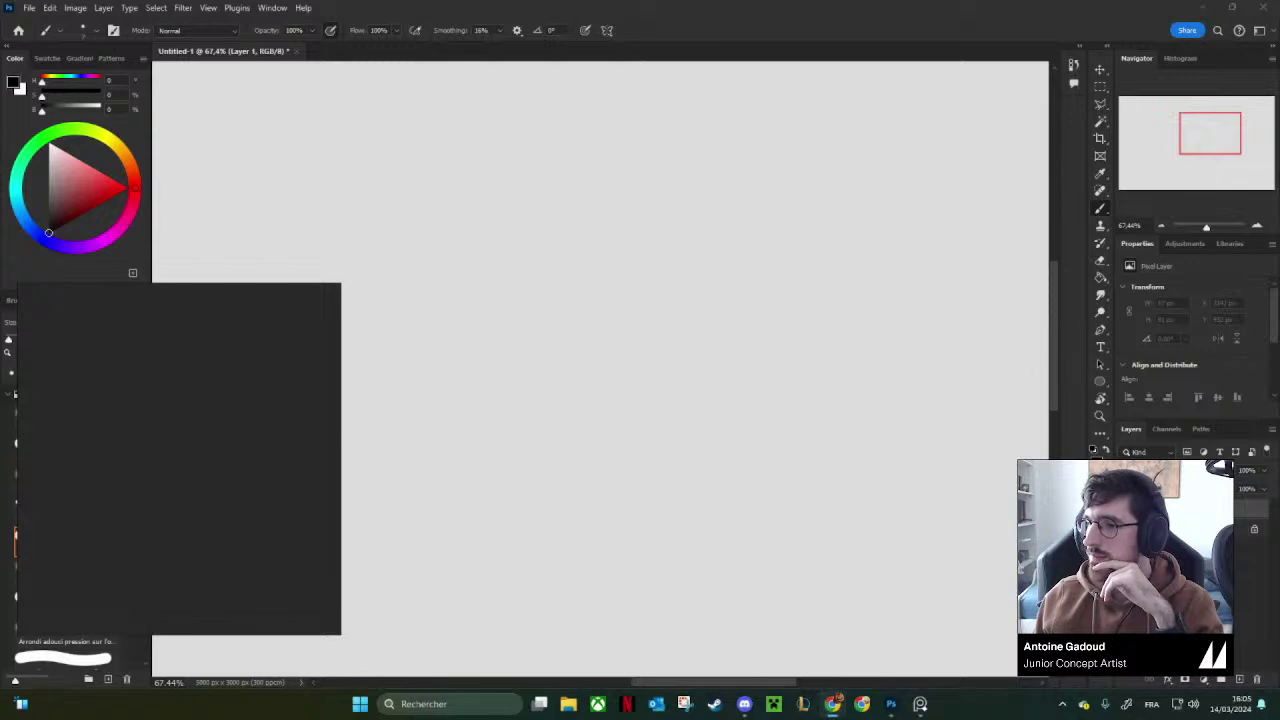
Bring up the Pinterest browser window and copy the Pericalus funestus head photo into the empty reference board.
{"action": "left_click_drag", "start_coordinate": [1279, 66], "coordinate": [591, 97]}
{"action": "double_click", "coordinate": [894, 95]}
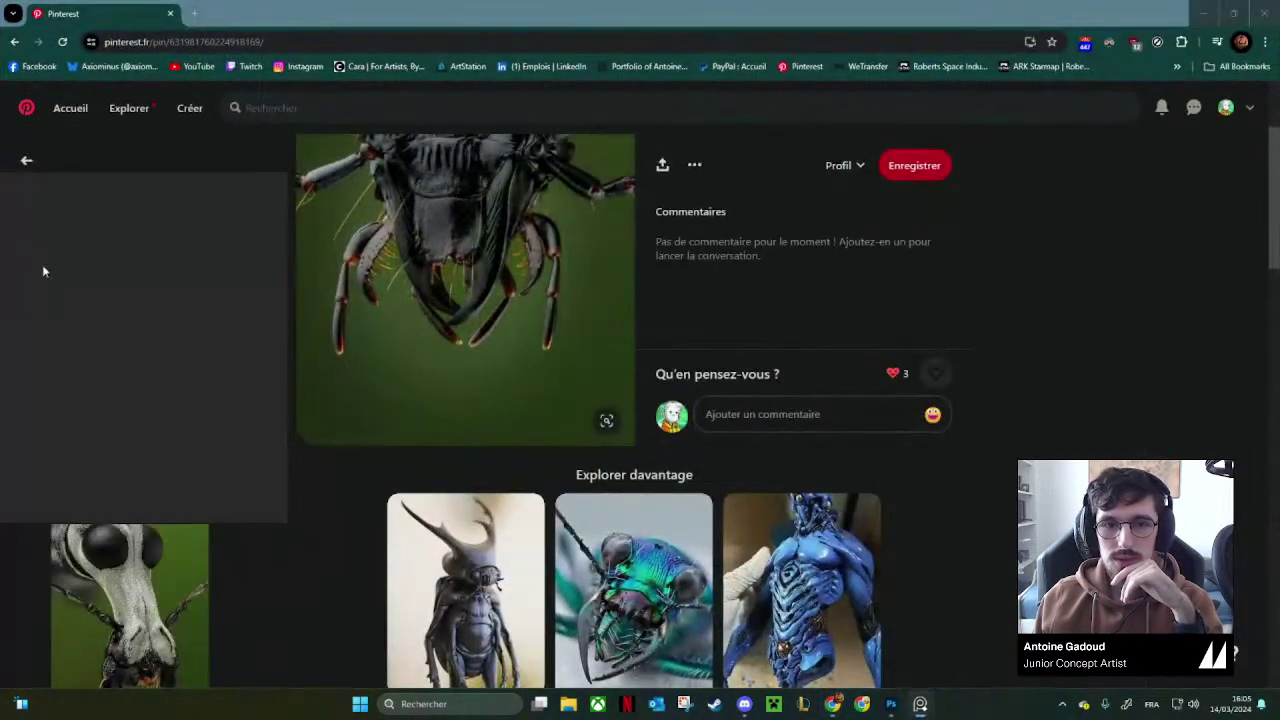
{"action": "right_click", "coordinate": [545, 322]}
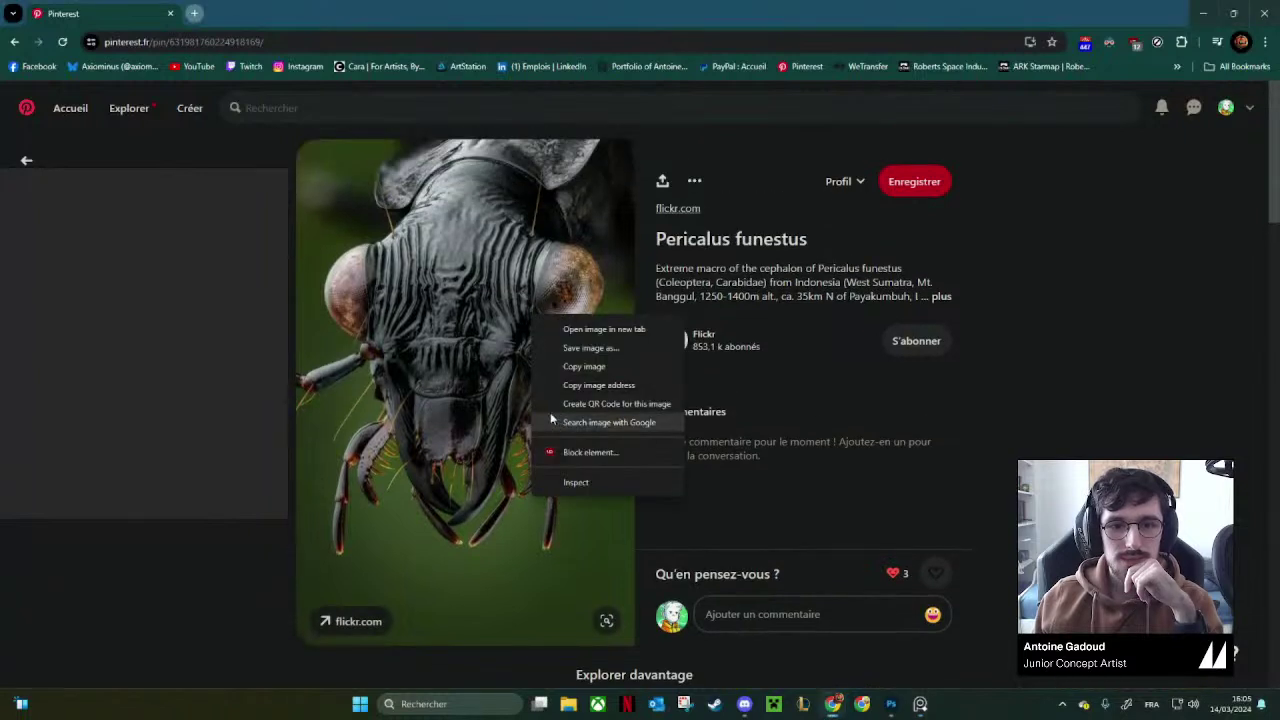
{"action": "left_click", "coordinate": [585, 366]}
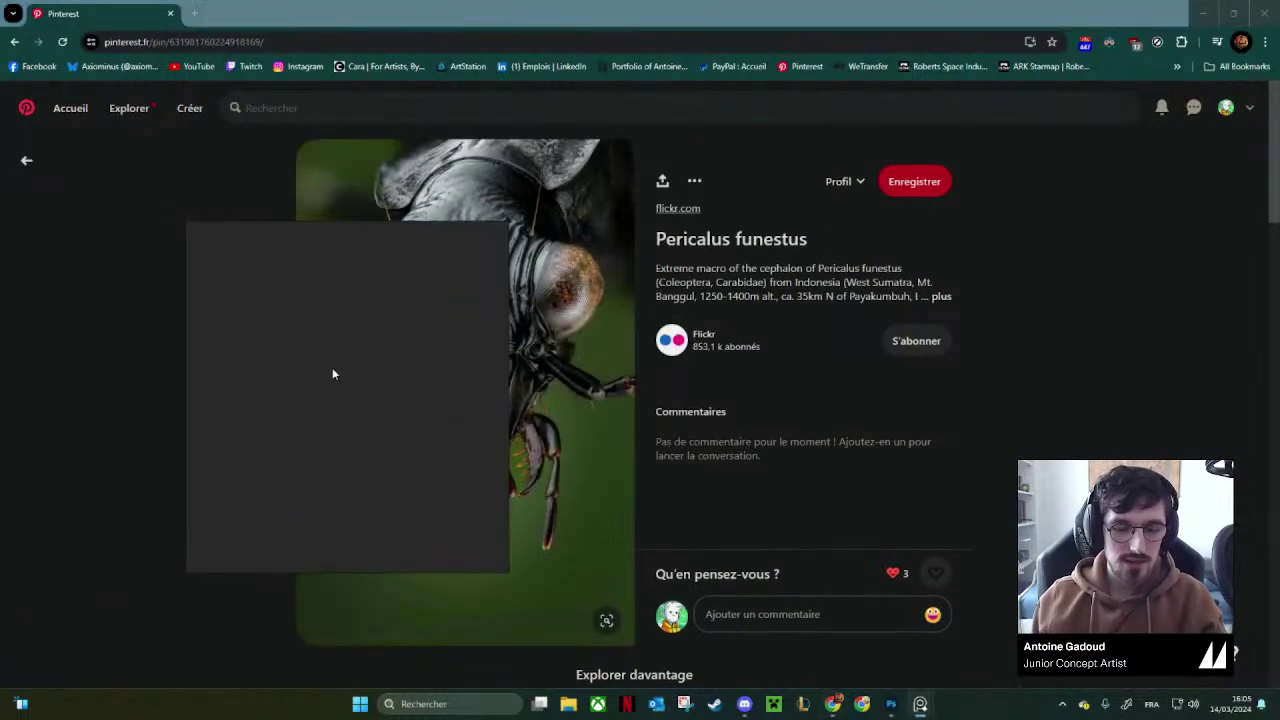
{"action": "key", "text": "ctrl+v"}
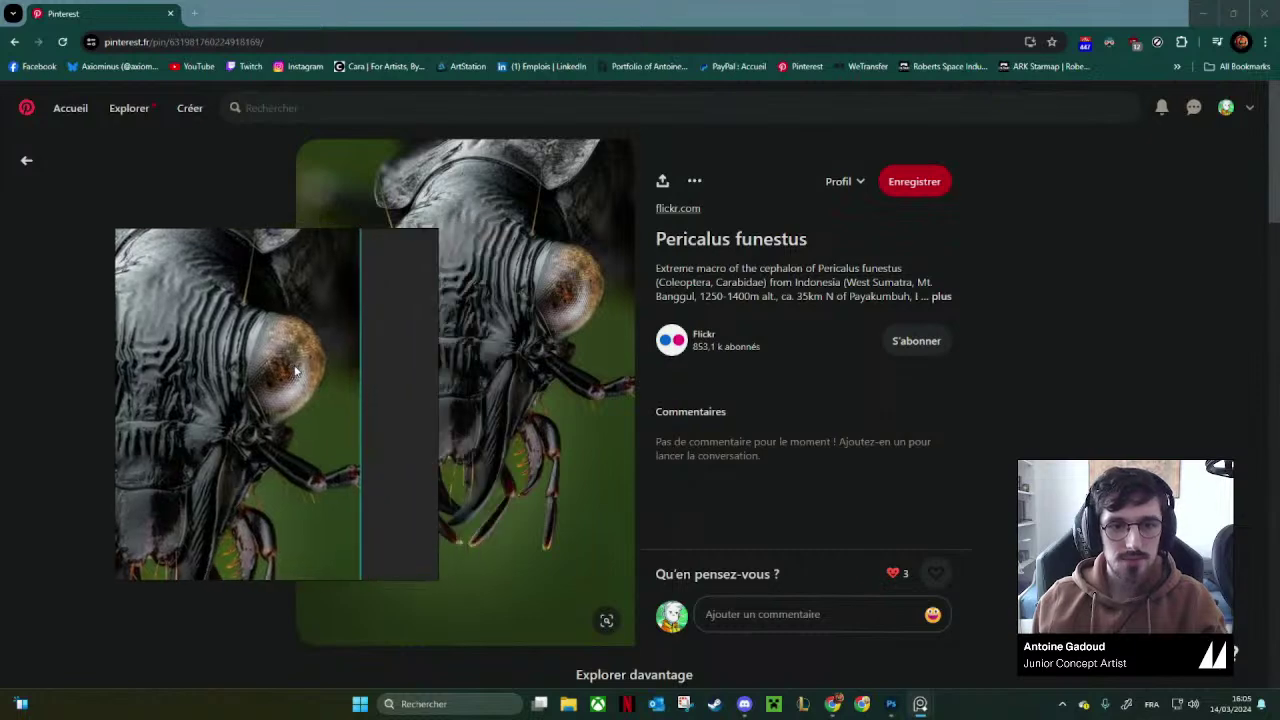
Examine the beetle's eye in the pasted reference up close and move the board window aside.
{"action": "scroll", "coordinate": [292, 370], "scroll_direction": "up", "scroll_amount": 2}
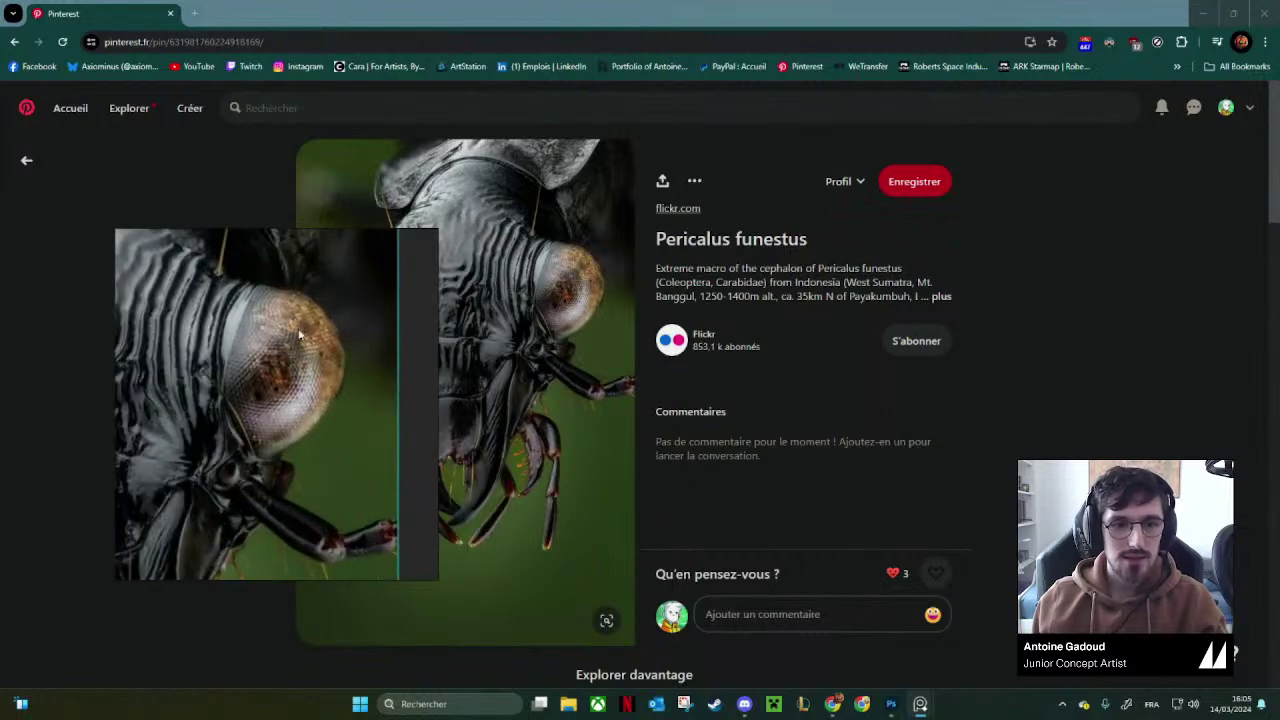
{"action": "scroll", "coordinate": [330, 388], "scroll_direction": "down", "scroll_amount": 2}
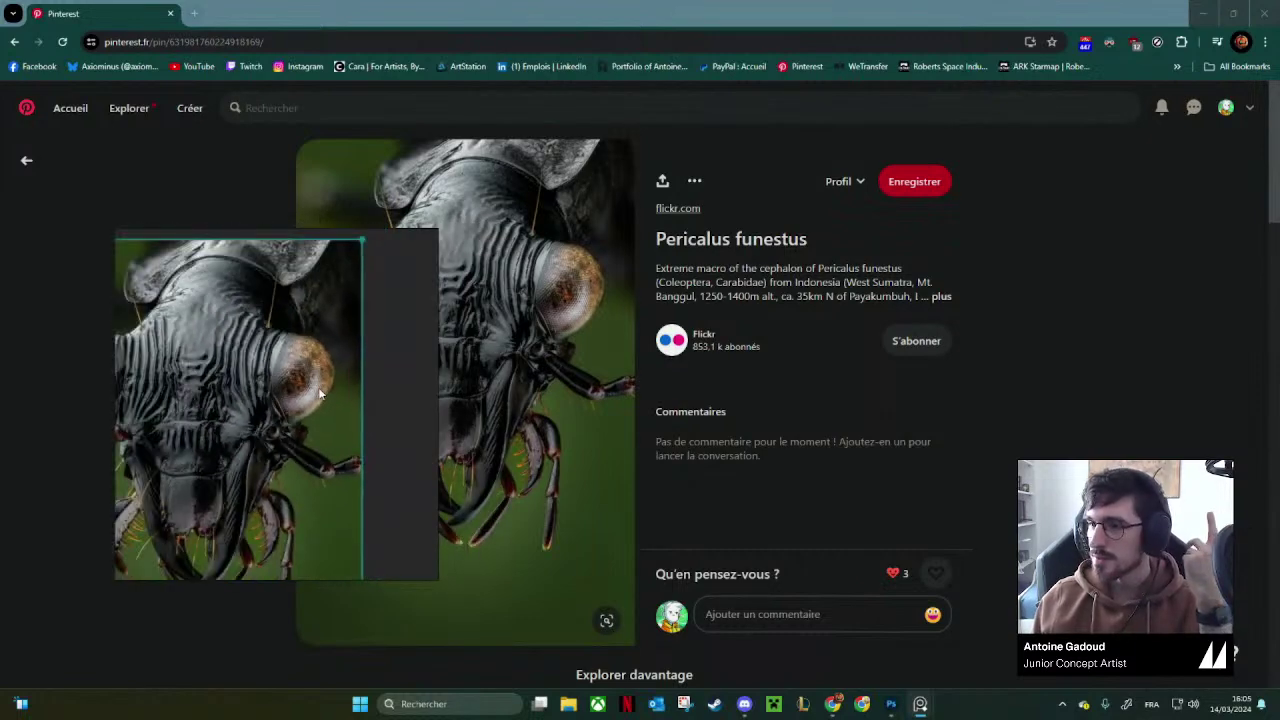
{"action": "scroll", "coordinate": [320, 393], "scroll_direction": "up", "scroll_amount": 3}
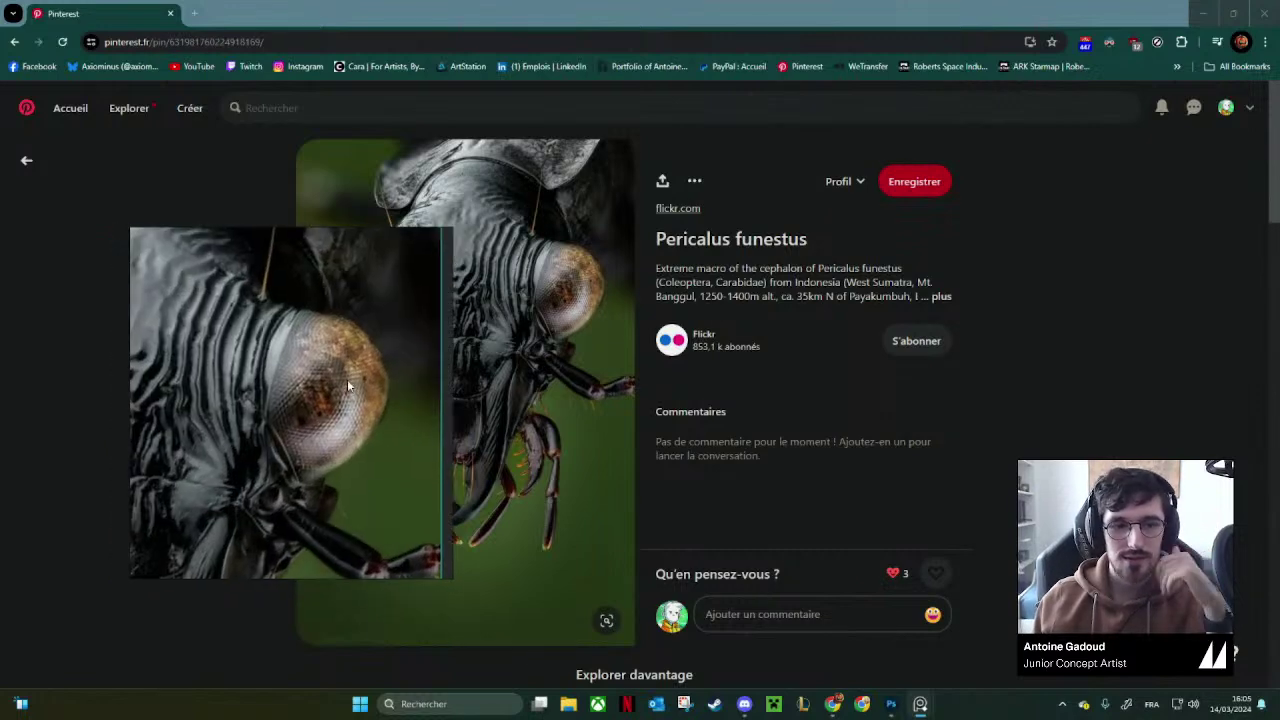
{"action": "scroll", "coordinate": [347, 385], "scroll_direction": "down", "scroll_amount": 3}
{"action": "left_click_drag", "start_coordinate": [343, 405], "coordinate": [231, 256]}
Browse the pins related to Pericalus funestus for more insect and creature references.
{"action": "scroll", "coordinate": [533, 382], "scroll_direction": "down", "scroll_amount": 2}
{"action": "scroll", "coordinate": [533, 382], "scroll_direction": "down", "scroll_amount": 4}
{"action": "scroll", "coordinate": [457, 520], "scroll_direction": "down", "scroll_amount": 1}
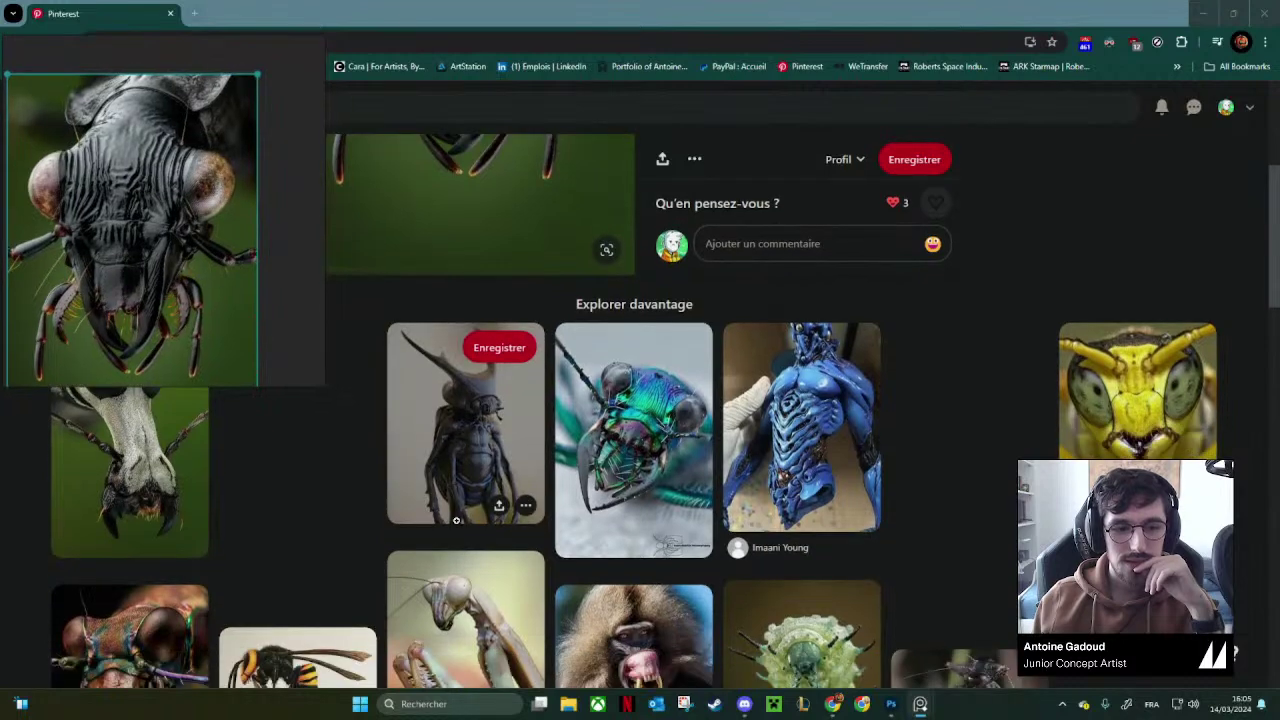
{"action": "scroll", "coordinate": [456, 520], "scroll_direction": "down", "scroll_amount": 3}
{"action": "scroll", "coordinate": [615, 508], "scroll_direction": "down", "scroll_amount": 1}
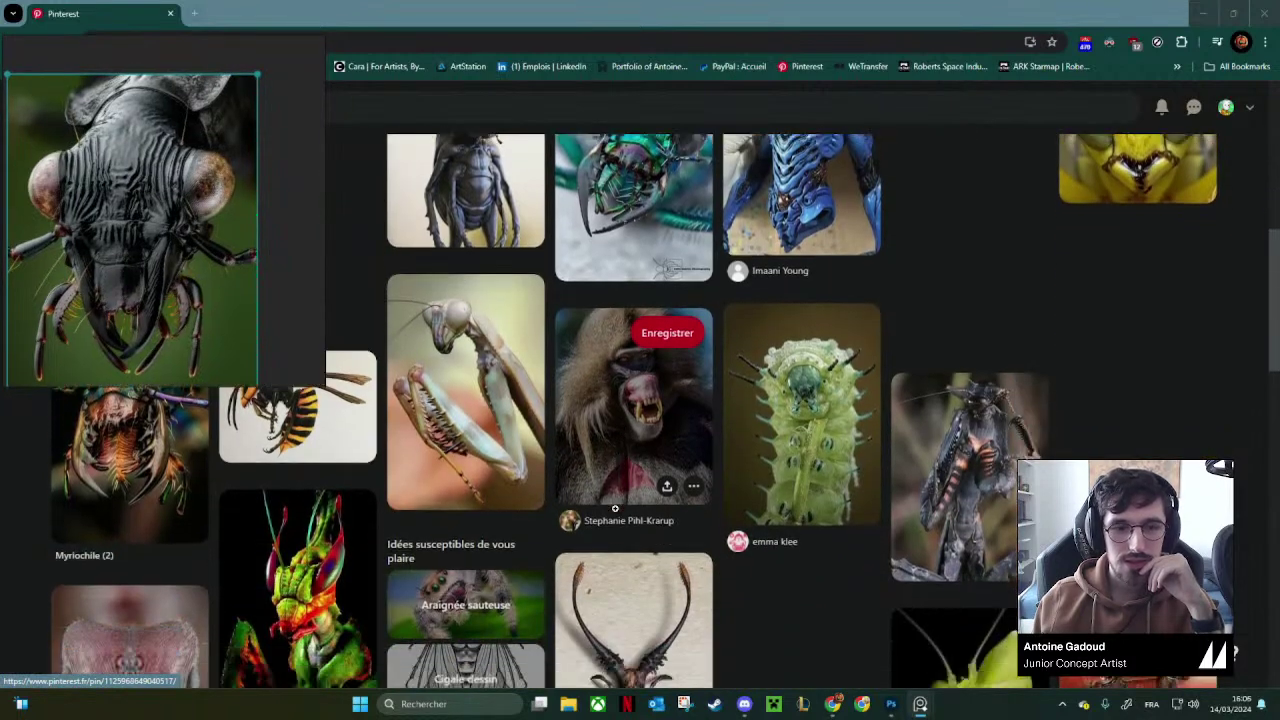
{"action": "scroll", "coordinate": [768, 294], "scroll_direction": "down", "scroll_amount": 2}
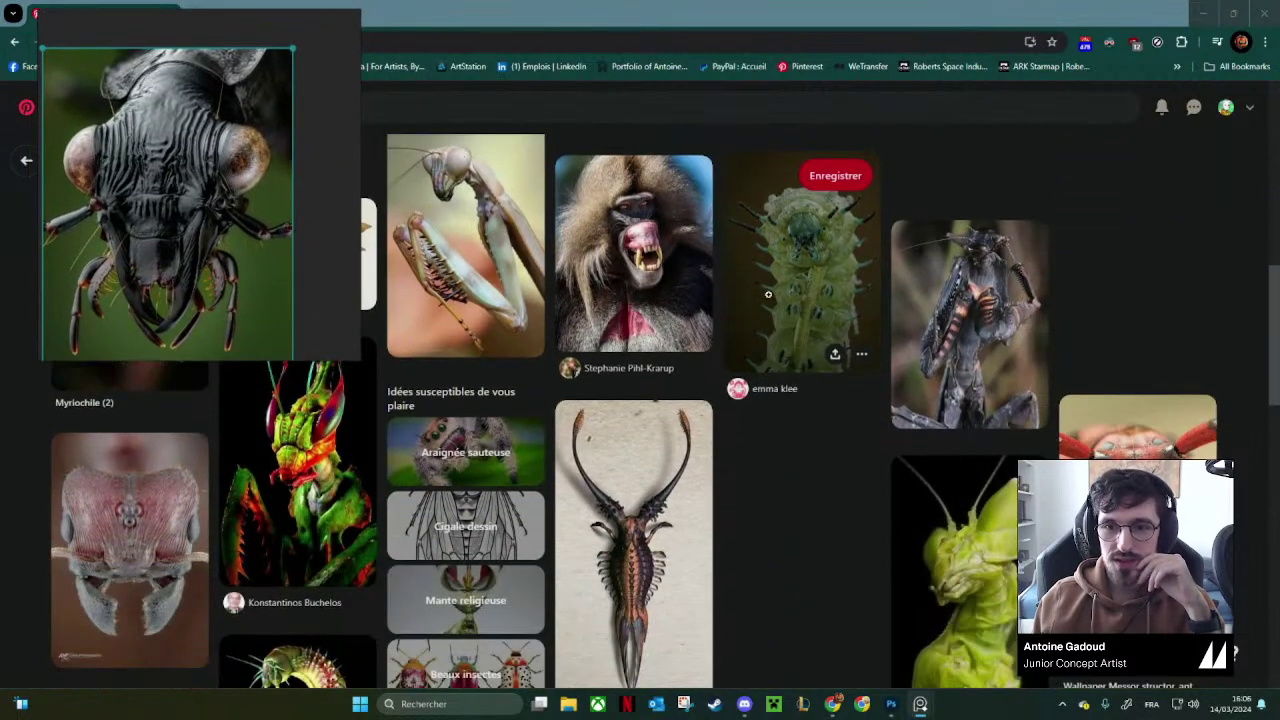
{"action": "scroll", "coordinate": [768, 294], "scroll_direction": "down", "scroll_amount": 1}
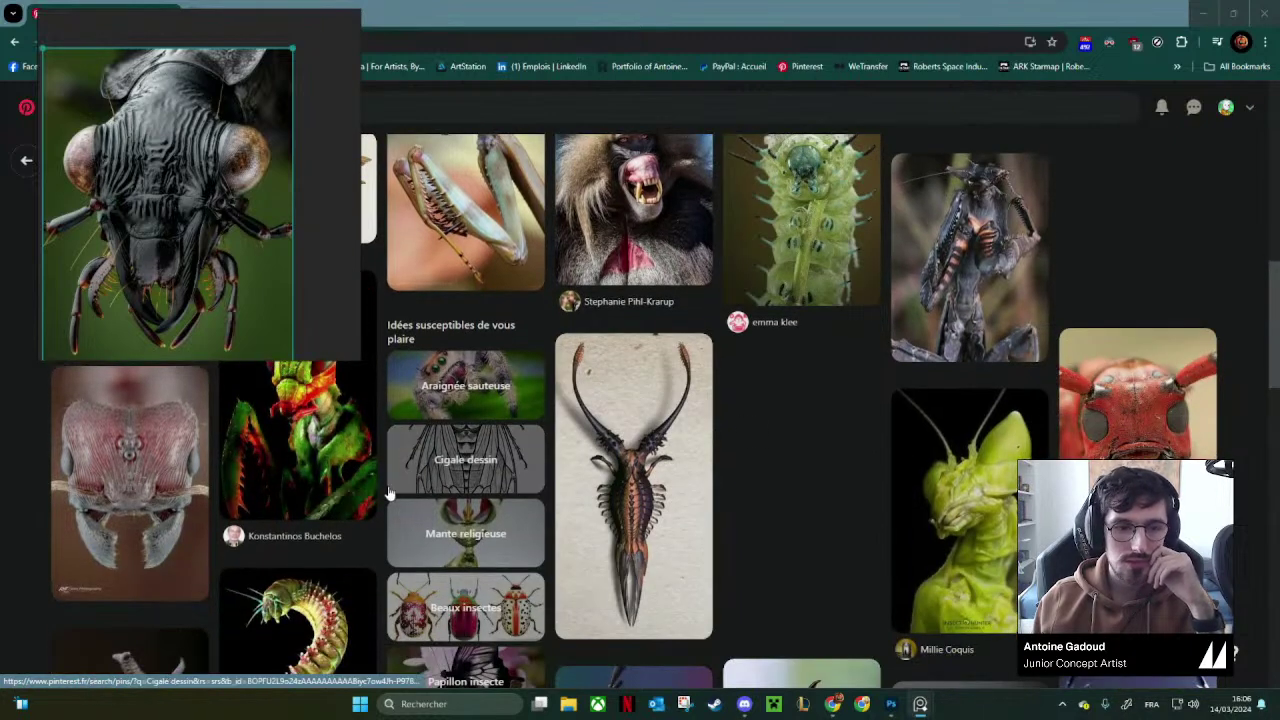
{"action": "scroll", "coordinate": [390, 493], "scroll_direction": "down", "scroll_amount": 5}
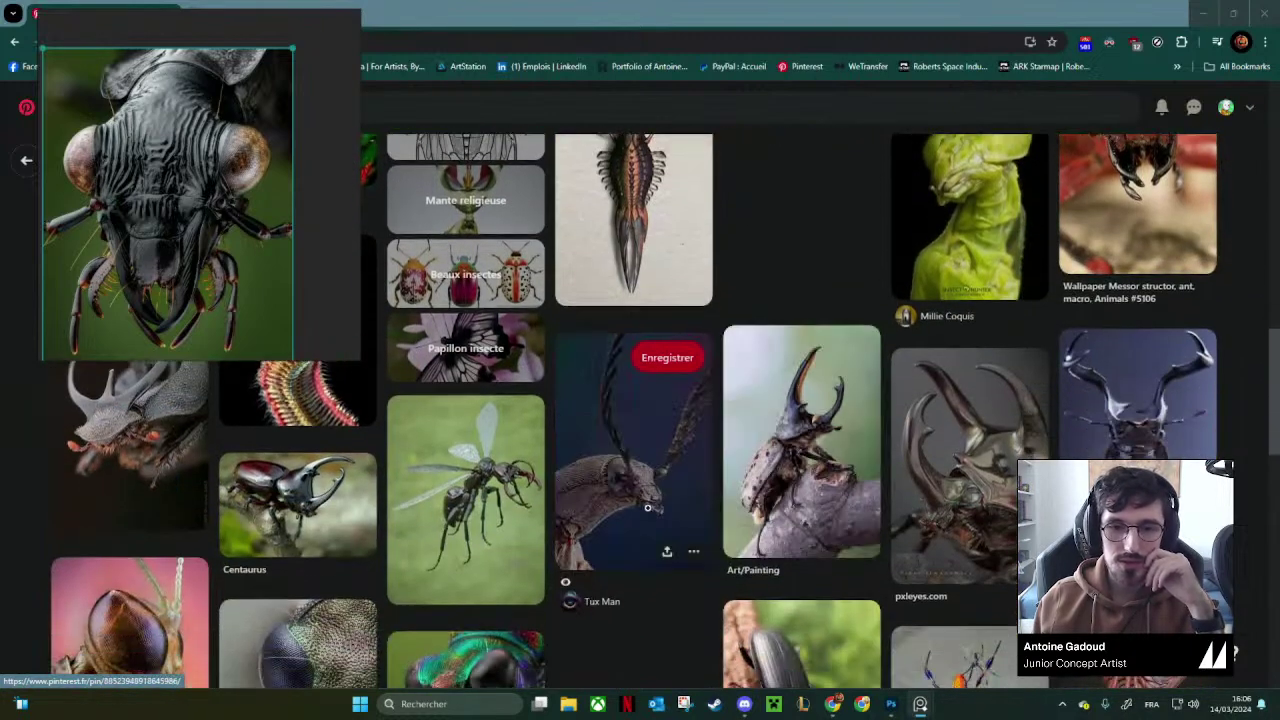
{"action": "scroll", "coordinate": [630, 510], "scroll_direction": "up", "scroll_amount": 1}
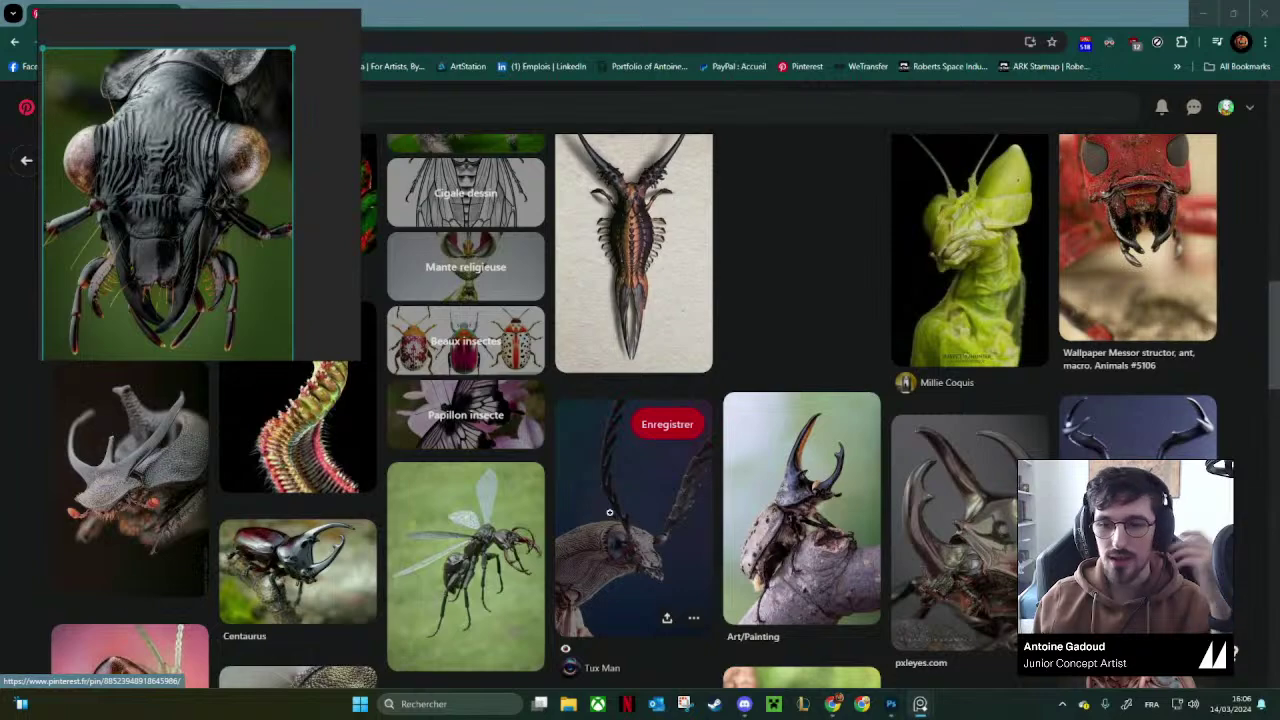
{"action": "scroll", "coordinate": [612, 512], "scroll_direction": "down", "scroll_amount": 3}
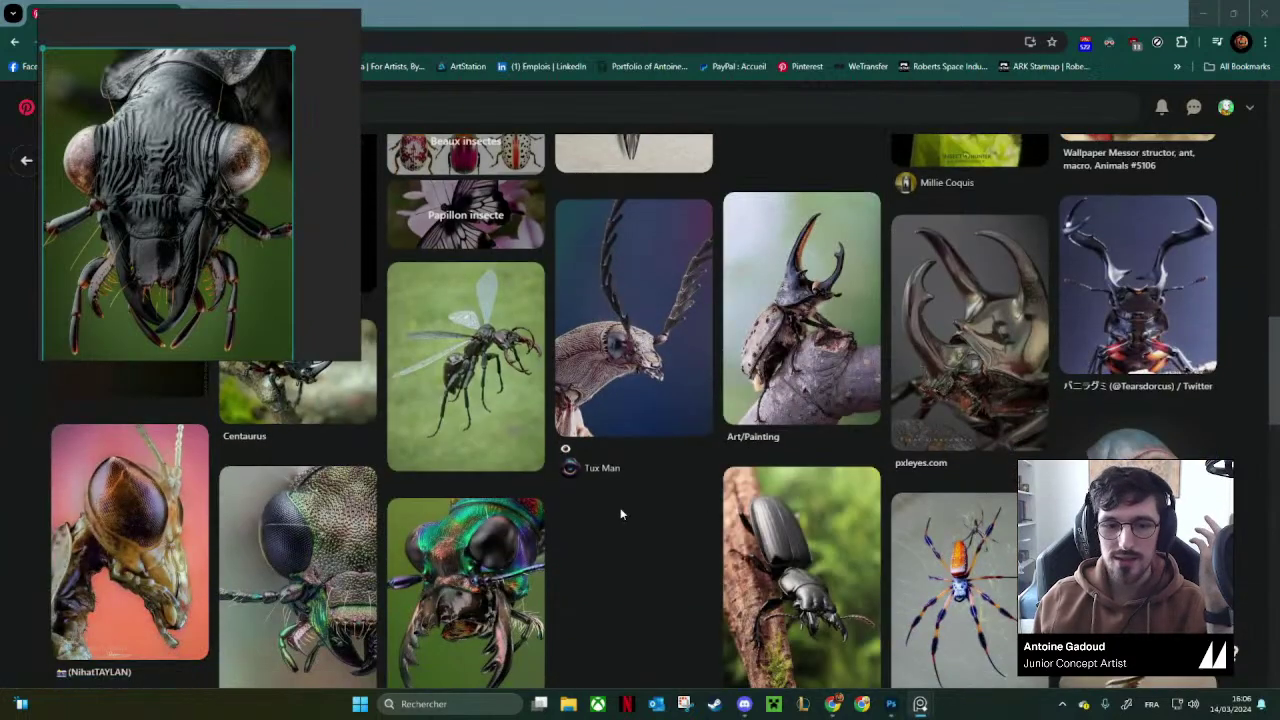
{"action": "scroll", "coordinate": [620, 514], "scroll_direction": "down", "scroll_amount": 2}
{"action": "scroll", "coordinate": [654, 487], "scroll_direction": "up", "scroll_amount": 6}
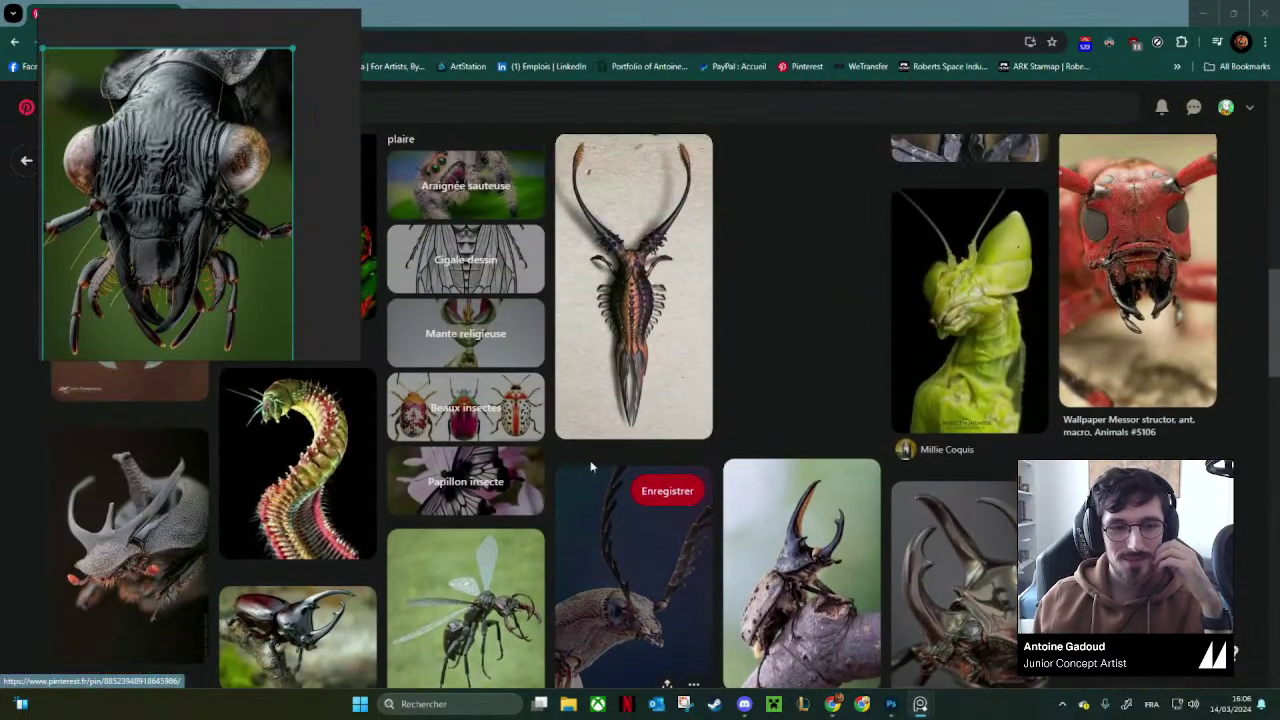
{"action": "scroll", "coordinate": [600, 465], "scroll_direction": "up", "scroll_amount": 7}
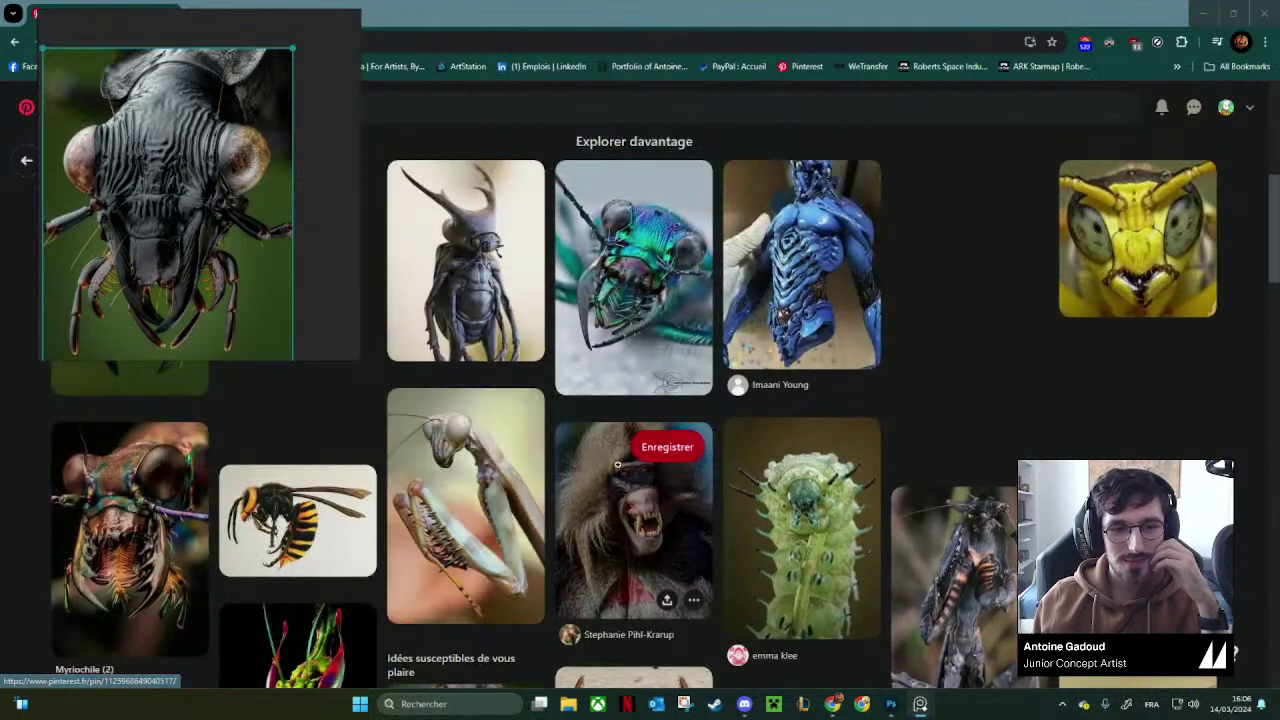
{"action": "scroll", "coordinate": [617, 464], "scroll_direction": "down", "scroll_amount": 8}
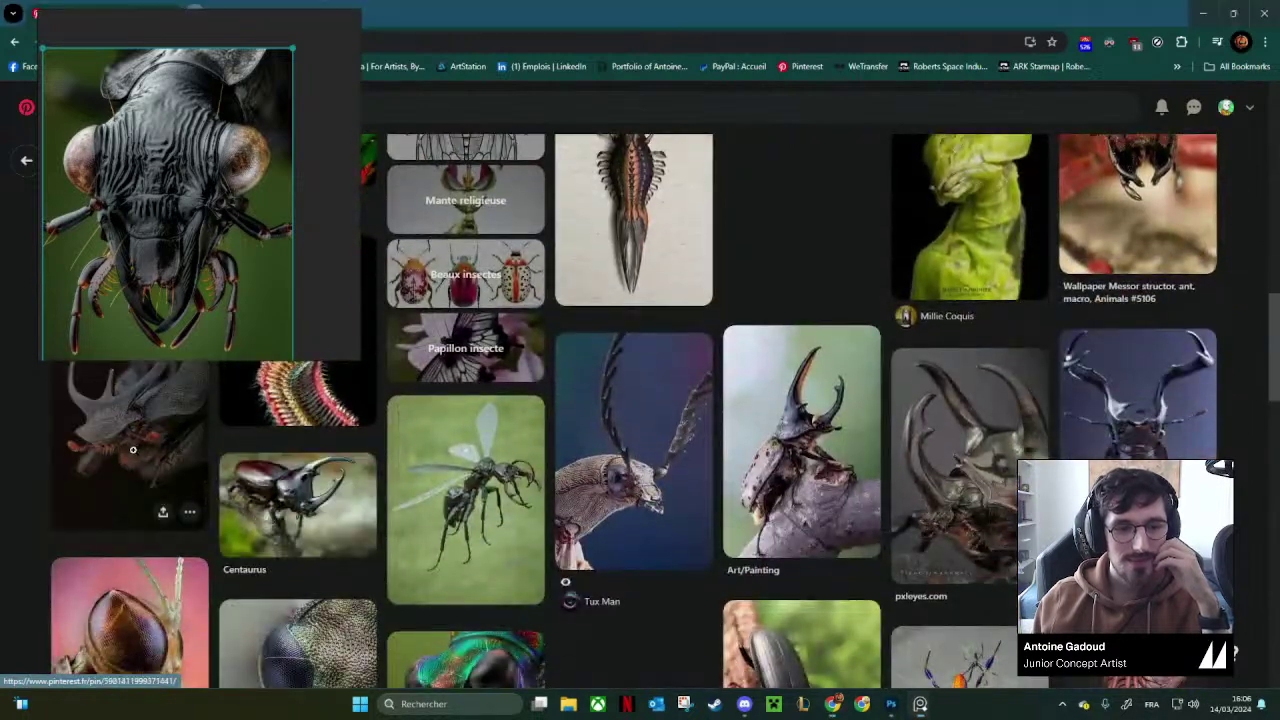
Open the grey horned beetle pin and paste its image into the reference board beside the first photo.
{"action": "left_click", "coordinate": [132, 449]}
{"action": "right_click", "coordinate": [469, 384]}
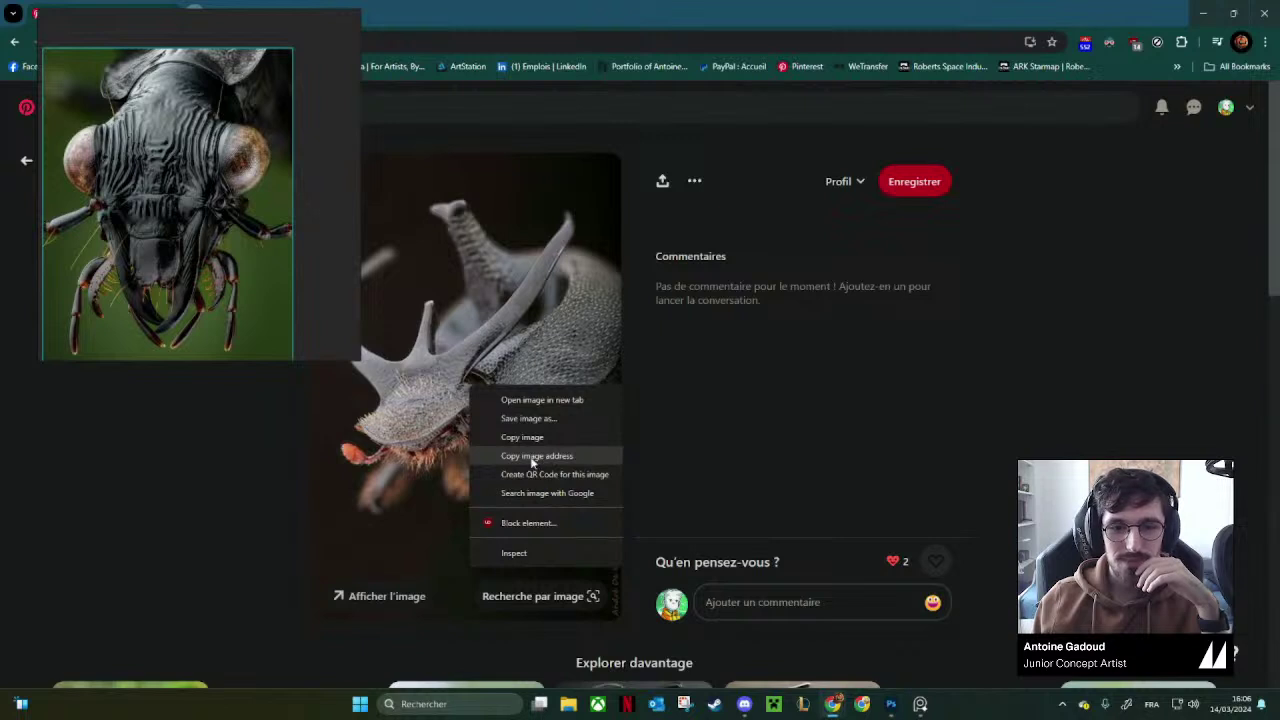
{"action": "left_click", "coordinate": [524, 438]}
{"action": "left_click_drag", "start_coordinate": [274, 294], "coordinate": [1050, 385]}
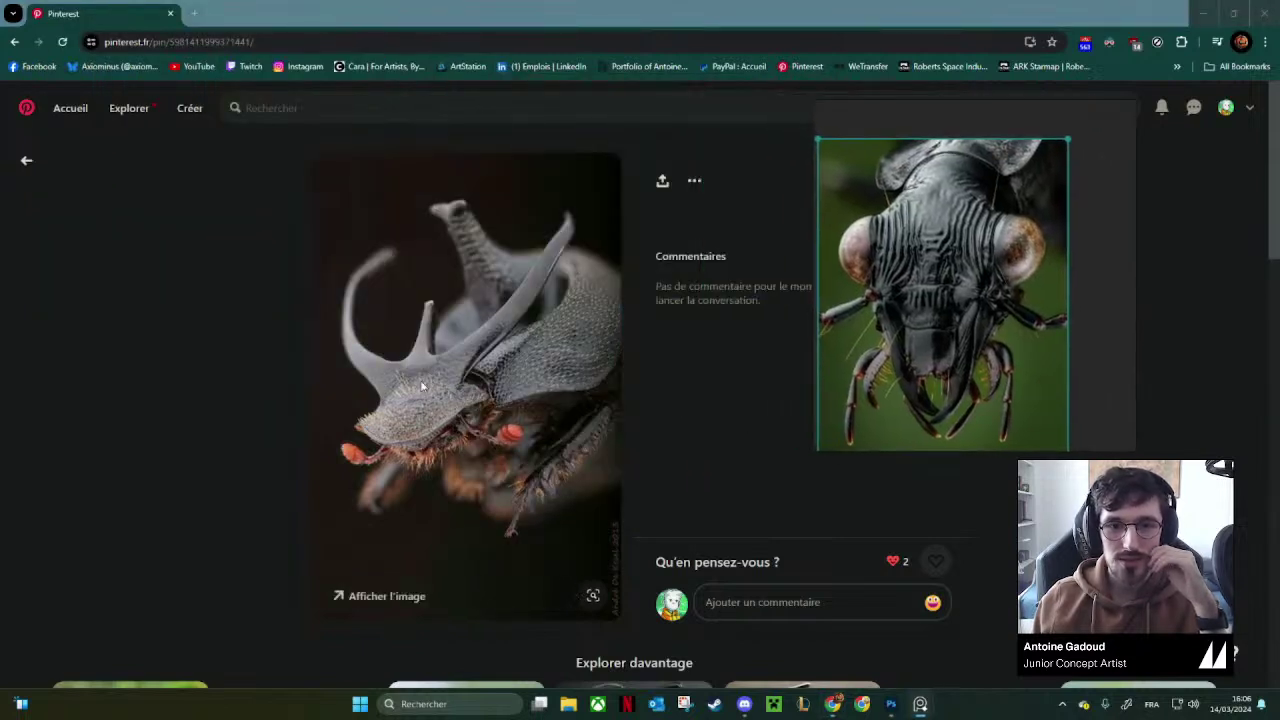
{"action": "left_click_drag", "start_coordinate": [1068, 336], "coordinate": [302, 361]}
{"action": "scroll", "coordinate": [753, 381], "scroll_direction": "down", "scroll_amount": 3}
{"action": "key", "text": "ctrl+v"}
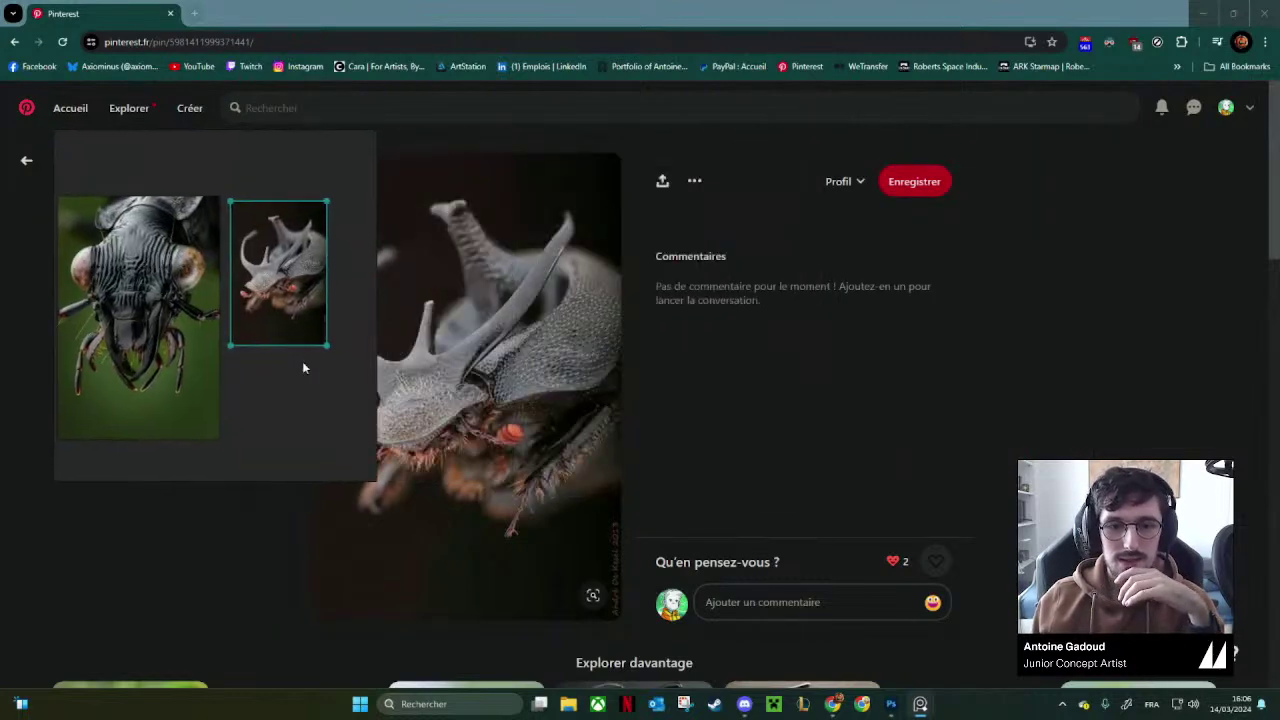
{"action": "scroll", "coordinate": [509, 463], "scroll_direction": "down", "scroll_amount": 3}
{"action": "left_click_drag", "start_coordinate": [303, 409], "coordinate": [297, 321]}
Find and open the Tardigrades pin from DinoAnimals.com, moving the reference board clear of its picture.
{"action": "scroll", "coordinate": [628, 512], "scroll_direction": "down", "scroll_amount": 3}
{"action": "scroll", "coordinate": [849, 540], "scroll_direction": "down", "scroll_amount": 4}
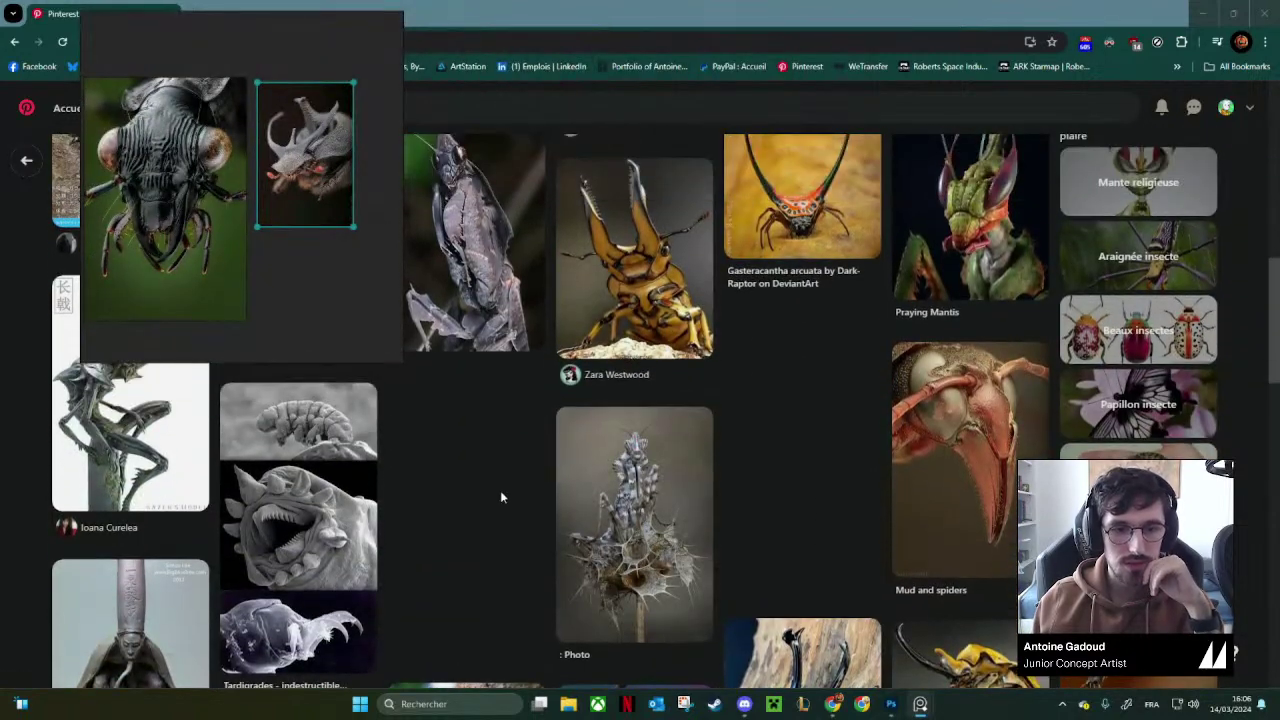
{"action": "scroll", "coordinate": [502, 497], "scroll_direction": "down", "scroll_amount": 1}
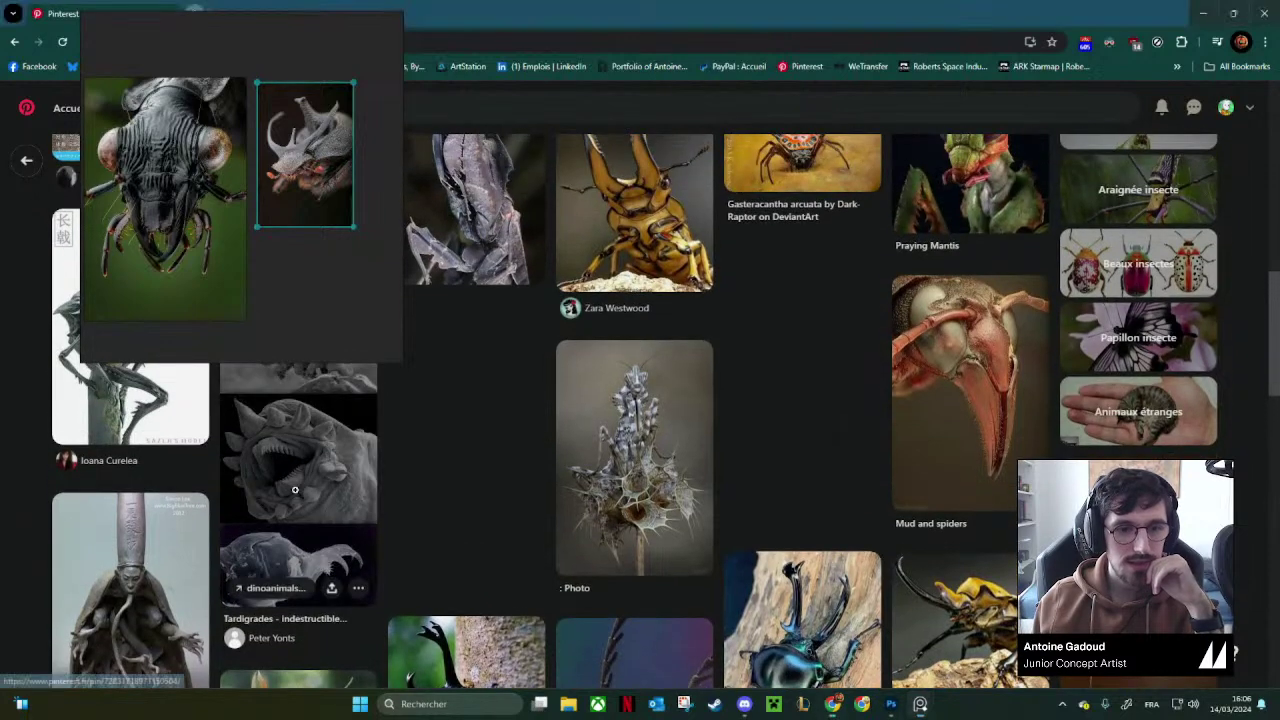
{"action": "left_click", "coordinate": [300, 460]}
{"action": "left_click_drag", "start_coordinate": [250, 317], "coordinate": [216, 333]}
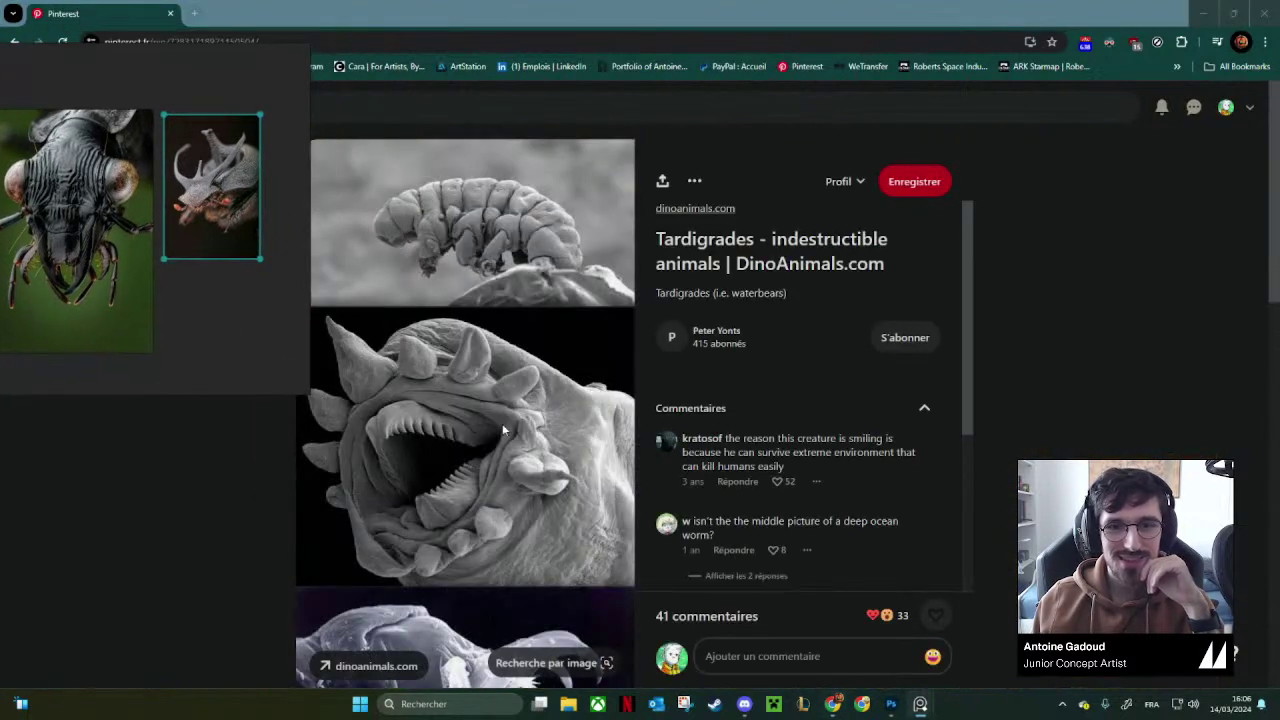
{"action": "scroll", "coordinate": [486, 428], "scroll_direction": "down", "scroll_amount": 1}
{"action": "left_click_drag", "start_coordinate": [286, 313], "coordinate": [223, 327]}
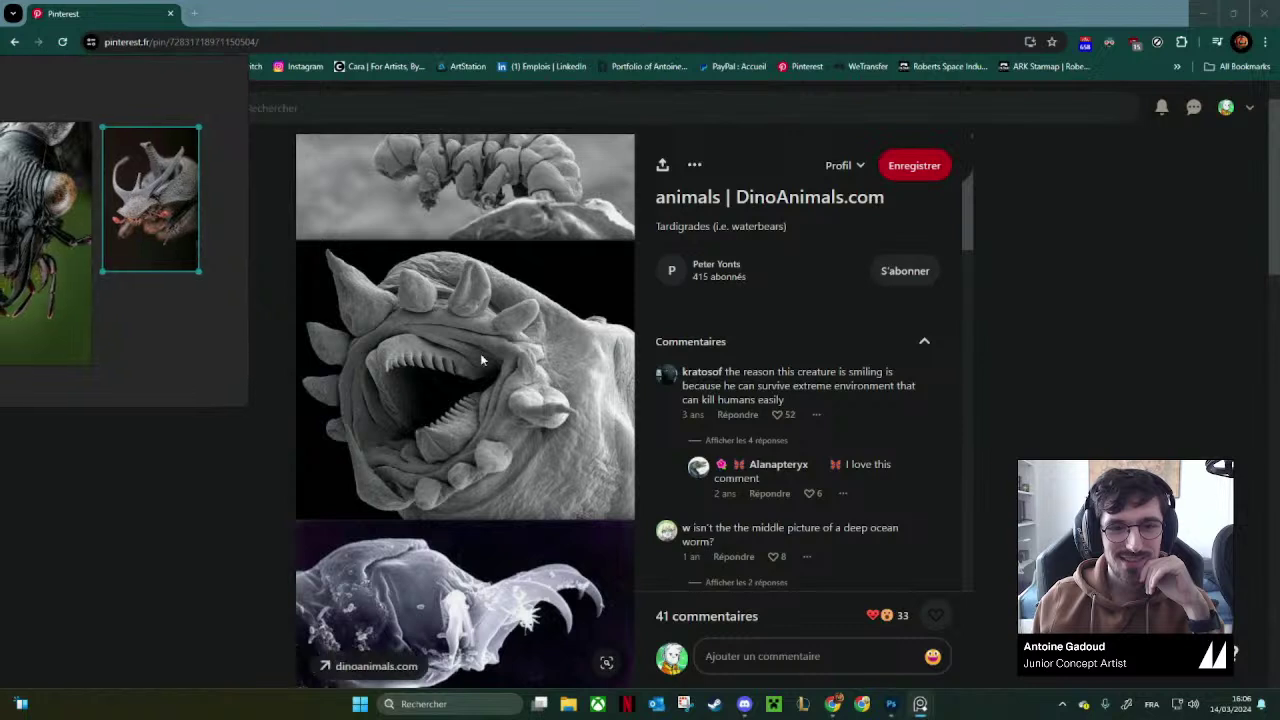
{"action": "scroll", "coordinate": [525, 398], "scroll_direction": "up", "scroll_amount": 1}
Copy the tardigrade collage into the reference board and scale it down beneath the horned beetle image.
{"action": "right_click", "coordinate": [555, 376]}
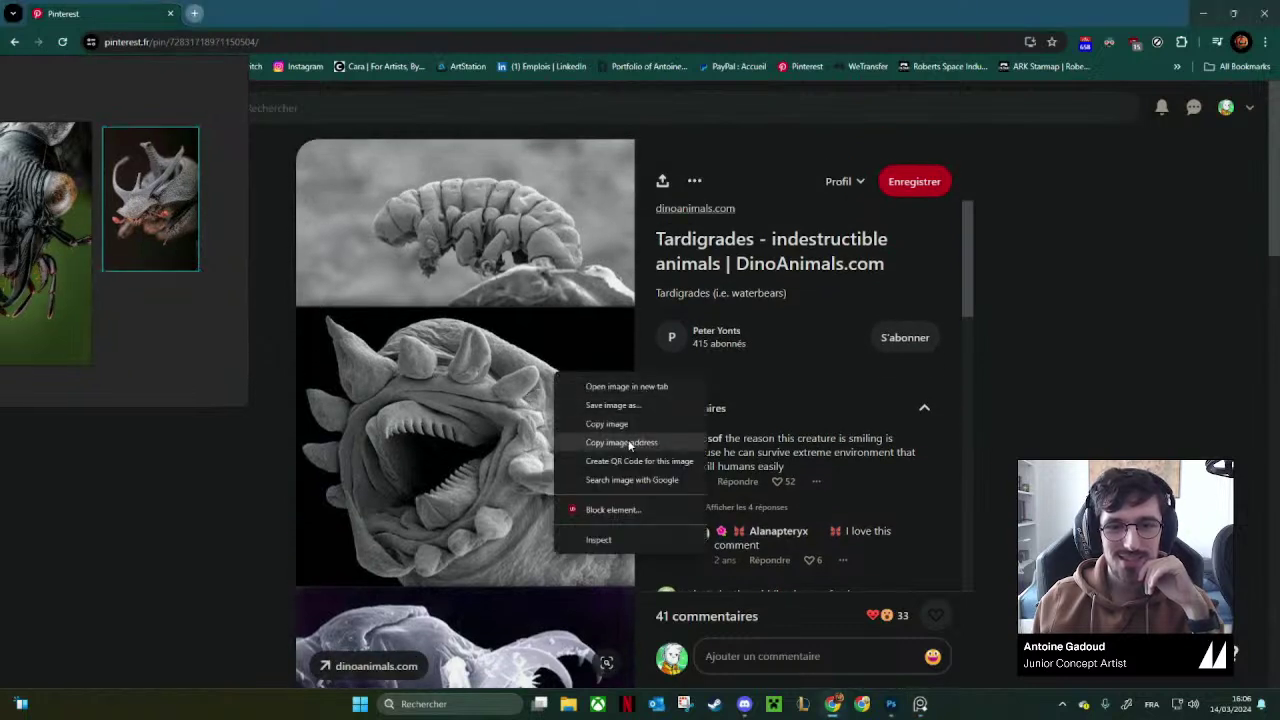
{"action": "left_click", "coordinate": [600, 420]}
{"action": "left_click_drag", "start_coordinate": [218, 301], "coordinate": [165, 309]}
{"action": "scroll", "coordinate": [194, 289], "scroll_direction": "up", "scroll_amount": 2}
{"action": "key", "text": "ctrl+v"}
{"action": "scroll", "coordinate": [165, 309], "scroll_direction": "down", "scroll_amount": 3}
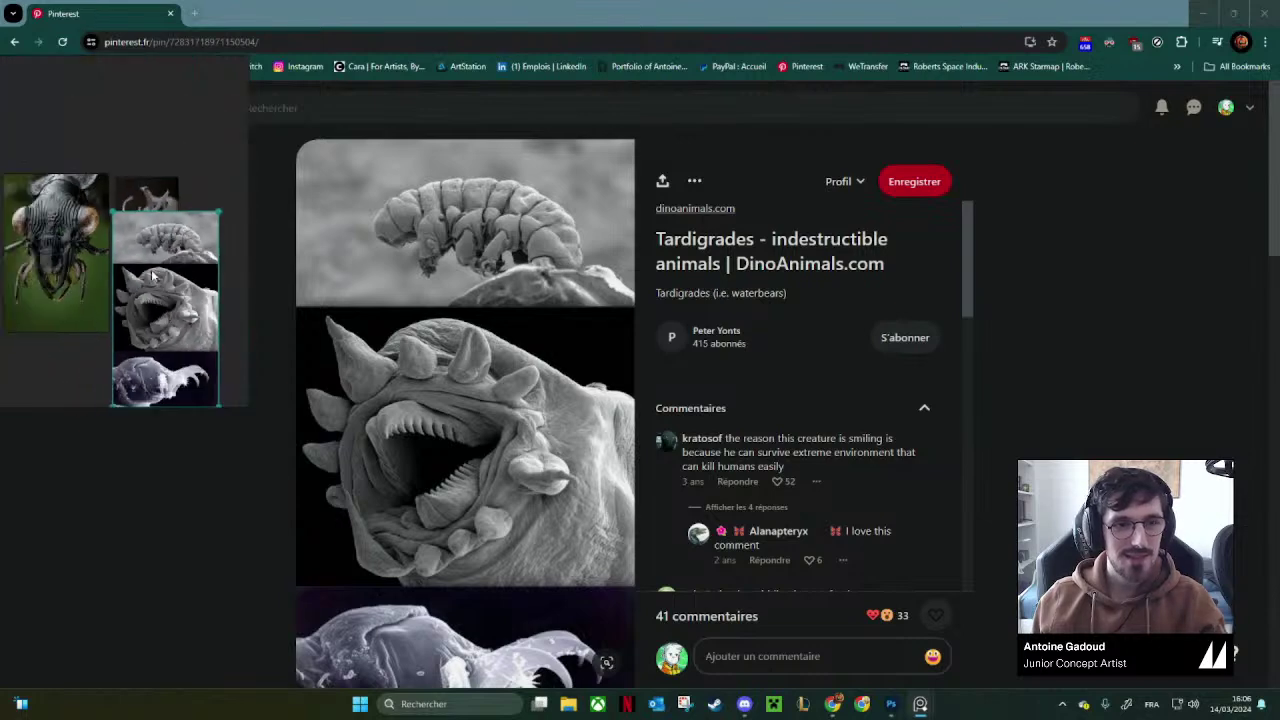
{"action": "left_click_drag", "start_coordinate": [111, 208], "coordinate": [203, 279]}
Go back from the Tardigrades pin to the earlier beetle pins and examine them for more creature references.
{"action": "scroll", "coordinate": [500, 460], "scroll_direction": "down", "scroll_amount": 2}
{"action": "scroll", "coordinate": [503, 480], "scroll_direction": "down", "scroll_amount": 3}
{"action": "key", "text": "alt+Left"}
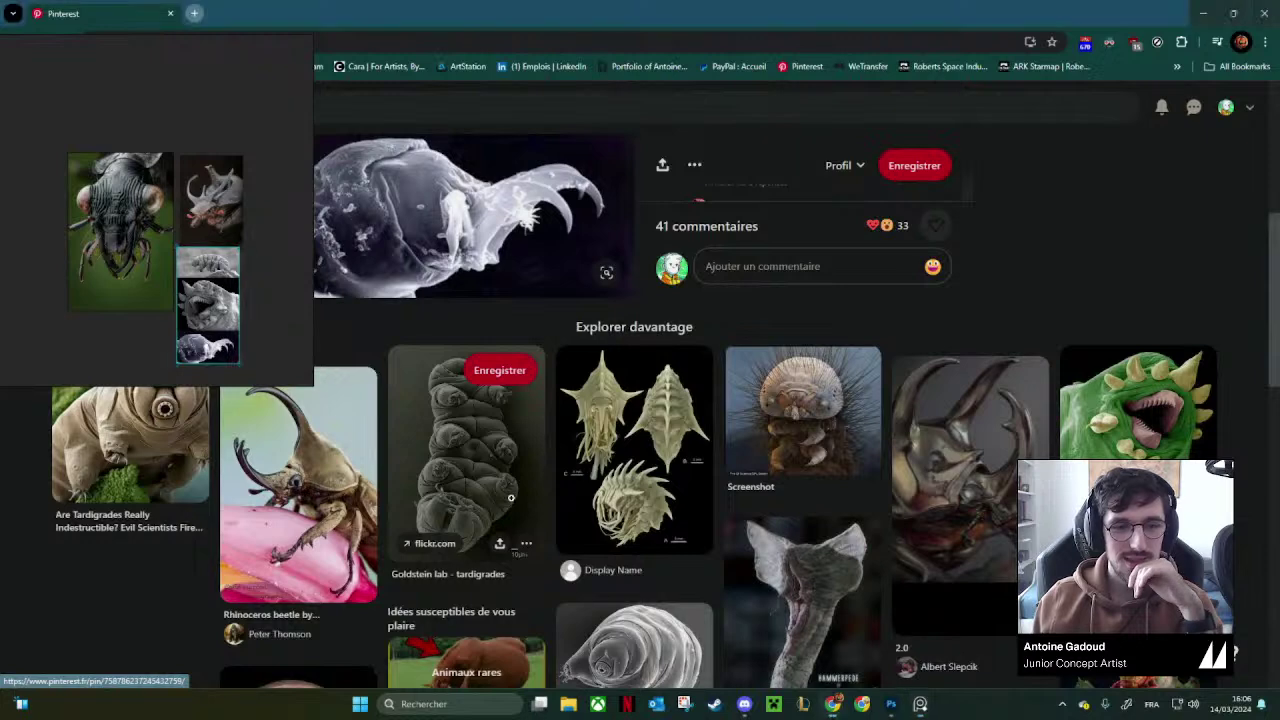
{"action": "left_click_drag", "start_coordinate": [210, 346], "coordinate": [297, 331]}
{"action": "scroll", "coordinate": [467, 446], "scroll_direction": "down", "scroll_amount": 3}
{"action": "scroll", "coordinate": [725, 587], "scroll_direction": "down", "scroll_amount": 5}
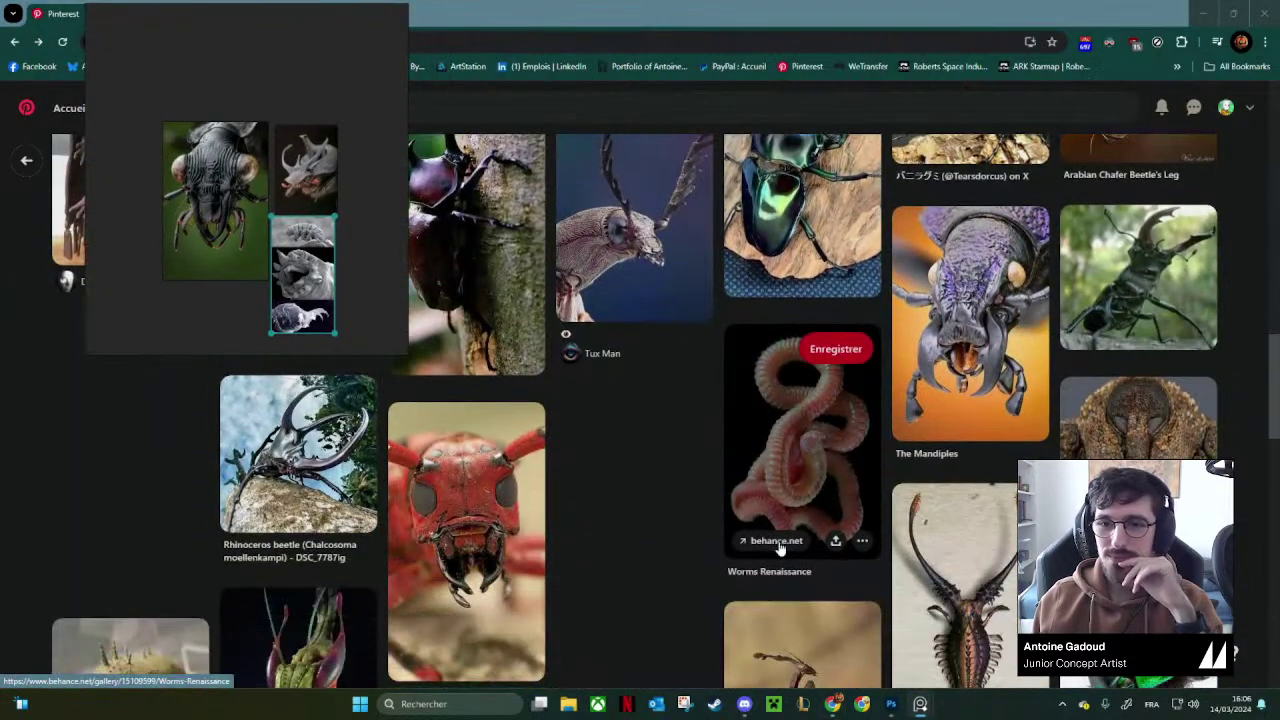
{"action": "scroll", "coordinate": [645, 485], "scroll_direction": "down", "scroll_amount": 7}
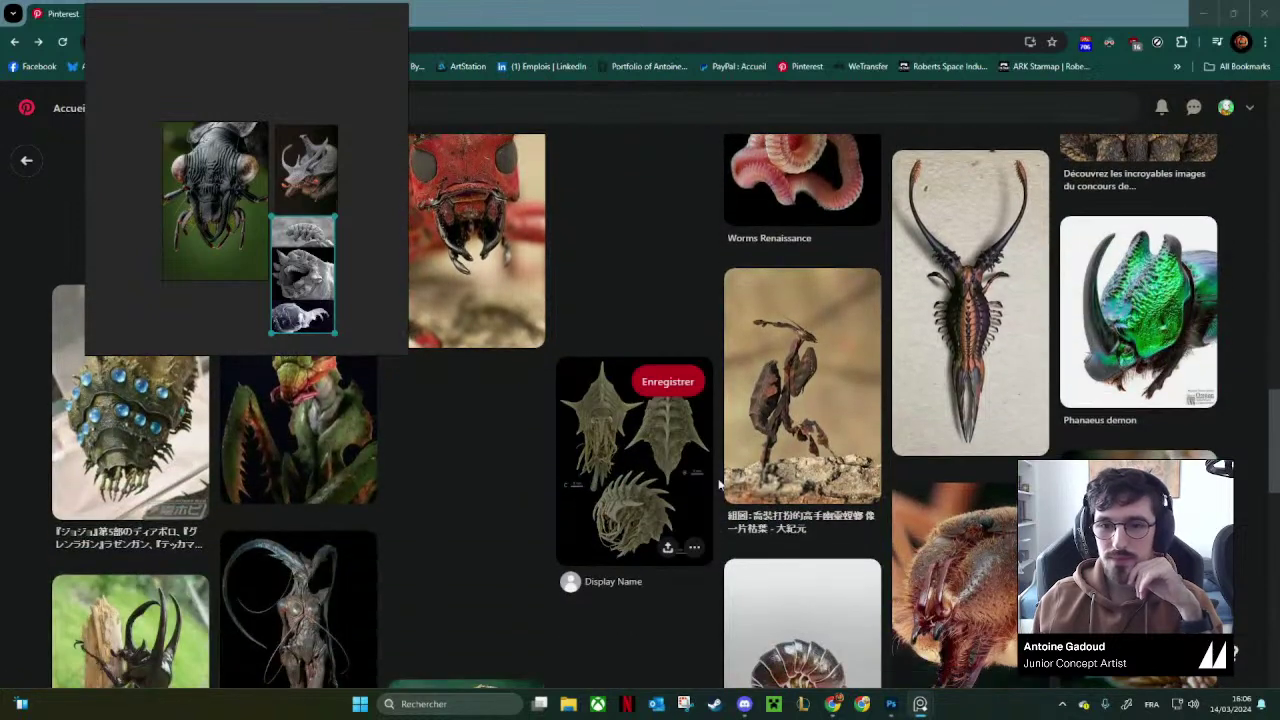
{"action": "scroll", "coordinate": [929, 470], "scroll_direction": "down", "scroll_amount": 1}
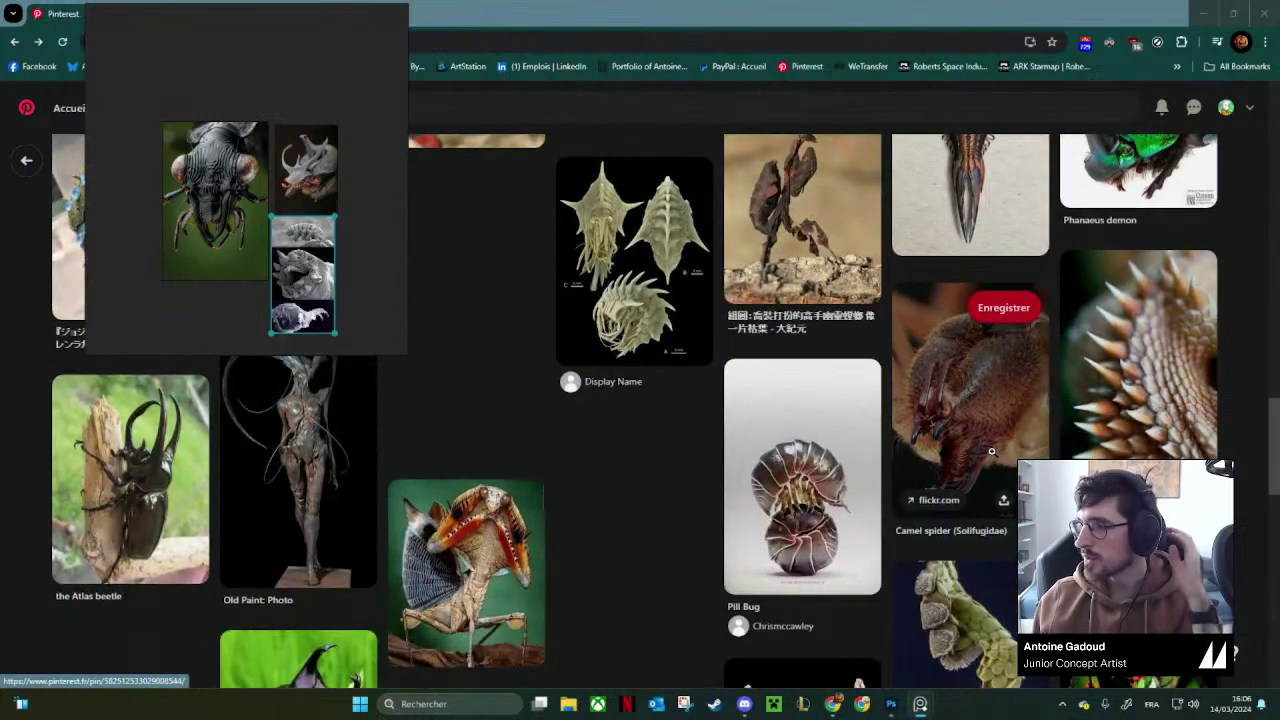
{"action": "scroll", "coordinate": [991, 446], "scroll_direction": "down", "scroll_amount": 3}
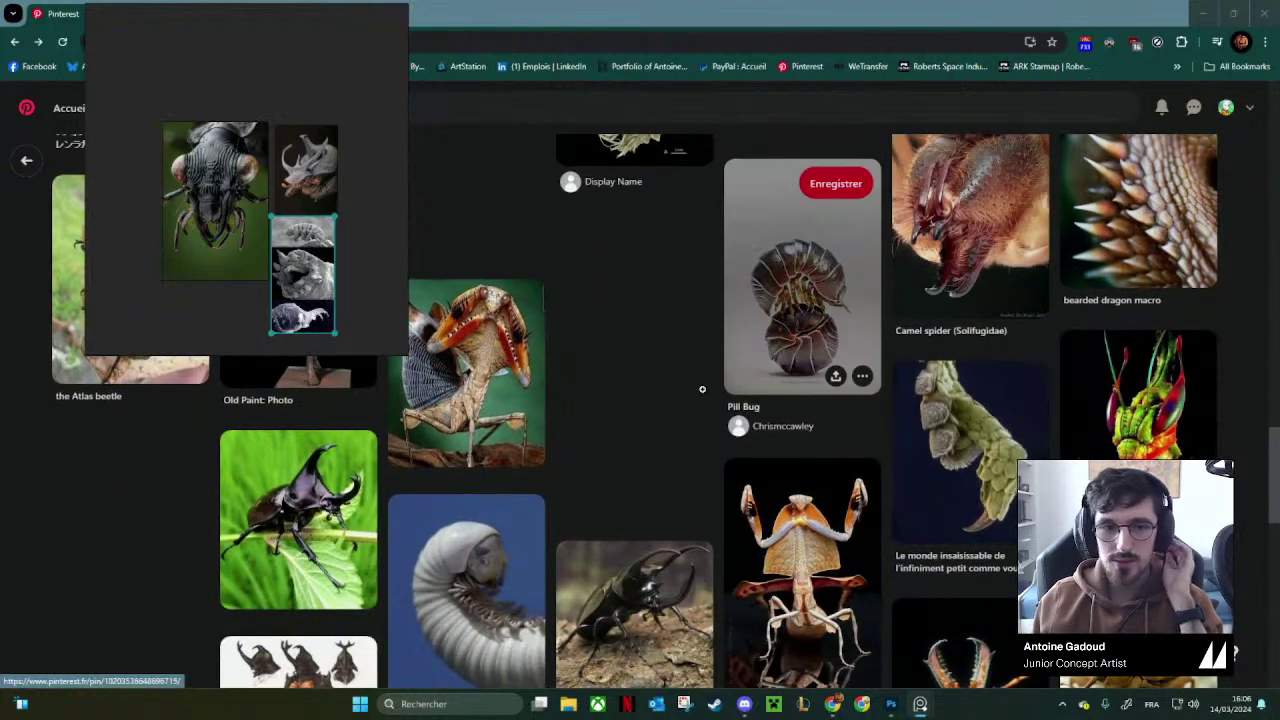
{"action": "scroll", "coordinate": [594, 380], "scroll_direction": "up", "scroll_amount": 4}
{"action": "scroll", "coordinate": [516, 430], "scroll_direction": "up", "scroll_amount": 3}
{"action": "scroll", "coordinate": [511, 438], "scroll_direction": "down", "scroll_amount": 6}
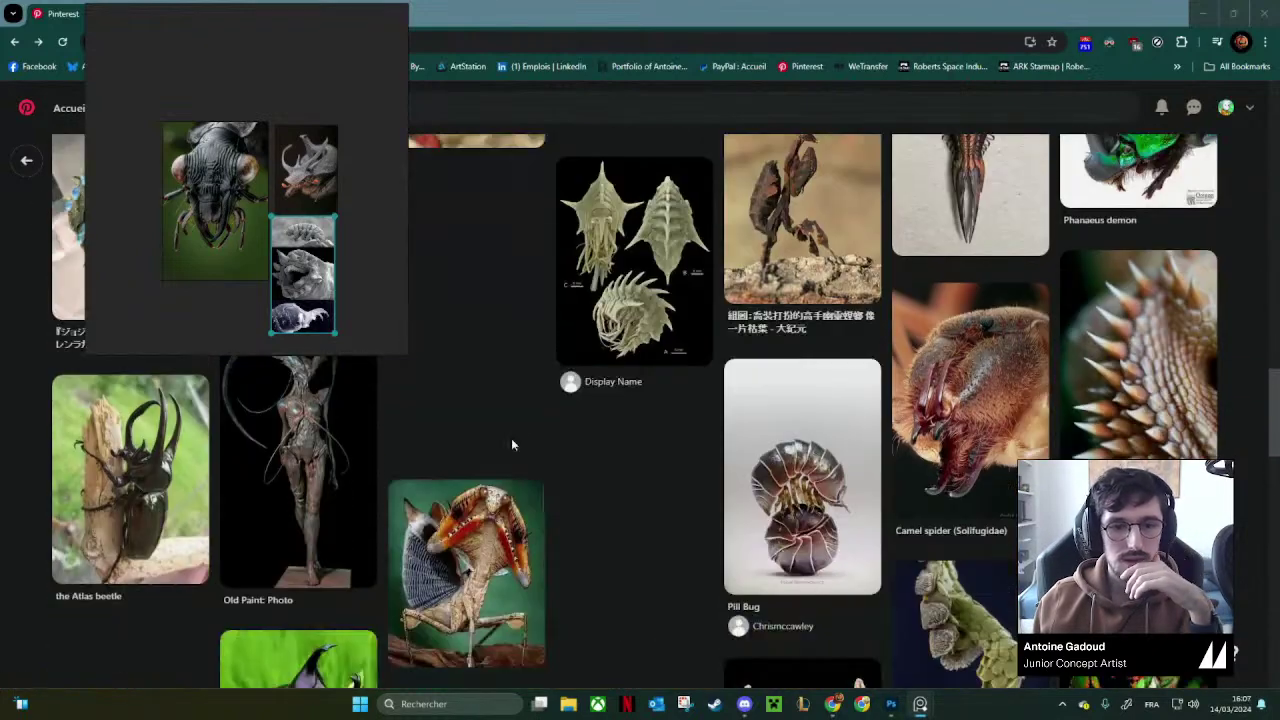
Shift the reference board clear of the pins and examine further insect and creature pictures in the feed.
{"action": "left_click_drag", "start_coordinate": [226, 284], "coordinate": [143, 224]}
{"action": "scroll", "coordinate": [470, 330], "scroll_direction": "down", "scroll_amount": 6}
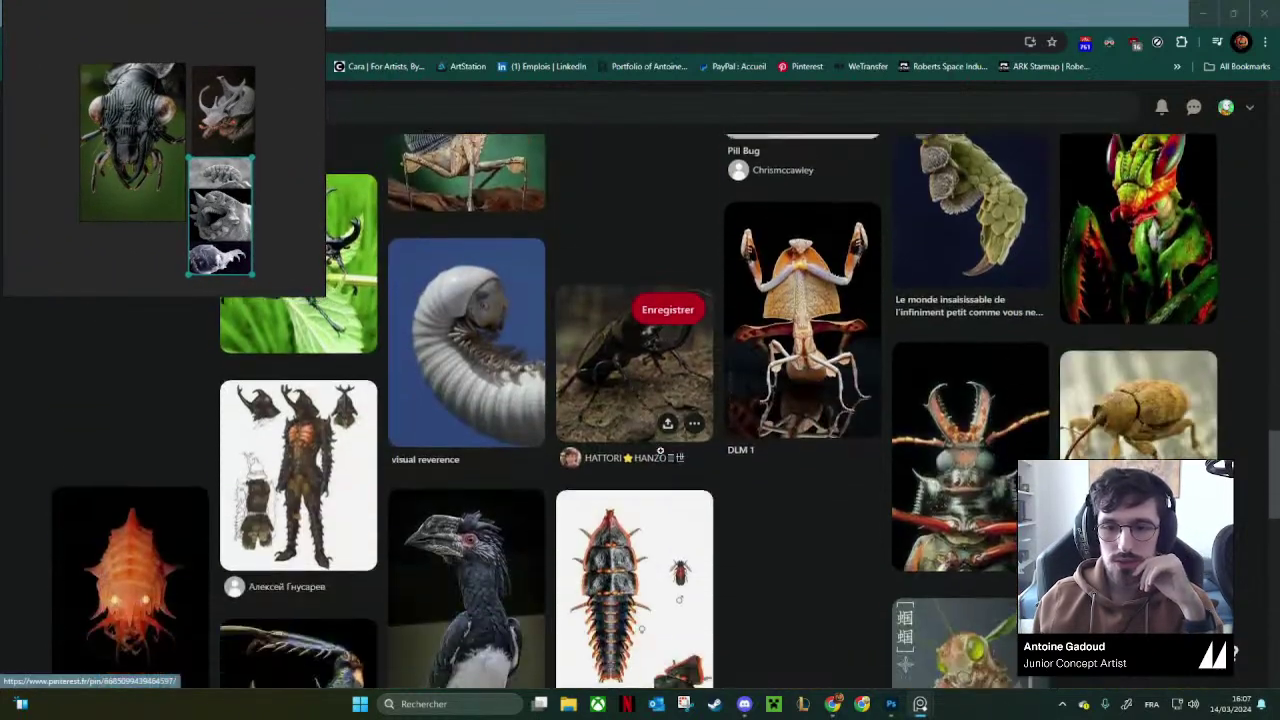
{"action": "scroll", "coordinate": [802, 466], "scroll_direction": "down", "scroll_amount": 3}
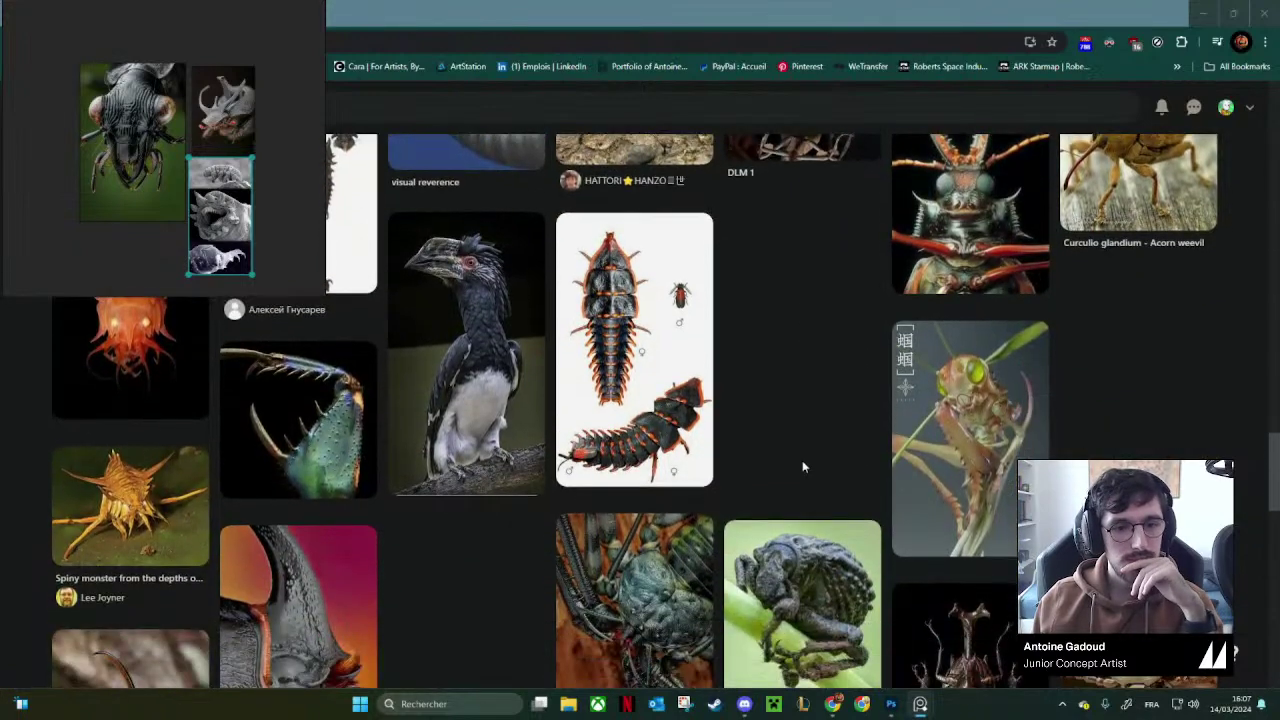
{"action": "scroll", "coordinate": [476, 501], "scroll_direction": "down", "scroll_amount": 4}
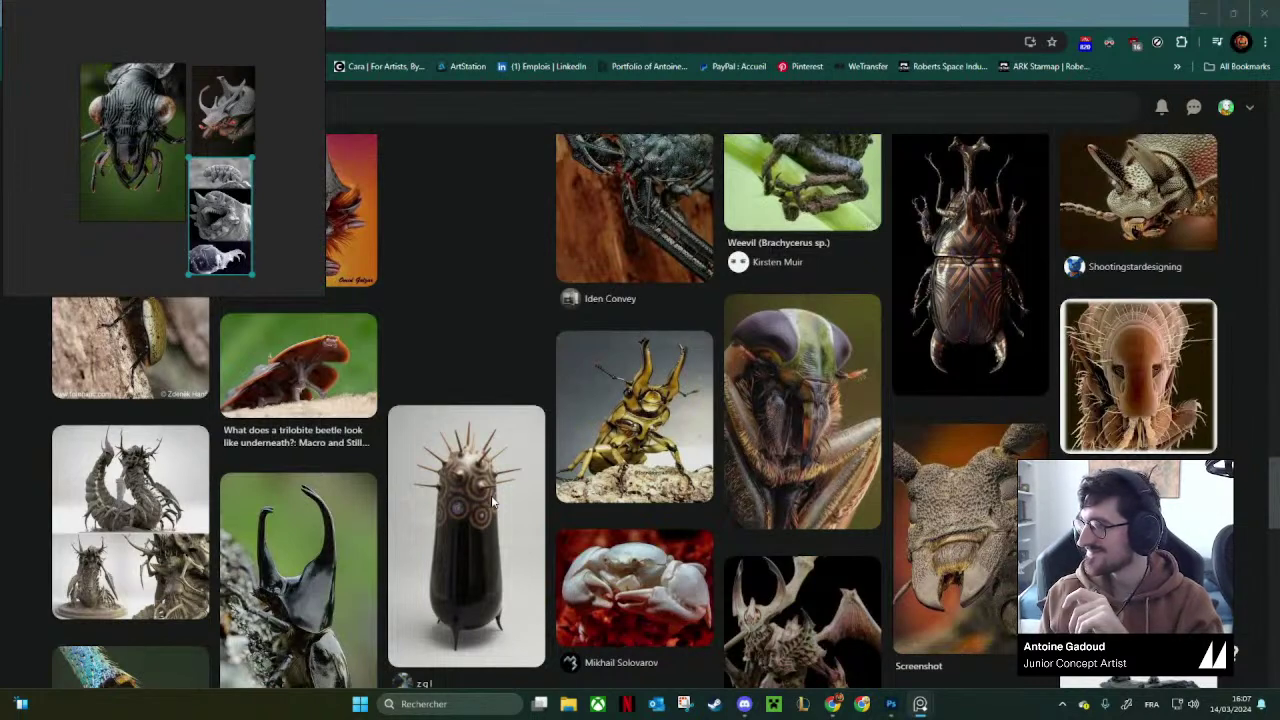
{"action": "scroll", "coordinate": [492, 503], "scroll_direction": "down", "scroll_amount": 2}
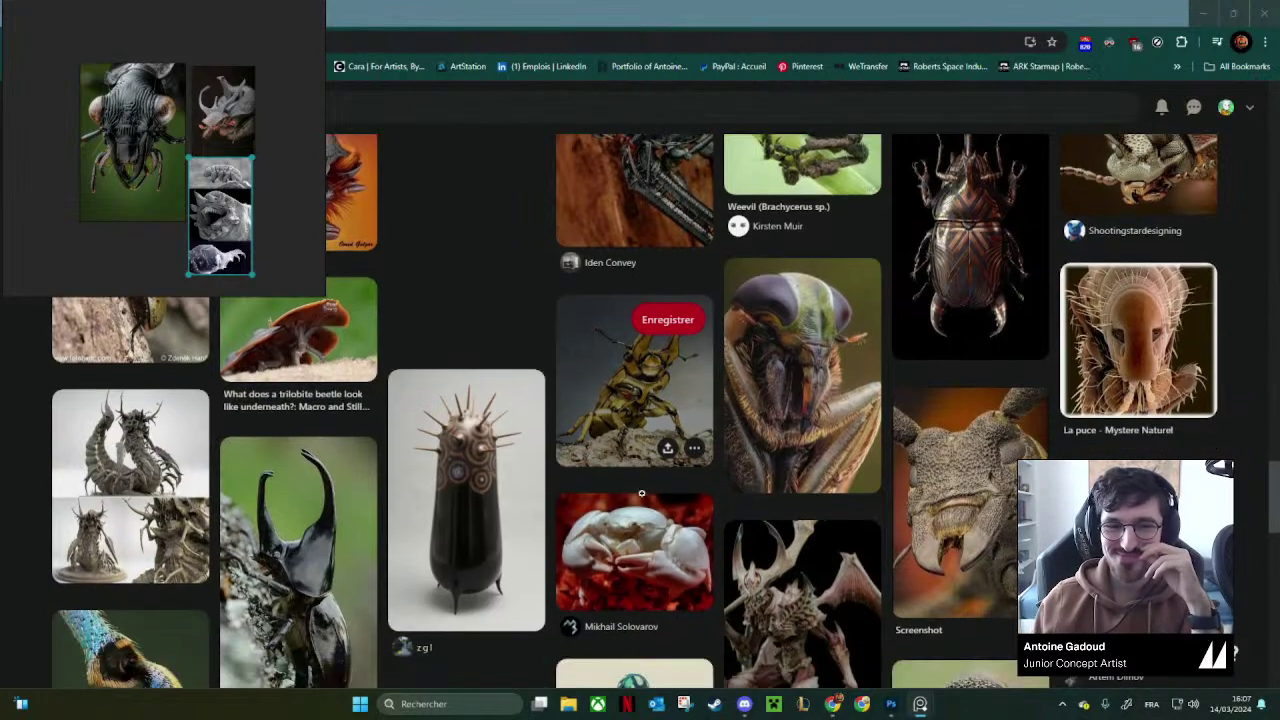
{"action": "scroll", "coordinate": [503, 402], "scroll_direction": "down", "scroll_amount": 2}
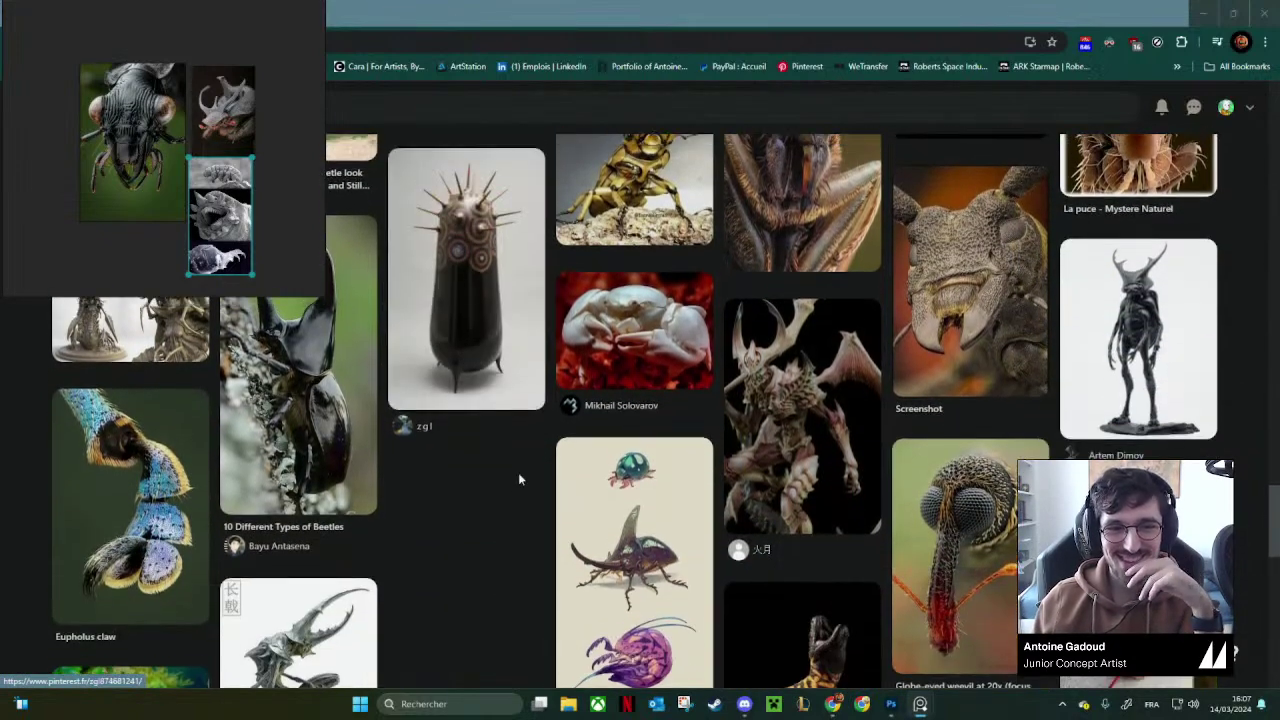
Return to the earlier related pins, open the Gasteracantha arcuata pin by Dark-Raptor and copy its image.
{"action": "scroll", "coordinate": [520, 477], "scroll_direction": "up", "scroll_amount": 5}
{"action": "scroll", "coordinate": [789, 386], "scroll_direction": "up", "scroll_amount": 8}
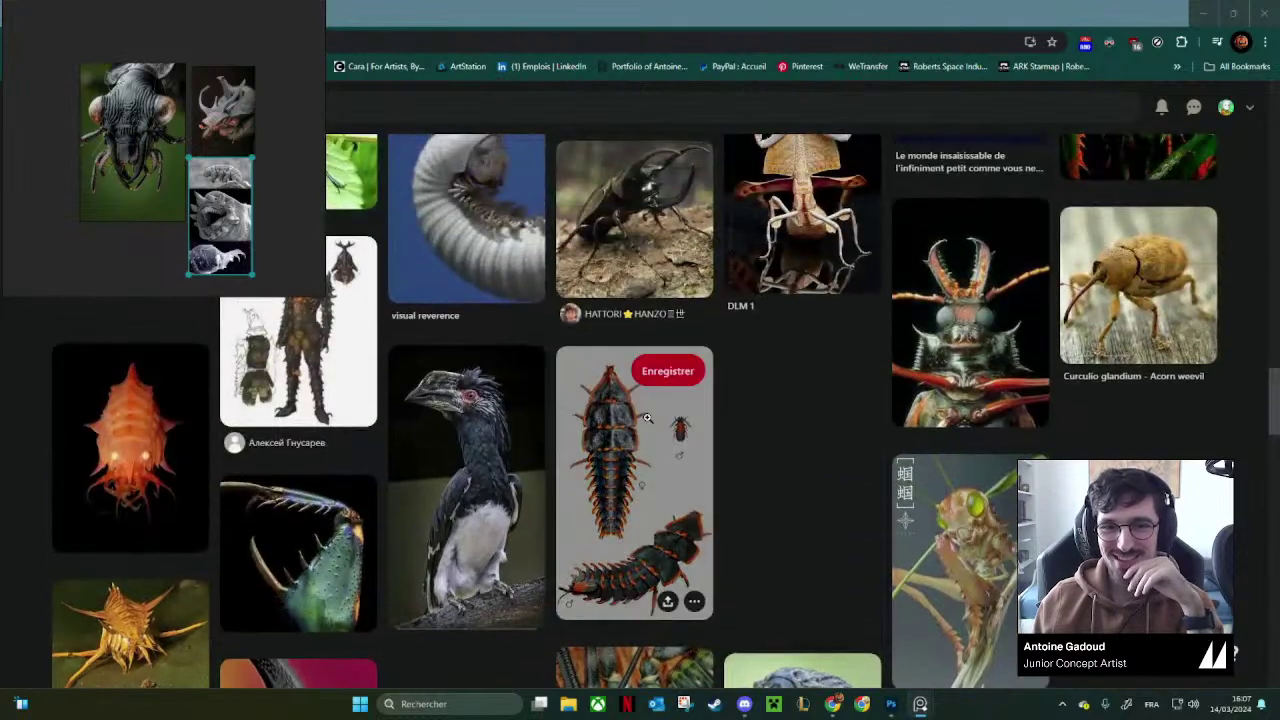
{"action": "scroll", "coordinate": [756, 376], "scroll_direction": "up", "scroll_amount": 8}
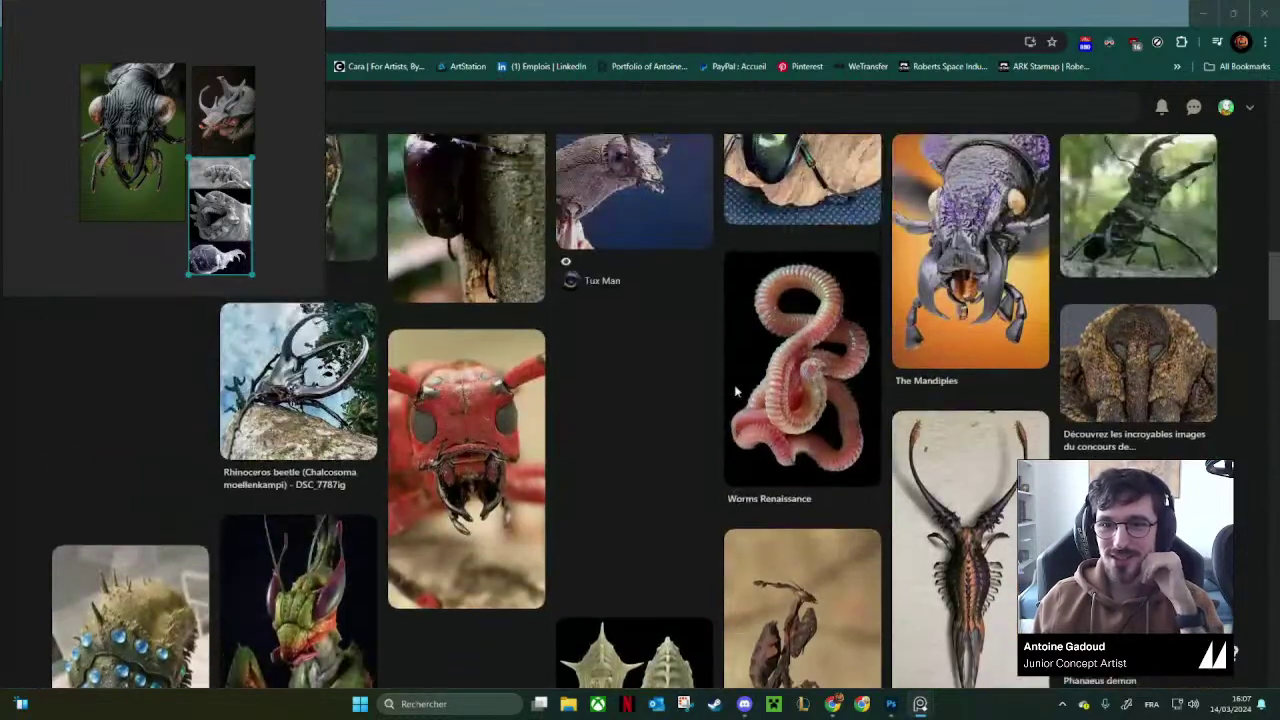
{"action": "scroll", "coordinate": [756, 377], "scroll_direction": "up", "scroll_amount": 8}
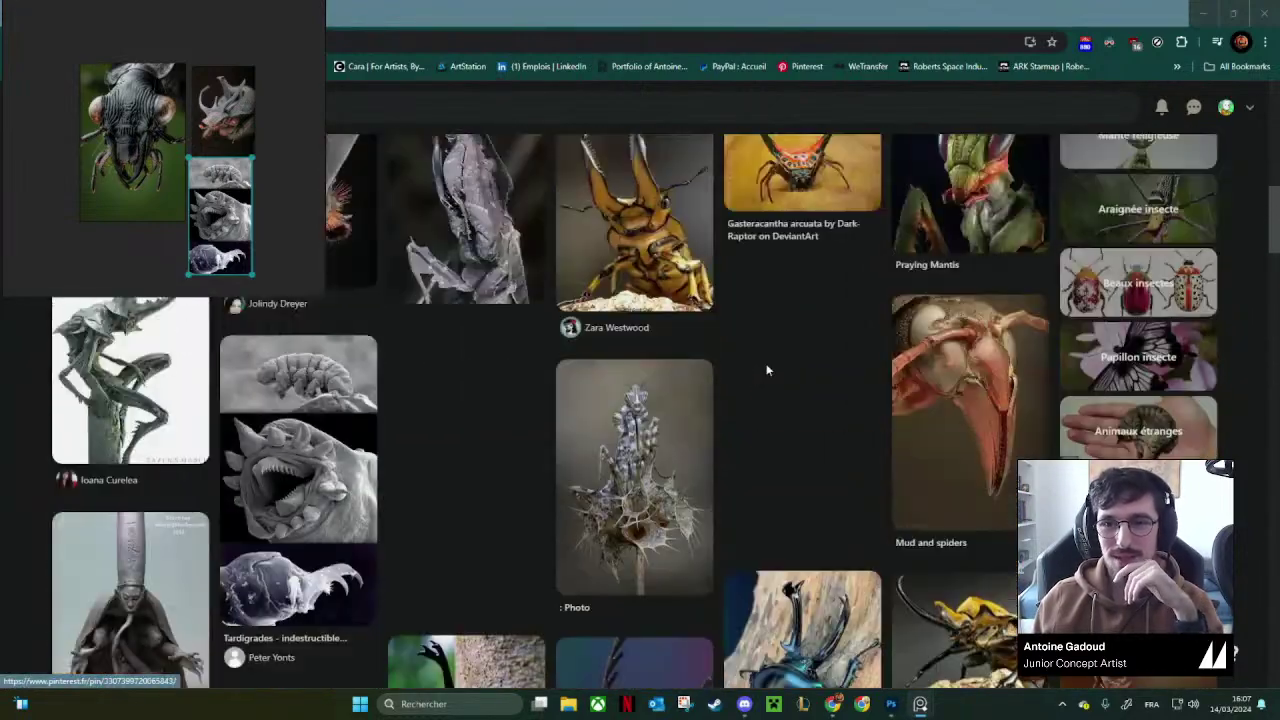
{"action": "scroll", "coordinate": [855, 410], "scroll_direction": "up", "scroll_amount": 3}
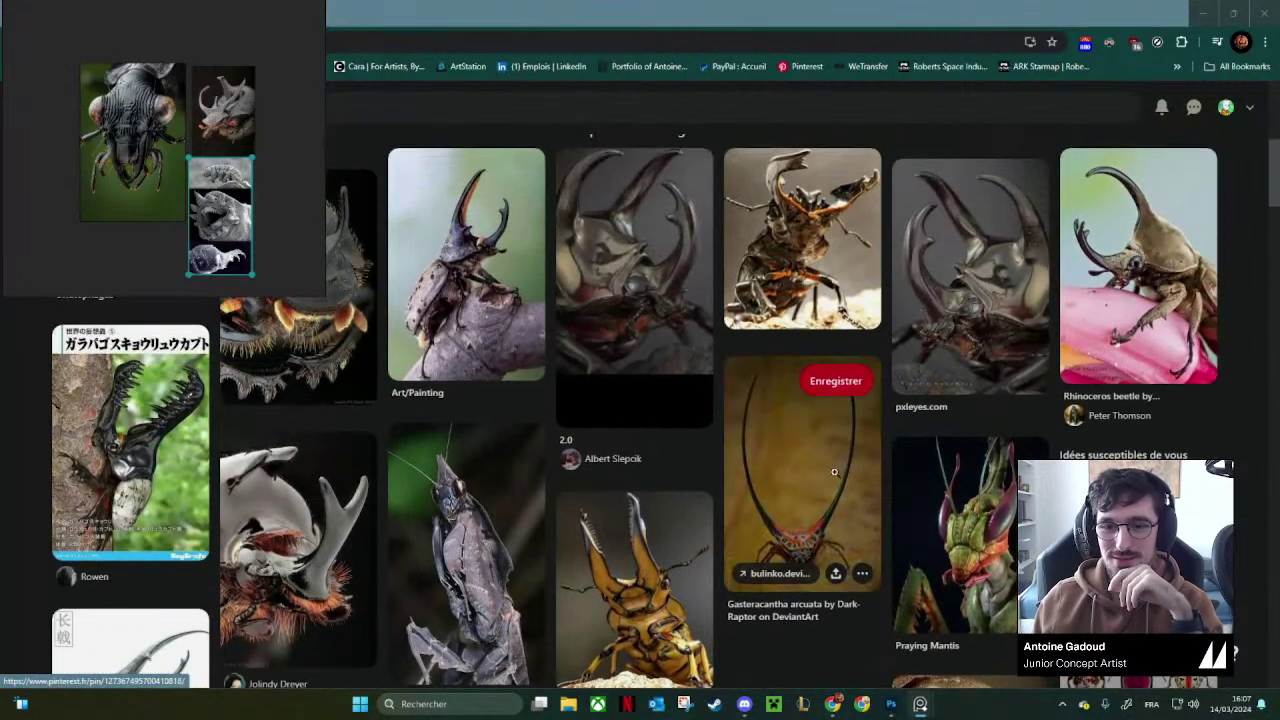
{"action": "scroll", "coordinate": [826, 470], "scroll_direction": "down", "scroll_amount": 1}
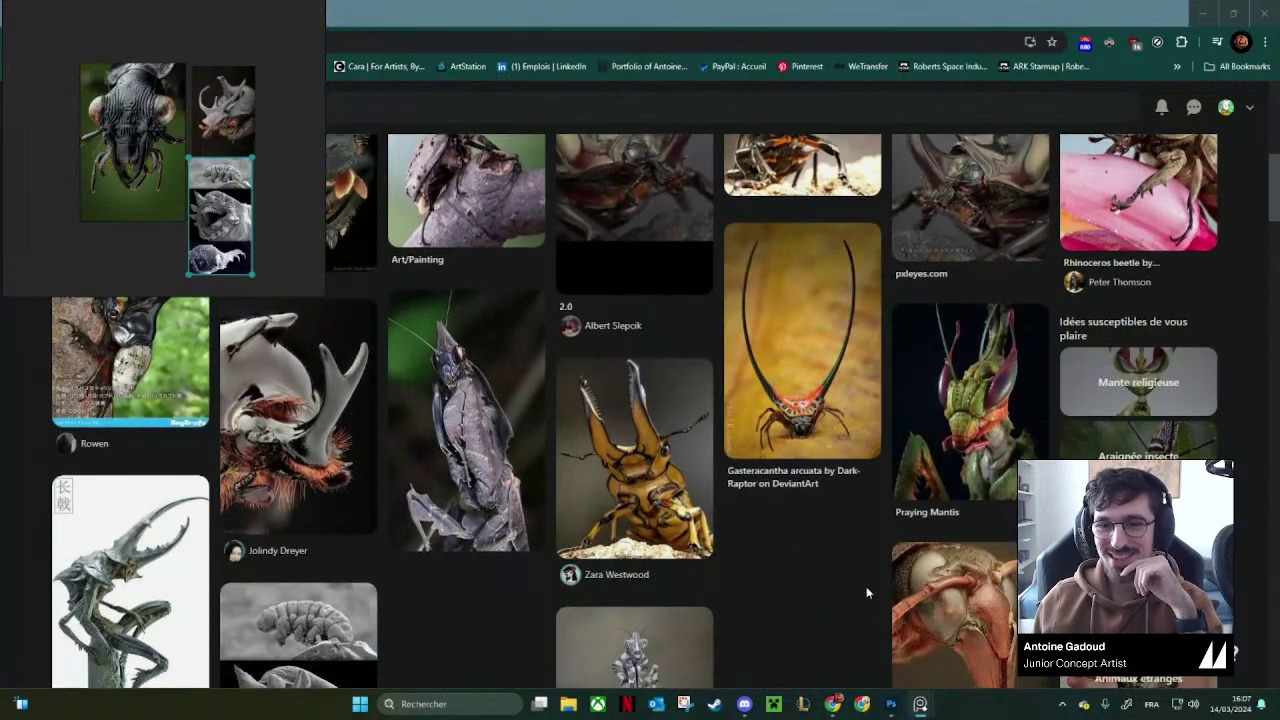
{"action": "scroll", "coordinate": [866, 586], "scroll_direction": "up", "scroll_amount": 2}
{"action": "scroll", "coordinate": [885, 535], "scroll_direction": "down", "scroll_amount": 3}
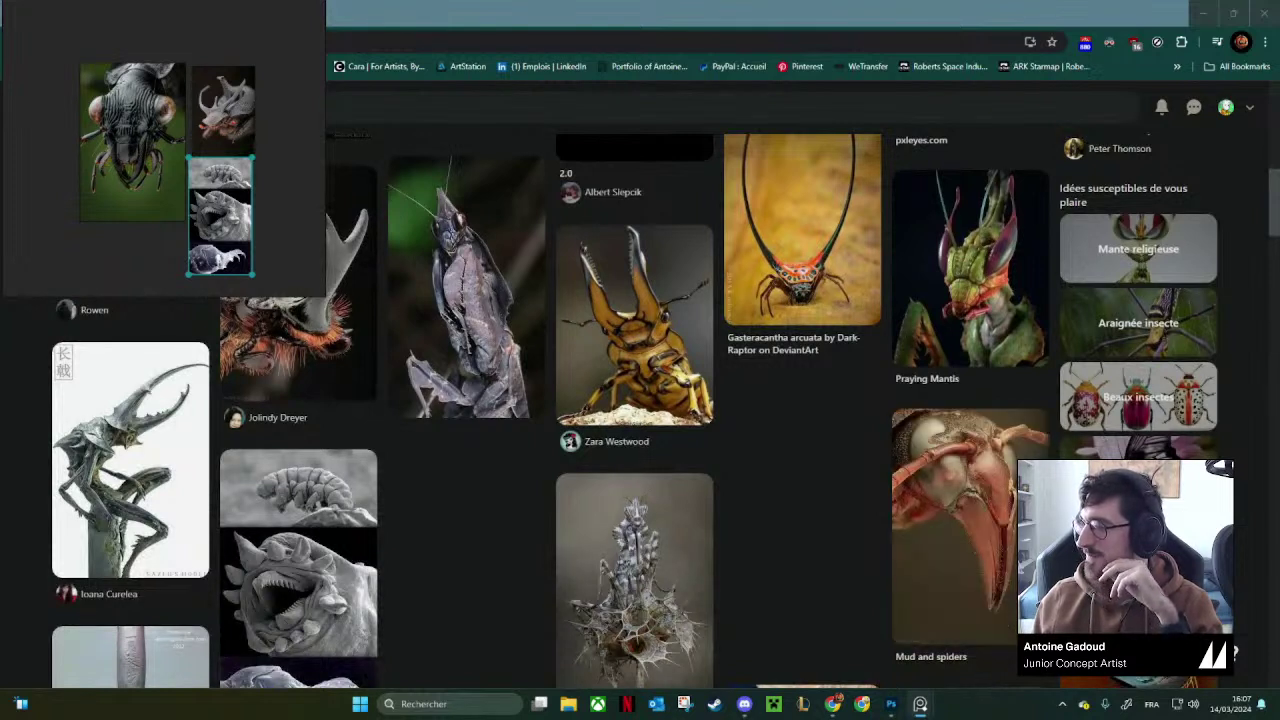
{"action": "scroll", "coordinate": [882, 464], "scroll_direction": "up", "scroll_amount": 2}
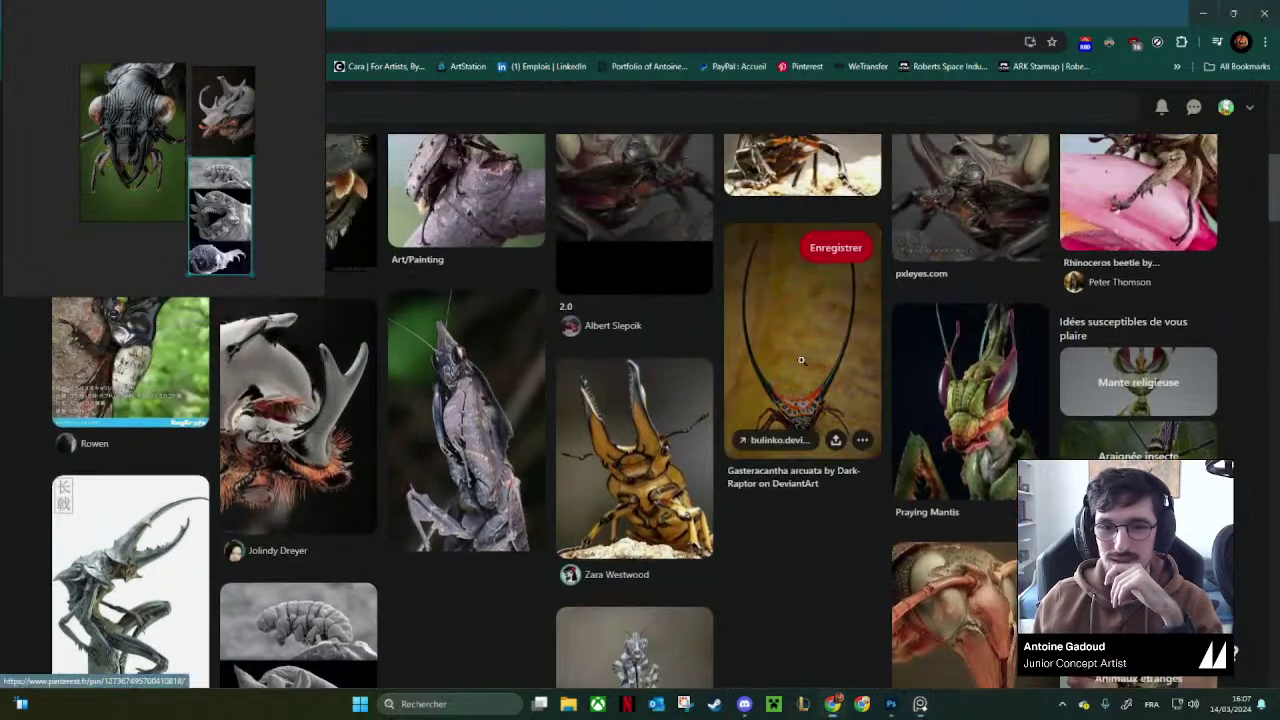
{"action": "left_click", "coordinate": [800, 360]}
{"action": "right_click", "coordinate": [534, 406]}
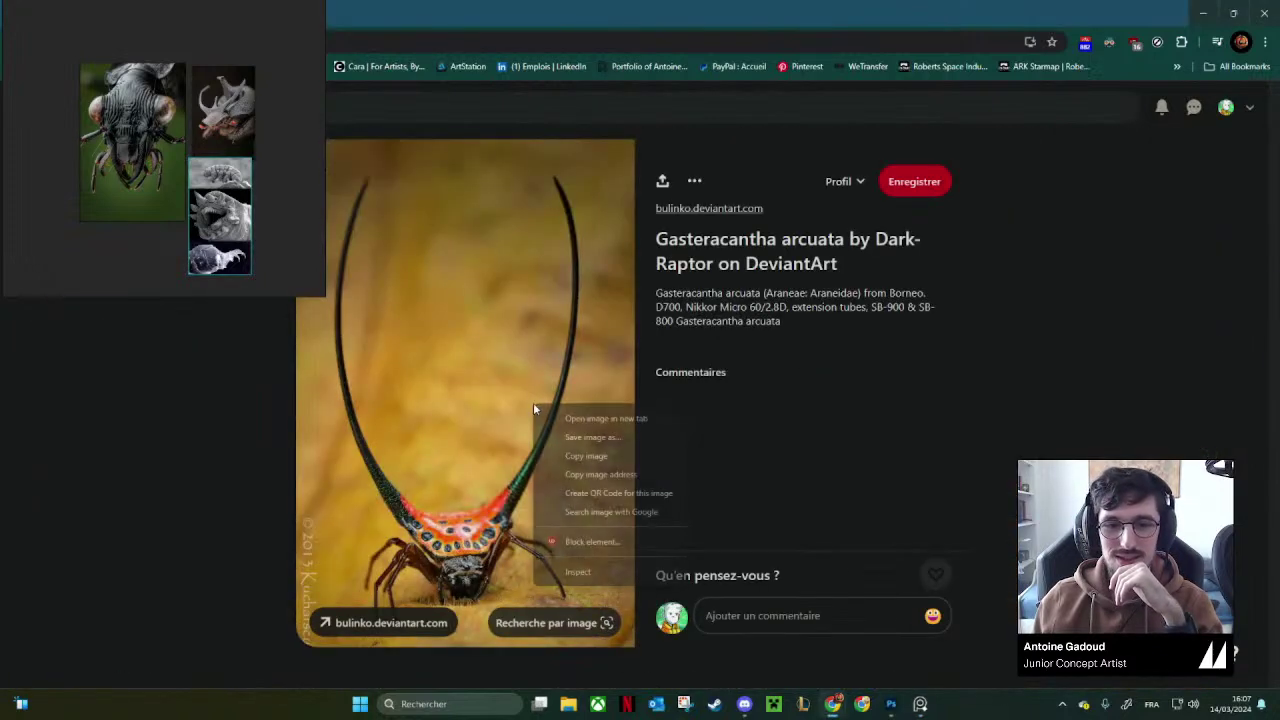
{"action": "left_click", "coordinate": [588, 457]}
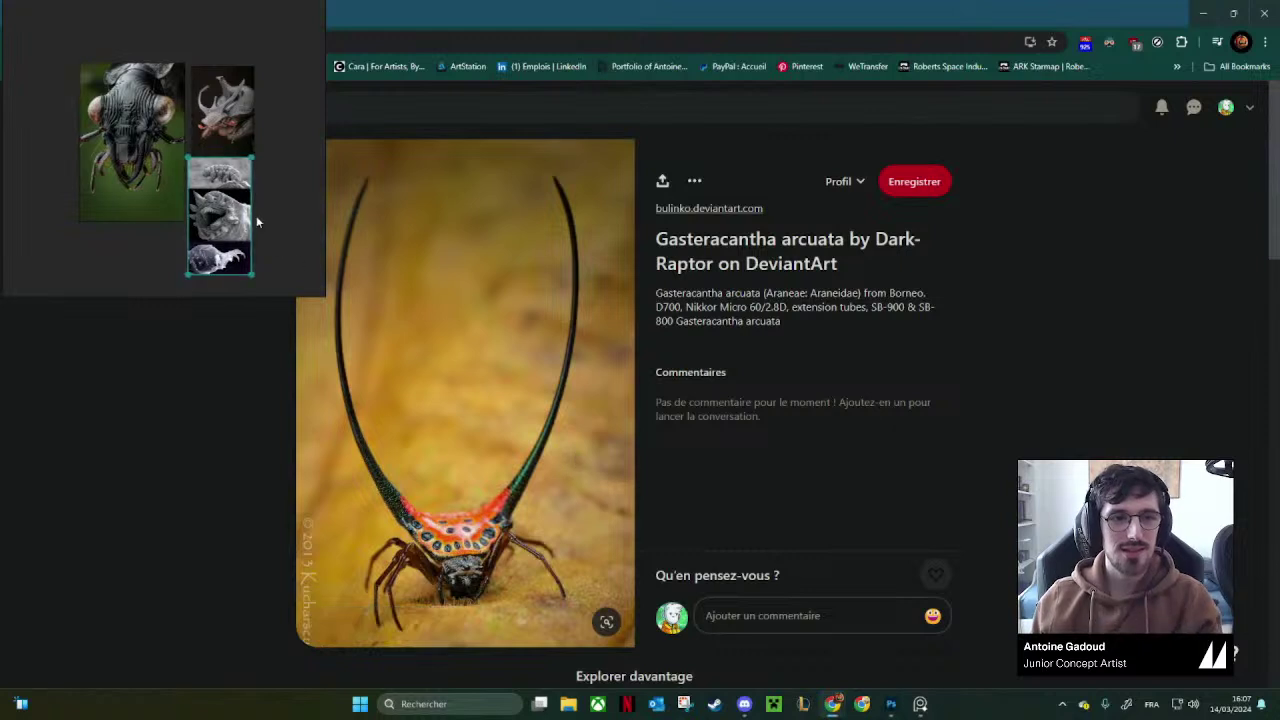
Paste the long-horned spider image into the reference board and place it beneath the first insect photo.
{"action": "scroll", "coordinate": [177, 218], "scroll_direction": "down", "scroll_amount": 2}
{"action": "scroll", "coordinate": [177, 218], "scroll_direction": "up", "scroll_amount": 3}
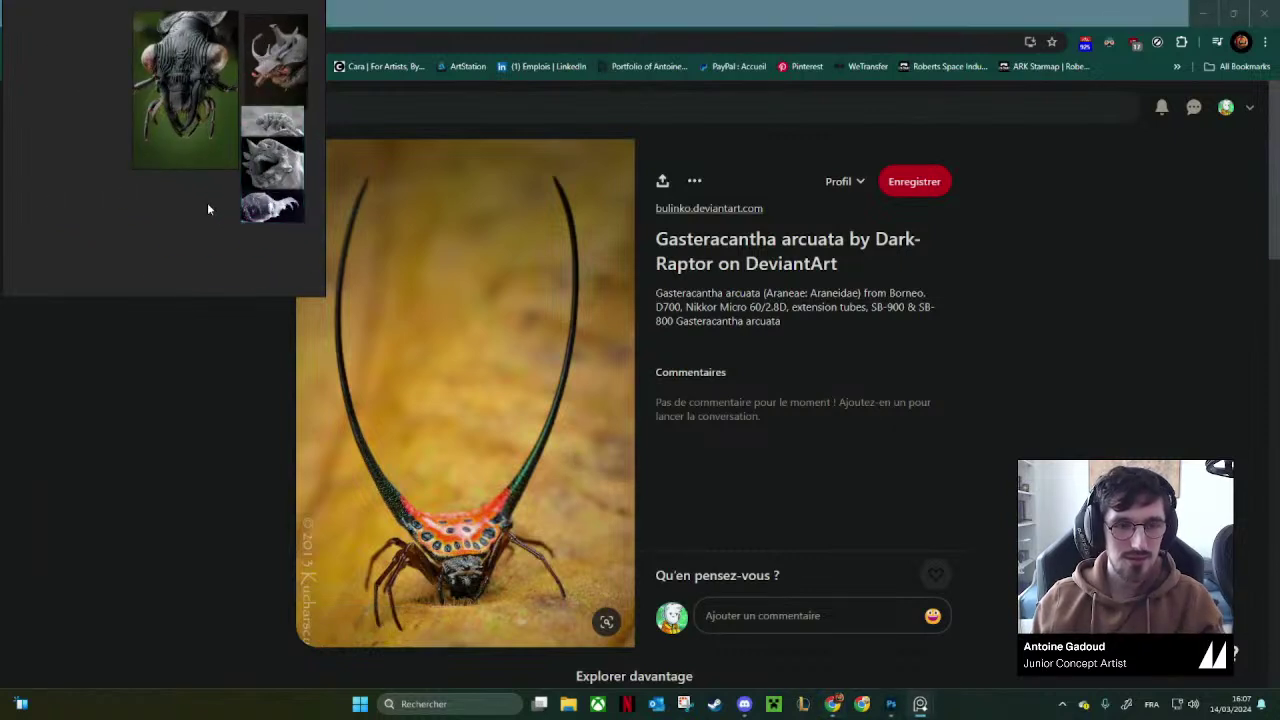
{"action": "key", "text": "ctrl+v"}
{"action": "left_click_drag", "start_coordinate": [181, 231], "coordinate": [186, 250]}
{"action": "left_click_drag", "start_coordinate": [210, 208], "coordinate": [202, 256]}
Find and open the "Top 17 Most Beautiful and Most Amazing Insects and Bugs in the World" pin, moving the board clear of its picture.
{"action": "scroll", "coordinate": [568, 466], "scroll_direction": "down", "scroll_amount": 5}
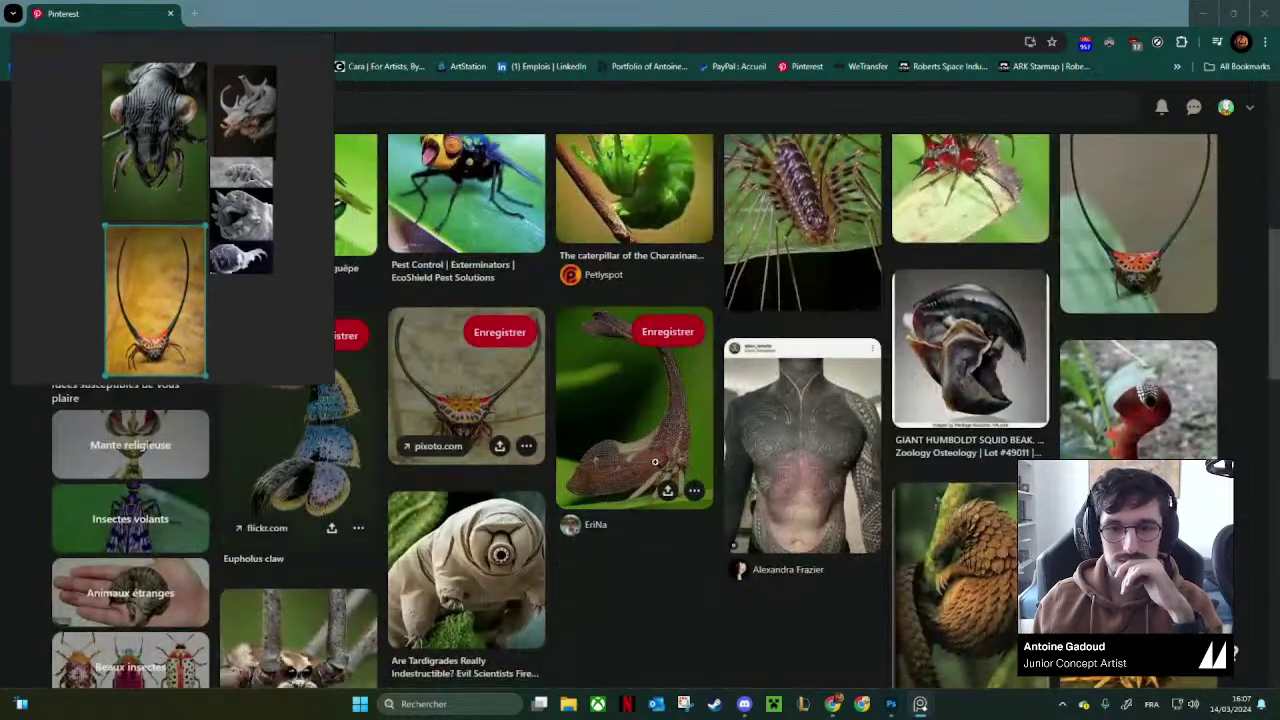
{"action": "scroll", "coordinate": [655, 461], "scroll_direction": "down", "scroll_amount": 2}
{"action": "scroll", "coordinate": [655, 461], "scroll_direction": "down", "scroll_amount": 8}
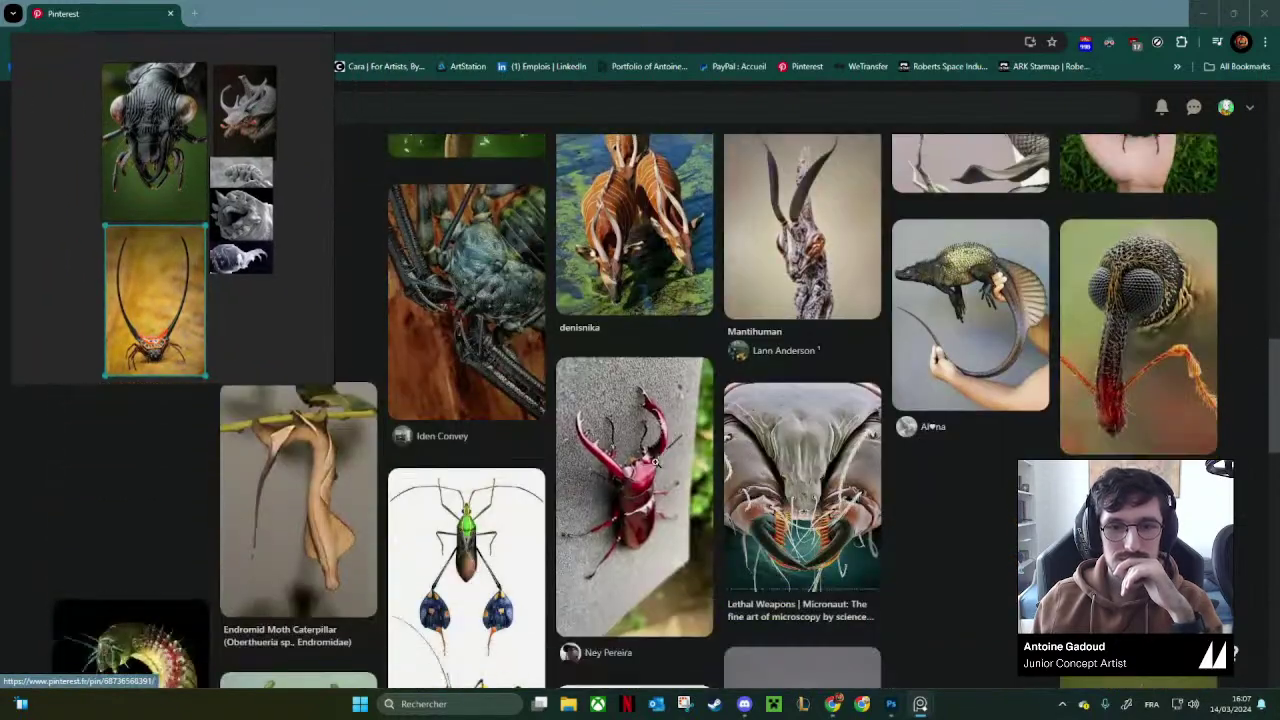
{"action": "scroll", "coordinate": [655, 461], "scroll_direction": "down", "scroll_amount": 5}
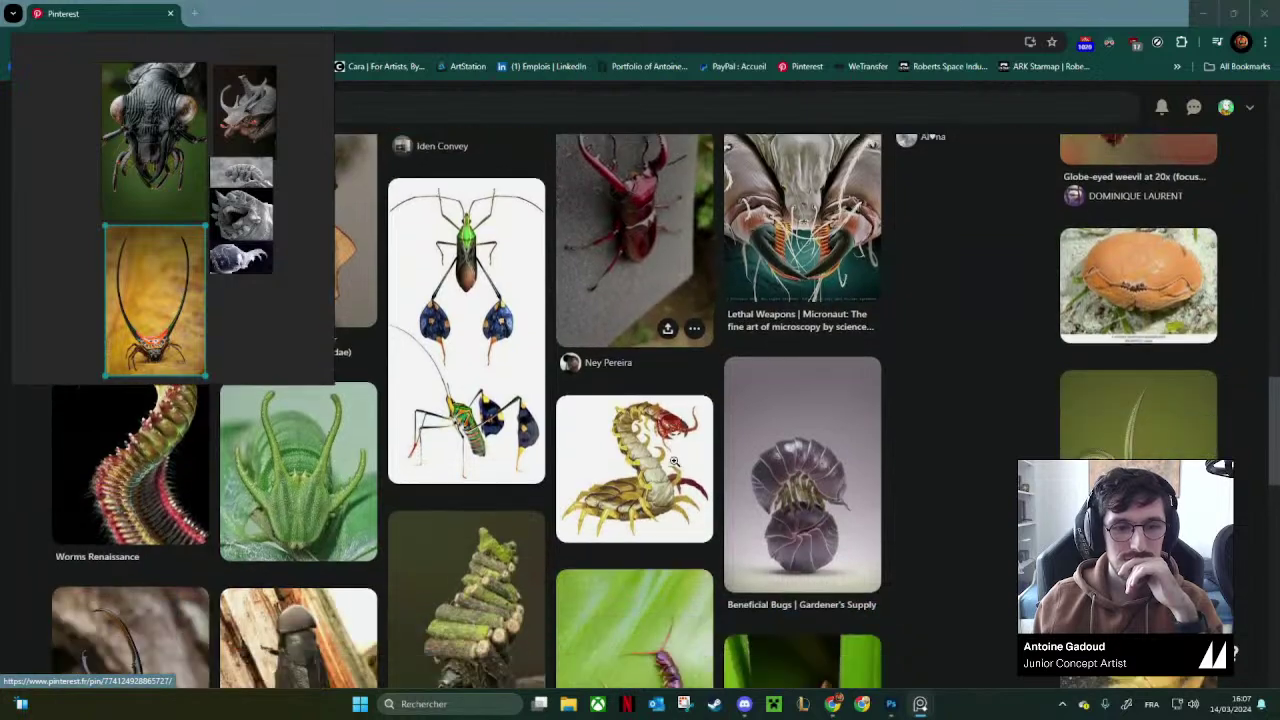
{"action": "scroll", "coordinate": [674, 461], "scroll_direction": "down", "scroll_amount": 3}
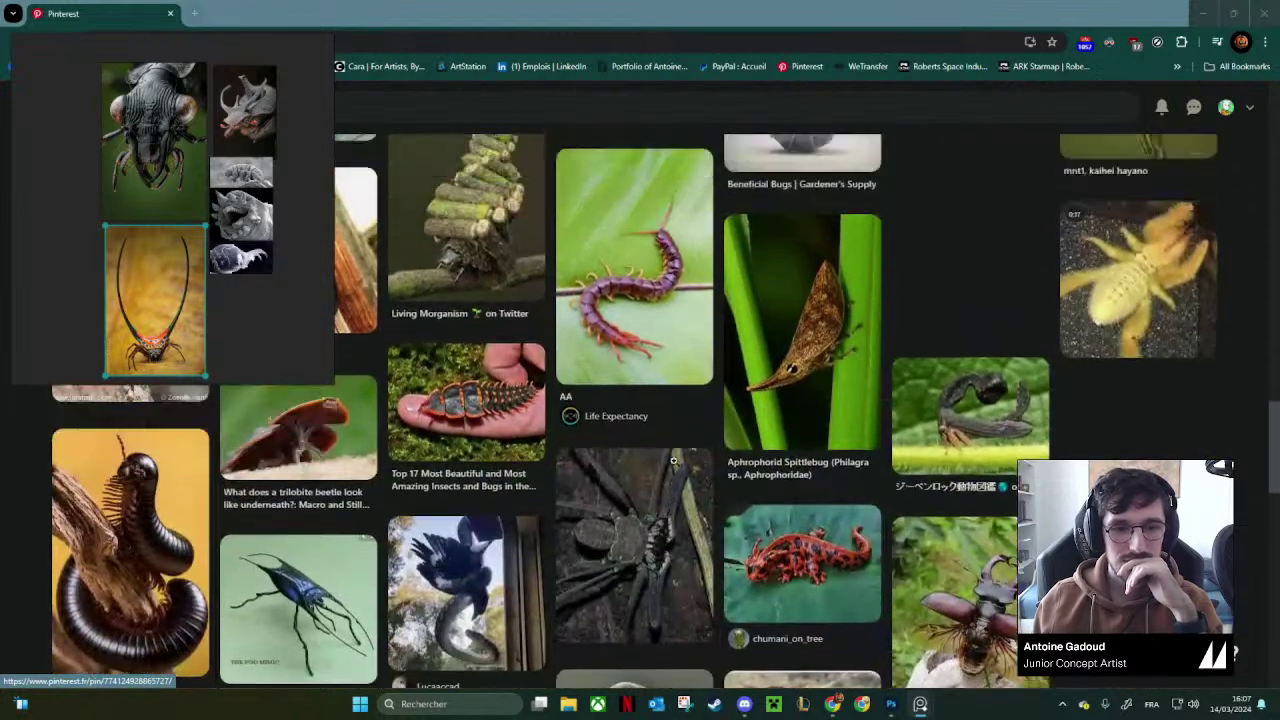
{"action": "scroll", "coordinate": [674, 461], "scroll_direction": "down", "scroll_amount": 2}
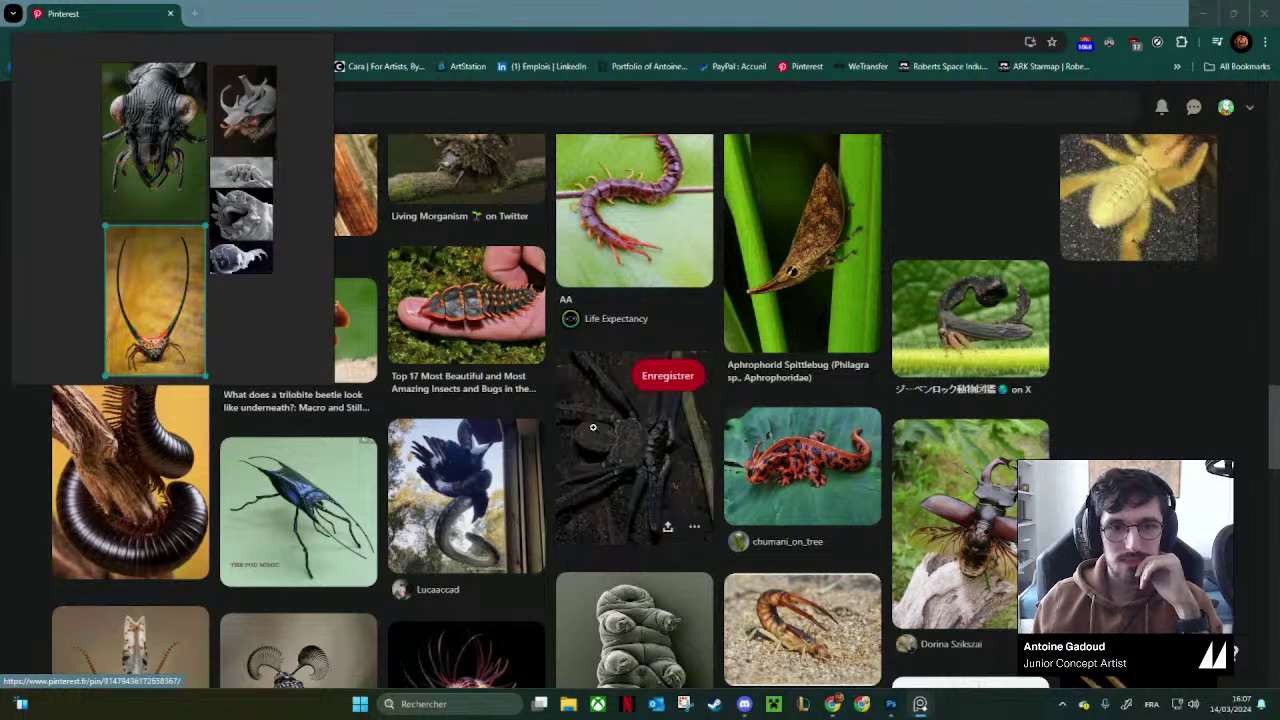
{"action": "left_click", "coordinate": [466, 305]}
{"action": "left_click_drag", "start_coordinate": [211, 259], "coordinate": [134, 301]}
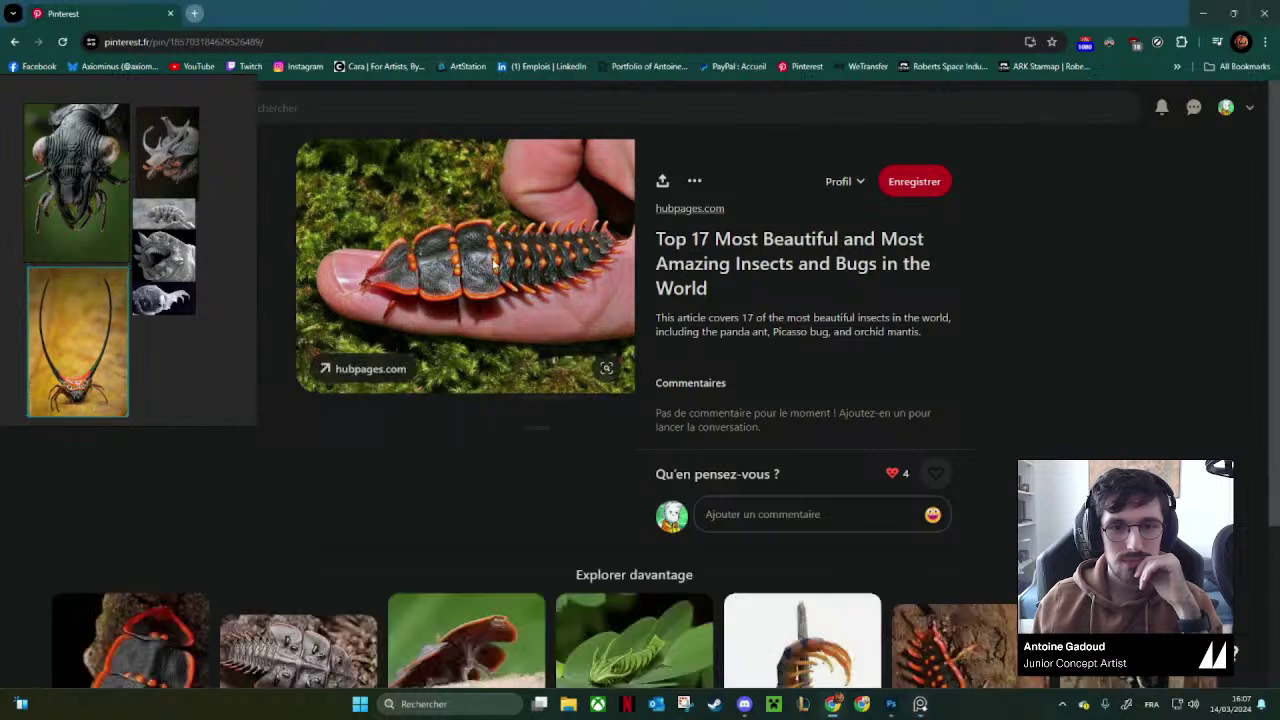
Copy the orange-edged black insect photo into the reference board, beneath the tardigrade collage and beside the spider.
{"action": "left_click_drag", "start_coordinate": [168, 401], "coordinate": [228, 316]}
{"action": "scroll", "coordinate": [159, 399], "scroll_direction": "up", "scroll_amount": 2}
{"action": "key", "text": "ctrl+v"}
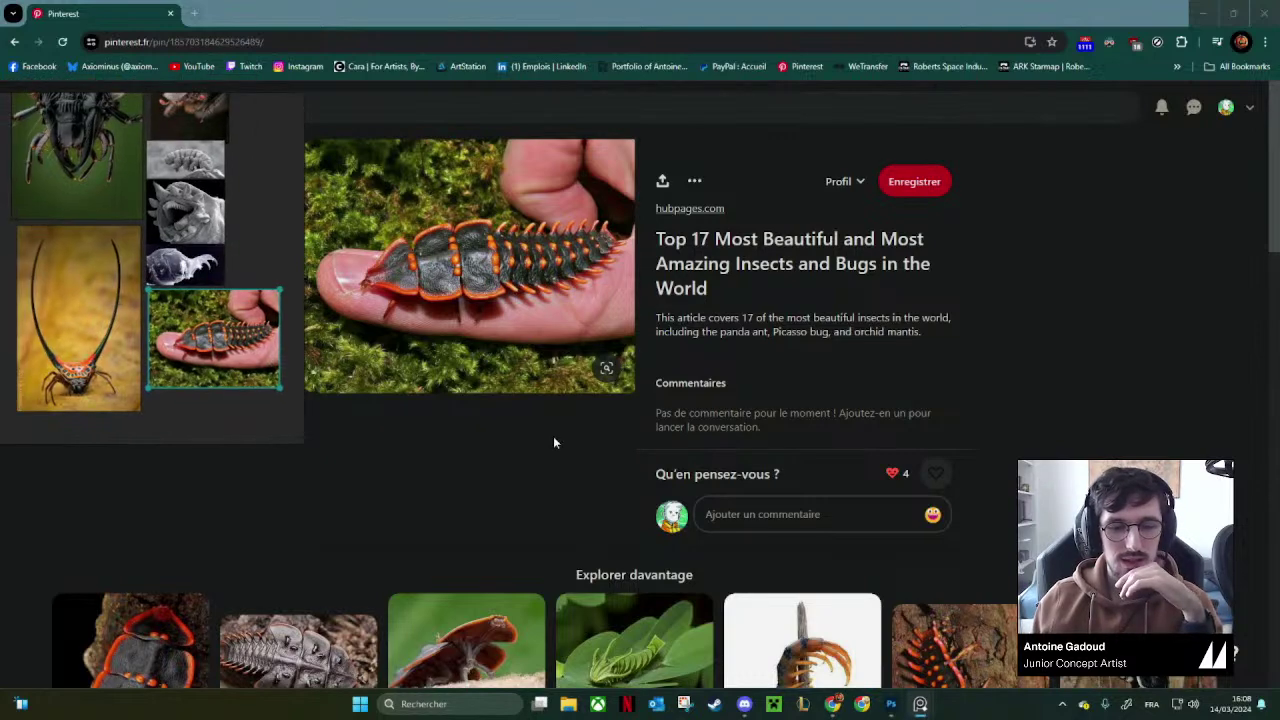
Browse the pins related to the orange-edged black insect for further creature references, keeping the reference board clear of the images.
{"action": "scroll", "coordinate": [554, 438], "scroll_direction": "down", "scroll_amount": 1}
{"action": "scroll", "coordinate": [555, 442], "scroll_direction": "down", "scroll_amount": 3}
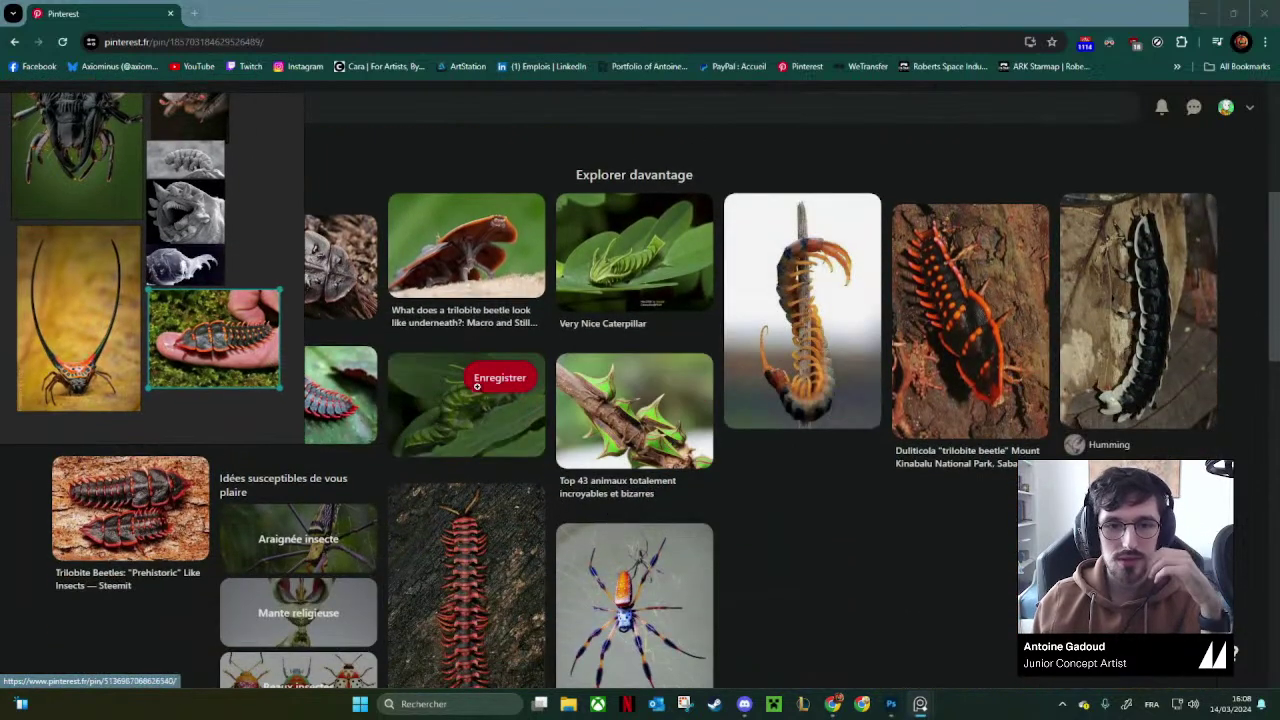
{"action": "scroll", "coordinate": [530, 445], "scroll_direction": "down", "scroll_amount": 4}
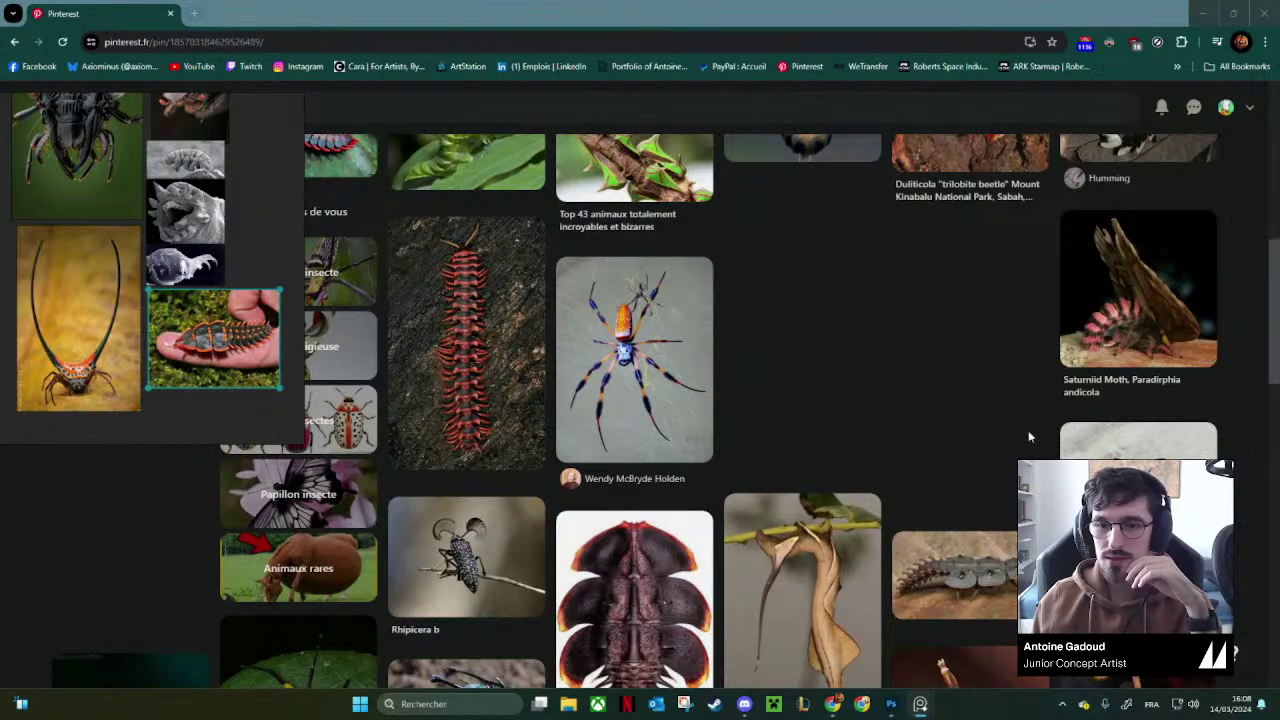
{"action": "scroll", "coordinate": [673, 467], "scroll_direction": "down", "scroll_amount": 1}
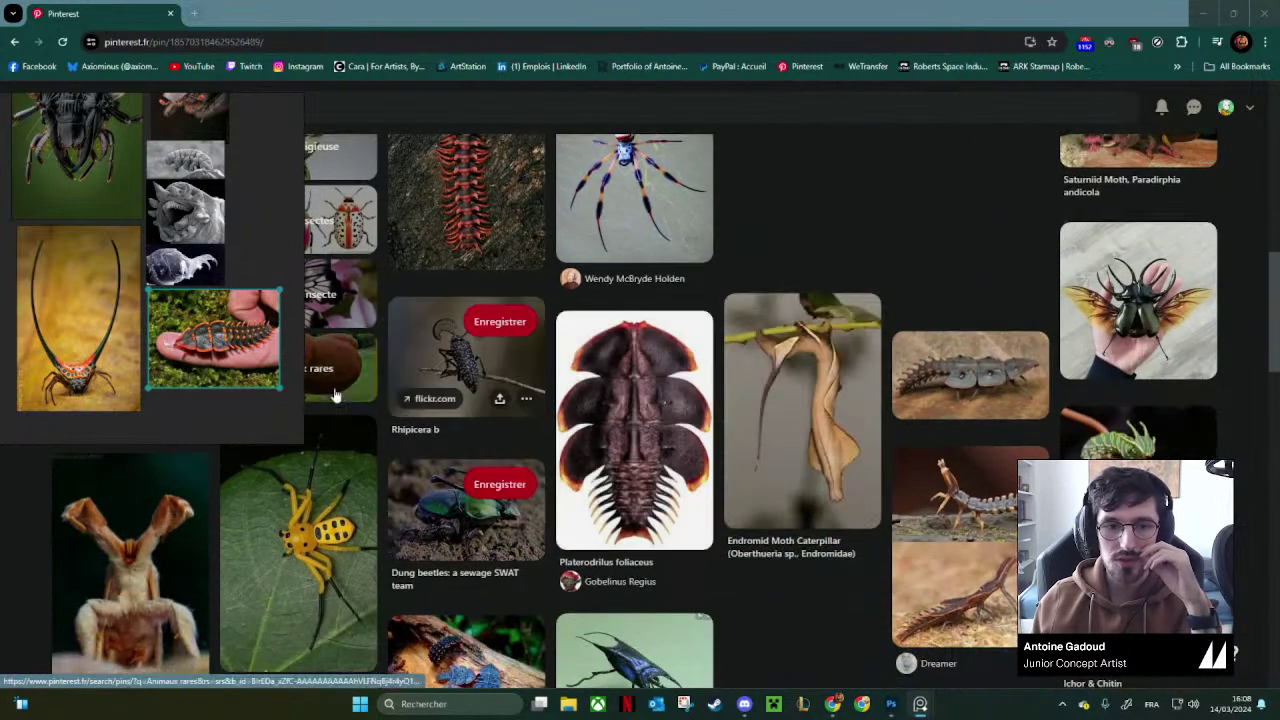
{"action": "scroll", "coordinate": [639, 486], "scroll_direction": "down", "scroll_amount": 5}
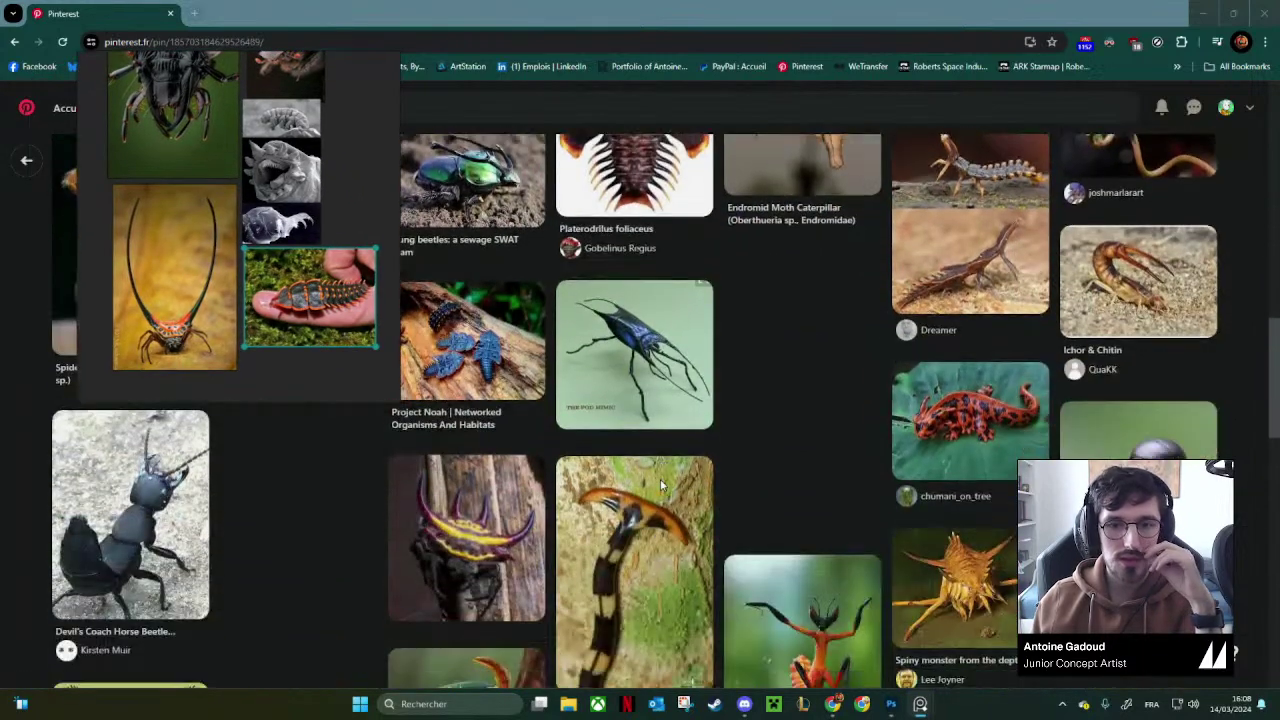
{"action": "scroll", "coordinate": [741, 460], "scroll_direction": "down", "scroll_amount": 5}
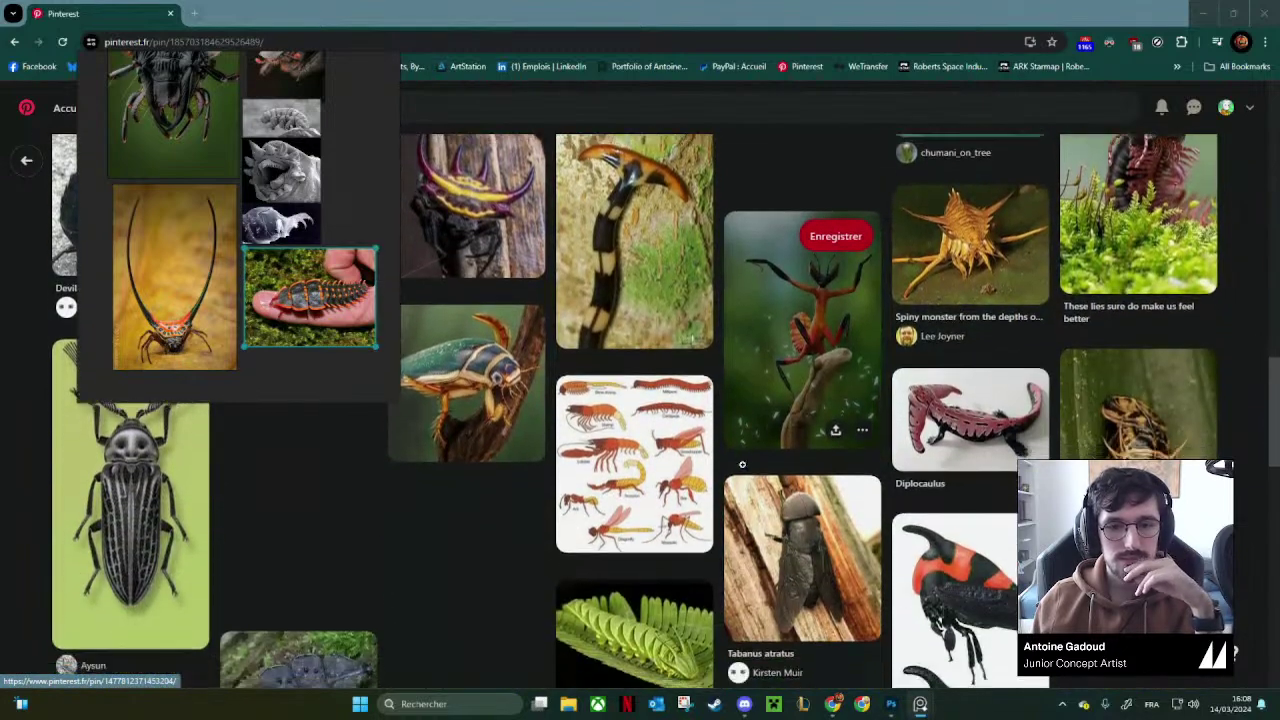
{"action": "scroll", "coordinate": [743, 465], "scroll_direction": "down", "scroll_amount": 1}
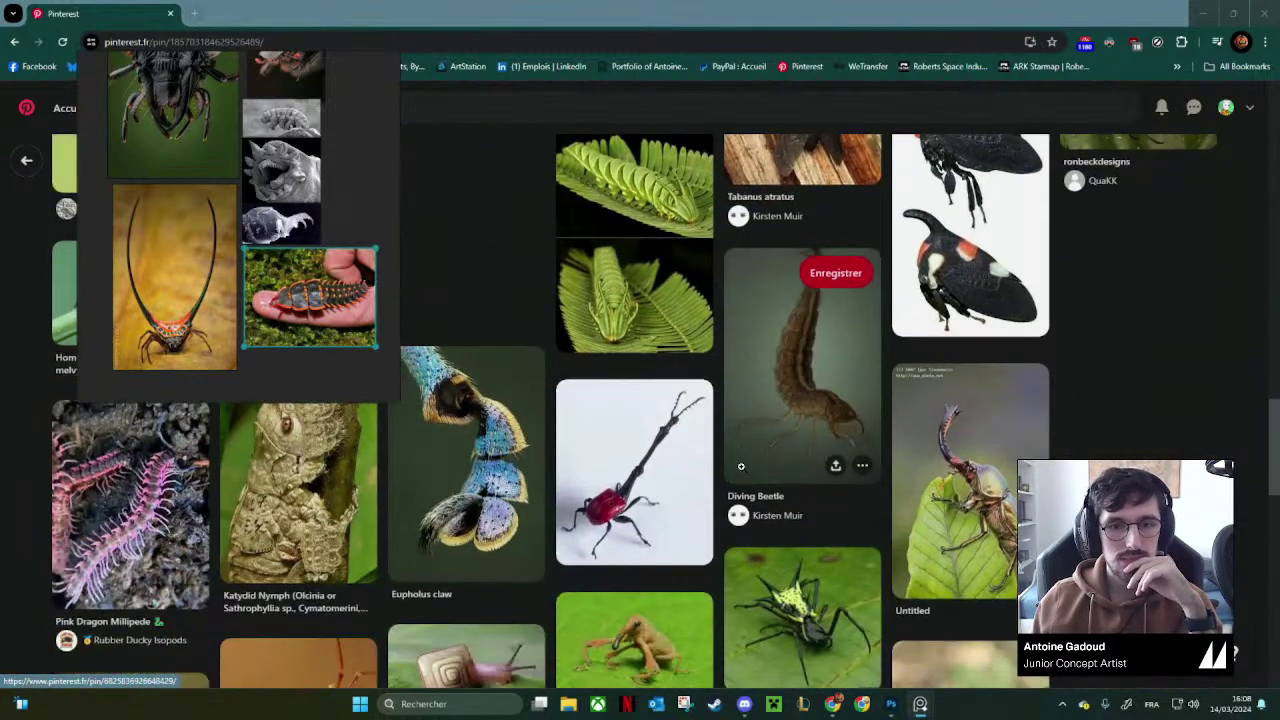
{"action": "scroll", "coordinate": [741, 466], "scroll_direction": "down", "scroll_amount": 1}
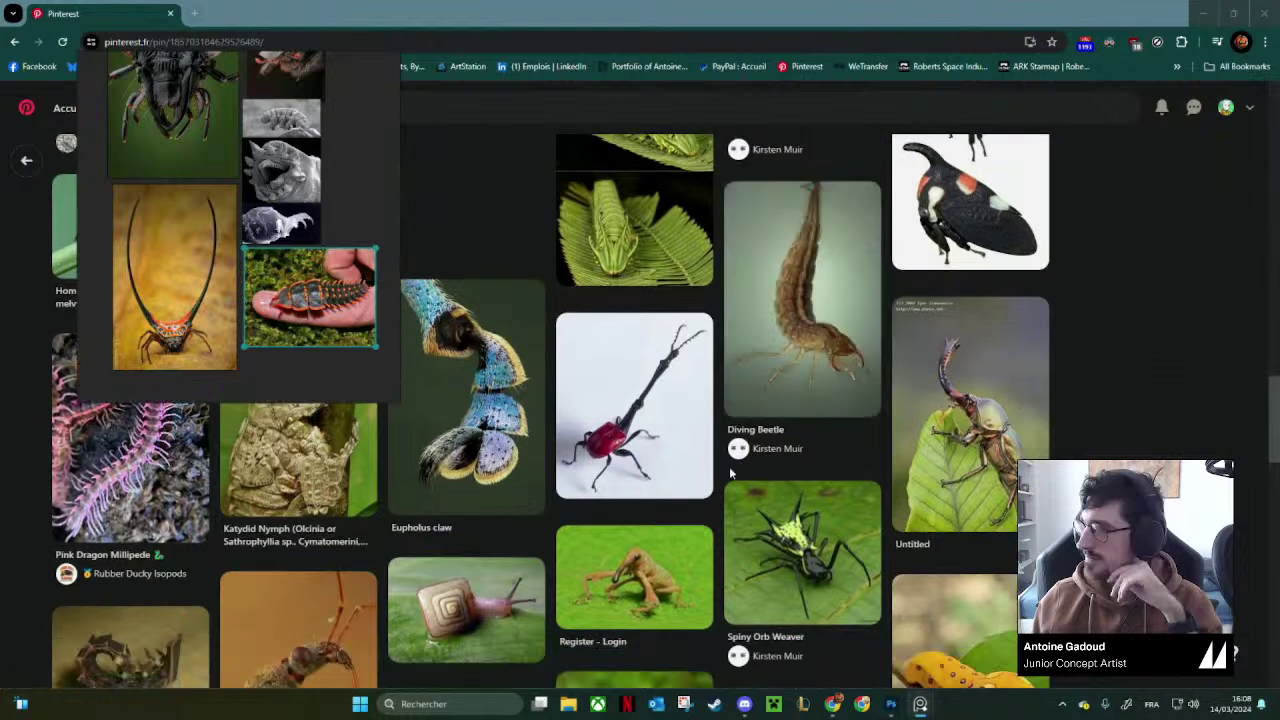
{"action": "scroll", "coordinate": [731, 462], "scroll_direction": "down", "scroll_amount": 1}
{"action": "left_click_drag", "start_coordinate": [292, 321], "coordinate": [233, 275]}
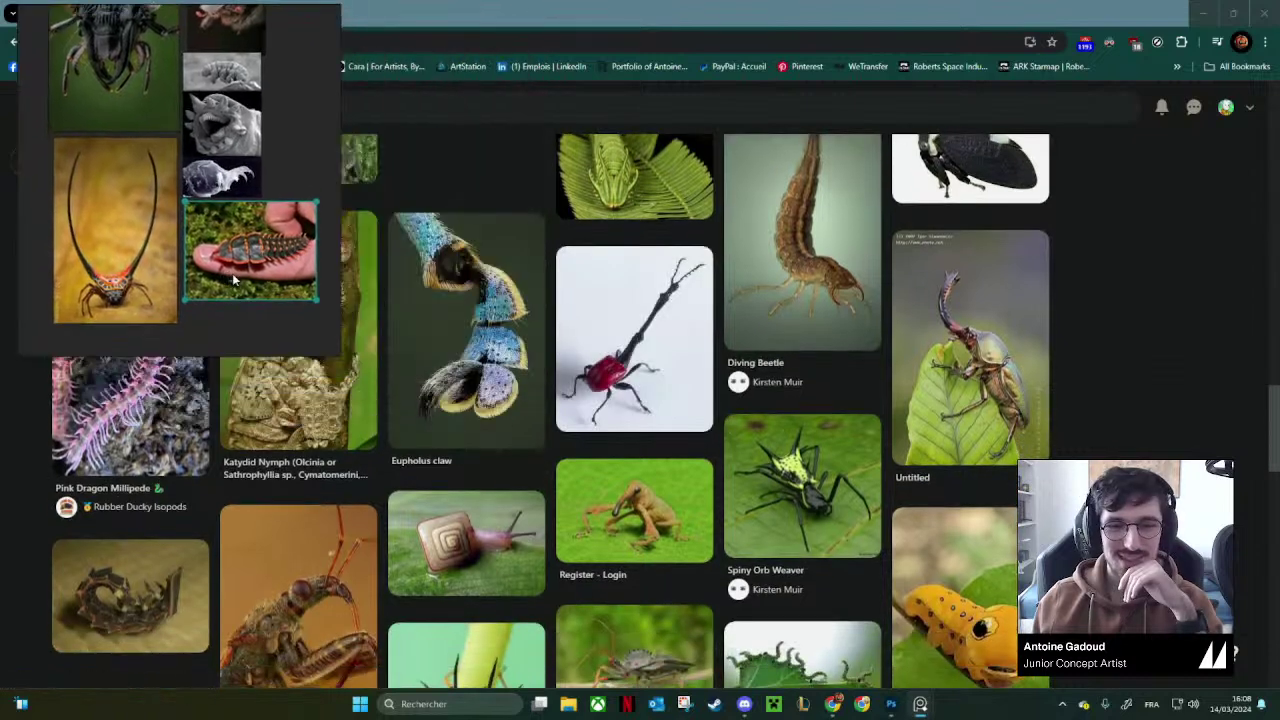
{"action": "scroll", "coordinate": [575, 444], "scroll_direction": "down", "scroll_amount": 5}
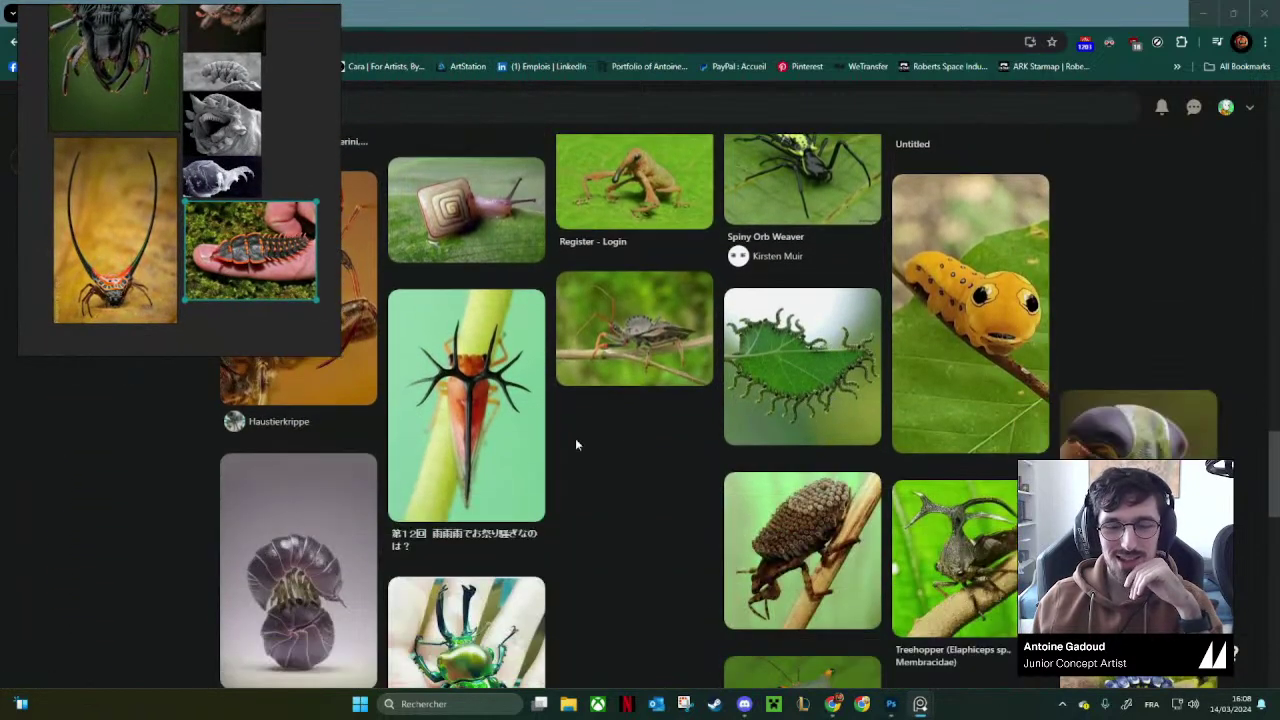
{"action": "left_click_drag", "start_coordinate": [180, 311], "coordinate": [160, 380]}
{"action": "scroll", "coordinate": [664, 444], "scroll_direction": "down", "scroll_amount": 4}
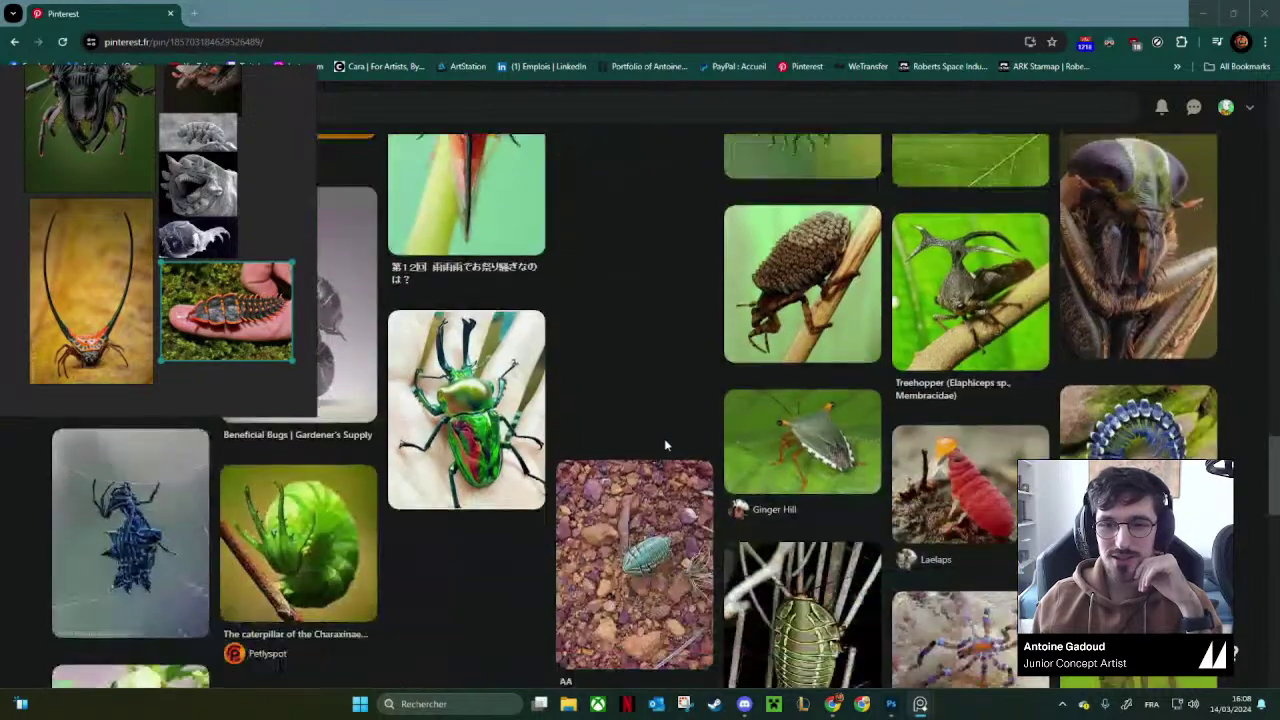
{"action": "scroll", "coordinate": [687, 370], "scroll_direction": "up", "scroll_amount": 6}
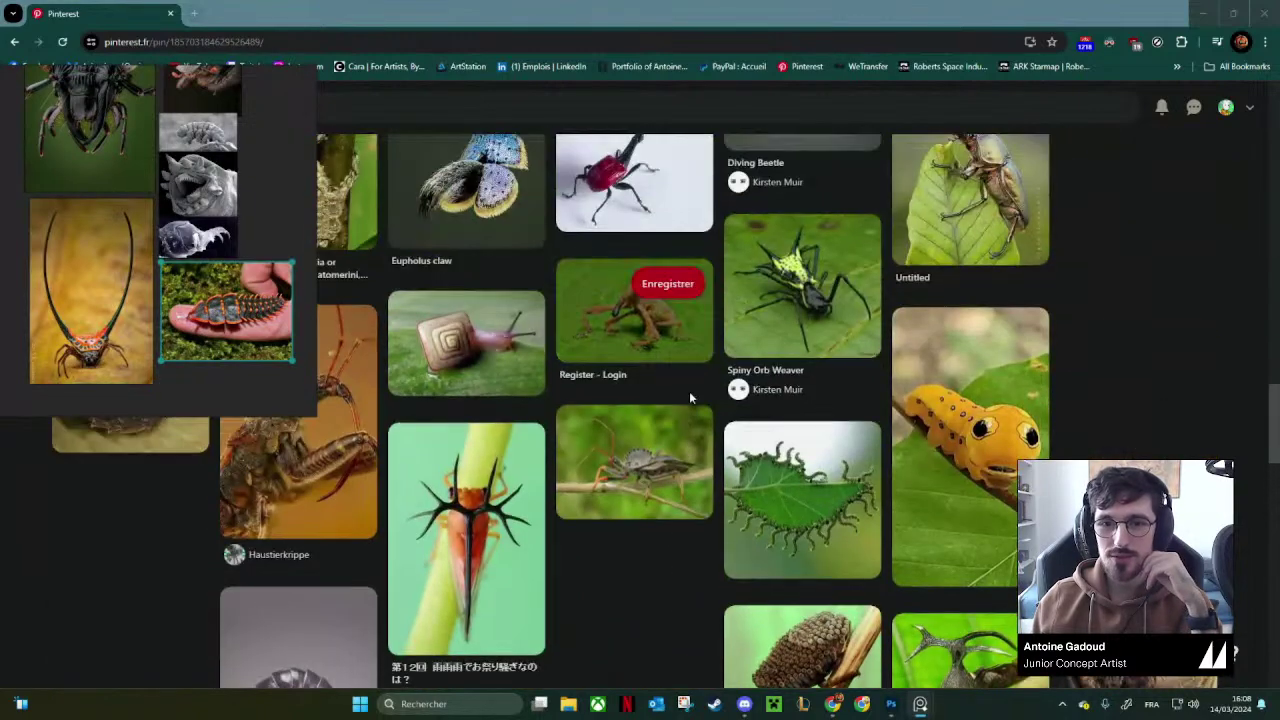
{"action": "scroll", "coordinate": [689, 397], "scroll_direction": "up", "scroll_amount": 4}
{"action": "scroll", "coordinate": [695, 393], "scroll_direction": "up", "scroll_amount": 1}
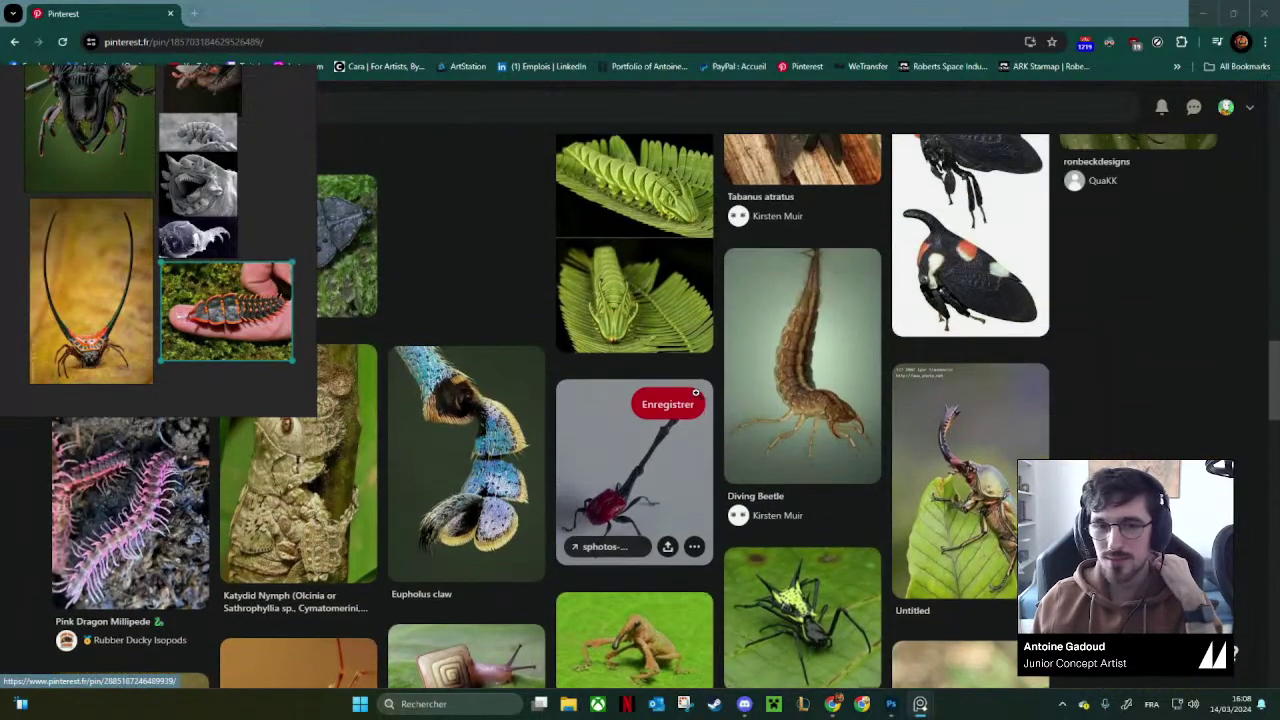
Find and open the natgeo.nikkeibp.co.jp pin of the orange insect with branching black horns and copy its image.
{"action": "scroll", "coordinate": [695, 393], "scroll_direction": "down", "scroll_amount": 8}
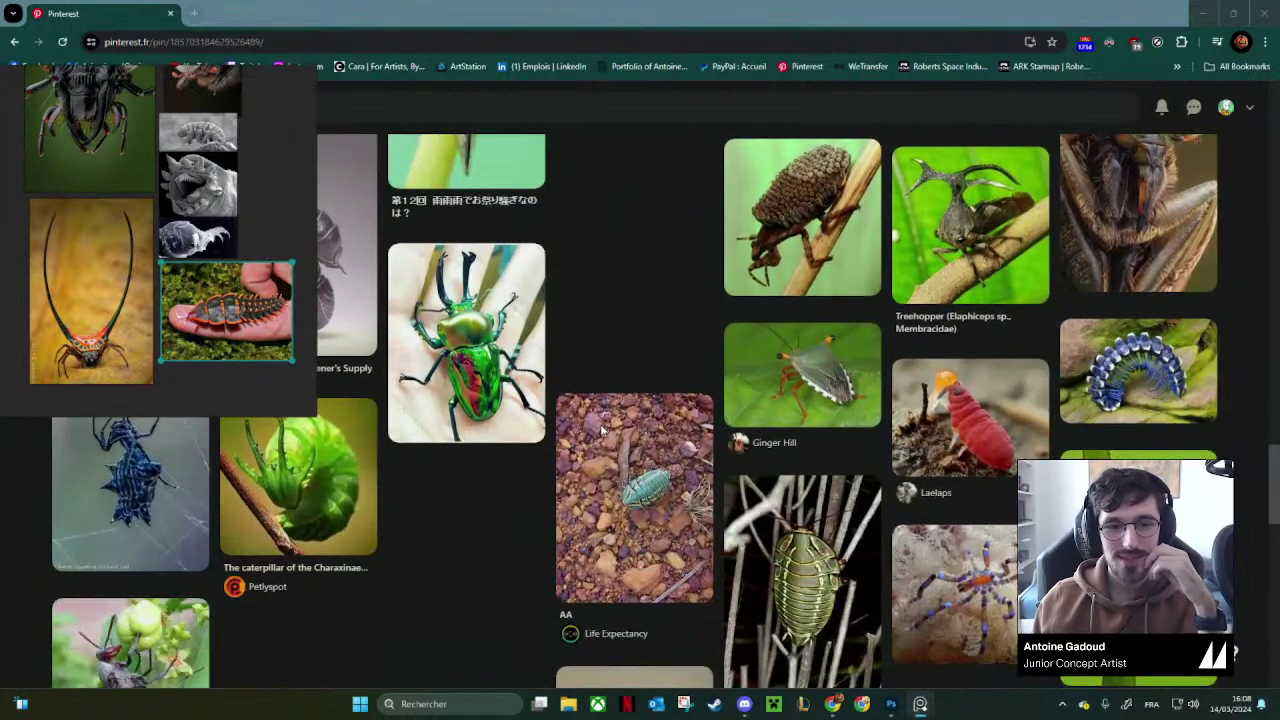
{"action": "scroll", "coordinate": [601, 425], "scroll_direction": "down", "scroll_amount": 1}
{"action": "scroll", "coordinate": [601, 423], "scroll_direction": "up", "scroll_amount": 3}
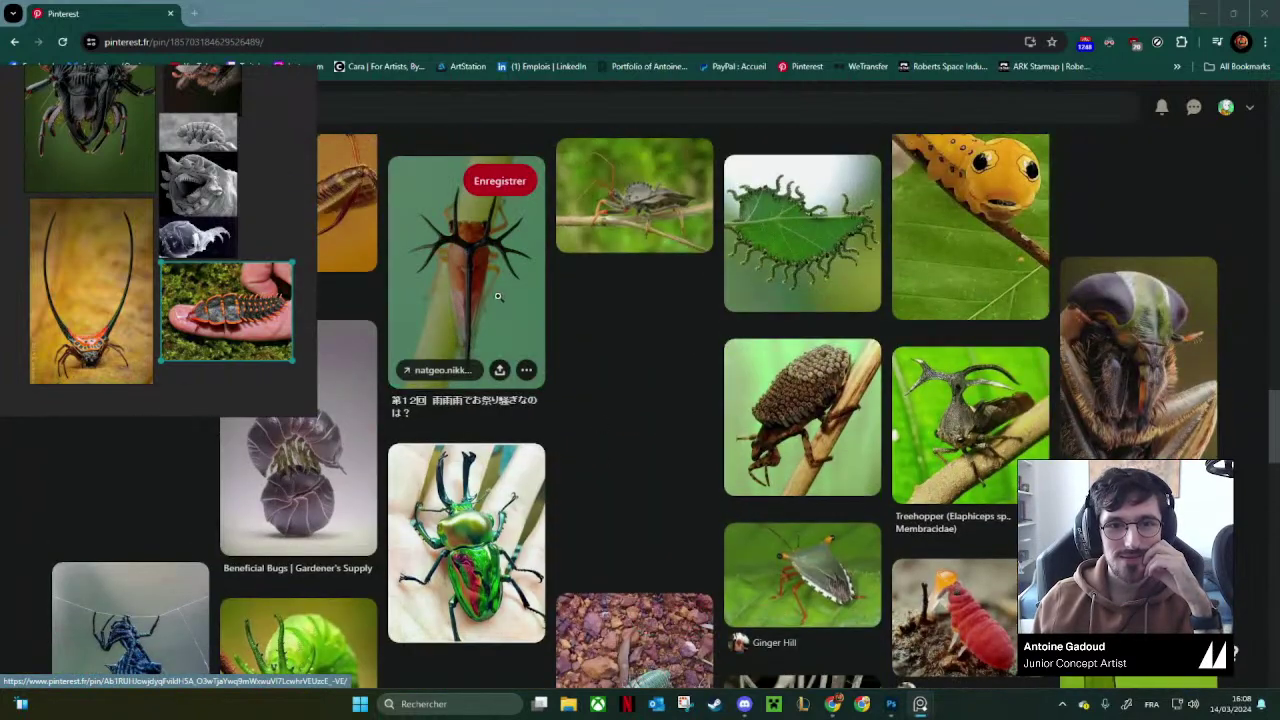
{"action": "left_click", "coordinate": [497, 296]}
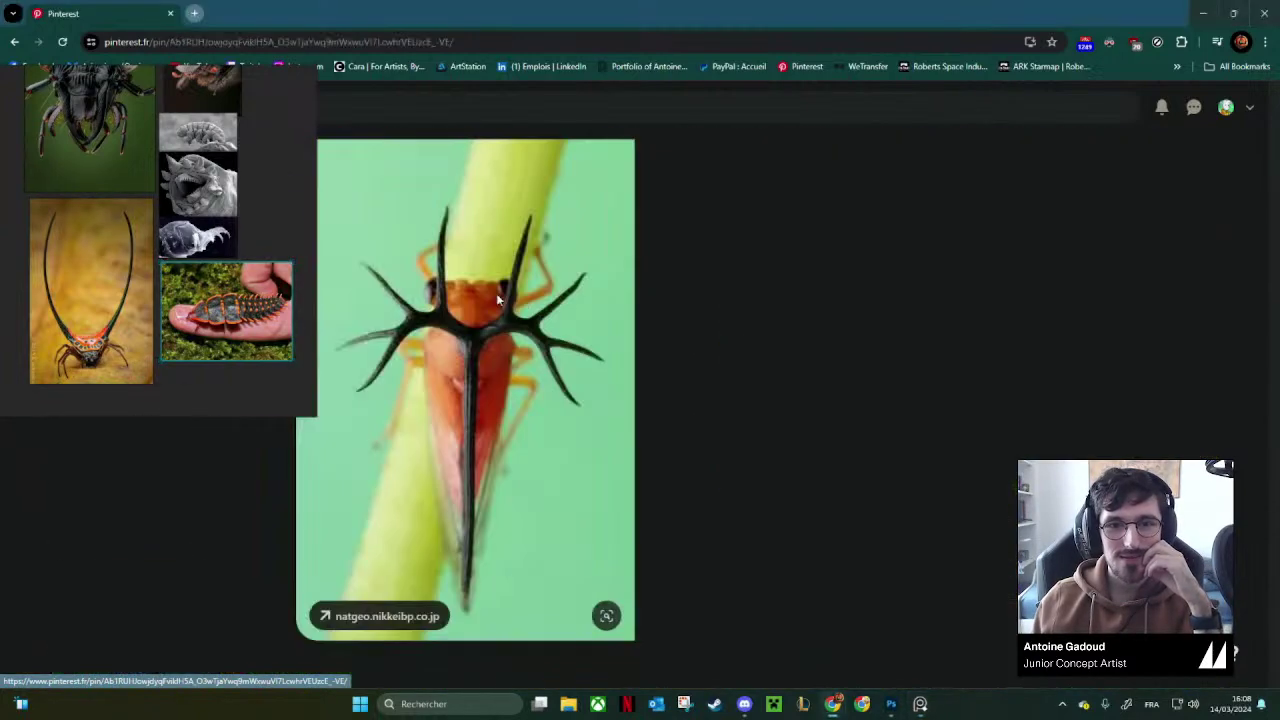
{"action": "right_click", "coordinate": [496, 376]}
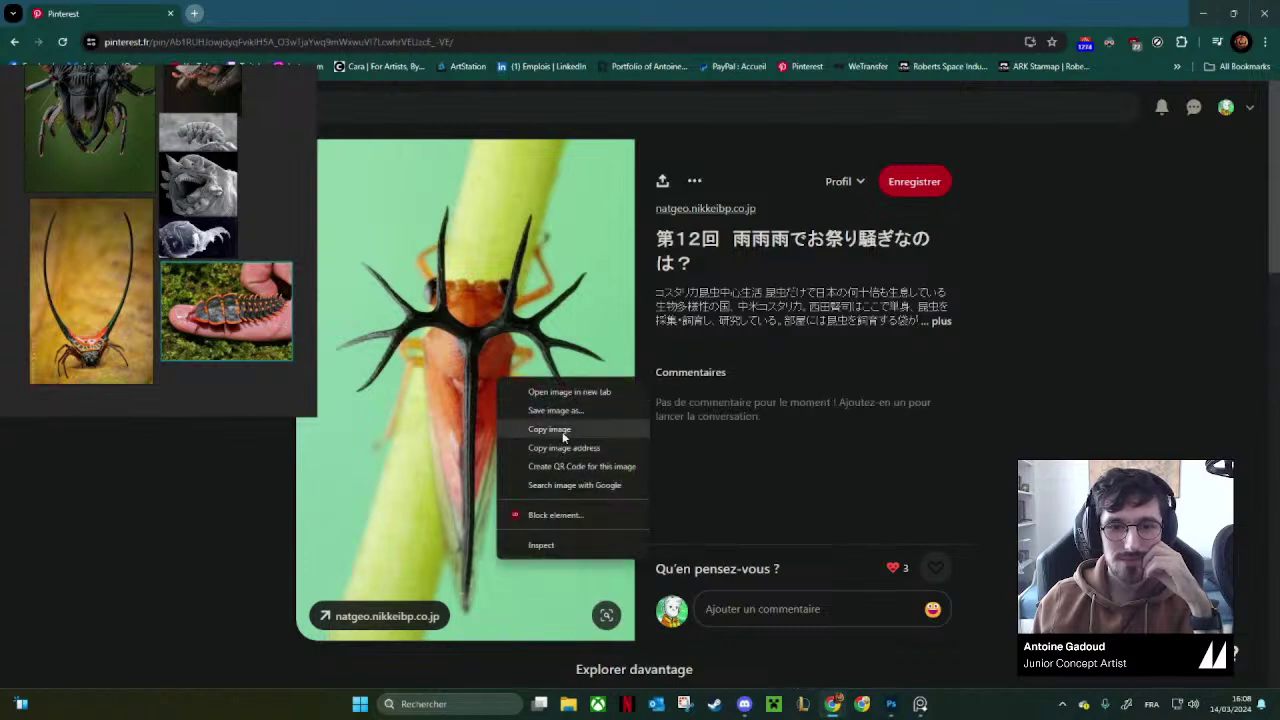
{"action": "left_click", "coordinate": [562, 436]}
Paste the orange horned insect image into the reference board, beside the tardigrade collage and above the orange-edged insect.
{"action": "scroll", "coordinate": [343, 340], "scroll_direction": "down", "scroll_amount": 2}
{"action": "scroll", "coordinate": [228, 247], "scroll_direction": "down", "scroll_amount": 2}
{"action": "left_click_drag", "start_coordinate": [238, 242], "coordinate": [267, 220]}
{"action": "scroll", "coordinate": [240, 250], "scroll_direction": "up", "scroll_amount": 2}
{"action": "key", "text": "ctrl+v"}
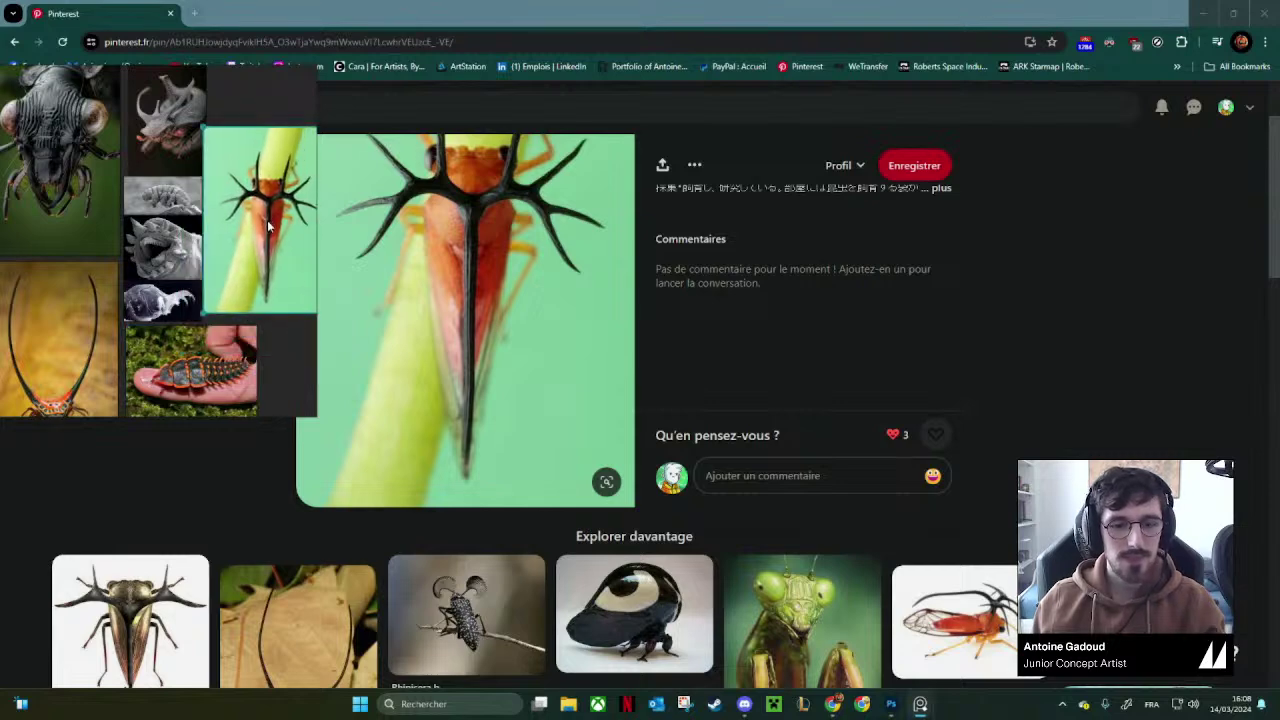
Find and open the "Stinging Flannel Moth Caterpillar, Megalopyge lanata" pin among the related pins, moving the reference board clear of its picture.
{"action": "scroll", "coordinate": [456, 424], "scroll_direction": "down", "scroll_amount": 4}
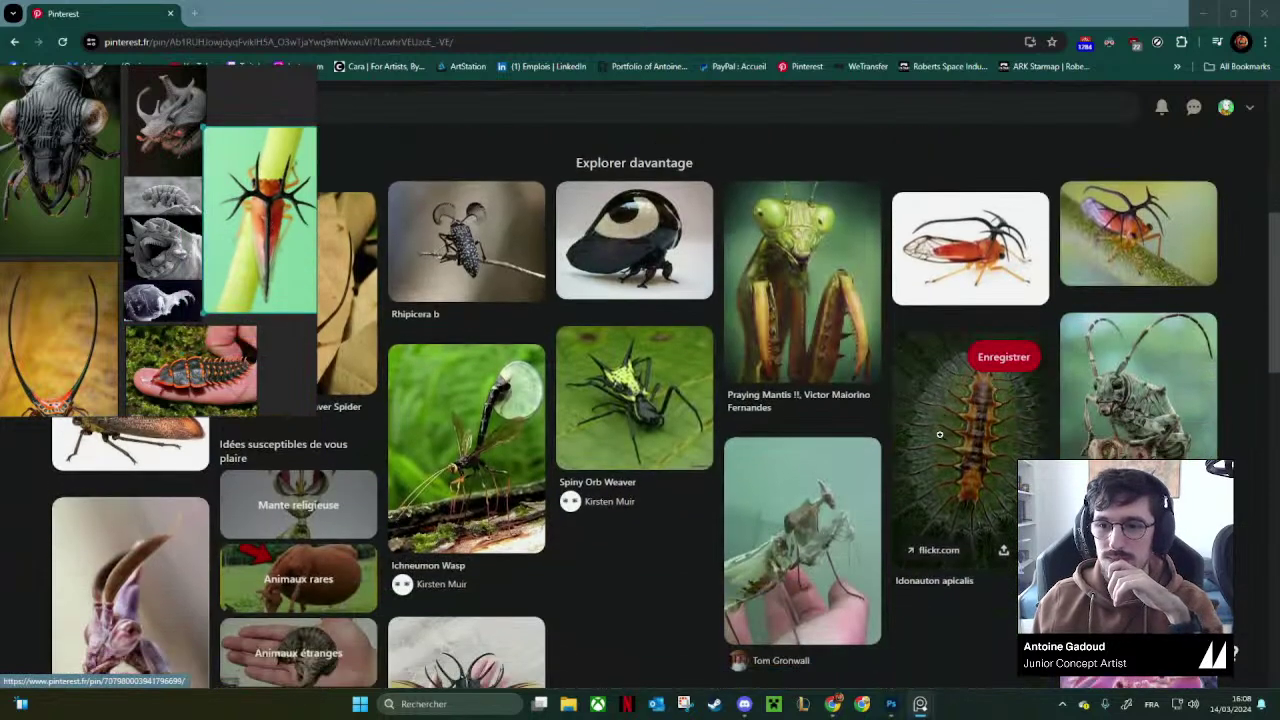
{"action": "scroll", "coordinate": [635, 508], "scroll_direction": "down", "scroll_amount": 2}
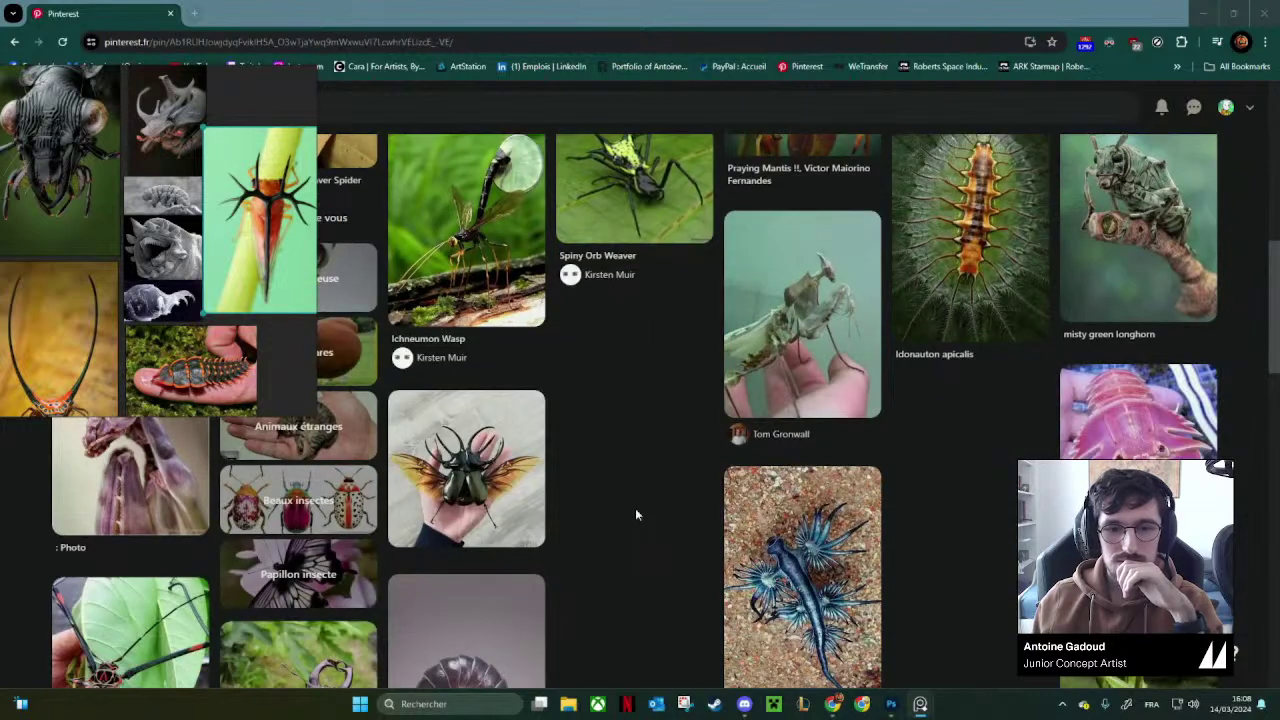
{"action": "scroll", "coordinate": [636, 514], "scroll_direction": "down", "scroll_amount": 3}
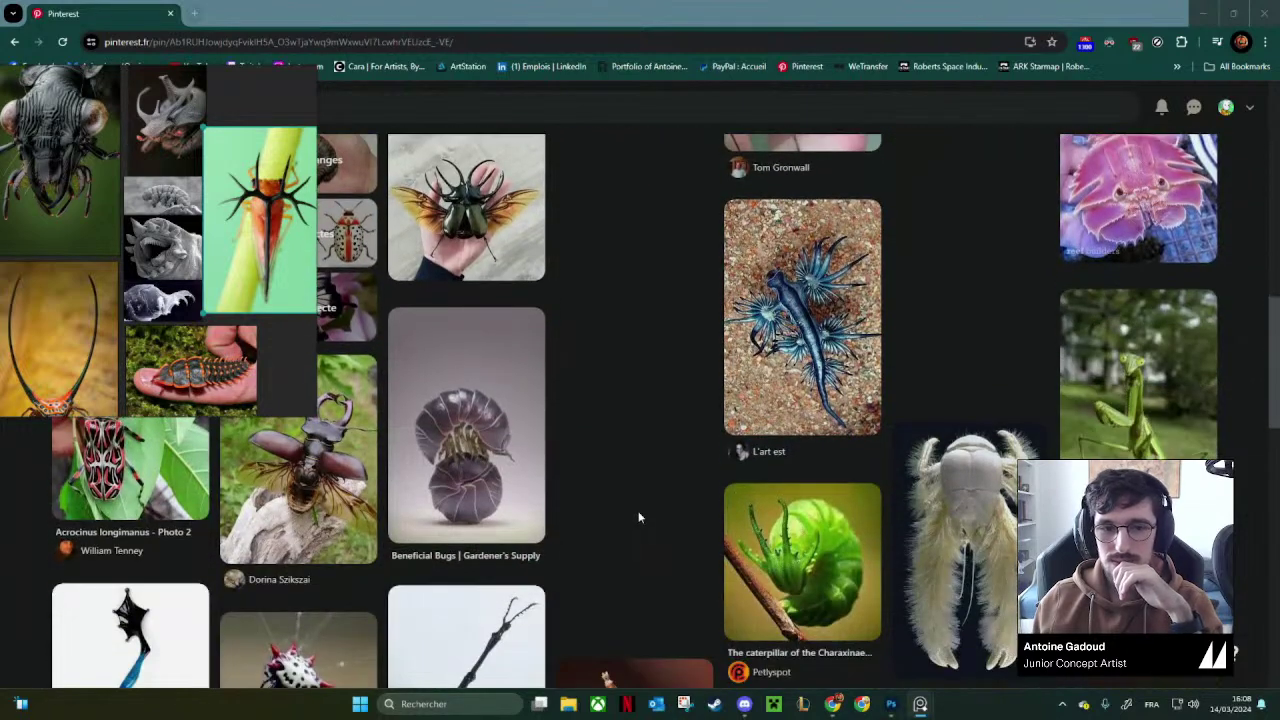
{"action": "scroll", "coordinate": [560, 505], "scroll_direction": "down", "scroll_amount": 1}
{"action": "scroll", "coordinate": [479, 490], "scroll_direction": "down", "scroll_amount": 3}
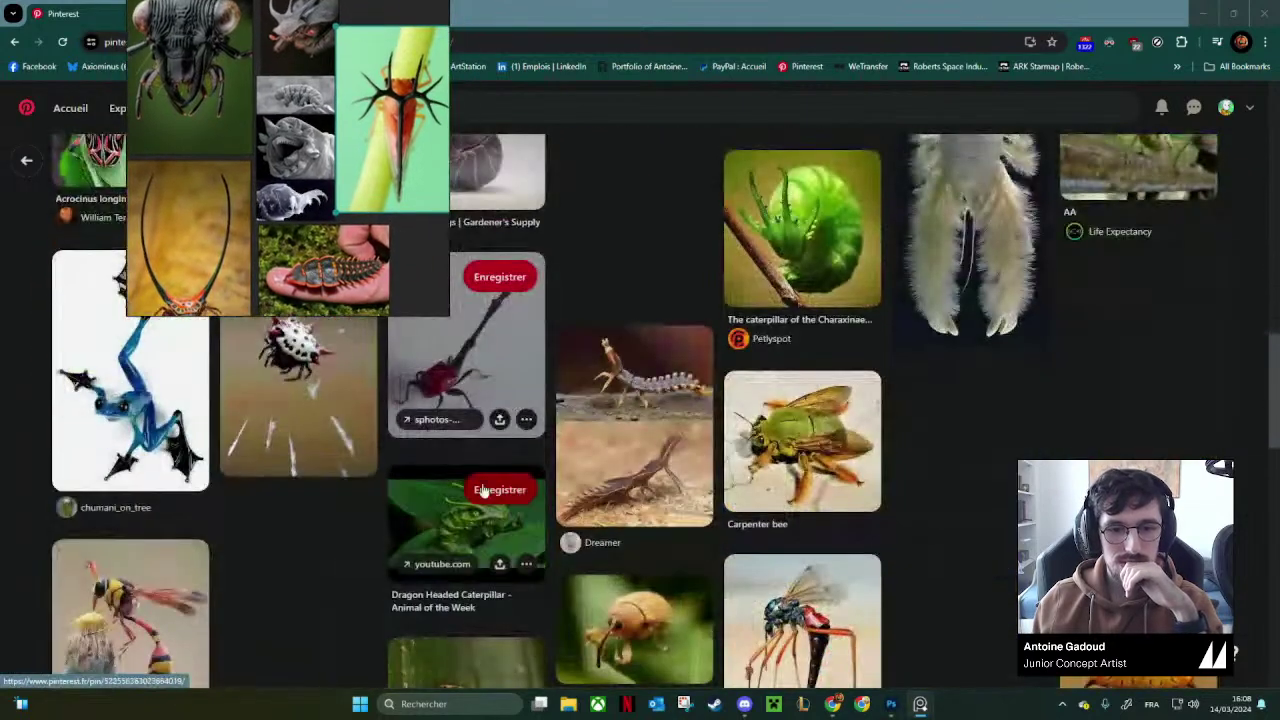
{"action": "scroll", "coordinate": [479, 490], "scroll_direction": "down", "scroll_amount": 5}
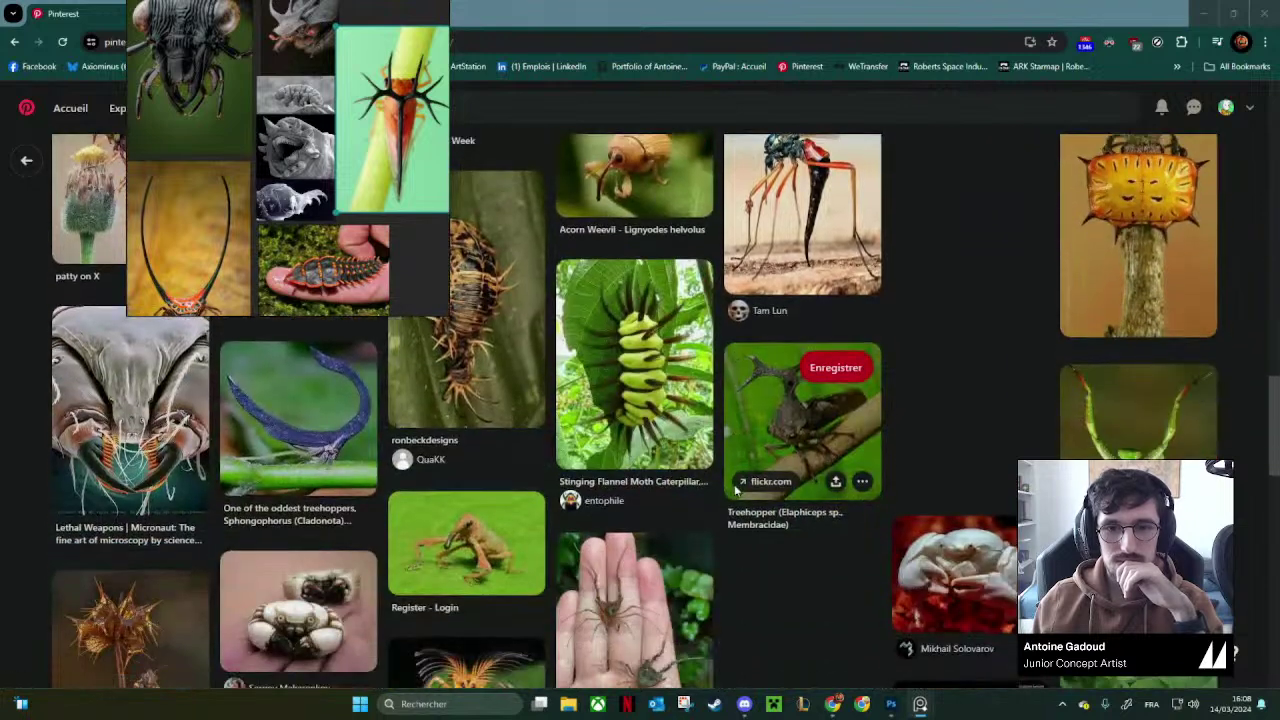
{"action": "left_click", "coordinate": [640, 396]}
{"action": "left_click_drag", "start_coordinate": [293, 254], "coordinate": [117, 298]}
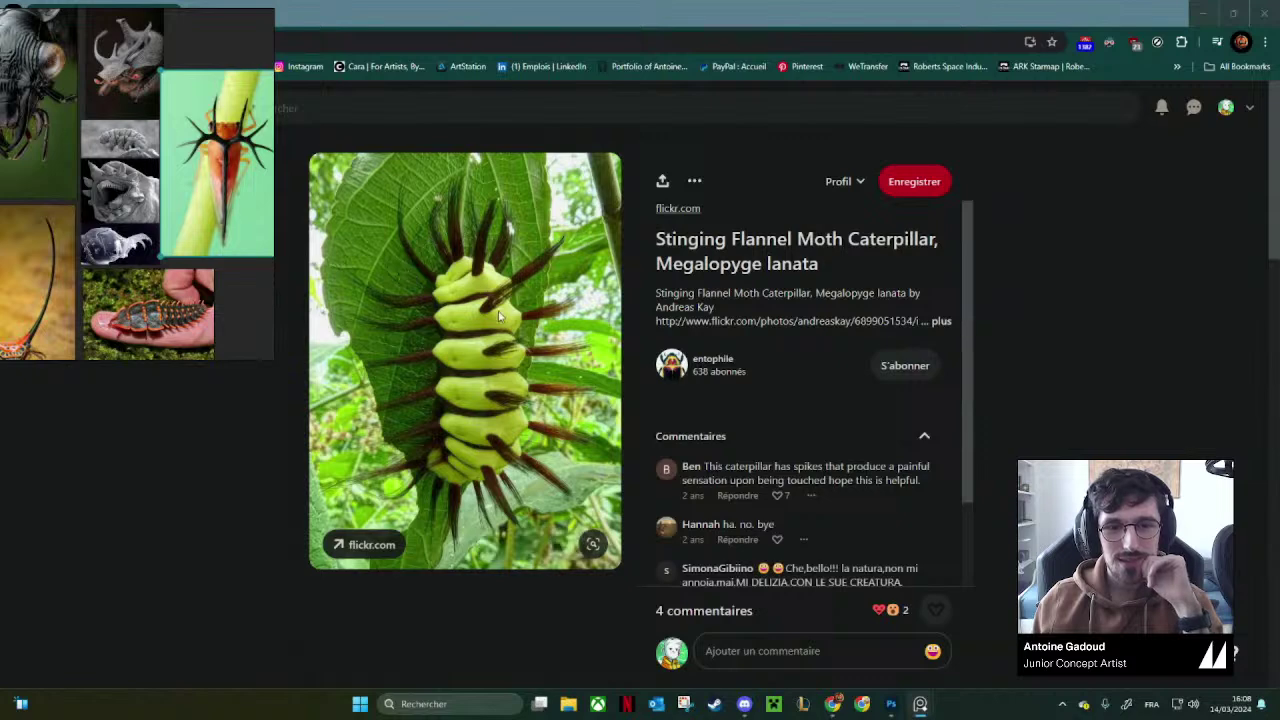
Browse the pins related to the Stinging Flannel Moth Caterpillar for further creature references.
{"action": "scroll", "coordinate": [536, 390], "scroll_direction": "down", "scroll_amount": 3}
{"action": "scroll", "coordinate": [547, 296], "scroll_direction": "up", "scroll_amount": 3}
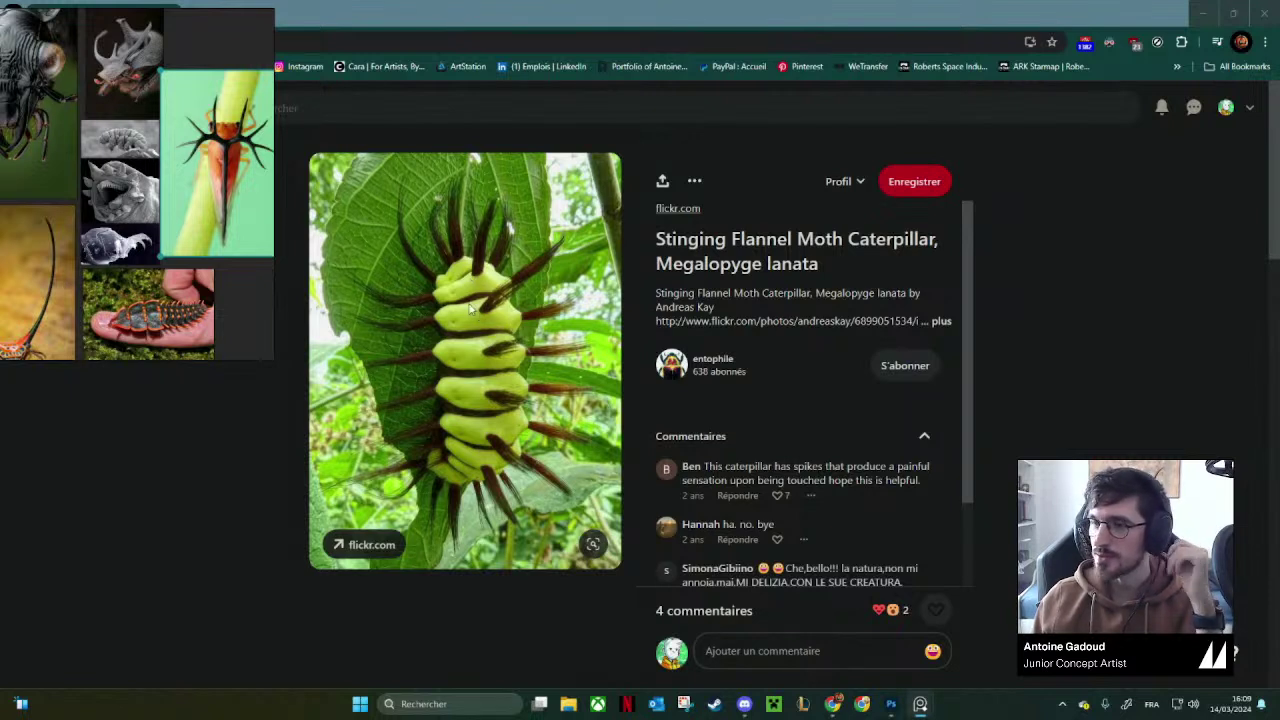
{"action": "scroll", "coordinate": [430, 305], "scroll_direction": "down", "scroll_amount": 2}
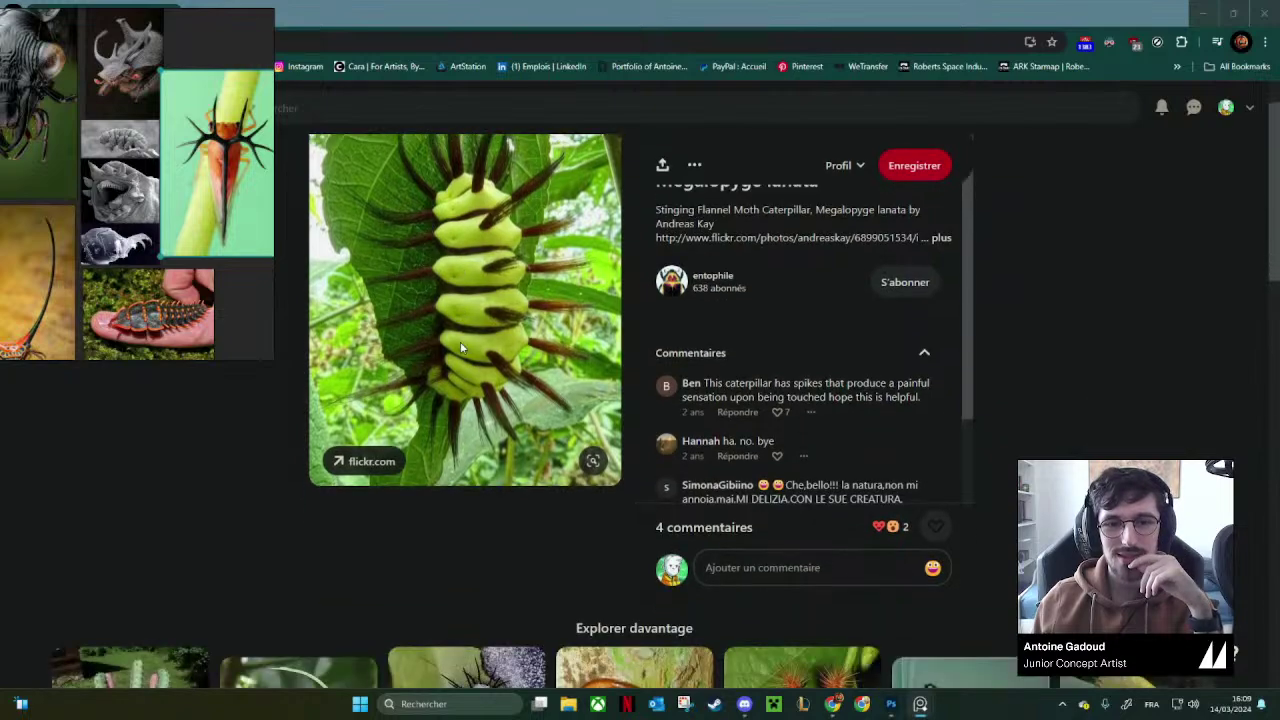
{"action": "scroll", "coordinate": [507, 337], "scroll_direction": "down", "scroll_amount": 3}
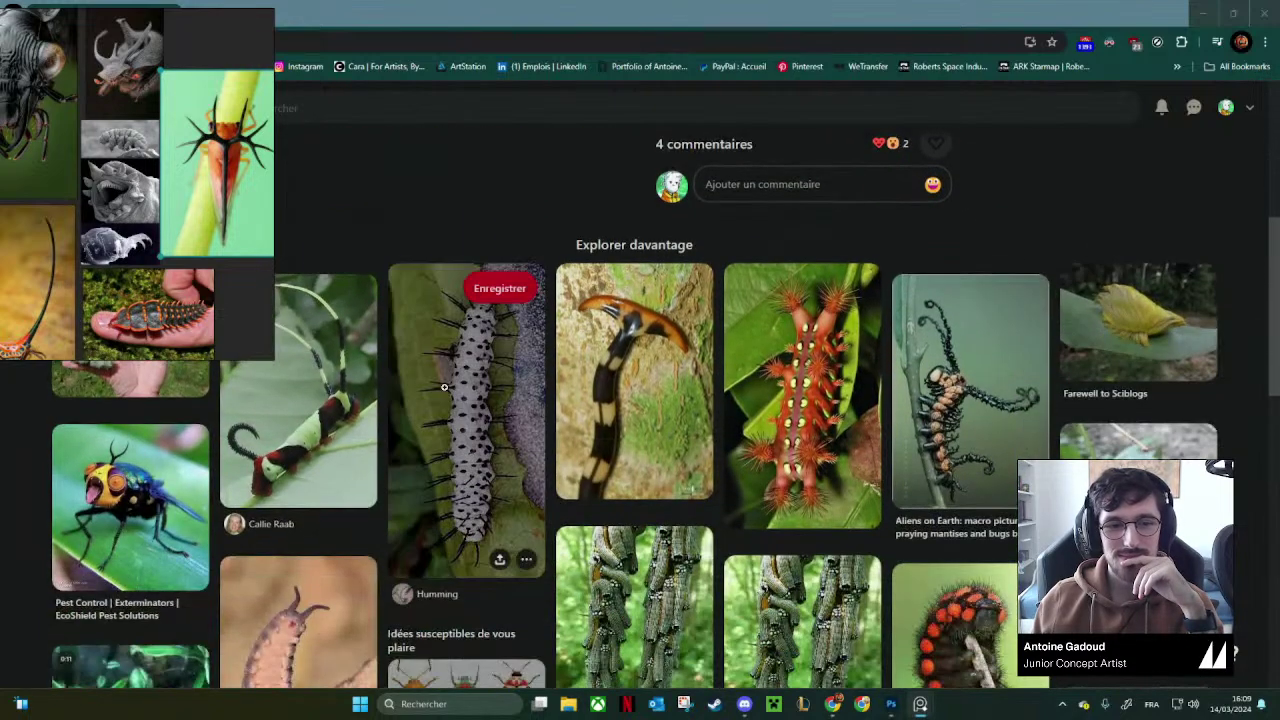
{"action": "scroll", "coordinate": [485, 421], "scroll_direction": "up", "scroll_amount": 2}
{"action": "scroll", "coordinate": [495, 430], "scroll_direction": "down", "scroll_amount": 4}
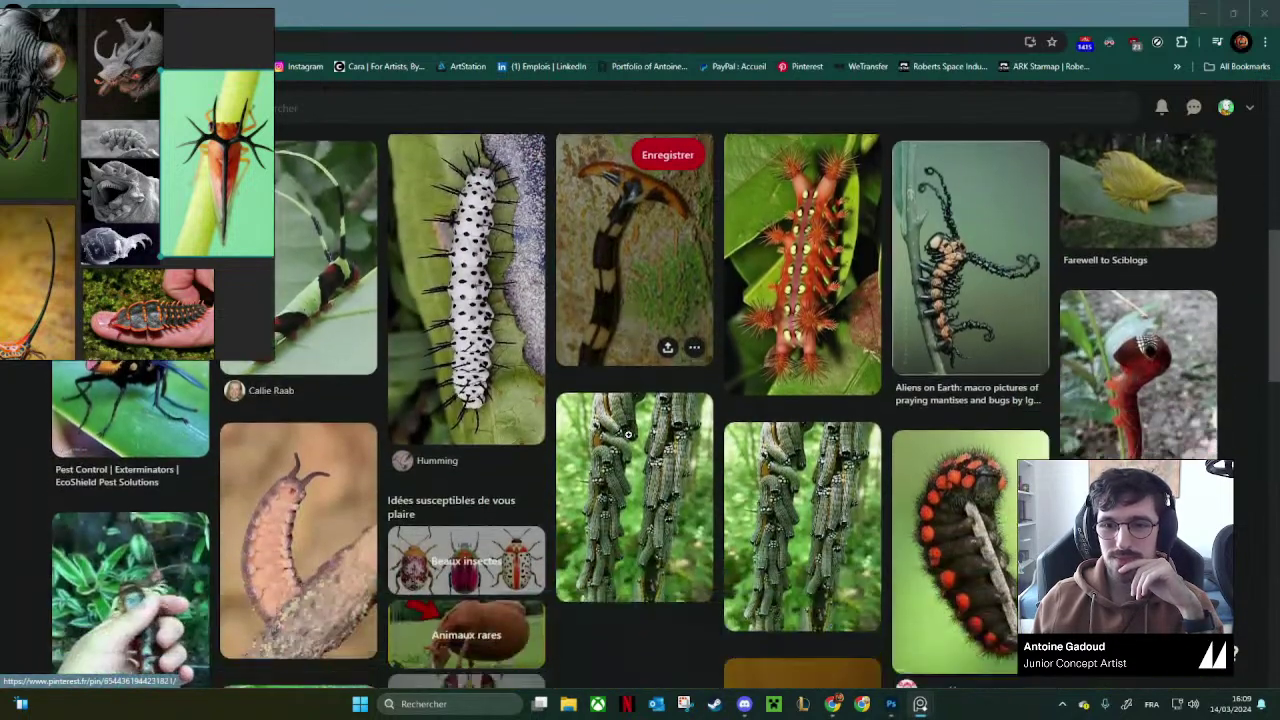
{"action": "scroll", "coordinate": [628, 480], "scroll_direction": "down", "scroll_amount": 1}
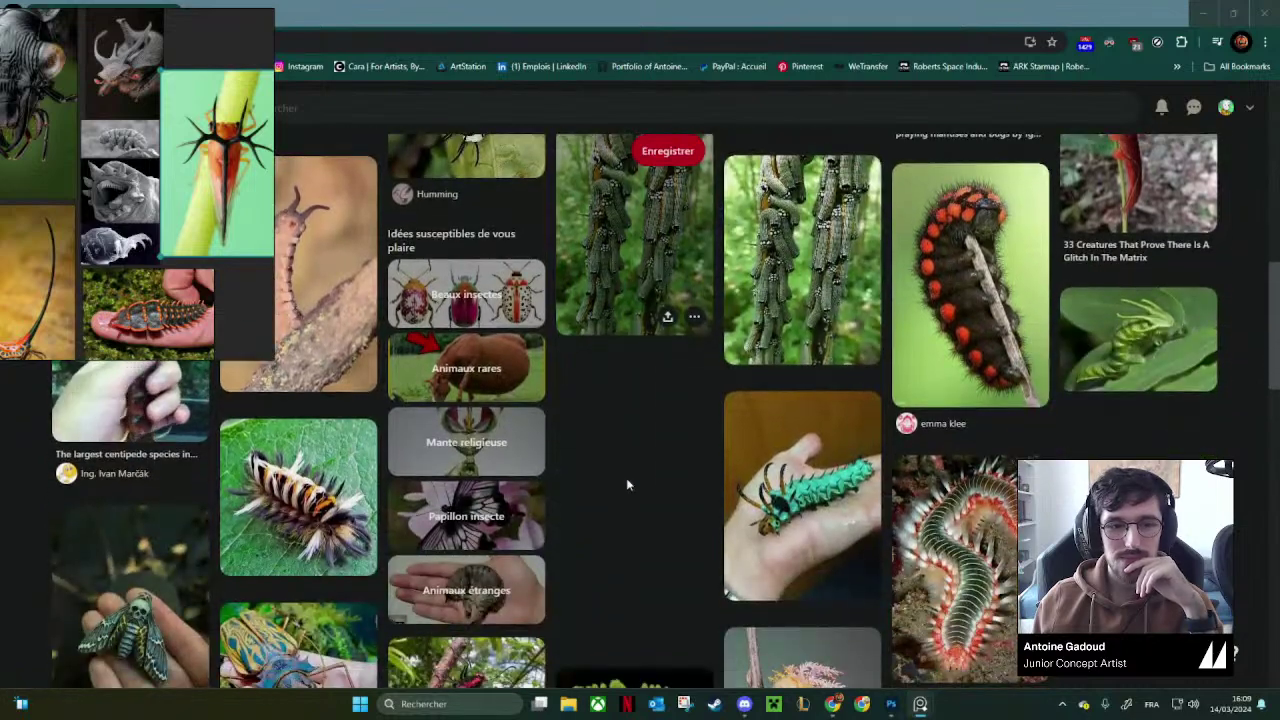
{"action": "scroll", "coordinate": [626, 478], "scroll_direction": "down", "scroll_amount": 4}
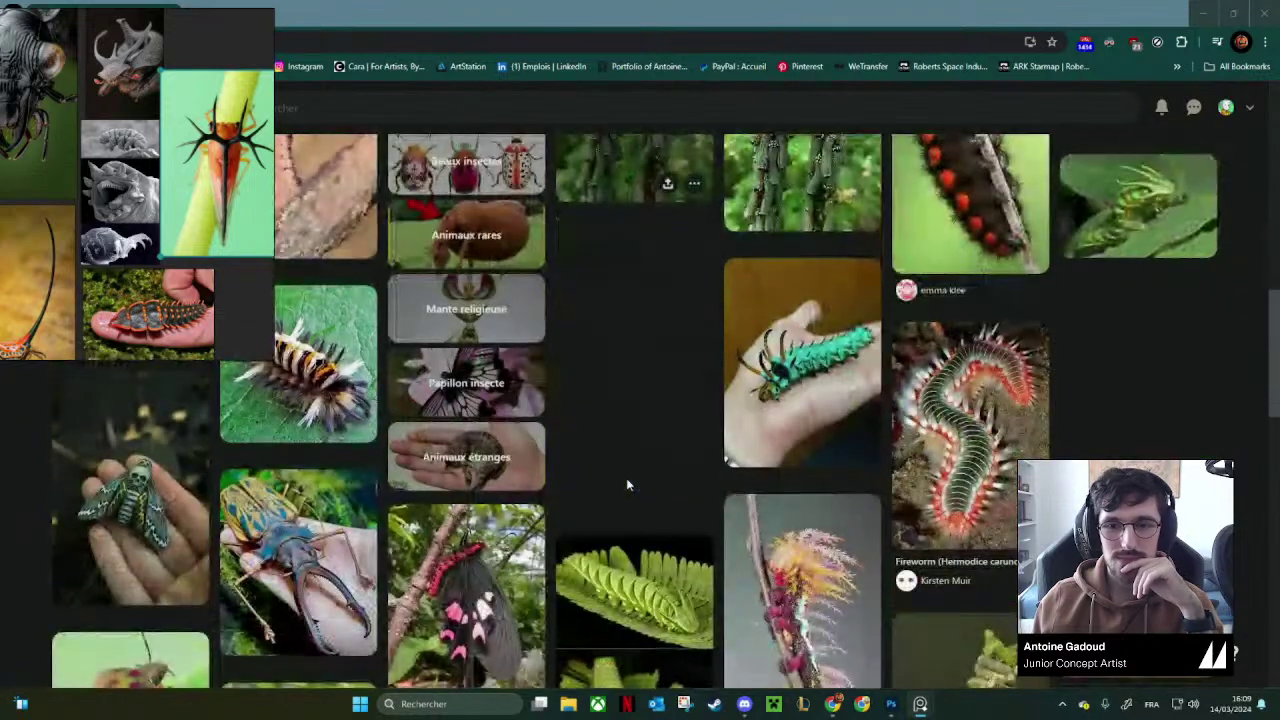
{"action": "scroll", "coordinate": [627, 484], "scroll_direction": "down", "scroll_amount": 3}
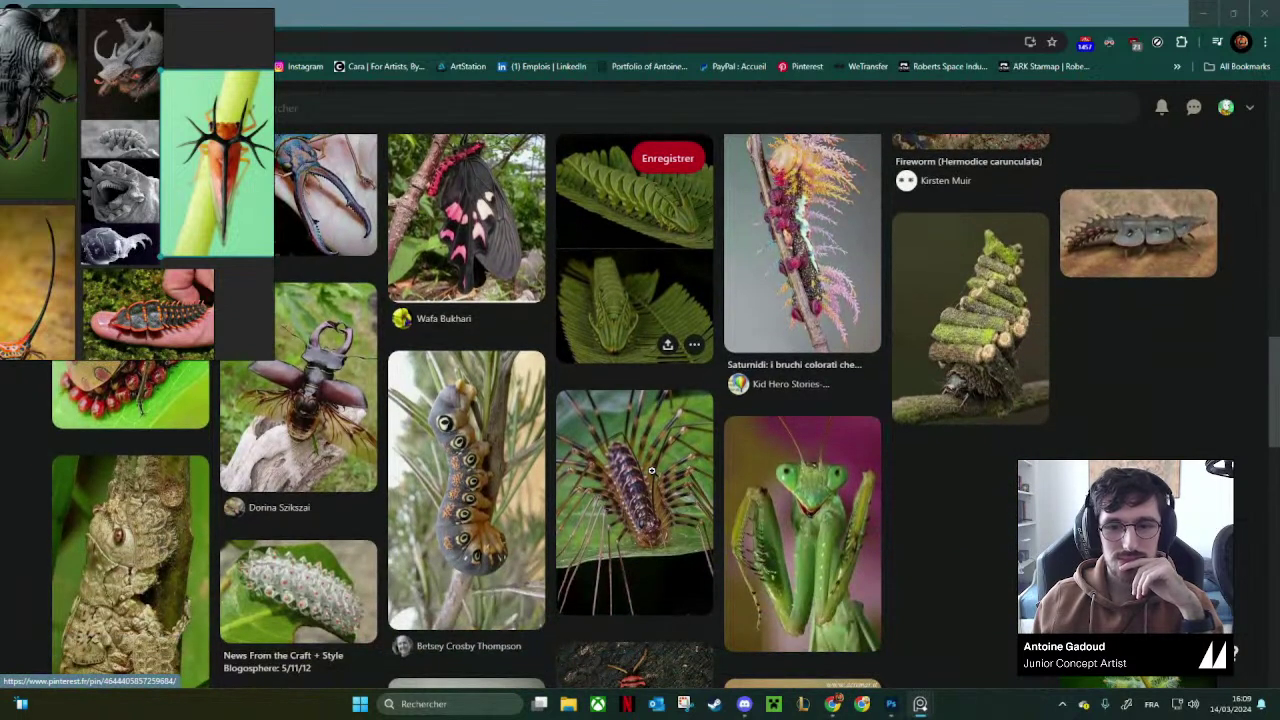
{"action": "scroll", "coordinate": [651, 470], "scroll_direction": "down", "scroll_amount": 9}
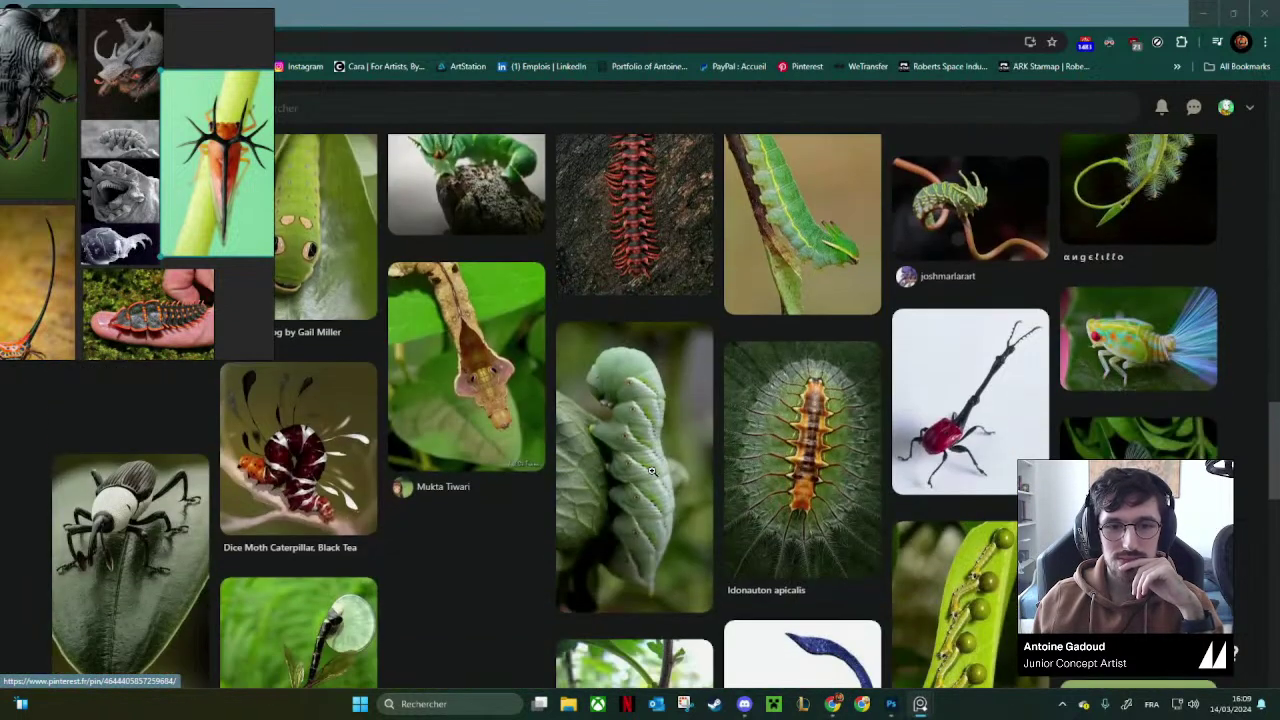
{"action": "scroll", "coordinate": [651, 470], "scroll_direction": "down", "scroll_amount": 2}
{"action": "scroll", "coordinate": [651, 471], "scroll_direction": "down", "scroll_amount": 8}
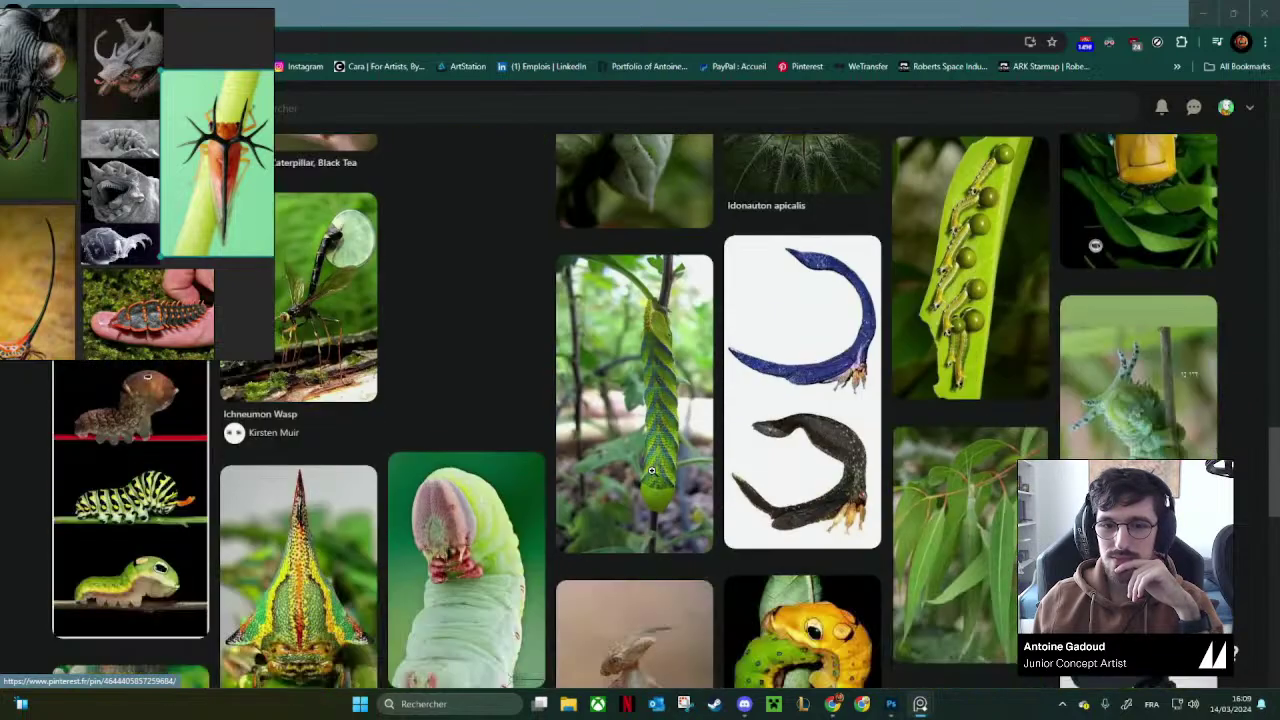
{"action": "scroll", "coordinate": [665, 478], "scroll_direction": "down", "scroll_amount": 4}
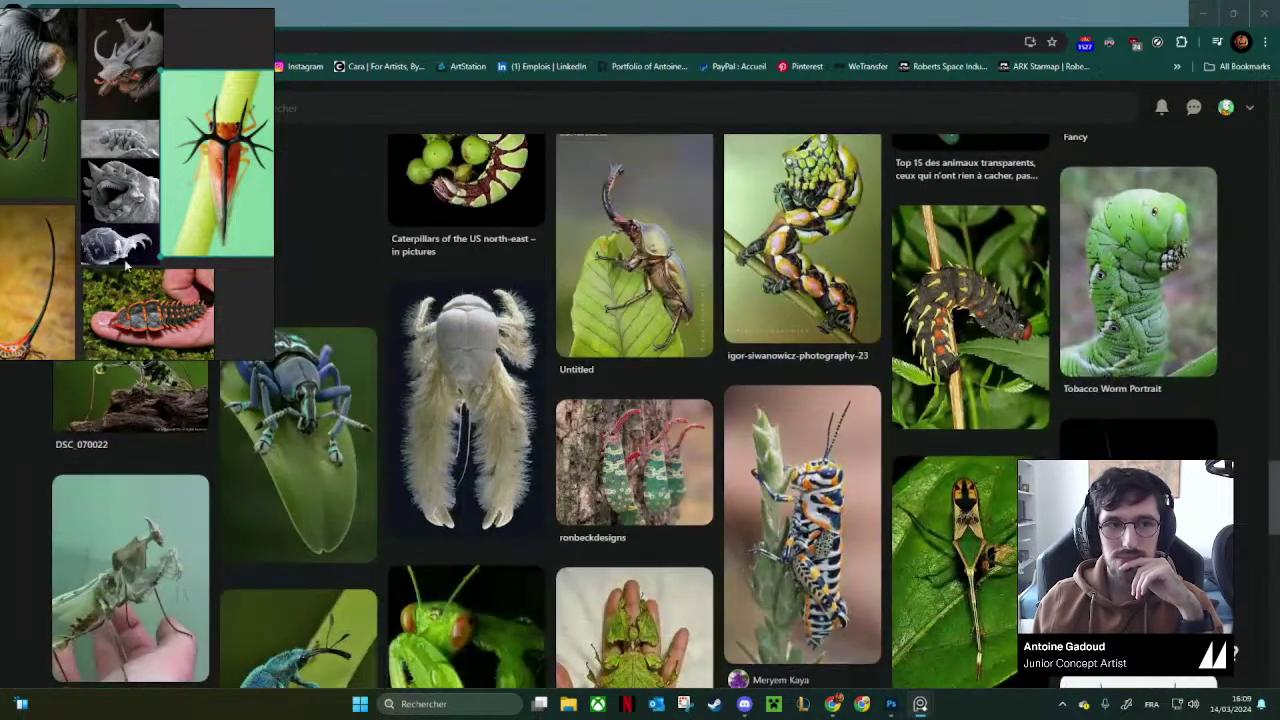
Find and open the "Here's looking at UGH! Kung fu creepy crawlies" pin, keeping the reference board clear of the related pins.
{"action": "left_click_drag", "start_coordinate": [124, 259], "coordinate": [370, 300]}
{"action": "scroll", "coordinate": [441, 384], "scroll_direction": "down", "scroll_amount": 4}
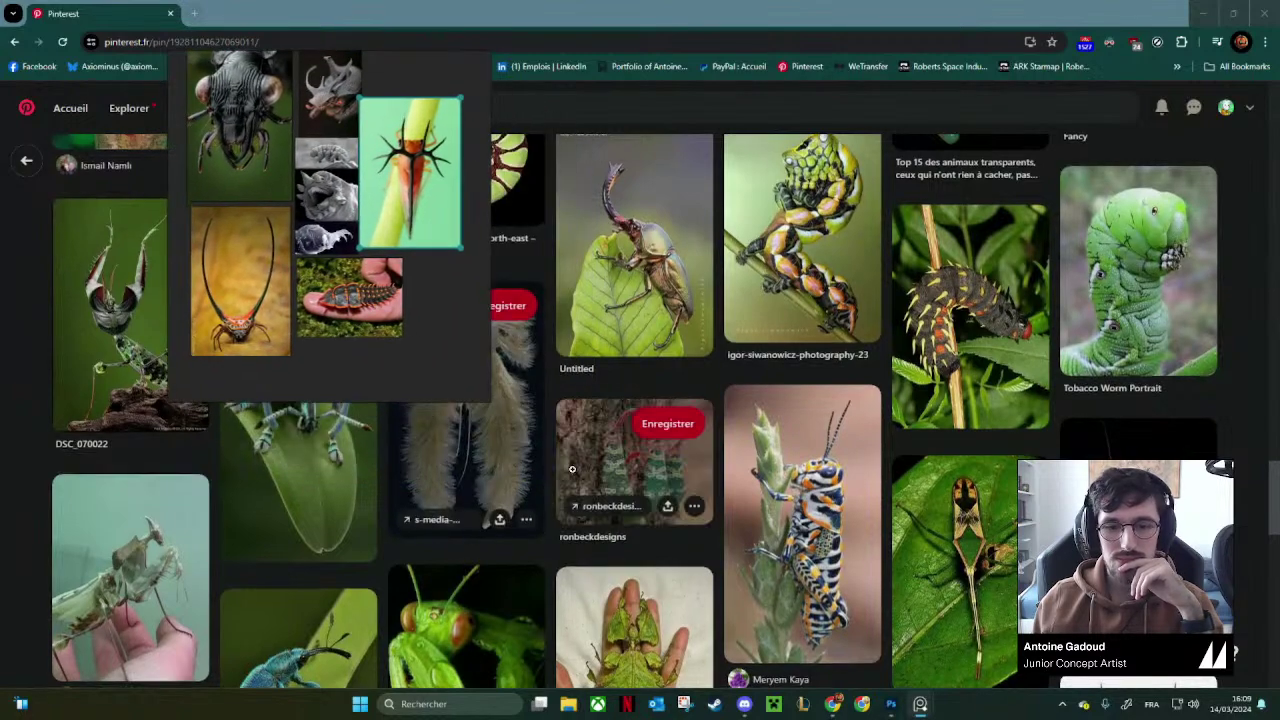
{"action": "scroll", "coordinate": [650, 478], "scroll_direction": "down", "scroll_amount": 5}
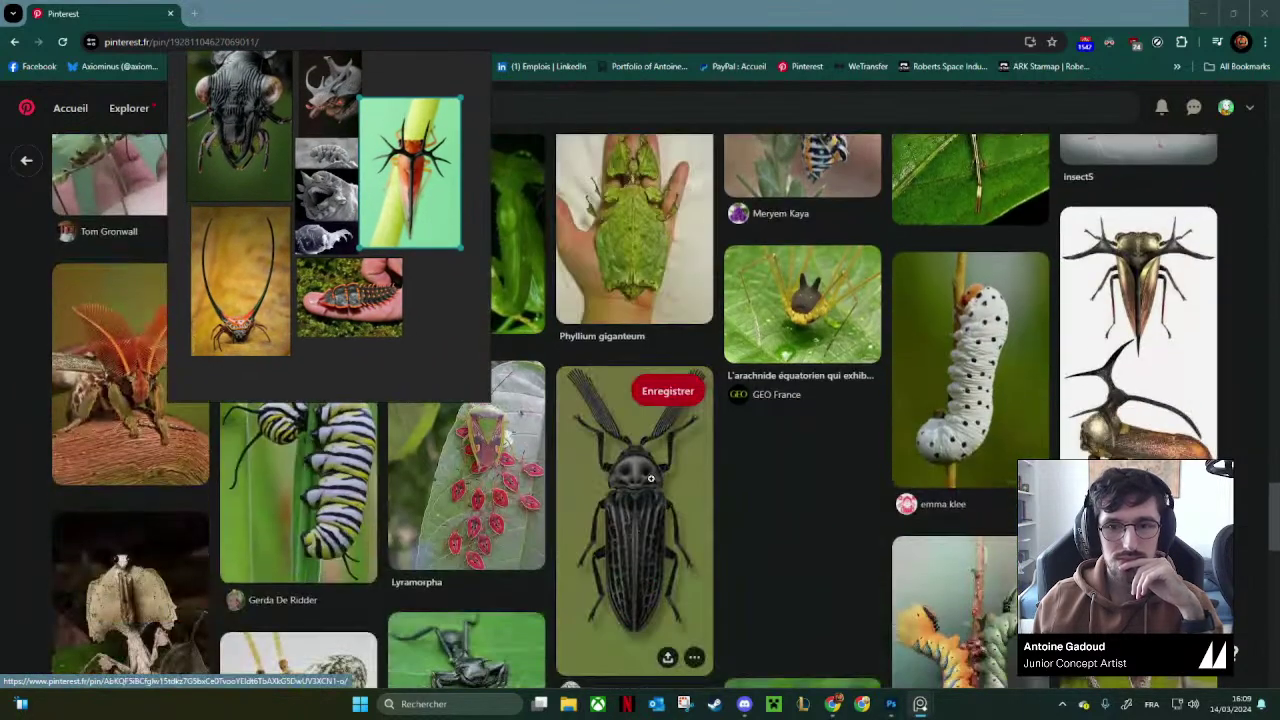
{"action": "left_click_drag", "start_coordinate": [440, 362], "coordinate": [332, 340]}
{"action": "scroll", "coordinate": [547, 380], "scroll_direction": "down", "scroll_amount": 3}
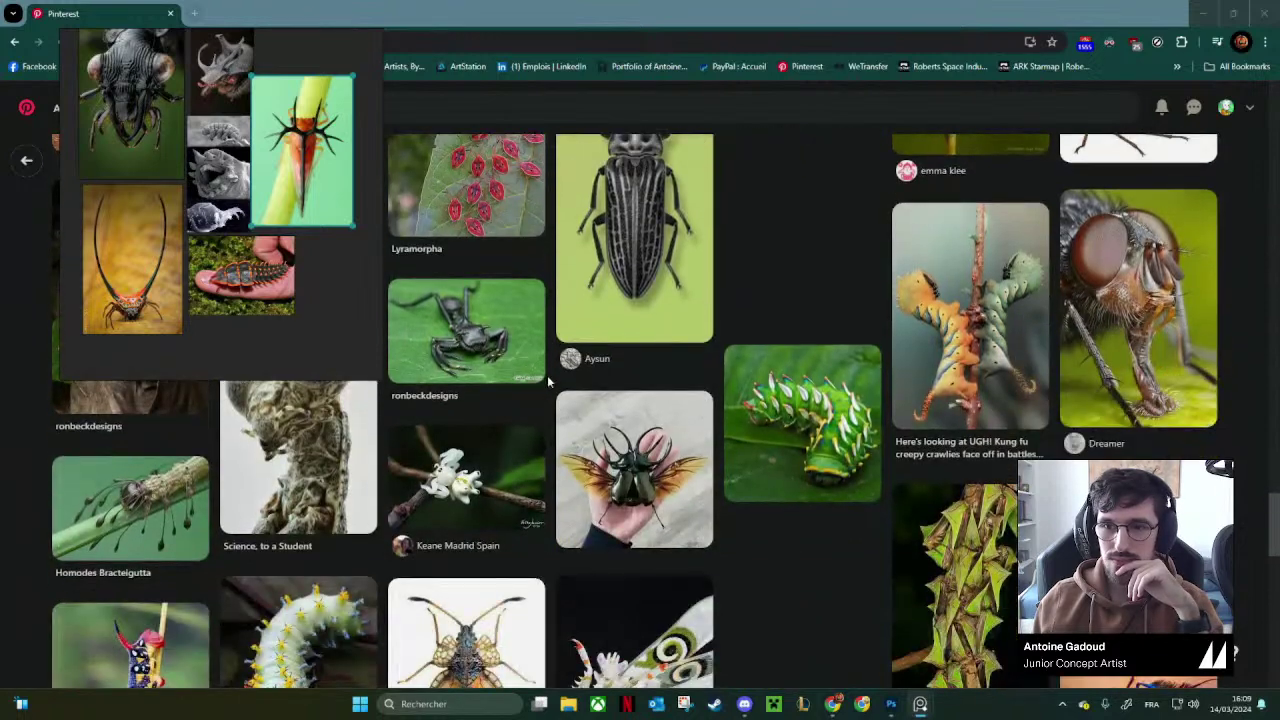
{"action": "left_click", "coordinate": [965, 320]}
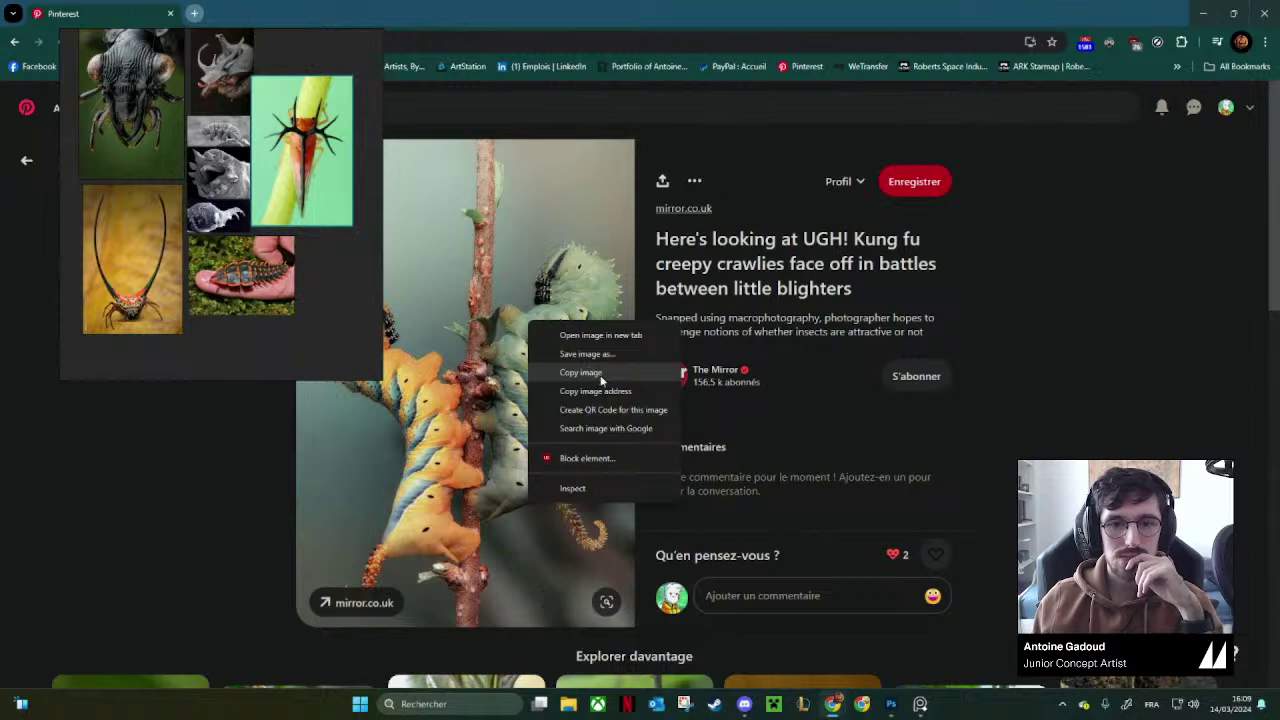
Copy the image of the two facing caterpillars and paste it into the reference board, below the orange horned insect.
{"action": "left_click", "coordinate": [599, 375]}
{"action": "mouse_move", "coordinate": [342, 302]}
{"action": "left_mouse_down"}
{"action": "mouse_move", "coordinate": [304, 284]}
{"action": "mouse_move", "coordinate": [364, 305]}
{"action": "left_mouse_up"}
{"action": "left_click", "coordinate": [307, 288]}
Browse the pins related to the facing caterpillars for more creature references, moving the reference board clear of the images.
{"action": "scroll", "coordinate": [793, 398], "scroll_direction": "down", "scroll_amount": 3}
{"action": "scroll", "coordinate": [793, 398], "scroll_direction": "down", "scroll_amount": 4}
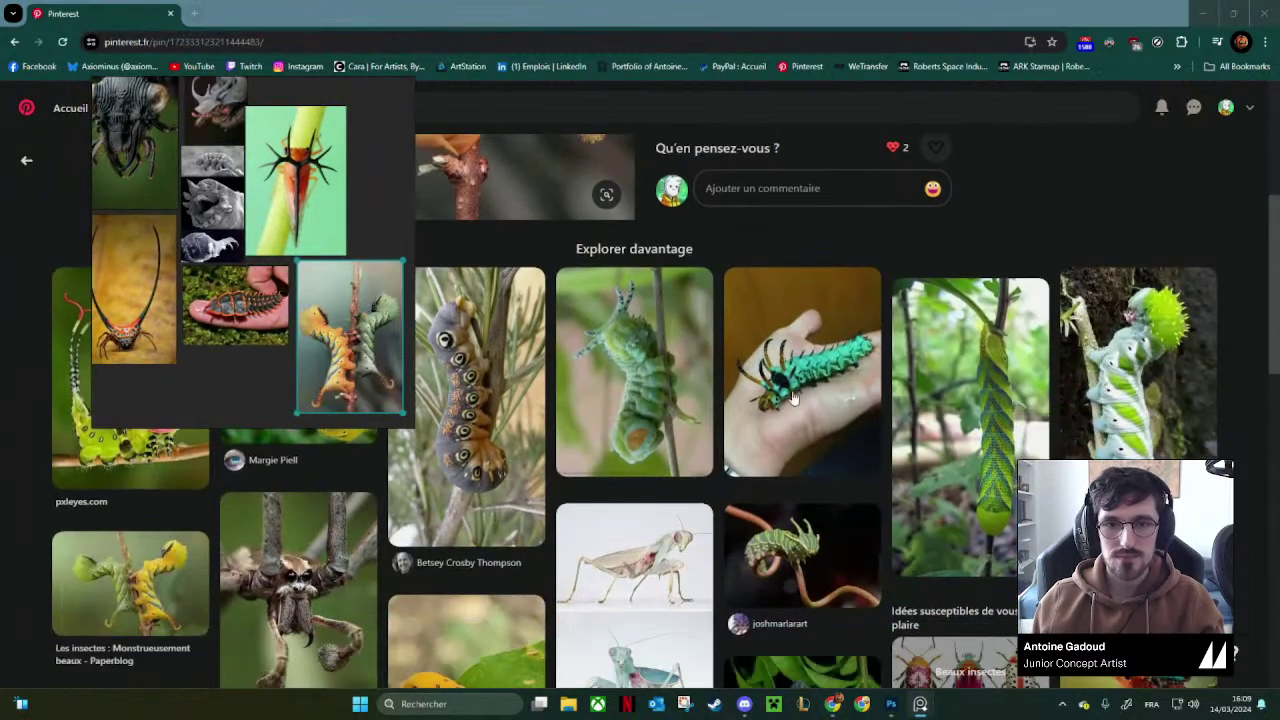
{"action": "left_click_drag", "start_coordinate": [245, 385], "coordinate": [508, 342]}
{"action": "scroll", "coordinate": [442, 467], "scroll_direction": "down", "scroll_amount": 5}
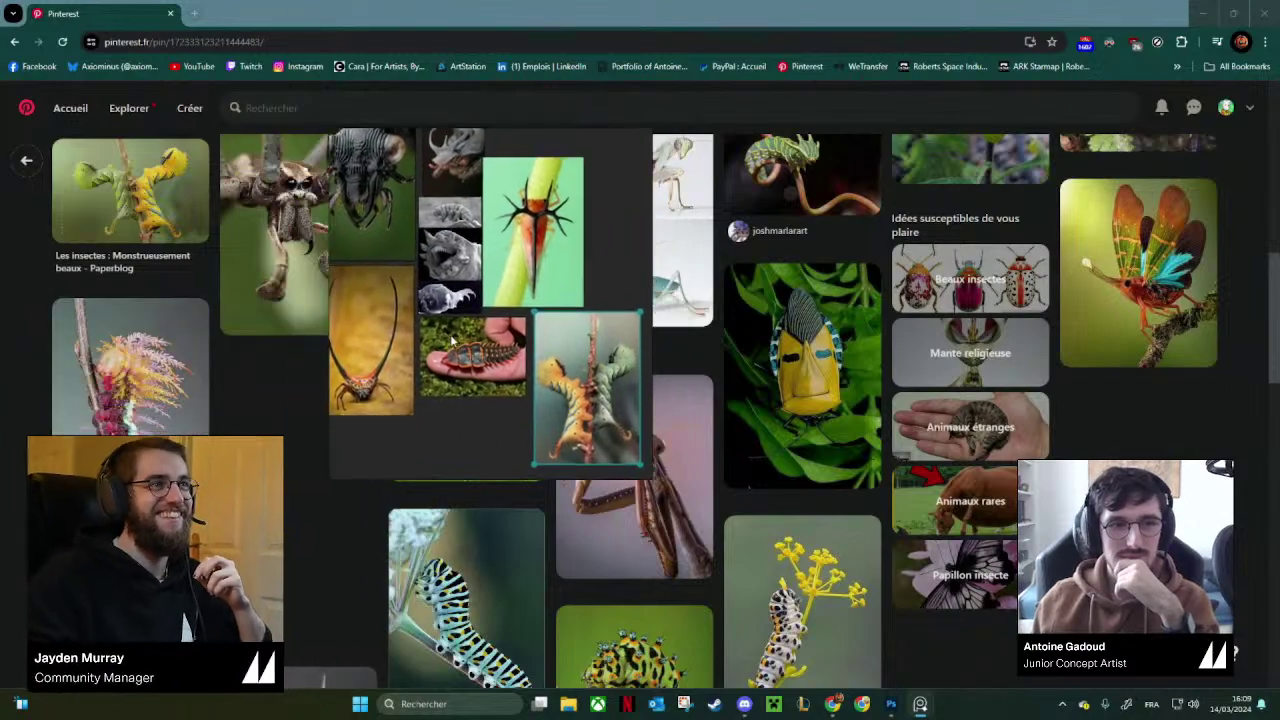
{"action": "scroll", "coordinate": [721, 356], "scroll_direction": "down", "scroll_amount": 1}
{"action": "scroll", "coordinate": [720, 352], "scroll_direction": "down", "scroll_amount": 4}
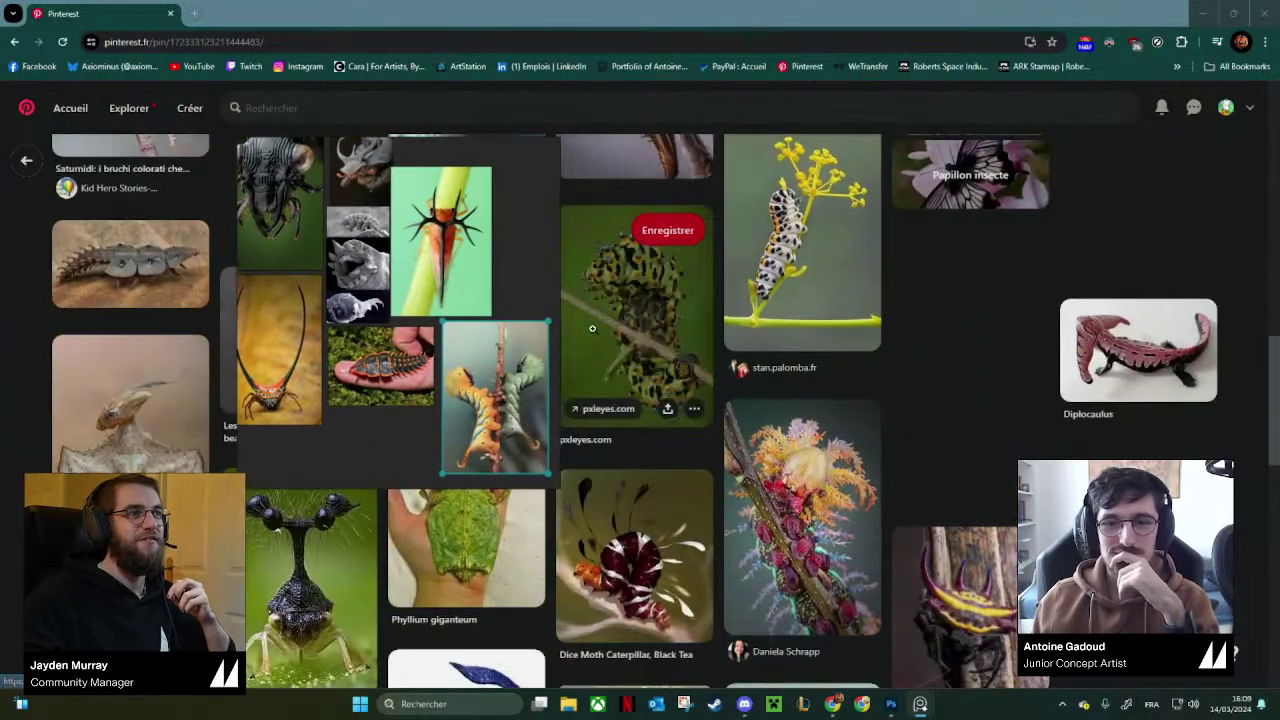
{"action": "scroll", "coordinate": [660, 360], "scroll_direction": "up", "scroll_amount": 5}
{"action": "left_click_drag", "start_coordinate": [386, 331], "coordinate": [168, 407]}
{"action": "scroll", "coordinate": [470, 400], "scroll_direction": "up", "scroll_amount": 4}
{"action": "scroll", "coordinate": [500, 300], "scroll_direction": "down", "scroll_amount": 6}
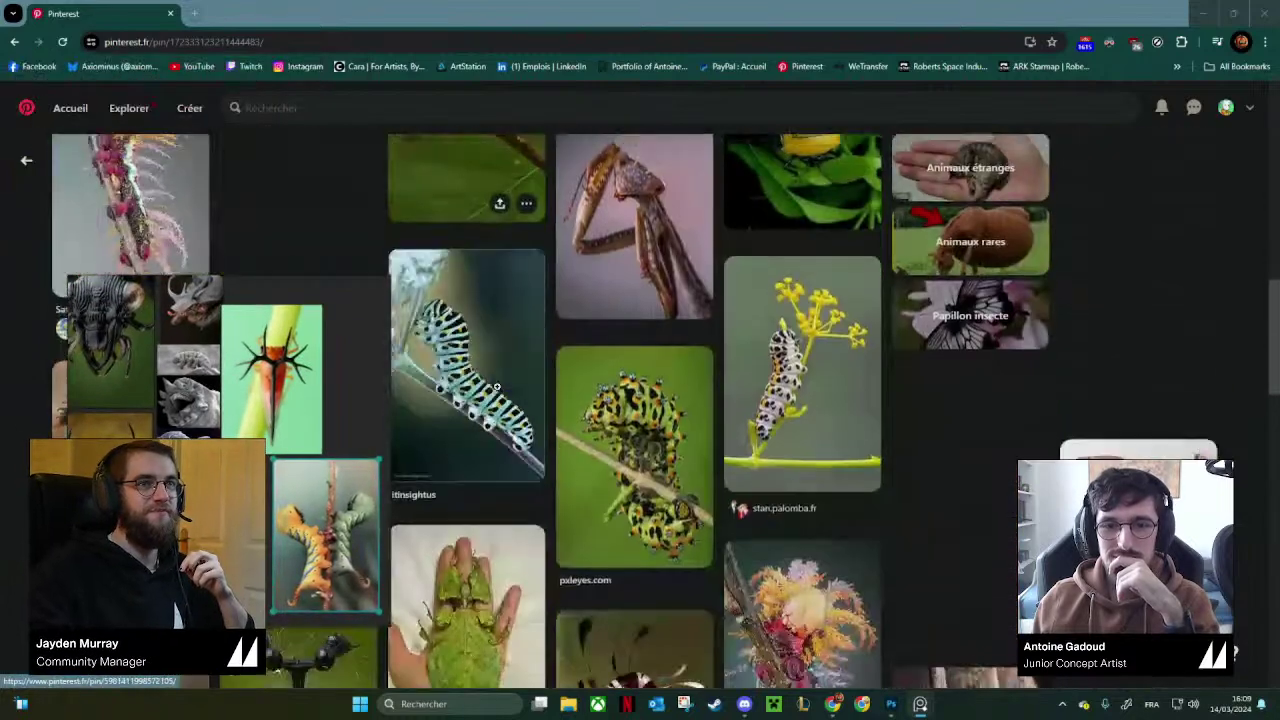
{"action": "scroll", "coordinate": [528, 380], "scroll_direction": "down", "scroll_amount": 5}
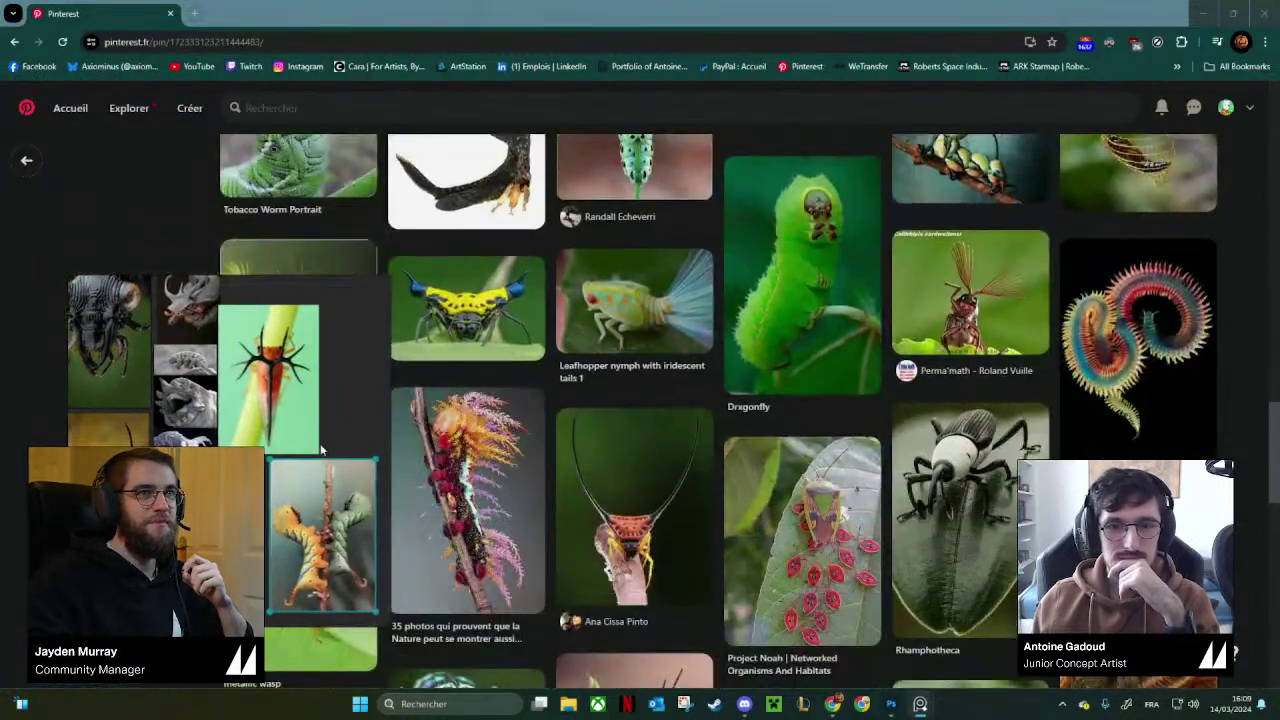
{"action": "left_click_drag", "start_coordinate": [321, 446], "coordinate": [263, 417]}
{"action": "scroll", "coordinate": [434, 418], "scroll_direction": "down", "scroll_amount": 2}
{"action": "scroll", "coordinate": [430, 434], "scroll_direction": "up", "scroll_amount": 2}
{"action": "scroll", "coordinate": [548, 359], "scroll_direction": "down", "scroll_amount": 1}
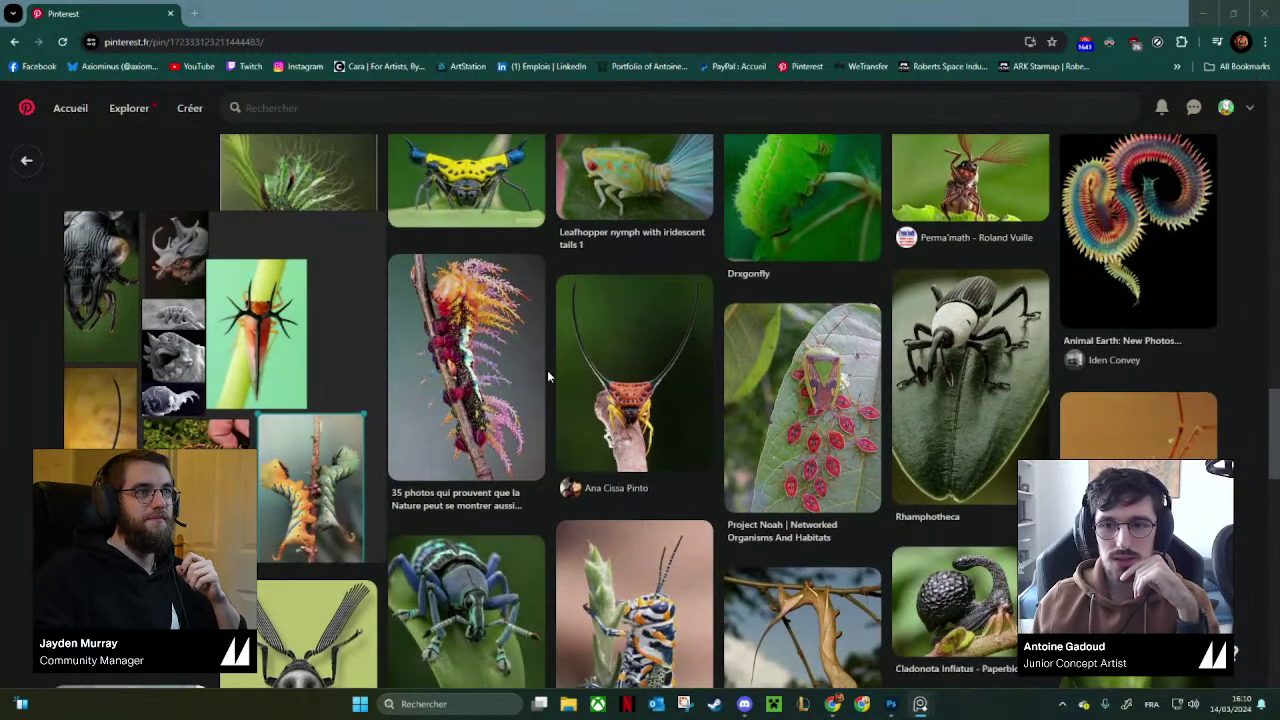
{"action": "scroll", "coordinate": [270, 431], "scroll_direction": "down", "scroll_amount": 2}
{"action": "left_click_drag", "start_coordinate": [349, 371], "coordinate": [261, 337]}
{"action": "scroll", "coordinate": [460, 360], "scroll_direction": "up", "scroll_amount": 3}
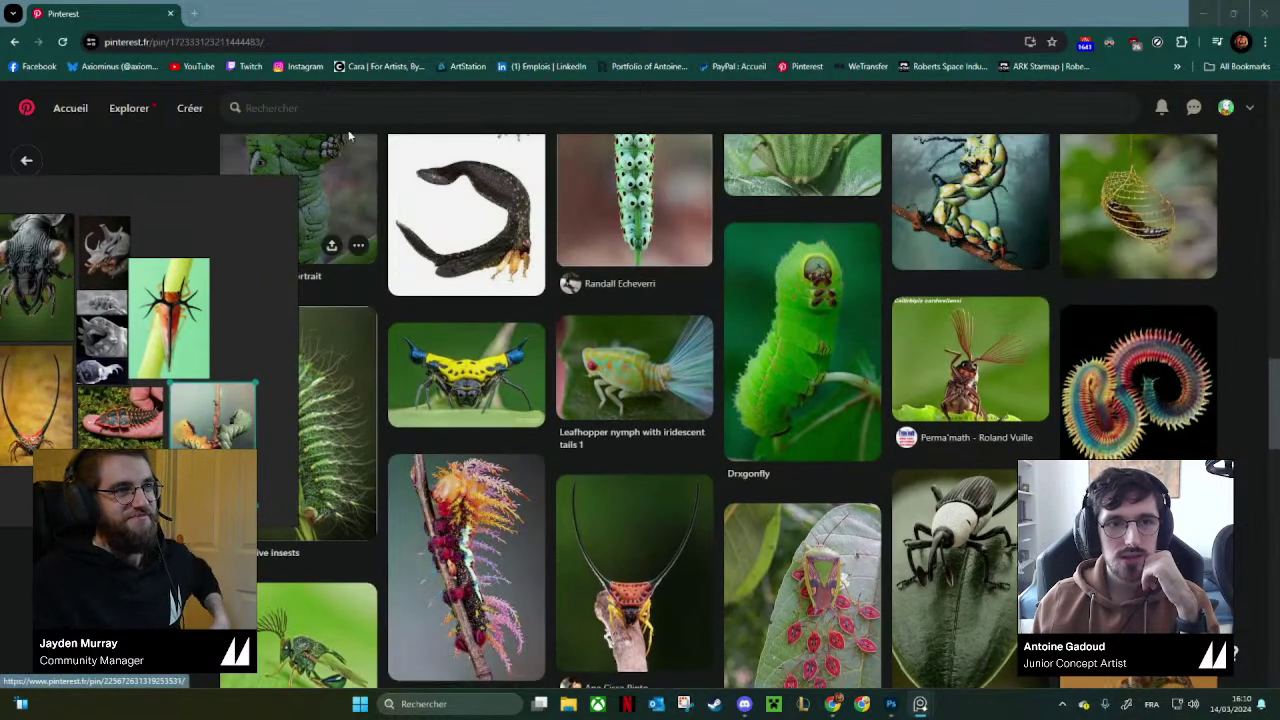
Search Pinterest for "sci fi character design" and look through the results, moving the reference board aside.
{"action": "left_click", "coordinate": [334, 109]}
{"action": "type", "text": "sci"}
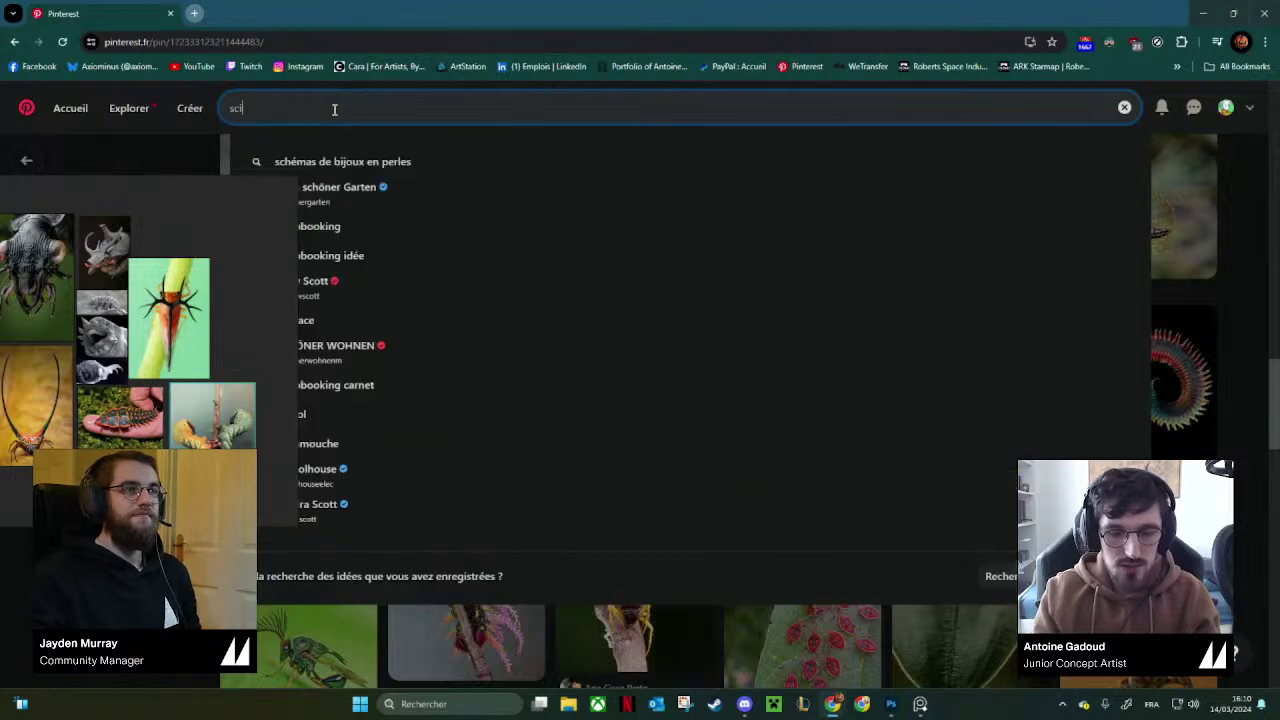
{"action": "type", "text": " fi"}
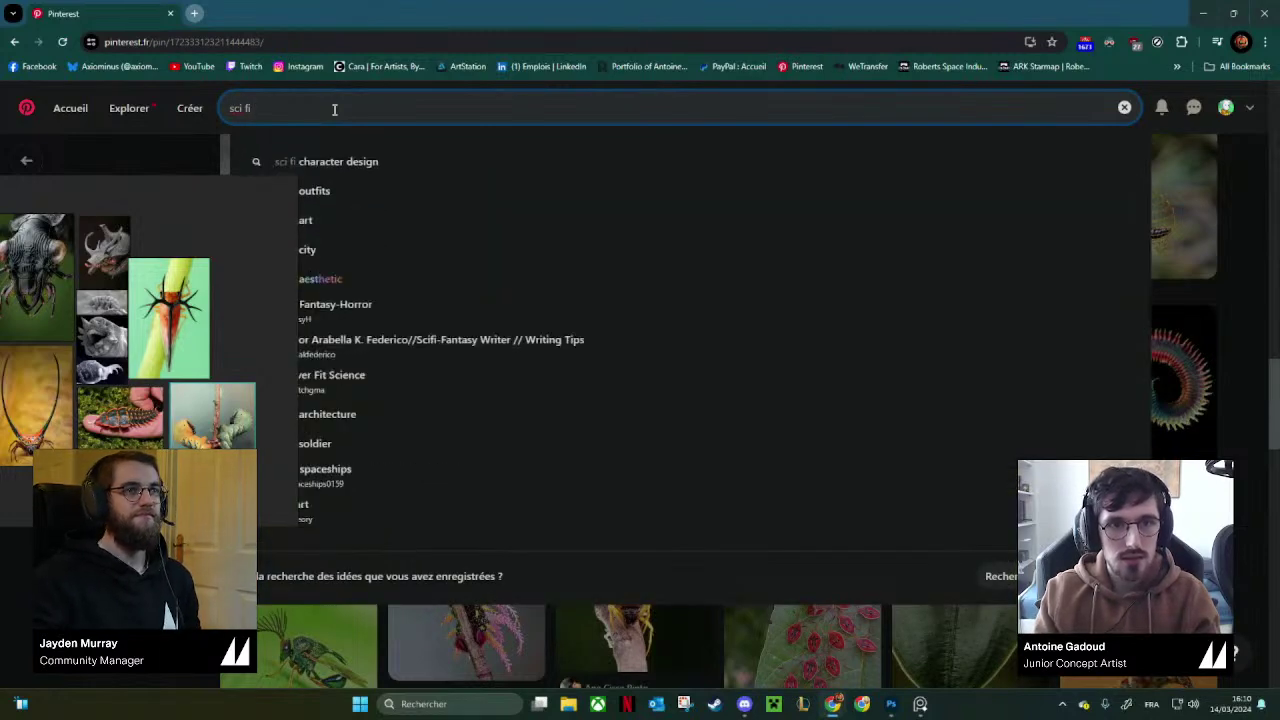
{"action": "left_click", "coordinate": [368, 161]}
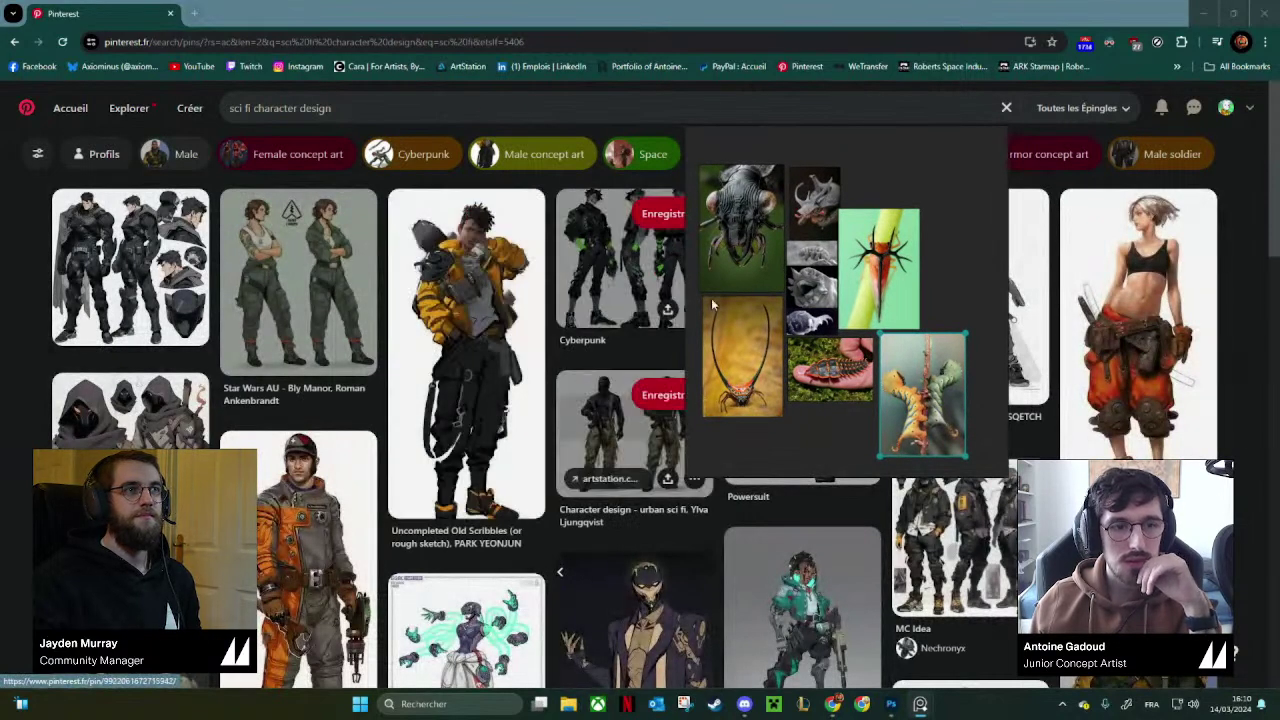
{"action": "left_click_drag", "start_coordinate": [714, 295], "coordinate": [130, 250]}
{"action": "scroll", "coordinate": [519, 305], "scroll_direction": "down", "scroll_amount": 6}
{"action": "left_click_drag", "start_coordinate": [265, 287], "coordinate": [675, 416]}
Change the Pinterest search to "sci fi robot".
{"action": "left_click_drag", "start_coordinate": [345, 108], "coordinate": [259, 108]}
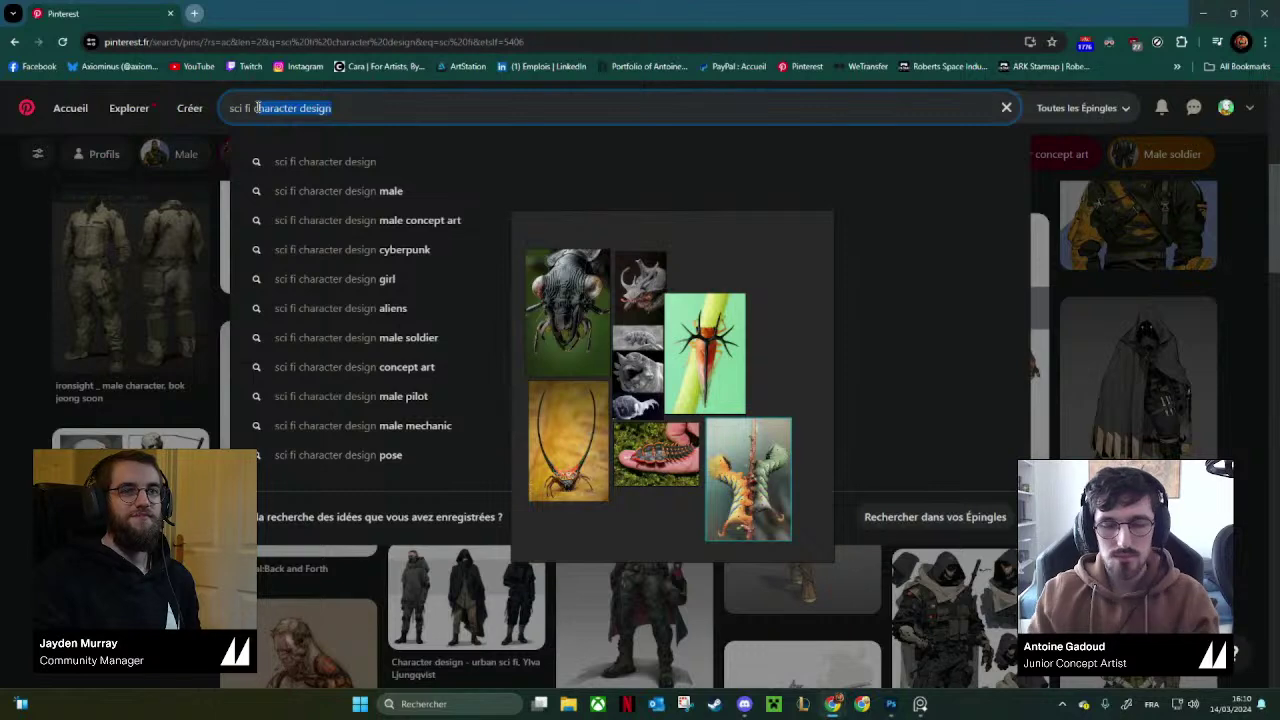
{"action": "type", "text": "robot"}
{"action": "key", "text": "Return"}
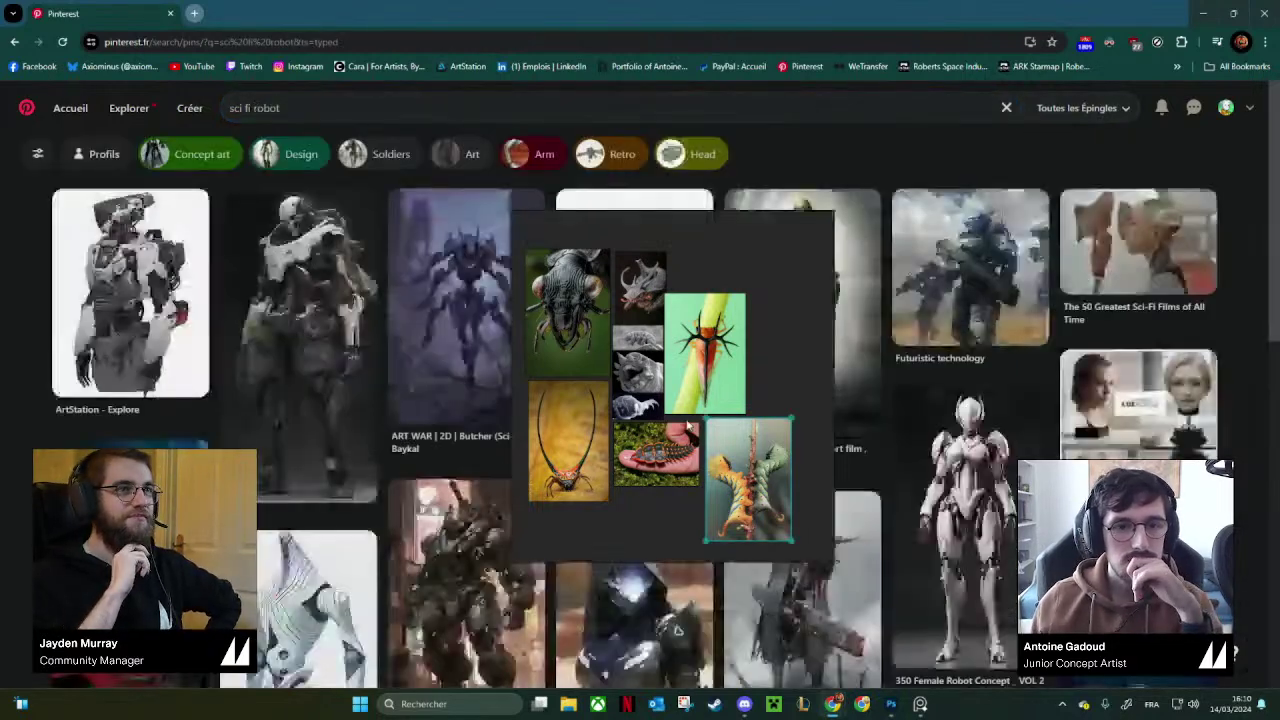
Browse the sci-fi robot results for design references, keeping the reference board clear of the images and its pictures in view.
{"action": "left_click_drag", "start_coordinate": [678, 482], "coordinate": [167, 325]}
{"action": "scroll", "coordinate": [634, 330], "scroll_direction": "down", "scroll_amount": 4}
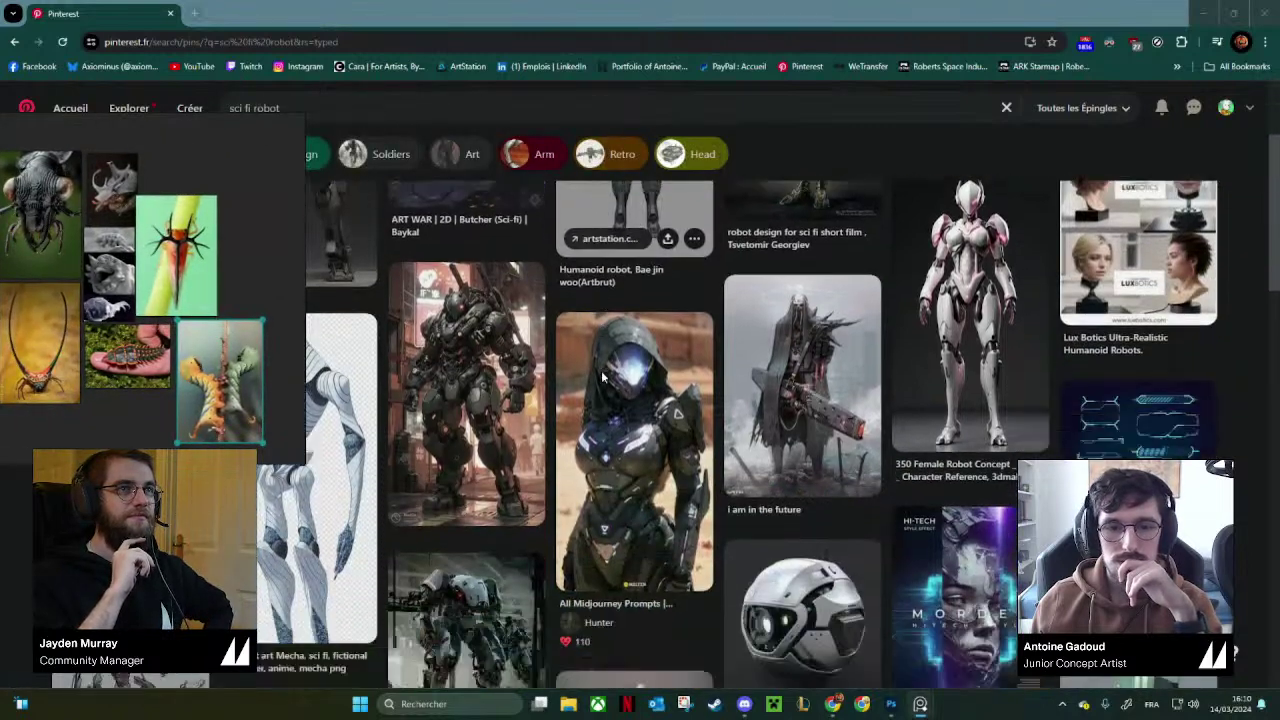
{"action": "left_click_drag", "start_coordinate": [164, 443], "coordinate": [266, 318]}
{"action": "scroll", "coordinate": [476, 445], "scroll_direction": "down", "scroll_amount": 4}
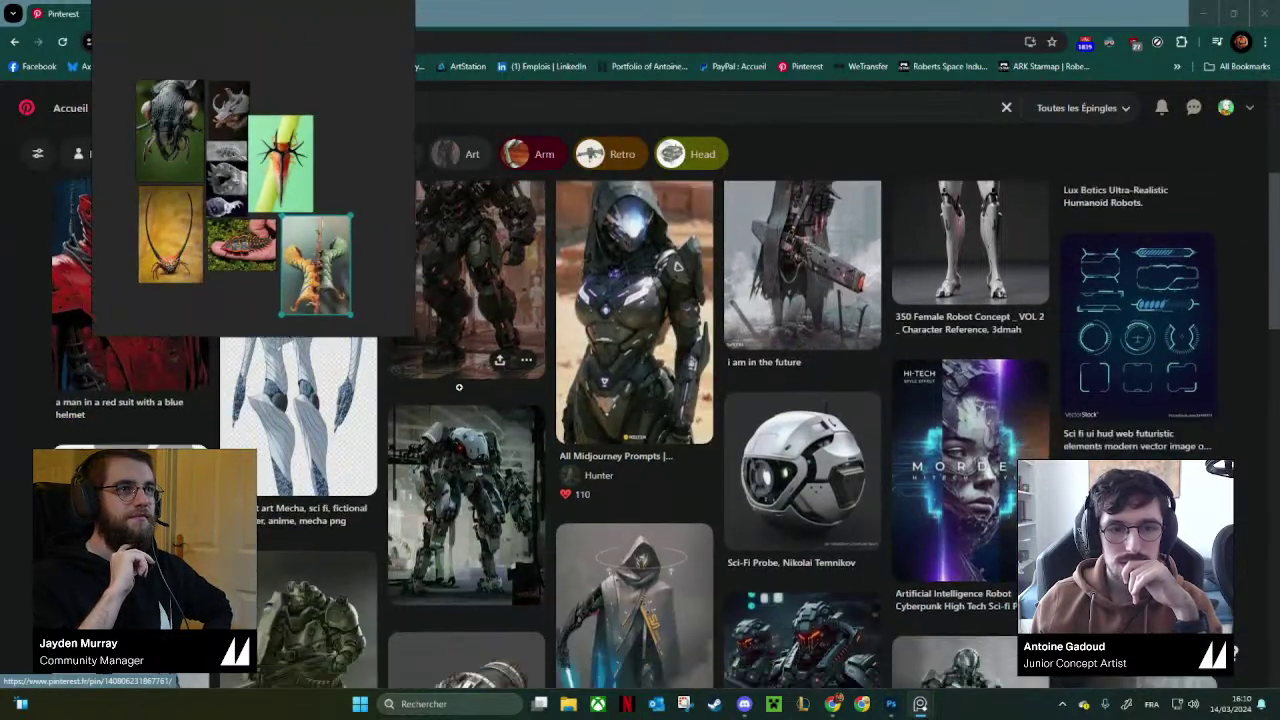
{"action": "scroll", "coordinate": [476, 445], "scroll_direction": "down", "scroll_amount": 4}
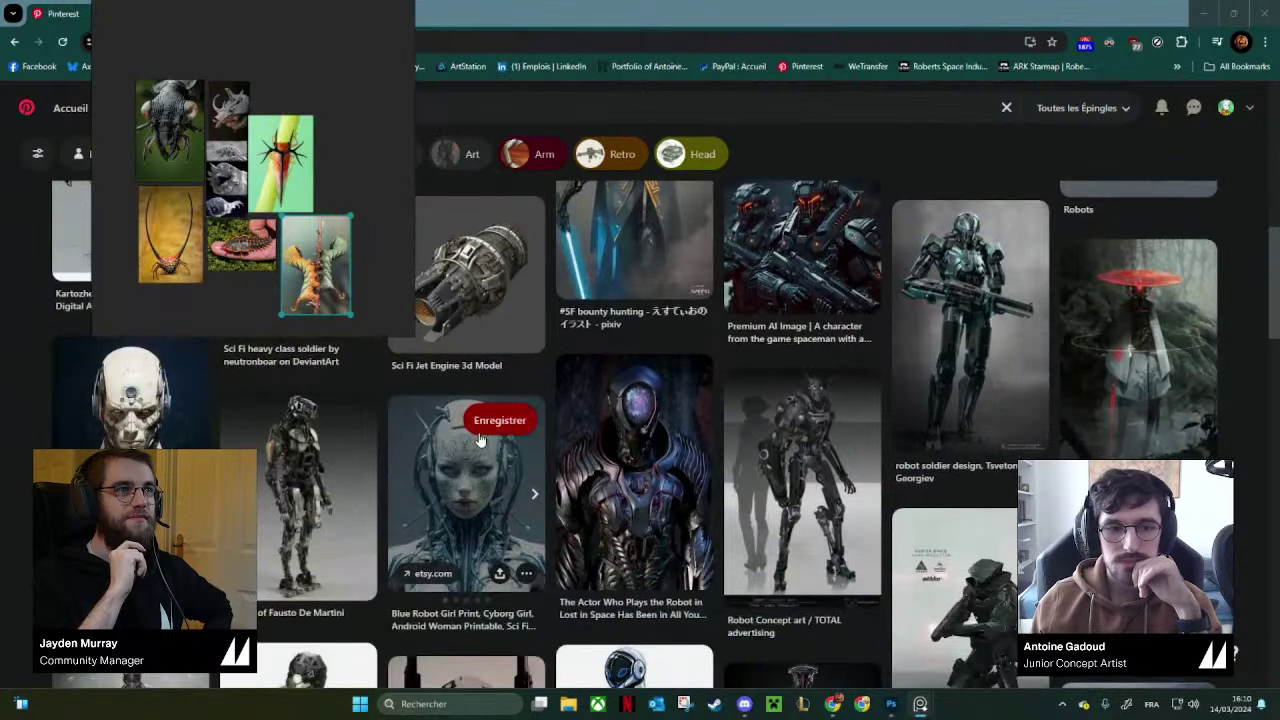
{"action": "scroll", "coordinate": [534, 398], "scroll_direction": "down", "scroll_amount": 1}
{"action": "scroll", "coordinate": [534, 398], "scroll_direction": "down", "scroll_amount": 3}
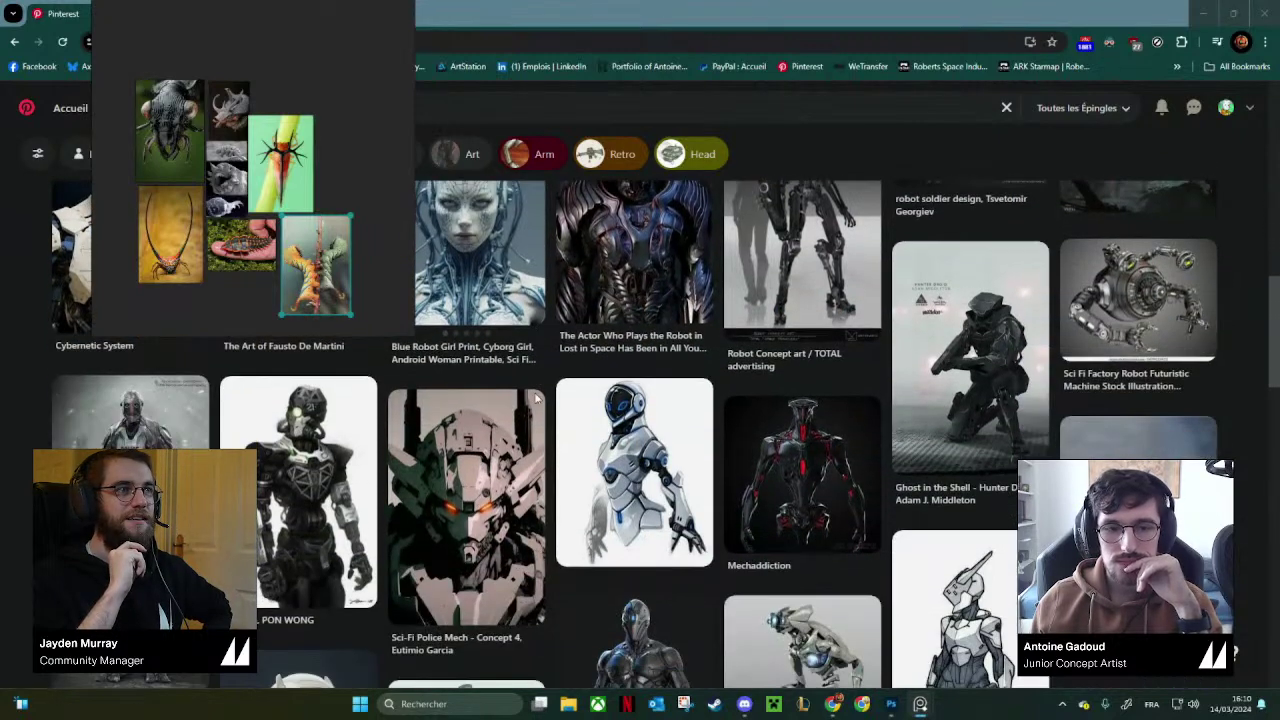
{"action": "scroll", "coordinate": [539, 398], "scroll_direction": "down", "scroll_amount": 4}
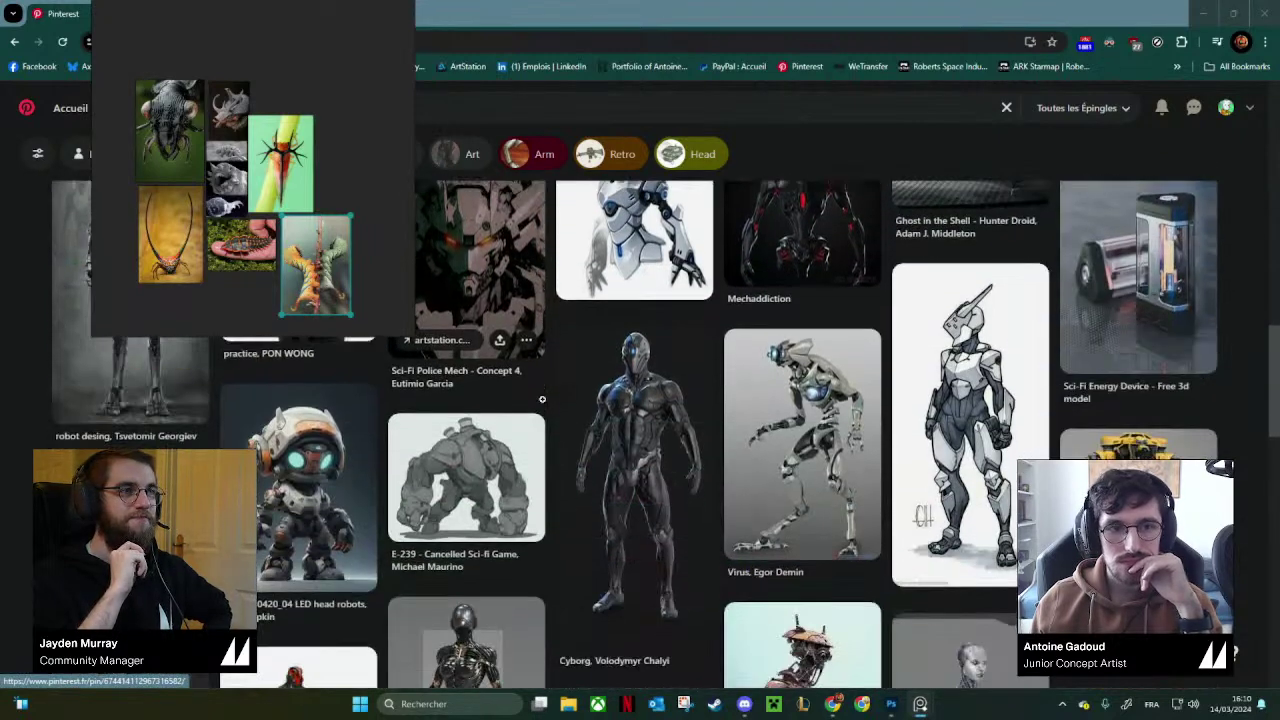
{"action": "scroll", "coordinate": [546, 409], "scroll_direction": "down", "scroll_amount": 1}
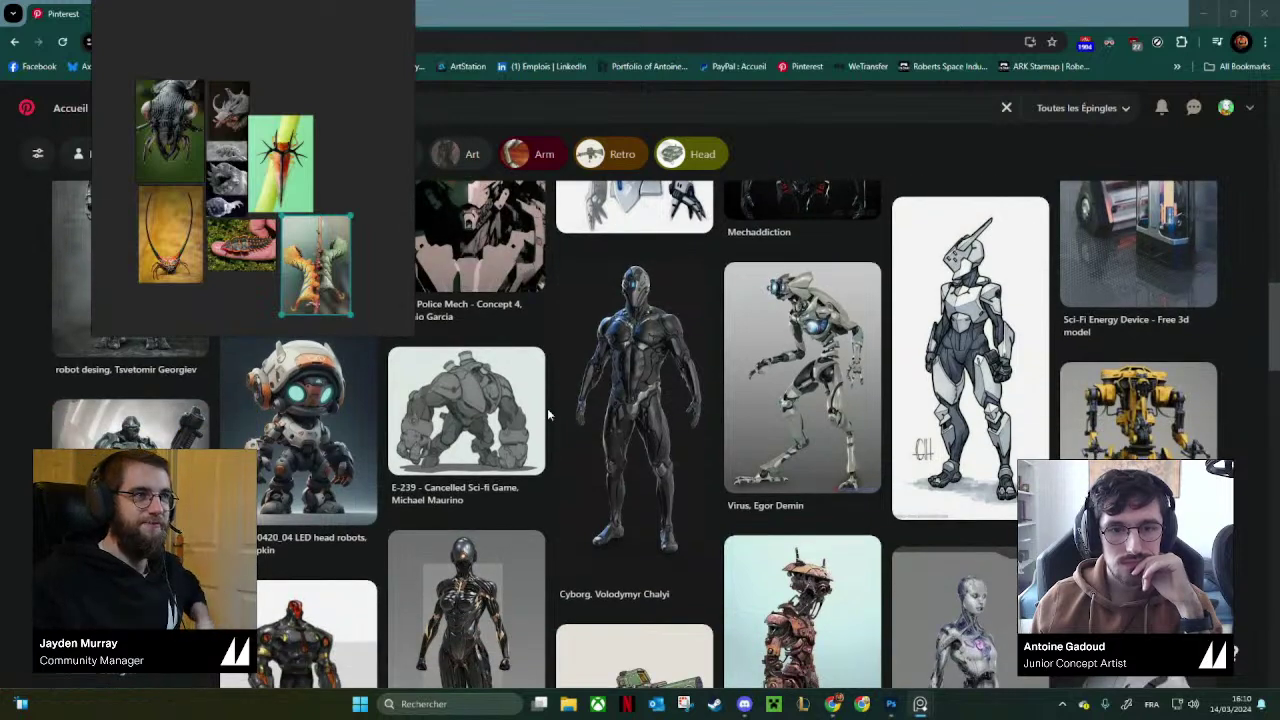
{"action": "scroll", "coordinate": [547, 408], "scroll_direction": "down", "scroll_amount": 3}
{"action": "scroll", "coordinate": [547, 408], "scroll_direction": "up", "scroll_amount": 4}
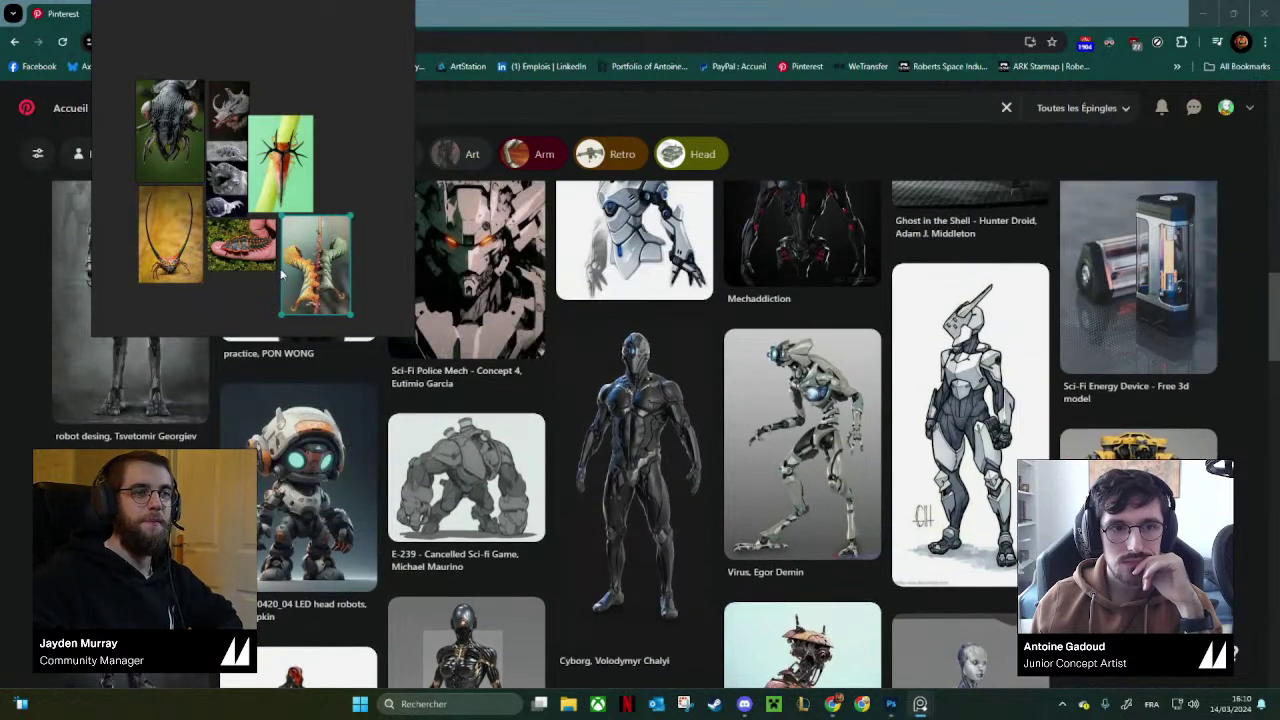
{"action": "scroll", "coordinate": [200, 207], "scroll_direction": "up", "scroll_amount": 2}
{"action": "scroll", "coordinate": [298, 208], "scroll_direction": "down", "scroll_amount": 1}
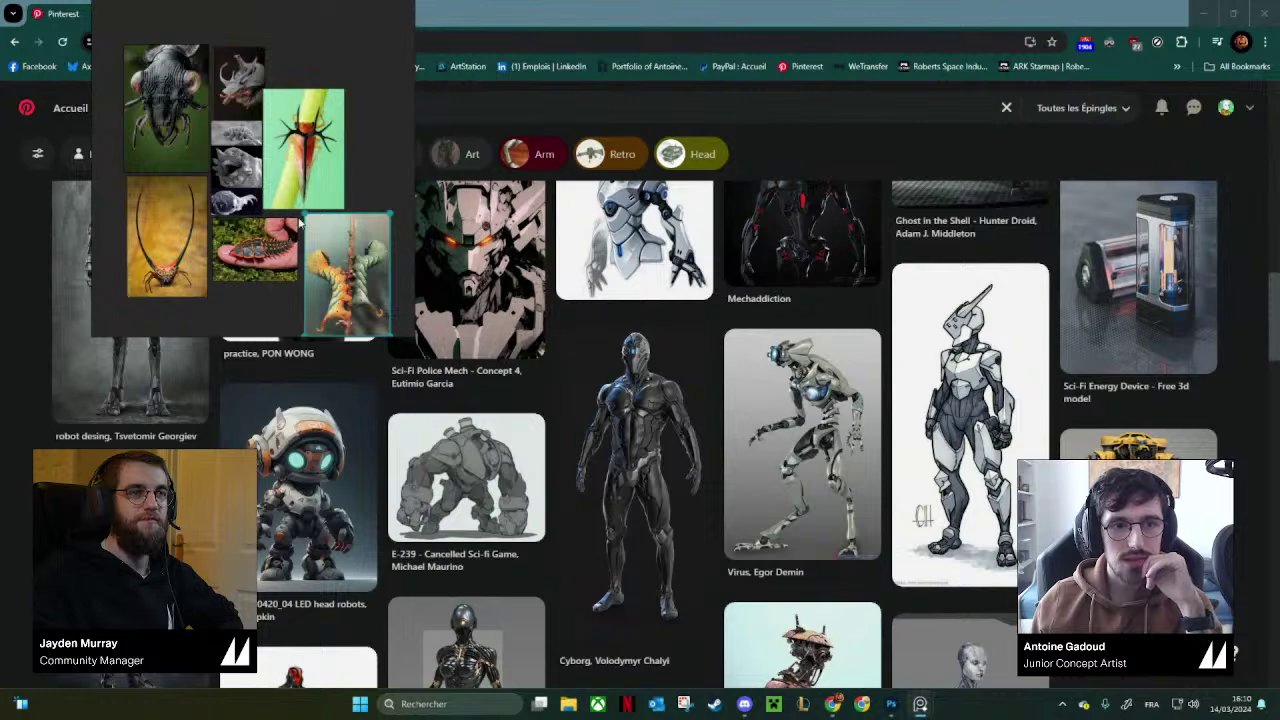
{"action": "left_click_drag", "start_coordinate": [298, 228], "coordinate": [250, 285]}
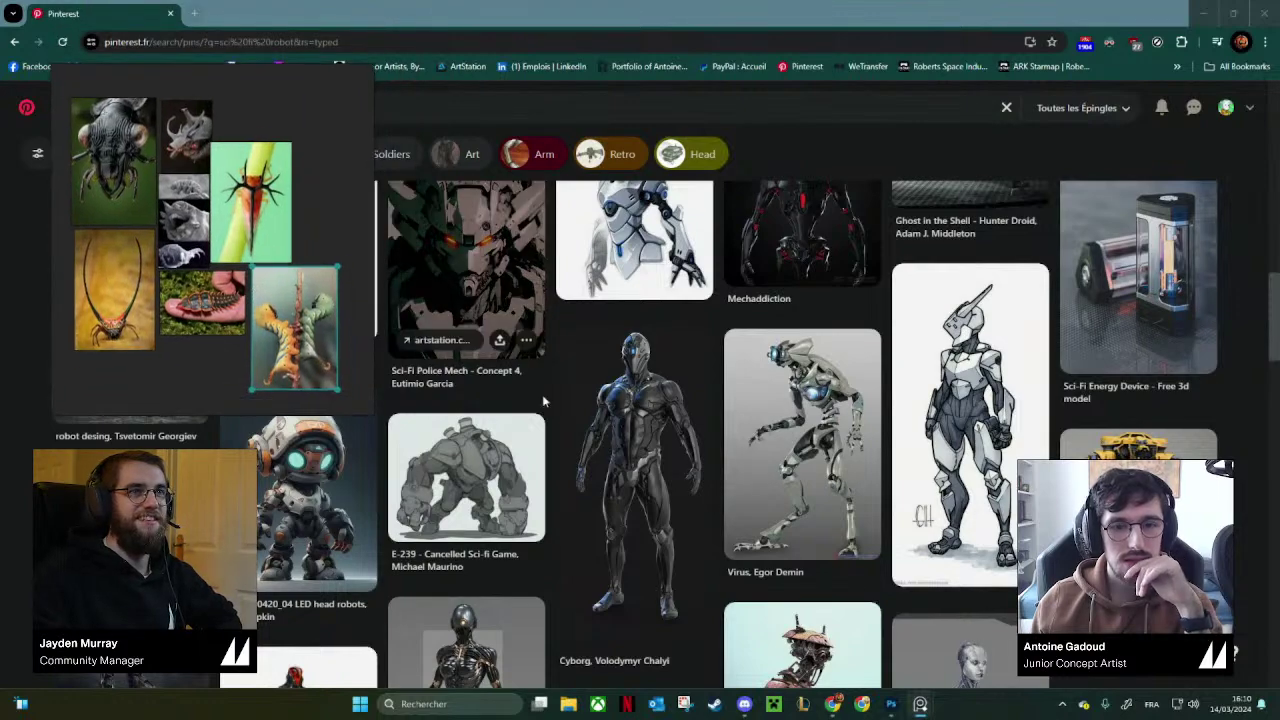
Return to the first sci-fi robot results and move the reference board off the leading images.
{"action": "scroll", "coordinate": [543, 401], "scroll_direction": "up", "scroll_amount": 8}
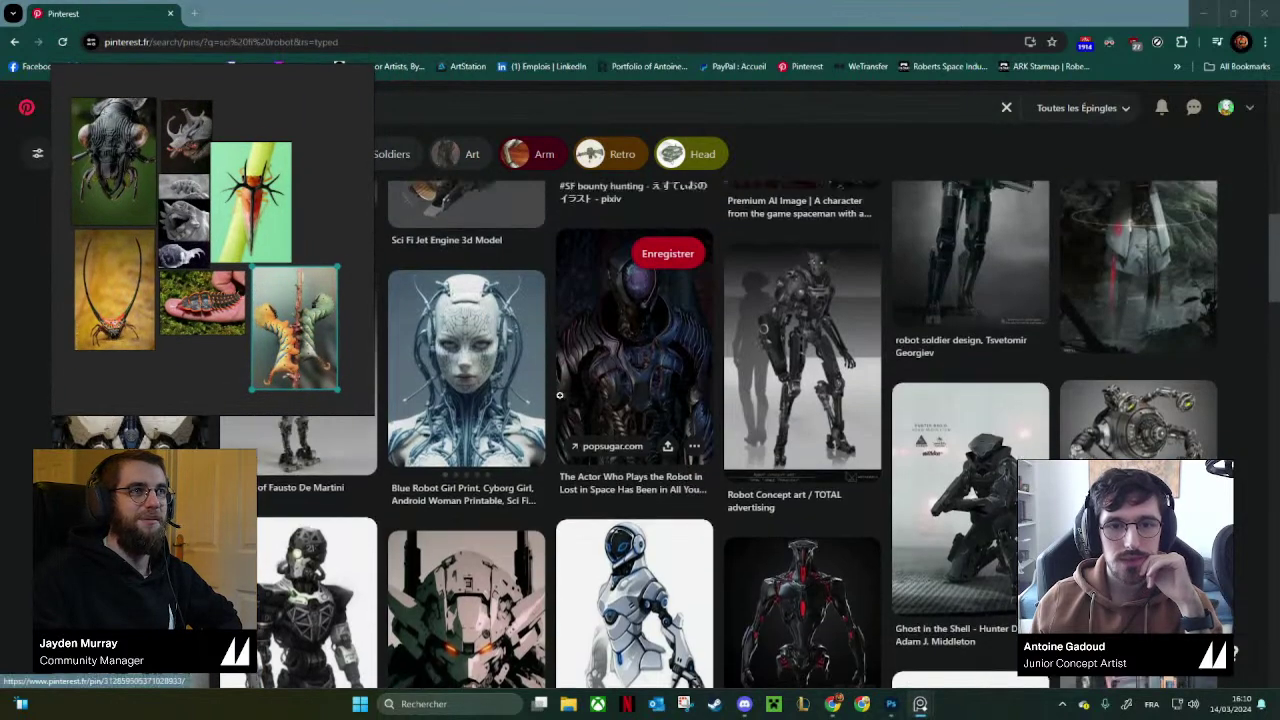
{"action": "left_click_drag", "start_coordinate": [315, 314], "coordinate": [275, 135]}
{"action": "scroll", "coordinate": [705, 364], "scroll_direction": "up", "scroll_amount": 10}
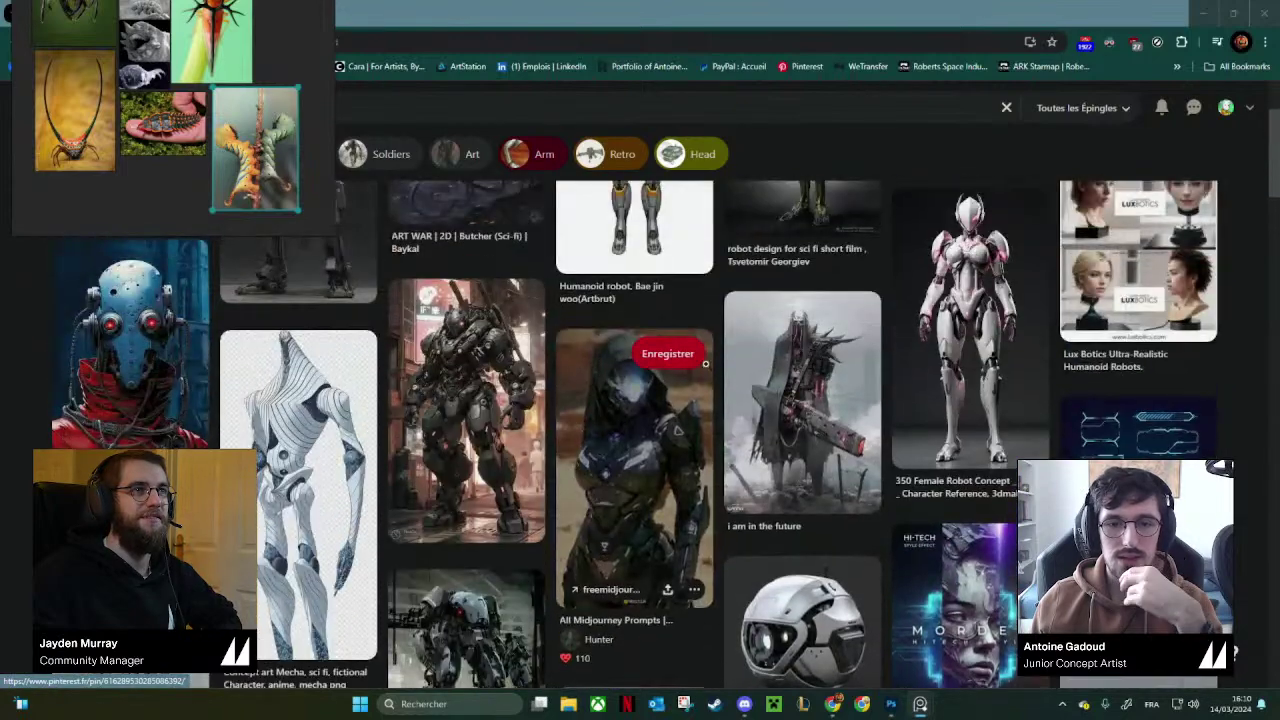
{"action": "scroll", "coordinate": [705, 364], "scroll_direction": "up", "scroll_amount": 5}
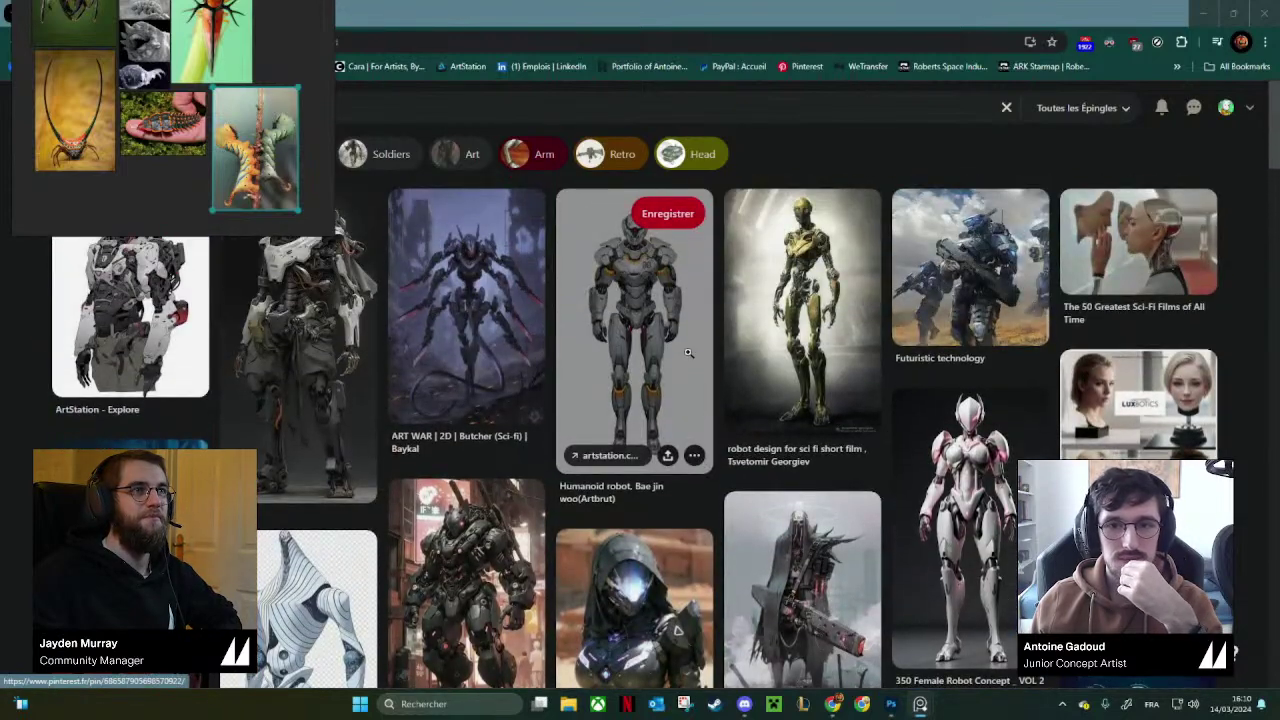
{"action": "left_click_drag", "start_coordinate": [225, 153], "coordinate": [191, 80]}
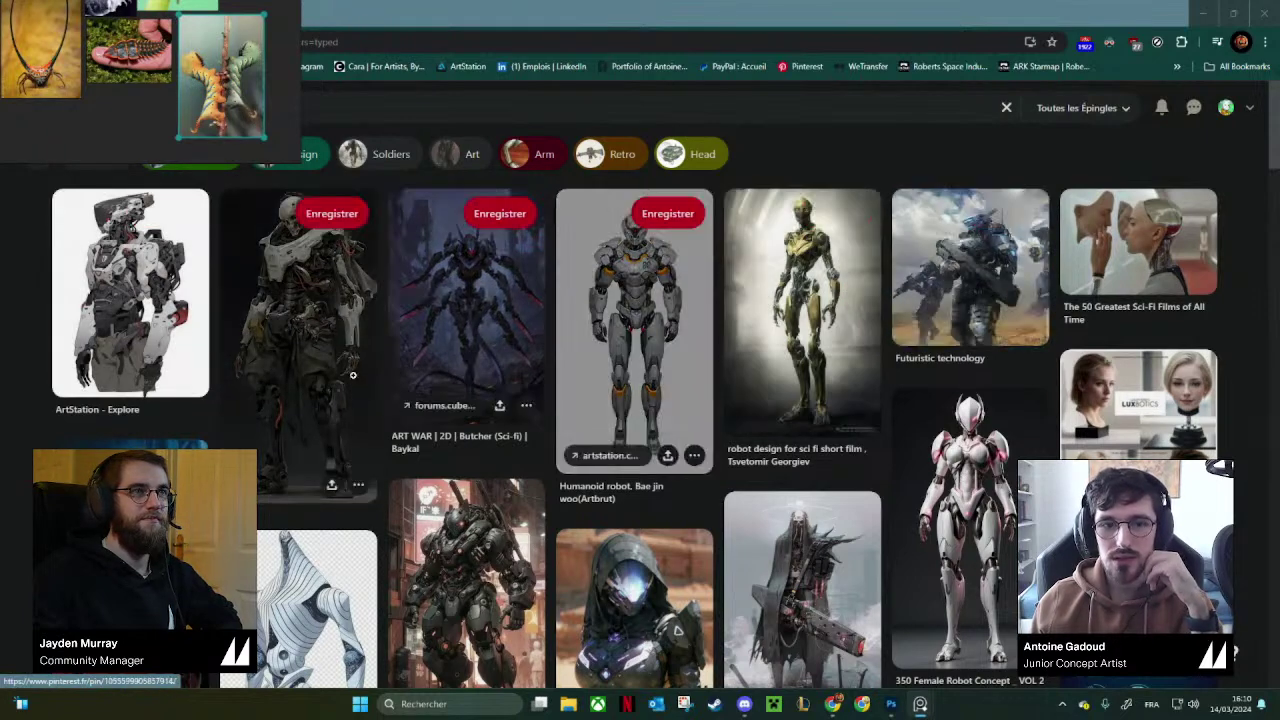
Look through the sci-fi robot results again, from the humanoid robots down to the multi-legged machines and helmets.
{"action": "scroll", "coordinate": [980, 428], "scroll_direction": "down", "scroll_amount": 4}
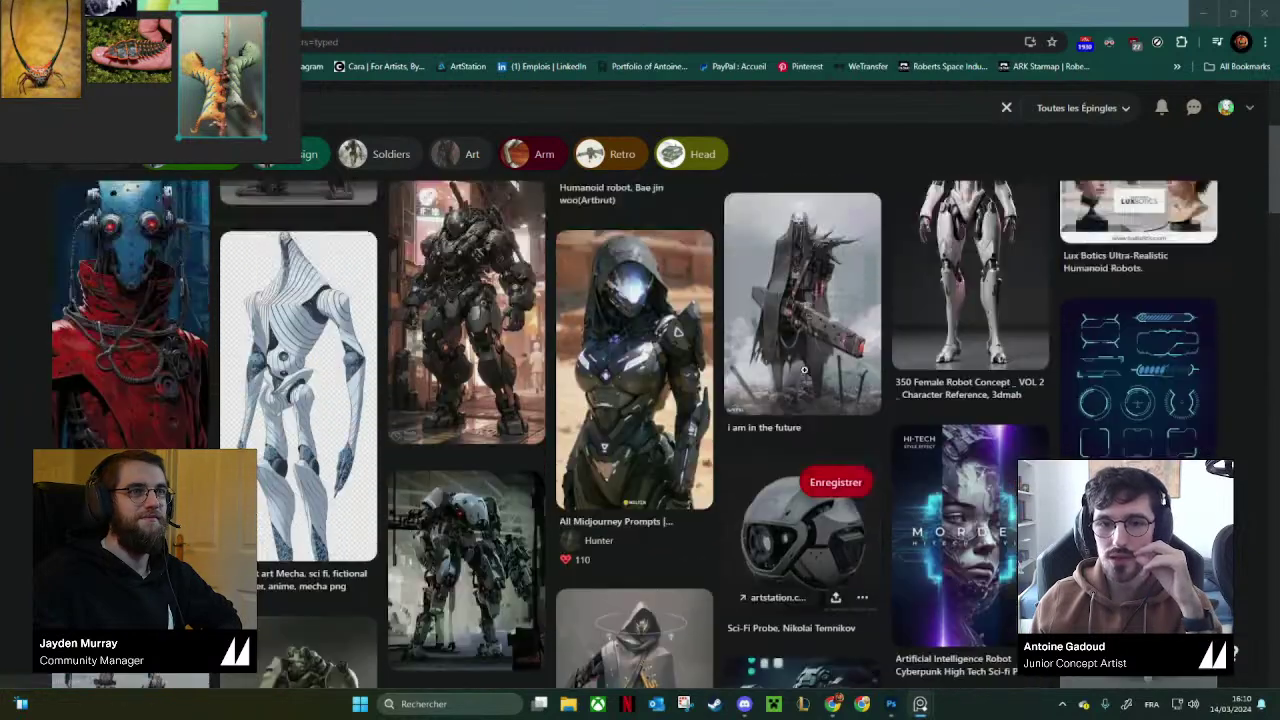
{"action": "scroll", "coordinate": [562, 454], "scroll_direction": "up", "scroll_amount": 2}
{"action": "scroll", "coordinate": [585, 440], "scroll_direction": "up", "scroll_amount": 1}
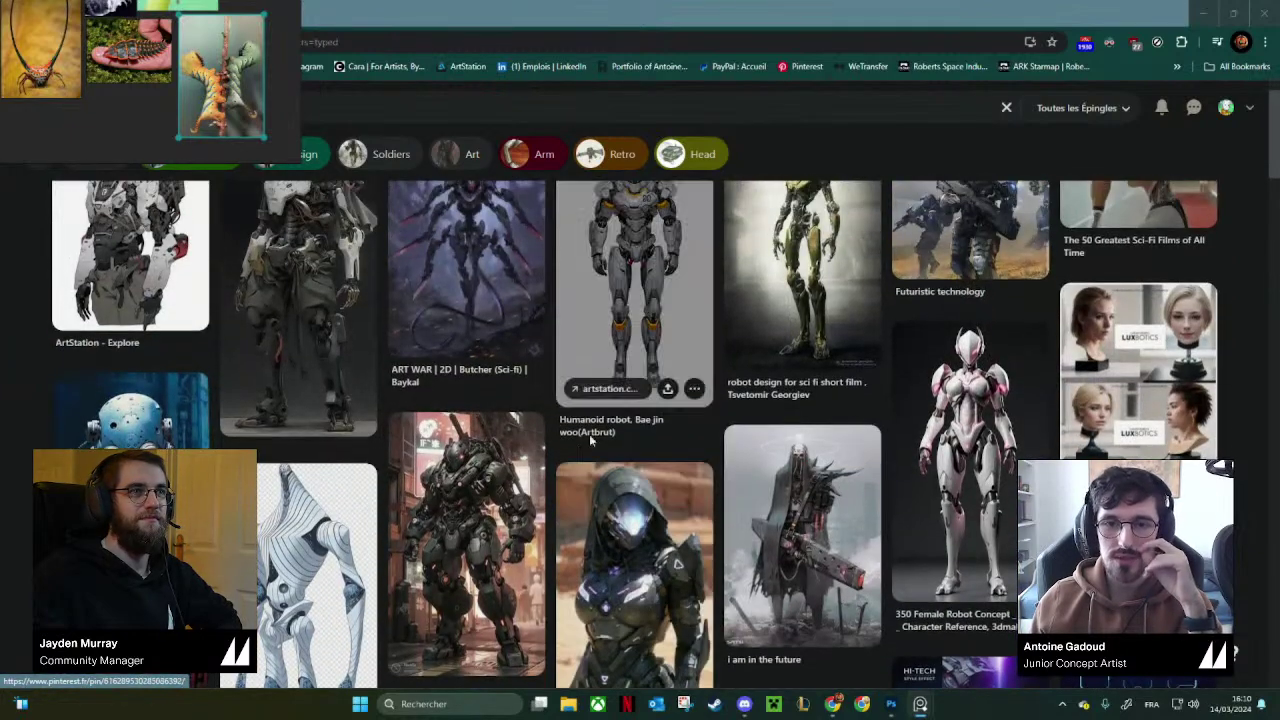
{"action": "scroll", "coordinate": [579, 420], "scroll_direction": "down", "scroll_amount": 3}
{"action": "scroll", "coordinate": [579, 418], "scroll_direction": "down", "scroll_amount": 2}
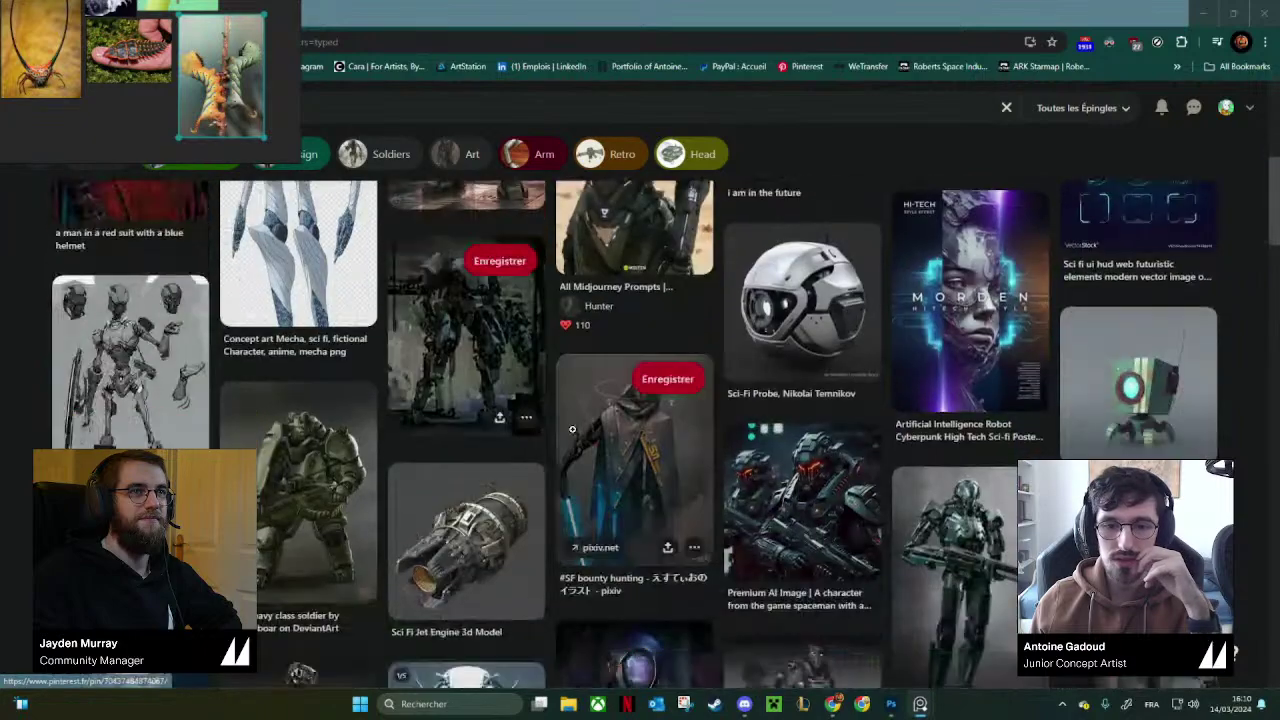
{"action": "scroll", "coordinate": [840, 492], "scroll_direction": "down", "scroll_amount": 5}
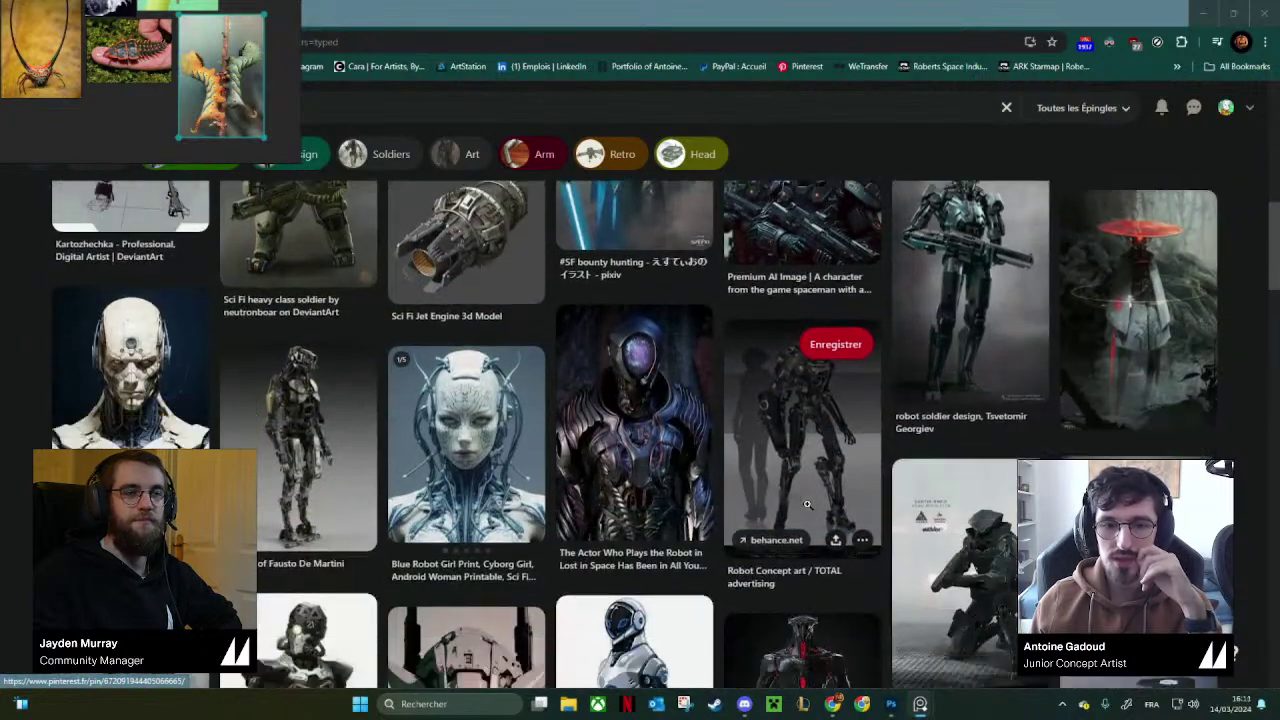
{"action": "scroll", "coordinate": [725, 437], "scroll_direction": "down", "scroll_amount": 2}
{"action": "scroll", "coordinate": [694, 415], "scroll_direction": "down", "scroll_amount": 5}
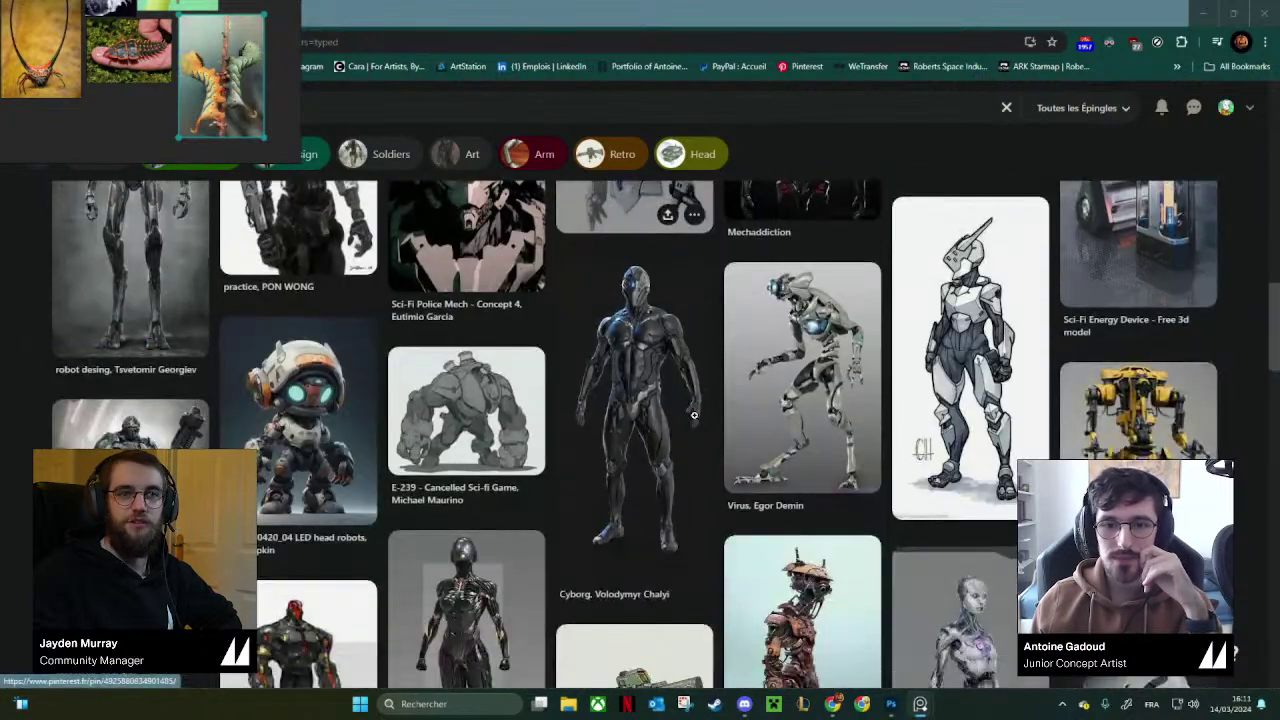
{"action": "scroll", "coordinate": [695, 415], "scroll_direction": "down", "scroll_amount": 3}
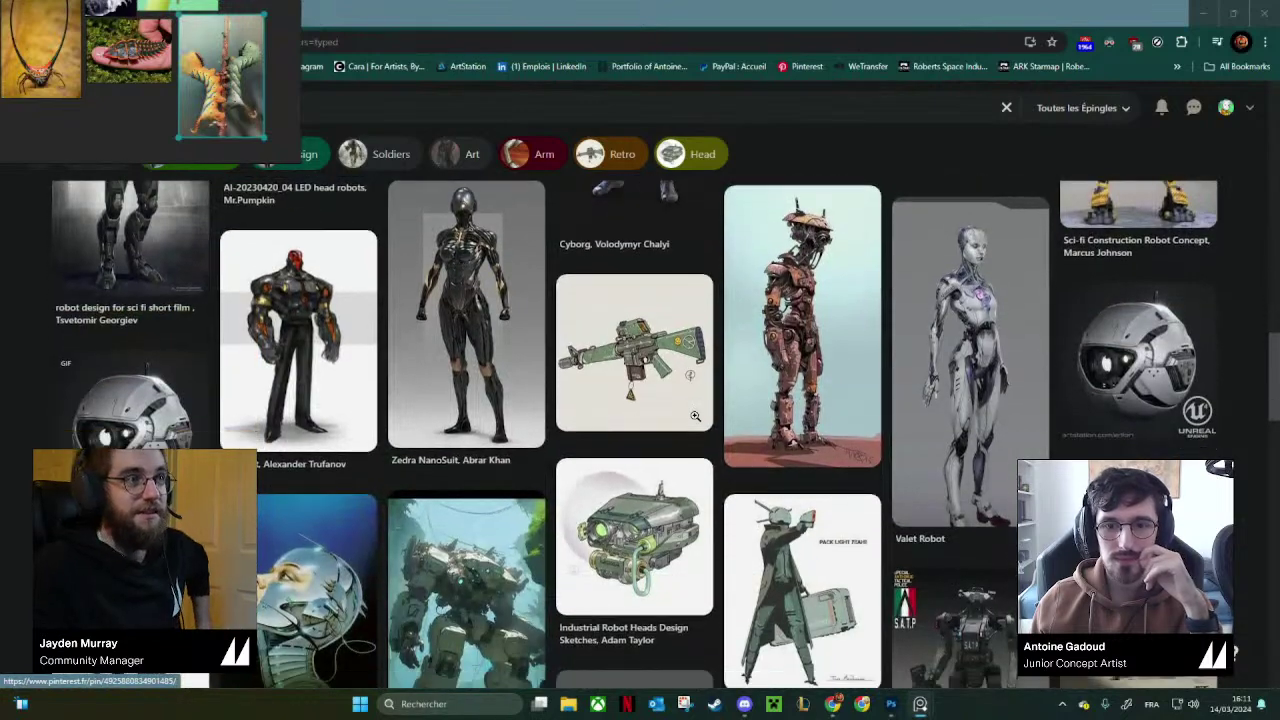
{"action": "scroll", "coordinate": [696, 405], "scroll_direction": "down", "scroll_amount": 5}
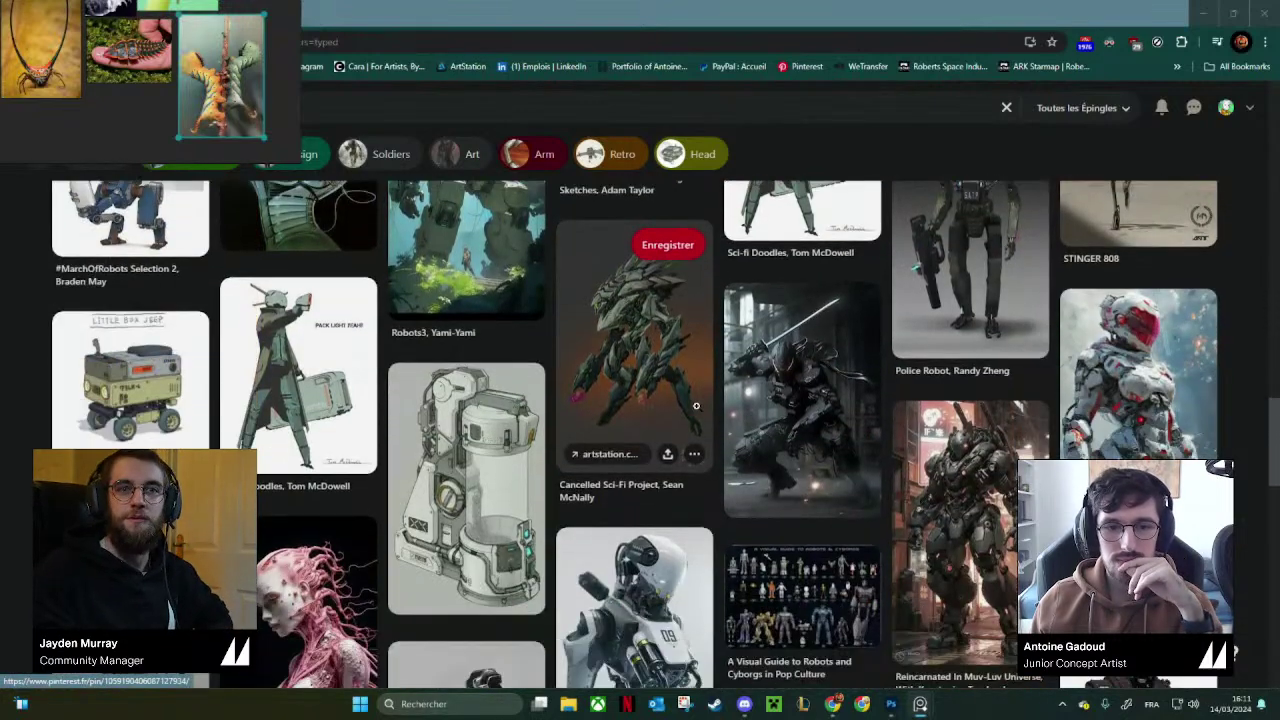
{"action": "scroll", "coordinate": [695, 406], "scroll_direction": "down", "scroll_amount": 2}
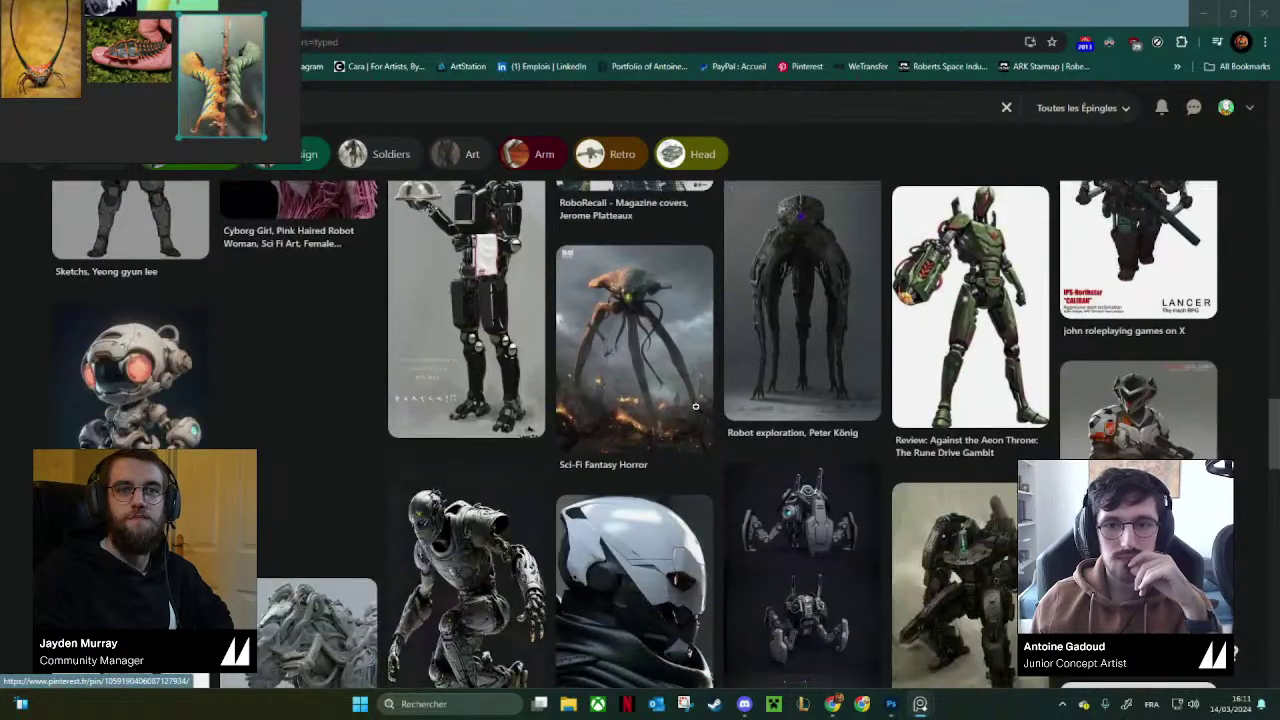
{"action": "scroll", "coordinate": [478, 309], "scroll_direction": "down", "scroll_amount": 3}
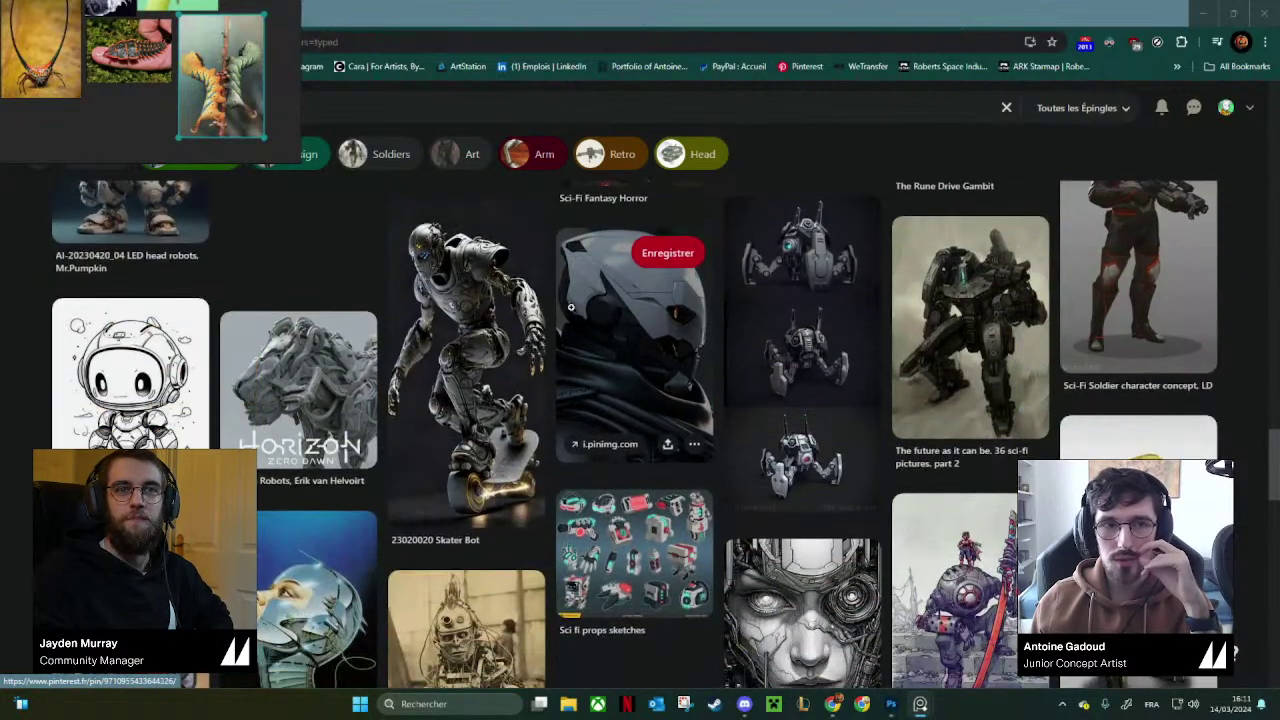
Examine the caterpillar picture on the reference board up close, and look further down the robot results for matching designs.
{"action": "scroll", "coordinate": [335, 285], "scroll_direction": "up", "scroll_amount": 3}
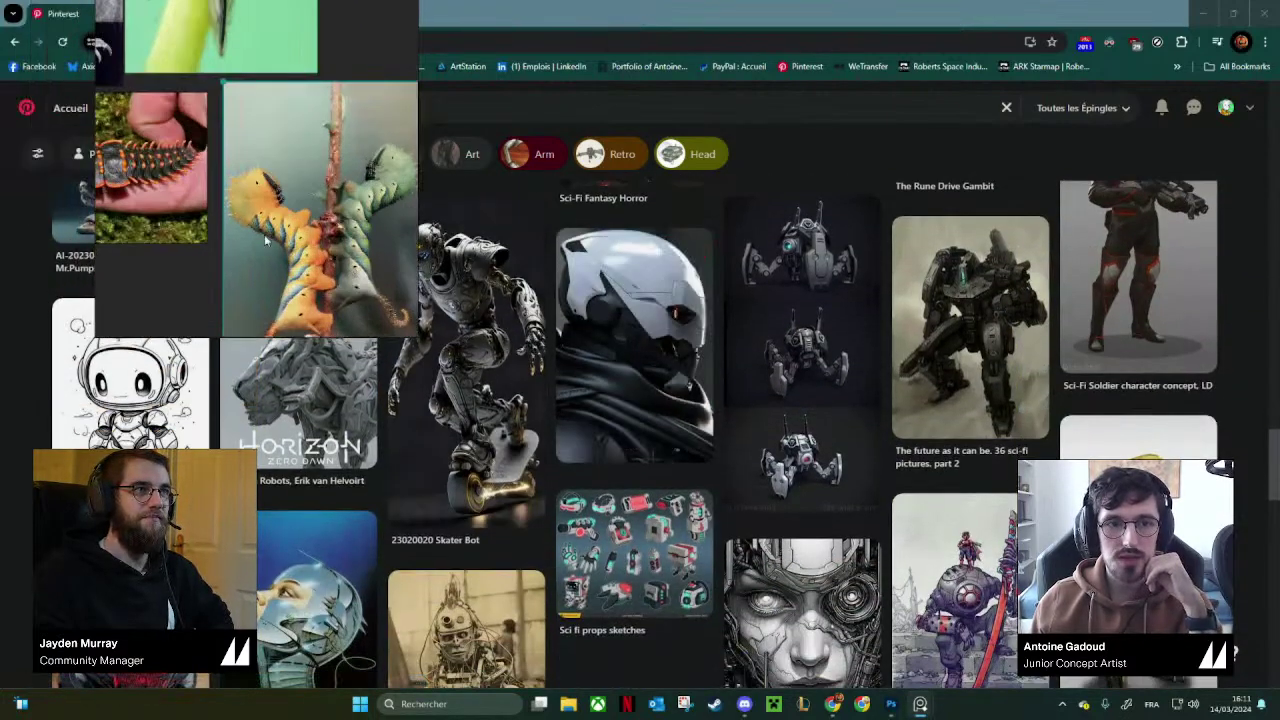
{"action": "scroll", "coordinate": [335, 285], "scroll_direction": "down", "scroll_amount": 3}
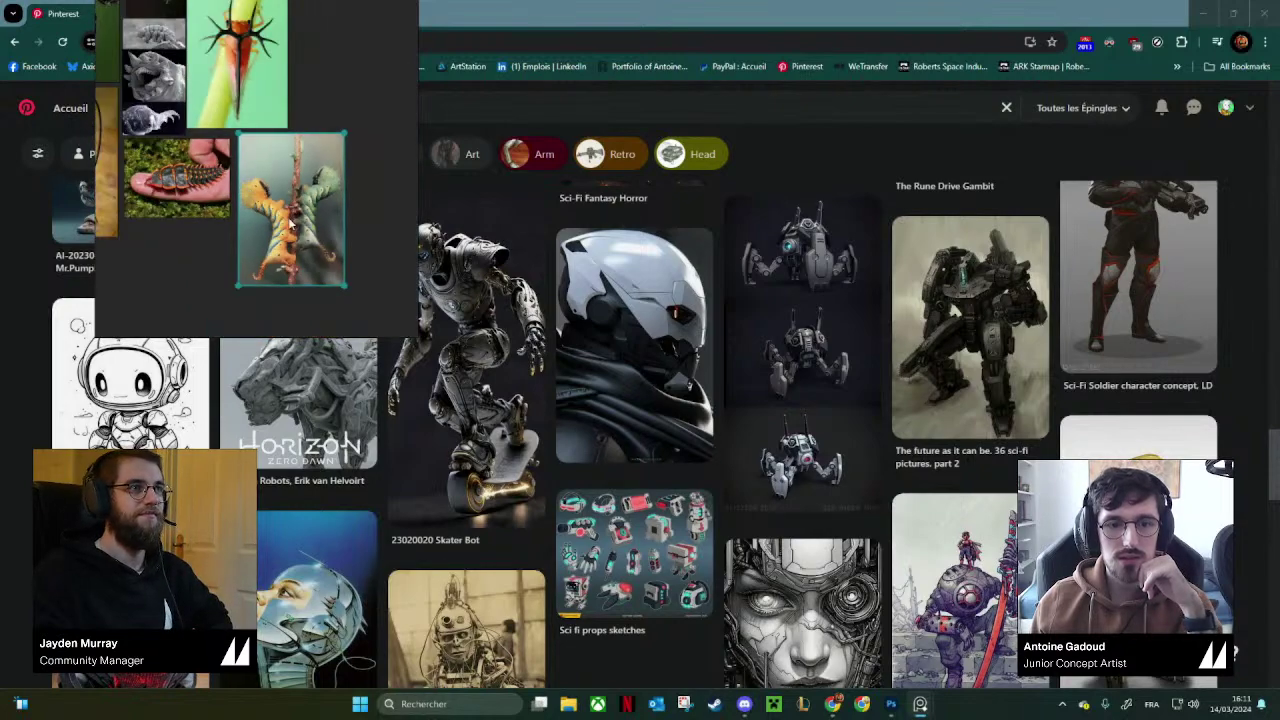
{"action": "scroll", "coordinate": [588, 390], "scroll_direction": "down", "scroll_amount": 1}
{"action": "scroll", "coordinate": [588, 390], "scroll_direction": "down", "scroll_amount": 10}
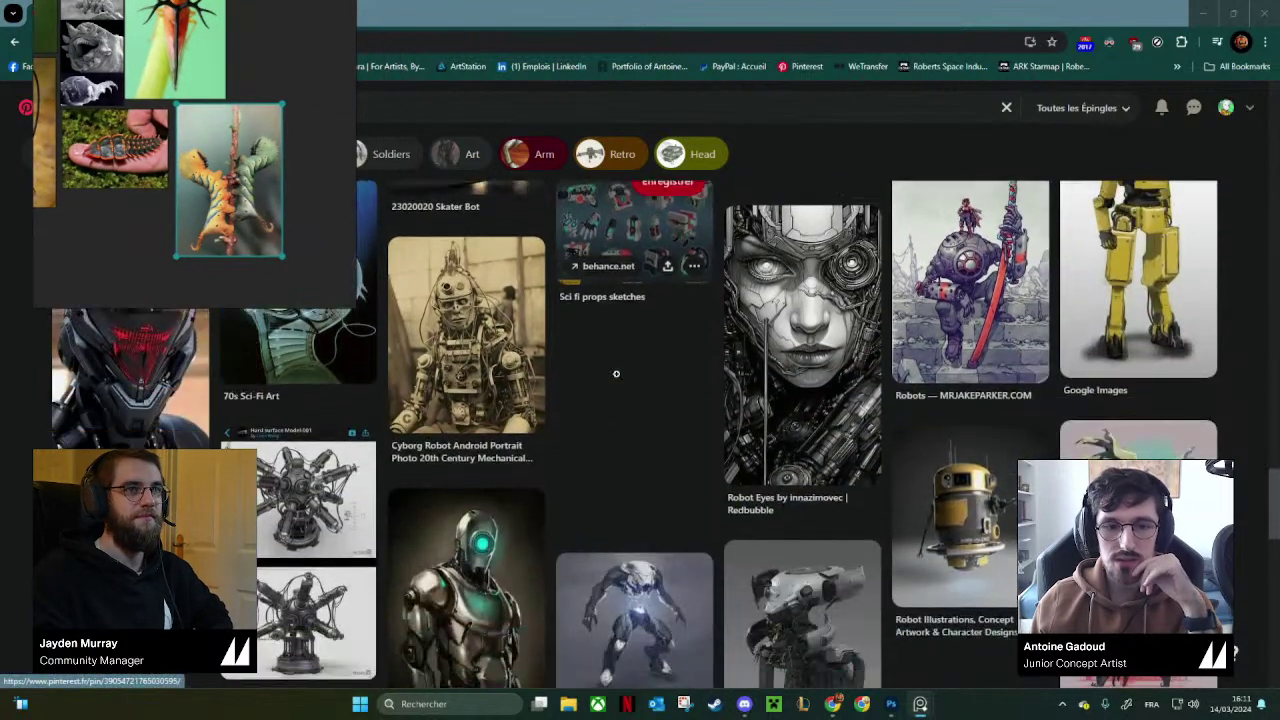
{"action": "scroll", "coordinate": [612, 378], "scroll_direction": "down", "scroll_amount": 3}
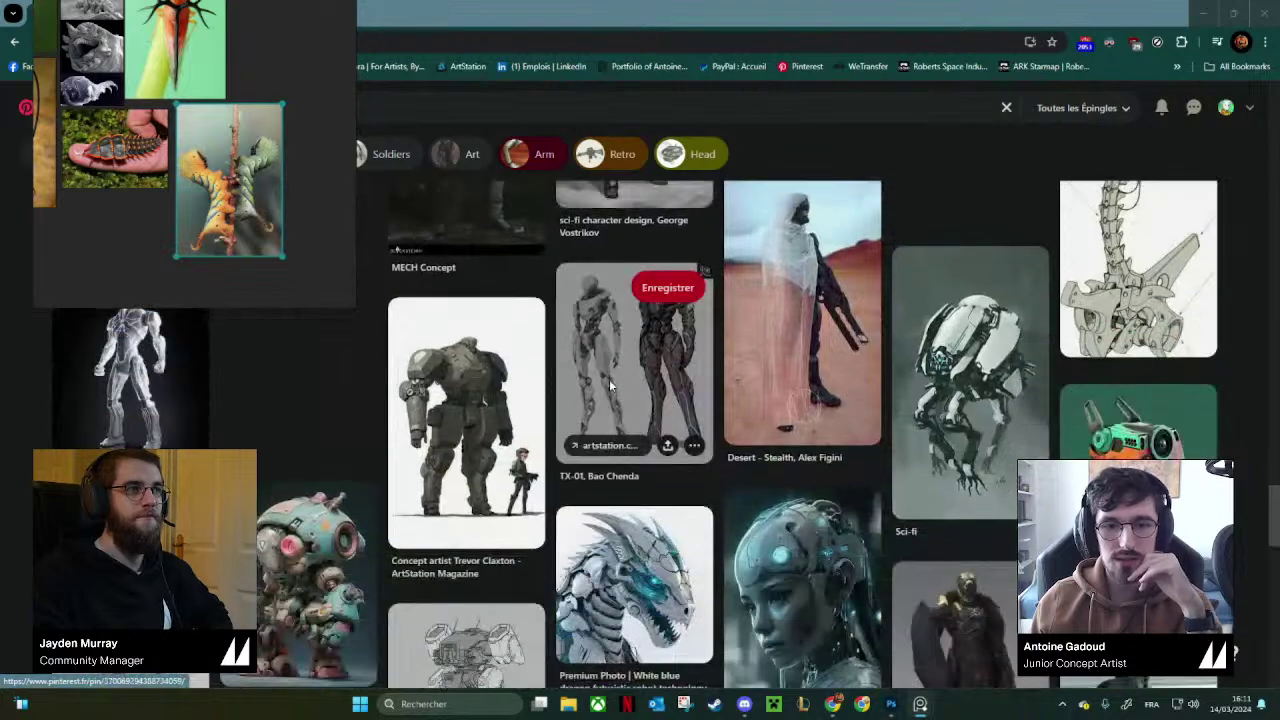
{"action": "scroll", "coordinate": [360, 444], "scroll_direction": "down", "scroll_amount": 3}
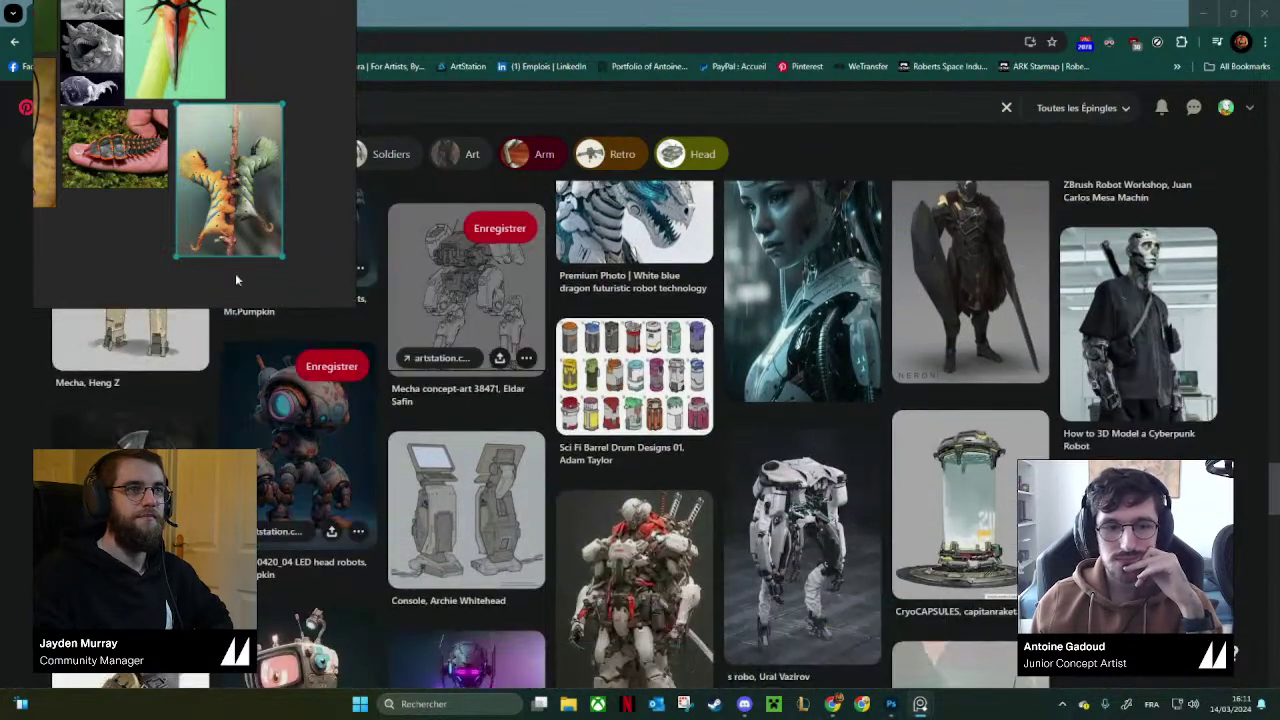
Open the "Robot" pin showing the crouching grey robot and move the reference board clear of its image.
{"action": "left_click_drag", "start_coordinate": [235, 273], "coordinate": [390, 288]}
{"action": "scroll", "coordinate": [597, 395], "scroll_direction": "down", "scroll_amount": 4}
{"action": "scroll", "coordinate": [597, 395], "scroll_direction": "down", "scroll_amount": 1}
{"action": "left_click", "coordinate": [740, 511]}
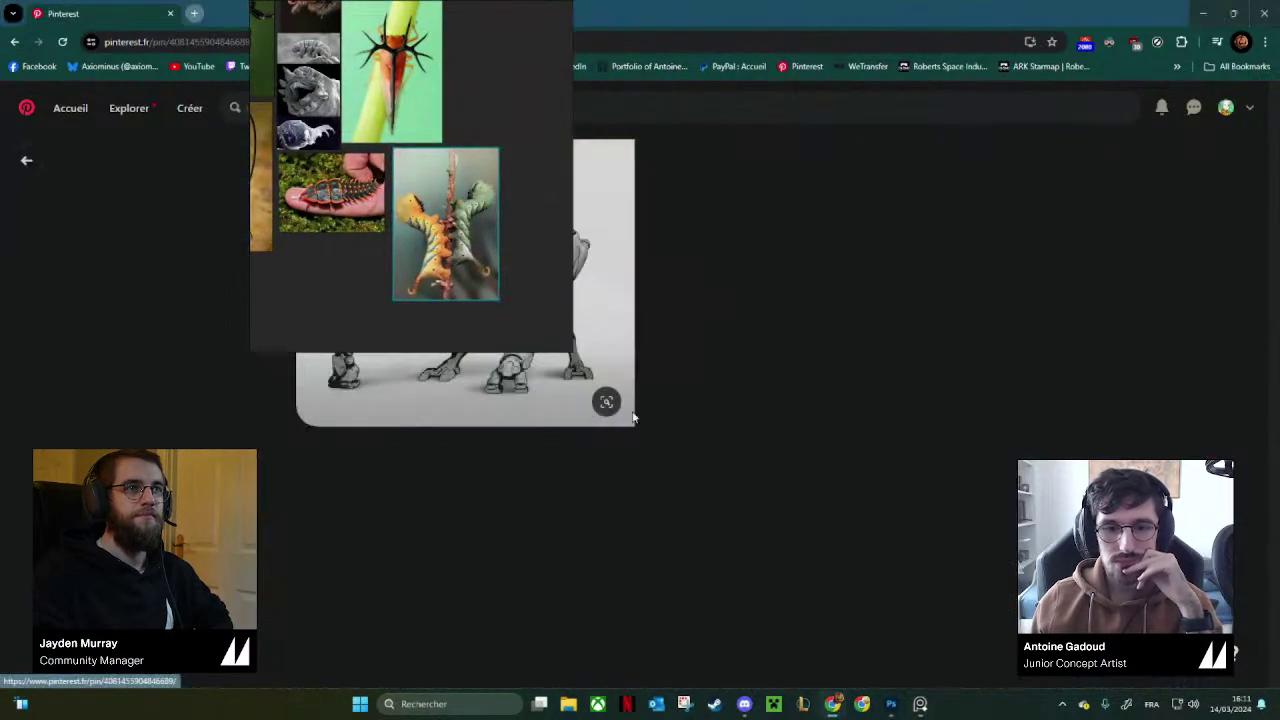
{"action": "left_click_drag", "start_coordinate": [464, 245], "coordinate": [197, 335]}
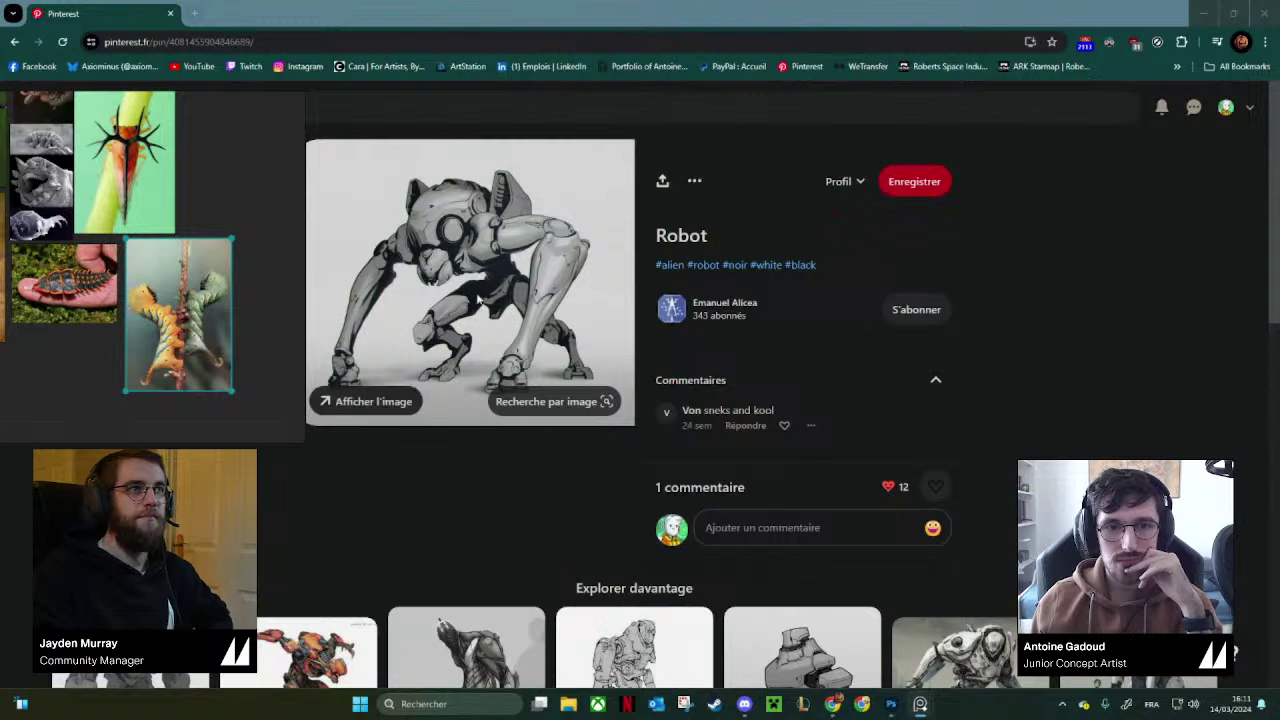
Copy the crouching robot image and place it on the reference board beside the green spiny insect picture.
{"action": "right_click", "coordinate": [492, 288]}
{"action": "left_click", "coordinate": [556, 334]}
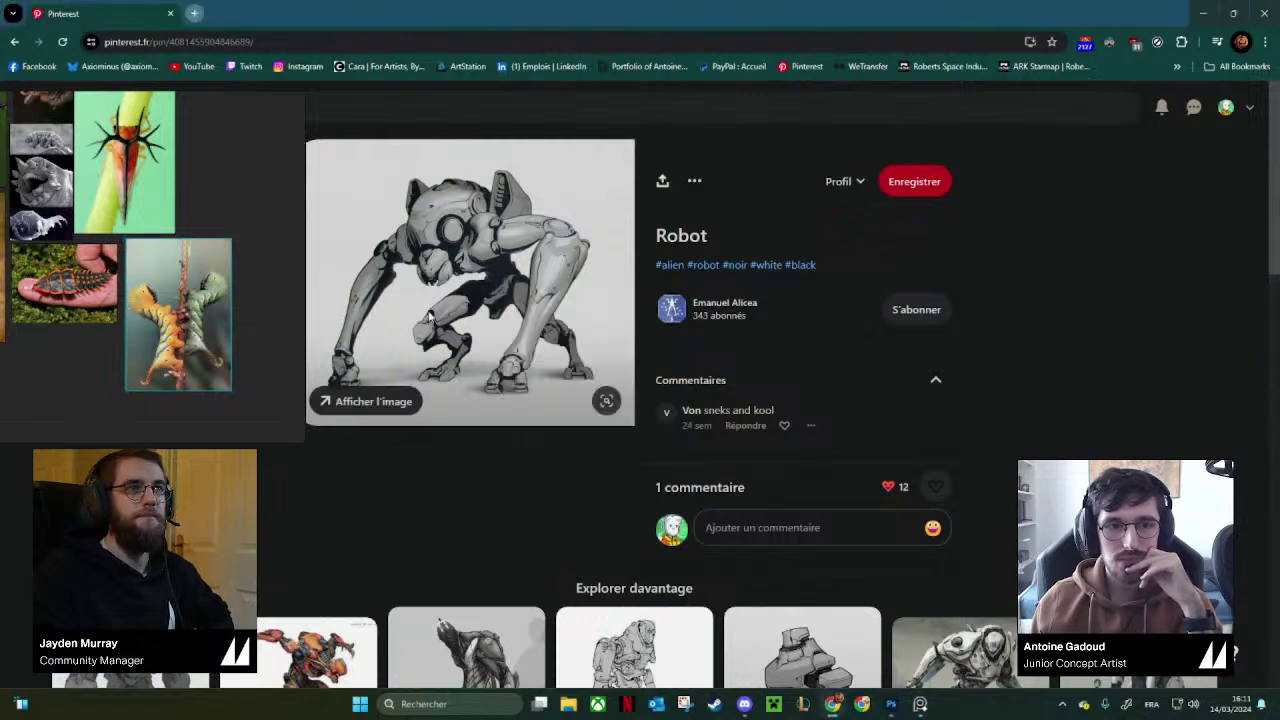
{"action": "scroll", "coordinate": [228, 256], "scroll_direction": "down", "scroll_amount": 2}
{"action": "scroll", "coordinate": [217, 274], "scroll_direction": "up", "scroll_amount": 1}
{"action": "left_click_drag", "start_coordinate": [236, 226], "coordinate": [209, 284]}
{"action": "scroll", "coordinate": [217, 275], "scroll_direction": "down", "scroll_amount": 1}
{"action": "left_click", "coordinate": [225, 261]}
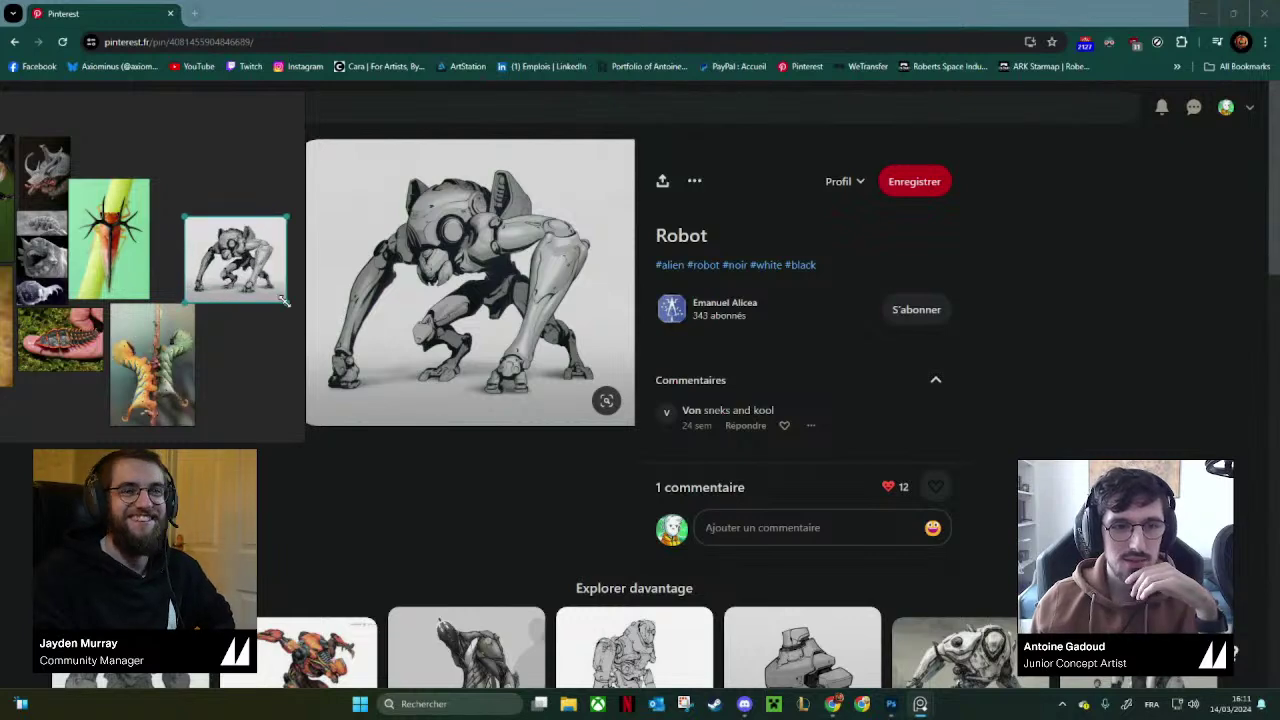
Open the related "Libro Art of DOOM" pin, keeping the reference board clear of the artwork.
{"action": "left_click_drag", "start_coordinate": [255, 284], "coordinate": [336, 219]}
{"action": "scroll", "coordinate": [378, 530], "scroll_direction": "down", "scroll_amount": 2}
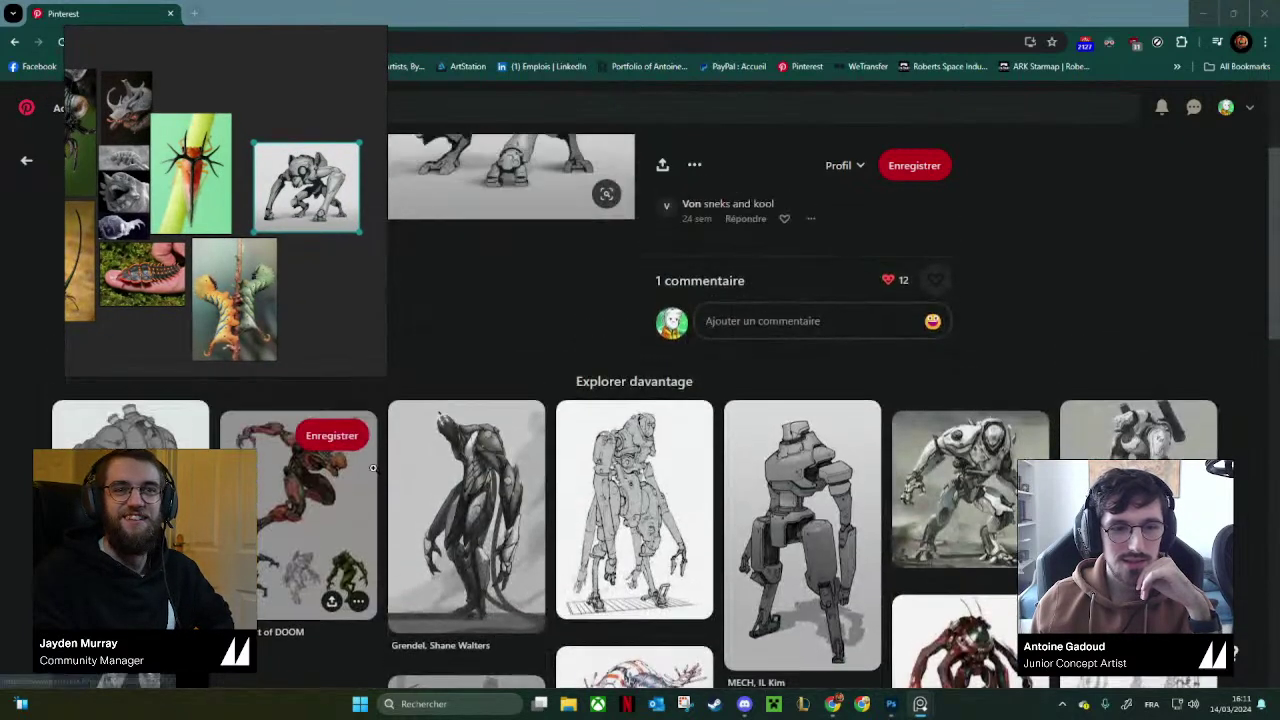
{"action": "left_click", "coordinate": [360, 530]}
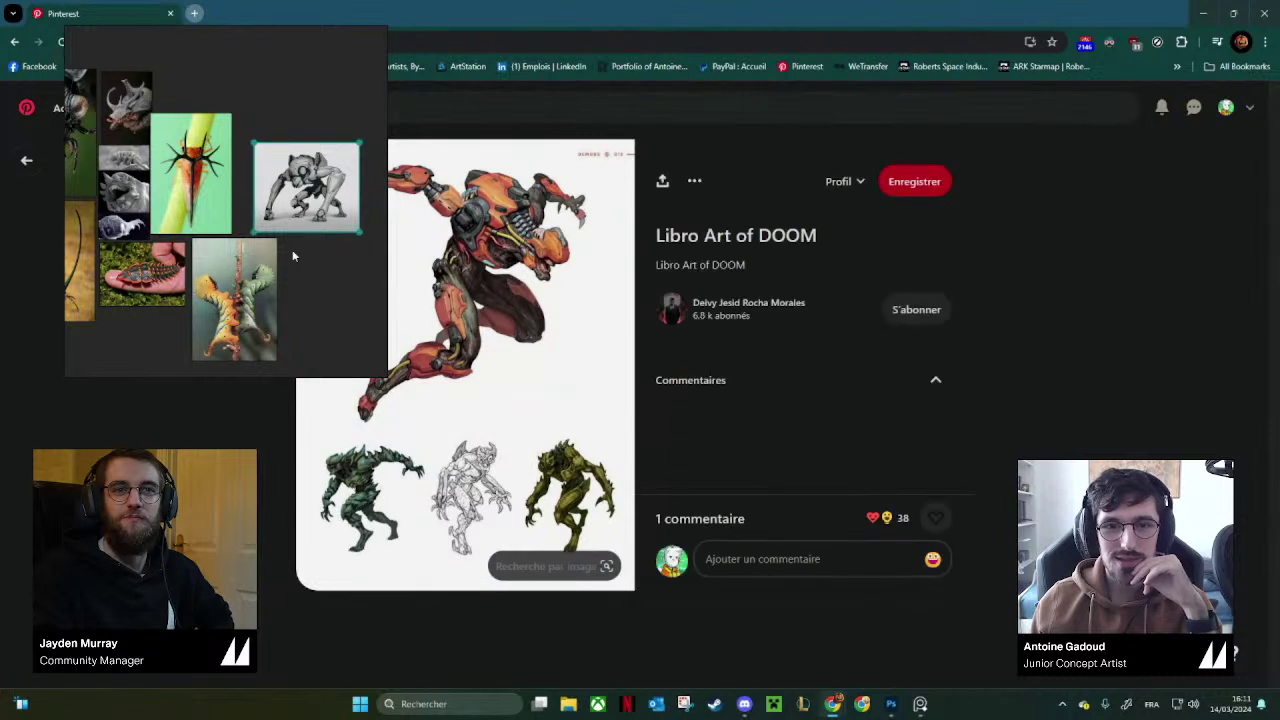
{"action": "left_click_drag", "start_coordinate": [291, 251], "coordinate": [227, 293]}
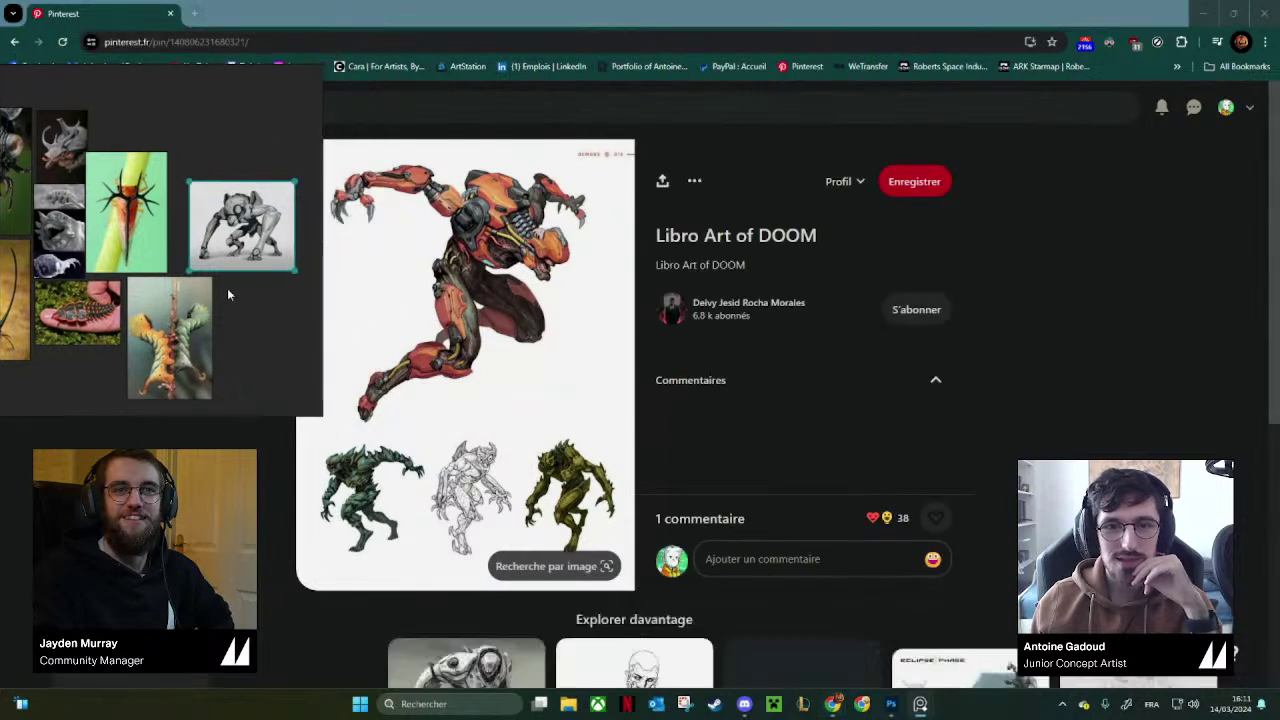
Copy the DOOM demon artwork and paste it on the reference board above the crouching robot.
{"action": "right_click", "coordinate": [518, 321]}
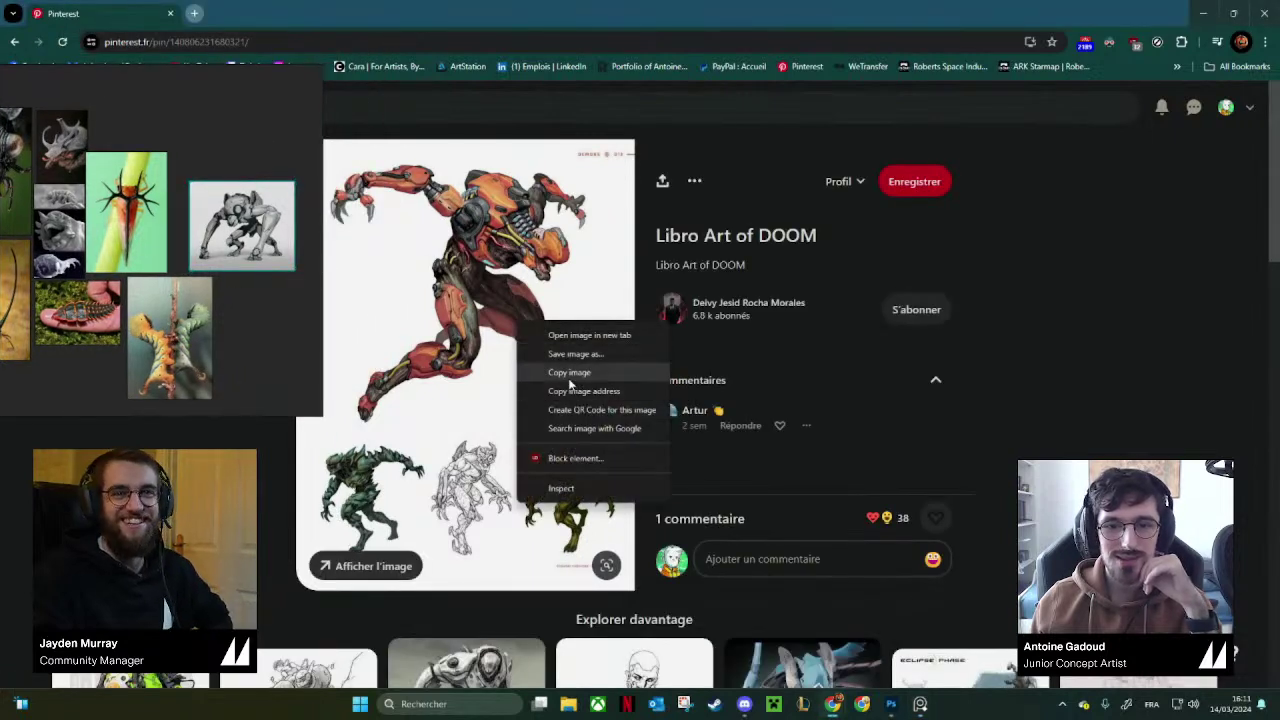
{"action": "left_click", "coordinate": [570, 378]}
{"action": "left_click_drag", "start_coordinate": [225, 151], "coordinate": [211, 189]}
{"action": "key", "text": "ctrl+v"}
Look through the pins related to the DOOM artwork and open the sketch of the standing red-and-grey armoured figure.
{"action": "scroll", "coordinate": [452, 472], "scroll_direction": "down", "scroll_amount": 7}
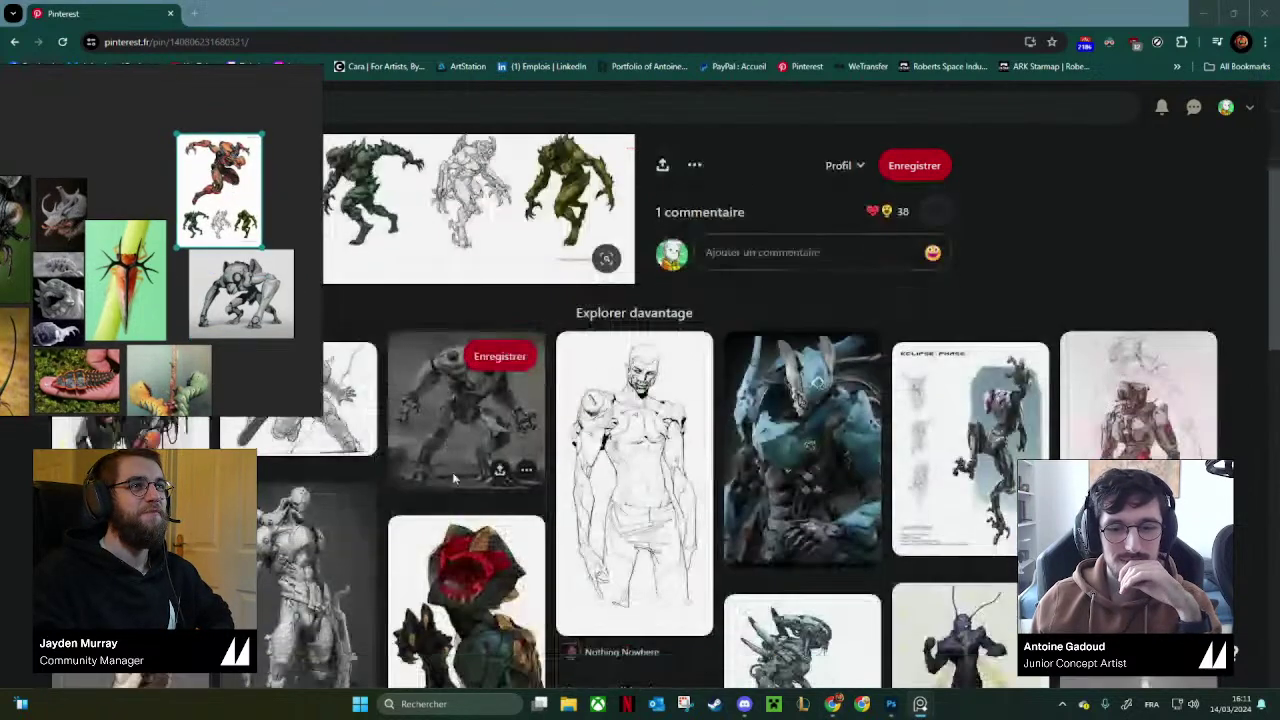
{"action": "left_click_drag", "start_coordinate": [190, 317], "coordinate": [233, 190]}
{"action": "scroll", "coordinate": [374, 383], "scroll_direction": "up", "scroll_amount": 1}
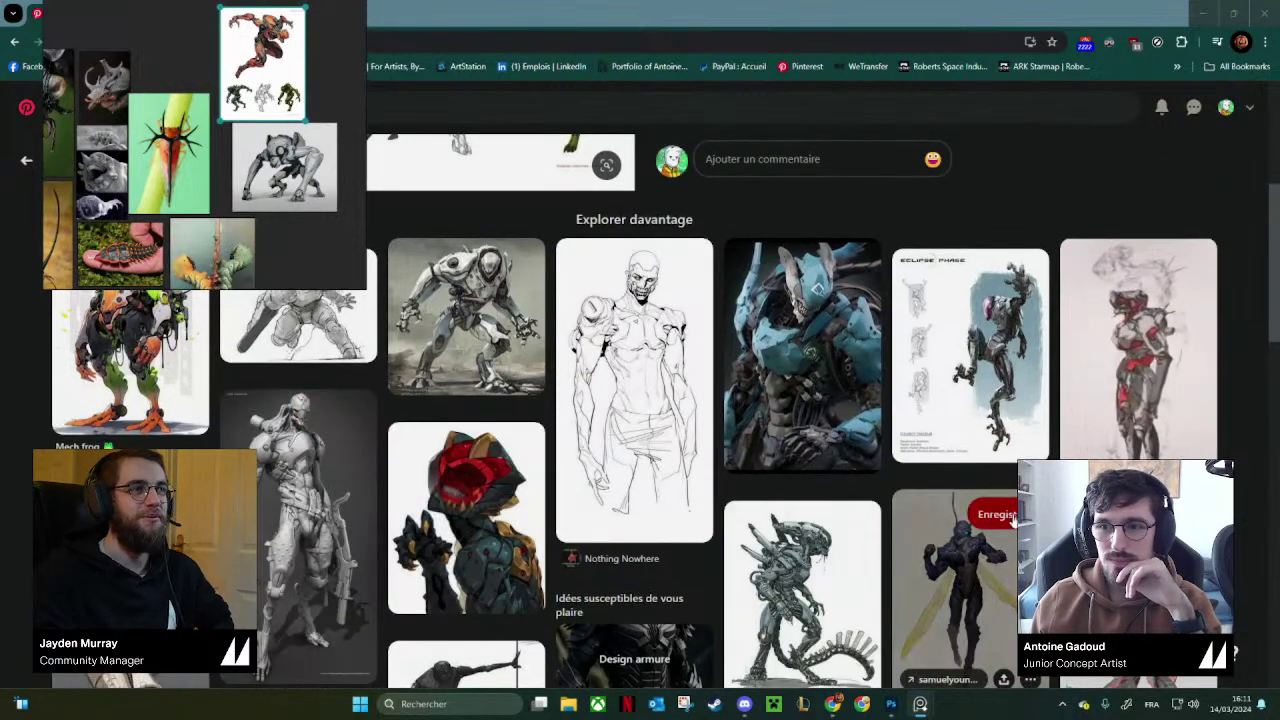
{"action": "scroll", "coordinate": [1030, 430], "scroll_direction": "up", "scroll_amount": 1}
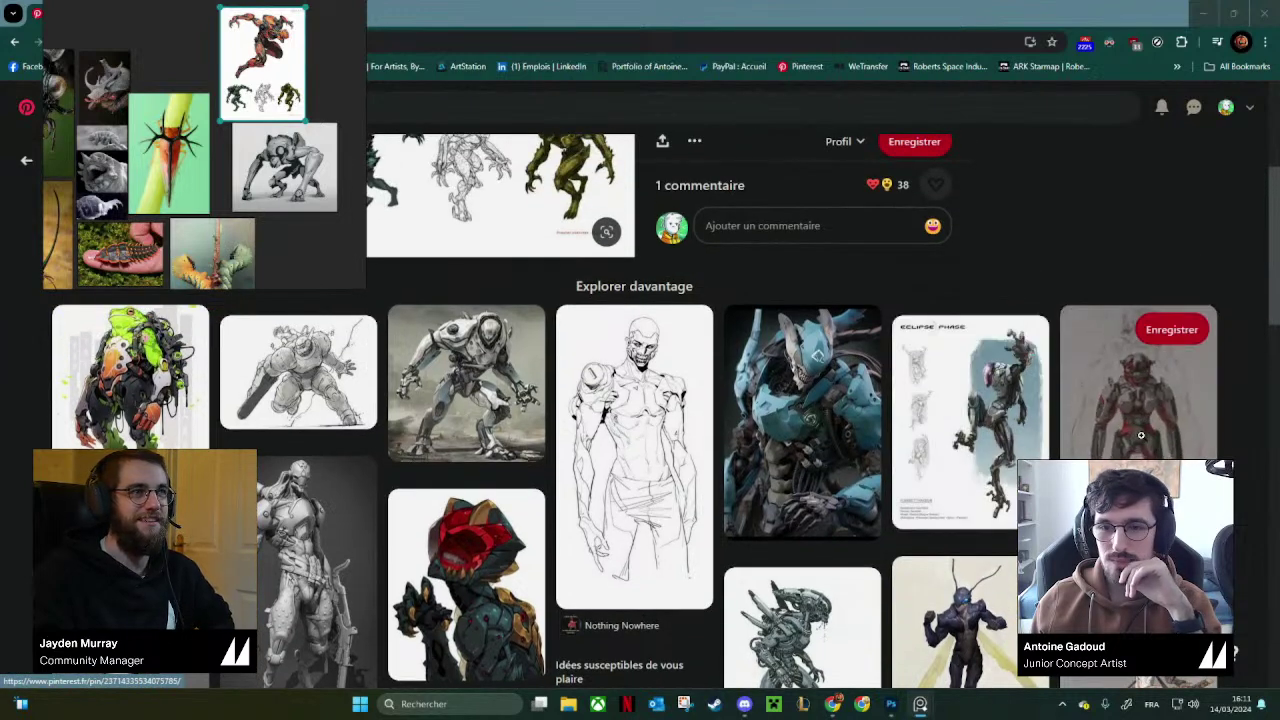
{"action": "left_click", "coordinate": [1140, 435]}
{"action": "left_click_drag", "start_coordinate": [302, 224], "coordinate": [257, 384]}
Browse the pins related to the armoured figure sketch for robot and creature design references.
{"action": "scroll", "coordinate": [530, 397], "scroll_direction": "down", "scroll_amount": 4}
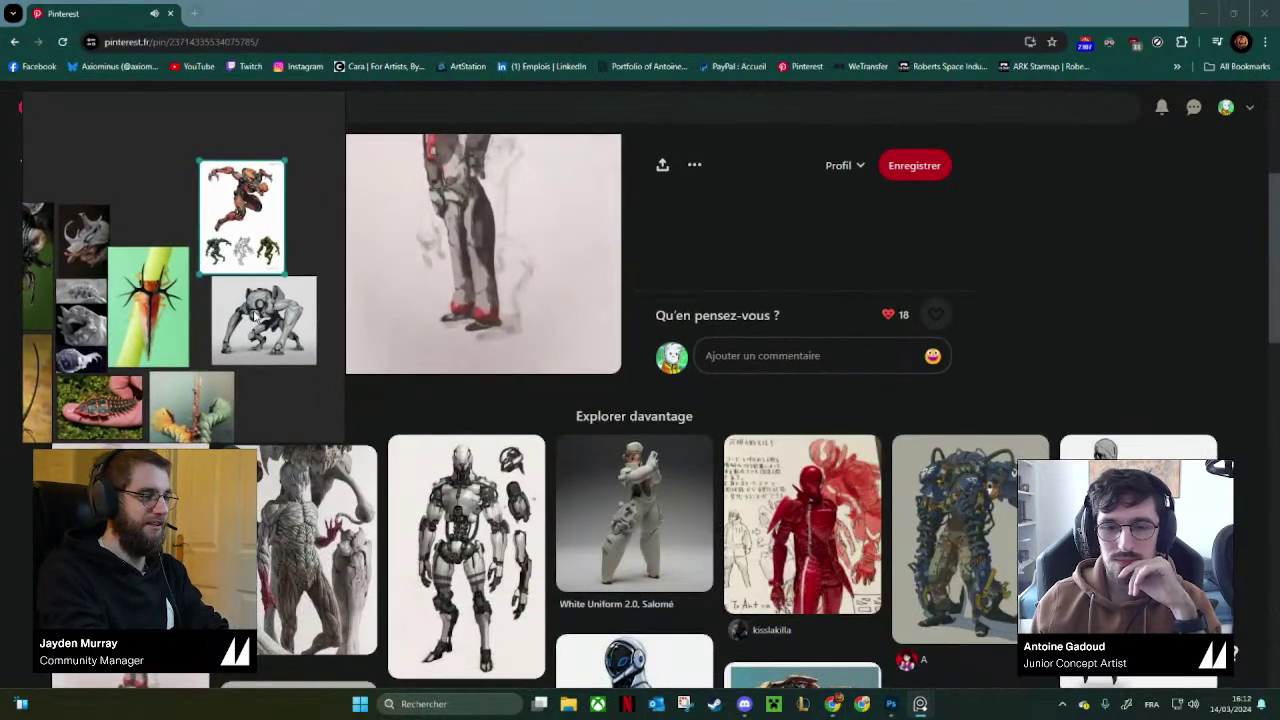
{"action": "scroll", "coordinate": [562, 403], "scroll_direction": "down", "scroll_amount": 3}
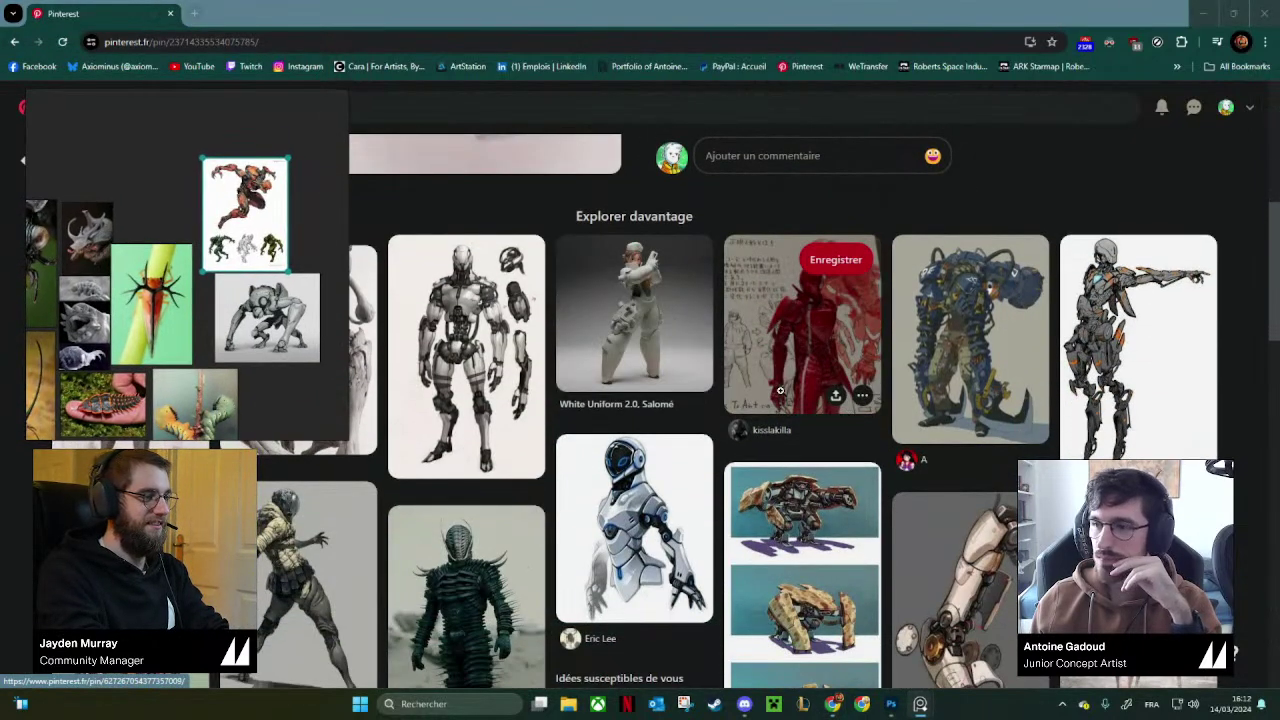
{"action": "scroll", "coordinate": [770, 398], "scroll_direction": "down", "scroll_amount": 3}
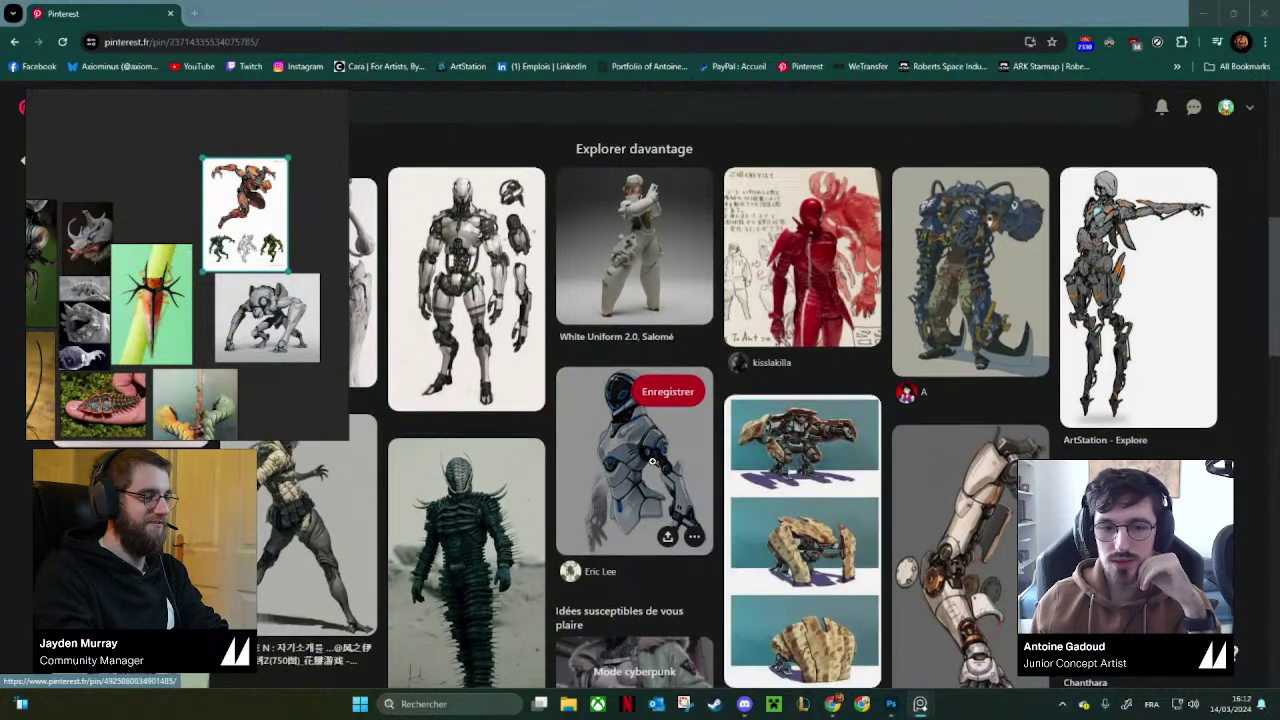
{"action": "scroll", "coordinate": [810, 453], "scroll_direction": "down", "scroll_amount": 3}
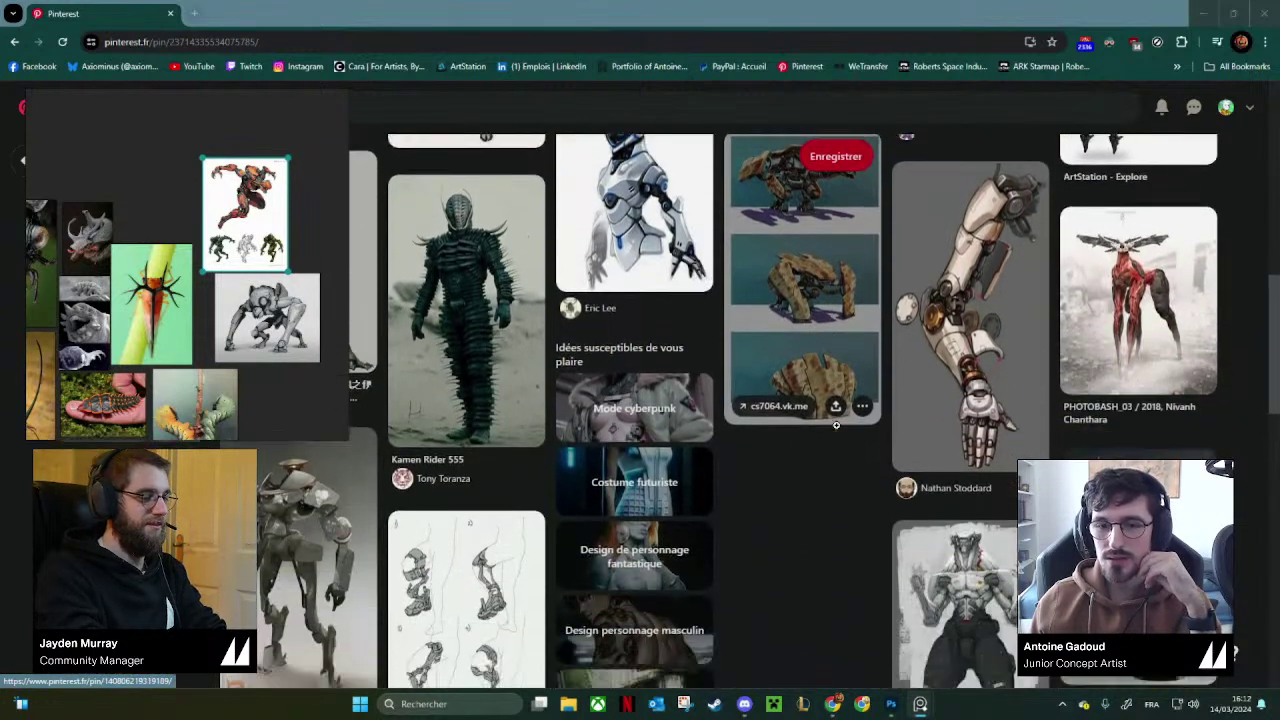
{"action": "scroll", "coordinate": [838, 425], "scroll_direction": "down", "scroll_amount": 2}
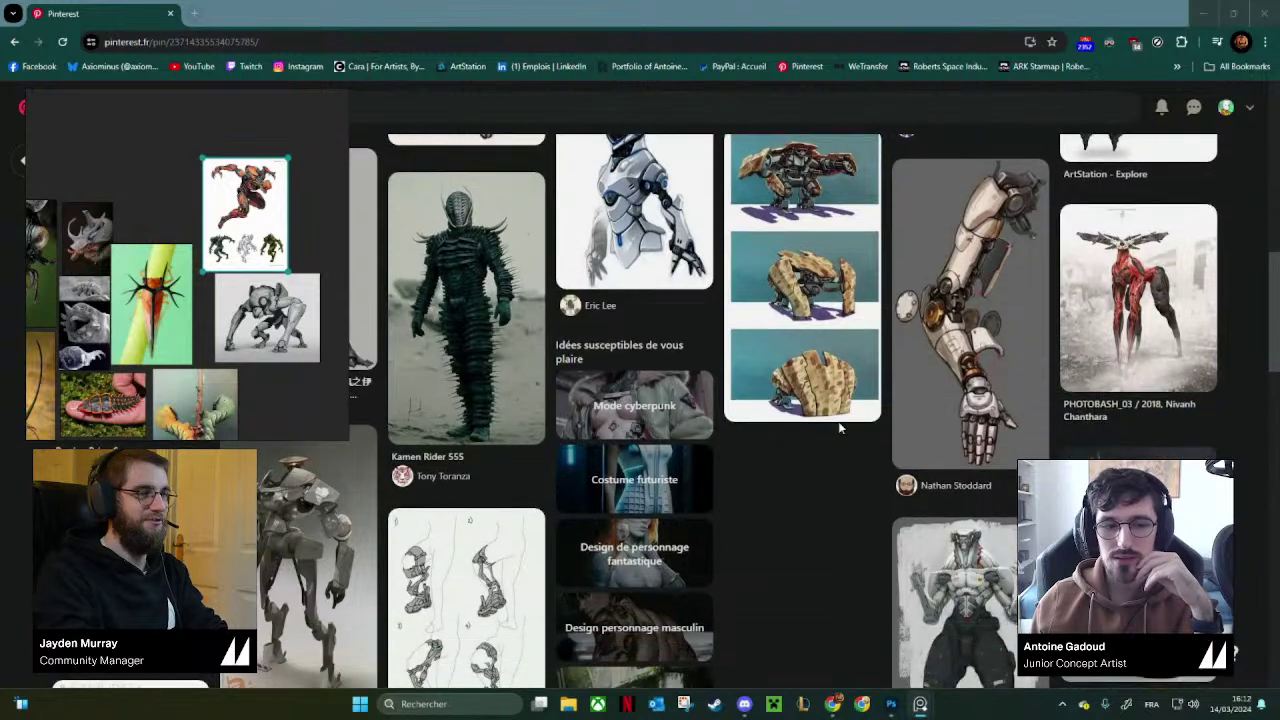
{"action": "scroll", "coordinate": [441, 524], "scroll_direction": "down", "scroll_amount": 3}
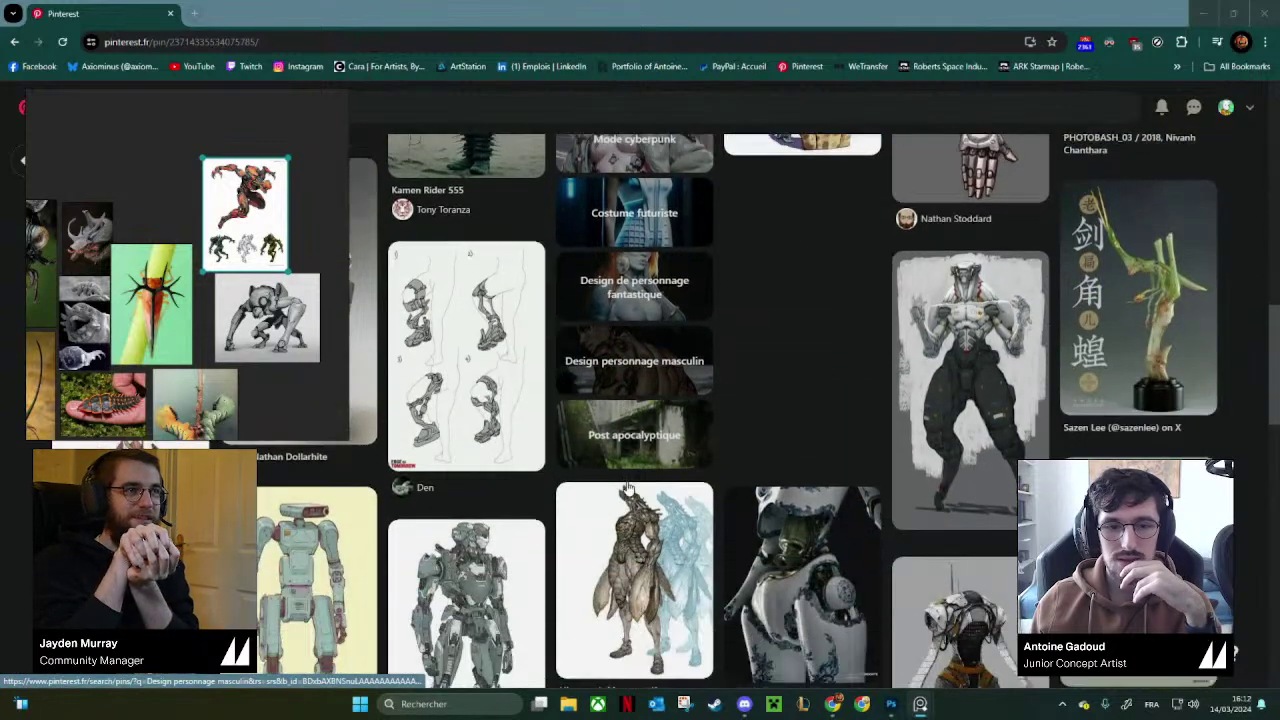
Look through the pins related to the armoured figure sketch and open the white robotic arm artwork.
{"action": "scroll", "coordinate": [628, 487], "scroll_direction": "down", "scroll_amount": 2}
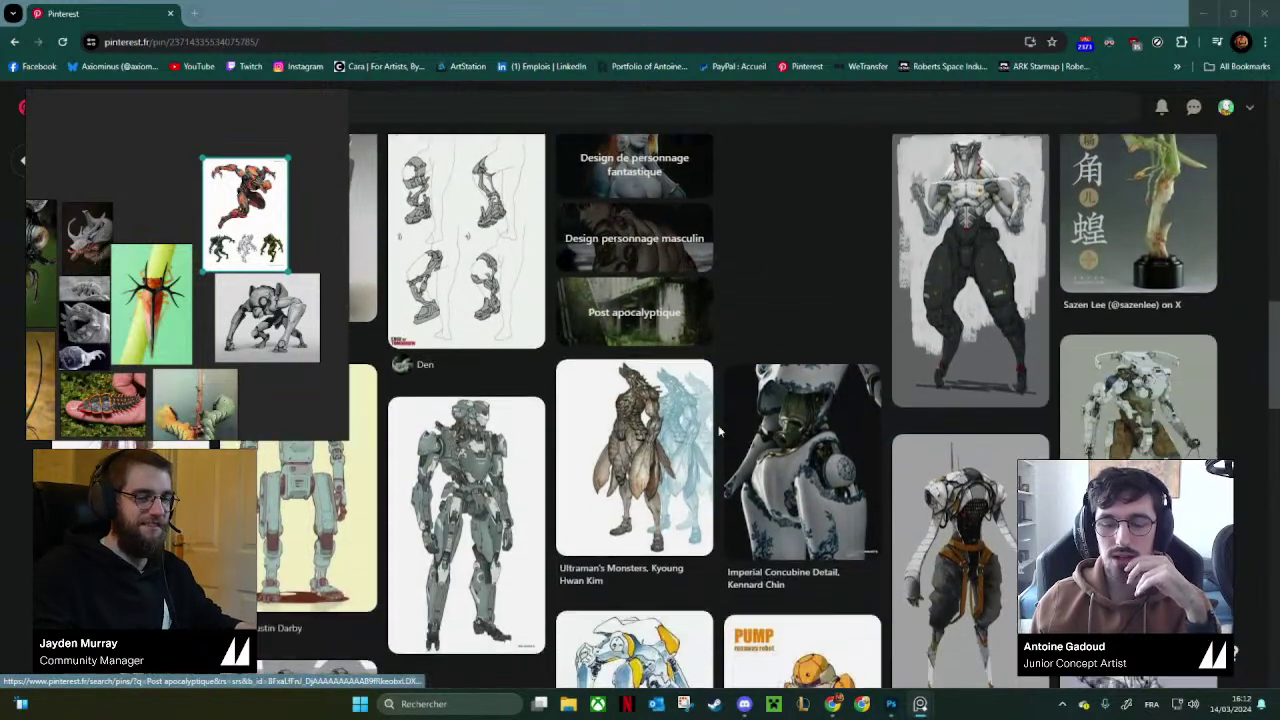
{"action": "scroll", "coordinate": [784, 395], "scroll_direction": "down", "scroll_amount": 2}
{"action": "scroll", "coordinate": [786, 400], "scroll_direction": "up", "scroll_amount": 4}
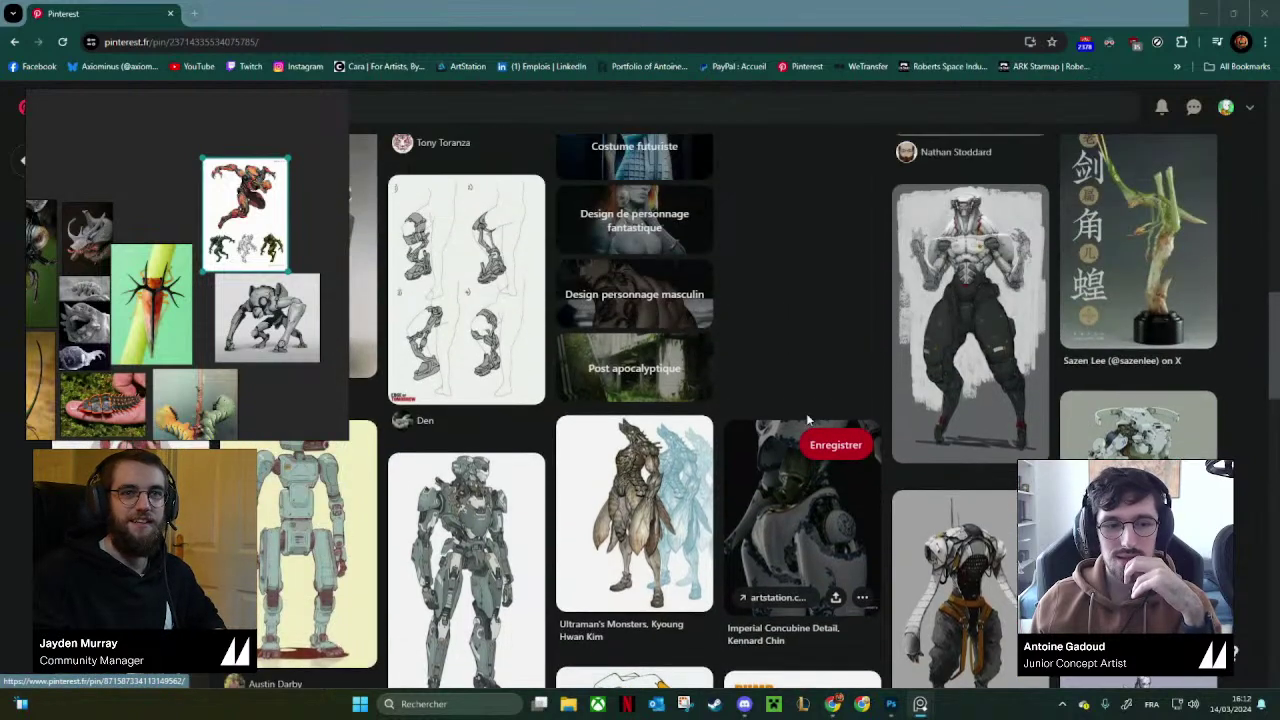
{"action": "scroll", "coordinate": [990, 398], "scroll_direction": "up", "scroll_amount": 2}
{"action": "left_click", "coordinate": [977, 330]}
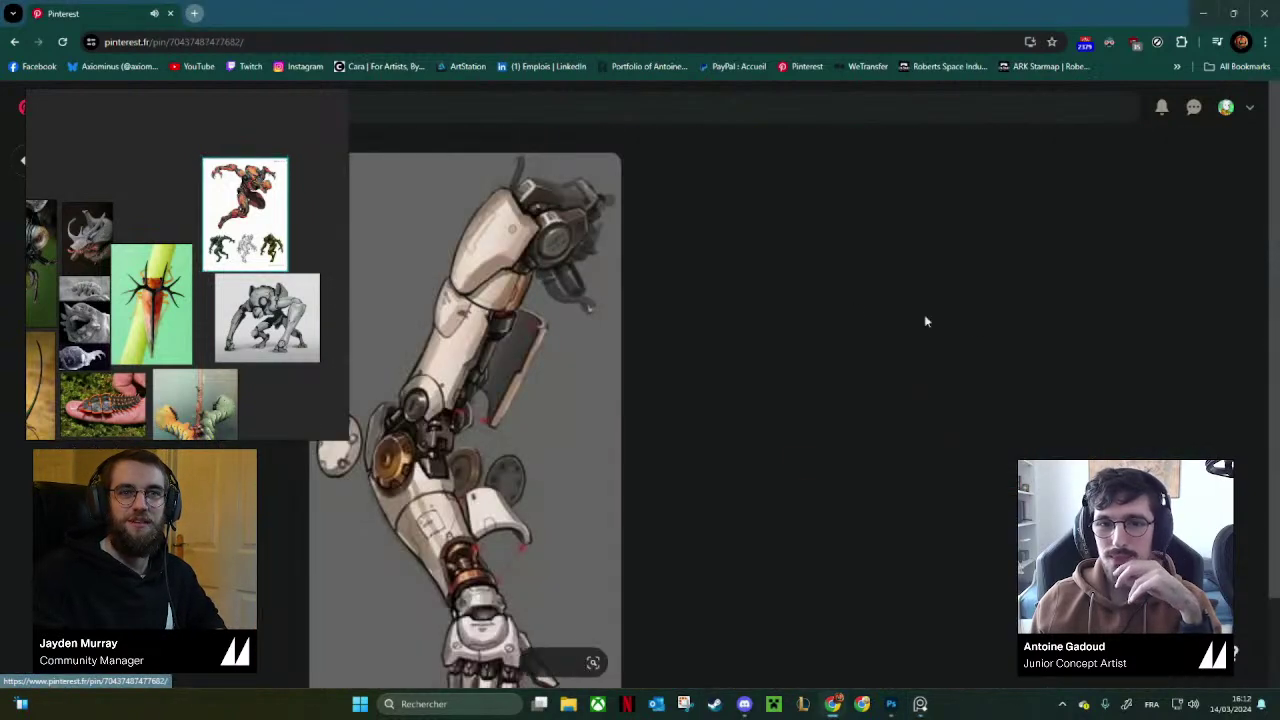
Browse the pins related to the robotic arm and open the photo of the pair of mechanical legs.
{"action": "scroll", "coordinate": [560, 410], "scroll_direction": "down", "scroll_amount": 5}
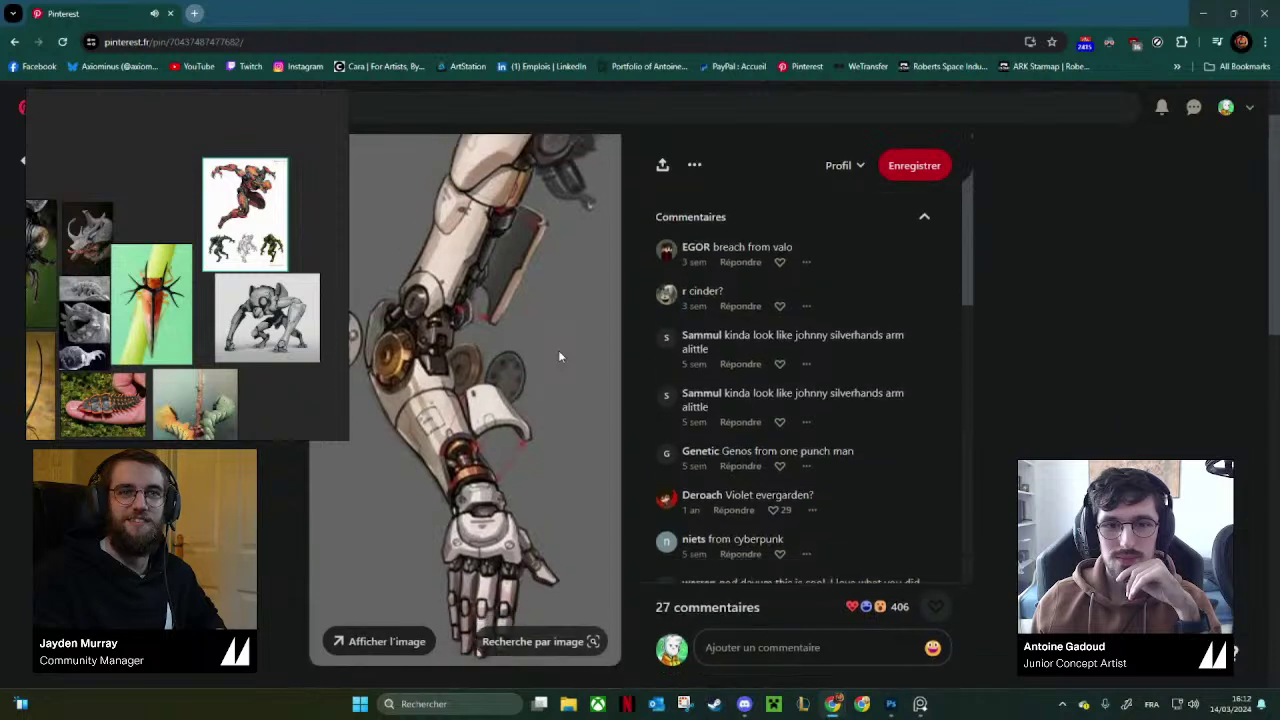
{"action": "scroll", "coordinate": [600, 400], "scroll_direction": "down", "scroll_amount": 3}
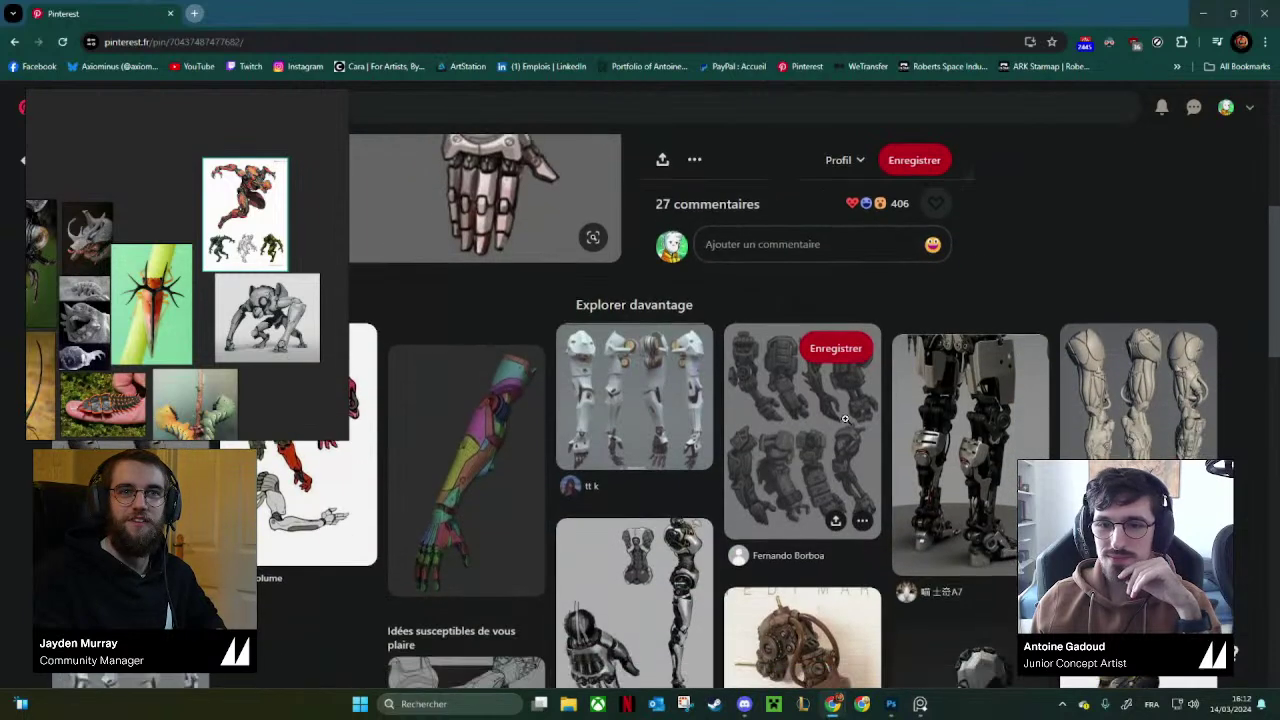
{"action": "scroll", "coordinate": [985, 440], "scroll_direction": "down", "scroll_amount": 2}
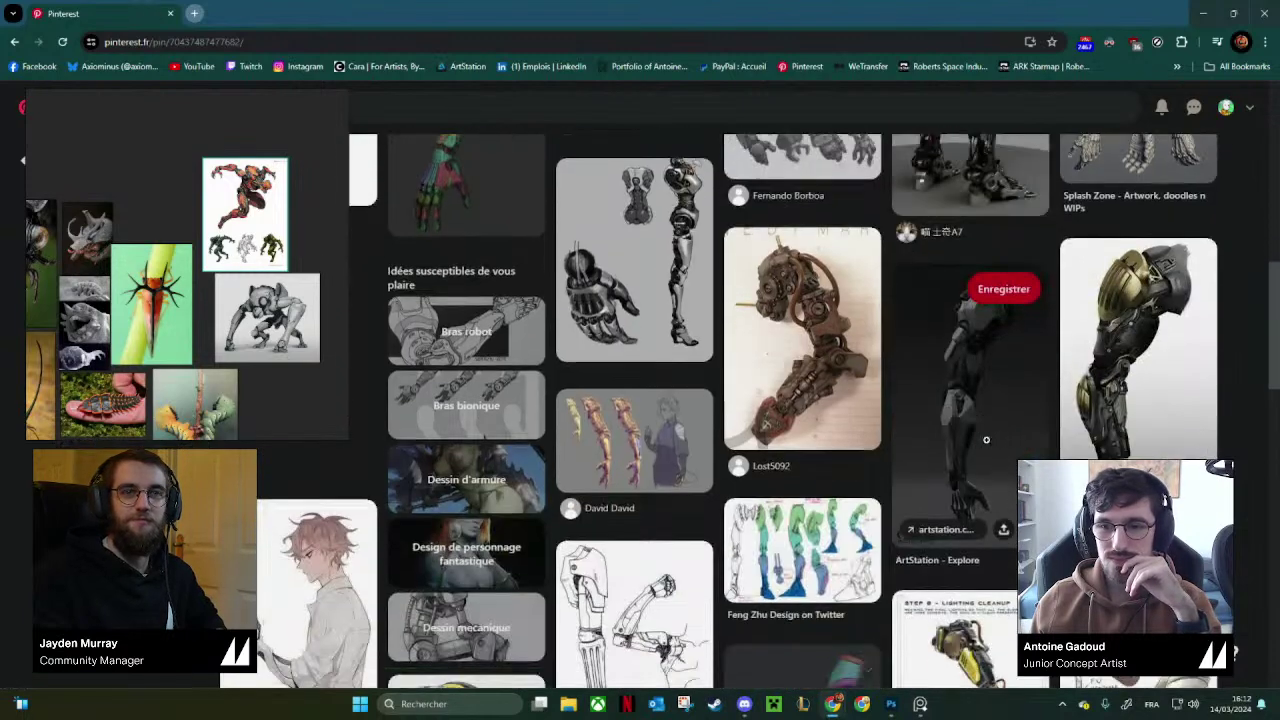
{"action": "scroll", "coordinate": [954, 438], "scroll_direction": "up", "scroll_amount": 2}
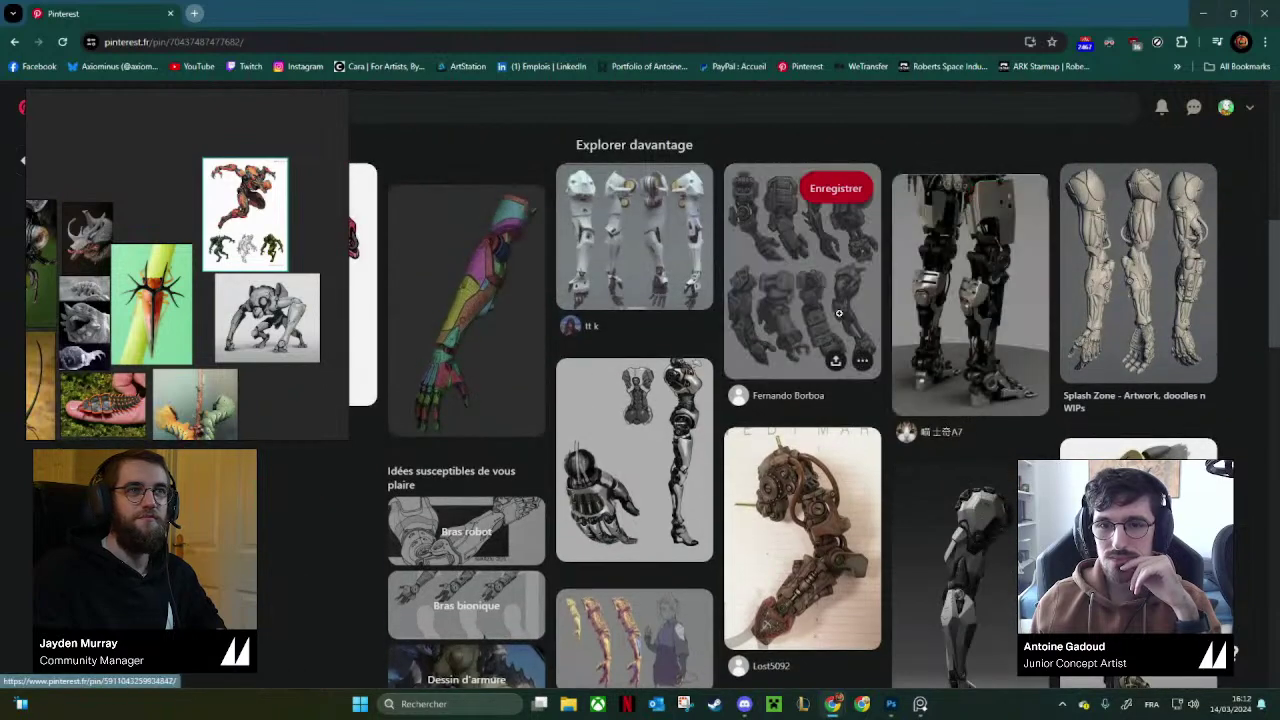
{"action": "scroll", "coordinate": [839, 330], "scroll_direction": "down", "scroll_amount": 3}
{"action": "scroll", "coordinate": [839, 370], "scroll_direction": "up", "scroll_amount": 3}
{"action": "left_click", "coordinate": [790, 345]}
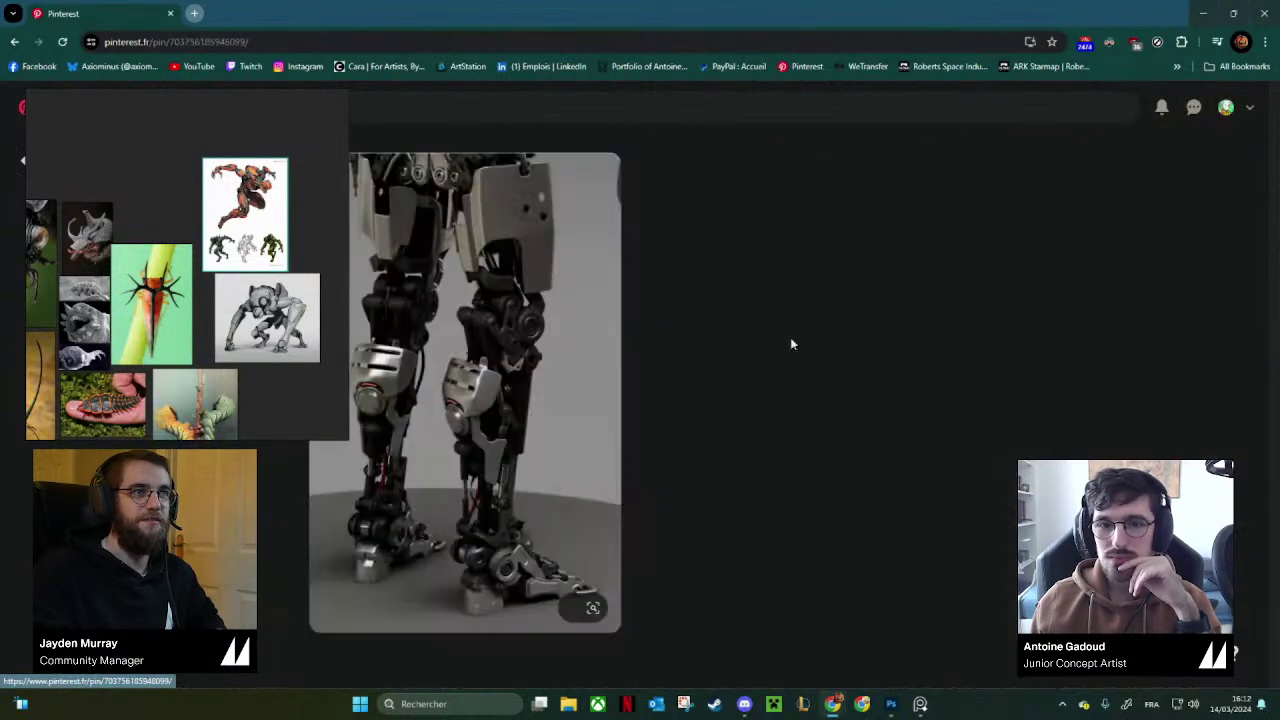
Copy the mechanical legs image and paste it on the reference board beside the DOOM demon artwork.
{"action": "right_click", "coordinate": [513, 395]}
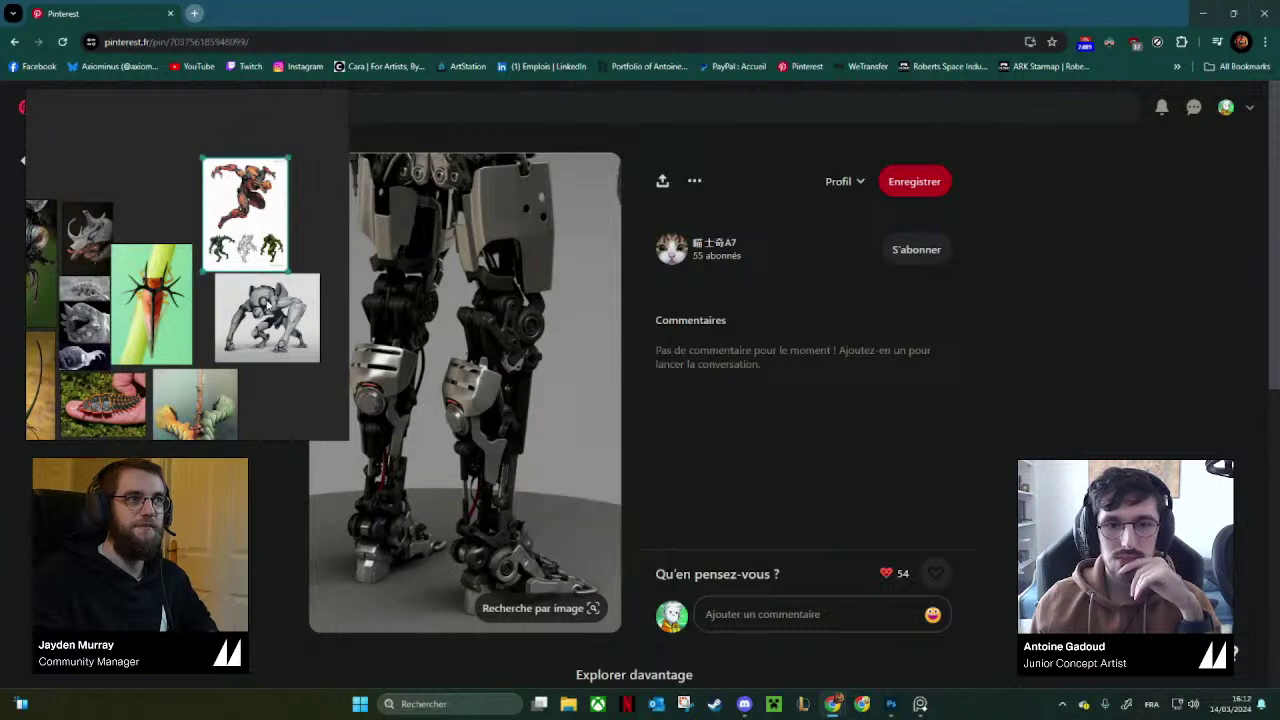
{"action": "scroll", "coordinate": [217, 273], "scroll_direction": "up", "scroll_amount": 5}
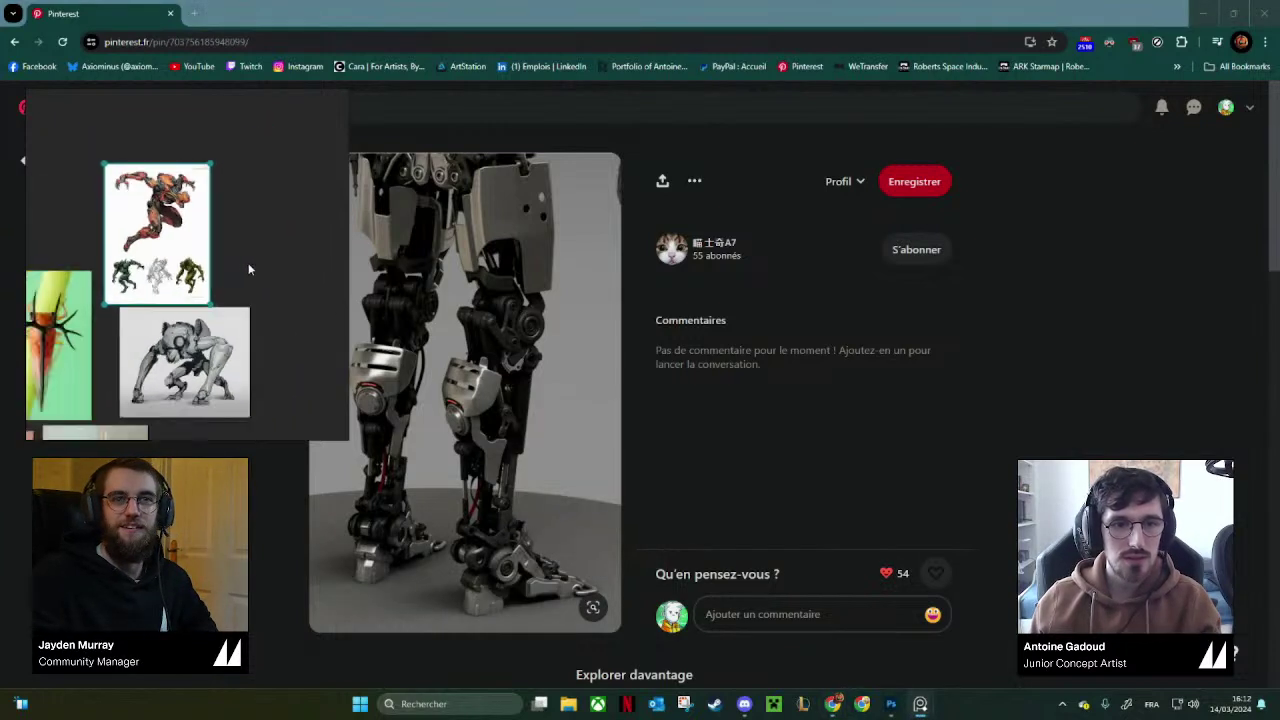
{"action": "mouse_move", "coordinate": [250, 269]}
{"action": "left_mouse_down"}
{"action": "mouse_move", "coordinate": [231, 290]}
{"action": "mouse_move", "coordinate": [276, 272]}
{"action": "mouse_move", "coordinate": [265, 272]}
{"action": "left_mouse_up"}
{"action": "scroll", "coordinate": [440, 325], "scroll_direction": "down", "scroll_amount": 4}
{"action": "left_click_drag", "start_coordinate": [328, 327], "coordinate": [528, 284]}
{"action": "scroll", "coordinate": [468, 500], "scroll_direction": "down", "scroll_amount": 2}
{"action": "left_click_drag", "start_coordinate": [462, 348], "coordinate": [378, 286]}
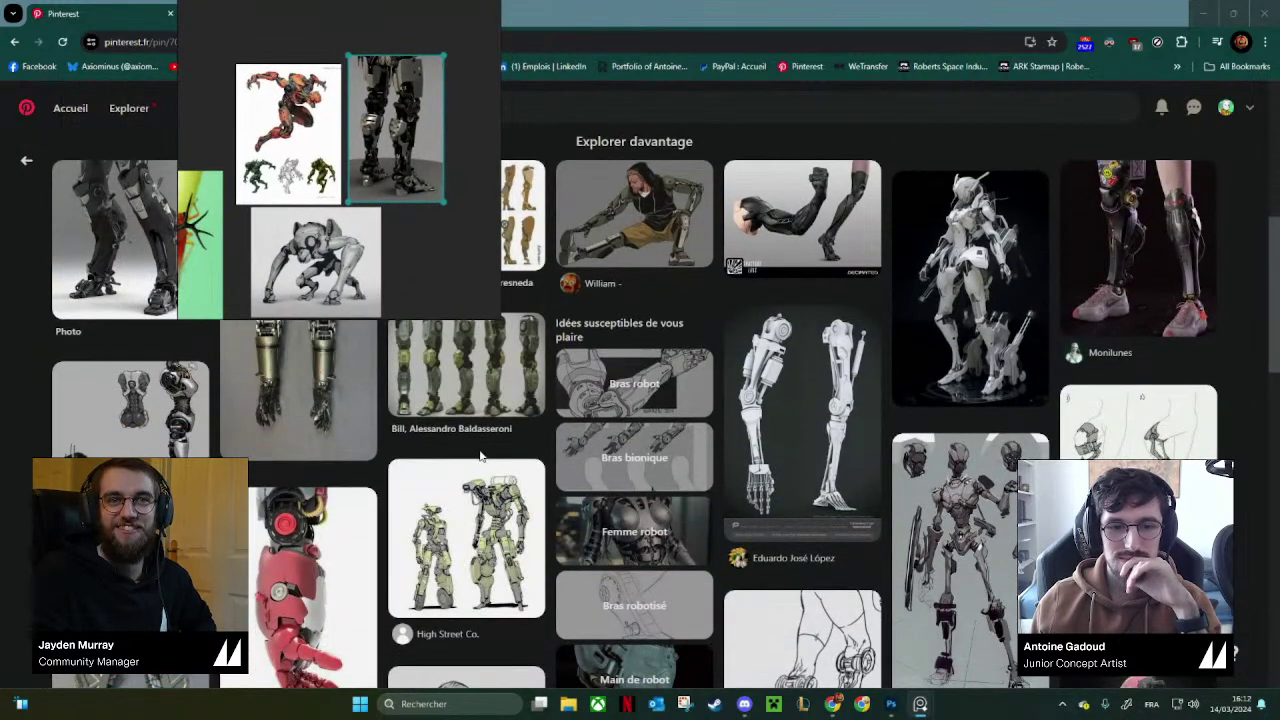
Examine the pins related to the mechanical legs for robot limb and creature designs, moving the reference board out of the way.
{"action": "scroll", "coordinate": [480, 455], "scroll_direction": "down", "scroll_amount": 4}
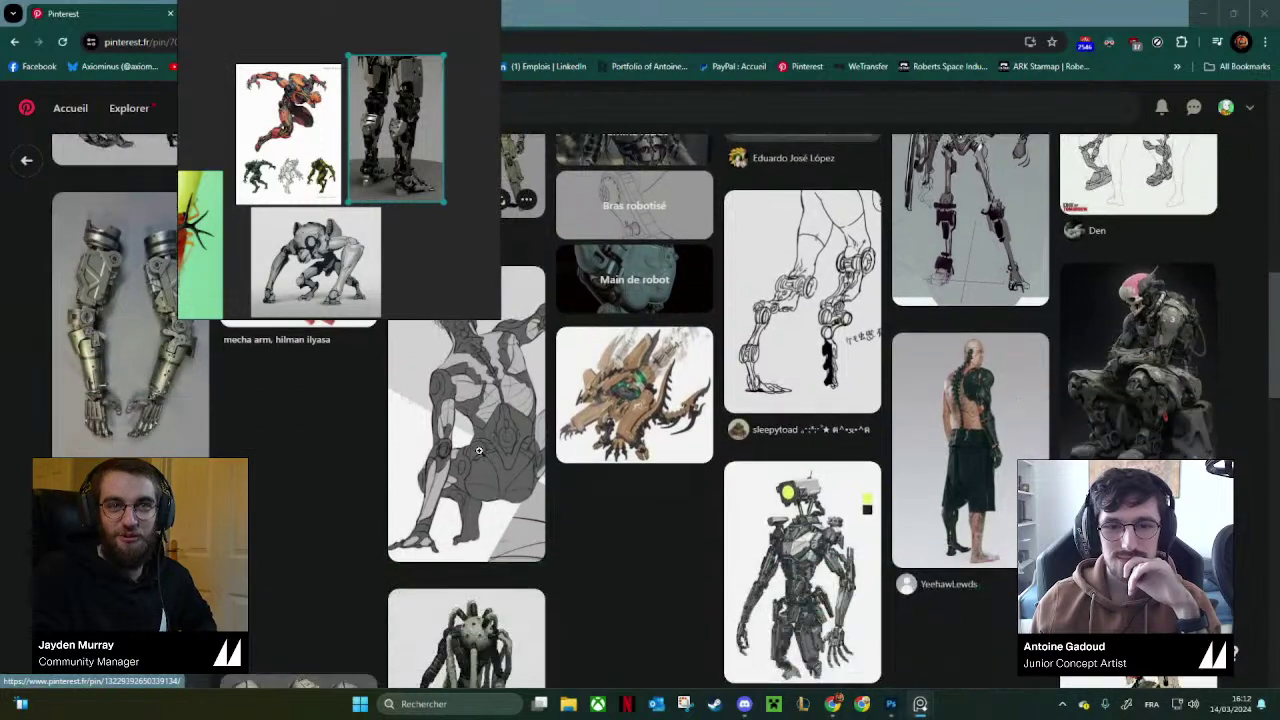
{"action": "scroll", "coordinate": [479, 451], "scroll_direction": "down", "scroll_amount": 5}
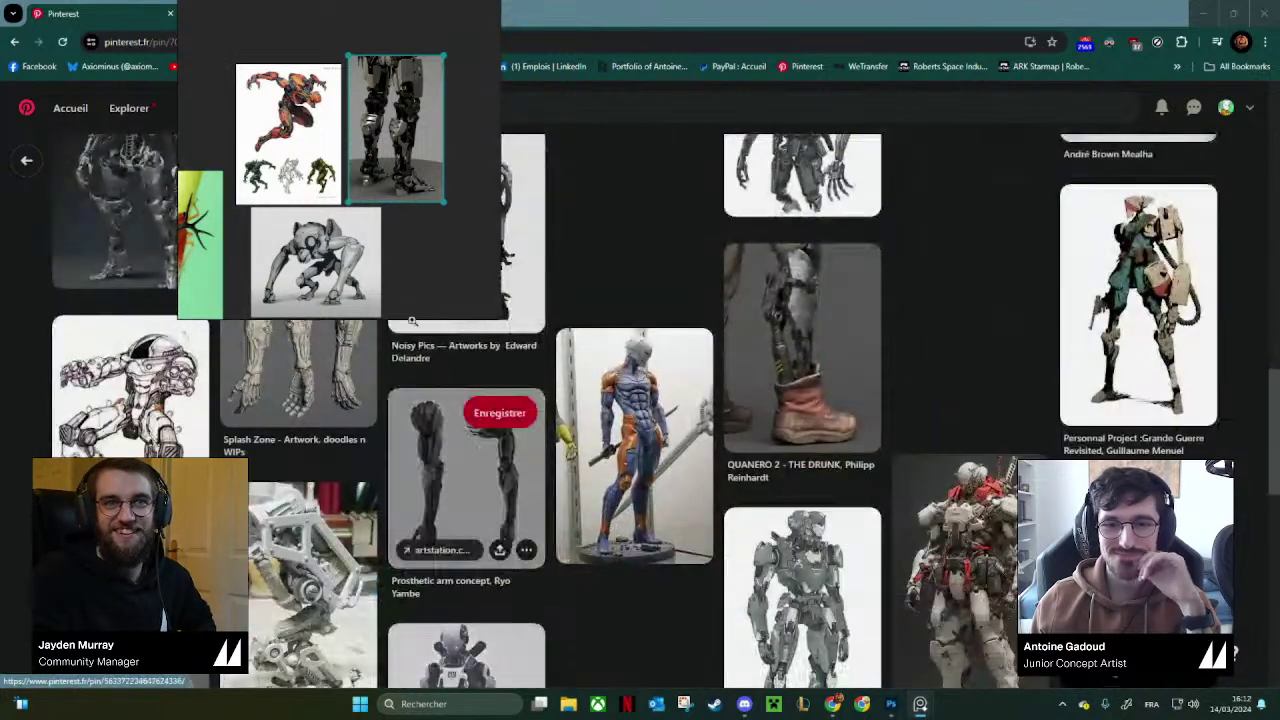
{"action": "left_click_drag", "start_coordinate": [368, 272], "coordinate": [523, 267]}
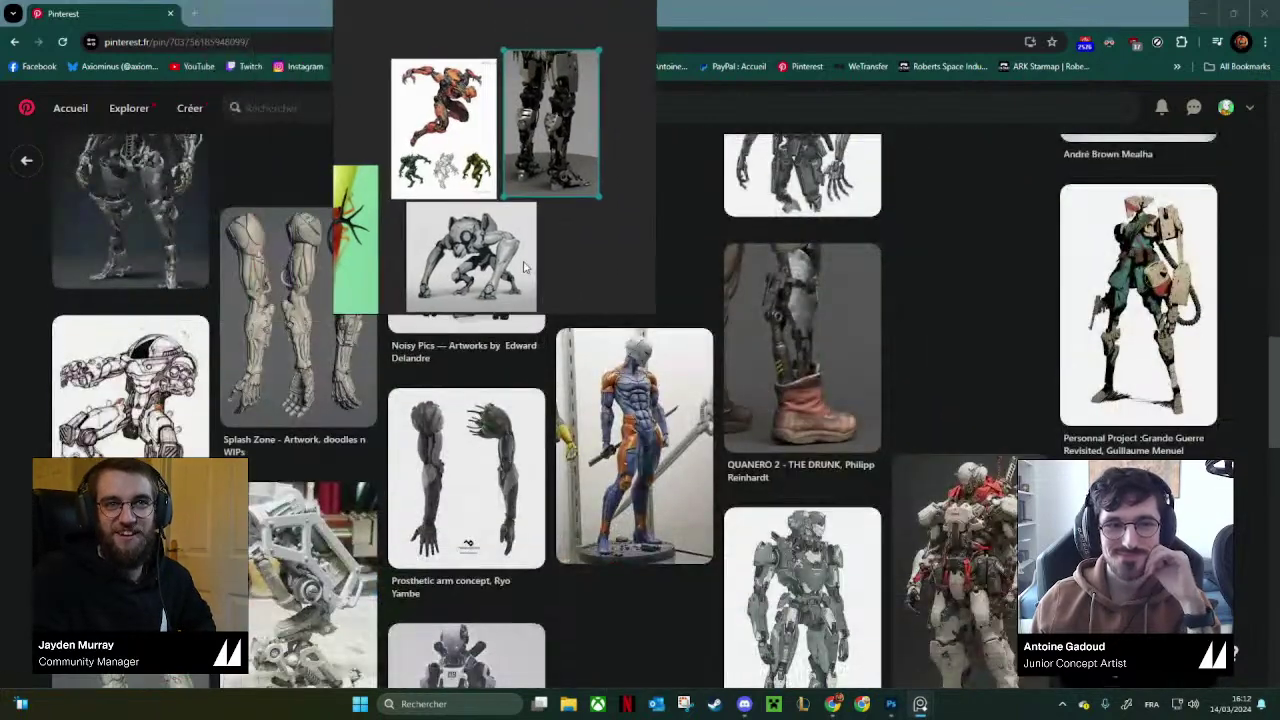
{"action": "scroll", "coordinate": [540, 330], "scroll_direction": "down", "scroll_amount": 3}
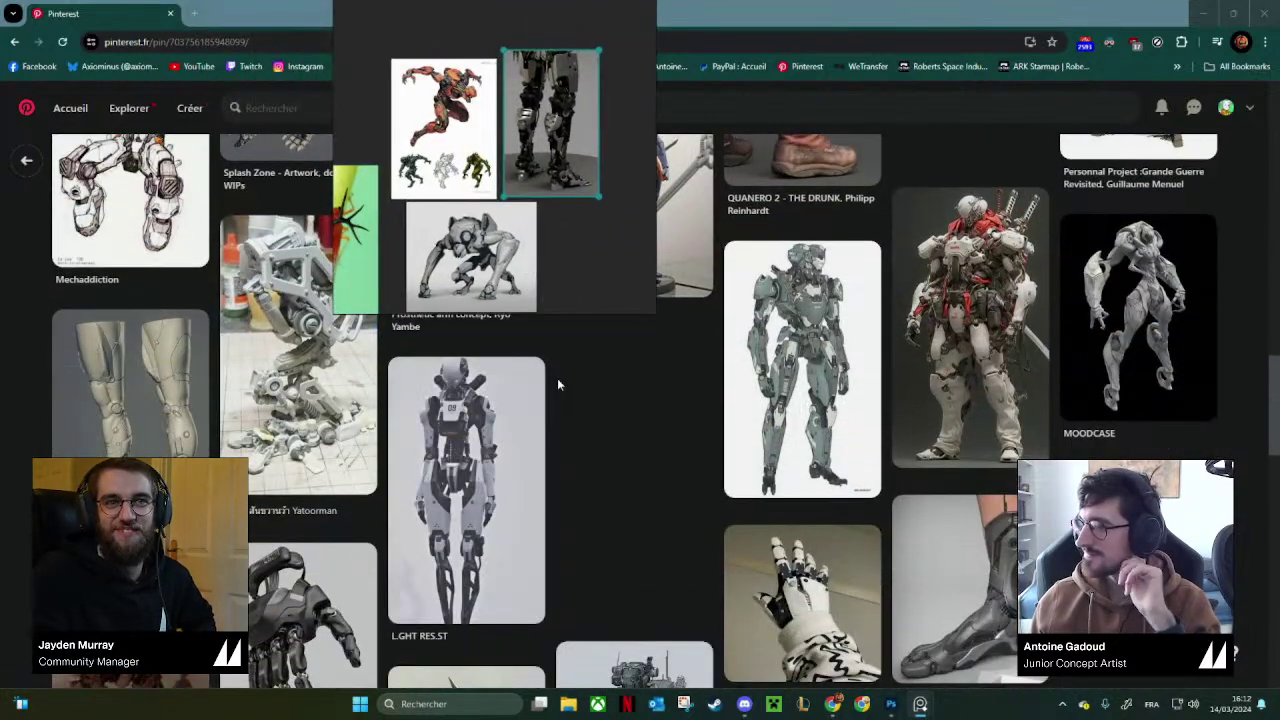
{"action": "left_click_drag", "start_coordinate": [470, 264], "coordinate": [634, 299]}
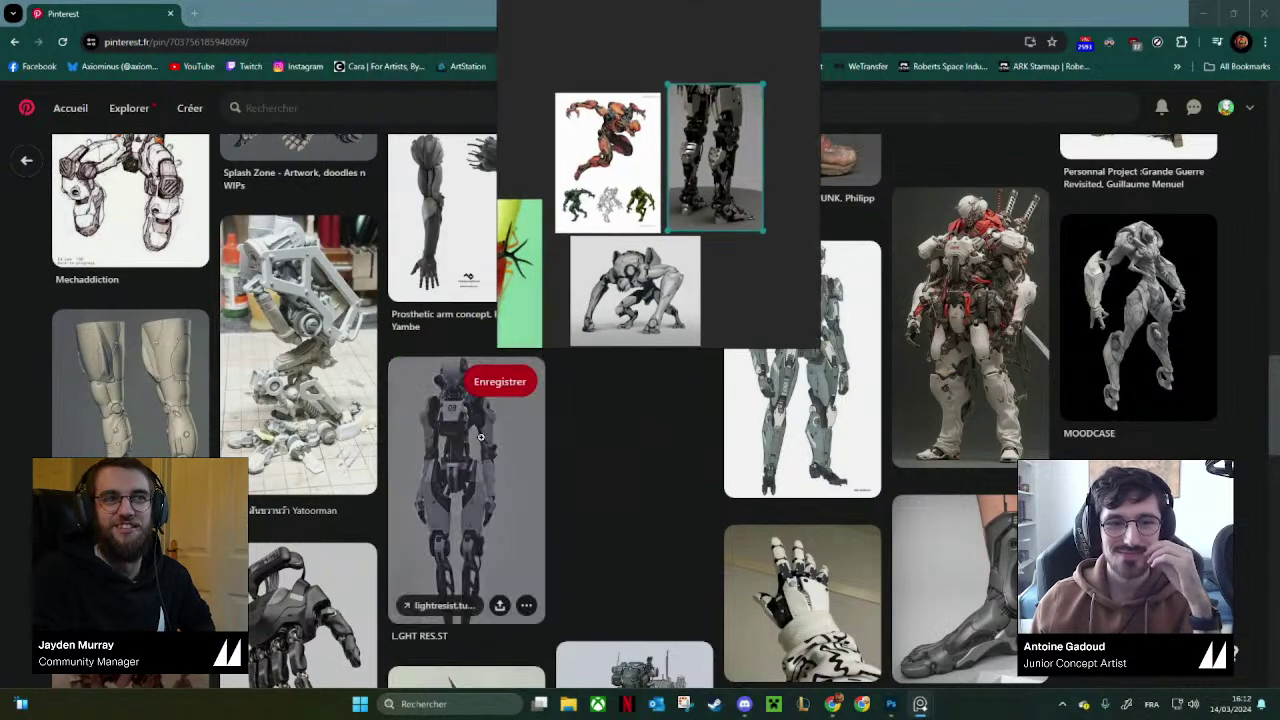
{"action": "scroll", "coordinate": [480, 437], "scroll_direction": "down", "scroll_amount": 5}
{"action": "left_click_drag", "start_coordinate": [605, 340], "coordinate": [310, 310]}
{"action": "scroll", "coordinate": [483, 404], "scroll_direction": "down", "scroll_amount": 2}
{"action": "scroll", "coordinate": [657, 500], "scroll_direction": "down", "scroll_amount": 2}
{"action": "scroll", "coordinate": [657, 500], "scroll_direction": "down", "scroll_amount": 3}
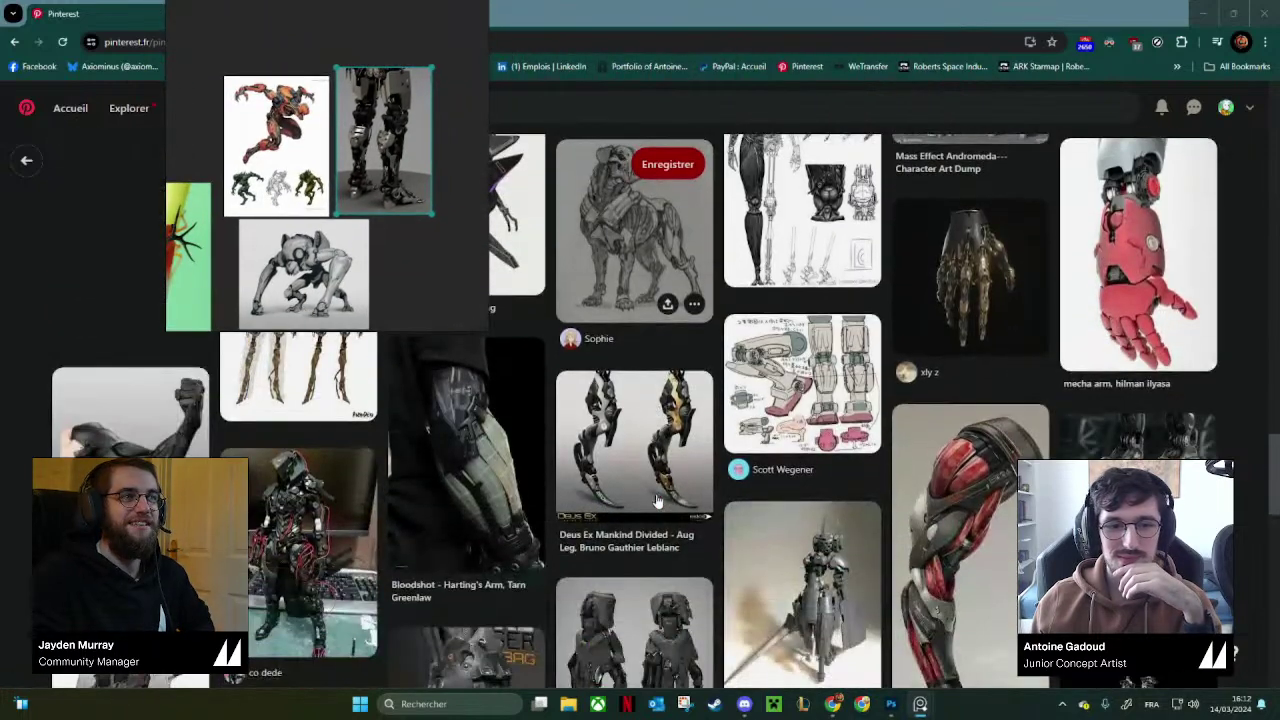
{"action": "scroll", "coordinate": [659, 500], "scroll_direction": "down", "scroll_amount": 3}
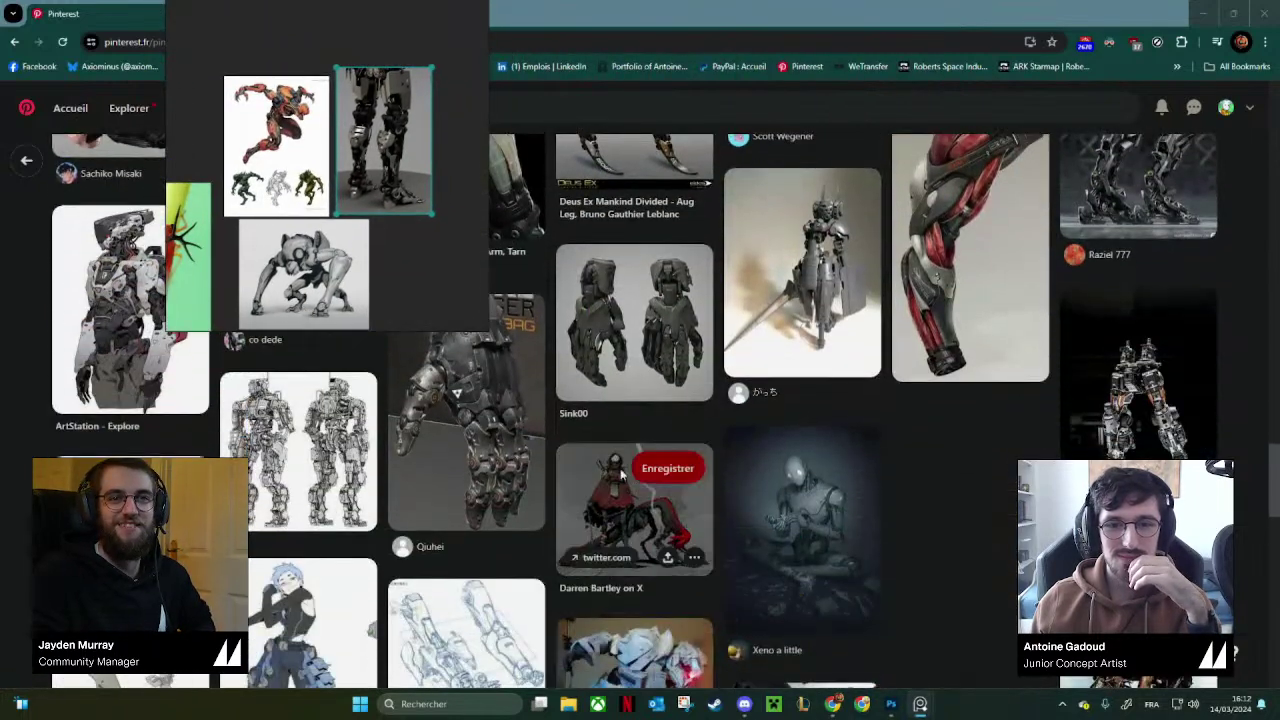
{"action": "scroll", "coordinate": [680, 440], "scroll_direction": "down", "scroll_amount": 2}
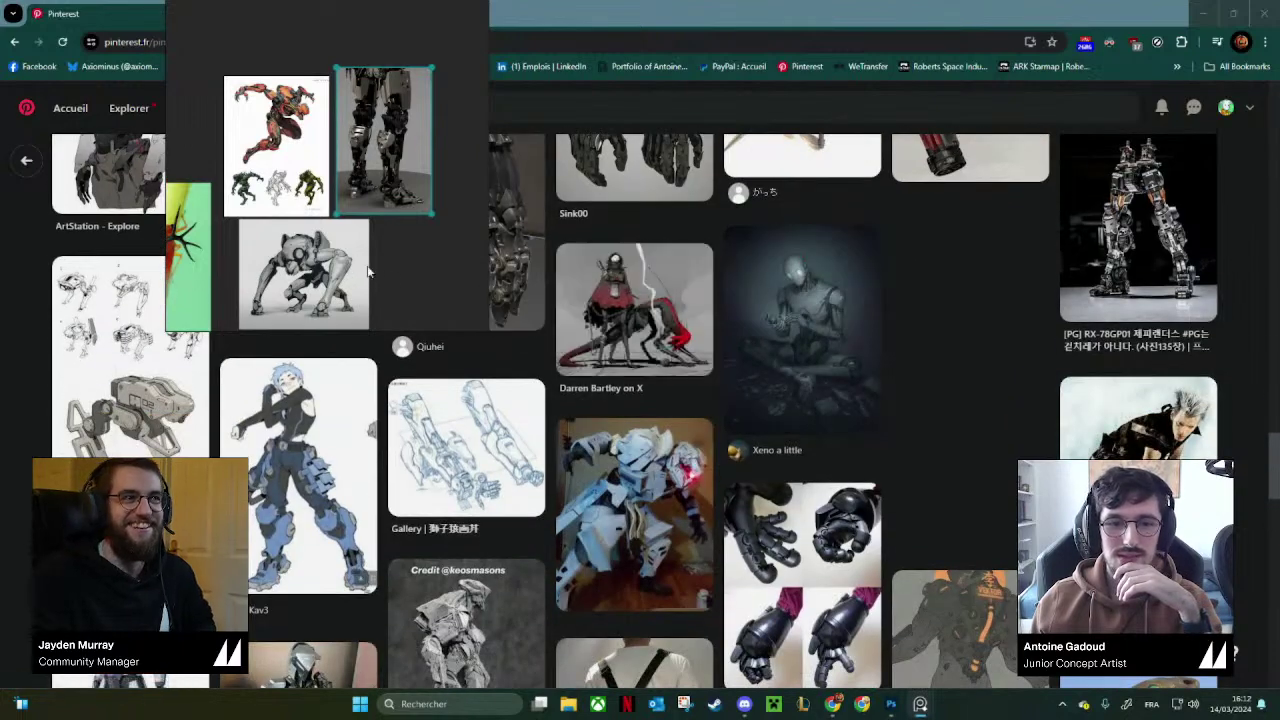
Continue through the related pins and open the "Ball Guy Concept Art - Overwatch Art Gallery" pin.
{"action": "left_click_drag", "start_coordinate": [369, 271], "coordinate": [294, 314]}
{"action": "scroll", "coordinate": [743, 478], "scroll_direction": "down", "scroll_amount": 6}
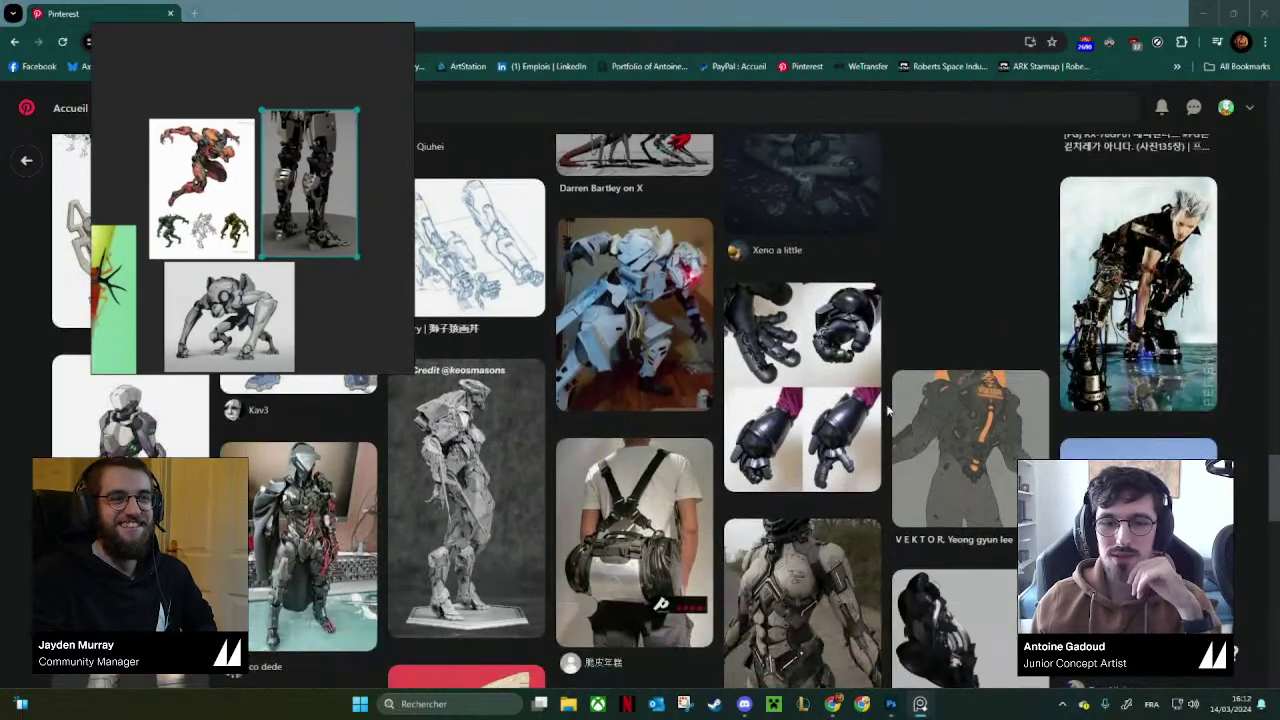
{"action": "scroll", "coordinate": [819, 413], "scroll_direction": "down", "scroll_amount": 1}
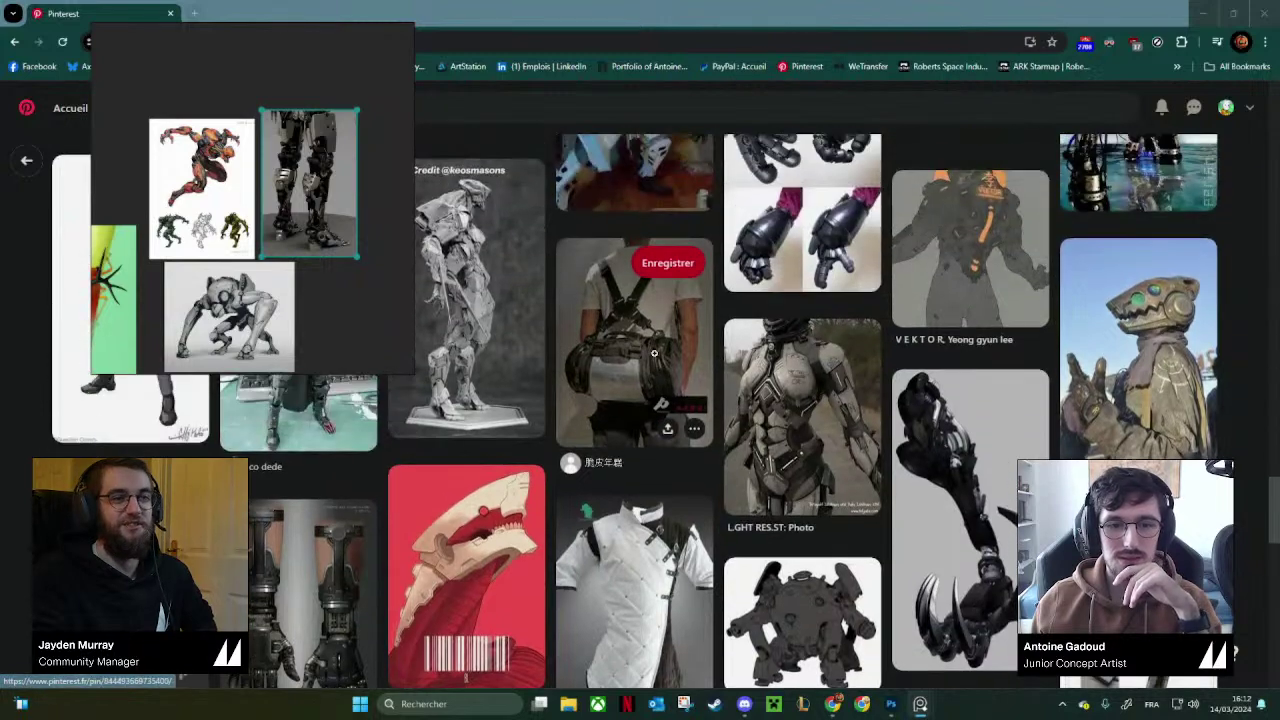
{"action": "scroll", "coordinate": [768, 380], "scroll_direction": "down", "scroll_amount": 1}
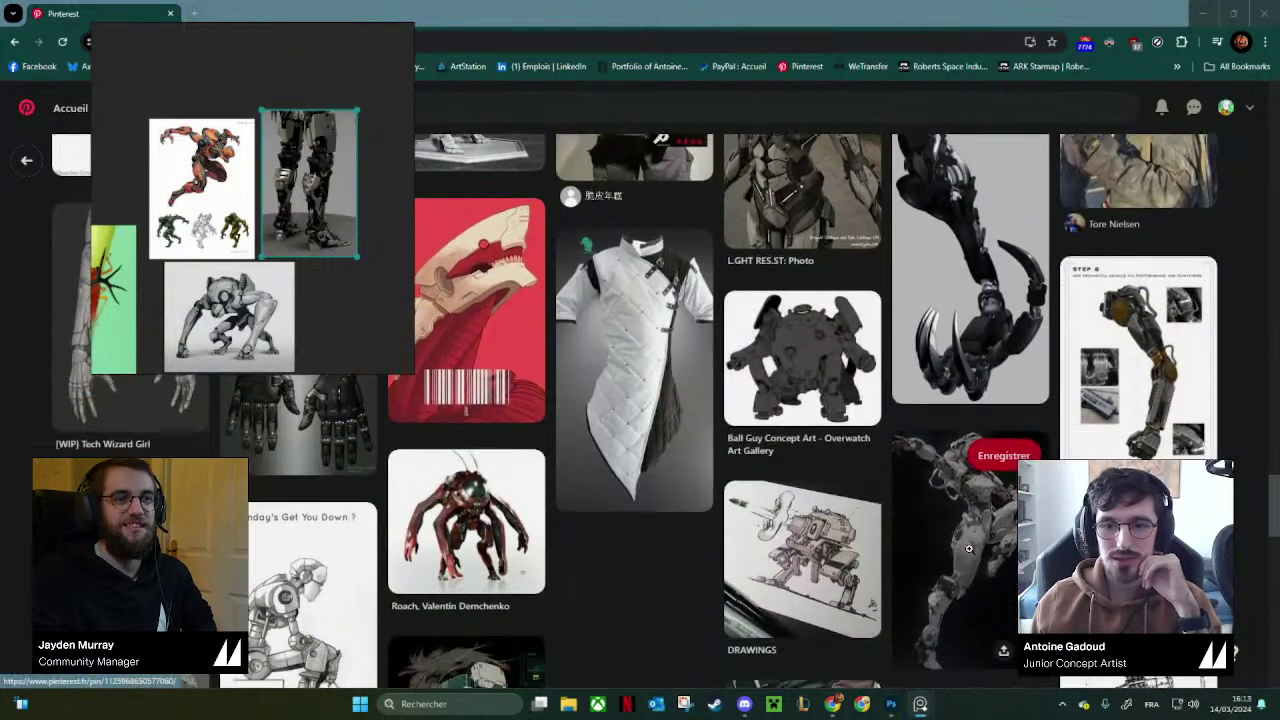
{"action": "left_click", "coordinate": [762, 356]}
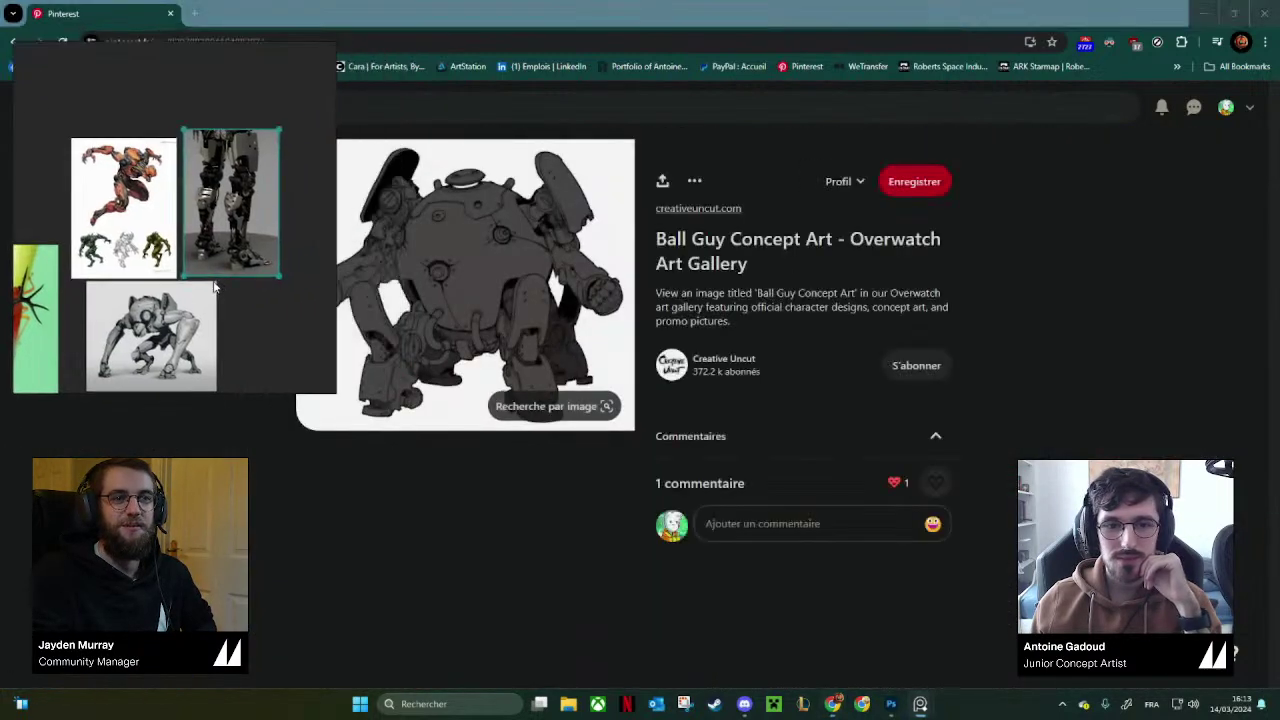
Copy the Ball Guy concept image and paste it on the reference board beside the crouching robot.
{"action": "right_click", "coordinate": [465, 243]}
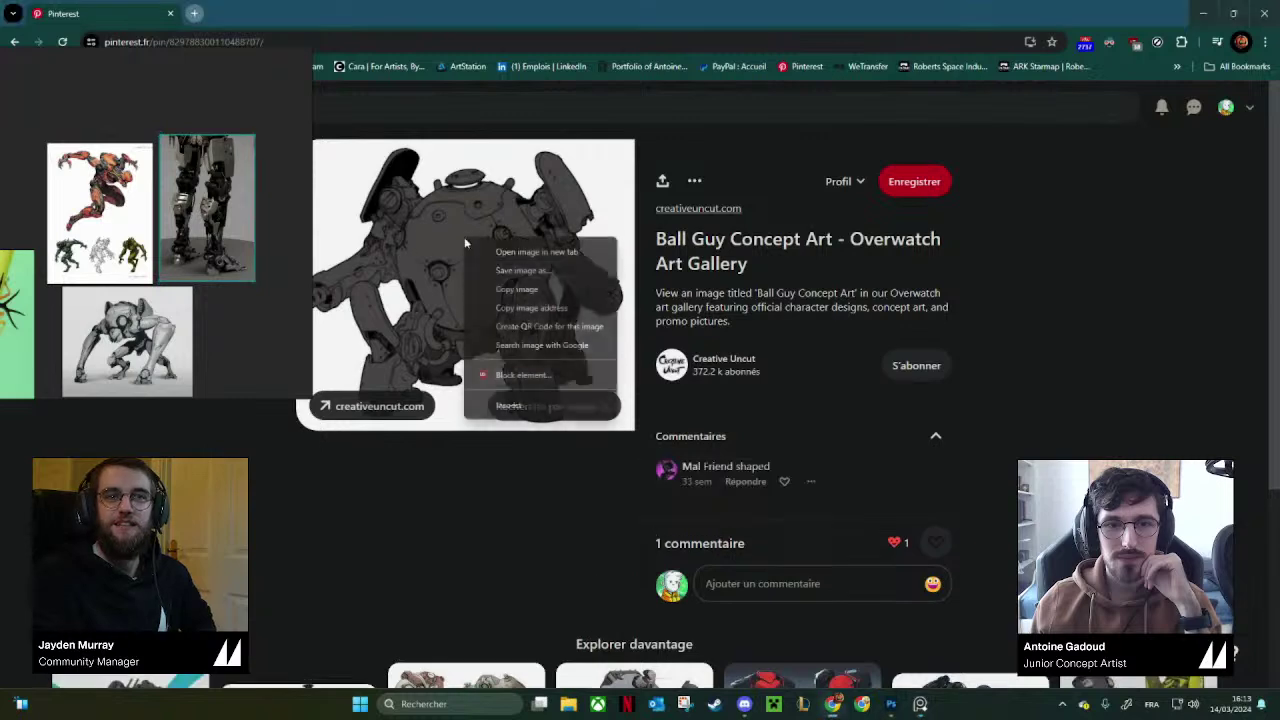
{"action": "left_click", "coordinate": [522, 293]}
{"action": "left_click", "coordinate": [232, 300]}
{"action": "key", "text": "ctrl+v"}
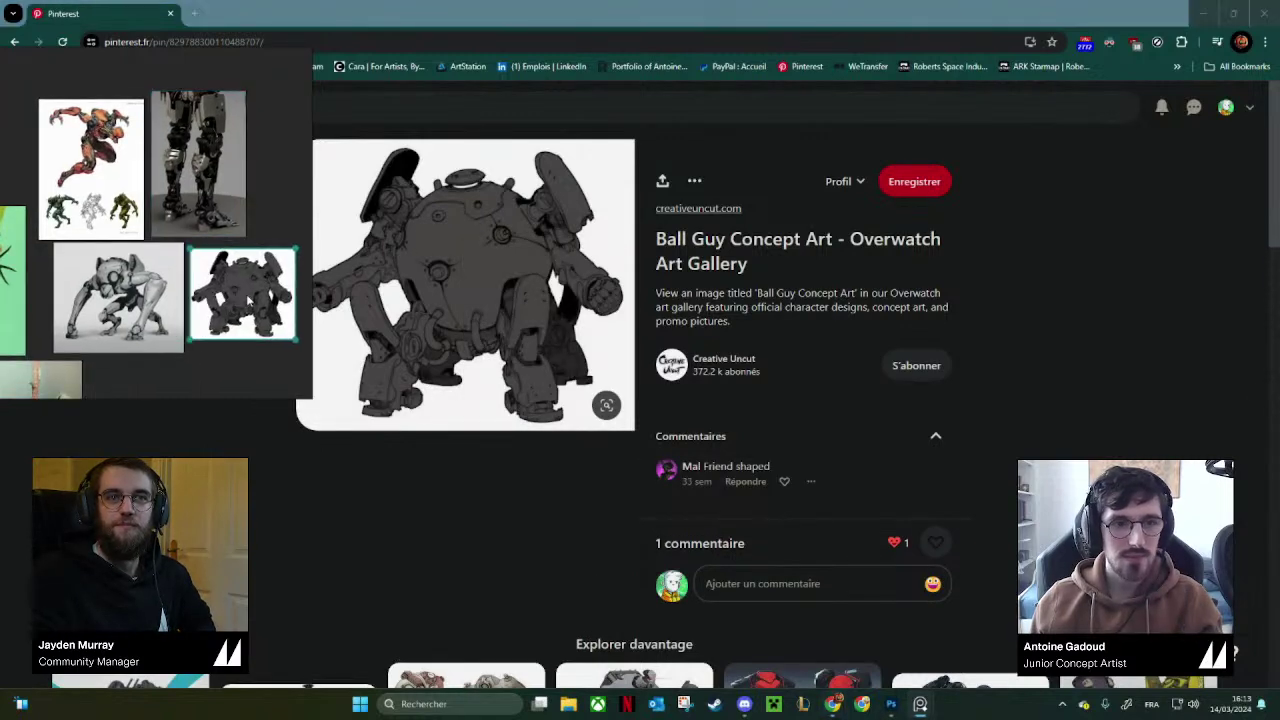
Search Pinterest for "priest clothes".
{"action": "left_click", "coordinate": [335, 109]}
{"action": "type", "text": "p"}
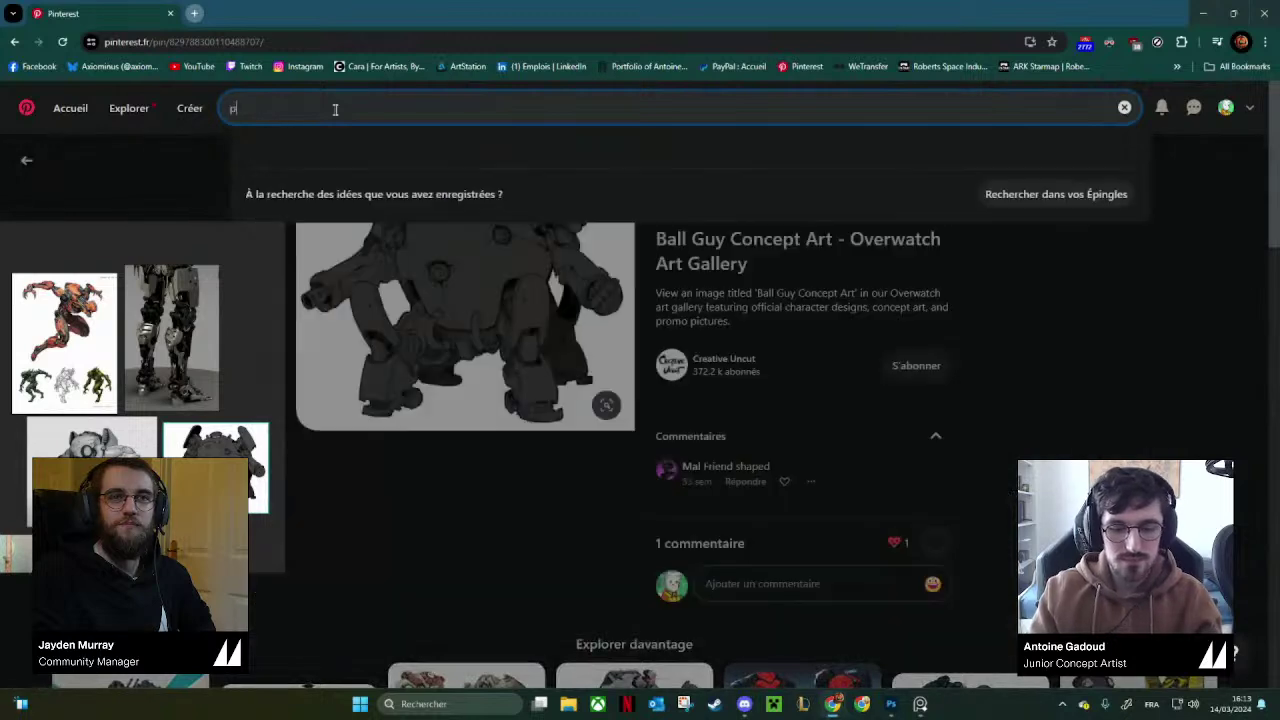
{"action": "type", "text": "riest"}
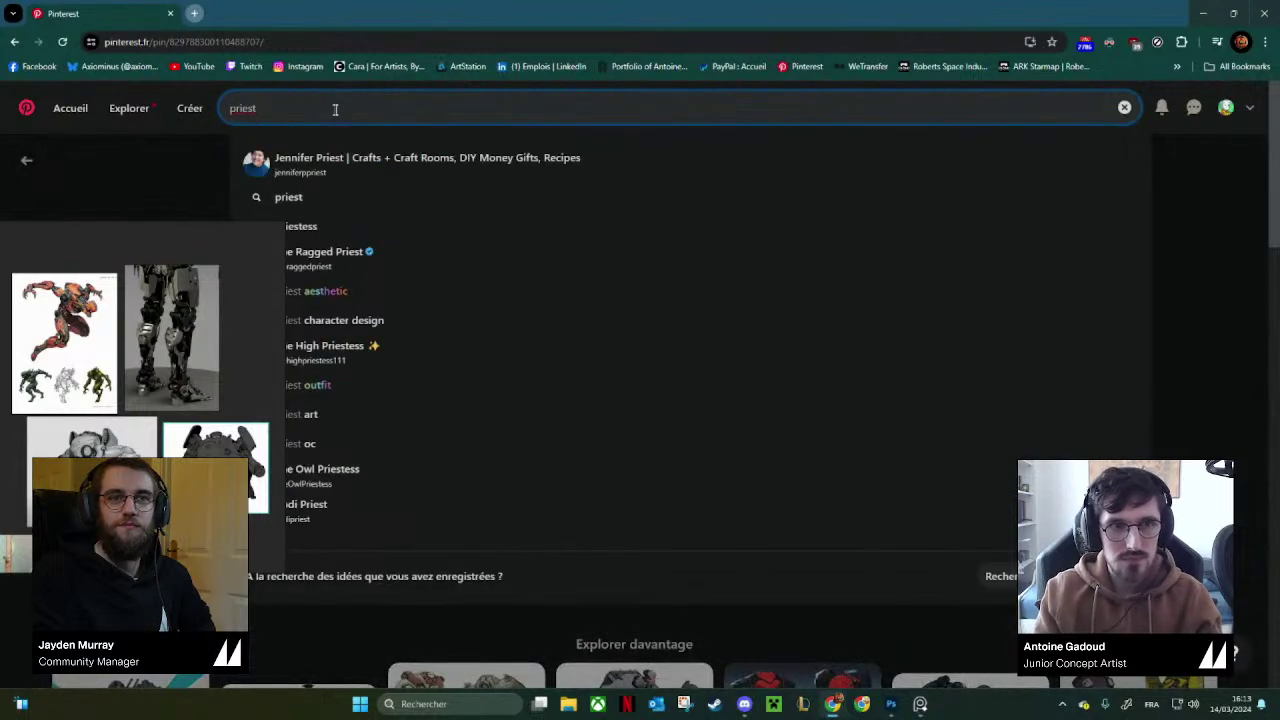
{"action": "type", "text": " clothes"}
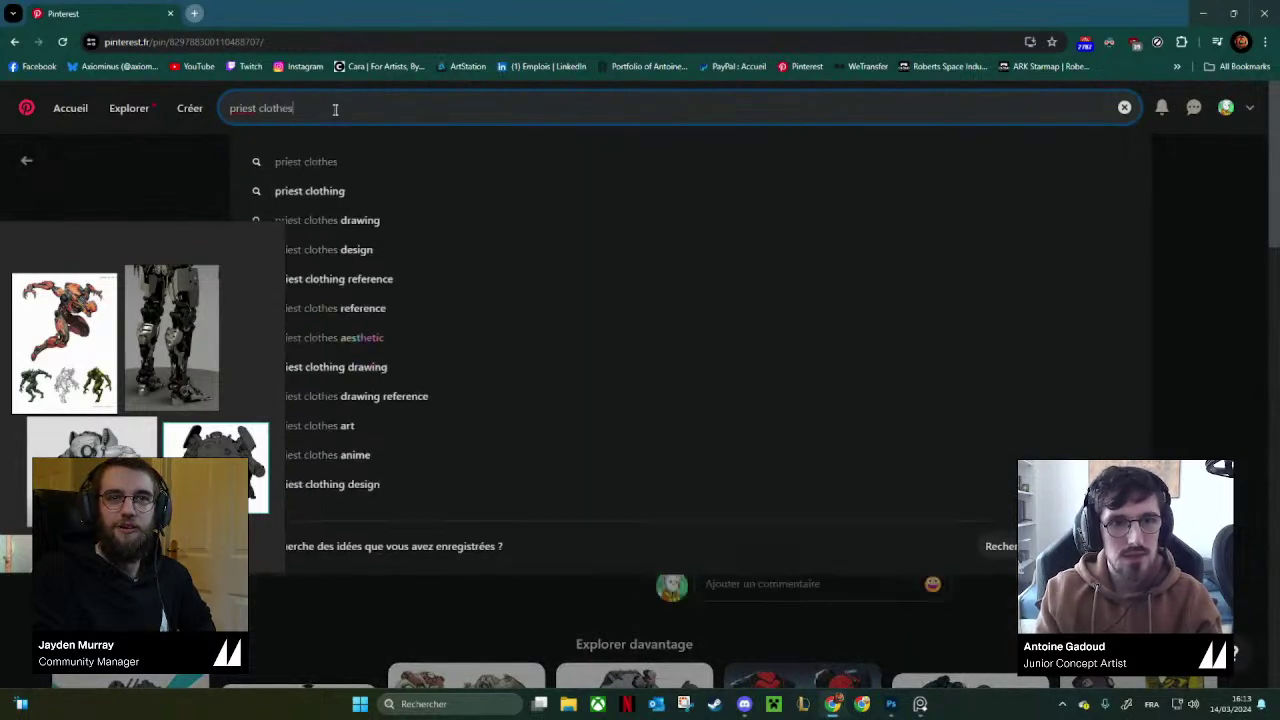
{"action": "key", "text": "Return"}
Open the pin of the white and gold priest vestment on a mannequin, moving the reference board clear of the search field.
{"action": "left_click_drag", "start_coordinate": [195, 314], "coordinate": [264, 246]}
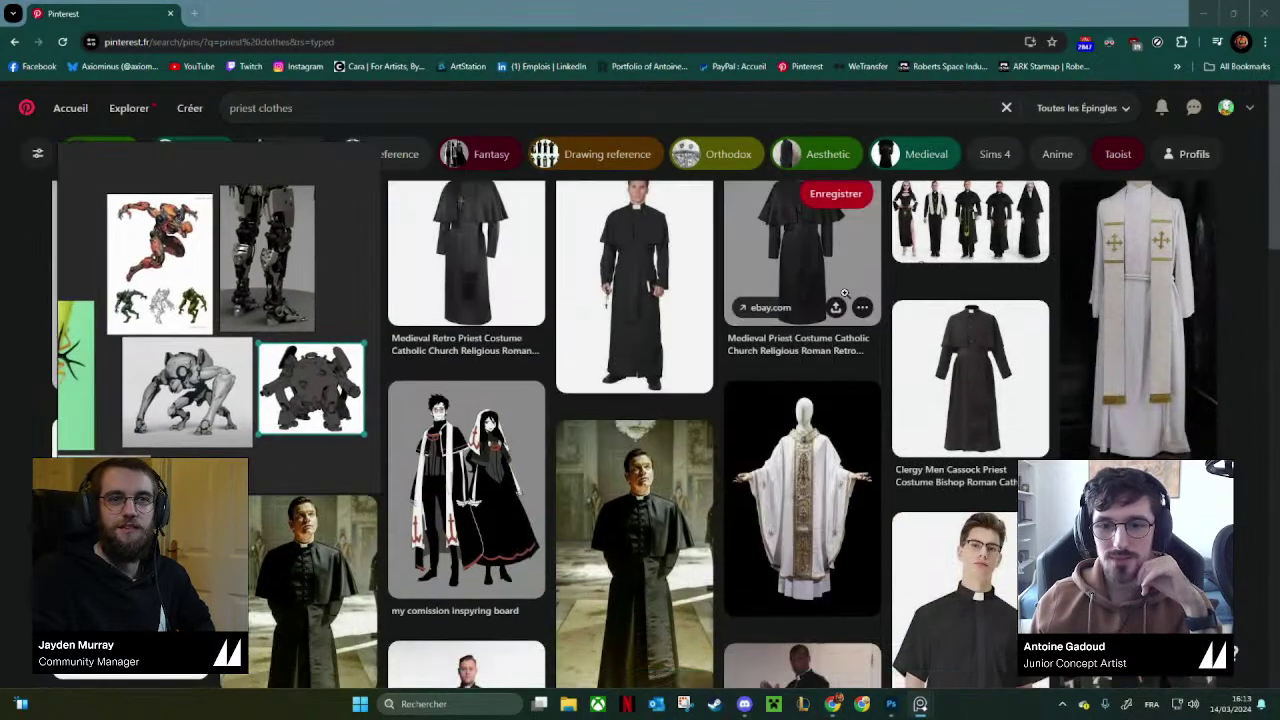
{"action": "scroll", "coordinate": [821, 413], "scroll_direction": "down", "scroll_amount": 2}
{"action": "left_click", "coordinate": [821, 405]}
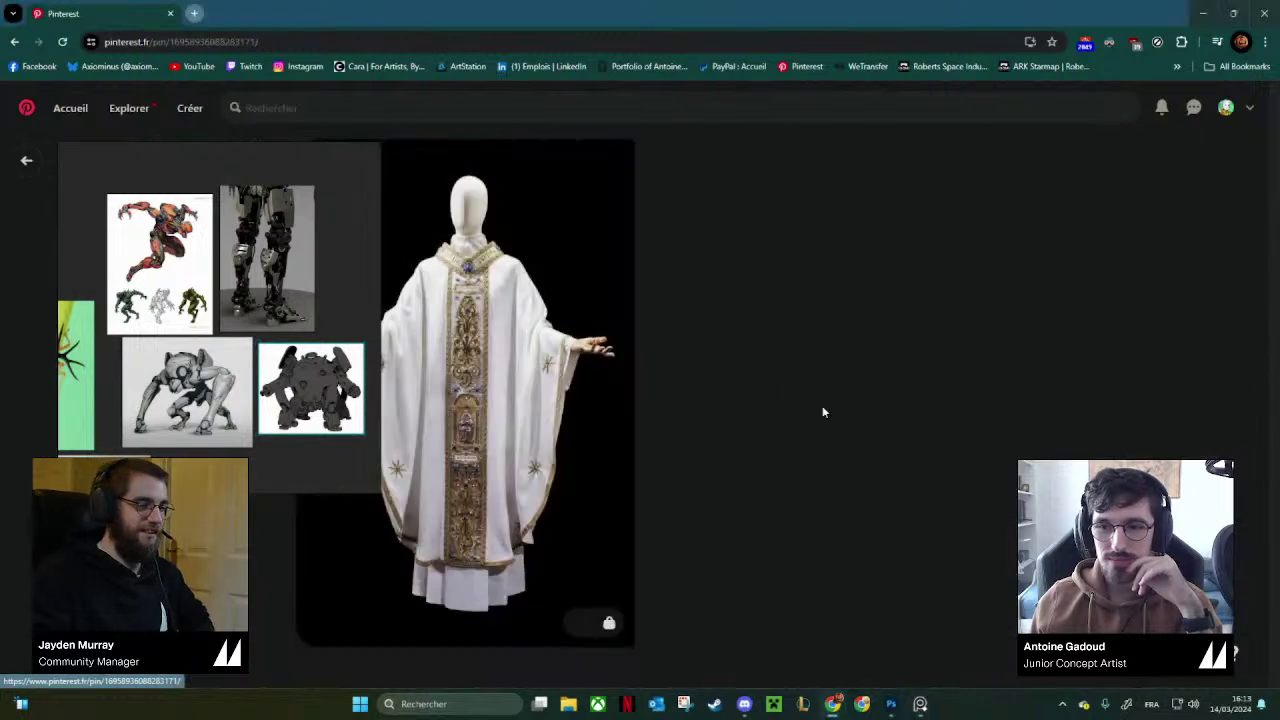
Copy the white and gold vestment image and paste it on the reference board below the crouching robot.
{"action": "left_click_drag", "start_coordinate": [155, 328], "coordinate": [761, 225]}
{"action": "right_click", "coordinate": [475, 357]}
{"action": "left_click", "coordinate": [524, 401]}
{"action": "scroll", "coordinate": [761, 225], "scroll_direction": "down", "scroll_amount": 2}
{"action": "left_click_drag", "start_coordinate": [806, 285], "coordinate": [807, 216]}
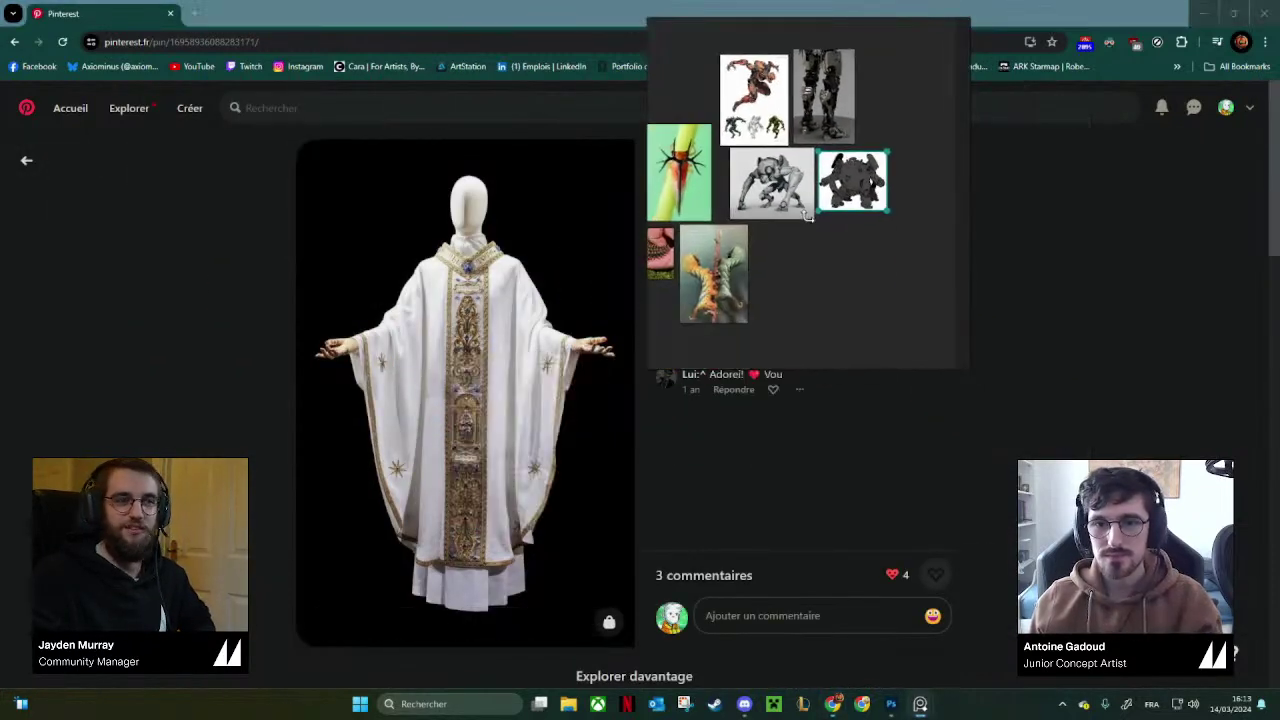
{"action": "key", "text": "ctrl+v"}
{"action": "left_click_drag", "start_coordinate": [809, 272], "coordinate": [793, 273]}
Examine the pins related to the priest vestment for robe and costume references, keeping the reference board clear of them.
{"action": "left_click_drag", "start_coordinate": [815, 230], "coordinate": [212, 270]}
{"action": "scroll", "coordinate": [422, 291], "scroll_direction": "down", "scroll_amount": 3}
{"action": "left_click_drag", "start_coordinate": [288, 306], "coordinate": [363, 206]}
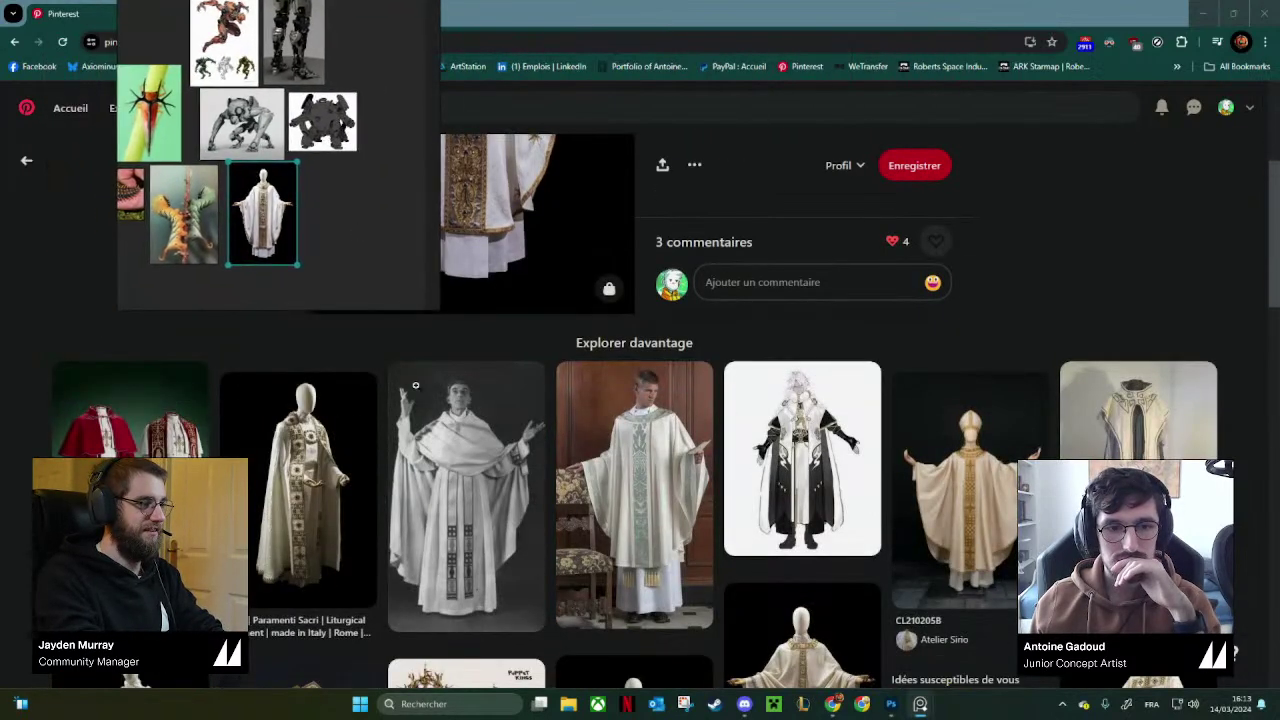
{"action": "scroll", "coordinate": [531, 463], "scroll_direction": "down", "scroll_amount": 1}
{"action": "scroll", "coordinate": [606, 458], "scroll_direction": "down", "scroll_amount": 2}
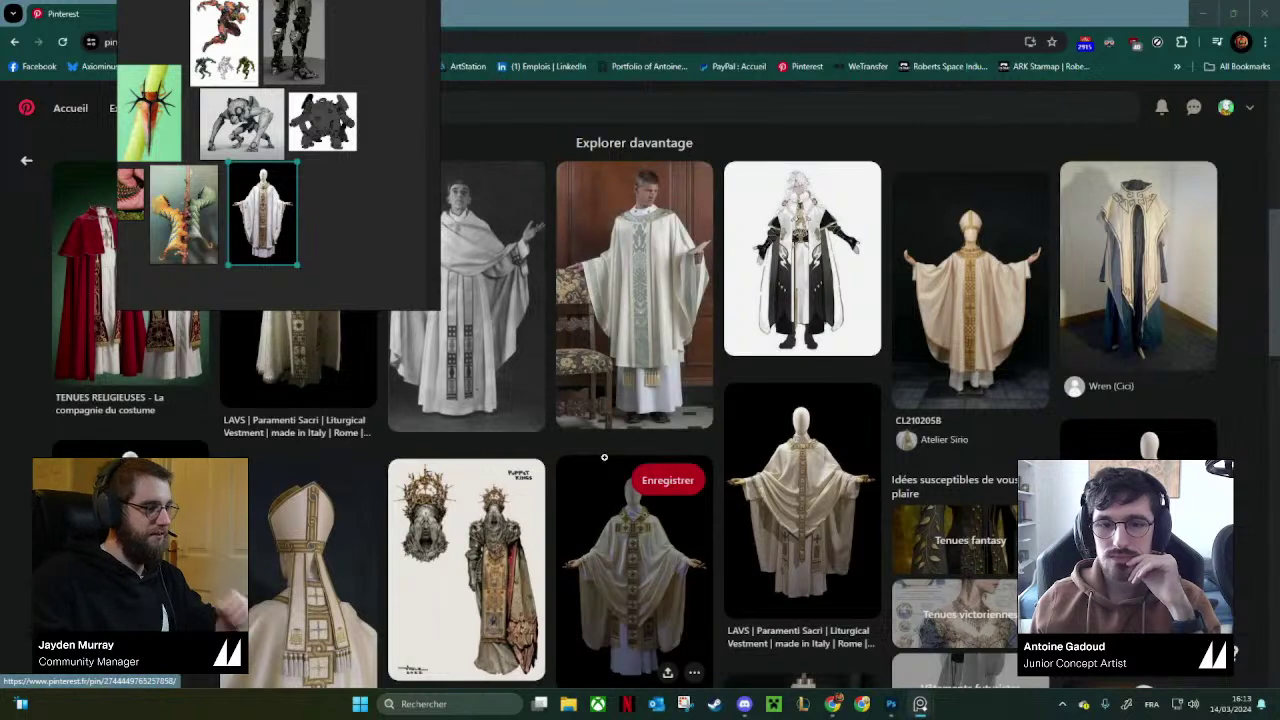
{"action": "scroll", "coordinate": [606, 458], "scroll_direction": "down", "scroll_amount": 1}
{"action": "scroll", "coordinate": [672, 499], "scroll_direction": "down", "scroll_amount": 2}
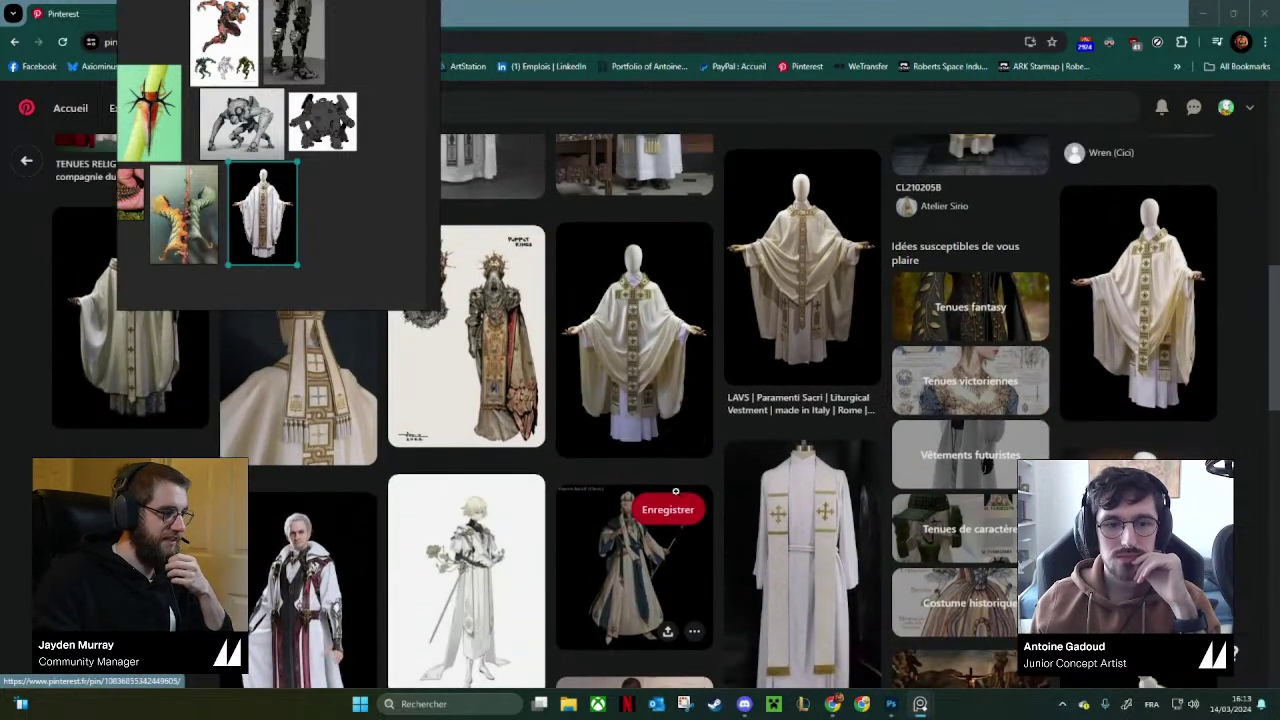
{"action": "scroll", "coordinate": [675, 491], "scroll_direction": "up", "scroll_amount": 4}
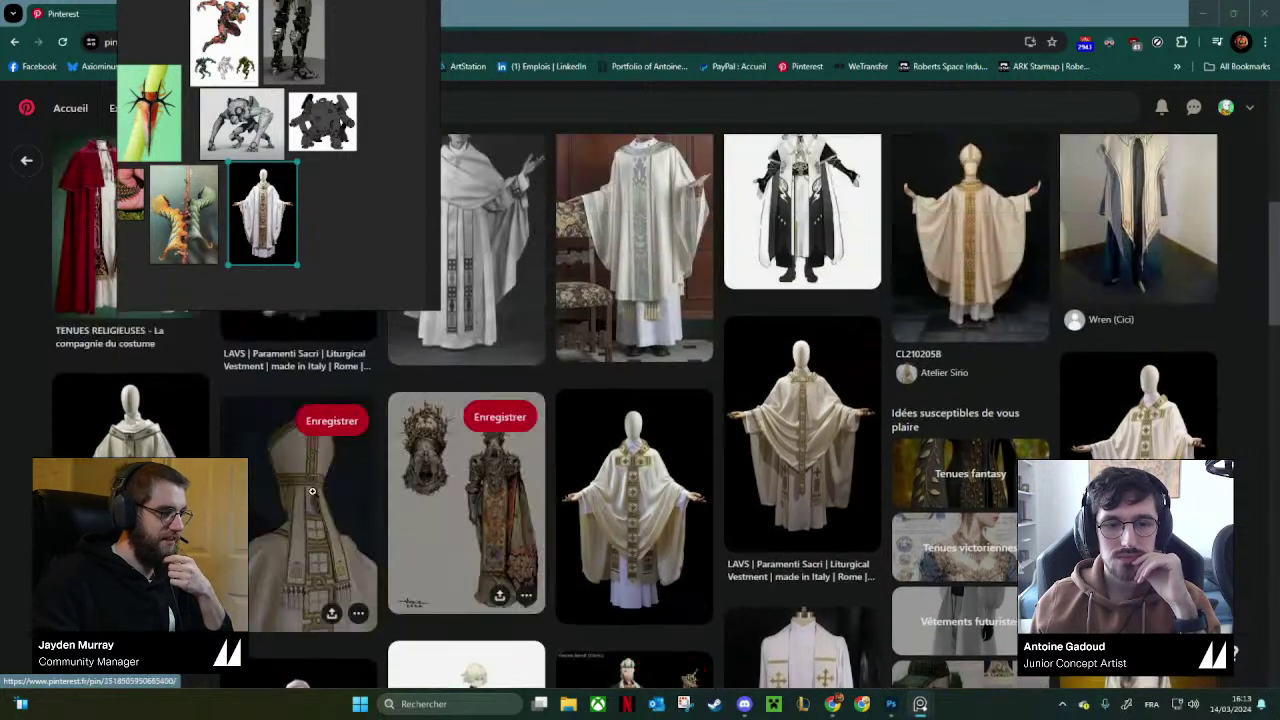
Copy the back-view image of the white and gold mitre and paste it beside the vestment on the reference board.
{"action": "left_click", "coordinate": [530, 440]}
{"action": "right_click", "coordinate": [537, 421]}
{"action": "left_click", "coordinate": [587, 471]}
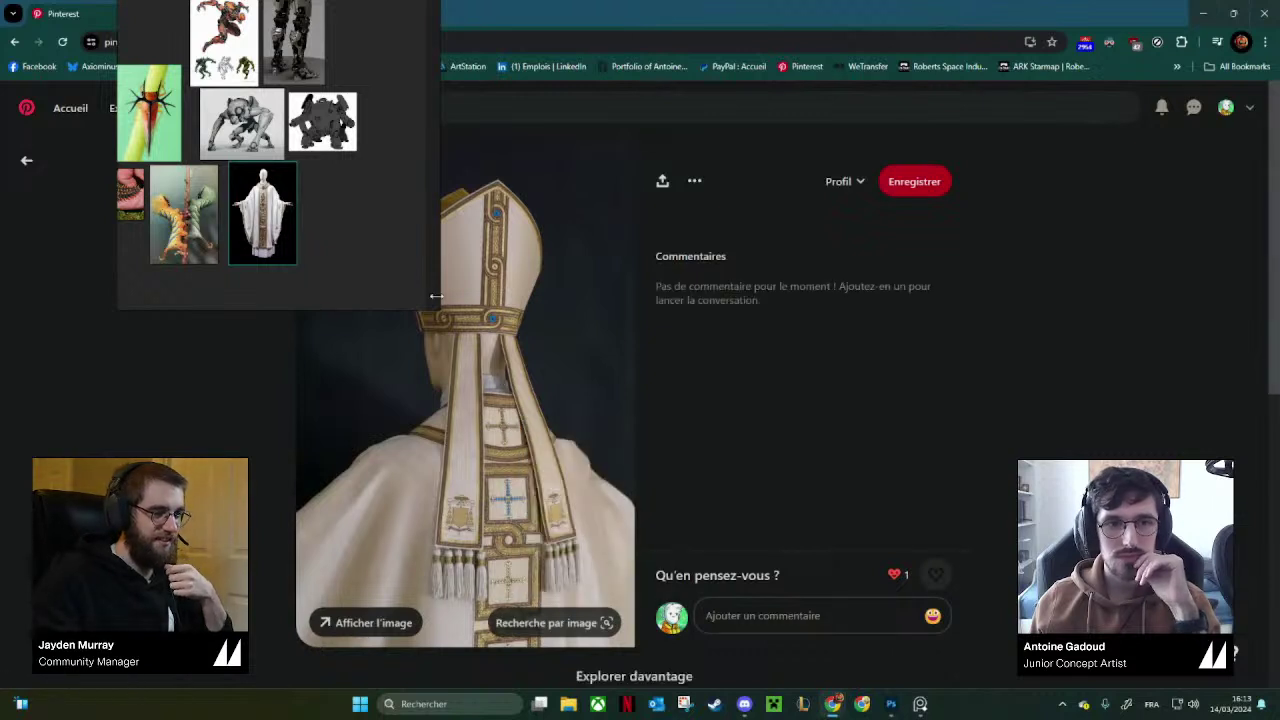
{"action": "scroll", "coordinate": [346, 192], "scroll_direction": "up", "scroll_amount": 2}
{"action": "left_click_drag", "start_coordinate": [340, 184], "coordinate": [346, 204]}
{"action": "key", "text": "ctrl+v"}
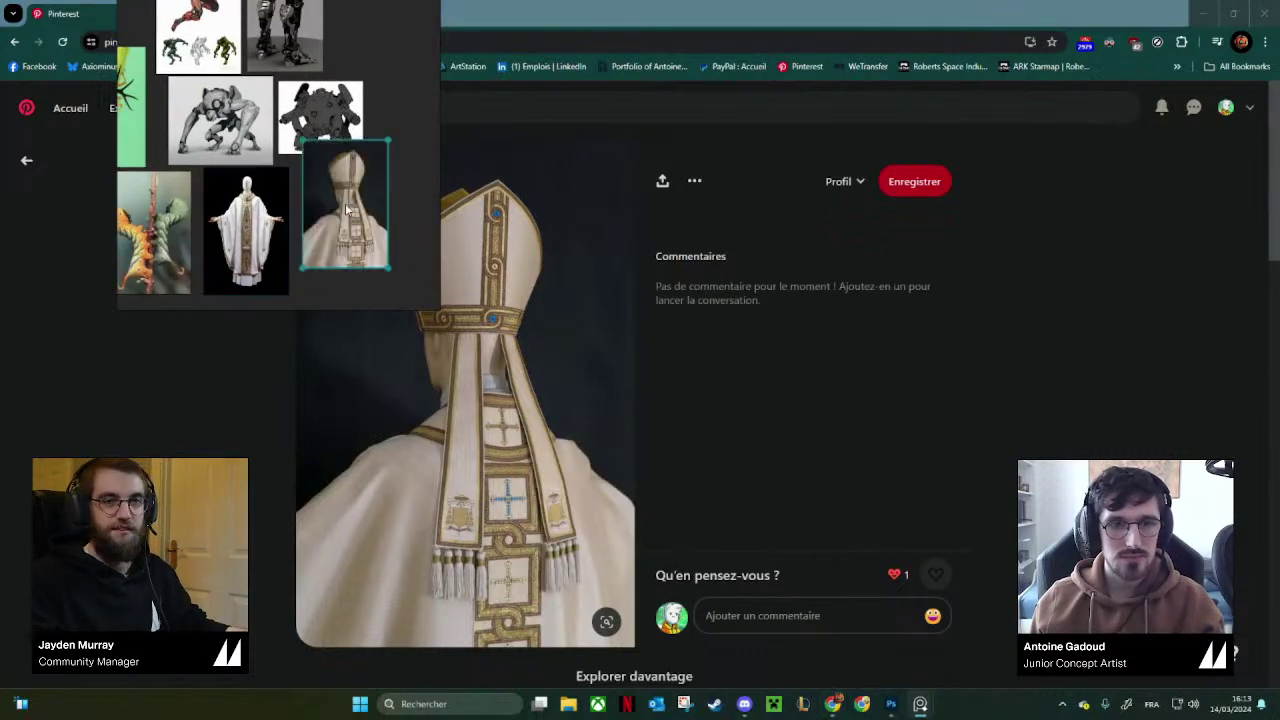
Open the related pin of the early medieval bishop costume, moving the reference board clear of the results.
{"action": "scroll", "coordinate": [610, 342], "scroll_direction": "down", "scroll_amount": 5}
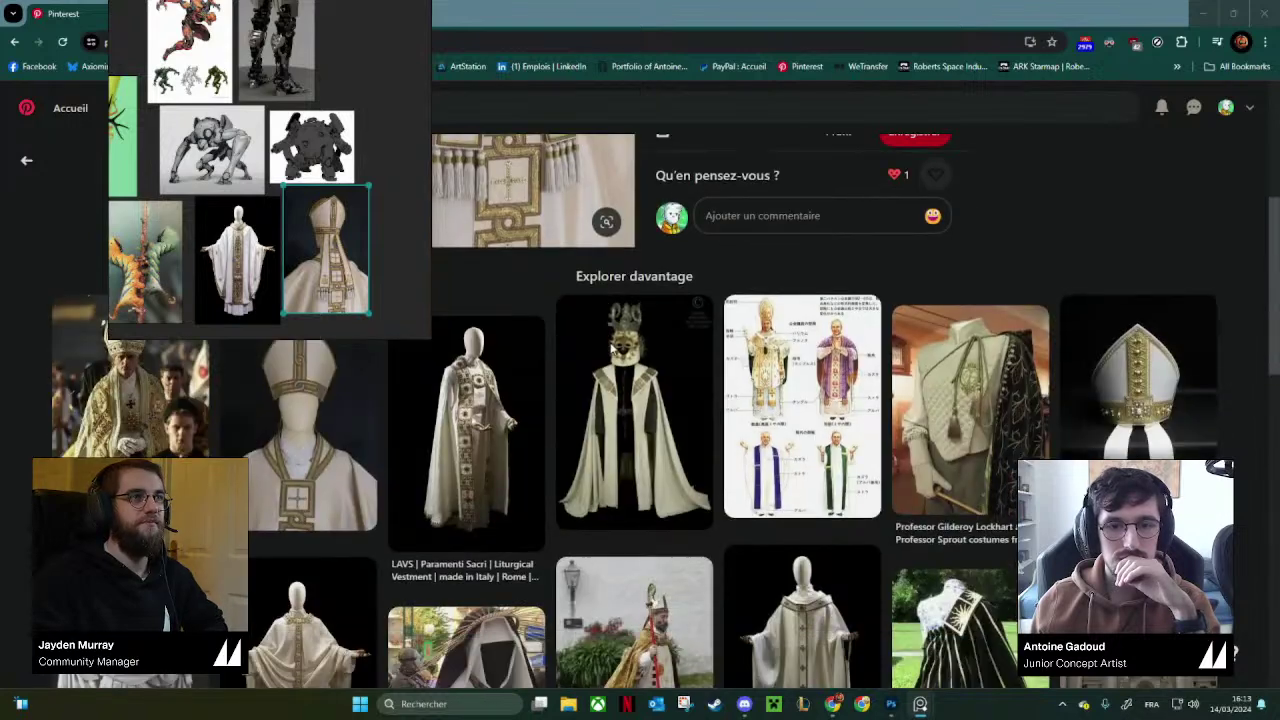
{"action": "left_click_drag", "start_coordinate": [387, 278], "coordinate": [295, 238]}
{"action": "scroll", "coordinate": [662, 354], "scroll_direction": "down", "scroll_amount": 5}
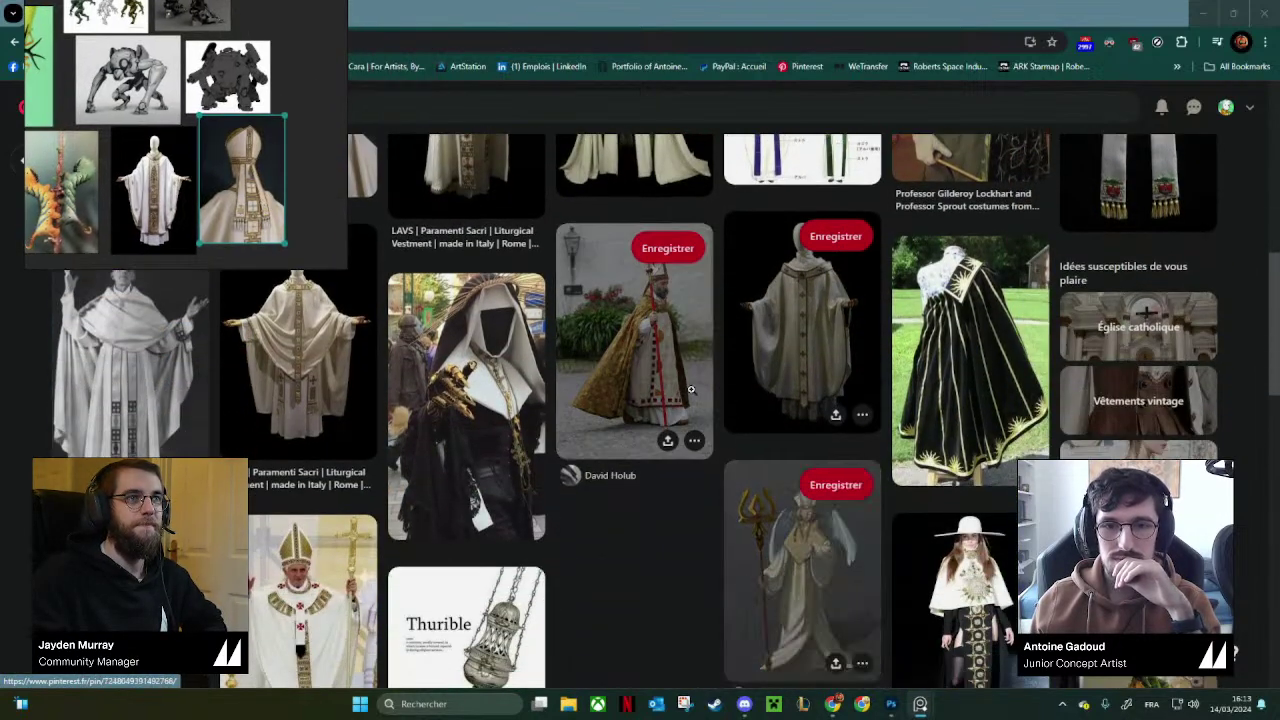
{"action": "left_click", "coordinate": [662, 354]}
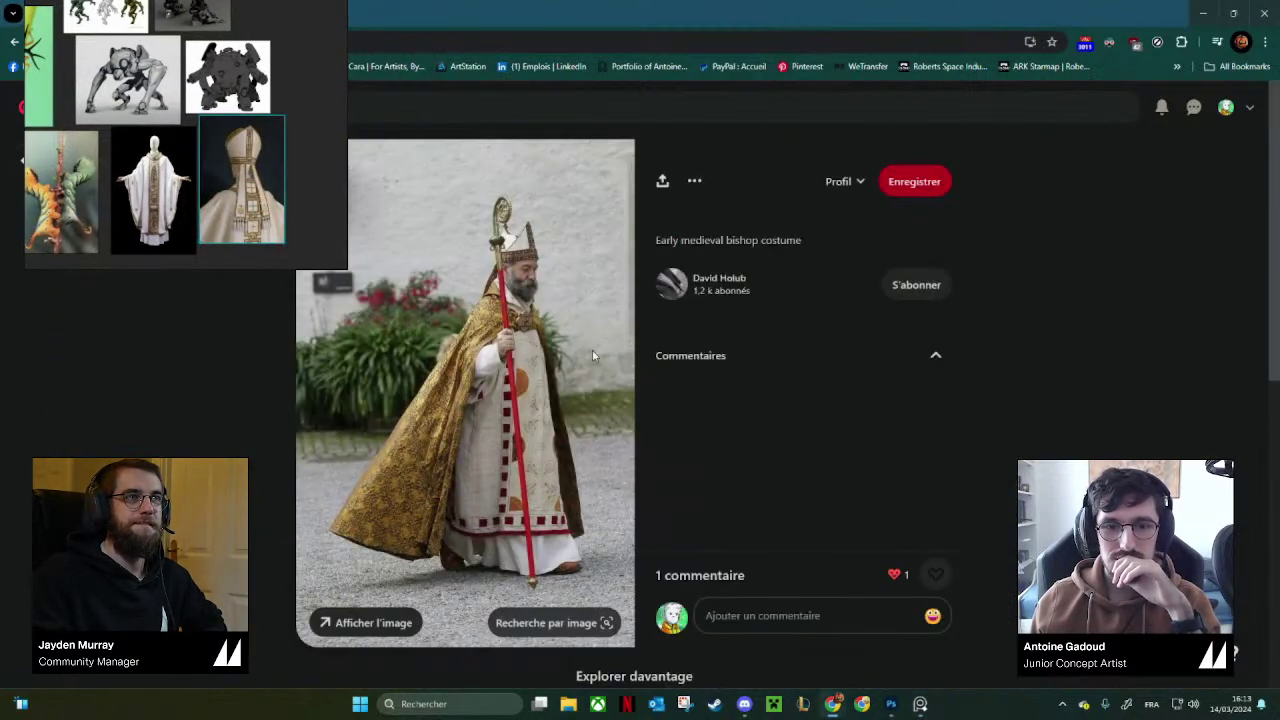
Copy the bishop costume image with the gold cape and paste it beside the mitre image on the reference board.
{"action": "scroll", "coordinate": [534, 385], "scroll_direction": "down", "scroll_amount": 3}
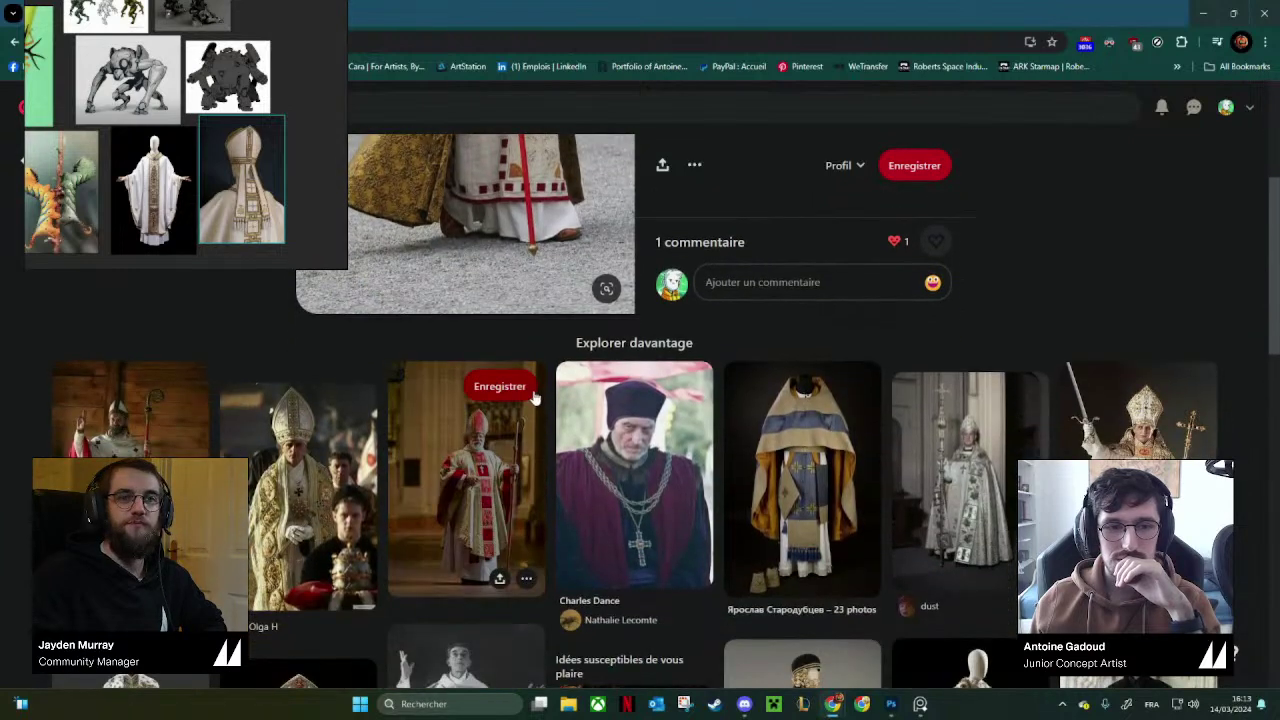
{"action": "scroll", "coordinate": [534, 395], "scroll_direction": "up", "scroll_amount": 3}
{"action": "right_click", "coordinate": [536, 347]}
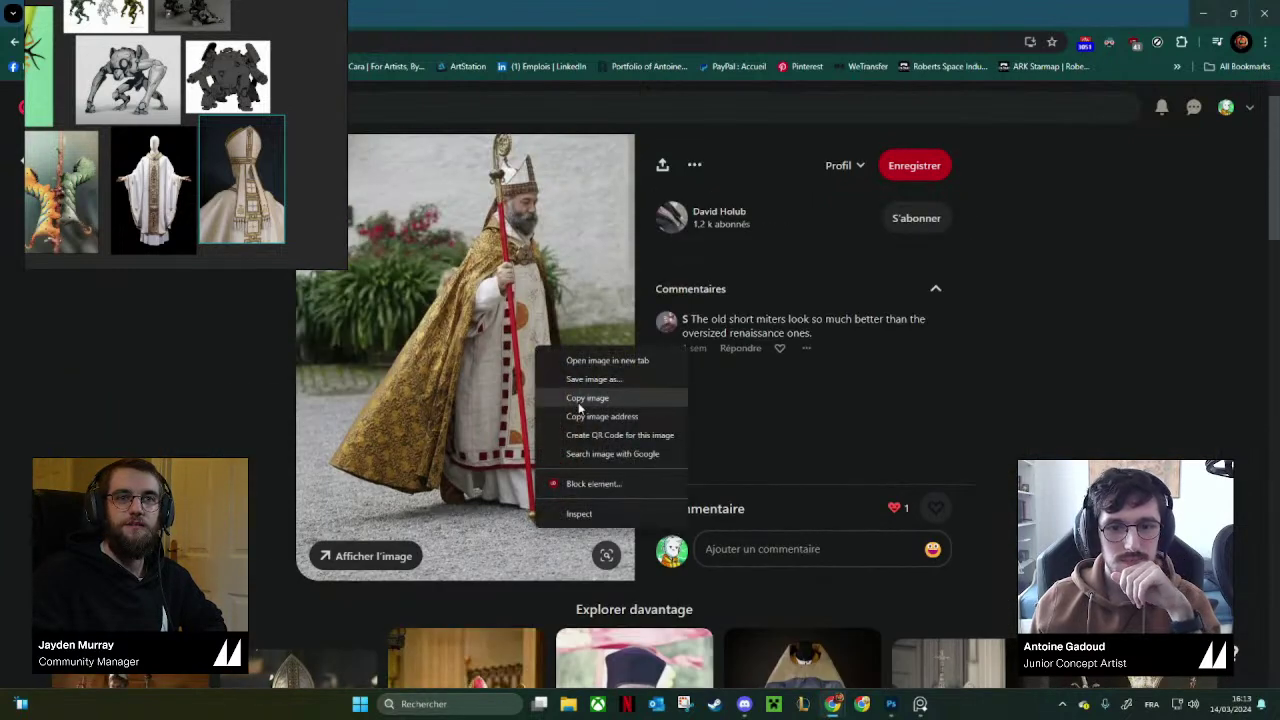
{"action": "left_click_drag", "start_coordinate": [327, 186], "coordinate": [298, 197]}
{"action": "key", "text": "ctrl+v"}
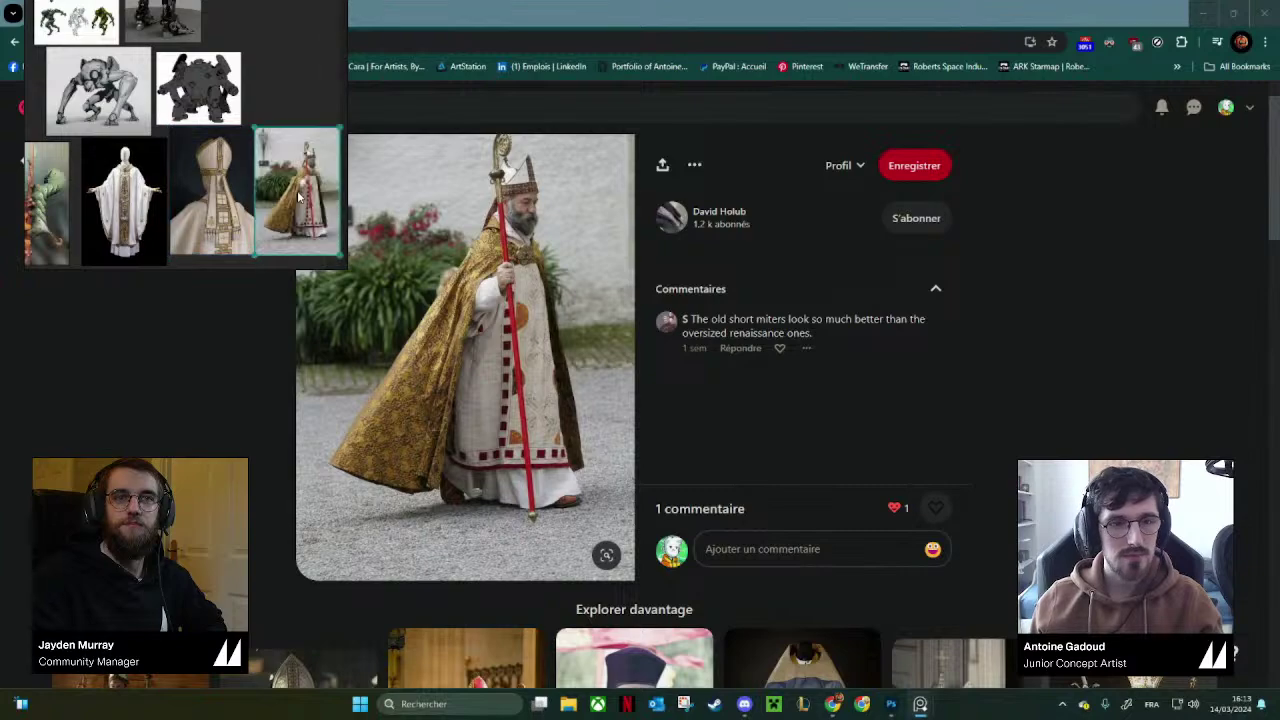
Examine the pins related to the bishop costume for further robe, cape and armour references, keeping the reference board clear of them.
{"action": "scroll", "coordinate": [401, 235], "scroll_direction": "down", "scroll_amount": 7}
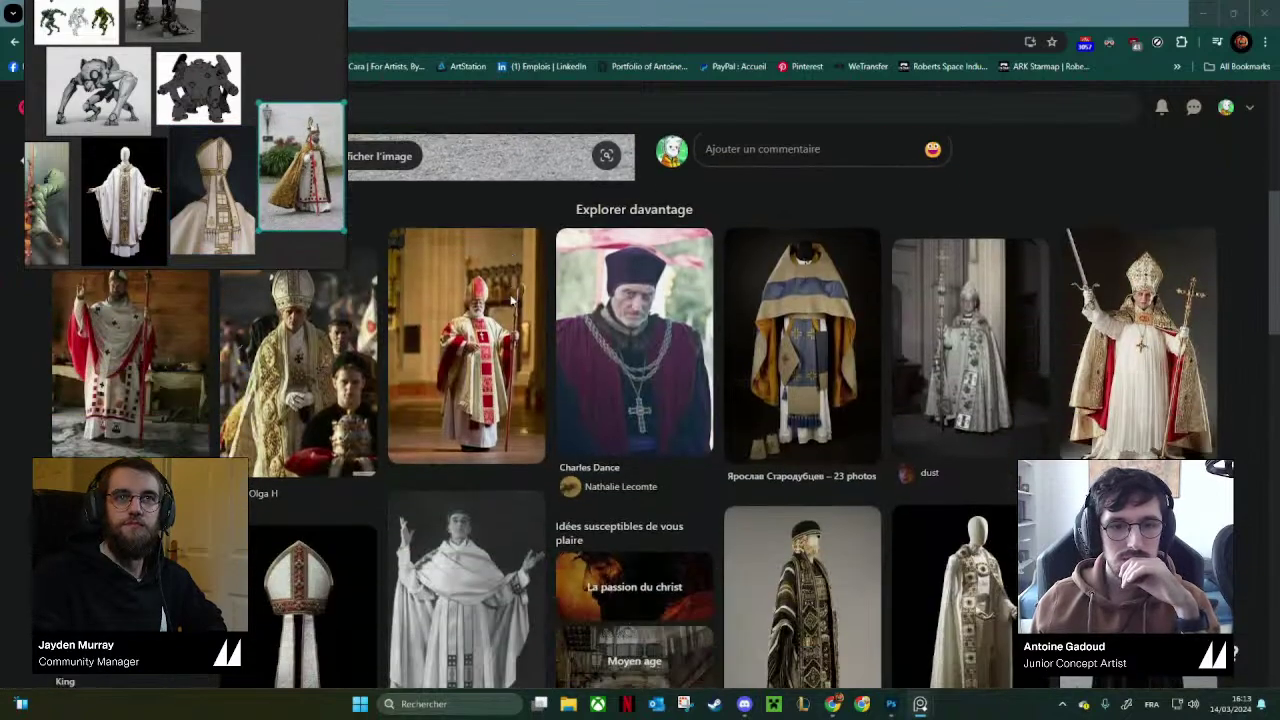
{"action": "scroll", "coordinate": [499, 323], "scroll_direction": "down", "scroll_amount": 10}
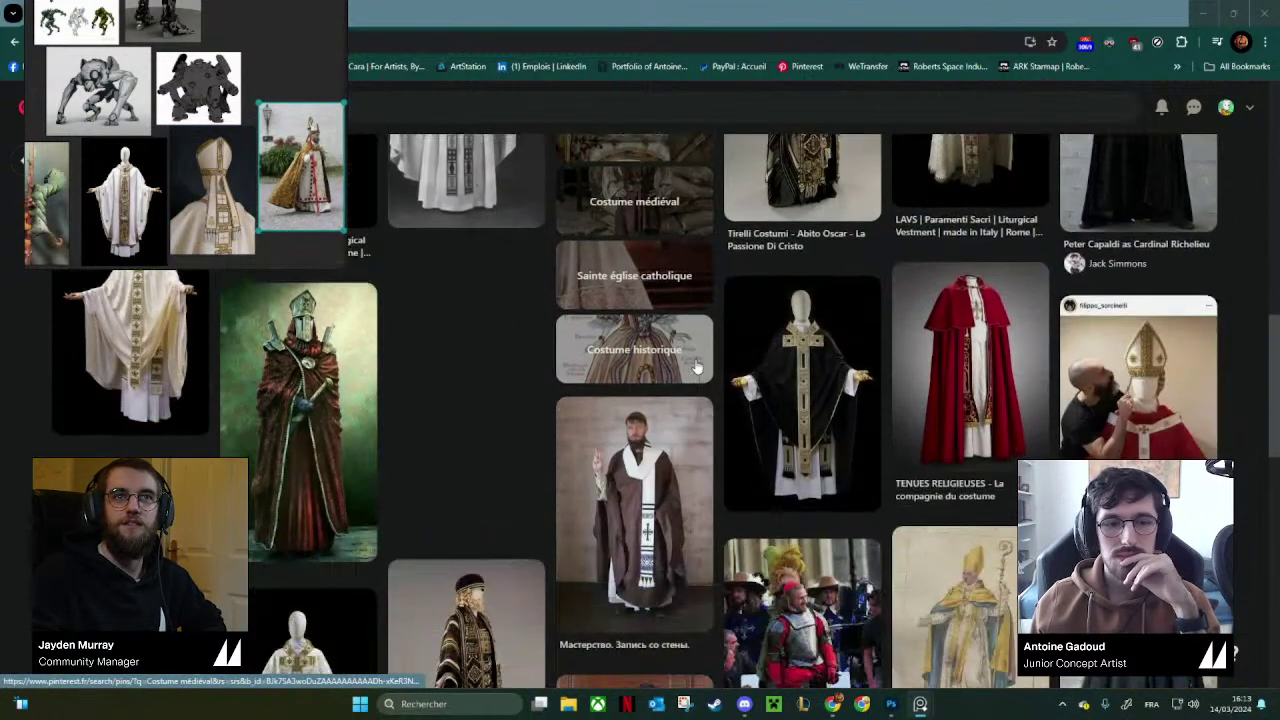
{"action": "scroll", "coordinate": [650, 360], "scroll_direction": "down", "scroll_amount": 8}
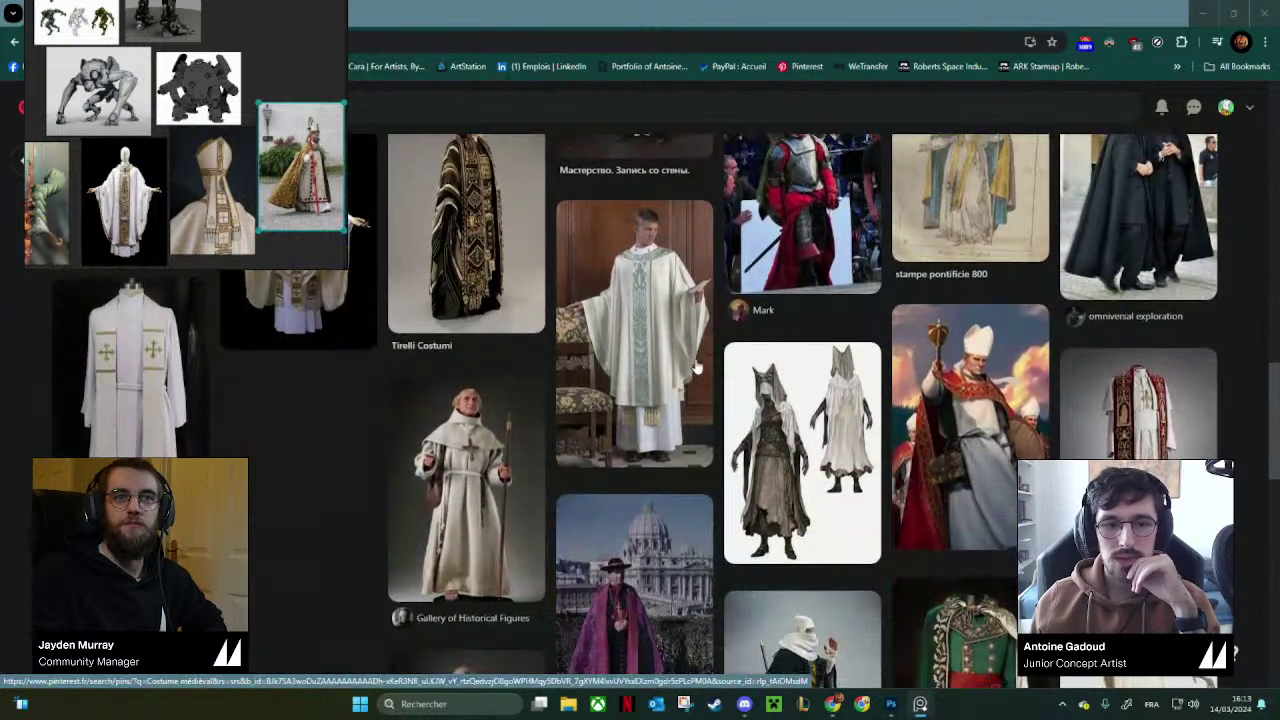
{"action": "scroll", "coordinate": [586, 364], "scroll_direction": "down", "scroll_amount": 4}
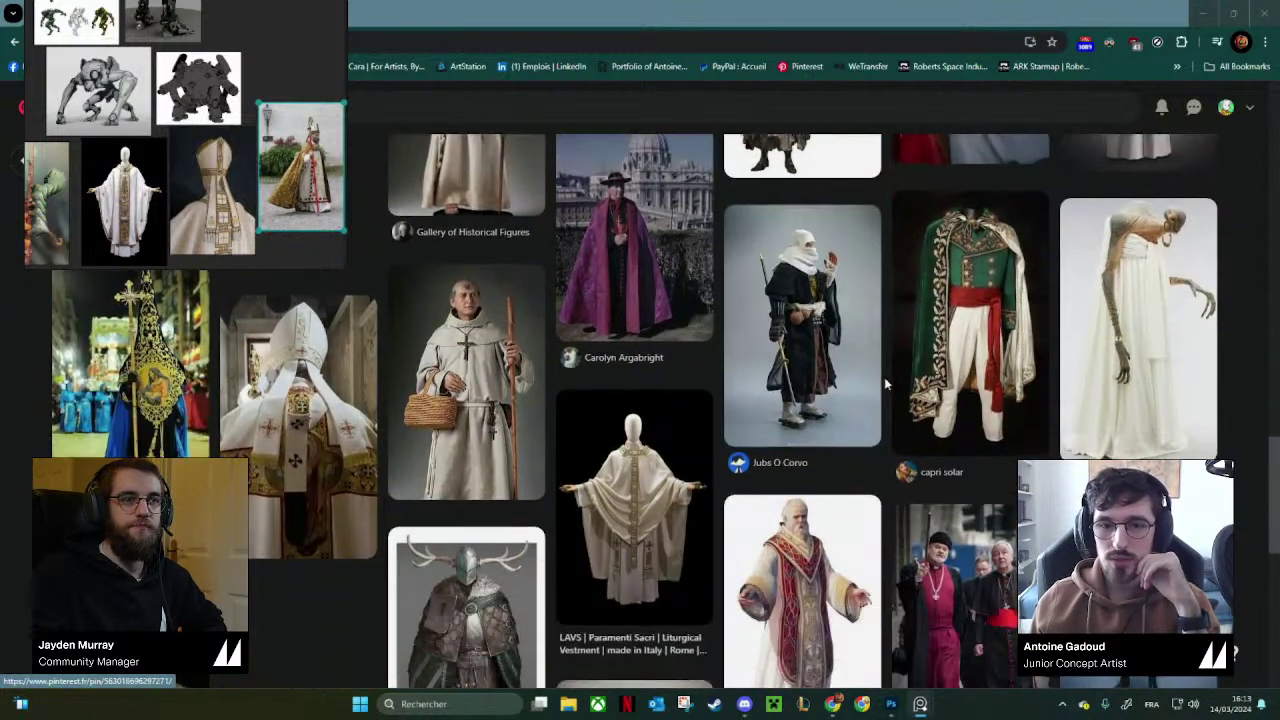
{"action": "left_click_drag", "start_coordinate": [318, 238], "coordinate": [467, 280]}
{"action": "scroll", "coordinate": [583, 484], "scroll_direction": "down", "scroll_amount": 5}
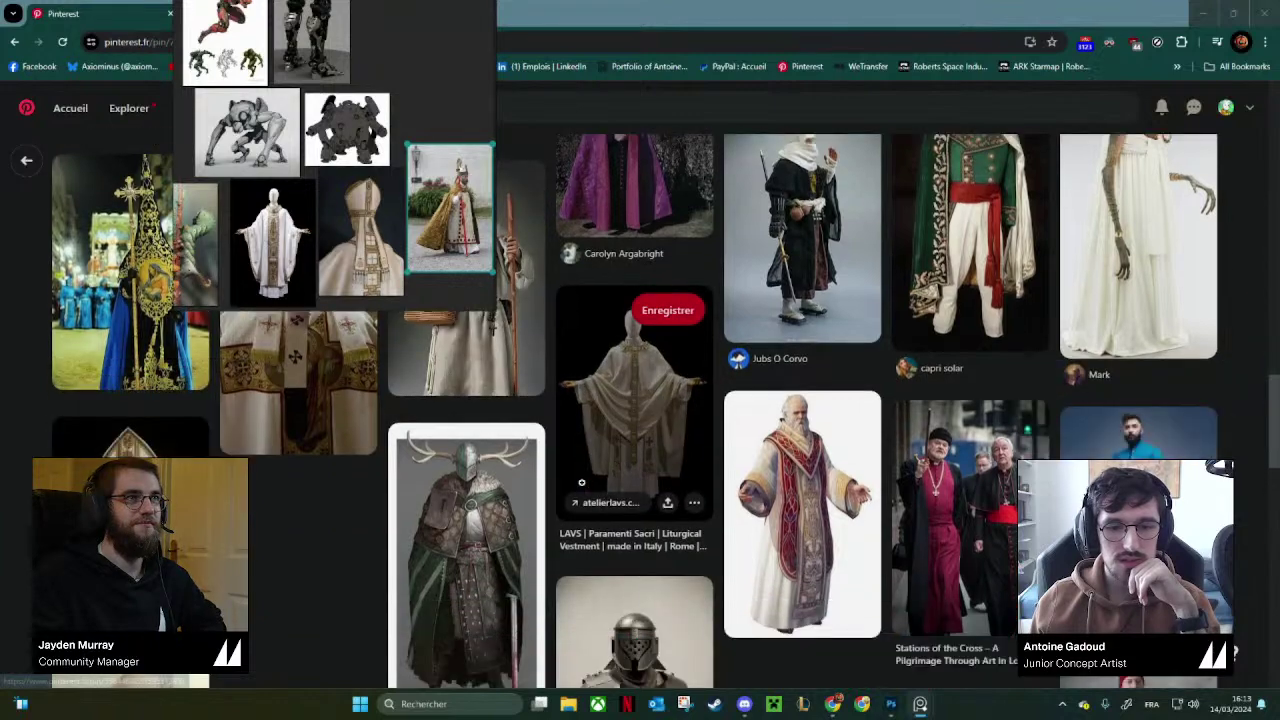
{"action": "scroll", "coordinate": [583, 484], "scroll_direction": "down", "scroll_amount": 4}
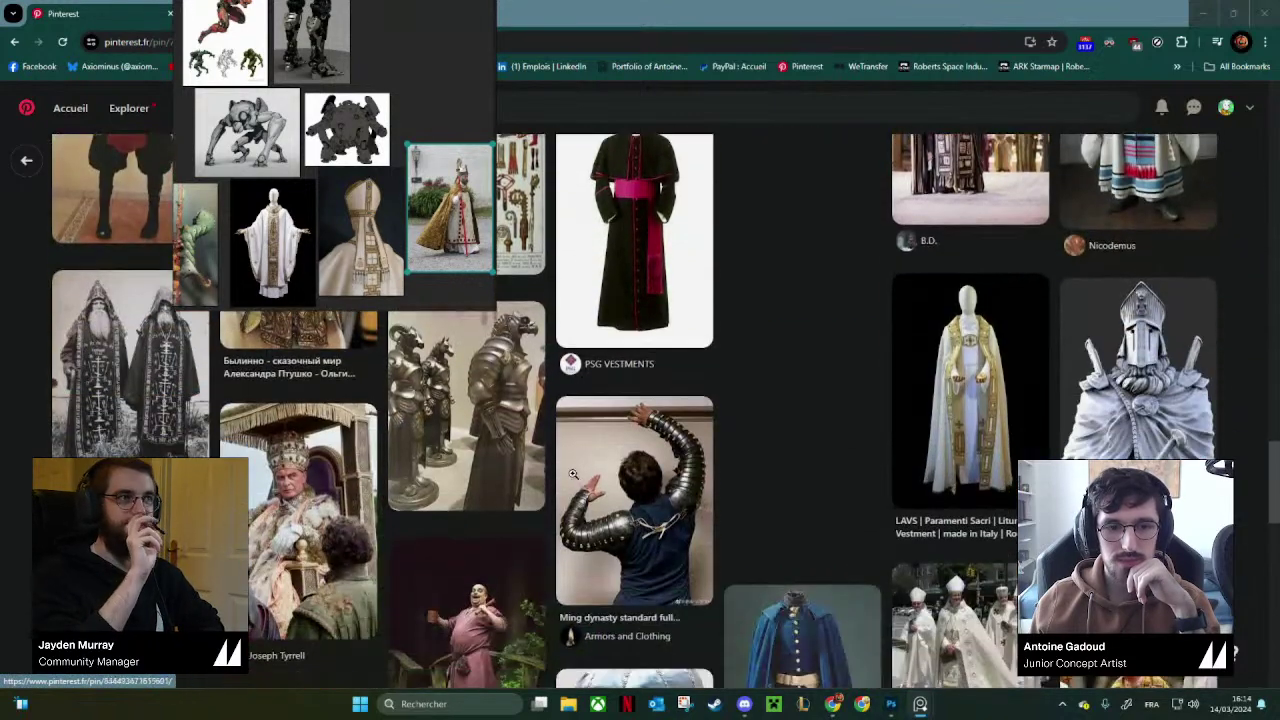
{"action": "left_click_drag", "start_coordinate": [353, 228], "coordinate": [445, 246]}
Rearrange the reference board into a compact group with the robots above the insects and the three priest images beside them.
{"action": "scroll", "coordinate": [422, 273], "scroll_direction": "down", "scroll_amount": 3}
{"action": "scroll", "coordinate": [443, 243], "scroll_direction": "up", "scroll_amount": 1}
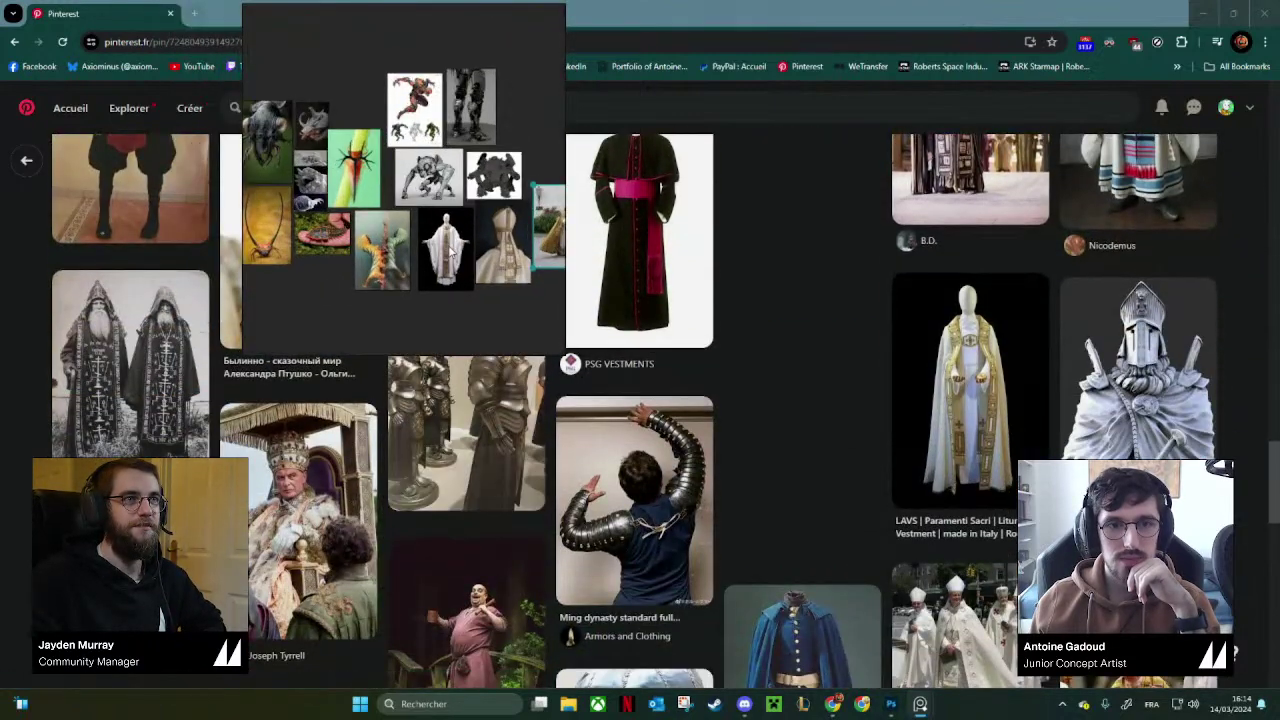
{"action": "scroll", "coordinate": [441, 240], "scroll_direction": "down", "scroll_amount": 3}
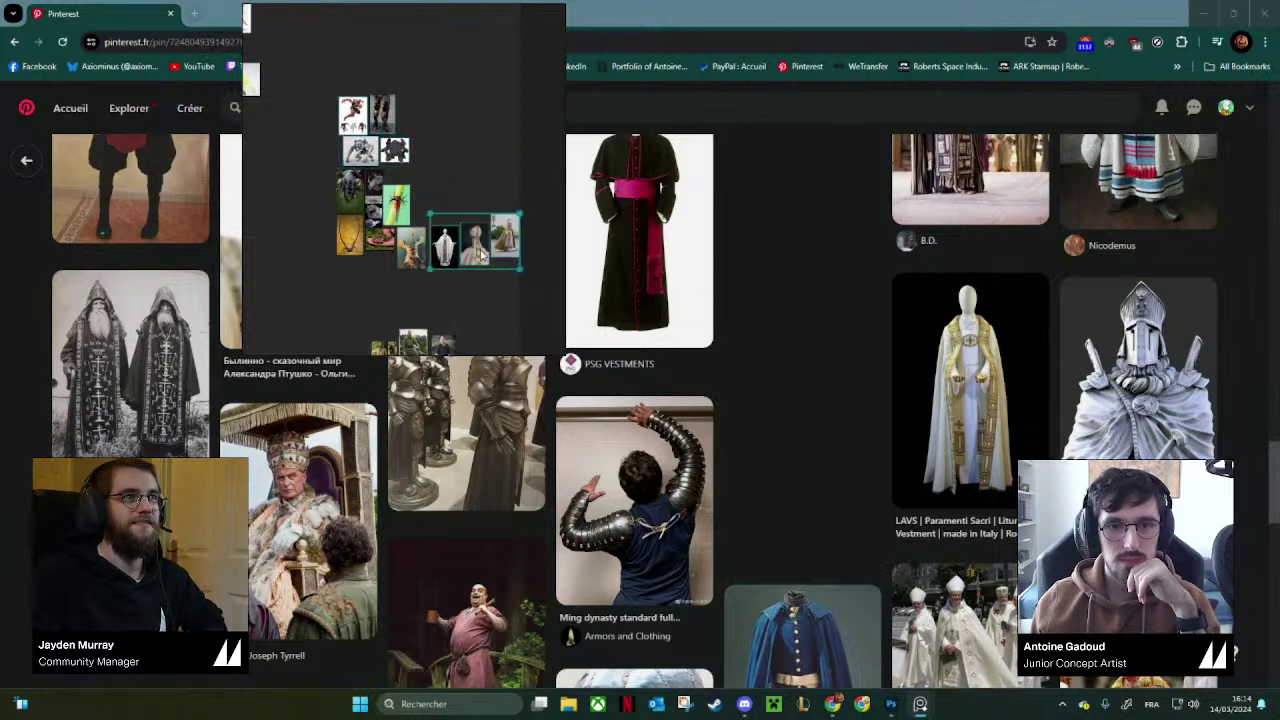
{"action": "scroll", "coordinate": [462, 203], "scroll_direction": "up", "scroll_amount": 4}
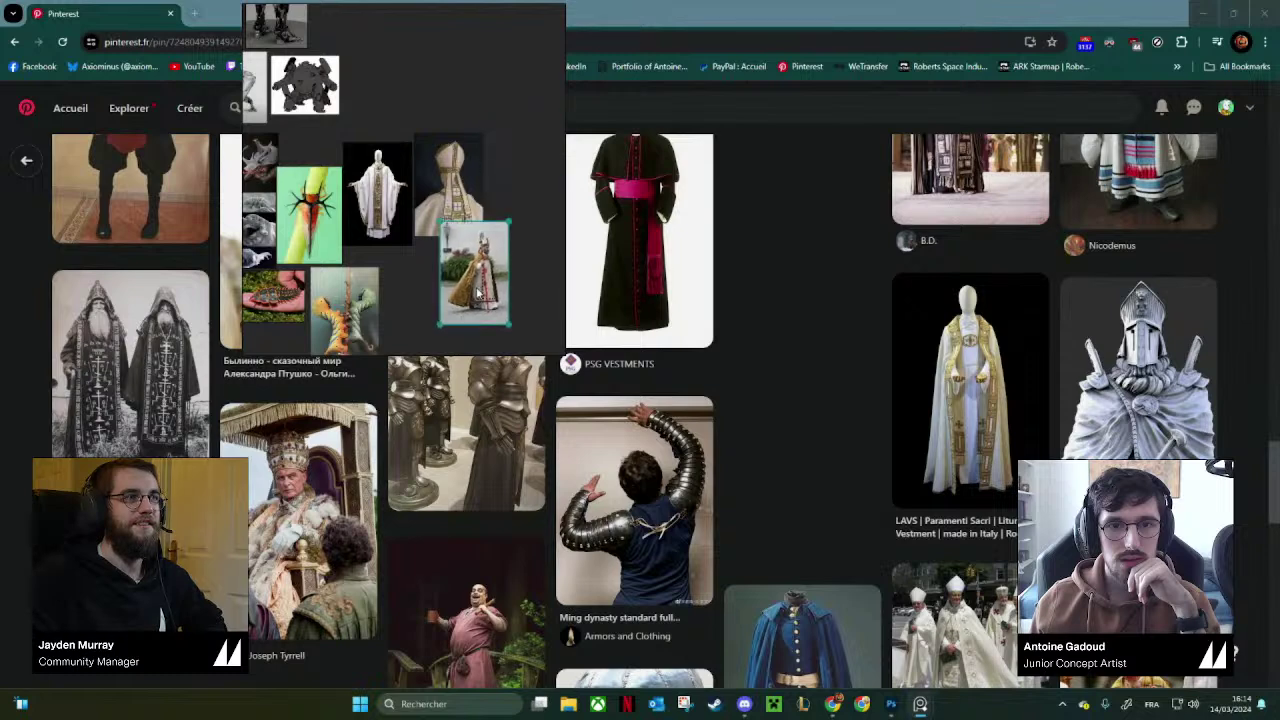
{"action": "left_click_drag", "start_coordinate": [386, 208], "coordinate": [467, 238]}
{"action": "scroll", "coordinate": [466, 238], "scroll_direction": "down", "scroll_amount": 1}
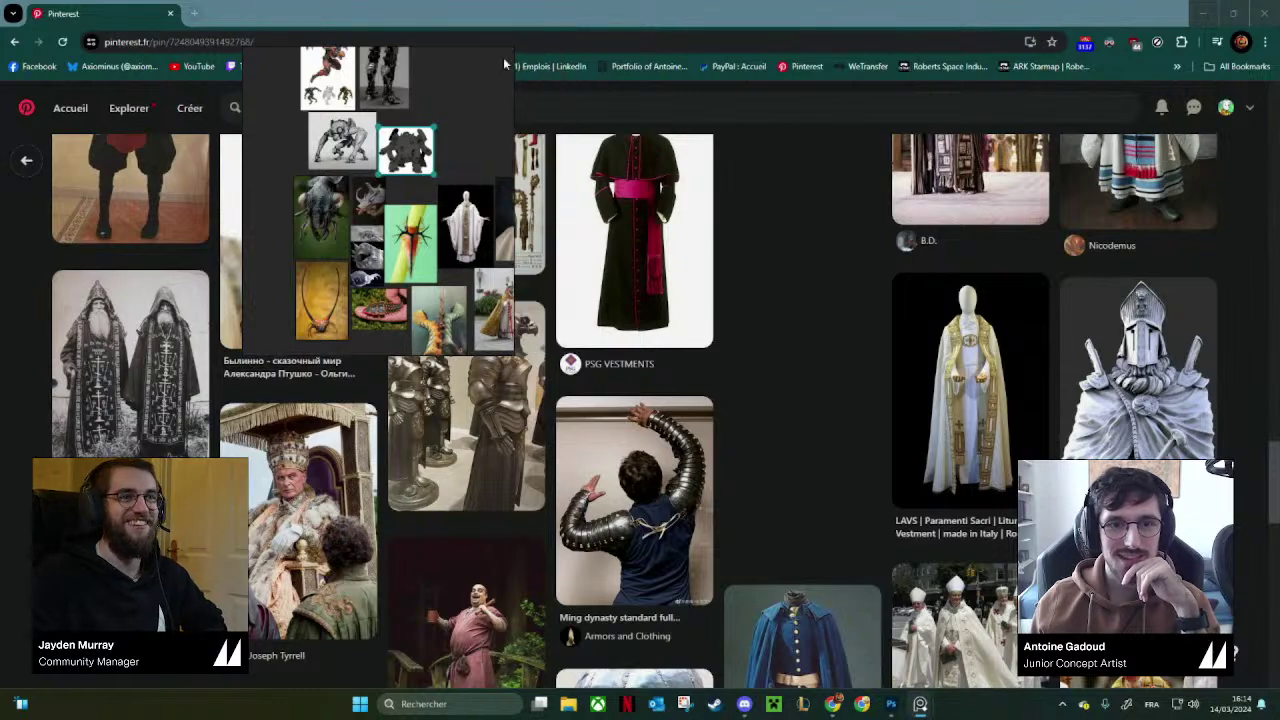
Shrink the reference board, place it beside the drawing area and switch to the Photoshop canvas.
{"action": "left_click_drag", "start_coordinate": [444, 145], "coordinate": [278, 300]}
{"action": "scroll", "coordinate": [948, 367], "scroll_direction": "down", "scroll_amount": 2}
{"action": "scroll", "coordinate": [947, 367], "scroll_direction": "down", "scroll_amount": 1}
{"action": "key", "text": "alt+Tab"}
{"action": "scroll", "coordinate": [262, 333], "scroll_direction": "up", "scroll_amount": 1}
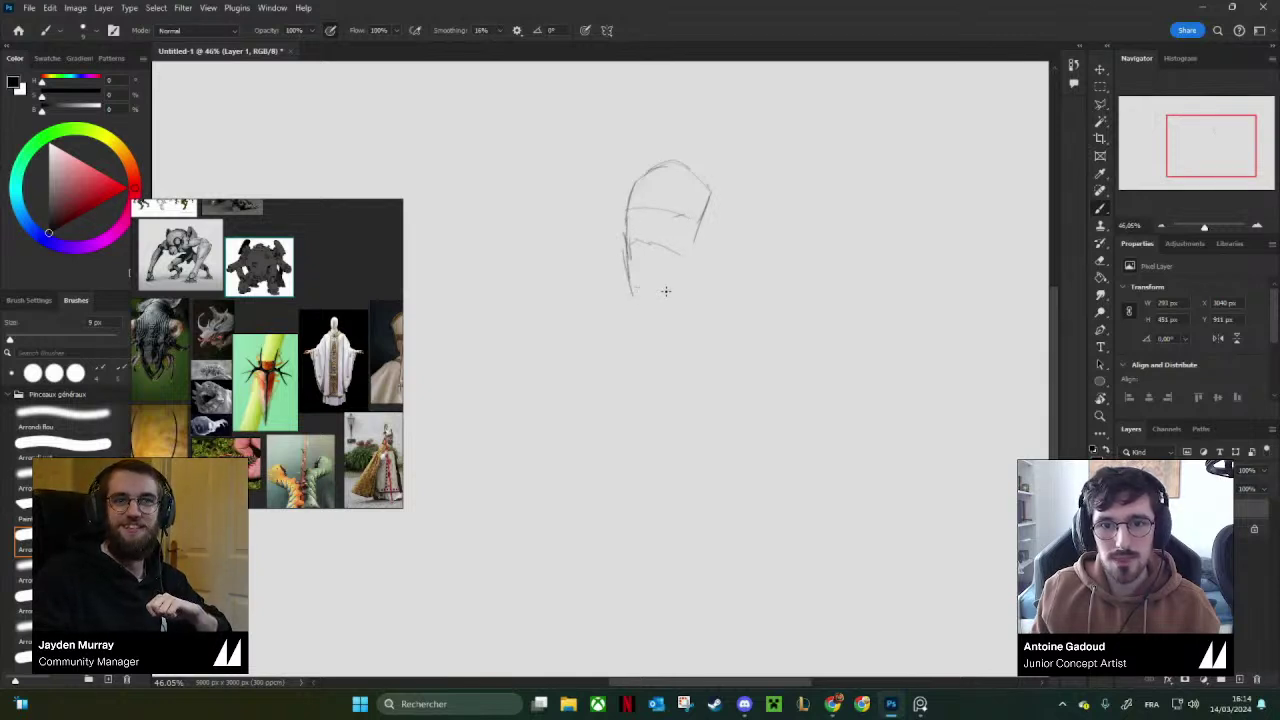
Sketch the tapered pelvis below the torso and the outer lines of both thighs.
{"action": "left_click_drag", "start_coordinate": [630, 242], "coordinate": [656, 326]}
{"action": "left_click_drag", "start_coordinate": [694, 266], "coordinate": [711, 385]}
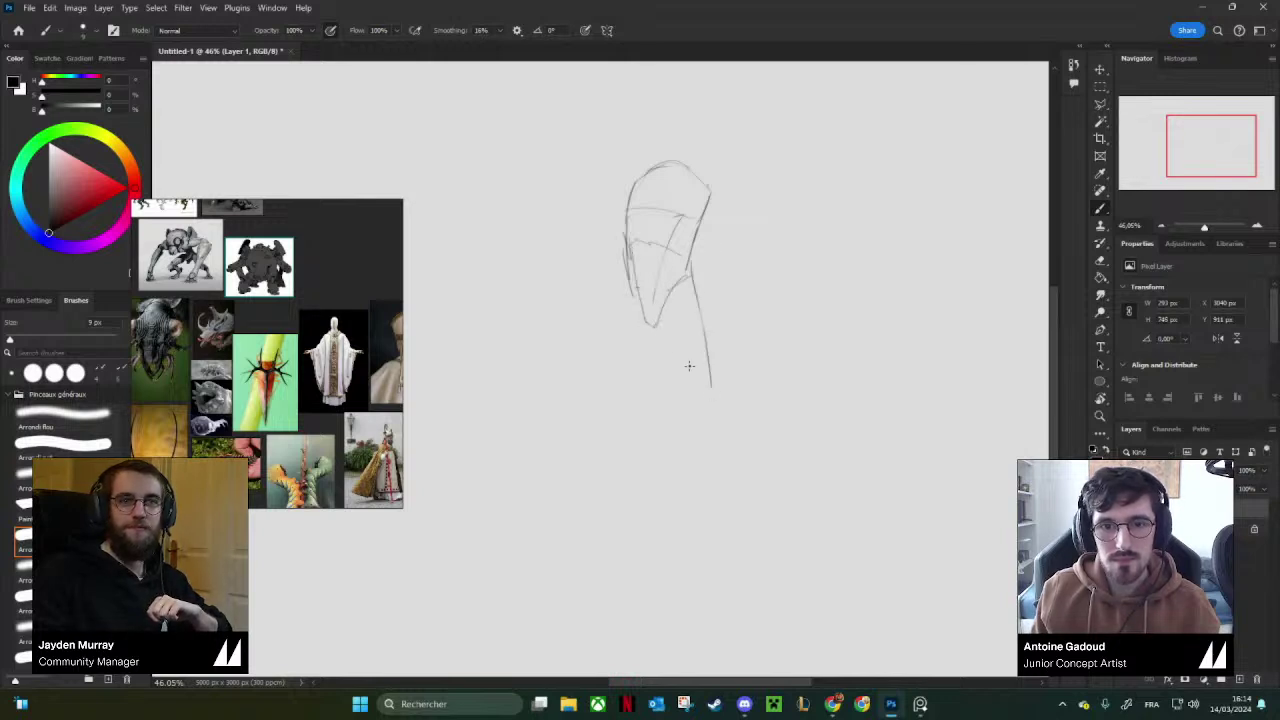
{"action": "left_click_drag", "start_coordinate": [628, 290], "coordinate": [641, 372]}
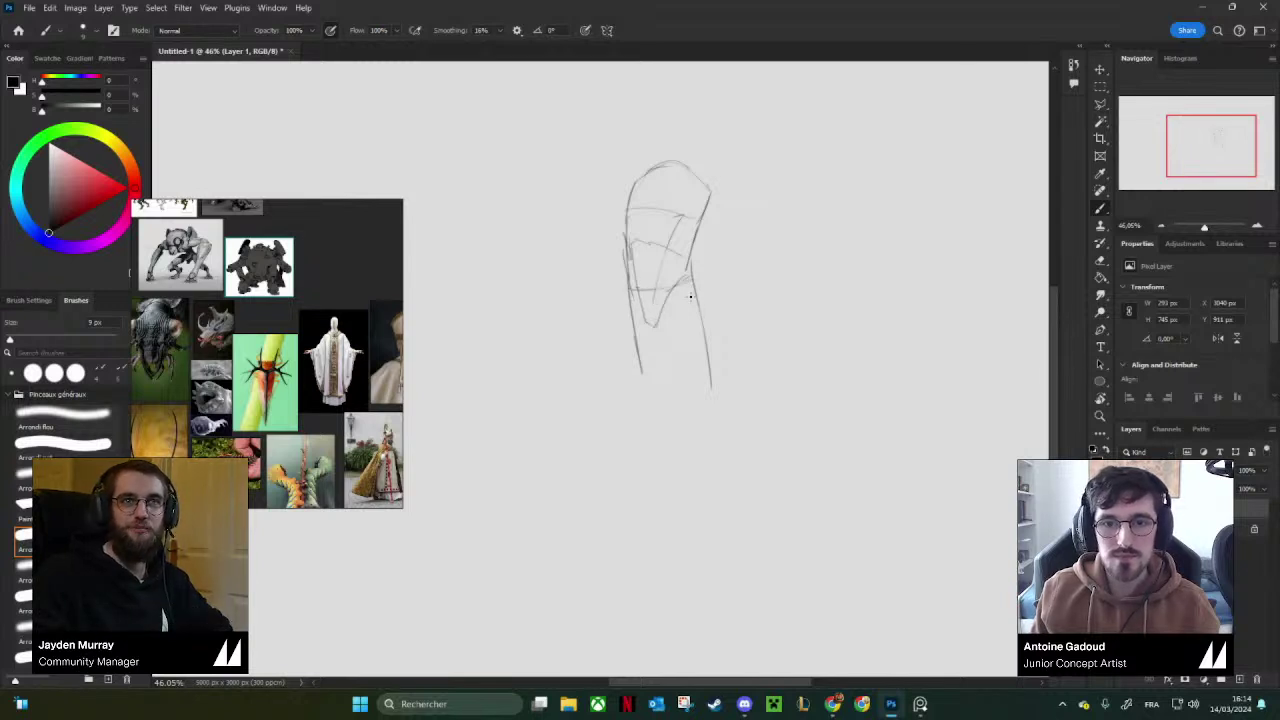
Erase overlapping lines around the hip and pelvis tip with a smaller eraser, and extend the thigh line downward.
{"action": "key", "text": "e"}
{"action": "key", "text": "bracketleft"}
{"action": "key", "text": "bracketleft"}
{"action": "key", "text": "bracketleft"}
{"action": "key", "text": "bracketleft"}
{"action": "key", "text": "bracketleft"}
{"action": "key", "text": "bracketleft"}
{"action": "key", "text": "bracketleft"}
{"action": "key", "text": "bracketleft"}
{"action": "key", "text": "bracketleft"}
{"action": "mouse_move", "coordinate": [654, 330]}
{"action": "left_mouse_down"}
{"action": "mouse_move", "coordinate": [638, 352]}
{"action": "mouse_move", "coordinate": [656, 325]}
{"action": "mouse_move", "coordinate": [646, 434]}
{"action": "left_mouse_up"}
{"action": "key", "text": "b"}
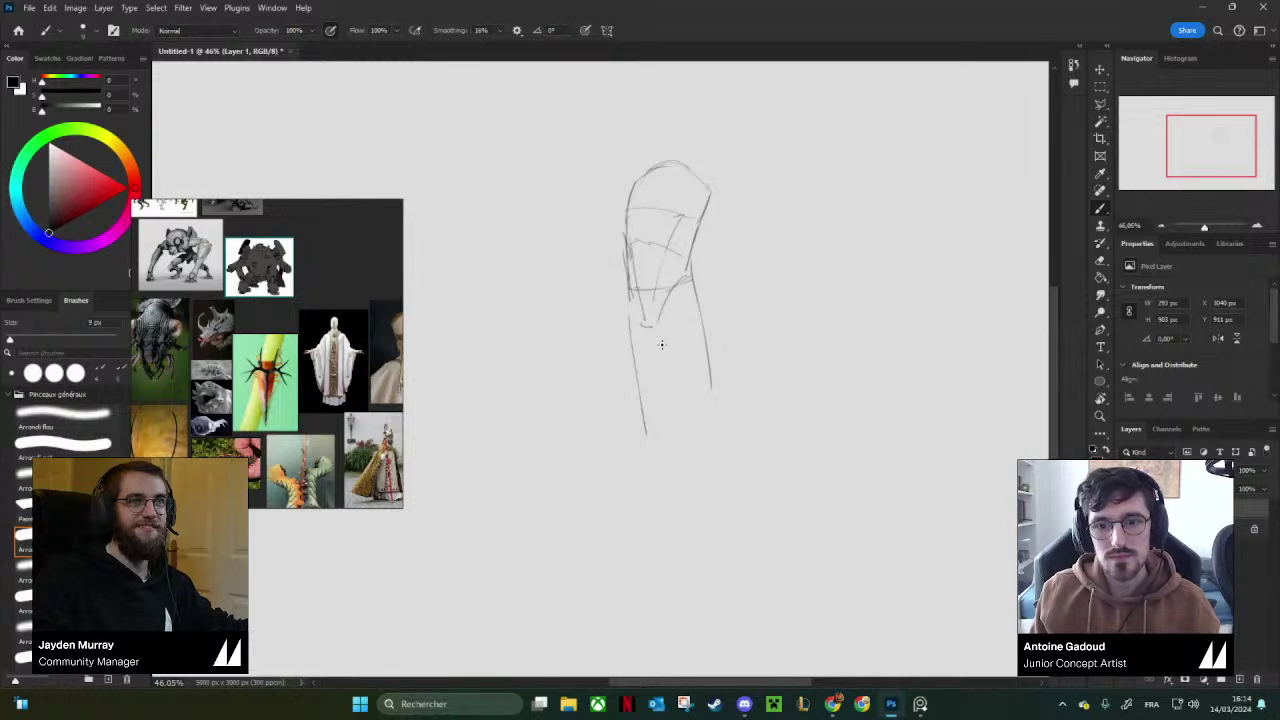
Draw the figure's two long, slender legs down to small pointed feet.
{"action": "mouse_move", "coordinate": [661, 331]}
{"action": "left_mouse_down"}
{"action": "mouse_move", "coordinate": [727, 483]}
{"action": "mouse_move", "coordinate": [736, 548]}
{"action": "left_mouse_up"}
{"action": "left_click_drag", "start_coordinate": [726, 484], "coordinate": [735, 538]}
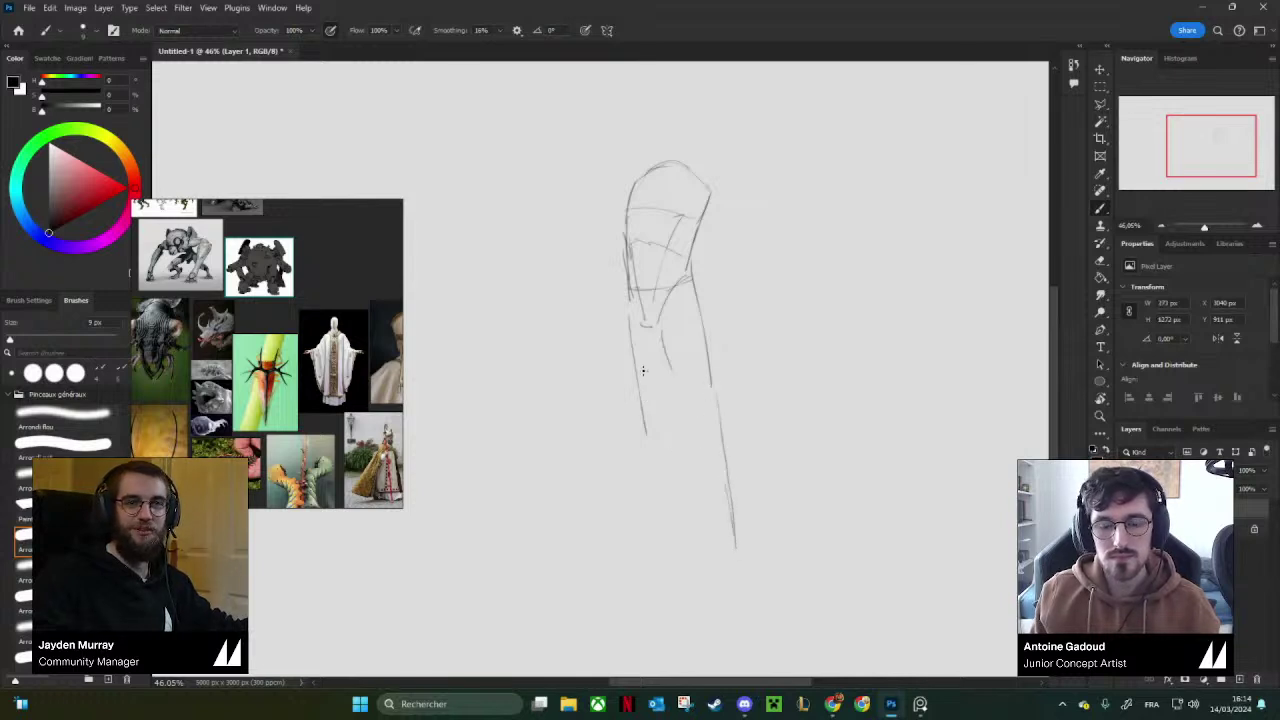
{"action": "left_click_drag", "start_coordinate": [643, 365], "coordinate": [642, 523]}
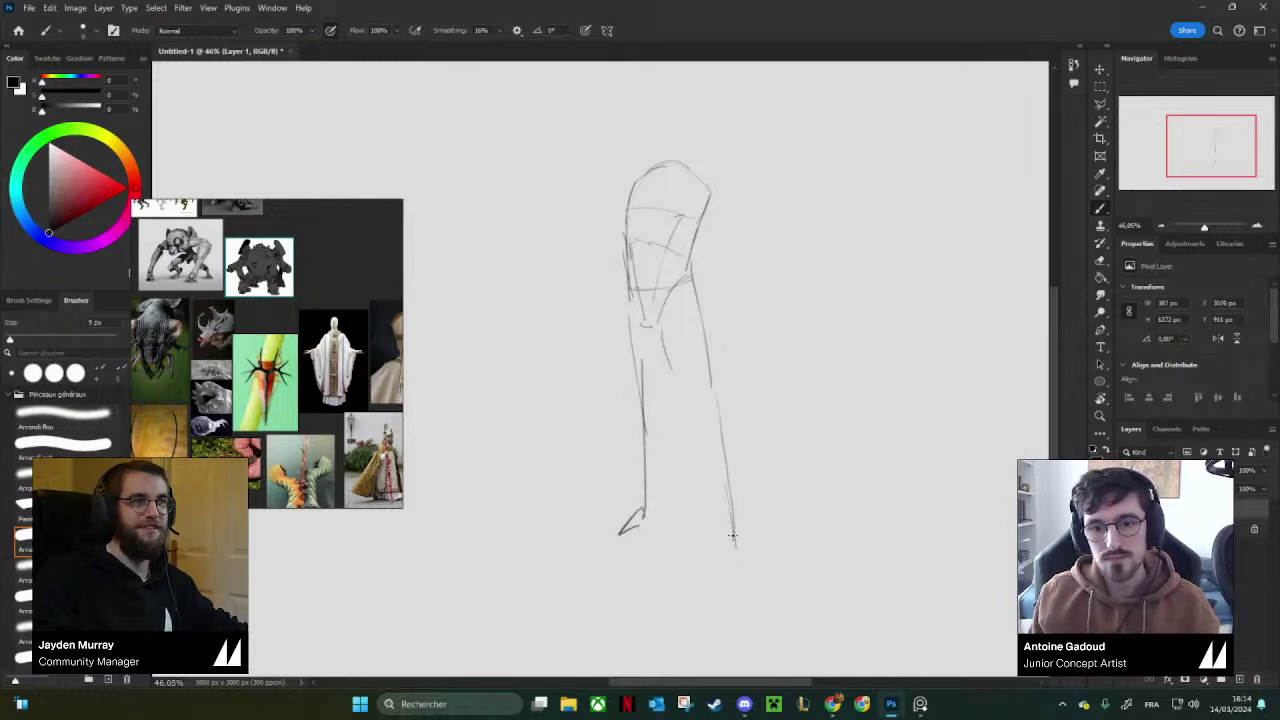
{"action": "left_click_drag", "start_coordinate": [733, 536], "coordinate": [735, 563]}
{"action": "left_click_drag", "start_coordinate": [734, 536], "coordinate": [751, 573]}
{"action": "left_click_drag", "start_coordinate": [718, 464], "coordinate": [733, 554]}
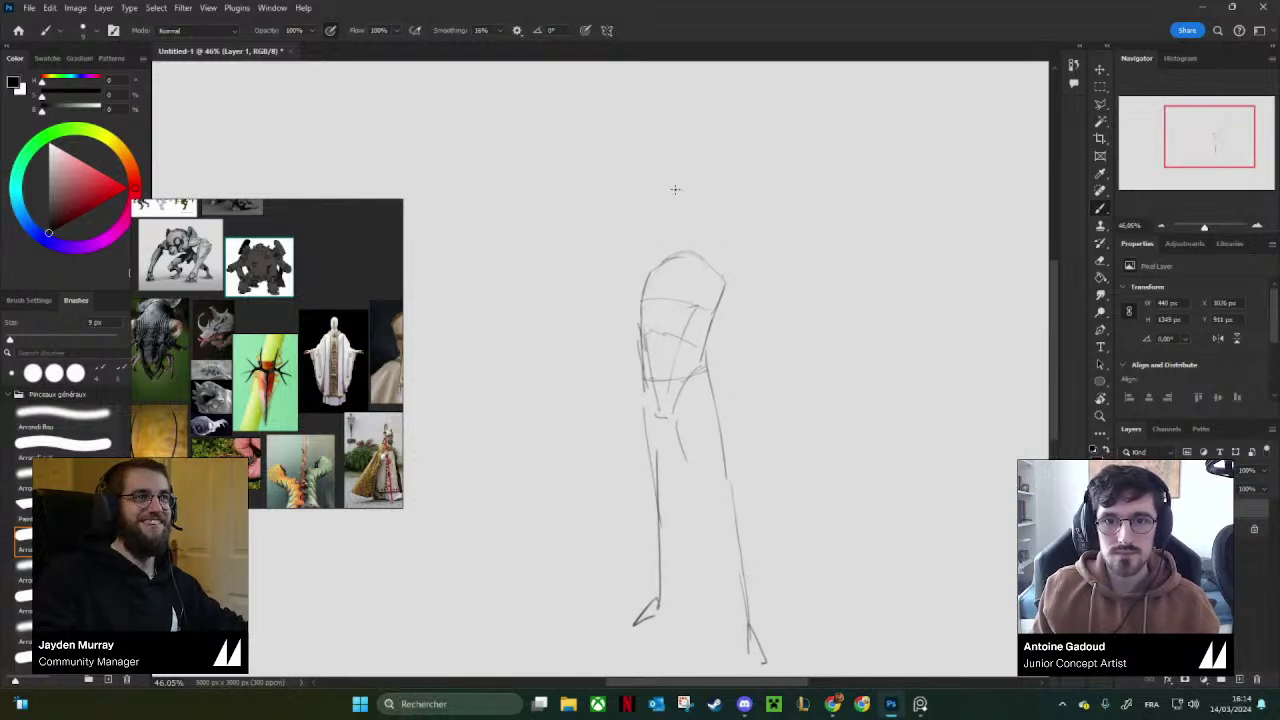
Sketch a narrow boxy head above the torso and rounded shoulders on both sides.
{"action": "mouse_move", "coordinate": [669, 198]}
{"action": "left_mouse_down"}
{"action": "mouse_move", "coordinate": [668, 224]}
{"action": "mouse_move", "coordinate": [700, 208]}
{"action": "mouse_move", "coordinate": [700, 232]}
{"action": "left_mouse_up"}
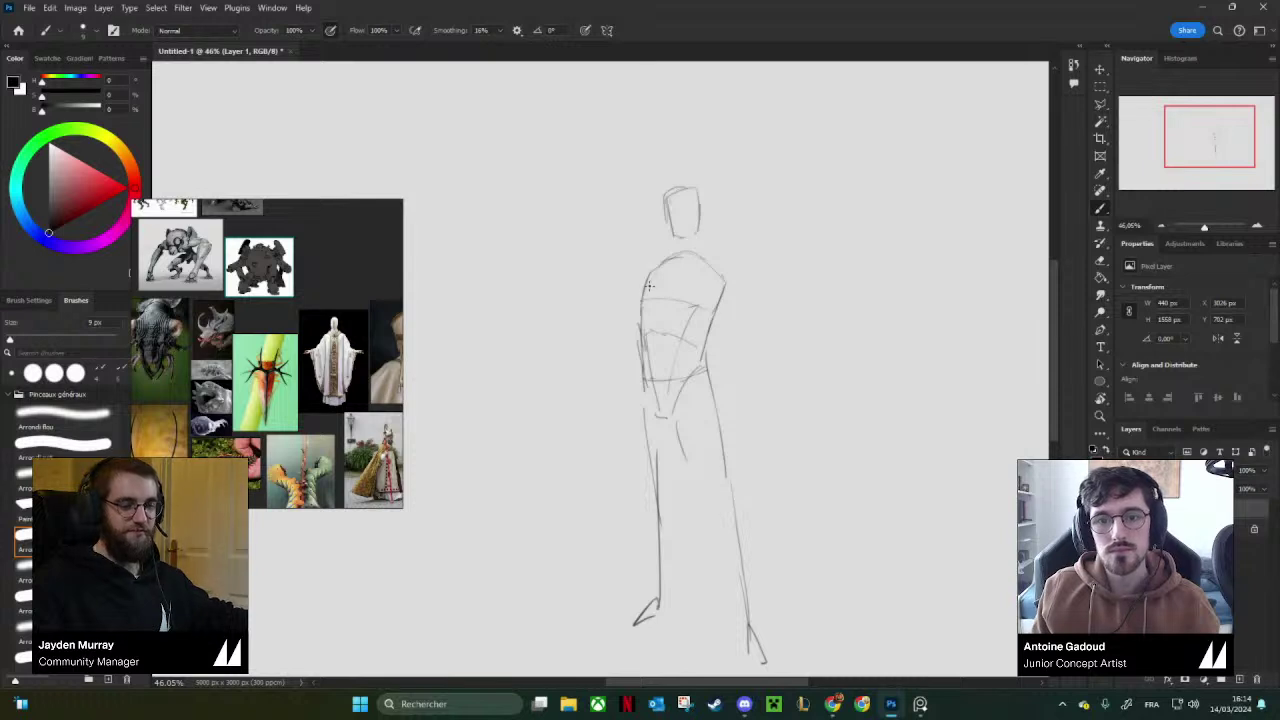
{"action": "left_click_drag", "start_coordinate": [652, 266], "coordinate": [640, 288]}
{"action": "mouse_move", "coordinate": [696, 256]}
{"action": "left_mouse_down"}
{"action": "mouse_move", "coordinate": [720, 292]}
{"action": "mouse_move", "coordinate": [734, 290]}
{"action": "left_mouse_up"}
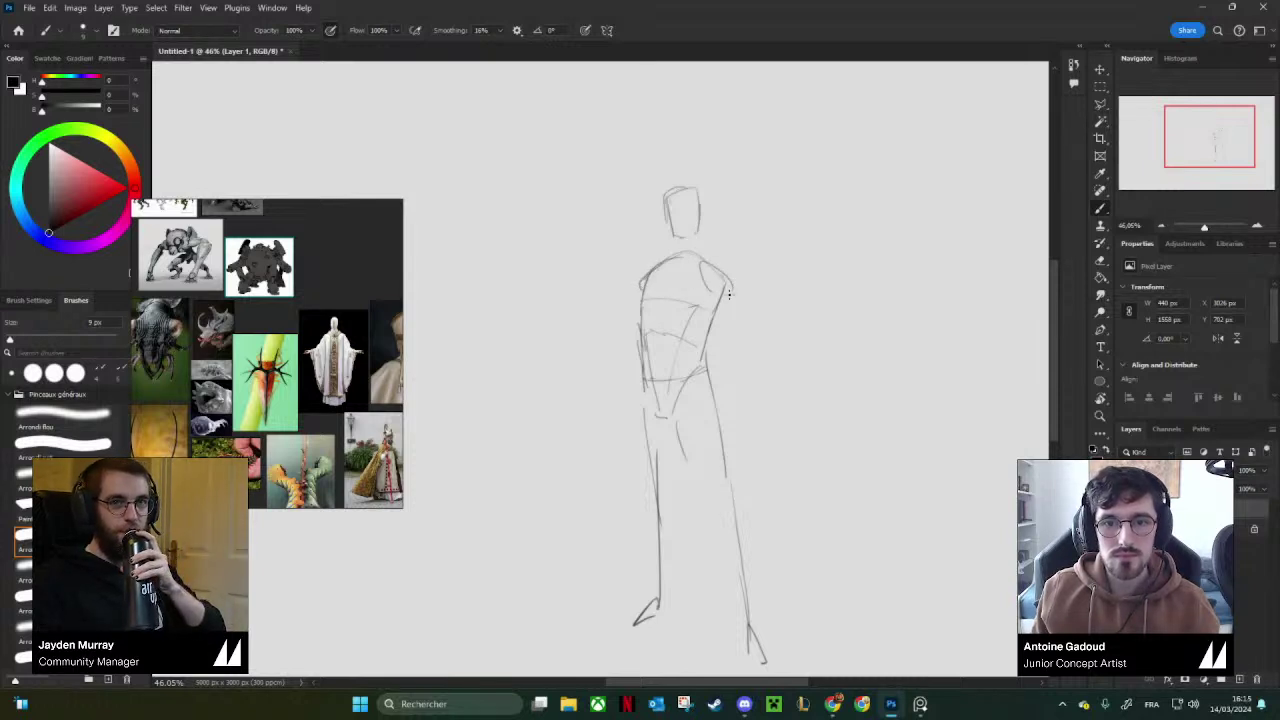
Sketch both bent arms, with one forearm crossing the waist toward the other hand.
{"action": "left_click_drag", "start_coordinate": [642, 288], "coordinate": [620, 342]}
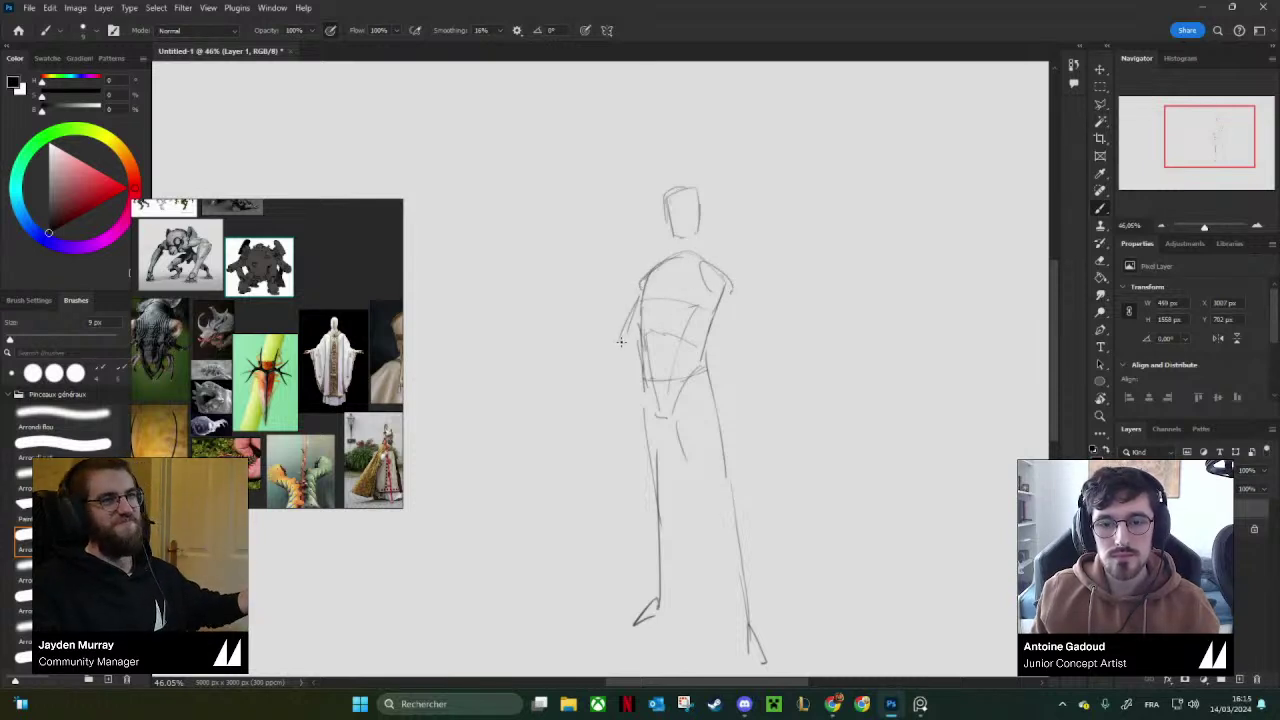
{"action": "mouse_move", "coordinate": [723, 291]}
{"action": "left_mouse_down"}
{"action": "mouse_move", "coordinate": [723, 340]}
{"action": "mouse_move", "coordinate": [612, 374]}
{"action": "left_mouse_up"}
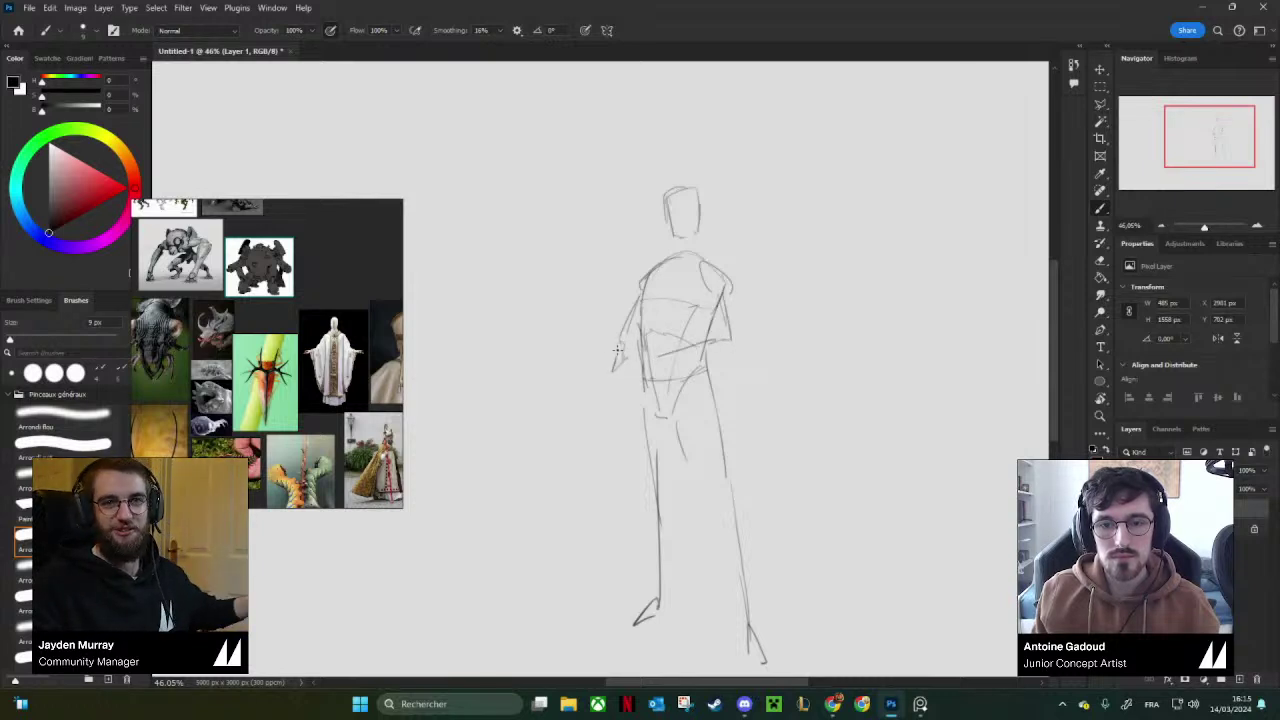
{"action": "mouse_move", "coordinate": [629, 327]}
{"action": "left_mouse_down"}
{"action": "mouse_move", "coordinate": [603, 381]}
{"action": "mouse_move", "coordinate": [658, 356]}
{"action": "mouse_move", "coordinate": [629, 385]}
{"action": "left_mouse_up"}
Flip the canvas horizontally to check the figure's proportions.
{"action": "left_click_drag", "start_coordinate": [753, 300], "coordinate": [712, 300]}
{"action": "key", "text": "ctrl+shift+h"}
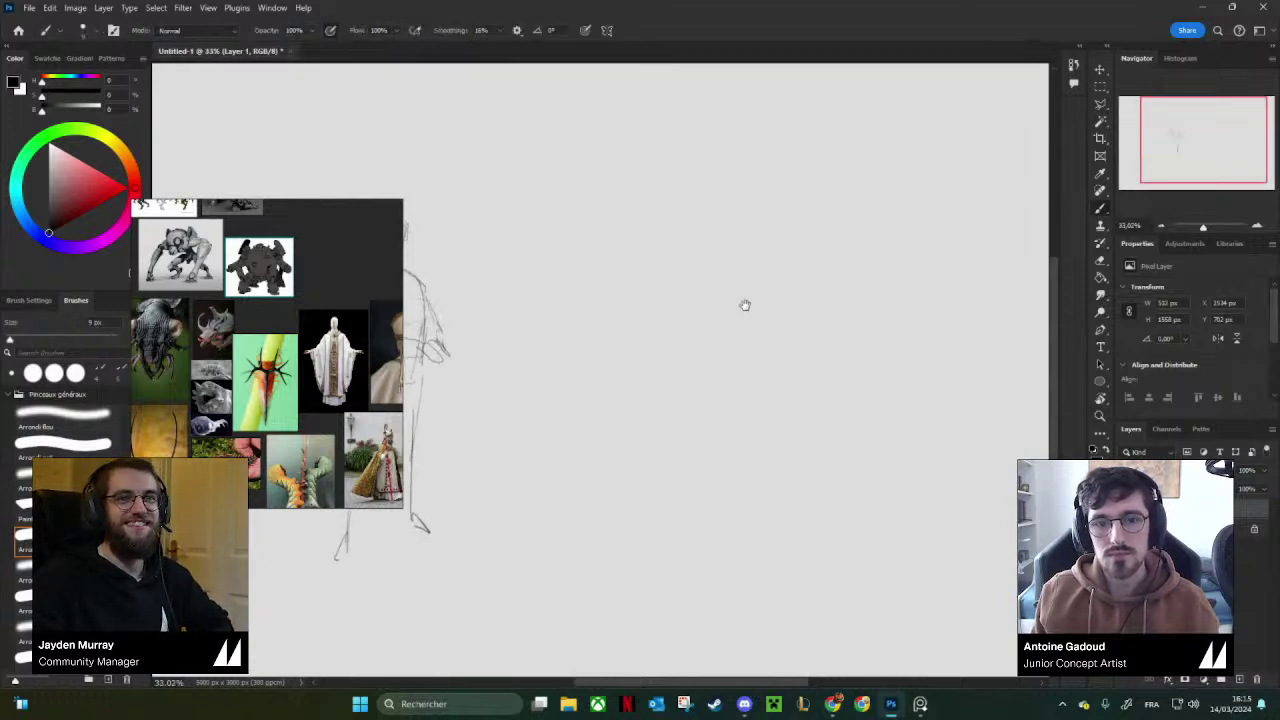
{"action": "left_click_drag", "start_coordinate": [502, 320], "coordinate": [777, 353]}
{"action": "mouse_move", "coordinate": [650, 310]}
{"action": "left_mouse_down"}
{"action": "mouse_move", "coordinate": [732, 307]}
{"action": "mouse_move", "coordinate": [705, 326]}
{"action": "left_mouse_up"}
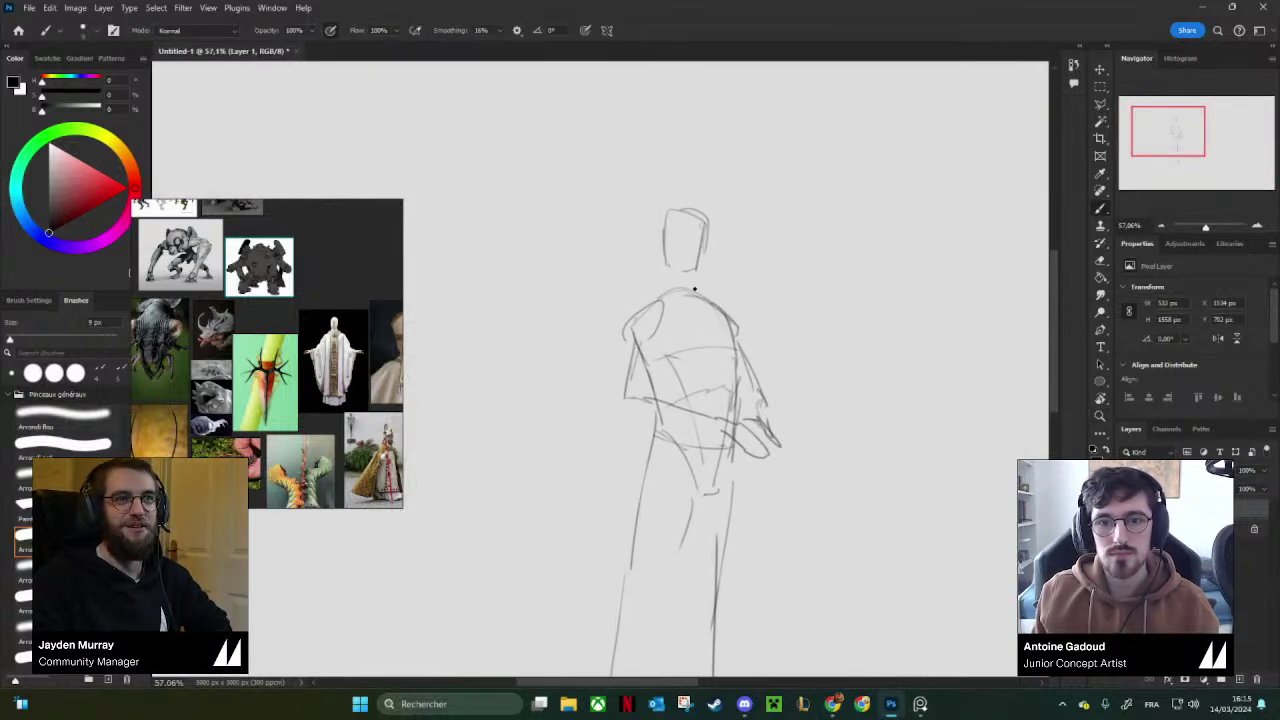
Redraw the head outline, the bent arm with its forearm across the waist and the angular hands, erasing the old arm lines.
{"action": "mouse_move", "coordinate": [665, 222]}
{"action": "left_mouse_down"}
{"action": "mouse_move", "coordinate": [668, 270]}
{"action": "mouse_move", "coordinate": [707, 213]}
{"action": "mouse_move", "coordinate": [707, 238]}
{"action": "left_mouse_up"}
{"action": "mouse_move", "coordinate": [695, 353]}
{"action": "left_mouse_down"}
{"action": "mouse_move", "coordinate": [701, 311]}
{"action": "mouse_move", "coordinate": [622, 363]}
{"action": "mouse_move", "coordinate": [653, 370]}
{"action": "left_mouse_up"}
{"action": "key", "text": "e"}
{"action": "mouse_move", "coordinate": [641, 317]}
{"action": "left_mouse_down"}
{"action": "mouse_move", "coordinate": [665, 365]}
{"action": "mouse_move", "coordinate": [720, 374]}
{"action": "mouse_move", "coordinate": [627, 374]}
{"action": "mouse_move", "coordinate": [621, 343]}
{"action": "mouse_move", "coordinate": [615, 377]}
{"action": "left_mouse_up"}
{"action": "key", "text": "b"}
{"action": "mouse_move", "coordinate": [653, 308]}
{"action": "left_mouse_down"}
{"action": "mouse_move", "coordinate": [640, 367]}
{"action": "mouse_move", "coordinate": [734, 399]}
{"action": "mouse_move", "coordinate": [734, 381]}
{"action": "mouse_move", "coordinate": [740, 410]}
{"action": "mouse_move", "coordinate": [763, 394]}
{"action": "mouse_move", "coordinate": [753, 373]}
{"action": "mouse_move", "coordinate": [757, 400]}
{"action": "left_mouse_up"}
{"action": "key", "text": "e"}
{"action": "key", "text": "b"}
{"action": "key", "text": "e"}
{"action": "key", "text": "b"}
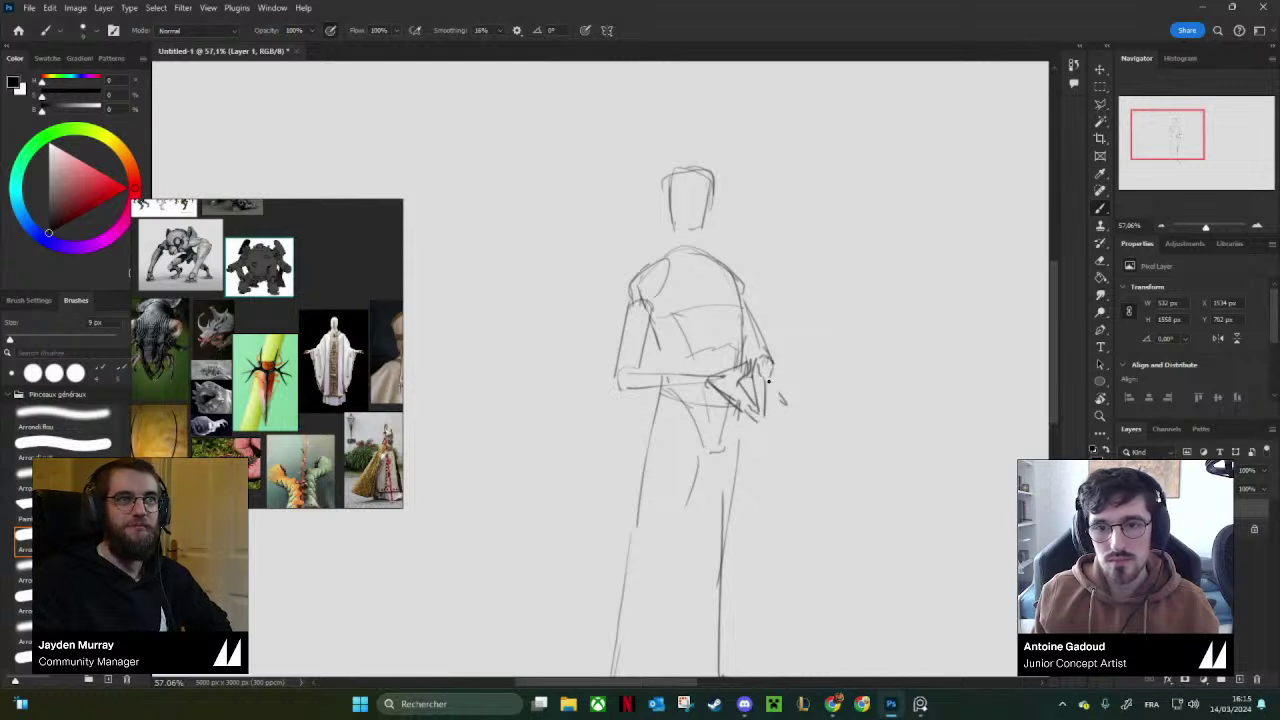
Reinforce the lines of the pelvis wedge and draw the neck between the head and shoulders.
{"action": "scroll", "coordinate": [750, 382], "scroll_direction": "down", "scroll_amount": 2}
{"action": "left_click_drag", "start_coordinate": [729, 359], "coordinate": [711, 403]}
{"action": "scroll", "coordinate": [680, 350], "scroll_direction": "up", "scroll_amount": 3}
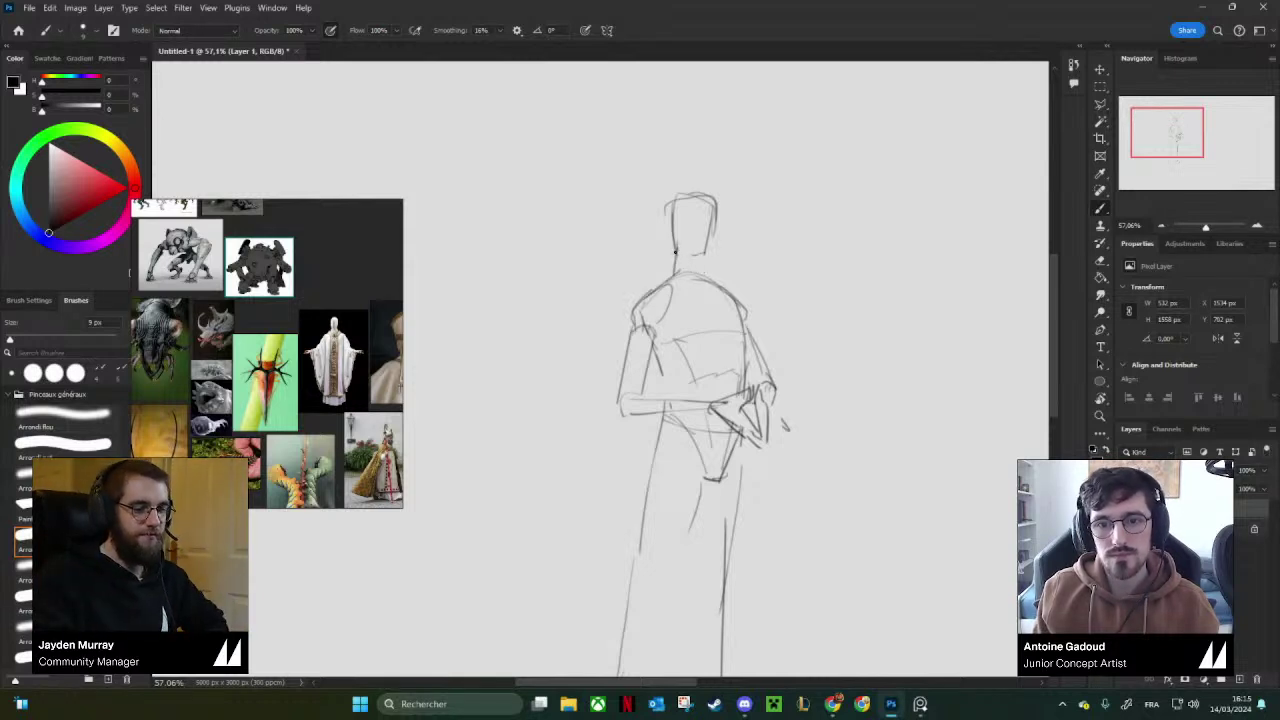
{"action": "mouse_move", "coordinate": [675, 250]}
{"action": "left_mouse_down"}
{"action": "mouse_move", "coordinate": [679, 278]}
{"action": "mouse_move", "coordinate": [720, 243]}
{"action": "left_mouse_up"}
Erase the stray mark beside the hands and draw a curved line across the upper chest from shoulder to shoulder.
{"action": "key", "text": "e"}
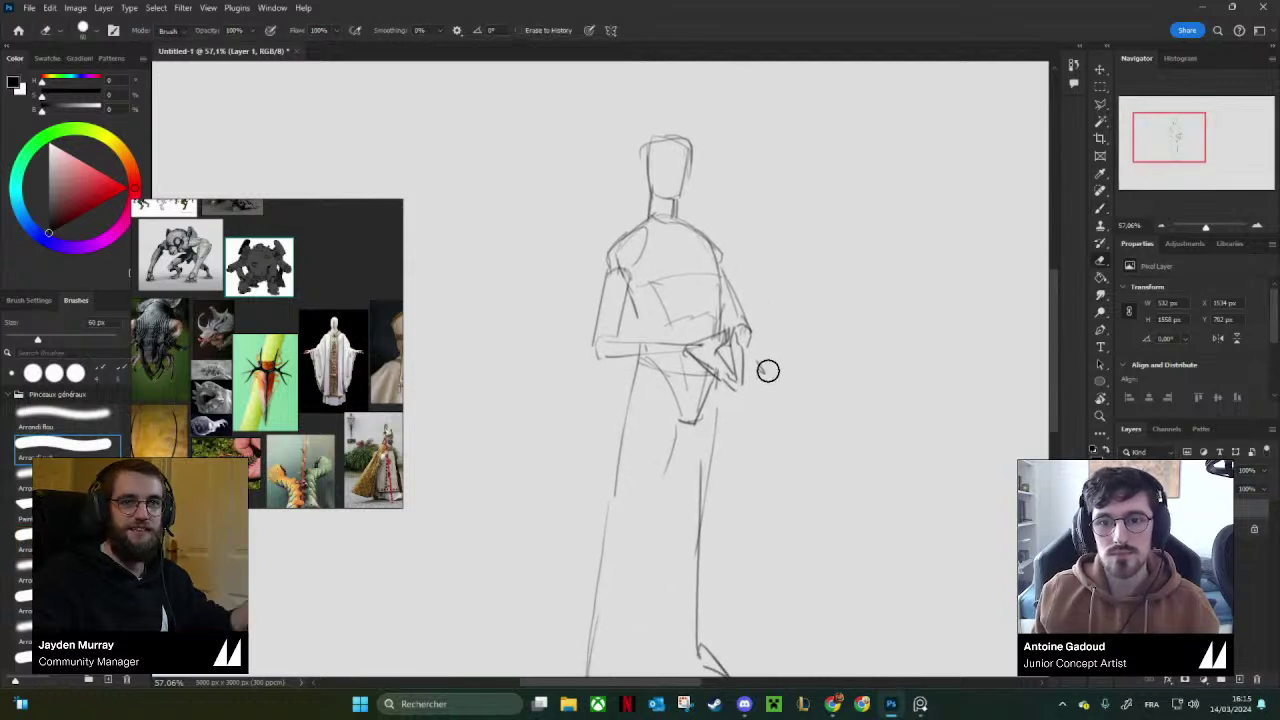
{"action": "mouse_move", "coordinate": [768, 371]}
{"action": "left_mouse_down"}
{"action": "mouse_move", "coordinate": [755, 366]}
{"action": "mouse_move", "coordinate": [776, 354]}
{"action": "mouse_move", "coordinate": [784, 382]}
{"action": "left_mouse_up"}
{"action": "left_click_drag", "start_coordinate": [803, 314], "coordinate": [791, 318]}
{"action": "key", "text": "b"}
{"action": "mouse_move", "coordinate": [631, 301]}
{"action": "left_mouse_down"}
{"action": "mouse_move", "coordinate": [710, 293]}
{"action": "mouse_move", "coordinate": [743, 306]}
{"action": "left_mouse_up"}
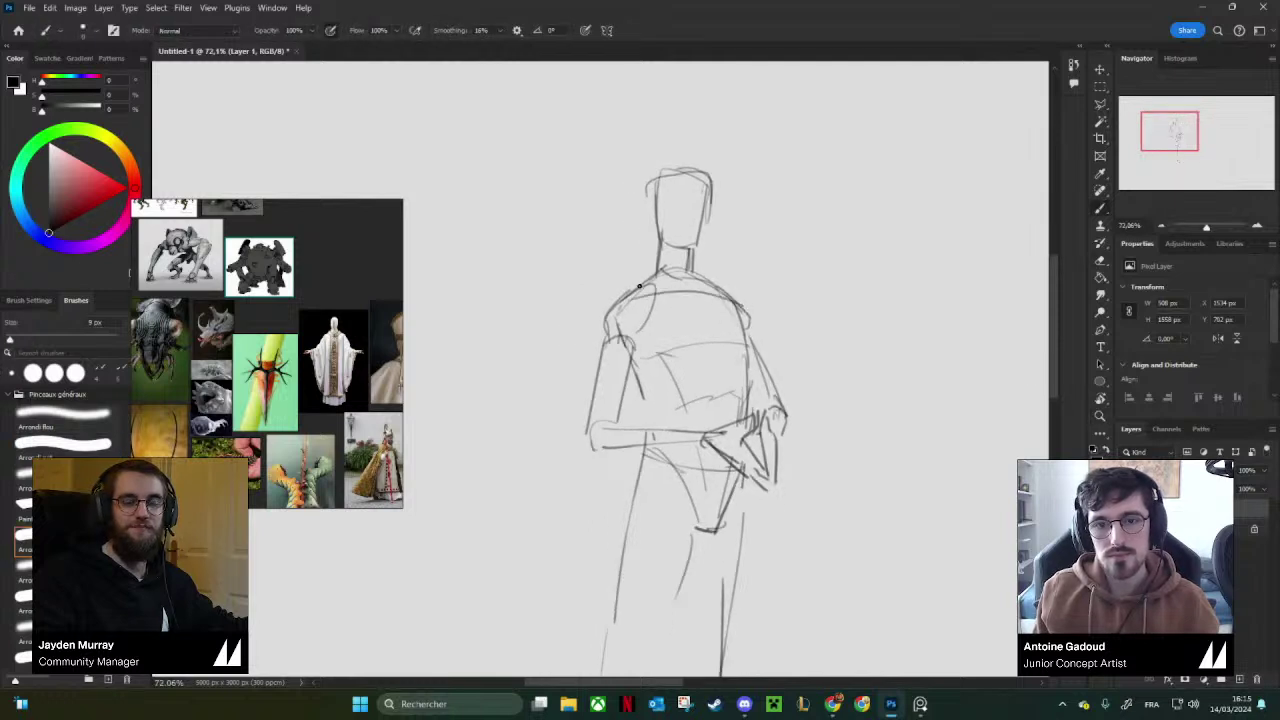
Reinforce the angular shoulder contour and draw a diagonal line across the torso from shoulder to waist.
{"action": "left_click_drag", "start_coordinate": [611, 301], "coordinate": [617, 343]}
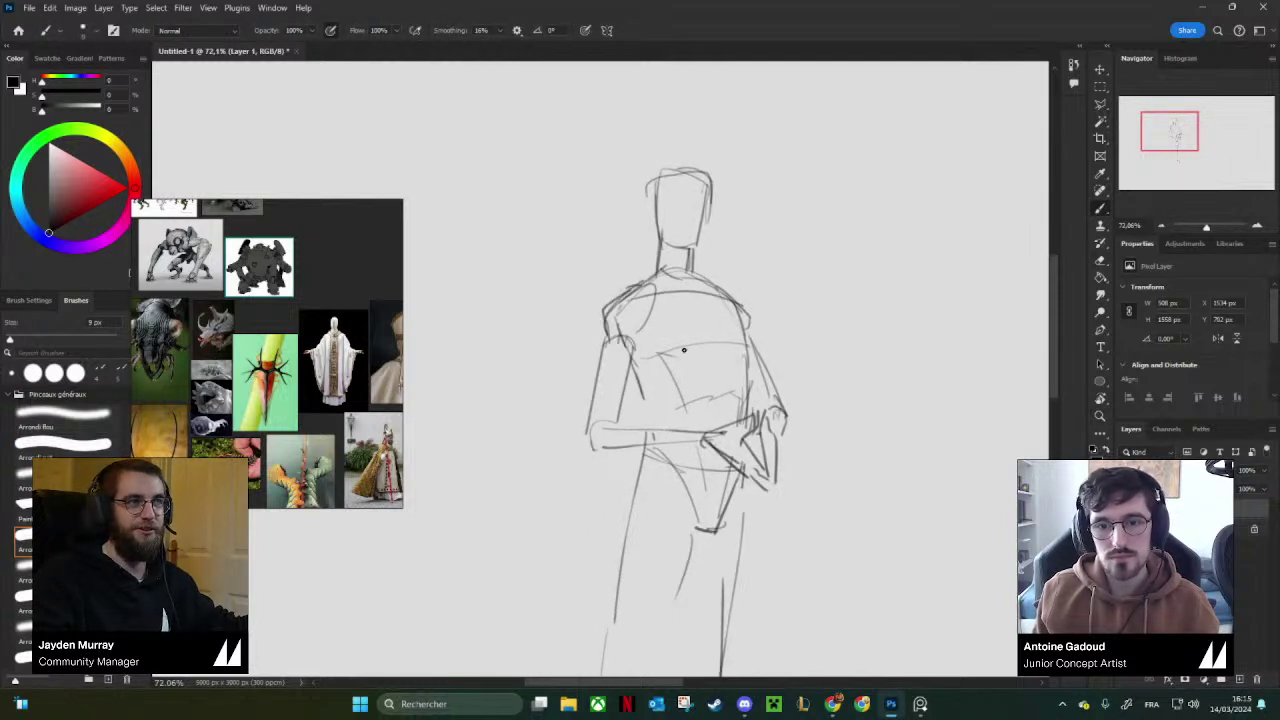
{"action": "mouse_move", "coordinate": [640, 298]}
{"action": "left_mouse_down"}
{"action": "mouse_move", "coordinate": [731, 448]}
{"action": "mouse_move", "coordinate": [728, 392]}
{"action": "left_mouse_up"}
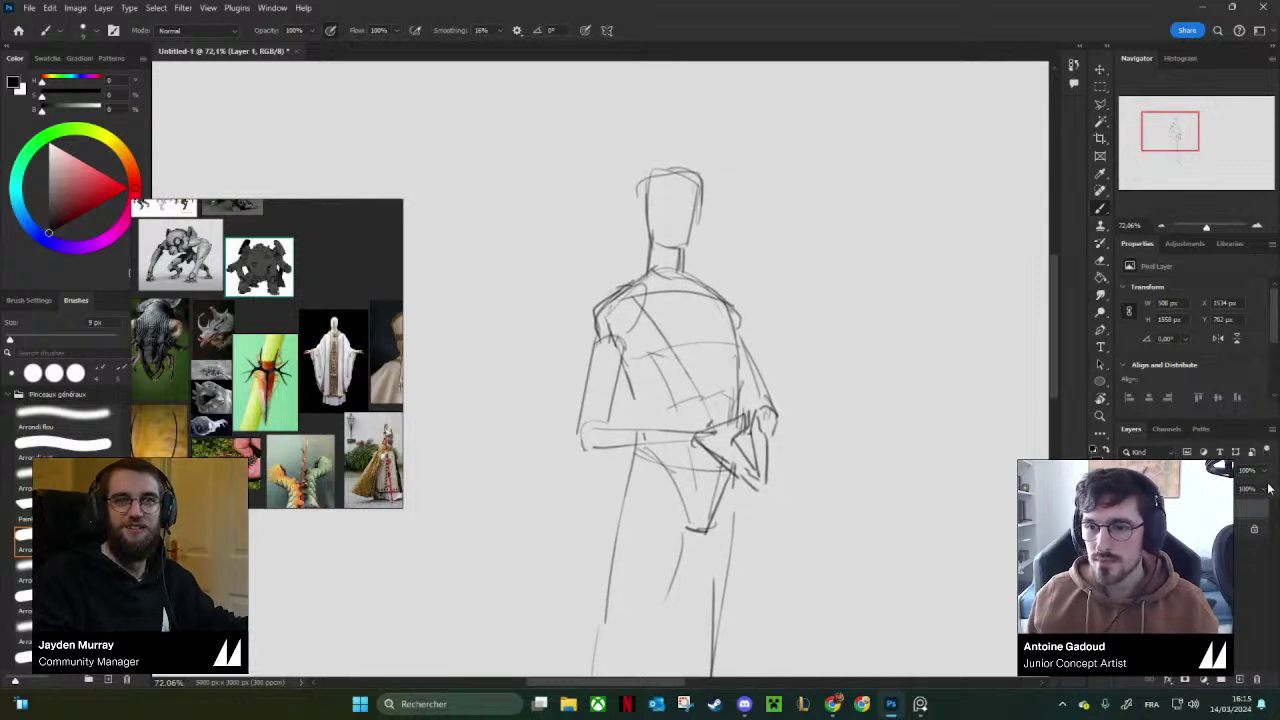
Lower the opacity of the body sketch layer and add a new layer above it for detailing the head.
{"action": "left_click_drag", "start_coordinate": [1238, 489], "coordinate": [1224, 489]}
{"action": "left_click", "coordinate": [1239, 679]}
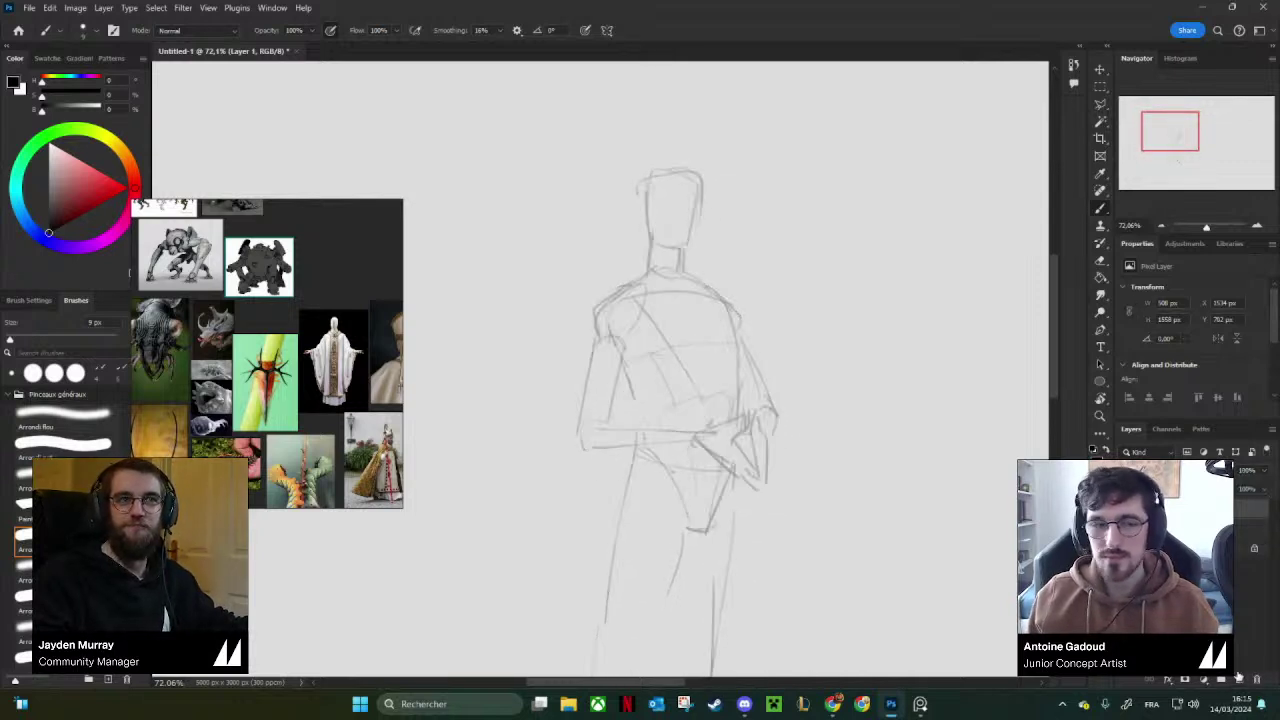
{"action": "key", "text": "z"}
{"action": "left_click_drag", "start_coordinate": [710, 246], "coordinate": [725, 267]}
{"action": "key", "text": "b"}
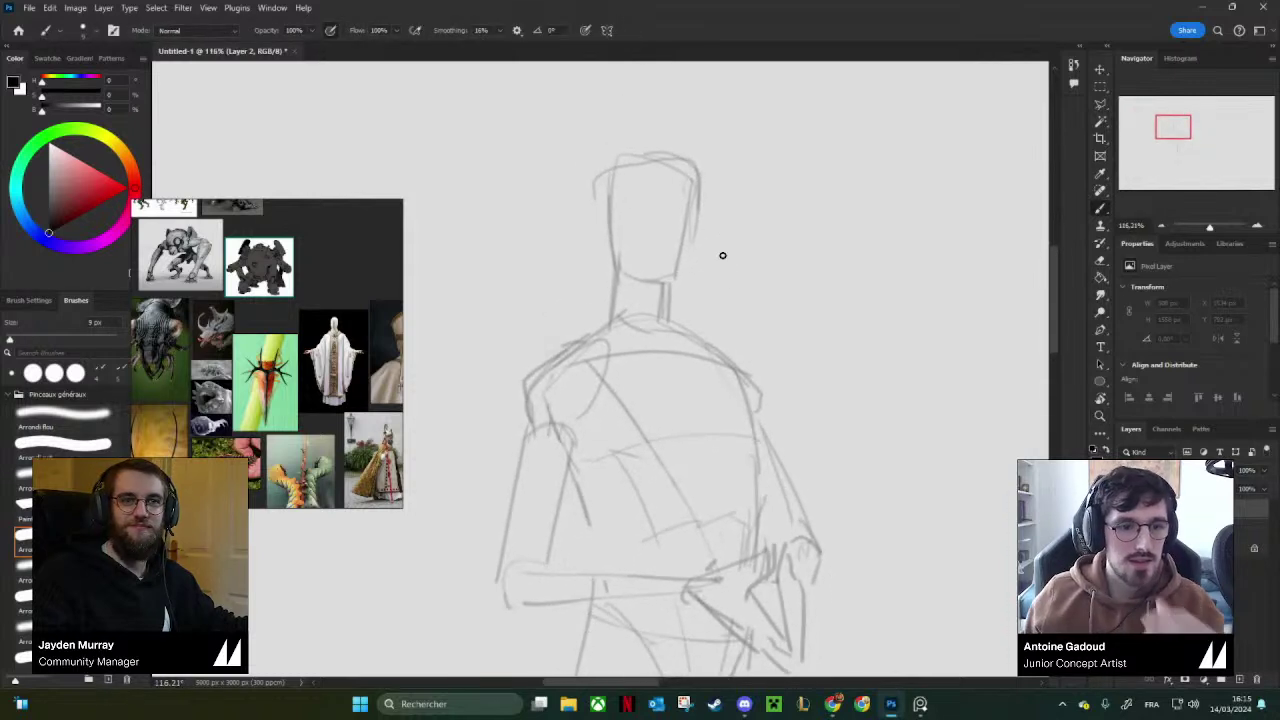
Examine the insect head, horned bug and larva close-ups on the reference board for head shape ideas.
{"action": "left_click_drag", "start_coordinate": [192, 353], "coordinate": [254, 364]}
{"action": "scroll", "coordinate": [328, 356], "scroll_direction": "up", "scroll_amount": 5}
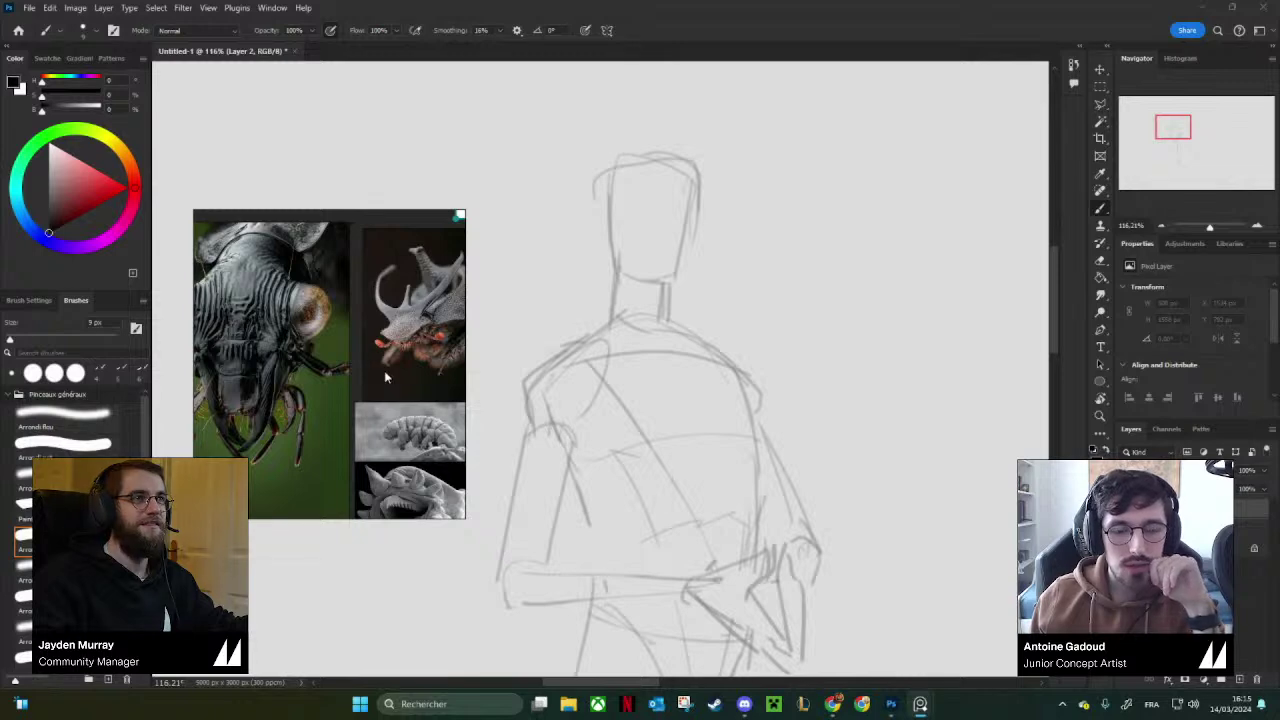
{"action": "scroll", "coordinate": [380, 360], "scroll_direction": "down", "scroll_amount": 5}
{"action": "scroll", "coordinate": [351, 330], "scroll_direction": "up", "scroll_amount": 4}
{"action": "left_click_drag", "start_coordinate": [345, 345], "coordinate": [372, 443]}
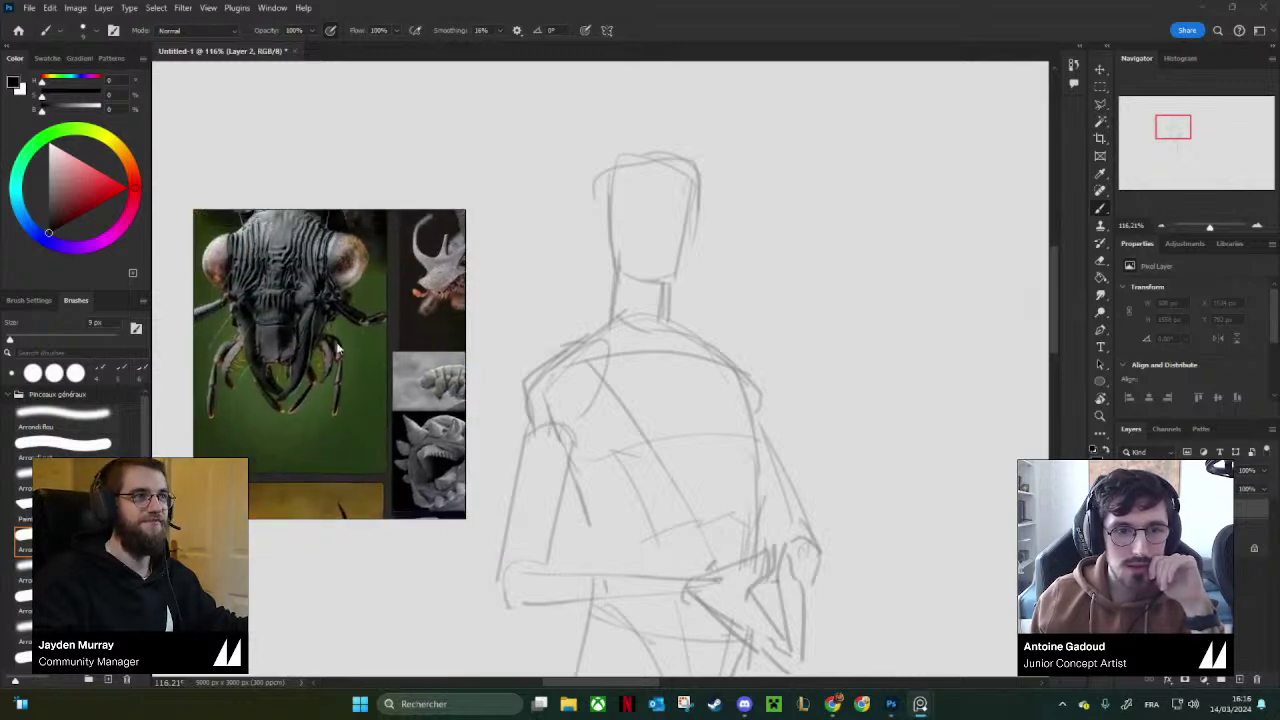
{"action": "left_click_drag", "start_coordinate": [340, 355], "coordinate": [236, 338]}
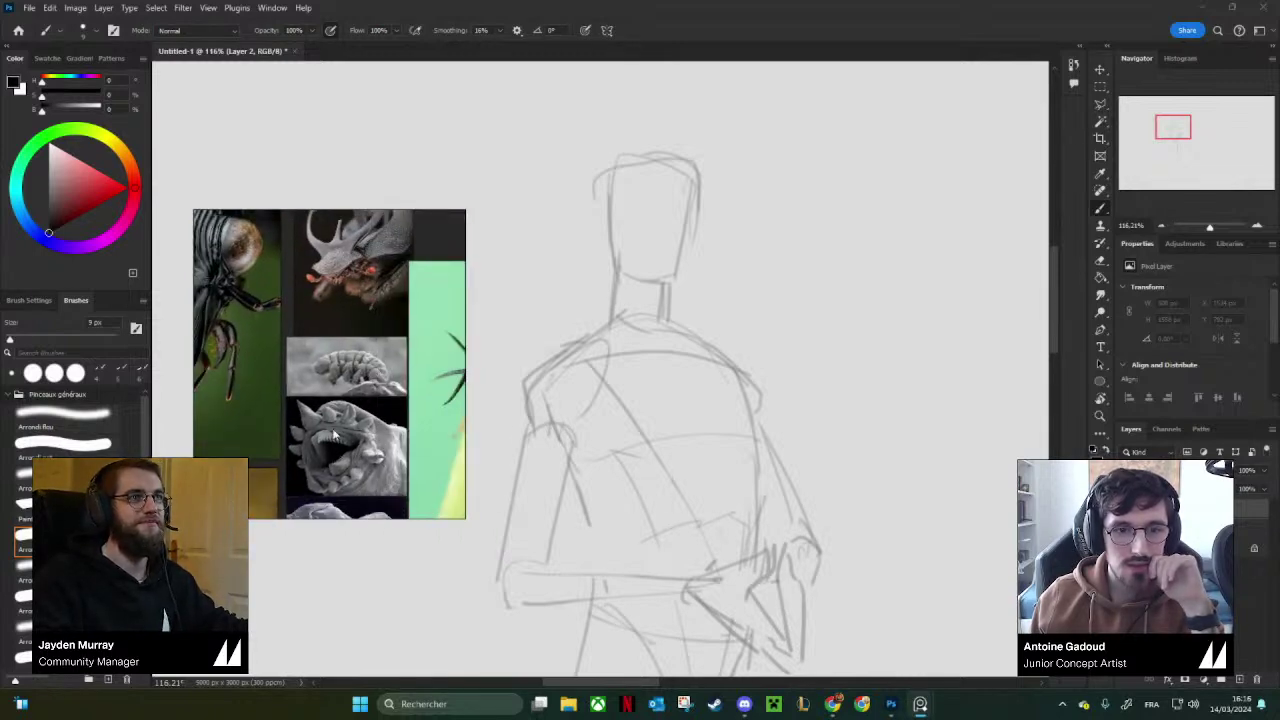
{"action": "scroll", "coordinate": [400, 385], "scroll_direction": "up", "scroll_amount": 3}
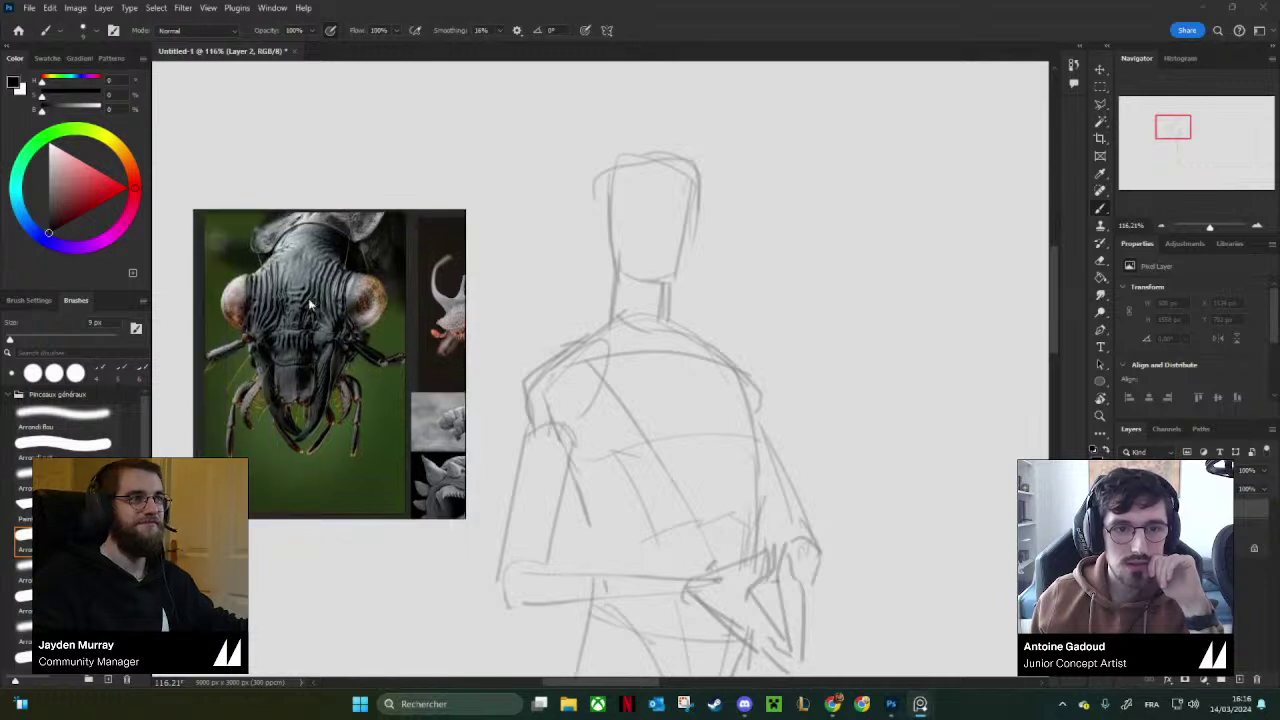
{"action": "scroll", "coordinate": [381, 396], "scroll_direction": "down", "scroll_amount": 3}
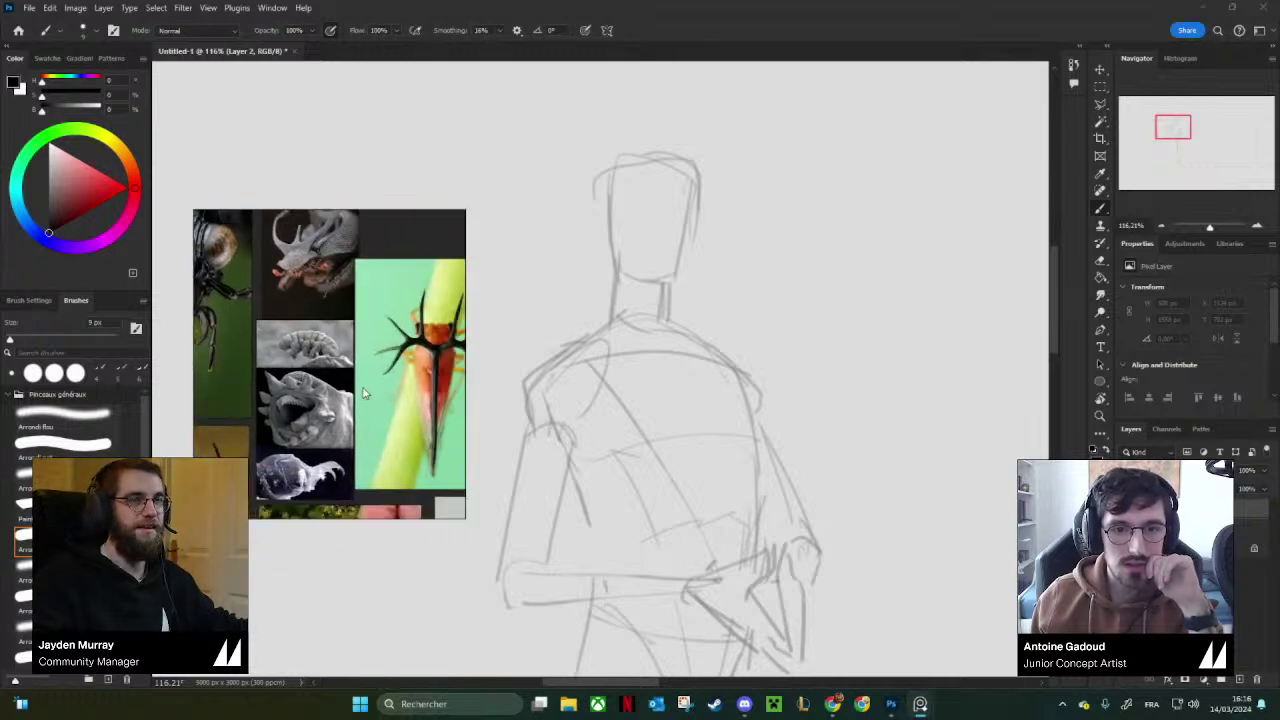
{"action": "scroll", "coordinate": [335, 302], "scroll_direction": "up", "scroll_amount": 3}
{"action": "scroll", "coordinate": [335, 302], "scroll_direction": "down", "scroll_amount": 3}
{"action": "scroll", "coordinate": [377, 393], "scroll_direction": "up", "scroll_amount": 4}
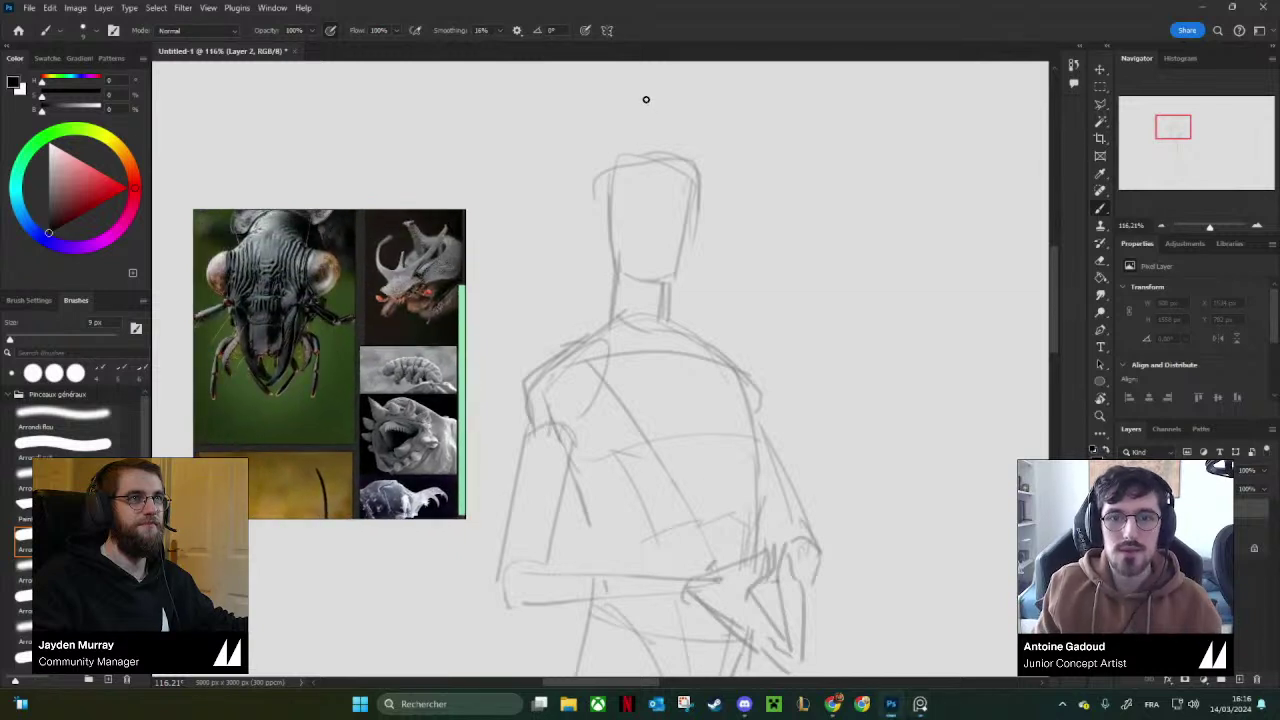
With a 5 px brush, sketch two large round insect eyes on the sides of the head and an angular mouth line below.
{"action": "key", "text": "bracketleft"}
{"action": "key", "text": "bracketleft"}
{"action": "key", "text": "bracketleft"}
{"action": "mouse_move", "coordinate": [647, 166]}
{"action": "left_mouse_down"}
{"action": "mouse_move", "coordinate": [693, 168]}
{"action": "mouse_move", "coordinate": [611, 171]}
{"action": "mouse_move", "coordinate": [633, 168]}
{"action": "mouse_move", "coordinate": [609, 160]}
{"action": "mouse_move", "coordinate": [589, 203]}
{"action": "mouse_move", "coordinate": [624, 213]}
{"action": "mouse_move", "coordinate": [643, 212]}
{"action": "left_mouse_up"}
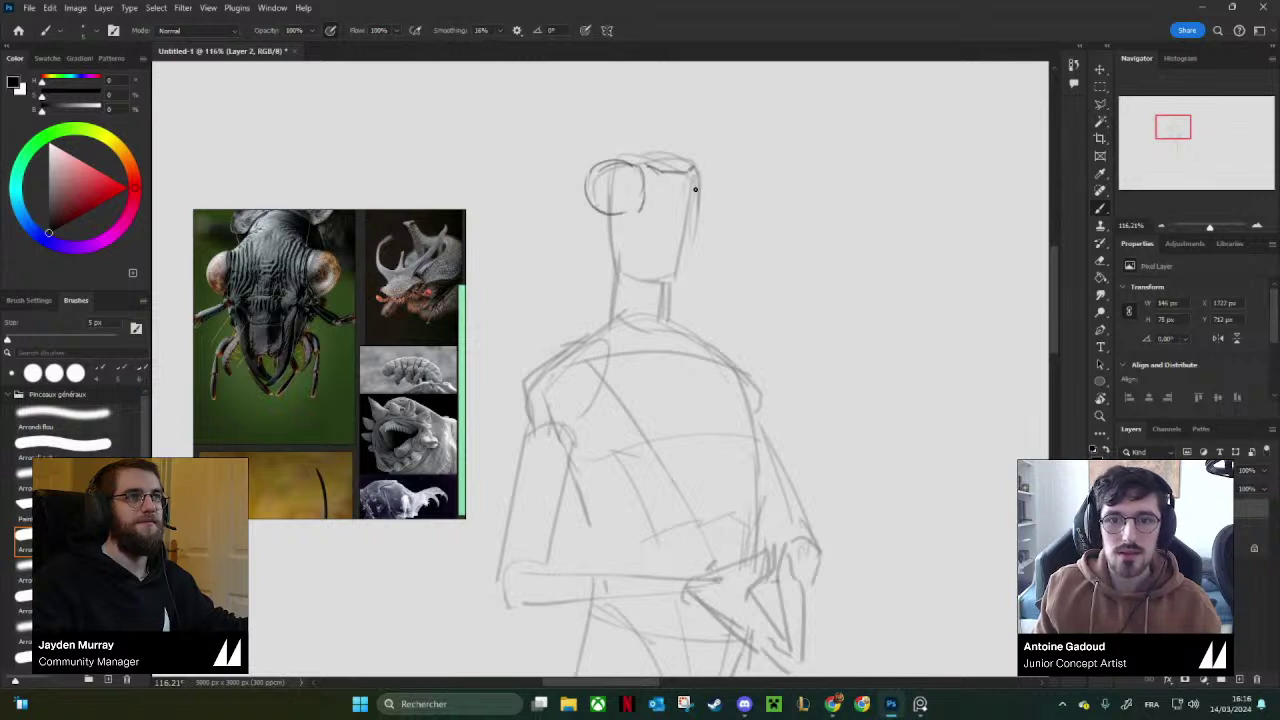
{"action": "mouse_move", "coordinate": [697, 175]}
{"action": "left_mouse_down"}
{"action": "mouse_move", "coordinate": [698, 213]}
{"action": "mouse_move", "coordinate": [724, 212]}
{"action": "left_mouse_up"}
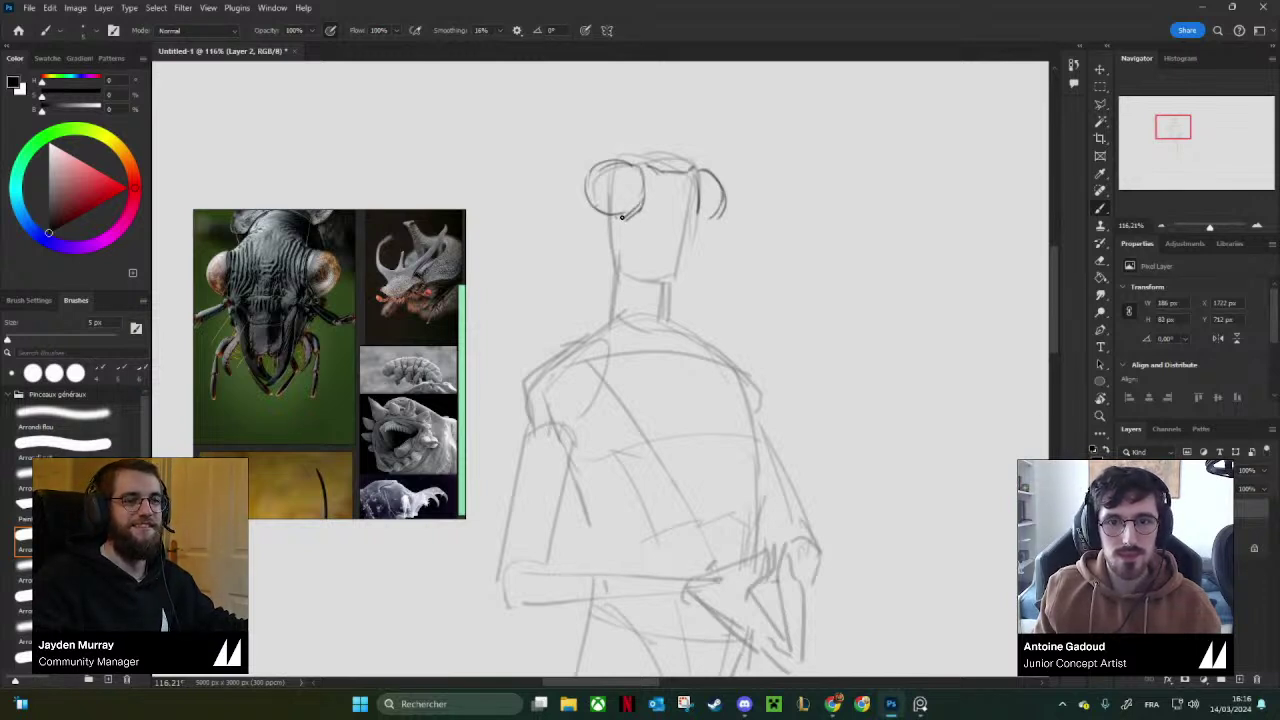
{"action": "mouse_move", "coordinate": [633, 243]}
{"action": "left_mouse_down"}
{"action": "mouse_move", "coordinate": [627, 233]}
{"action": "mouse_move", "coordinate": [688, 235]}
{"action": "left_mouse_up"}
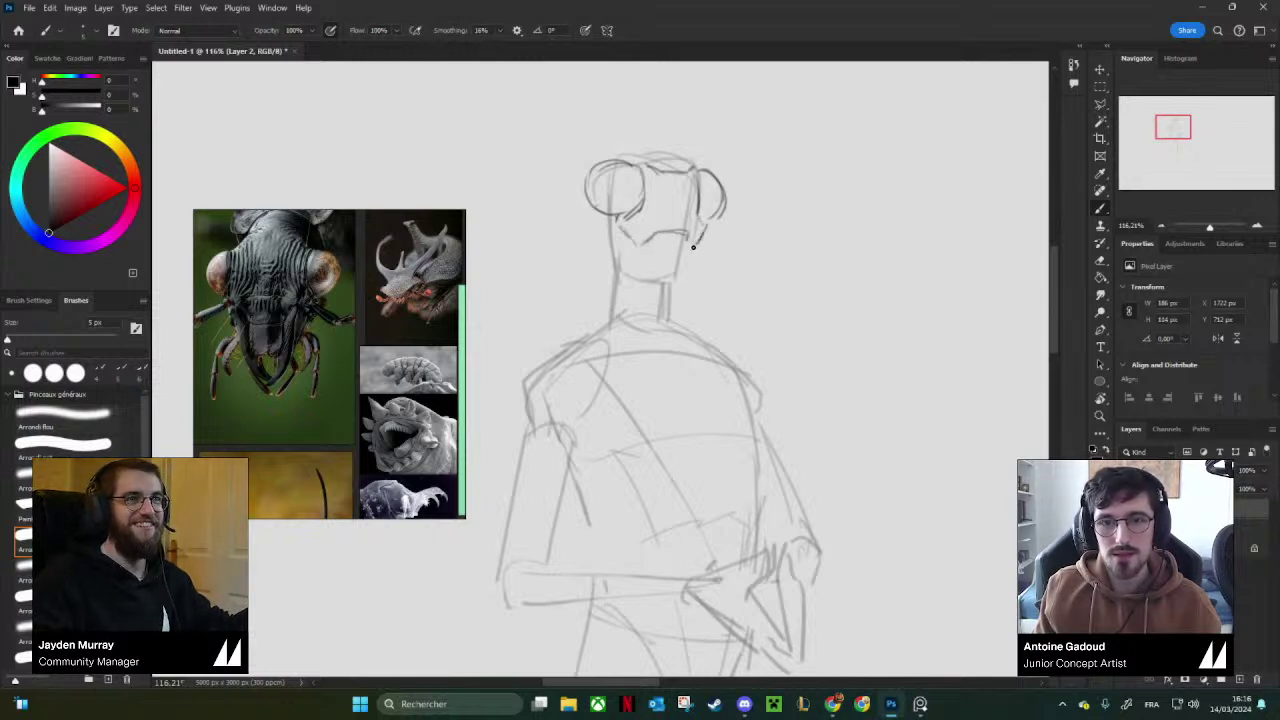
{"action": "left_click_drag", "start_coordinate": [749, 219], "coordinate": [695, 221]}
Flip the canvas horizontally to check the insect head.
{"action": "key", "text": "ctrl+shift+h"}
{"action": "left_click_drag", "start_coordinate": [797, 266], "coordinate": [532, 290]}
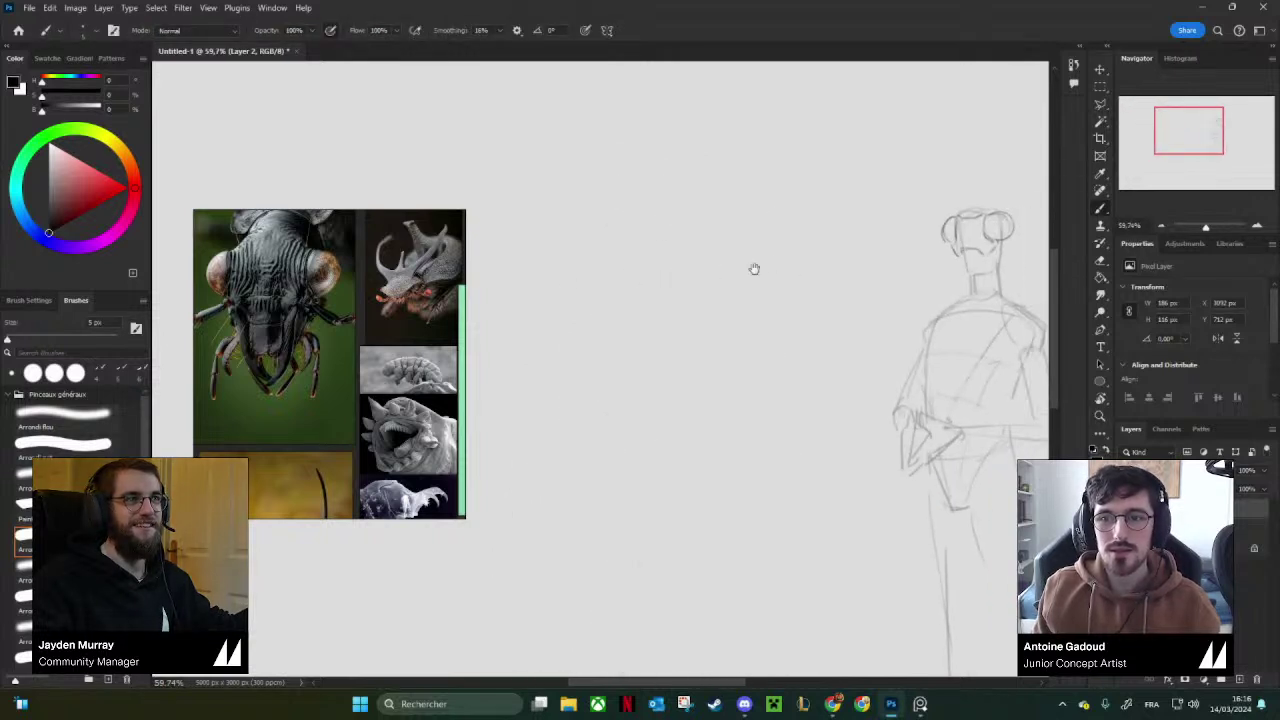
{"action": "left_click_drag", "start_coordinate": [754, 271], "coordinate": [539, 304]}
{"action": "left_click_drag", "start_coordinate": [792, 261], "coordinate": [866, 262]}
Reduce the eraser size and clean up the lower contour of the far eye.
{"action": "key", "text": "e"}
{"action": "key", "text": "bracketleft"}
{"action": "key", "text": "bracketleft"}
{"action": "key", "text": "bracketleft"}
{"action": "key", "text": "bracketleft"}
{"action": "key", "text": "bracketleft"}
{"action": "key", "text": "bracketleft"}
{"action": "key", "text": "bracketleft"}
{"action": "key", "text": "bracketleft"}
{"action": "key", "text": "bracketleft"}
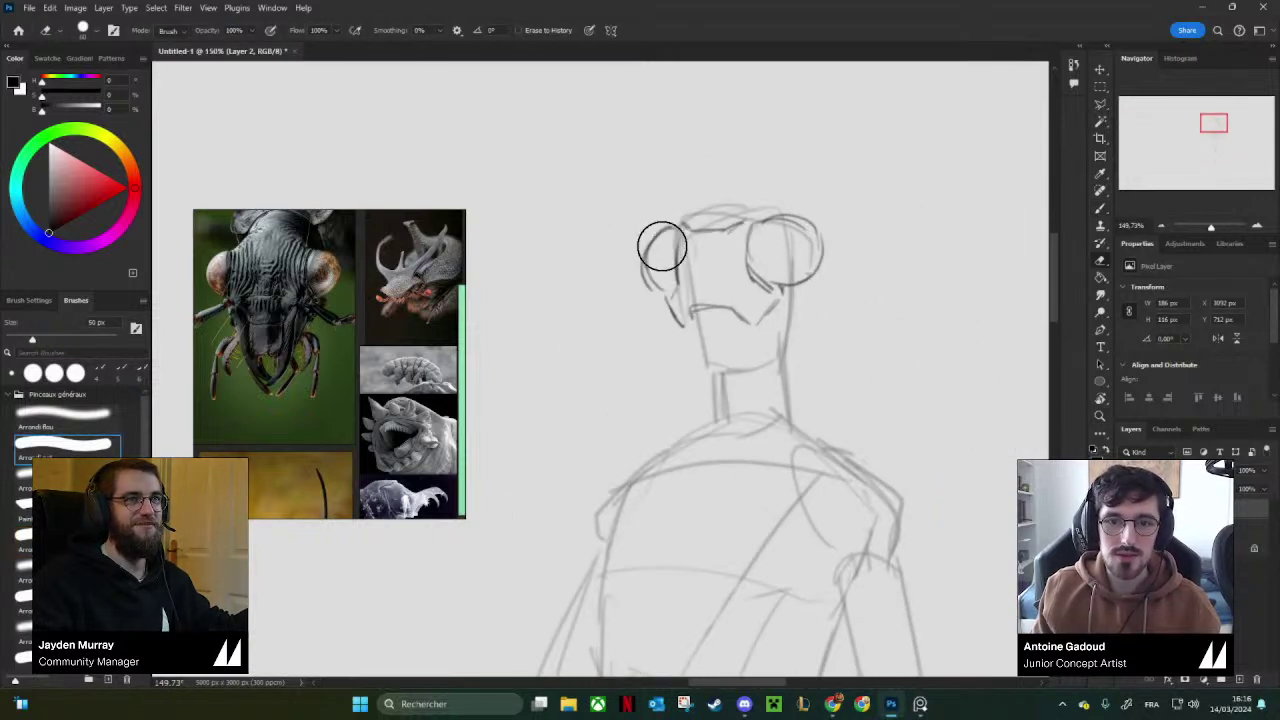
{"action": "mouse_move", "coordinate": [655, 280]}
{"action": "left_mouse_down"}
{"action": "mouse_move", "coordinate": [651, 257]}
{"action": "mouse_move", "coordinate": [662, 296]}
{"action": "left_mouse_up"}
{"action": "key", "text": "b"}
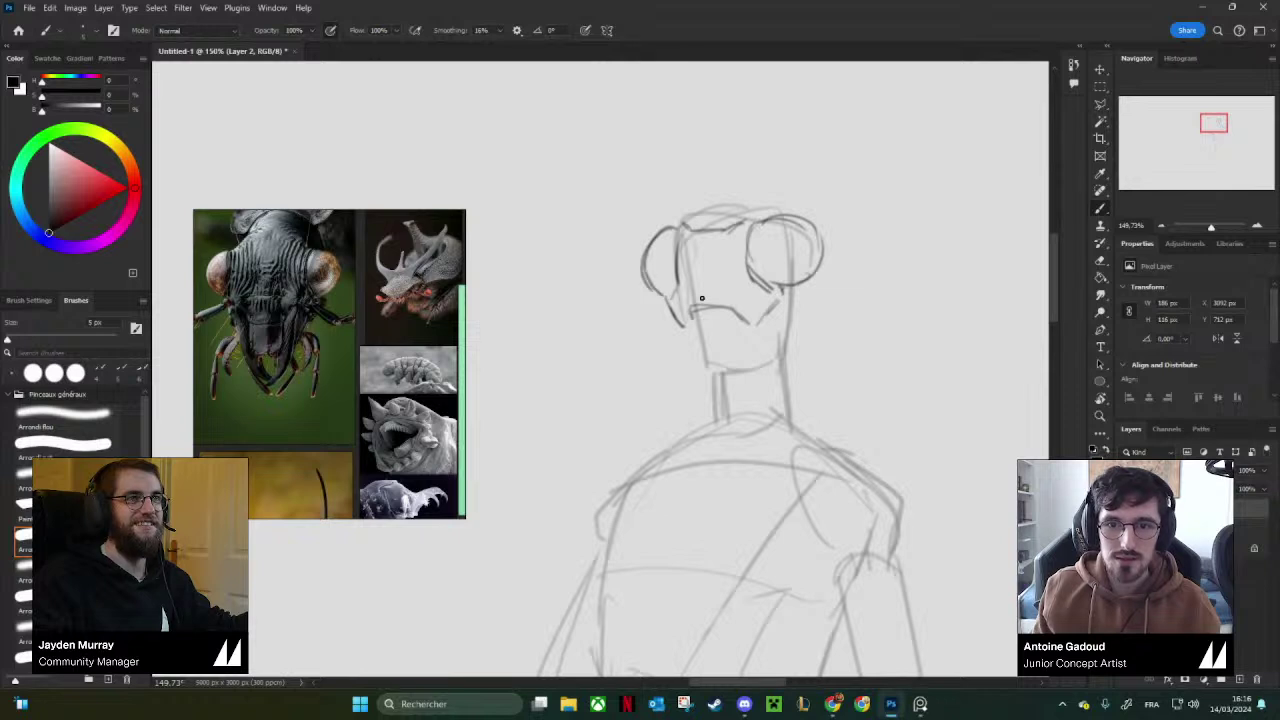
Draw small pointed mandible shapes beneath both eyes at the sides of the face.
{"action": "mouse_move", "coordinate": [814, 286]}
{"action": "left_mouse_down"}
{"action": "mouse_move", "coordinate": [720, 267]}
{"action": "mouse_move", "coordinate": [735, 273]}
{"action": "left_mouse_up"}
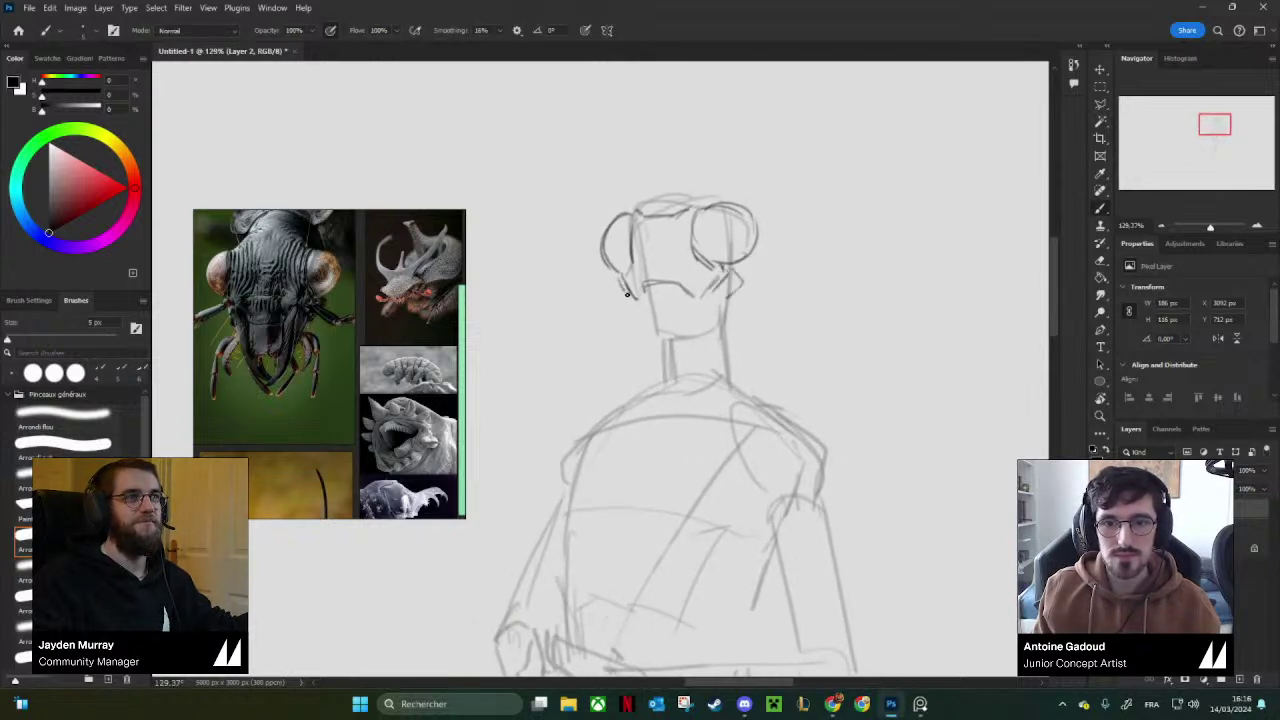
{"action": "mouse_move", "coordinate": [636, 278]}
{"action": "left_mouse_down"}
{"action": "mouse_move", "coordinate": [624, 291]}
{"action": "mouse_move", "coordinate": [676, 308]}
{"action": "left_mouse_up"}
{"action": "key", "text": "e"}
{"action": "key", "text": "b"}
{"action": "left_click_drag", "start_coordinate": [671, 252], "coordinate": [622, 250]}
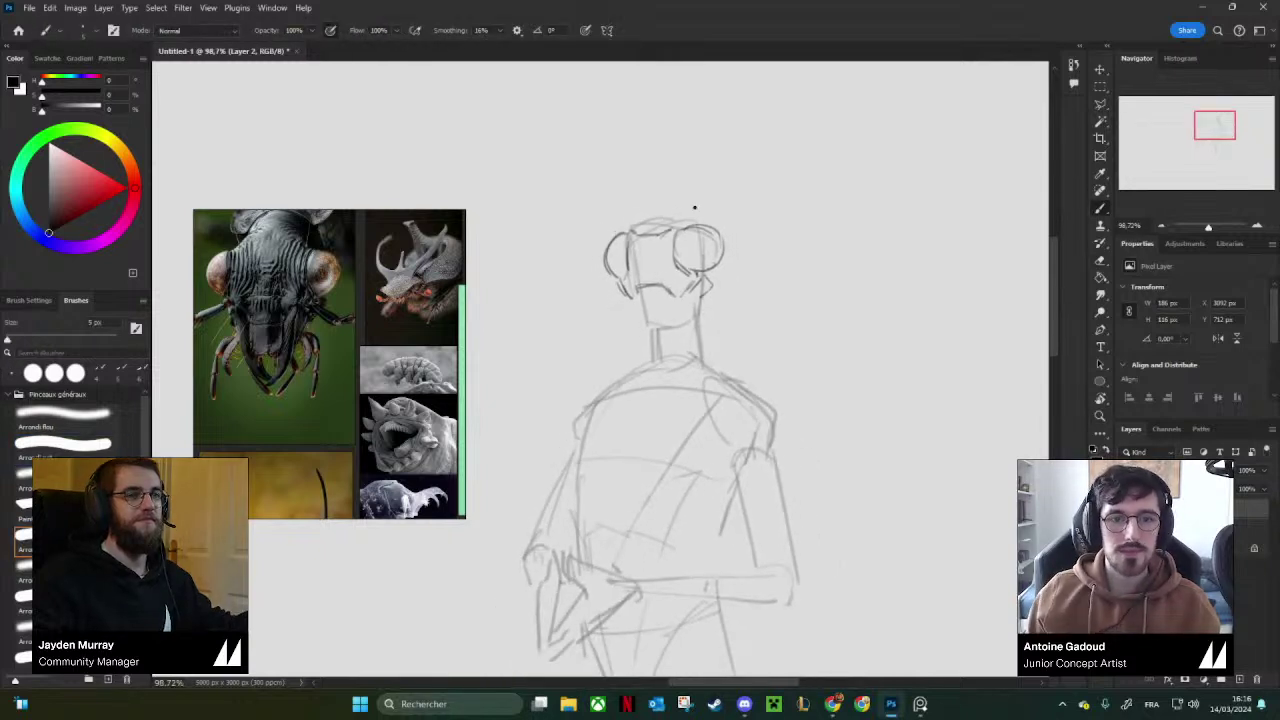
Following the horned insect reference, erase part of the near eye's outline and draw a long curved horn sweeping outward above it.
{"action": "scroll", "coordinate": [396, 310], "scroll_direction": "up", "scroll_amount": 5}
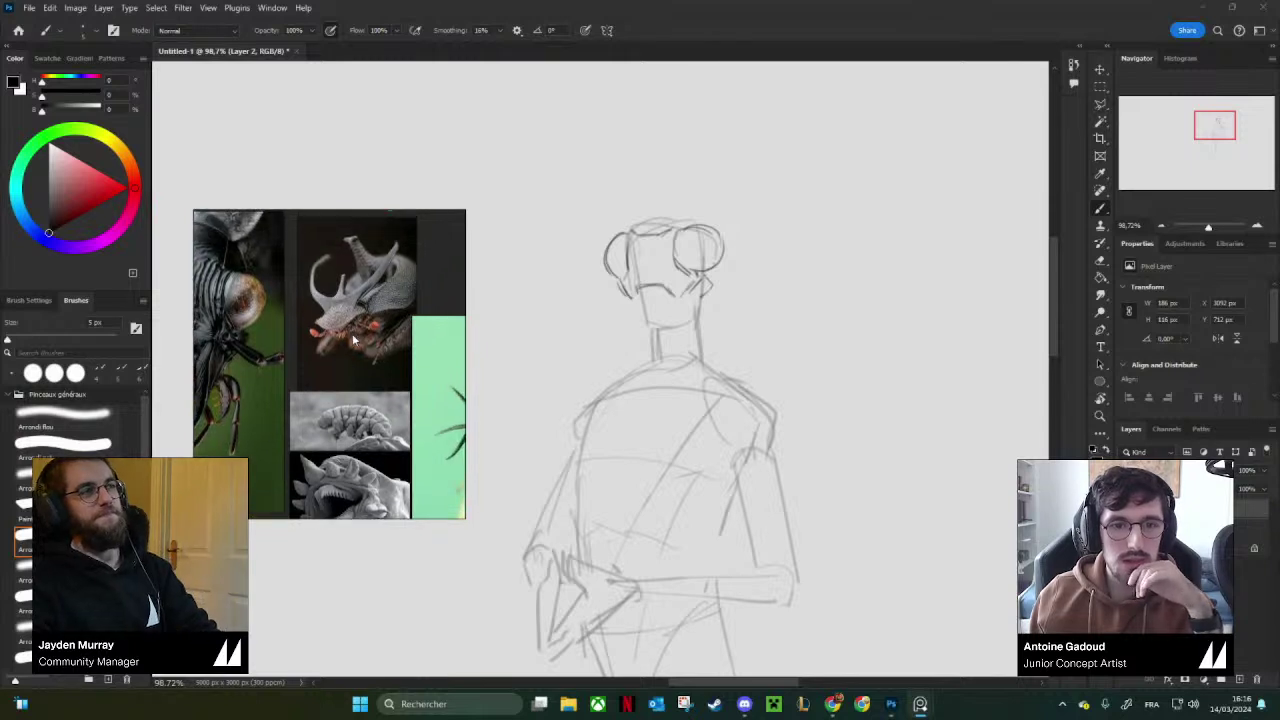
{"action": "key", "text": "e"}
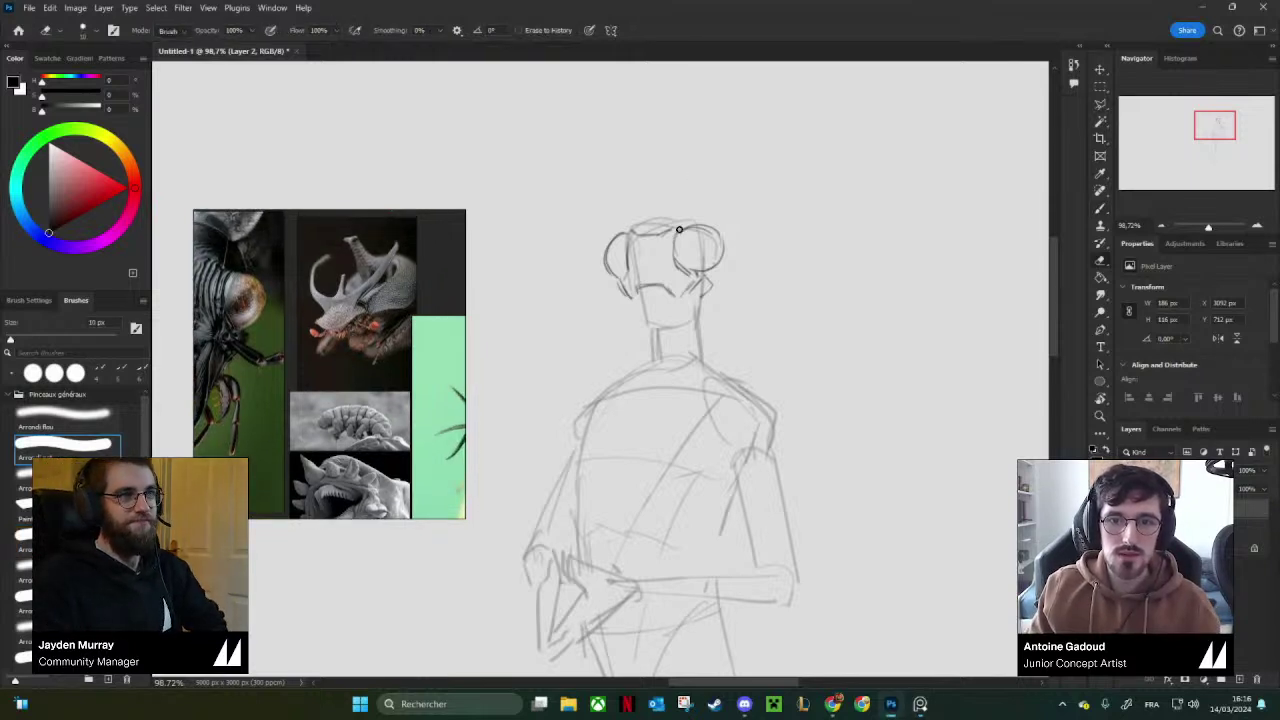
{"action": "key", "text": "b"}
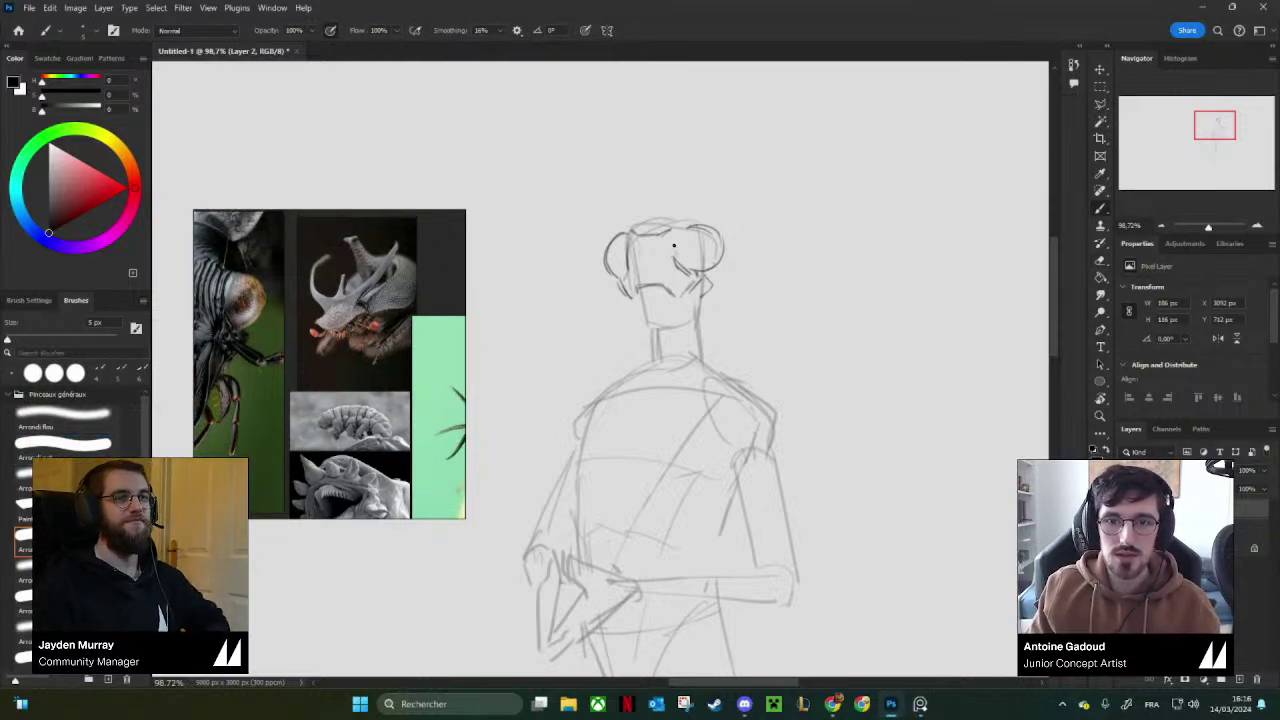
{"action": "left_click_drag", "start_coordinate": [680, 226], "coordinate": [803, 150]}
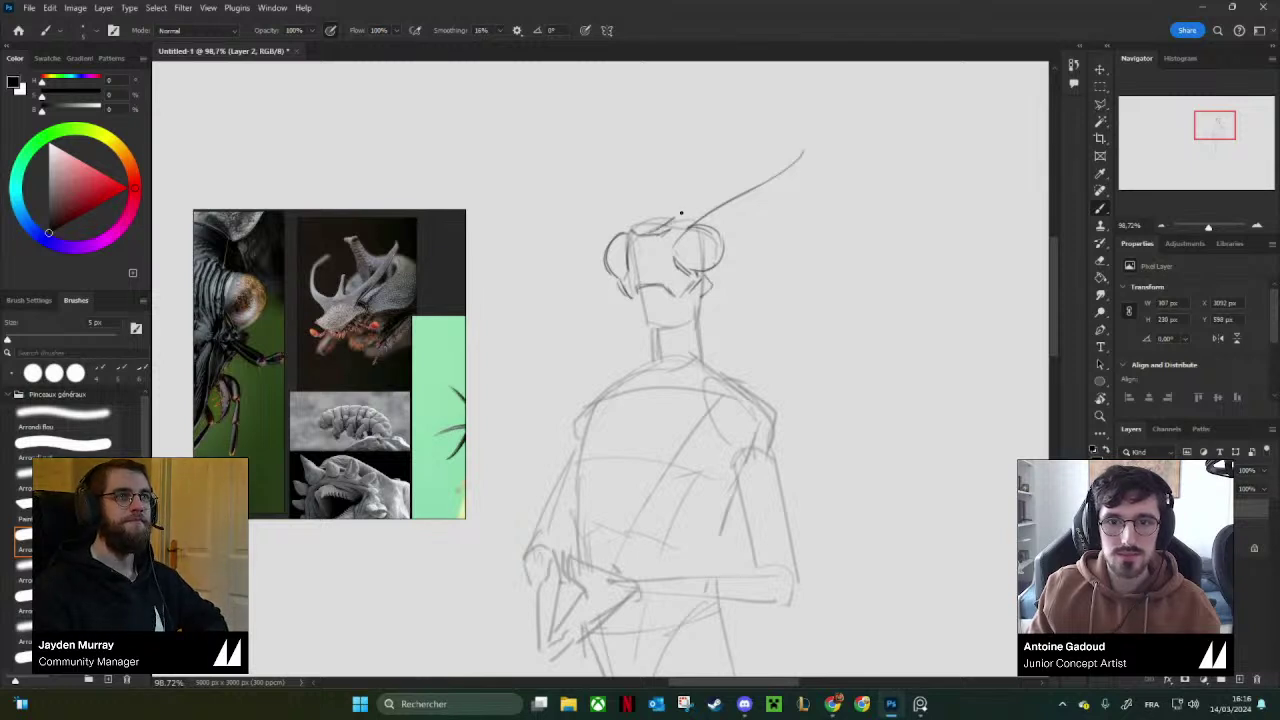
{"action": "left_click_drag", "start_coordinate": [681, 212], "coordinate": [797, 149]}
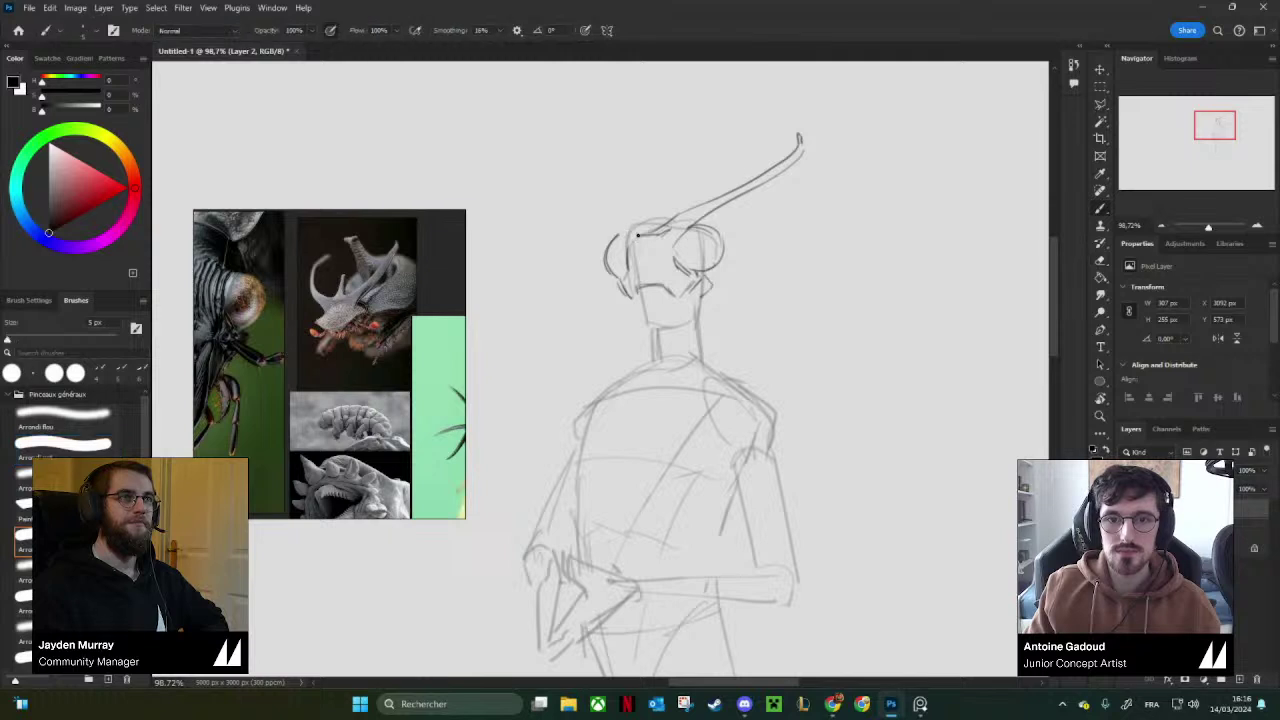
Draw the second curved horn rising above the far eye, with its tip bending inward.
{"action": "left_click_drag", "start_coordinate": [616, 196], "coordinate": [624, 149]}
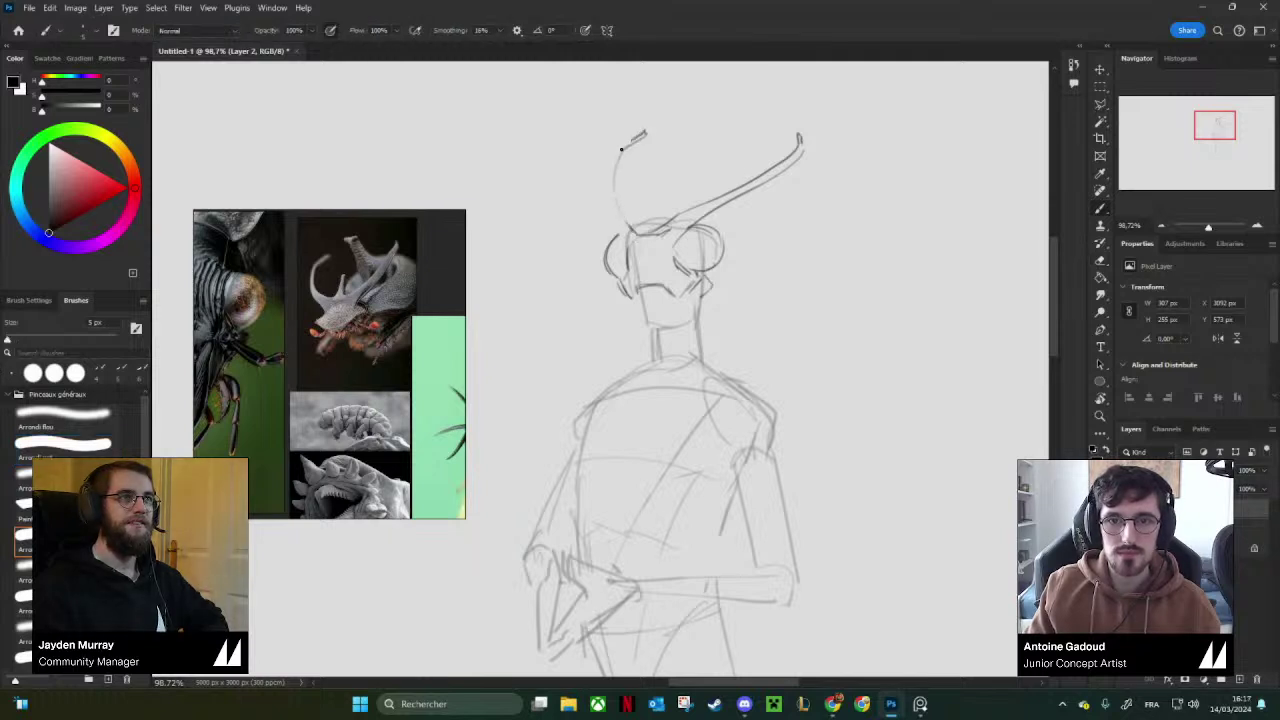
{"action": "mouse_move", "coordinate": [616, 154]}
{"action": "left_mouse_down"}
{"action": "mouse_move", "coordinate": [607, 209]}
{"action": "mouse_move", "coordinate": [627, 240]}
{"action": "left_mouse_up"}
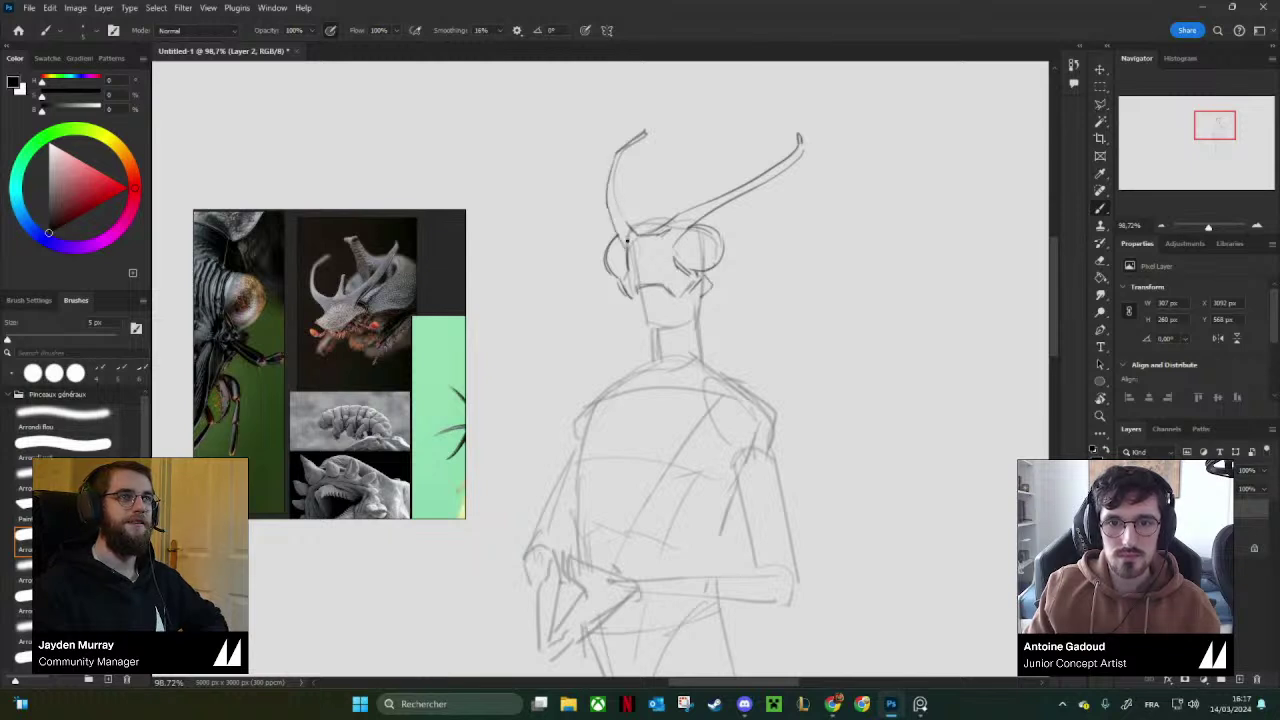
{"action": "left_click_drag", "start_coordinate": [614, 197], "coordinate": [632, 237]}
{"action": "left_click_drag", "start_coordinate": [650, 292], "coordinate": [654, 250]}
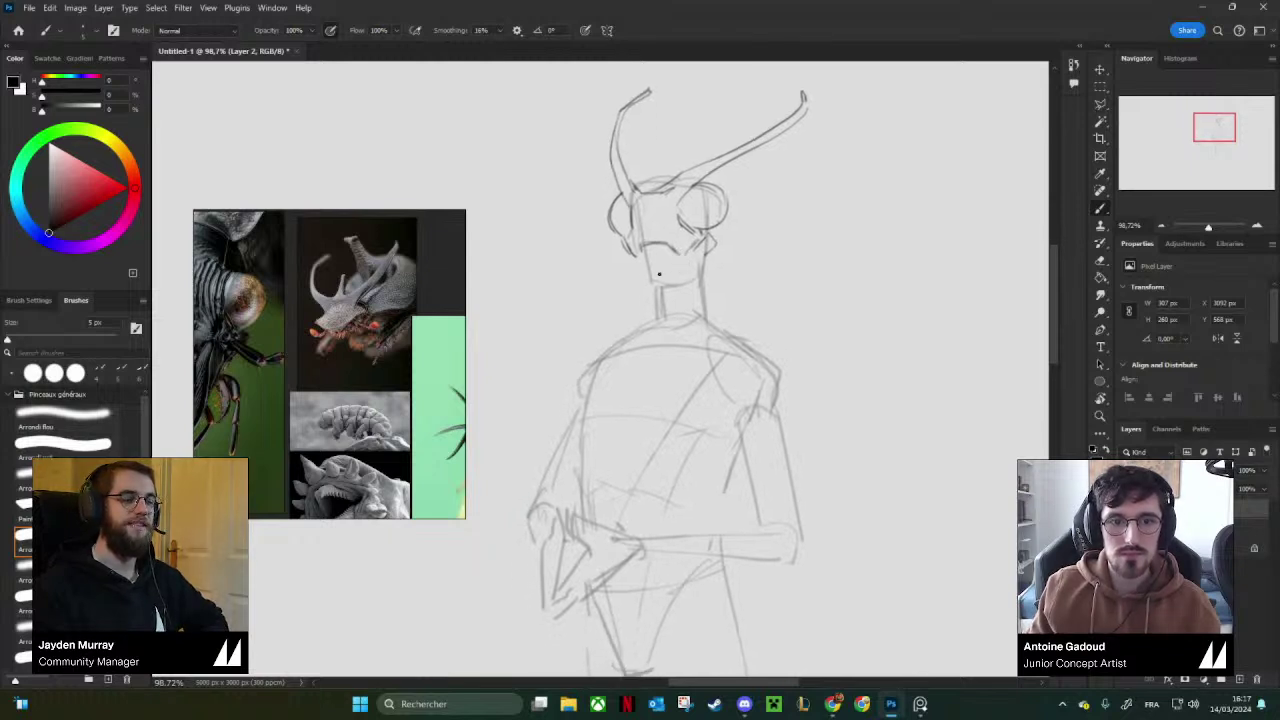
Erase the old mouth line and redraw the lower edge of the face between the mandibles.
{"action": "key", "text": "e"}
{"action": "key", "text": "b"}
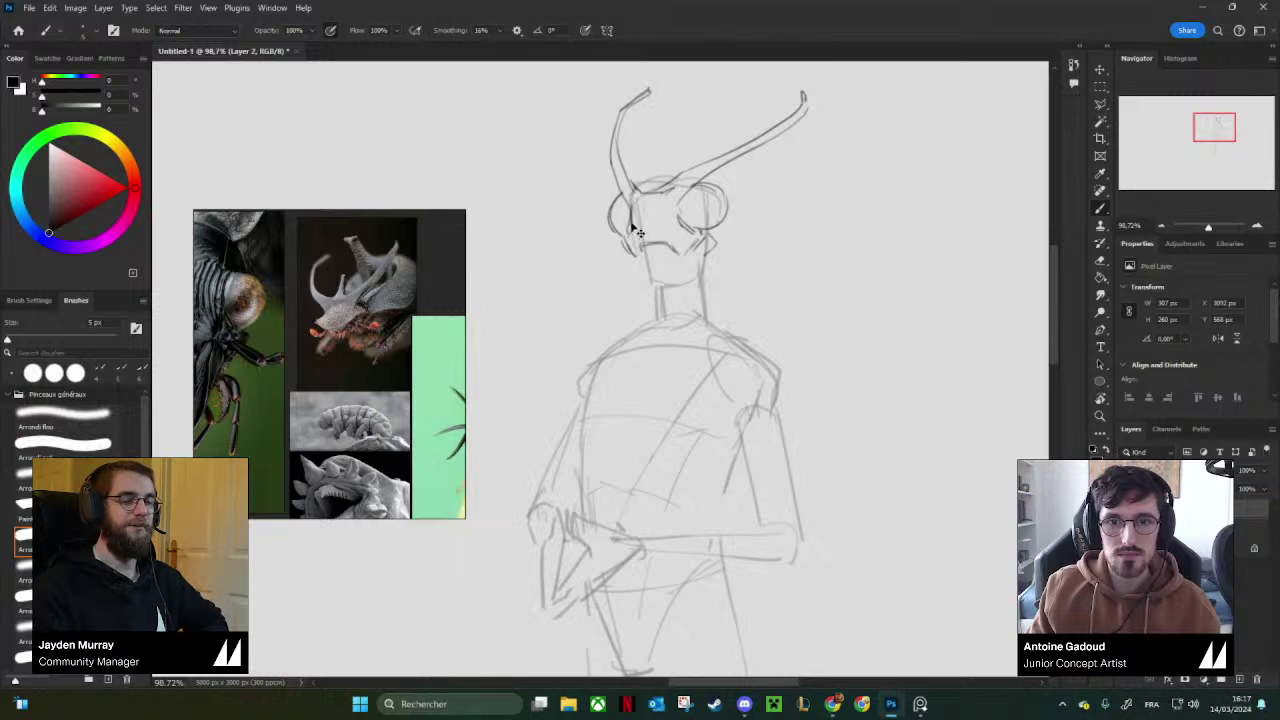
{"action": "key", "text": "e"}
{"action": "left_click_drag", "start_coordinate": [645, 236], "coordinate": [665, 243]}
{"action": "key", "text": "b"}
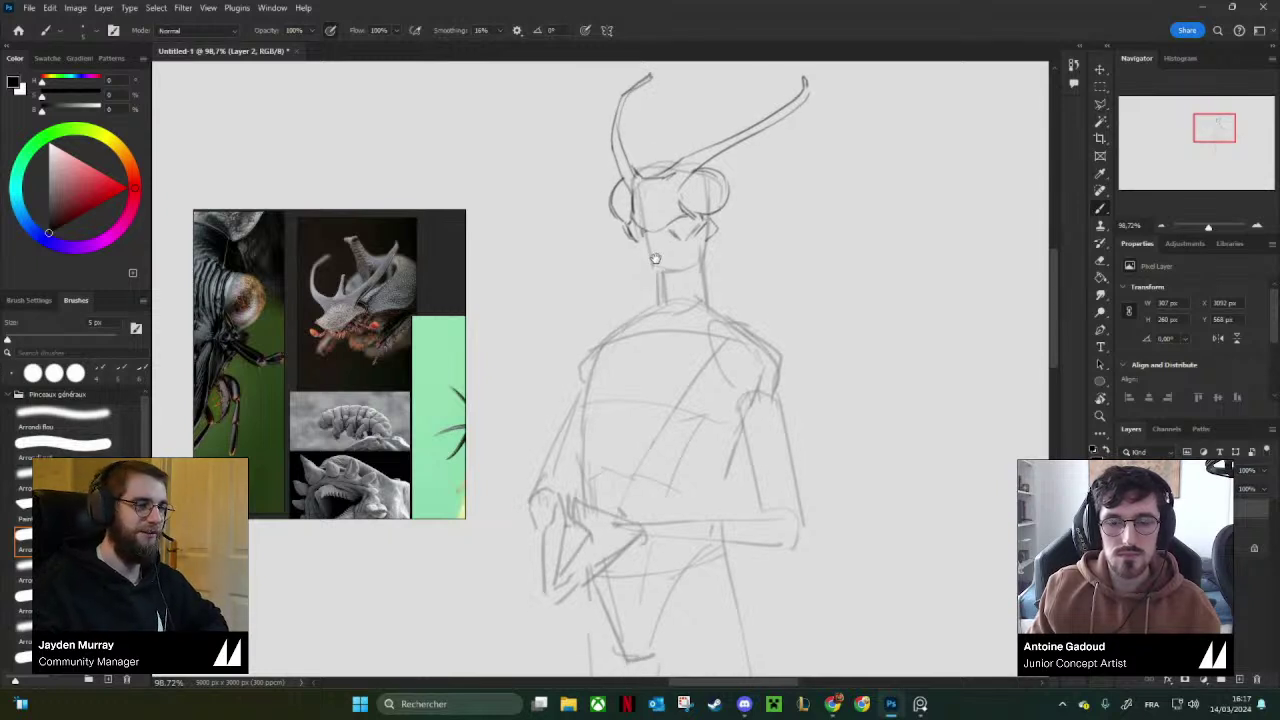
{"action": "key", "text": "e"}
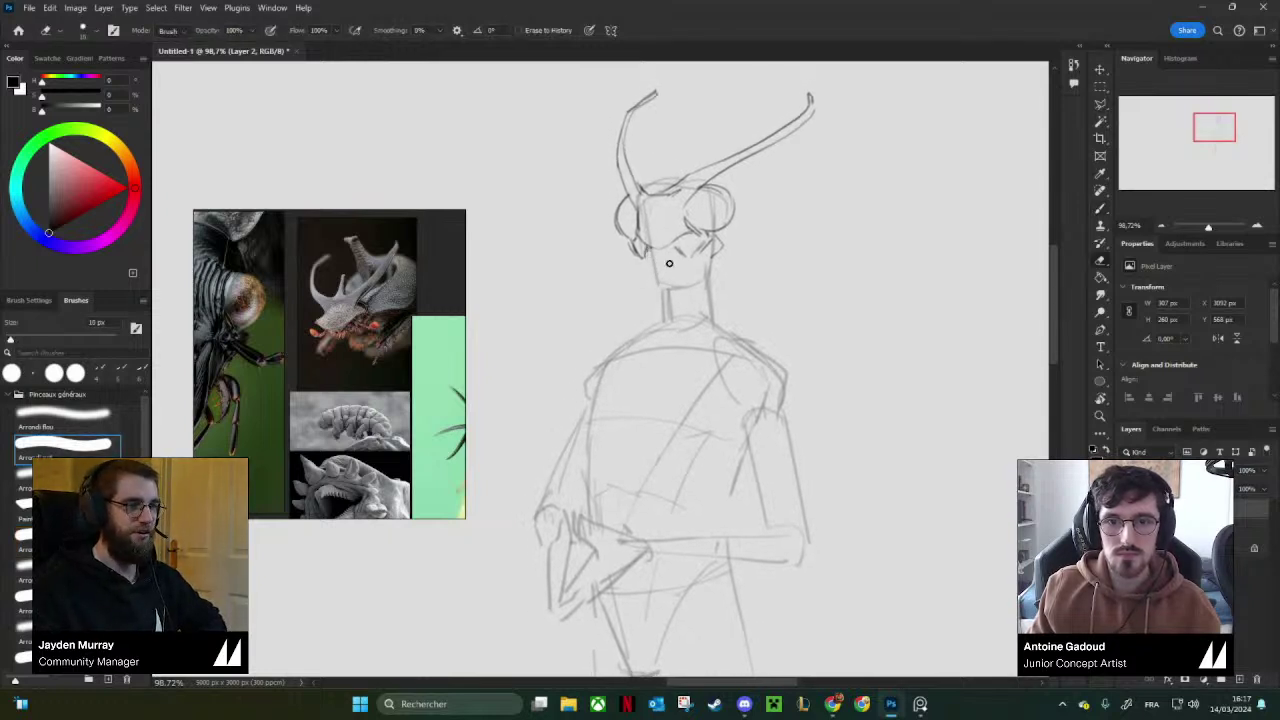
{"action": "key", "text": "b"}
Lower the body sketch layer's opacity to 25% and reselect the head detail layer.
{"action": "left_click", "coordinate": [1250, 530]}
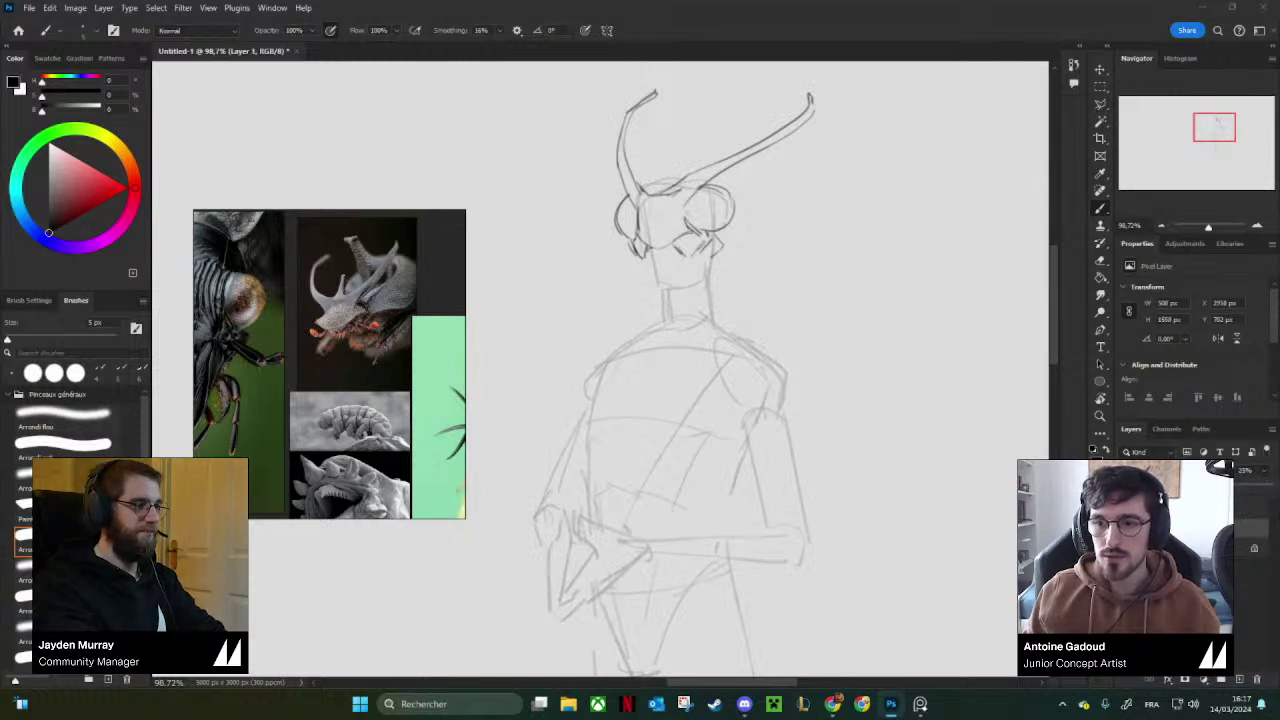
{"action": "left_click", "coordinate": [1250, 508]}
Redraw the near eye as a fuller, darker circle and tidy the lines around it.
{"action": "mouse_move", "coordinate": [658, 245]}
{"action": "left_mouse_down"}
{"action": "mouse_move", "coordinate": [656, 259]}
{"action": "mouse_move", "coordinate": [700, 228]}
{"action": "mouse_move", "coordinate": [686, 230]}
{"action": "mouse_move", "coordinate": [730, 243]}
{"action": "left_mouse_up"}
{"action": "key", "text": "e"}
{"action": "key", "text": "b"}
{"action": "left_click_drag", "start_coordinate": [704, 198], "coordinate": [688, 232]}
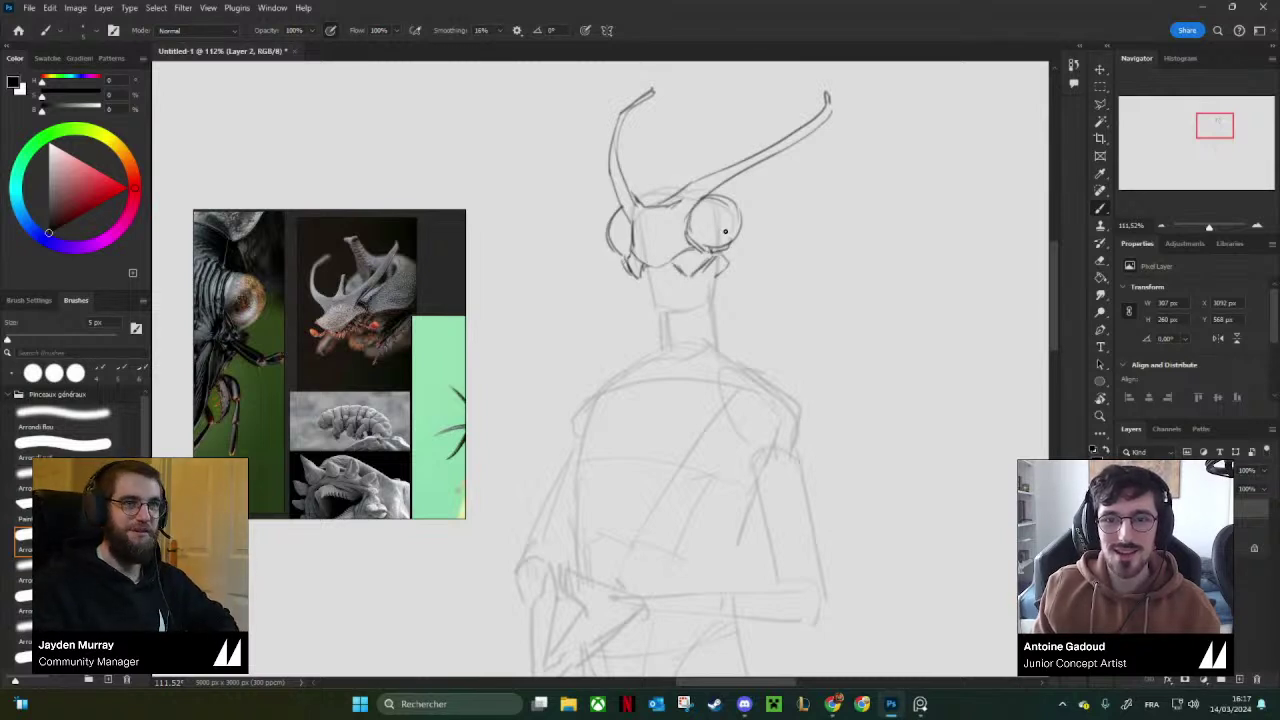
{"action": "left_click_drag", "start_coordinate": [757, 188], "coordinate": [727, 219]}
Flip the canvas back horizontally to compare the horned head with the whole figure.
{"action": "key", "text": "ctrl+shift+h"}
{"action": "scroll", "coordinate": [760, 200], "scroll_direction": "up", "scroll_amount": 2}
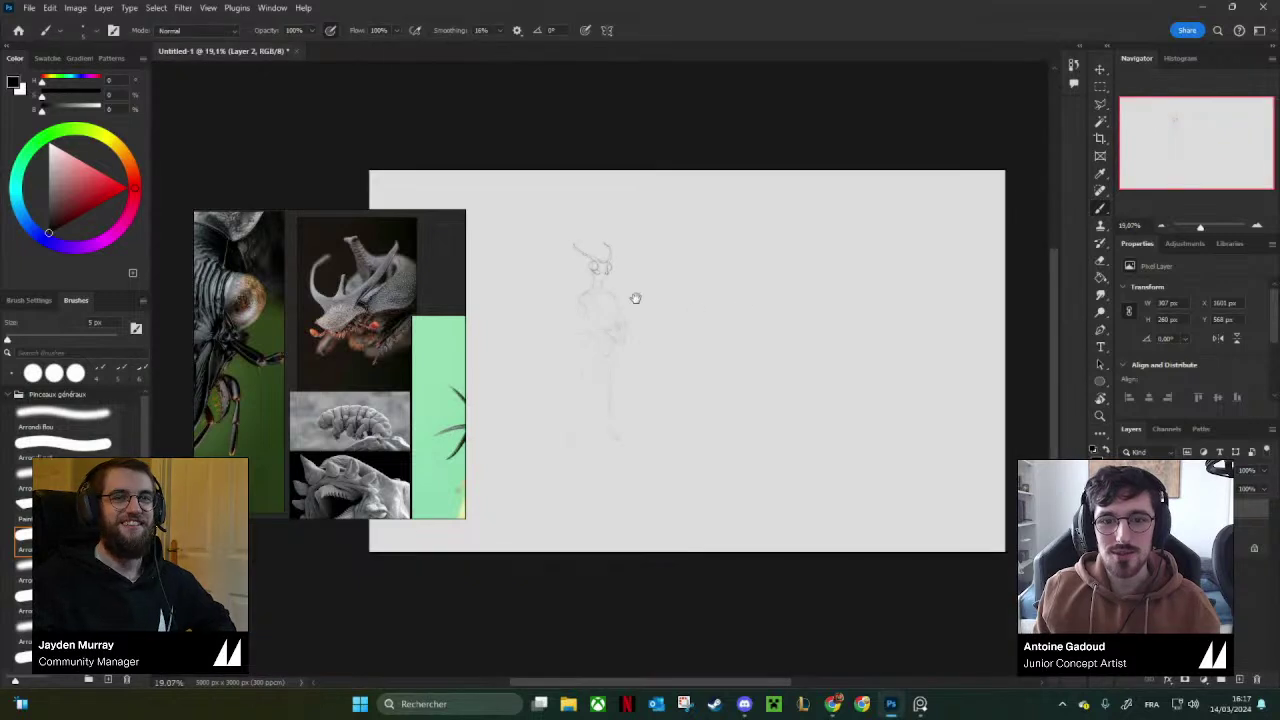
{"action": "scroll", "coordinate": [725, 245], "scroll_direction": "up", "scroll_amount": 2}
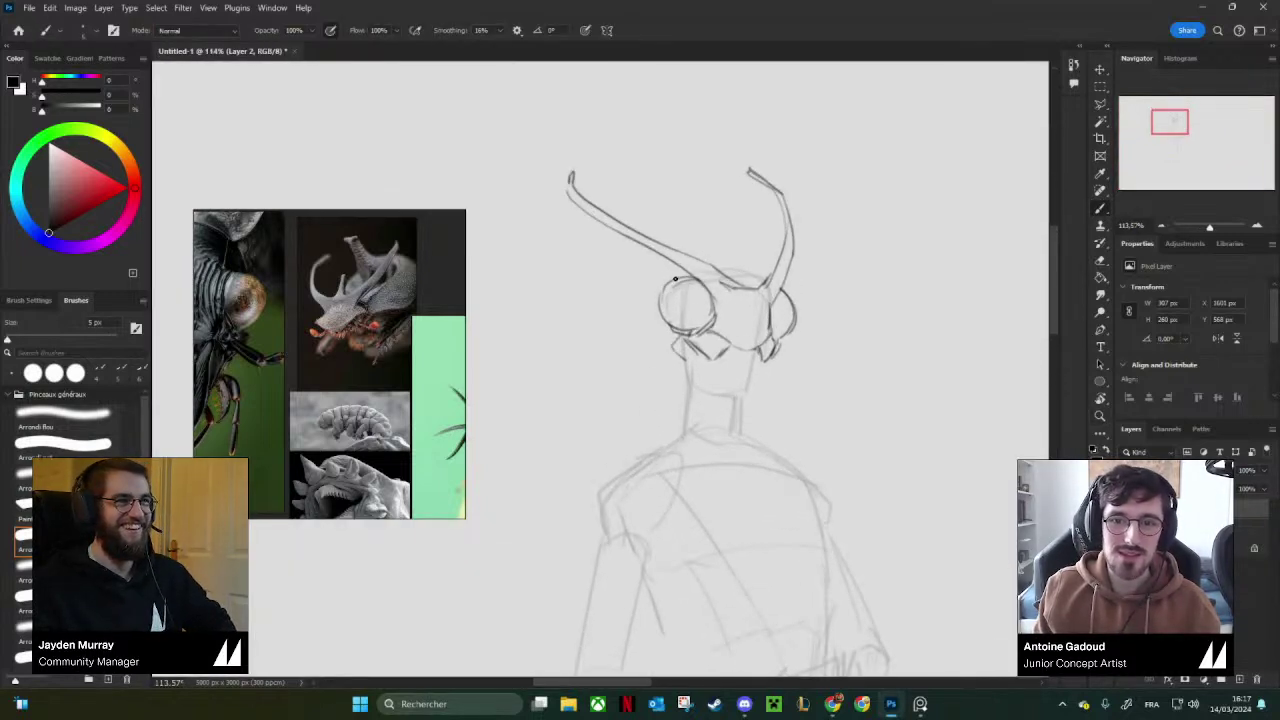
{"action": "left_click_drag", "start_coordinate": [744, 282], "coordinate": [683, 253]}
{"action": "key", "text": "ctrl+z"}
{"action": "key", "text": "ctrl+z"}
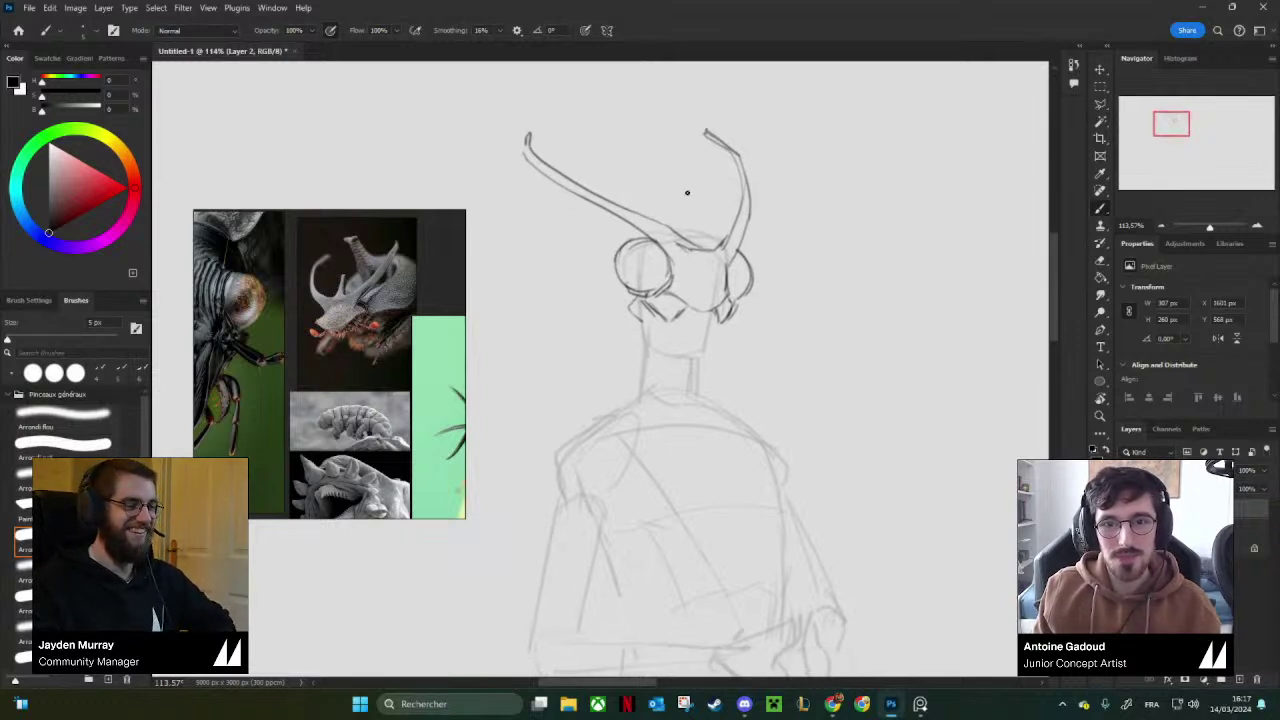
{"action": "left_click_drag", "start_coordinate": [711, 320], "coordinate": [705, 306]}
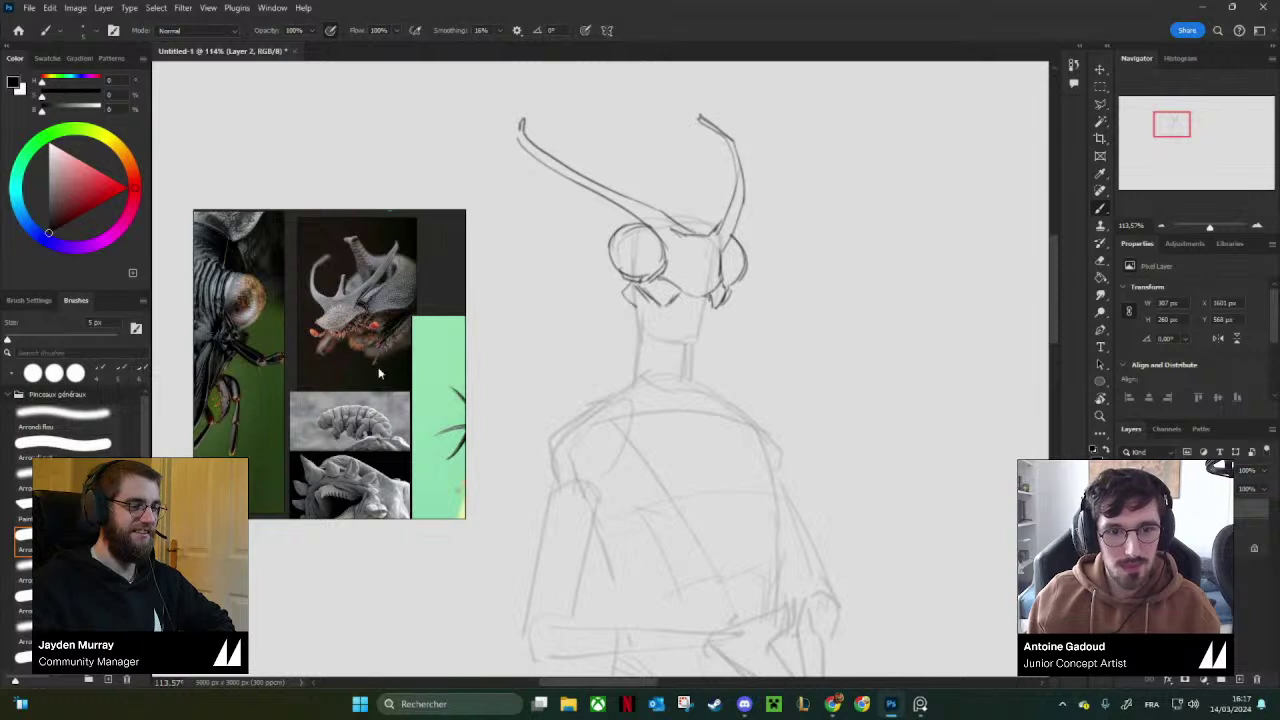
Draw a curled feeler with a rounded tip on each side of the mouth, based on the horned beetle reference.
{"action": "scroll", "coordinate": [378, 373], "scroll_direction": "up", "scroll_amount": 3}
{"action": "scroll", "coordinate": [320, 330], "scroll_direction": "up", "scroll_amount": 2}
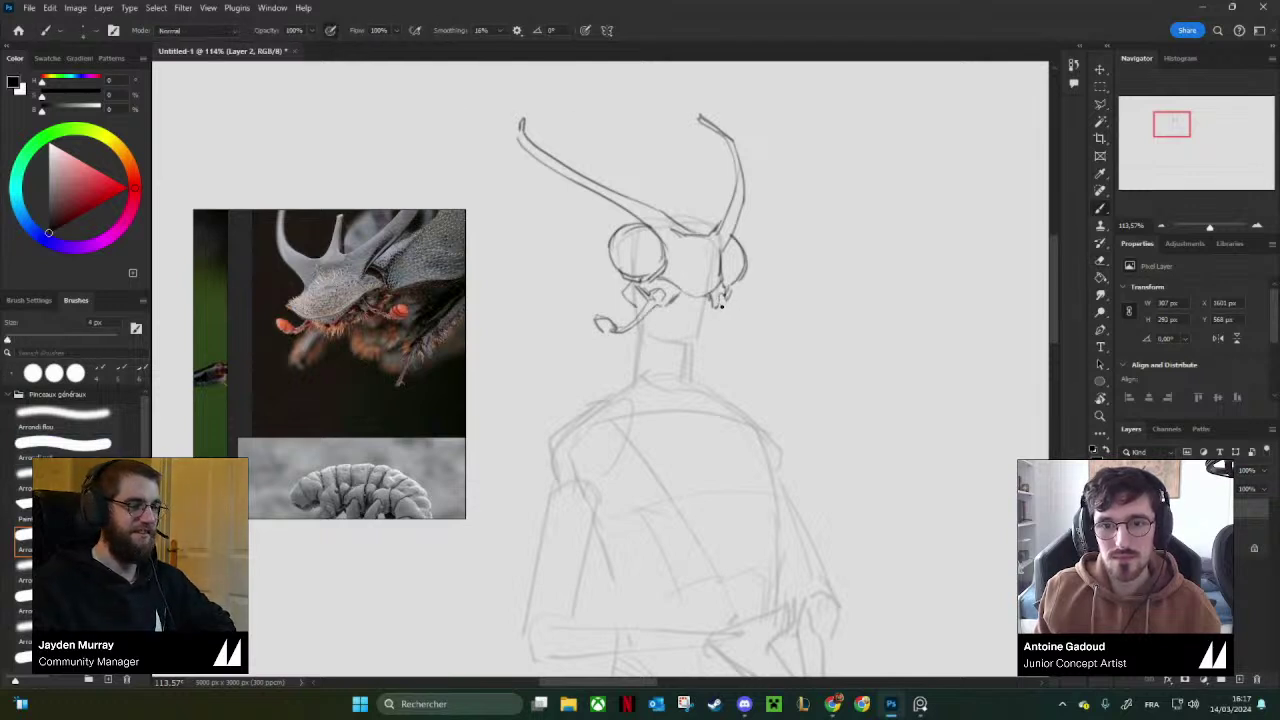
{"action": "mouse_move", "coordinate": [726, 310]}
{"action": "left_mouse_down"}
{"action": "mouse_move", "coordinate": [749, 334]}
{"action": "mouse_move", "coordinate": [760, 325]}
{"action": "left_mouse_up"}
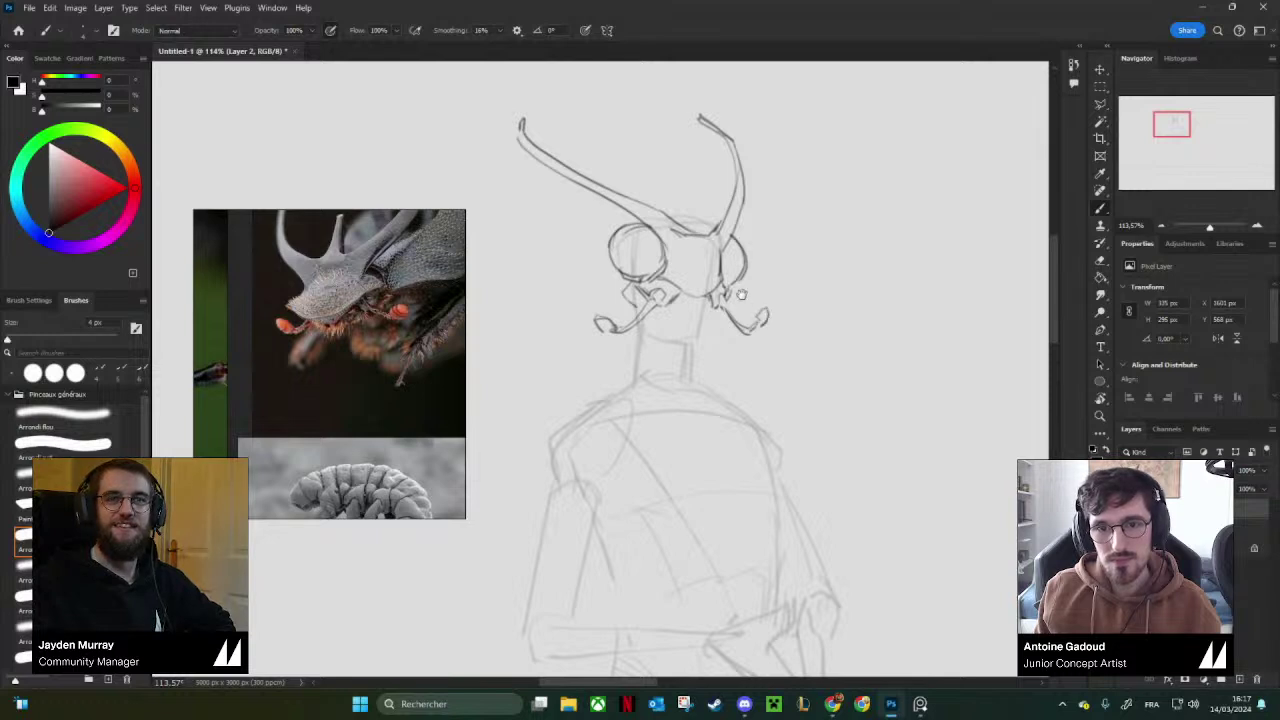
Add small oval marks inside both of the creature's round eyes.
{"action": "left_click_drag", "start_coordinate": [657, 249], "coordinate": [664, 278]}
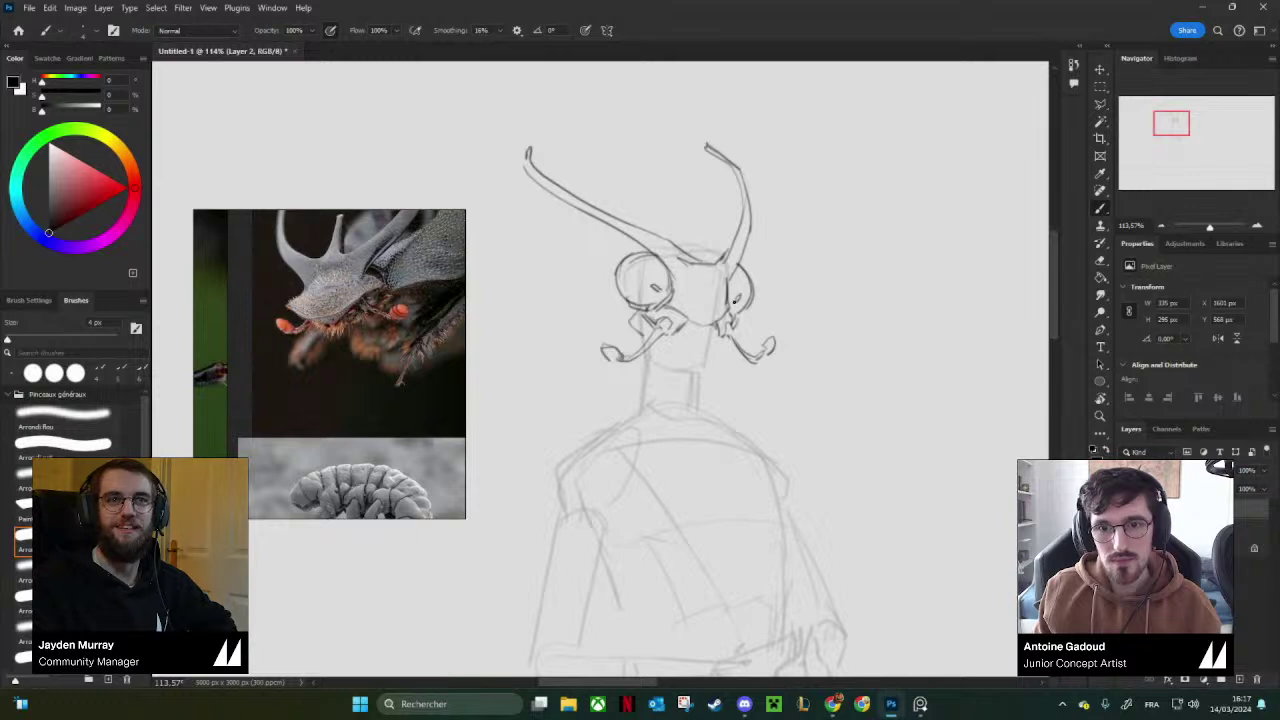
{"action": "left_click_drag", "start_coordinate": [668, 272], "coordinate": [683, 282]}
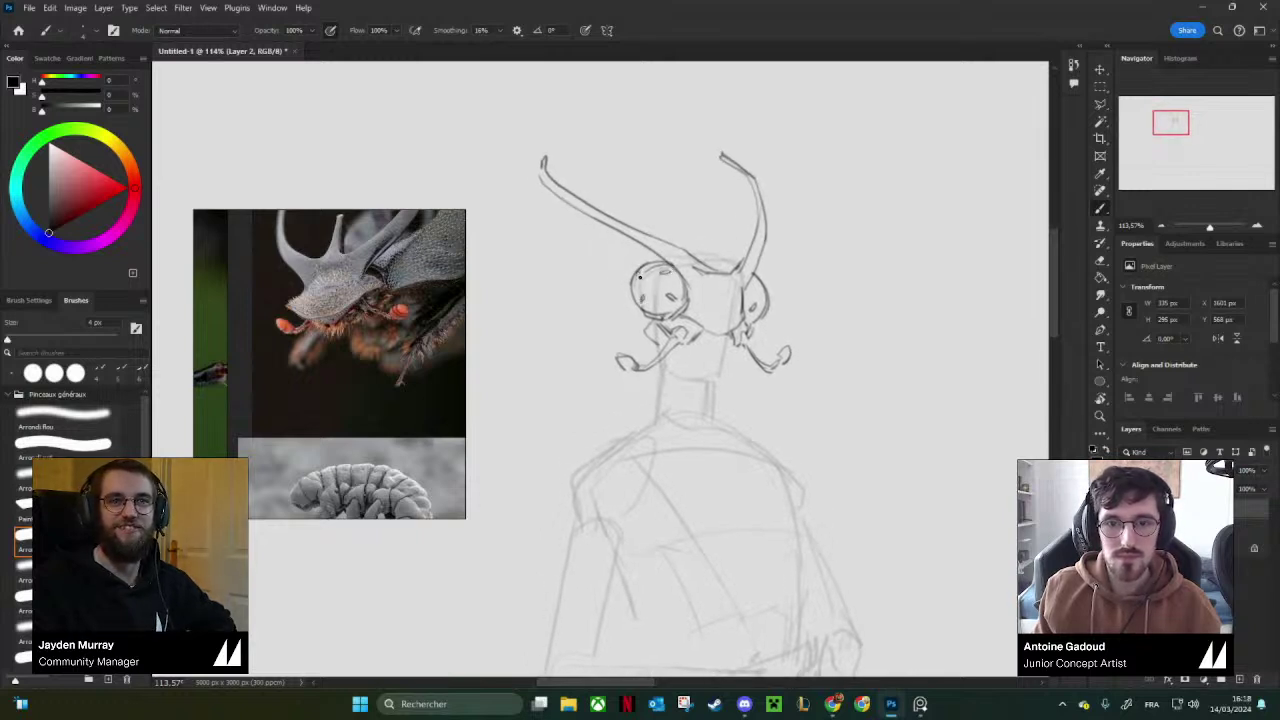
{"action": "left_click_drag", "start_coordinate": [772, 318], "coordinate": [737, 297]}
{"action": "left_click_drag", "start_coordinate": [720, 254], "coordinate": [752, 253], "text": "ctrl"}
{"action": "key", "text": "b"}
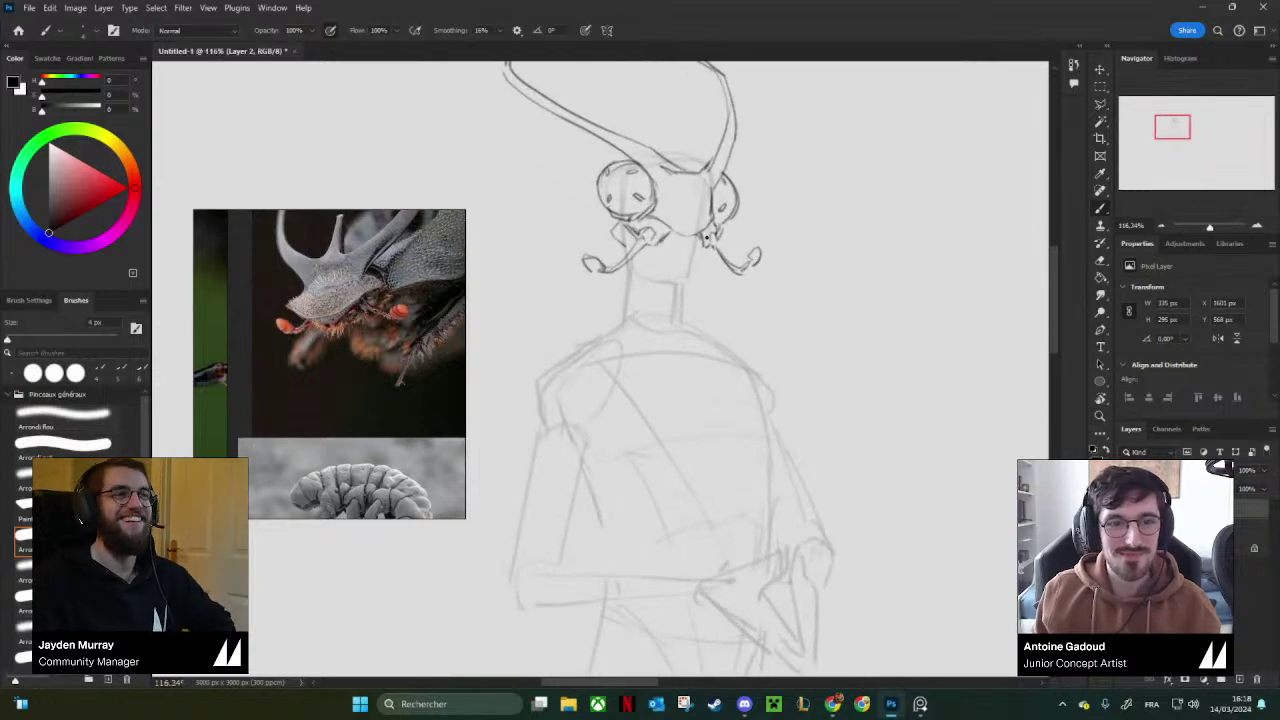
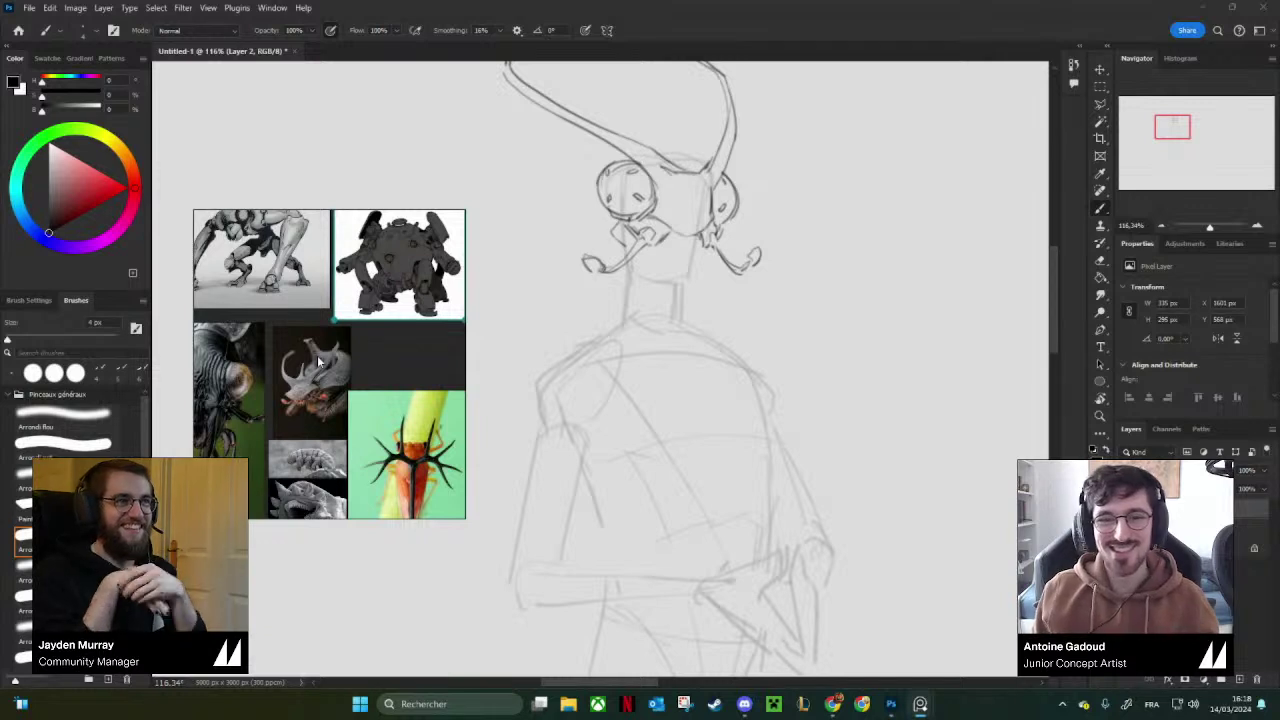
{"action": "key", "text": "z"}
{"action": "left_click_drag", "start_coordinate": [691, 236], "coordinate": [697, 258]}
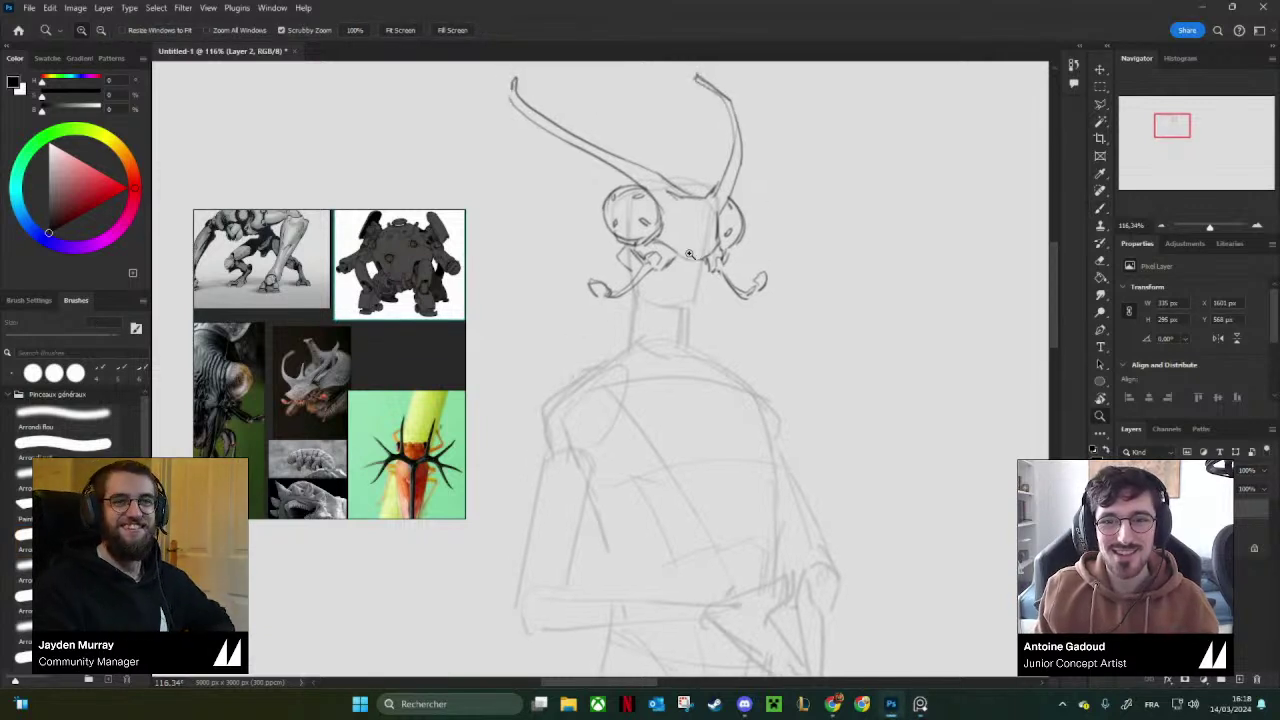
{"action": "key", "text": "b"}
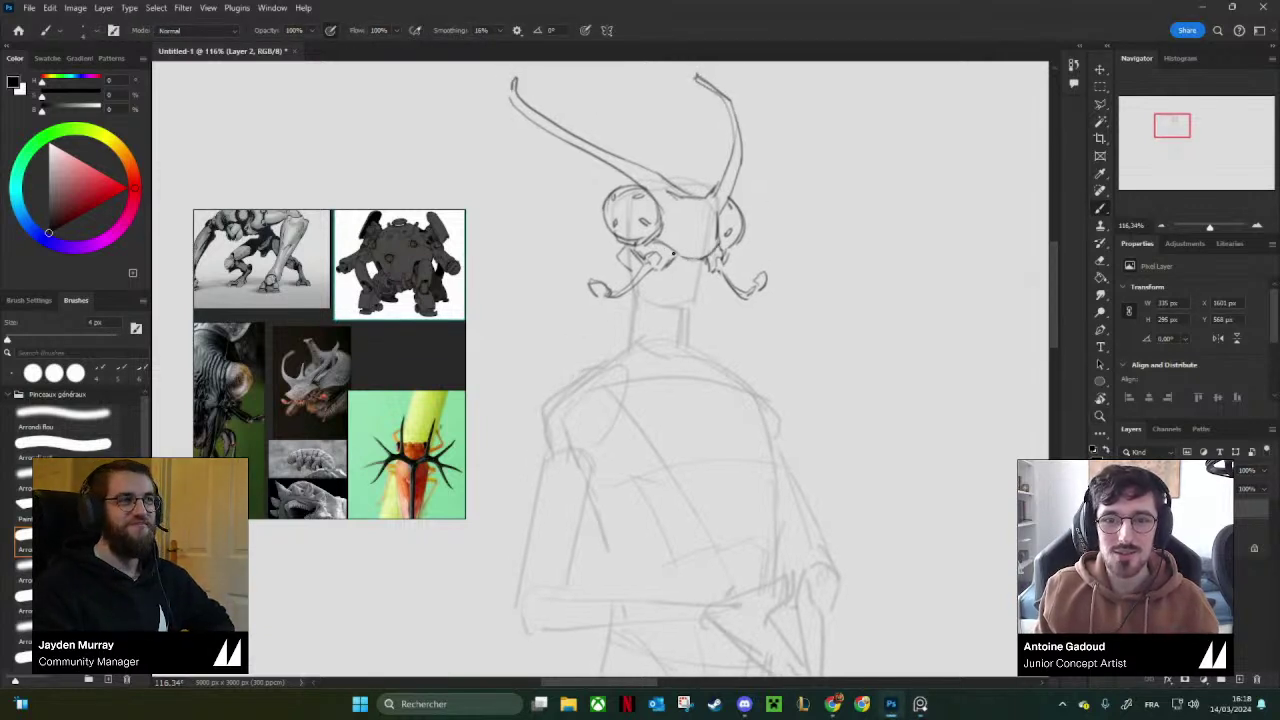
{"action": "left_click_drag", "start_coordinate": [684, 222], "coordinate": [684, 233]}
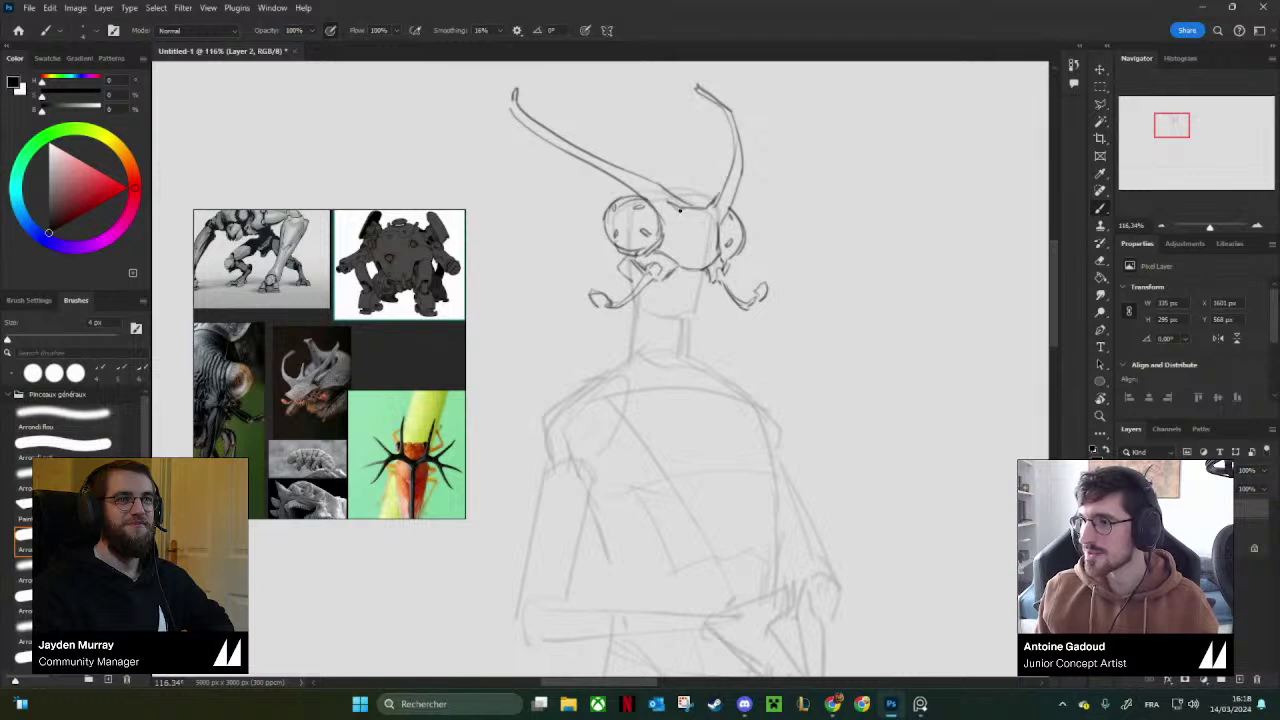
{"action": "left_click_drag", "start_coordinate": [797, 321], "coordinate": [818, 299]}
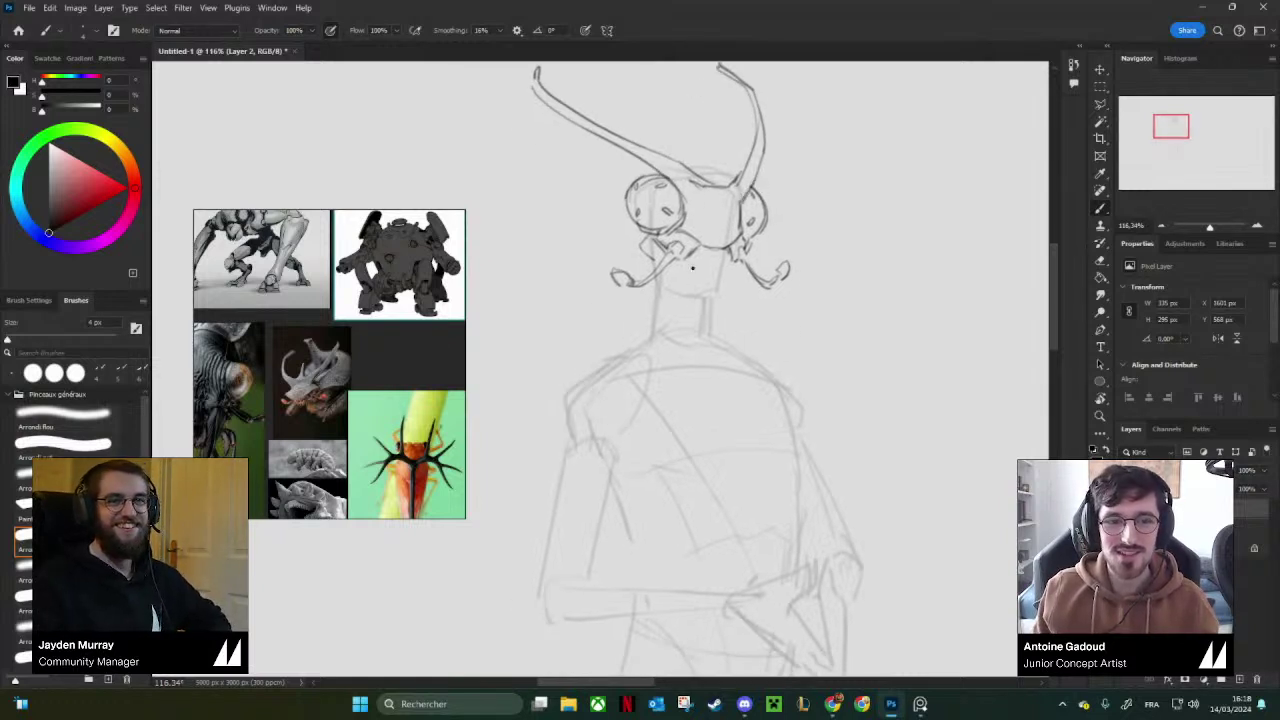
Examine the insect photos on the reference board, from the long-horned spider to the orange and green caterpillars.
{"action": "scroll", "coordinate": [376, 361], "scroll_direction": "down", "scroll_amount": 5}
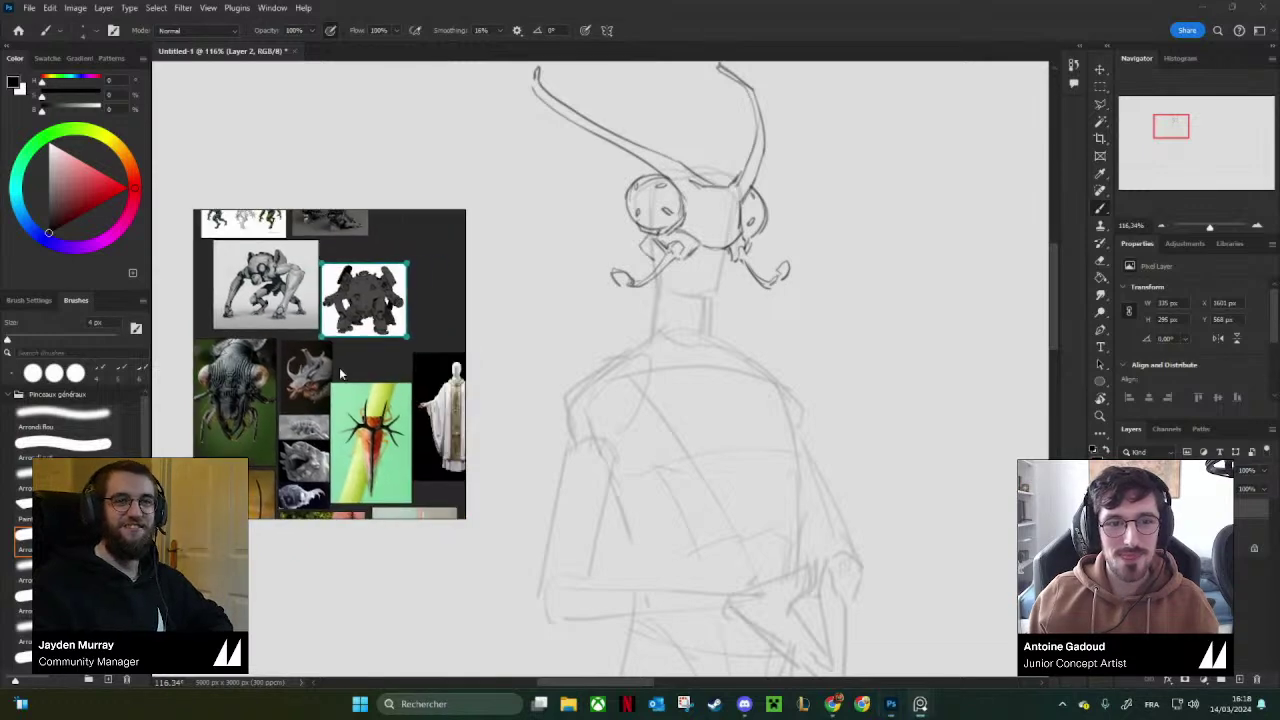
{"action": "scroll", "coordinate": [327, 410], "scroll_direction": "up", "scroll_amount": 4}
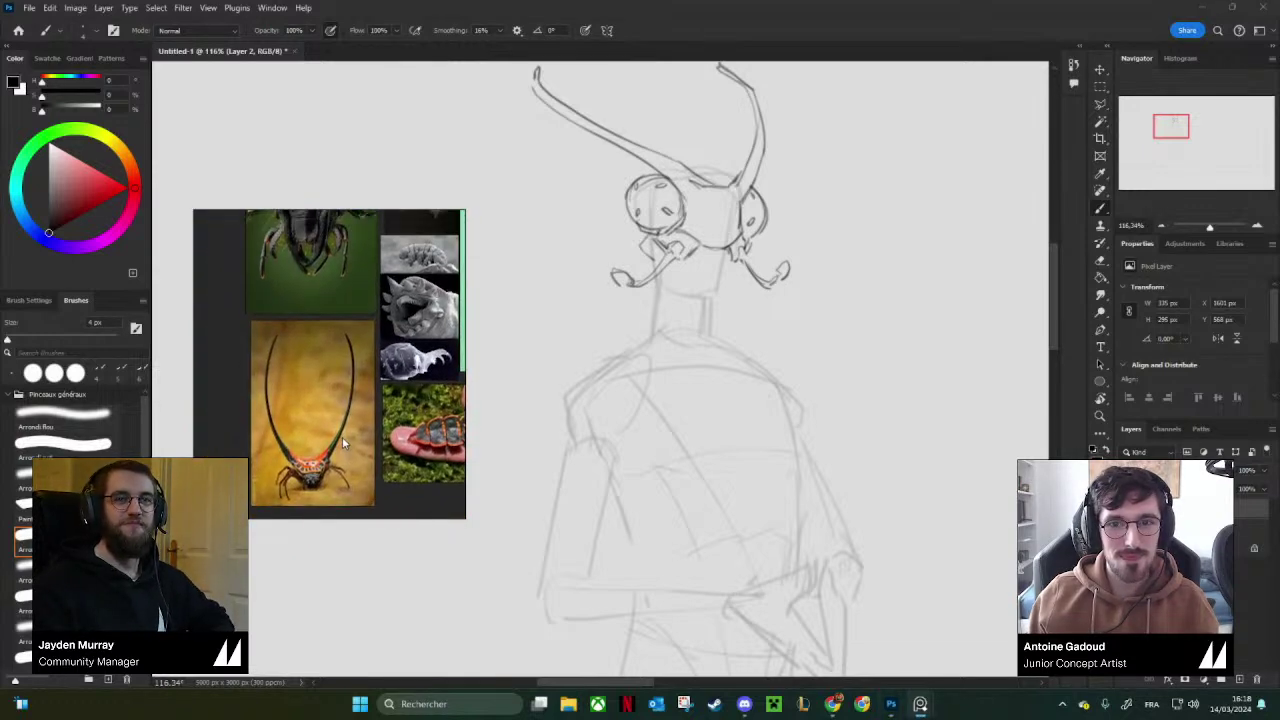
{"action": "left_click_drag", "start_coordinate": [334, 341], "coordinate": [292, 428]}
{"action": "scroll", "coordinate": [365, 318], "scroll_direction": "up", "scroll_amount": 2}
{"action": "scroll", "coordinate": [365, 318], "scroll_direction": "down", "scroll_amount": 2}
{"action": "left_click_drag", "start_coordinate": [447, 470], "coordinate": [339, 363]}
{"action": "scroll", "coordinate": [340, 363], "scroll_direction": "up", "scroll_amount": 6}
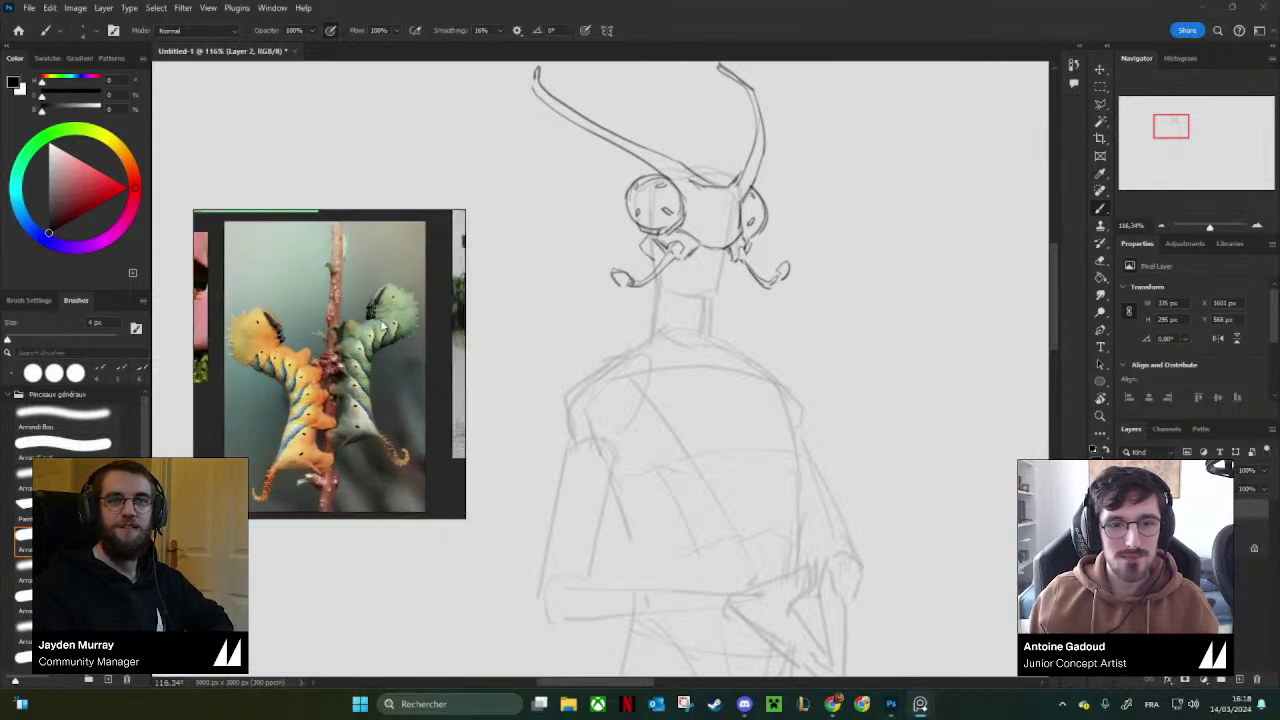
{"action": "scroll", "coordinate": [238, 343], "scroll_direction": "up", "scroll_amount": 2}
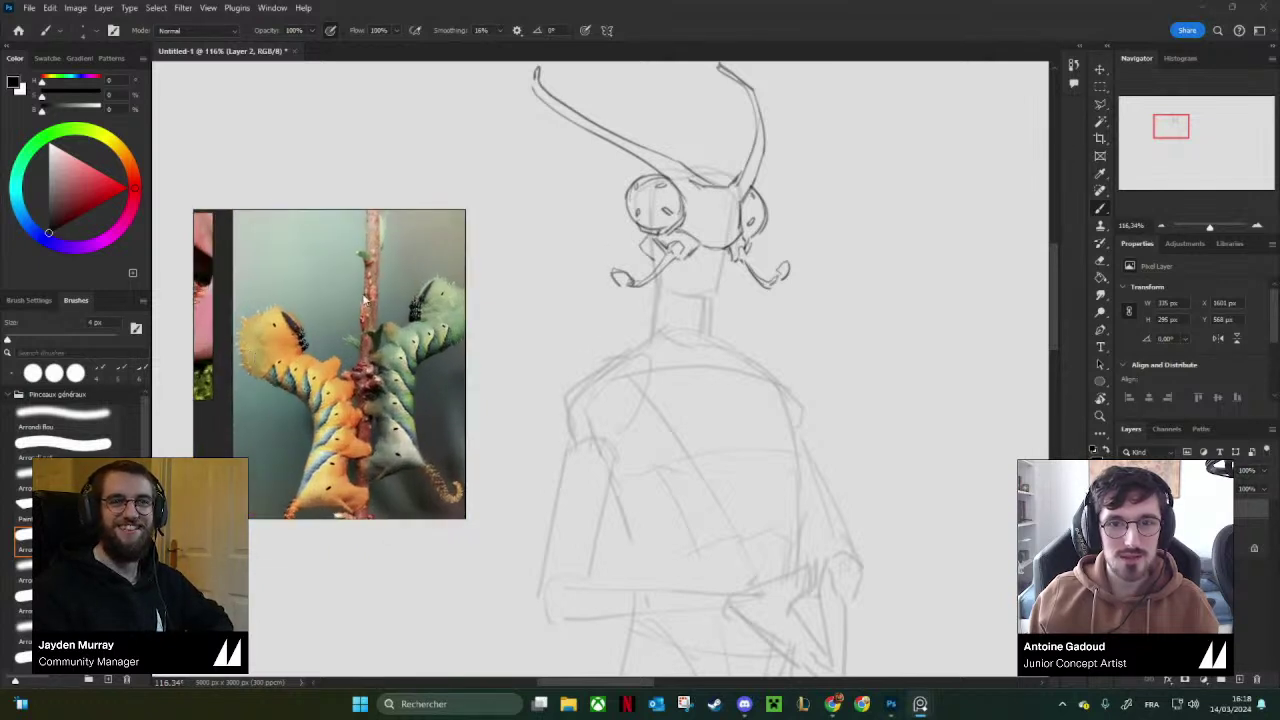
Sketch a bulging outline around the head from the eyes down to the shoulders, with a curved collar line under the neck.
{"action": "left_click_drag", "start_coordinate": [627, 210], "coordinate": [600, 256]}
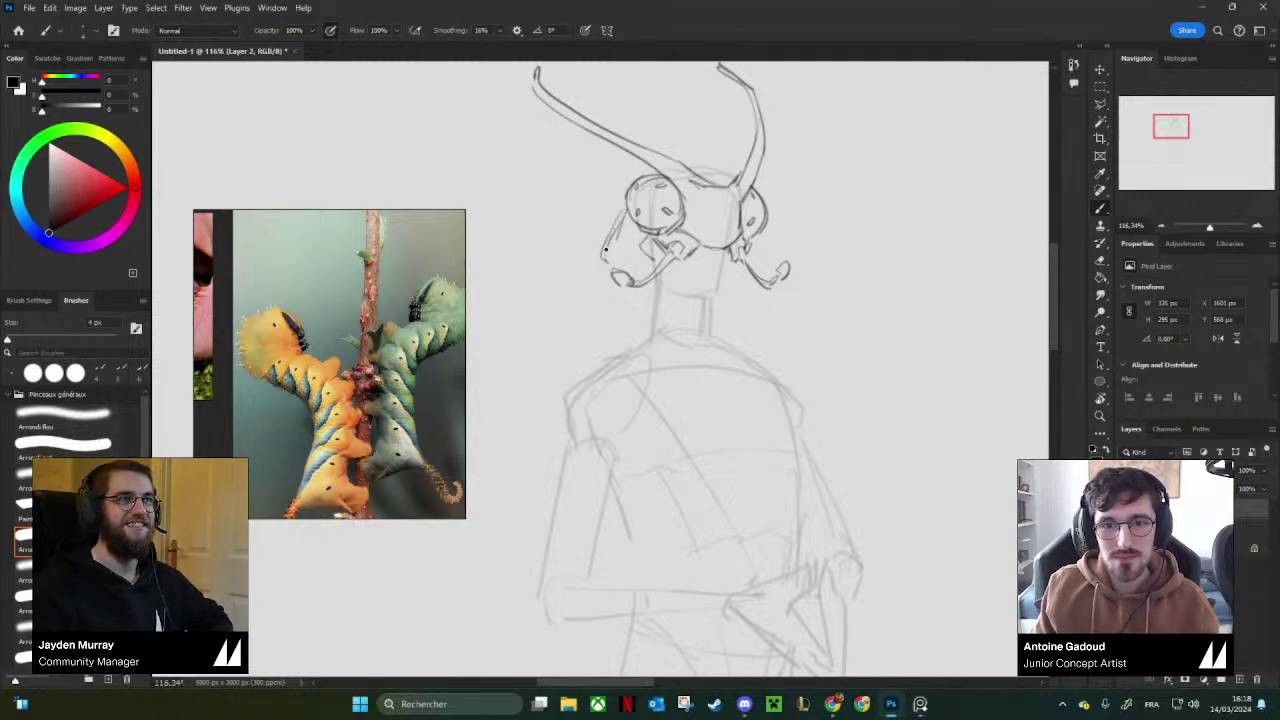
{"action": "key", "text": "e"}
{"action": "mouse_move", "coordinate": [624, 212]}
{"action": "left_mouse_down"}
{"action": "mouse_move", "coordinate": [593, 259]}
{"action": "mouse_move", "coordinate": [600, 320]}
{"action": "left_mouse_up"}
{"action": "key", "text": "b"}
{"action": "mouse_move", "coordinate": [591, 266]}
{"action": "left_mouse_down"}
{"action": "mouse_move", "coordinate": [592, 306]}
{"action": "mouse_move", "coordinate": [640, 334]}
{"action": "left_mouse_up"}
{"action": "mouse_move", "coordinate": [748, 273]}
{"action": "left_mouse_down"}
{"action": "mouse_move", "coordinate": [766, 252]}
{"action": "mouse_move", "coordinate": [755, 336]}
{"action": "left_mouse_up"}
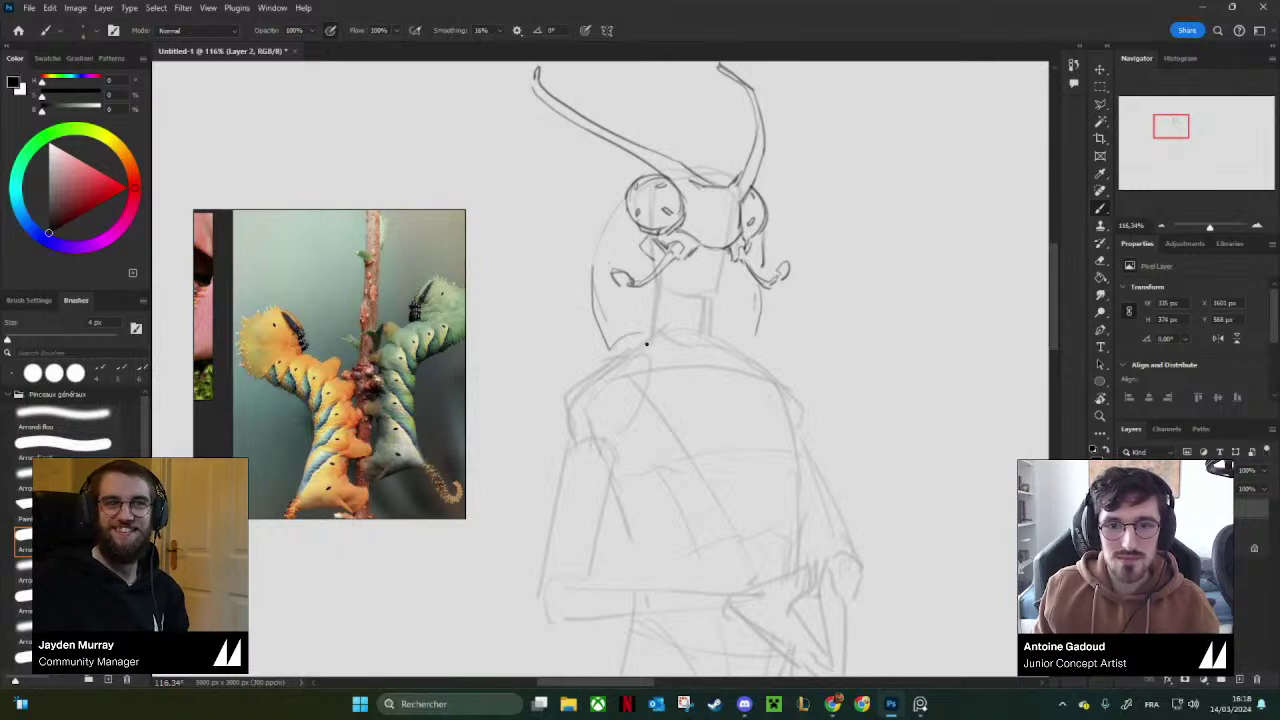
{"action": "mouse_move", "coordinate": [646, 344]}
{"action": "left_mouse_down"}
{"action": "mouse_move", "coordinate": [704, 318]}
{"action": "mouse_move", "coordinate": [740, 328]}
{"action": "mouse_move", "coordinate": [676, 320]}
{"action": "left_mouse_up"}
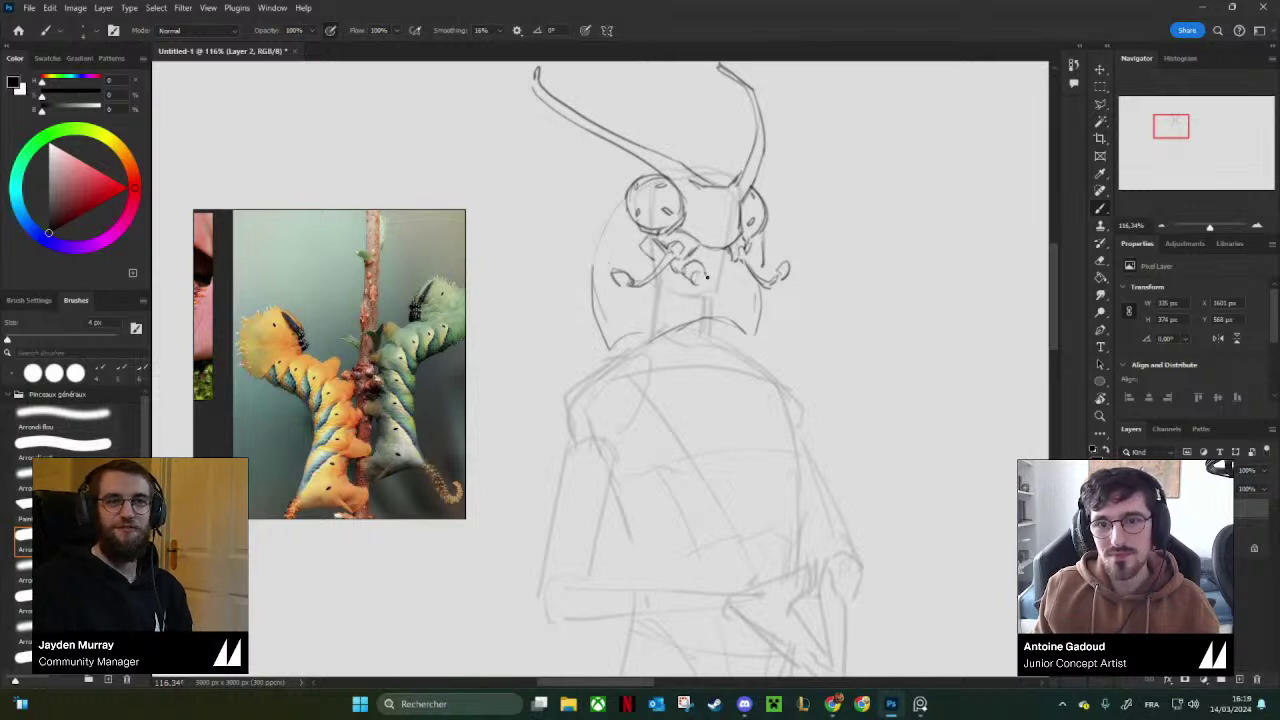
Draw paired rows of small rounded, segmented mouthparts below the face between the curled feelers.
{"action": "mouse_move", "coordinate": [728, 262]}
{"action": "left_mouse_down"}
{"action": "mouse_move", "coordinate": [734, 273]}
{"action": "mouse_move", "coordinate": [722, 274]}
{"action": "left_mouse_up"}
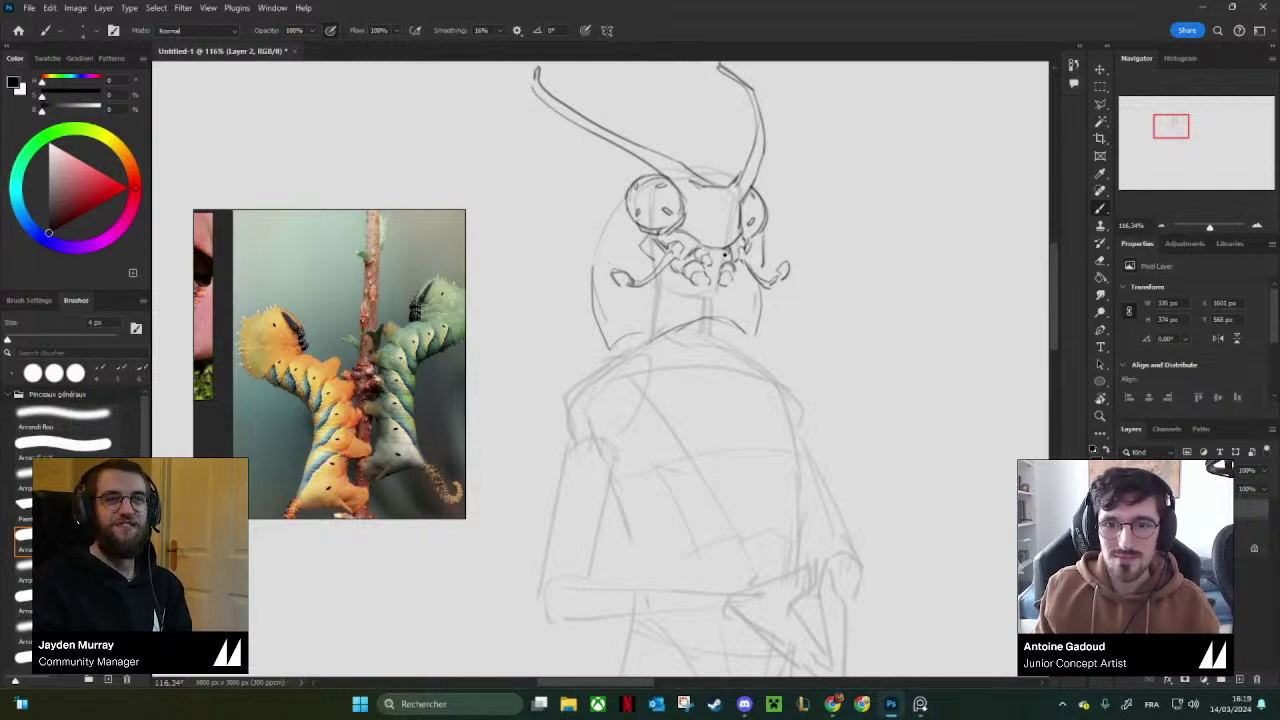
{"action": "left_click_drag", "start_coordinate": [726, 250], "coordinate": [714, 262]}
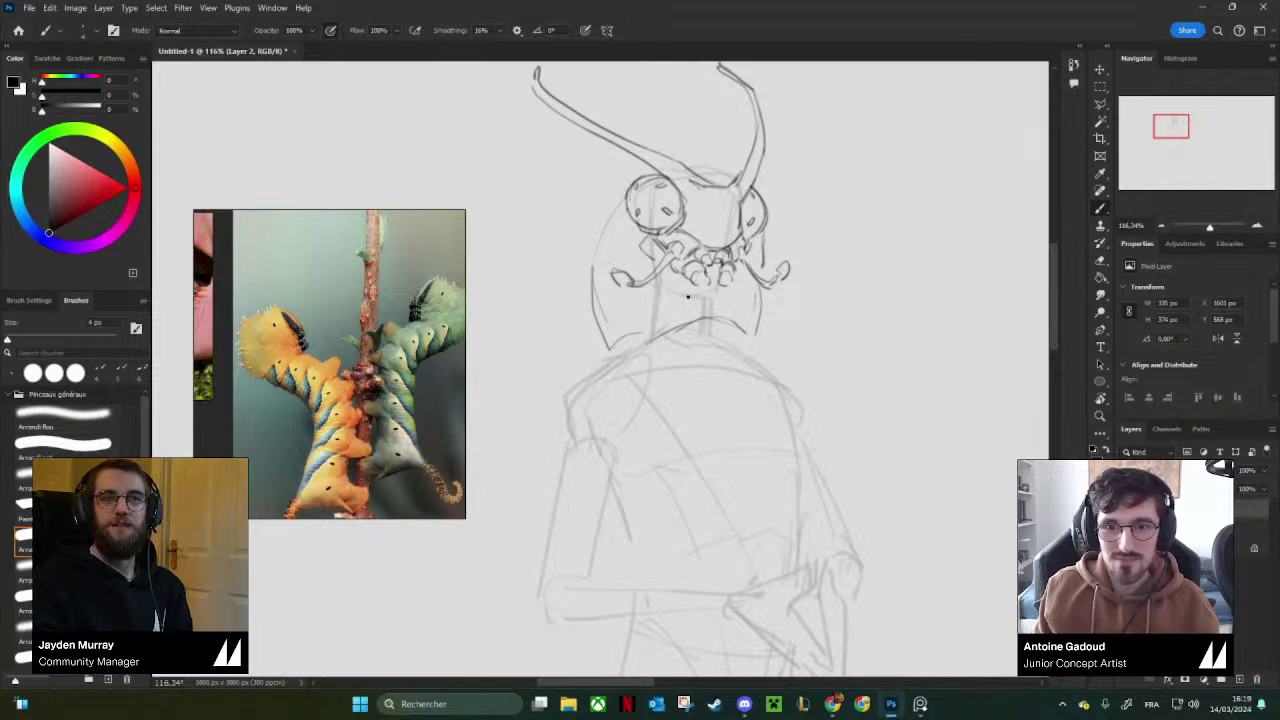
{"action": "mouse_move", "coordinate": [684, 282]}
{"action": "left_mouse_down"}
{"action": "mouse_move", "coordinate": [678, 298]}
{"action": "mouse_move", "coordinate": [694, 288]}
{"action": "left_mouse_up"}
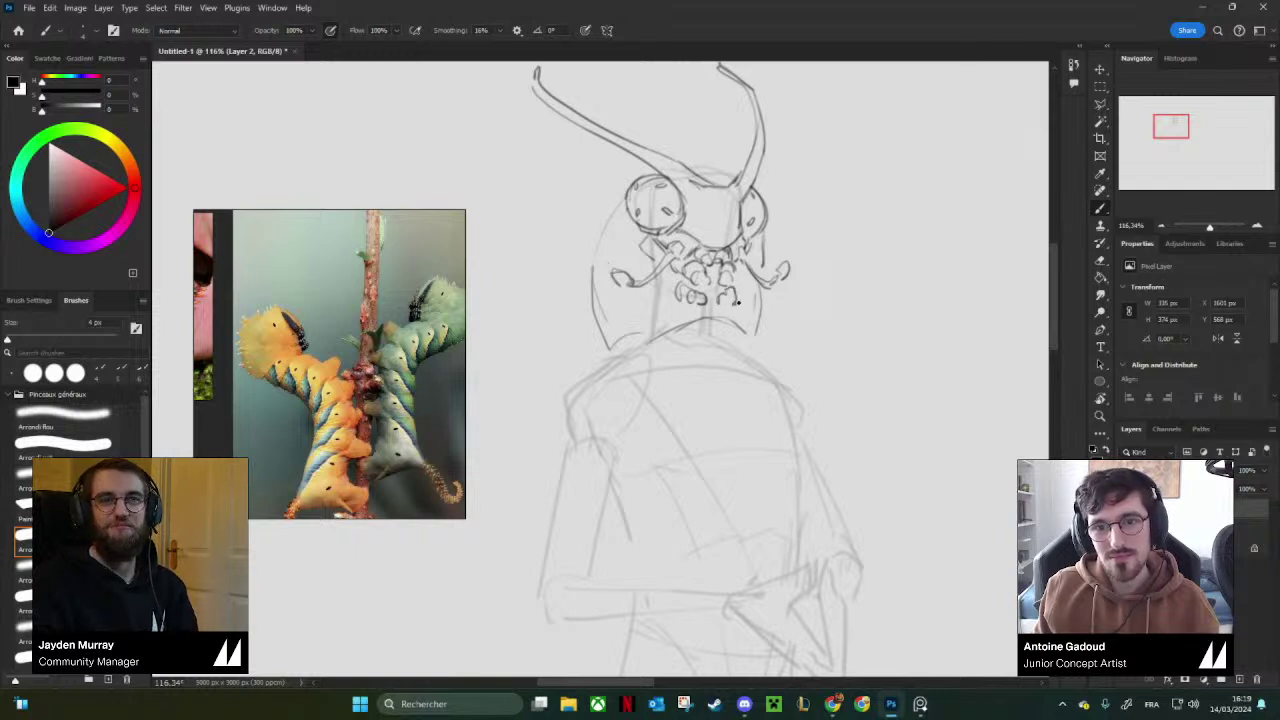
{"action": "scroll", "coordinate": [678, 336], "scroll_direction": "down", "scroll_amount": 1}
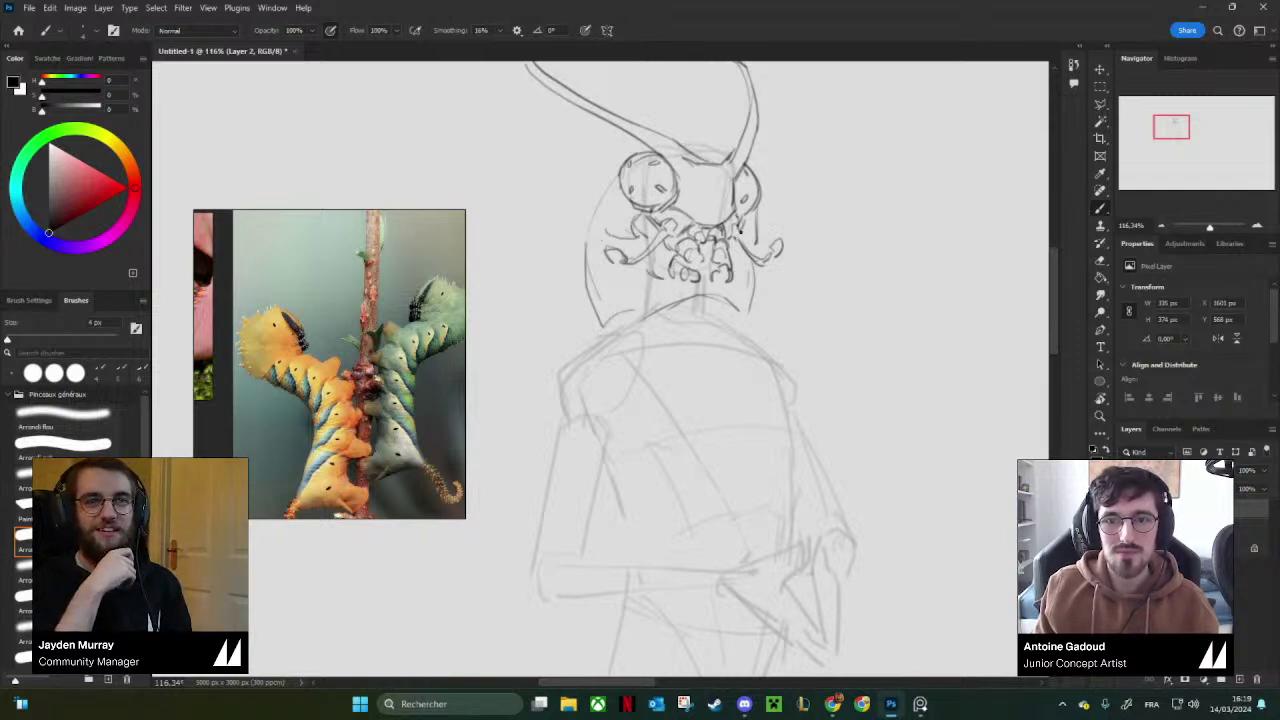
{"action": "left_click_drag", "start_coordinate": [713, 253], "coordinate": [717, 265]}
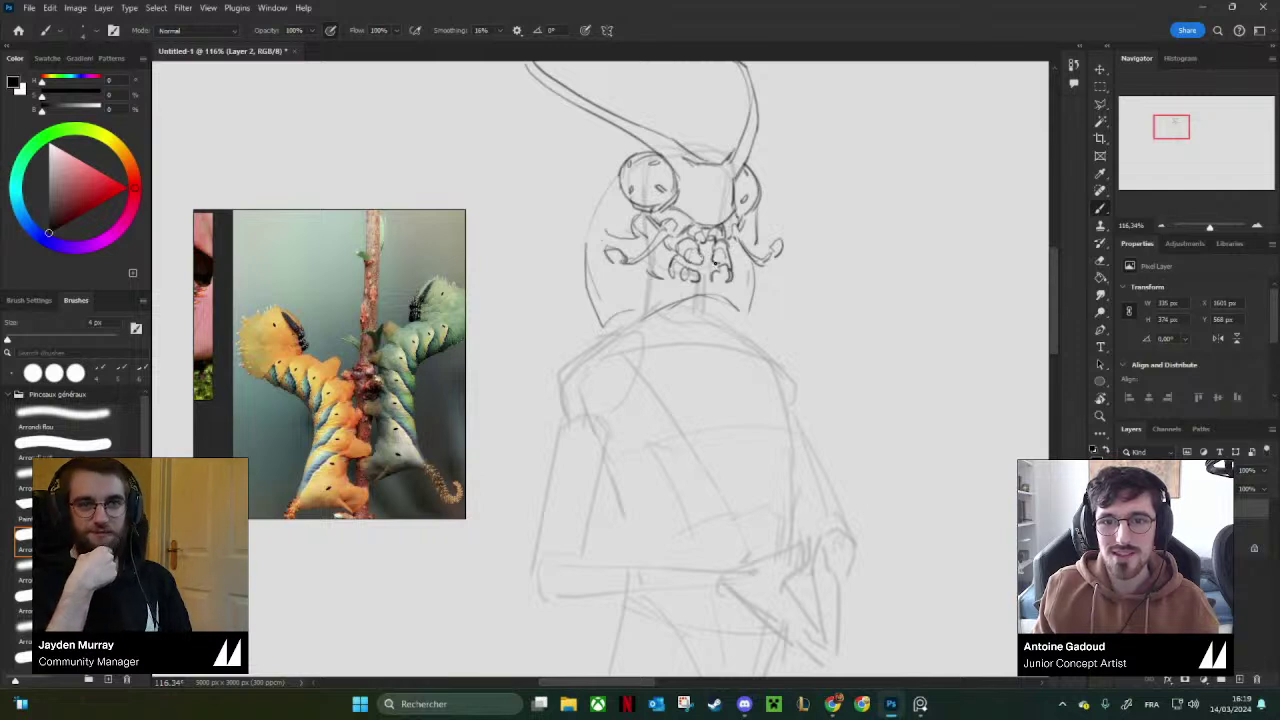
{"action": "left_click_drag", "start_coordinate": [749, 343], "coordinate": [732, 334]}
{"action": "left_click_drag", "start_coordinate": [694, 267], "coordinate": [684, 272]}
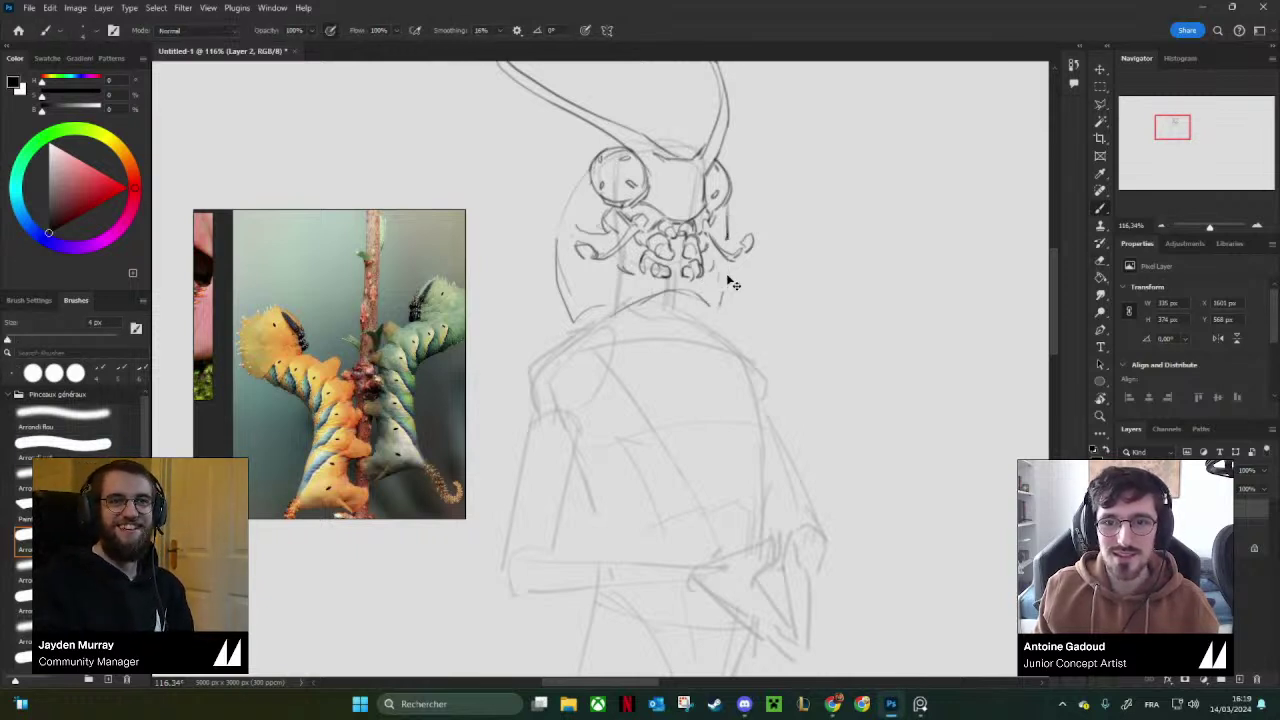
Erase and redraw the lower far side of the bulging head outline where it meets the collar.
{"action": "key", "text": "e"}
{"action": "mouse_move", "coordinate": [723, 275]}
{"action": "left_mouse_down"}
{"action": "mouse_move", "coordinate": [723, 300]}
{"action": "mouse_move", "coordinate": [733, 292]}
{"action": "mouse_move", "coordinate": [721, 316]}
{"action": "mouse_move", "coordinate": [741, 313]}
{"action": "mouse_move", "coordinate": [725, 344]}
{"action": "mouse_move", "coordinate": [696, 300]}
{"action": "left_mouse_up"}
{"action": "key", "text": "b"}
{"action": "key", "text": "e"}
{"action": "key", "text": "b"}
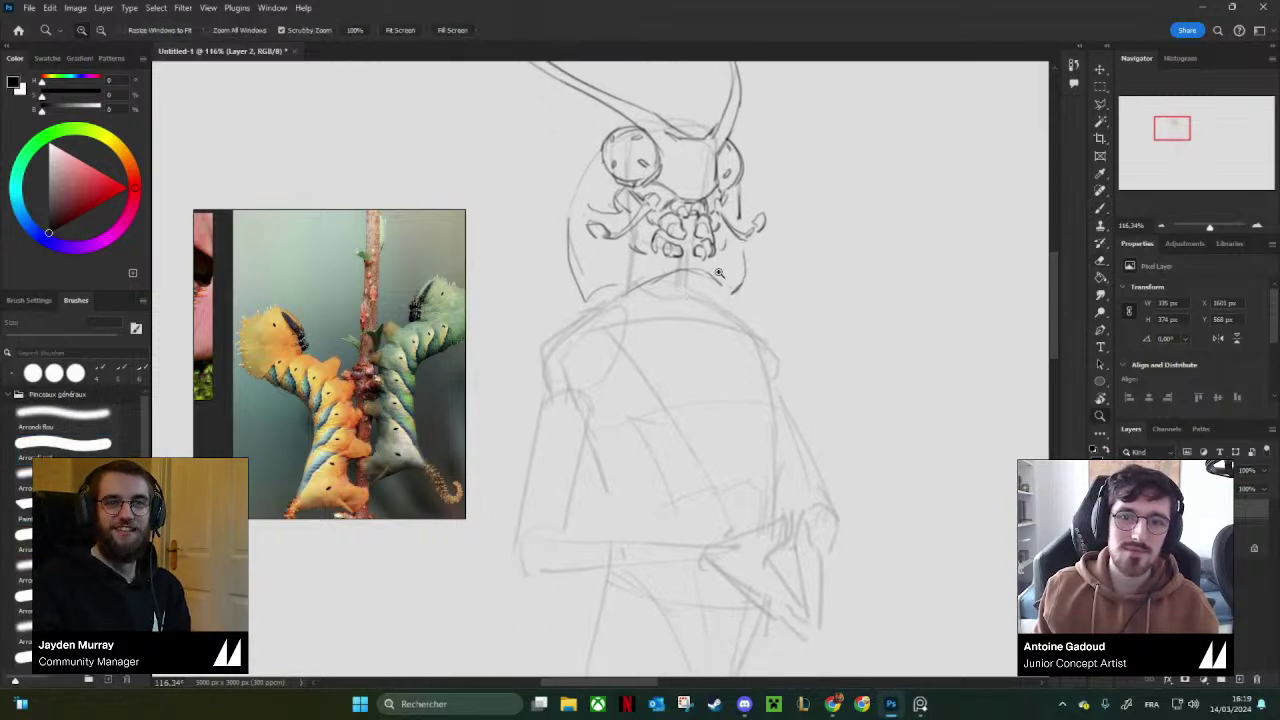
{"action": "scroll", "coordinate": [718, 272], "scroll_direction": "down", "scroll_amount": 1}
{"action": "key", "text": "b"}
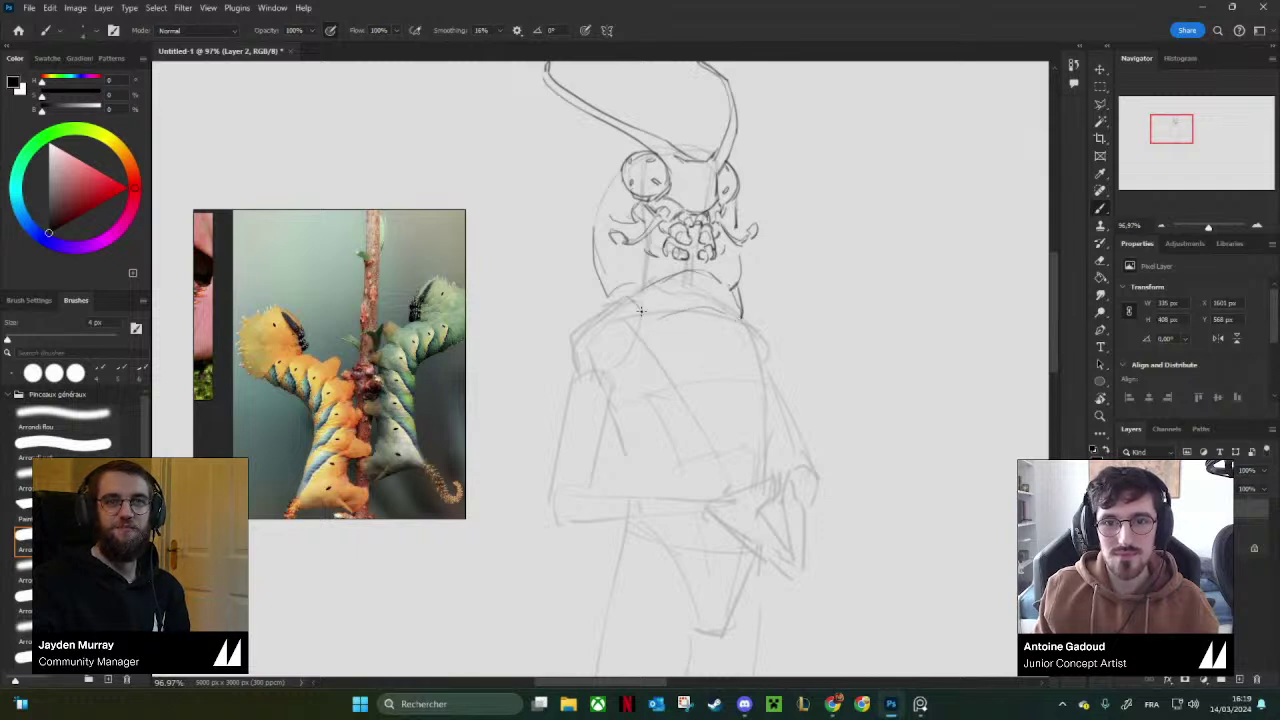
Draw two pairs of stubby, rounded caterpillar-like legs on the upper chest below the collar.
{"action": "mouse_move", "coordinate": [616, 292]}
{"action": "left_mouse_down"}
{"action": "mouse_move", "coordinate": [655, 331]}
{"action": "mouse_move", "coordinate": [679, 317]}
{"action": "mouse_move", "coordinate": [692, 330]}
{"action": "mouse_move", "coordinate": [662, 315]}
{"action": "mouse_move", "coordinate": [669, 341]}
{"action": "mouse_move", "coordinate": [692, 332]}
{"action": "mouse_move", "coordinate": [699, 353]}
{"action": "mouse_move", "coordinate": [740, 331]}
{"action": "mouse_move", "coordinate": [720, 328]}
{"action": "mouse_move", "coordinate": [731, 357]}
{"action": "mouse_move", "coordinate": [740, 350]}
{"action": "mouse_move", "coordinate": [674, 369]}
{"action": "mouse_move", "coordinate": [679, 360]}
{"action": "mouse_move", "coordinate": [679, 377]}
{"action": "mouse_move", "coordinate": [689, 367]}
{"action": "mouse_move", "coordinate": [672, 362]}
{"action": "mouse_move", "coordinate": [671, 375]}
{"action": "mouse_move", "coordinate": [697, 369]}
{"action": "mouse_move", "coordinate": [700, 386]}
{"action": "mouse_move", "coordinate": [749, 374]}
{"action": "mouse_move", "coordinate": [743, 365]}
{"action": "mouse_move", "coordinate": [748, 386]}
{"action": "mouse_move", "coordinate": [733, 380]}
{"action": "mouse_move", "coordinate": [736, 390]}
{"action": "mouse_move", "coordinate": [750, 374]}
{"action": "mouse_move", "coordinate": [746, 392]}
{"action": "mouse_move", "coordinate": [703, 386]}
{"action": "mouse_move", "coordinate": [697, 372]}
{"action": "mouse_move", "coordinate": [700, 390]}
{"action": "mouse_move", "coordinate": [686, 320]}
{"action": "mouse_move", "coordinate": [650, 282]}
{"action": "mouse_move", "coordinate": [703, 315]}
{"action": "mouse_move", "coordinate": [740, 284]}
{"action": "mouse_move", "coordinate": [700, 285]}
{"action": "left_mouse_up"}
{"action": "key", "text": "ctrl+z"}
{"action": "key", "text": "e"}
{"action": "key", "text": "b"}
{"action": "key", "text": "e"}
{"action": "key", "text": "b"}
{"action": "key", "text": "b"}
Examine the caterpillar, priest robe and spiky armoured larva photos on the reference board for body details.
{"action": "scroll", "coordinate": [274, 374], "scroll_direction": "down", "scroll_amount": 3}
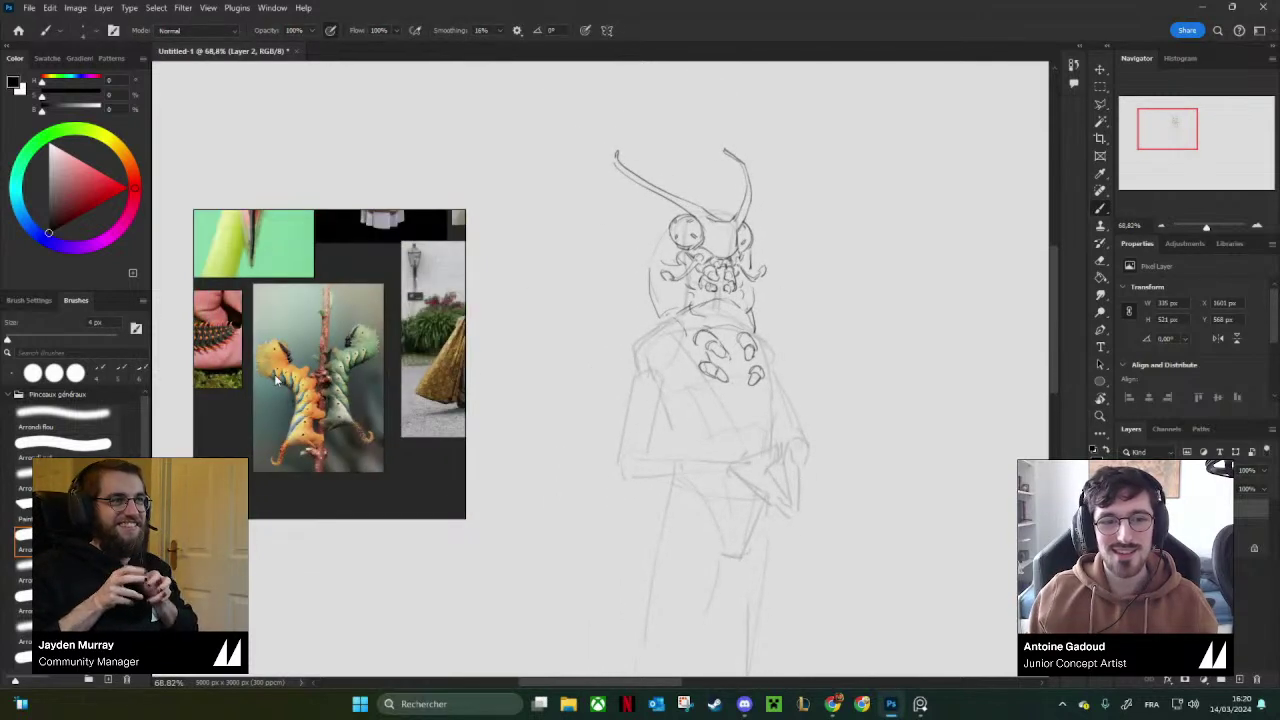
{"action": "scroll", "coordinate": [274, 374], "scroll_direction": "down", "scroll_amount": 3}
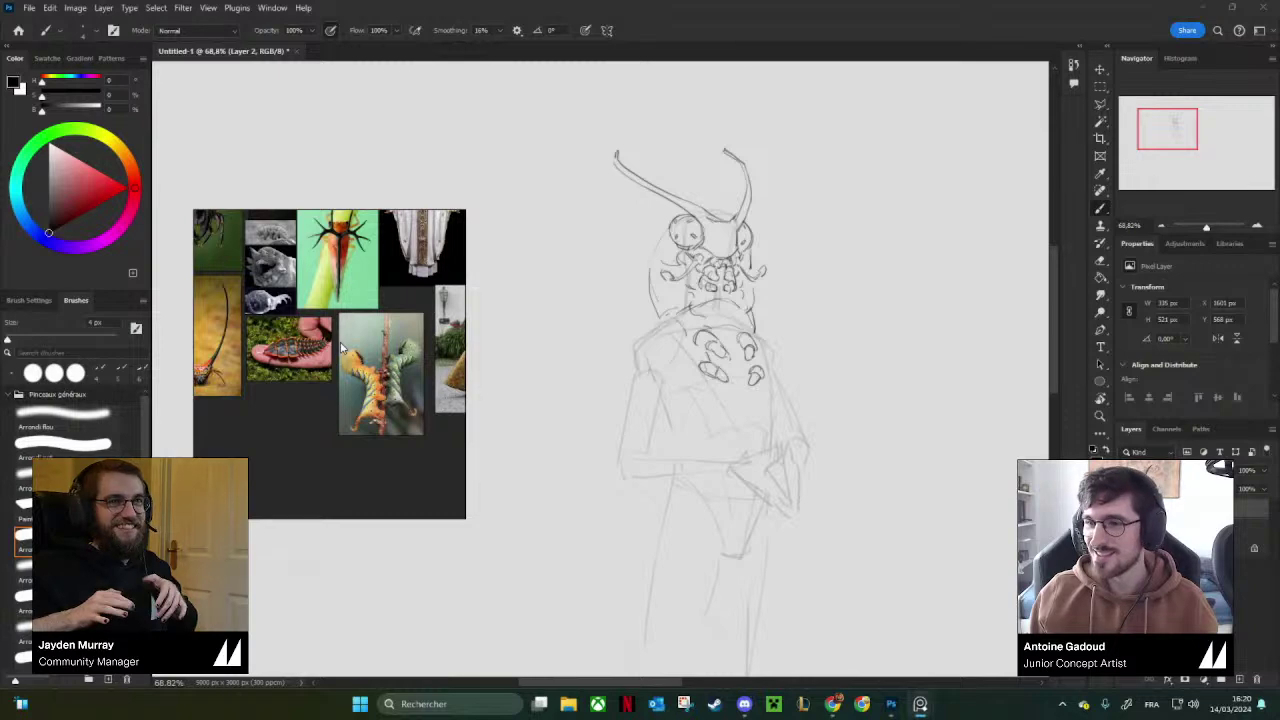
{"action": "left_click_drag", "start_coordinate": [341, 347], "coordinate": [359, 371]}
{"action": "scroll", "coordinate": [370, 362], "scroll_direction": "up", "scroll_amount": 1}
{"action": "scroll", "coordinate": [358, 364], "scroll_direction": "down", "scroll_amount": 3}
{"action": "left_click_drag", "start_coordinate": [443, 373], "coordinate": [402, 374]}
{"action": "scroll", "coordinate": [402, 374], "scroll_direction": "up", "scroll_amount": 2}
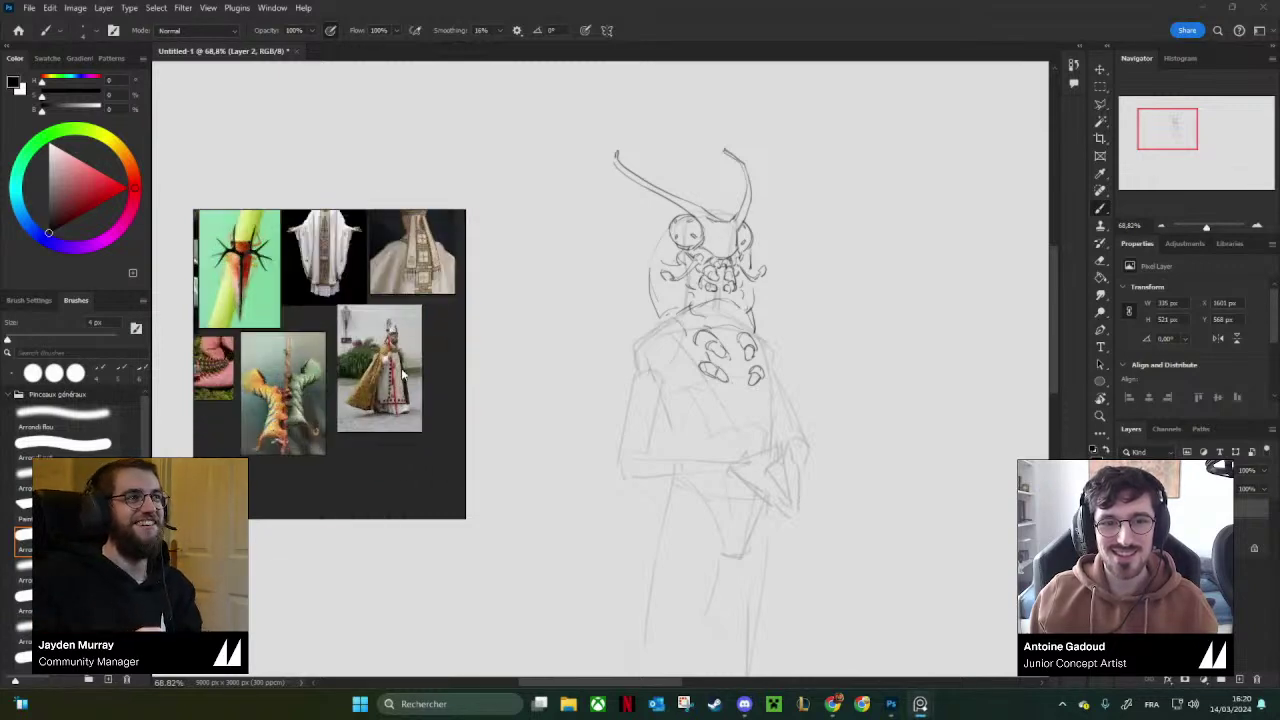
{"action": "scroll", "coordinate": [285, 398], "scroll_direction": "up", "scroll_amount": 5}
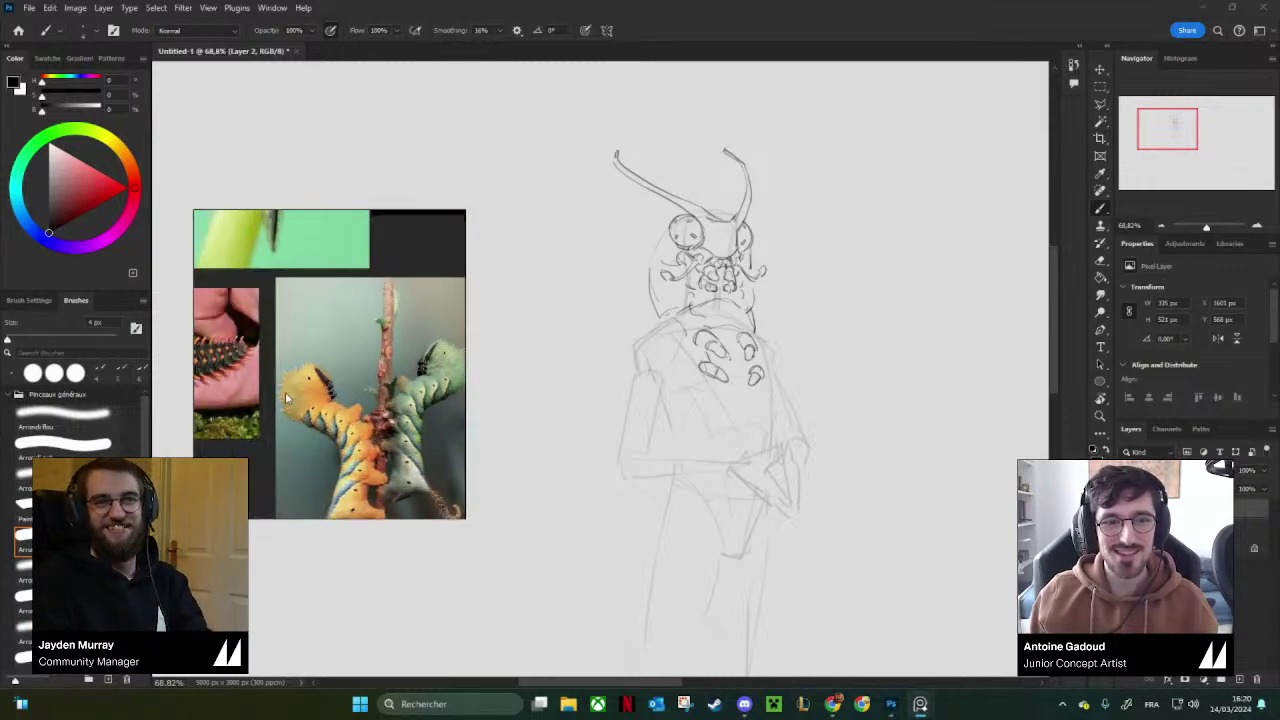
{"action": "scroll", "coordinate": [285, 398], "scroll_direction": "down", "scroll_amount": 3}
{"action": "scroll", "coordinate": [330, 397], "scroll_direction": "up", "scroll_amount": 5}
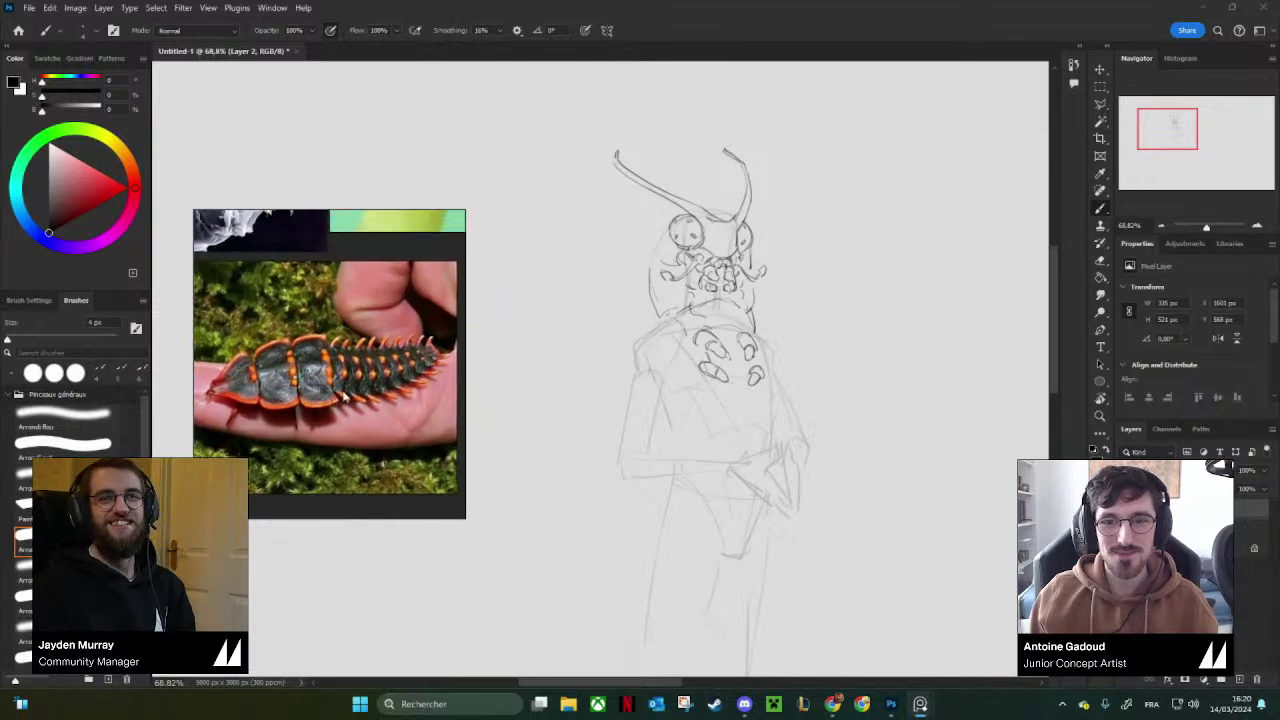
Redraw the cheek outlines on both sides of the insect head with outward-pointing spikes, using a 4 px brush.
{"action": "left_click", "coordinate": [650, 312]}
{"action": "key", "text": "ctrl+space"}
{"action": "mouse_move", "coordinate": [634, 320]}
{"action": "left_mouse_down"}
{"action": "mouse_move", "coordinate": [691, 301]}
{"action": "mouse_move", "coordinate": [642, 327]}
{"action": "left_mouse_up"}
{"action": "key", "text": "e"}
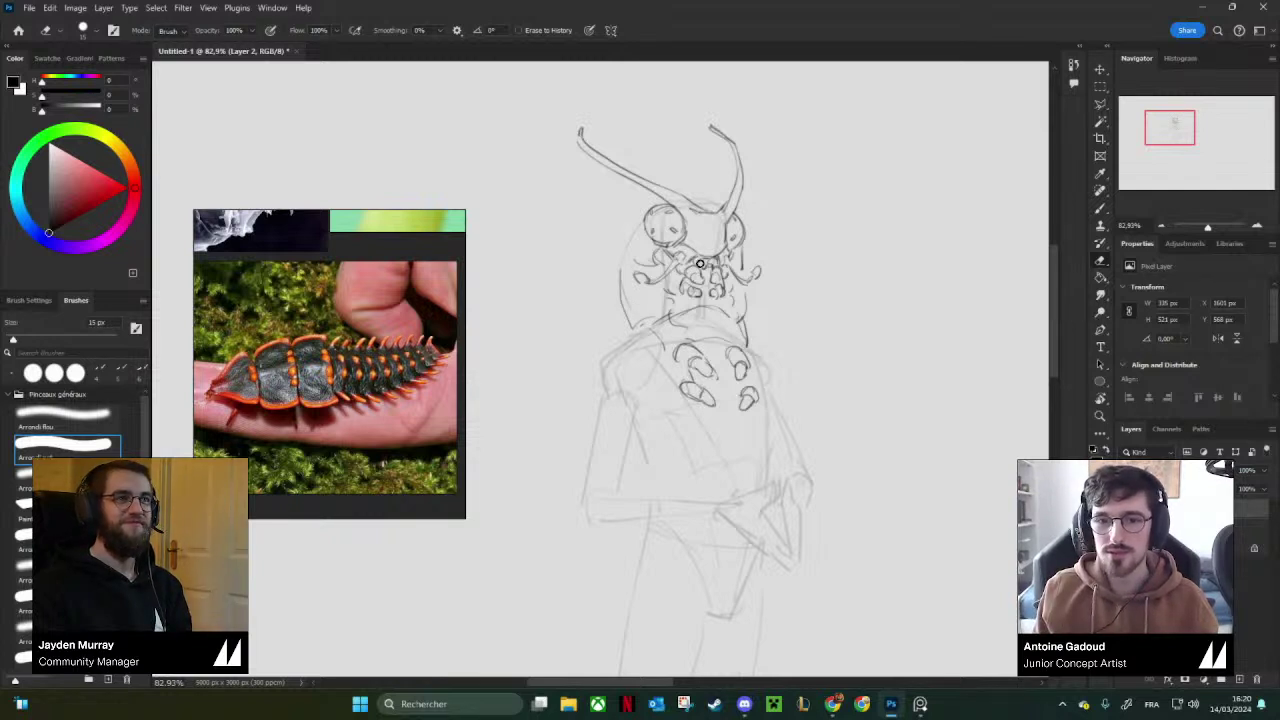
{"action": "key", "text": "bracketleft"}
{"action": "key", "text": "b"}
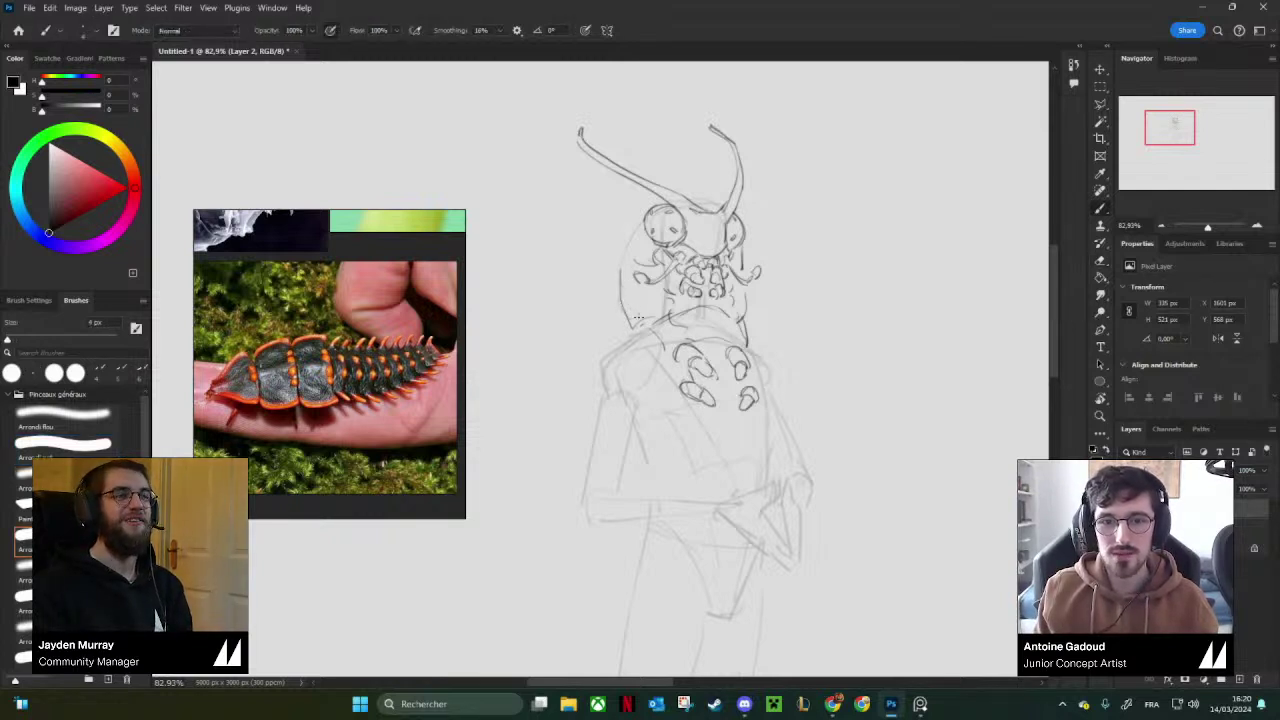
{"action": "mouse_move", "coordinate": [620, 268]}
{"action": "left_mouse_down"}
{"action": "mouse_move", "coordinate": [620, 288]}
{"action": "mouse_move", "coordinate": [601, 283]}
{"action": "mouse_move", "coordinate": [639, 330]}
{"action": "mouse_move", "coordinate": [608, 293]}
{"action": "mouse_move", "coordinate": [620, 248]}
{"action": "left_mouse_up"}
{"action": "key", "text": "ctrl+z"}
{"action": "key", "text": "ctrl+z"}
{"action": "key", "text": "e"}
{"action": "key", "text": "b"}
{"action": "key", "text": "e"}
{"action": "key", "text": "b"}
{"action": "left_click_drag", "start_coordinate": [743, 321], "coordinate": [754, 293]}
{"action": "key", "text": "ctrl+z"}
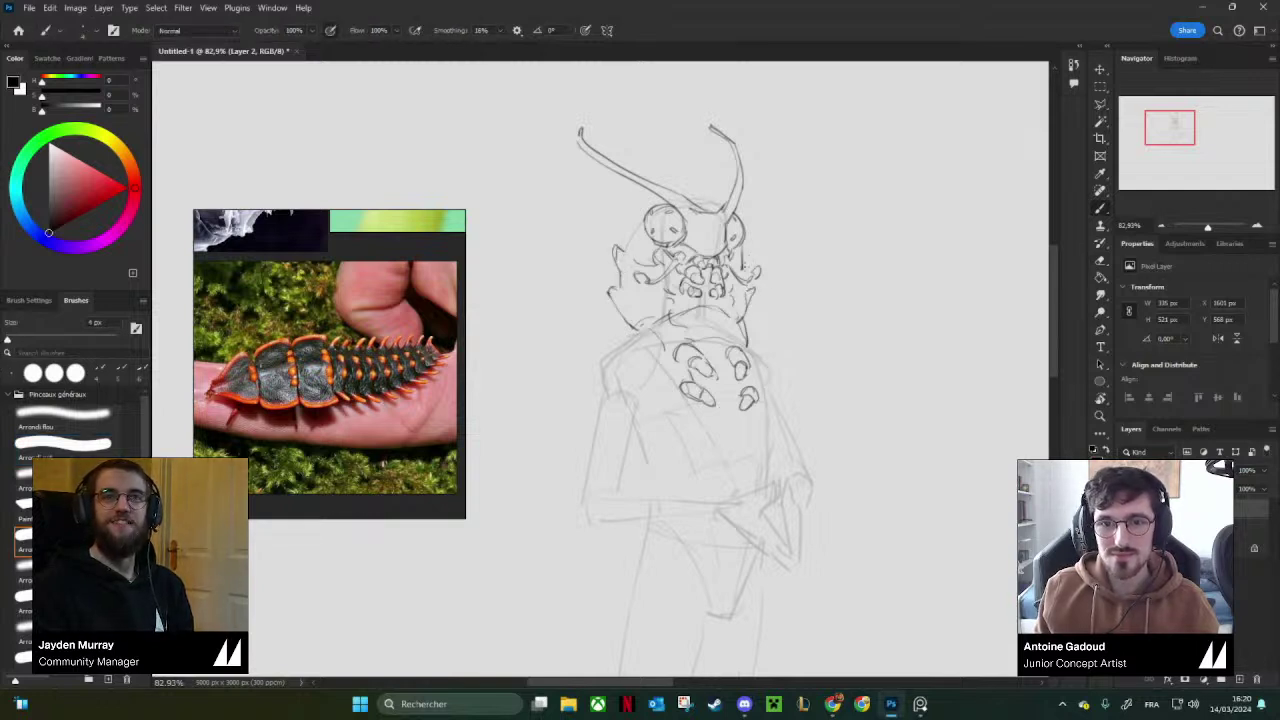
Sketch short contour lines along the inner edges of the insect's two large eyes.
{"action": "scroll", "coordinate": [690, 210], "scroll_direction": "up", "scroll_amount": 3}
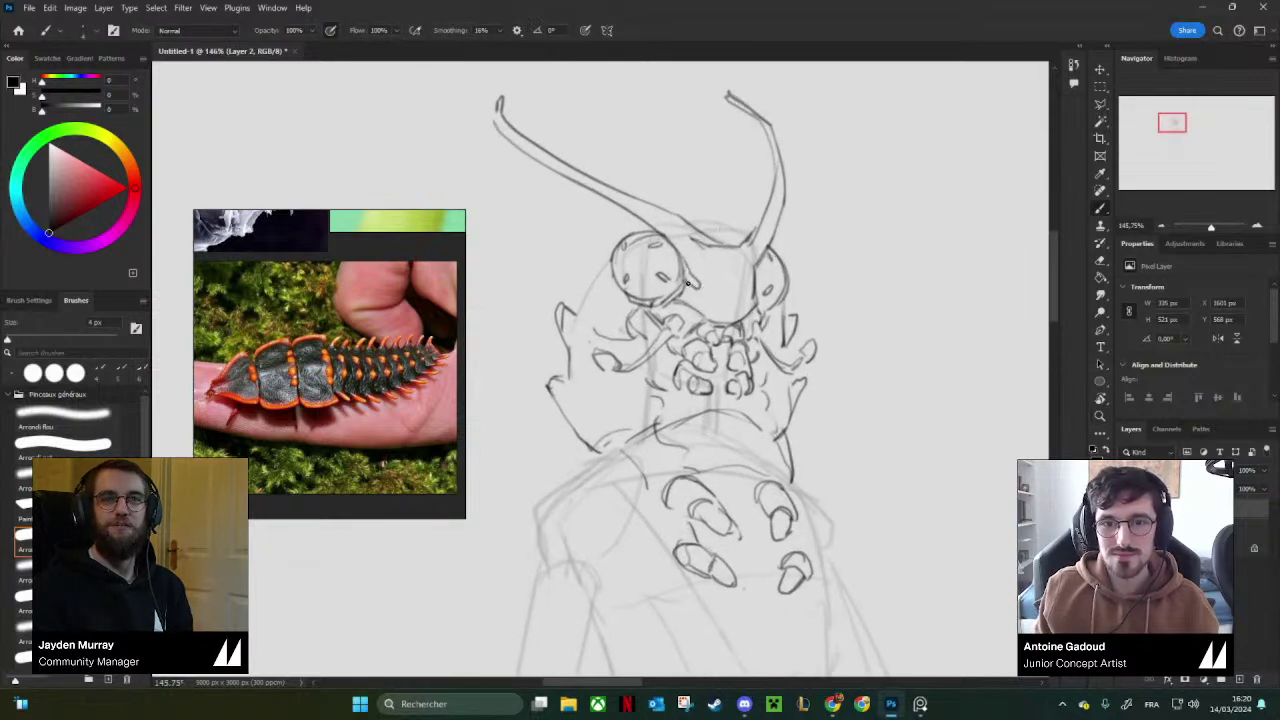
{"action": "left_click_drag", "start_coordinate": [755, 265], "coordinate": [744, 289]}
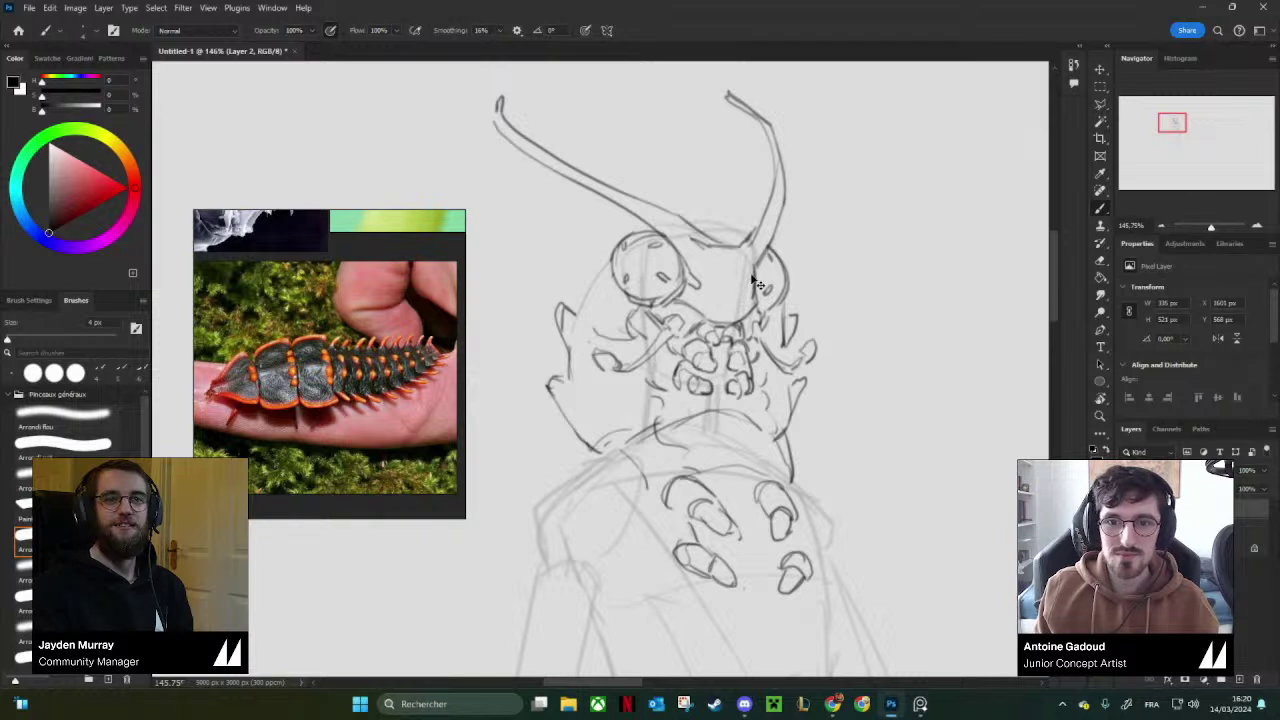
{"action": "scroll", "coordinate": [785, 288], "scroll_direction": "down", "scroll_amount": 2}
{"action": "left_click_drag", "start_coordinate": [789, 288], "coordinate": [736, 221]}
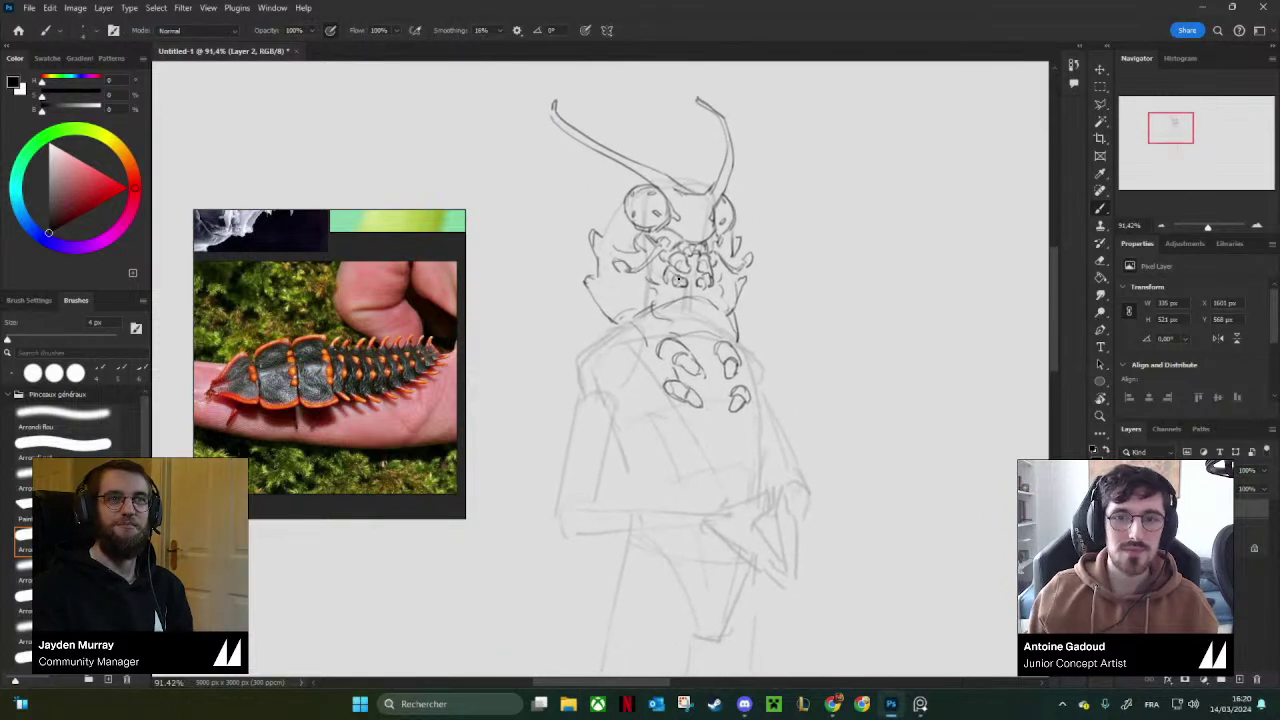
Examine the religious vestment and mitre photos on the reference board for costume ideas.
{"action": "scroll", "coordinate": [337, 308], "scroll_direction": "down", "scroll_amount": 8}
{"action": "left_click_drag", "start_coordinate": [428, 336], "coordinate": [335, 341]}
{"action": "scroll", "coordinate": [335, 341], "scroll_direction": "up", "scroll_amount": 3}
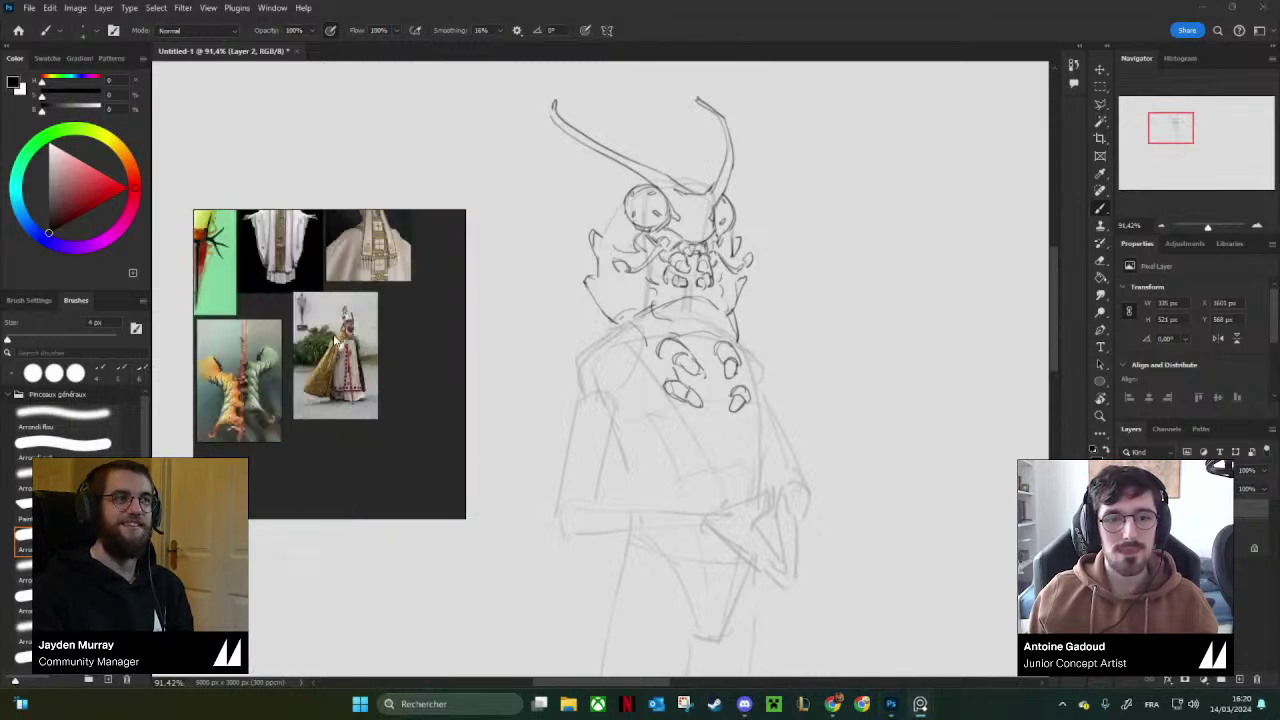
{"action": "scroll", "coordinate": [334, 340], "scroll_direction": "up", "scroll_amount": 3}
{"action": "scroll", "coordinate": [340, 340], "scroll_direction": "down", "scroll_amount": 2}
{"action": "scroll", "coordinate": [364, 342], "scroll_direction": "up", "scroll_amount": 3}
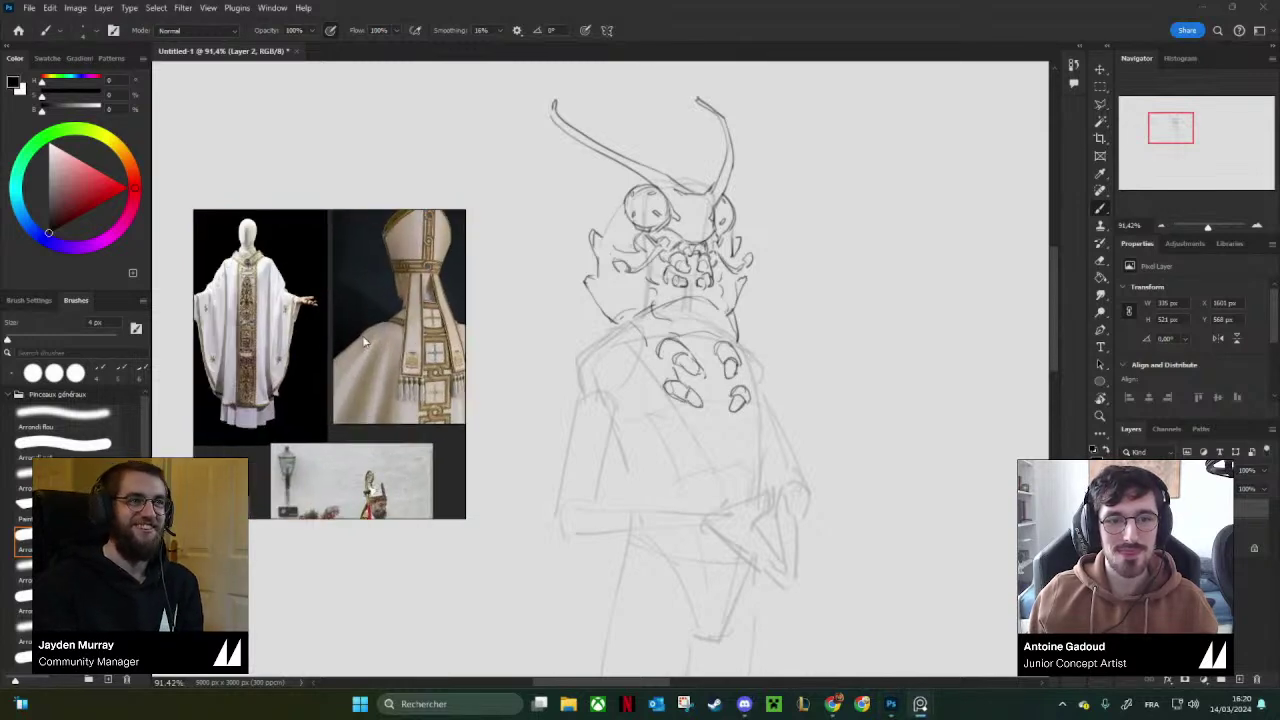
{"action": "scroll", "coordinate": [294, 309], "scroll_direction": "up", "scroll_amount": 3}
{"action": "scroll", "coordinate": [294, 309], "scroll_direction": "down", "scroll_amount": 2}
{"action": "scroll", "coordinate": [294, 309], "scroll_direction": "up", "scroll_amount": 2}
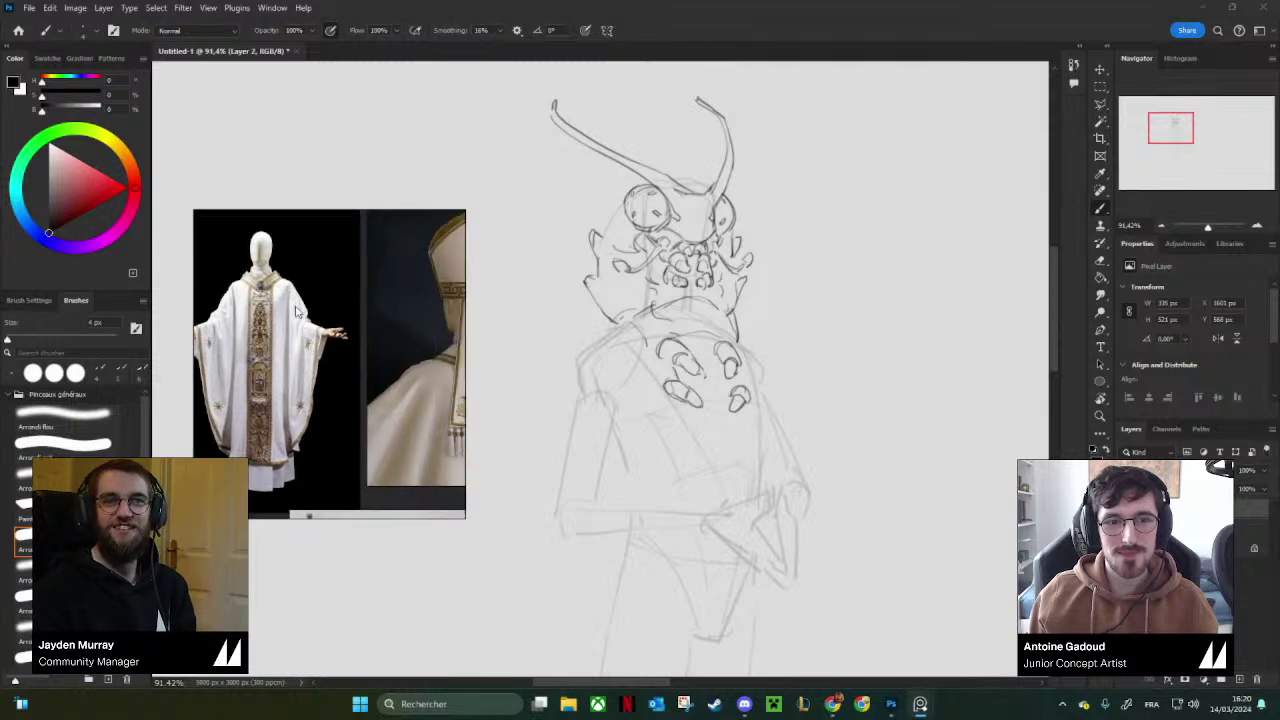
{"action": "scroll", "coordinate": [296, 311], "scroll_direction": "down", "scroll_amount": 3}
{"action": "scroll", "coordinate": [334, 331], "scroll_direction": "up", "scroll_amount": 3}
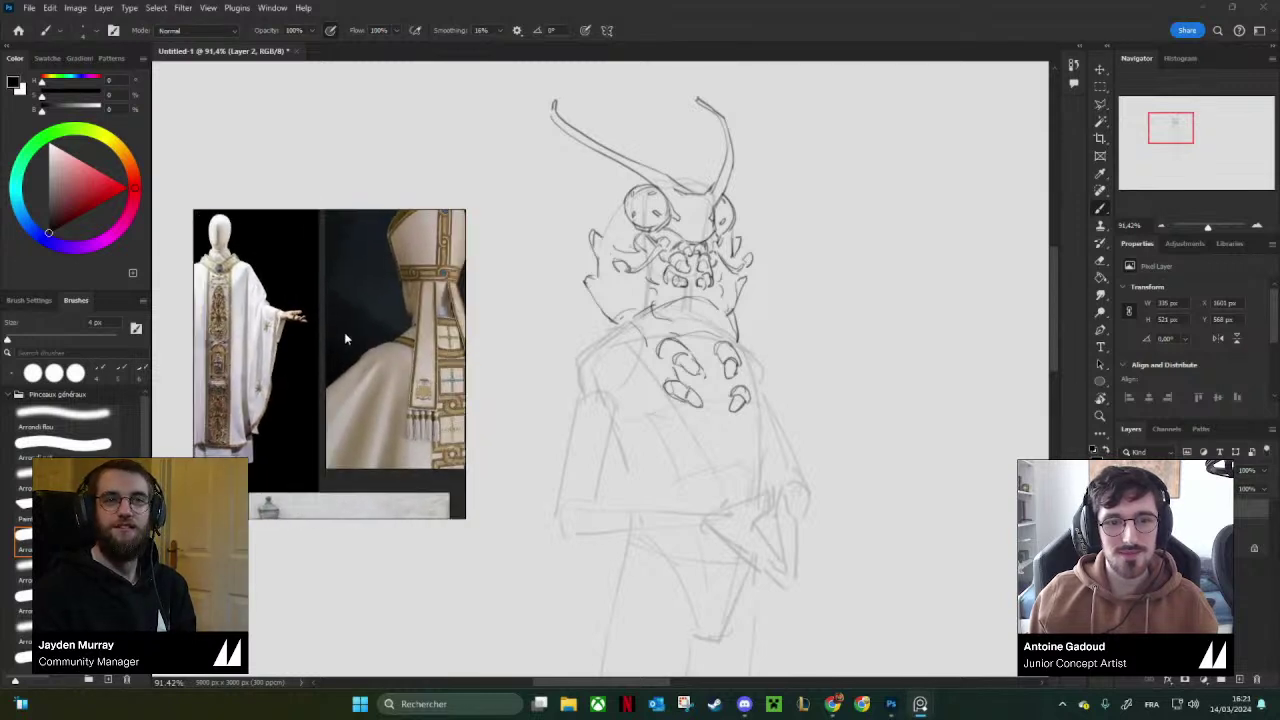
{"action": "scroll", "coordinate": [338, 336], "scroll_direction": "down", "scroll_amount": 1}
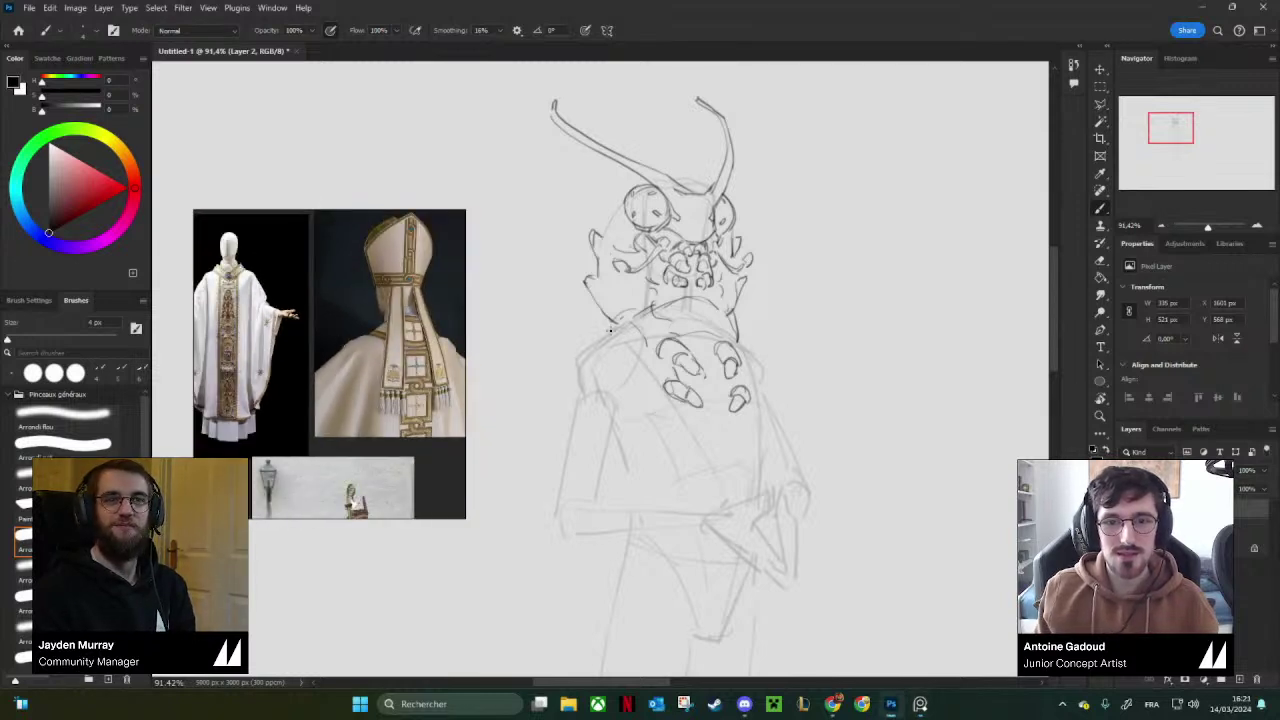
Sketch small pointed collar tips at the base of the head on both sides of the neck.
{"action": "left_click_drag", "start_coordinate": [587, 291], "coordinate": [618, 322]}
{"action": "key", "text": "ctrl+z"}
{"action": "left_click_drag", "start_coordinate": [715, 332], "coordinate": [719, 308]}
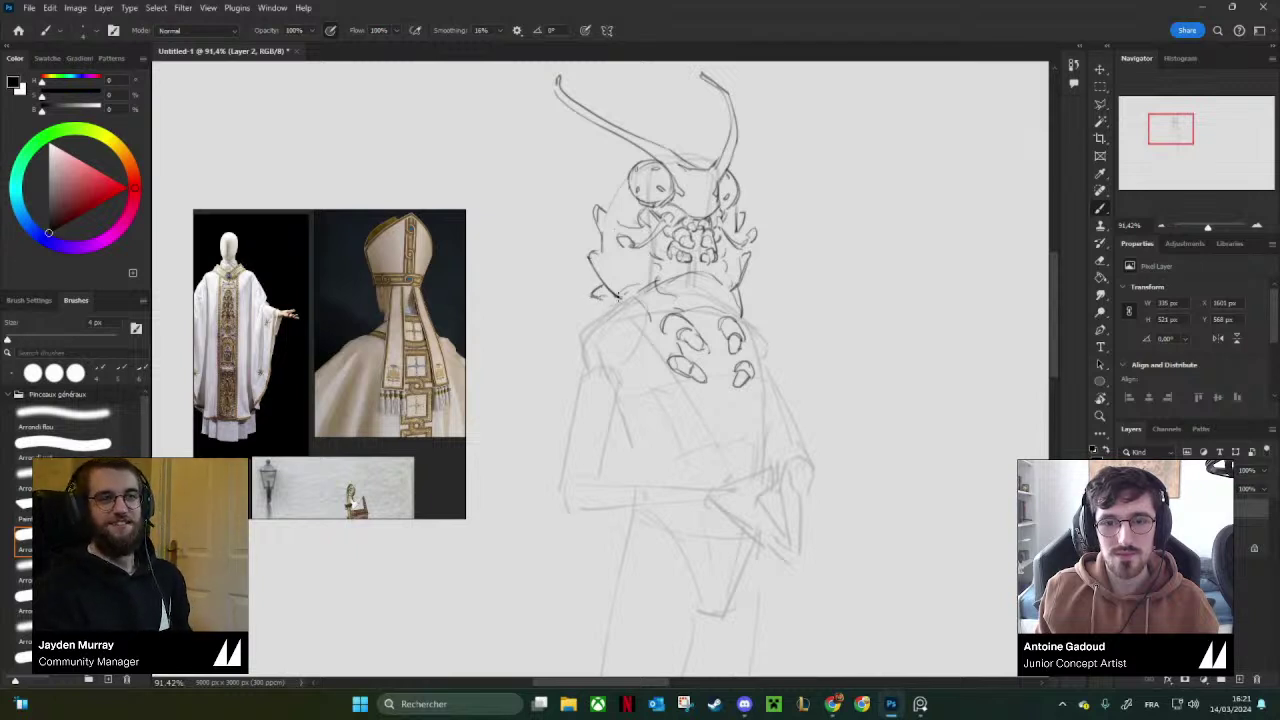
{"action": "mouse_move", "coordinate": [618, 296]}
{"action": "left_mouse_down"}
{"action": "mouse_move", "coordinate": [649, 316]}
{"action": "mouse_move", "coordinate": [604, 297]}
{"action": "left_mouse_up"}
{"action": "key", "text": "ctrl+z"}
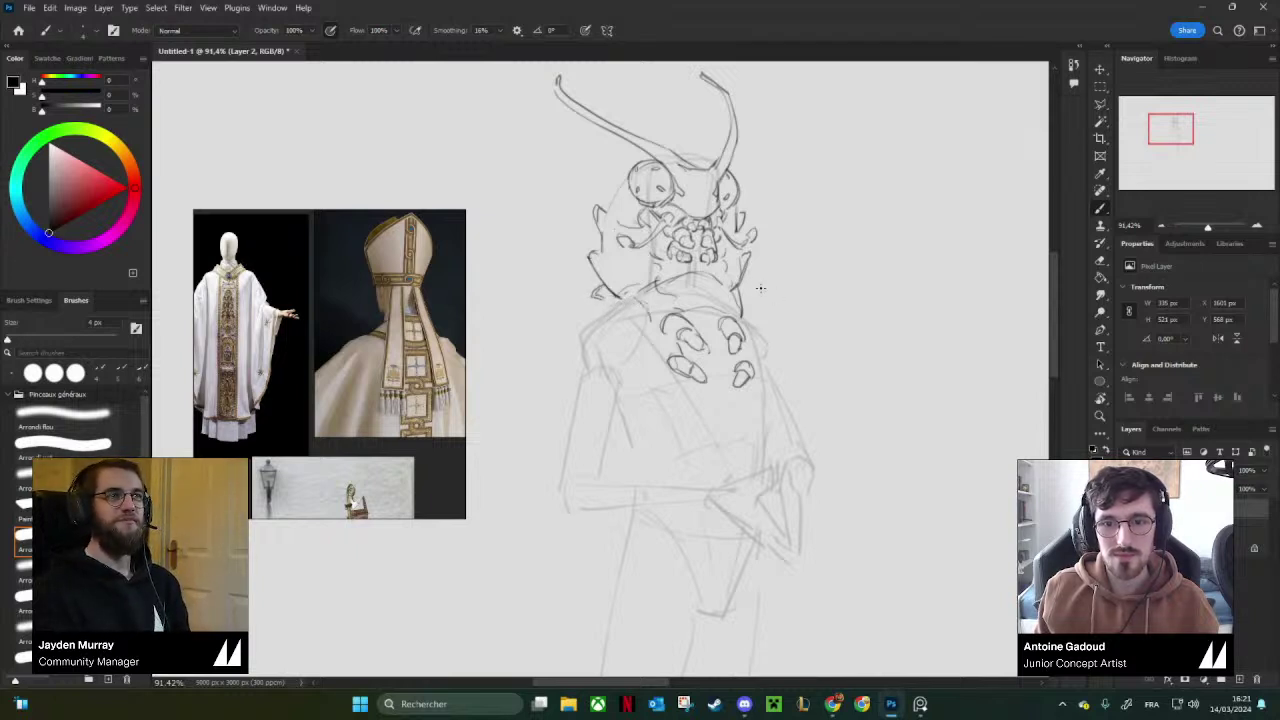
{"action": "left_click_drag", "start_coordinate": [742, 282], "coordinate": [758, 292]}
{"action": "scroll", "coordinate": [750, 295], "scroll_direction": "down", "scroll_amount": 1}
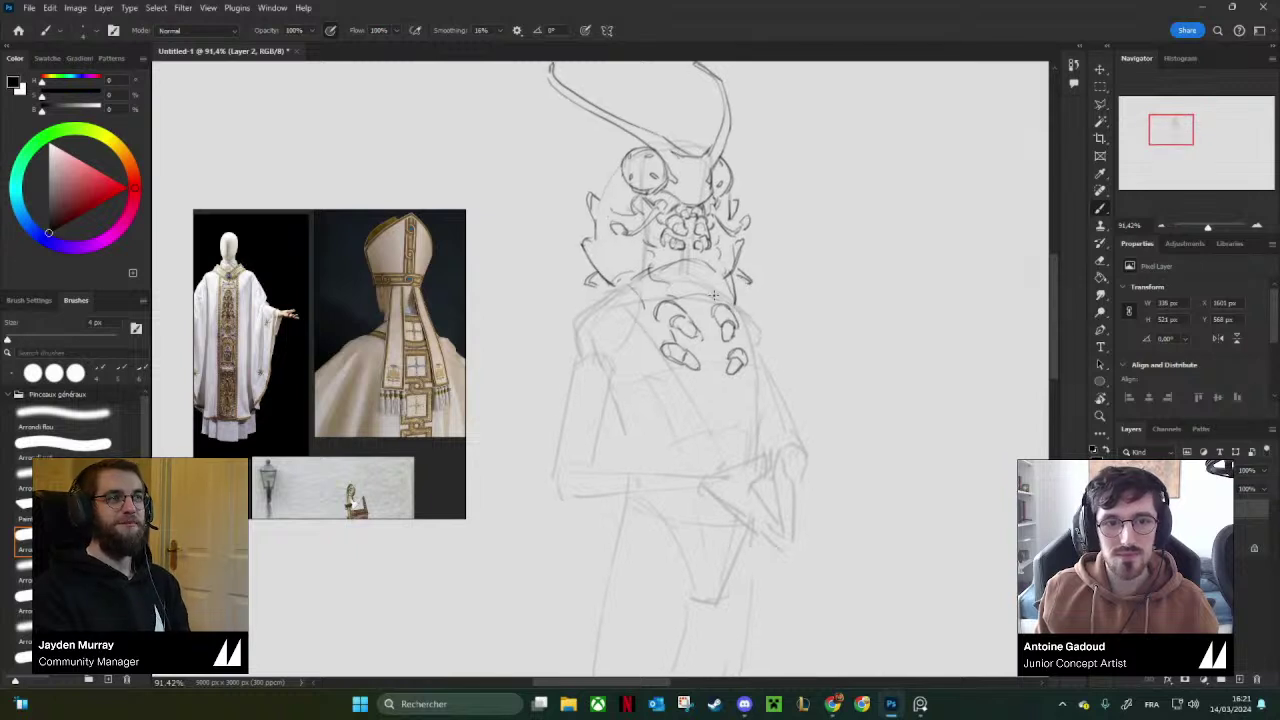
Draw the slanted collar edge from the neck down to the chest legs, and flip the canvas horizontally.
{"action": "left_click_drag", "start_coordinate": [597, 284], "coordinate": [652, 315]}
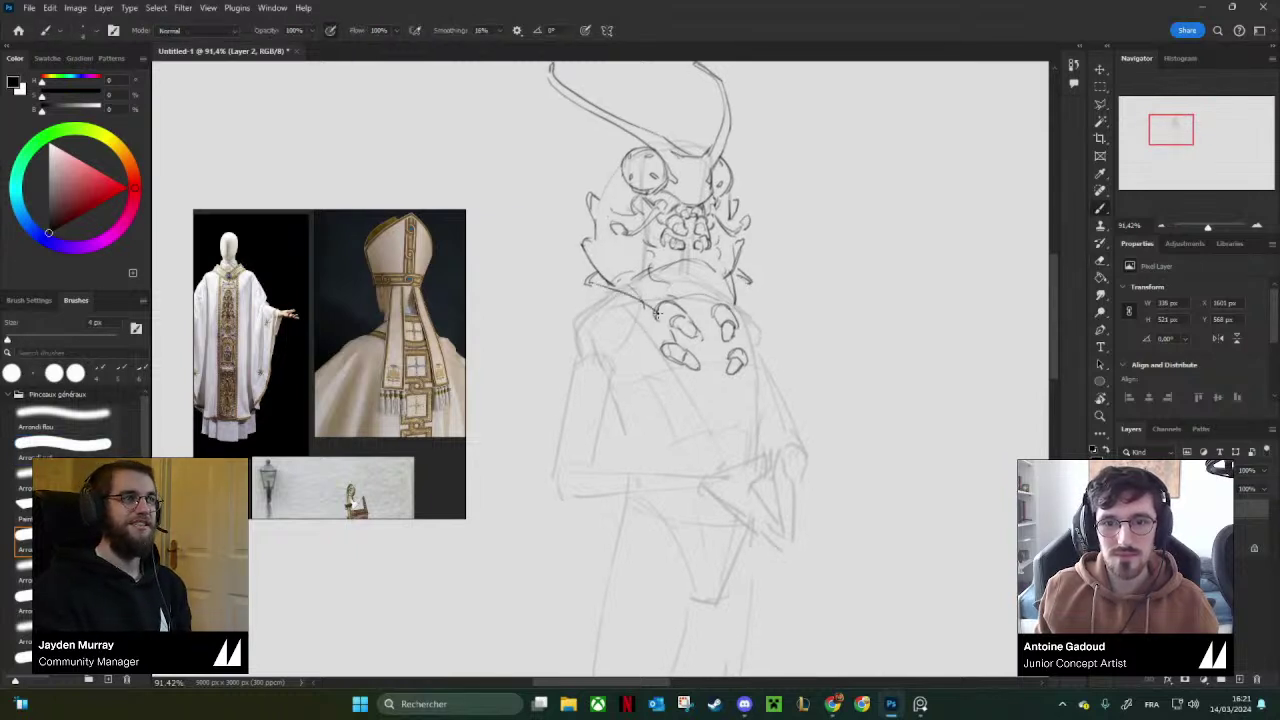
{"action": "key", "text": "ctrl+z"}
{"action": "left_click_drag", "start_coordinate": [598, 278], "coordinate": [652, 319]}
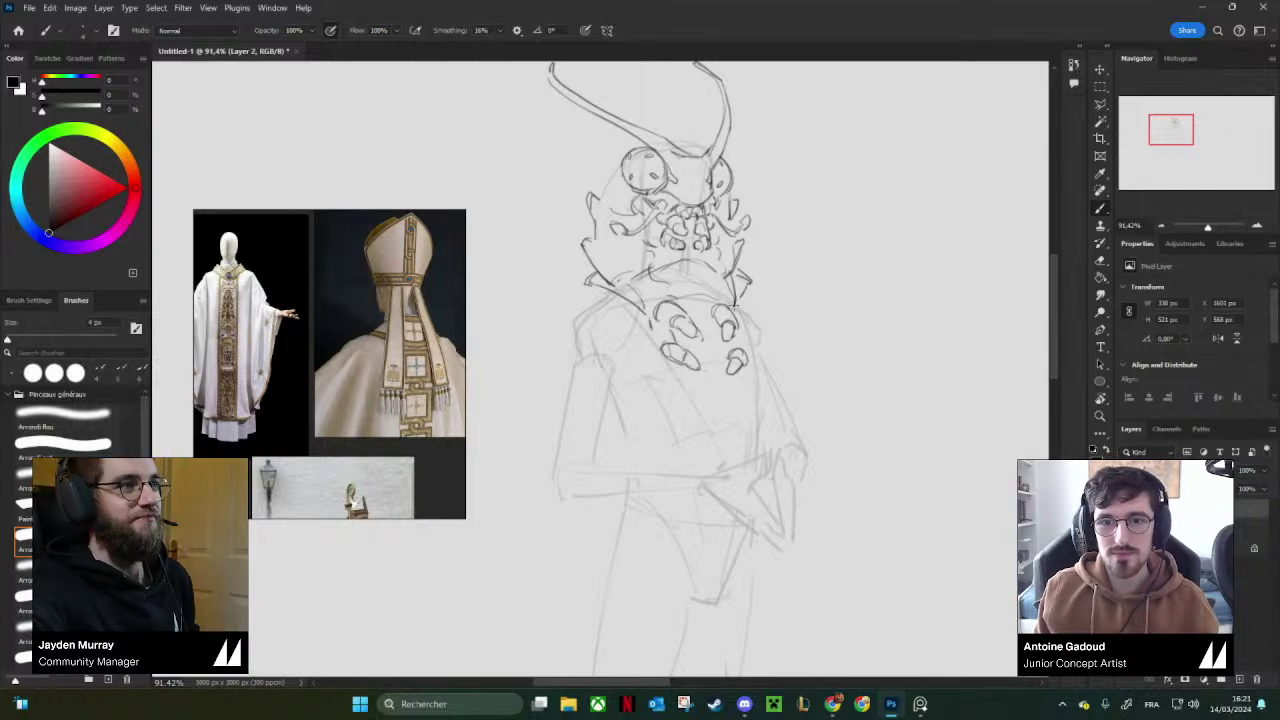
{"action": "key", "text": "z"}
{"action": "left_click_drag", "start_coordinate": [735, 303], "coordinate": [700, 303]}
{"action": "key", "text": "ctrl+shift+h"}
{"action": "left_click_drag", "start_coordinate": [683, 346], "coordinate": [860, 294]}
{"action": "key", "text": "b"}
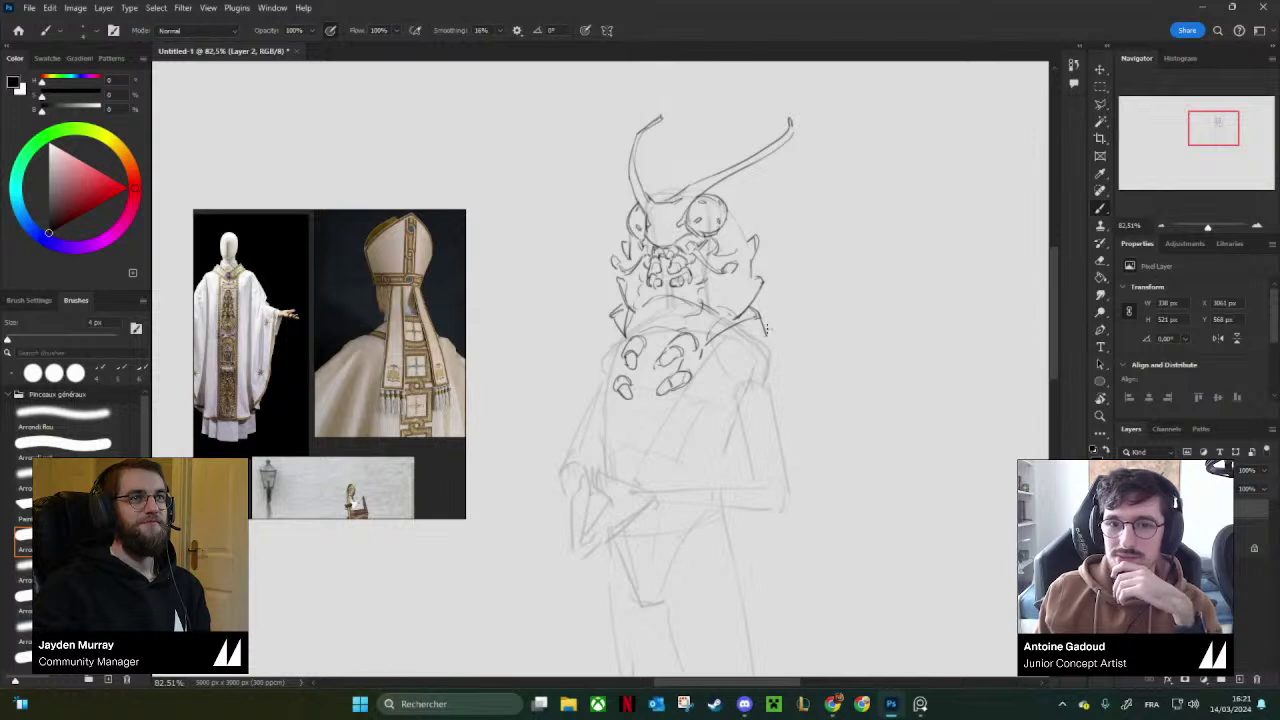
Sketch small rough rounded-shape studies in the empty space beside the figure's head.
{"action": "key", "text": "e"}
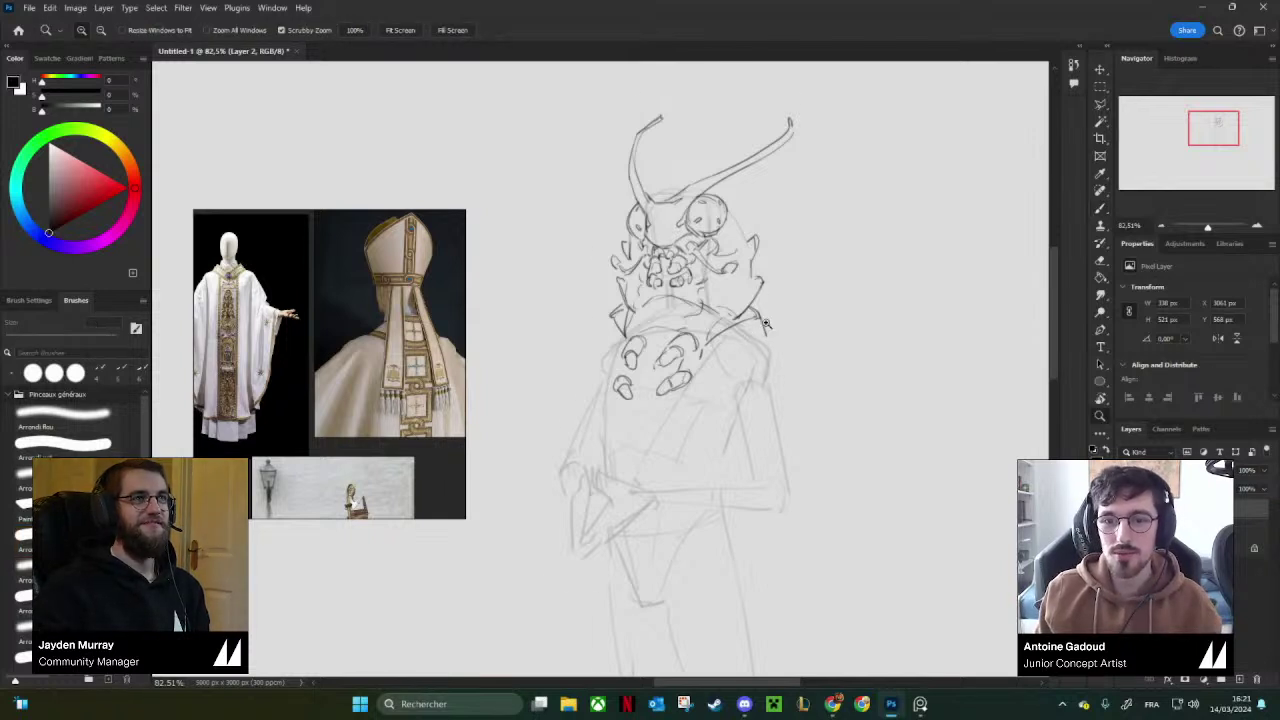
{"action": "scroll", "coordinate": [762, 310], "scroll_direction": "up", "scroll_amount": 1}
{"action": "key", "text": "b"}
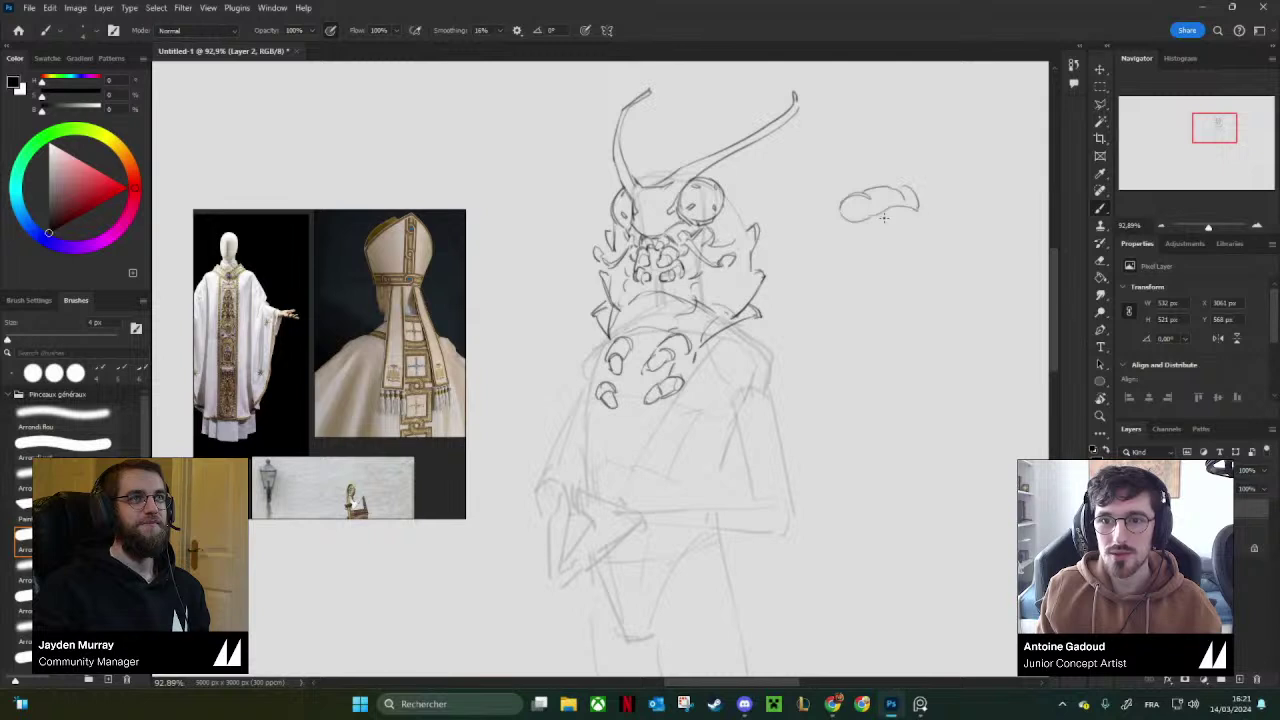
{"action": "left_click_drag", "start_coordinate": [892, 170], "coordinate": [876, 205]}
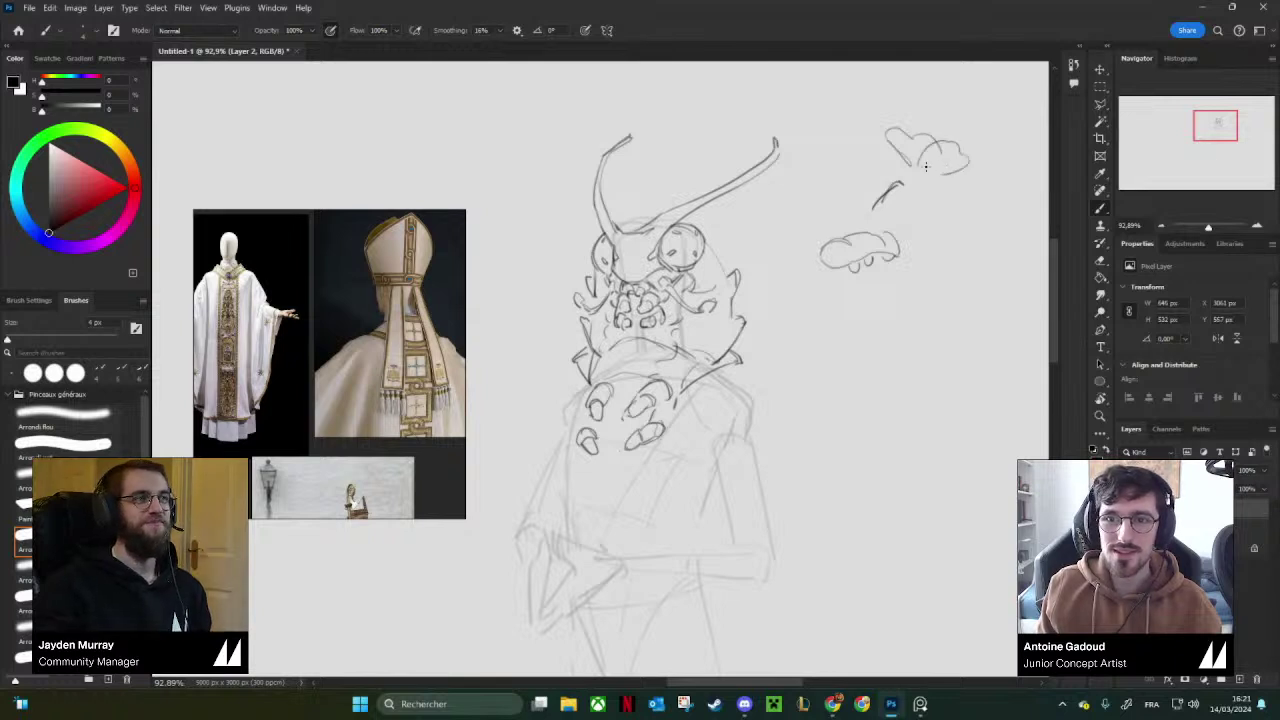
{"action": "mouse_move", "coordinate": [928, 167]}
{"action": "left_mouse_down"}
{"action": "mouse_move", "coordinate": [898, 168]}
{"action": "mouse_move", "coordinate": [932, 176]}
{"action": "mouse_move", "coordinate": [876, 201]}
{"action": "left_mouse_up"}
{"action": "key", "text": "ctrl+z"}
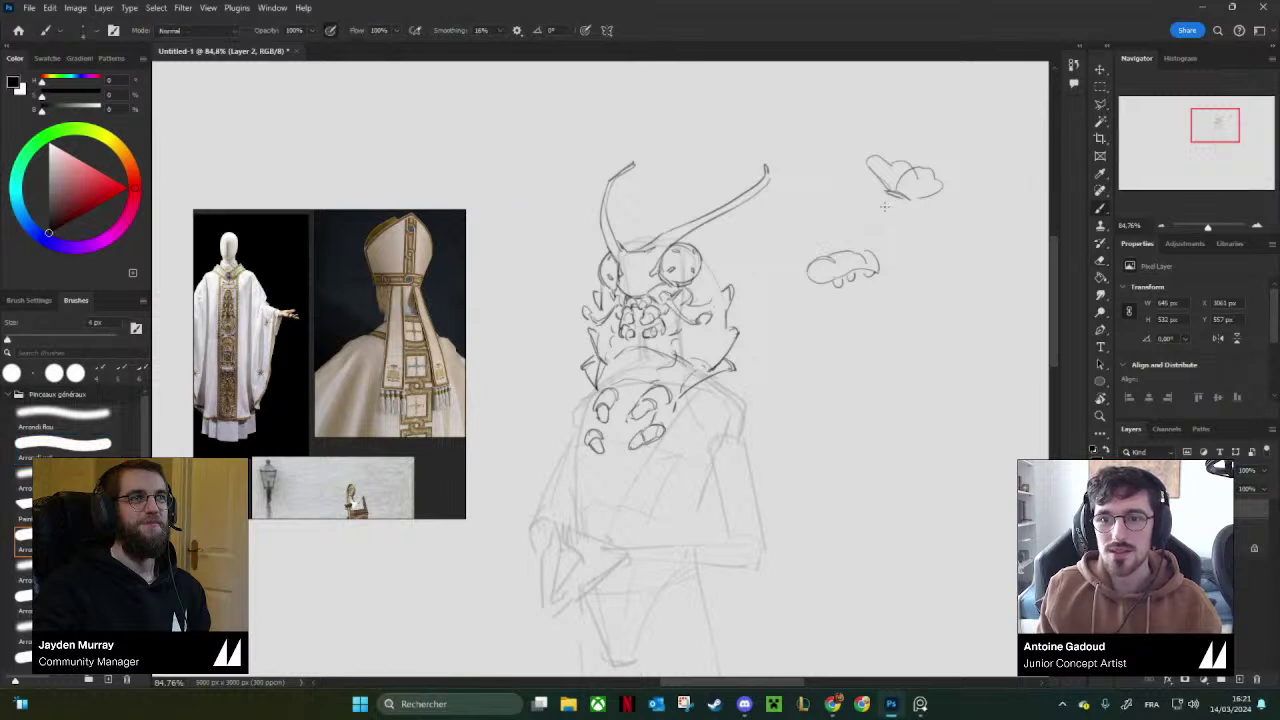
{"action": "mouse_move", "coordinate": [852, 244]}
{"action": "left_mouse_down"}
{"action": "mouse_move", "coordinate": [893, 203]}
{"action": "mouse_move", "coordinate": [884, 176]}
{"action": "mouse_move", "coordinate": [903, 165]}
{"action": "mouse_move", "coordinate": [808, 282]}
{"action": "mouse_move", "coordinate": [825, 287]}
{"action": "mouse_move", "coordinate": [940, 186]}
{"action": "left_mouse_up"}
Erase the small shape studies beside the figure with an enlarged eraser.
{"action": "key", "text": "e"}
{"action": "key", "text": "bracketright"}
{"action": "key", "text": "bracketright"}
{"action": "key", "text": "bracketright"}
{"action": "key", "text": "bracketright"}
{"action": "left_click_drag", "start_coordinate": [826, 301], "coordinate": [879, 218]}
Draw the outer point and lower edge of the wide collar flap over the shoulder.
{"action": "key", "text": "b"}
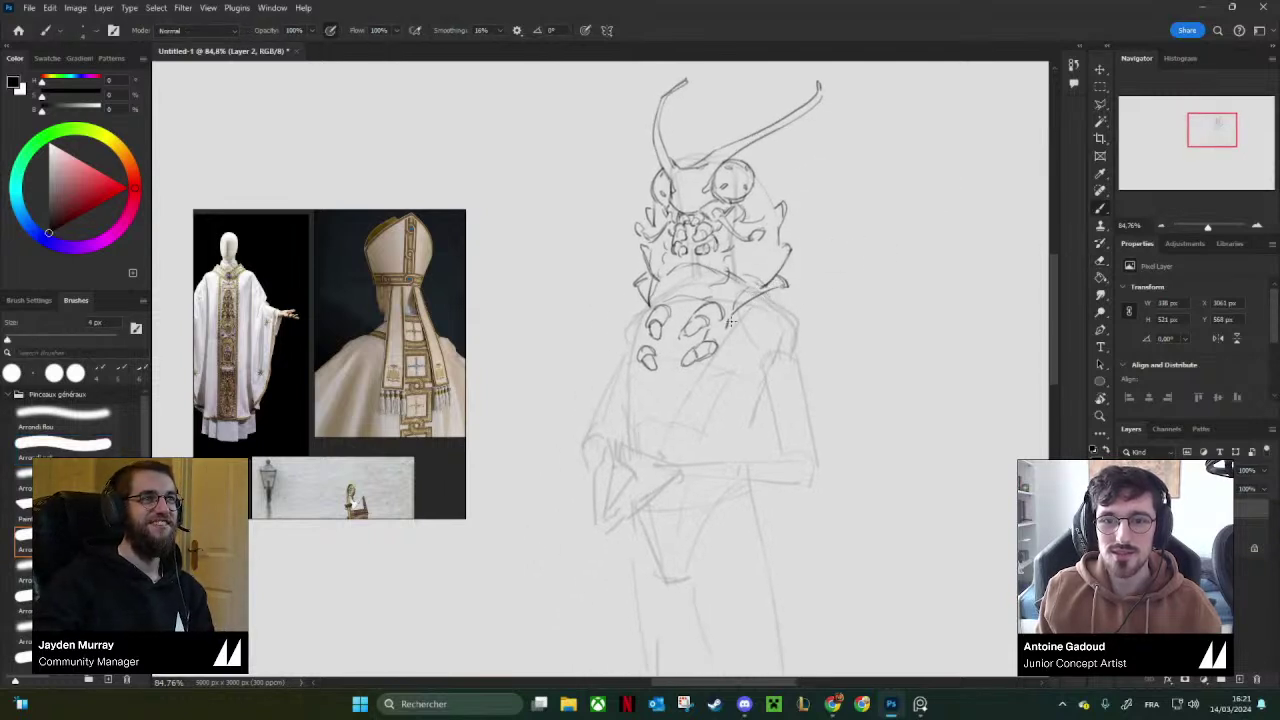
{"action": "mouse_move", "coordinate": [721, 337]}
{"action": "left_mouse_down"}
{"action": "mouse_move", "coordinate": [724, 316]}
{"action": "mouse_move", "coordinate": [724, 328]}
{"action": "mouse_move", "coordinate": [797, 295]}
{"action": "left_mouse_up"}
{"action": "key", "text": "ctrl+z"}
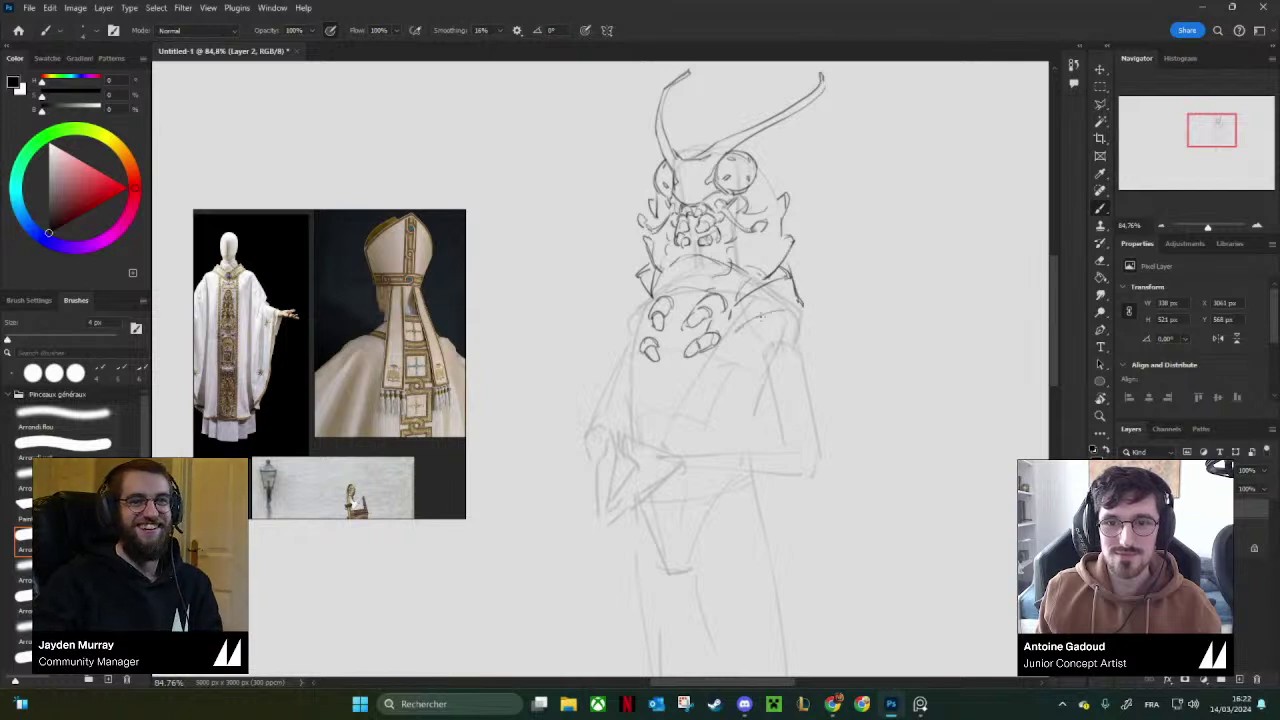
{"action": "left_click_drag", "start_coordinate": [760, 316], "coordinate": [808, 305]}
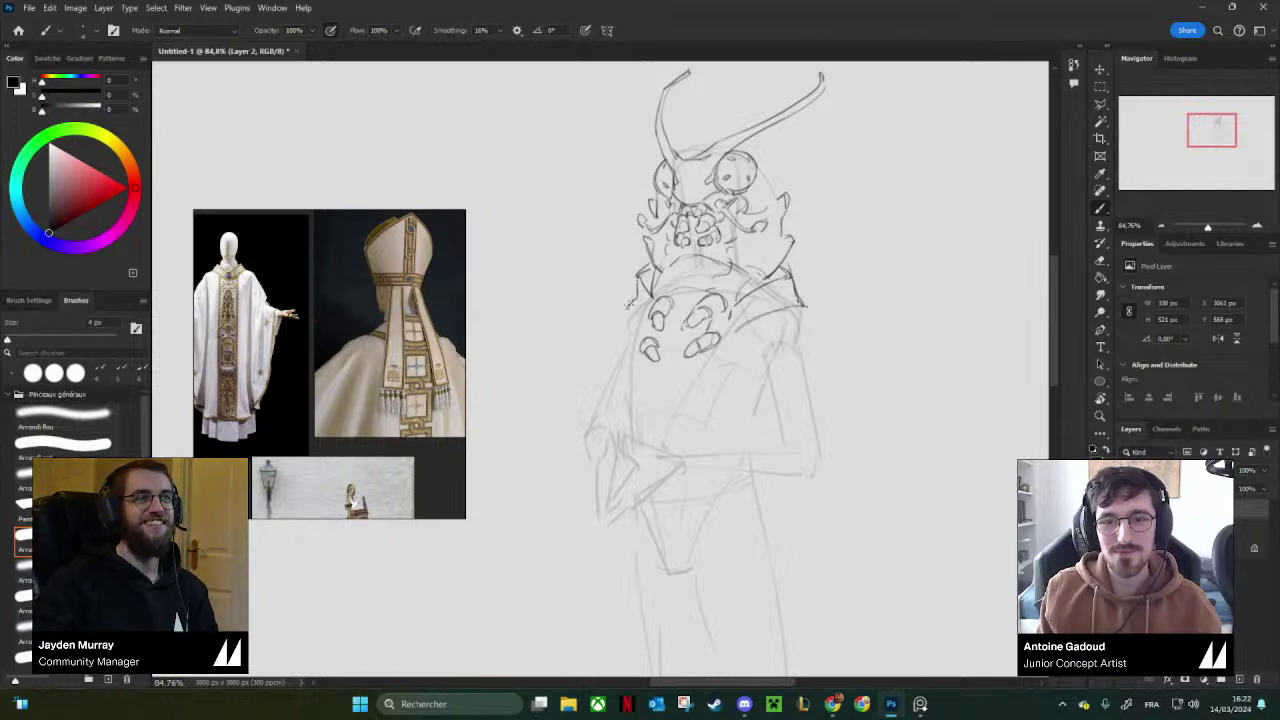
Sketch sloping shoulder lines outward from the collar on both sides, and flip the canvas back horizontally.
{"action": "left_click_drag", "start_coordinate": [629, 305], "coordinate": [627, 307]}
{"action": "left_click_drag", "start_coordinate": [685, 268], "coordinate": [675, 269]}
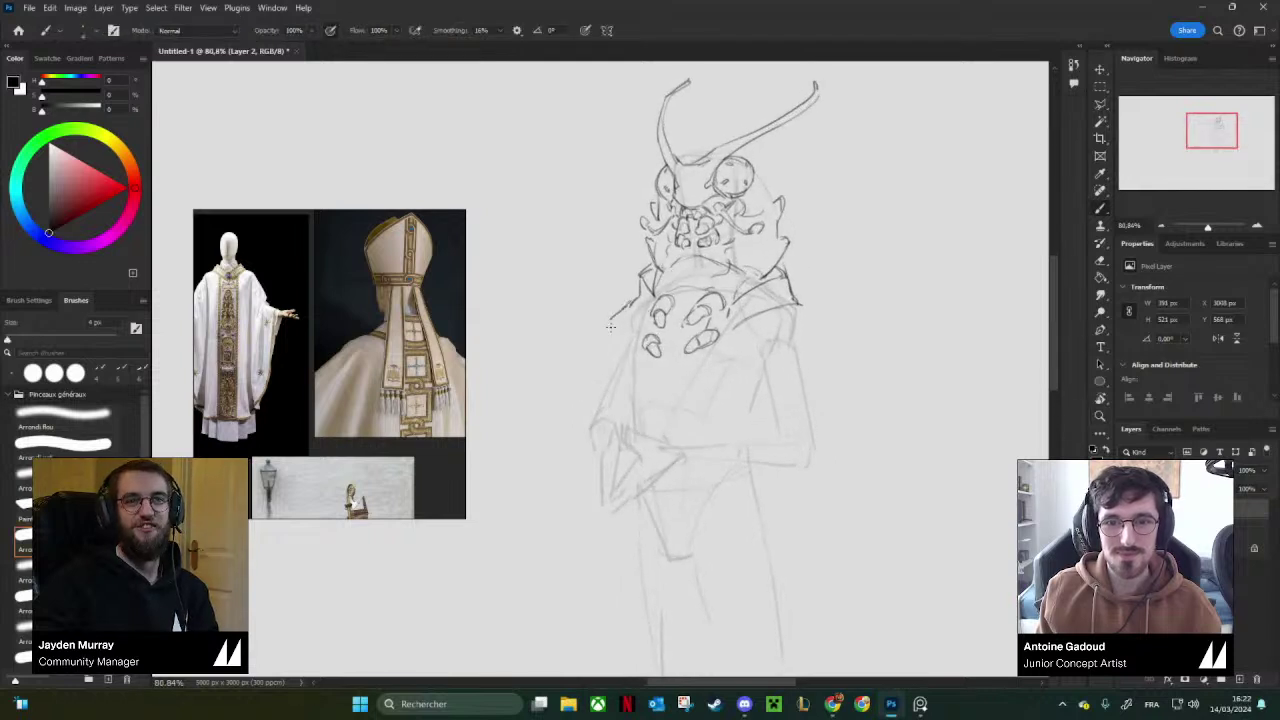
{"action": "left_click_drag", "start_coordinate": [798, 318], "coordinate": [820, 325]}
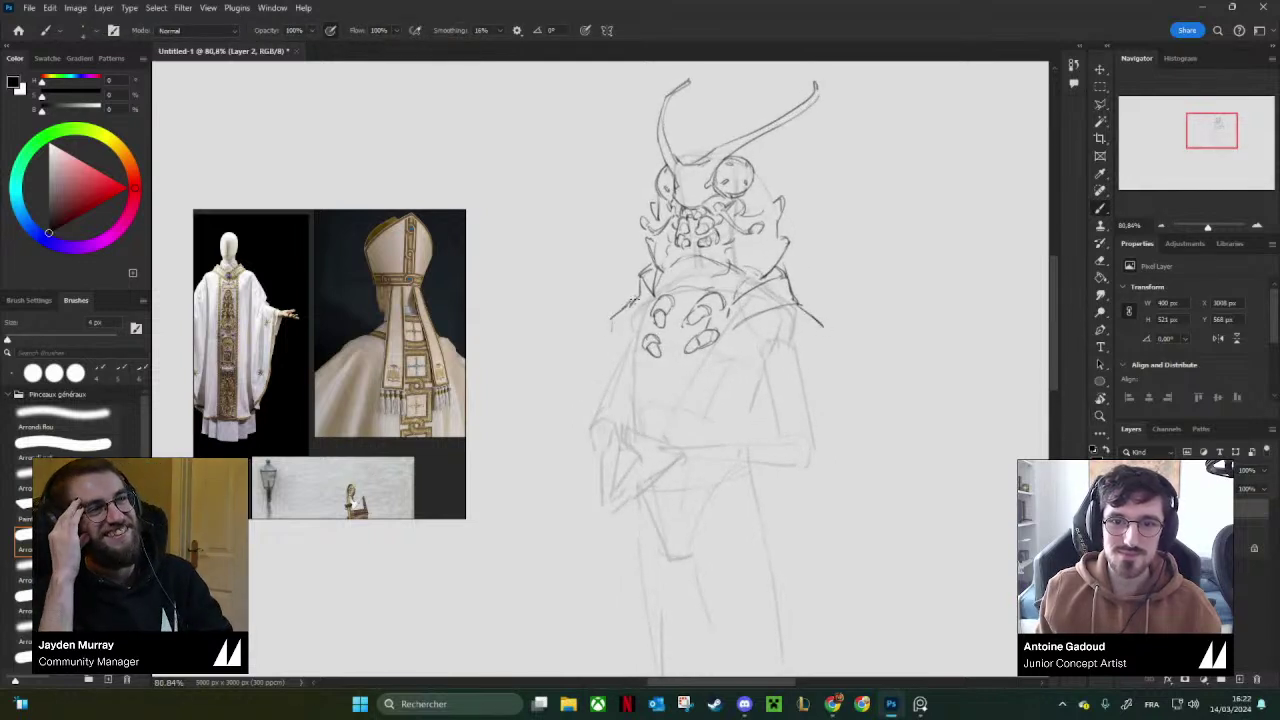
{"action": "mouse_move", "coordinate": [634, 298]}
{"action": "left_mouse_down"}
{"action": "mouse_move", "coordinate": [565, 340]}
{"action": "mouse_move", "coordinate": [920, 314]}
{"action": "mouse_move", "coordinate": [968, 266]}
{"action": "left_mouse_up"}
{"action": "key", "text": "ctrl+shift+h"}
{"action": "mouse_move", "coordinate": [792, 300]}
{"action": "left_mouse_down"}
{"action": "mouse_move", "coordinate": [765, 299]}
{"action": "mouse_move", "coordinate": [797, 300]}
{"action": "mouse_move", "coordinate": [768, 317]}
{"action": "left_mouse_up"}
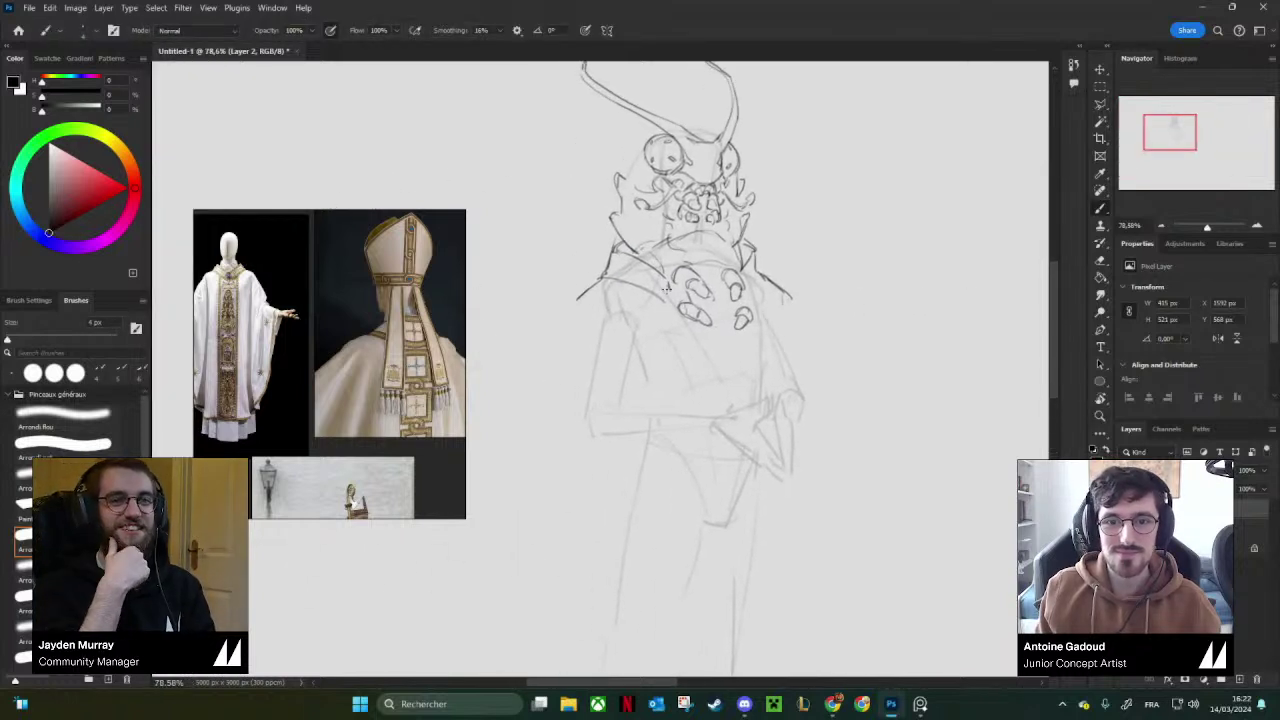
Sketch the V-shaped chest opening from the collar around the small legs down to a point above the hands.
{"action": "mouse_move", "coordinate": [665, 281]}
{"action": "left_mouse_down"}
{"action": "mouse_move", "coordinate": [681, 339]}
{"action": "mouse_move", "coordinate": [724, 381]}
{"action": "left_mouse_up"}
{"action": "left_click_drag", "start_coordinate": [672, 315], "coordinate": [724, 376]}
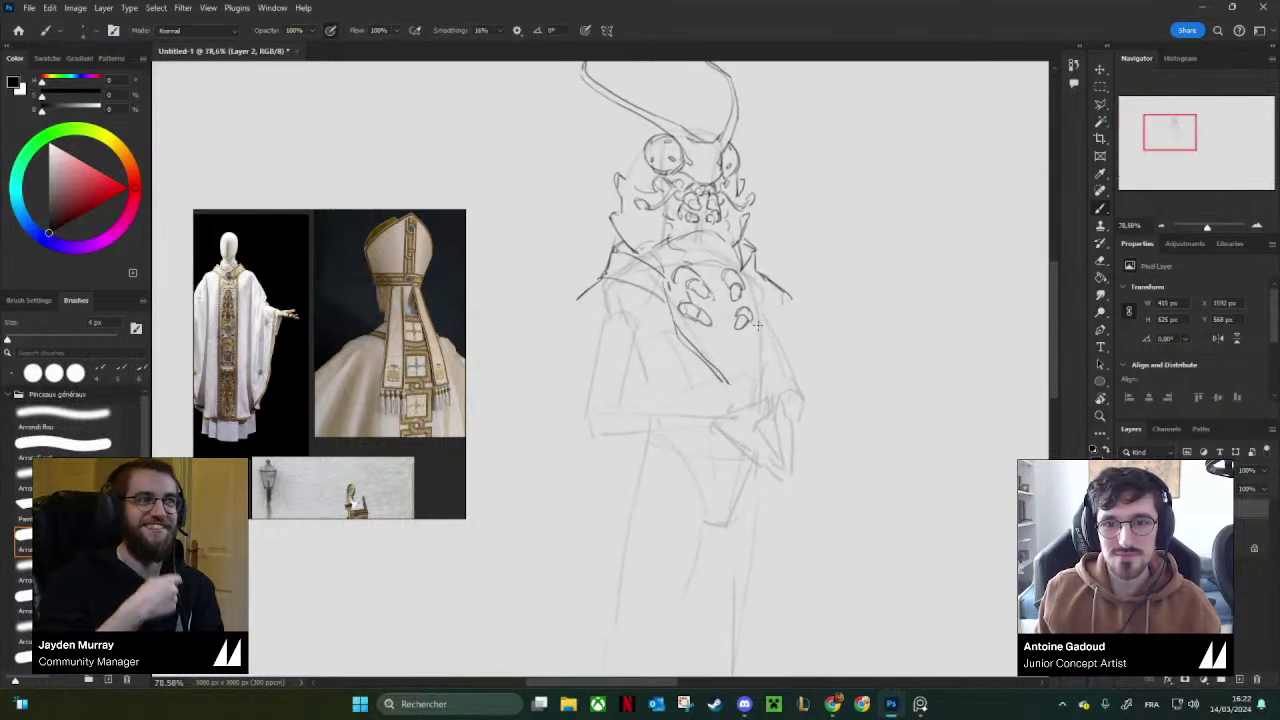
{"action": "key", "text": "e"}
{"action": "left_click_drag", "start_coordinate": [746, 271], "coordinate": [748, 257]}
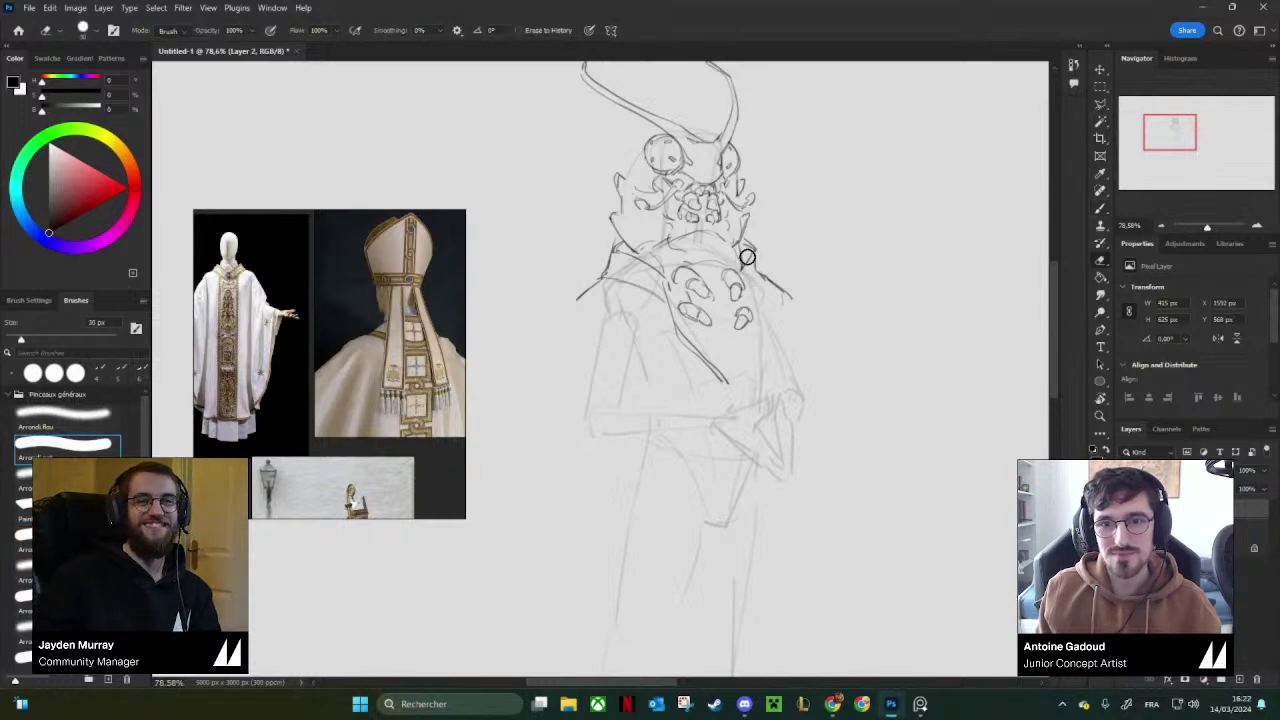
{"action": "key", "text": "b"}
{"action": "left_click_drag", "start_coordinate": [757, 330], "coordinate": [760, 338]}
{"action": "key", "text": "ctrl+z"}
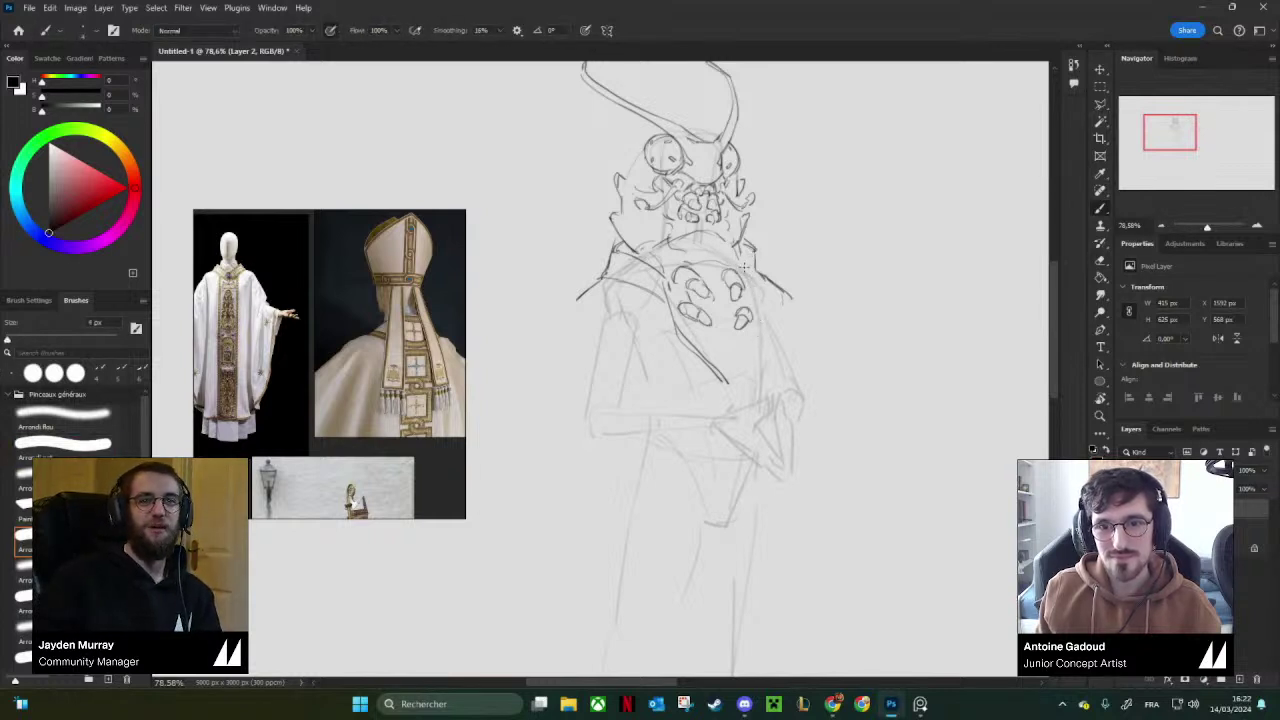
{"action": "mouse_move", "coordinate": [748, 274]}
{"action": "left_mouse_down"}
{"action": "mouse_move", "coordinate": [764, 348]}
{"action": "mouse_move", "coordinate": [725, 386]}
{"action": "left_mouse_up"}
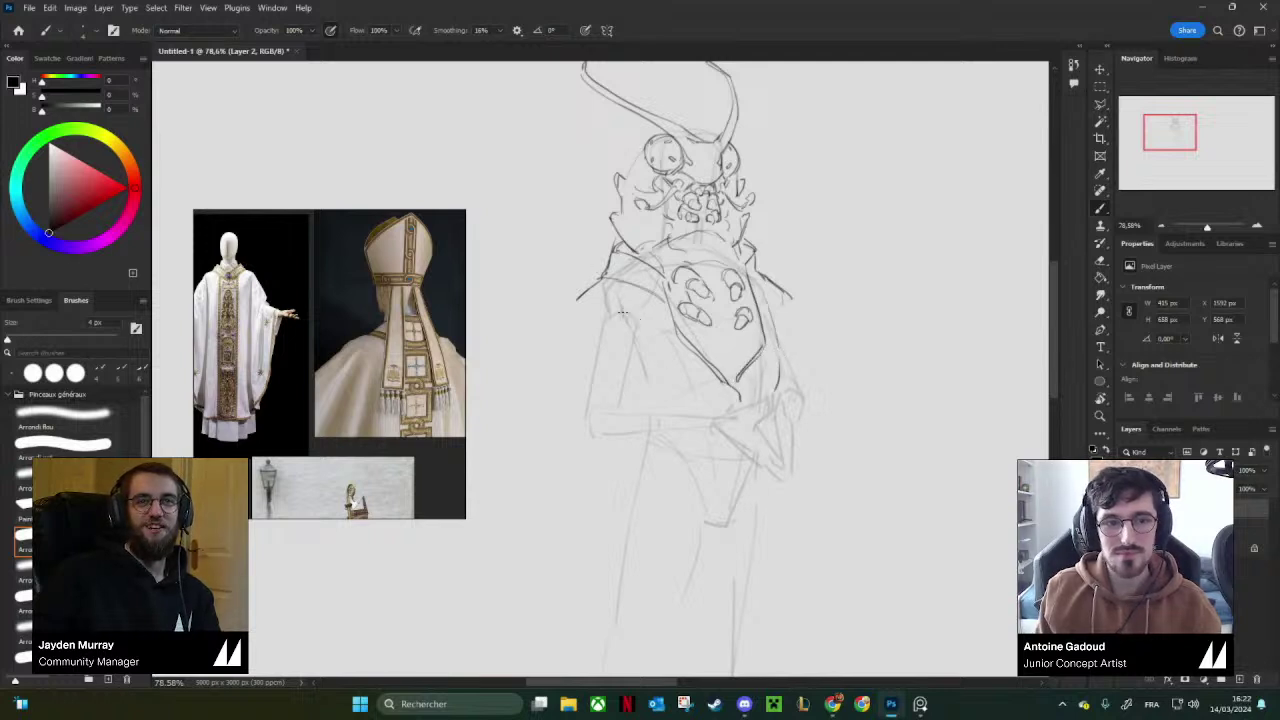
Draw the garment's side edges from the shoulders down along both arms.
{"action": "left_click_drag", "start_coordinate": [612, 310], "coordinate": [644, 390]}
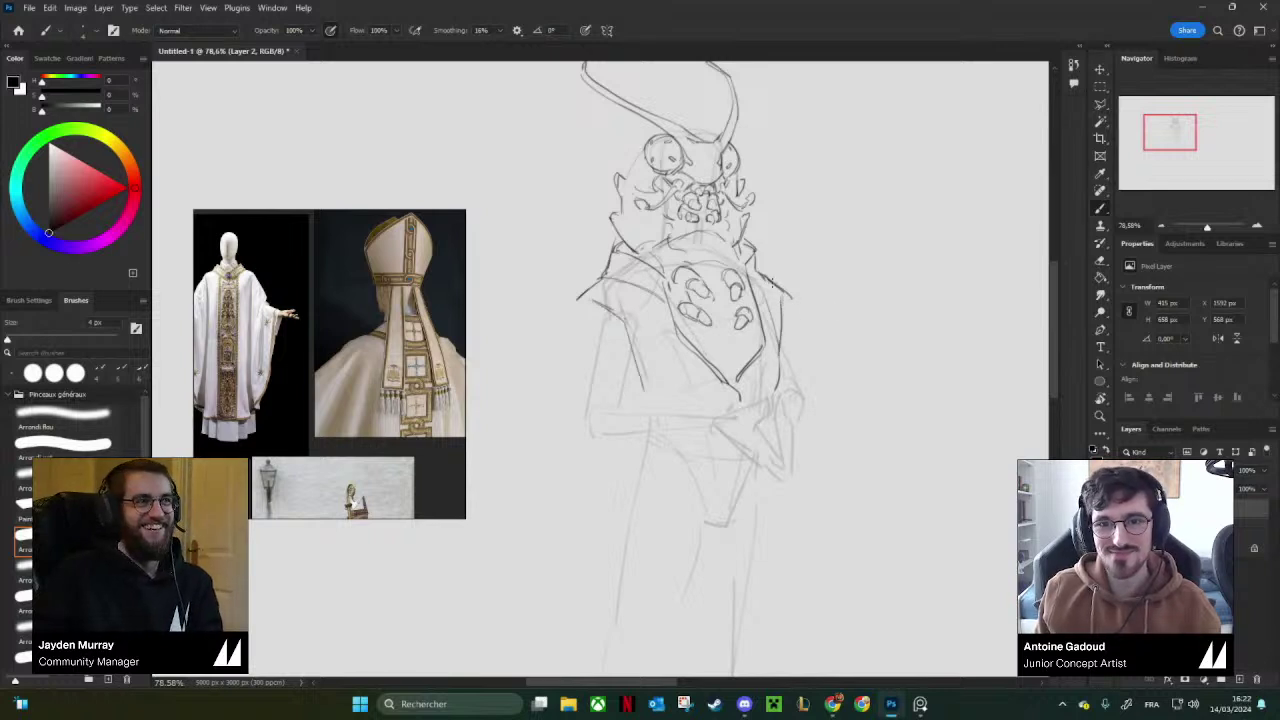
{"action": "key", "text": "e"}
{"action": "key", "text": "b"}
{"action": "mouse_move", "coordinate": [766, 277]}
{"action": "left_mouse_down"}
{"action": "mouse_move", "coordinate": [795, 300]}
{"action": "mouse_move", "coordinate": [729, 249]}
{"action": "mouse_move", "coordinate": [814, 314]}
{"action": "mouse_move", "coordinate": [824, 355]}
{"action": "left_mouse_up"}
{"action": "key", "text": "r"}
{"action": "key", "text": "r"}
{"action": "key", "text": "e"}
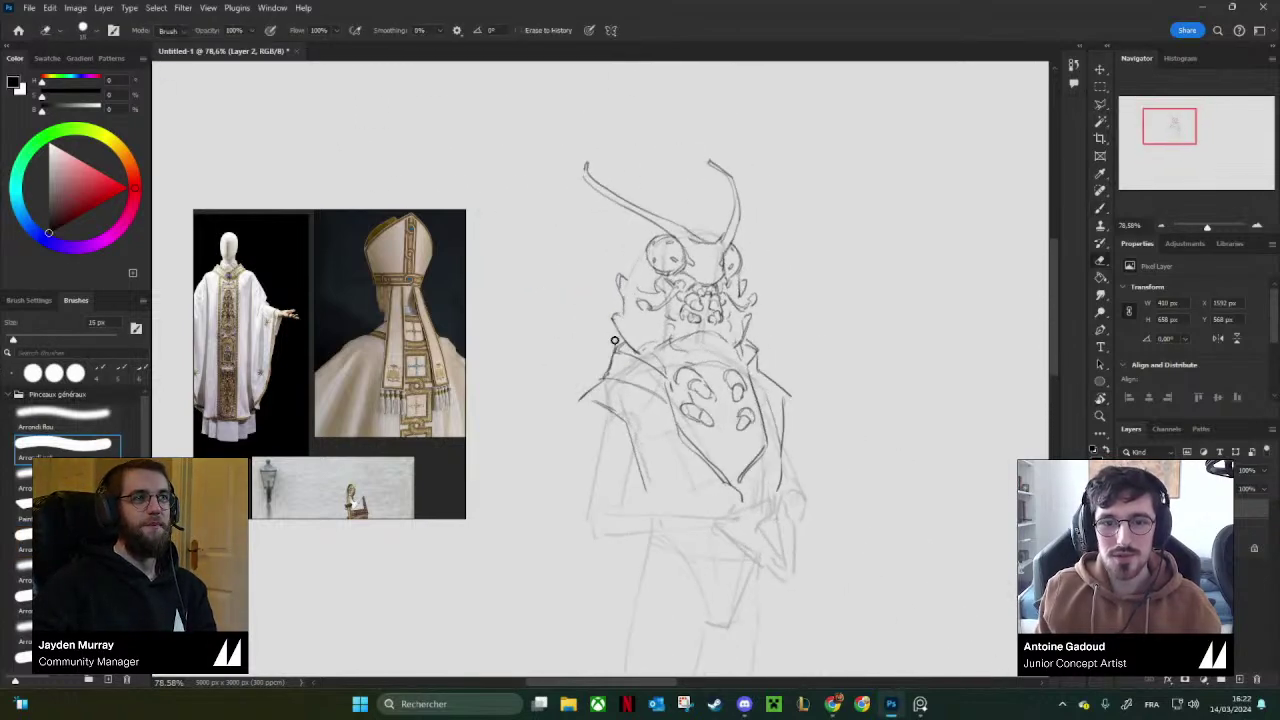
Redraw the curved head outline between the larger eye and the cheek spikes.
{"action": "key", "text": "b"}
{"action": "mouse_move", "coordinate": [645, 323]}
{"action": "left_mouse_down"}
{"action": "mouse_move", "coordinate": [627, 328]}
{"action": "mouse_move", "coordinate": [665, 287]}
{"action": "left_mouse_up"}
{"action": "key", "text": "z"}
{"action": "mouse_move", "coordinate": [648, 219]}
{"action": "left_mouse_down"}
{"action": "mouse_move", "coordinate": [613, 274]}
{"action": "mouse_move", "coordinate": [621, 298]}
{"action": "left_mouse_up"}
{"action": "key", "text": "ctrl+z"}
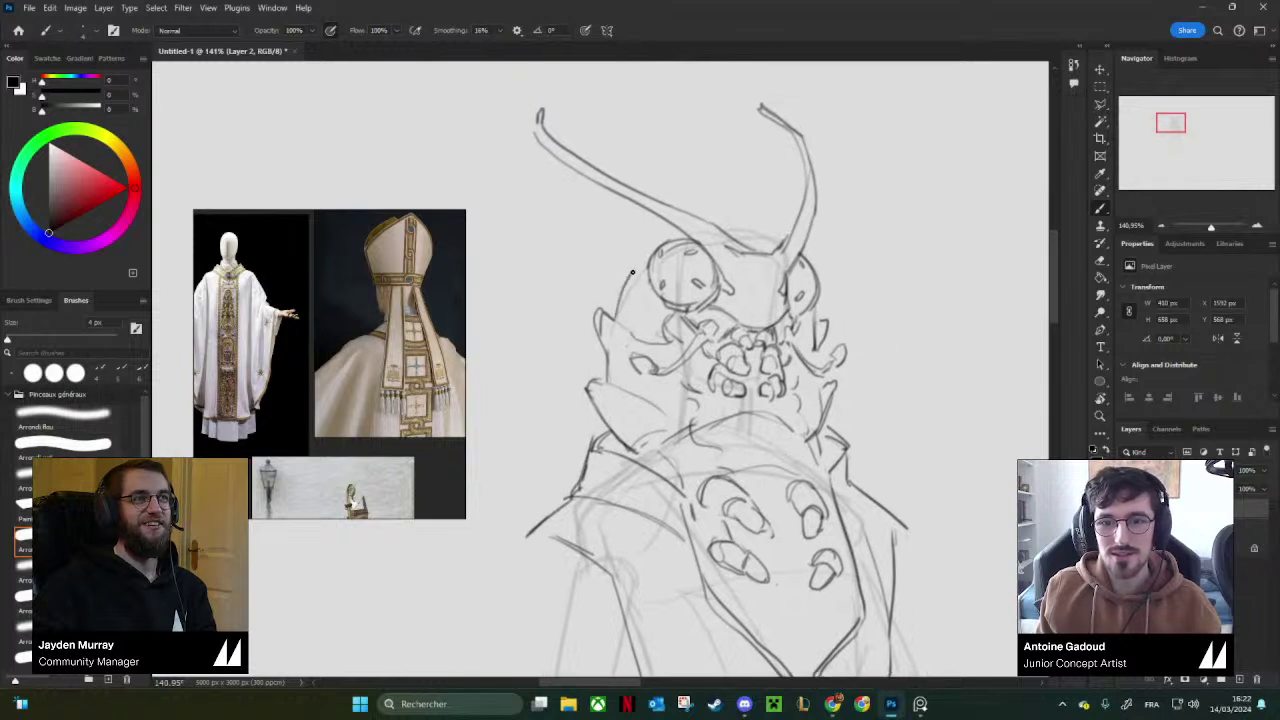
{"action": "left_click_drag", "start_coordinate": [670, 246], "coordinate": [636, 280]}
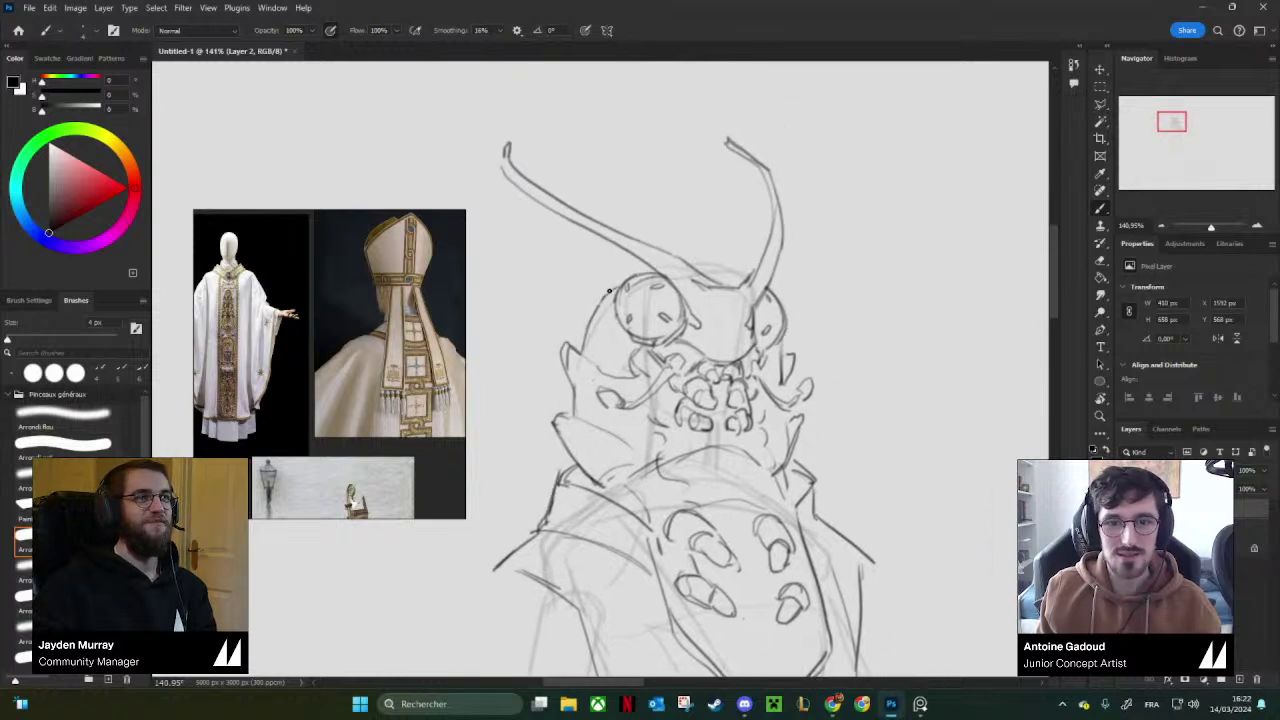
Sketch the pointed top of a mitre above the head with two curved strokes meeting at a tip.
{"action": "scroll", "coordinate": [700, 260], "scroll_direction": "down", "scroll_amount": 3}
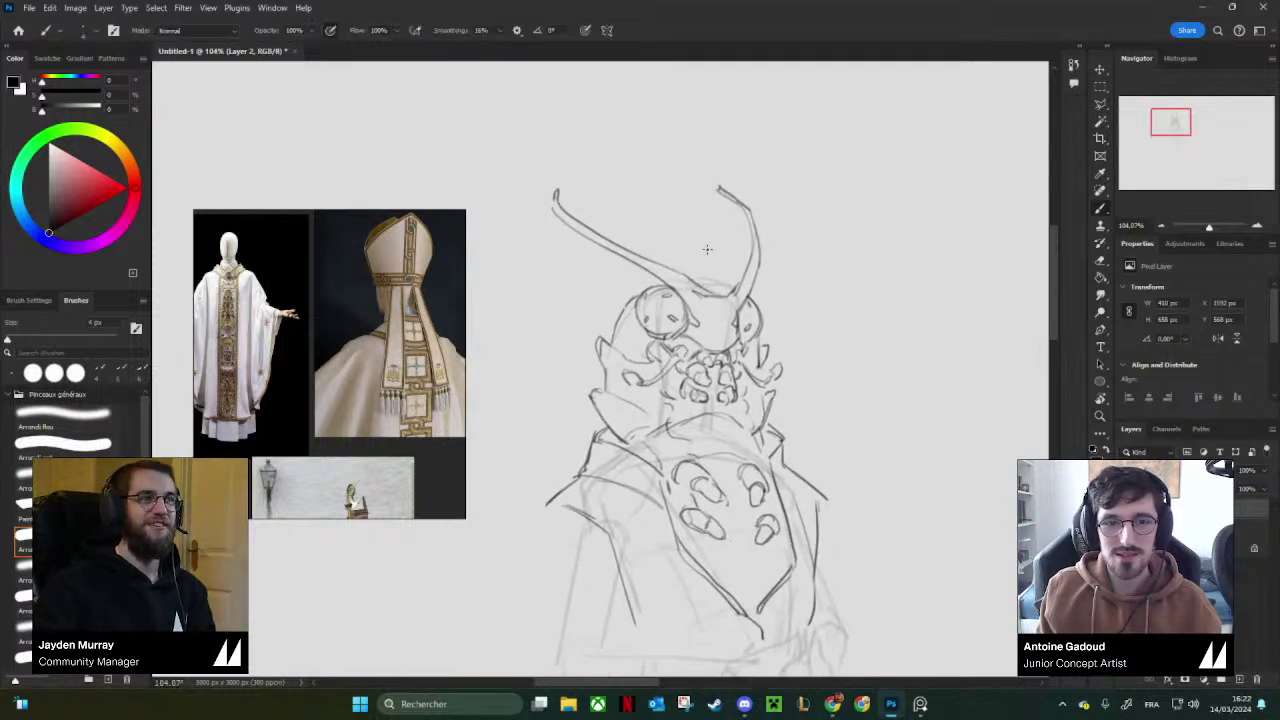
{"action": "mouse_move", "coordinate": [658, 220]}
{"action": "left_mouse_down"}
{"action": "mouse_move", "coordinate": [723, 138]}
{"action": "mouse_move", "coordinate": [661, 214]}
{"action": "left_mouse_up"}
{"action": "key", "text": "ctrl+z"}
{"action": "left_click_drag", "start_coordinate": [718, 136], "coordinate": [760, 204]}
{"action": "key", "text": "ctrl+z"}
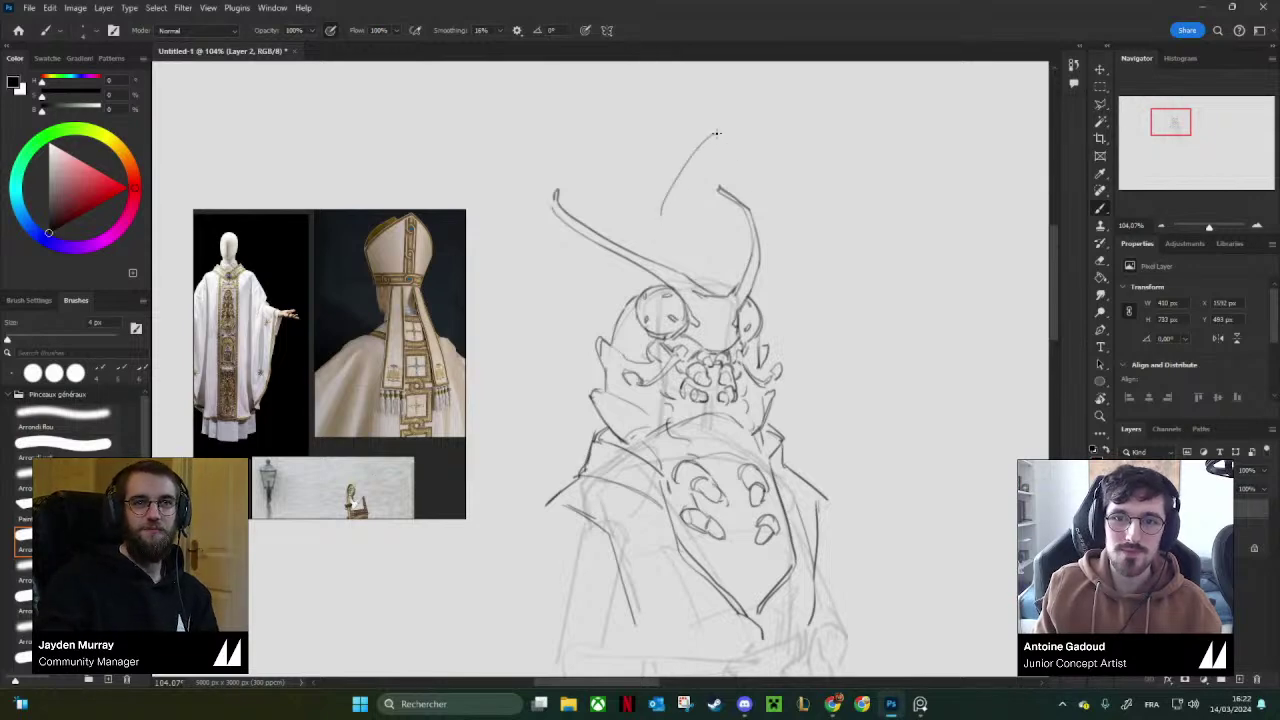
{"action": "left_click_drag", "start_coordinate": [718, 134], "coordinate": [771, 233]}
{"action": "key", "text": "ctrl+z"}
{"action": "left_click_drag", "start_coordinate": [719, 134], "coordinate": [770, 230]}
Draw the mitre front's sides tapering down to the head on a rotated canvas, and return the canvas upright.
{"action": "key", "text": "r"}
{"action": "left_click_drag", "start_coordinate": [768, 282], "coordinate": [575, 215]}
{"action": "left_click_drag", "start_coordinate": [475, 155], "coordinate": [635, 276]}
{"action": "mouse_move", "coordinate": [635, 276]}
{"action": "left_mouse_down"}
{"action": "mouse_move", "coordinate": [597, 275]}
{"action": "mouse_move", "coordinate": [688, 239]}
{"action": "mouse_move", "coordinate": [643, 234]}
{"action": "left_mouse_up"}
{"action": "key", "text": "b"}
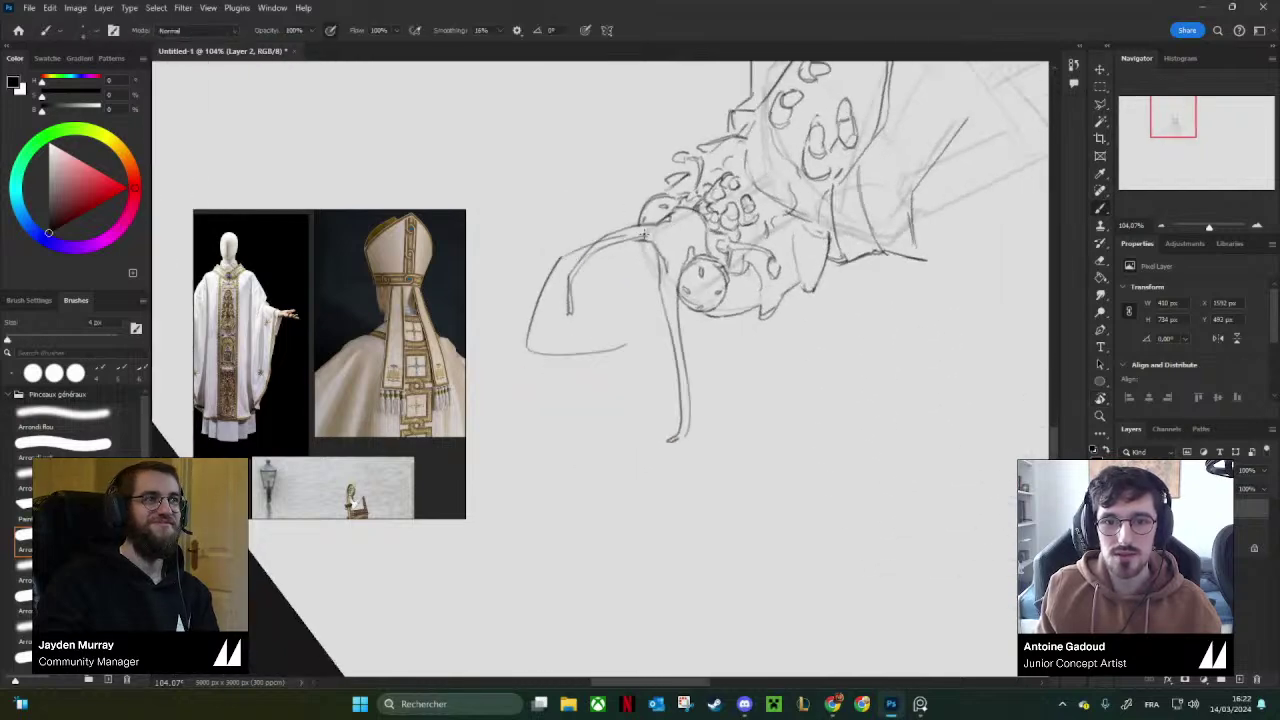
{"action": "key", "text": "ctrl+z"}
{"action": "mouse_move", "coordinate": [564, 258]}
{"action": "left_mouse_down"}
{"action": "mouse_move", "coordinate": [648, 236]}
{"action": "mouse_move", "coordinate": [692, 288]}
{"action": "mouse_move", "coordinate": [722, 380]}
{"action": "mouse_move", "coordinate": [706, 437]}
{"action": "mouse_move", "coordinate": [745, 357]}
{"action": "left_mouse_up"}
{"action": "key", "text": "r"}
{"action": "key", "text": "b"}
{"action": "key", "text": "r"}
{"action": "key", "text": "b"}
{"action": "key", "text": "e"}
{"action": "key", "text": "z"}
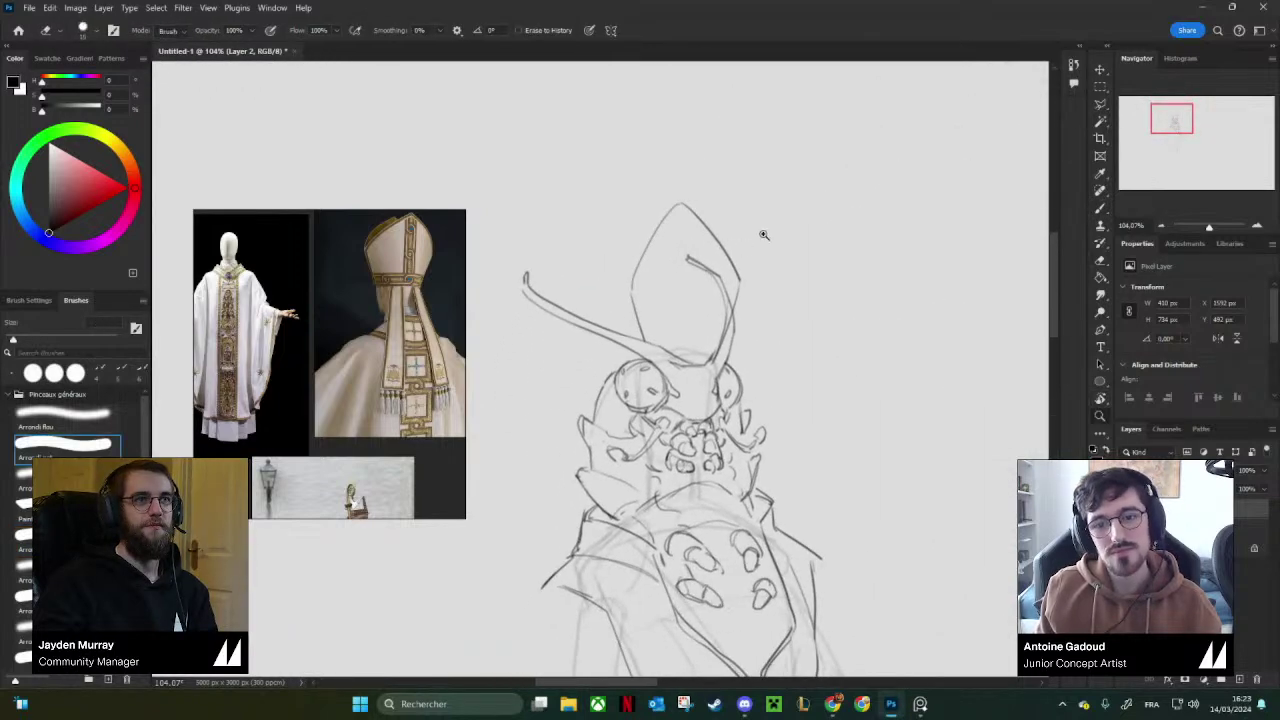
Rework the mitre front's lower edge on the larger eye's side so it angles inward toward the head.
{"action": "left_click_drag", "start_coordinate": [763, 234], "coordinate": [721, 249]}
{"action": "key", "text": "e"}
{"action": "key", "text": "b"}
{"action": "mouse_move", "coordinate": [676, 209]}
{"action": "left_mouse_down"}
{"action": "mouse_move", "coordinate": [630, 276]}
{"action": "mouse_move", "coordinate": [649, 249]}
{"action": "mouse_move", "coordinate": [632, 291]}
{"action": "mouse_move", "coordinate": [650, 331]}
{"action": "left_mouse_up"}
{"action": "key", "text": "ctrl+z"}
{"action": "key", "text": "e"}
{"action": "key", "text": "b"}
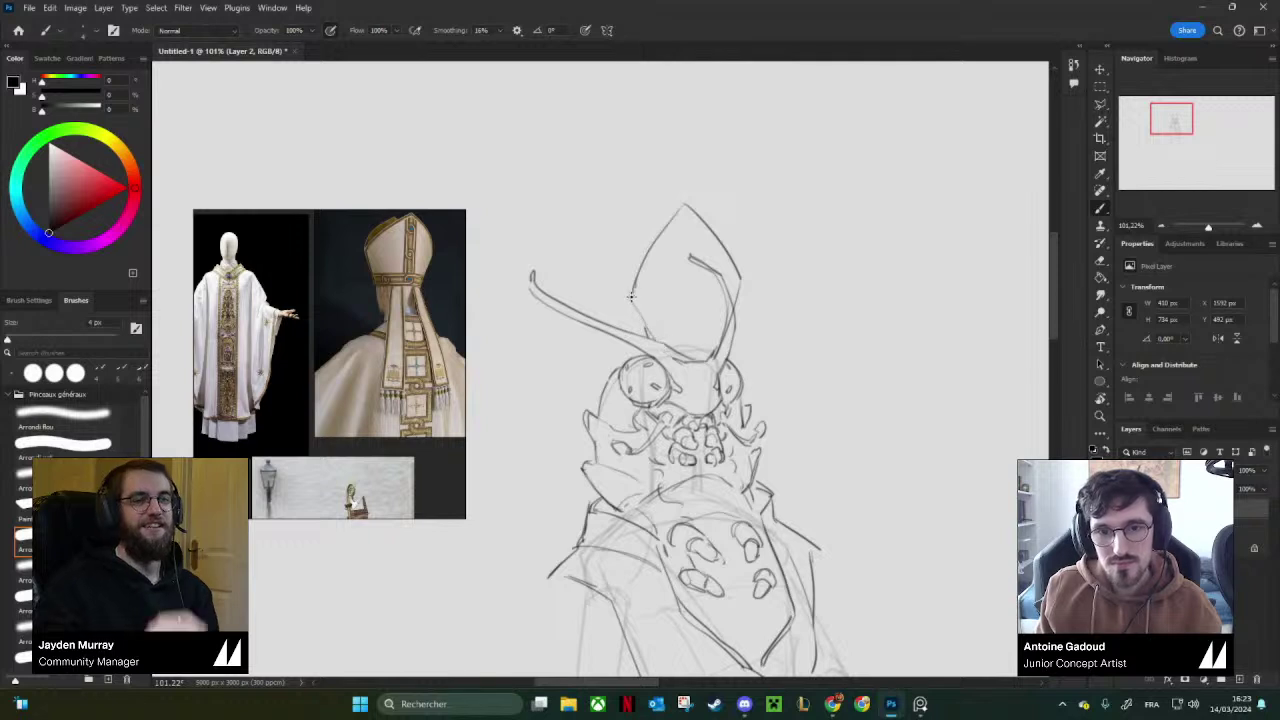
Erase the antenna overlapping the mitre's front and clean up the mitre's lower outline.
{"action": "key", "text": "e"}
{"action": "mouse_move", "coordinate": [701, 262]}
{"action": "left_mouse_down"}
{"action": "mouse_move", "coordinate": [717, 291]}
{"action": "mouse_move", "coordinate": [709, 344]}
{"action": "mouse_move", "coordinate": [725, 288]}
{"action": "mouse_move", "coordinate": [712, 339]}
{"action": "mouse_move", "coordinate": [731, 297]}
{"action": "mouse_move", "coordinate": [689, 362]}
{"action": "left_mouse_up"}
{"action": "key", "text": "b"}
{"action": "key", "text": "e"}
{"action": "key", "text": "bracketleft"}
{"action": "key", "text": "b"}
{"action": "key", "text": "e"}
{"action": "key", "text": "b"}
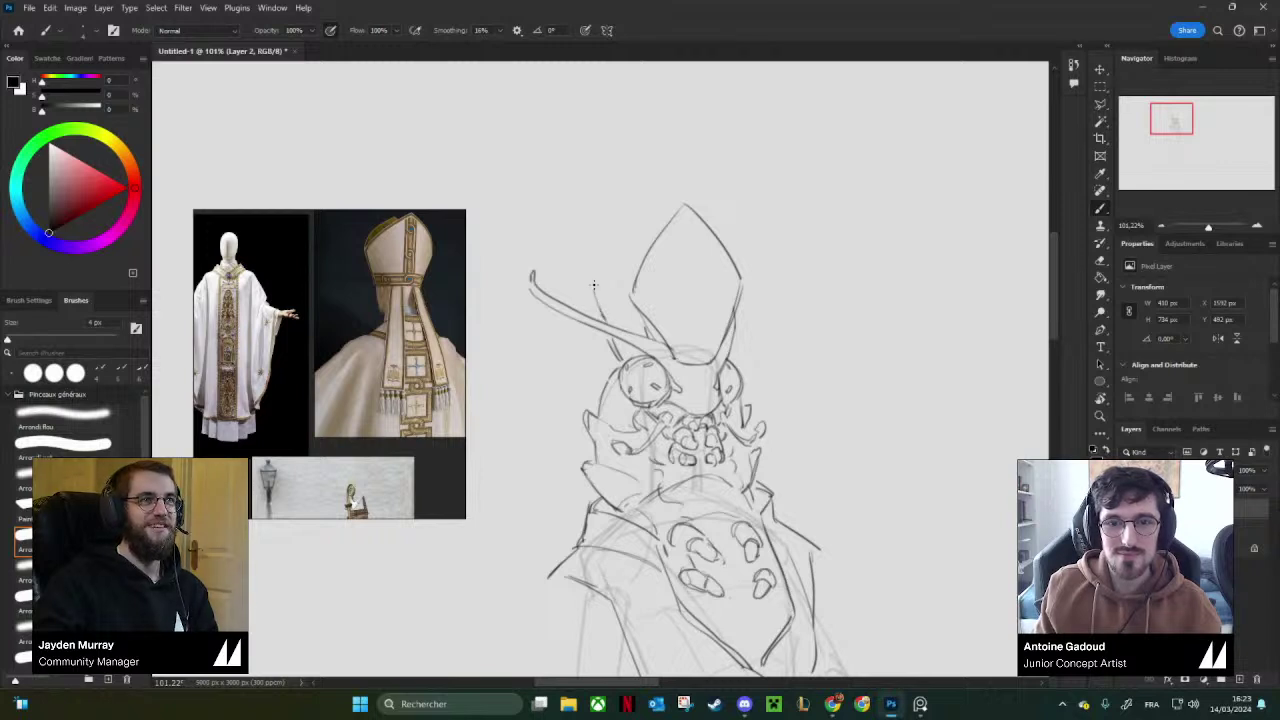
Sketch the mitre's rear panel as a curved outline behind the front, and flip the canvas horizontally.
{"action": "left_click_drag", "start_coordinate": [597, 272], "coordinate": [628, 219]}
{"action": "scroll", "coordinate": [635, 219], "scroll_direction": "up", "scroll_amount": 2}
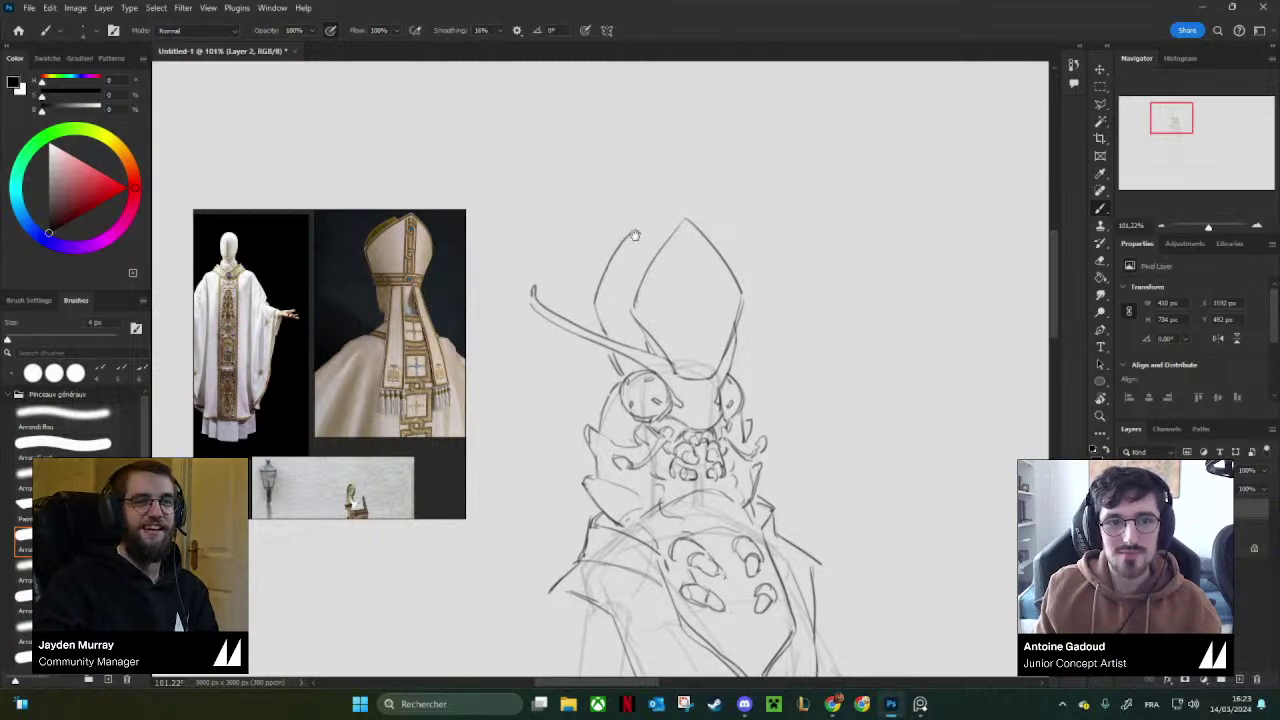
{"action": "left_click_drag", "start_coordinate": [710, 240], "coordinate": [664, 244]}
{"action": "key", "text": "ctrl+shift+h"}
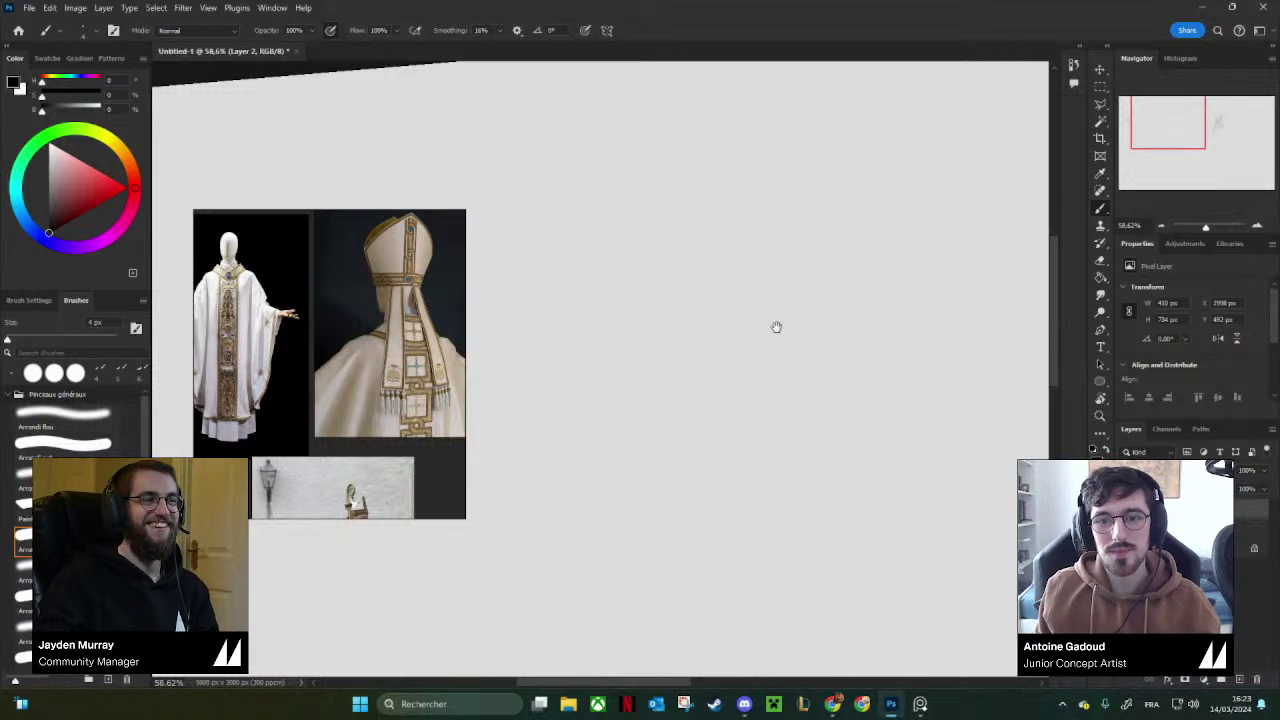
{"action": "left_click_drag", "start_coordinate": [774, 329], "coordinate": [570, 345]}
{"action": "left_click_drag", "start_coordinate": [740, 311], "coordinate": [665, 311]}
{"action": "scroll", "coordinate": [848, 286], "scroll_direction": "up", "scroll_amount": 5}
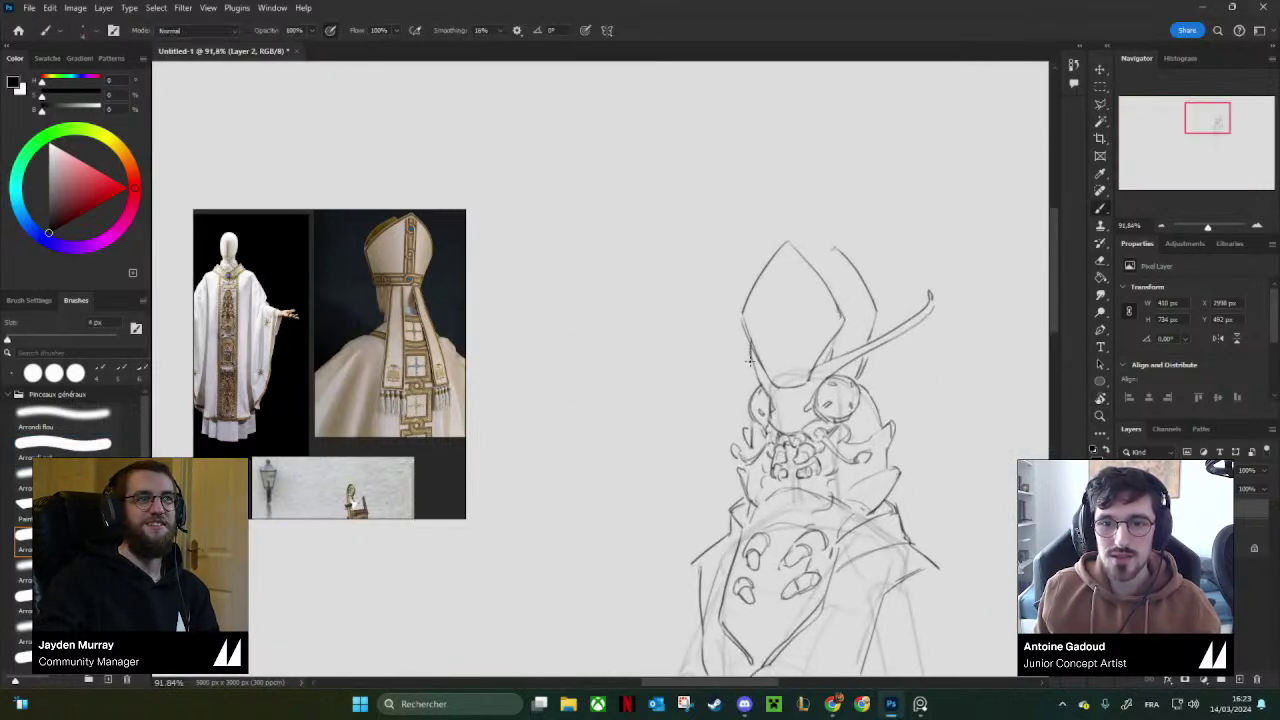
{"action": "left_click_drag", "start_coordinate": [831, 348], "coordinate": [772, 371]}
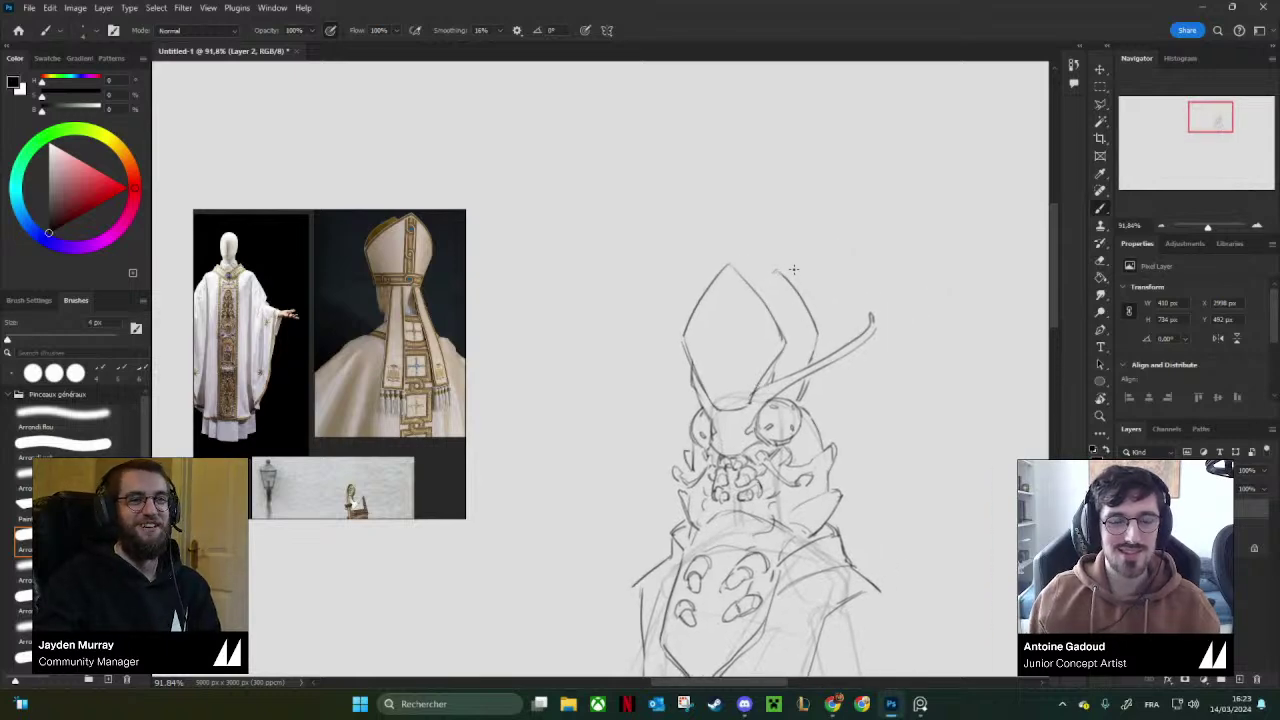
Examine the insect, larva and horned creature images on the reference board for headgear ideas.
{"action": "scroll", "coordinate": [364, 299], "scroll_direction": "down", "scroll_amount": 5}
{"action": "scroll", "coordinate": [371, 344], "scroll_direction": "up", "scroll_amount": 4}
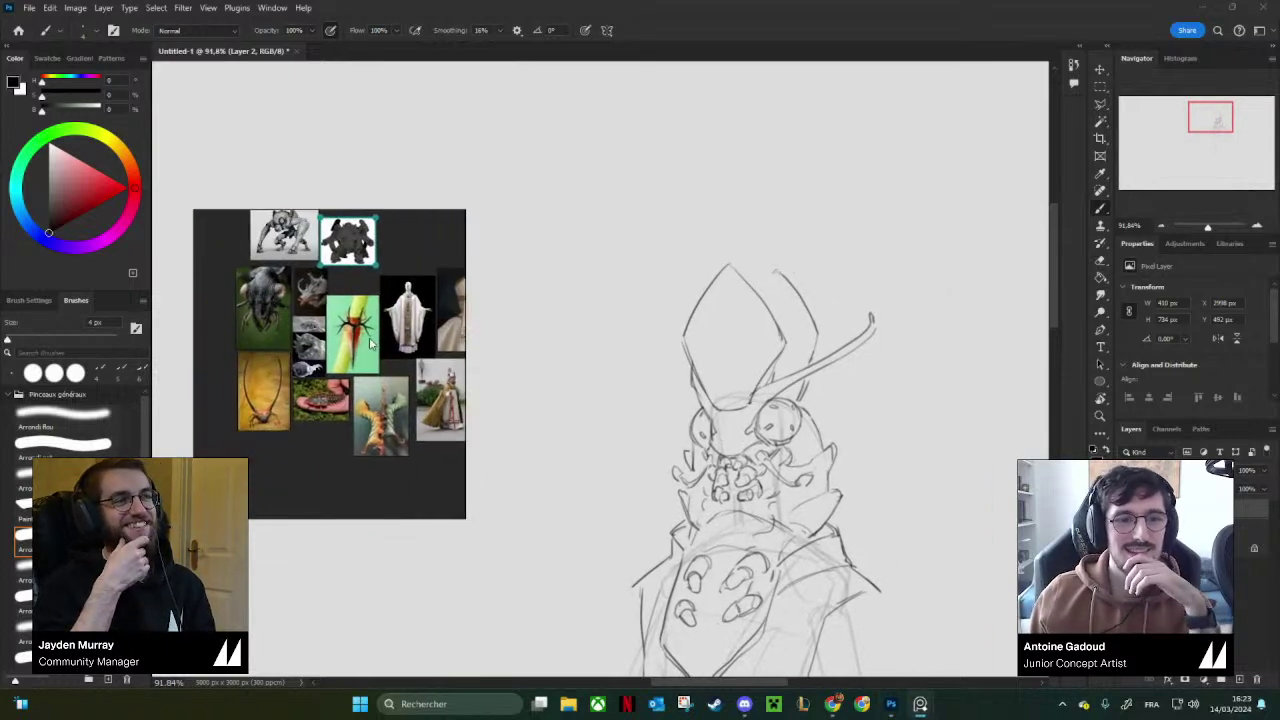
{"action": "scroll", "coordinate": [370, 343], "scroll_direction": "up", "scroll_amount": 3}
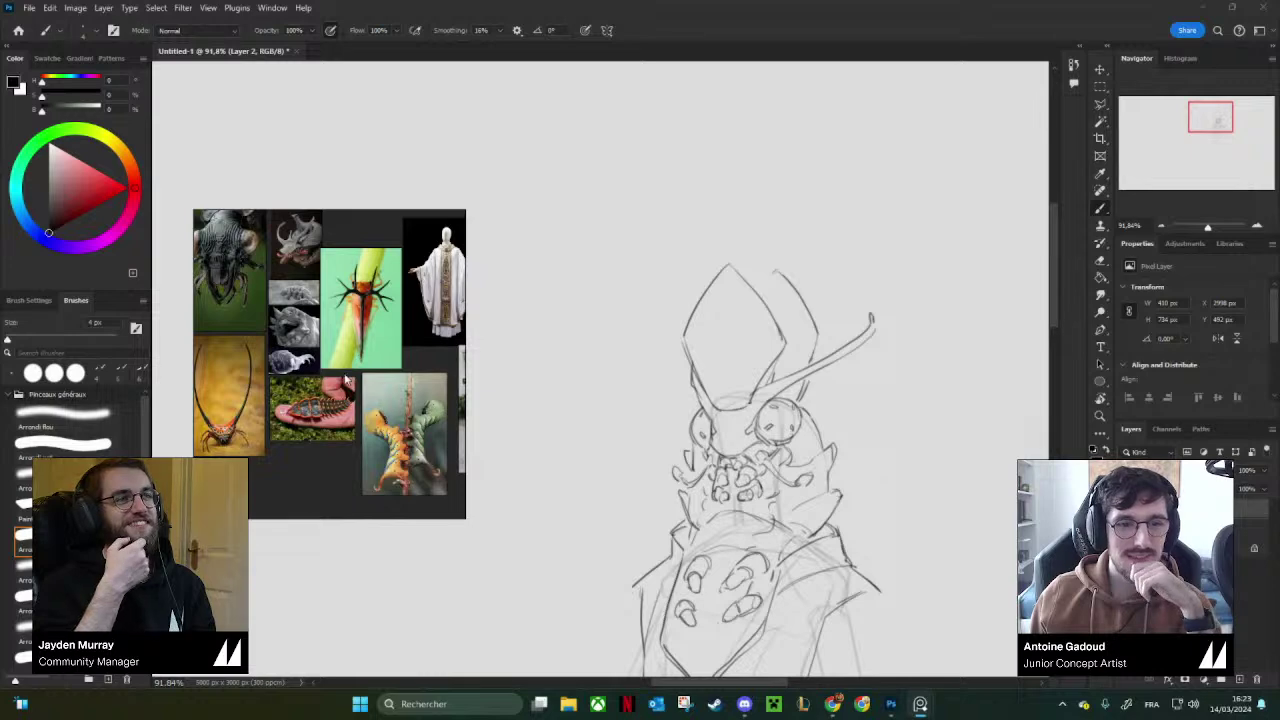
{"action": "scroll", "coordinate": [345, 378], "scroll_direction": "up", "scroll_amount": 5}
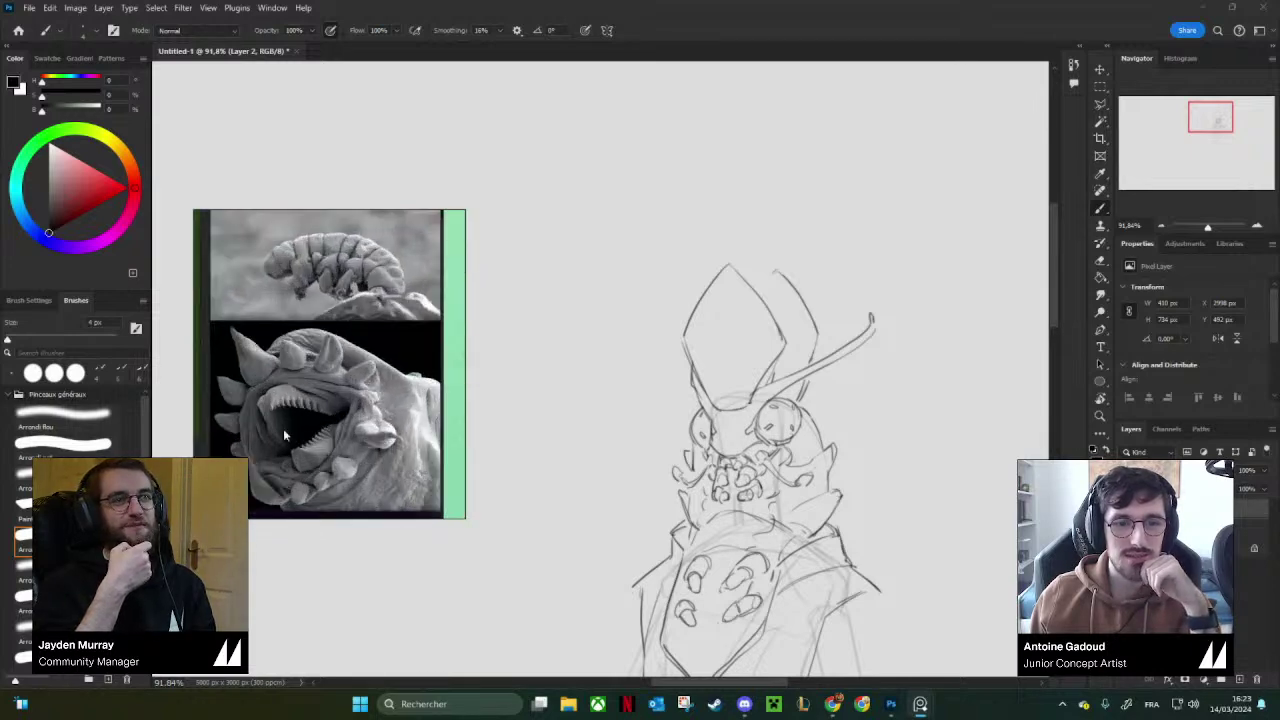
{"action": "scroll", "coordinate": [287, 433], "scroll_direction": "up", "scroll_amount": 1}
{"action": "scroll", "coordinate": [291, 434], "scroll_direction": "down", "scroll_amount": 3}
{"action": "scroll", "coordinate": [295, 453], "scroll_direction": "up", "scroll_amount": 1}
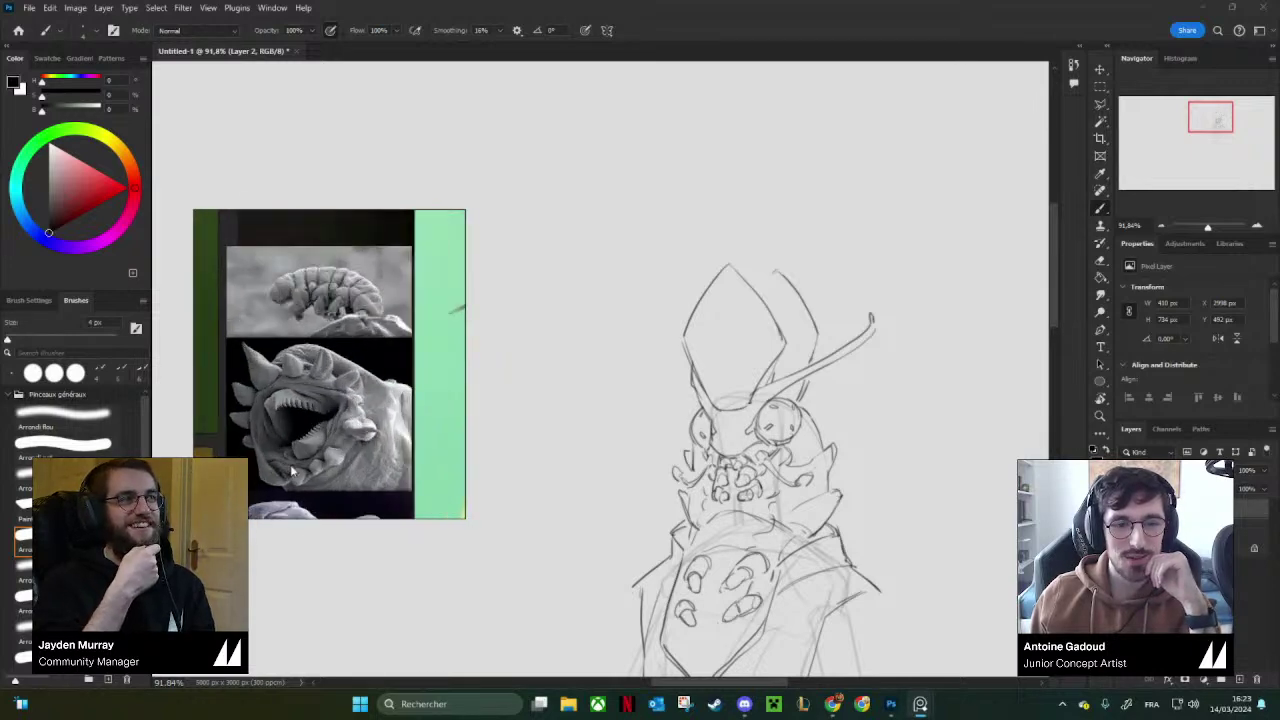
{"action": "scroll", "coordinate": [329, 362], "scroll_direction": "down", "scroll_amount": 6}
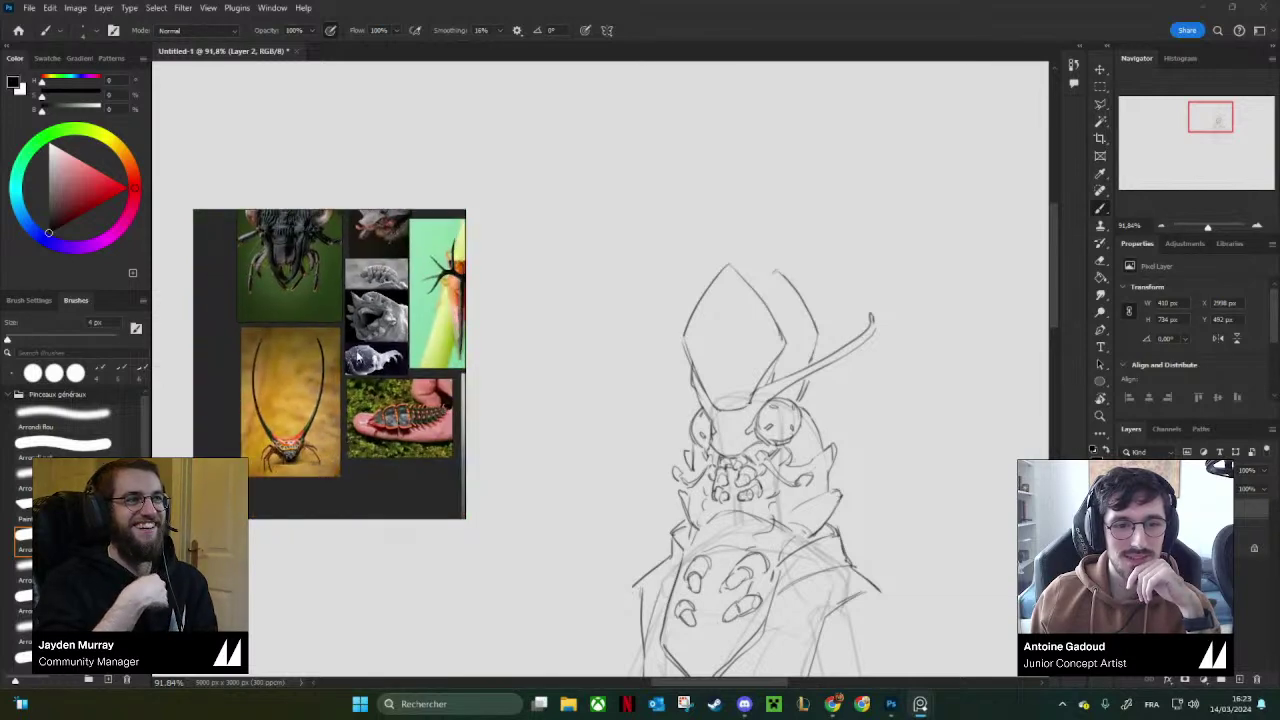
{"action": "scroll", "coordinate": [350, 355], "scroll_direction": "up", "scroll_amount": 2}
{"action": "scroll", "coordinate": [340, 352], "scroll_direction": "down", "scroll_amount": 4}
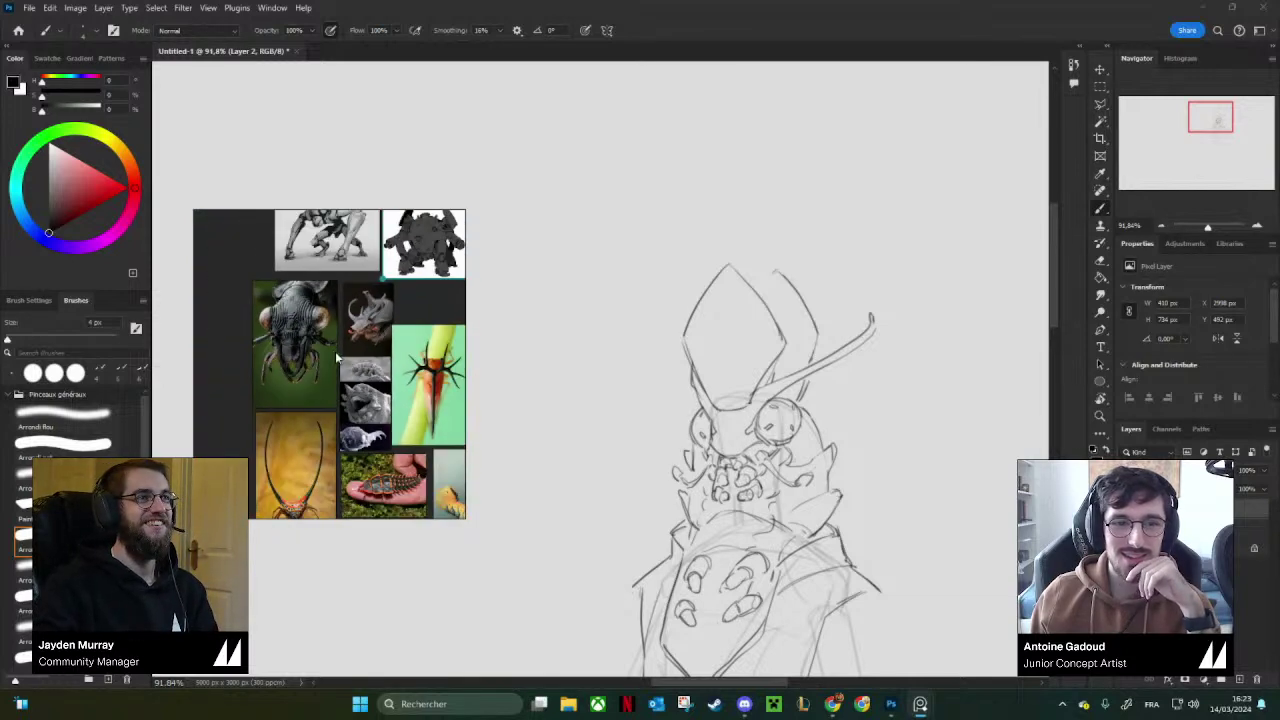
{"action": "scroll", "coordinate": [335, 351], "scroll_direction": "up", "scroll_amount": 3}
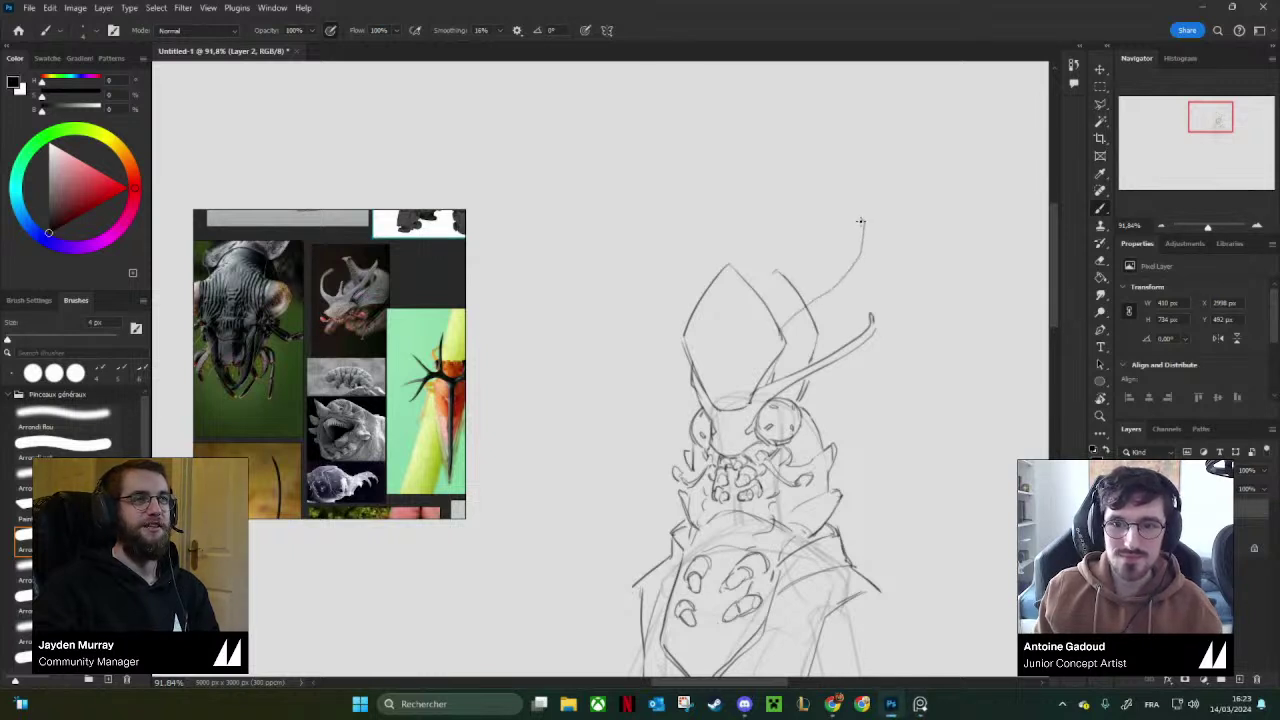
Draw a long curved horn sweeping up and outward from the mitre's edge above the larger eye.
{"action": "left_click_drag", "start_coordinate": [848, 255], "coordinate": [806, 292]}
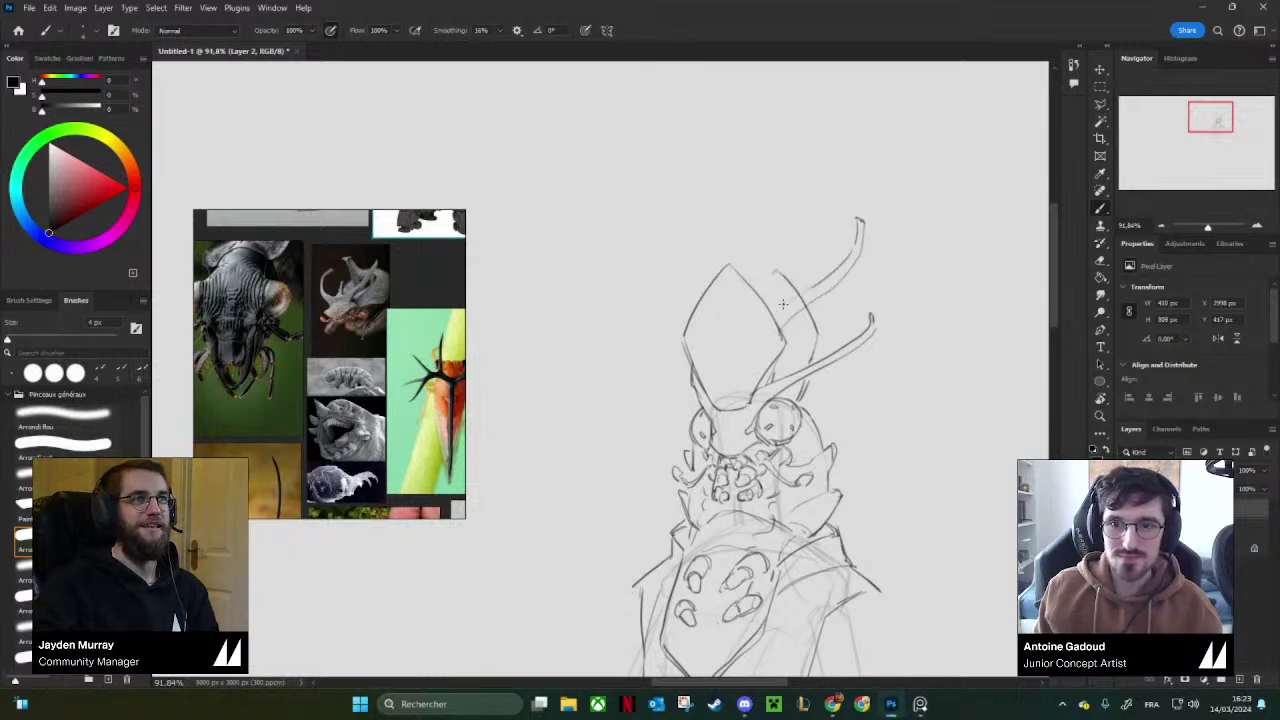
{"action": "key", "text": "e"}
{"action": "key", "text": "b"}
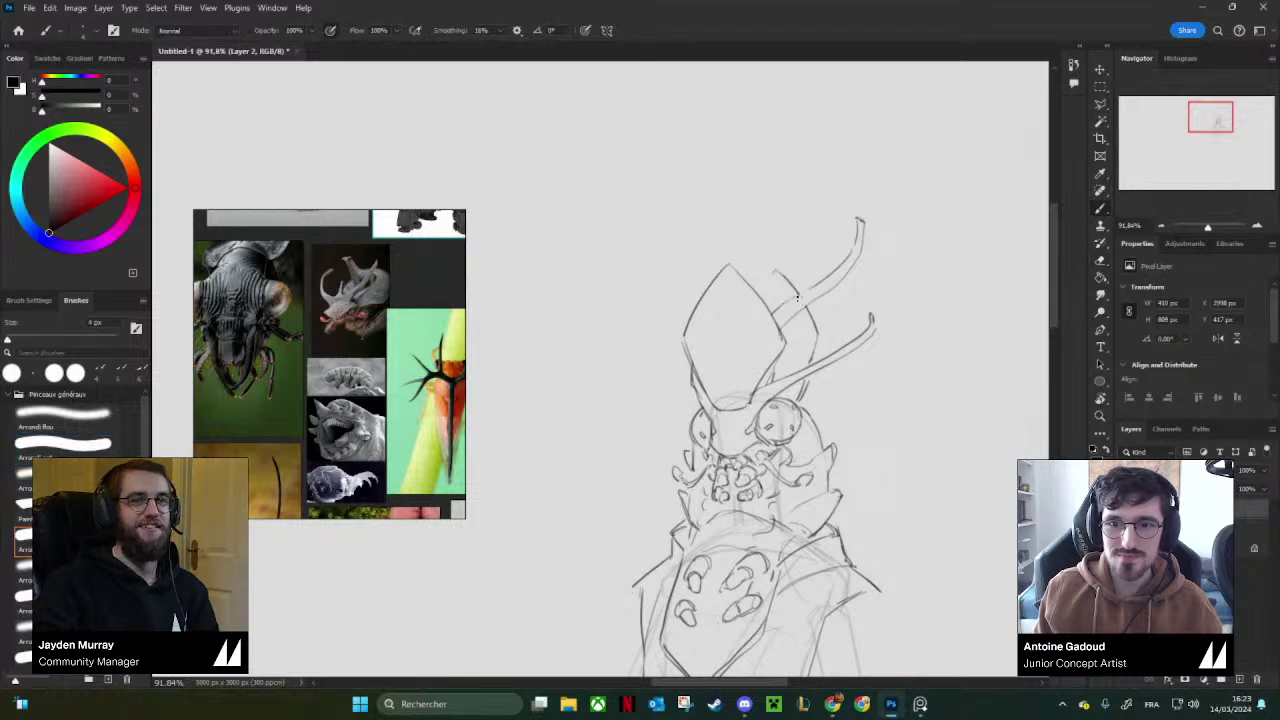
Draw a matching curved horn on the mitre's opposite edge, and flip the canvas back horizontally.
{"action": "left_click_drag", "start_coordinate": [692, 310], "coordinate": [673, 256]}
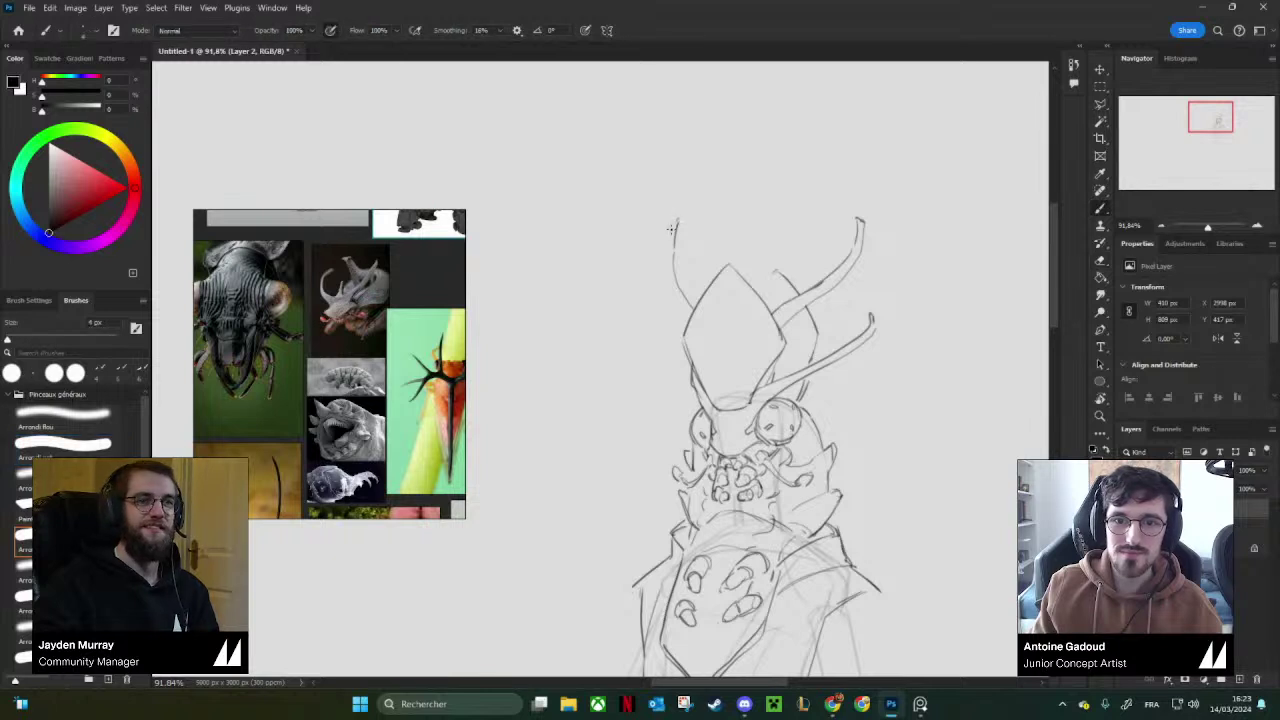
{"action": "left_click_drag", "start_coordinate": [678, 220], "coordinate": [666, 237]}
{"action": "key", "text": "ctrl+z"}
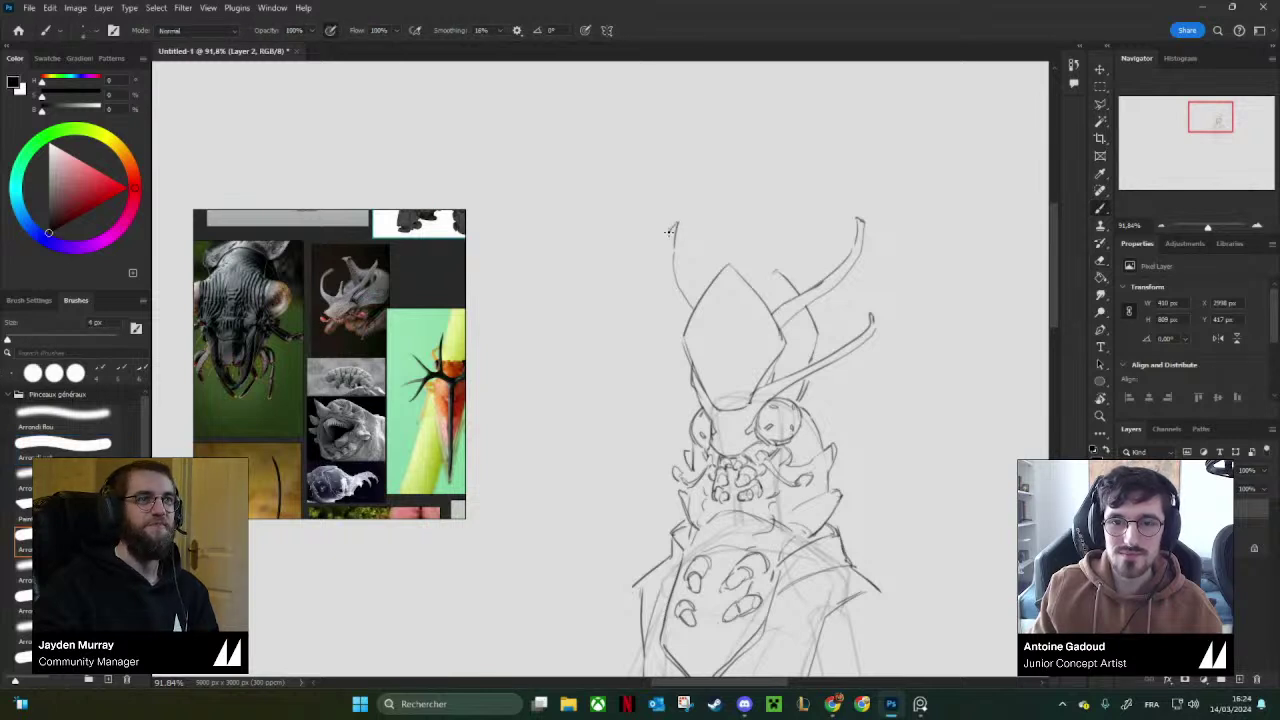
{"action": "left_click_drag", "start_coordinate": [668, 284], "coordinate": [689, 318]}
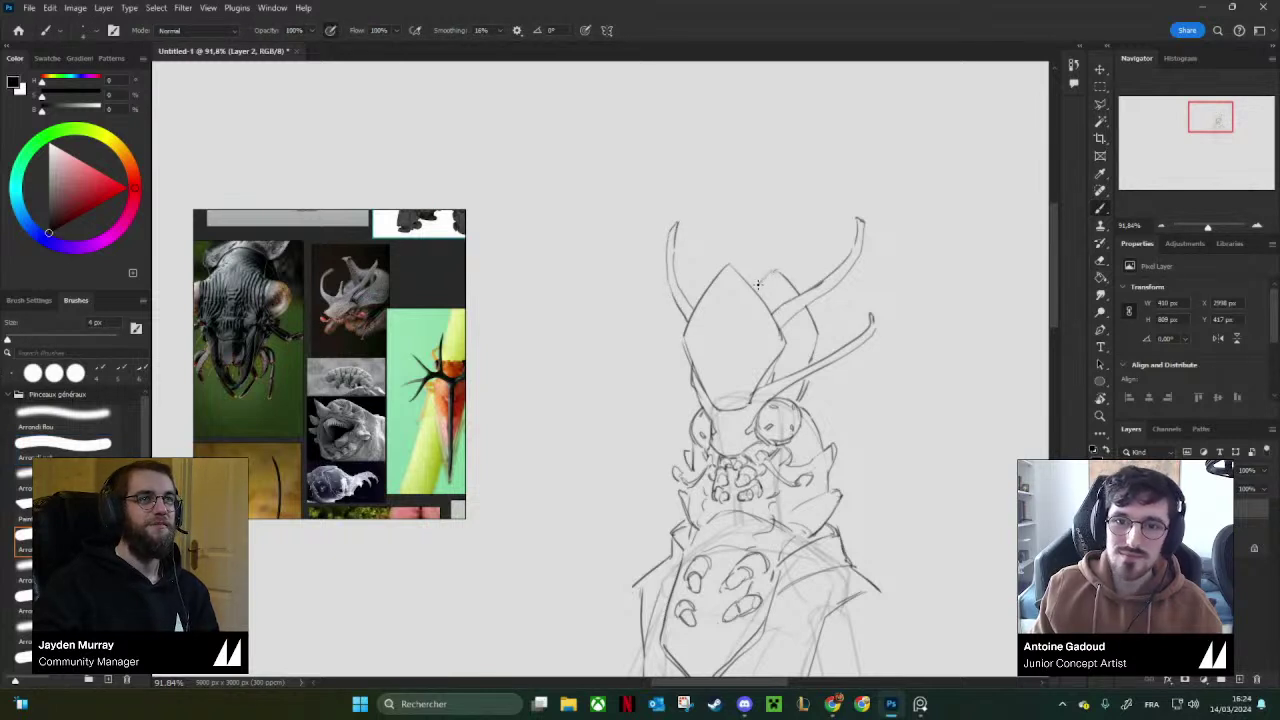
{"action": "left_click_drag", "start_coordinate": [783, 240], "coordinate": [709, 236]}
{"action": "key", "text": "ctrl+shift+h"}
{"action": "mouse_move", "coordinate": [797, 271]}
{"action": "left_mouse_down"}
{"action": "mouse_move", "coordinate": [586, 278]}
{"action": "mouse_move", "coordinate": [688, 220]}
{"action": "mouse_move", "coordinate": [663, 245]}
{"action": "left_mouse_up"}
Redraw the short lines joining the mitre's base to the head above the larger eye.
{"action": "key", "text": "e"}
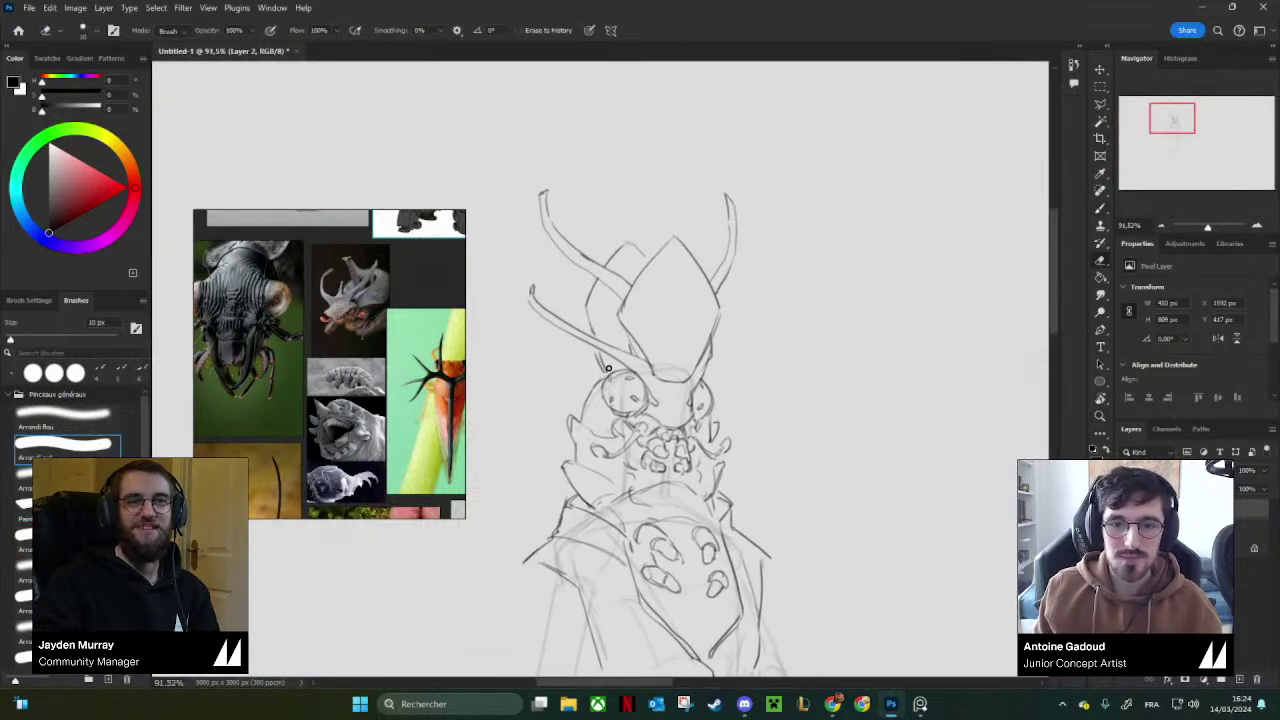
{"action": "key", "text": "b"}
{"action": "left_click_drag", "start_coordinate": [608, 368], "coordinate": [600, 380]}
{"action": "key", "text": "e"}
{"action": "key", "text": "b"}
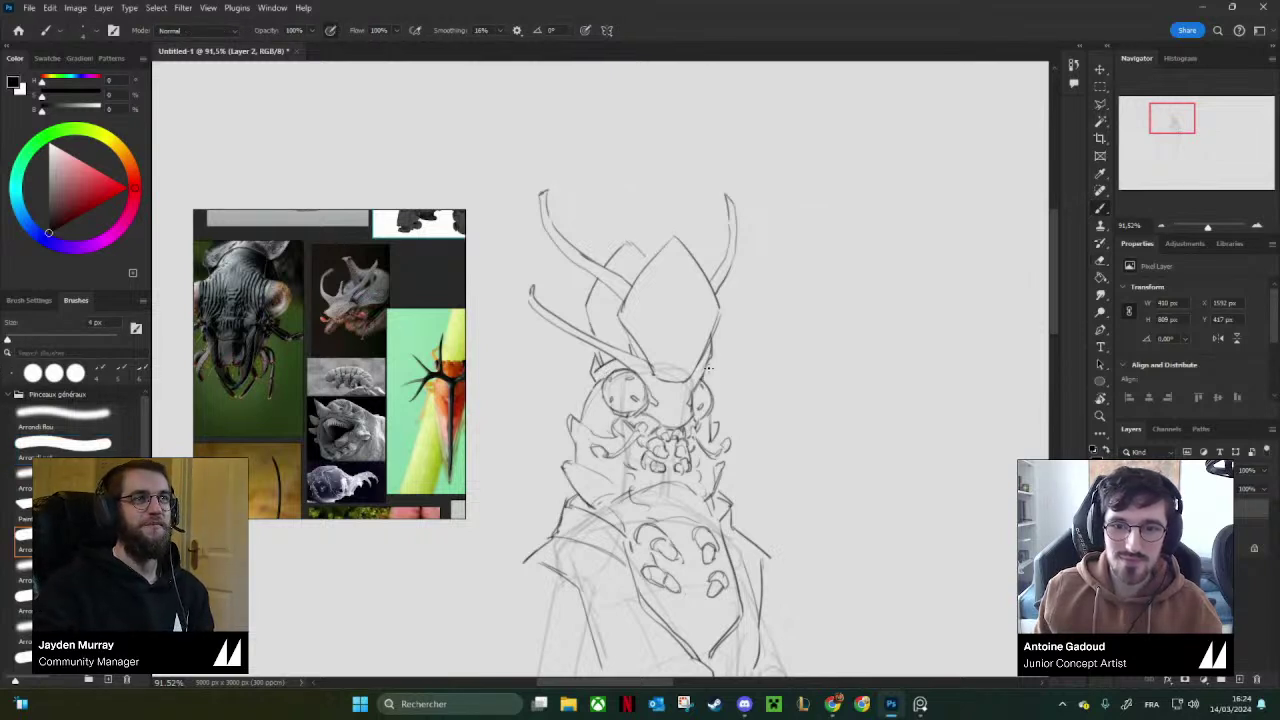
Erase the forehead line between the antenna bases and sketch a small angular plate in its place.
{"action": "key", "text": "e"}
{"action": "key", "text": "b"}
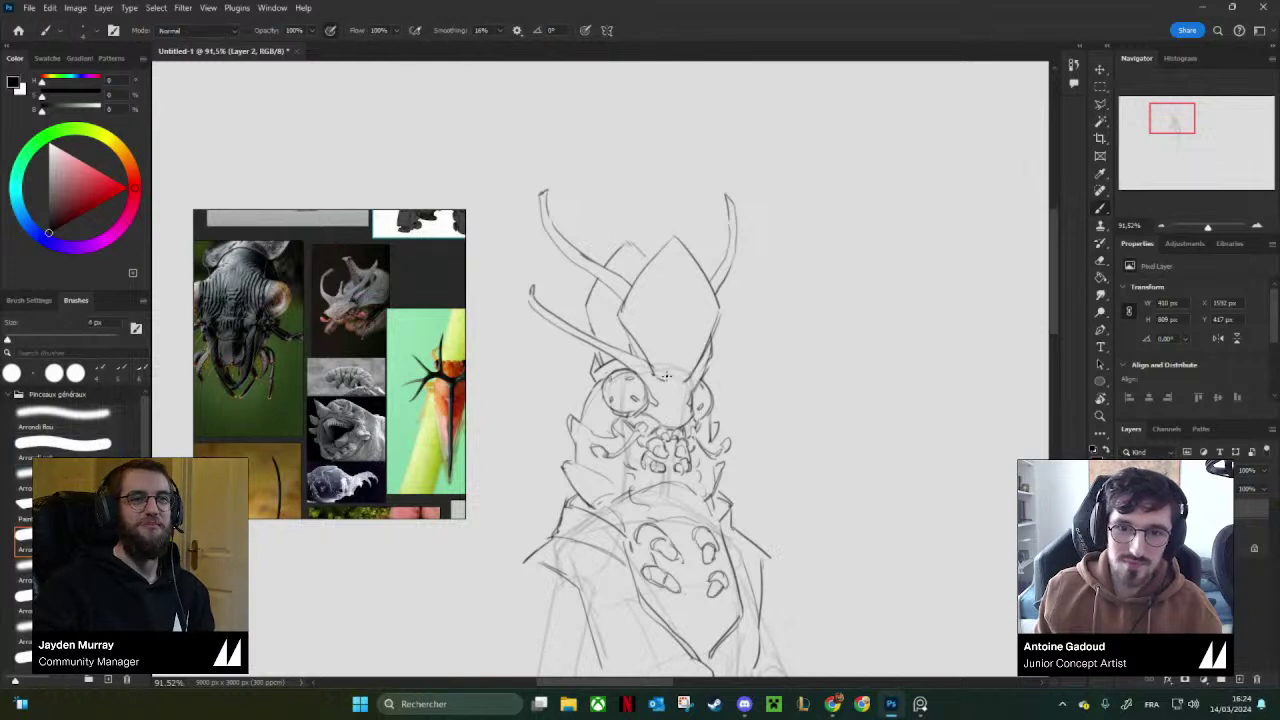
{"action": "left_click_drag", "start_coordinate": [677, 367], "coordinate": [682, 378]}
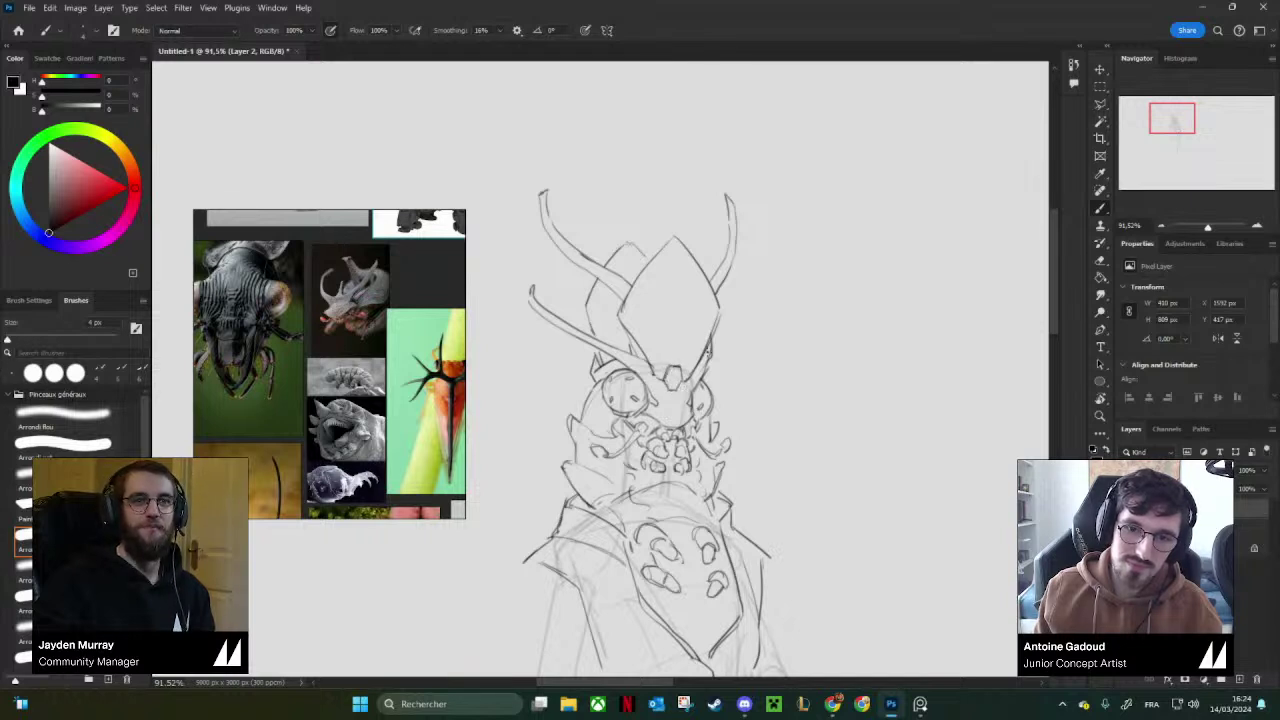
{"action": "left_click_drag", "start_coordinate": [709, 349], "coordinate": [699, 396]}
Draw an inner contour line along the mitre's rear panel between the upper horn and the antenna.
{"action": "mouse_move", "coordinate": [621, 385]}
{"action": "left_mouse_down"}
{"action": "mouse_move", "coordinate": [643, 360]}
{"action": "mouse_move", "coordinate": [569, 372]}
{"action": "left_mouse_up"}
{"action": "key", "text": "b"}
{"action": "left_click_drag", "start_coordinate": [594, 285], "coordinate": [579, 364]}
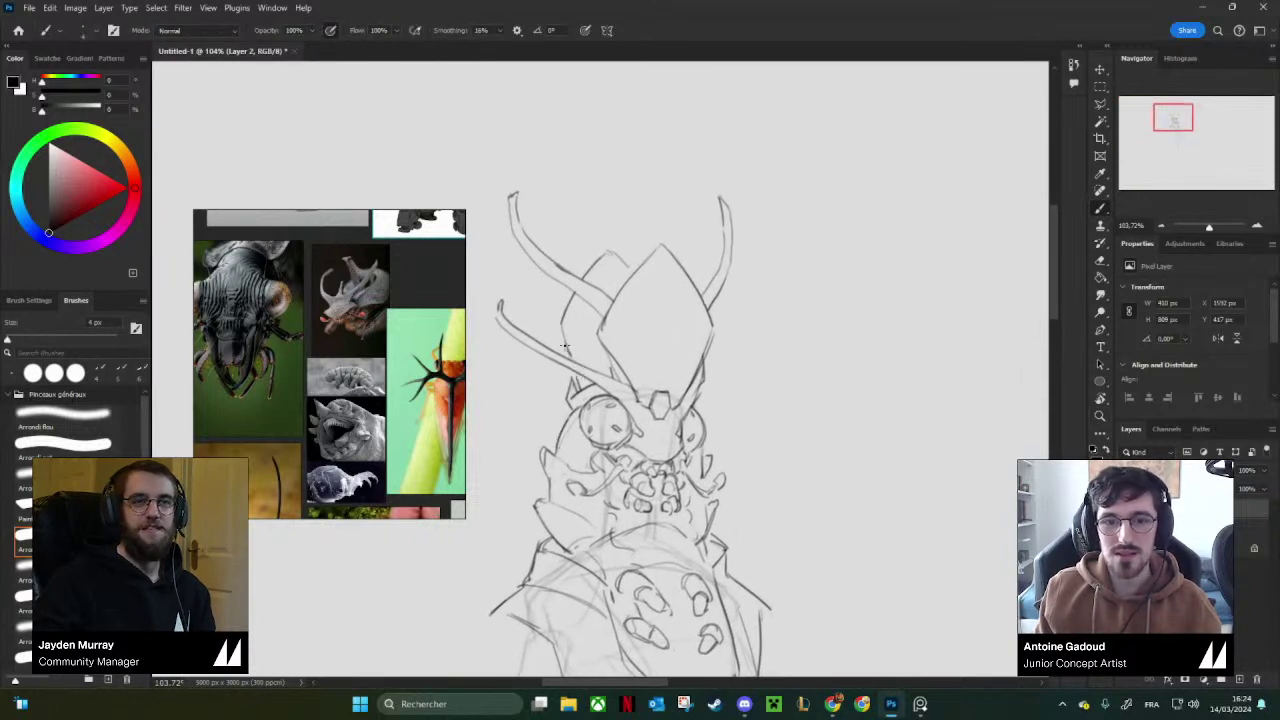
{"action": "left_click_drag", "start_coordinate": [611, 262], "coordinate": [609, 309]}
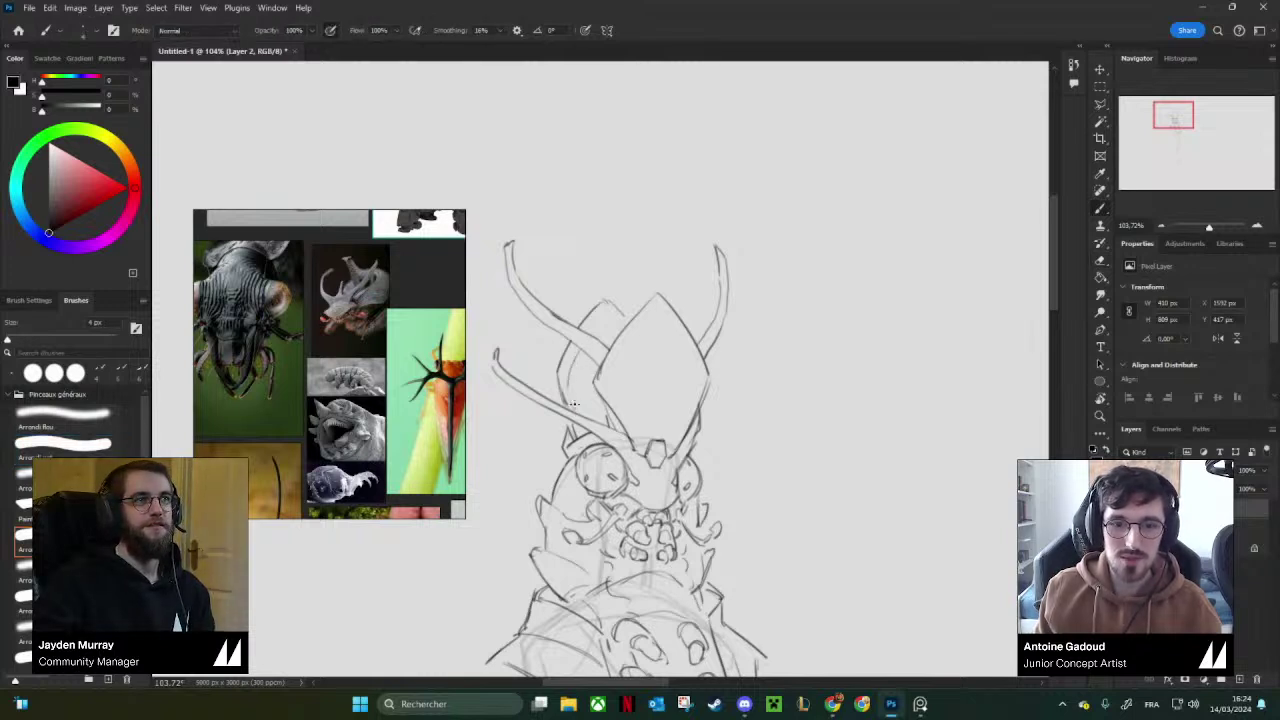
{"action": "left_click_drag", "start_coordinate": [574, 401], "coordinate": [569, 433]}
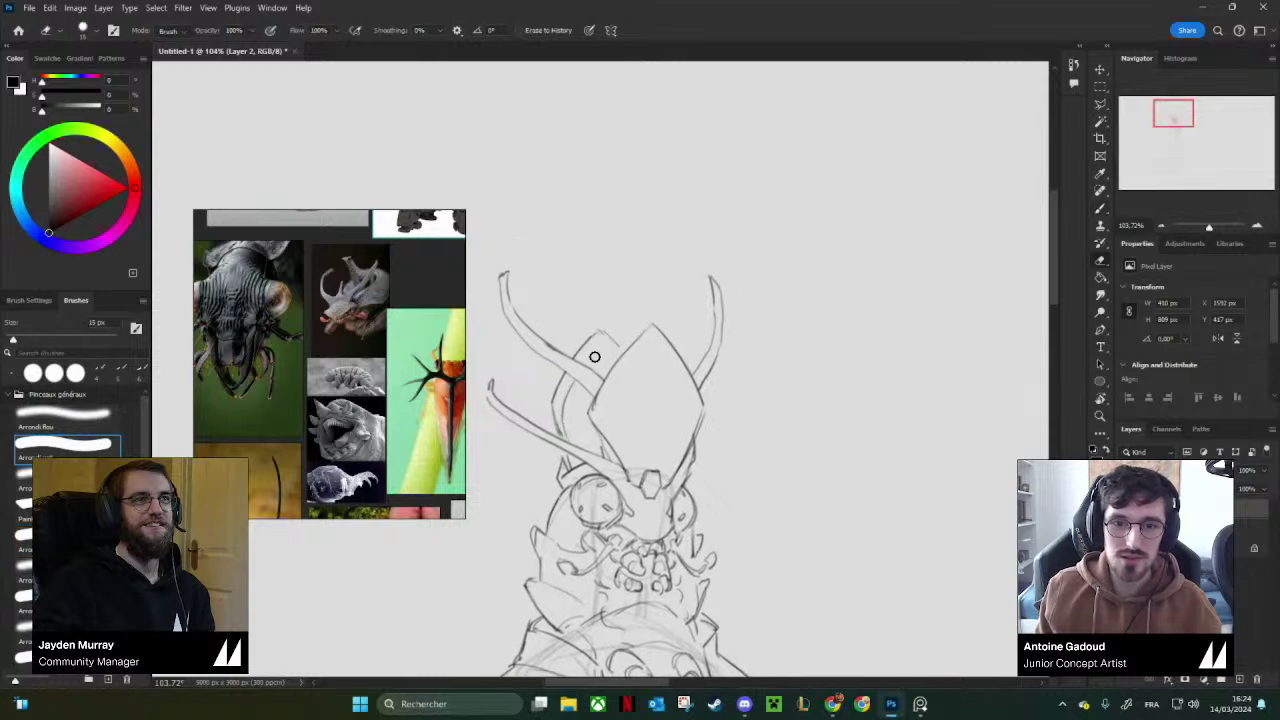
{"action": "key", "text": "ctrl+z"}
Rework the tip of the mitre's rear panel with a second edge and extend its inner line downward.
{"action": "mouse_move", "coordinate": [589, 362]}
{"action": "left_mouse_down"}
{"action": "mouse_move", "coordinate": [624, 330]}
{"action": "mouse_move", "coordinate": [608, 350]}
{"action": "left_mouse_up"}
{"action": "key", "text": "e"}
{"action": "key", "text": "b"}
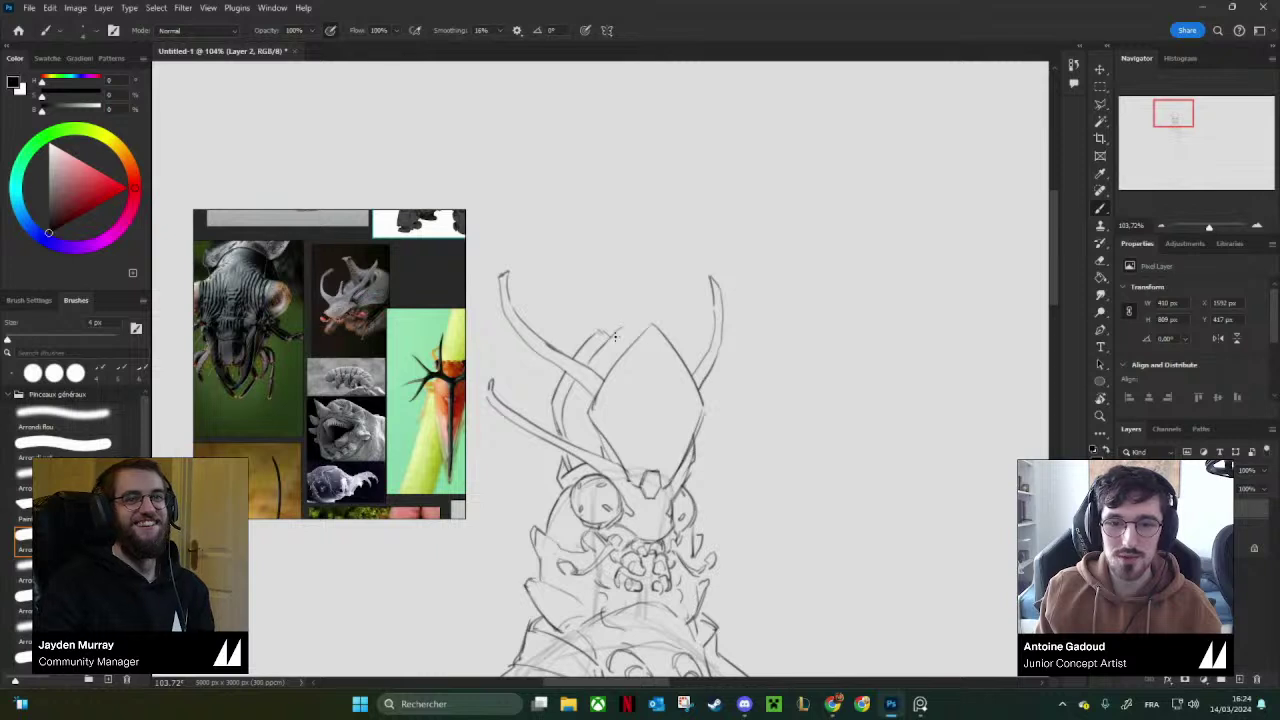
{"action": "key", "text": "ctrl+z"}
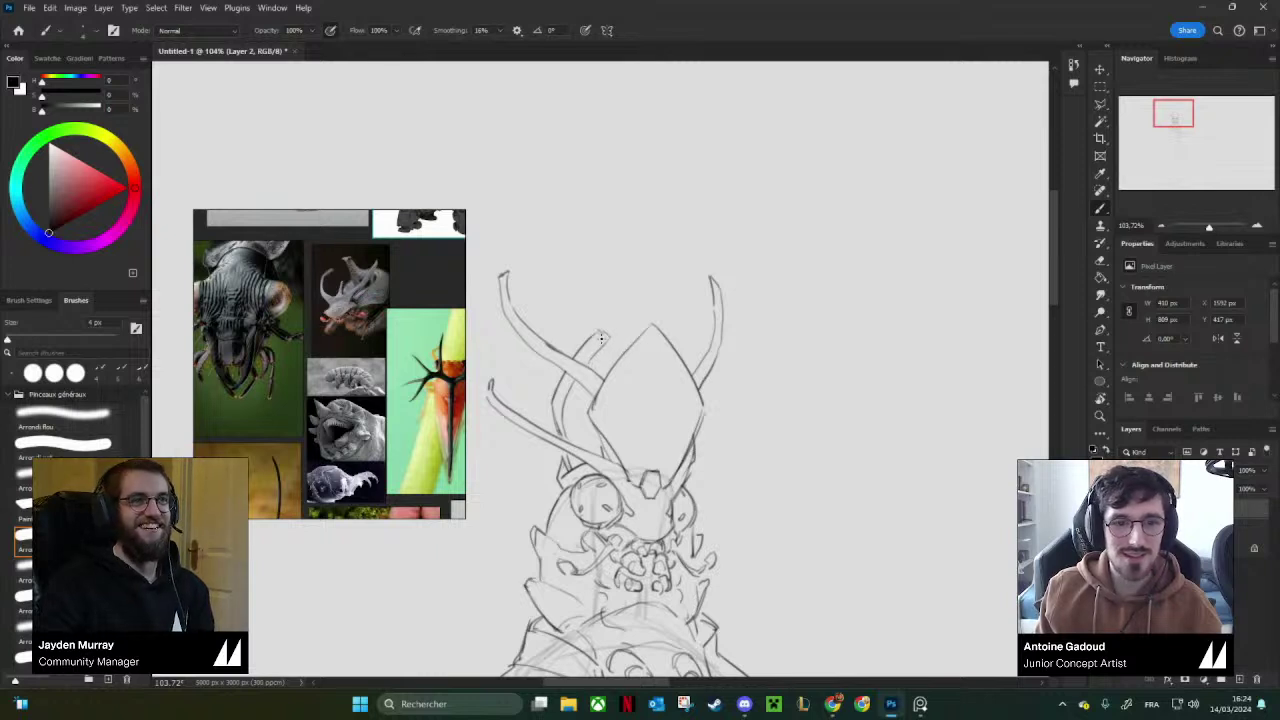
{"action": "key", "text": "e"}
{"action": "key", "text": "b"}
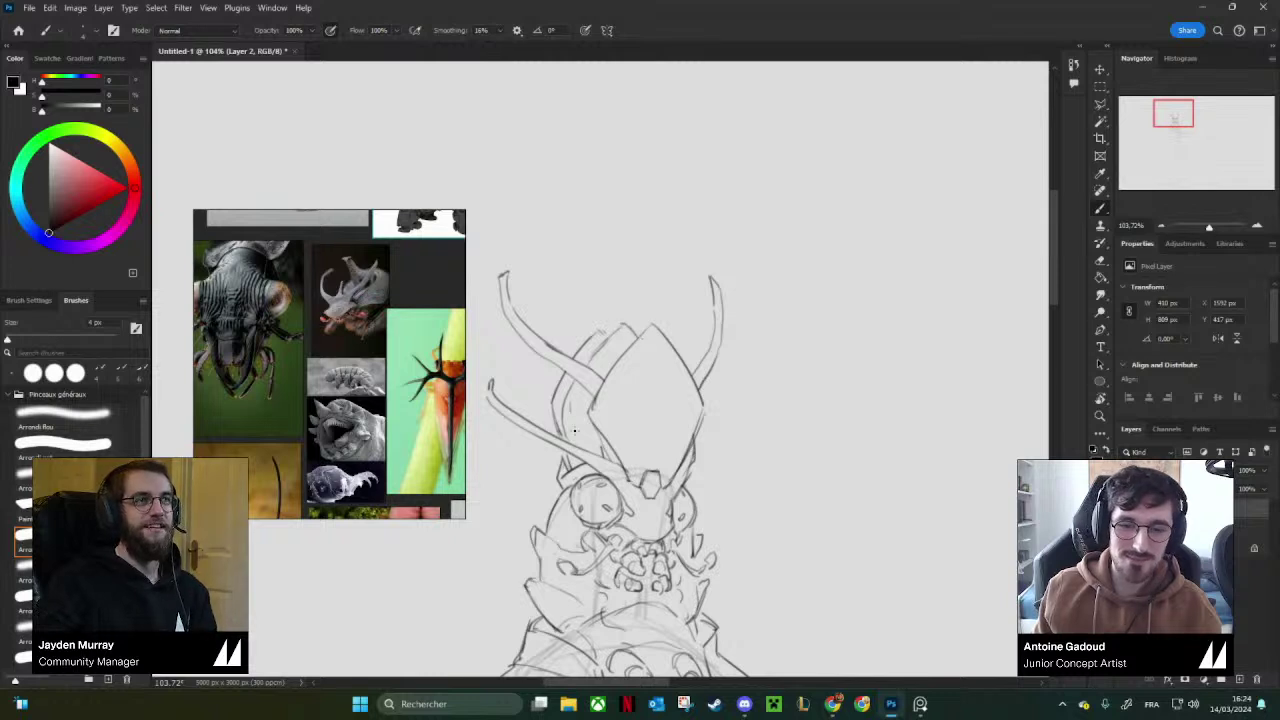
{"action": "left_click_drag", "start_coordinate": [575, 431], "coordinate": [581, 443]}
Erase the mitre front's tip with a larger eraser and redraw it taller on a rotated canvas.
{"action": "scroll", "coordinate": [591, 449], "scroll_direction": "down", "scroll_amount": 2}
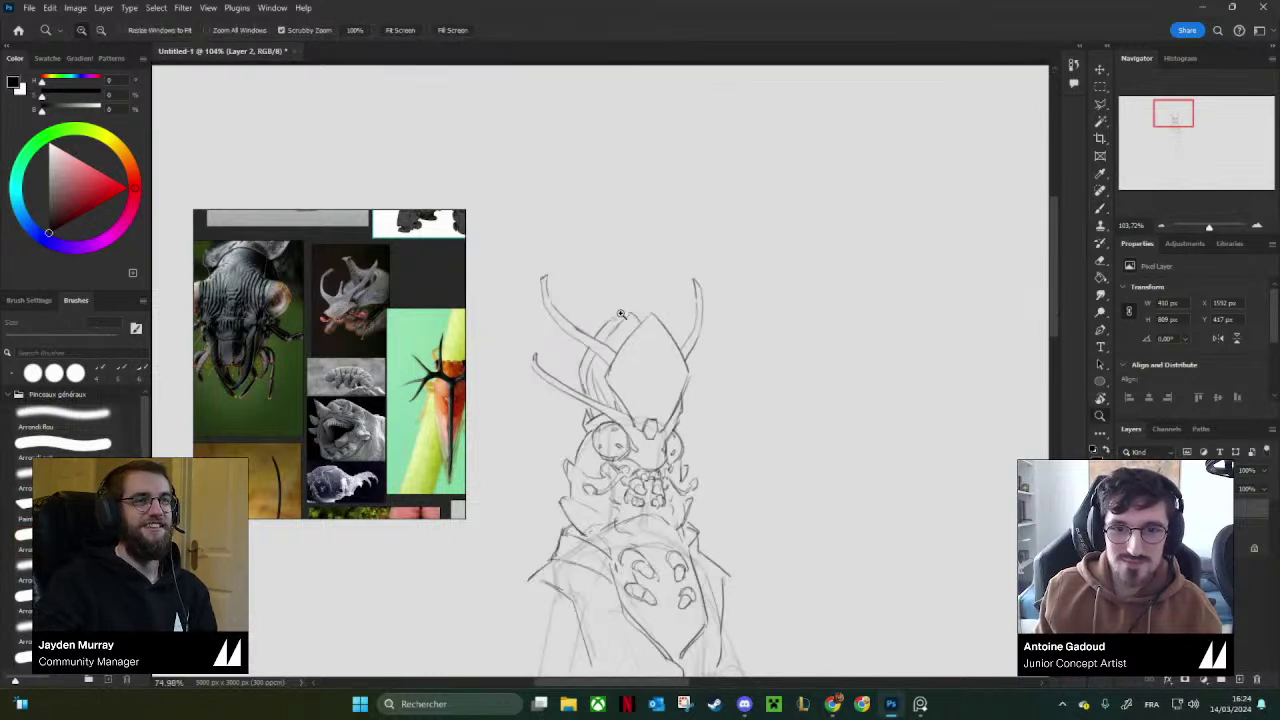
{"action": "key", "text": "e"}
{"action": "key", "text": "bracketright"}
{"action": "mouse_move", "coordinate": [646, 320]}
{"action": "left_mouse_down"}
{"action": "mouse_move", "coordinate": [654, 311]}
{"action": "mouse_move", "coordinate": [610, 371]}
{"action": "mouse_move", "coordinate": [656, 285]}
{"action": "left_mouse_up"}
{"action": "key", "text": "b"}
{"action": "key", "text": "r"}
{"action": "mouse_move", "coordinate": [658, 285]}
{"action": "left_mouse_down"}
{"action": "mouse_move", "coordinate": [699, 351]}
{"action": "mouse_move", "coordinate": [675, 374]}
{"action": "left_mouse_up"}
{"action": "key", "text": "e"}
{"action": "key", "text": "b"}
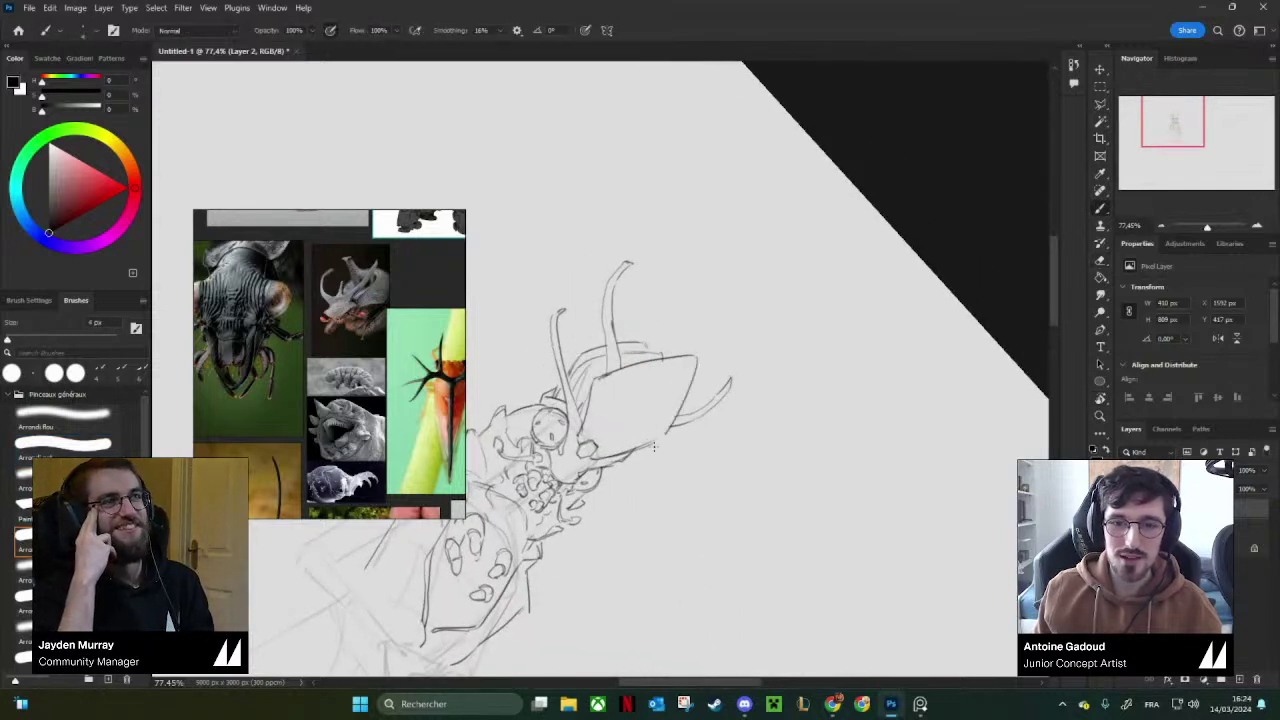
Clean up the mitre front's outer edges into a narrow pointed shape, and rotate the canvas back upright.
{"action": "key", "text": "r"}
{"action": "mouse_move", "coordinate": [663, 435]}
{"action": "left_mouse_down"}
{"action": "mouse_move", "coordinate": [688, 400]}
{"action": "mouse_move", "coordinate": [690, 362]}
{"action": "mouse_move", "coordinate": [656, 332]}
{"action": "mouse_move", "coordinate": [611, 321]}
{"action": "mouse_move", "coordinate": [595, 355]}
{"action": "mouse_move", "coordinate": [617, 349]}
{"action": "mouse_move", "coordinate": [593, 364]}
{"action": "mouse_move", "coordinate": [649, 345]}
{"action": "mouse_move", "coordinate": [656, 355]}
{"action": "mouse_move", "coordinate": [616, 451]}
{"action": "left_mouse_up"}
{"action": "key", "text": "b"}
{"action": "key", "text": "r"}
{"action": "key", "text": "e"}
{"action": "key", "text": "b"}
{"action": "key", "text": "e"}
{"action": "key", "text": "b"}
{"action": "key", "text": "r"}
{"action": "key", "text": "b"}
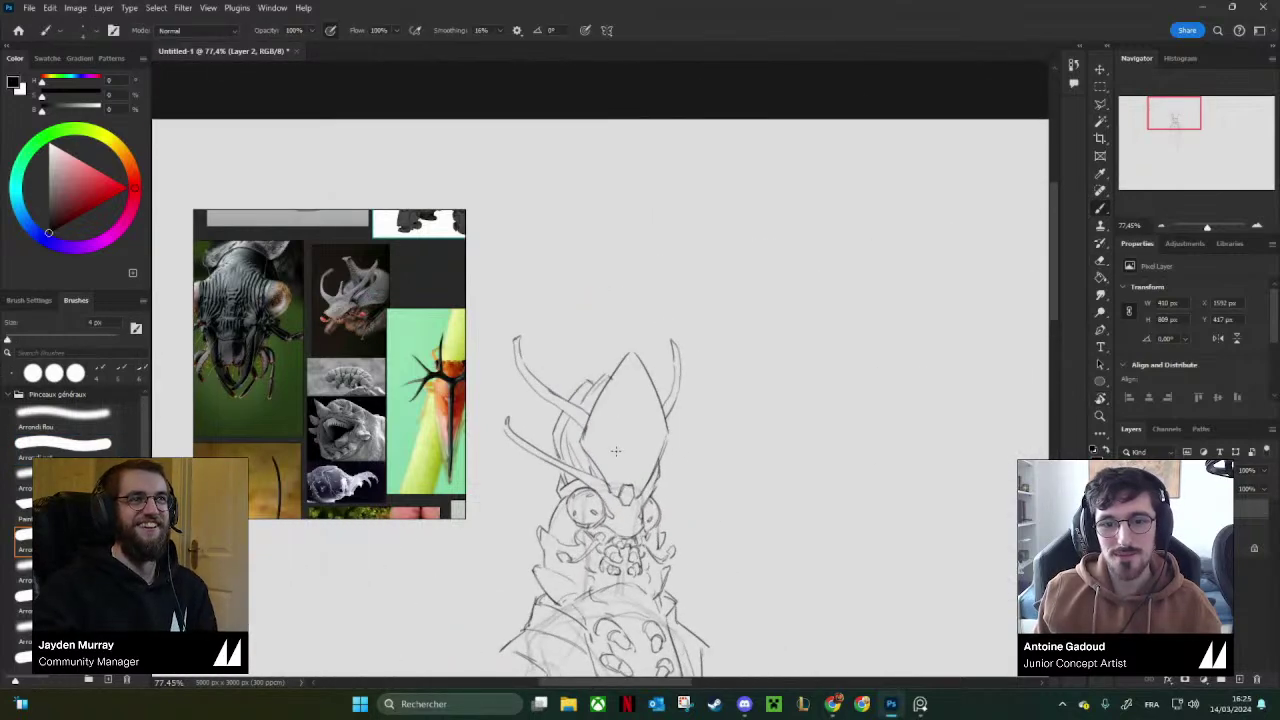
Clean up and redraw the outer edge of the mitre's rear panel between the upper horn and the antenna.
{"action": "key", "text": "e"}
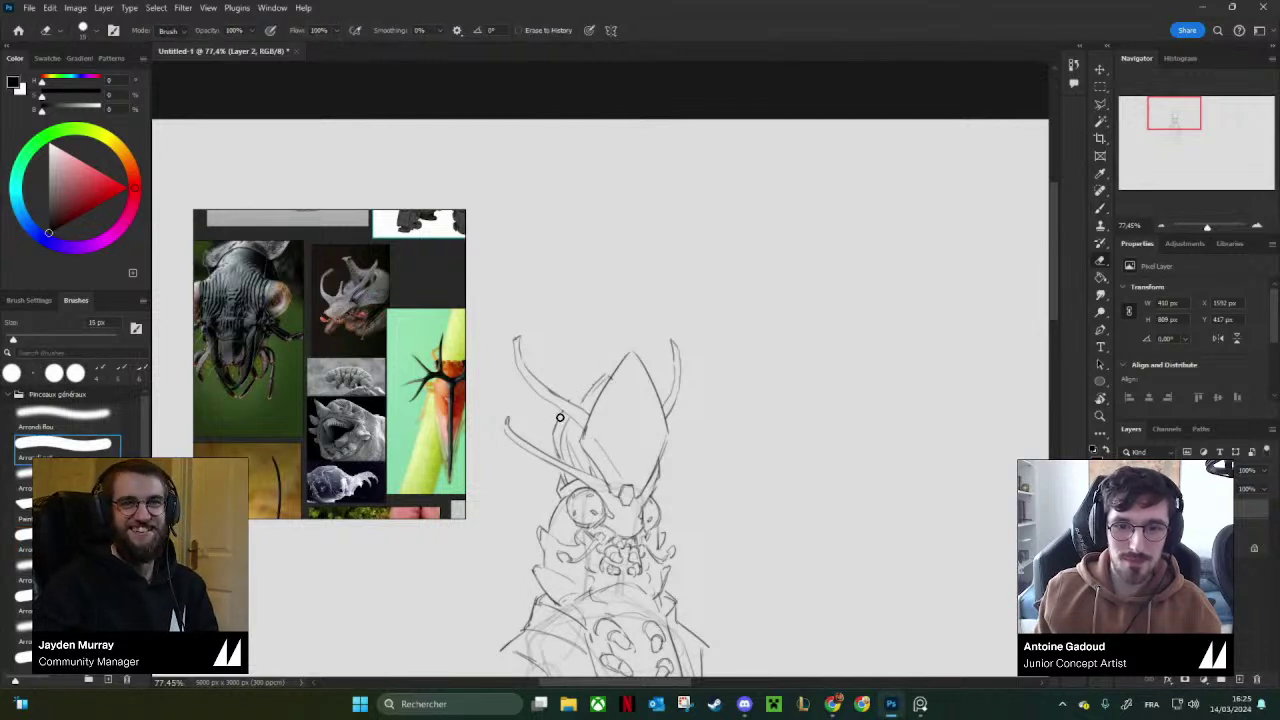
{"action": "key", "text": "b"}
{"action": "left_click_drag", "start_coordinate": [566, 412], "coordinate": [552, 438]}
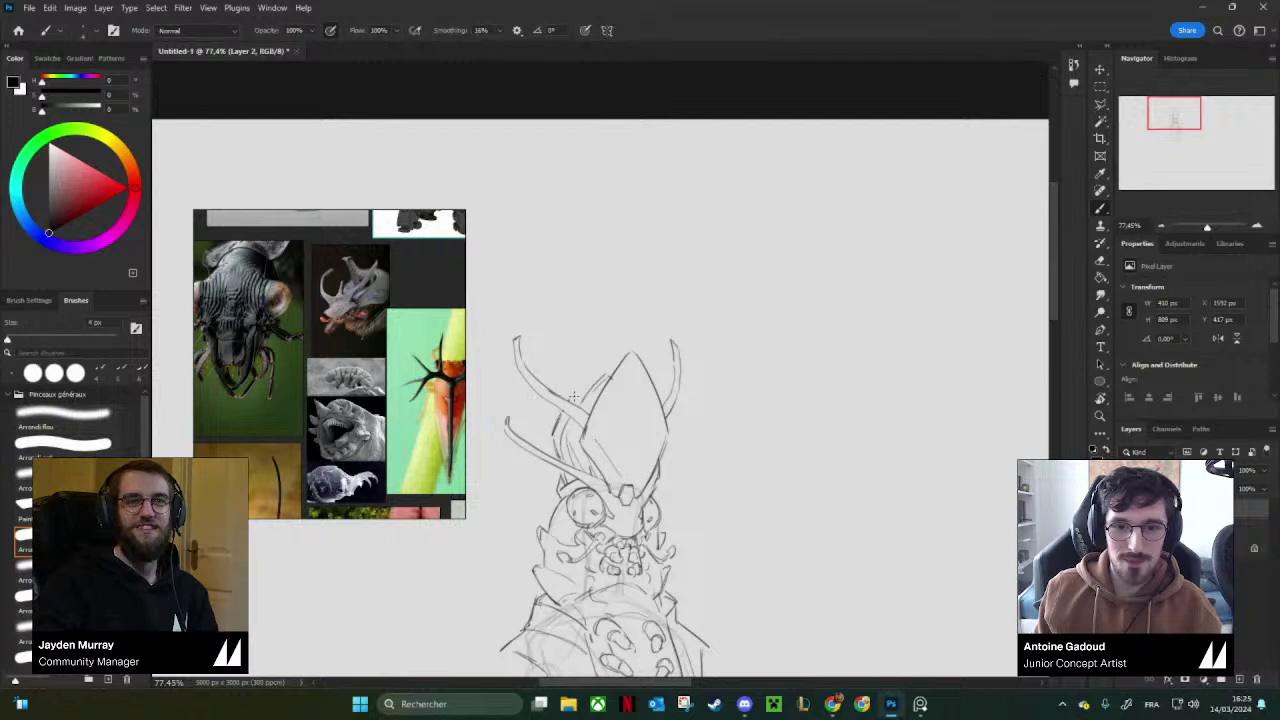
Flip the canvas horizontally and centre the head to check the mirrored drawing.
{"action": "key", "text": "z"}
{"action": "left_click_drag", "start_coordinate": [625, 362], "coordinate": [575, 365]}
{"action": "key", "text": "ctrl+shift+h"}
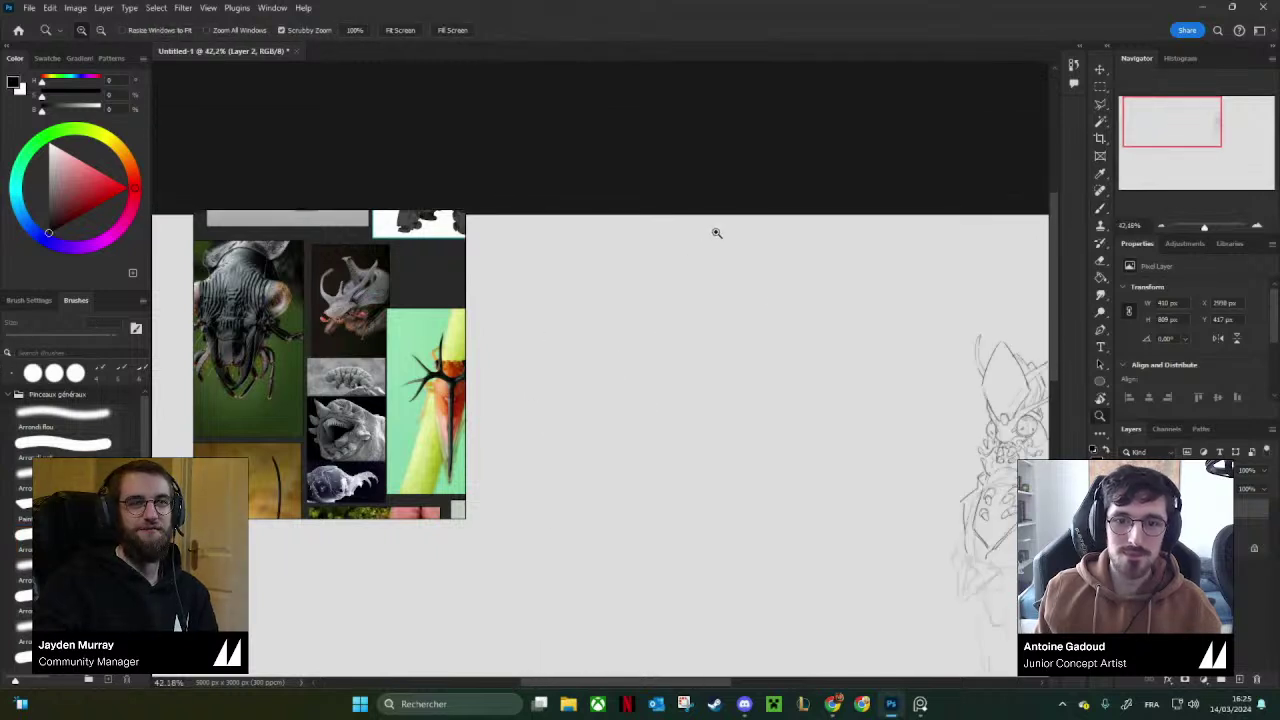
{"action": "left_click_drag", "start_coordinate": [793, 325], "coordinate": [769, 357]}
{"action": "left_click_drag", "start_coordinate": [950, 348], "coordinate": [757, 364]}
{"action": "scroll", "coordinate": [758, 363], "scroll_direction": "up", "scroll_amount": 5}
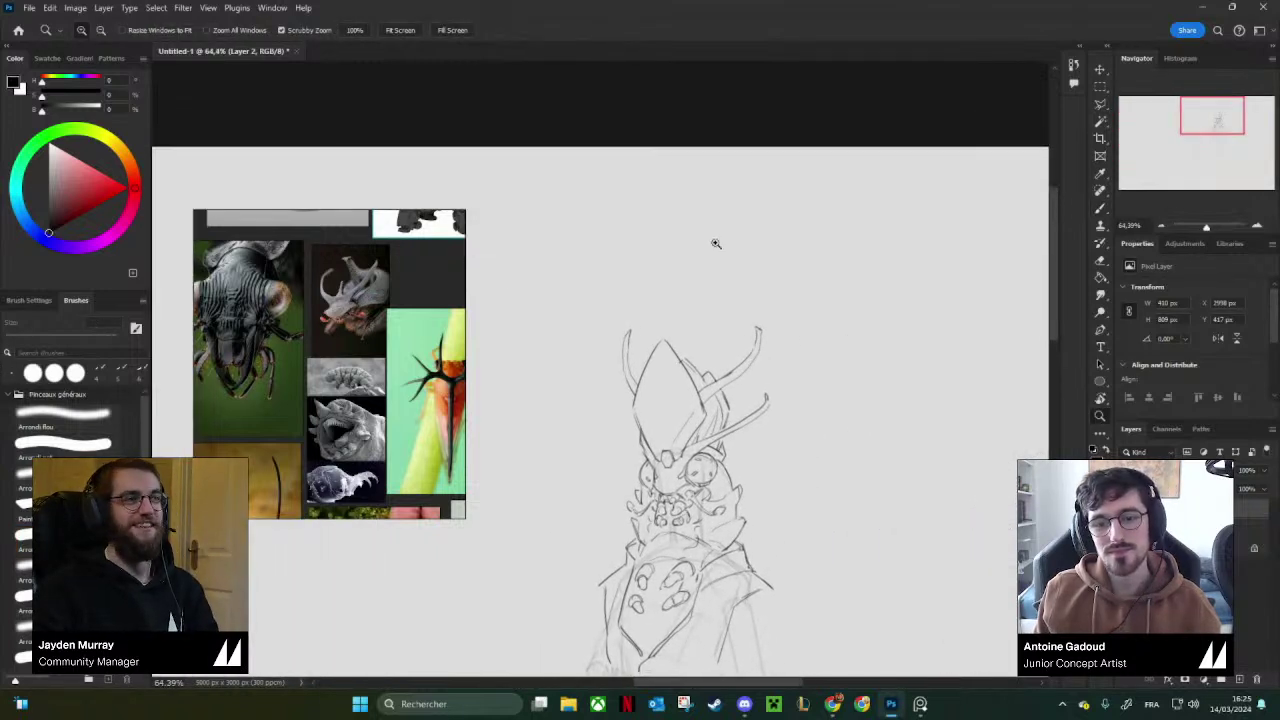
Erase and redraw the tip of the mitre's rear panel where it meets the base of the upper horn.
{"action": "key", "text": "e"}
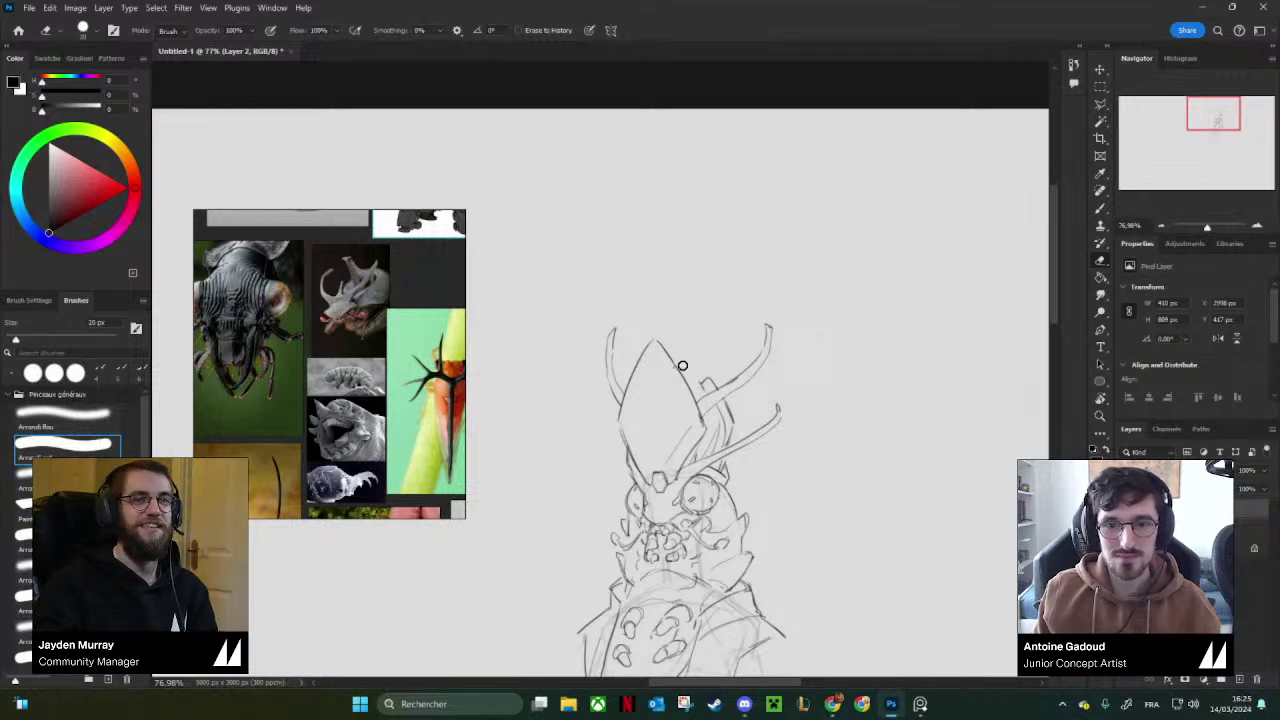
{"action": "key", "text": "b"}
{"action": "scroll", "coordinate": [700, 390], "scroll_direction": "down", "scroll_amount": 1}
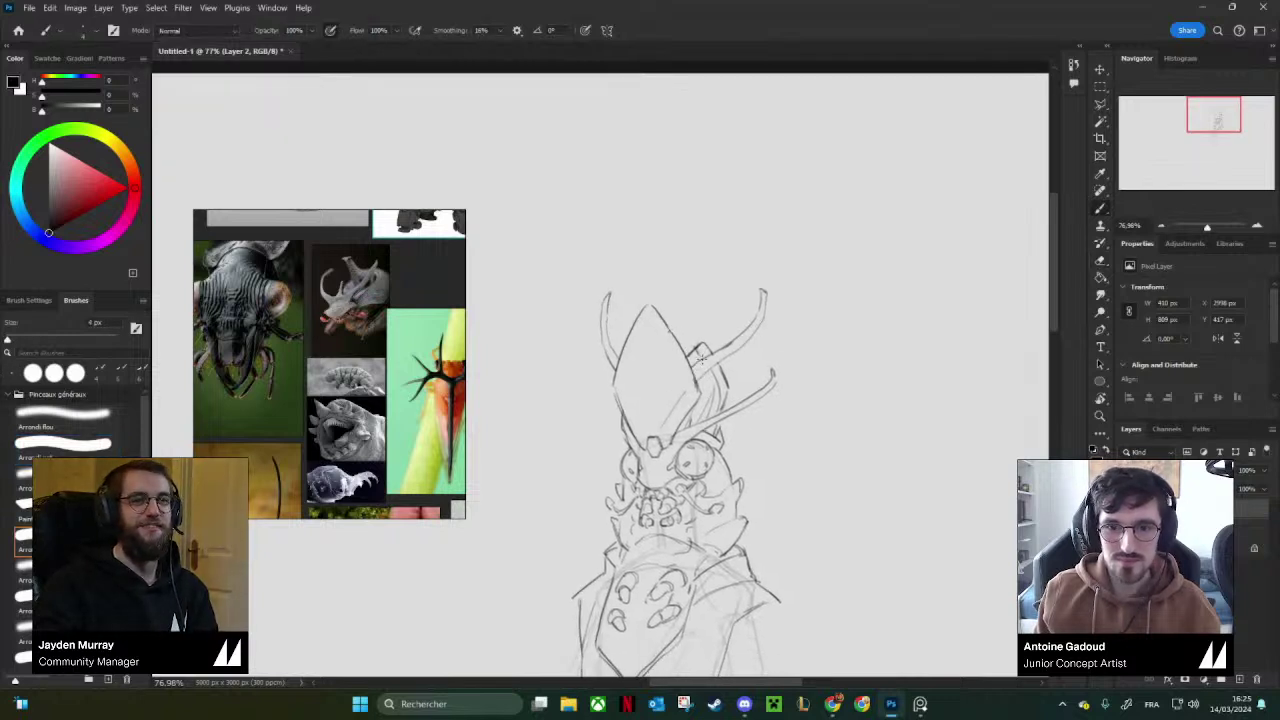
{"action": "key", "text": "e"}
{"action": "mouse_move", "coordinate": [698, 350]}
{"action": "left_mouse_down"}
{"action": "mouse_move", "coordinate": [732, 339]}
{"action": "mouse_move", "coordinate": [749, 238]}
{"action": "mouse_move", "coordinate": [743, 296]}
{"action": "mouse_move", "coordinate": [720, 243]}
{"action": "left_mouse_up"}
{"action": "key", "text": "b"}
{"action": "key", "text": "e"}
{"action": "key", "text": "b"}
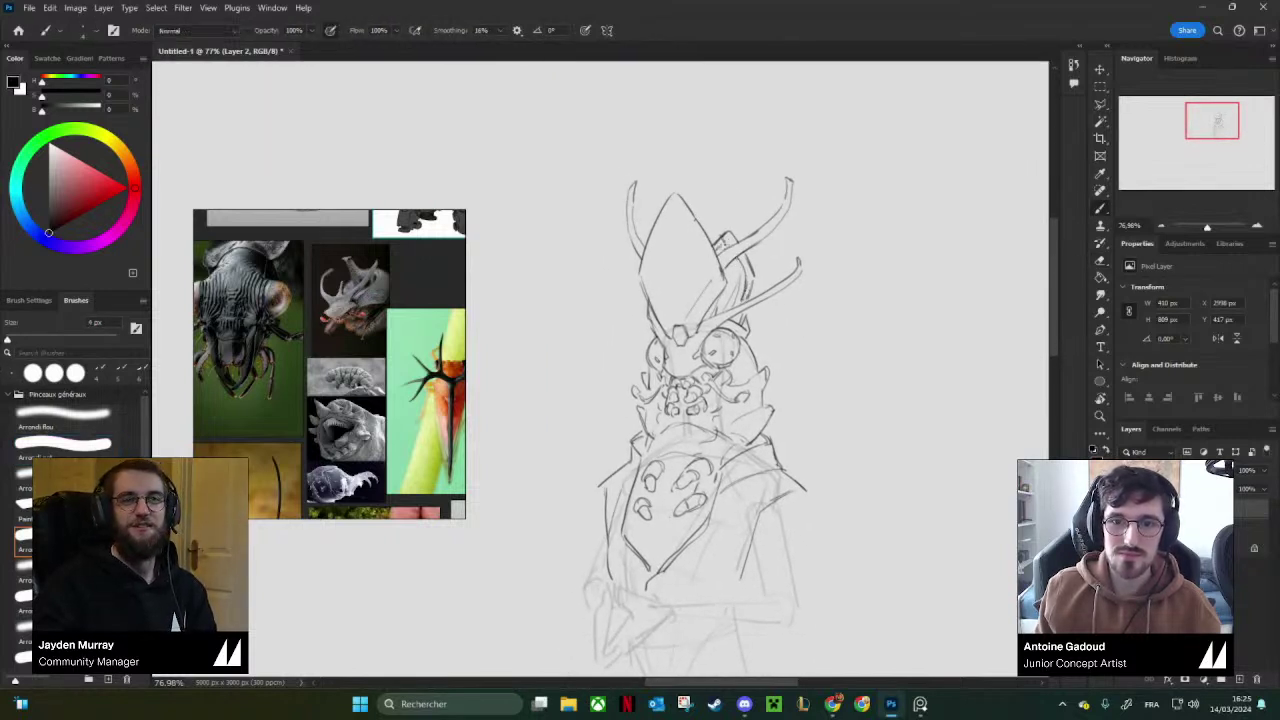
Tidy the side corners of the mitre front and draw segment bands across the rear panel.
{"action": "key", "text": "e"}
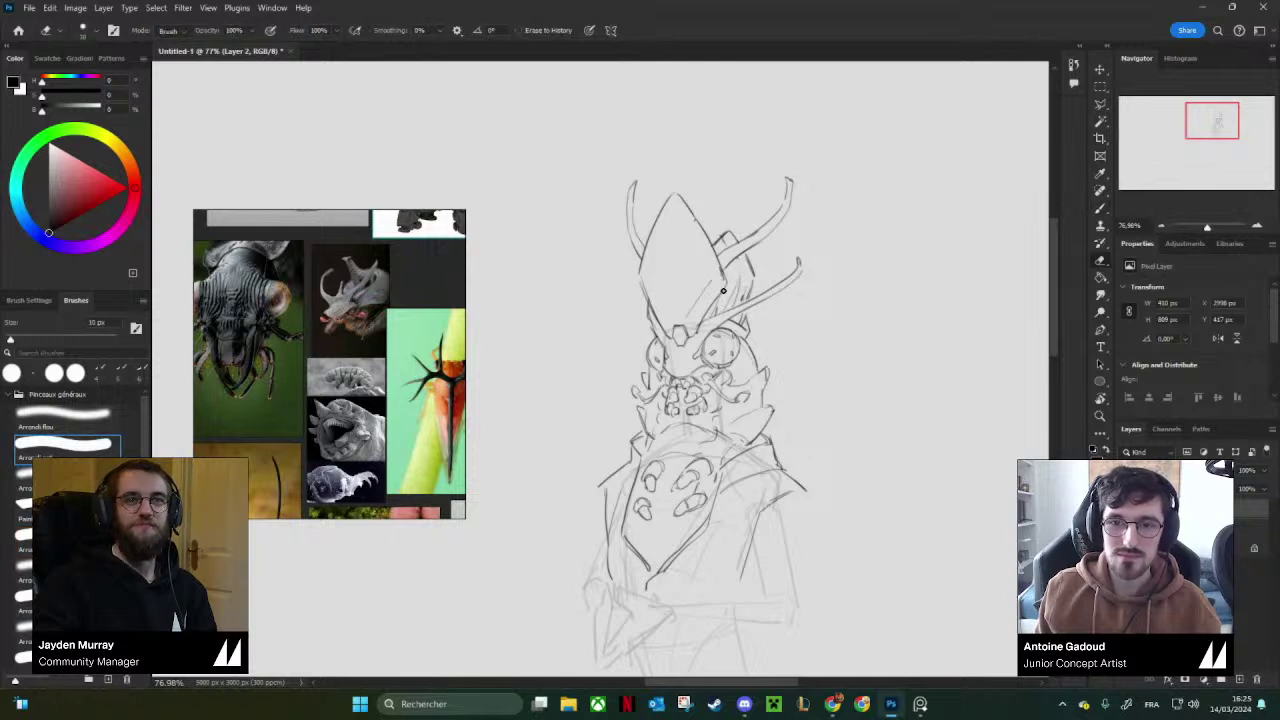
{"action": "key", "text": "b"}
{"action": "left_click_drag", "start_coordinate": [640, 284], "coordinate": [647, 300]}
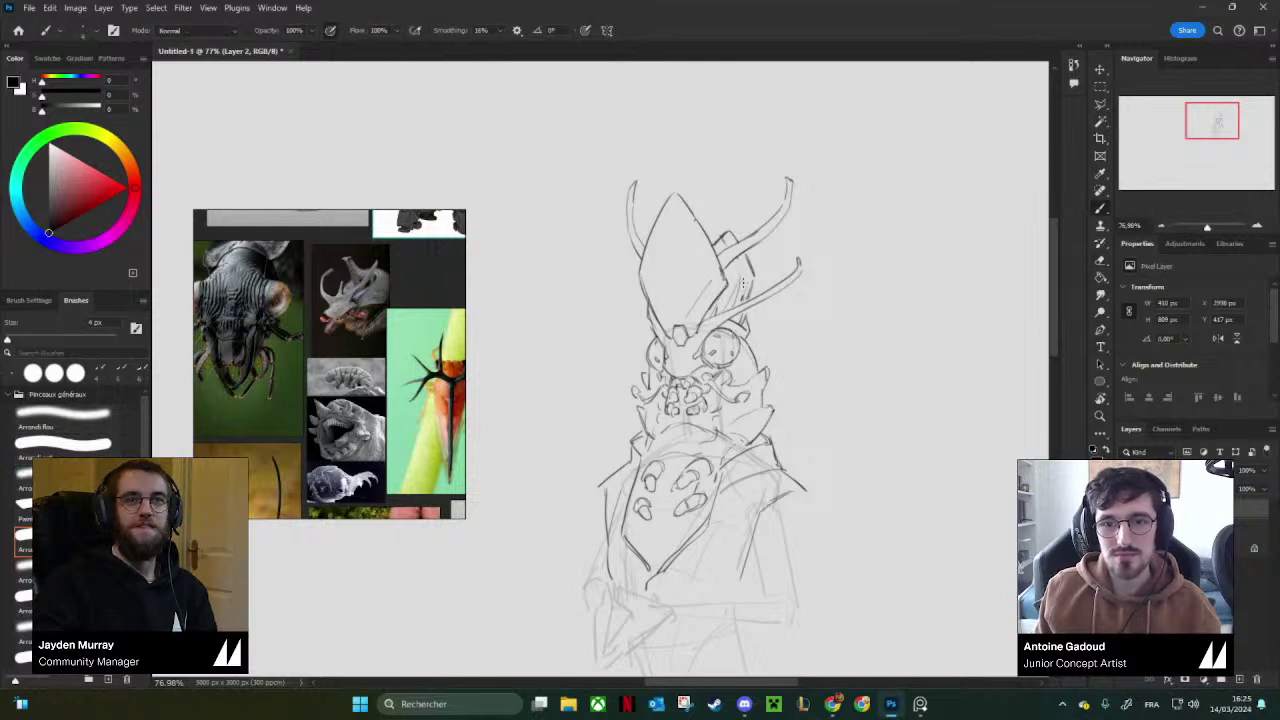
{"action": "mouse_move", "coordinate": [754, 262]}
{"action": "left_mouse_down"}
{"action": "mouse_move", "coordinate": [714, 324]}
{"action": "mouse_move", "coordinate": [735, 322]}
{"action": "mouse_move", "coordinate": [743, 293]}
{"action": "left_mouse_up"}
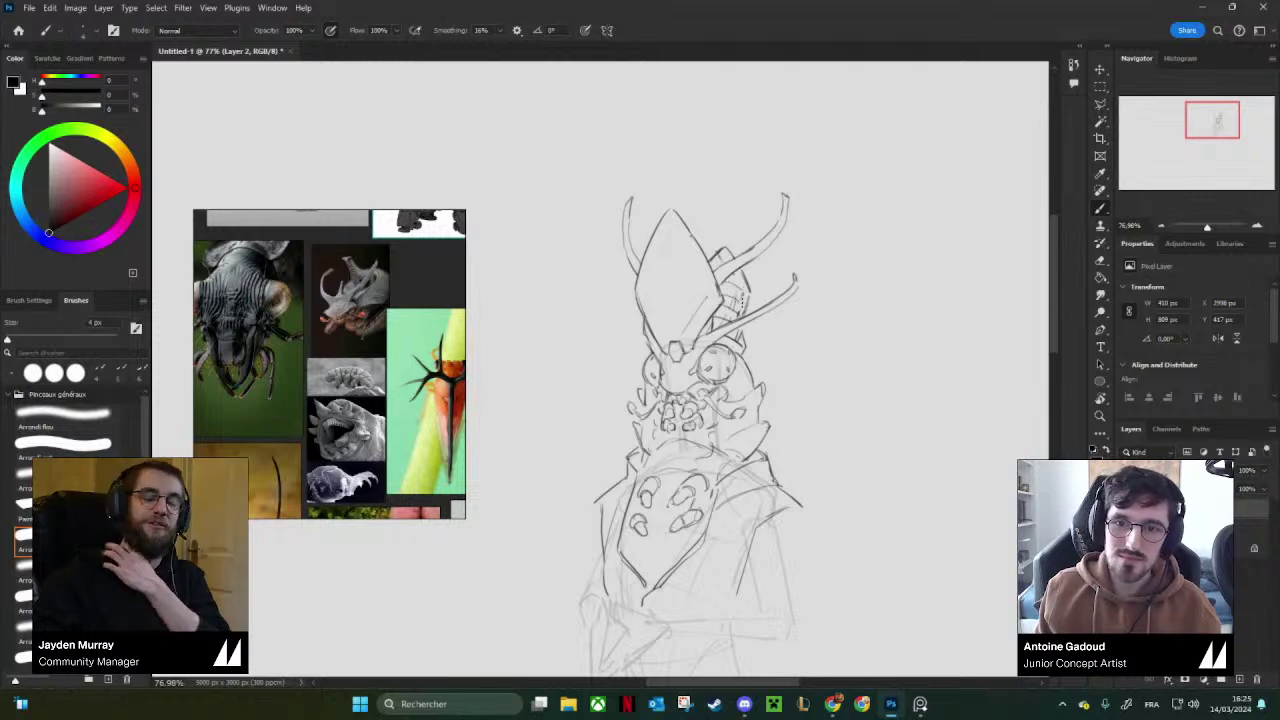
{"action": "left_click_drag", "start_coordinate": [763, 277], "coordinate": [725, 285]}
Flip the canvas horizontally back to its original orientation with the head centred.
{"action": "mouse_move", "coordinate": [794, 345]}
{"action": "left_mouse_down"}
{"action": "mouse_move", "coordinate": [786, 294]}
{"action": "mouse_move", "coordinate": [720, 286]}
{"action": "mouse_move", "coordinate": [772, 344]}
{"action": "left_mouse_up"}
{"action": "key", "text": "ctrl+shift+h"}
{"action": "left_click_drag", "start_coordinate": [684, 286], "coordinate": [808, 290]}
{"action": "left_click_drag", "start_coordinate": [729, 306], "coordinate": [756, 321]}
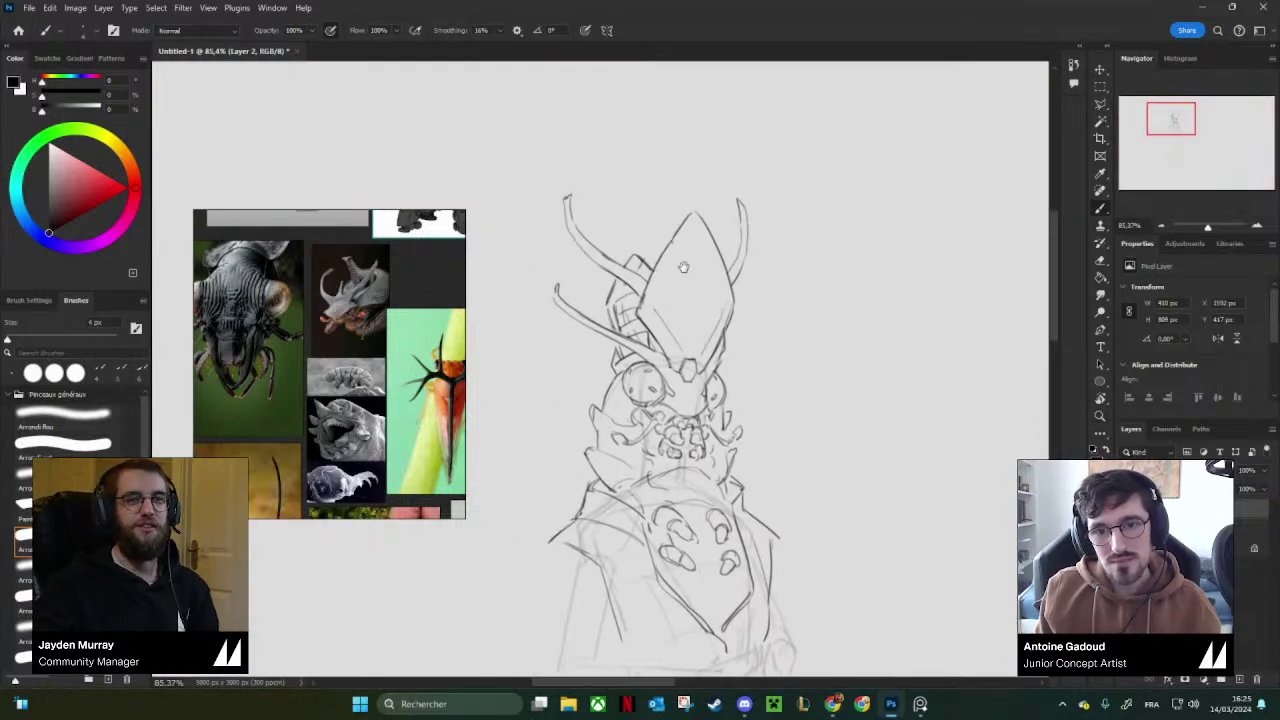
Draw an inner border inside the mitre front that follows its diamond outline, with a notched upper end.
{"action": "left_click_drag", "start_coordinate": [683, 267], "coordinate": [684, 300]}
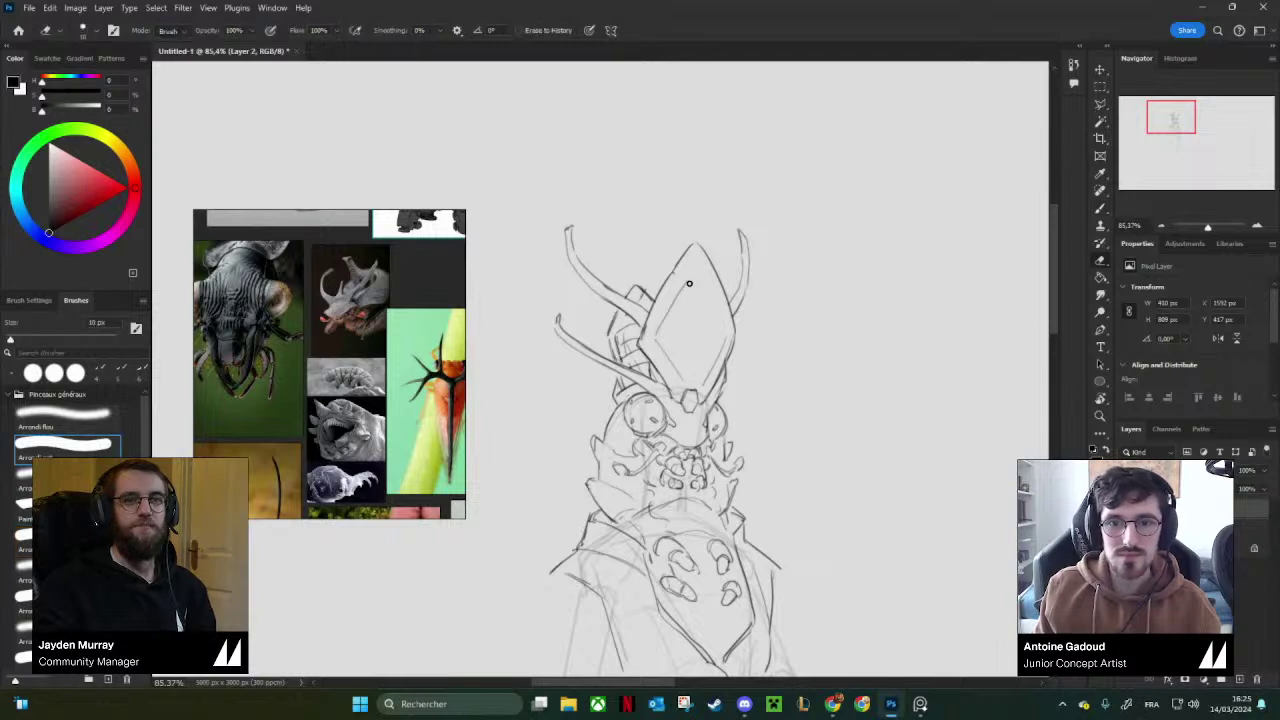
{"action": "key", "text": "e"}
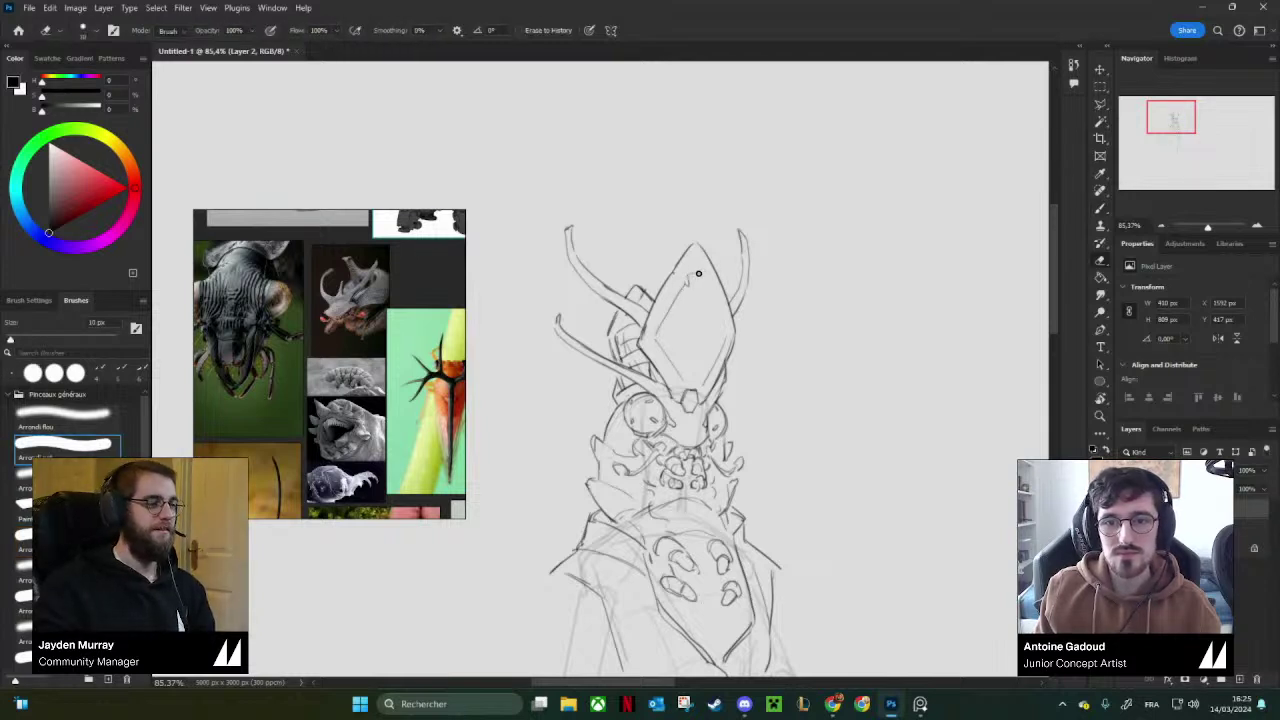
{"action": "key", "text": "b"}
{"action": "left_click_drag", "start_coordinate": [701, 274], "coordinate": [728, 340]}
Bring the torso into view and show the white-and-gold chasuble photo on the reference board.
{"action": "mouse_move", "coordinate": [714, 512]}
{"action": "left_mouse_down"}
{"action": "mouse_move", "coordinate": [731, 403]}
{"action": "mouse_move", "coordinate": [720, 346]}
{"action": "mouse_move", "coordinate": [692, 348]}
{"action": "mouse_move", "coordinate": [705, 310]}
{"action": "left_mouse_up"}
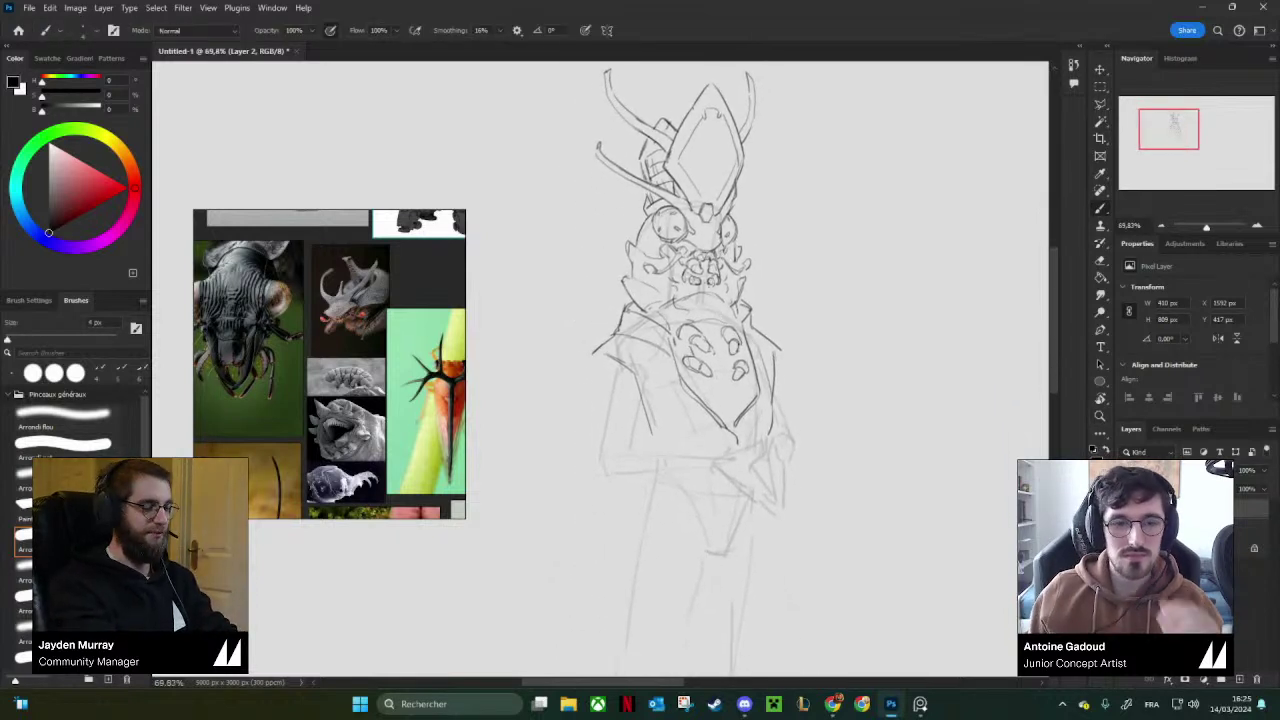
{"action": "scroll", "coordinate": [404, 390], "scroll_direction": "down", "scroll_amount": 2}
{"action": "scroll", "coordinate": [404, 390], "scroll_direction": "up", "scroll_amount": 5}
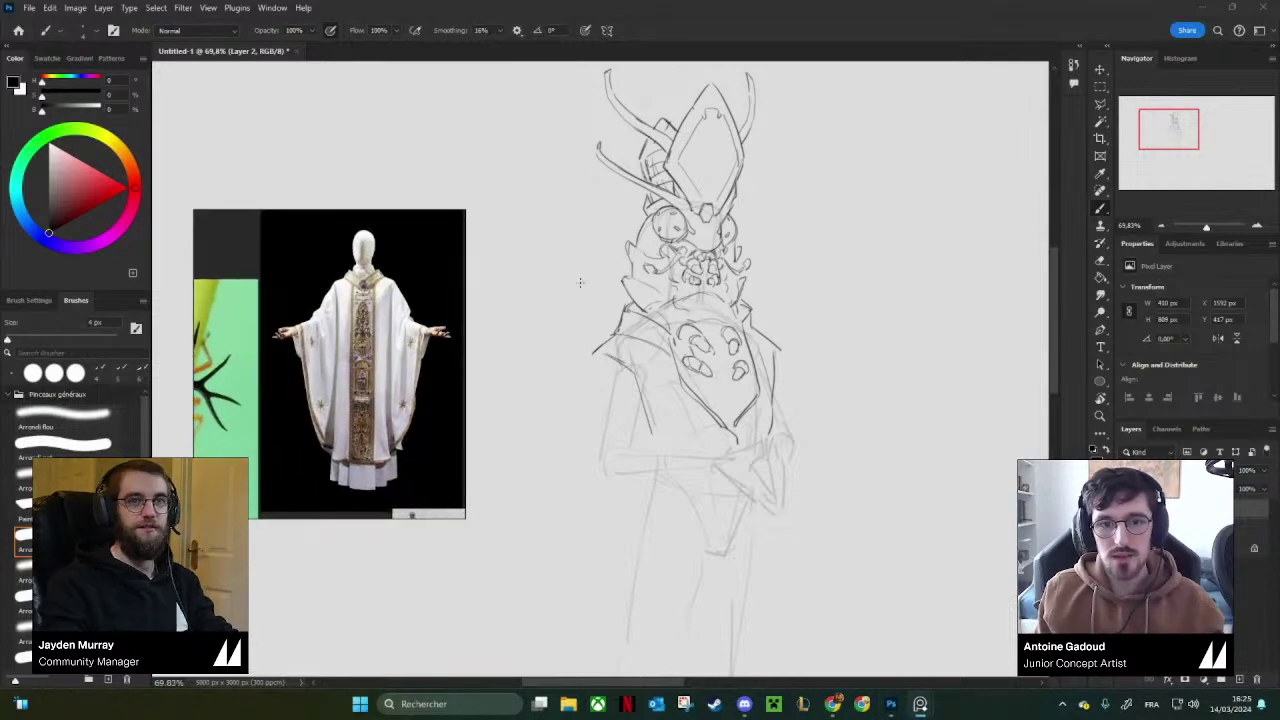
Rework the standing collar's edges beside the neck and darken the small inner folds at its ends.
{"action": "key", "text": "e"}
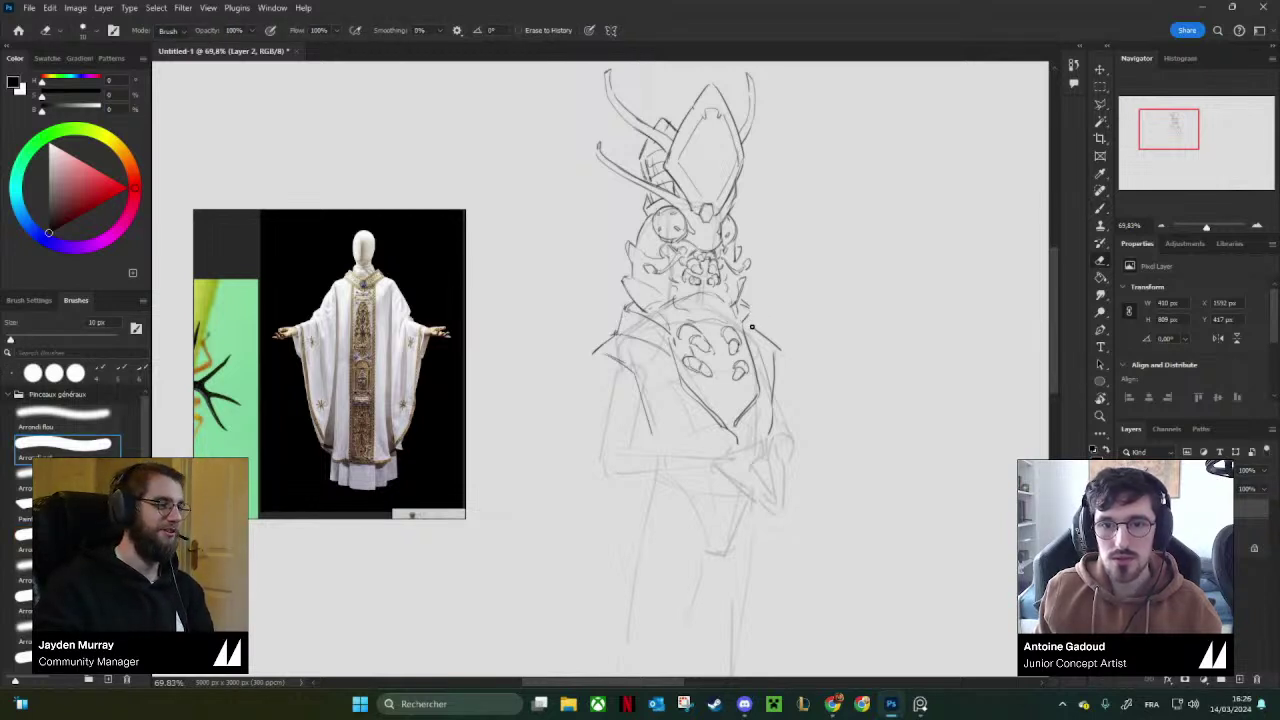
{"action": "key", "text": "b"}
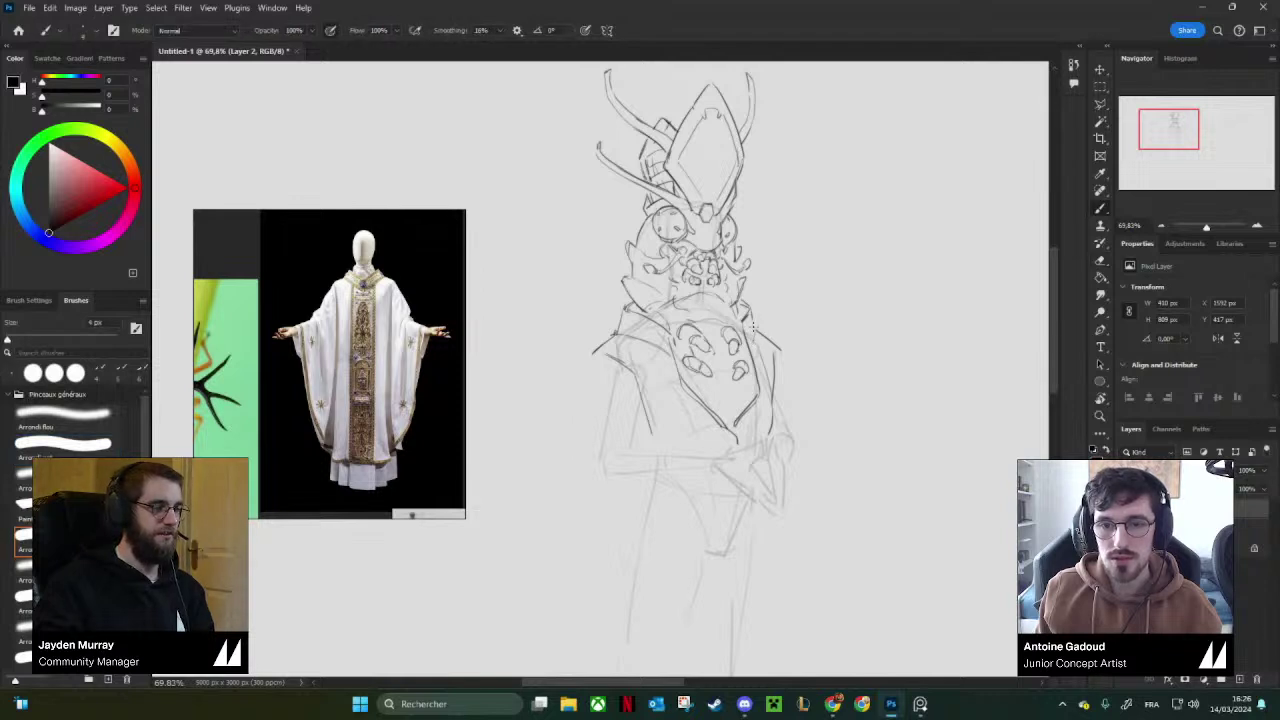
{"action": "mouse_move", "coordinate": [752, 317]}
{"action": "left_mouse_down"}
{"action": "mouse_move", "coordinate": [757, 338]}
{"action": "mouse_move", "coordinate": [731, 330]}
{"action": "left_mouse_up"}
{"action": "key", "text": "e"}
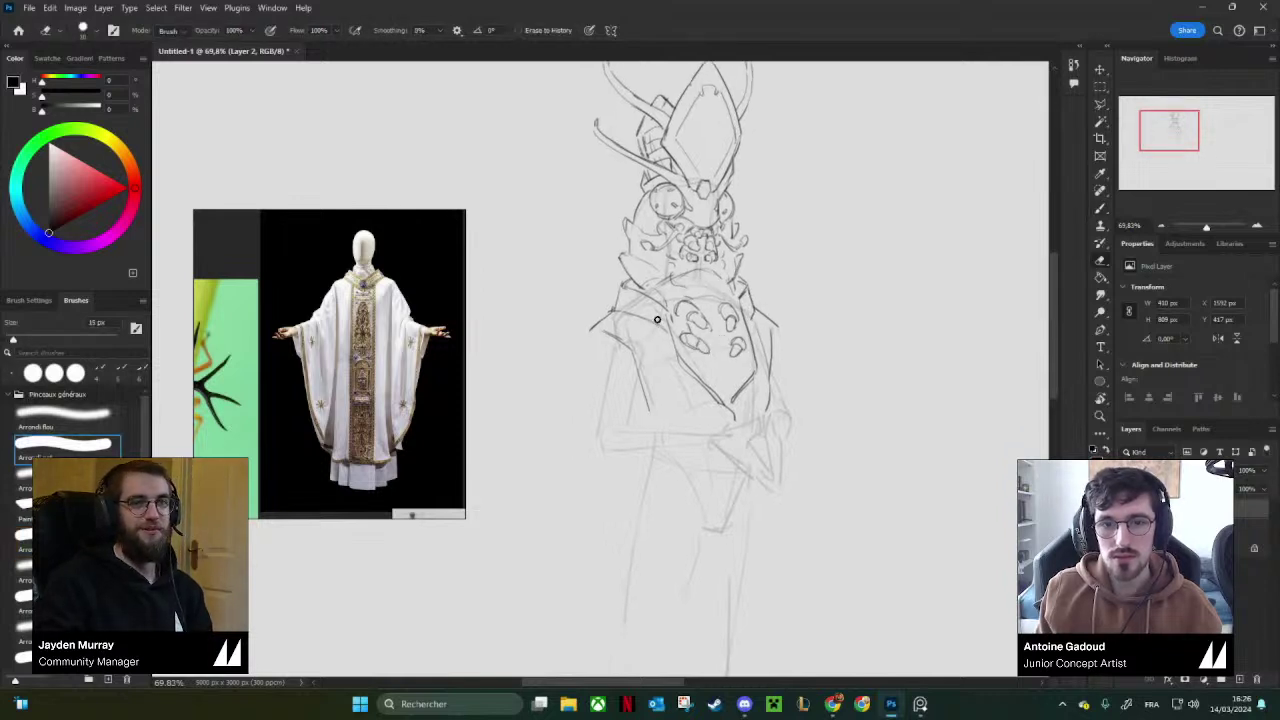
{"action": "key", "text": "b"}
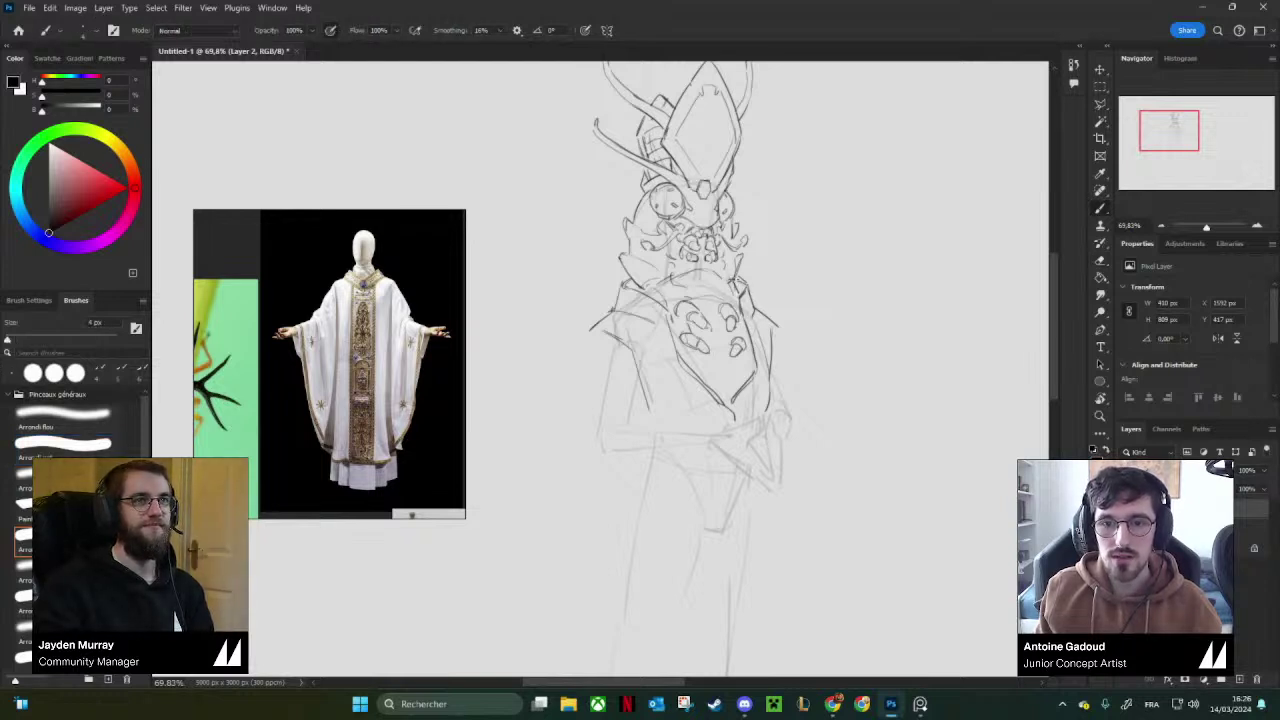
{"action": "key", "text": "e"}
{"action": "left_click_drag", "start_coordinate": [735, 285], "coordinate": [741, 292]}
{"action": "key", "text": "b"}
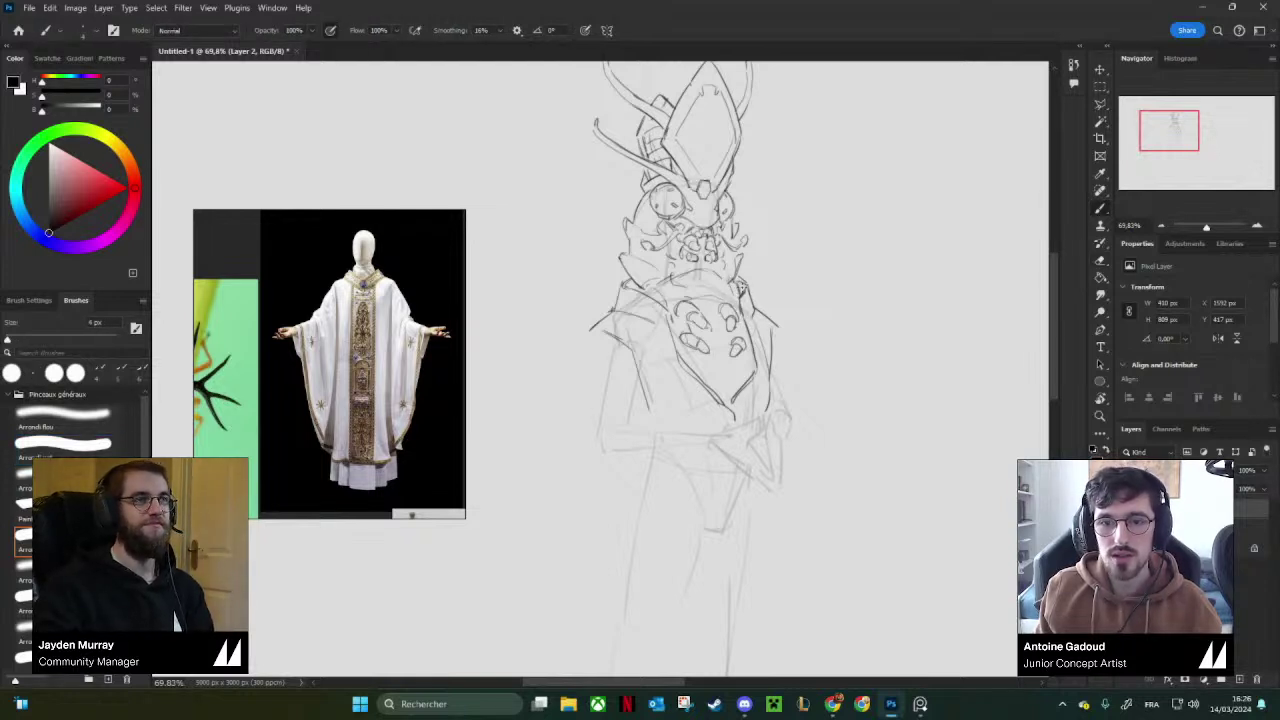
{"action": "scroll", "coordinate": [741, 286], "scroll_direction": "up", "scroll_amount": 4}
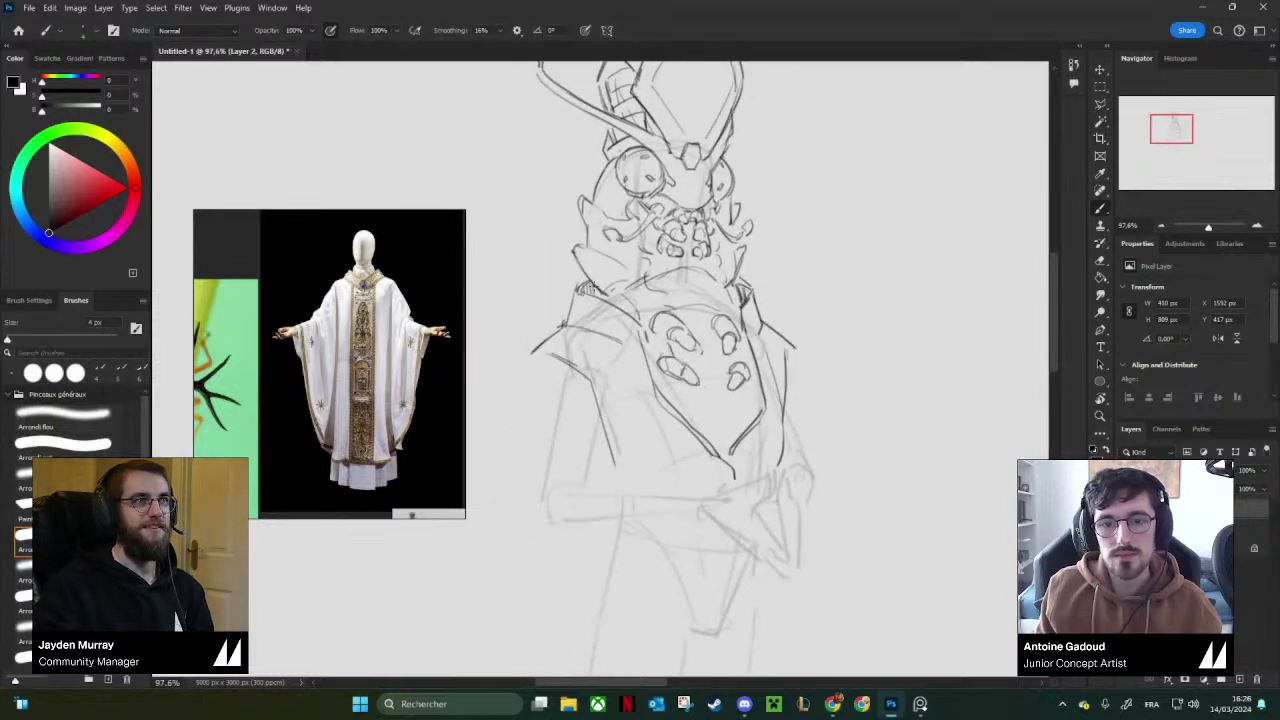
Refine the curled mouthparts on both sides of the jaw with rounded oval tips, using a 3 px brush.
{"action": "left_click_drag", "start_coordinate": [710, 301], "coordinate": [670, 378]}
{"action": "left_click_drag", "start_coordinate": [555, 240], "coordinate": [652, 240]}
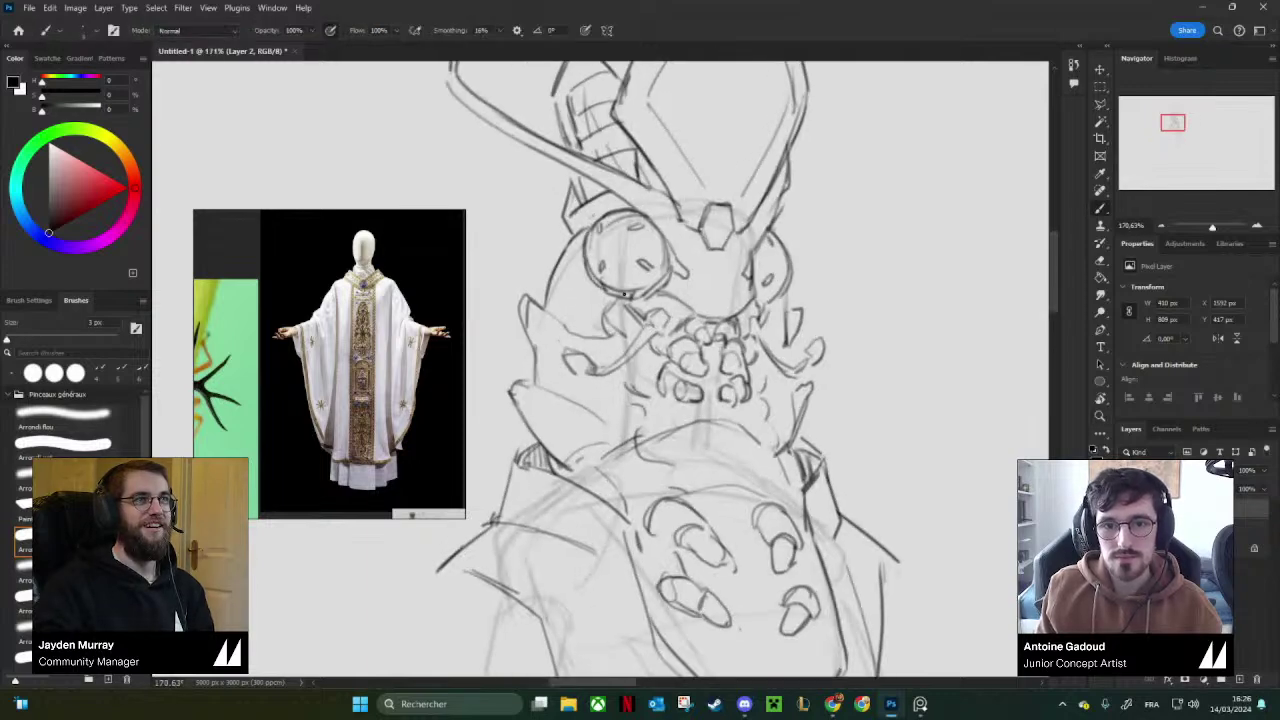
{"action": "left_click_drag", "start_coordinate": [781, 297], "coordinate": [732, 297]}
{"action": "left_click_drag", "start_coordinate": [745, 310], "coordinate": [799, 298]}
{"action": "scroll", "coordinate": [798, 297], "scroll_direction": "up", "scroll_amount": 2}
{"action": "key", "text": "b"}
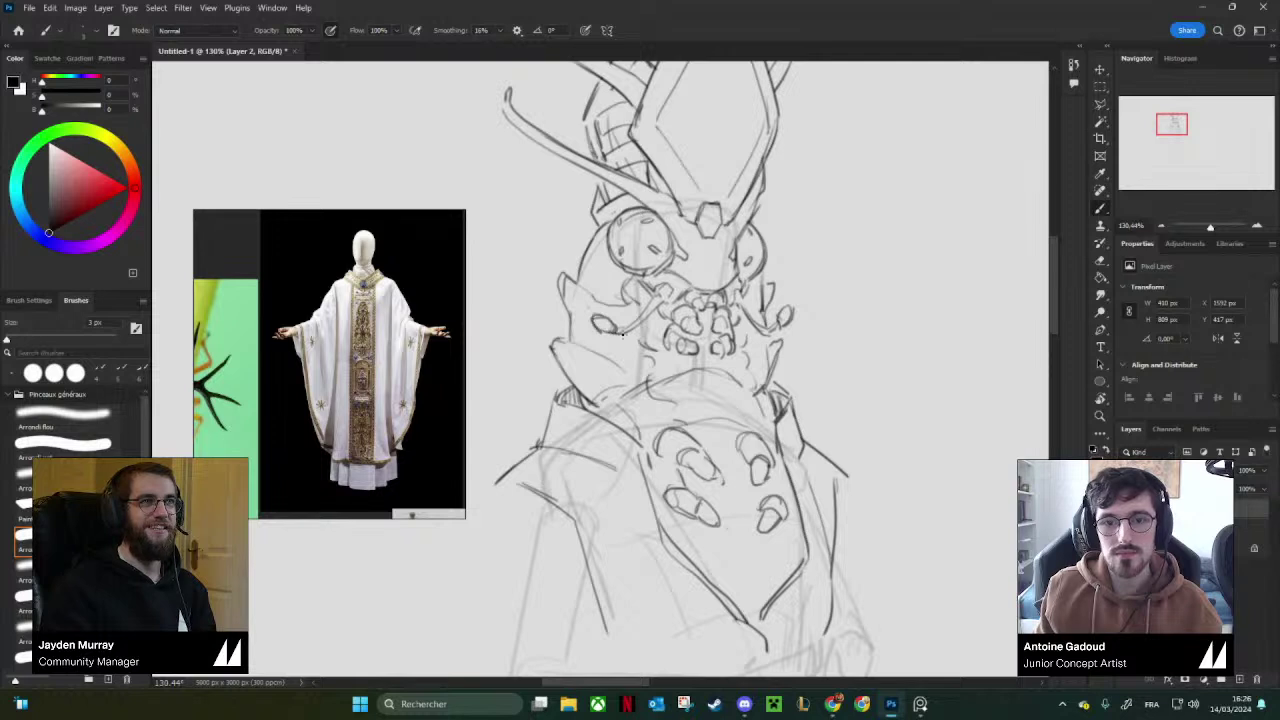
Draw the outer edges of both upper sleeves from the shoulders down to the elbows.
{"action": "left_click_drag", "start_coordinate": [712, 292], "coordinate": [668, 293]}
{"action": "mouse_move", "coordinate": [783, 400]}
{"action": "left_mouse_down"}
{"action": "mouse_move", "coordinate": [759, 341]}
{"action": "mouse_move", "coordinate": [770, 368]}
{"action": "left_mouse_up"}
{"action": "key", "text": "ctrl+z"}
{"action": "mouse_move", "coordinate": [755, 318]}
{"action": "left_mouse_down"}
{"action": "mouse_move", "coordinate": [780, 402]}
{"action": "mouse_move", "coordinate": [767, 392]}
{"action": "mouse_move", "coordinate": [799, 367]}
{"action": "left_mouse_up"}
{"action": "key", "text": "e"}
{"action": "key", "text": "b"}
{"action": "left_click_drag", "start_coordinate": [604, 287], "coordinate": [604, 376]}
{"action": "key", "text": "ctrl+z"}
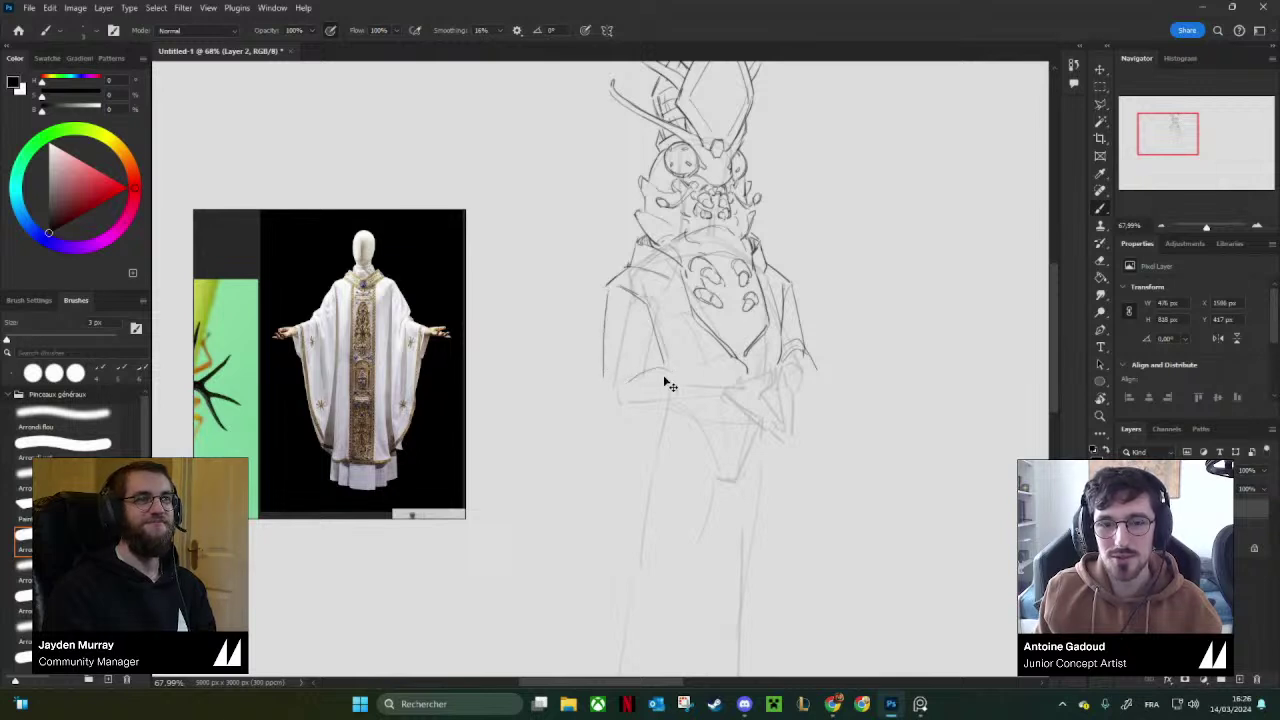
Draw the near sleeve's fold at the elbow and its long outer edge hanging down beside the body.
{"action": "left_click_drag", "start_coordinate": [655, 366], "coordinate": [612, 410]}
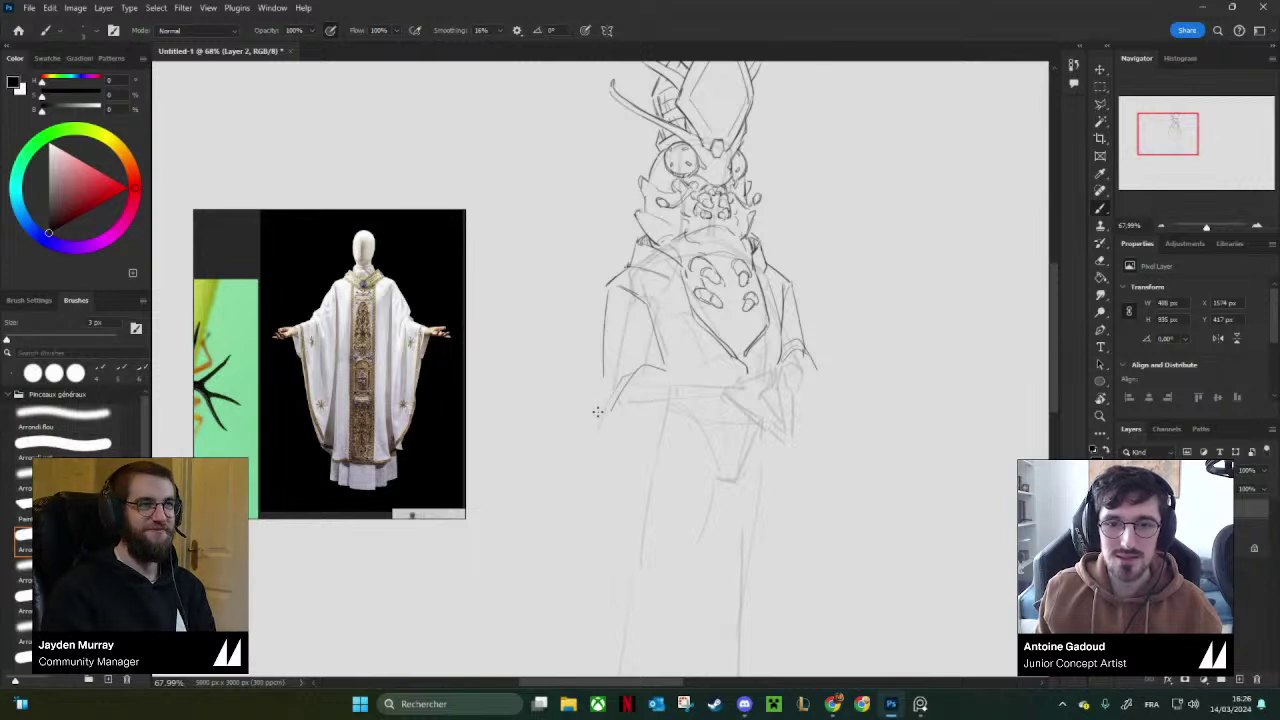
{"action": "mouse_move", "coordinate": [630, 375]}
{"action": "left_mouse_down"}
{"action": "mouse_move", "coordinate": [595, 433]}
{"action": "mouse_move", "coordinate": [596, 507]}
{"action": "left_mouse_up"}
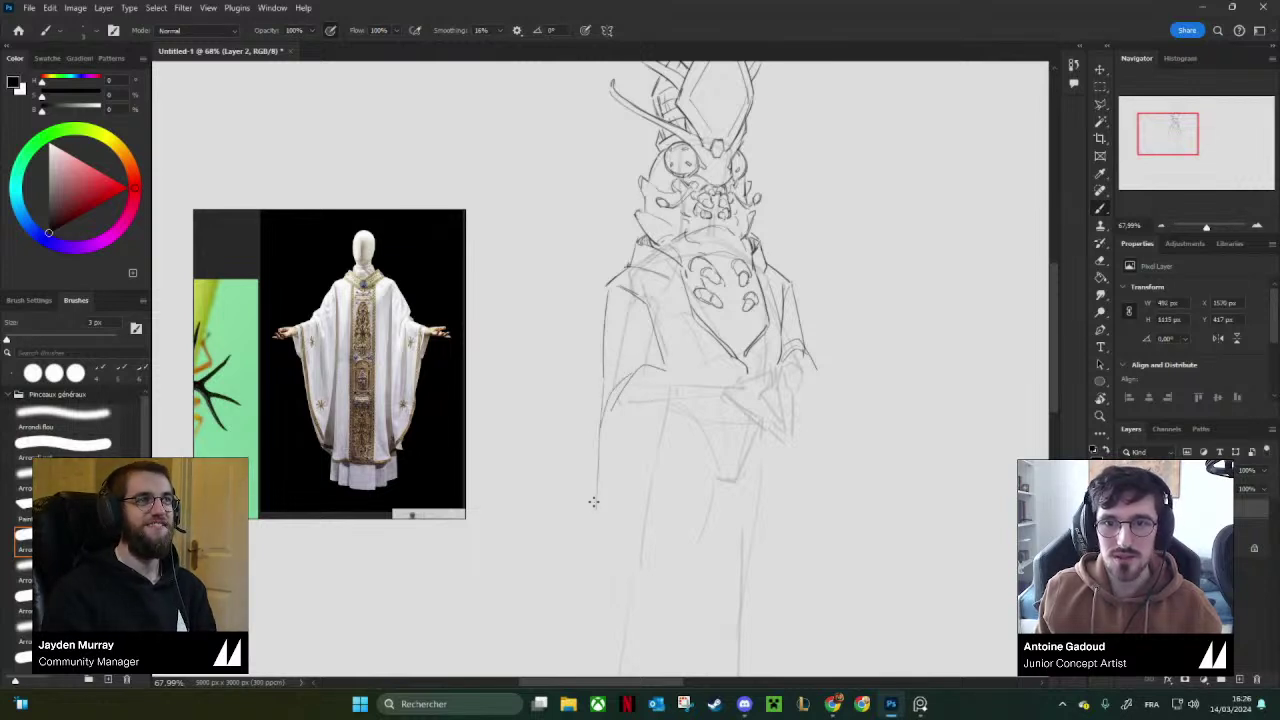
Erase and redraw the inner line of the near upper arm, and draw the forearm's upper edge across the waist.
{"action": "left_click_drag", "start_coordinate": [704, 359], "coordinate": [684, 336]}
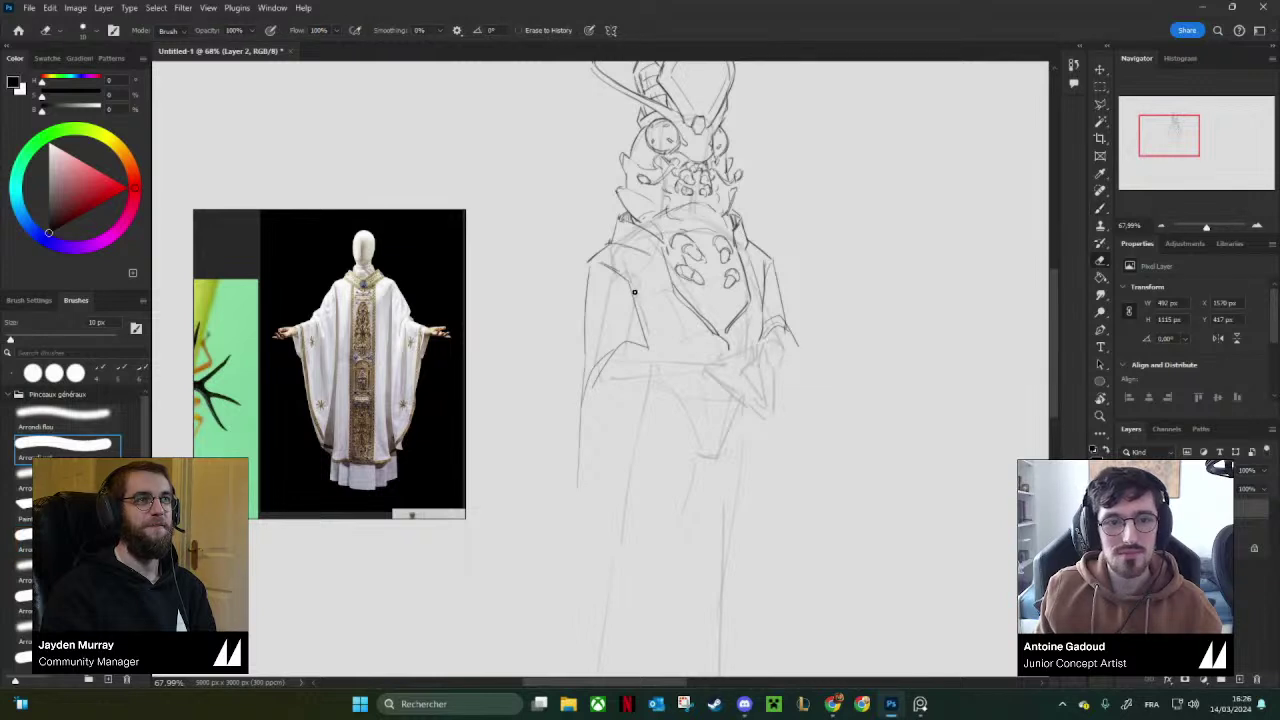
{"action": "left_click_drag", "start_coordinate": [624, 268], "coordinate": [646, 350]}
{"action": "left_click_drag", "start_coordinate": [630, 292], "coordinate": [644, 344]}
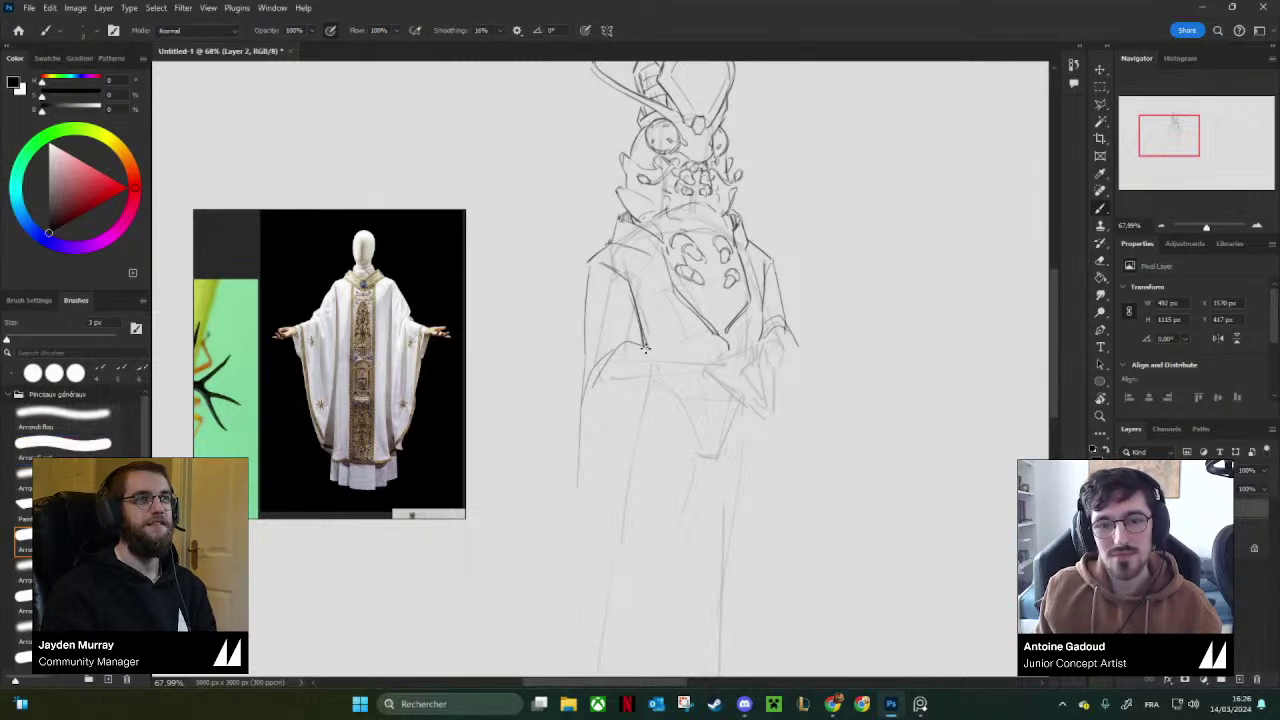
{"action": "left_click_drag", "start_coordinate": [672, 400], "coordinate": [684, 377]}
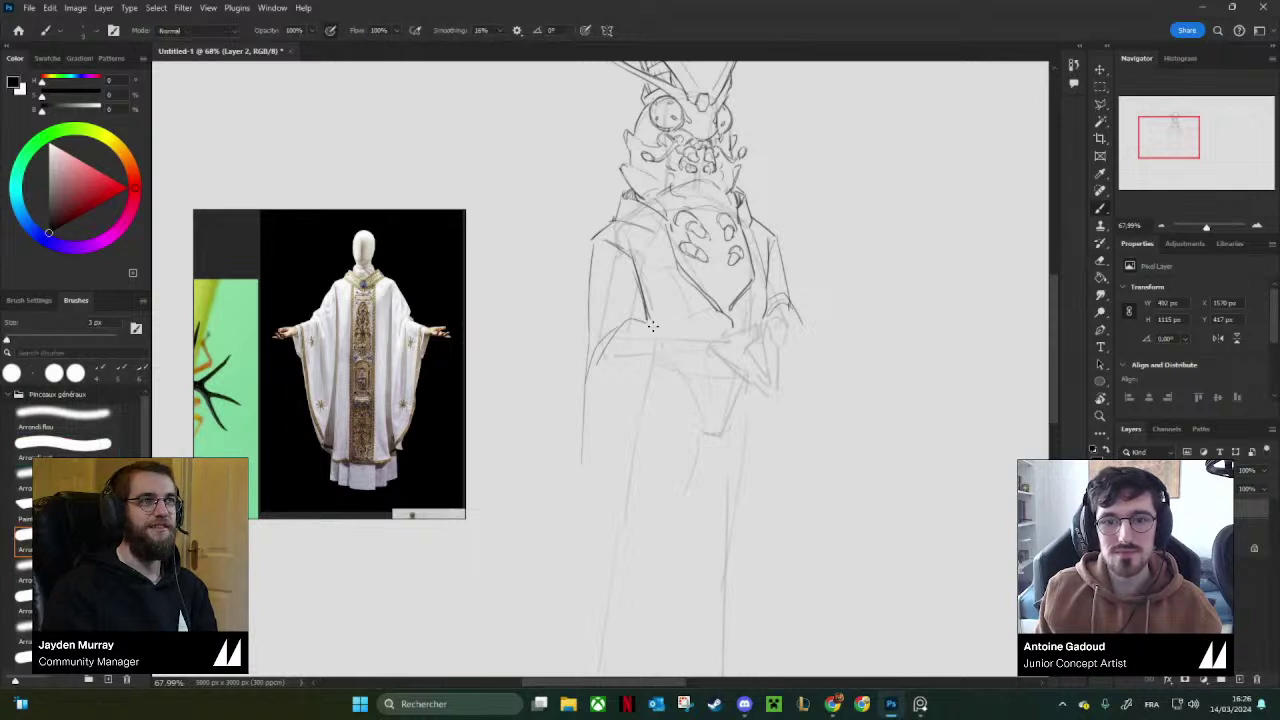
{"action": "left_click_drag", "start_coordinate": [646, 320], "coordinate": [716, 338]}
{"action": "key", "text": "e"}
{"action": "key", "text": "b"}
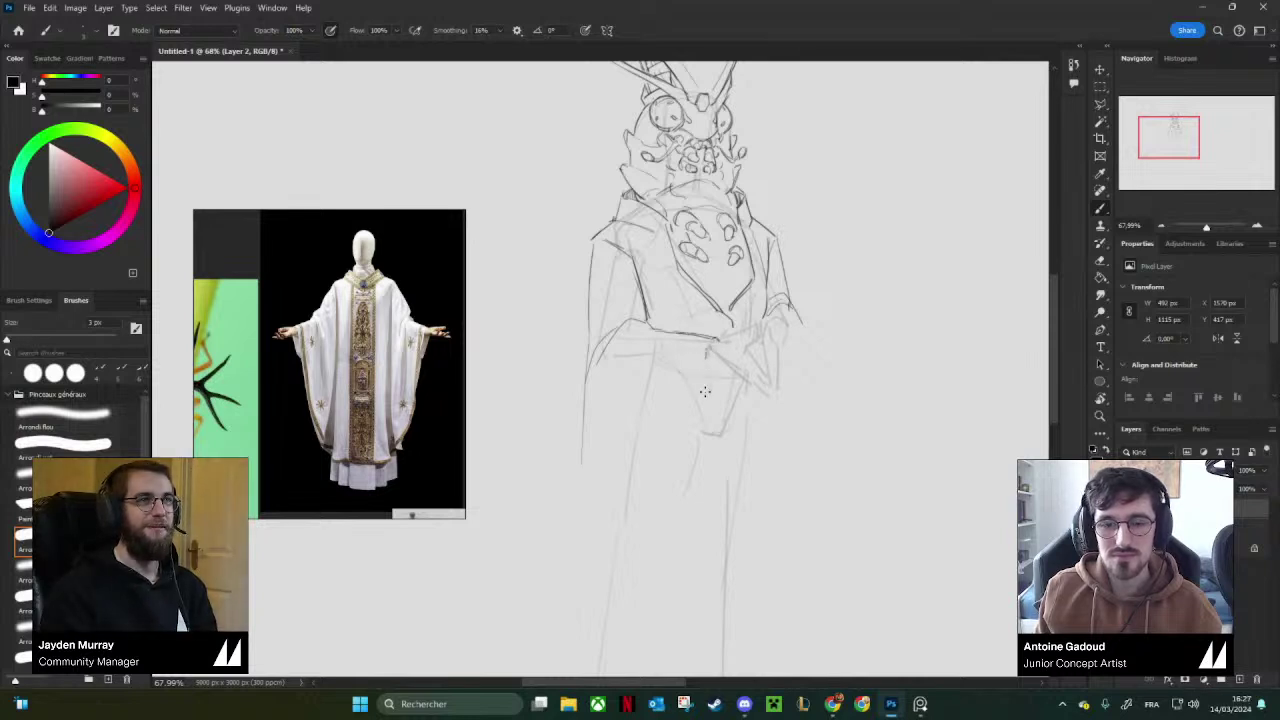
Draw the near sleeve's cuff opening as two lines converging downward below the wrist.
{"action": "left_click_drag", "start_coordinate": [705, 391], "coordinate": [705, 408]}
{"action": "left_click_drag", "start_coordinate": [730, 364], "coordinate": [715, 411]}
{"action": "key", "text": "ctrl+z"}
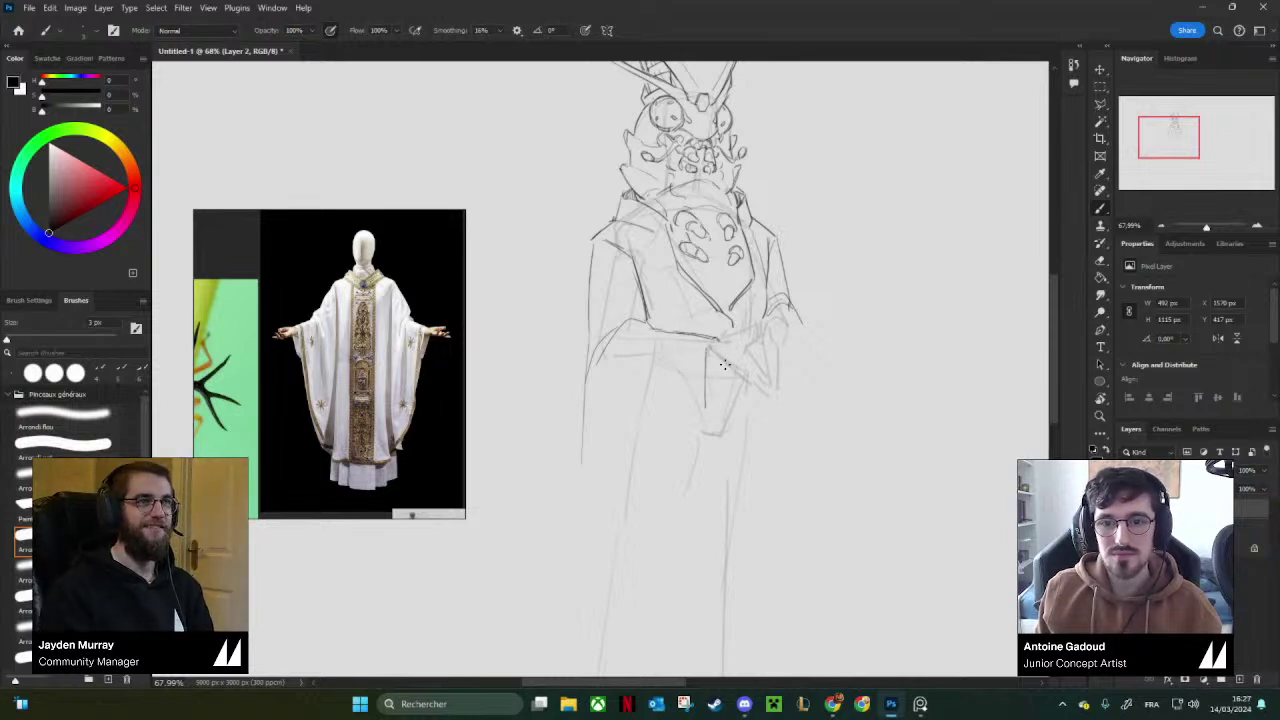
{"action": "left_click_drag", "start_coordinate": [727, 366], "coordinate": [707, 403]}
Draw the far sleeve's narrow cuff opening and begin its outer edge hanging from the elbow.
{"action": "mouse_move", "coordinate": [782, 333]}
{"action": "left_mouse_down"}
{"action": "mouse_move", "coordinate": [765, 363]}
{"action": "mouse_move", "coordinate": [765, 414]}
{"action": "left_mouse_up"}
{"action": "key", "text": "ctrl+z"}
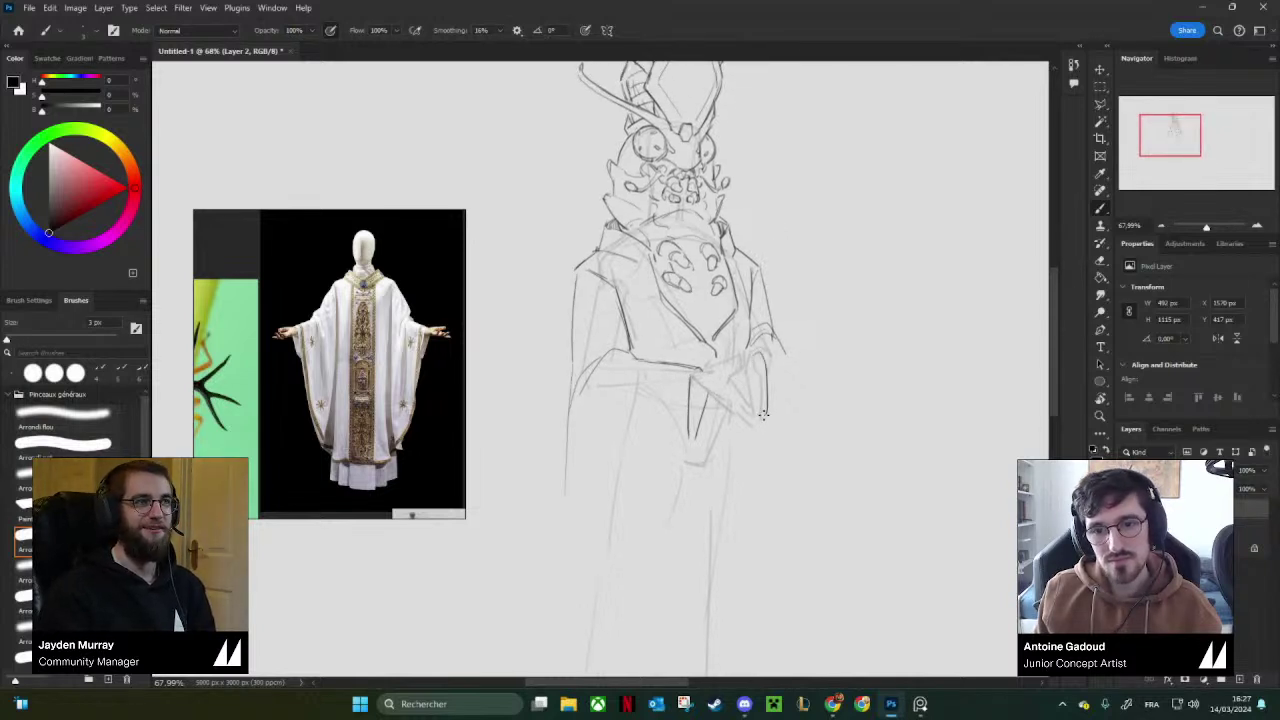
{"action": "key", "text": "e"}
{"action": "key", "text": "b"}
{"action": "mouse_move", "coordinate": [769, 343]}
{"action": "left_mouse_down"}
{"action": "mouse_move", "coordinate": [790, 377]}
{"action": "mouse_move", "coordinate": [774, 490]}
{"action": "left_mouse_up"}
{"action": "key", "text": "ctrl+z"}
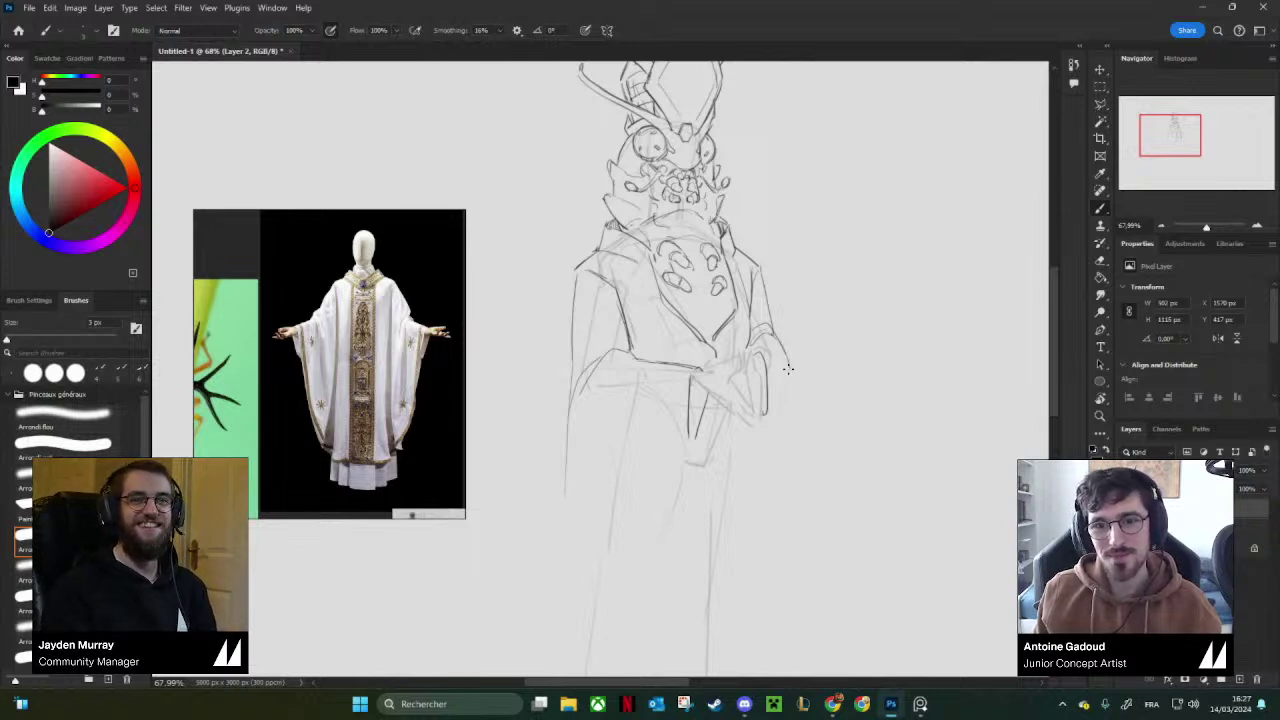
{"action": "mouse_move", "coordinate": [789, 362]}
{"action": "left_mouse_down"}
{"action": "mouse_move", "coordinate": [768, 508]}
{"action": "mouse_move", "coordinate": [712, 450]}
{"action": "left_mouse_up"}
Flip the canvas horizontally and add a short hem line at the lower end of the near sleeve's cuff.
{"action": "key", "text": "ctrl+shift+h"}
{"action": "left_click_drag", "start_coordinate": [806, 440], "coordinate": [605, 405]}
{"action": "left_click_drag", "start_coordinate": [765, 400], "coordinate": [600, 380]}
{"action": "left_click_drag", "start_coordinate": [742, 375], "coordinate": [790, 372]}
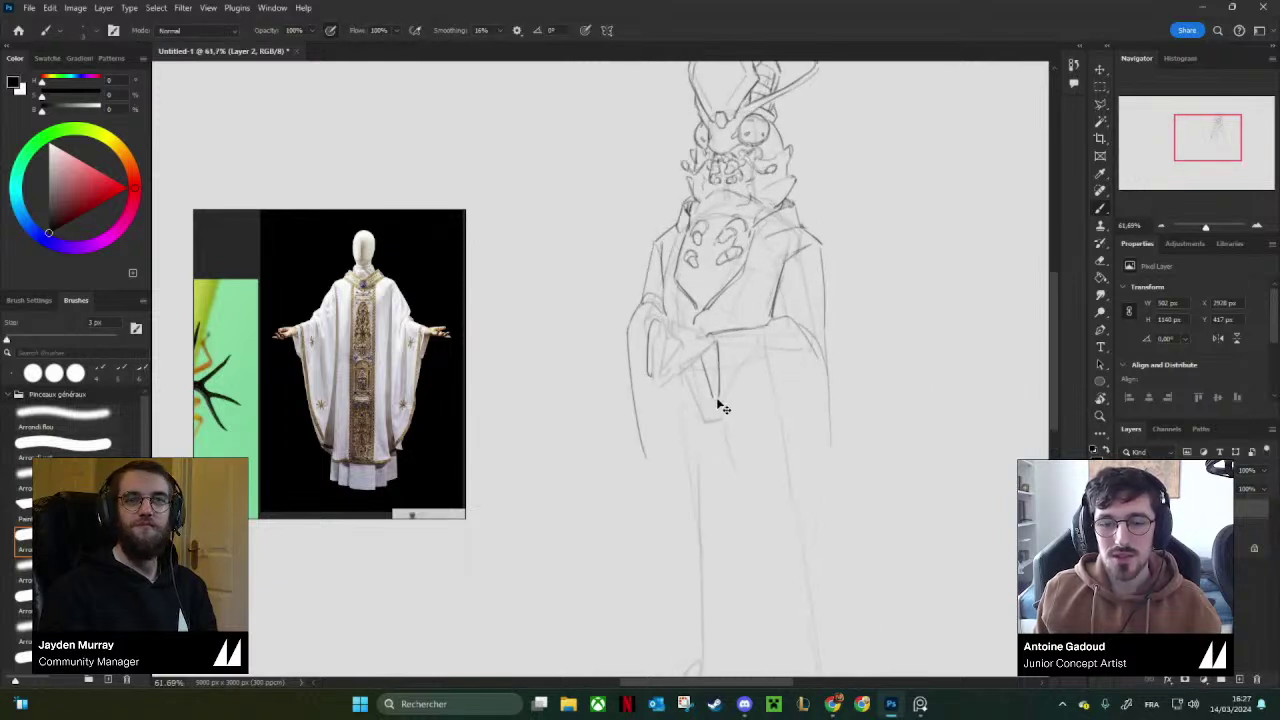
{"action": "left_click_drag", "start_coordinate": [718, 398], "coordinate": [727, 401]}
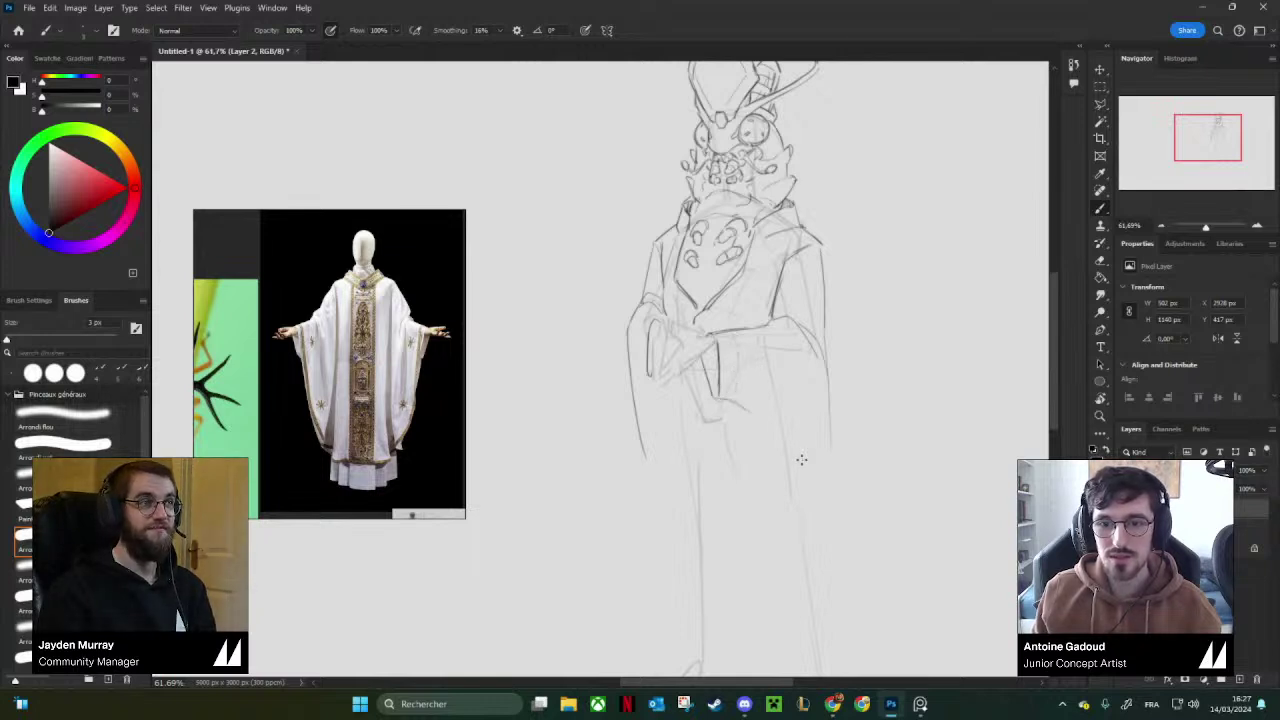
Draw the near sleeve's lower edge slanting down from the cuff and close the hanging end with a short hem line.
{"action": "key", "text": "e"}
{"action": "left_click_drag", "start_coordinate": [749, 403], "coordinate": [769, 466]}
{"action": "key", "text": "b"}
{"action": "key", "text": "ctrl+z"}
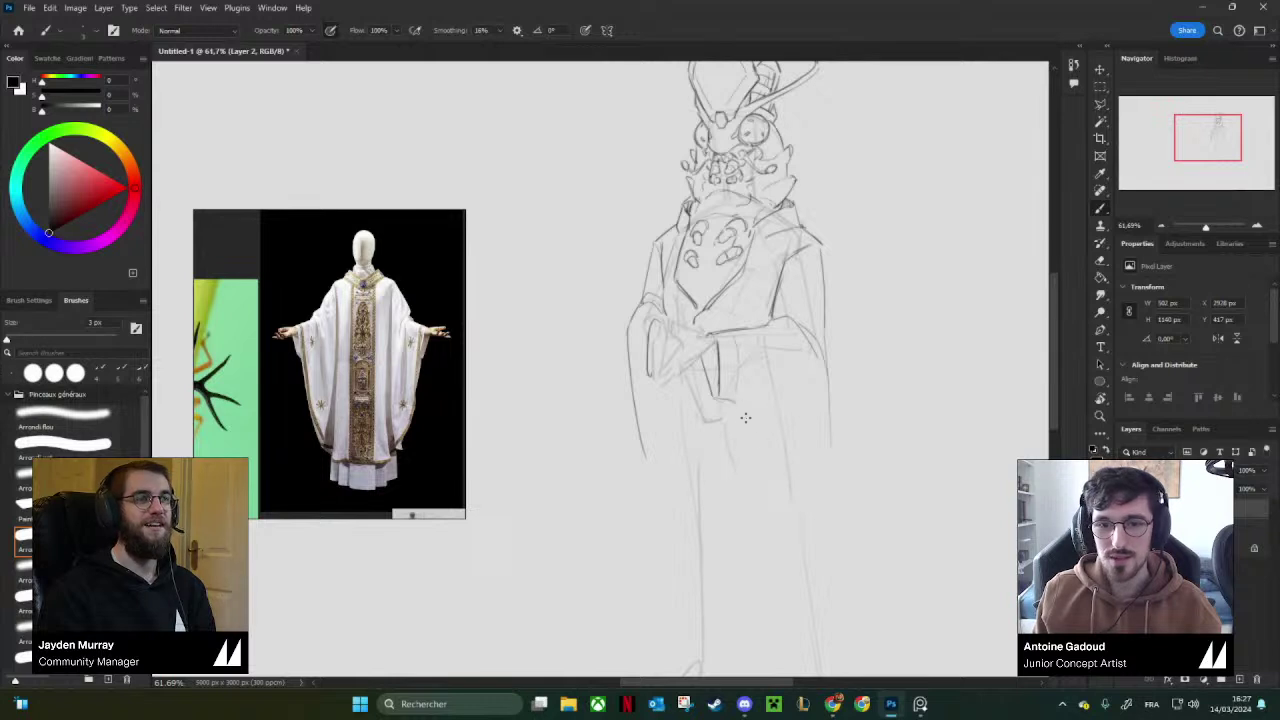
{"action": "left_click_drag", "start_coordinate": [742, 408], "coordinate": [775, 466]}
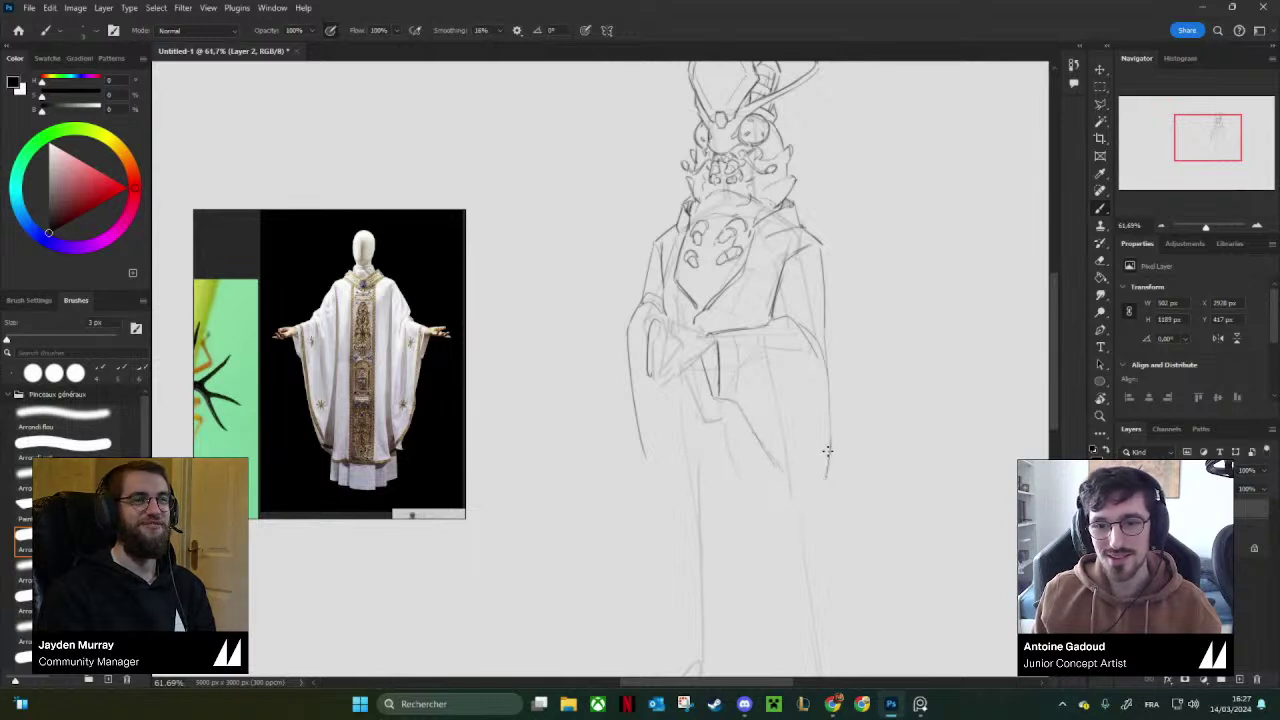
{"action": "left_click_drag", "start_coordinate": [815, 487], "coordinate": [791, 484]}
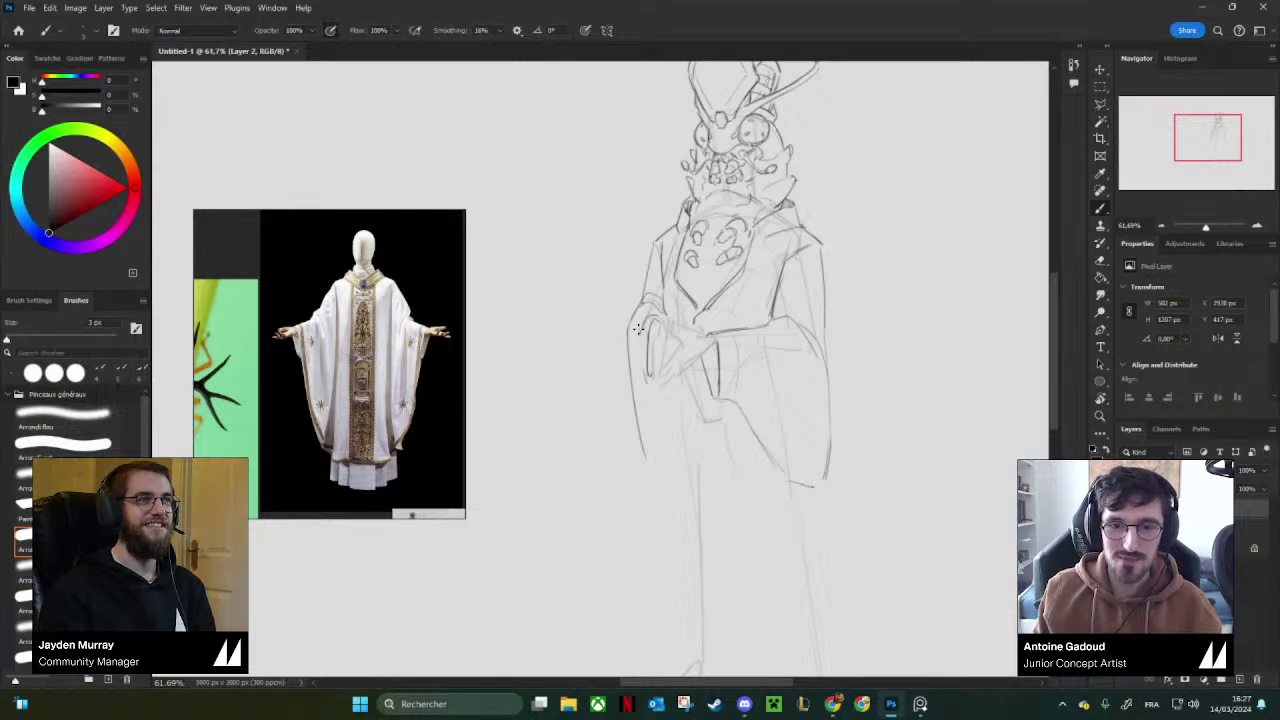
Draw the far sleeve's inner hanging edge so it meets the outer edge at a point, and flip the canvas horizontally.
{"action": "left_click_drag", "start_coordinate": [637, 328], "coordinate": [653, 454]}
{"action": "mouse_move", "coordinate": [752, 241]}
{"action": "left_mouse_down"}
{"action": "mouse_move", "coordinate": [763, 247]}
{"action": "mouse_move", "coordinate": [753, 301]}
{"action": "left_mouse_up"}
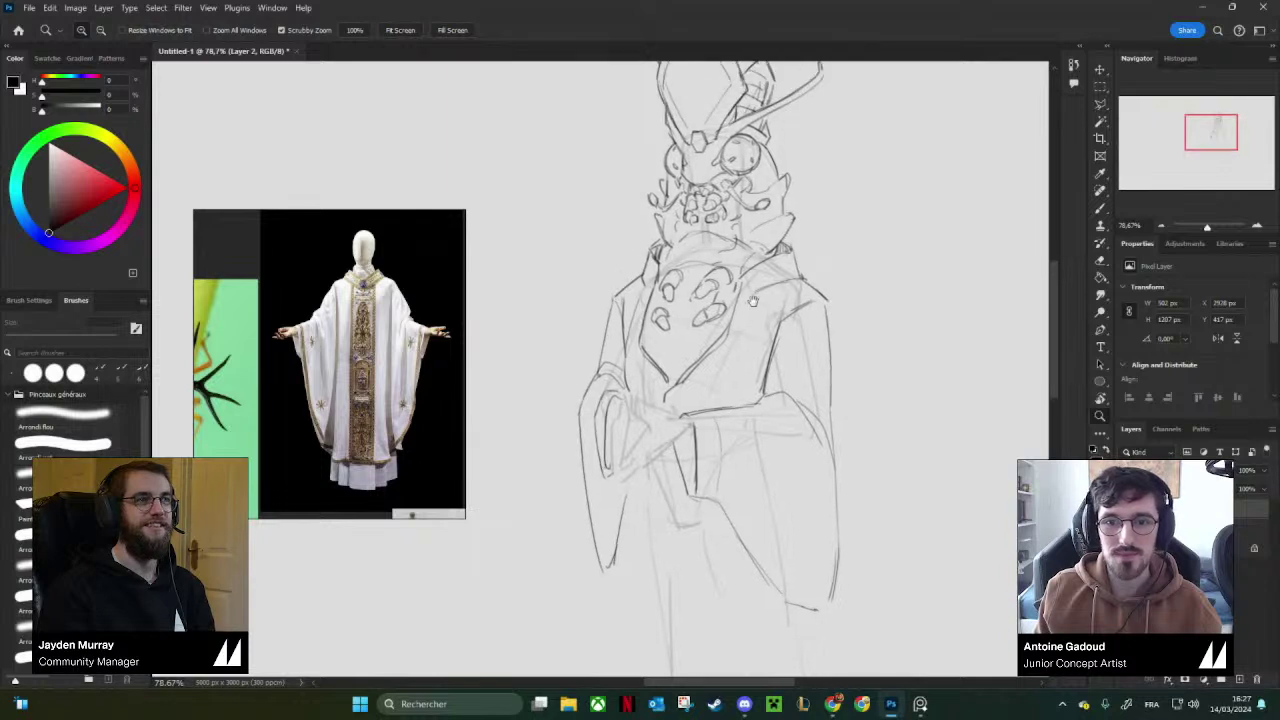
{"action": "key", "text": "b"}
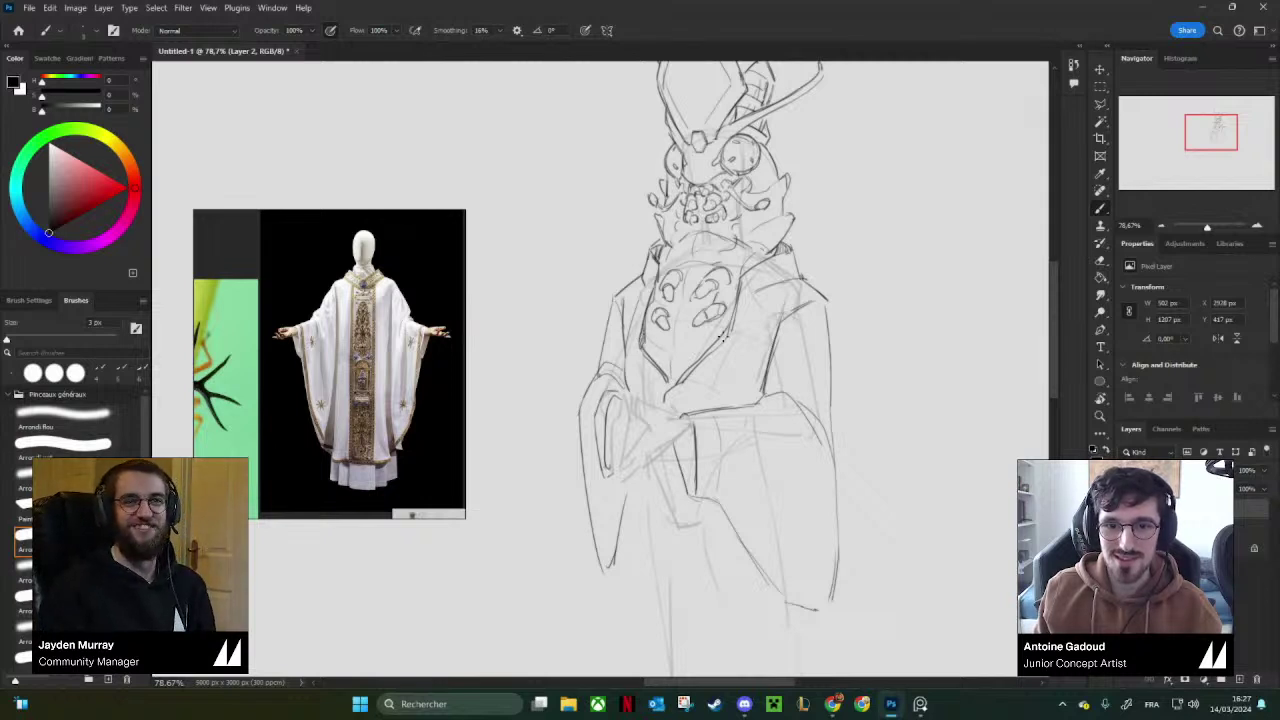
{"action": "left_click_drag", "start_coordinate": [727, 325], "coordinate": [652, 322]}
{"action": "key", "text": "F2"}
{"action": "left_click_drag", "start_coordinate": [790, 299], "coordinate": [723, 314]}
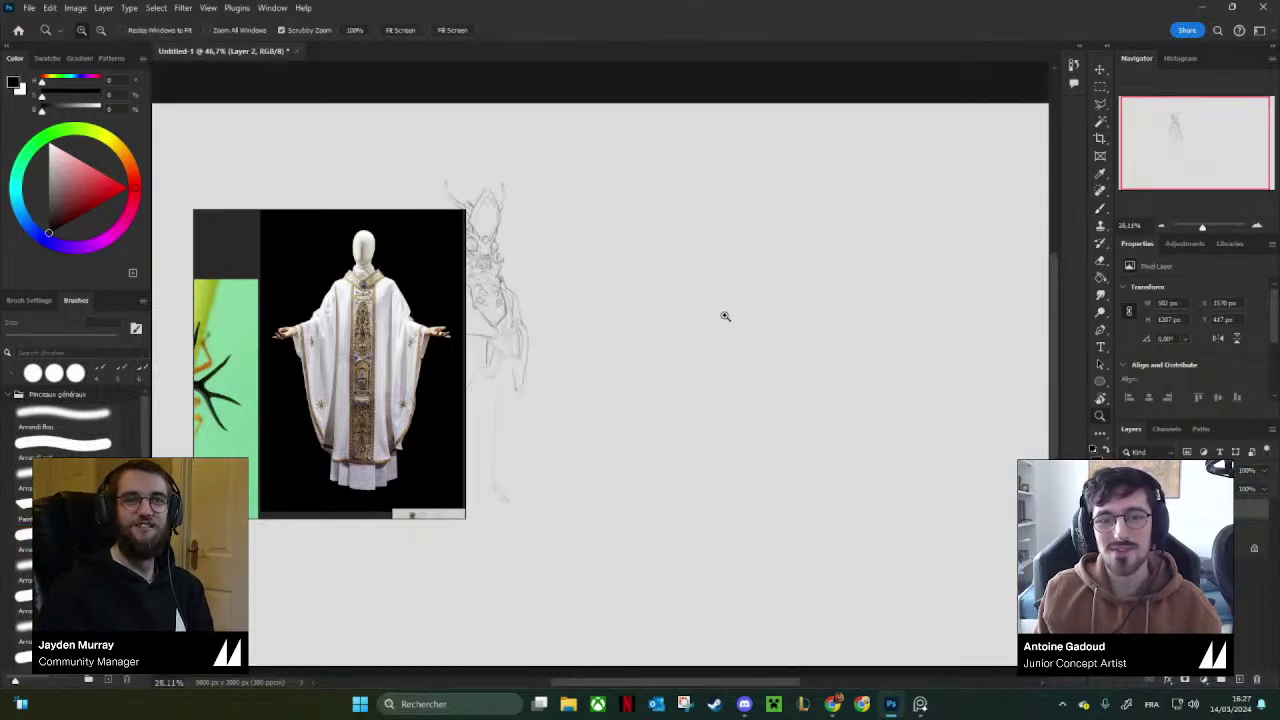
{"action": "left_click_drag", "start_coordinate": [632, 315], "coordinate": [752, 356]}
{"action": "scroll", "coordinate": [751, 356], "scroll_direction": "up", "scroll_amount": 5}
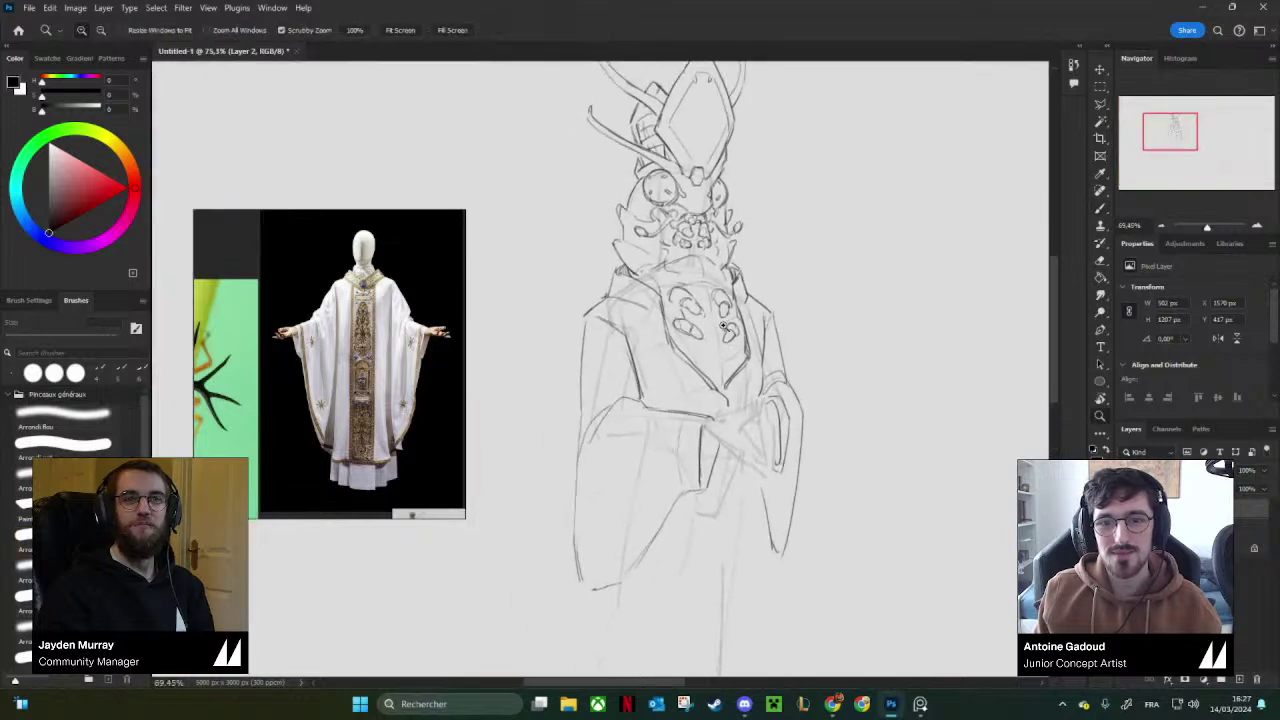
Draw the upper edge of the near hand extending from the cuff.
{"action": "scroll", "coordinate": [731, 327], "scroll_direction": "down", "scroll_amount": 2}
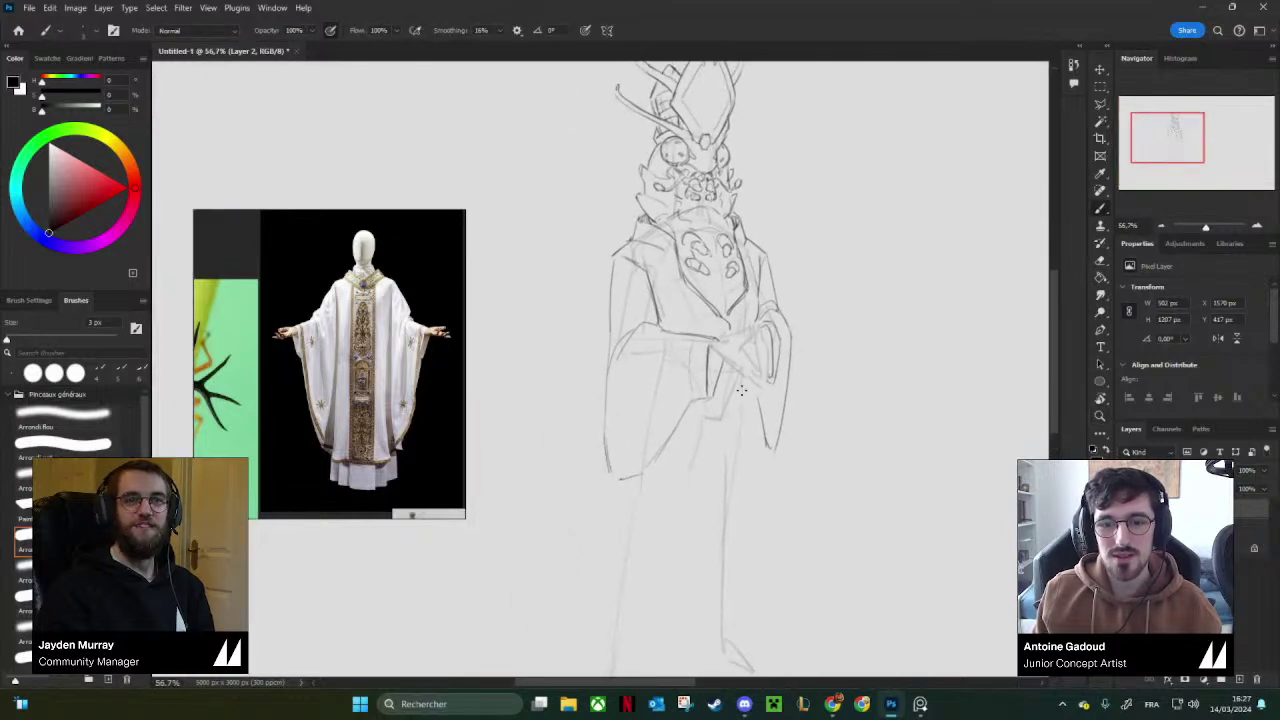
{"action": "scroll", "coordinate": [741, 390], "scroll_direction": "up", "scroll_amount": 3}
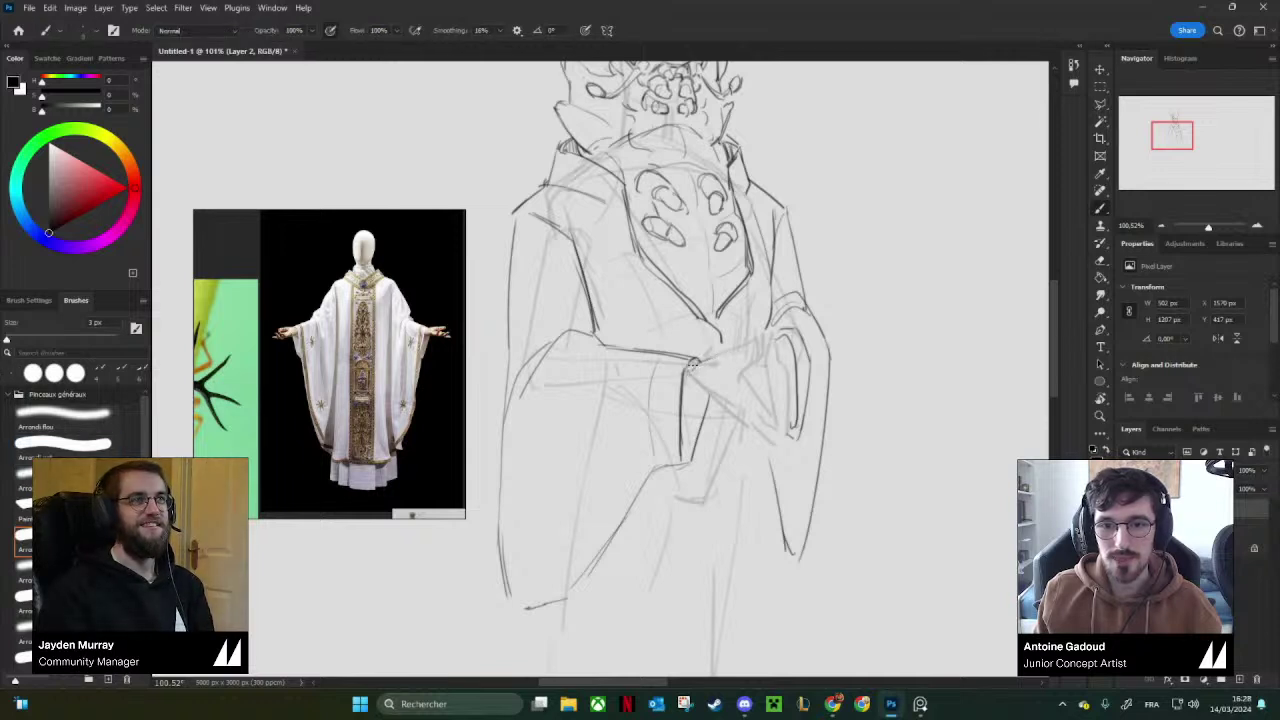
{"action": "key", "text": "e"}
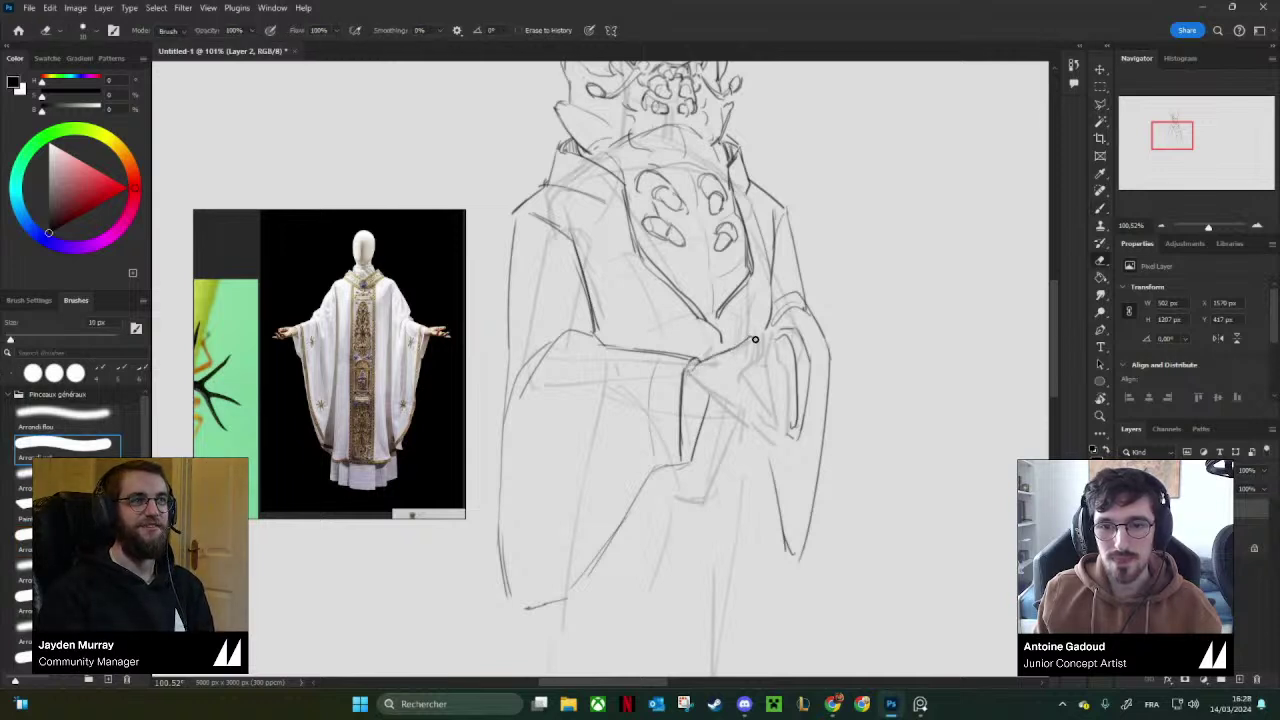
Examine the insect references on the reference board, including the caterpillar, thorned bug, beetle head and long-horned spider.
{"action": "scroll", "coordinate": [301, 313], "scroll_direction": "down", "scroll_amount": 5}
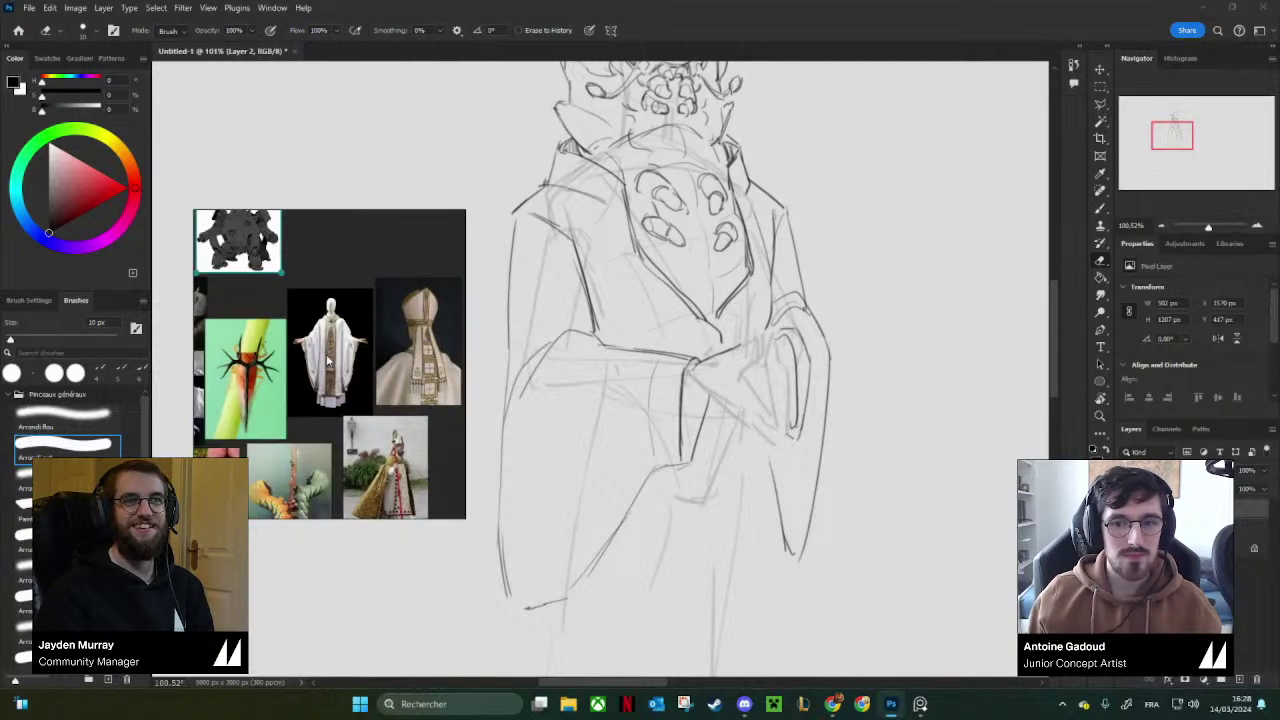
{"action": "left_click_drag", "start_coordinate": [216, 325], "coordinate": [441, 331]}
{"action": "scroll", "coordinate": [349, 350], "scroll_direction": "up", "scroll_amount": 3}
{"action": "scroll", "coordinate": [343, 341], "scroll_direction": "down", "scroll_amount": 2}
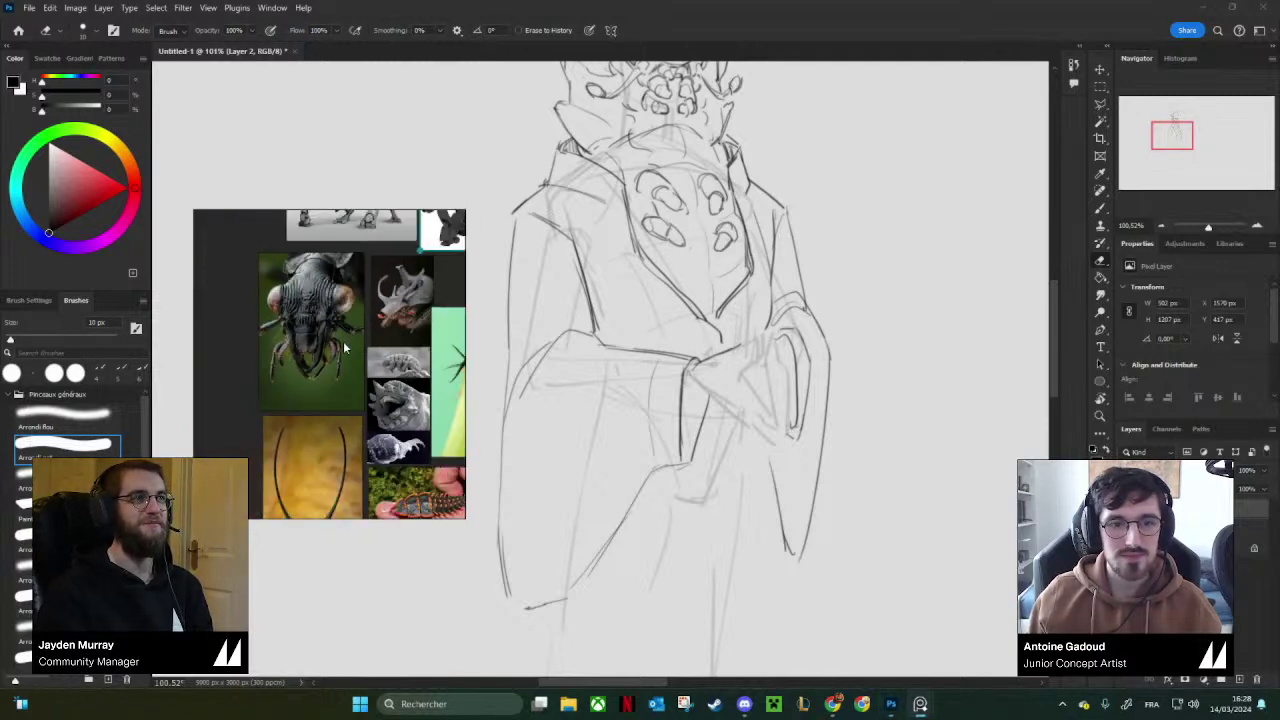
{"action": "left_click_drag", "start_coordinate": [343, 341], "coordinate": [313, 291]}
{"action": "left_click_drag", "start_coordinate": [462, 342], "coordinate": [397, 291]}
{"action": "scroll", "coordinate": [365, 415], "scroll_direction": "up", "scroll_amount": 4}
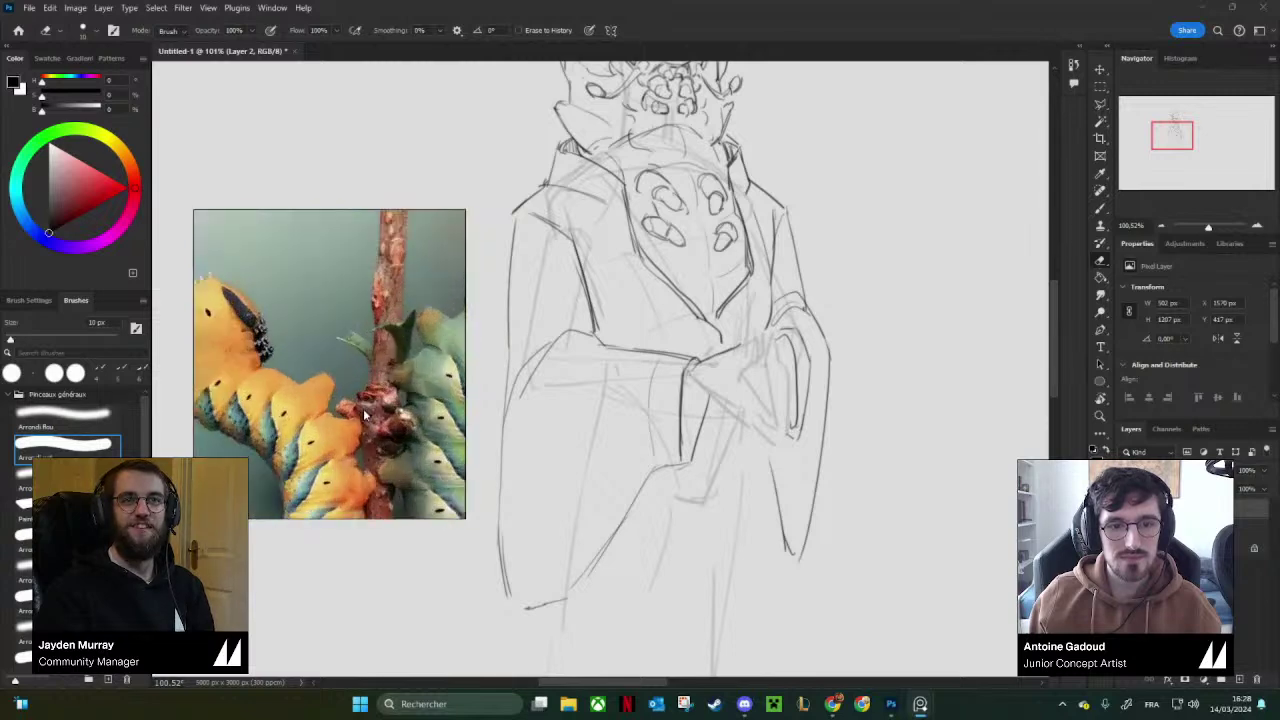
{"action": "scroll", "coordinate": [365, 415], "scroll_direction": "down", "scroll_amount": 3}
{"action": "left_click_drag", "start_coordinate": [293, 310], "coordinate": [438, 500]}
{"action": "scroll", "coordinate": [425, 480], "scroll_direction": "down", "scroll_amount": 3}
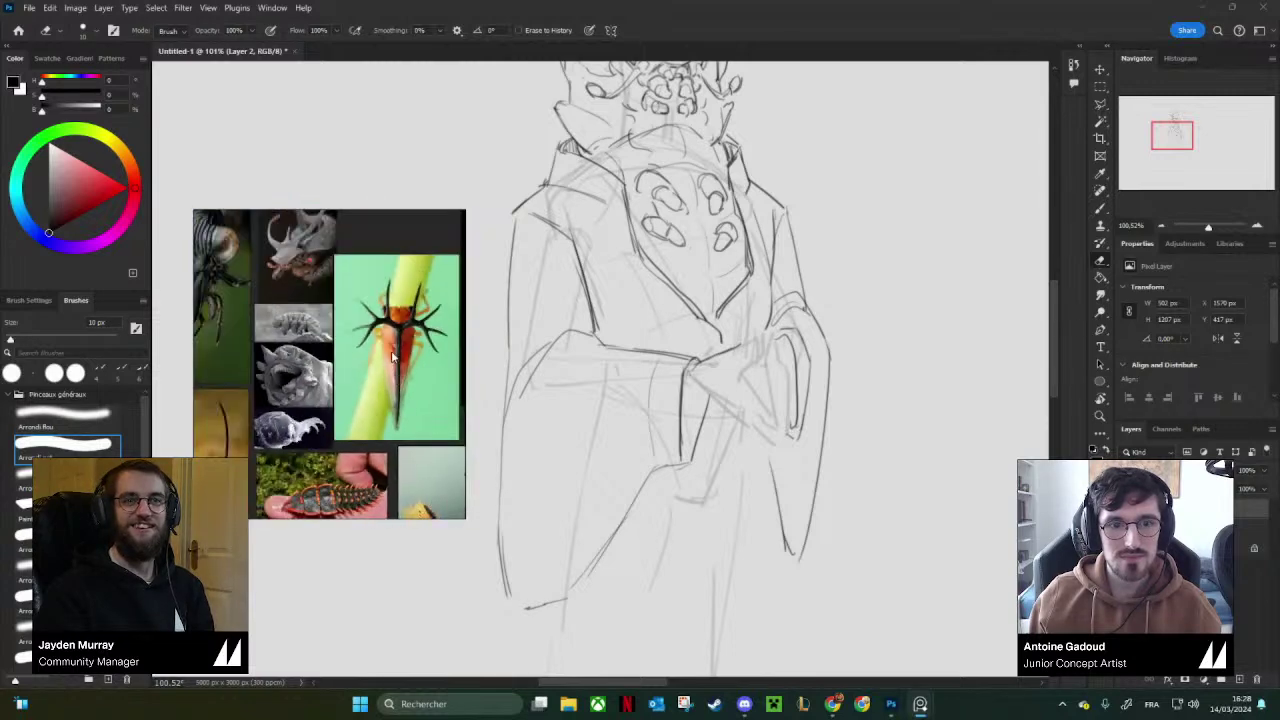
{"action": "scroll", "coordinate": [388, 335], "scroll_direction": "up", "scroll_amount": 3}
{"action": "left_click_drag", "start_coordinate": [386, 330], "coordinate": [408, 416]}
{"action": "left_click_drag", "start_coordinate": [286, 355], "coordinate": [379, 278]}
{"action": "left_click_drag", "start_coordinate": [303, 333], "coordinate": [373, 355]}
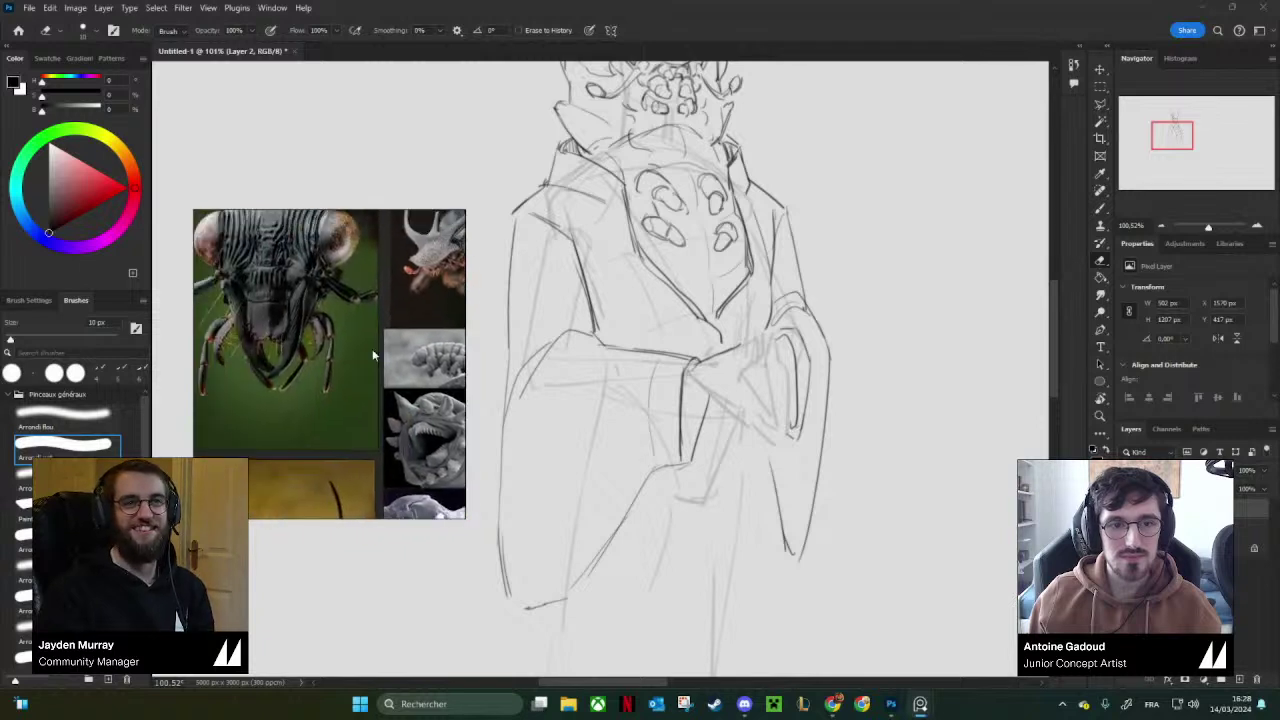
{"action": "scroll", "coordinate": [360, 335], "scroll_direction": "down", "scroll_amount": 2}
{"action": "scroll", "coordinate": [336, 418], "scroll_direction": "up", "scroll_amount": 2}
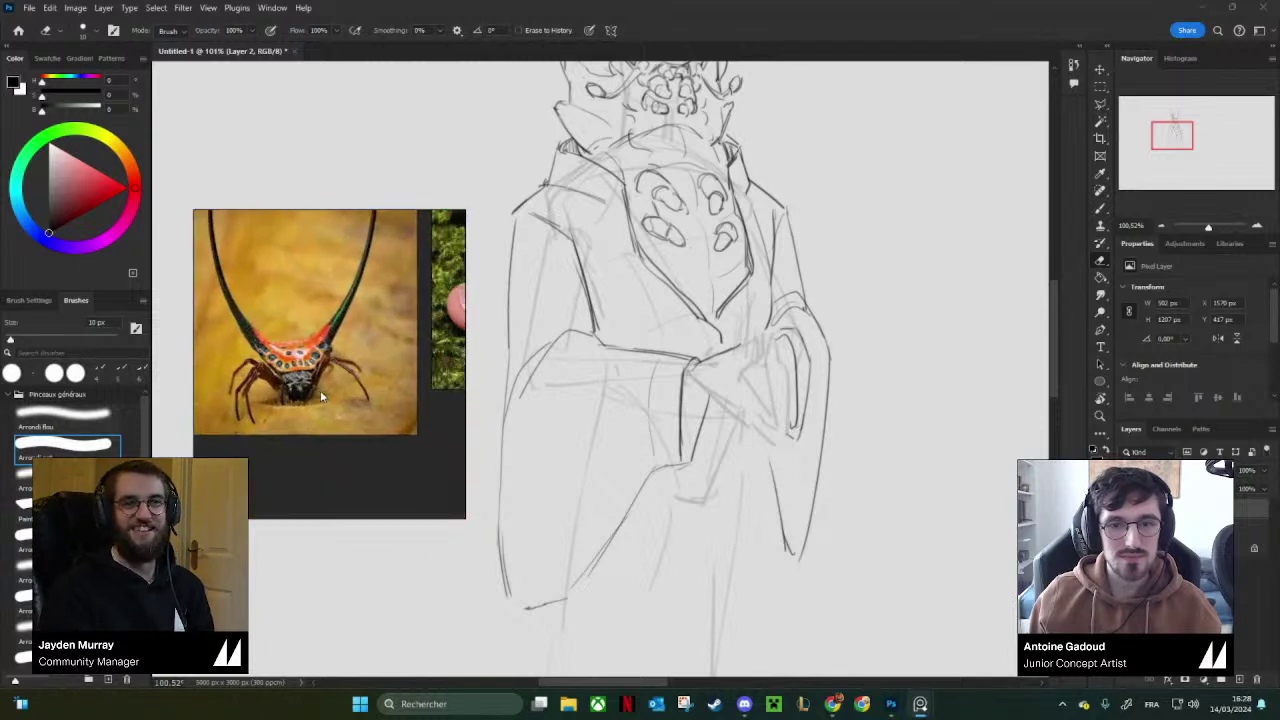
{"action": "scroll", "coordinate": [320, 397], "scroll_direction": "down", "scroll_amount": 1}
Draw the near hand with its thumb and bony, segmented fingers pointing down in front of the waist.
{"action": "key", "text": "b"}
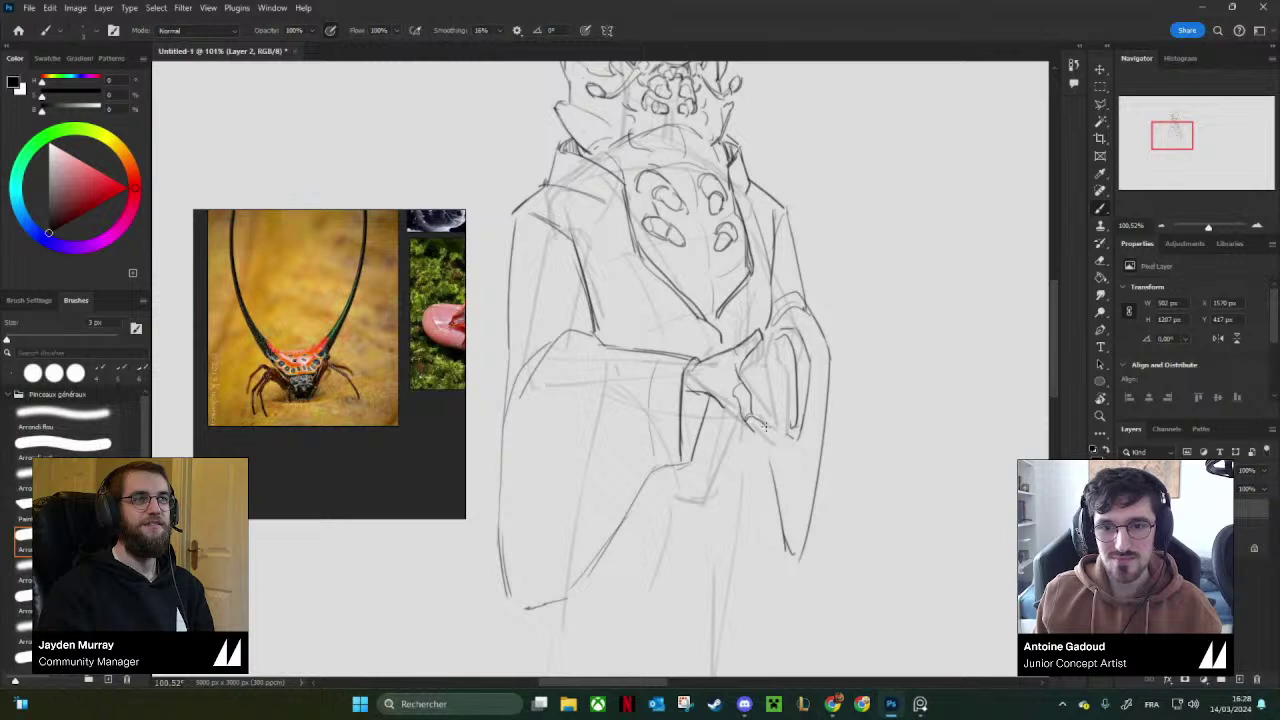
{"action": "left_click_drag", "start_coordinate": [763, 429], "coordinate": [765, 450]}
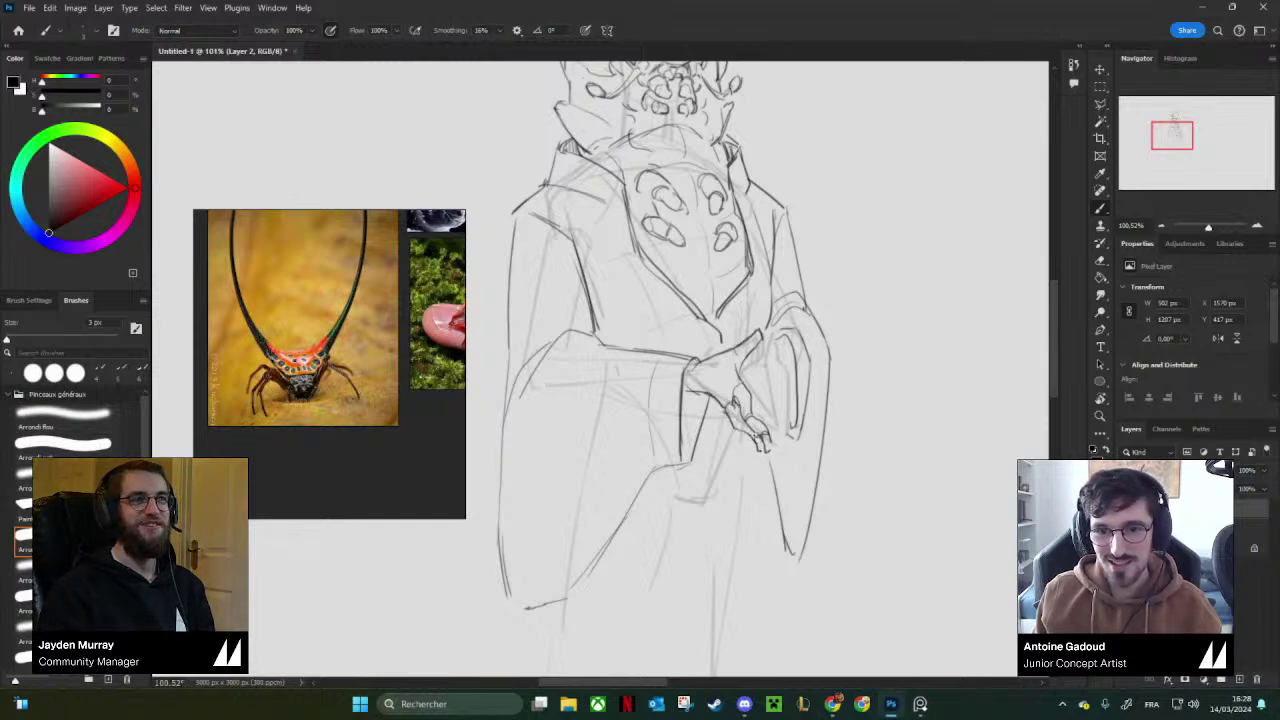
{"action": "left_click_drag", "start_coordinate": [791, 384], "coordinate": [772, 416]}
Erase the overlapping lines at the fingers and draw the far hand clasped with the near one, joined to its wrist.
{"action": "key", "text": "e"}
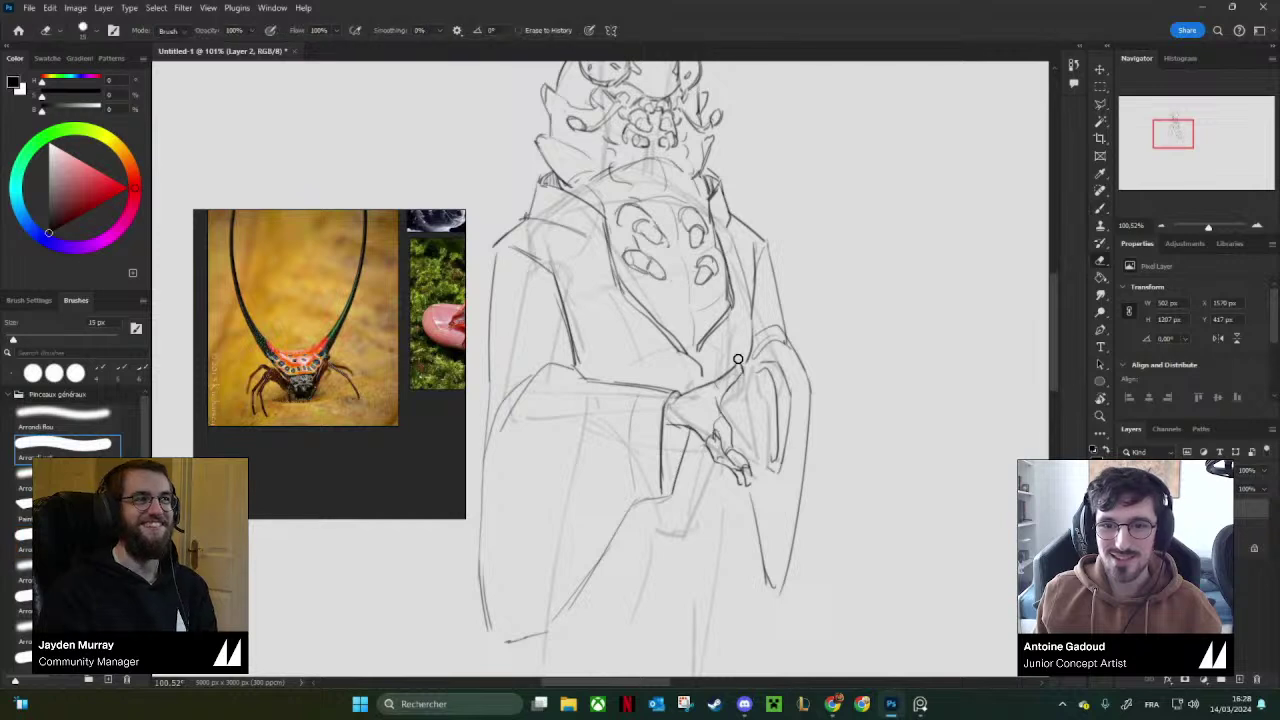
{"action": "left_click_drag", "start_coordinate": [739, 360], "coordinate": [725, 372]}
{"action": "key", "text": "b"}
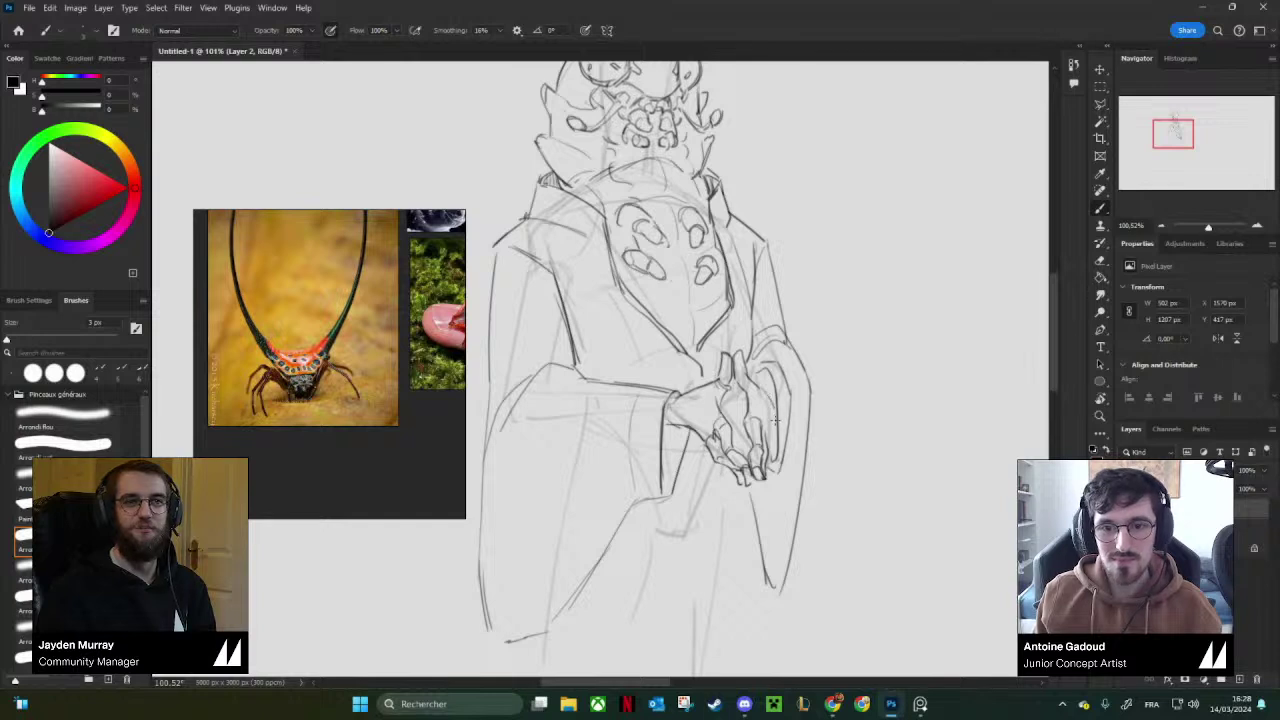
{"action": "key", "text": "e"}
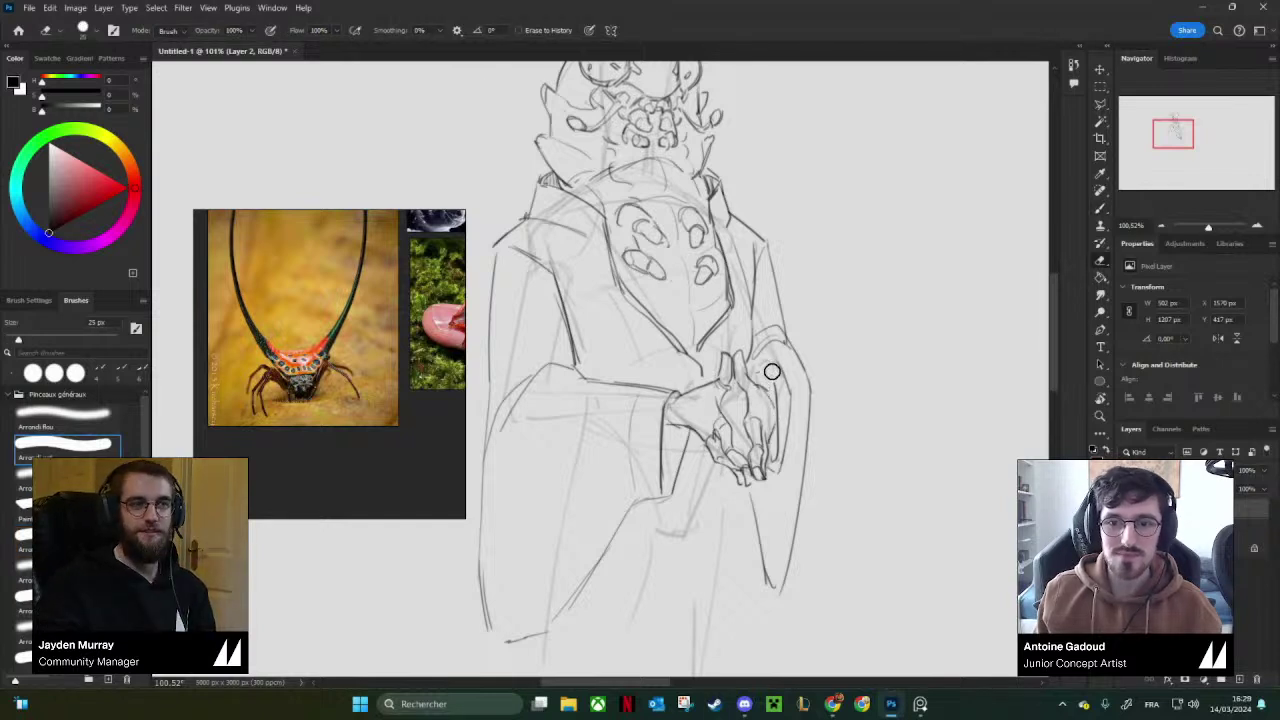
{"action": "key", "text": "b"}
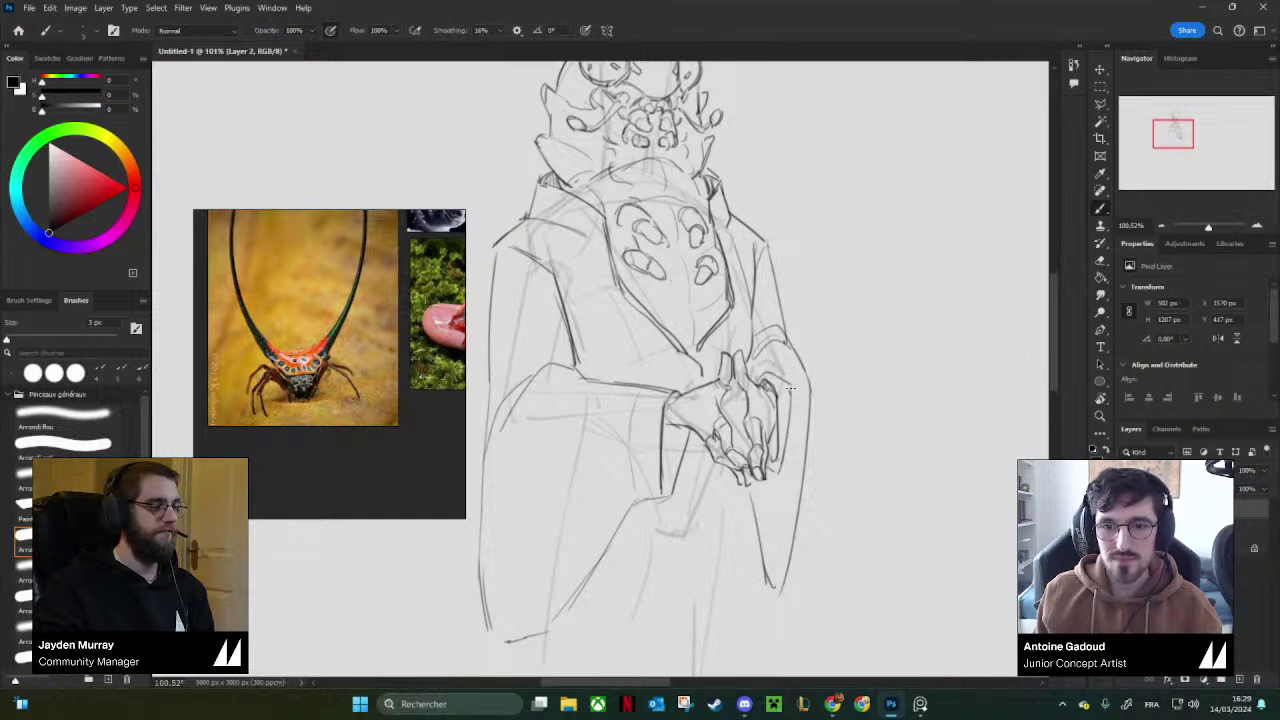
Draw the far sleeve's inner cuff line beside the clasped hands and clean it up with the eraser.
{"action": "key", "text": "e"}
{"action": "key", "text": "b"}
{"action": "left_click_drag", "start_coordinate": [792, 392], "coordinate": [789, 456]}
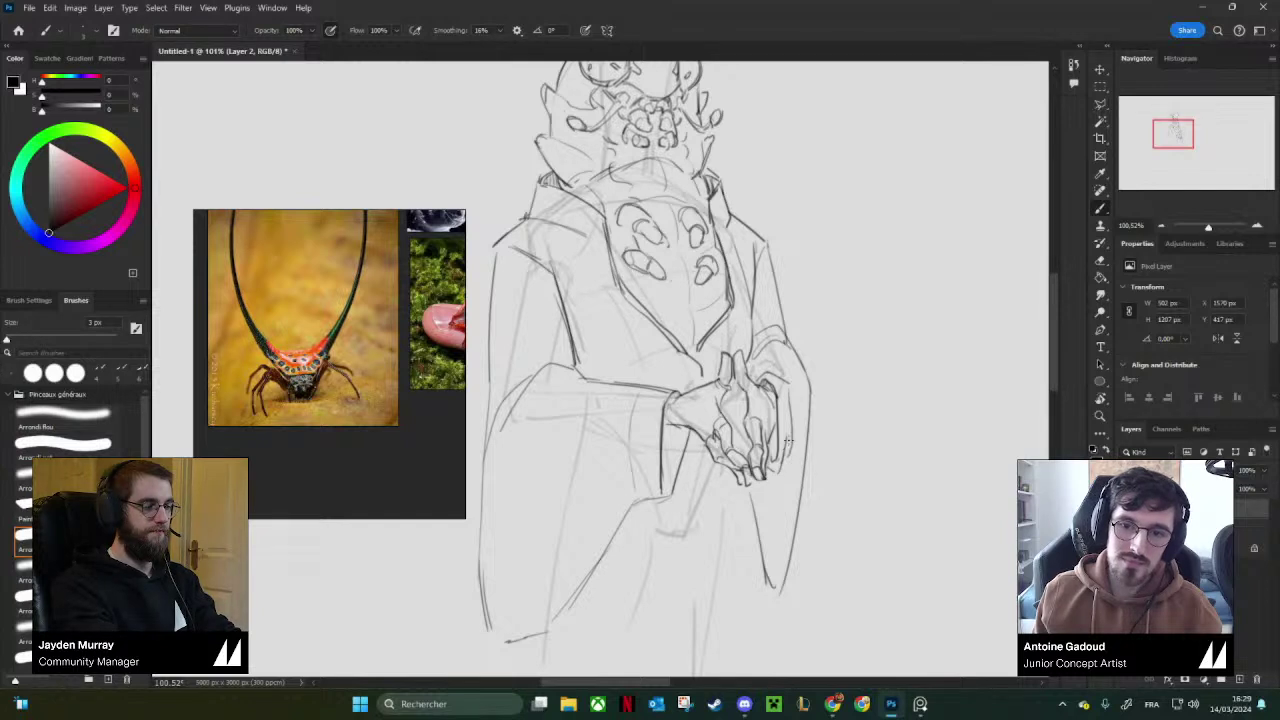
{"action": "key", "text": "e"}
{"action": "left_click_drag", "start_coordinate": [789, 394], "coordinate": [787, 462]}
{"action": "key", "text": "b"}
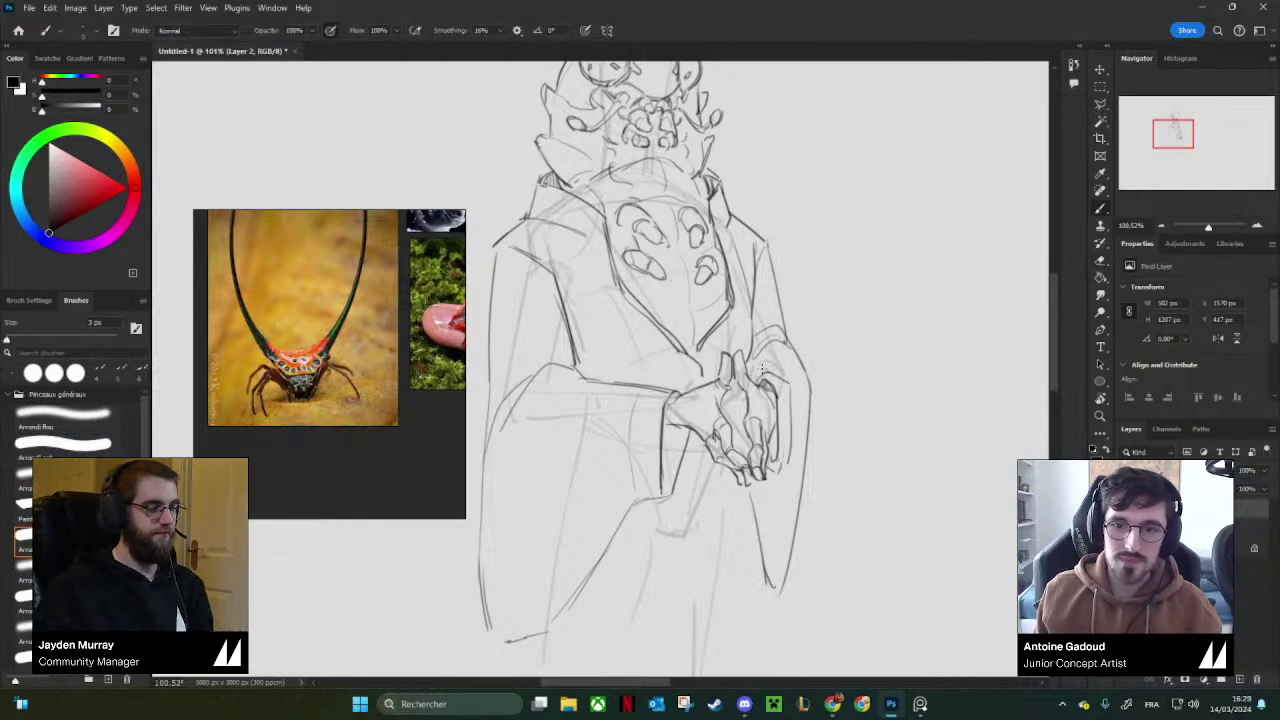
Touch up the linework around the clasped hands on a rotated view and flip the canvas horizontally.
{"action": "left_click_drag", "start_coordinate": [746, 341], "coordinate": [745, 404]}
{"action": "key", "text": "e"}
{"action": "key", "text": "["}
{"action": "key", "text": "b"}
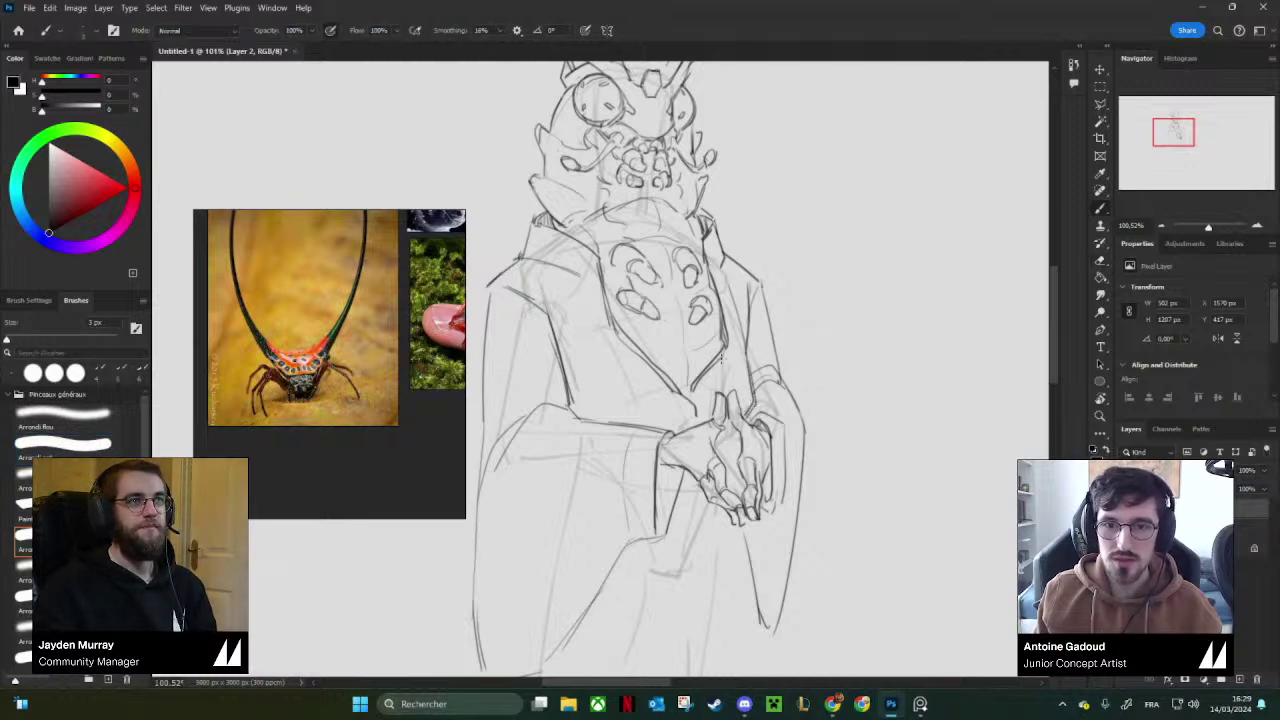
{"action": "key", "text": "r"}
{"action": "mouse_move", "coordinate": [721, 357]}
{"action": "left_mouse_down"}
{"action": "mouse_move", "coordinate": [738, 418]}
{"action": "mouse_move", "coordinate": [738, 325]}
{"action": "left_mouse_up"}
{"action": "key", "text": "b"}
{"action": "mouse_move", "coordinate": [707, 427]}
{"action": "left_mouse_down"}
{"action": "mouse_move", "coordinate": [735, 404]}
{"action": "mouse_move", "coordinate": [766, 431]}
{"action": "mouse_move", "coordinate": [757, 414]}
{"action": "left_mouse_up"}
{"action": "key", "text": "r"}
{"action": "key", "text": "z"}
{"action": "key", "text": "ctrl+shift+h"}
Erase and redraw the near sleeve's cuff edge, adding a second parallel line to form a cuff band.
{"action": "left_click_drag", "start_coordinate": [772, 337], "coordinate": [700, 345]}
{"action": "left_click_drag", "start_coordinate": [849, 389], "coordinate": [651, 394]}
{"action": "left_click_drag", "start_coordinate": [774, 388], "coordinate": [950, 388]}
{"action": "left_click_drag", "start_coordinate": [645, 349], "coordinate": [697, 352]}
{"action": "mouse_move", "coordinate": [697, 352]}
{"action": "left_mouse_down"}
{"action": "mouse_move", "coordinate": [764, 355]}
{"action": "mouse_move", "coordinate": [703, 371]}
{"action": "mouse_move", "coordinate": [790, 352]}
{"action": "left_mouse_up"}
{"action": "key", "text": "e"}
{"action": "key", "text": "bracketright"}
{"action": "key", "text": "bracketright"}
{"action": "key", "text": "b"}
{"action": "mouse_move", "coordinate": [706, 374]}
{"action": "left_mouse_down"}
{"action": "mouse_move", "coordinate": [786, 358]}
{"action": "mouse_move", "coordinate": [777, 349]}
{"action": "mouse_move", "coordinate": [718, 369]}
{"action": "mouse_move", "coordinate": [726, 437]}
{"action": "left_mouse_up"}
{"action": "key", "text": "e"}
{"action": "key", "text": "b"}
{"action": "key", "text": "e"}
{"action": "mouse_move", "coordinate": [714, 372]}
{"action": "left_mouse_down"}
{"action": "mouse_move", "coordinate": [727, 453]}
{"action": "mouse_move", "coordinate": [710, 372]}
{"action": "mouse_move", "coordinate": [728, 429]}
{"action": "mouse_move", "coordinate": [723, 469]}
{"action": "mouse_move", "coordinate": [693, 475]}
{"action": "mouse_move", "coordinate": [726, 485]}
{"action": "left_mouse_up"}
{"action": "key", "text": "b"}
{"action": "key", "text": "e"}
{"action": "key", "text": "b"}
{"action": "left_click_drag", "start_coordinate": [602, 428], "coordinate": [650, 446]}
Redraw the far sleeve's inner edge hanging below the clasped hands.
{"action": "key", "text": "e"}
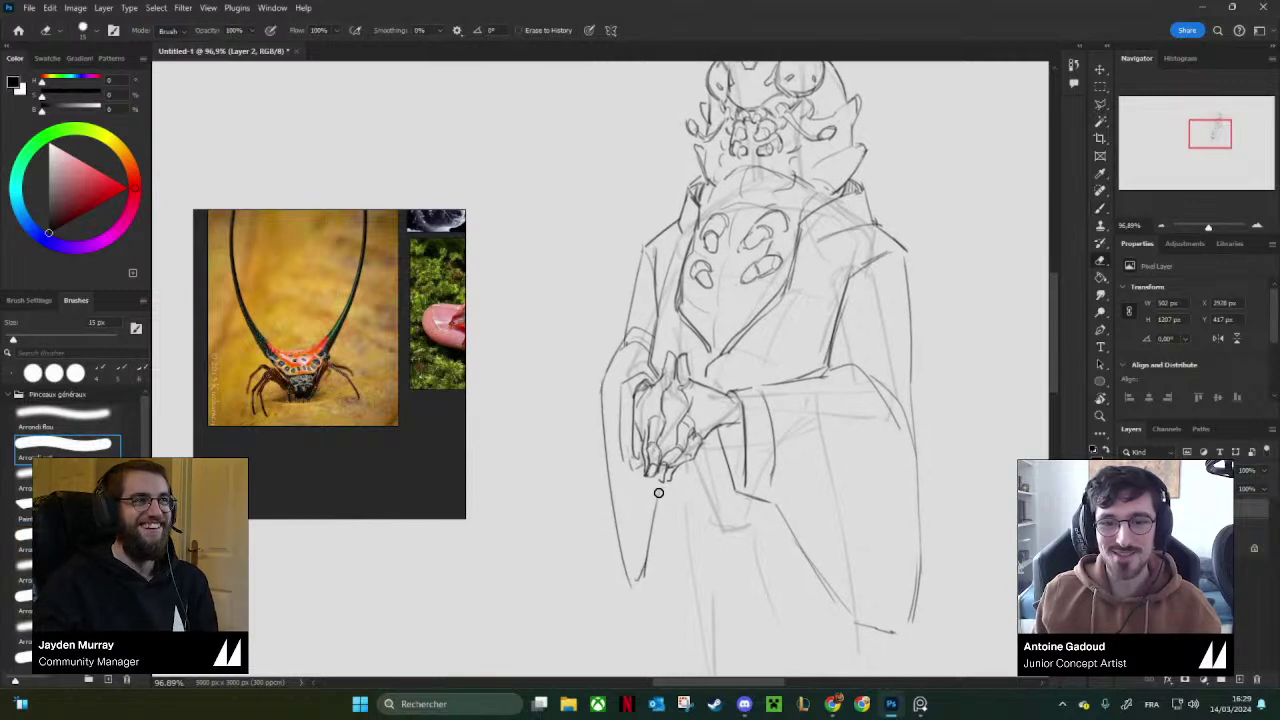
{"action": "key", "text": "b"}
{"action": "left_click_drag", "start_coordinate": [659, 493], "coordinate": [638, 580]}
{"action": "left_click_drag", "start_coordinate": [667, 521], "coordinate": [633, 556]}
Draw the vestment's outer front-band line beside the V-shaped chest opening on the far side, and flip the canvas horizontally.
{"action": "left_click_drag", "start_coordinate": [744, 326], "coordinate": [673, 476]}
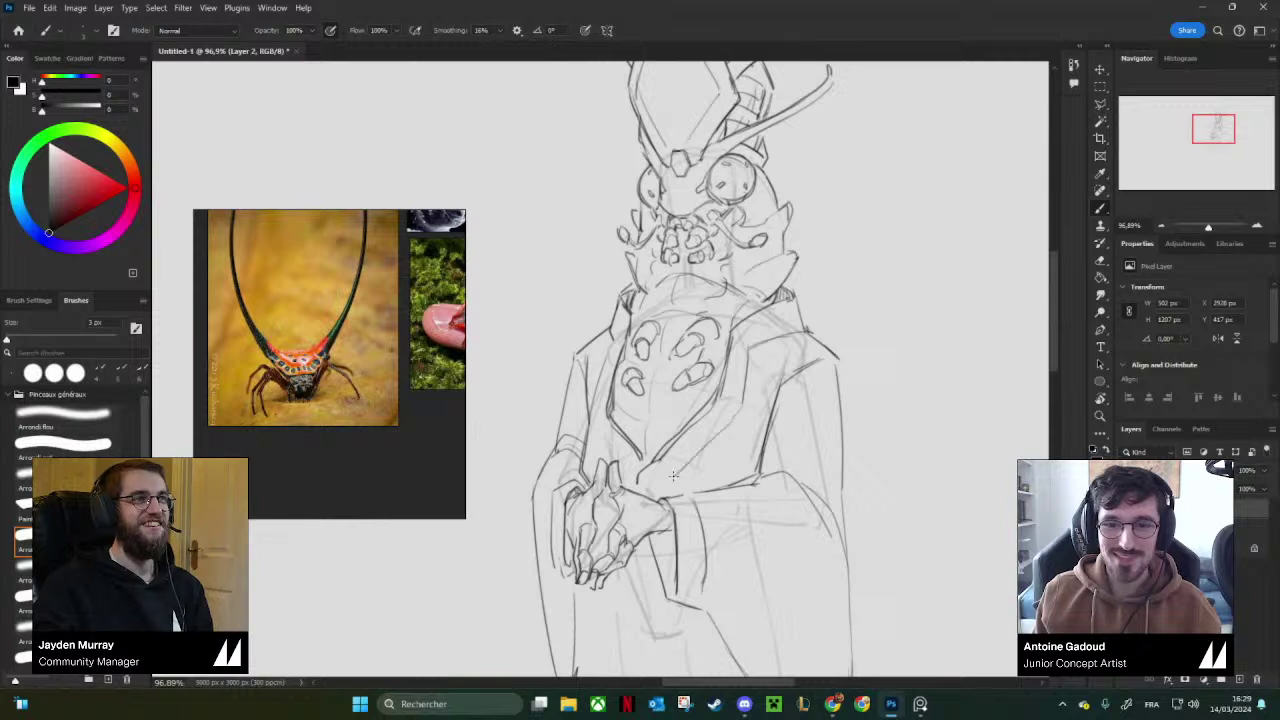
{"action": "left_click_drag", "start_coordinate": [601, 370], "coordinate": [594, 421]}
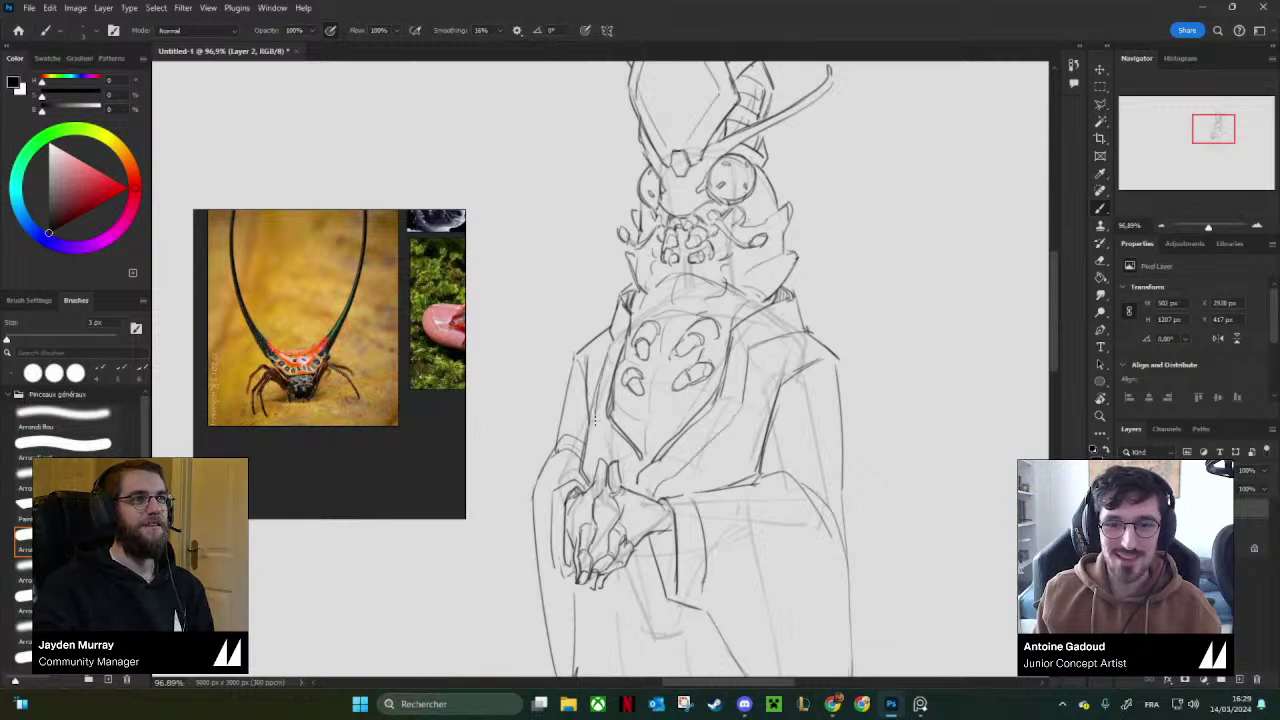
{"action": "left_click_drag", "start_coordinate": [667, 372], "coordinate": [602, 374]}
{"action": "mouse_move", "coordinate": [754, 330]}
{"action": "left_mouse_down"}
{"action": "mouse_move", "coordinate": [770, 306]}
{"action": "mouse_move", "coordinate": [763, 331]}
{"action": "left_mouse_up"}
{"action": "key", "text": "ctrl+shift+h"}
Draw a pointed, flared shoulder piece over the near shoulder and erase the old shoulder lines inside it.
{"action": "mouse_move", "coordinate": [571, 317]}
{"action": "left_mouse_down"}
{"action": "mouse_move", "coordinate": [666, 370]}
{"action": "mouse_move", "coordinate": [742, 366]}
{"action": "left_mouse_up"}
{"action": "key", "text": "e"}
{"action": "key", "text": "b"}
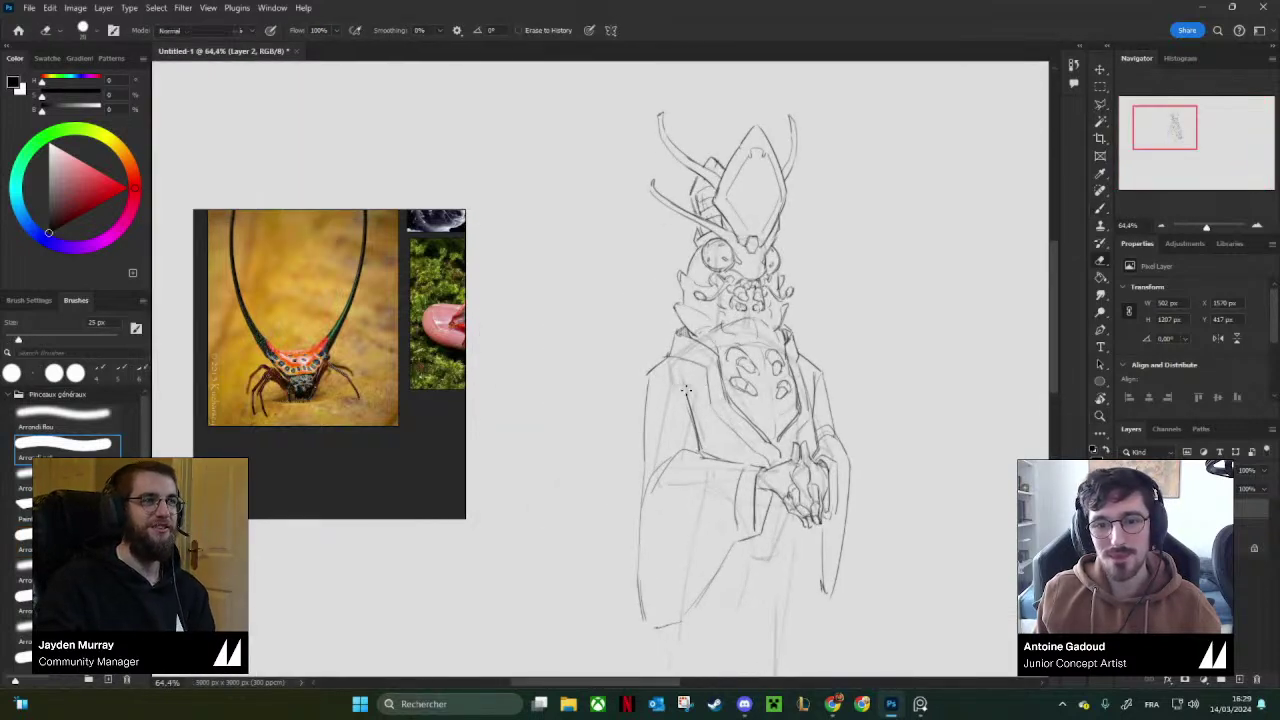
{"action": "key", "text": "b"}
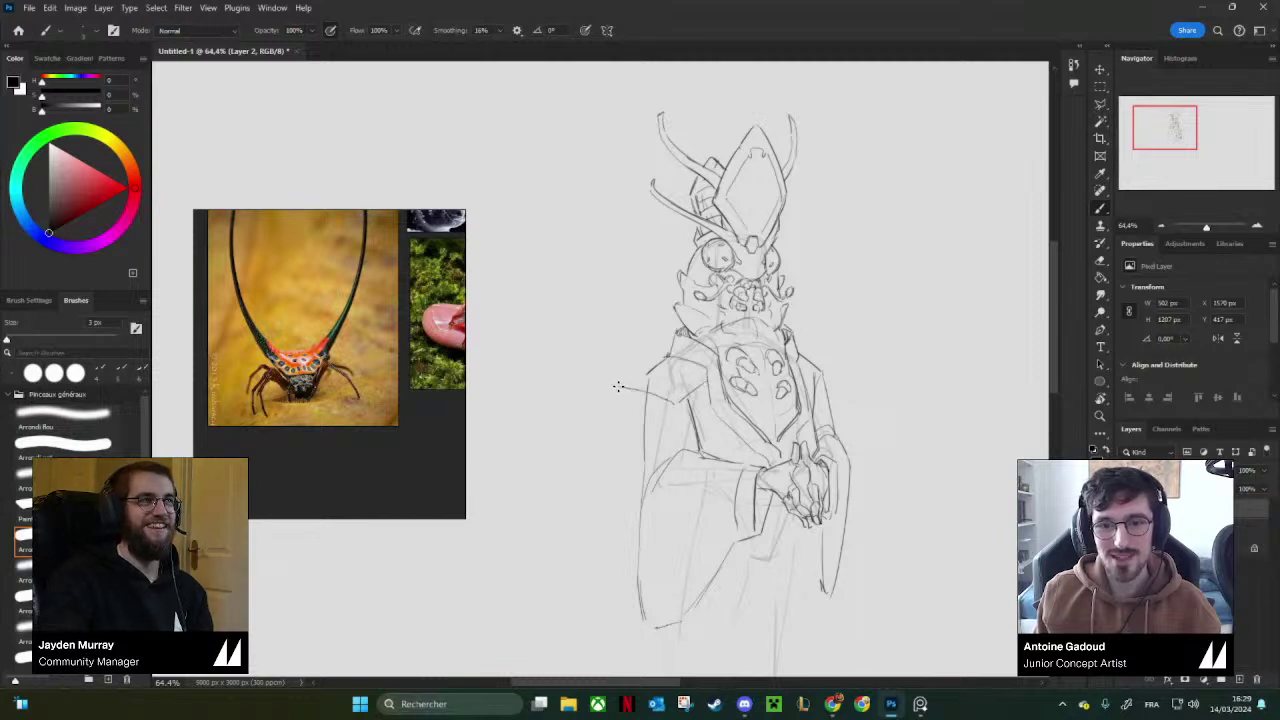
{"action": "mouse_move", "coordinate": [620, 384]}
{"action": "left_mouse_down"}
{"action": "mouse_move", "coordinate": [669, 358]}
{"action": "mouse_move", "coordinate": [622, 382]}
{"action": "left_mouse_up"}
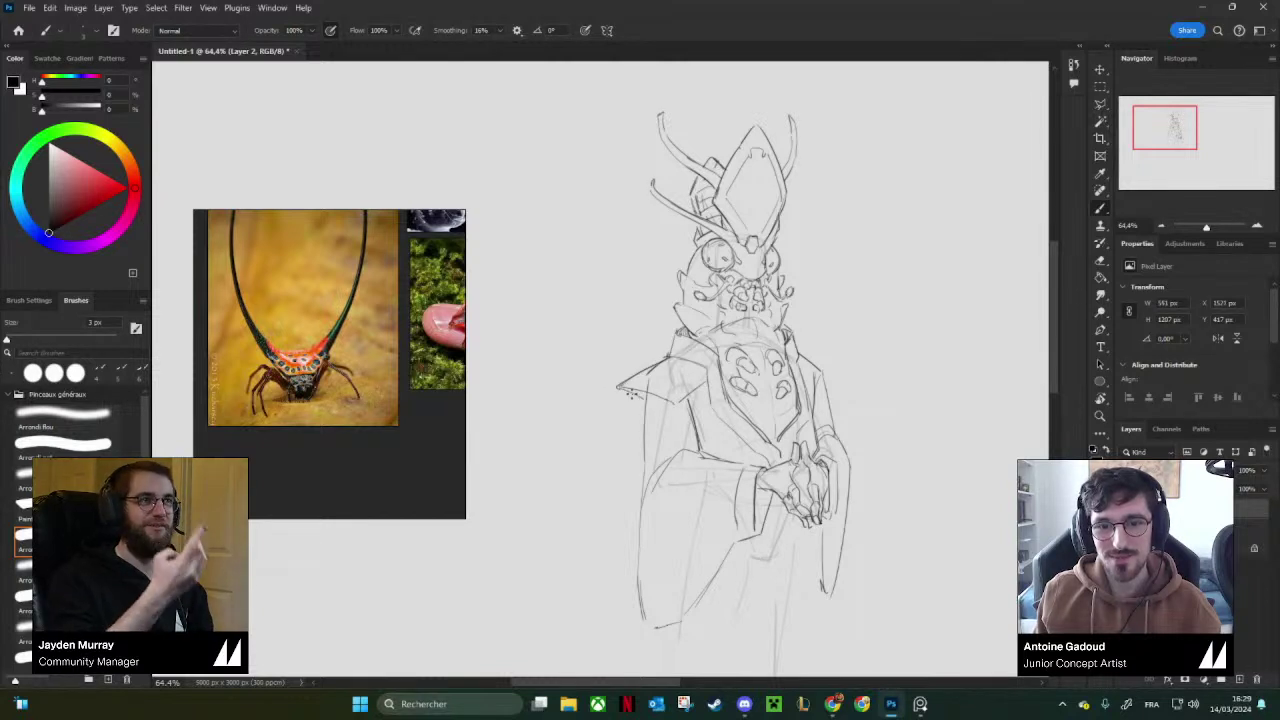
{"action": "key", "text": "e"}
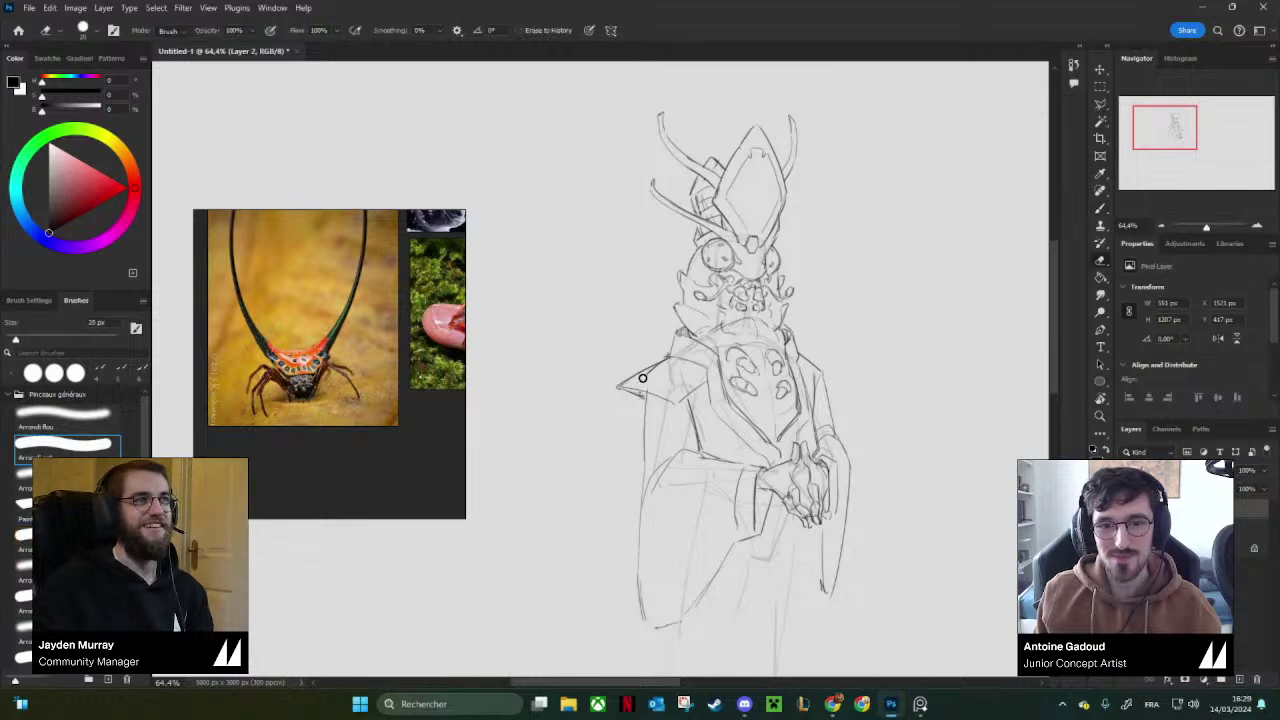
{"action": "left_click_drag", "start_coordinate": [643, 378], "coordinate": [668, 365]}
Erase the far shoulder's outer line and draw a matching pointed shoulder piece there, rotating the canvas.
{"action": "left_click_drag", "start_coordinate": [768, 368], "coordinate": [714, 368]}
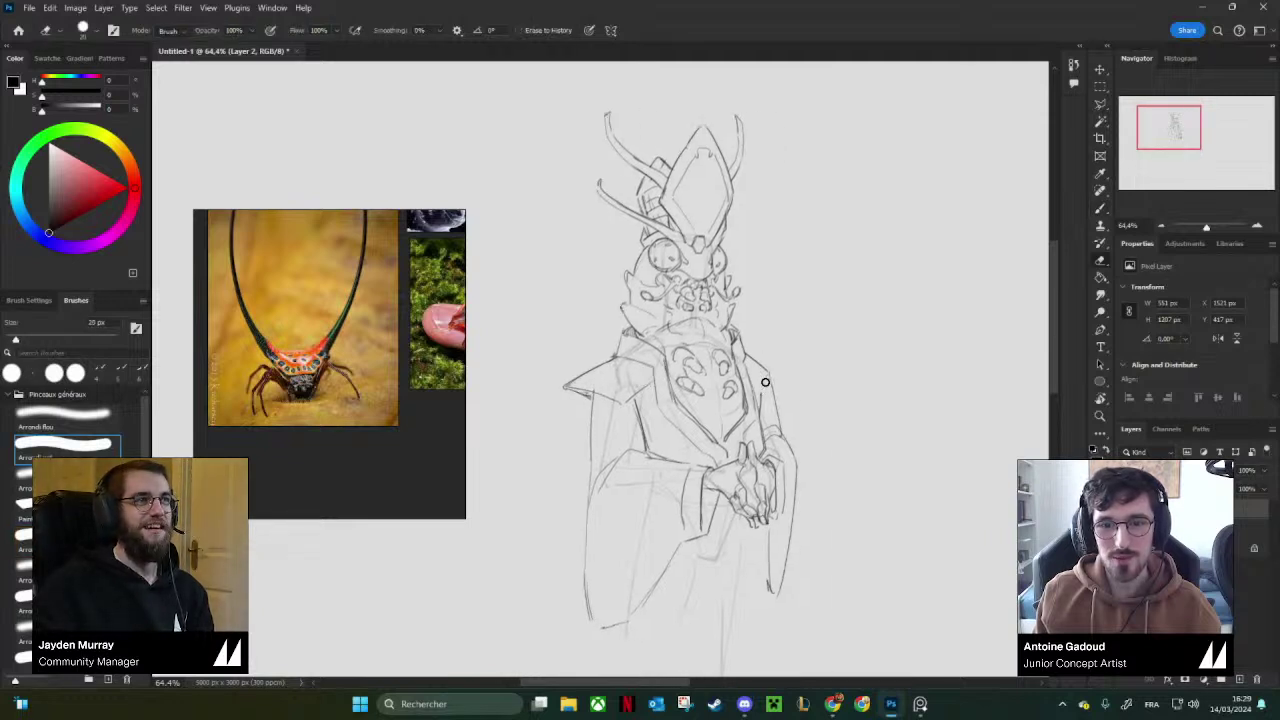
{"action": "key", "text": "b"}
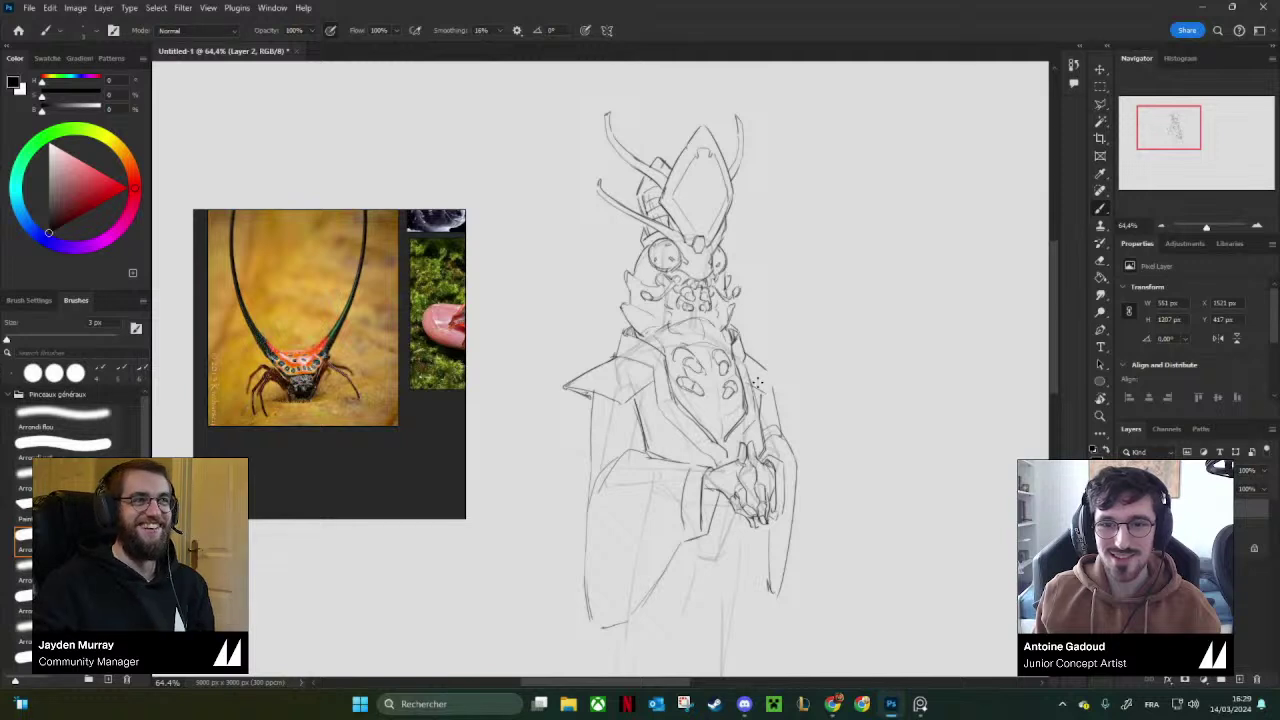
{"action": "key", "text": "e"}
{"action": "mouse_move", "coordinate": [786, 381]}
{"action": "left_mouse_down"}
{"action": "mouse_move", "coordinate": [796, 377]}
{"action": "mouse_move", "coordinate": [772, 371]}
{"action": "mouse_move", "coordinate": [796, 376]}
{"action": "mouse_move", "coordinate": [765, 262]}
{"action": "mouse_move", "coordinate": [766, 298]}
{"action": "left_mouse_up"}
{"action": "key", "text": "b"}
{"action": "key", "text": "r"}
{"action": "key", "text": "z"}
{"action": "key", "text": "b"}
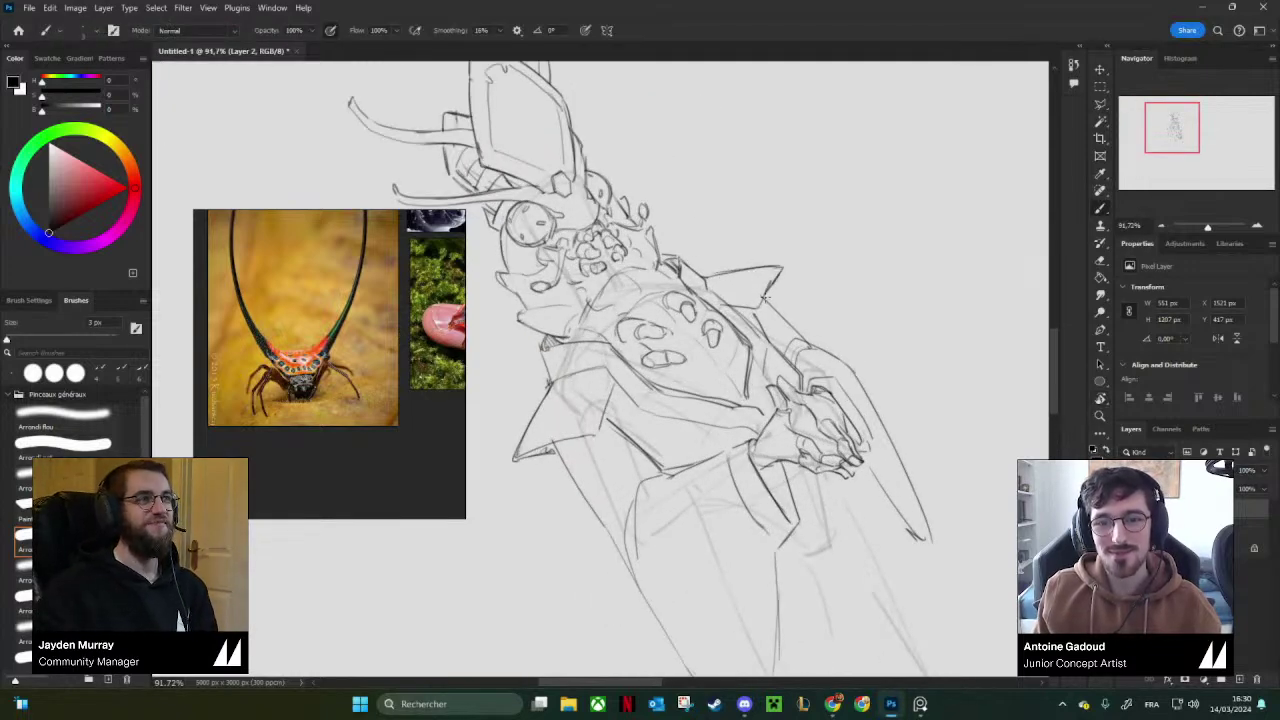
Add short edge lines to the near shoulder piece and the vestment below both shoulders, returning the canvas to upright.
{"action": "left_click_drag", "start_coordinate": [618, 386], "coordinate": [604, 417]}
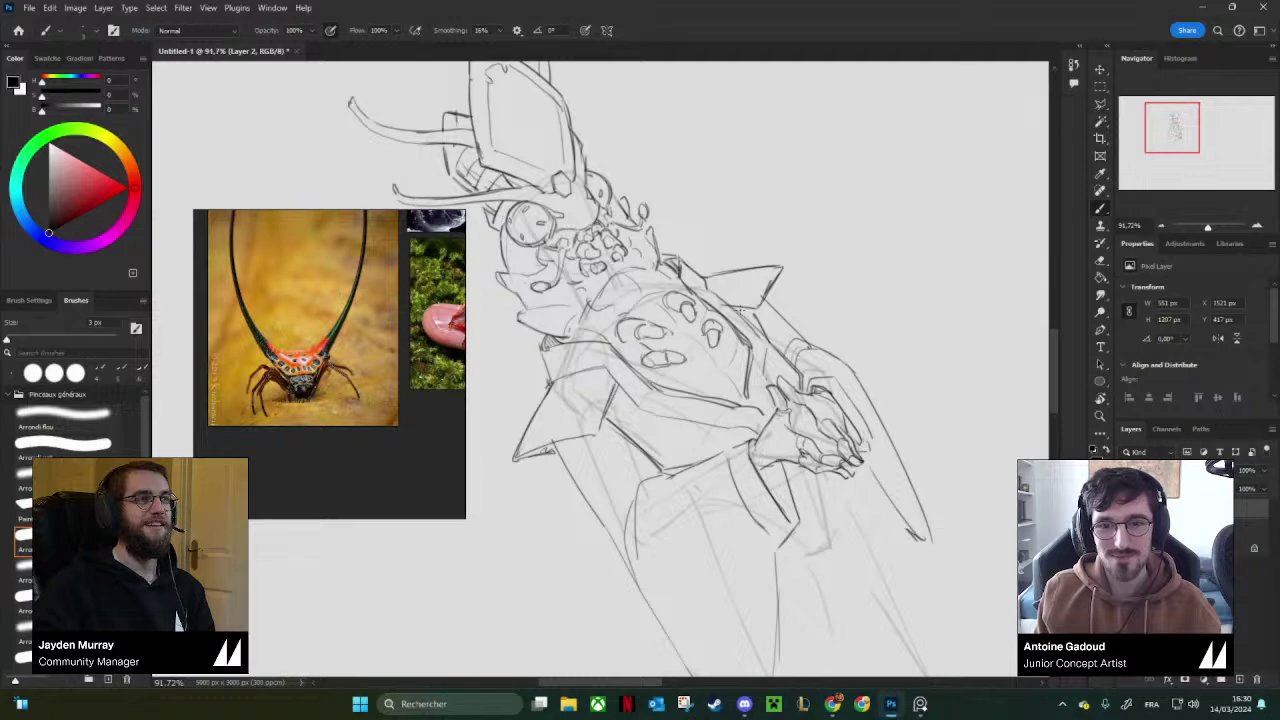
{"action": "key", "text": "r"}
{"action": "mouse_move", "coordinate": [727, 293]}
{"action": "left_mouse_down"}
{"action": "mouse_move", "coordinate": [748, 375]}
{"action": "mouse_move", "coordinate": [735, 405]}
{"action": "left_mouse_up"}
{"action": "key", "text": "b"}
{"action": "left_click_drag", "start_coordinate": [747, 402], "coordinate": [705, 402], "text": "ctrl"}
{"action": "mouse_move", "coordinate": [780, 414]}
{"action": "left_mouse_down"}
{"action": "mouse_move", "coordinate": [771, 359]}
{"action": "mouse_move", "coordinate": [786, 384]}
{"action": "left_mouse_up"}
{"action": "key", "text": "e"}
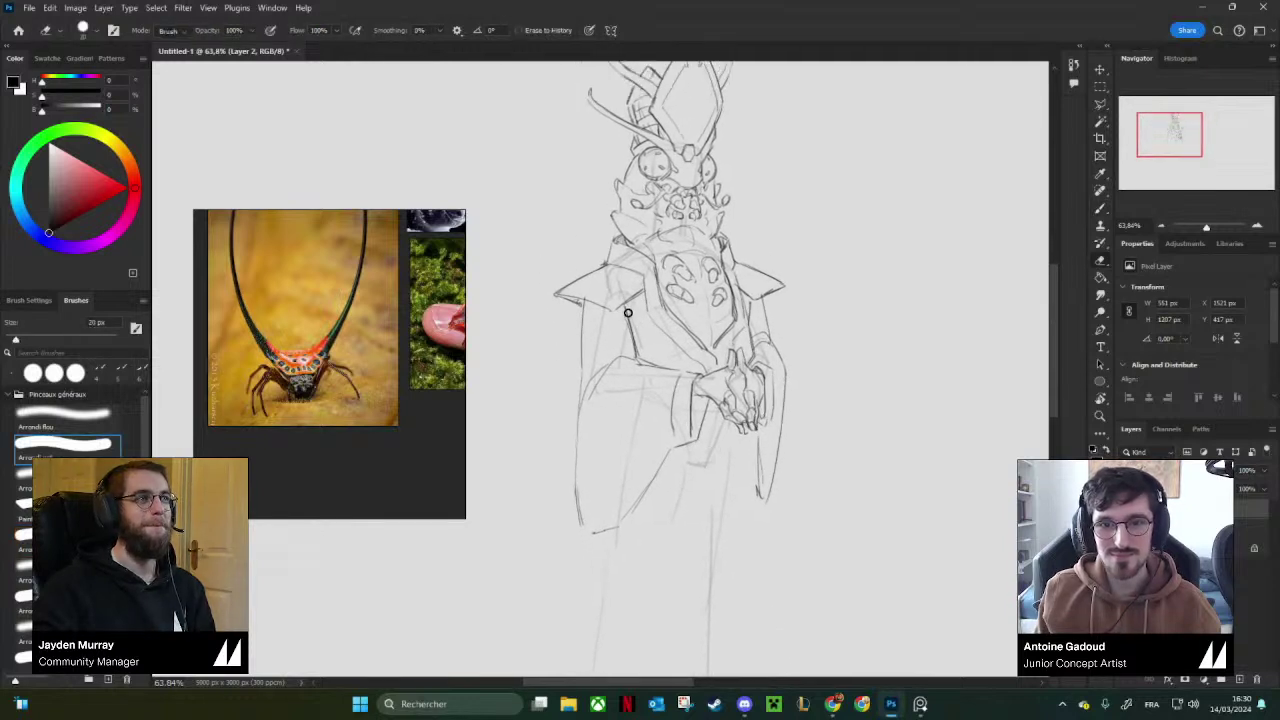
{"action": "key", "text": "b"}
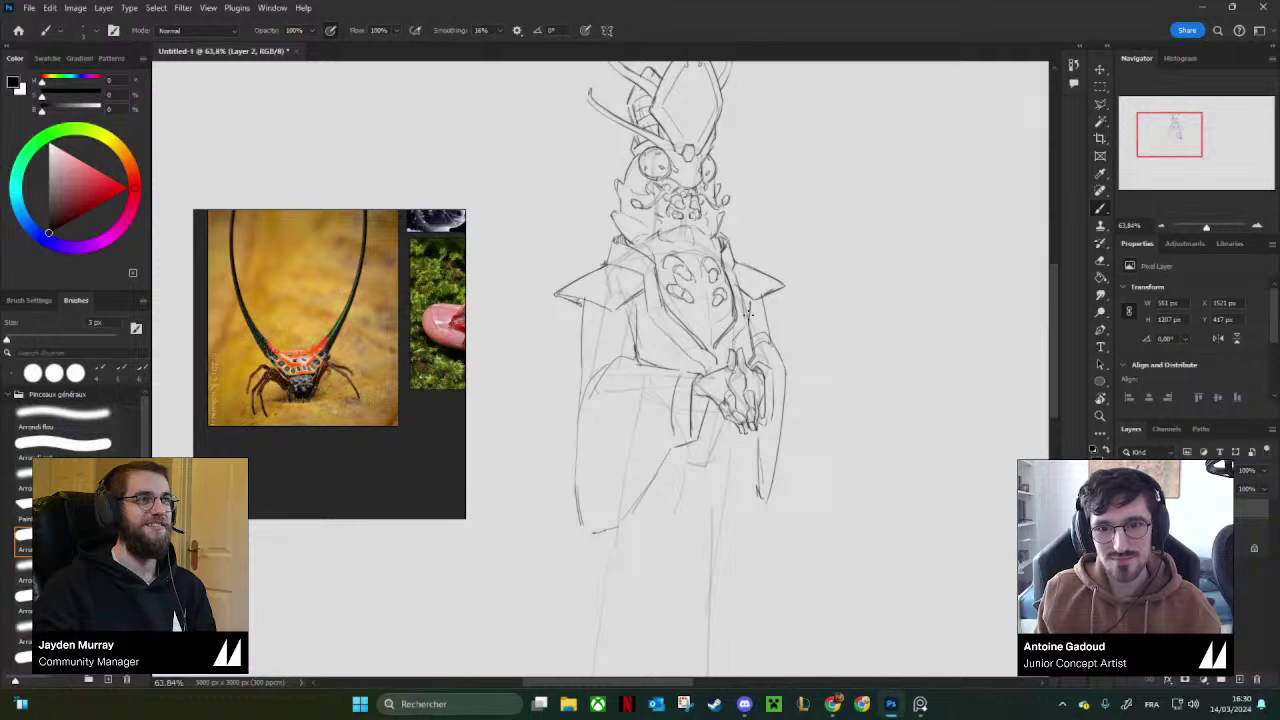
{"action": "left_click_drag", "start_coordinate": [748, 314], "coordinate": [751, 352]}
Examine the long-horned spider reference, from the horns' full curve to where they join the body.
{"action": "scroll", "coordinate": [346, 341], "scroll_direction": "down", "scroll_amount": 2}
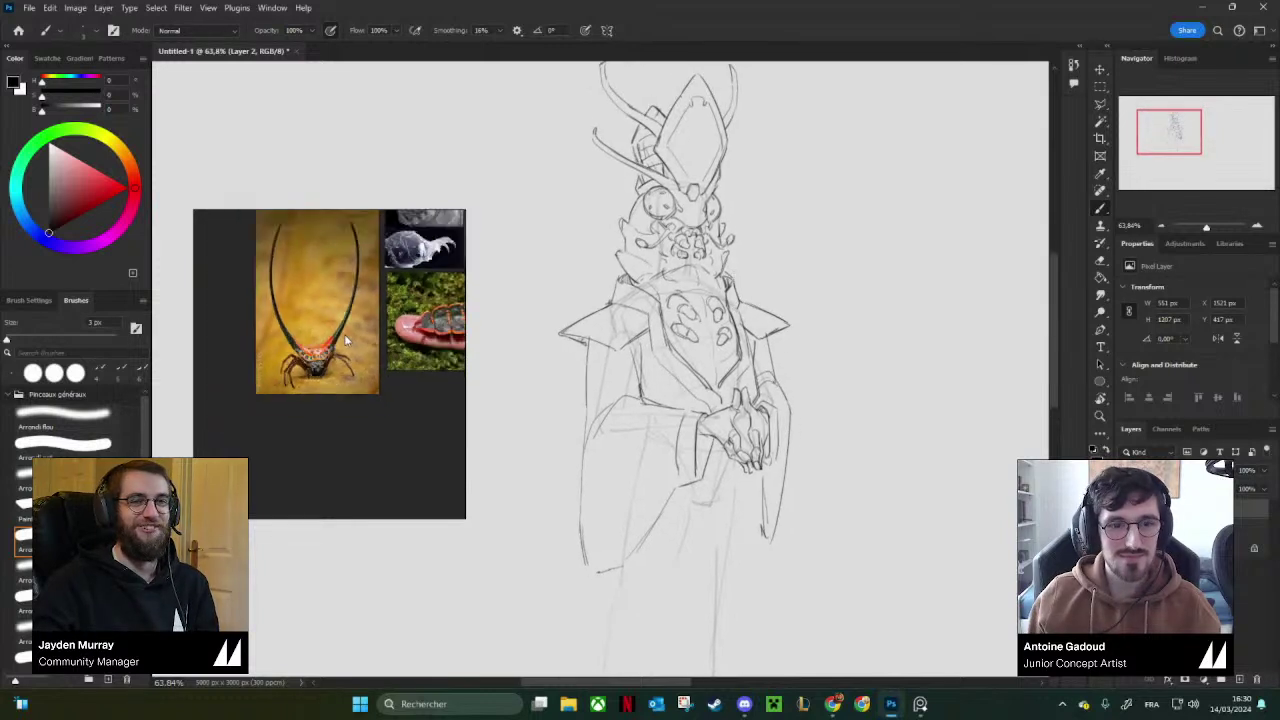
{"action": "scroll", "coordinate": [328, 355], "scroll_direction": "up", "scroll_amount": 3}
{"action": "left_click_drag", "start_coordinate": [397, 373], "coordinate": [357, 393]}
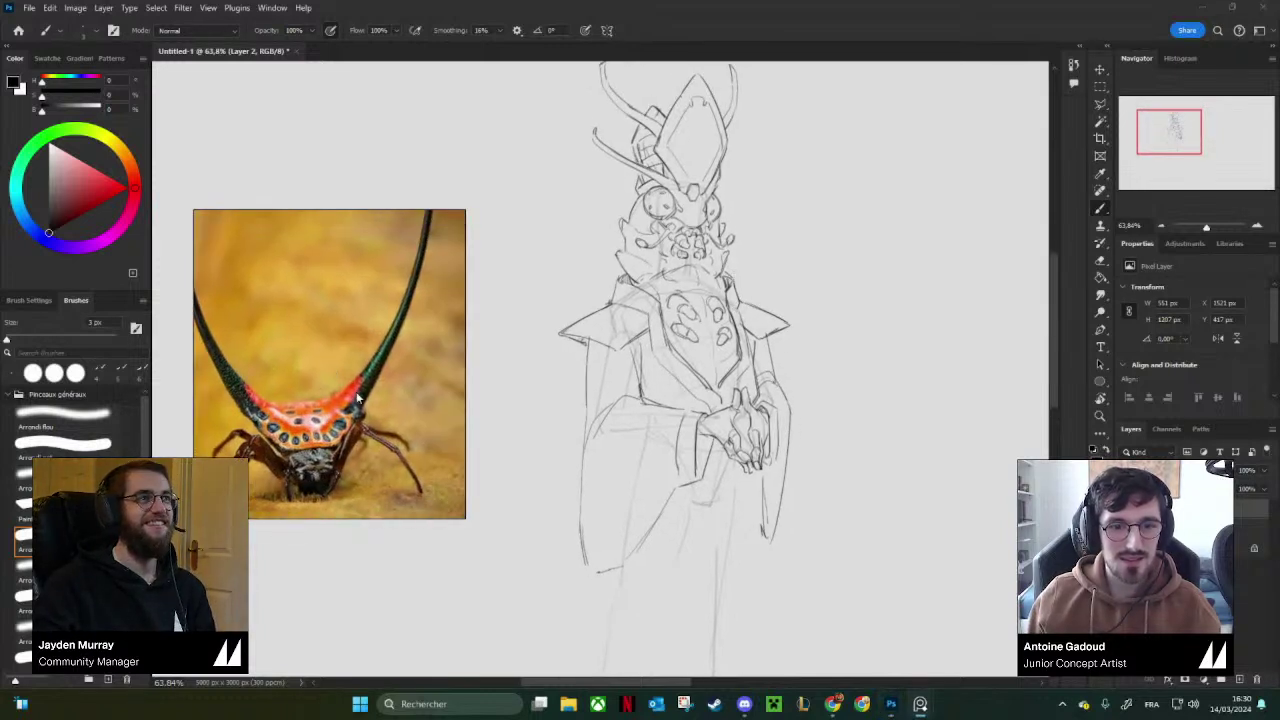
{"action": "scroll", "coordinate": [385, 363], "scroll_direction": "down", "scroll_amount": 3}
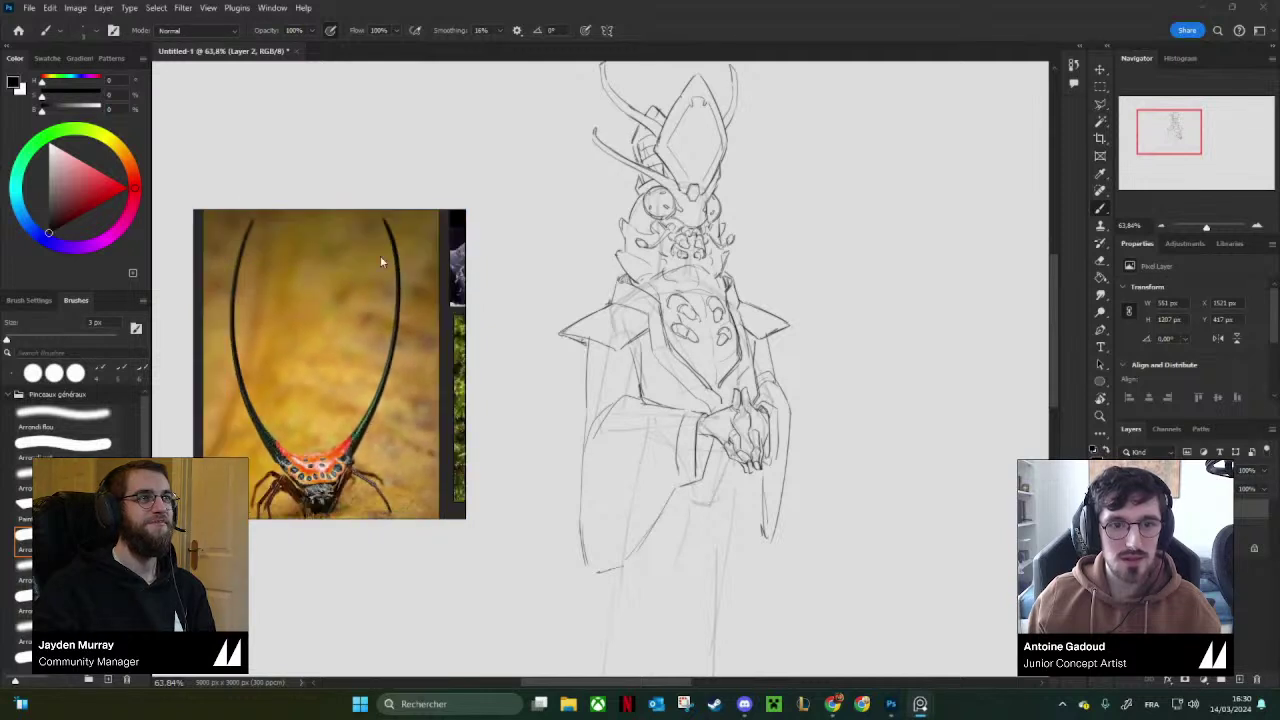
{"action": "scroll", "coordinate": [352, 455], "scroll_direction": "up", "scroll_amount": 4}
{"action": "left_click_drag", "start_coordinate": [350, 458], "coordinate": [363, 386]}
{"action": "left_click_drag", "start_coordinate": [289, 402], "coordinate": [333, 418]}
{"action": "scroll", "coordinate": [333, 418], "scroll_direction": "down", "scroll_amount": 2}
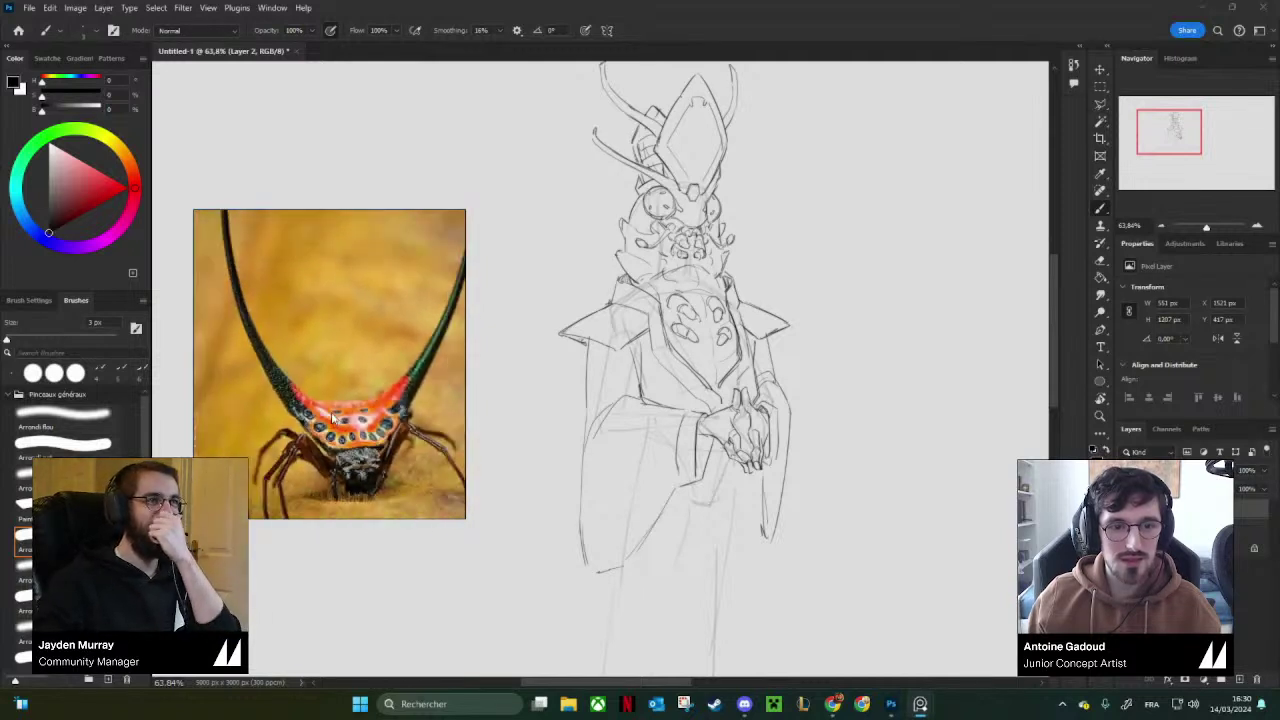
{"action": "scroll", "coordinate": [350, 380], "scroll_direction": "down", "scroll_amount": 2}
{"action": "scroll", "coordinate": [354, 375], "scroll_direction": "up", "scroll_amount": 2}
{"action": "scroll", "coordinate": [325, 390], "scroll_direction": "down", "scroll_amount": 3}
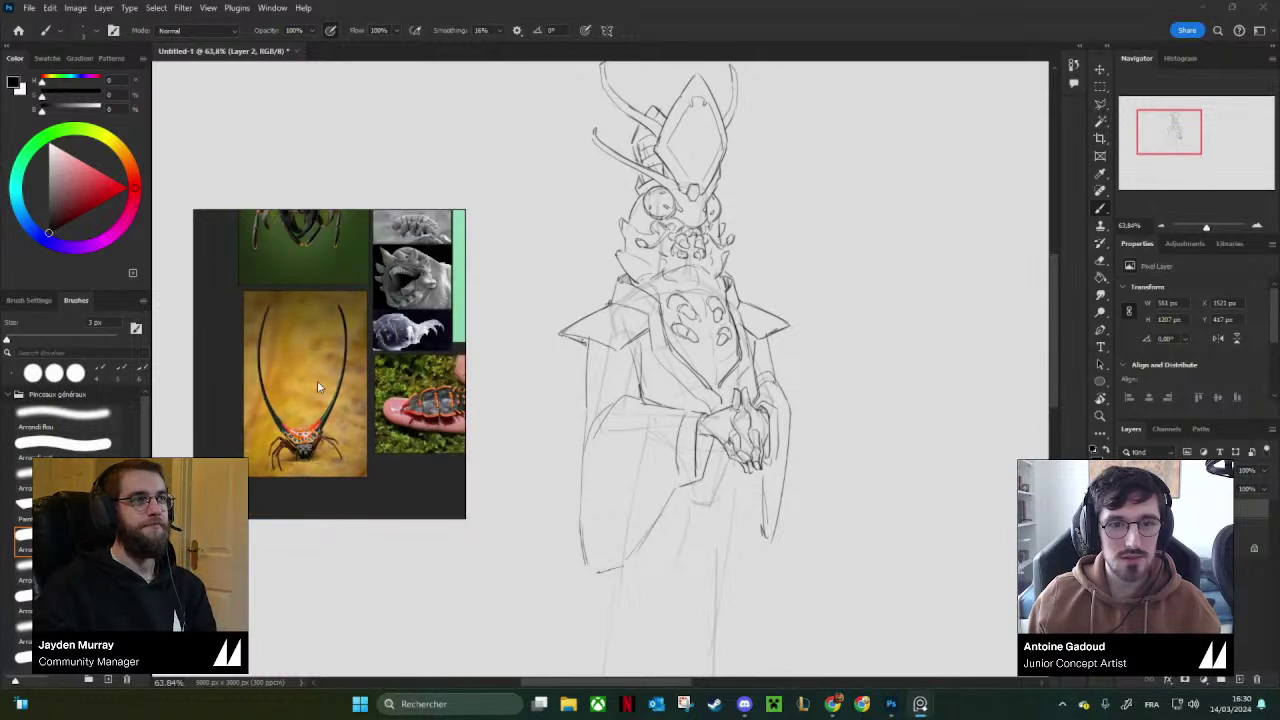
{"action": "scroll", "coordinate": [317, 380], "scroll_direction": "up", "scroll_amount": 2}
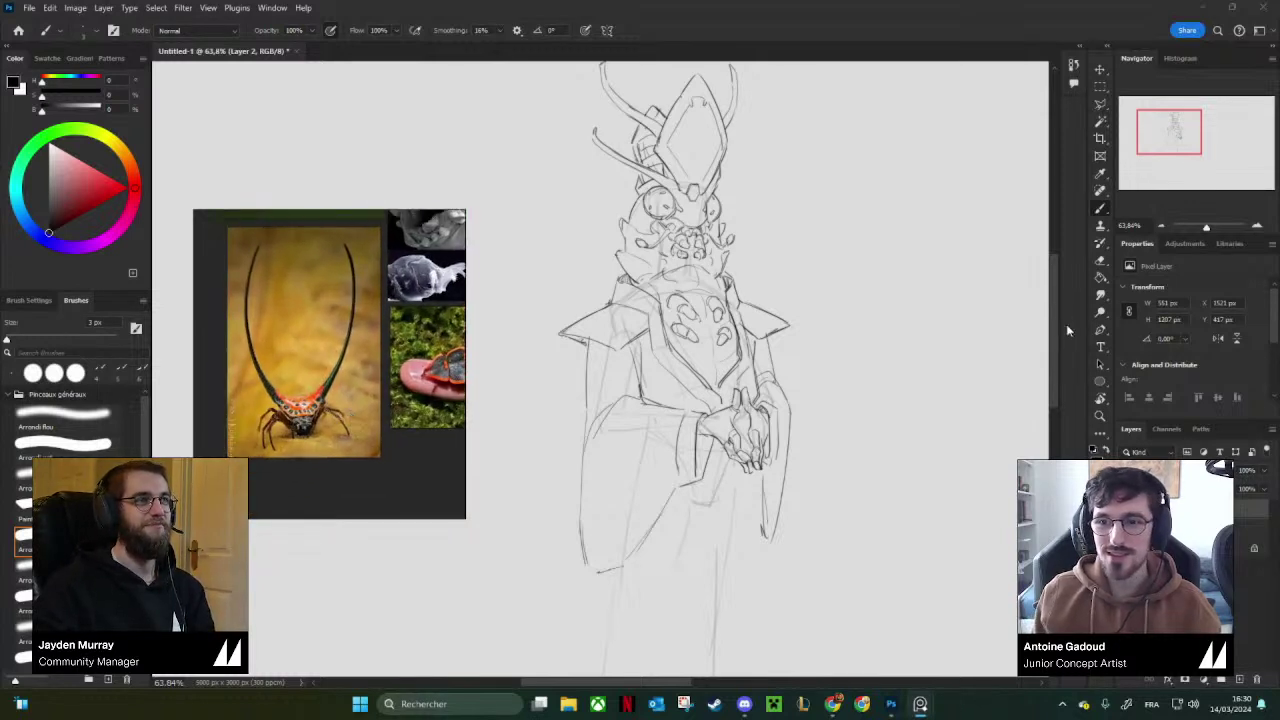
Draw a long, curved spider-like horn rising from the near shoulder to above the mitre, with outer and inner edges.
{"action": "left_click_drag", "start_coordinate": [794, 264], "coordinate": [778, 372]}
{"action": "left_click_drag", "start_coordinate": [641, 421], "coordinate": [664, 416]}
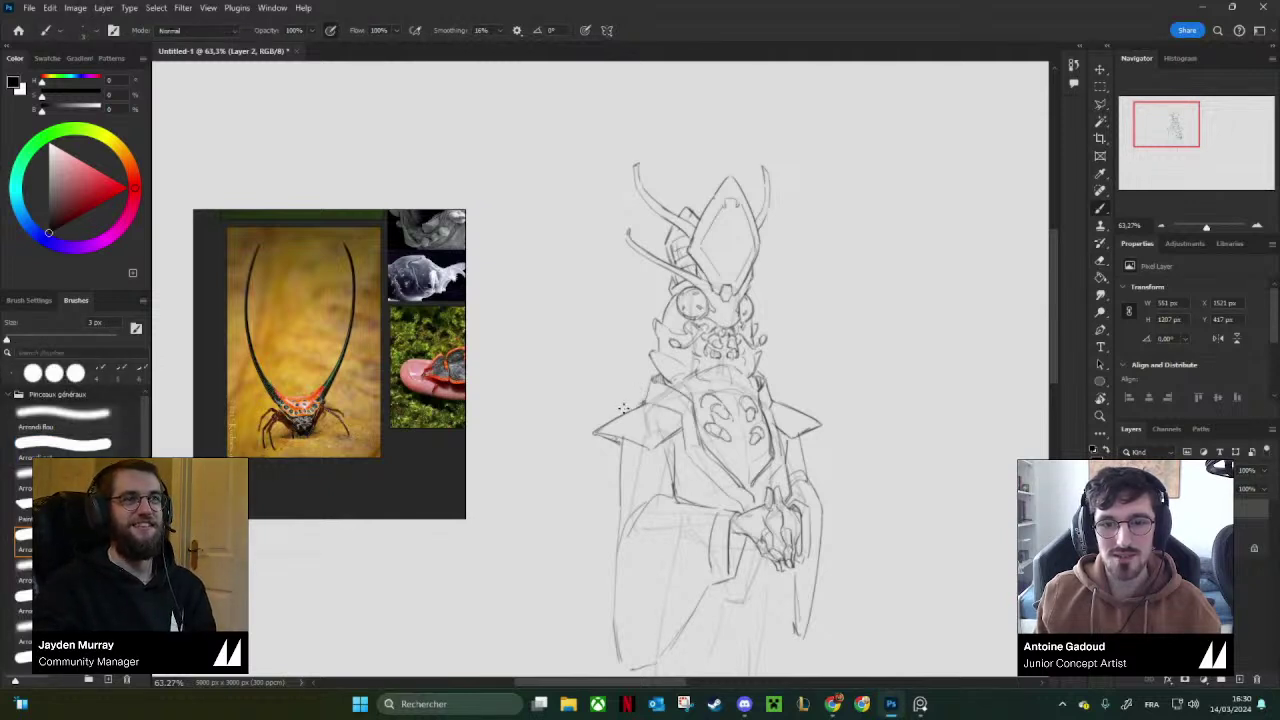
{"action": "mouse_move", "coordinate": [617, 412]}
{"action": "left_mouse_down"}
{"action": "mouse_move", "coordinate": [590, 355]}
{"action": "mouse_move", "coordinate": [580, 101]}
{"action": "left_mouse_up"}
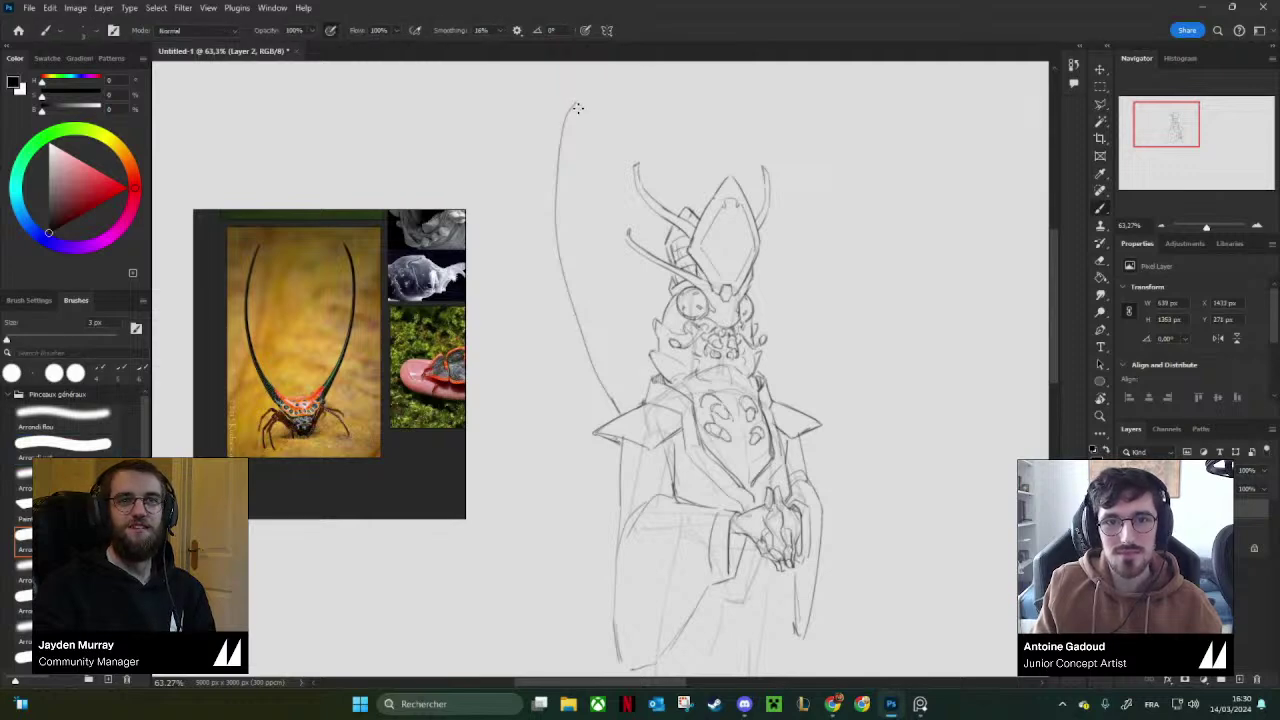
{"action": "key", "text": "r"}
{"action": "mouse_move", "coordinate": [576, 265]}
{"action": "left_mouse_down"}
{"action": "mouse_move", "coordinate": [543, 366]}
{"action": "mouse_move", "coordinate": [641, 372]}
{"action": "left_mouse_up"}
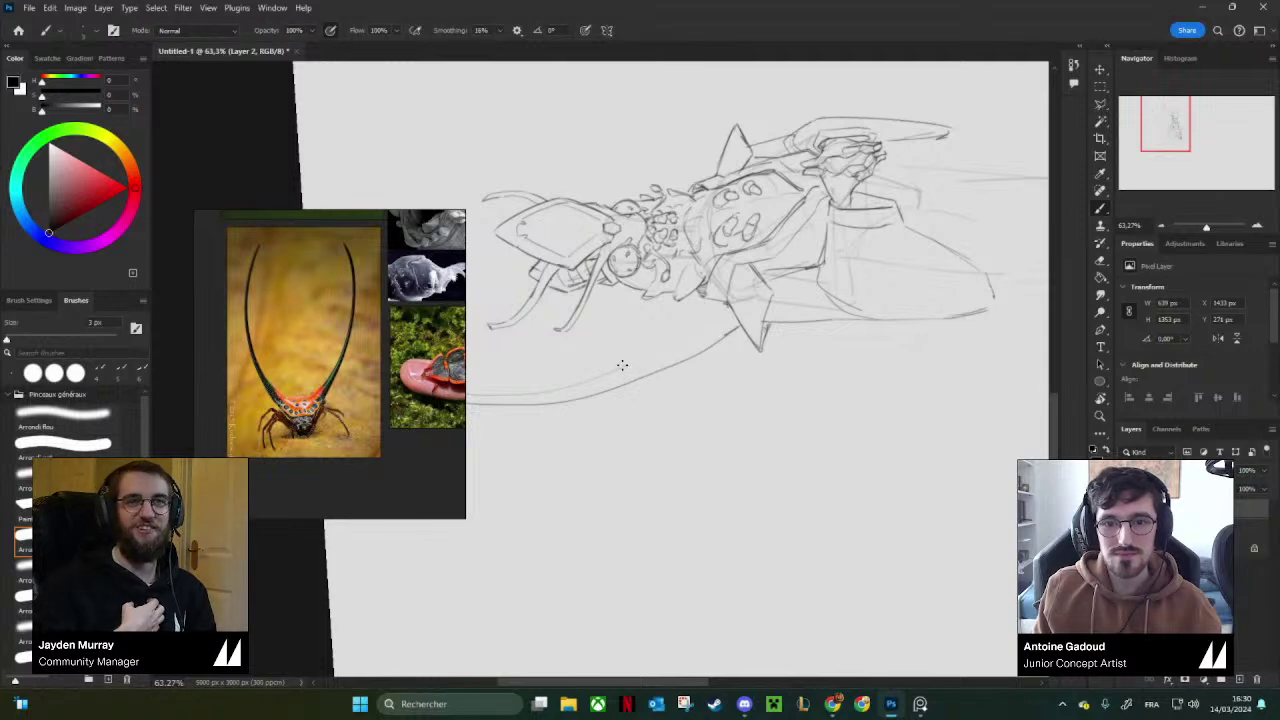
{"action": "key", "text": "r"}
{"action": "mouse_move", "coordinate": [716, 305]}
{"action": "left_mouse_down"}
{"action": "mouse_move", "coordinate": [770, 340]}
{"action": "mouse_move", "coordinate": [846, 451]}
{"action": "left_mouse_up"}
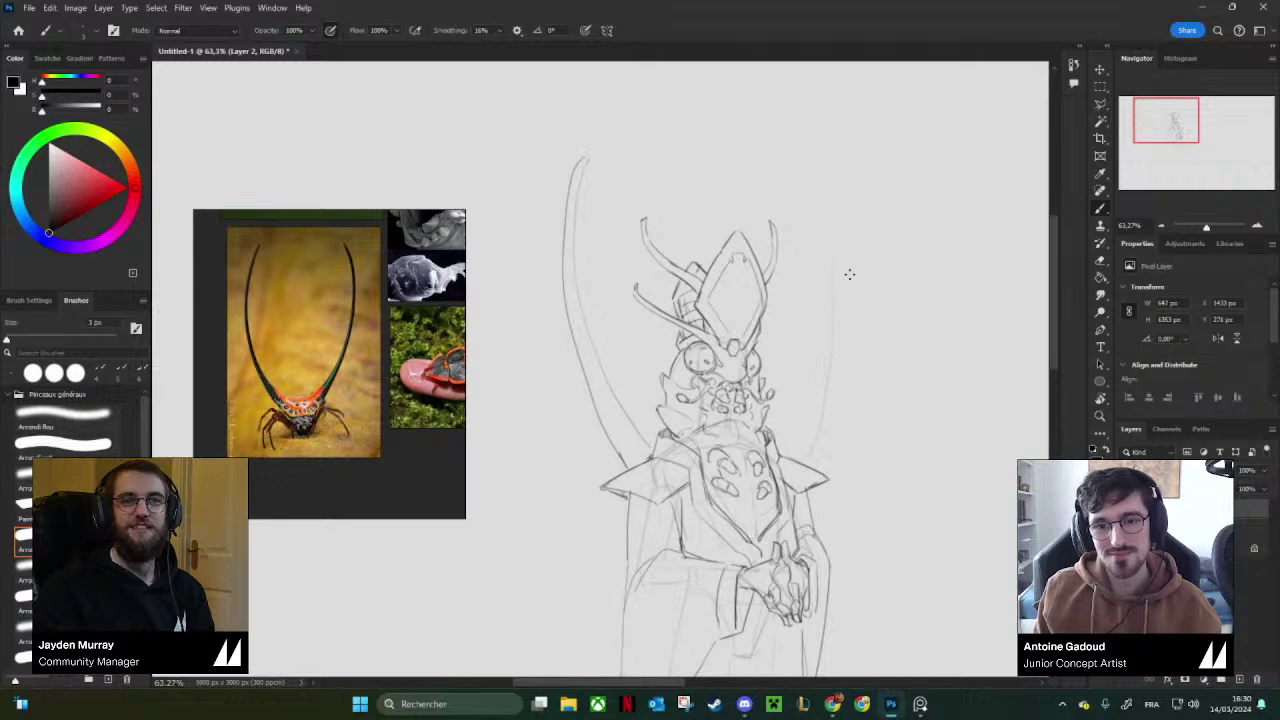
Undo the faint far horn line and draw a matching curved horn from the far shoulder, with a pointed tip and inner edge.
{"action": "key", "text": "r"}
{"action": "mouse_move", "coordinate": [808, 437]}
{"action": "left_mouse_down"}
{"action": "mouse_move", "coordinate": [611, 134]}
{"action": "mouse_move", "coordinate": [771, 190]}
{"action": "mouse_move", "coordinate": [635, 313]}
{"action": "left_mouse_up"}
{"action": "key", "text": "ctrl+z"}
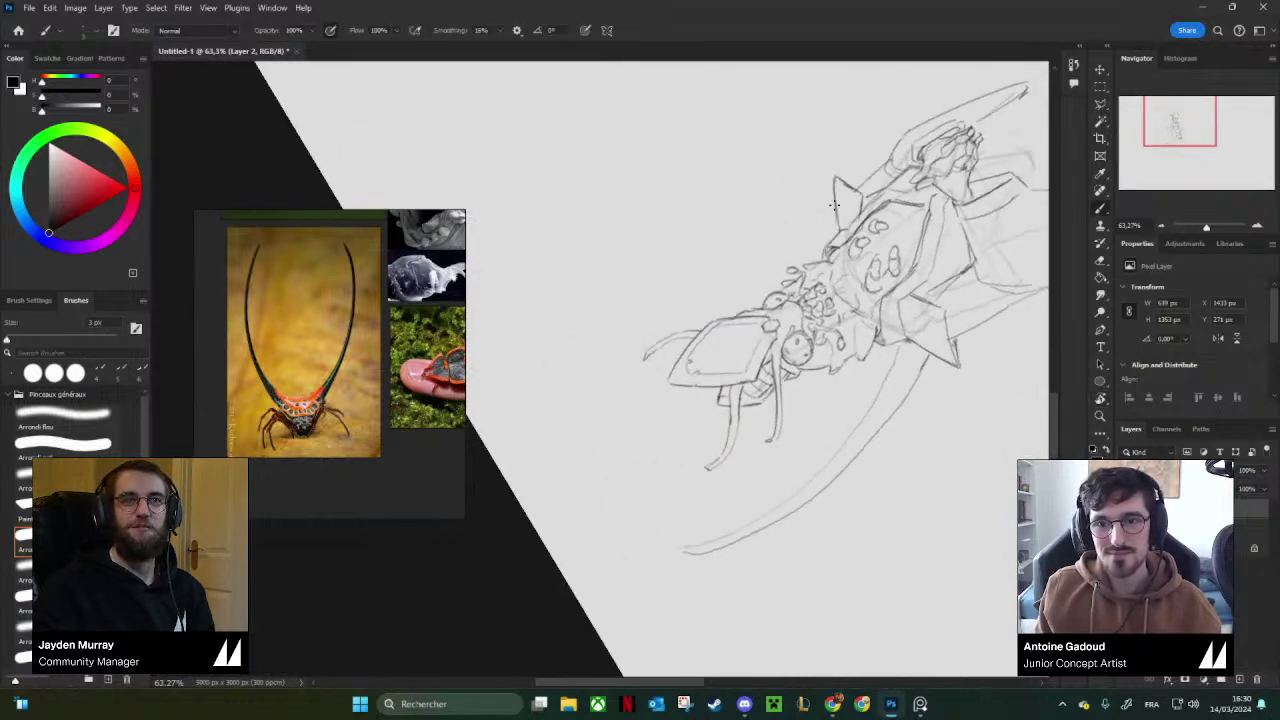
{"action": "left_click_drag", "start_coordinate": [832, 206], "coordinate": [606, 318]}
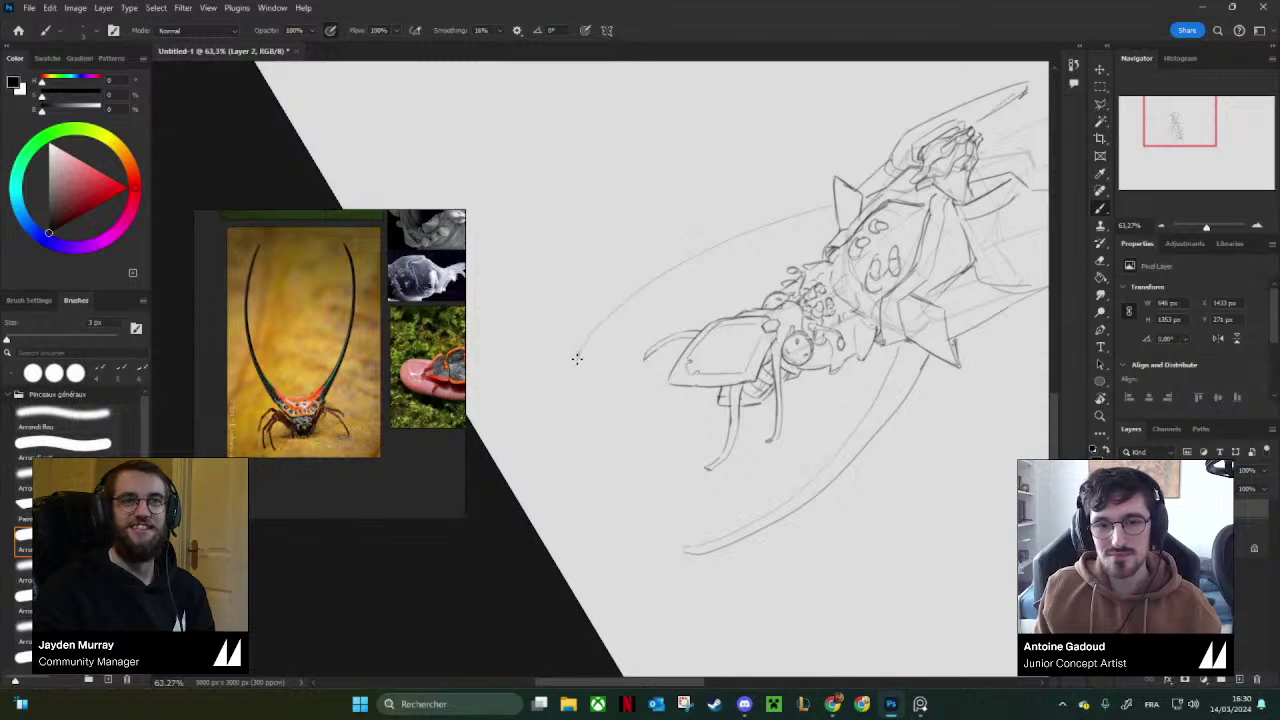
{"action": "left_click_drag", "start_coordinate": [583, 356], "coordinate": [640, 309]}
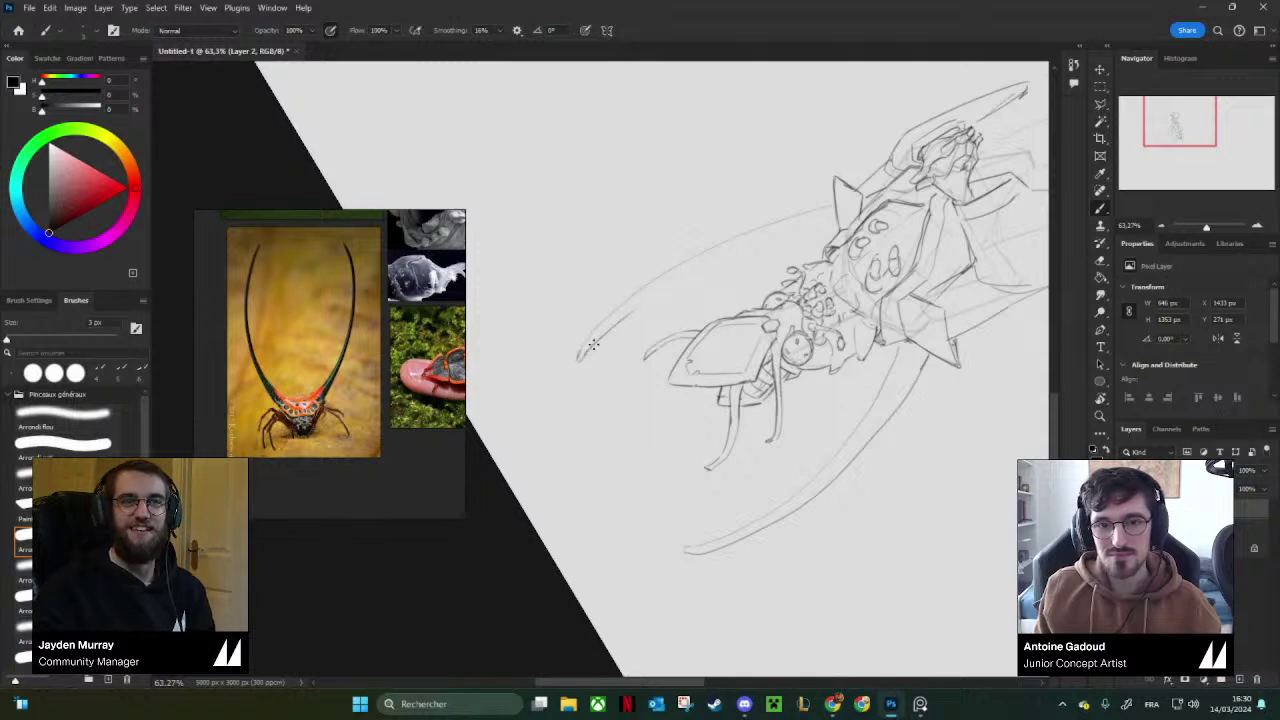
{"action": "mouse_move", "coordinate": [593, 344]}
{"action": "left_mouse_down"}
{"action": "mouse_move", "coordinate": [702, 265]}
{"action": "mouse_move", "coordinate": [602, 342]}
{"action": "mouse_move", "coordinate": [797, 229]}
{"action": "mouse_move", "coordinate": [837, 223]}
{"action": "left_mouse_up"}
Strengthen the far horn's outer edge toward the shoulder and along its curve, with the canvas turned back upright.
{"action": "key", "text": "e"}
{"action": "key", "text": "b"}
{"action": "key", "text": "b"}
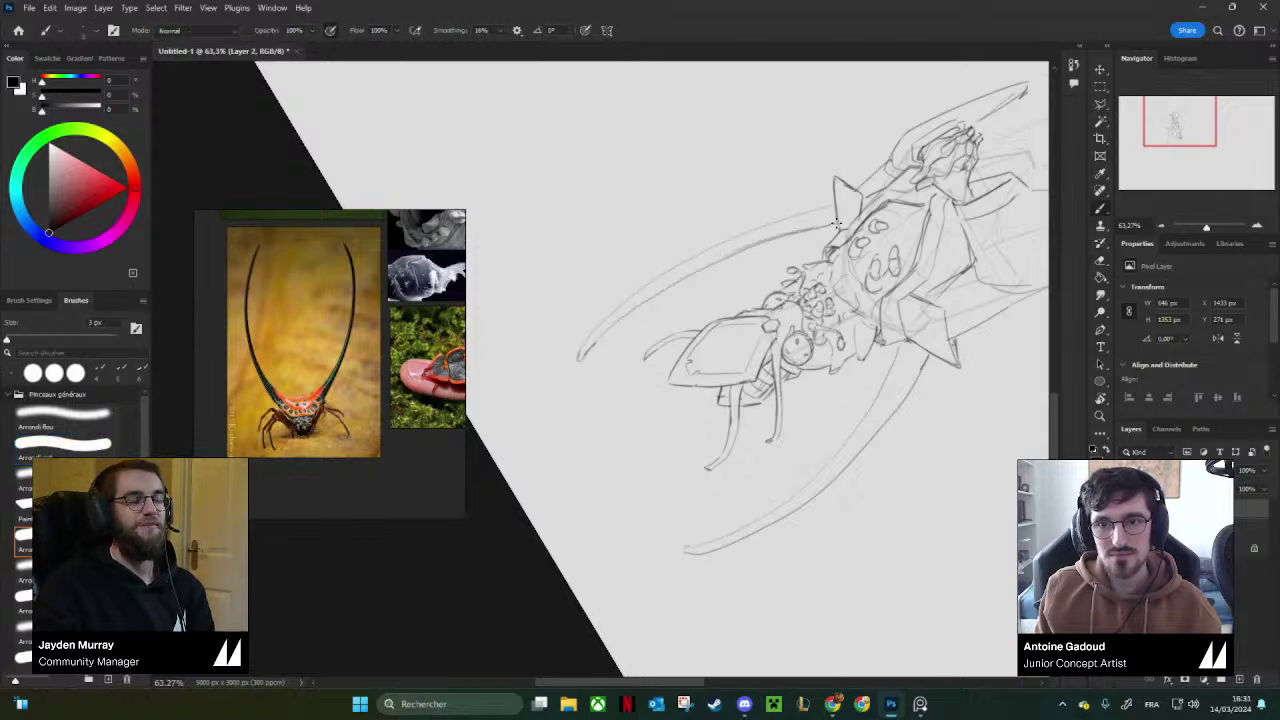
{"action": "left_click_drag", "start_coordinate": [698, 254], "coordinate": [833, 205]}
{"action": "key", "text": "r"}
{"action": "mouse_move", "coordinate": [679, 185]}
{"action": "left_mouse_down"}
{"action": "mouse_move", "coordinate": [702, 196]}
{"action": "mouse_move", "coordinate": [766, 474]}
{"action": "mouse_move", "coordinate": [725, 512]}
{"action": "left_mouse_up"}
{"action": "key", "text": "space"}
{"action": "left_click_drag", "start_coordinate": [738, 494], "coordinate": [880, 251]}
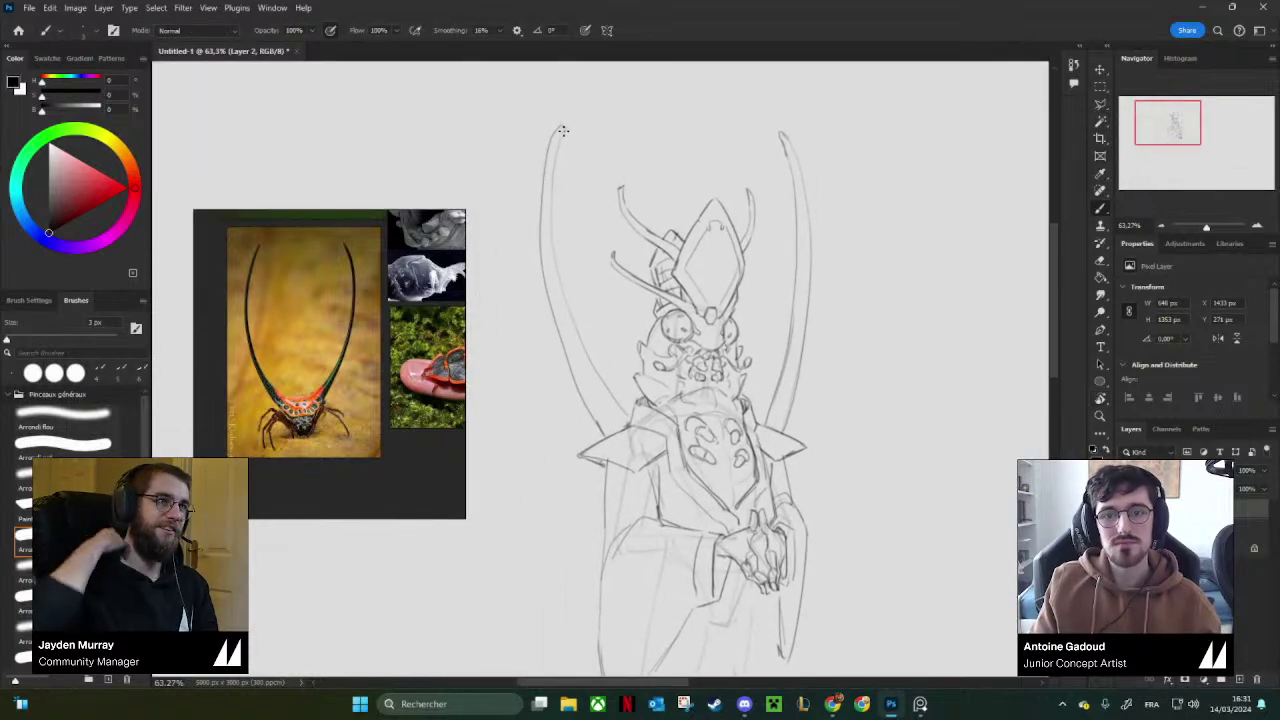
{"action": "left_click_drag", "start_coordinate": [808, 332], "coordinate": [803, 225]}
Add small curved marks at the lower chest inside the V-shaped opening.
{"action": "left_click_drag", "start_coordinate": [771, 319], "coordinate": [797, 308]}
{"action": "key", "text": "b"}
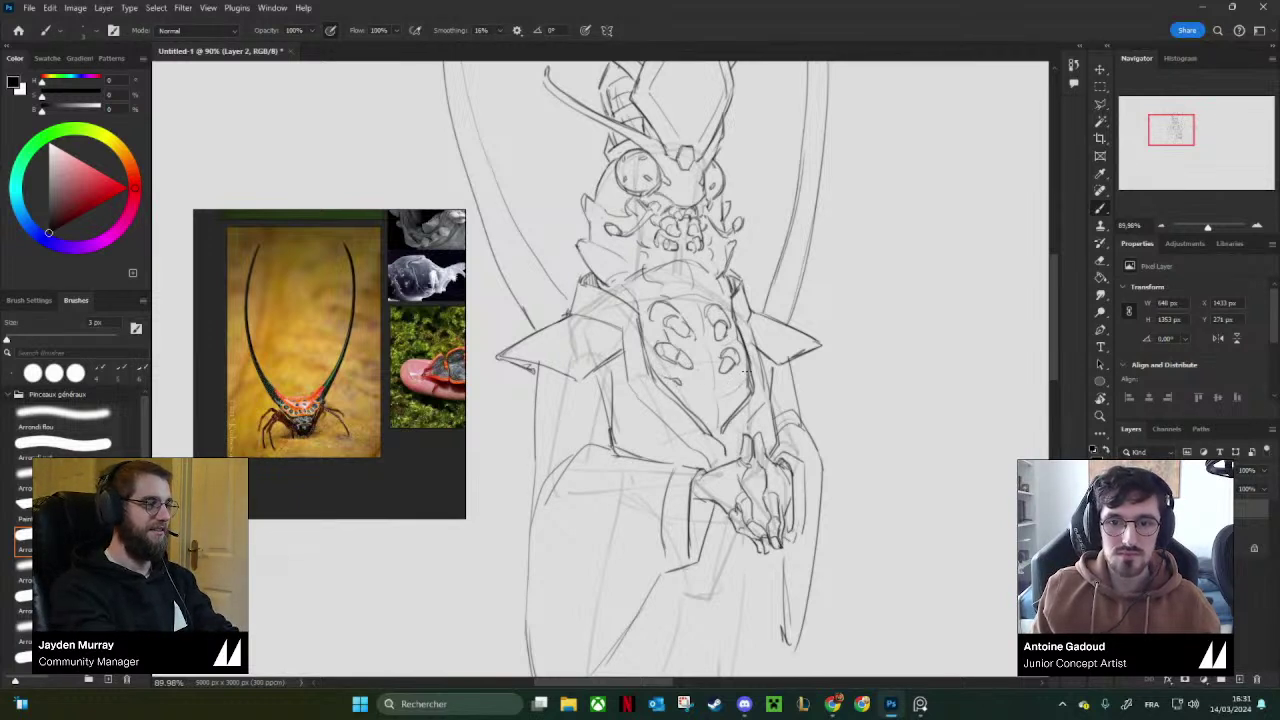
{"action": "mouse_move", "coordinate": [727, 413]}
{"action": "left_mouse_down"}
{"action": "mouse_move", "coordinate": [731, 369]}
{"action": "mouse_move", "coordinate": [743, 406]}
{"action": "left_mouse_up"}
{"action": "mouse_move", "coordinate": [660, 288]}
{"action": "left_mouse_down"}
{"action": "mouse_move", "coordinate": [679, 318]}
{"action": "mouse_move", "coordinate": [670, 300]}
{"action": "left_mouse_up"}
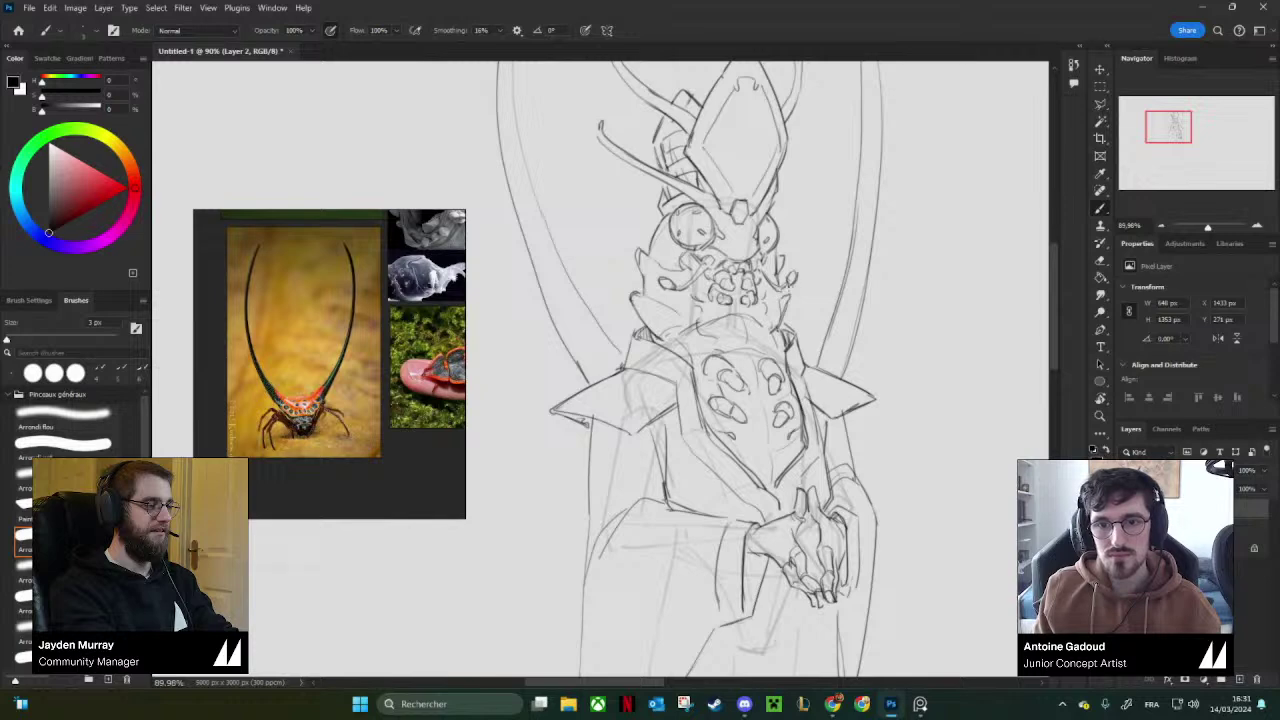
Draw a short line down the far side of the face, beside the mouthparts.
{"action": "scroll", "coordinate": [700, 270], "scroll_direction": "up", "scroll_amount": 5}
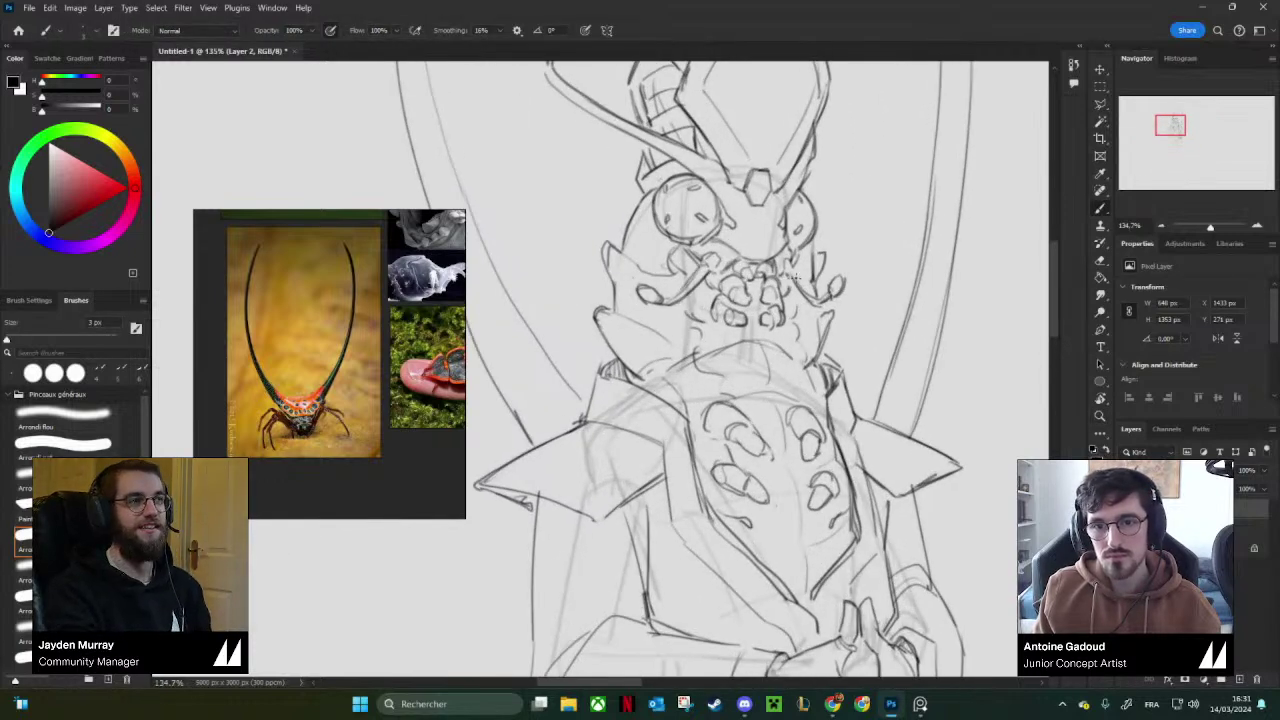
{"action": "key", "text": "e"}
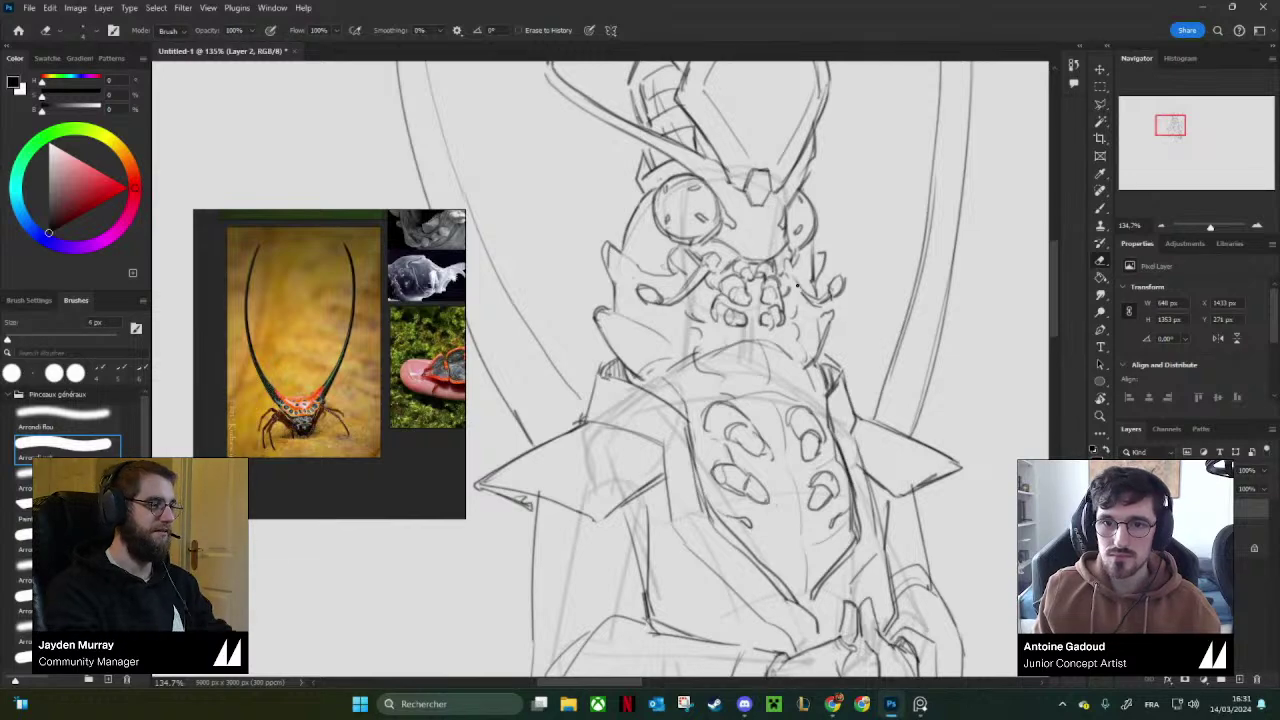
{"action": "key", "text": "b"}
{"action": "mouse_move", "coordinate": [787, 281]}
{"action": "left_mouse_down"}
{"action": "mouse_move", "coordinate": [803, 300]}
{"action": "mouse_move", "coordinate": [792, 337]}
{"action": "left_mouse_up"}
{"action": "left_click_drag", "start_coordinate": [824, 258], "coordinate": [742, 178]}
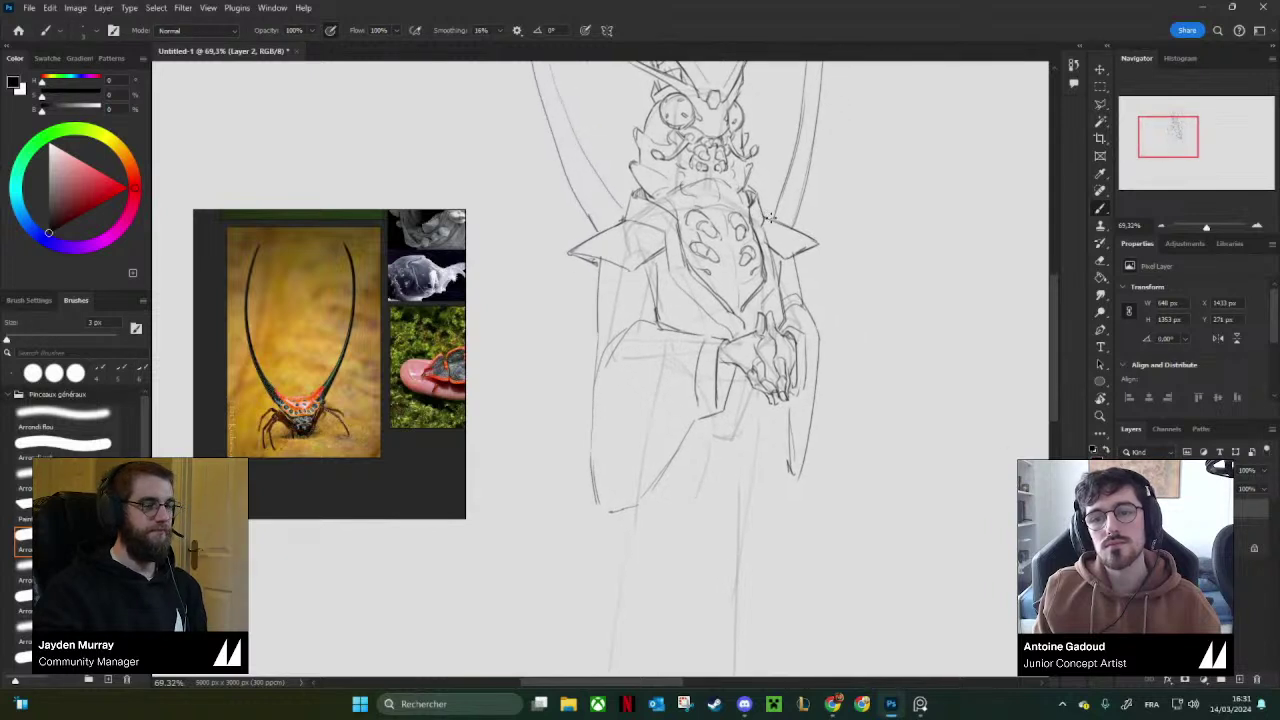
Draw the upper outline of a second sleeve flaring out behind the near arm, and darken the front sleeve's outer edge.
{"action": "left_click_drag", "start_coordinate": [765, 235], "coordinate": [705, 262]}
{"action": "left_click_drag", "start_coordinate": [666, 332], "coordinate": [695, 328]}
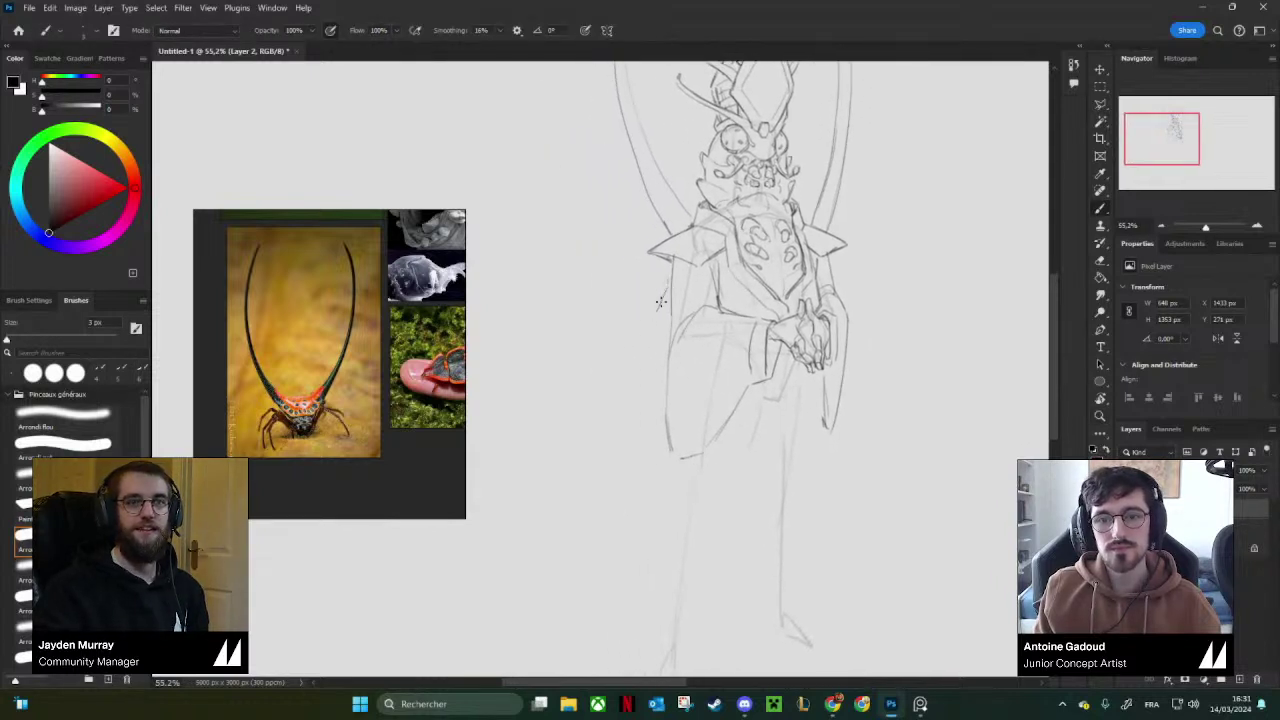
{"action": "left_click_drag", "start_coordinate": [668, 280], "coordinate": [641, 343]}
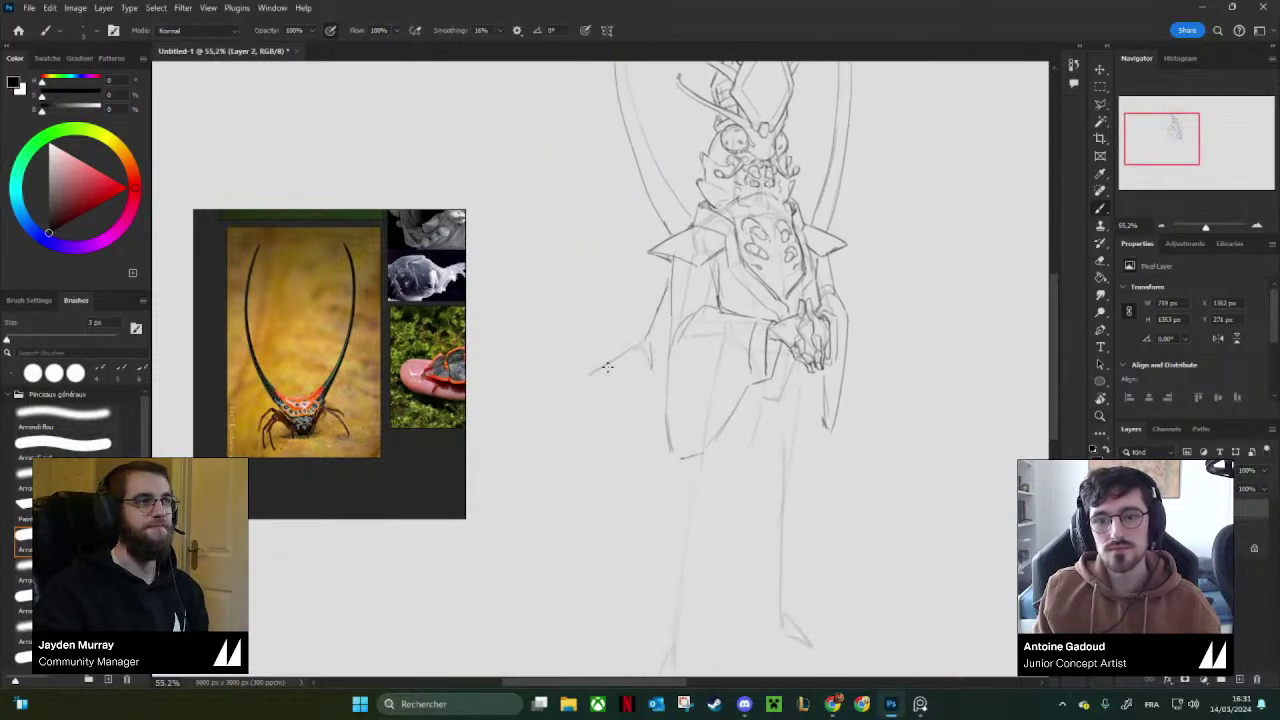
{"action": "left_click_drag", "start_coordinate": [585, 378], "coordinate": [598, 425]}
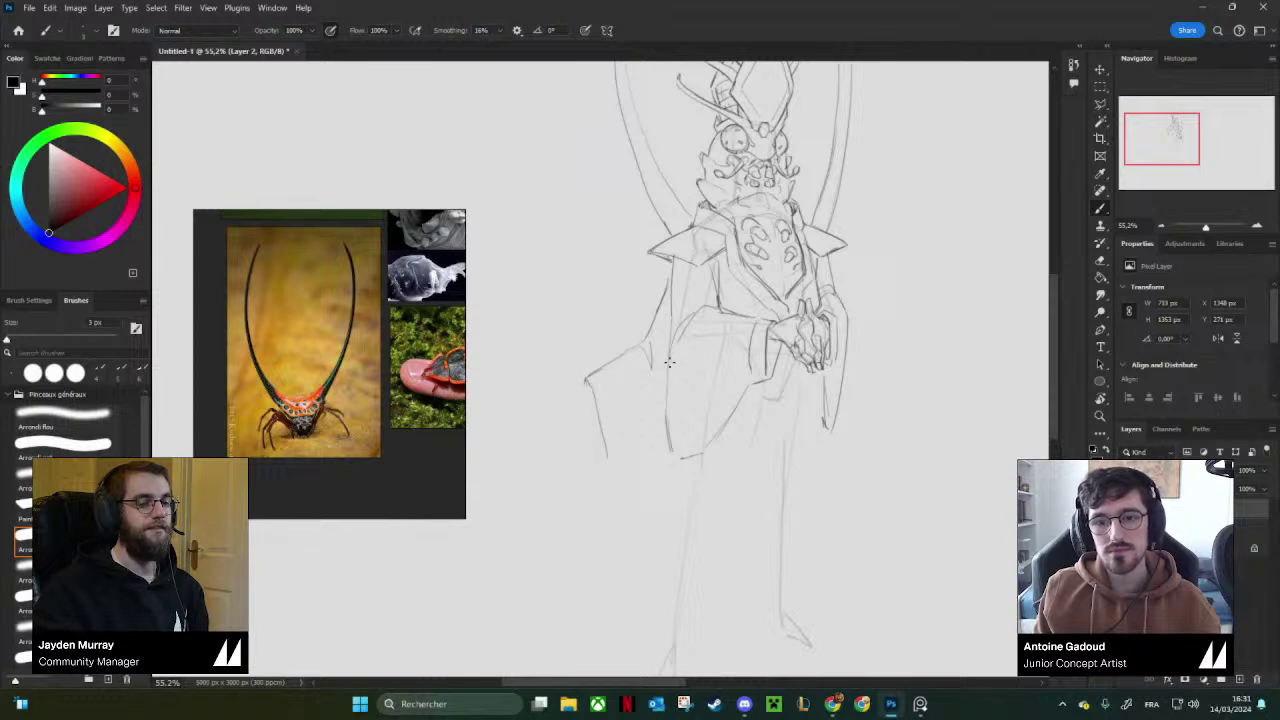
{"action": "left_click_drag", "start_coordinate": [673, 327], "coordinate": [672, 456]}
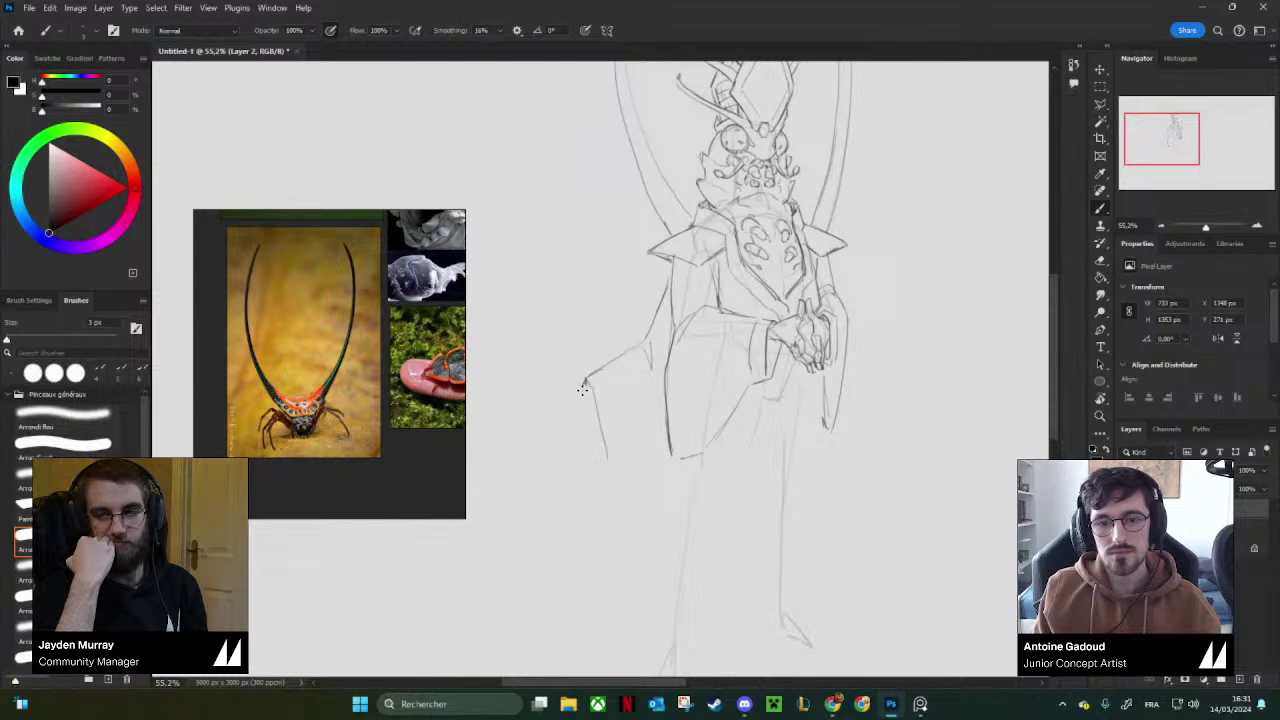
Erase the rear near sleeve's long end line and draw a short cuff and a pointed hanging hem in its place.
{"action": "left_click_drag", "start_coordinate": [587, 410], "coordinate": [608, 475]}
{"action": "key", "text": "e"}
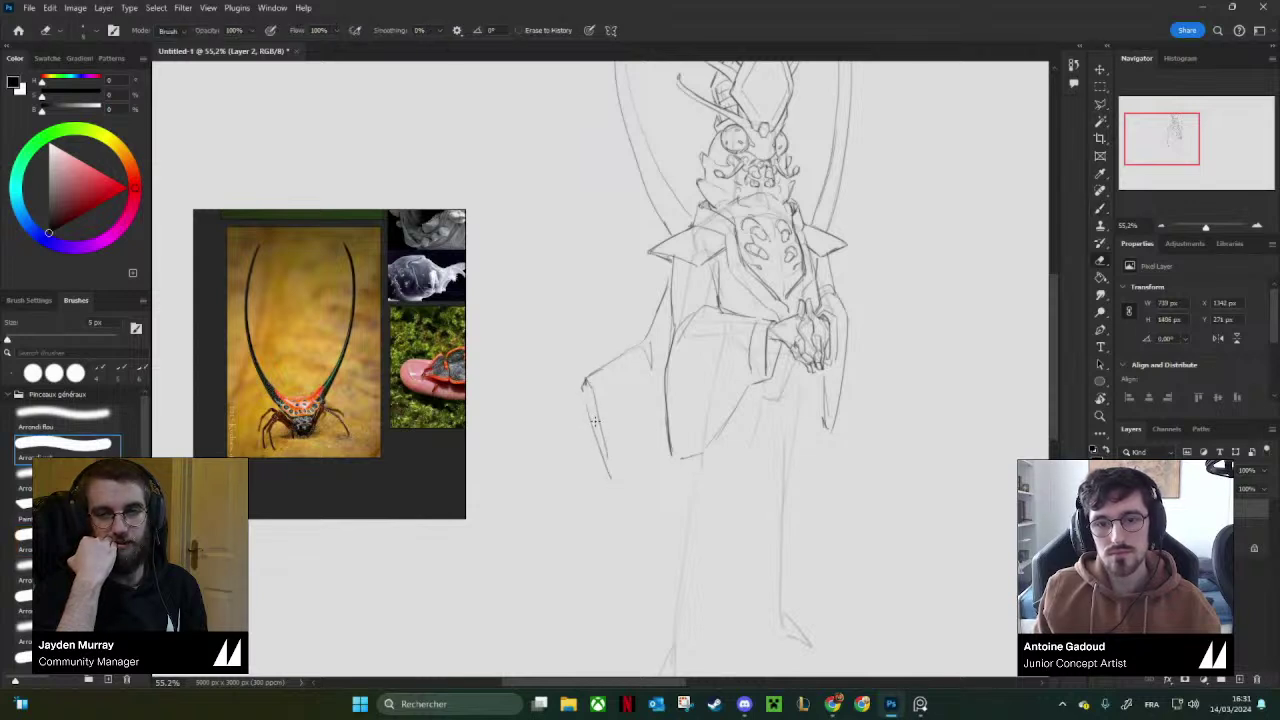
{"action": "left_click_drag", "start_coordinate": [597, 431], "coordinate": [606, 445]}
{"action": "key", "text": "b"}
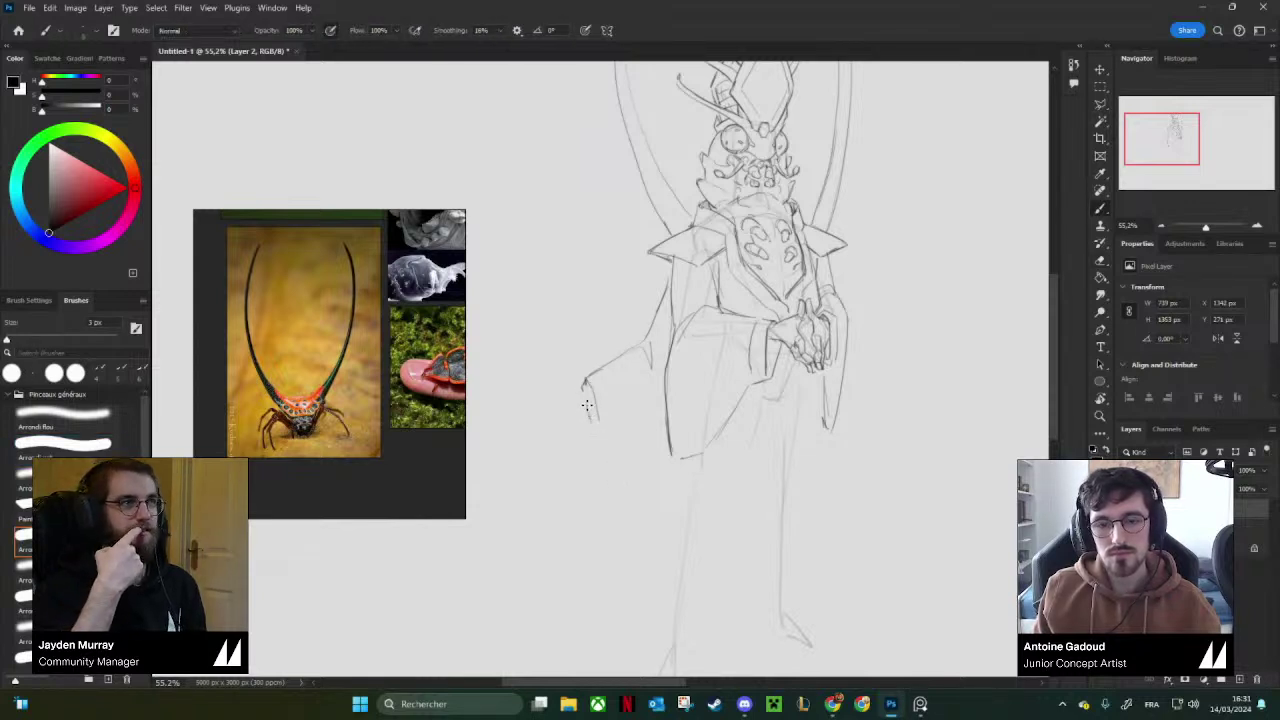
{"action": "mouse_move", "coordinate": [611, 393]}
{"action": "left_mouse_down"}
{"action": "mouse_move", "coordinate": [643, 487]}
{"action": "mouse_move", "coordinate": [667, 436]}
{"action": "mouse_move", "coordinate": [642, 485]}
{"action": "left_mouse_up"}
{"action": "left_click_drag", "start_coordinate": [614, 432], "coordinate": [643, 485]}
{"action": "key", "text": "space"}
{"action": "mouse_move", "coordinate": [639, 419]}
{"action": "left_mouse_down"}
{"action": "mouse_move", "coordinate": [657, 430]}
{"action": "mouse_move", "coordinate": [569, 445]}
{"action": "left_mouse_up"}
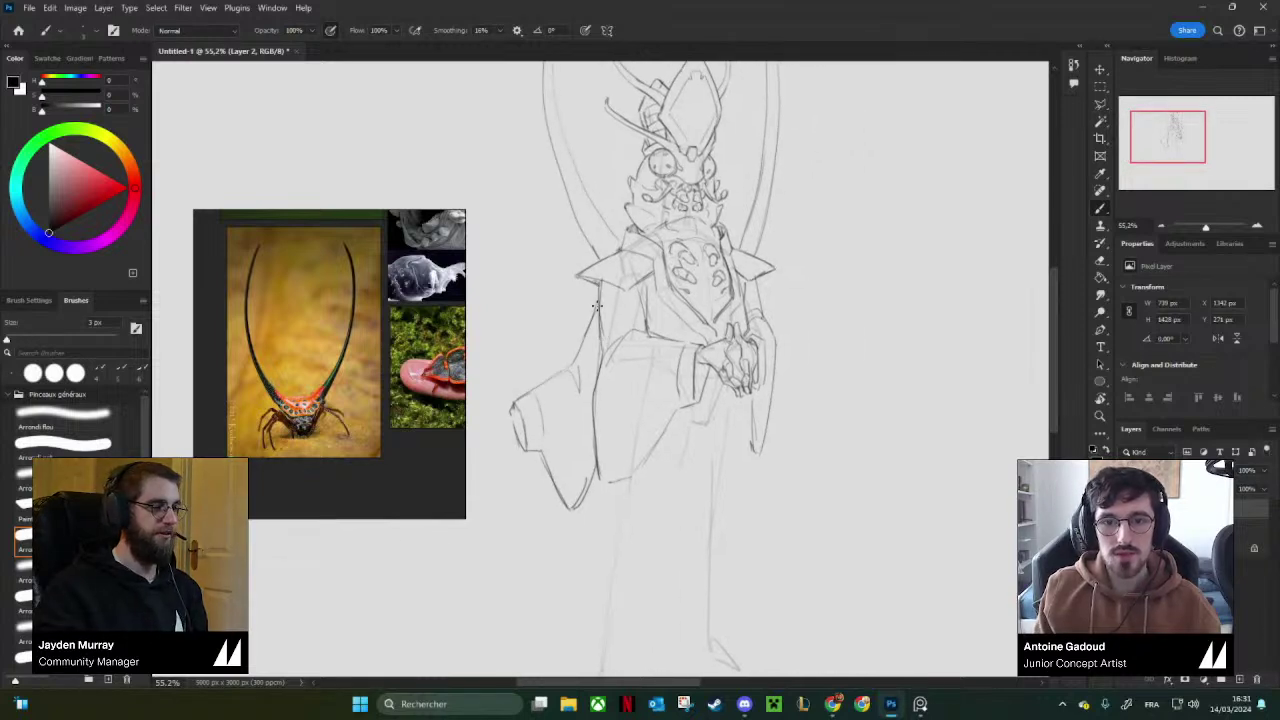
Undo the first stroke and draw a matching rear sleeve with a cuff flaring out behind the far arm.
{"action": "left_click_drag", "start_coordinate": [787, 380], "coordinate": [765, 357]}
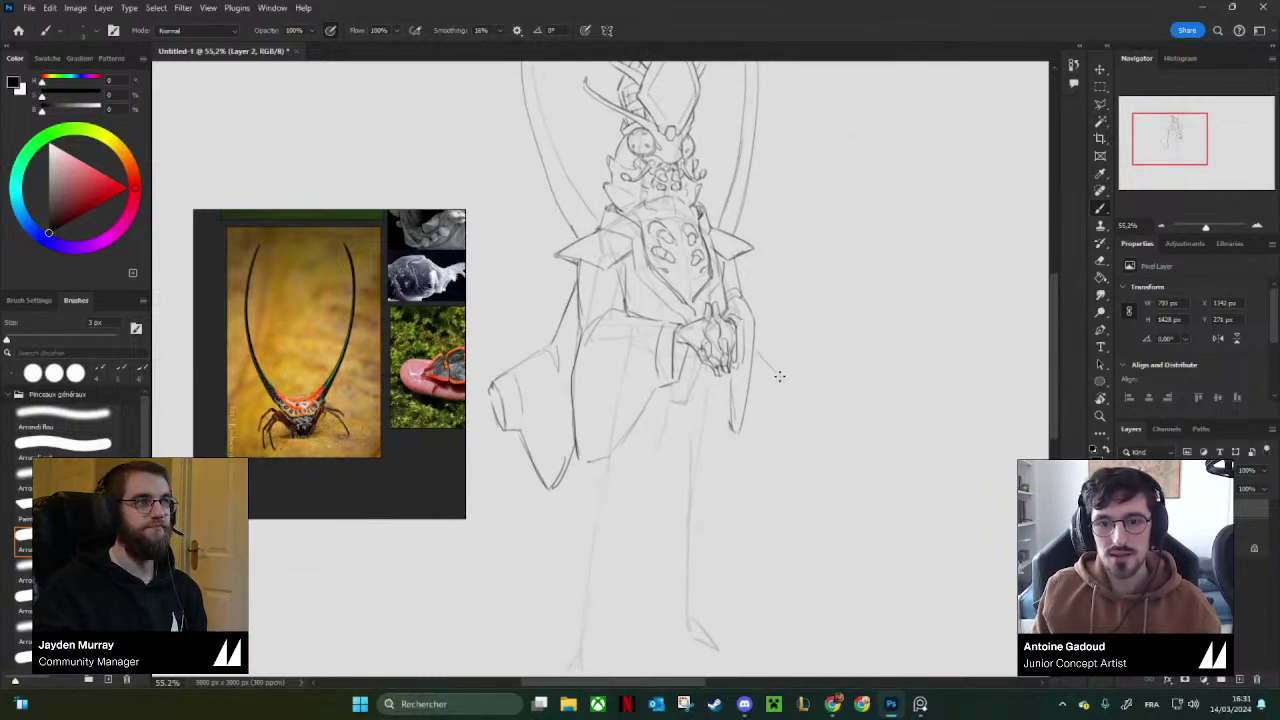
{"action": "key", "text": "ctrl+z"}
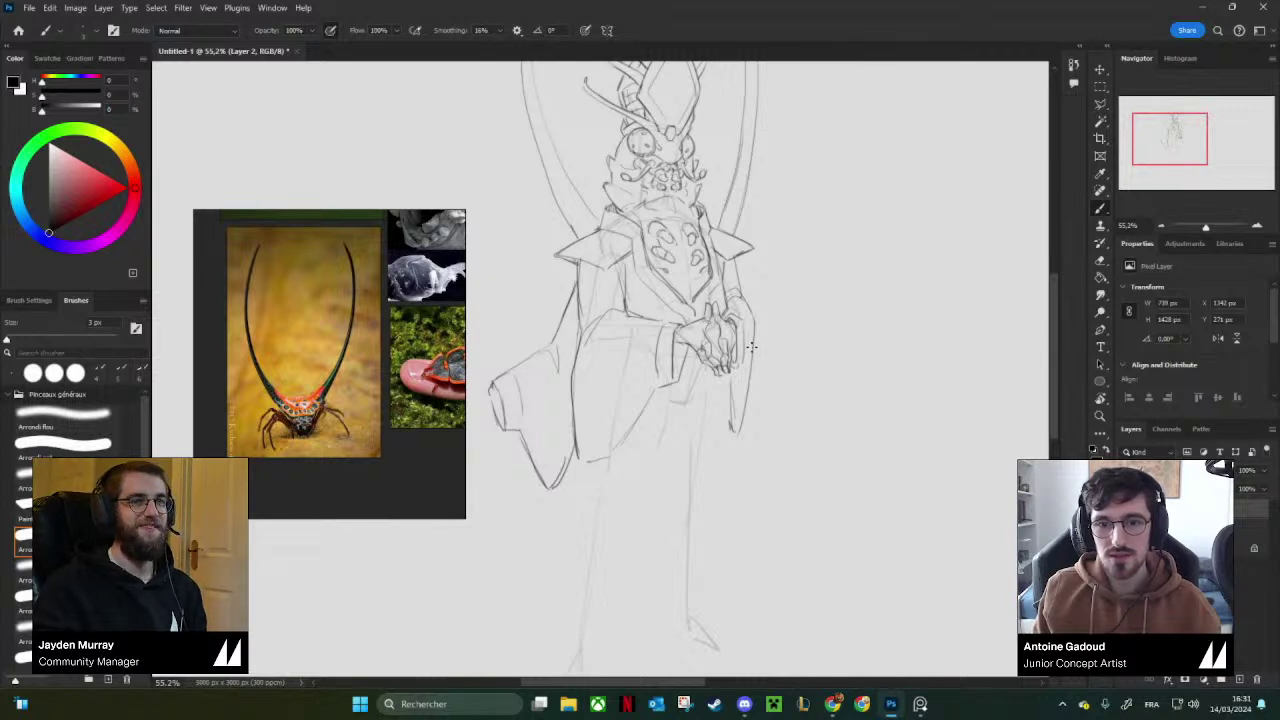
{"action": "mouse_move", "coordinate": [754, 348]}
{"action": "left_mouse_down"}
{"action": "mouse_move", "coordinate": [800, 384]}
{"action": "mouse_move", "coordinate": [842, 334]}
{"action": "mouse_move", "coordinate": [794, 392]}
{"action": "left_mouse_up"}
{"action": "key", "text": "e"}
{"action": "key", "text": "b"}
Clean up the far front sleeve's hanging tip and draw the robe's long far edge down to the foot, rotating the canvas.
{"action": "key", "text": "e"}
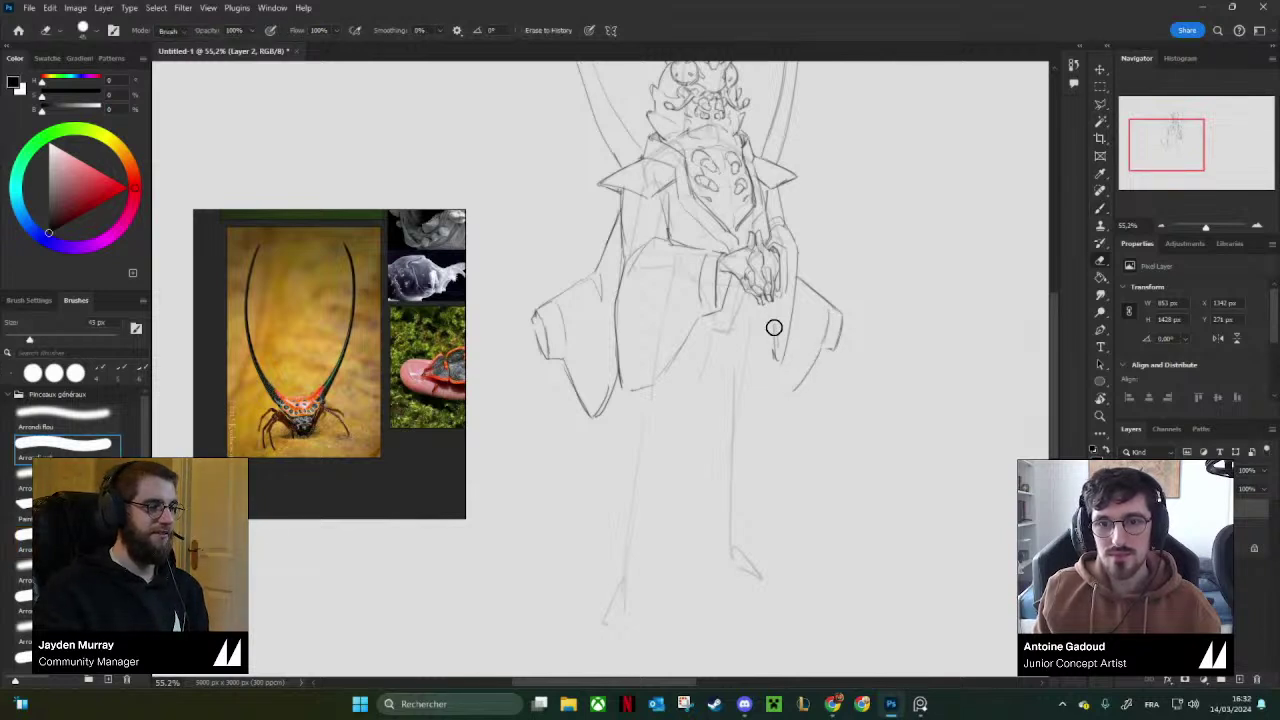
{"action": "mouse_move", "coordinate": [773, 312]}
{"action": "left_mouse_down"}
{"action": "mouse_move", "coordinate": [781, 365]}
{"action": "mouse_move", "coordinate": [757, 349]}
{"action": "mouse_move", "coordinate": [779, 534]}
{"action": "left_mouse_up"}
{"action": "key", "text": "b"}
{"action": "key", "text": "ctrl+z"}
{"action": "left_click_drag", "start_coordinate": [777, 325], "coordinate": [780, 561]}
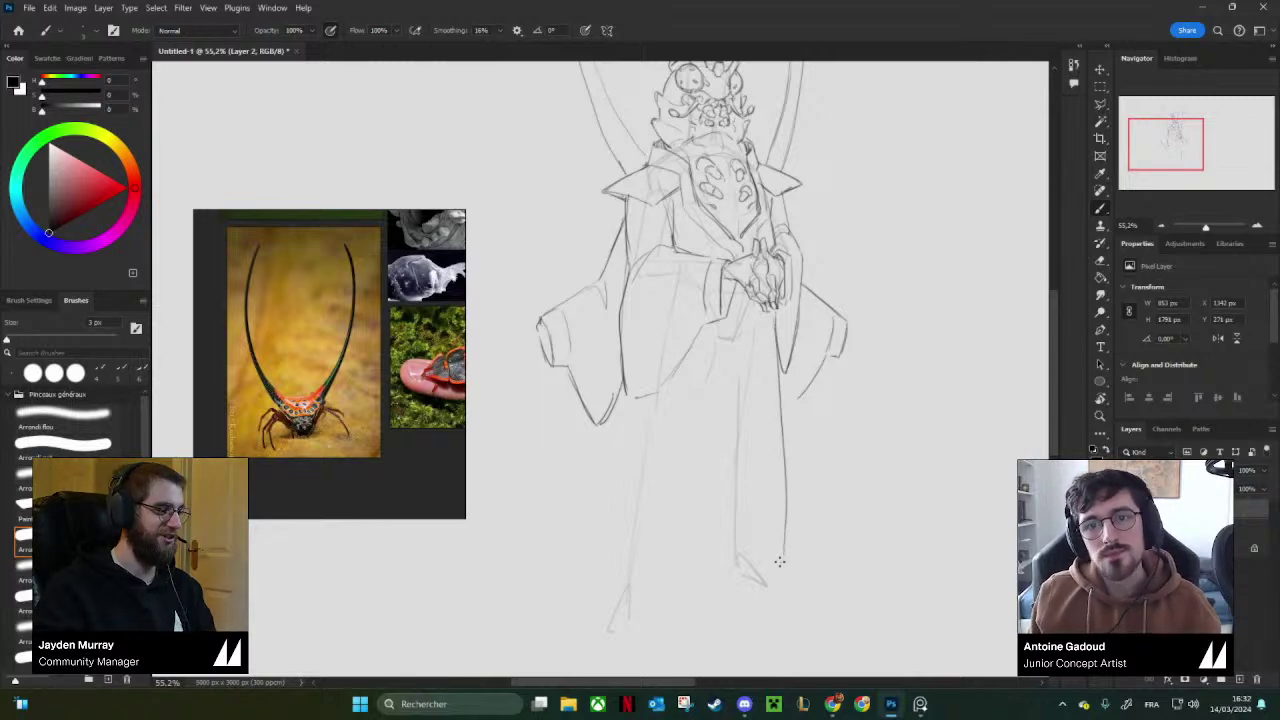
{"action": "key", "text": "ctrl+z"}
{"action": "mouse_move", "coordinate": [777, 339]}
{"action": "left_mouse_down"}
{"action": "mouse_move", "coordinate": [778, 552]}
{"action": "mouse_move", "coordinate": [754, 537]}
{"action": "mouse_move", "coordinate": [792, 330]}
{"action": "mouse_move", "coordinate": [743, 296]}
{"action": "mouse_move", "coordinate": [934, 257]}
{"action": "left_mouse_up"}
{"action": "key", "text": "r"}
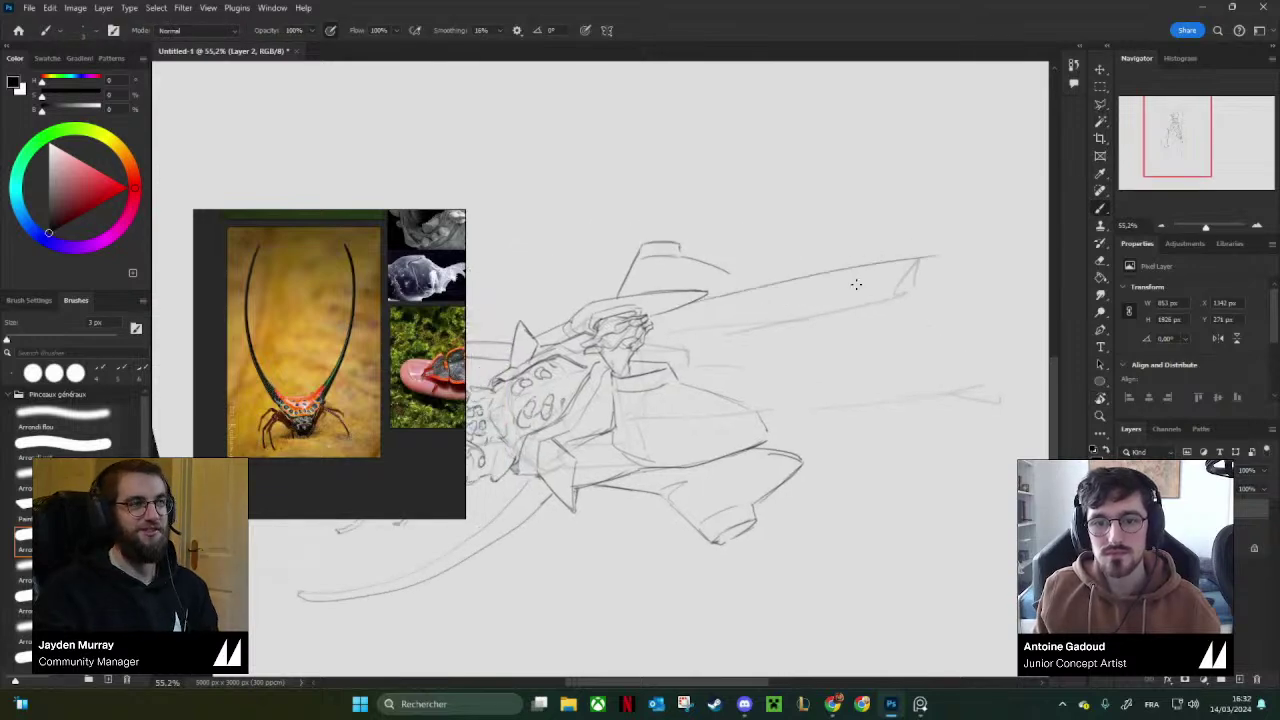
Reset the canvas rotation and draw the robe's long near edge from below the hanging sleeves to the foot, redoing the first attempt.
{"action": "key", "text": "space"}
{"action": "mouse_move", "coordinate": [876, 384]}
{"action": "left_mouse_down"}
{"action": "mouse_move", "coordinate": [831, 289]}
{"action": "mouse_move", "coordinate": [689, 451]}
{"action": "mouse_move", "coordinate": [658, 460]}
{"action": "mouse_move", "coordinate": [731, 310]}
{"action": "left_mouse_up"}
{"action": "key", "text": "r"}
{"action": "key", "text": "space"}
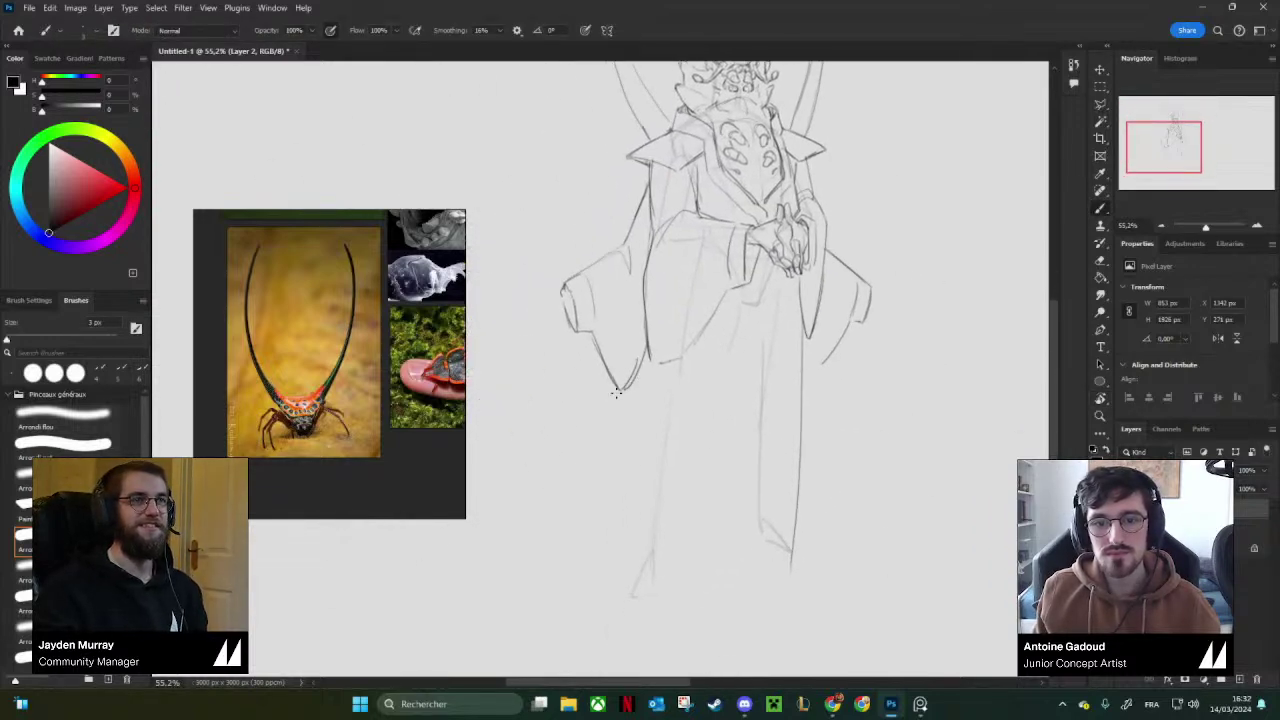
{"action": "mouse_move", "coordinate": [650, 360]}
{"action": "left_mouse_down"}
{"action": "mouse_move", "coordinate": [667, 370]}
{"action": "mouse_move", "coordinate": [632, 418]}
{"action": "left_mouse_up"}
{"action": "left_click_drag", "start_coordinate": [627, 483], "coordinate": [613, 556]}
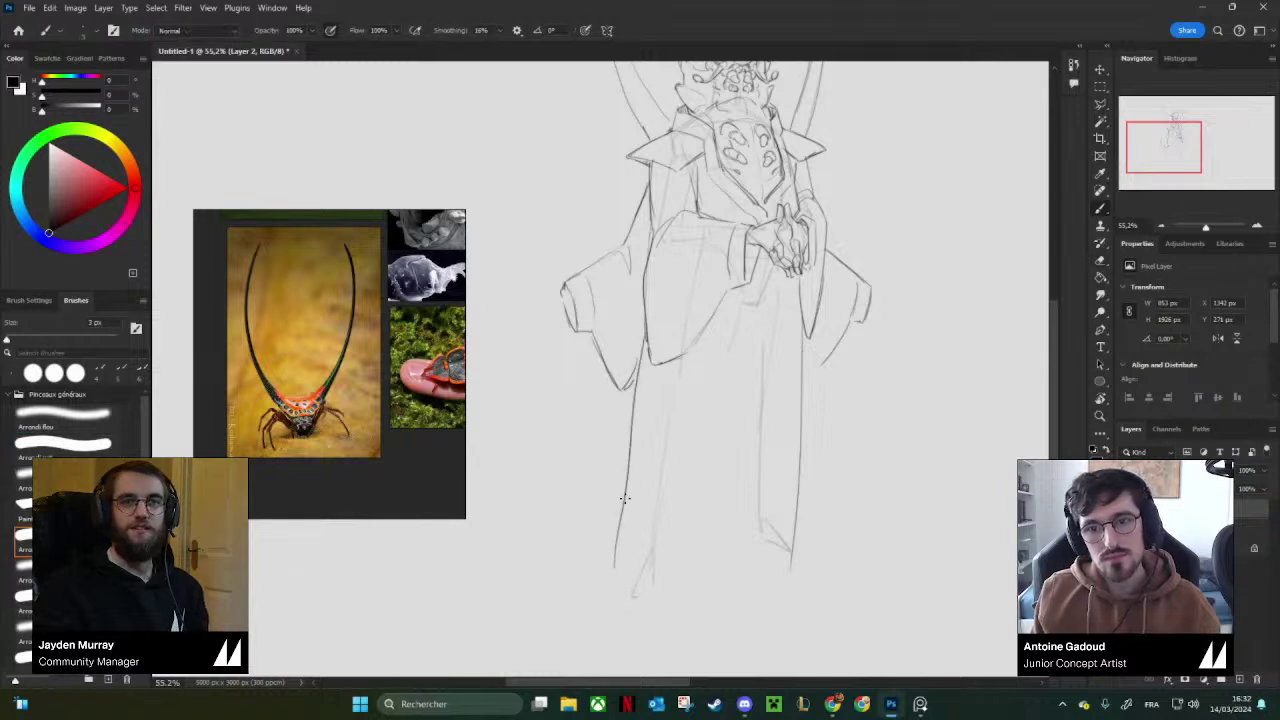
{"action": "key", "text": "ctrl+z"}
{"action": "left_click_drag", "start_coordinate": [648, 337], "coordinate": [614, 568]}
{"action": "key", "text": "space"}
{"action": "left_click_drag", "start_coordinate": [735, 384], "coordinate": [691, 394]}
Erase the robe's far edge and redraw it as a straighter line falling from the sleeve to the foot.
{"action": "key", "text": "e"}
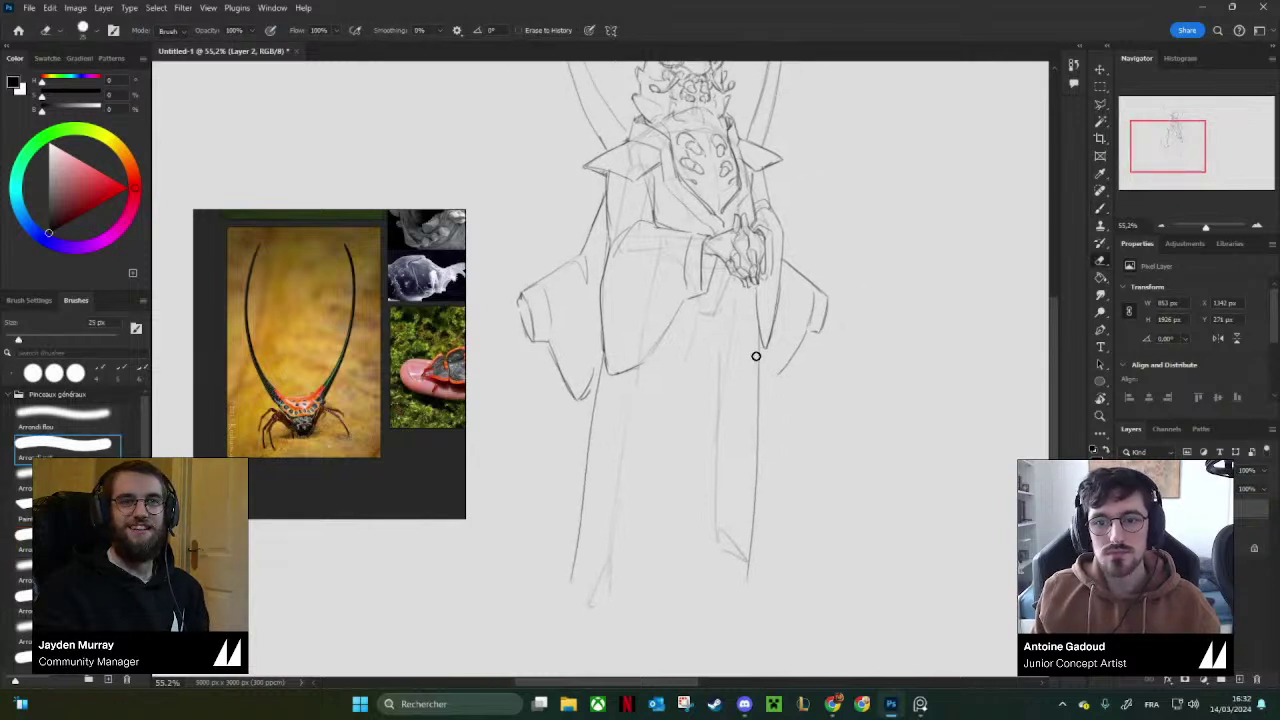
{"action": "mouse_move", "coordinate": [757, 350]}
{"action": "left_mouse_down"}
{"action": "mouse_move", "coordinate": [748, 572]}
{"action": "mouse_move", "coordinate": [760, 430]}
{"action": "mouse_move", "coordinate": [762, 573]}
{"action": "left_mouse_up"}
{"action": "key", "text": "b"}
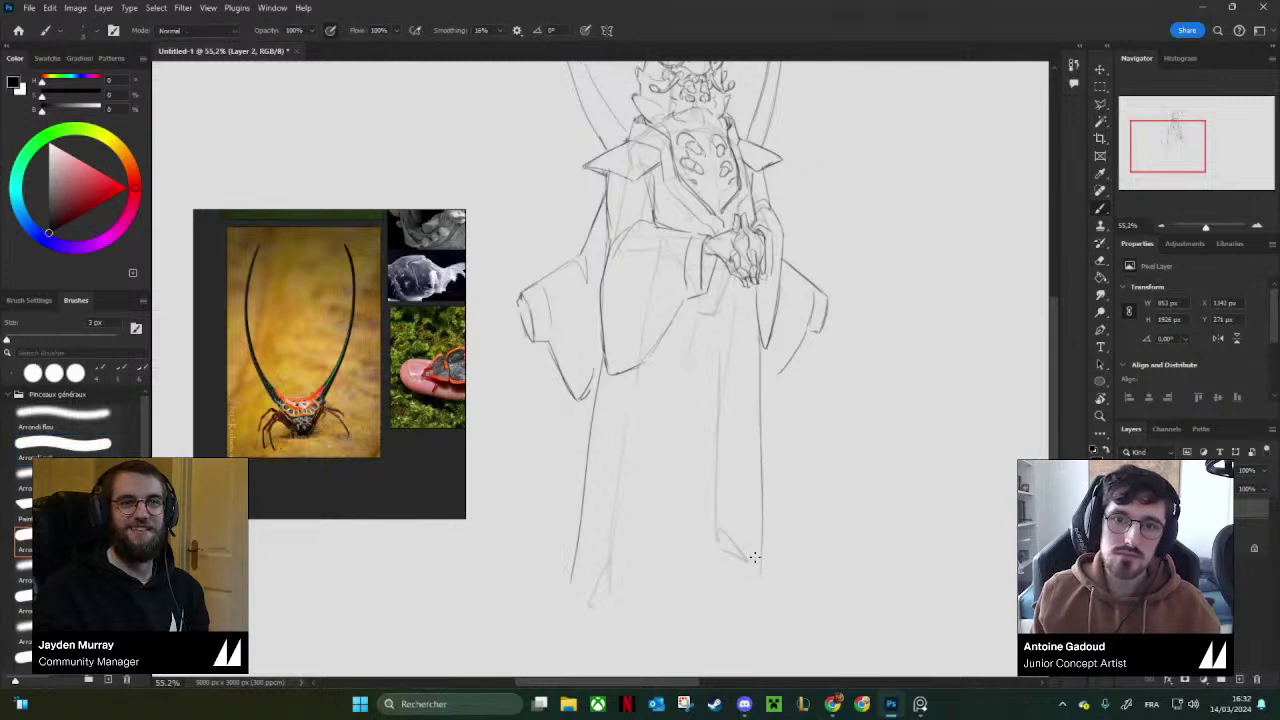
{"action": "key", "text": "space"}
{"action": "left_click_drag", "start_coordinate": [734, 474], "coordinate": [768, 499]}
Erase the robe's near edge, darken the rear near sleeve's hanging tip, and redraw the edge closer to the legs.
{"action": "key", "text": "e"}
{"action": "left_click_drag", "start_coordinate": [635, 384], "coordinate": [611, 560]}
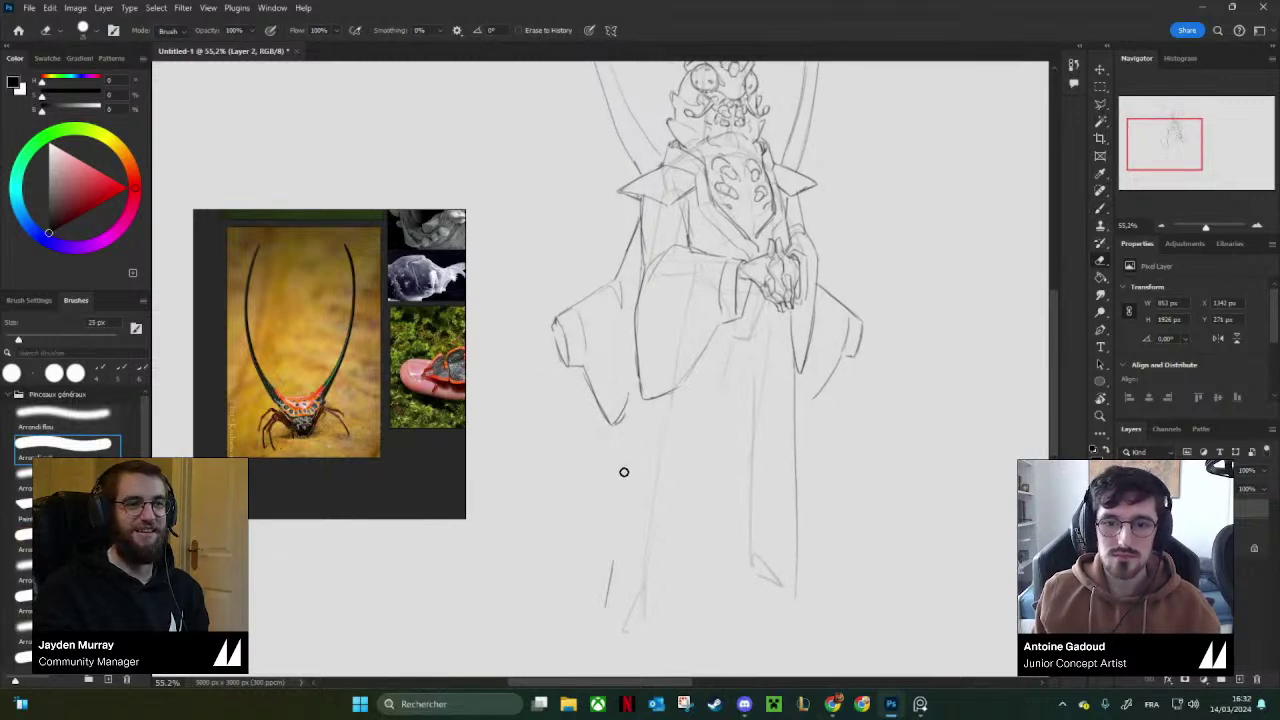
{"action": "key", "text": "b"}
{"action": "left_click_drag", "start_coordinate": [637, 384], "coordinate": [614, 431]}
{"action": "key", "text": "e"}
{"action": "left_click_drag", "start_coordinate": [616, 540], "coordinate": [601, 629]}
{"action": "key", "text": "b"}
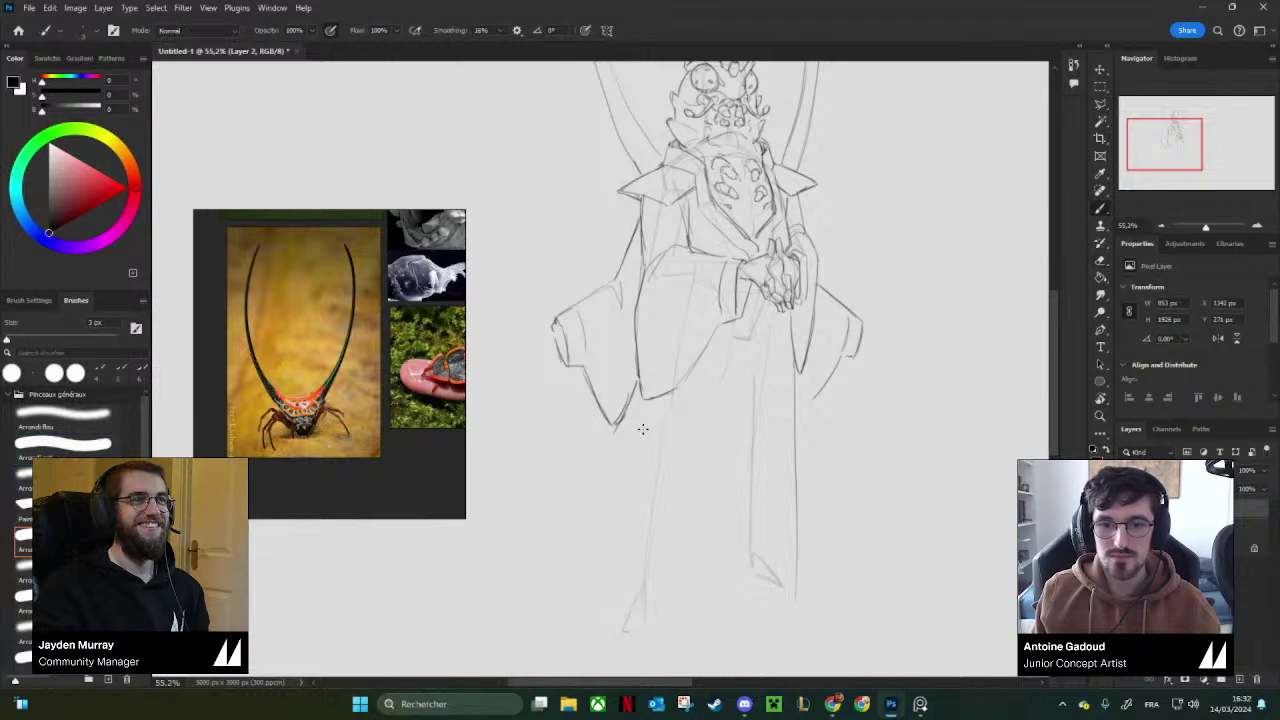
{"action": "left_click_drag", "start_coordinate": [652, 401], "coordinate": [626, 613]}
Add a second line along the robe's far edge, flaring slightly outward toward the foot.
{"action": "key", "text": "space"}
{"action": "left_click_drag", "start_coordinate": [753, 427], "coordinate": [731, 418]}
{"action": "key", "text": "ctrl+space"}
{"action": "mouse_move", "coordinate": [804, 452]}
{"action": "left_mouse_down"}
{"action": "mouse_move", "coordinate": [780, 424]}
{"action": "mouse_move", "coordinate": [785, 528]}
{"action": "mouse_move", "coordinate": [758, 432]}
{"action": "left_mouse_up"}
{"action": "key", "text": "space"}
{"action": "left_click_drag", "start_coordinate": [748, 386], "coordinate": [763, 531]}
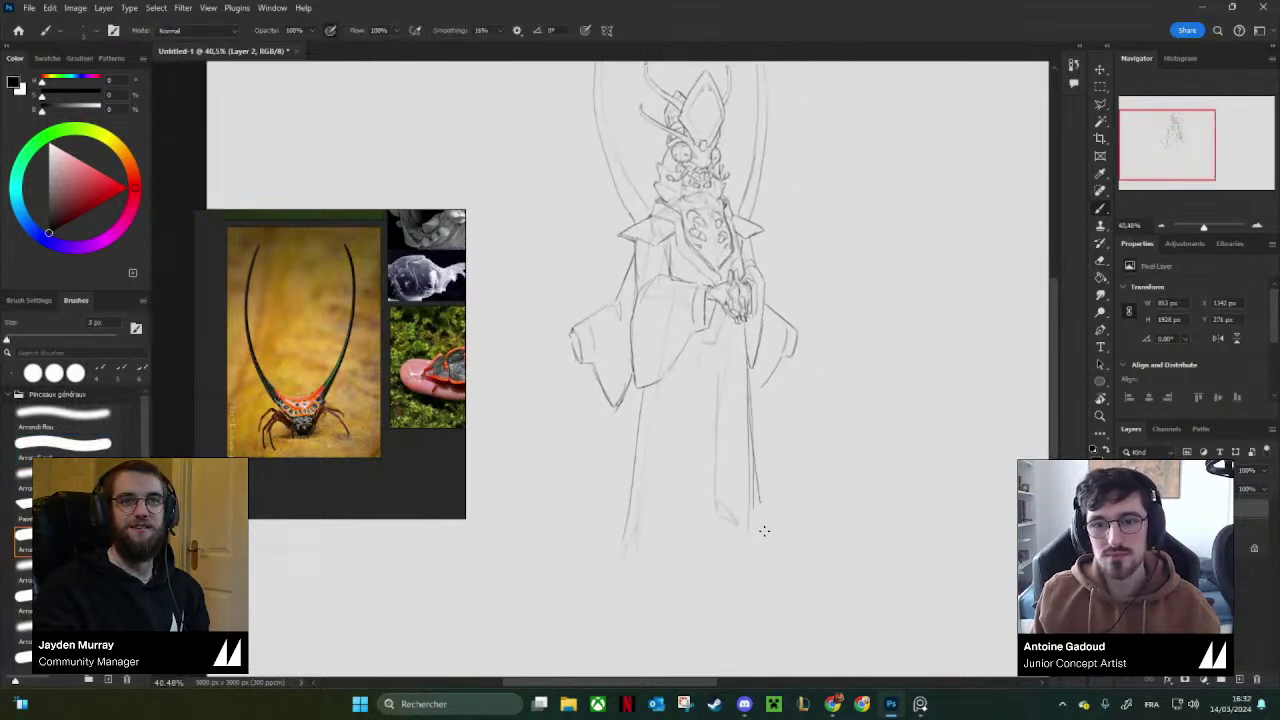
Draw an open bony hand with spread fingers reaching out of the rear near sleeve's cuff, cleaning it up with the eraser.
{"action": "key", "text": "space"}
{"action": "left_click_drag", "start_coordinate": [750, 423], "coordinate": [757, 463]}
{"action": "key", "text": "ctrl+space"}
{"action": "mouse_move", "coordinate": [542, 380]}
{"action": "left_mouse_down"}
{"action": "mouse_move", "coordinate": [607, 356]}
{"action": "mouse_move", "coordinate": [588, 356]}
{"action": "mouse_move", "coordinate": [613, 375]}
{"action": "mouse_move", "coordinate": [598, 388]}
{"action": "mouse_move", "coordinate": [617, 374]}
{"action": "mouse_move", "coordinate": [599, 392]}
{"action": "mouse_move", "coordinate": [610, 364]}
{"action": "mouse_move", "coordinate": [586, 374]}
{"action": "mouse_move", "coordinate": [567, 352]}
{"action": "mouse_move", "coordinate": [597, 353]}
{"action": "mouse_move", "coordinate": [585, 381]}
{"action": "mouse_move", "coordinate": [589, 365]}
{"action": "mouse_move", "coordinate": [569, 383]}
{"action": "mouse_move", "coordinate": [592, 399]}
{"action": "mouse_move", "coordinate": [548, 403]}
{"action": "left_mouse_up"}
{"action": "key", "text": "e"}
{"action": "key", "text": "b"}
{"action": "key", "text": "e"}
{"action": "key", "text": "b"}
{"action": "key", "text": "e"}
{"action": "key", "text": "b"}
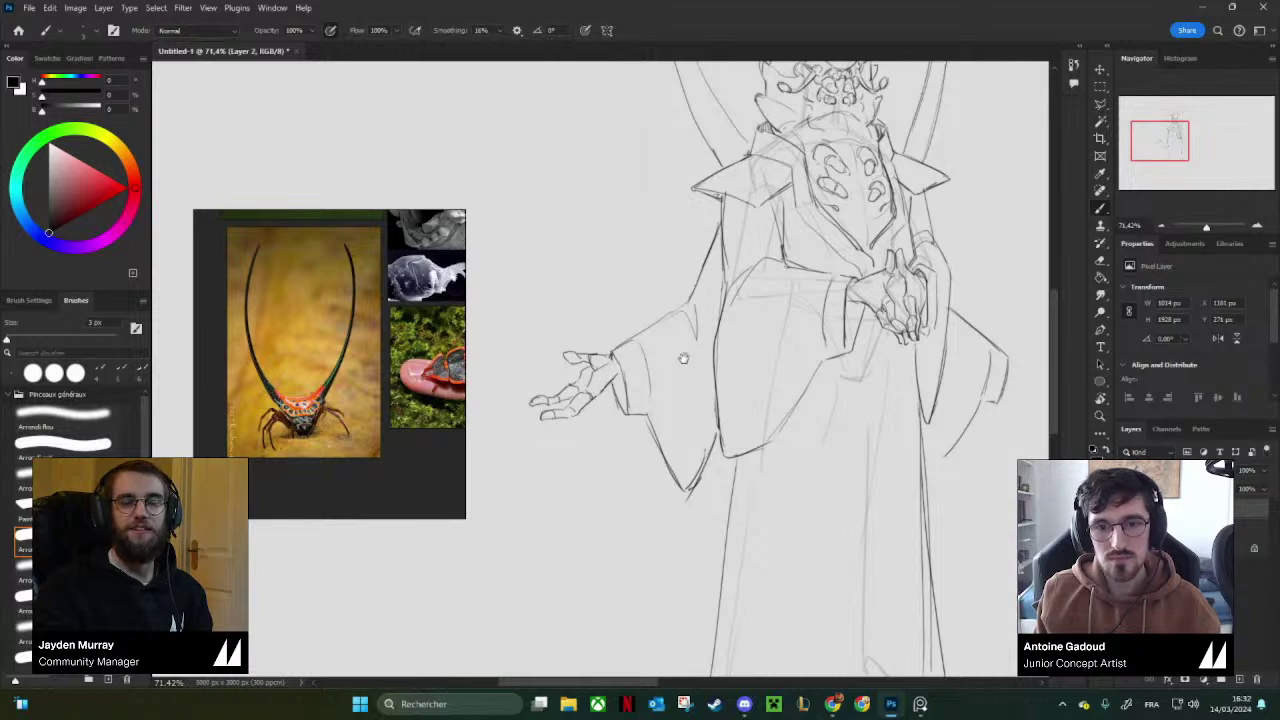
Draw a matching open hand with thumb and spread fingers reaching out of the rear far sleeve's cuff.
{"action": "left_click_drag", "start_coordinate": [683, 357], "coordinate": [560, 358]}
{"action": "left_click_drag", "start_coordinate": [932, 360], "coordinate": [897, 358]}
{"action": "left_click_drag", "start_coordinate": [897, 358], "coordinate": [913, 364]}
{"action": "scroll", "coordinate": [912, 364], "scroll_direction": "up", "scroll_amount": 2}
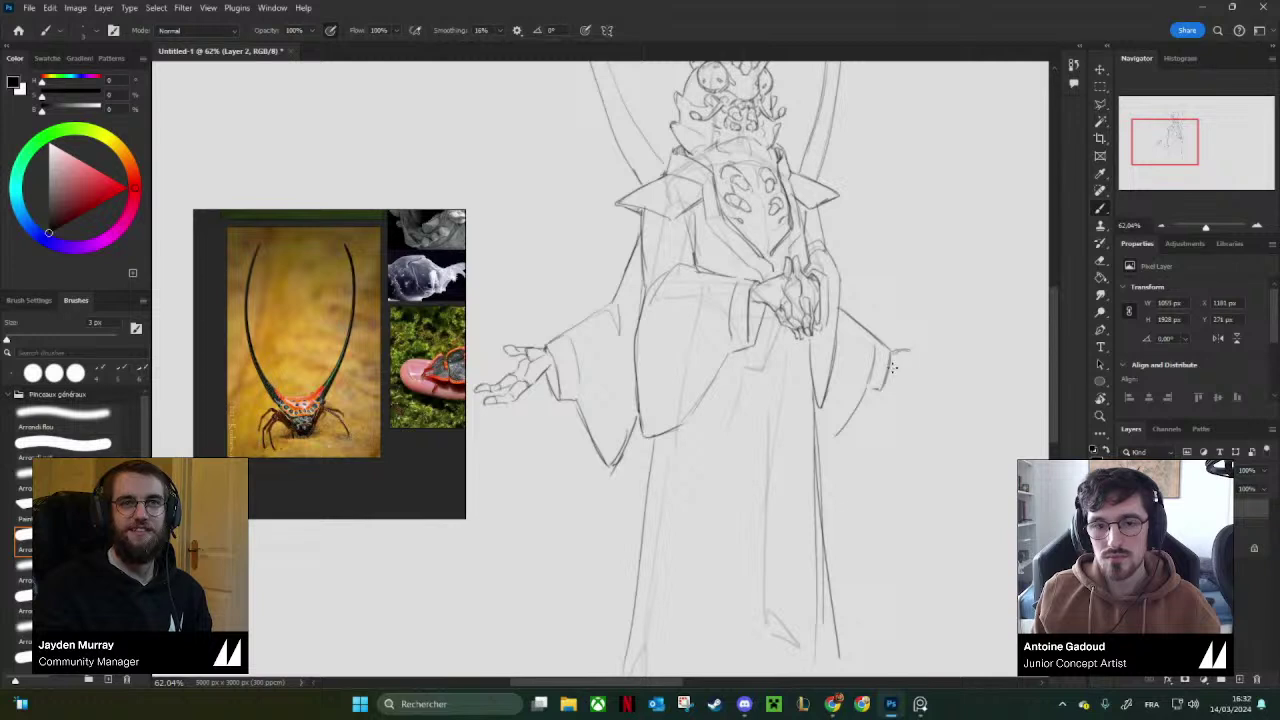
{"action": "left_click_drag", "start_coordinate": [903, 362], "coordinate": [916, 378]}
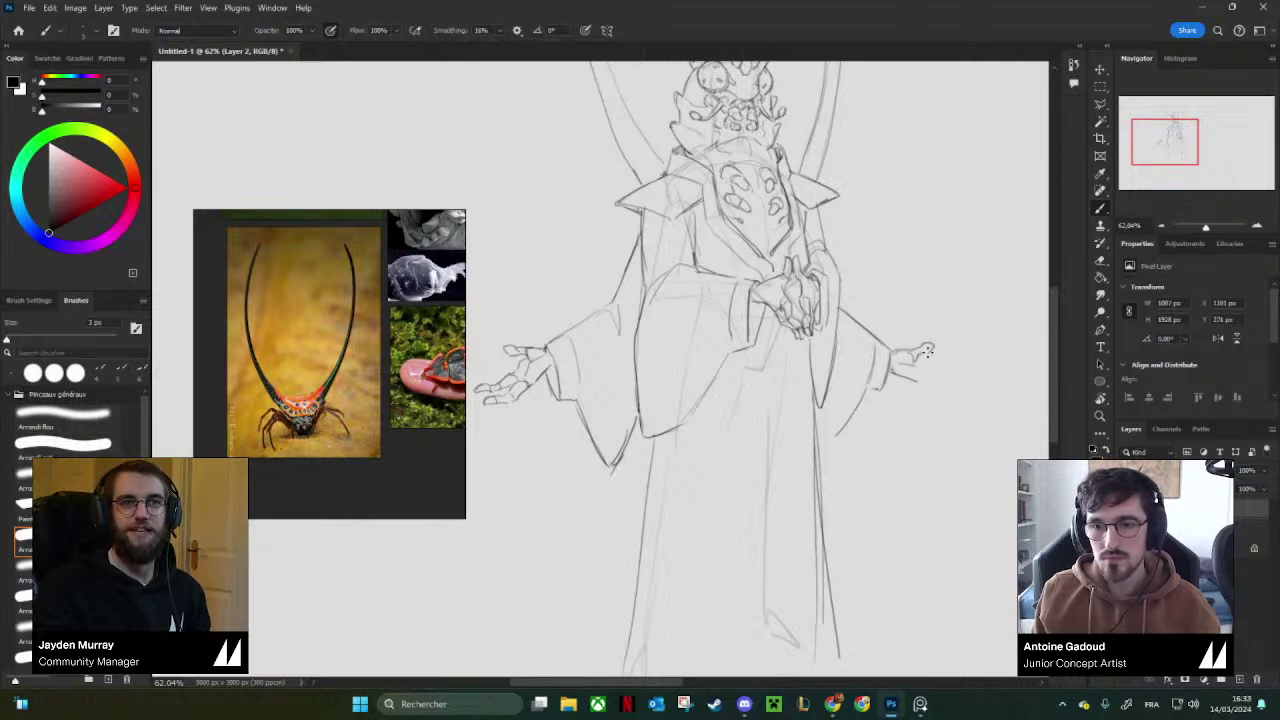
{"action": "left_click_drag", "start_coordinate": [928, 352], "coordinate": [920, 355]}
{"action": "left_click_drag", "start_coordinate": [926, 366], "coordinate": [915, 347]}
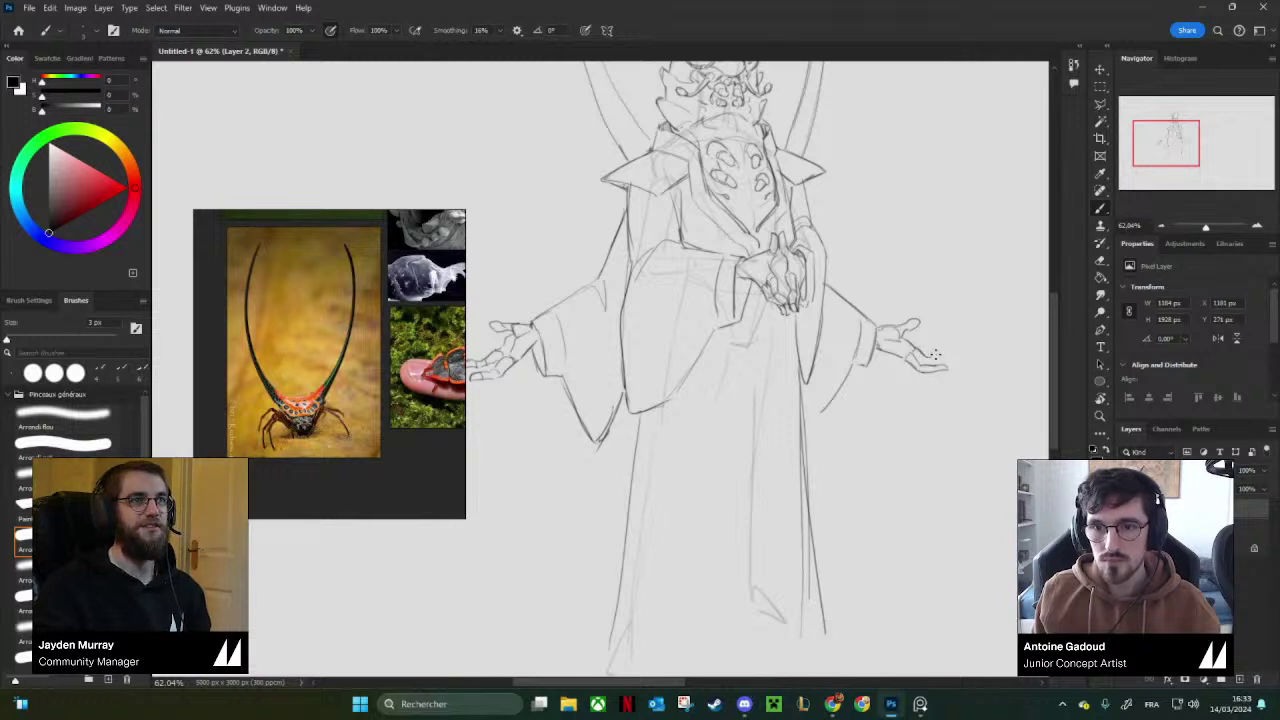
{"action": "mouse_move", "coordinate": [902, 325]}
{"action": "left_mouse_down"}
{"action": "mouse_move", "coordinate": [914, 359]}
{"action": "mouse_move", "coordinate": [898, 348]}
{"action": "mouse_move", "coordinate": [892, 377]}
{"action": "left_mouse_up"}
Refine the far open hand's palm and finger lines with small erasures and redrawn strokes.
{"action": "key", "text": "e"}
{"action": "key", "text": "b"}
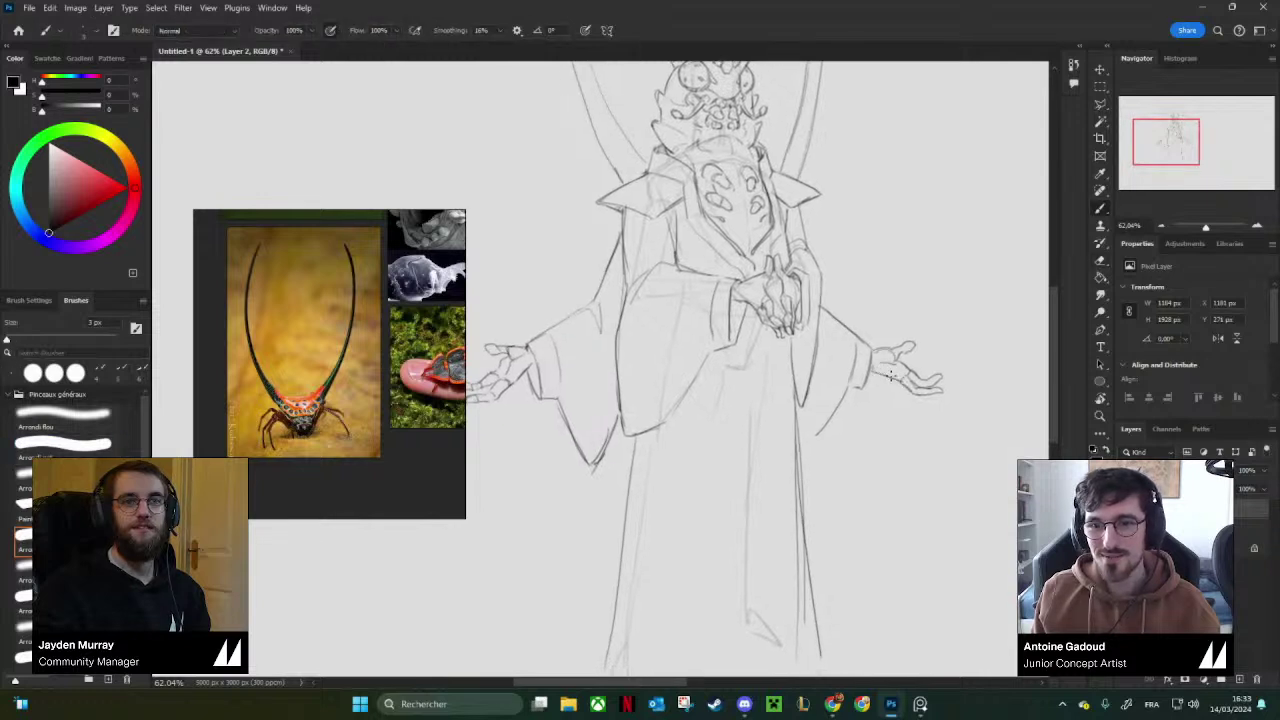
{"action": "key", "text": "e"}
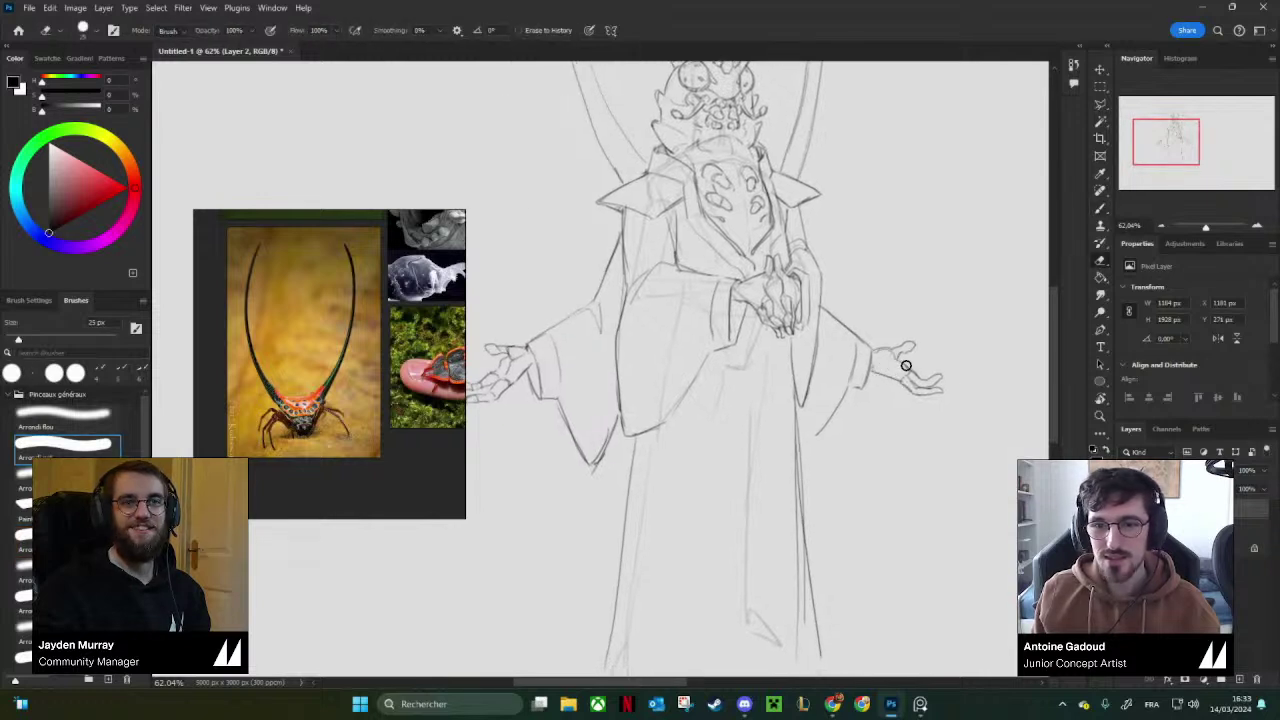
{"action": "key", "text": "b"}
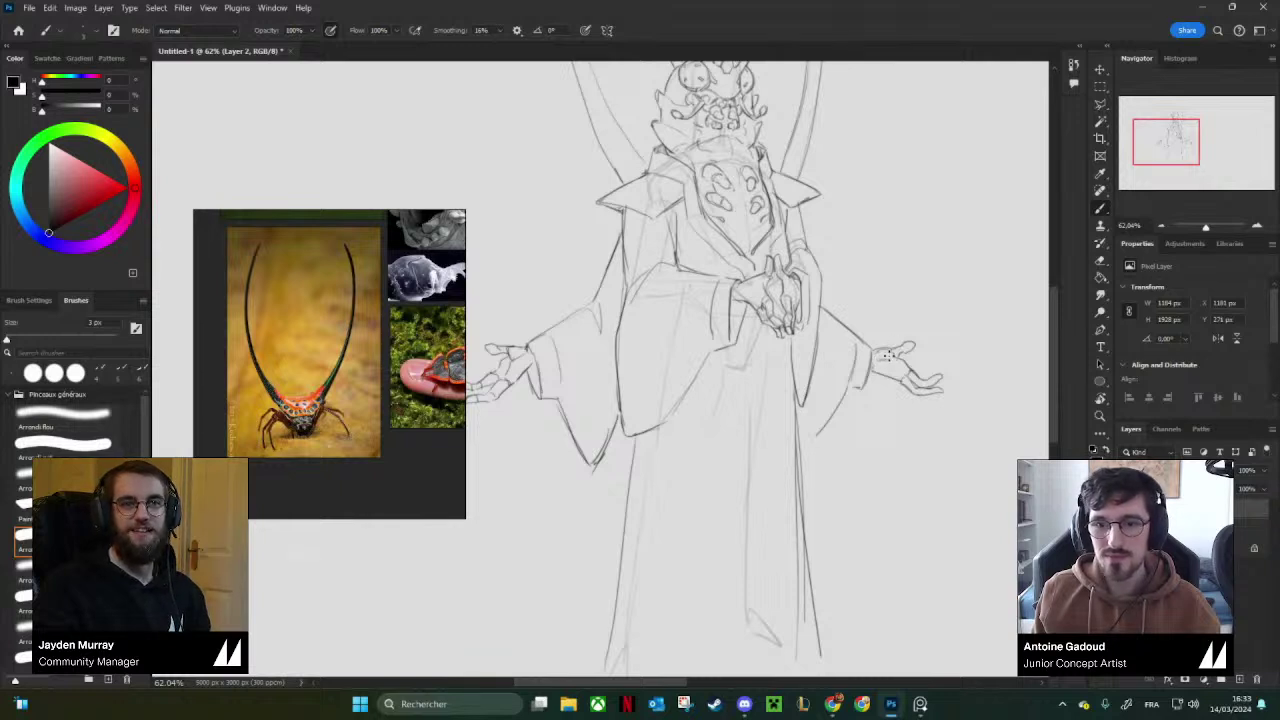
{"action": "key", "text": "e"}
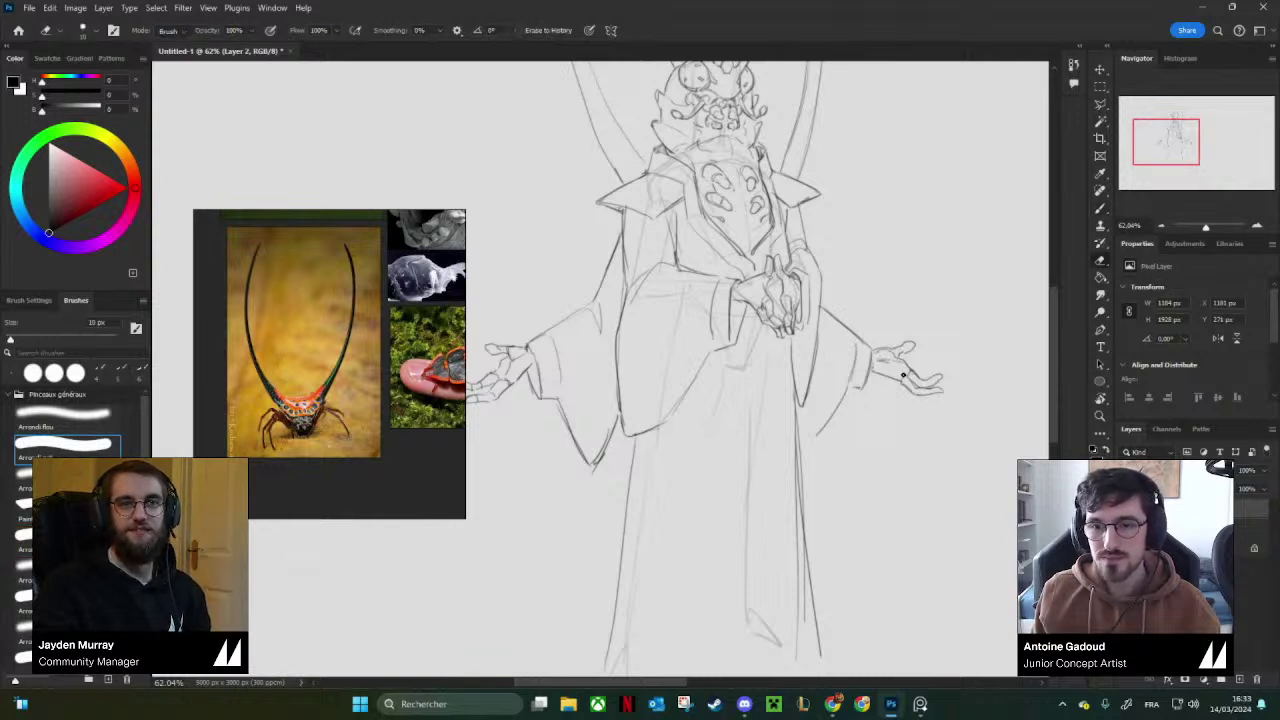
{"action": "key", "text": "b"}
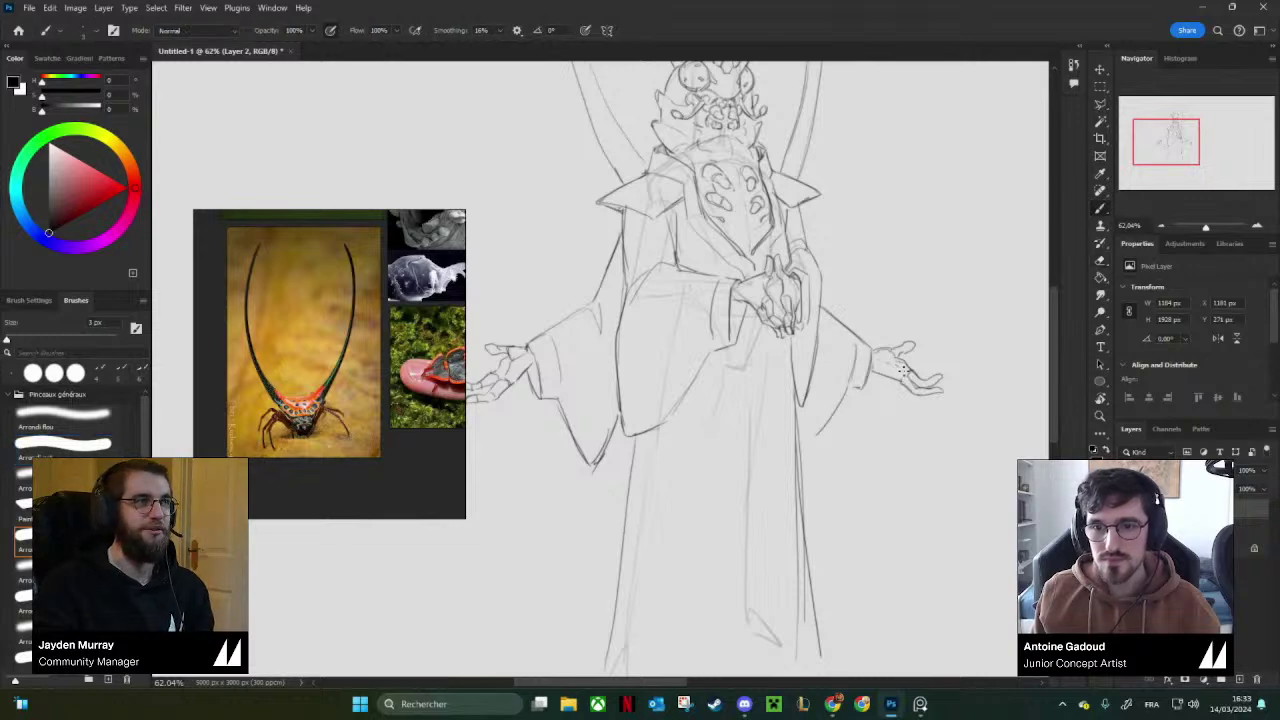
Mirror the canvas view to check the figure and firm up the rear far sleeve's hanging hem.
{"action": "key", "text": "z"}
{"action": "mouse_move", "coordinate": [943, 343]}
{"action": "left_mouse_down"}
{"action": "mouse_move", "coordinate": [894, 297]}
{"action": "mouse_move", "coordinate": [798, 375]}
{"action": "mouse_move", "coordinate": [489, 418]}
{"action": "left_mouse_up"}
{"action": "key", "text": "b"}
{"action": "key", "text": "z"}
{"action": "left_click_drag", "start_coordinate": [826, 325], "coordinate": [728, 345]}
{"action": "key", "text": "b"}
{"action": "left_click_drag", "start_coordinate": [850, 357], "coordinate": [839, 356]}
{"action": "scroll", "coordinate": [838, 357], "scroll_direction": "up", "scroll_amount": 2}
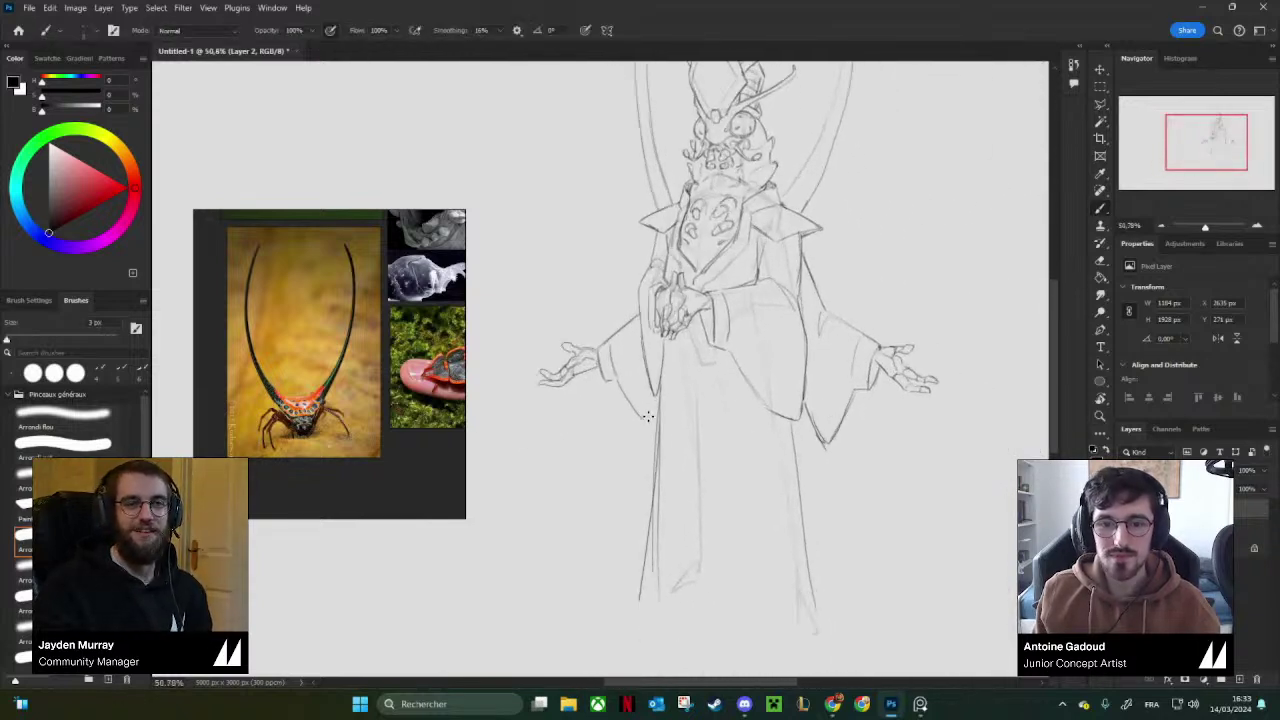
{"action": "mouse_move", "coordinate": [625, 401]}
{"action": "left_mouse_down"}
{"action": "mouse_move", "coordinate": [646, 425]}
{"action": "mouse_move", "coordinate": [674, 397]}
{"action": "left_mouse_up"}
Reinforce the far front arm's outline above the clasped hands and flip the canvas view back.
{"action": "left_click_drag", "start_coordinate": [785, 365], "coordinate": [751, 337]}
{"action": "key", "text": "z"}
{"action": "mouse_move", "coordinate": [640, 315]}
{"action": "left_mouse_down"}
{"action": "mouse_move", "coordinate": [698, 315]}
{"action": "mouse_move", "coordinate": [654, 376]}
{"action": "left_mouse_up"}
{"action": "key", "text": "b"}
{"action": "left_click_drag", "start_coordinate": [647, 249], "coordinate": [636, 305]}
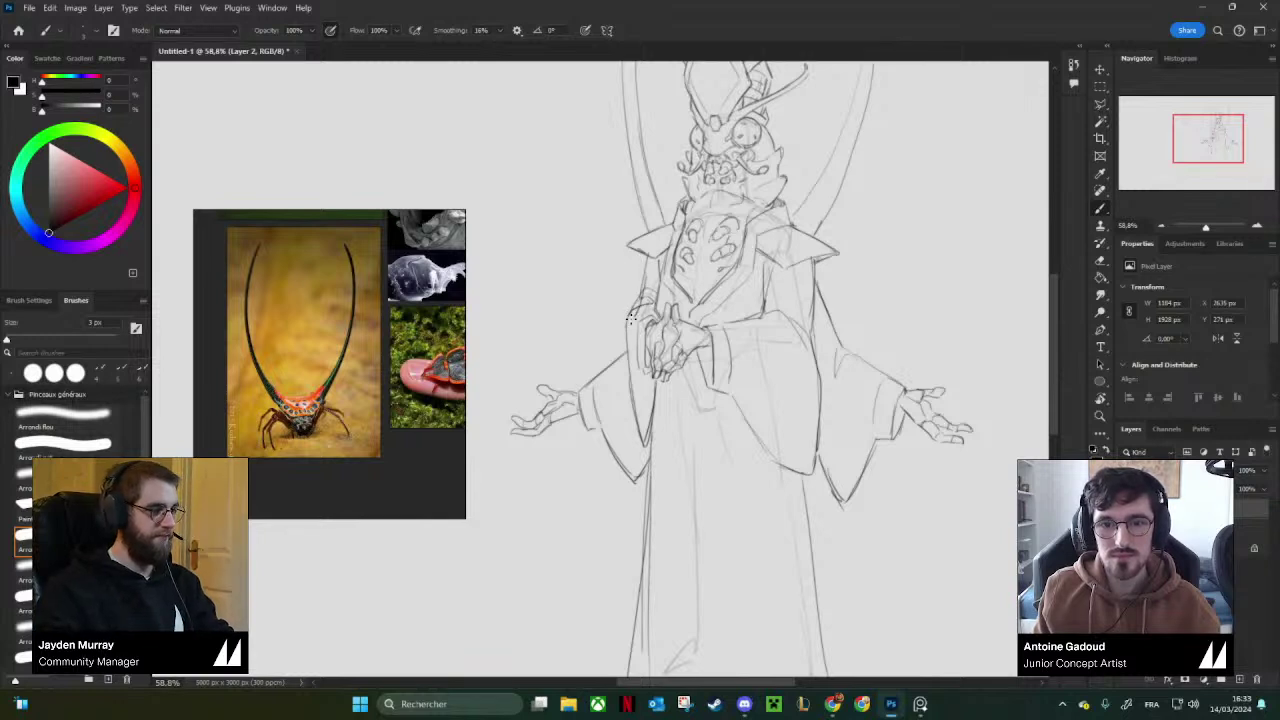
{"action": "mouse_move", "coordinate": [641, 301]}
{"action": "left_mouse_down"}
{"action": "mouse_move", "coordinate": [628, 324]}
{"action": "mouse_move", "coordinate": [646, 313]}
{"action": "mouse_move", "coordinate": [618, 313]}
{"action": "left_mouse_up"}
{"action": "key", "text": "z"}
{"action": "key", "text": "b"}
{"action": "key", "text": "ctrl+shift+h"}
Inspect the torso and sleeves up close and bring up the bishop reference with the golden cope and staff.
{"action": "key", "text": "z"}
{"action": "left_click_drag", "start_coordinate": [752, 215], "coordinate": [700, 225]}
{"action": "key", "text": "b"}
{"action": "key", "text": "z"}
{"action": "left_click_drag", "start_coordinate": [686, 283], "coordinate": [850, 304]}
{"action": "key", "text": "b"}
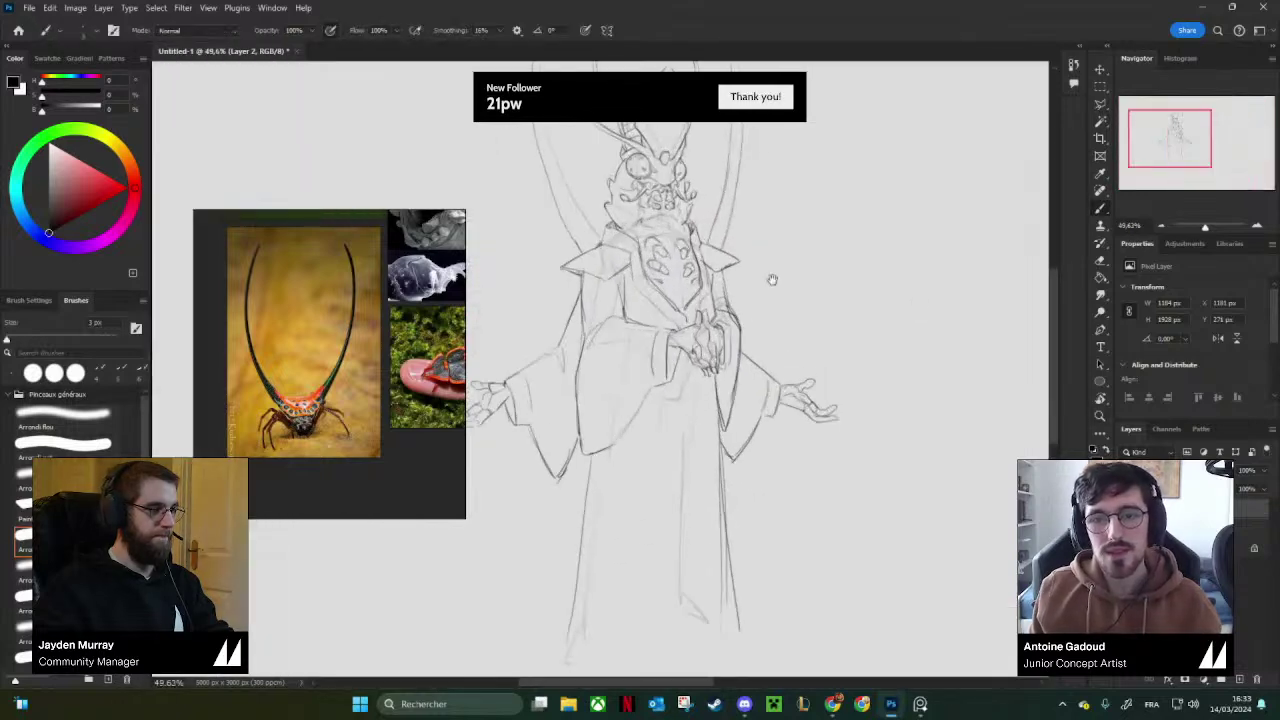
{"action": "left_click_drag", "start_coordinate": [771, 280], "coordinate": [850, 310]}
{"action": "left_click_drag", "start_coordinate": [690, 334], "coordinate": [742, 334]}
{"action": "key", "text": "b"}
{"action": "left_click_drag", "start_coordinate": [689, 278], "coordinate": [681, 336]}
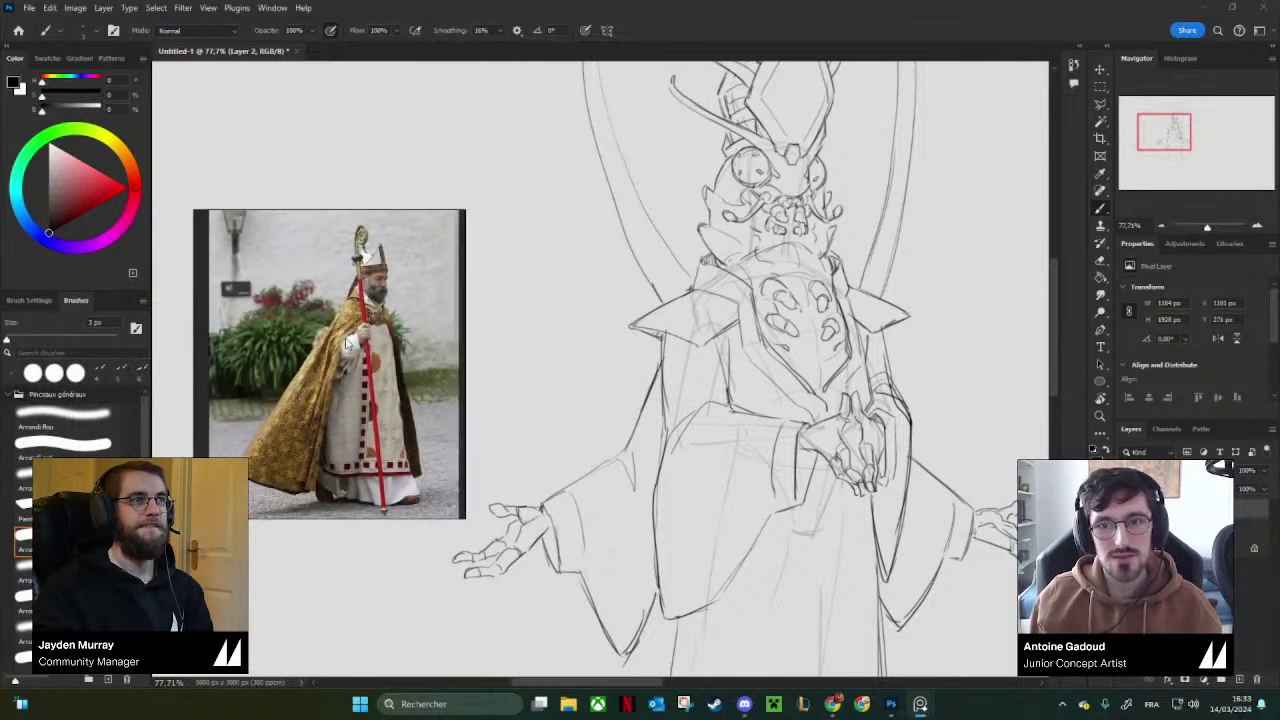
{"action": "scroll", "coordinate": [676, 357], "scroll_direction": "down", "scroll_amount": 2}
Draw a draped cape edge from beneath the near shoulder collar down the upper arm, erasing and redrawing it more cleanly.
{"action": "key", "text": "e"}
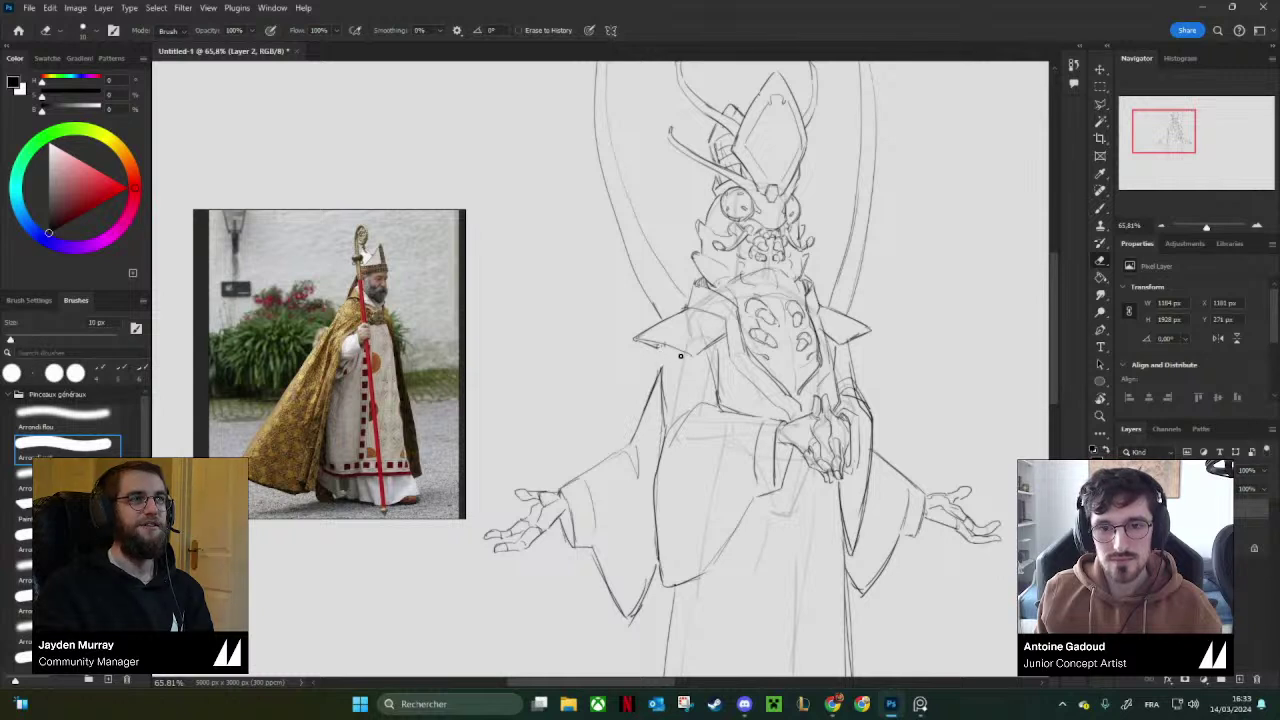
{"action": "key", "text": "b"}
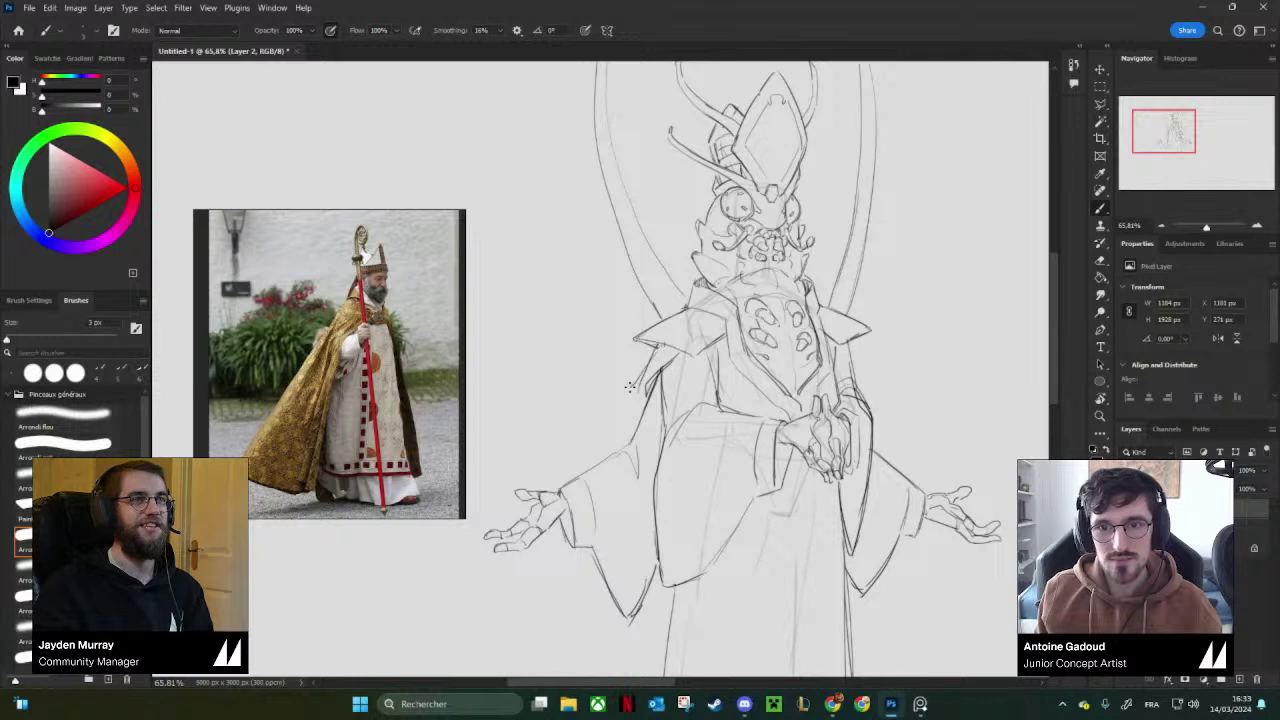
{"action": "left_click_drag", "start_coordinate": [630, 390], "coordinate": [636, 425]}
{"action": "left_click_drag", "start_coordinate": [840, 381], "coordinate": [779, 358]}
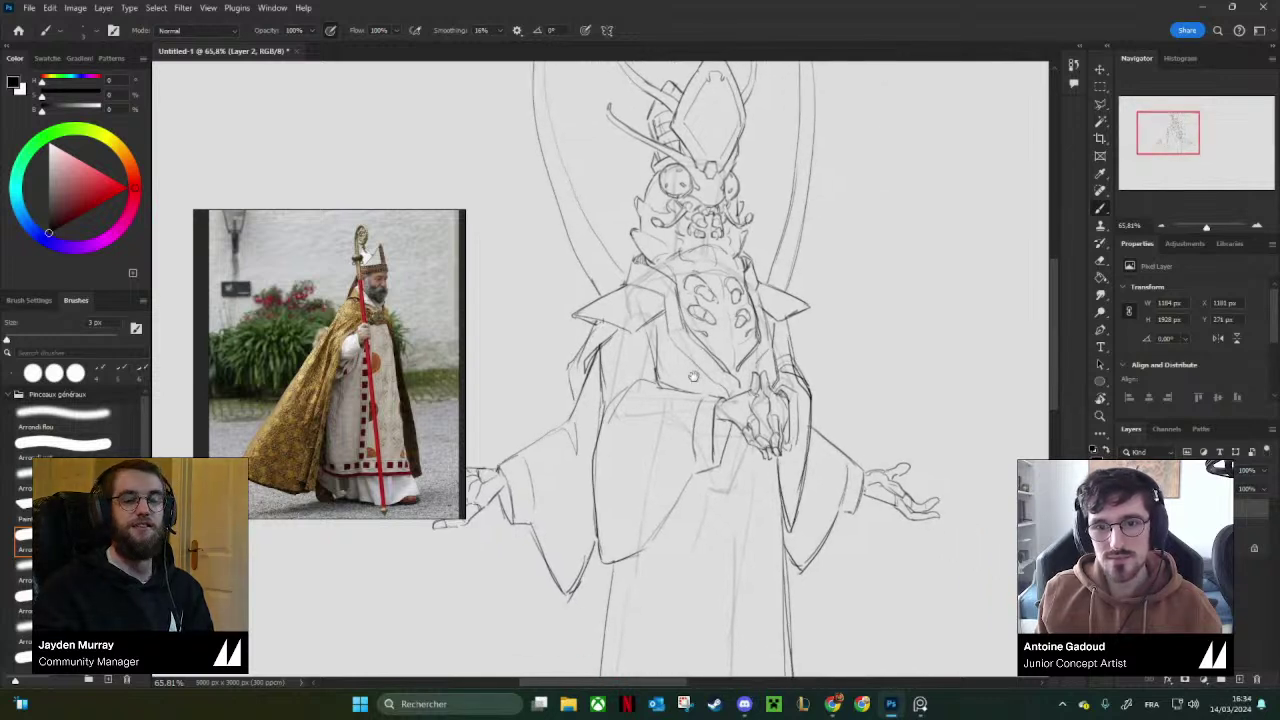
{"action": "left_click_drag", "start_coordinate": [693, 376], "coordinate": [733, 307]}
{"action": "left_click_drag", "start_coordinate": [777, 364], "coordinate": [715, 356]}
{"action": "key", "text": "e"}
{"action": "mouse_move", "coordinate": [653, 311]}
{"action": "left_mouse_down"}
{"action": "mouse_move", "coordinate": [648, 334]}
{"action": "mouse_move", "coordinate": [618, 340]}
{"action": "left_mouse_up"}
{"action": "key", "text": "b"}
{"action": "key", "text": "e"}
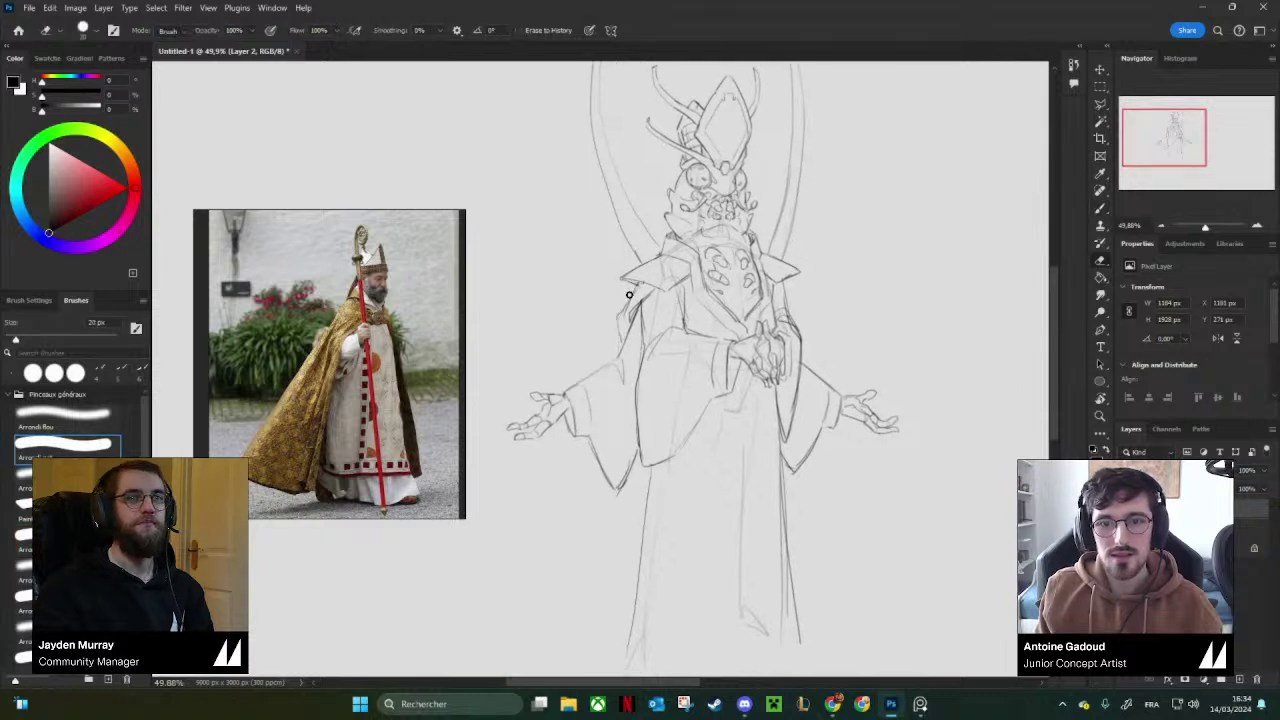
{"action": "left_click_drag", "start_coordinate": [634, 290], "coordinate": [621, 331]}
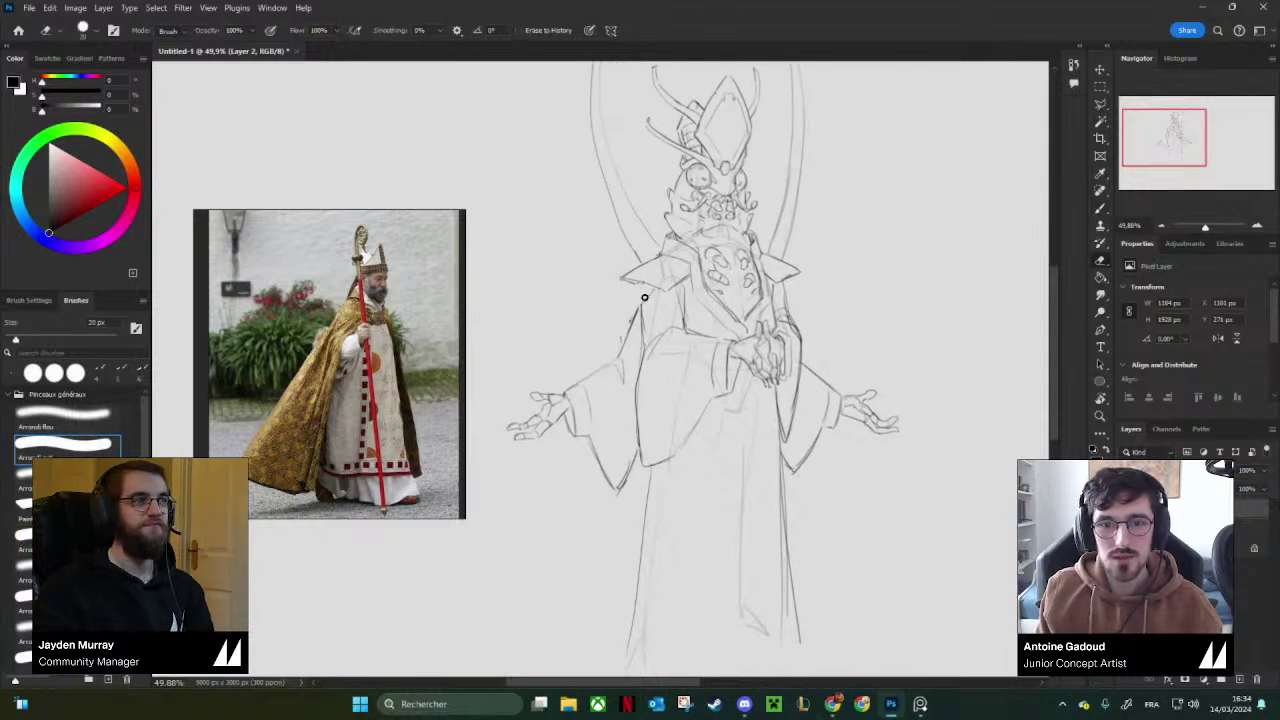
{"action": "key", "text": "b"}
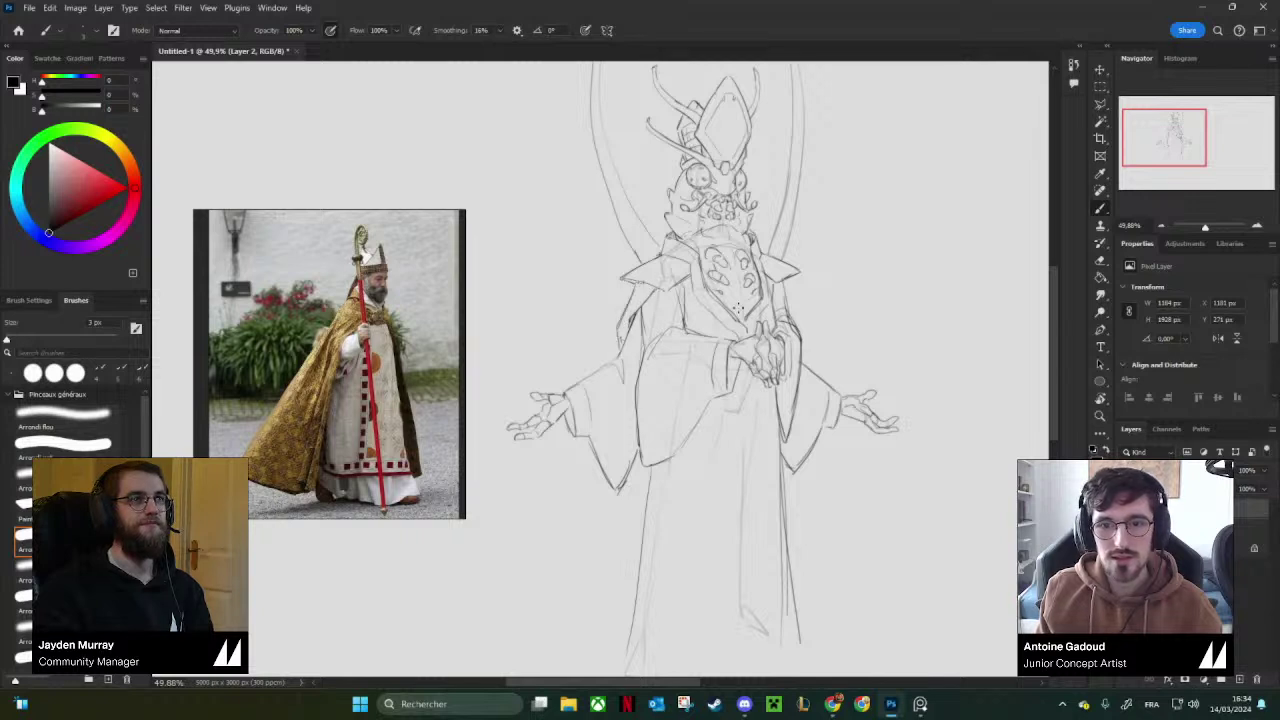
Draw a matching cape edge beneath the far shoulder collar along the upper arm.
{"action": "key", "text": "e"}
{"action": "key", "text": "b"}
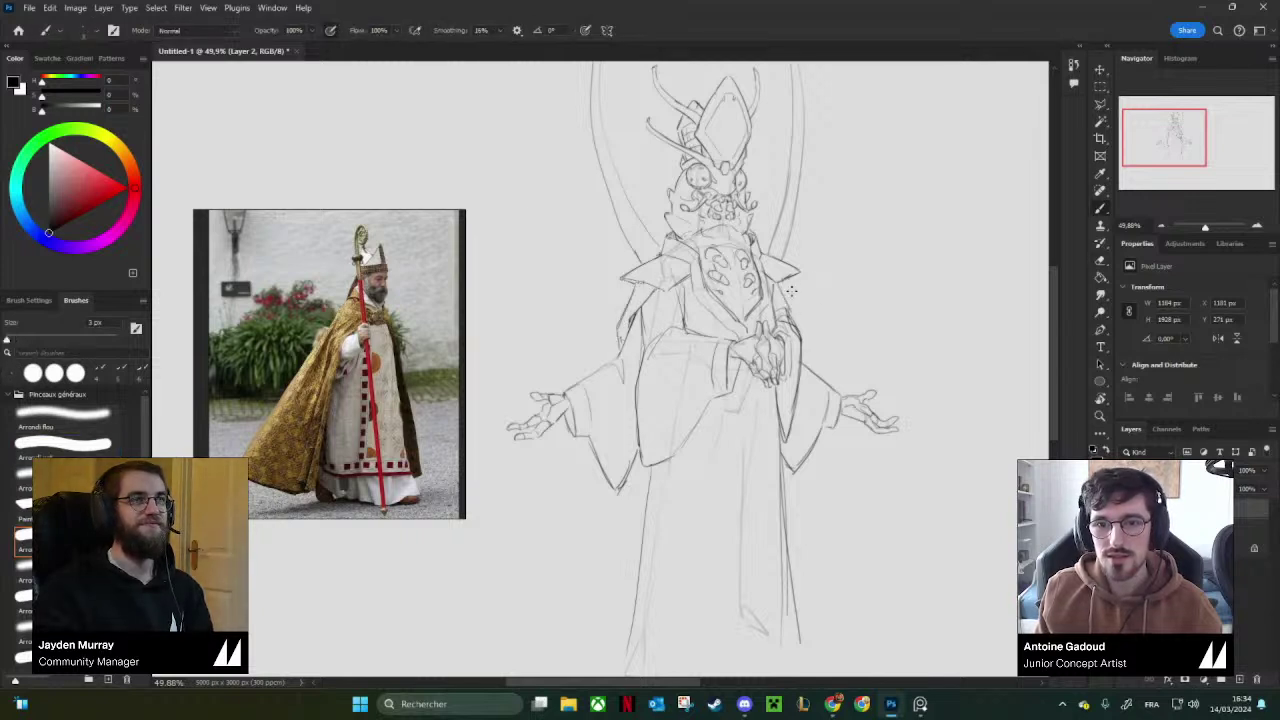
{"action": "left_click_drag", "start_coordinate": [801, 269], "coordinate": [796, 339]}
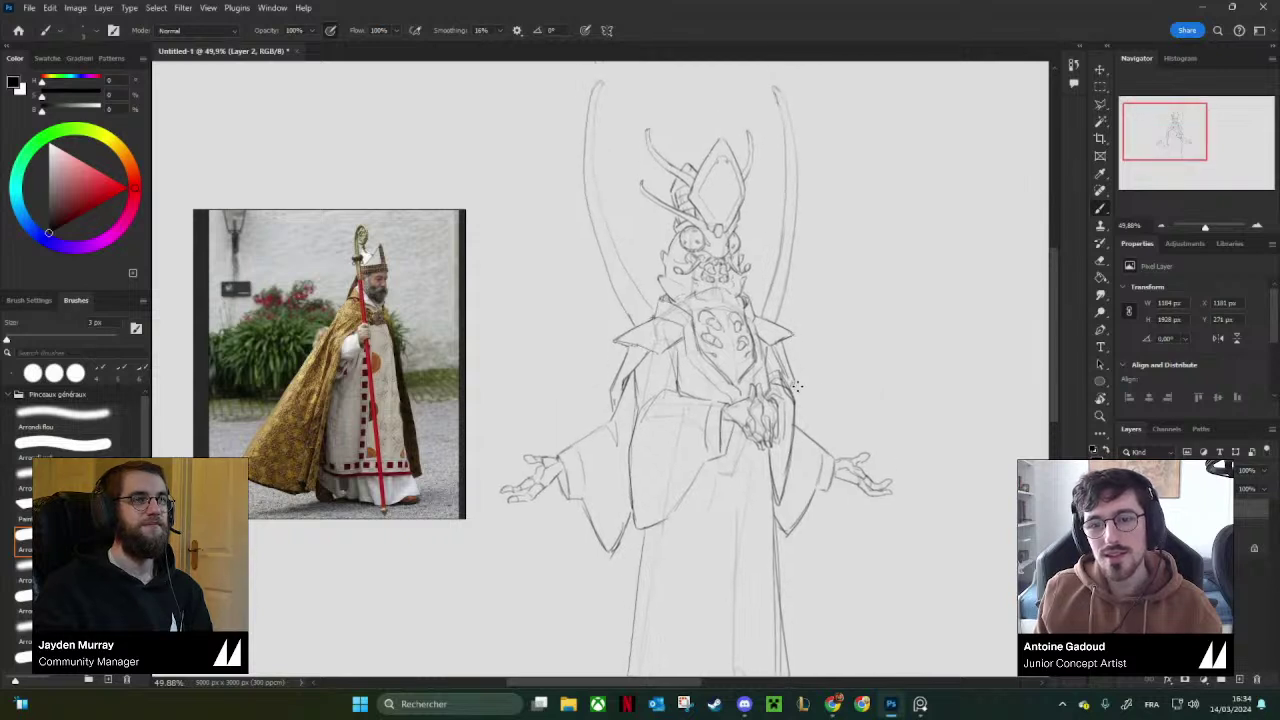
Draw a long cape panel hanging below the rear near sleeve, erasing and redrawing its outer edge before adding the inner edge.
{"action": "left_click_drag", "start_coordinate": [765, 426], "coordinate": [671, 289]}
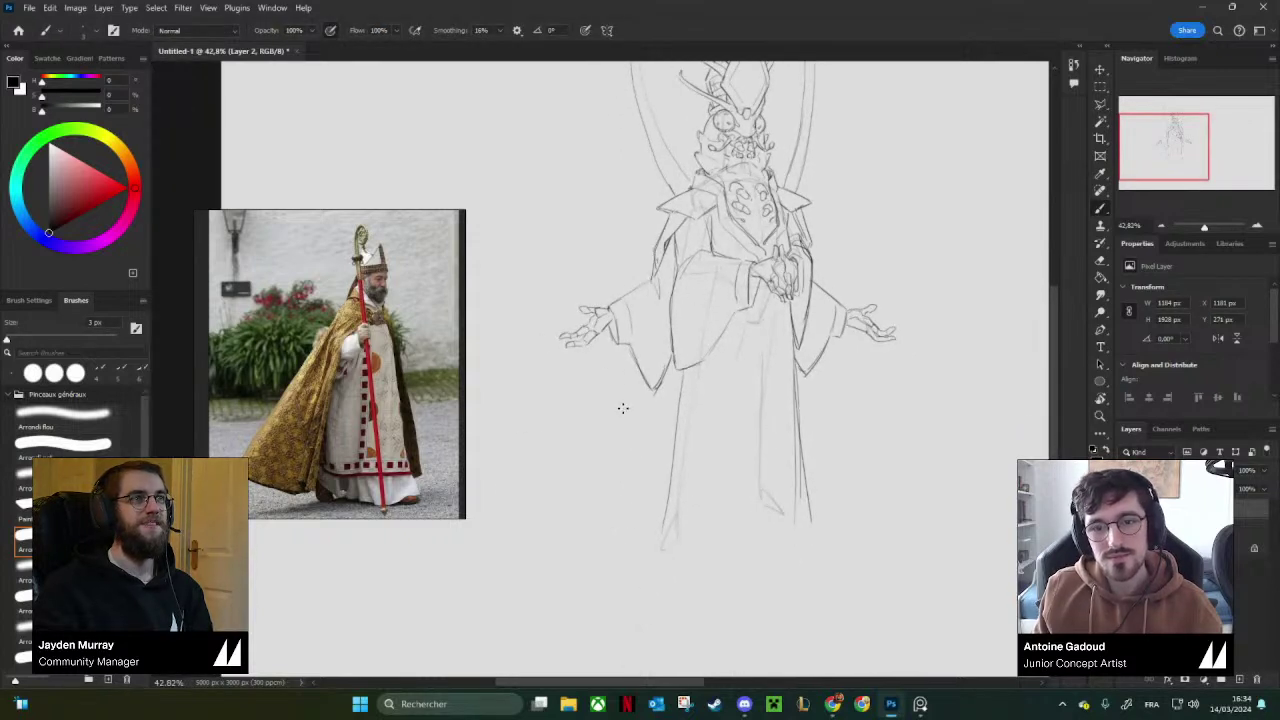
{"action": "left_click_drag", "start_coordinate": [630, 395], "coordinate": [608, 512]}
{"action": "left_click_drag", "start_coordinate": [634, 384], "coordinate": [600, 524]}
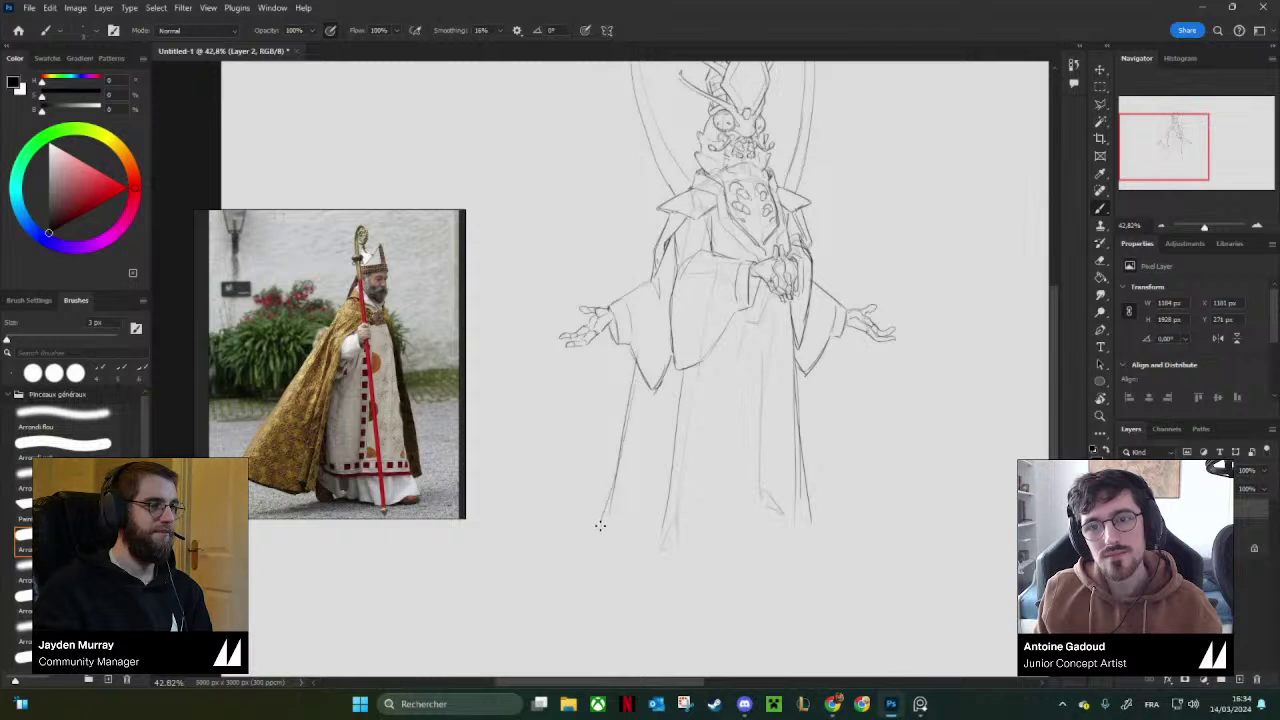
{"action": "key", "text": "e"}
{"action": "left_click_drag", "start_coordinate": [632, 369], "coordinate": [606, 514]}
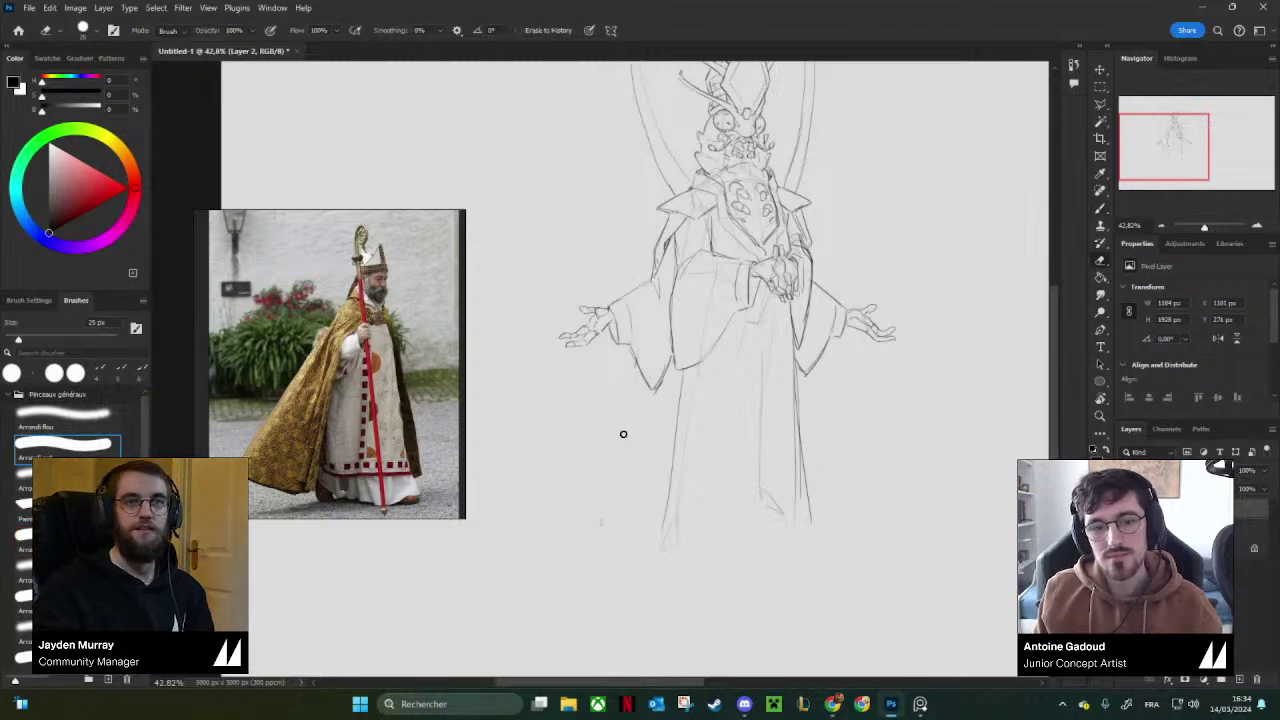
{"action": "key", "text": "b"}
{"action": "left_click_drag", "start_coordinate": [635, 364], "coordinate": [607, 504]}
{"action": "left_click_drag", "start_coordinate": [645, 404], "coordinate": [639, 506]}
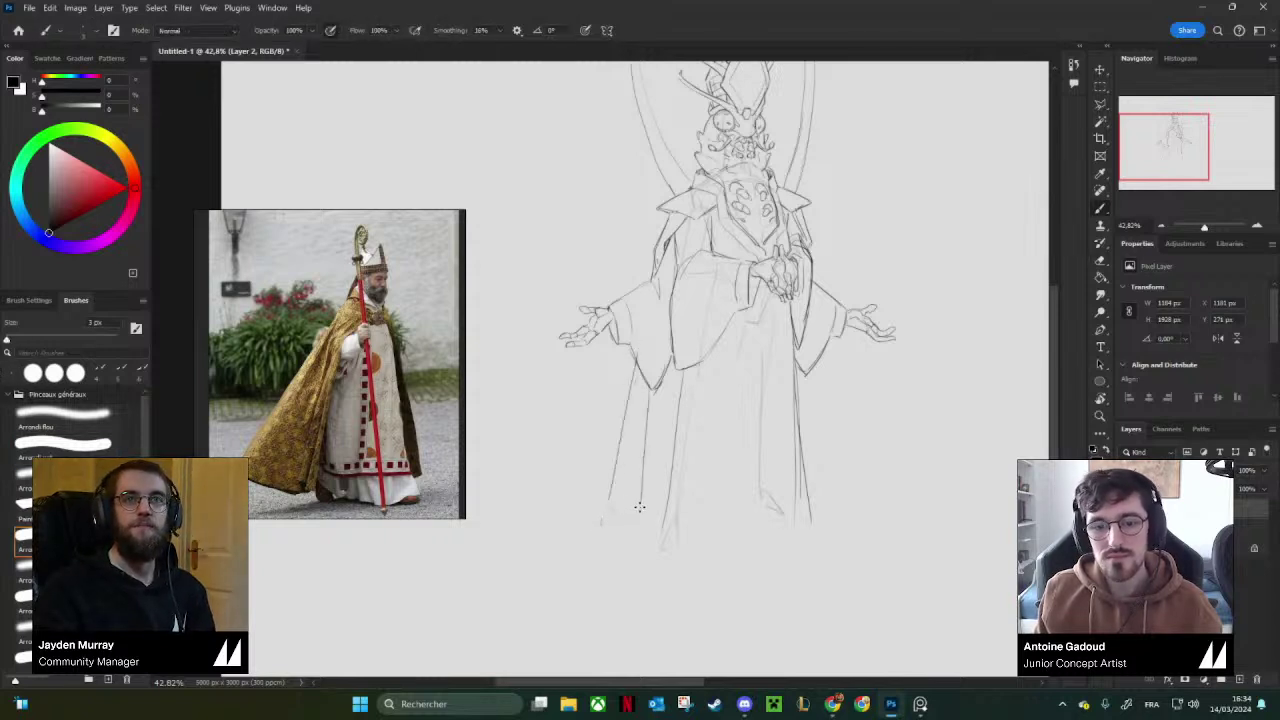
Draw a matching cape panel with a slanted hem below the rear far sleeve, undoing the first outer-edge attempts.
{"action": "mouse_move", "coordinate": [815, 364]}
{"action": "left_mouse_down"}
{"action": "mouse_move", "coordinate": [793, 364]}
{"action": "mouse_move", "coordinate": [818, 428]}
{"action": "left_mouse_up"}
{"action": "key", "text": "ctrl+z"}
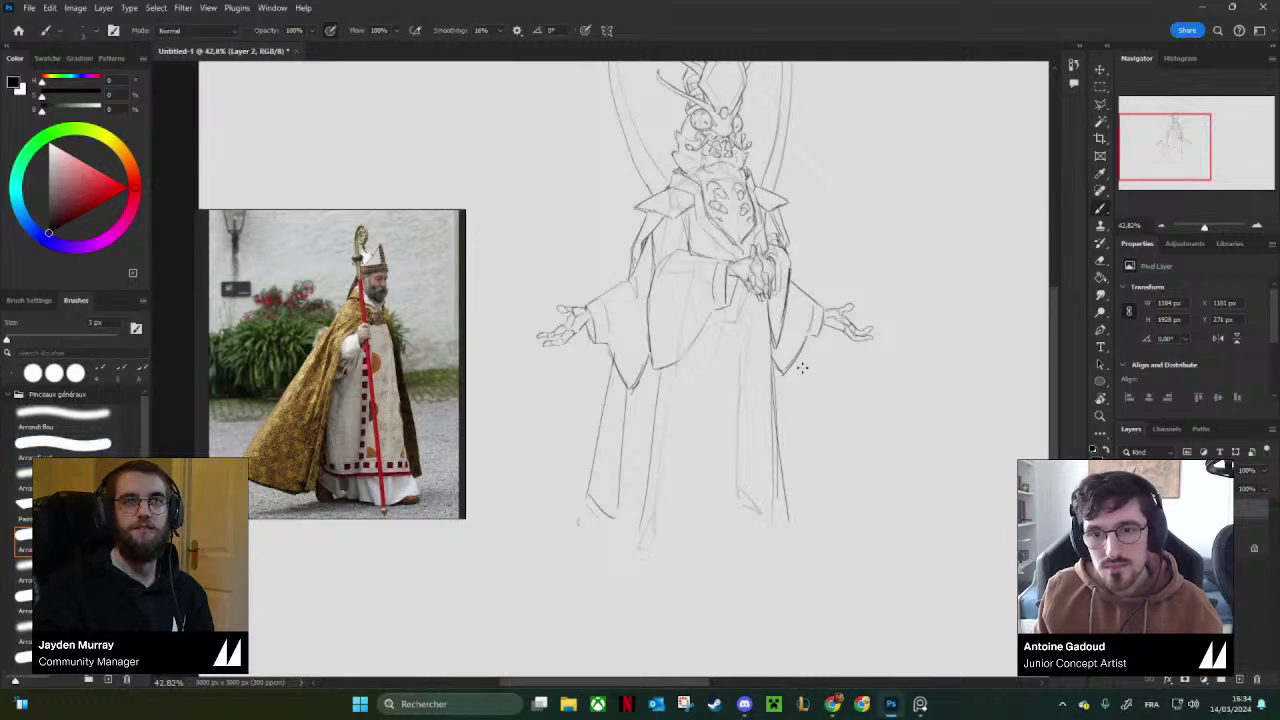
{"action": "left_click_drag", "start_coordinate": [804, 354], "coordinate": [820, 446]}
{"action": "key", "text": "ctrl+z"}
{"action": "left_click_drag", "start_coordinate": [805, 350], "coordinate": [818, 447]}
{"action": "left_click_drag", "start_coordinate": [810, 398], "coordinate": [815, 476]}
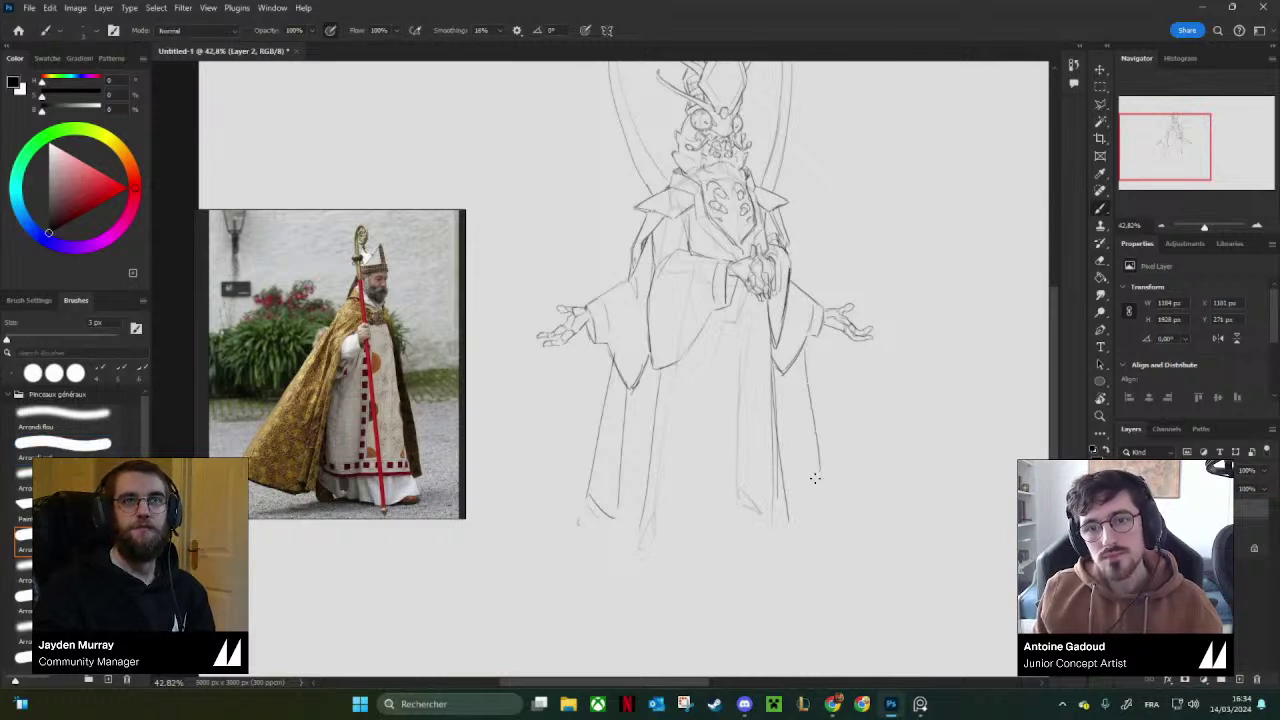
{"action": "left_click_drag", "start_coordinate": [793, 380], "coordinate": [800, 497]}
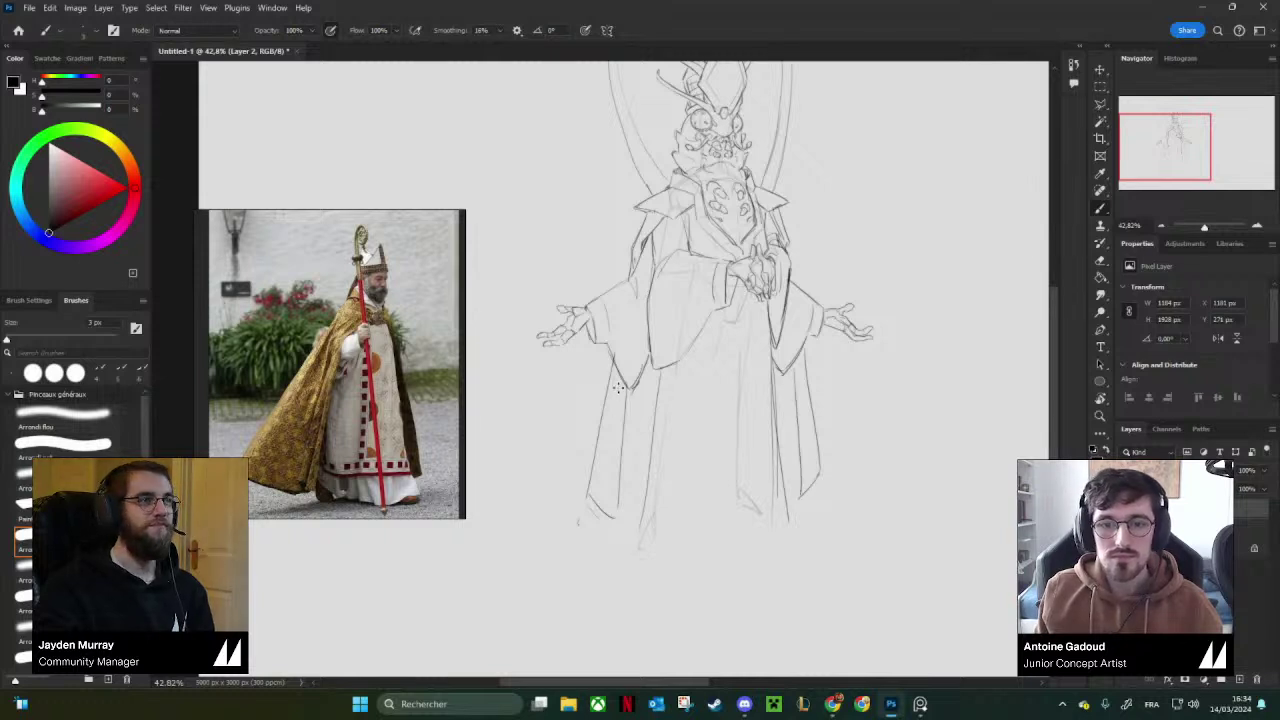
Draw the robe's near edge and its small slanted hem below the near sleeve, plus a short fold beneath the clasped hands.
{"action": "left_click_drag", "start_coordinate": [650, 360], "coordinate": [633, 480]}
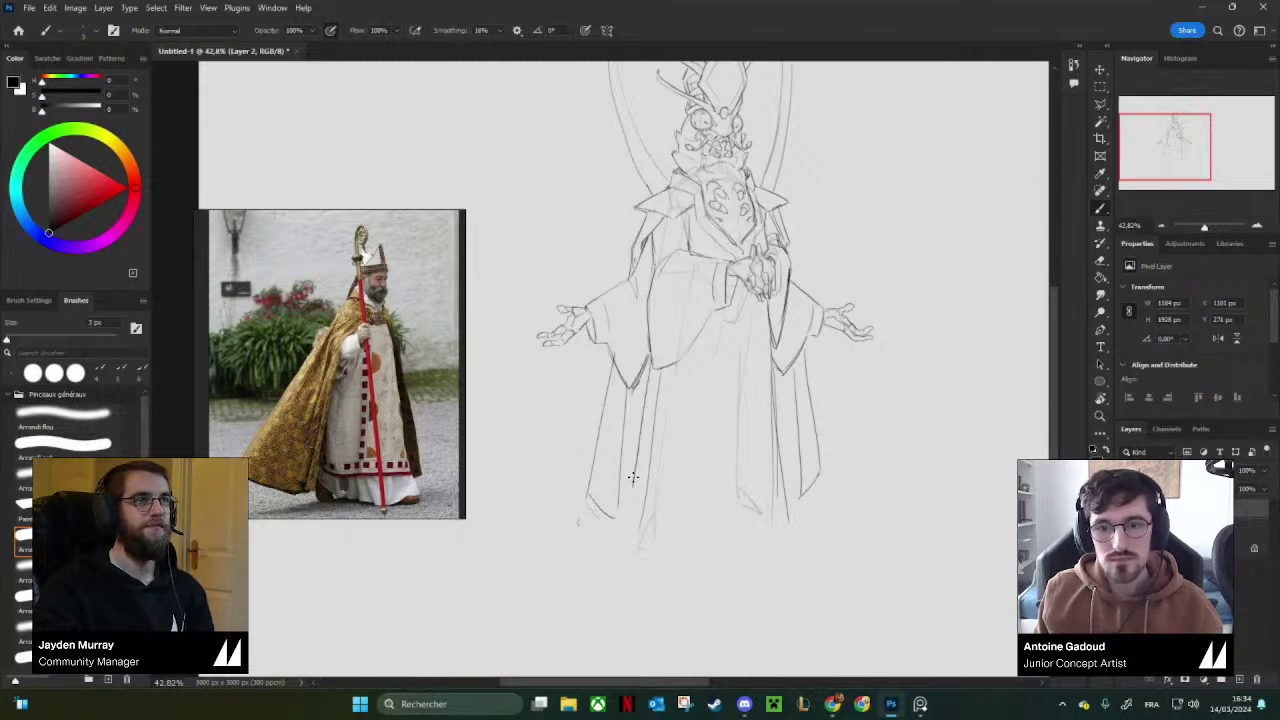
{"action": "scroll", "coordinate": [720, 328], "scroll_direction": "up", "scroll_amount": 2}
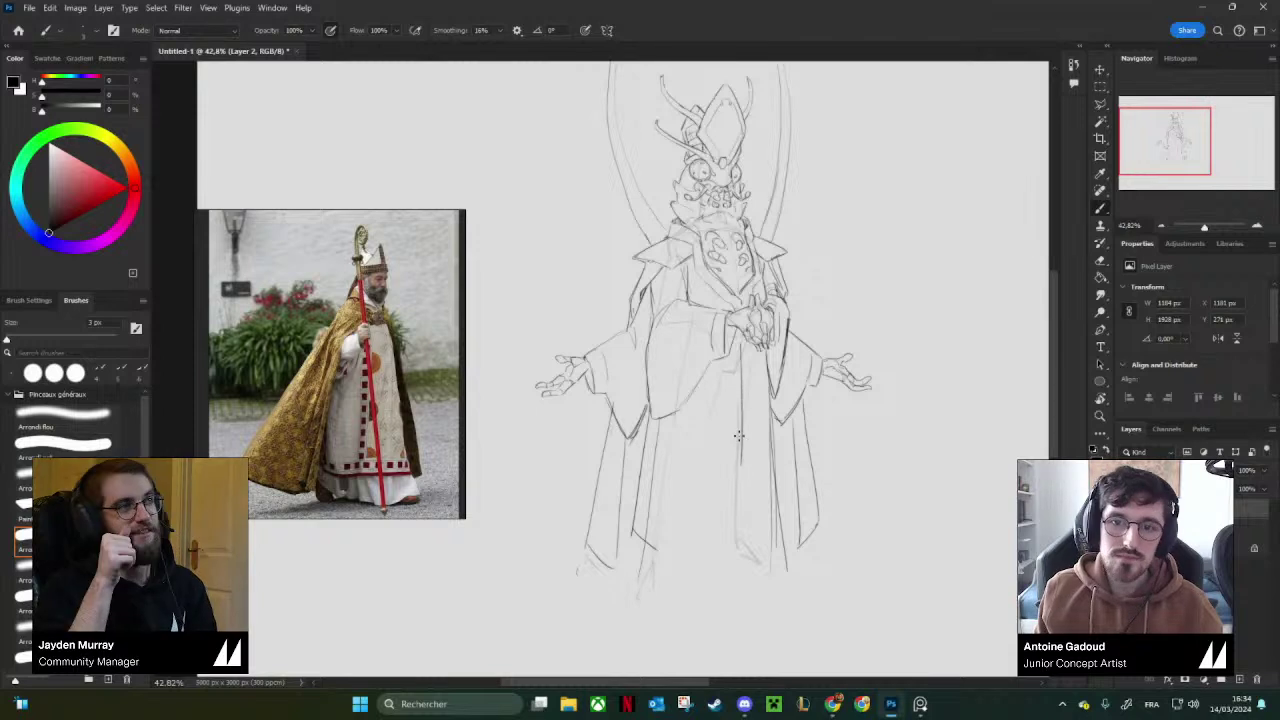
{"action": "left_click_drag", "start_coordinate": [743, 346], "coordinate": [732, 453]}
Lighten the background layer with Hue/Saturation and return to the sketch on Layer 2.
{"action": "left_click", "coordinate": [1180, 548]}
{"action": "key", "text": "ctrl+u"}
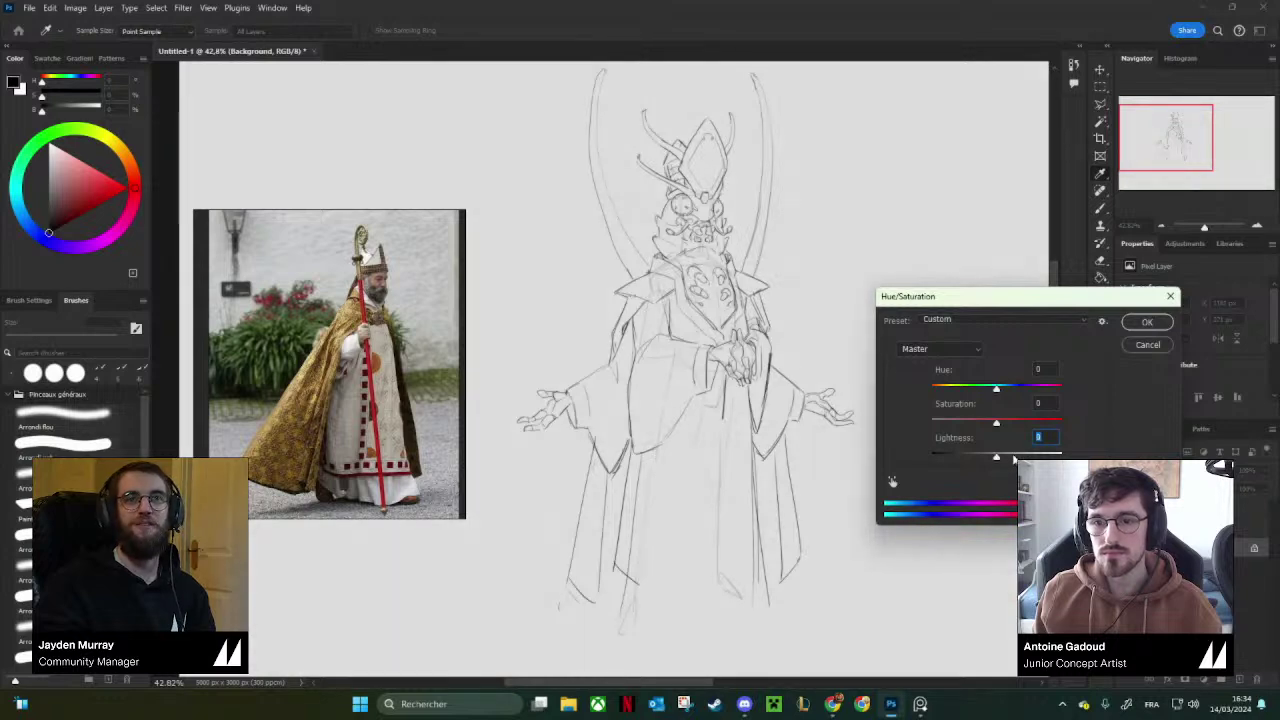
{"action": "left_click_drag", "start_coordinate": [996, 457], "coordinate": [1022, 461]}
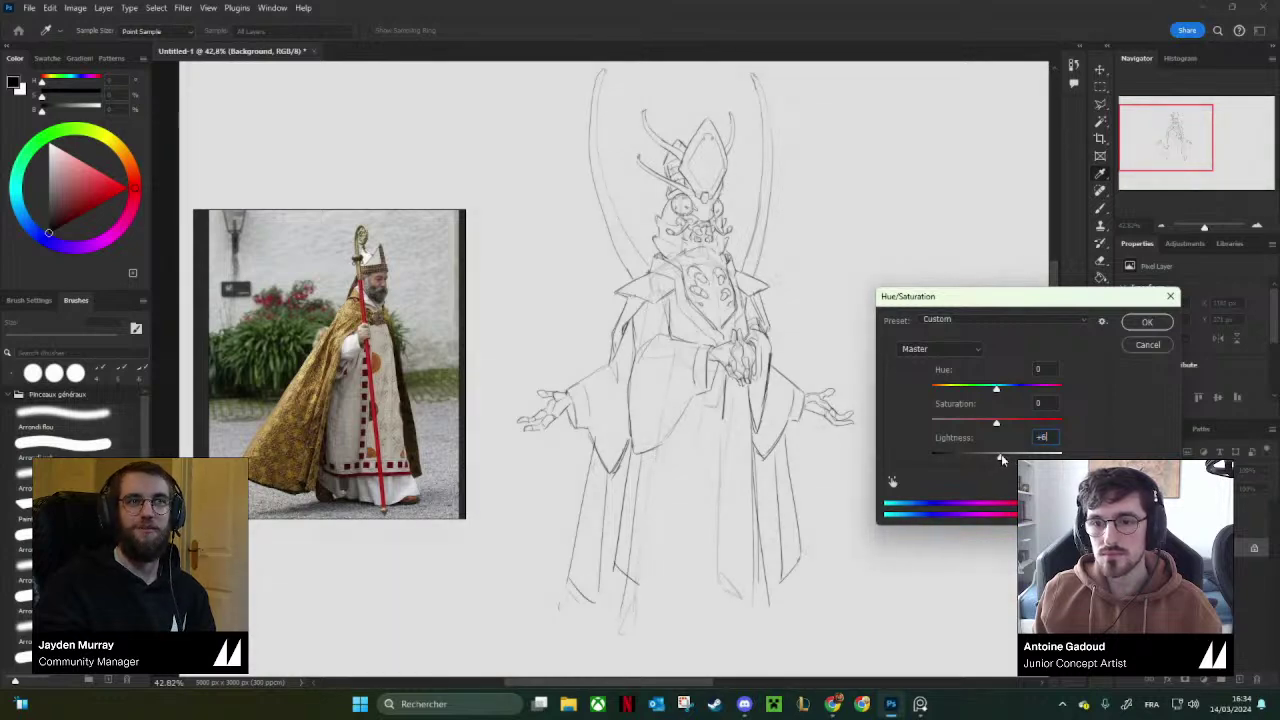
{"action": "left_click", "coordinate": [1147, 322]}
{"action": "left_click", "coordinate": [1180, 508]}
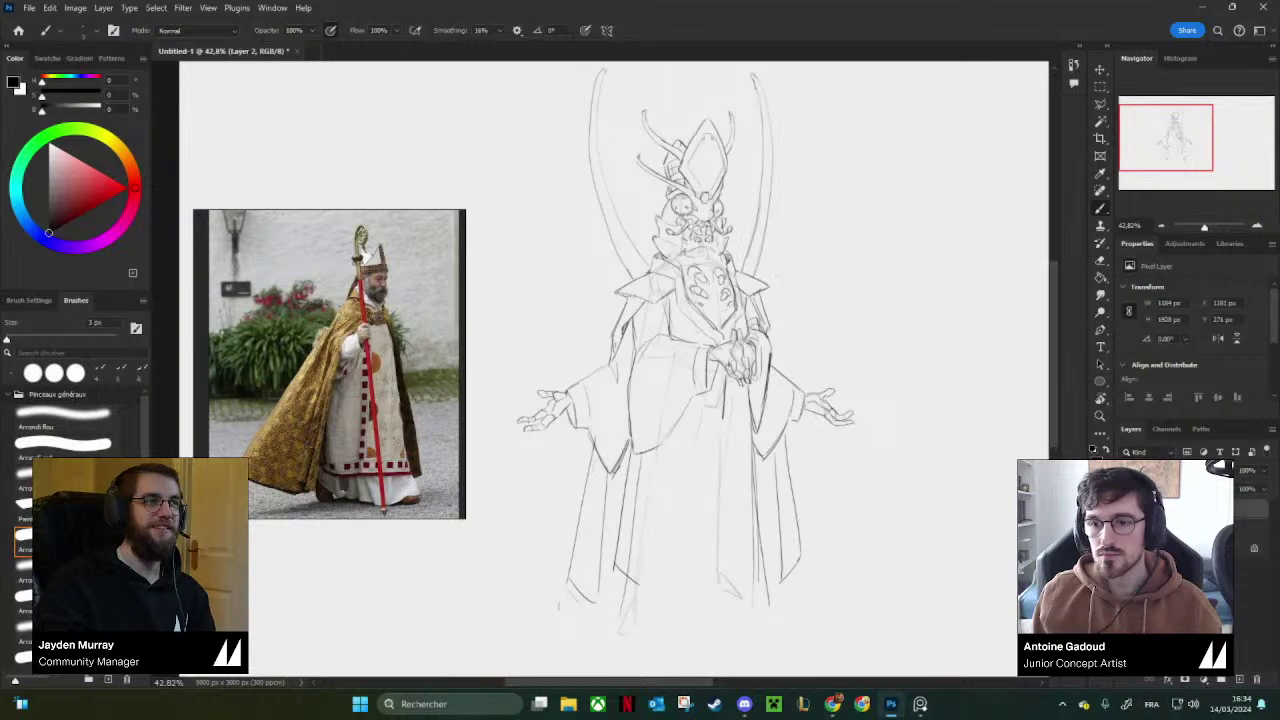
{"action": "left_click", "coordinate": [1128, 508]}
{"action": "left_click", "coordinate": [1128, 508]}
Clean up the robe's far edge below the far sleeve and draw a slanted hem stroke at its lower end.
{"action": "left_click_drag", "start_coordinate": [808, 468], "coordinate": [782, 395]}
{"action": "key", "text": "e"}
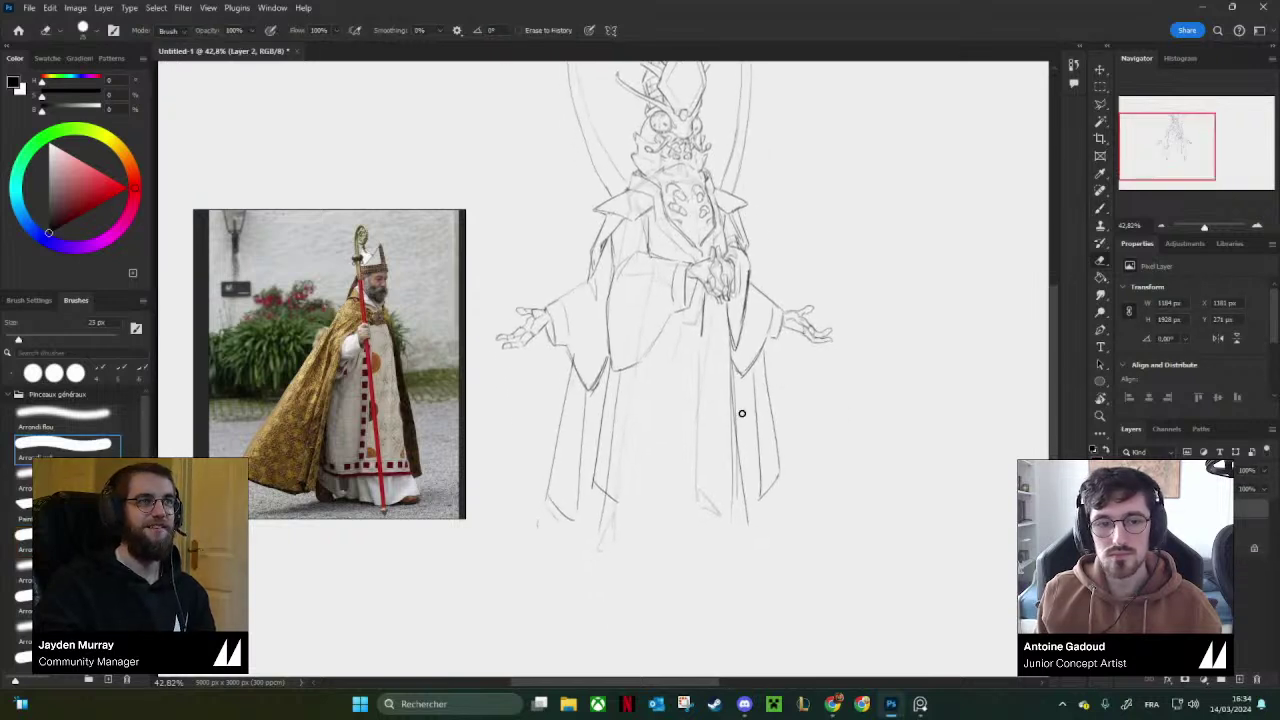
{"action": "key", "text": "b"}
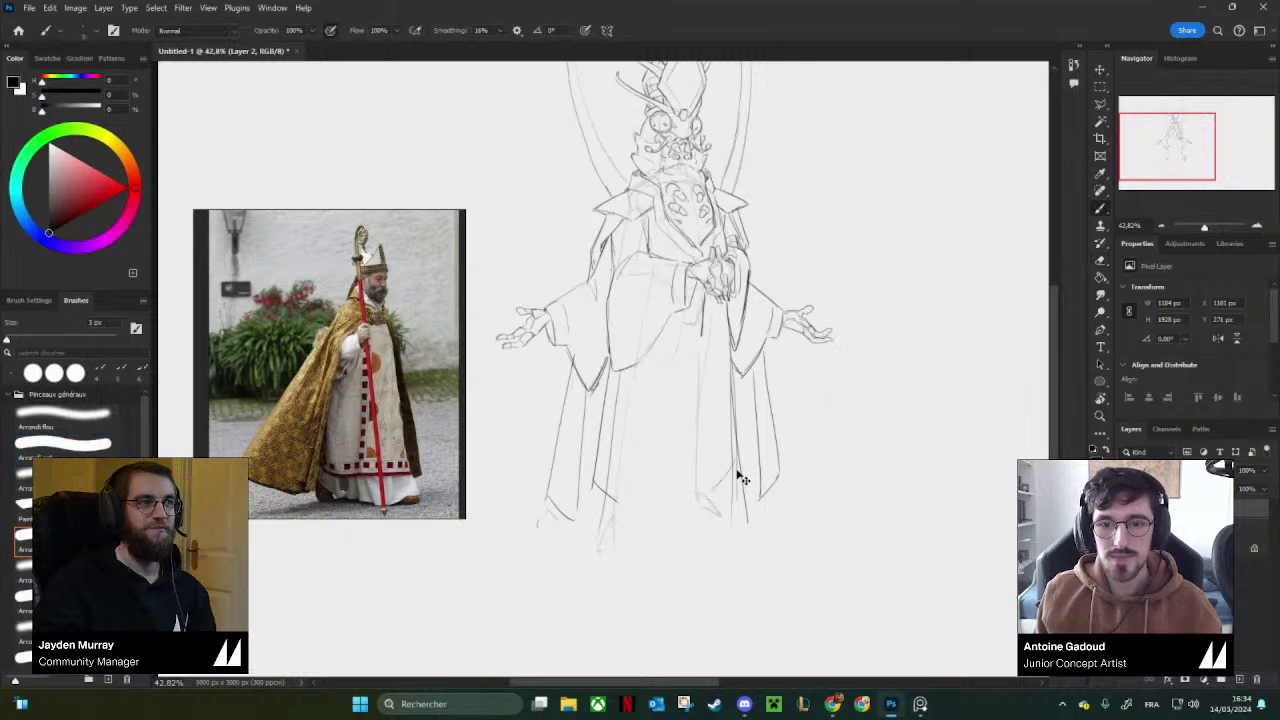
{"action": "left_click_drag", "start_coordinate": [732, 480], "coordinate": [717, 494]}
{"action": "left_click_drag", "start_coordinate": [704, 461], "coordinate": [685, 477]}
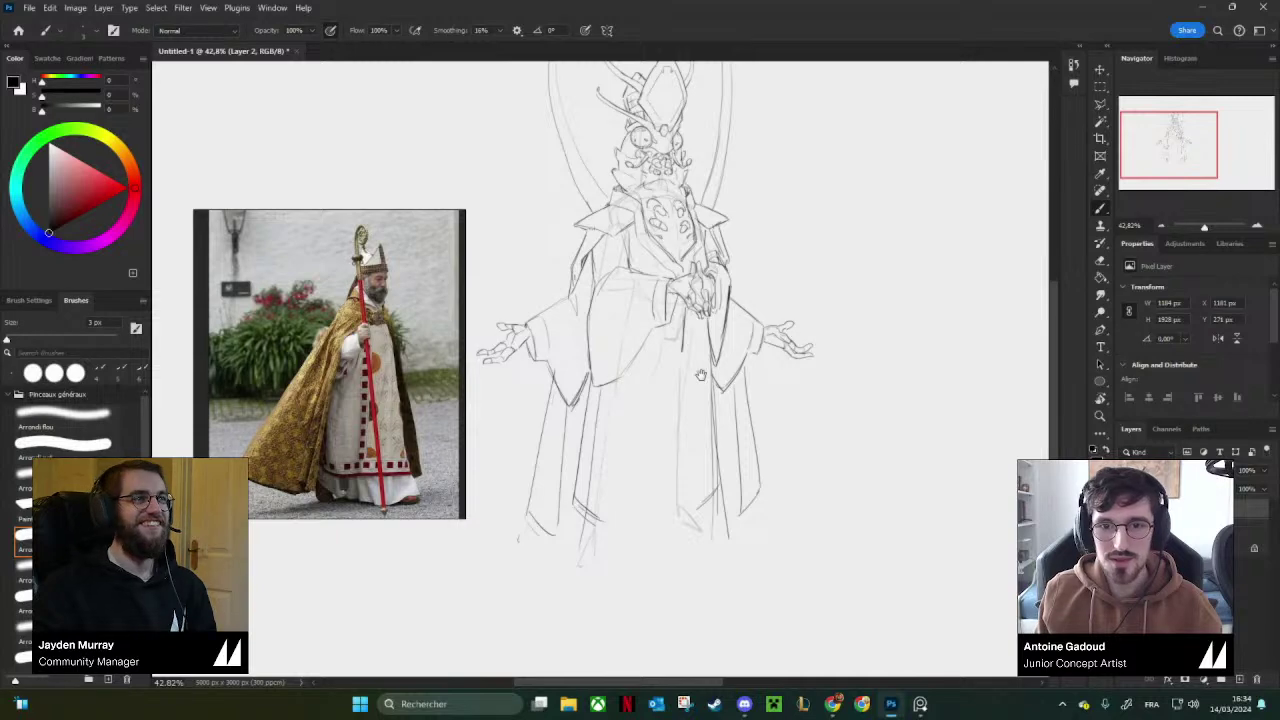
Draw a long front robe line from below the clasped hands down past the hem.
{"action": "mouse_move", "coordinate": [701, 375]}
{"action": "left_mouse_down"}
{"action": "mouse_move", "coordinate": [681, 329]}
{"action": "mouse_move", "coordinate": [850, 260]}
{"action": "mouse_move", "coordinate": [723, 497]}
{"action": "left_mouse_up"}
{"action": "key", "text": "r"}
{"action": "key", "text": "z"}
{"action": "left_click_drag", "start_coordinate": [564, 405], "coordinate": [614, 399]}
{"action": "key", "text": "b"}
{"action": "mouse_move", "coordinate": [679, 375]}
{"action": "left_mouse_down"}
{"action": "mouse_move", "coordinate": [648, 387]}
{"action": "mouse_move", "coordinate": [594, 478]}
{"action": "left_mouse_up"}
{"action": "mouse_move", "coordinate": [675, 345]}
{"action": "left_mouse_down"}
{"action": "mouse_move", "coordinate": [667, 391]}
{"action": "mouse_move", "coordinate": [680, 423]}
{"action": "left_mouse_up"}
Erase and redraw the far clasped arm's sleeve edge around the wrist.
{"action": "key", "text": "e"}
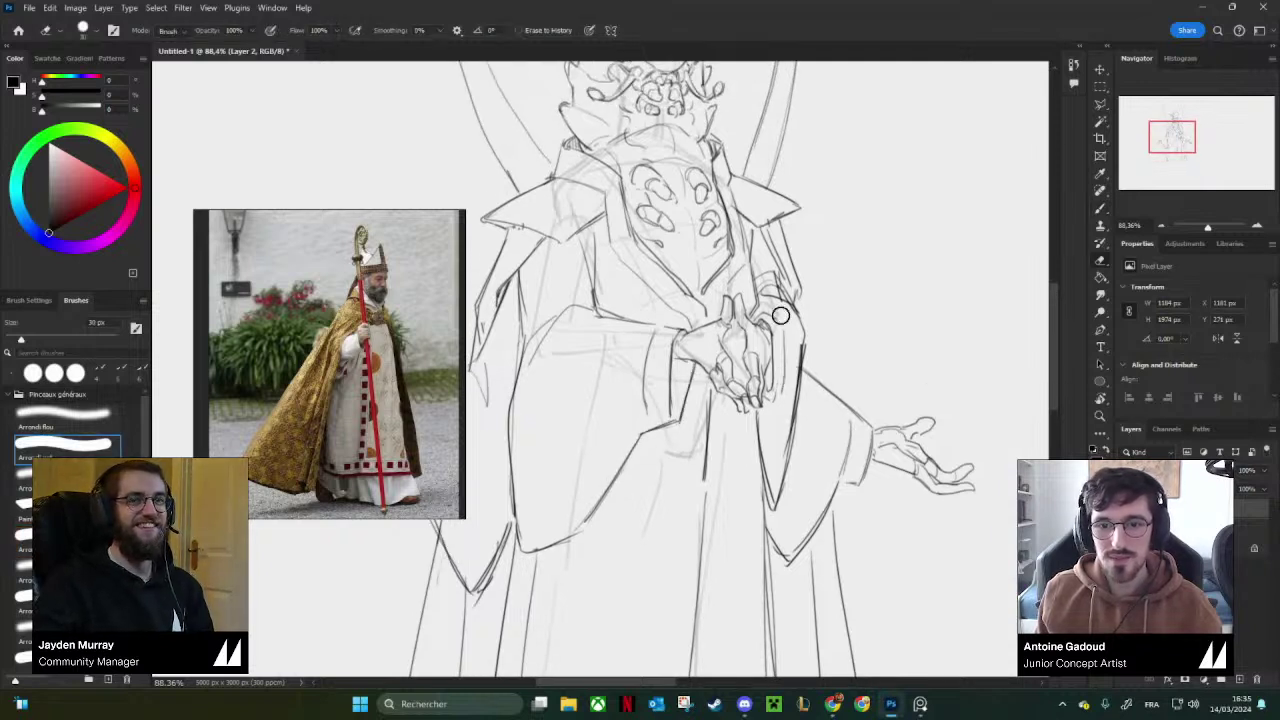
{"action": "key", "text": "b"}
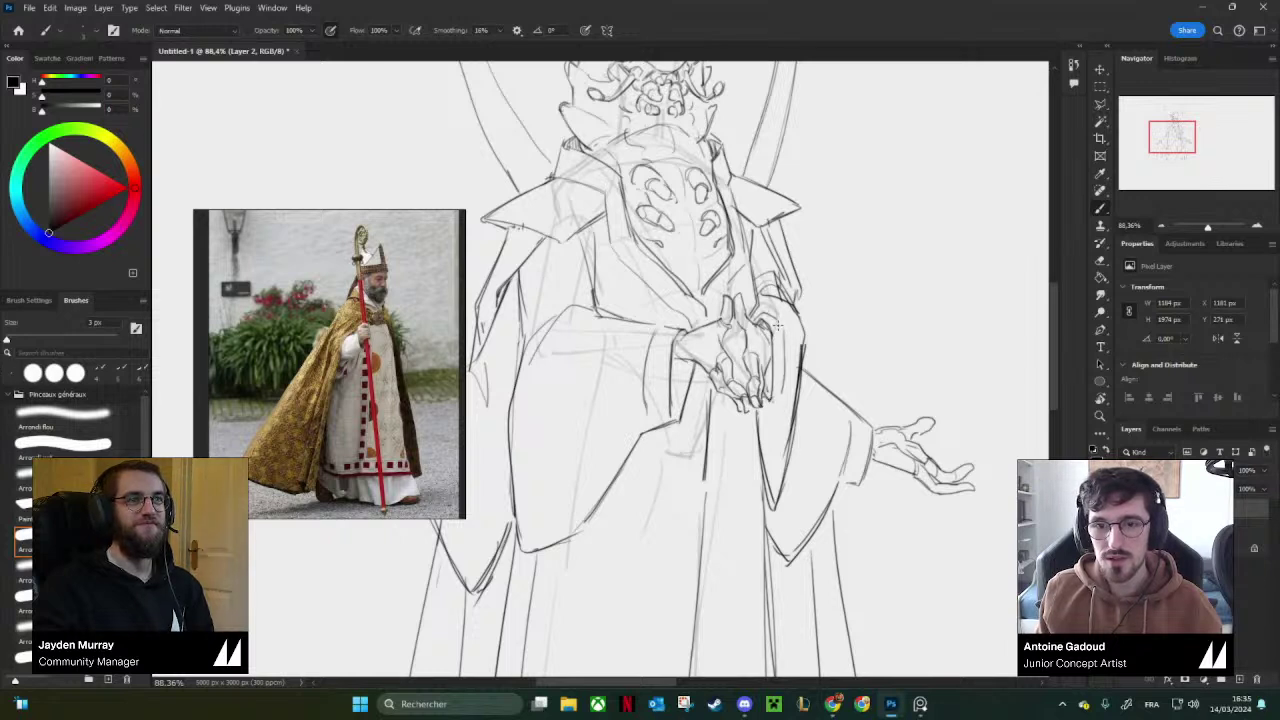
{"action": "left_click_drag", "start_coordinate": [768, 403], "coordinate": [784, 428]}
{"action": "left_click_drag", "start_coordinate": [784, 428], "coordinate": [718, 353]}
{"action": "mouse_move", "coordinate": [581, 361]}
{"action": "left_mouse_down"}
{"action": "mouse_move", "coordinate": [656, 360]}
{"action": "mouse_move", "coordinate": [636, 356]}
{"action": "mouse_move", "coordinate": [604, 424]}
{"action": "left_mouse_up"}
{"action": "left_click_drag", "start_coordinate": [604, 424], "coordinate": [667, 355]}
{"action": "left_click_drag", "start_coordinate": [692, 306], "coordinate": [657, 358]}
{"action": "left_click_drag", "start_coordinate": [862, 331], "coordinate": [785, 338]}
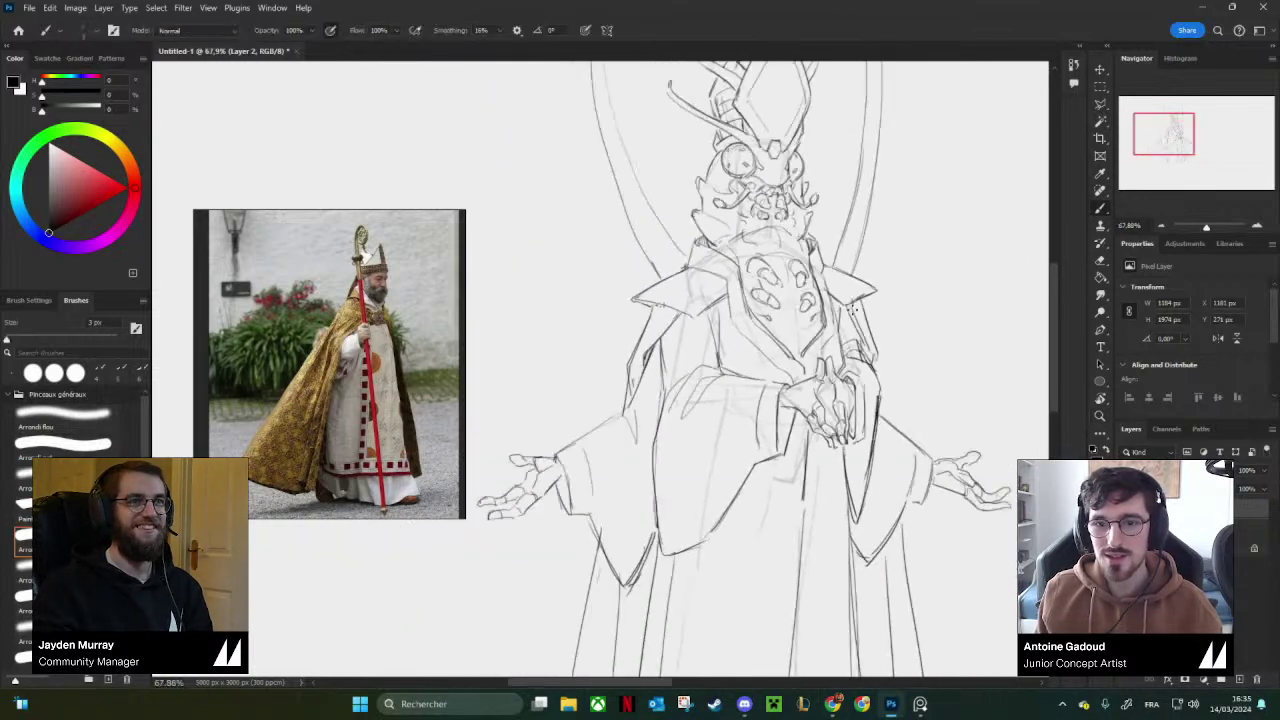
Flip the canvas horizontally and examine the mirrored figure's upper body.
{"action": "key", "text": "ctrl+shift+h"}
{"action": "left_click_drag", "start_coordinate": [650, 352], "coordinate": [720, 358]}
{"action": "left_click_drag", "start_coordinate": [872, 385], "coordinate": [640, 380]}
{"action": "key", "text": "r"}
{"action": "mouse_move", "coordinate": [800, 342]}
{"action": "left_mouse_down"}
{"action": "mouse_move", "coordinate": [862, 326]}
{"action": "mouse_move", "coordinate": [834, 474]}
{"action": "left_mouse_up"}
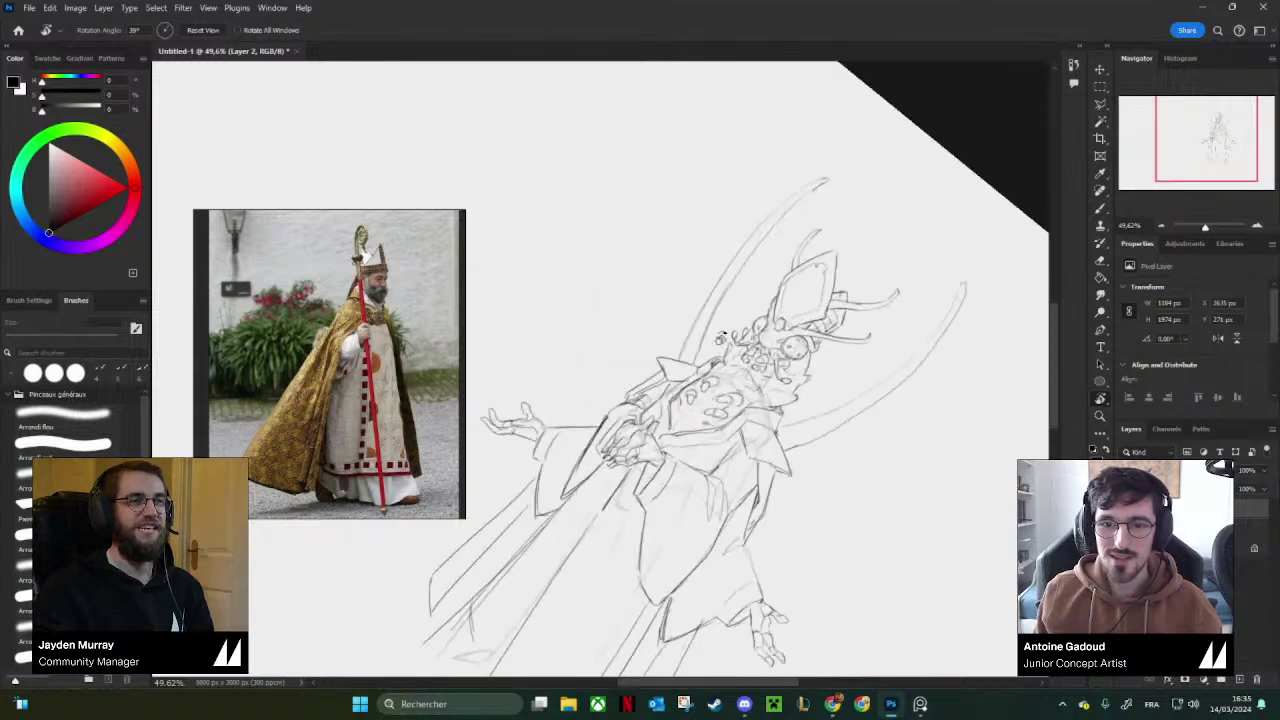
{"action": "scroll", "coordinate": [765, 463], "scroll_direction": "up", "scroll_amount": 2}
{"action": "left_click_drag", "start_coordinate": [754, 450], "coordinate": [757, 489]}
{"action": "key", "text": "r"}
{"action": "mouse_move", "coordinate": [718, 403]}
{"action": "left_mouse_down"}
{"action": "mouse_move", "coordinate": [730, 464]}
{"action": "mouse_move", "coordinate": [810, 354]}
{"action": "mouse_move", "coordinate": [812, 343]}
{"action": "mouse_move", "coordinate": [765, 328]}
{"action": "mouse_move", "coordinate": [773, 347]}
{"action": "mouse_move", "coordinate": [832, 346]}
{"action": "left_mouse_up"}
Clear the lines beneath the collar, draw a round clasp on each side of the chest, and flip the canvas back.
{"action": "key", "text": "e"}
{"action": "key", "text": "bracketright"}
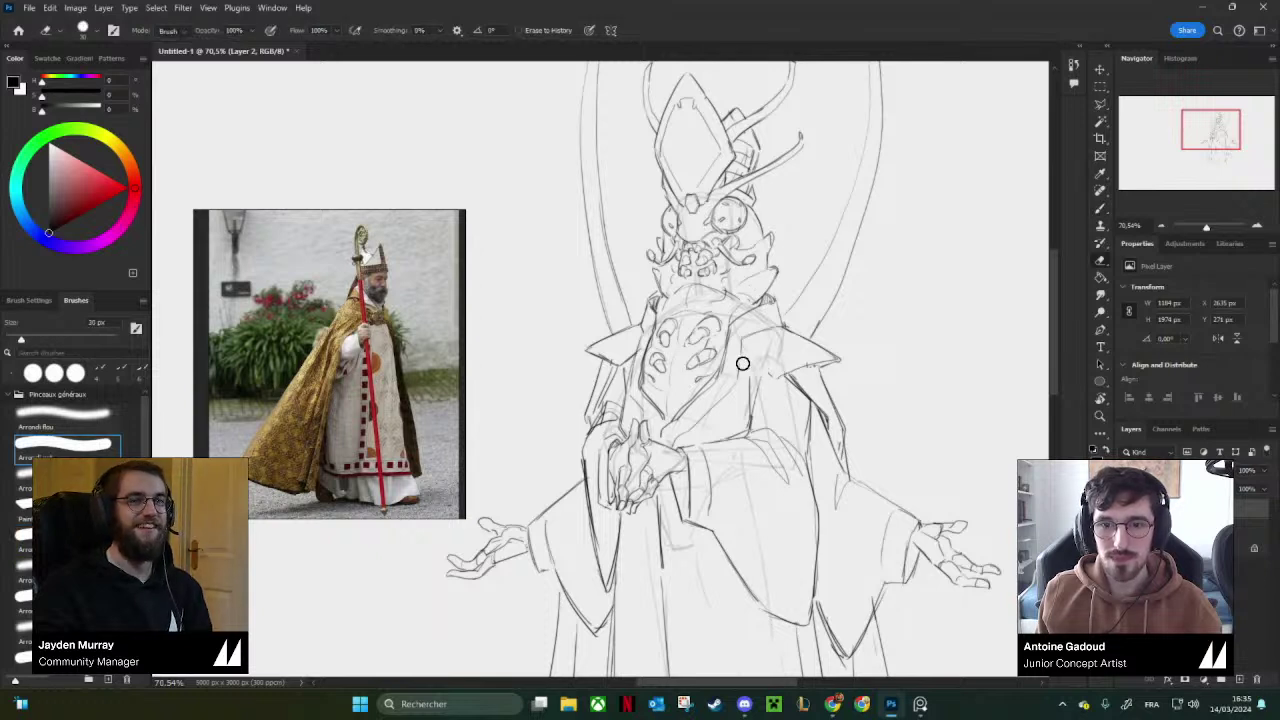
{"action": "key", "text": "b"}
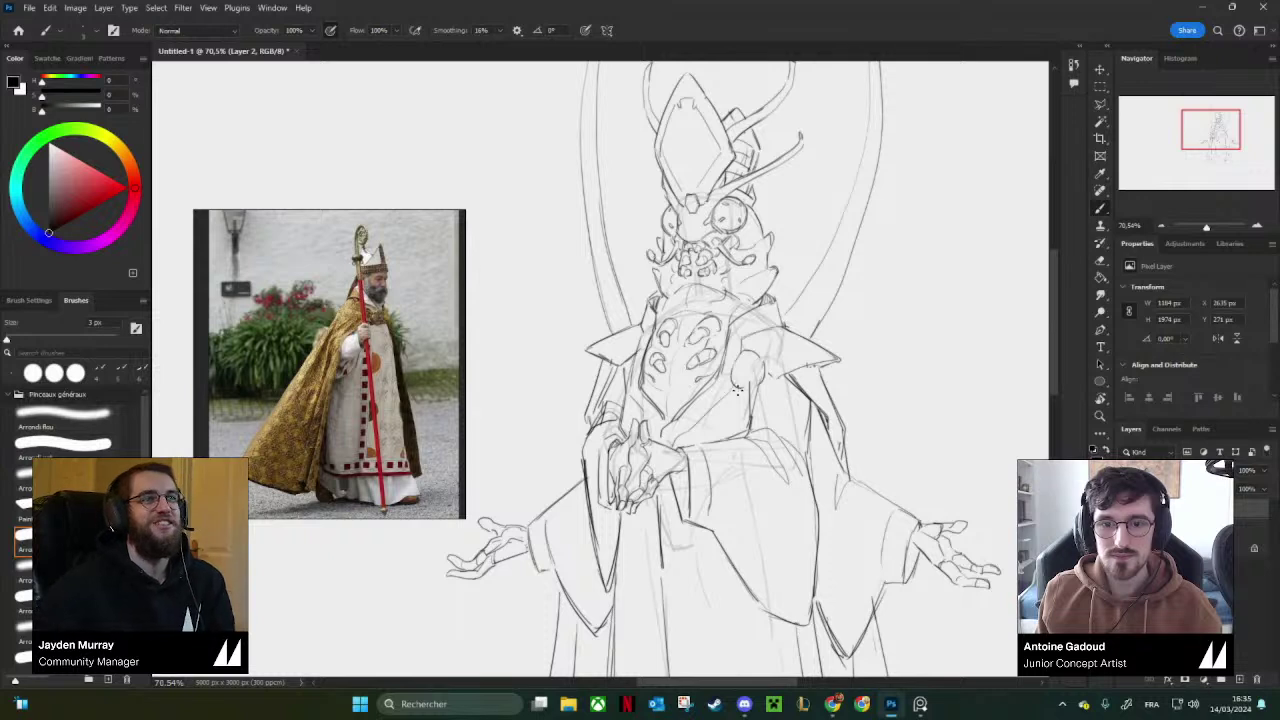
{"action": "left_click_drag", "start_coordinate": [731, 366], "coordinate": [740, 391]}
{"action": "key", "text": "e"}
{"action": "mouse_move", "coordinate": [636, 355]}
{"action": "left_mouse_down"}
{"action": "mouse_move", "coordinate": [614, 386]}
{"action": "mouse_move", "coordinate": [638, 372]}
{"action": "left_mouse_up"}
{"action": "key", "text": "b"}
{"action": "mouse_move", "coordinate": [688, 300]}
{"action": "left_mouse_down"}
{"action": "mouse_move", "coordinate": [632, 370]}
{"action": "mouse_move", "coordinate": [1025, 326]}
{"action": "left_mouse_up"}
{"action": "key", "text": "ctrl+shift+h"}
{"action": "mouse_move", "coordinate": [880, 330]}
{"action": "left_mouse_down", "text": "ctrl"}
{"action": "mouse_move", "coordinate": [909, 326]}
{"action": "mouse_move", "coordinate": [919, 372]}
{"action": "left_mouse_up", "text": "ctrl"}
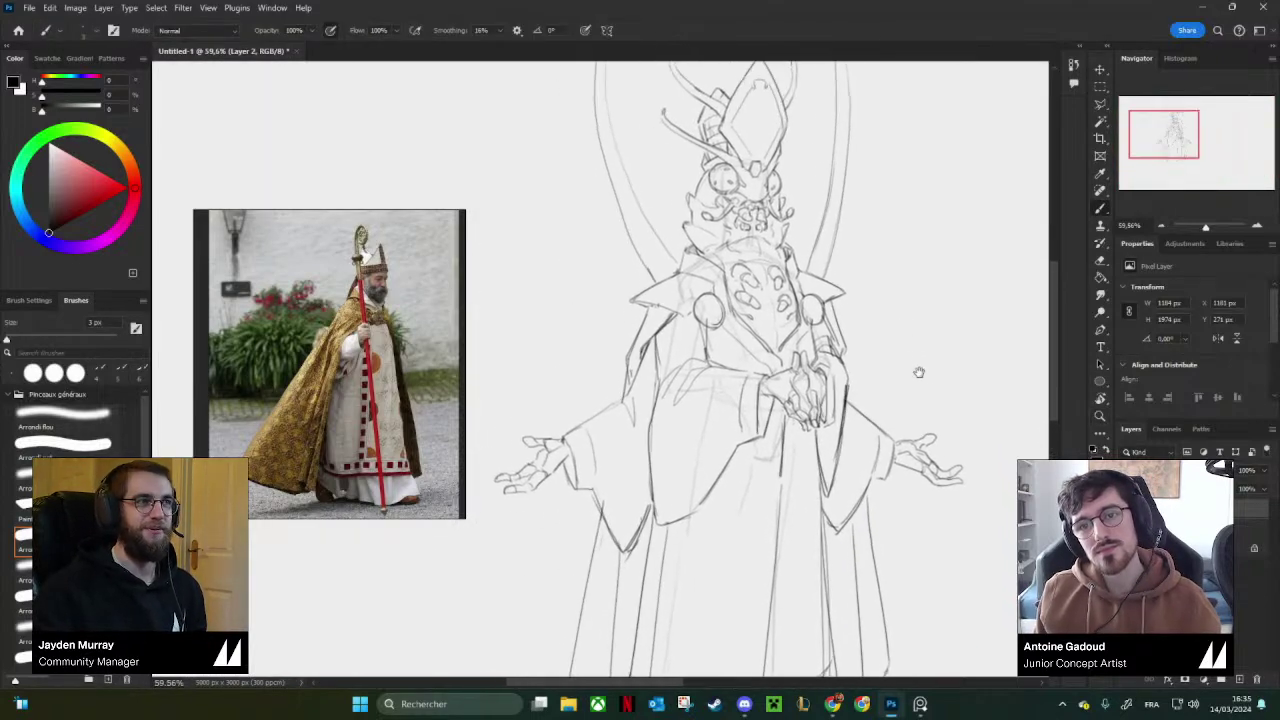
Draw a curved hem across the front of the robe, and erase and redraw the robe's far vertical edge.
{"action": "scroll", "coordinate": [918, 372], "scroll_direction": "down", "scroll_amount": 3}
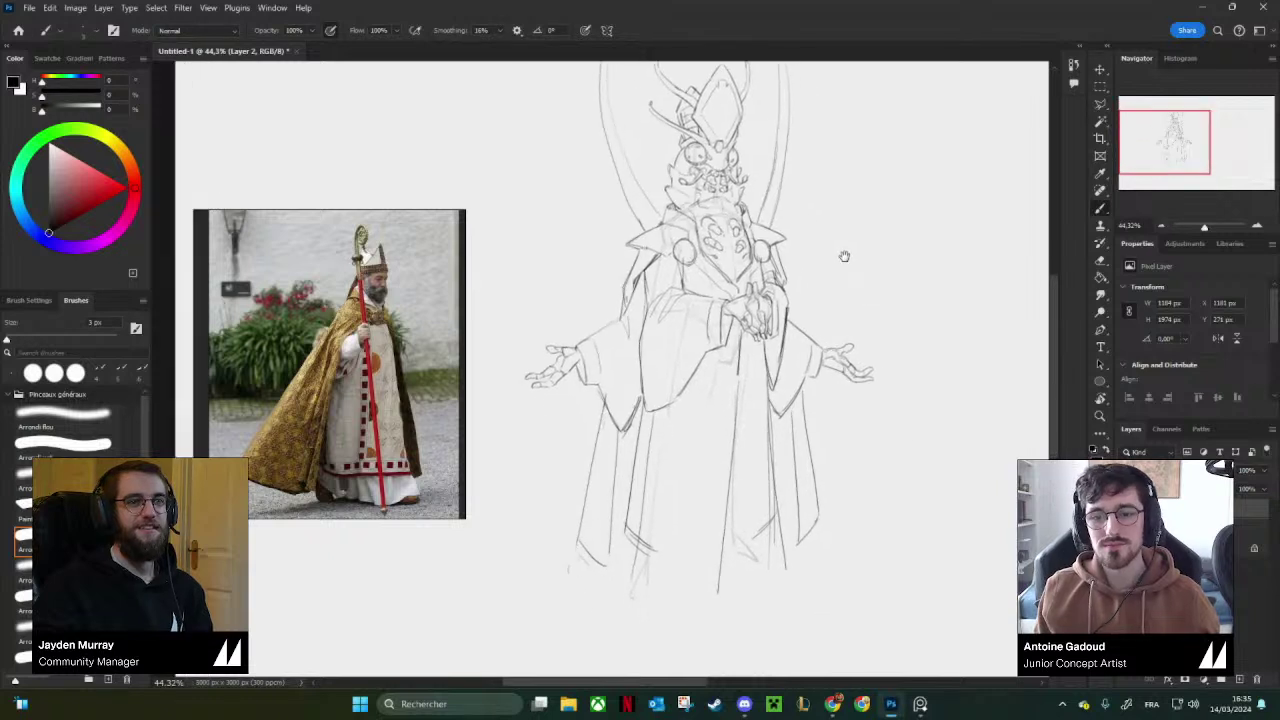
{"action": "left_click_drag", "start_coordinate": [845, 256], "coordinate": [843, 257]}
{"action": "left_click_drag", "start_coordinate": [730, 431], "coordinate": [726, 412]}
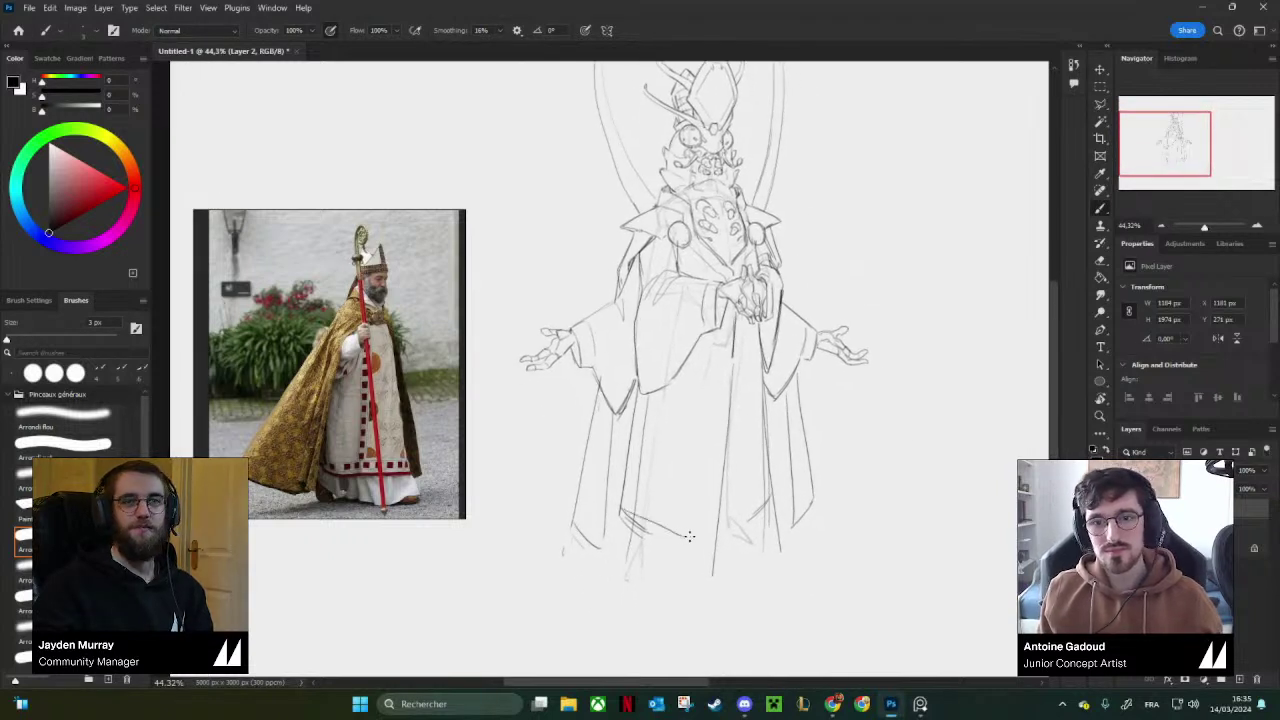
{"action": "key", "text": "e"}
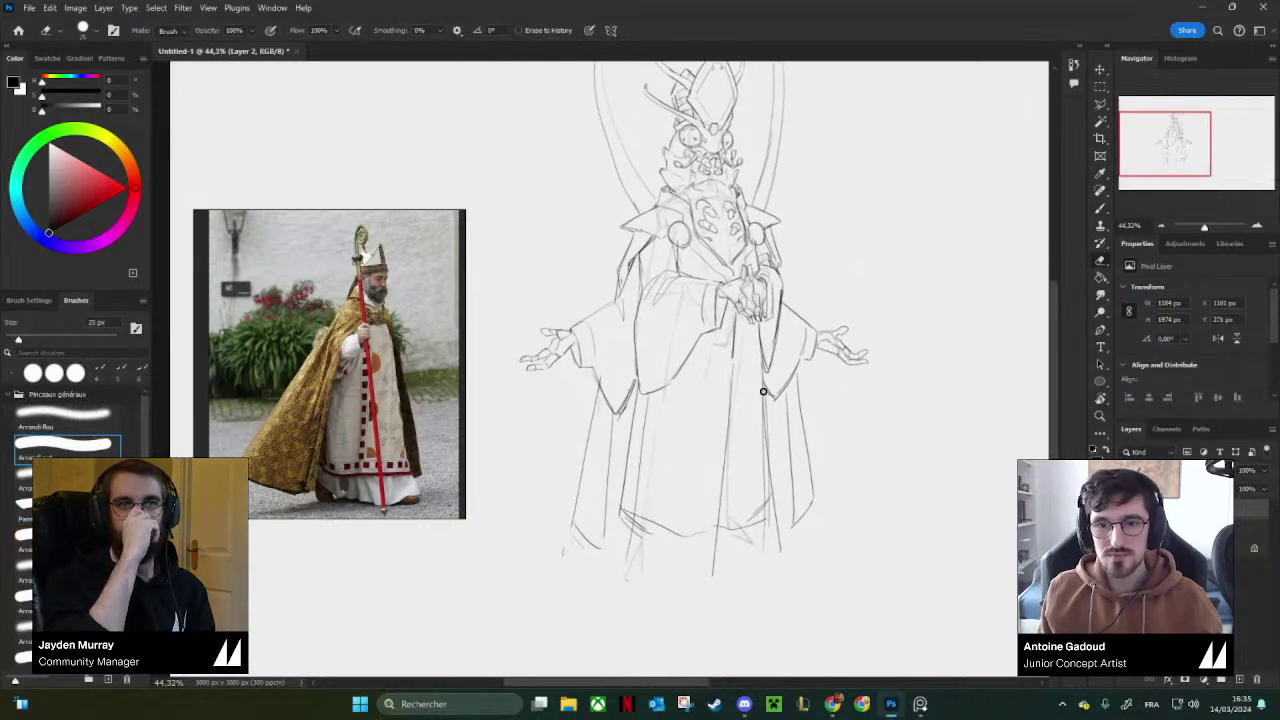
{"action": "left_click_drag", "start_coordinate": [764, 391], "coordinate": [774, 512]}
{"action": "key", "text": "b"}
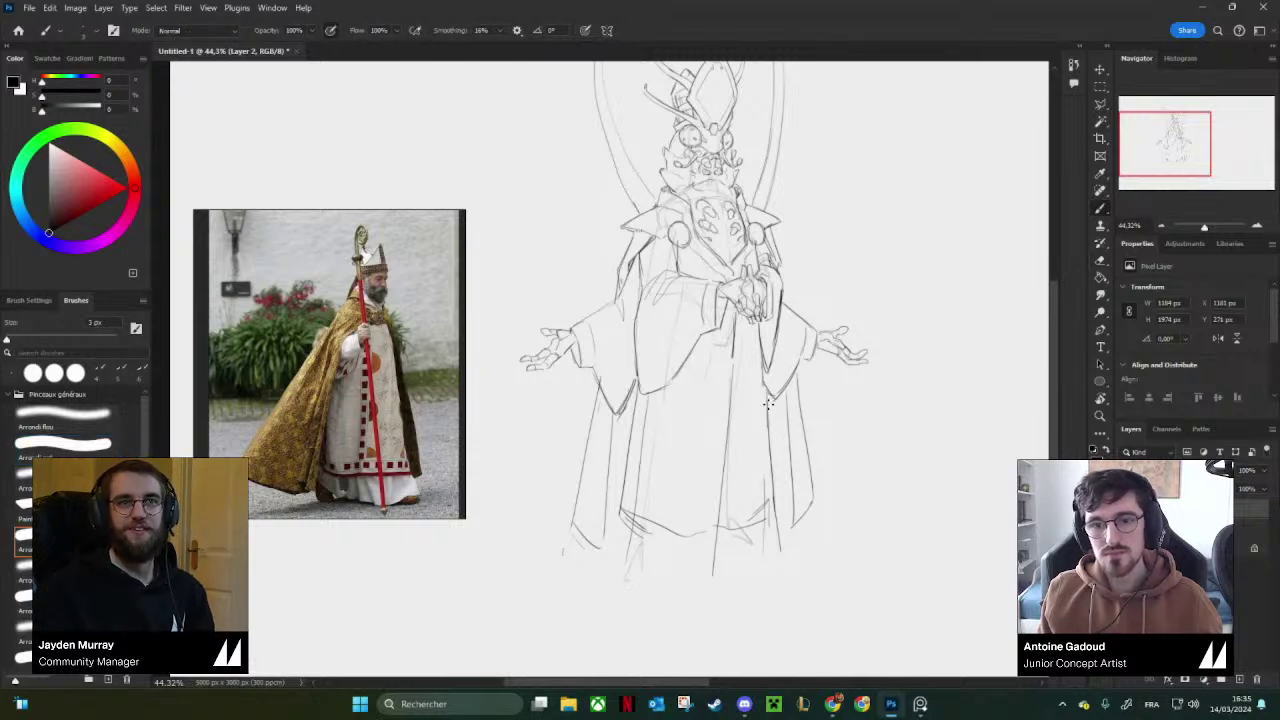
{"action": "mouse_move", "coordinate": [767, 396]}
{"action": "left_mouse_down"}
{"action": "mouse_move", "coordinate": [776, 507]}
{"action": "mouse_move", "coordinate": [769, 494]}
{"action": "left_mouse_up"}
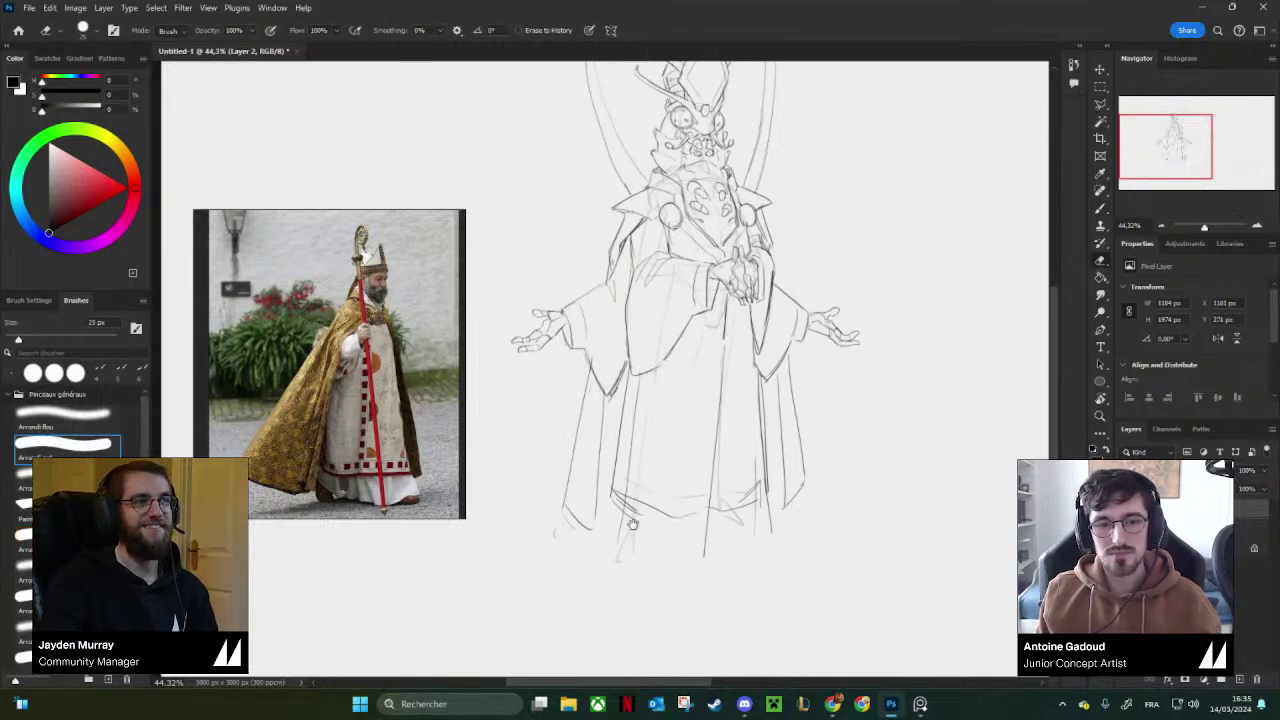
Draw a second curved hem below the first to form a lower robe layer, tidying the near corner.
{"action": "mouse_move", "coordinate": [619, 507]}
{"action": "left_mouse_down"}
{"action": "mouse_move", "coordinate": [614, 485]}
{"action": "mouse_move", "coordinate": [605, 515]}
{"action": "mouse_move", "coordinate": [650, 528]}
{"action": "left_mouse_up"}
{"action": "key", "text": "e"}
{"action": "key", "text": "b"}
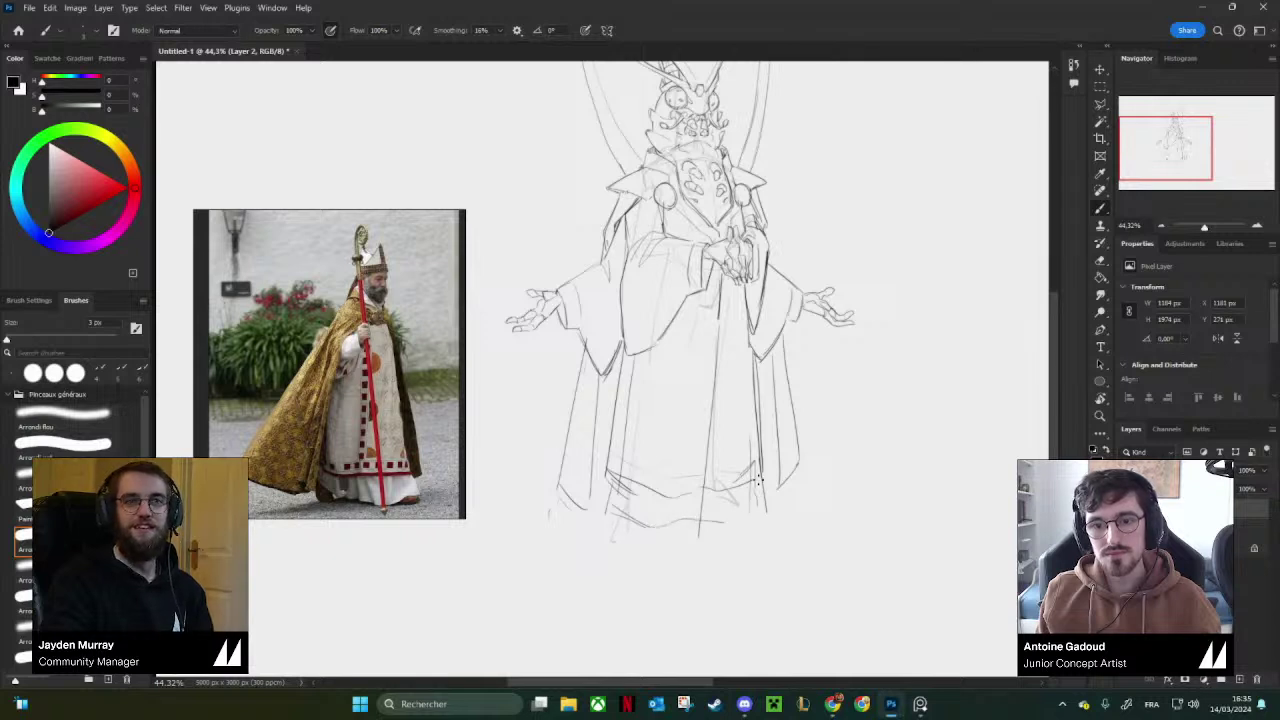
{"action": "left_click_drag", "start_coordinate": [687, 528], "coordinate": [678, 516]}
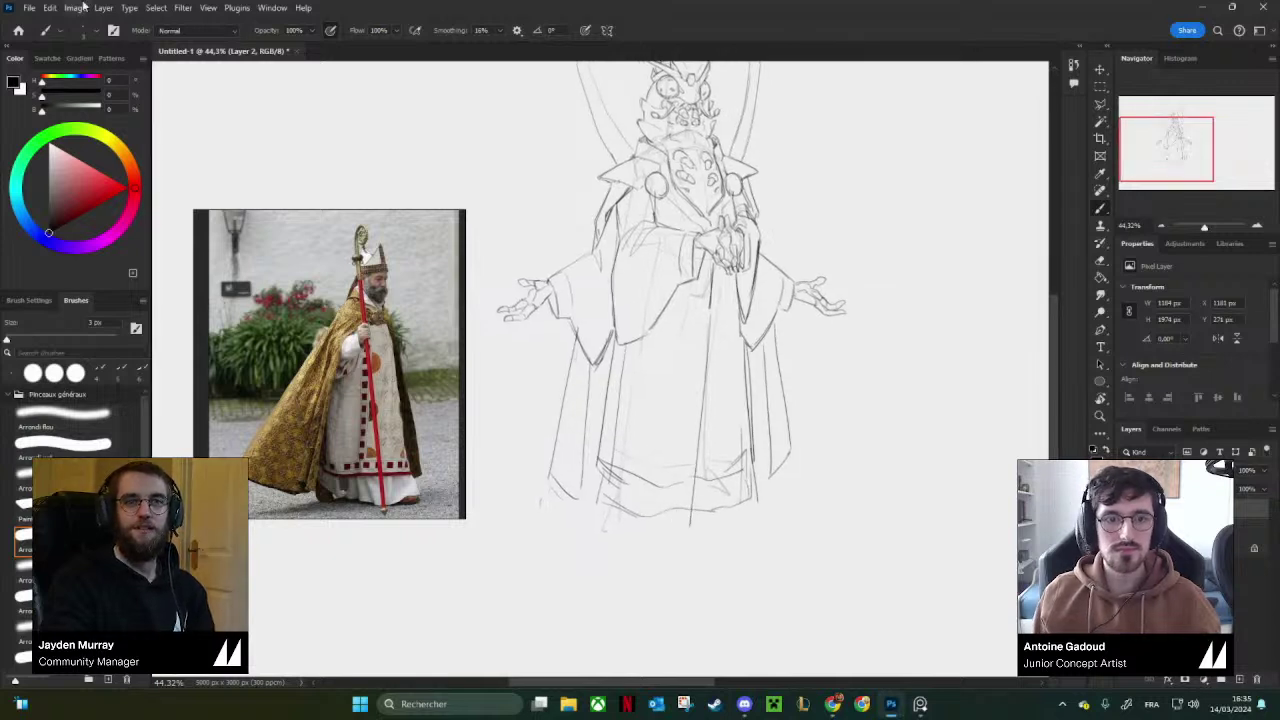
Bring the photo of the orange and green caterpillars into view on the reference board.
{"action": "scroll", "coordinate": [329, 332], "scroll_direction": "down", "scroll_amount": 3}
{"action": "scroll", "coordinate": [330, 336], "scroll_direction": "down", "scroll_amount": 2}
{"action": "mouse_move", "coordinate": [405, 371]}
{"action": "left_mouse_down"}
{"action": "mouse_move", "coordinate": [433, 399]}
{"action": "mouse_move", "coordinate": [422, 368]}
{"action": "left_mouse_up"}
{"action": "scroll", "coordinate": [368, 396], "scroll_direction": "up", "scroll_amount": 2}
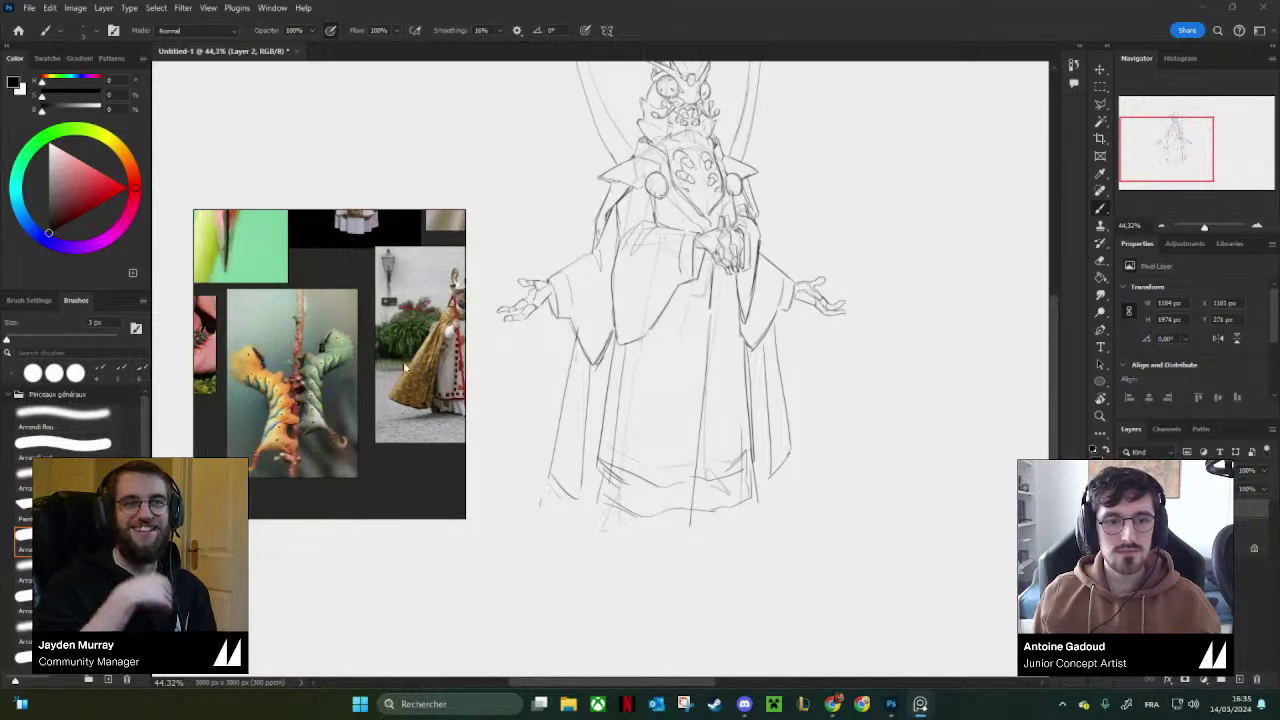
{"action": "scroll", "coordinate": [310, 378], "scroll_direction": "up", "scroll_amount": 2}
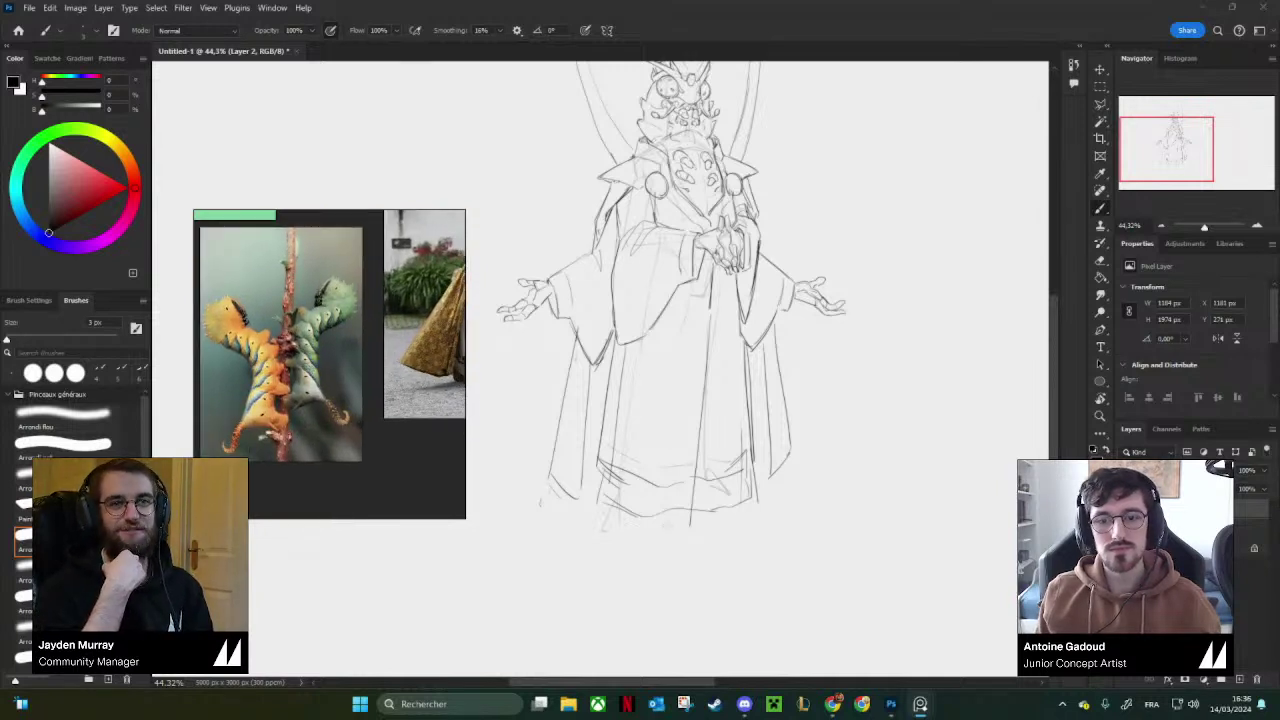
Draw two stubby, caterpillar-like front legs beneath the robe hem, erasing the first blocky foot and redrawing it with a pointed shape.
{"action": "left_click_drag", "start_coordinate": [624, 516], "coordinate": [637, 538]}
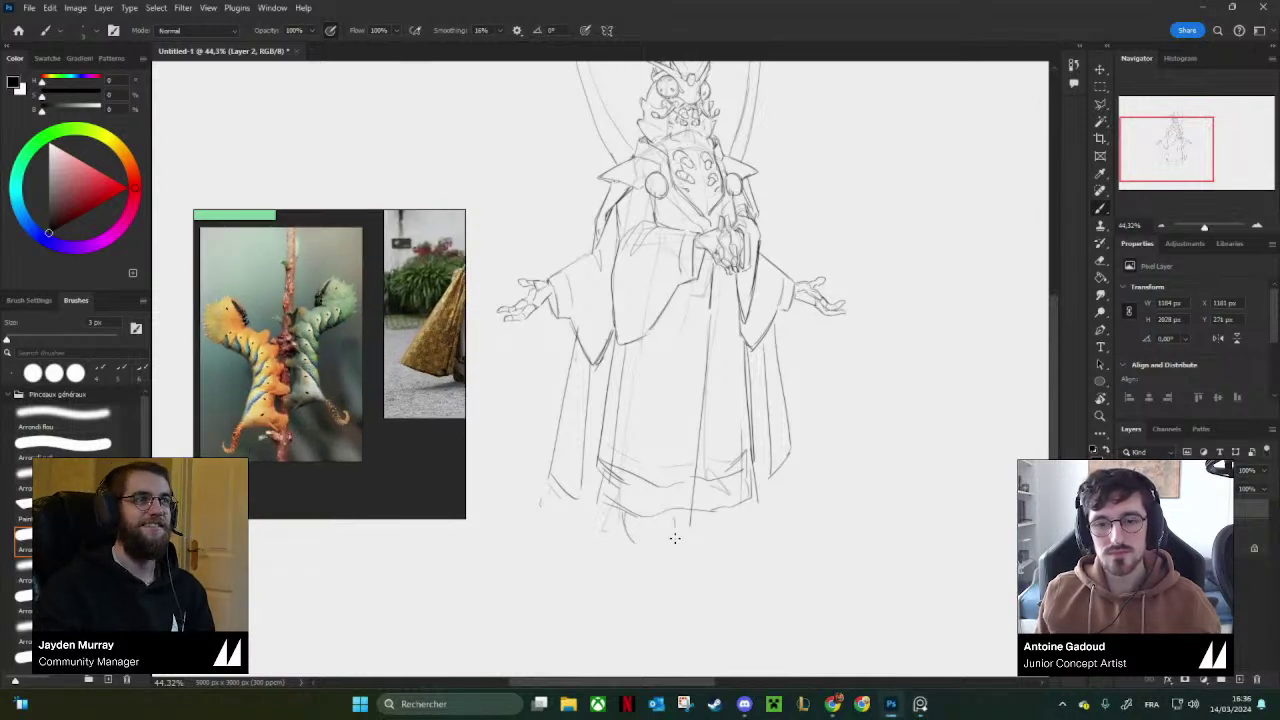
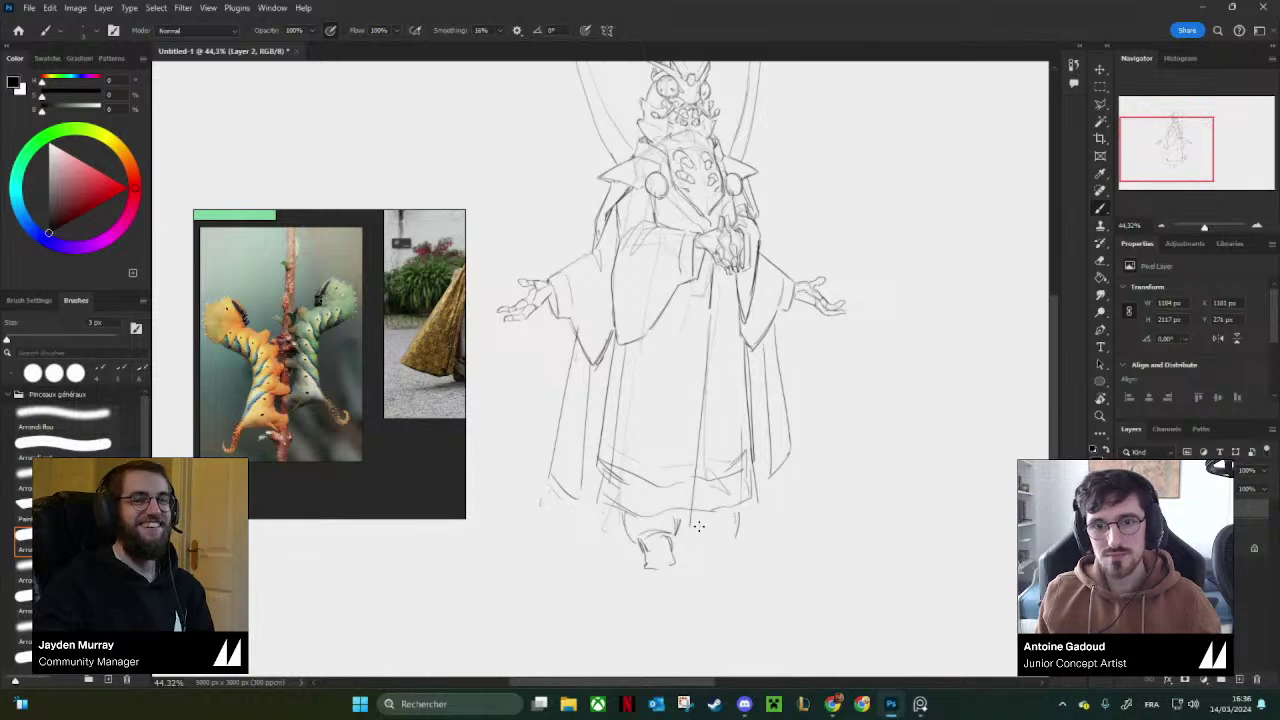
{"action": "key", "text": "e"}
{"action": "mouse_move", "coordinate": [736, 512]}
{"action": "left_mouse_down"}
{"action": "mouse_move", "coordinate": [743, 545]}
{"action": "mouse_move", "coordinate": [641, 553]}
{"action": "mouse_move", "coordinate": [658, 568]}
{"action": "mouse_move", "coordinate": [630, 543]}
{"action": "left_mouse_up"}
{"action": "key", "text": "bracketright"}
{"action": "key", "text": "bracketright"}
{"action": "key", "text": "bracketright"}
{"action": "key", "text": "bracketright"}
{"action": "key", "text": "bracketright"}
{"action": "key", "text": "bracketright"}
{"action": "key", "text": "b"}
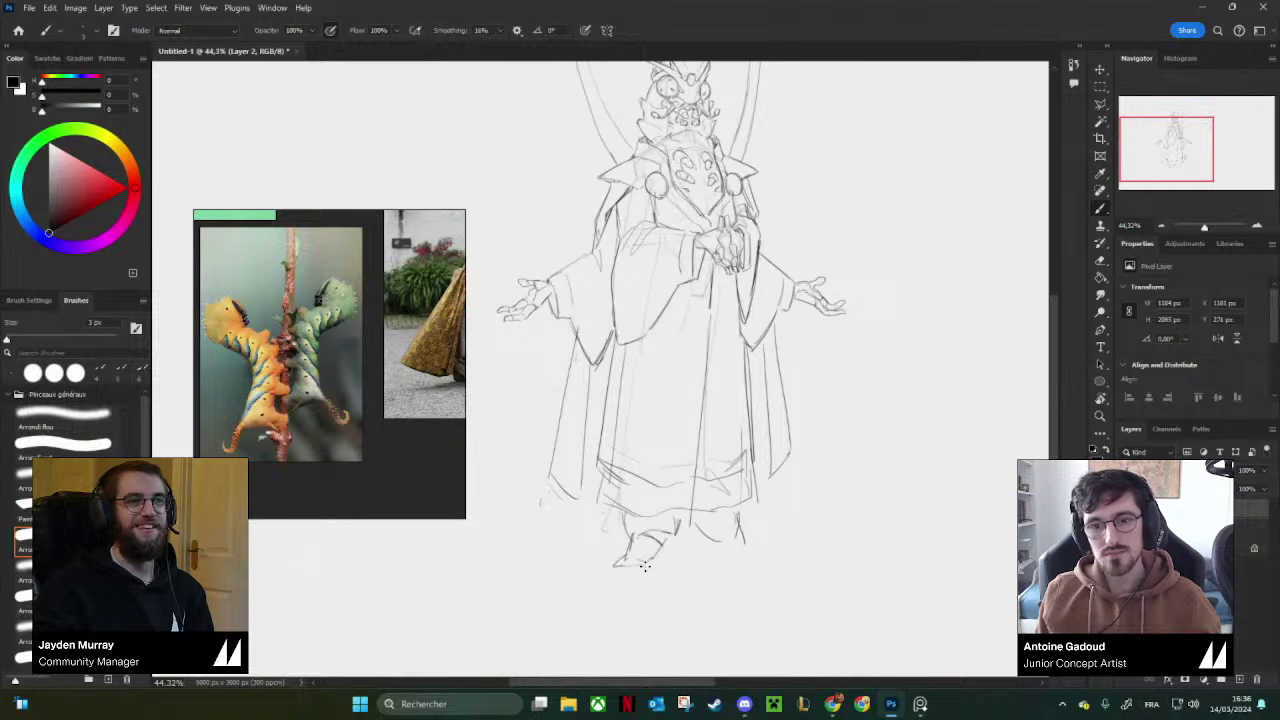
{"action": "left_click_drag", "start_coordinate": [645, 566], "coordinate": [669, 543]}
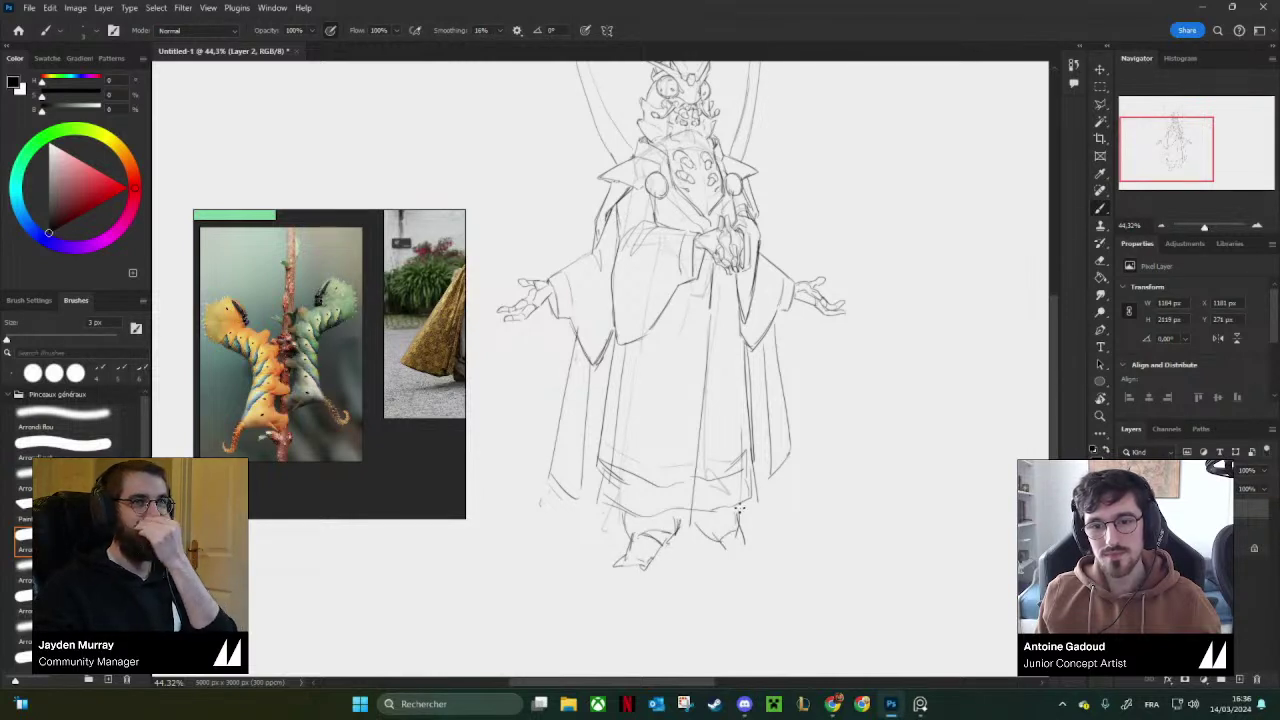
{"action": "left_click_drag", "start_coordinate": [740, 509], "coordinate": [743, 546]}
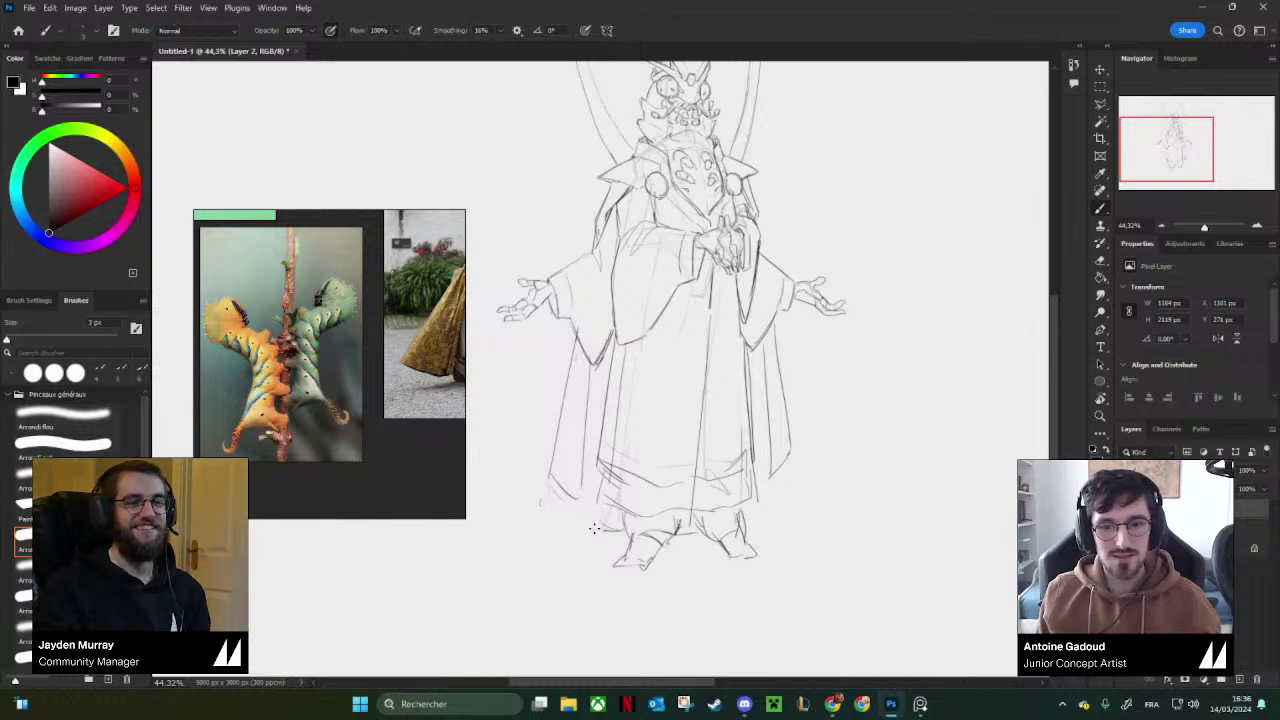
Erase the lower near cape panel and redraw the robe's near side flaring outward over the lower body.
{"action": "key", "text": "e"}
{"action": "mouse_move", "coordinate": [606, 477]}
{"action": "left_mouse_down"}
{"action": "mouse_move", "coordinate": [603, 412]}
{"action": "mouse_move", "coordinate": [562, 468]}
{"action": "mouse_move", "coordinate": [574, 408]}
{"action": "mouse_move", "coordinate": [561, 464]}
{"action": "mouse_move", "coordinate": [598, 460]}
{"action": "left_mouse_up"}
{"action": "key", "text": "b"}
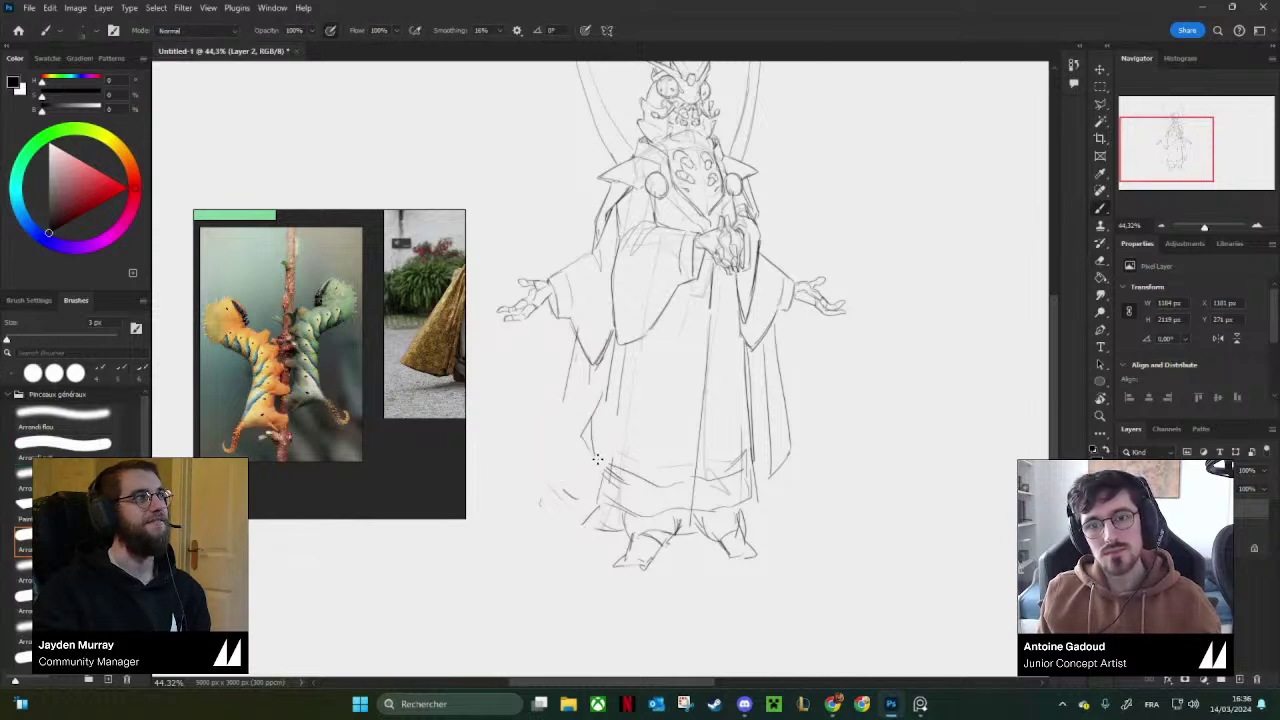
{"action": "key", "text": "e"}
{"action": "mouse_move", "coordinate": [612, 392]}
{"action": "left_mouse_down"}
{"action": "mouse_move", "coordinate": [587, 424]}
{"action": "mouse_move", "coordinate": [616, 467]}
{"action": "mouse_move", "coordinate": [617, 501]}
{"action": "mouse_move", "coordinate": [587, 478]}
{"action": "left_mouse_up"}
{"action": "key", "text": "b"}
{"action": "key", "text": "e"}
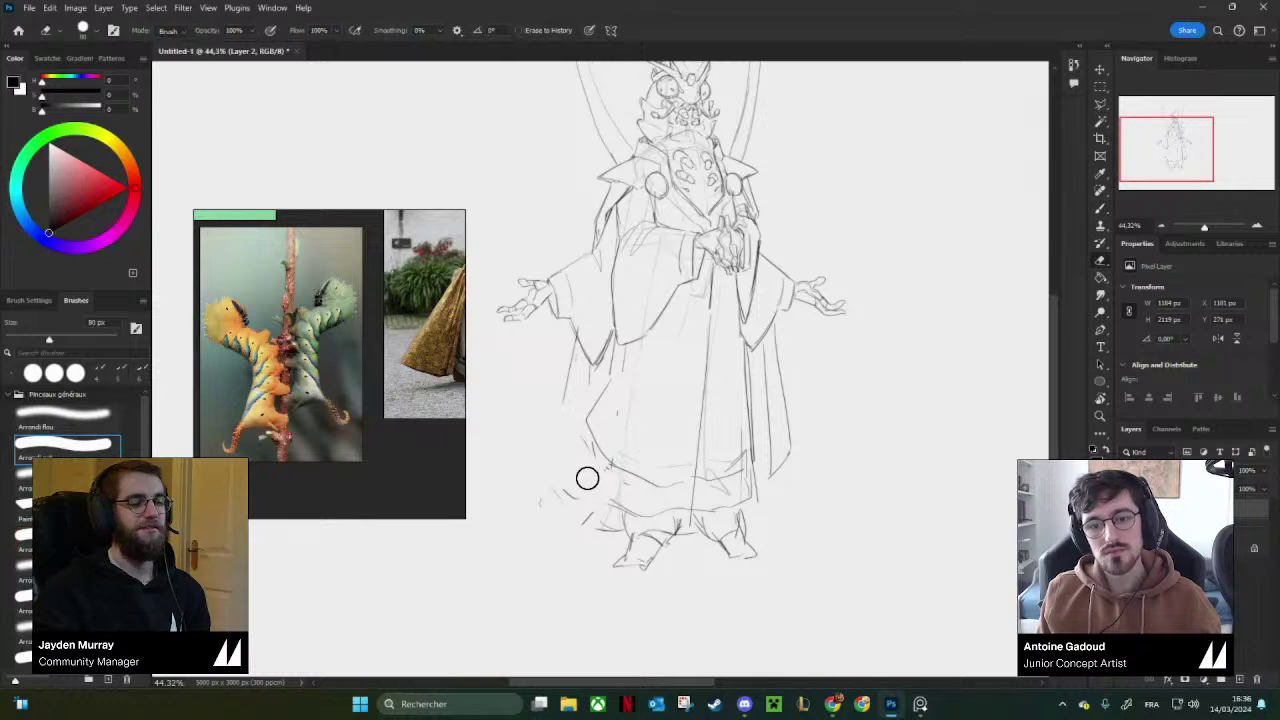
{"action": "key", "text": "b"}
{"action": "mouse_move", "coordinate": [587, 420]}
{"action": "left_mouse_down"}
{"action": "mouse_move", "coordinate": [578, 447]}
{"action": "mouse_move", "coordinate": [590, 474]}
{"action": "left_mouse_up"}
Draw a rounded body segment behind the near side of the robe with a third stubby leg beneath it.
{"action": "key", "text": "e"}
{"action": "left_click_drag", "start_coordinate": [592, 521], "coordinate": [586, 525]}
{"action": "key", "text": "b"}
{"action": "key", "text": "b"}
{"action": "left_click_drag", "start_coordinate": [568, 480], "coordinate": [562, 517]}
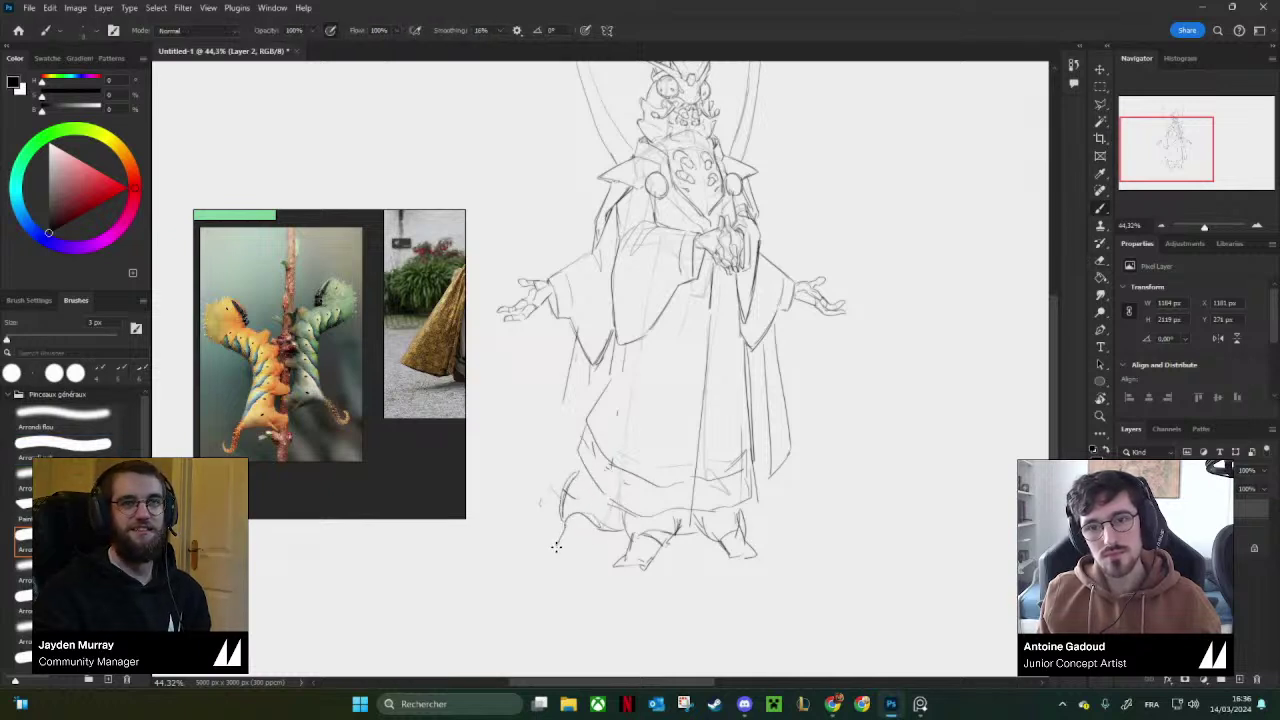
{"action": "left_click_drag", "start_coordinate": [551, 547], "coordinate": [566, 520]}
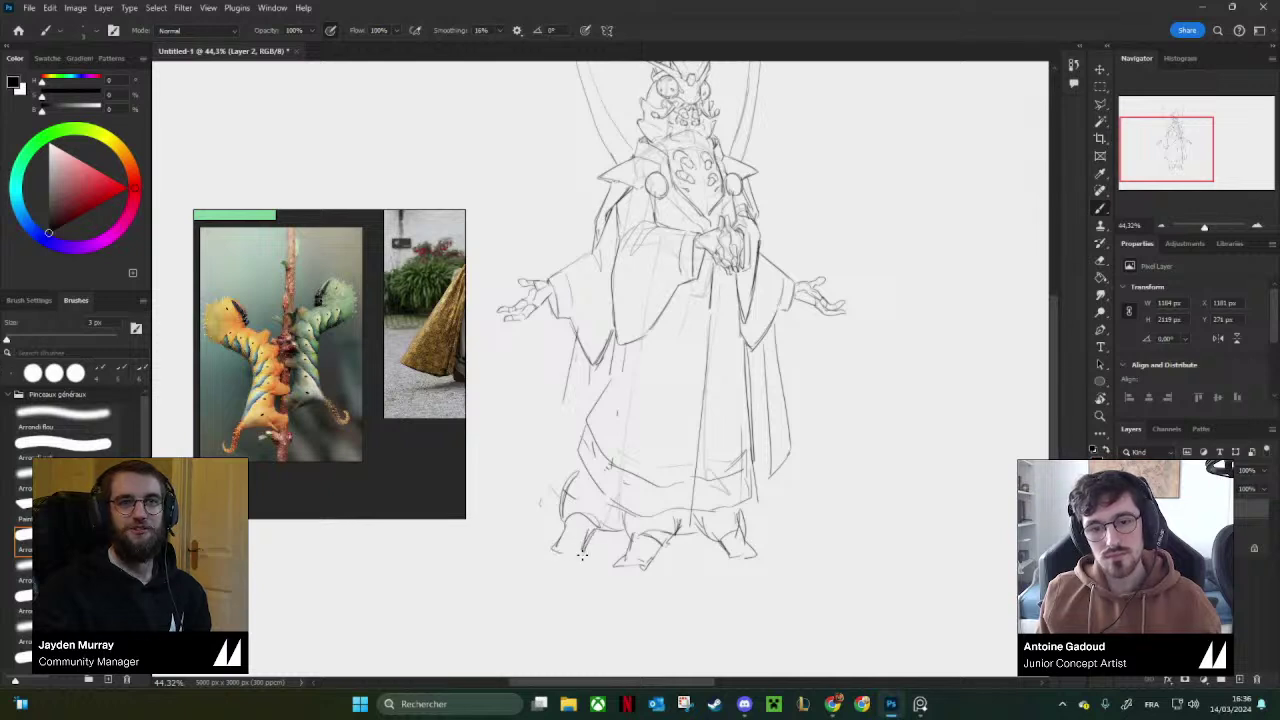
Extend the caterpillar body backward with another rounded segment and a fourth stubby leg, erasing and redrawing its foot.
{"action": "mouse_move", "coordinate": [557, 451]}
{"action": "left_mouse_down"}
{"action": "mouse_move", "coordinate": [621, 440]}
{"action": "mouse_move", "coordinate": [623, 457]}
{"action": "mouse_move", "coordinate": [642, 443]}
{"action": "mouse_move", "coordinate": [589, 494]}
{"action": "left_mouse_up"}
{"action": "key", "text": "e"}
{"action": "key", "text": "b"}
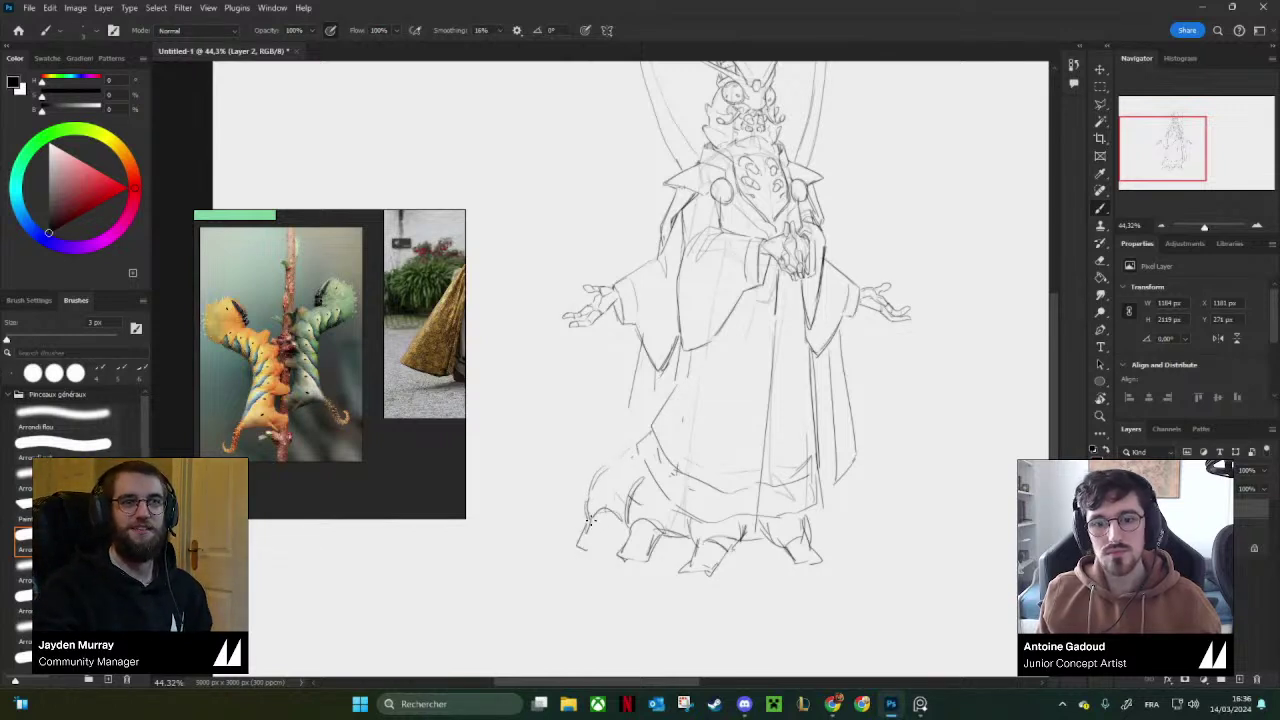
{"action": "key", "text": "e"}
{"action": "left_click_drag", "start_coordinate": [583, 548], "coordinate": [611, 541]}
{"action": "key", "text": "b"}
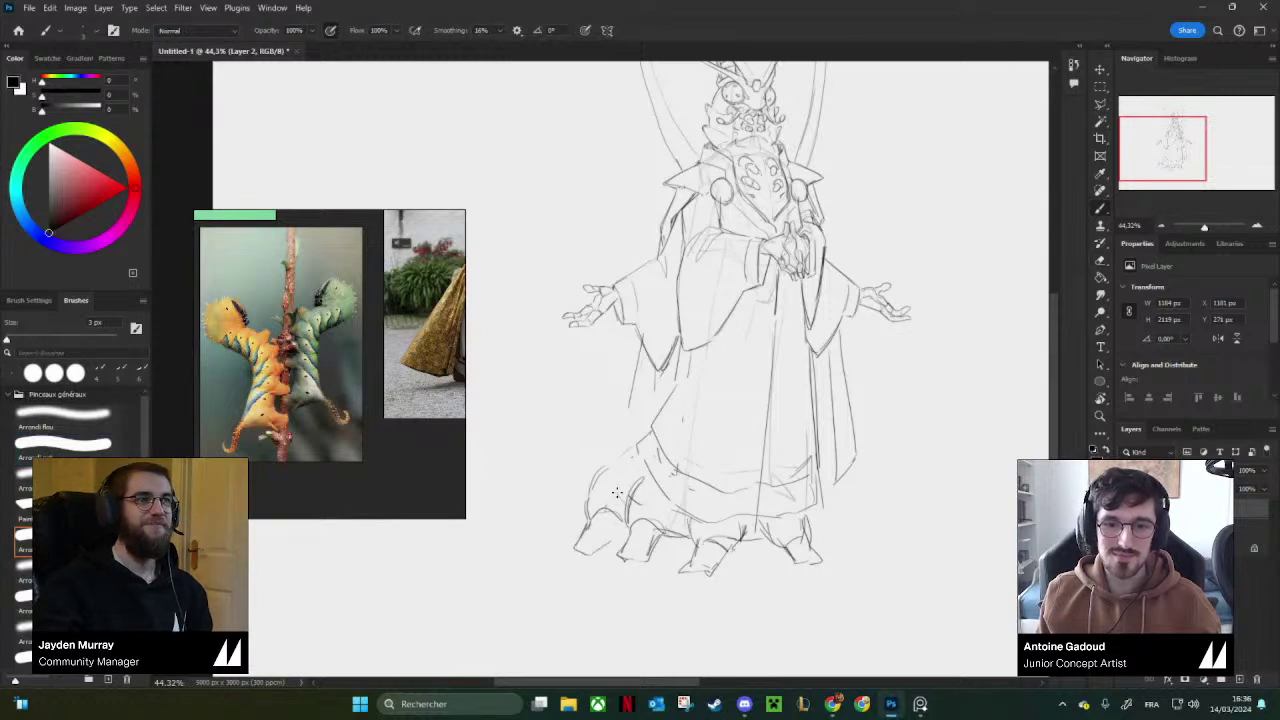
Clean up the robe's near-side line, then erase and redraw the long far edge of the robe down to the hem.
{"action": "key", "text": "e"}
{"action": "key", "text": "b"}
{"action": "left_click_drag", "start_coordinate": [686, 377], "coordinate": [653, 425]}
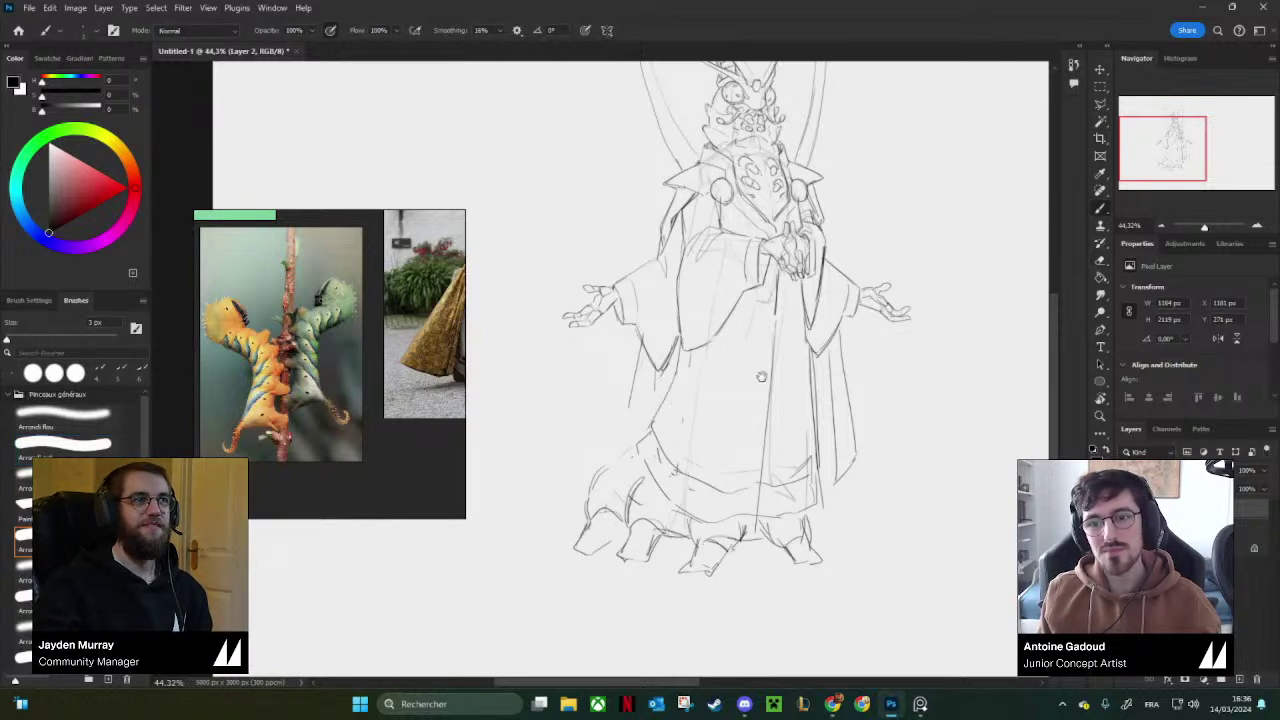
{"action": "key", "text": "e"}
{"action": "mouse_move", "coordinate": [763, 375]}
{"action": "left_mouse_down"}
{"action": "mouse_move", "coordinate": [725, 390]}
{"action": "mouse_move", "coordinate": [780, 449]}
{"action": "left_mouse_up"}
{"action": "key", "text": "b"}
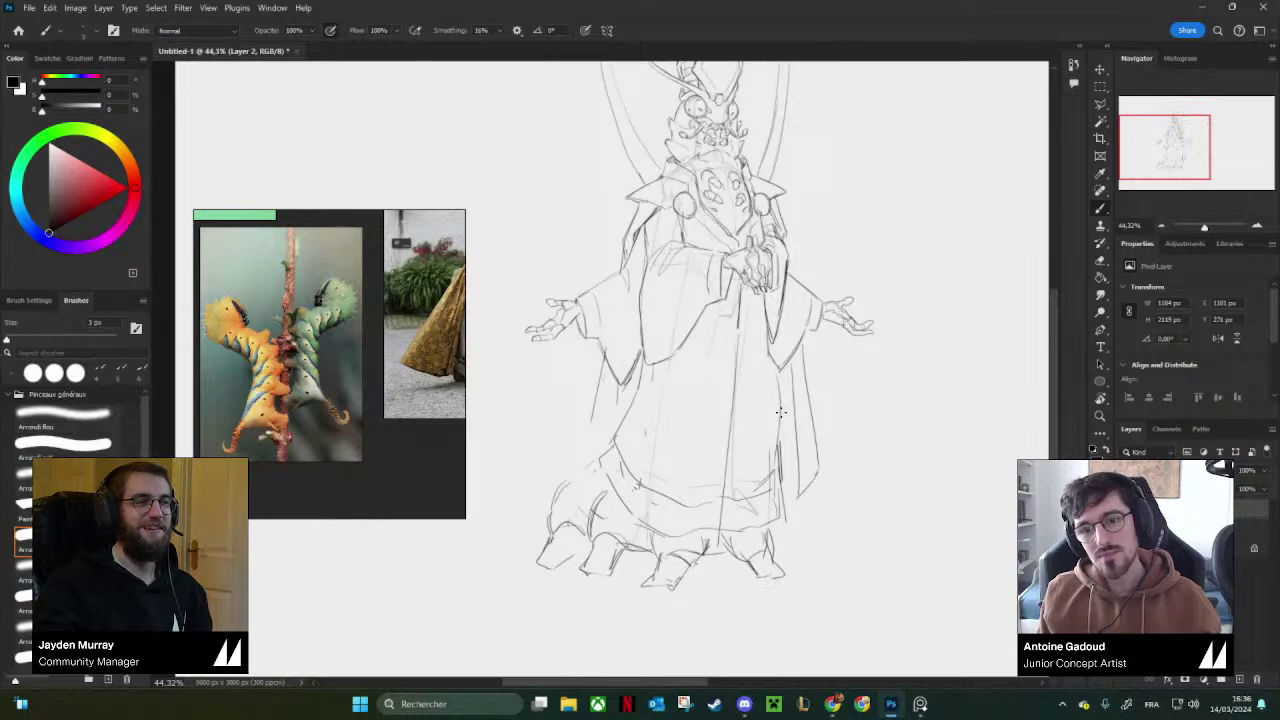
{"action": "left_click_drag", "start_coordinate": [779, 398], "coordinate": [781, 483]}
{"action": "key", "text": "e"}
{"action": "key", "text": "b"}
{"action": "left_click_drag", "start_coordinate": [778, 385], "coordinate": [772, 497]}
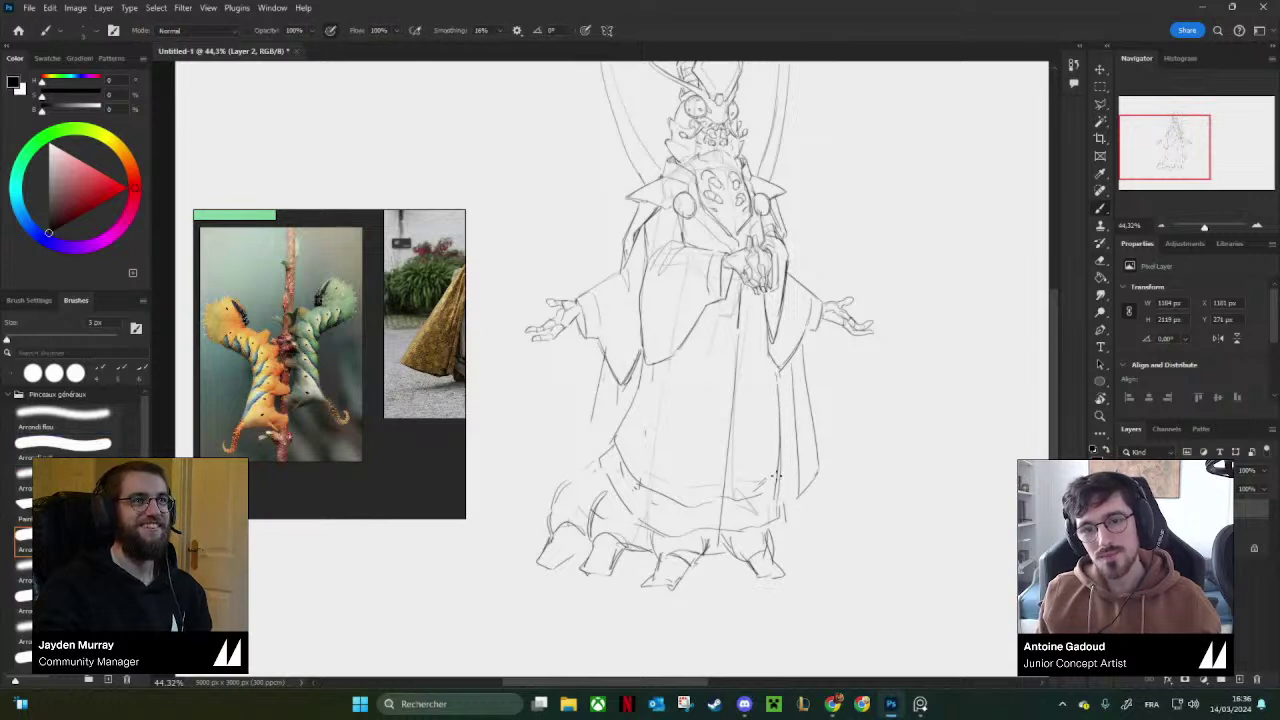
{"action": "left_click_drag", "start_coordinate": [778, 374], "coordinate": [785, 480]}
{"action": "key", "text": "e"}
{"action": "mouse_move", "coordinate": [777, 414]}
{"action": "left_mouse_down"}
{"action": "mouse_move", "coordinate": [774, 383]}
{"action": "mouse_move", "coordinate": [778, 502]}
{"action": "left_mouse_up"}
{"action": "key", "text": "b"}
{"action": "mouse_move", "coordinate": [776, 375]}
{"action": "left_mouse_down"}
{"action": "mouse_move", "coordinate": [760, 551]}
{"action": "mouse_move", "coordinate": [777, 567]}
{"action": "mouse_move", "coordinate": [755, 558]}
{"action": "mouse_move", "coordinate": [788, 565]}
{"action": "left_mouse_up"}
{"action": "key", "text": "e"}
{"action": "key", "text": "b"}
{"action": "key", "text": "e"}
{"action": "key", "text": "b"}
Draw a large rounded abdomen rising behind the rear leg, and erase the overlapping inner lines where it meets the robe.
{"action": "mouse_move", "coordinate": [616, 447]}
{"action": "left_mouse_down"}
{"action": "mouse_move", "coordinate": [704, 480]}
{"action": "mouse_move", "coordinate": [643, 436]}
{"action": "mouse_move", "coordinate": [616, 544]}
{"action": "left_mouse_up"}
{"action": "key", "text": "e"}
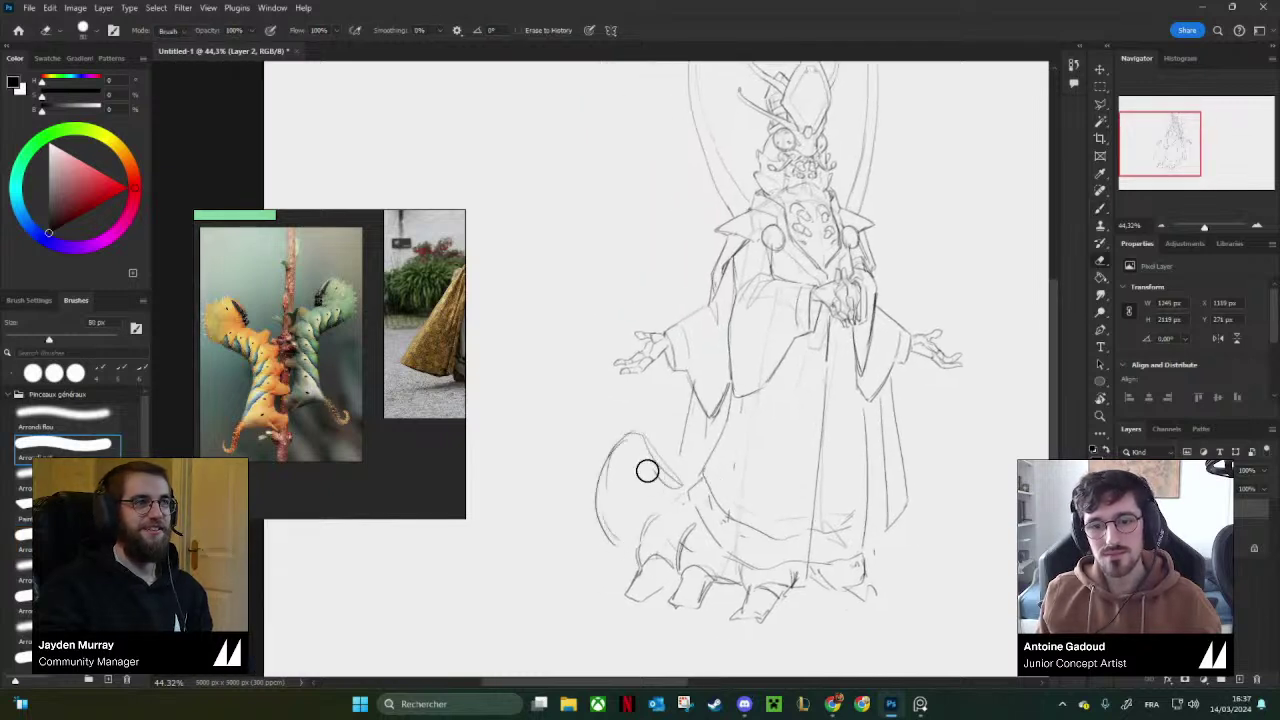
{"action": "mouse_move", "coordinate": [647, 469]}
{"action": "left_mouse_down"}
{"action": "mouse_move", "coordinate": [655, 460]}
{"action": "mouse_move", "coordinate": [690, 477]}
{"action": "mouse_move", "coordinate": [686, 409]}
{"action": "mouse_move", "coordinate": [646, 490]}
{"action": "left_mouse_up"}
{"action": "key", "text": "b"}
{"action": "key", "text": "e"}
{"action": "key", "text": "b"}
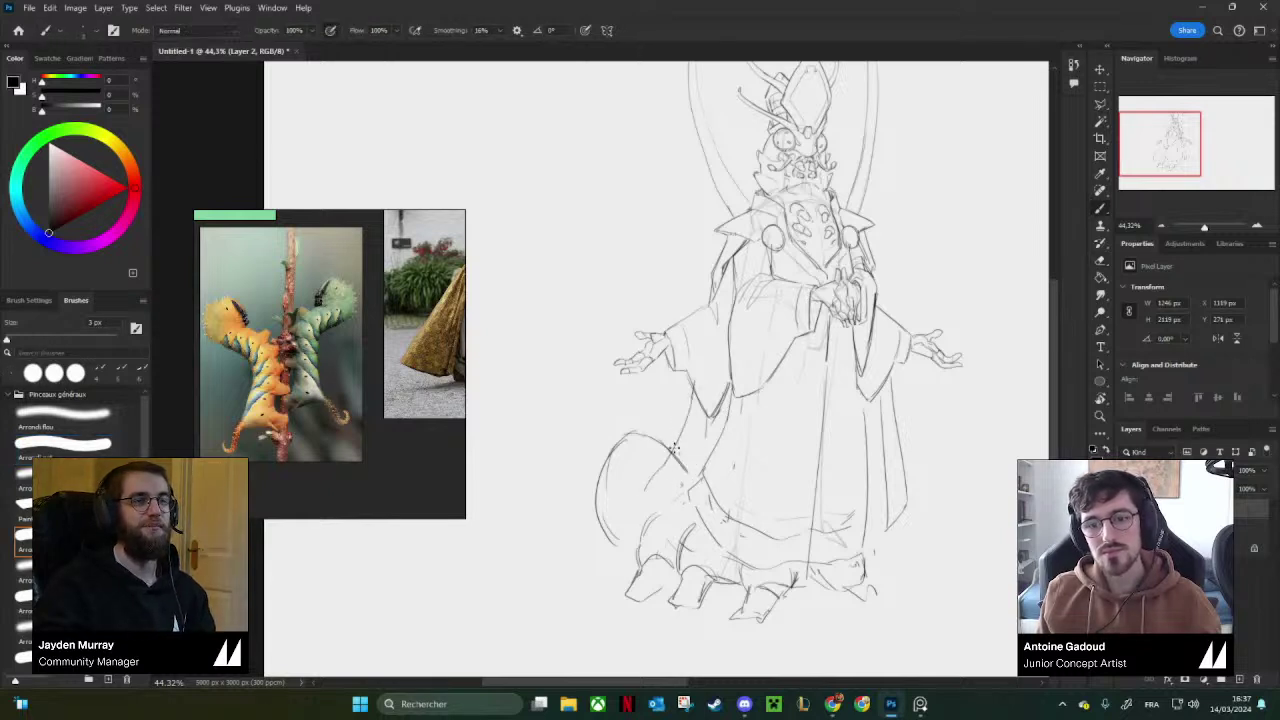
{"action": "key", "text": "ctrl+z"}
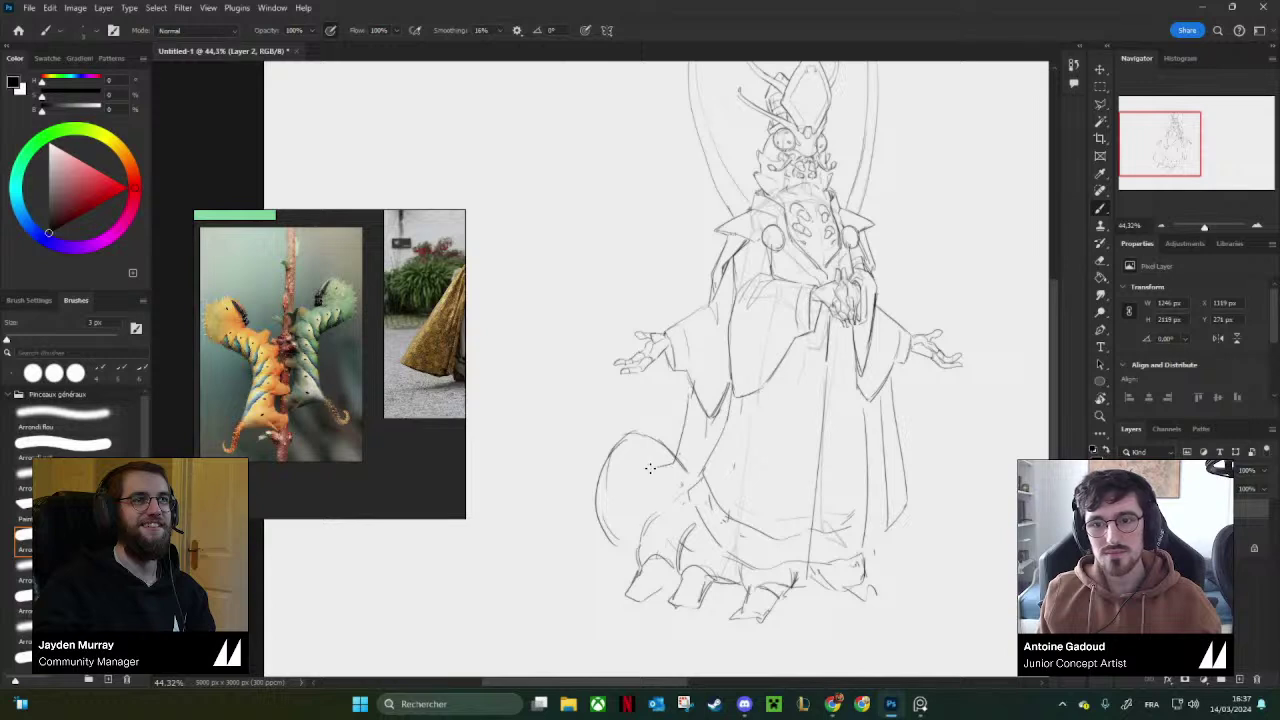
{"action": "mouse_move", "coordinate": [818, 433]}
{"action": "left_mouse_down"}
{"action": "mouse_move", "coordinate": [708, 438]}
{"action": "mouse_move", "coordinate": [709, 455]}
{"action": "left_mouse_up"}
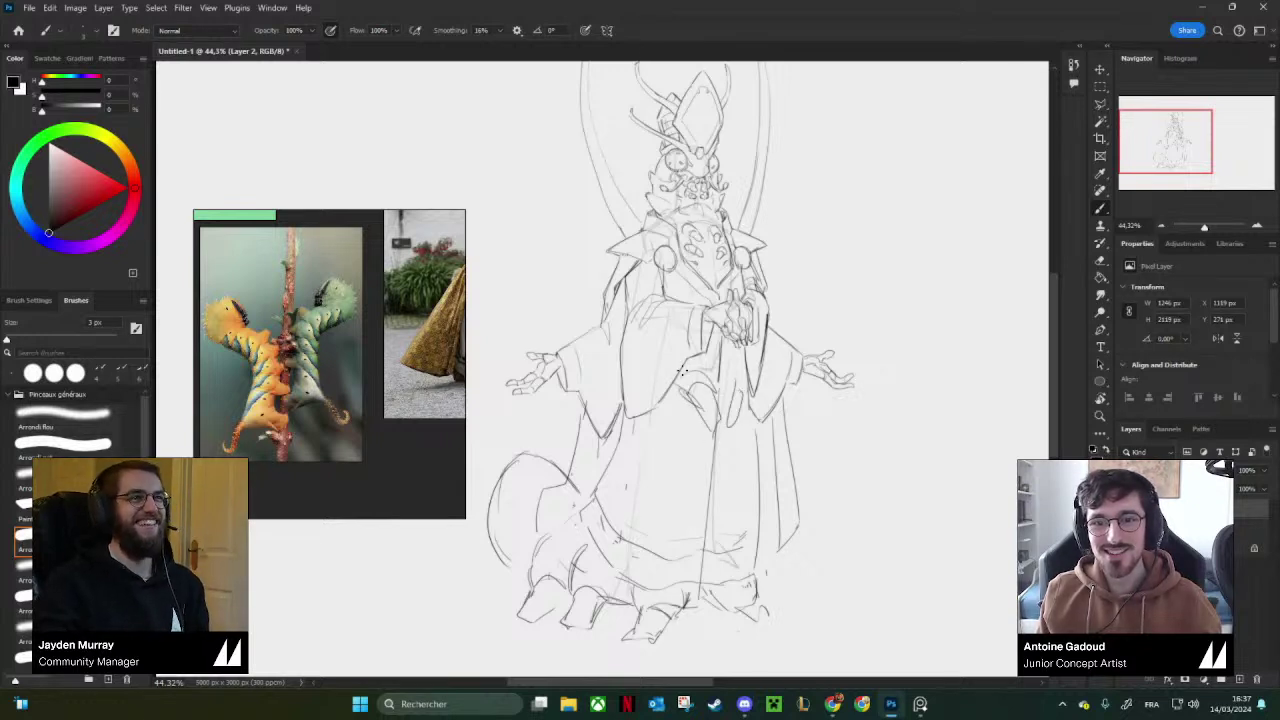
{"action": "mouse_move", "coordinate": [682, 371]}
{"action": "left_mouse_down"}
{"action": "mouse_move", "coordinate": [694, 391]}
{"action": "mouse_move", "coordinate": [688, 363]}
{"action": "left_mouse_up"}
{"action": "mouse_move", "coordinate": [694, 391]}
{"action": "left_mouse_down"}
{"action": "mouse_move", "coordinate": [672, 404]}
{"action": "mouse_move", "coordinate": [668, 454]}
{"action": "left_mouse_up"}
{"action": "mouse_move", "coordinate": [765, 403]}
{"action": "left_mouse_down"}
{"action": "mouse_move", "coordinate": [758, 464]}
{"action": "mouse_move", "coordinate": [826, 420]}
{"action": "mouse_move", "coordinate": [833, 475]}
{"action": "left_mouse_up"}
{"action": "key", "text": "ctrl+z"}
{"action": "key", "text": "ctrl+z"}
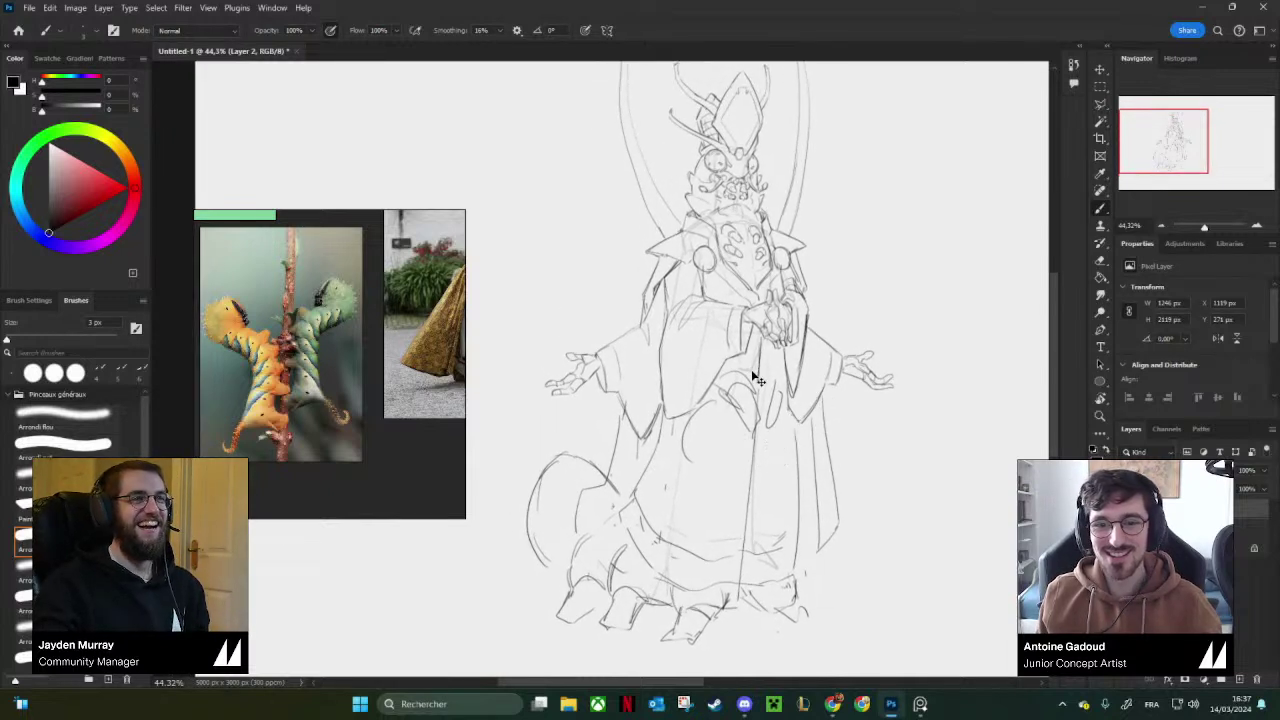
{"action": "key", "text": "ctrl+z"}
{"action": "key", "text": "ctrl+z"}
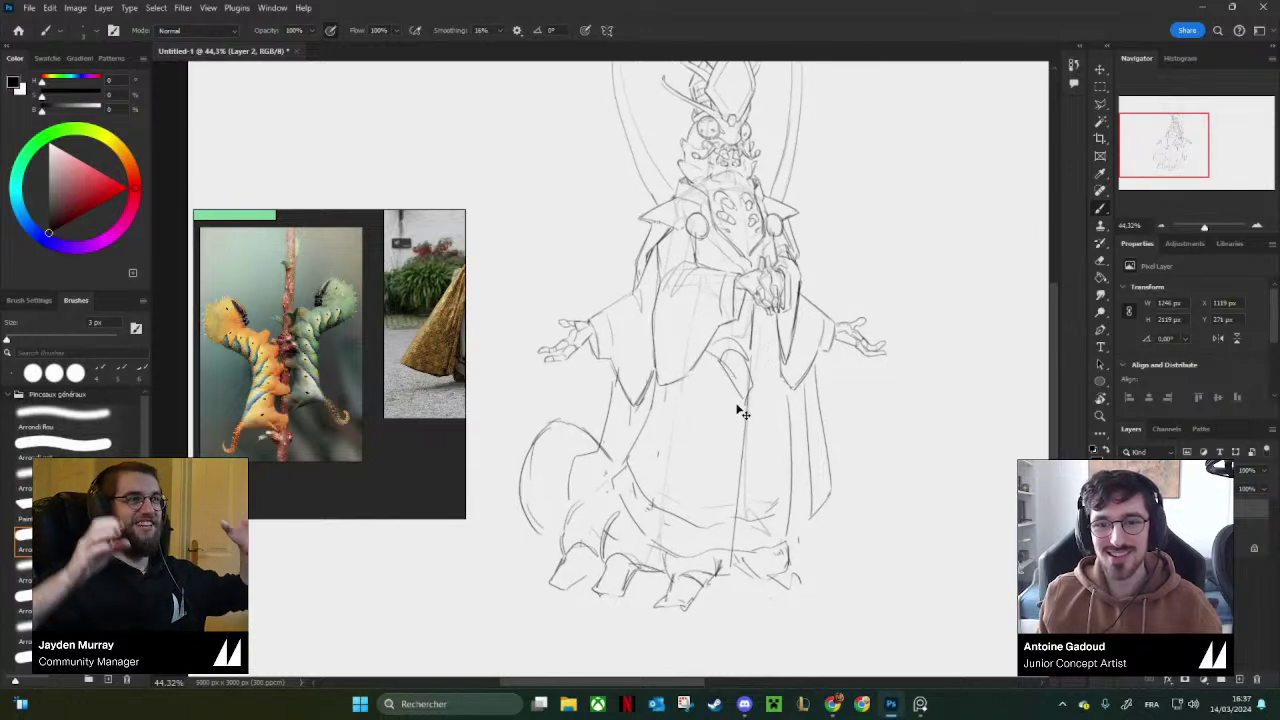
Replace the robe's centre line with two long parallel vertical lines, and redraw the far outer edge of the robe and cape.
{"action": "key", "text": "e"}
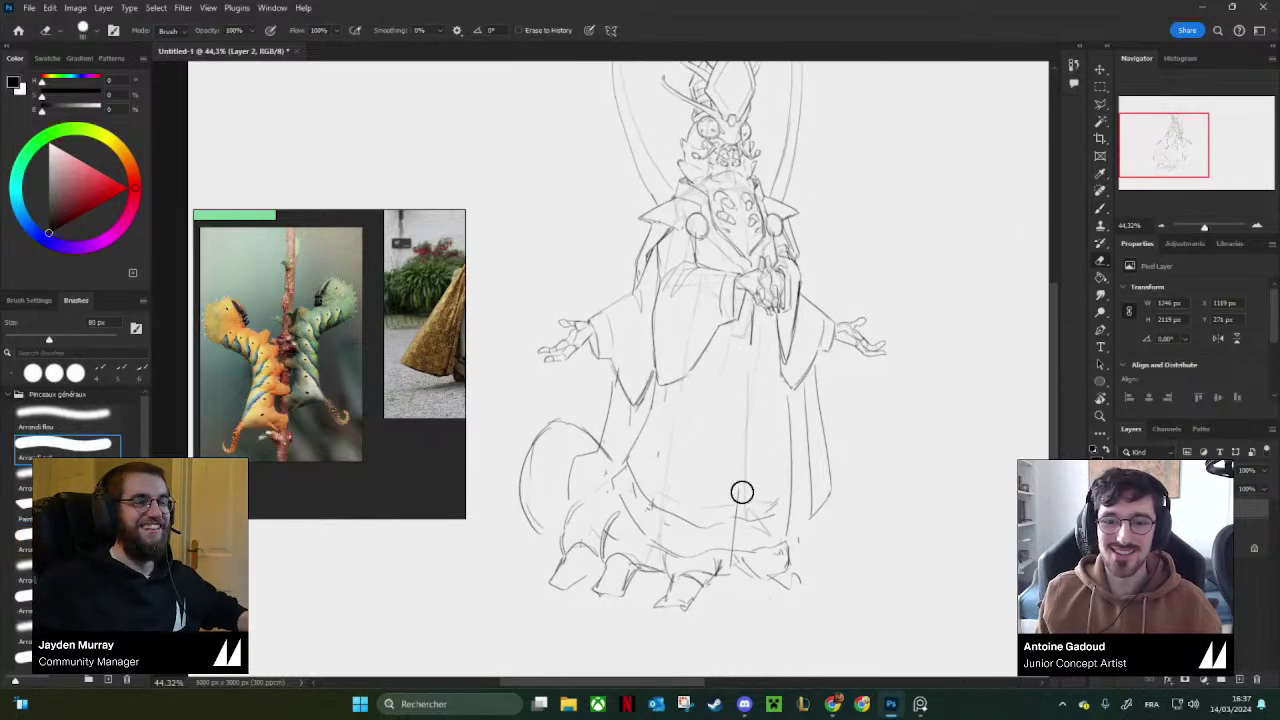
{"action": "key", "text": "b"}
{"action": "left_click_drag", "start_coordinate": [749, 354], "coordinate": [753, 532]}
{"action": "key", "text": "e"}
{"action": "left_click_drag", "start_coordinate": [789, 403], "coordinate": [802, 534]}
{"action": "key", "text": "b"}
{"action": "left_click_drag", "start_coordinate": [817, 448], "coordinate": [808, 477]}
{"action": "key", "text": "e"}
{"action": "mouse_move", "coordinate": [812, 406]}
{"action": "left_mouse_down"}
{"action": "mouse_move", "coordinate": [802, 444]}
{"action": "mouse_move", "coordinate": [814, 543]}
{"action": "mouse_move", "coordinate": [808, 527]}
{"action": "left_mouse_up"}
{"action": "key", "text": "b"}
{"action": "key", "text": "ctrl+z"}
{"action": "left_click_drag", "start_coordinate": [800, 400], "coordinate": [811, 534]}
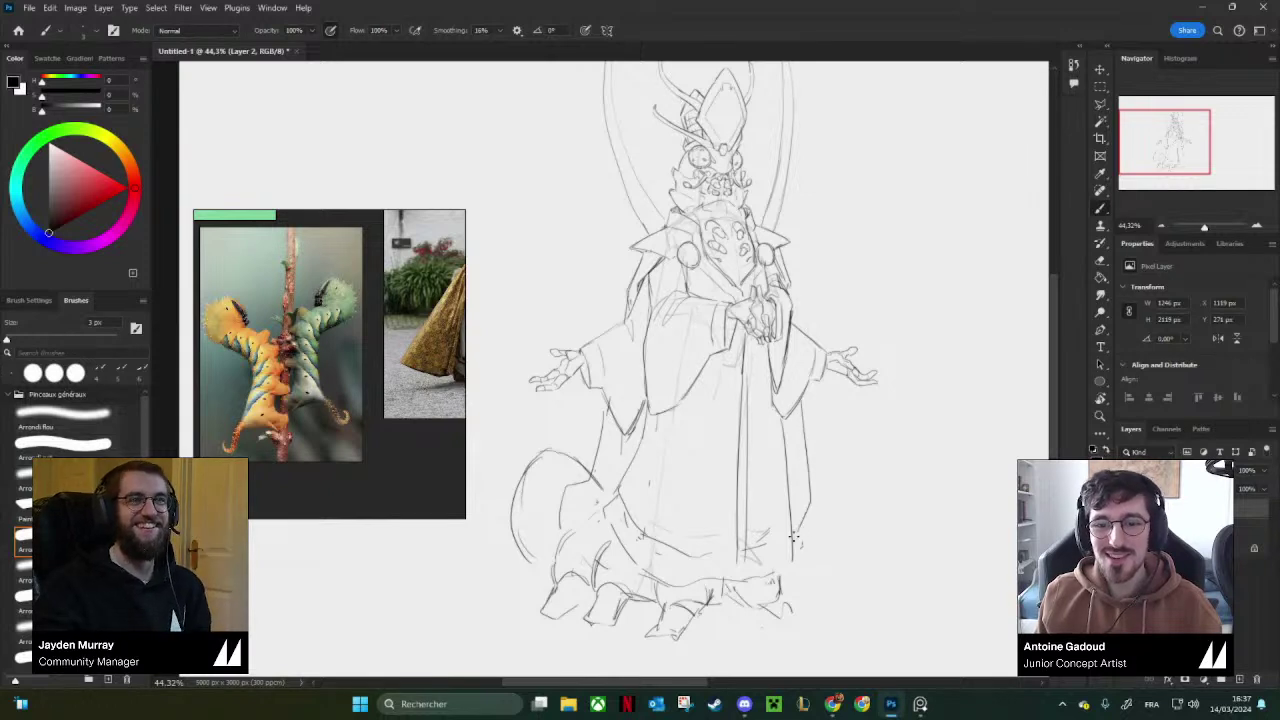
Erase the cape lines hanging over the abdomen and draw a small hooked horn on top of it.
{"action": "key", "text": "e"}
{"action": "mouse_move", "coordinate": [581, 483]}
{"action": "left_mouse_down"}
{"action": "mouse_move", "coordinate": [606, 474]}
{"action": "mouse_move", "coordinate": [638, 408]}
{"action": "left_mouse_up"}
{"action": "key", "text": "b"}
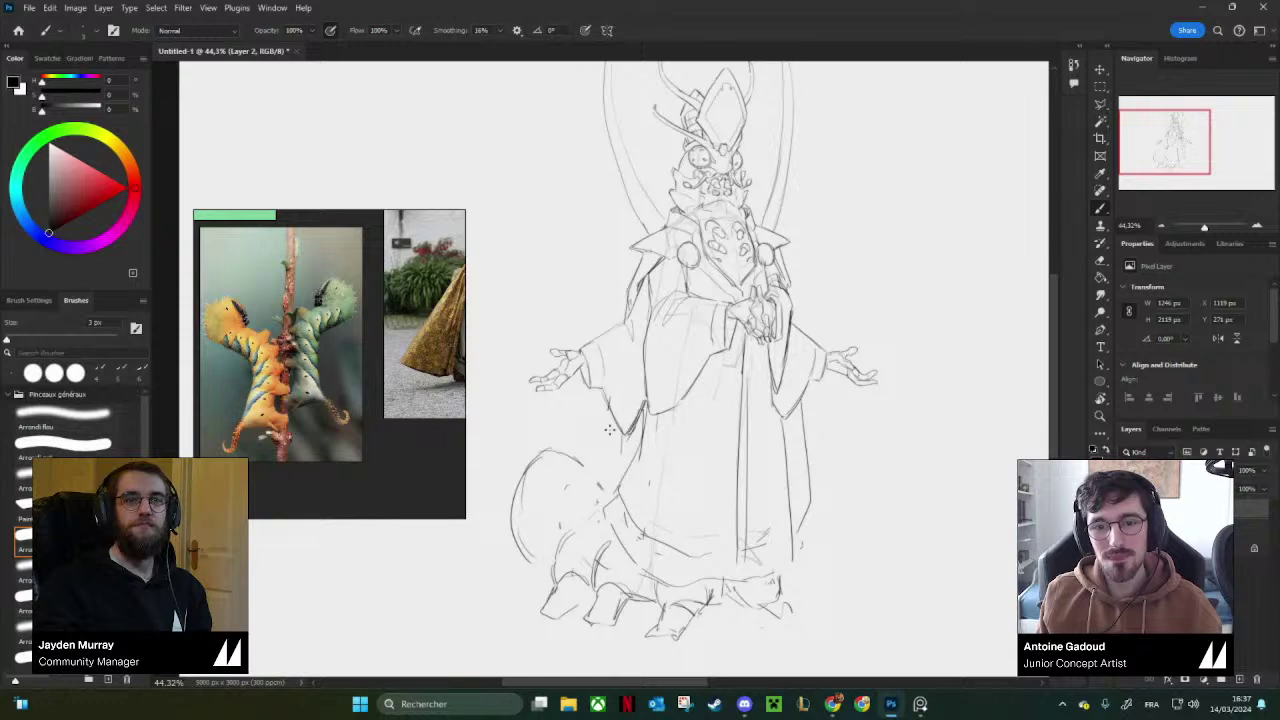
{"action": "key", "text": "e"}
{"action": "left_click_drag", "start_coordinate": [587, 476], "coordinate": [597, 479]}
{"action": "key", "text": "b"}
{"action": "mouse_move", "coordinate": [525, 439]}
{"action": "left_mouse_down"}
{"action": "mouse_move", "coordinate": [592, 461]}
{"action": "mouse_move", "coordinate": [608, 442]}
{"action": "mouse_move", "coordinate": [614, 466]}
{"action": "left_mouse_up"}
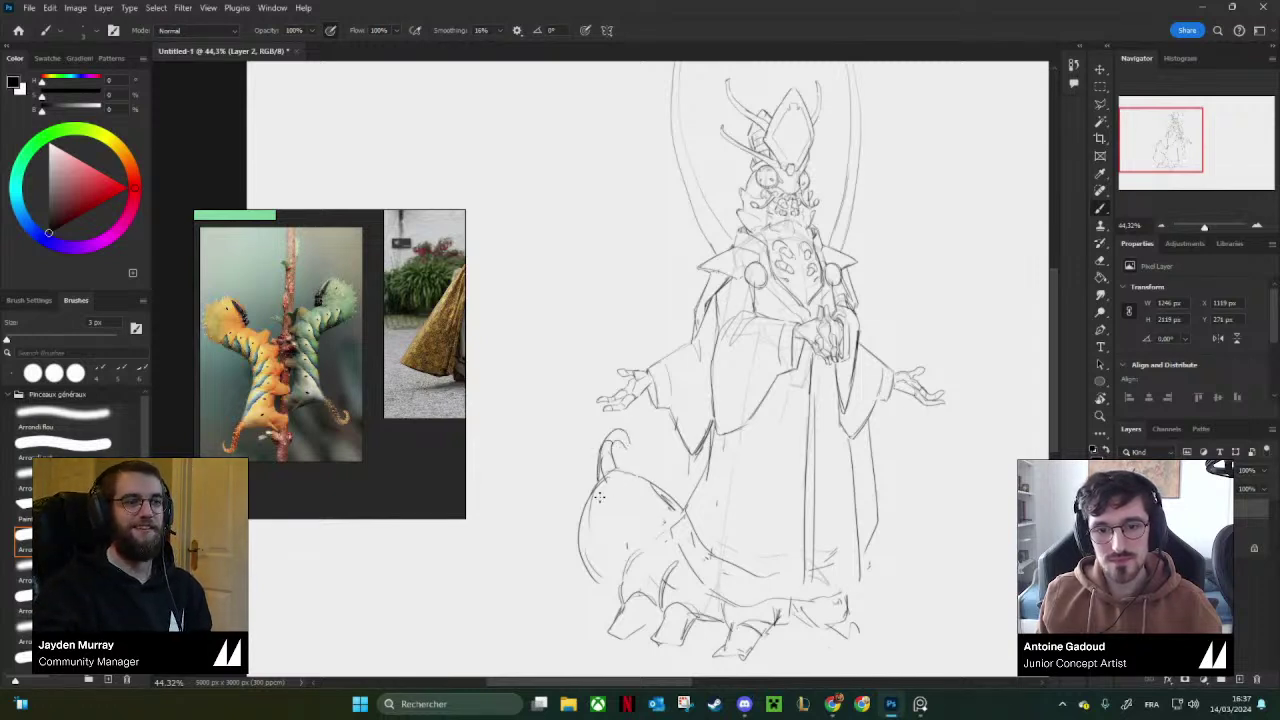
Erase part of the abdomen's rear contour and add a long curved rear horn plus an upright spike near the robe.
{"action": "key", "text": "e"}
{"action": "left_click_drag", "start_coordinate": [589, 509], "coordinate": [585, 506]}
{"action": "key", "text": "b"}
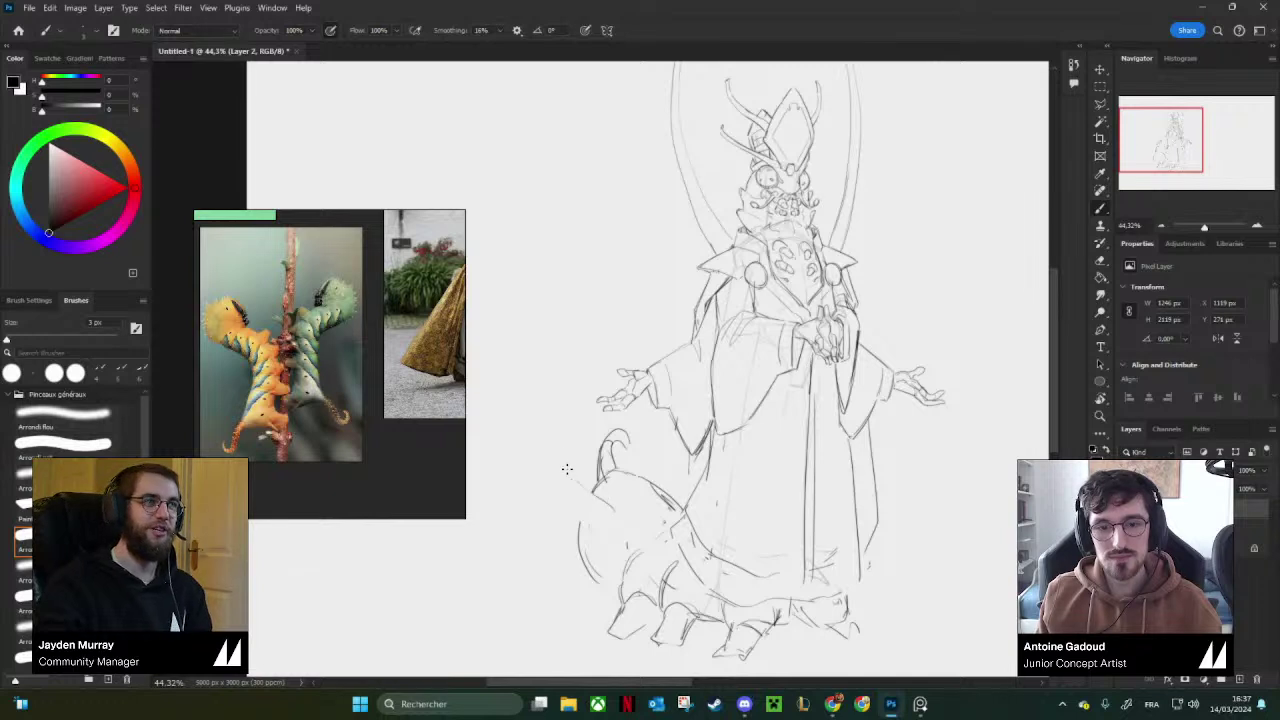
{"action": "left_click_drag", "start_coordinate": [556, 438], "coordinate": [561, 471]}
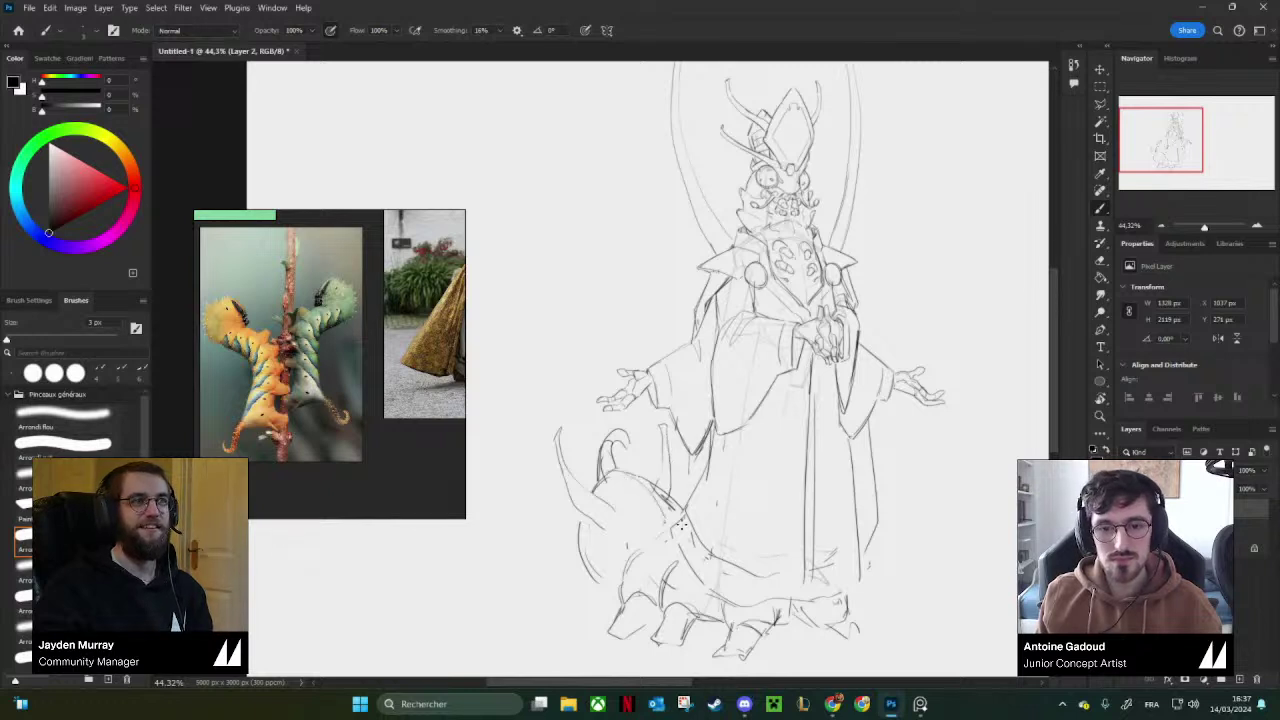
Erase the overlapping robe hem lines above the legs and redraw the robe's lower near edge against the caterpillar body.
{"action": "left_click_drag", "start_coordinate": [689, 546], "coordinate": [680, 502]}
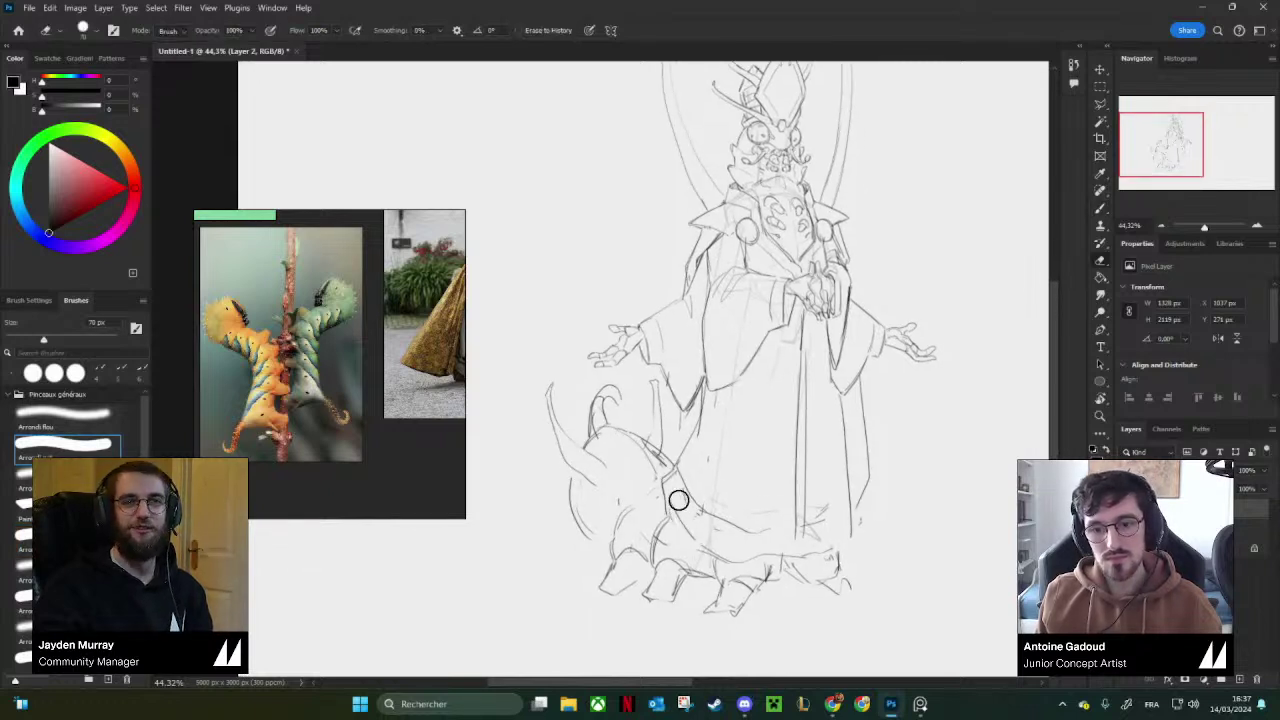
{"action": "left_click_drag", "start_coordinate": [698, 499], "coordinate": [720, 500]}
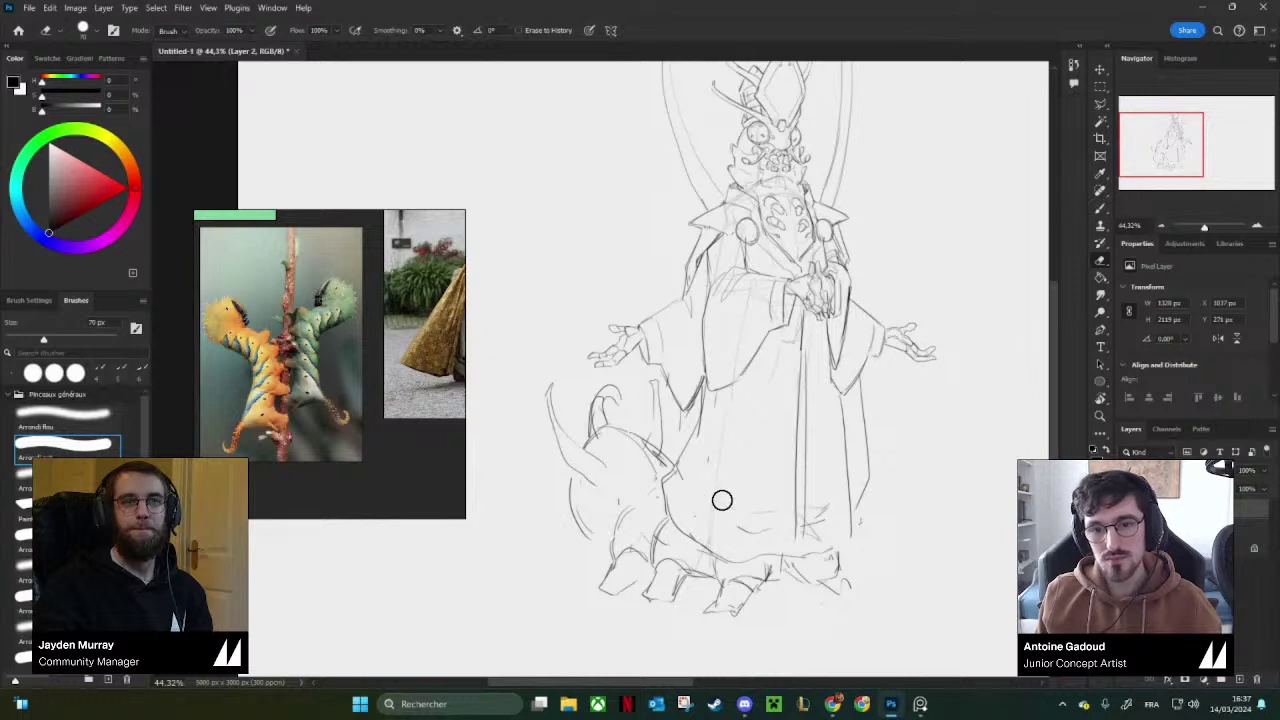
{"action": "key", "text": "b"}
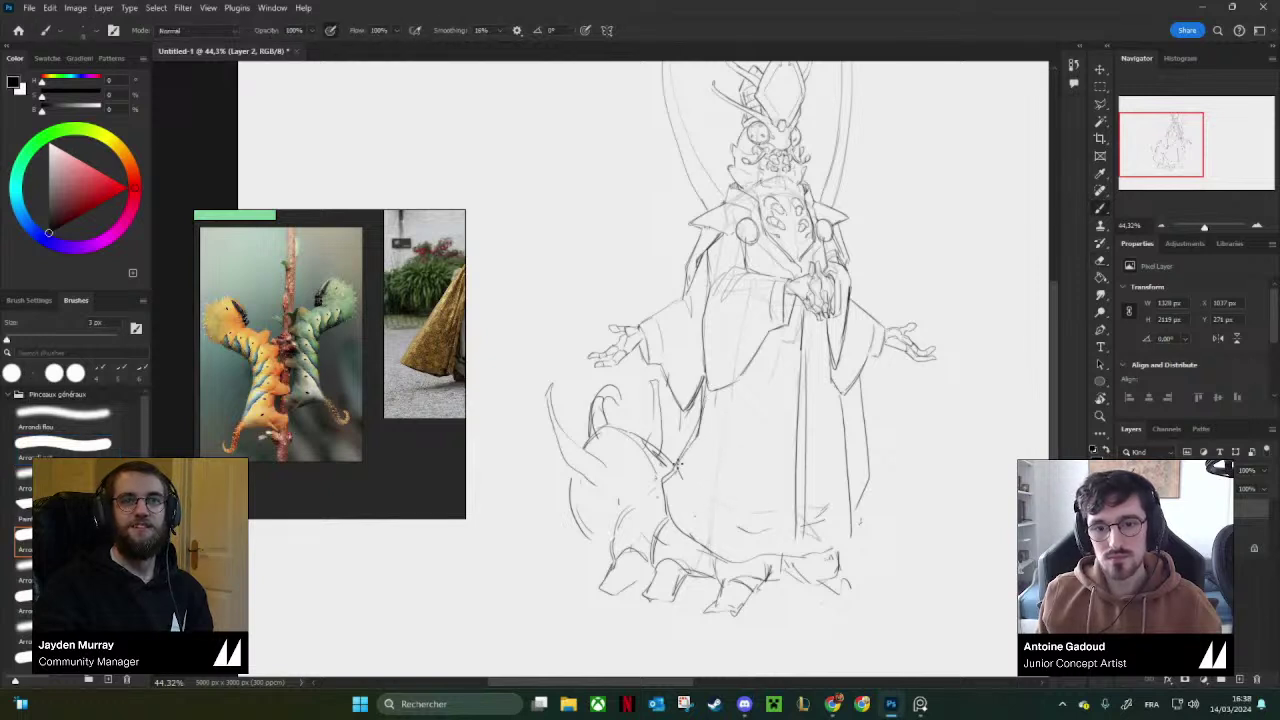
{"action": "left_click_drag", "start_coordinate": [677, 463], "coordinate": [706, 518]}
Draw a long vertical stole panel down the robe's front, clearing the hem behind it and closing its lower end.
{"action": "left_click_drag", "start_coordinate": [807, 489], "coordinate": [732, 419]}
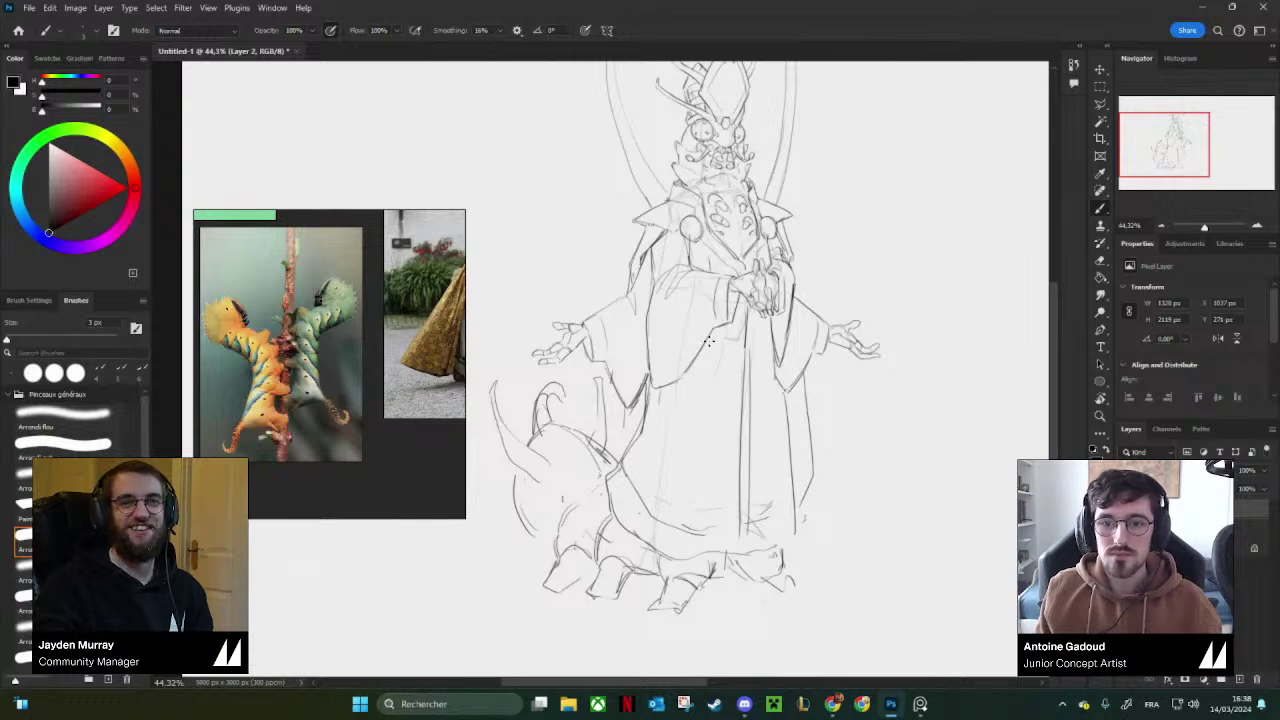
{"action": "left_click_drag", "start_coordinate": [708, 341], "coordinate": [709, 518]}
{"action": "key", "text": "ctrl+z"}
{"action": "mouse_move", "coordinate": [706, 459]}
{"action": "left_mouse_down"}
{"action": "mouse_move", "coordinate": [704, 539]}
{"action": "mouse_move", "coordinate": [718, 507]}
{"action": "mouse_move", "coordinate": [722, 566]}
{"action": "left_mouse_up"}
{"action": "key", "text": "e"}
{"action": "key", "text": "b"}
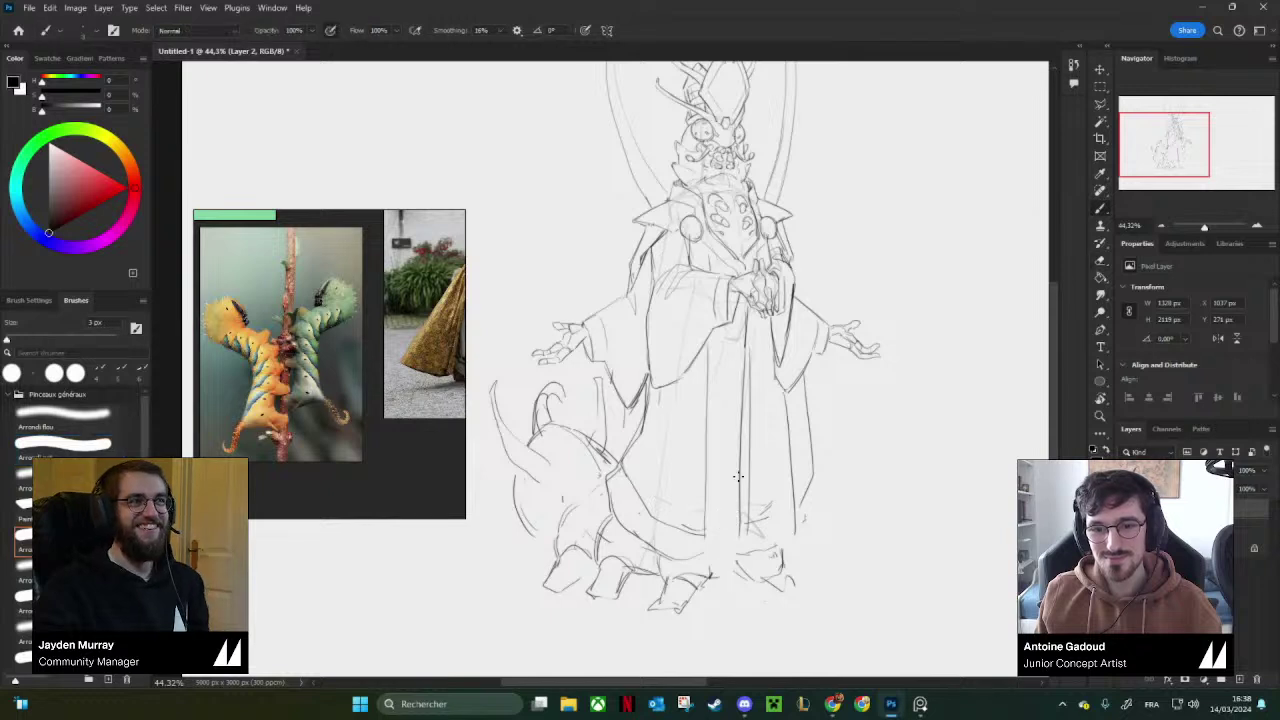
{"action": "left_click_drag", "start_coordinate": [739, 480], "coordinate": [737, 567]}
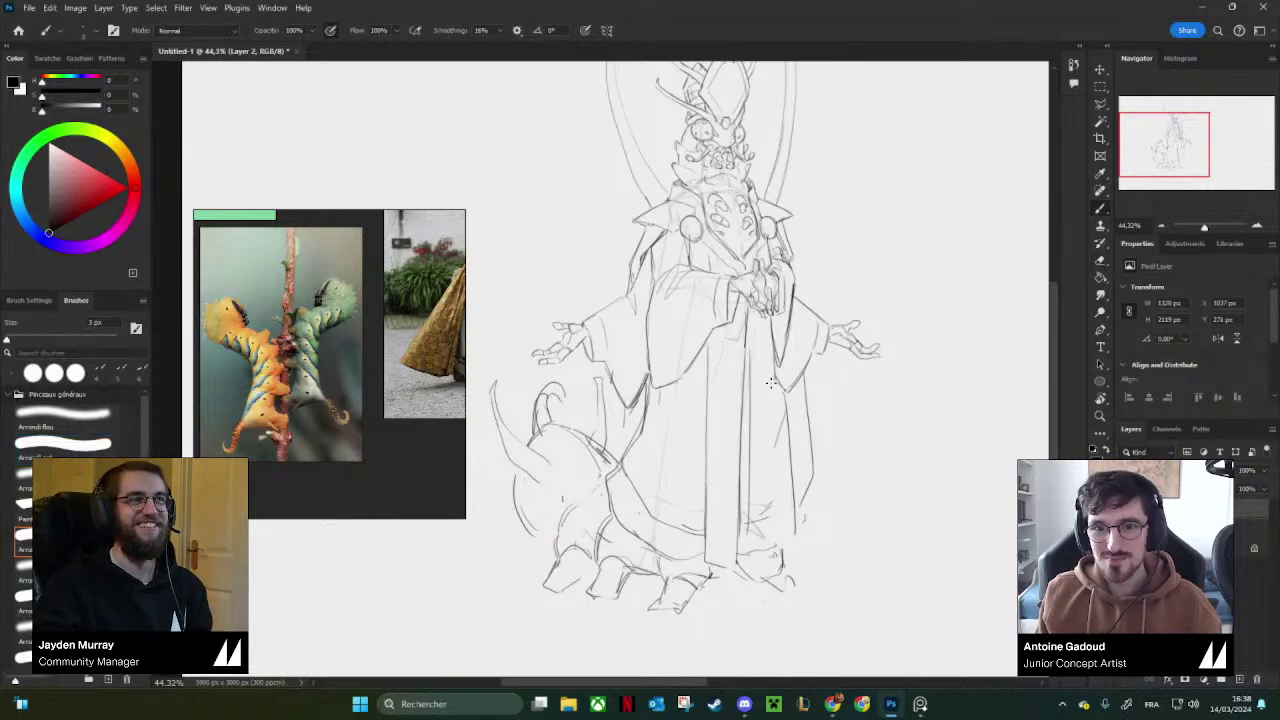
Draw a second, narrower stole panel beside the first on the robe's far side, erasing the hem lines behind it.
{"action": "mouse_move", "coordinate": [778, 378]}
{"action": "left_mouse_down"}
{"action": "mouse_move", "coordinate": [783, 498]}
{"action": "mouse_move", "coordinate": [766, 549]}
{"action": "left_mouse_up"}
{"action": "key", "text": "e"}
{"action": "key", "text": "b"}
{"action": "mouse_move", "coordinate": [747, 446]}
{"action": "left_mouse_down"}
{"action": "mouse_move", "coordinate": [752, 561]}
{"action": "mouse_move", "coordinate": [778, 550]}
{"action": "left_mouse_up"}
{"action": "key", "text": "e"}
{"action": "key", "text": "b"}
{"action": "left_click_drag", "start_coordinate": [782, 496], "coordinate": [783, 532]}
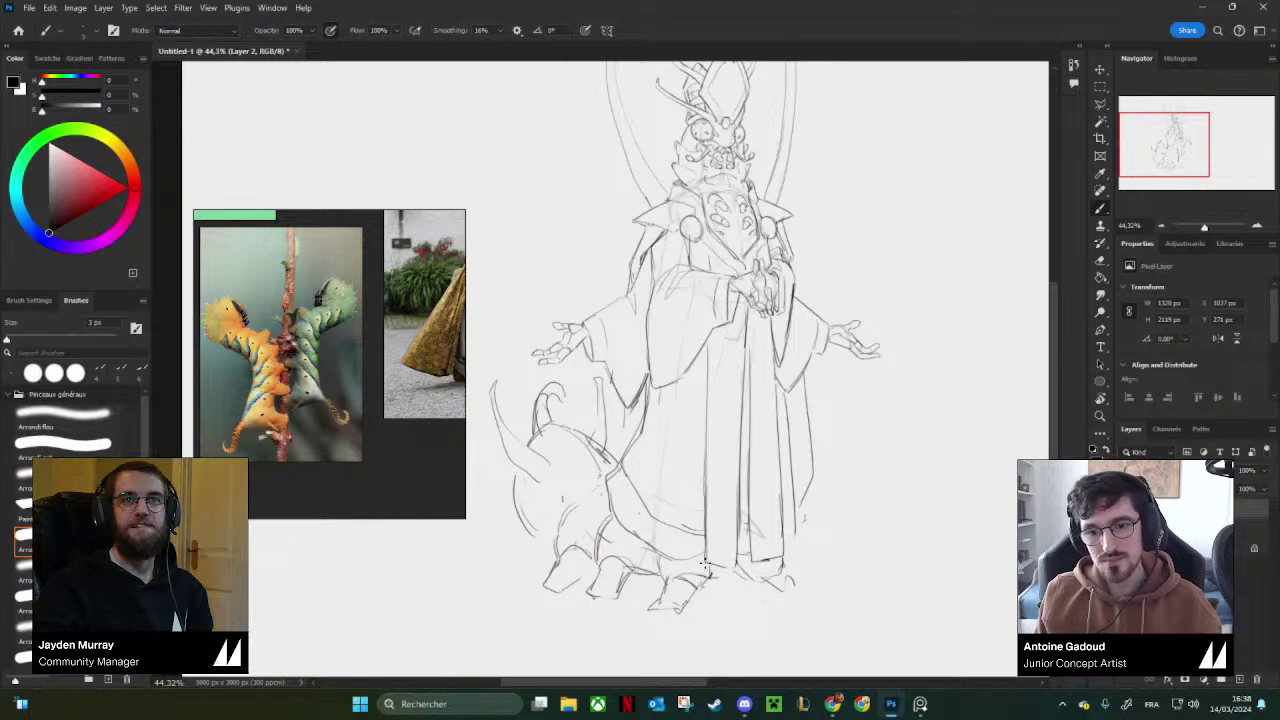
Erase the robe's far outer edge and redraw it as a straighter line falling from the sleeve to the hem.
{"action": "key", "text": "e"}
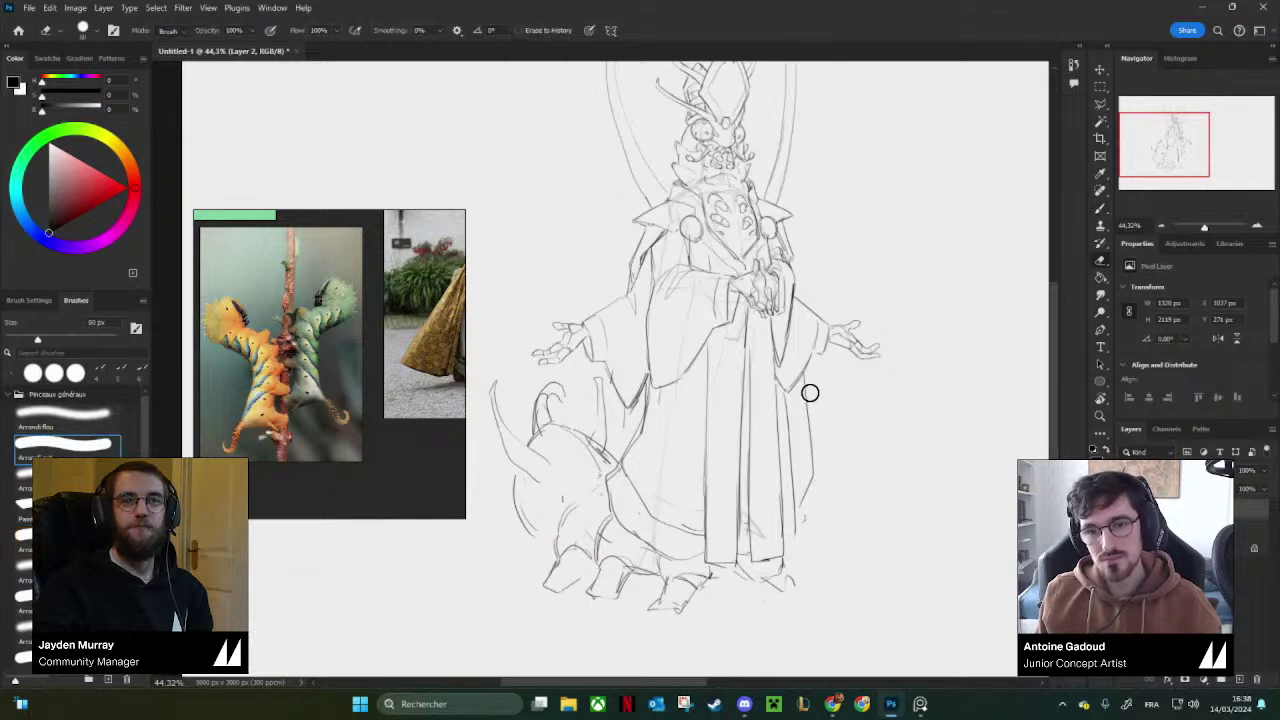
{"action": "left_click_drag", "start_coordinate": [808, 391], "coordinate": [806, 508]}
{"action": "key", "text": "b"}
{"action": "left_click_drag", "start_coordinate": [804, 373], "coordinate": [808, 420]}
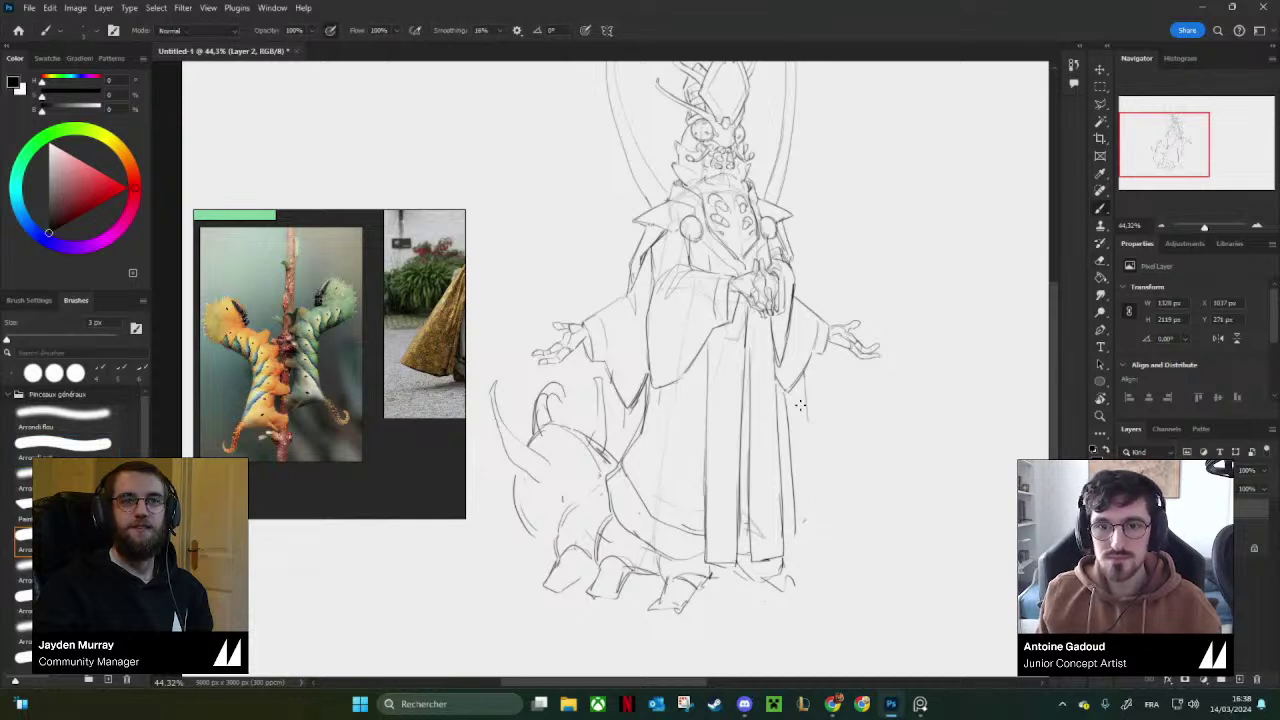
{"action": "left_click_drag", "start_coordinate": [808, 500], "coordinate": [798, 523]}
Erase the two front feet and redraw them larger and spread farther apart beneath the robe hem.
{"action": "key", "text": "e"}
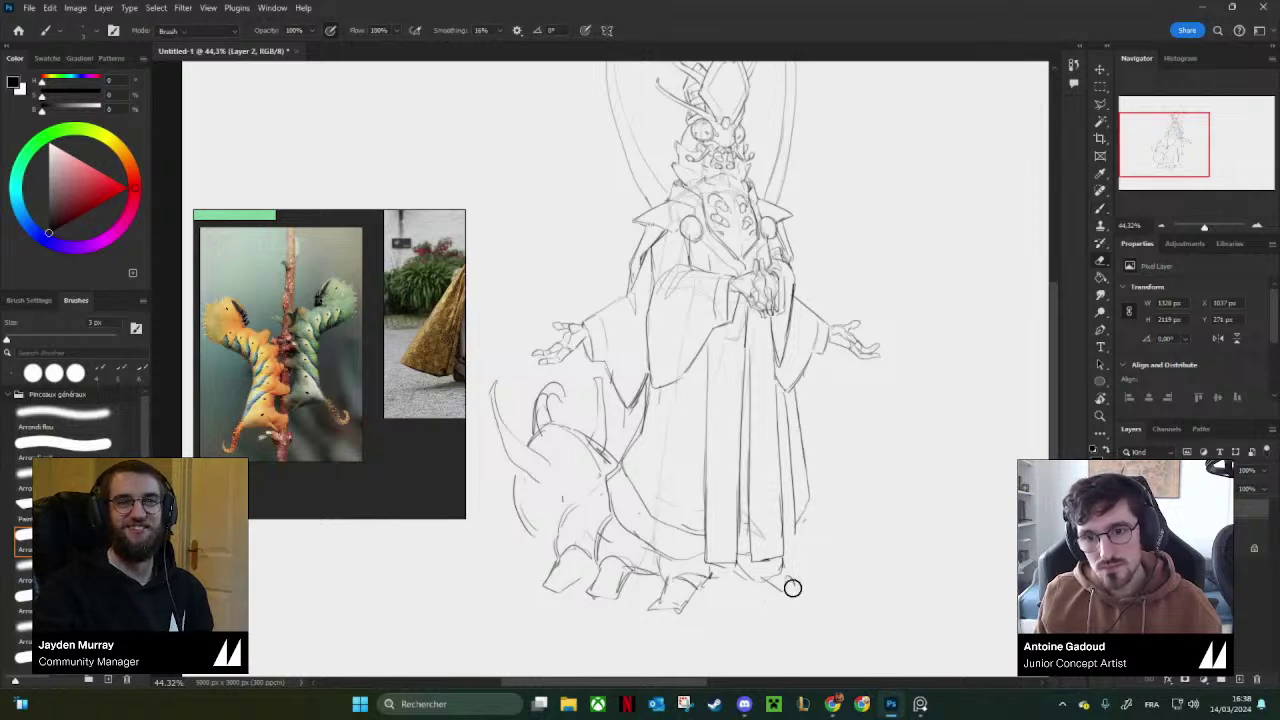
{"action": "mouse_move", "coordinate": [794, 586]}
{"action": "left_mouse_down"}
{"action": "mouse_move", "coordinate": [671, 584]}
{"action": "mouse_move", "coordinate": [725, 581]}
{"action": "mouse_move", "coordinate": [658, 609]}
{"action": "mouse_move", "coordinate": [657, 568]}
{"action": "mouse_move", "coordinate": [671, 597]}
{"action": "mouse_move", "coordinate": [669, 586]}
{"action": "mouse_move", "coordinate": [703, 600]}
{"action": "mouse_move", "coordinate": [686, 586]}
{"action": "mouse_move", "coordinate": [742, 581]}
{"action": "mouse_move", "coordinate": [706, 597]}
{"action": "left_mouse_up"}
{"action": "key", "text": "b"}
{"action": "key", "text": "e"}
{"action": "key", "text": "b"}
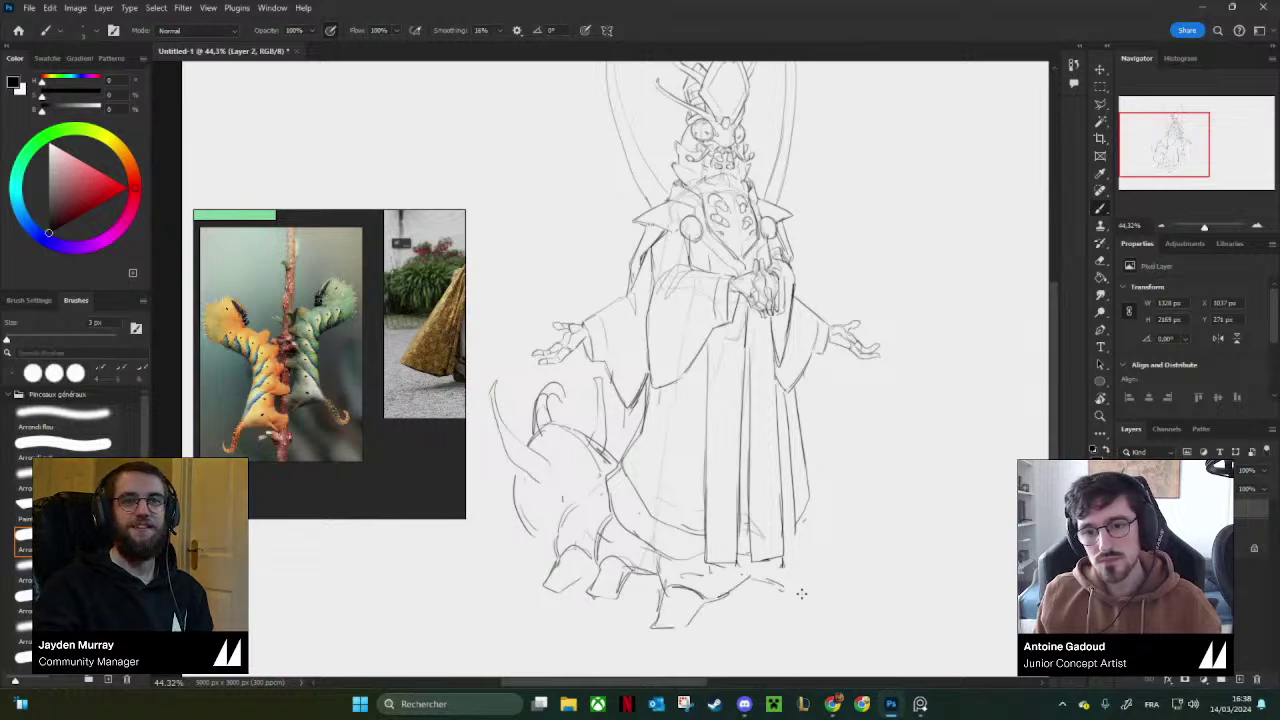
{"action": "mouse_move", "coordinate": [820, 575]}
{"action": "left_mouse_down"}
{"action": "mouse_move", "coordinate": [797, 586]}
{"action": "mouse_move", "coordinate": [823, 575]}
{"action": "mouse_move", "coordinate": [818, 607]}
{"action": "mouse_move", "coordinate": [836, 597]}
{"action": "left_mouse_up"}
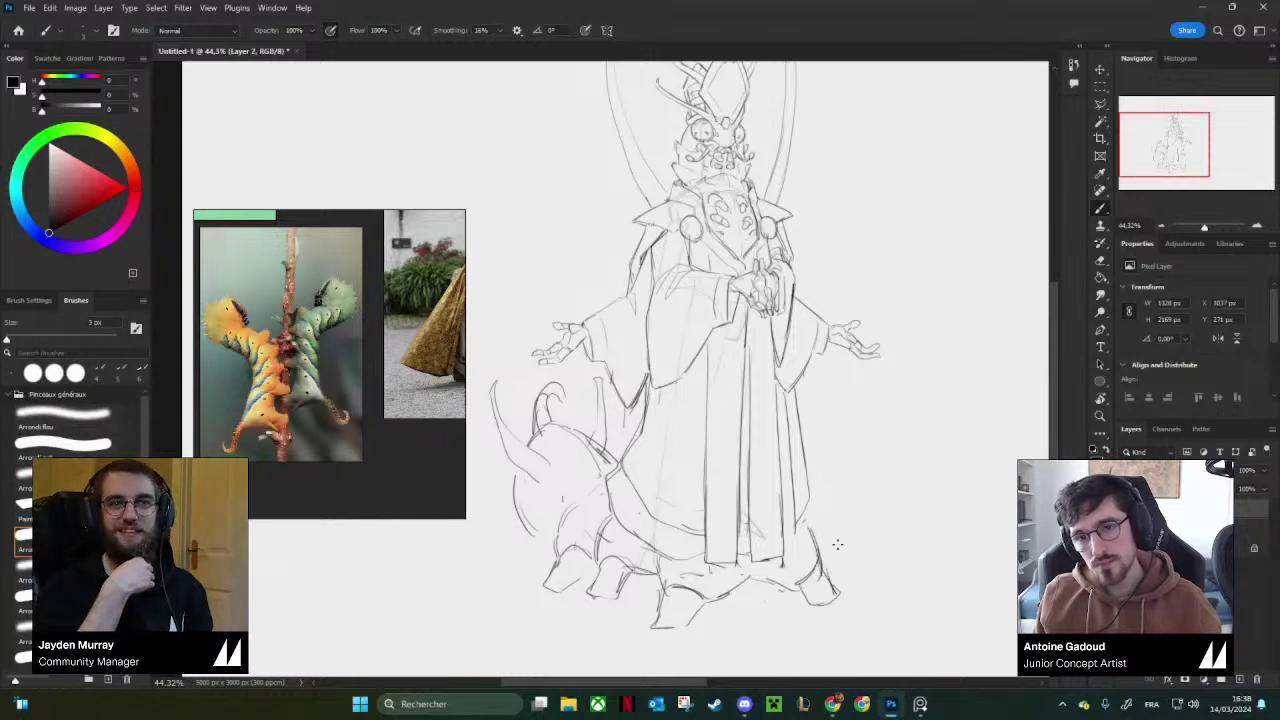
Flip the canvas horizontally, then erase the third leg and redraw it as a wider stubby leg.
{"action": "key", "text": "ctrl+space"}
{"action": "mouse_move", "coordinate": [911, 459]}
{"action": "left_mouse_down"}
{"action": "mouse_move", "coordinate": [873, 490]}
{"action": "mouse_move", "coordinate": [550, 390]}
{"action": "left_mouse_up"}
{"action": "key", "text": "ctrl+shift+h"}
{"action": "key", "text": "space"}
{"action": "key", "text": "ctrl+space"}
{"action": "left_click_drag", "start_coordinate": [775, 482], "coordinate": [815, 470]}
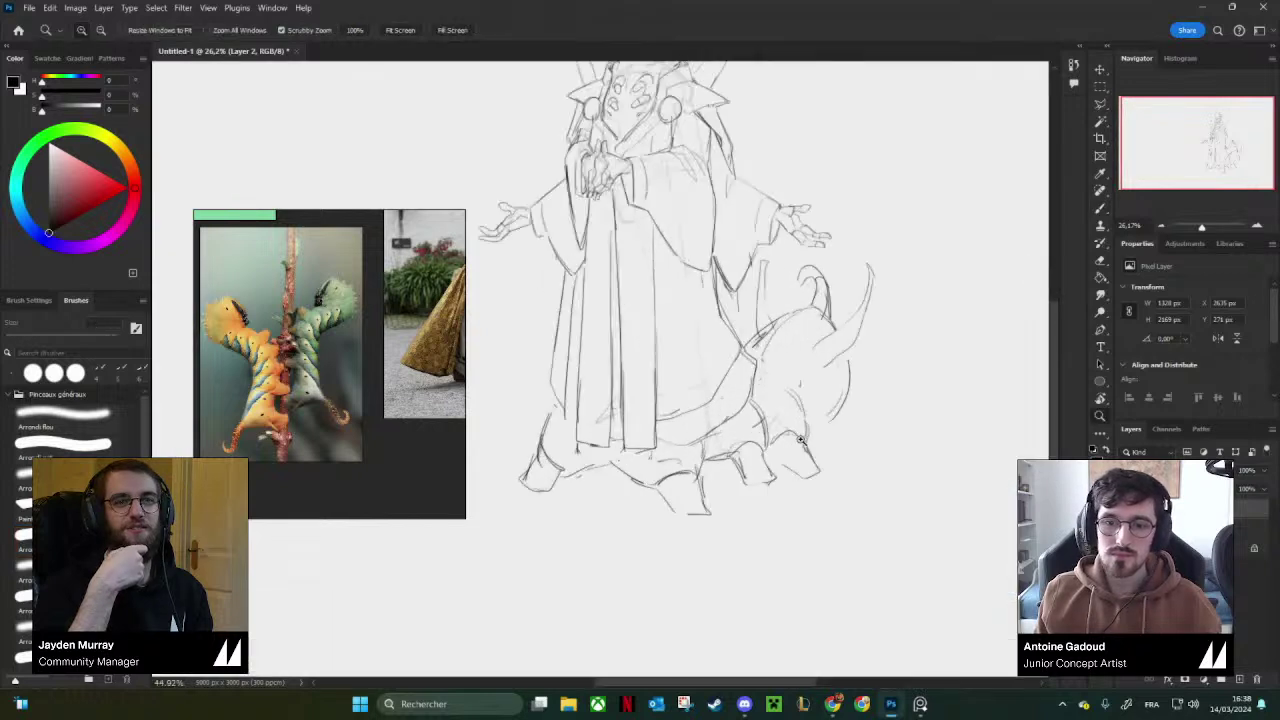
{"action": "key", "text": "e"}
{"action": "key", "text": "b"}
{"action": "left_click_drag", "start_coordinate": [738, 440], "coordinate": [776, 484]}
{"action": "key", "text": "e"}
{"action": "key", "text": "b"}
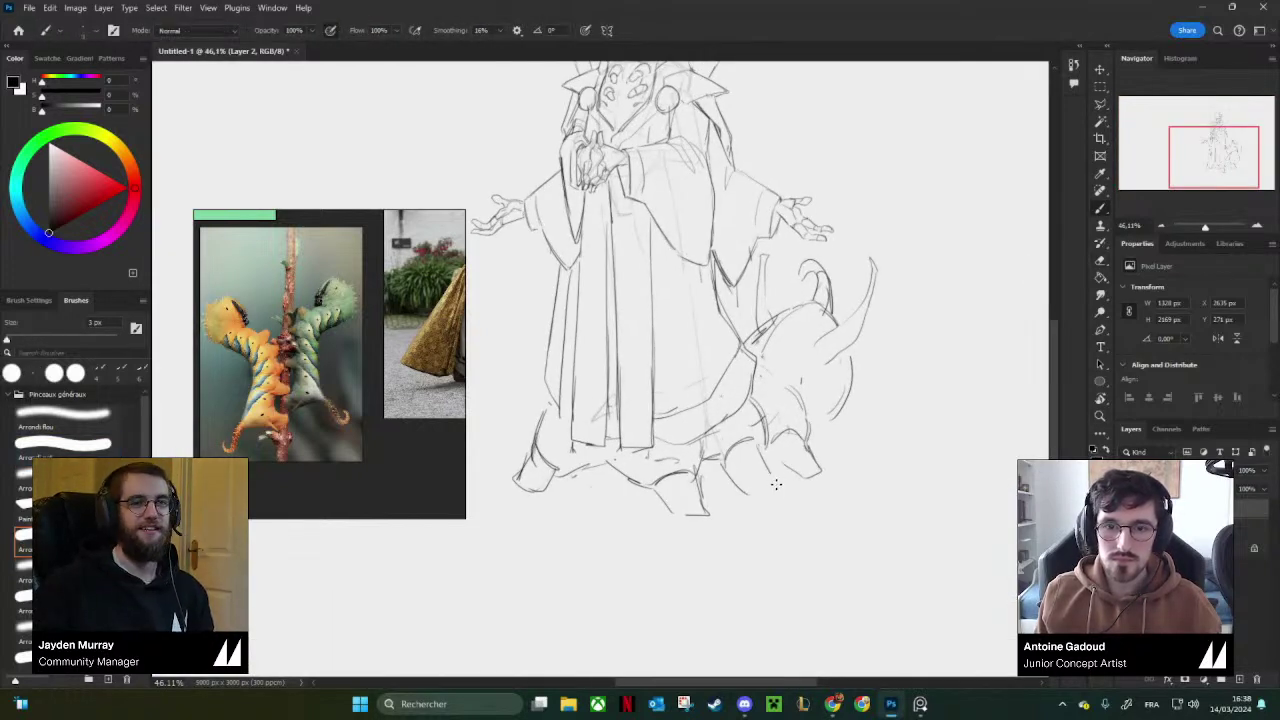
{"action": "scroll", "coordinate": [759, 473], "scroll_direction": "up", "scroll_amount": 3}
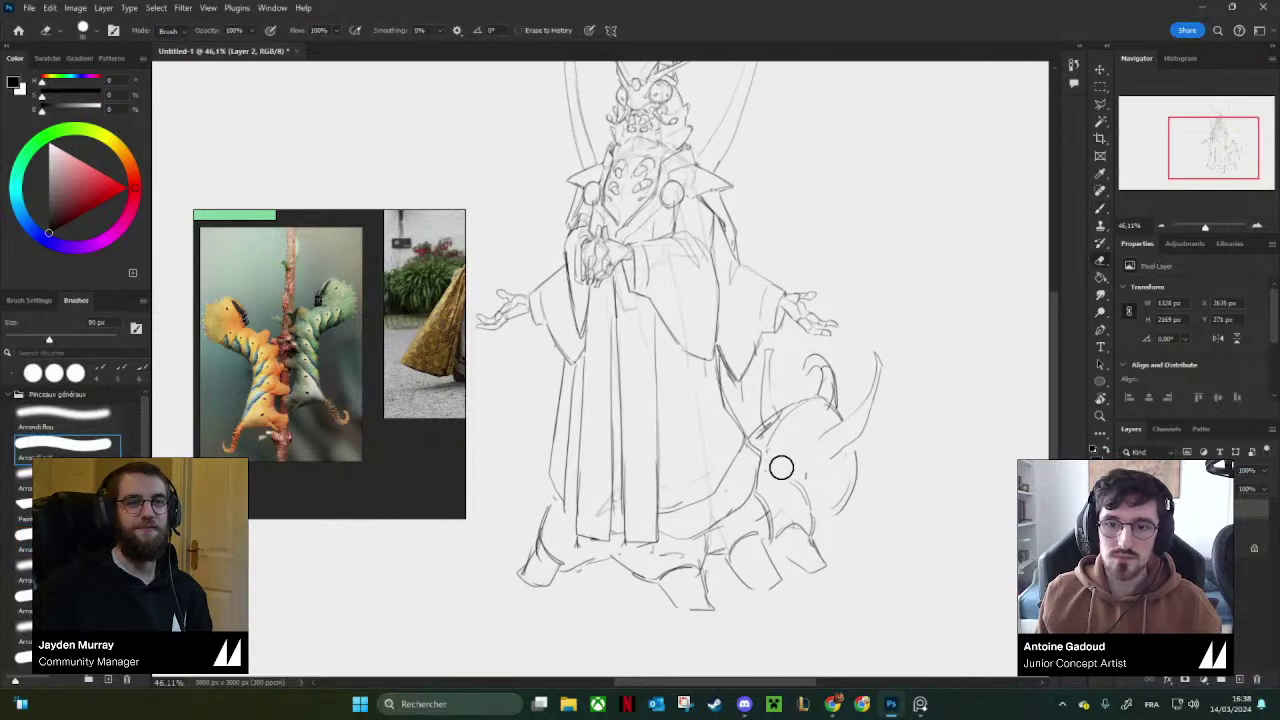
Erase the bulging rear contour of the abdomen and redraw it slimmer, with cleaner segment lines above the back leg.
{"action": "key", "text": "e"}
{"action": "left_click_drag", "start_coordinate": [856, 458], "coordinate": [825, 517]}
{"action": "key", "text": "b"}
{"action": "key", "text": "e"}
{"action": "left_click_drag", "start_coordinate": [779, 457], "coordinate": [799, 480]}
{"action": "key", "text": "b"}
{"action": "left_click_drag", "start_coordinate": [790, 497], "coordinate": [798, 471]}
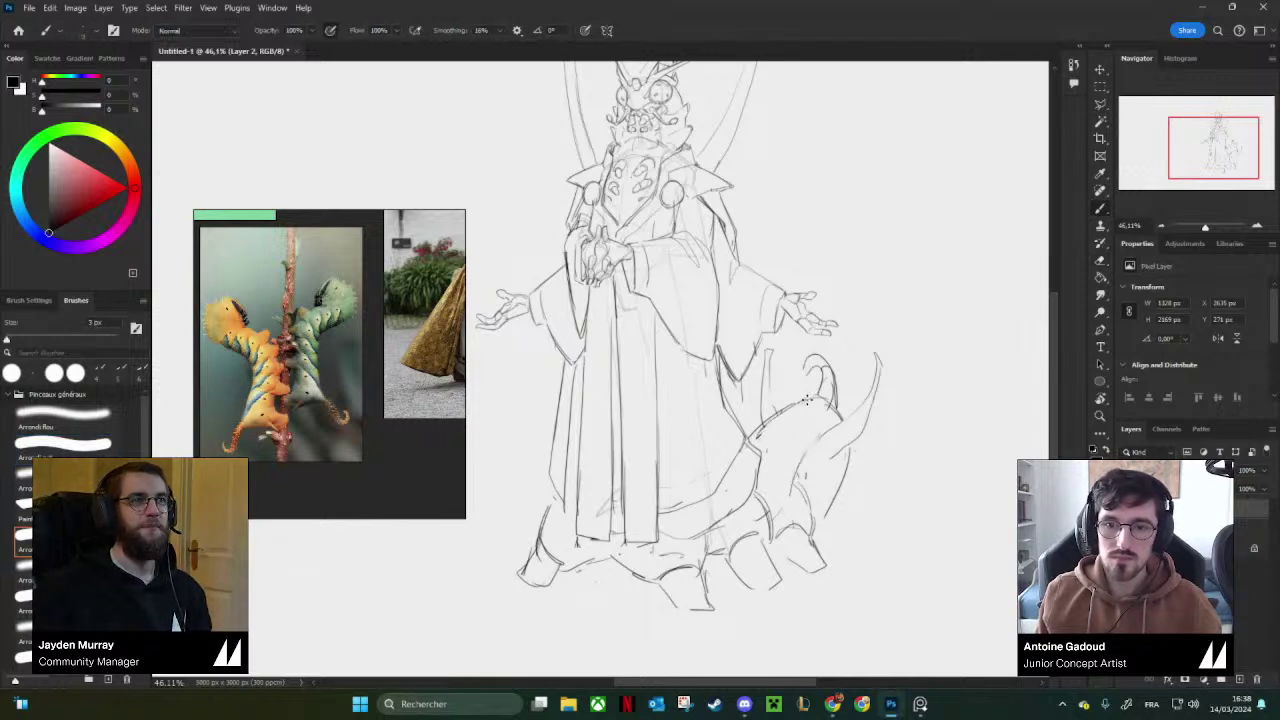
Add a short band line at the robe's far hem and flip the canvas back to its original orientation.
{"action": "left_click_drag", "start_coordinate": [822, 368], "coordinate": [828, 393]}
{"action": "mouse_move", "coordinate": [685, 356]}
{"action": "left_mouse_down"}
{"action": "mouse_move", "coordinate": [730, 398]}
{"action": "mouse_move", "coordinate": [749, 394]}
{"action": "left_mouse_up"}
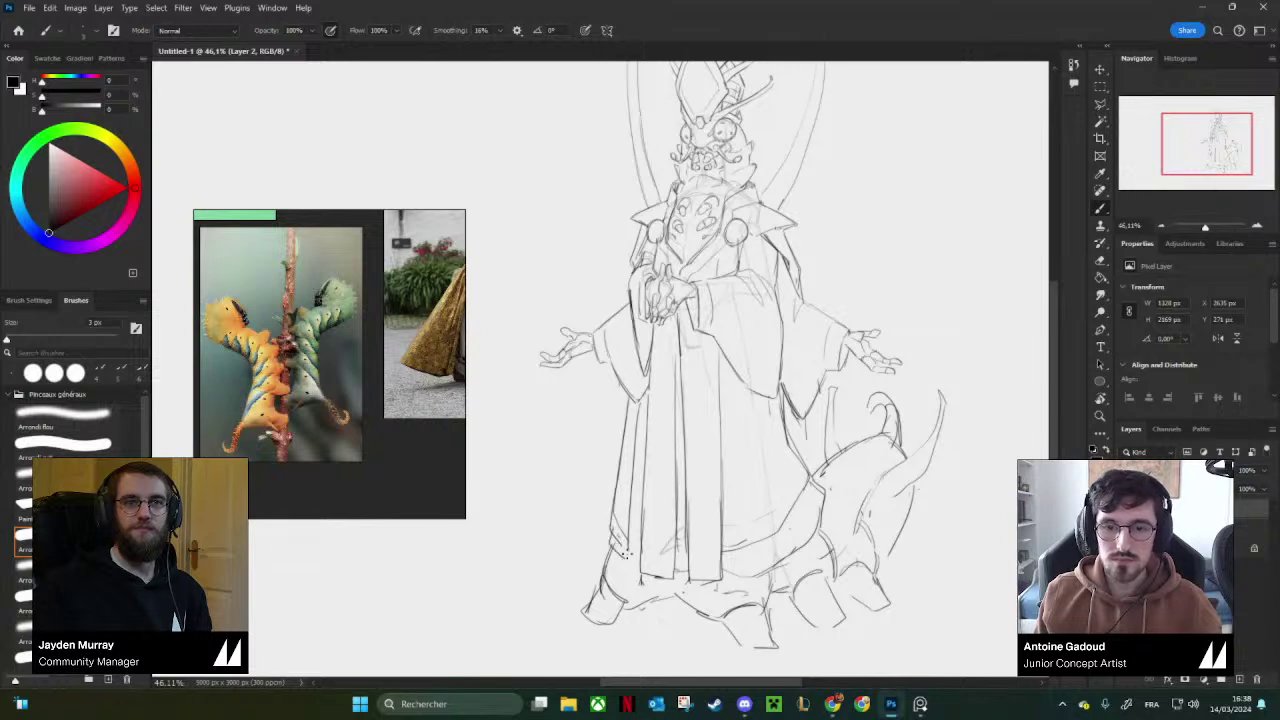
{"action": "left_click_drag", "start_coordinate": [679, 400], "coordinate": [688, 452]}
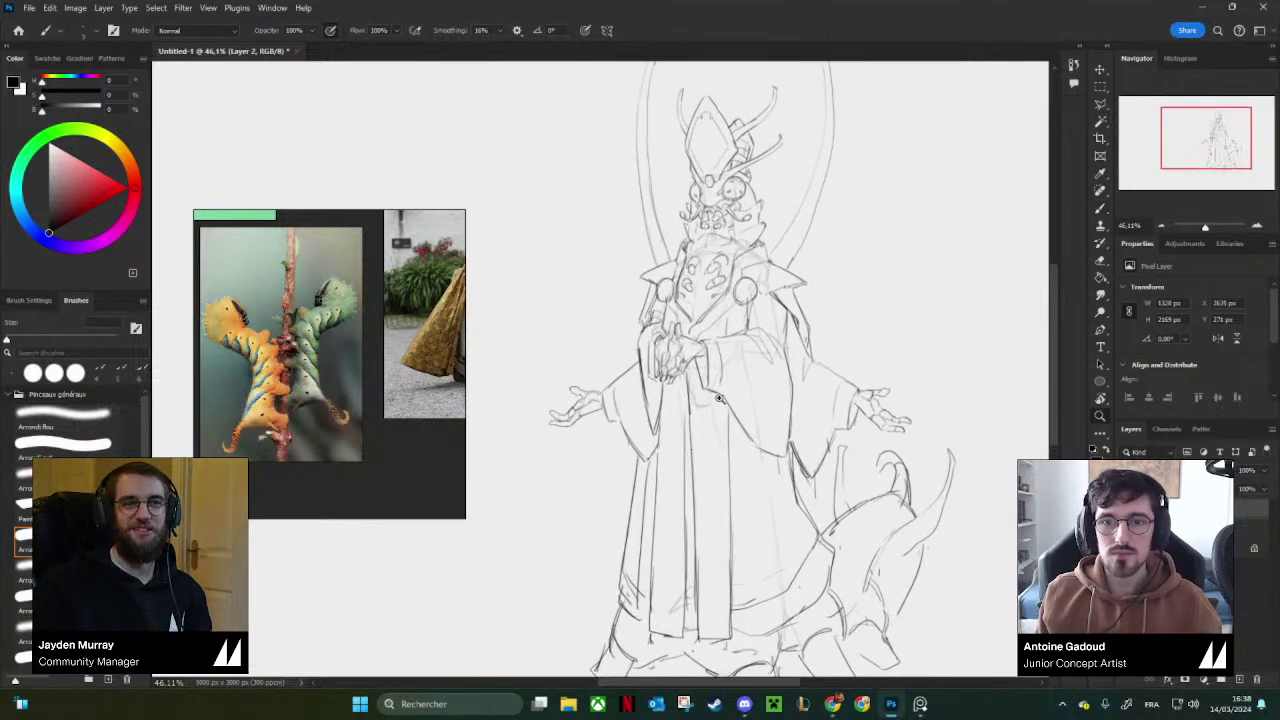
{"action": "mouse_move", "coordinate": [735, 392]}
{"action": "left_mouse_down", "text": "ctrl"}
{"action": "mouse_move", "coordinate": [690, 395]}
{"action": "mouse_move", "coordinate": [921, 397]}
{"action": "mouse_move", "coordinate": [808, 398]}
{"action": "mouse_move", "coordinate": [846, 352]}
{"action": "mouse_move", "coordinate": [828, 366]}
{"action": "mouse_move", "coordinate": [934, 329]}
{"action": "mouse_move", "coordinate": [914, 343]}
{"action": "mouse_move", "coordinate": [924, 349]}
{"action": "mouse_move", "coordinate": [866, 286]}
{"action": "mouse_move", "coordinate": [866, 334]}
{"action": "mouse_move", "coordinate": [894, 374]}
{"action": "mouse_move", "coordinate": [893, 400]}
{"action": "left_mouse_up", "text": "ctrl"}
{"action": "key", "text": "F2"}
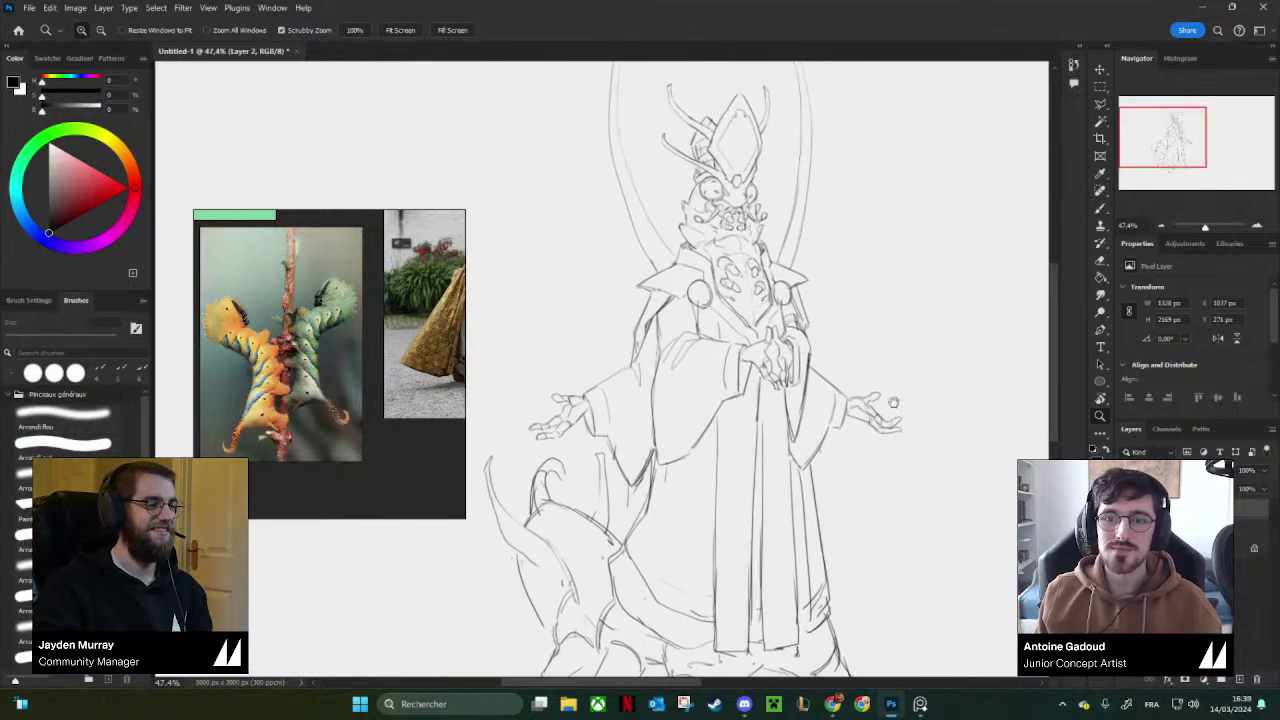
Reduce the brush size, then redraw the far folded arm's sleeve with a long hanging edge tapering to a point.
{"action": "mouse_move", "coordinate": [763, 260]}
{"action": "left_mouse_down", "text": "ctrl"}
{"action": "mouse_move", "coordinate": [817, 285]}
{"action": "mouse_move", "coordinate": [841, 358]}
{"action": "mouse_move", "coordinate": [820, 460]}
{"action": "left_mouse_up", "text": "ctrl"}
{"action": "key", "text": "bracketleft"}
{"action": "key", "text": "bracketleft"}
{"action": "key", "text": "bracketleft"}
{"action": "key", "text": "bracketleft"}
{"action": "key", "text": "b"}
{"action": "key", "text": "e"}
{"action": "key", "text": "b"}
{"action": "left_click_drag", "start_coordinate": [841, 358], "coordinate": [823, 502]}
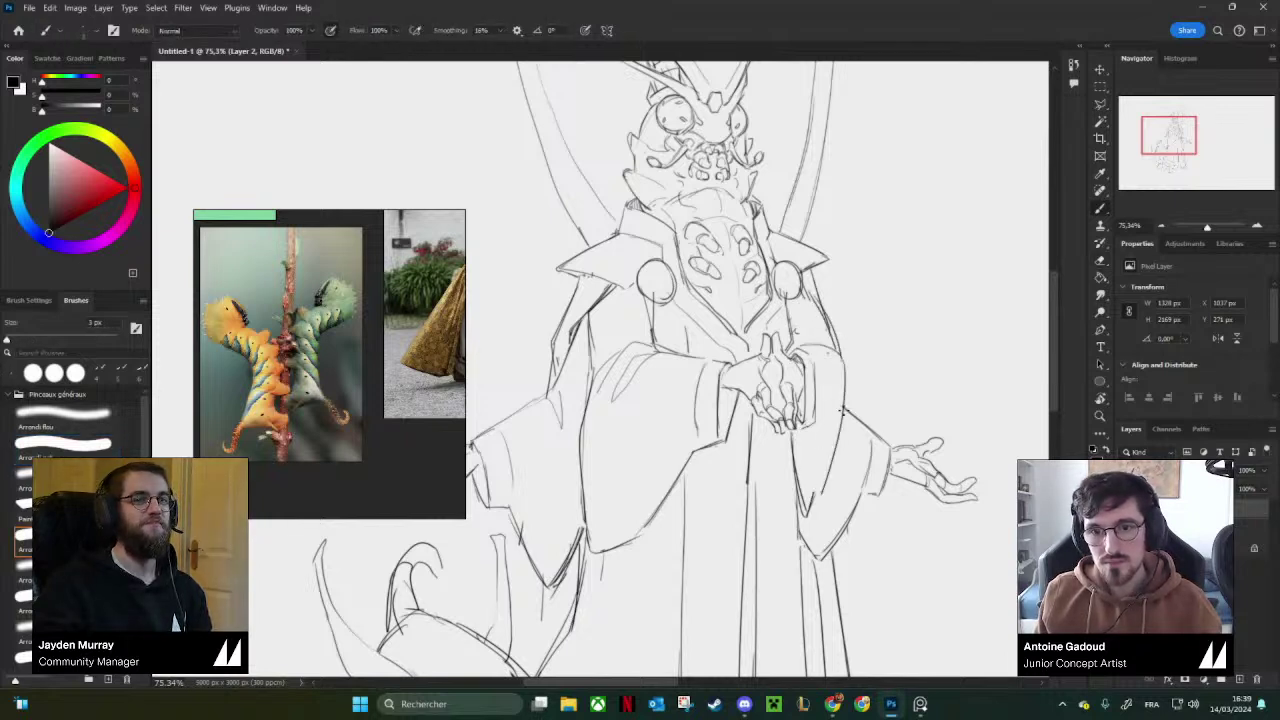
Touch up the far sleeve's edge, then erase and redraw parts of the abdomen's rear contour and the stubby legs' outlines.
{"action": "left_click_drag", "start_coordinate": [841, 428], "coordinate": [816, 510]}
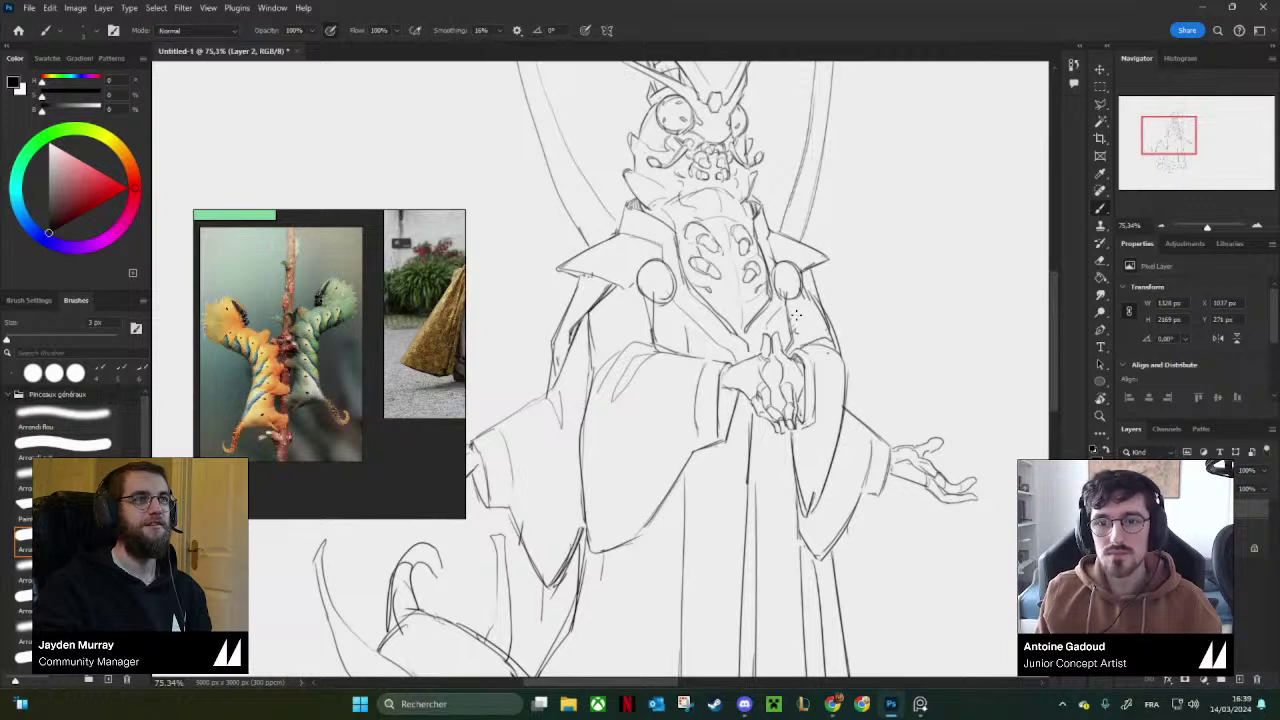
{"action": "left_click_drag", "start_coordinate": [851, 252], "coordinate": [902, 199]}
{"action": "scroll", "coordinate": [901, 199], "scroll_direction": "down", "scroll_amount": 4}
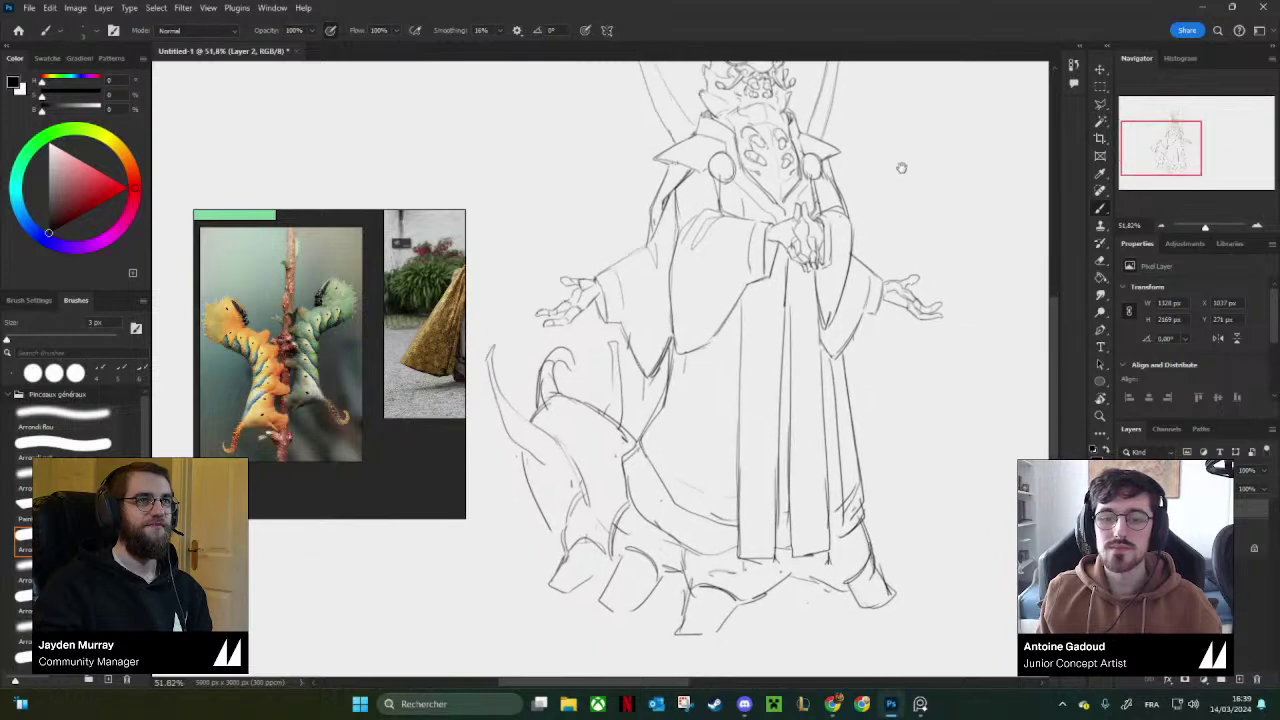
{"action": "key", "text": "e"}
{"action": "key", "text": "b"}
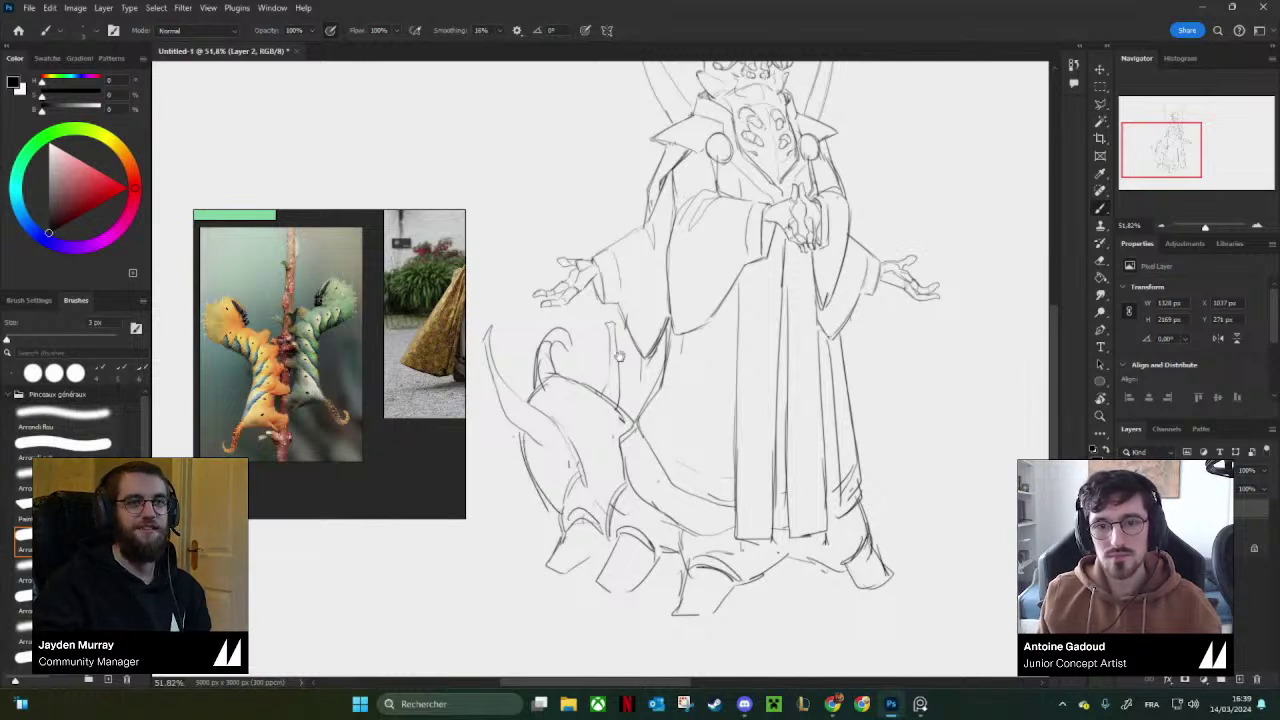
{"action": "left_click_drag", "start_coordinate": [620, 356], "coordinate": [634, 400]}
{"action": "key", "text": "e"}
{"action": "left_click_drag", "start_coordinate": [588, 436], "coordinate": [623, 457]}
{"action": "key", "text": "b"}
{"action": "left_click_drag", "start_coordinate": [579, 416], "coordinate": [643, 465]}
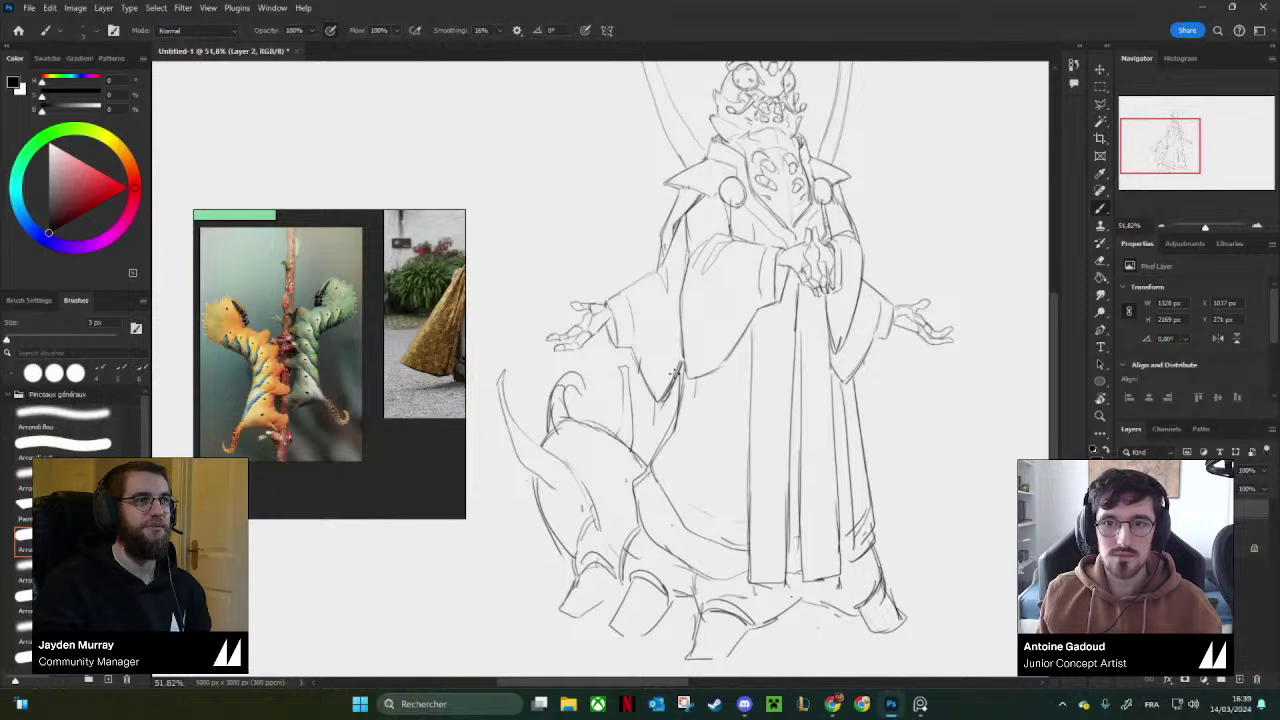
Flip the canvas horizontally, then erase the band lines at the robe's far hem and redraw the hem corner and the robe's rear edge.
{"action": "scroll", "coordinate": [910, 247], "scroll_direction": "down", "scroll_amount": 5}
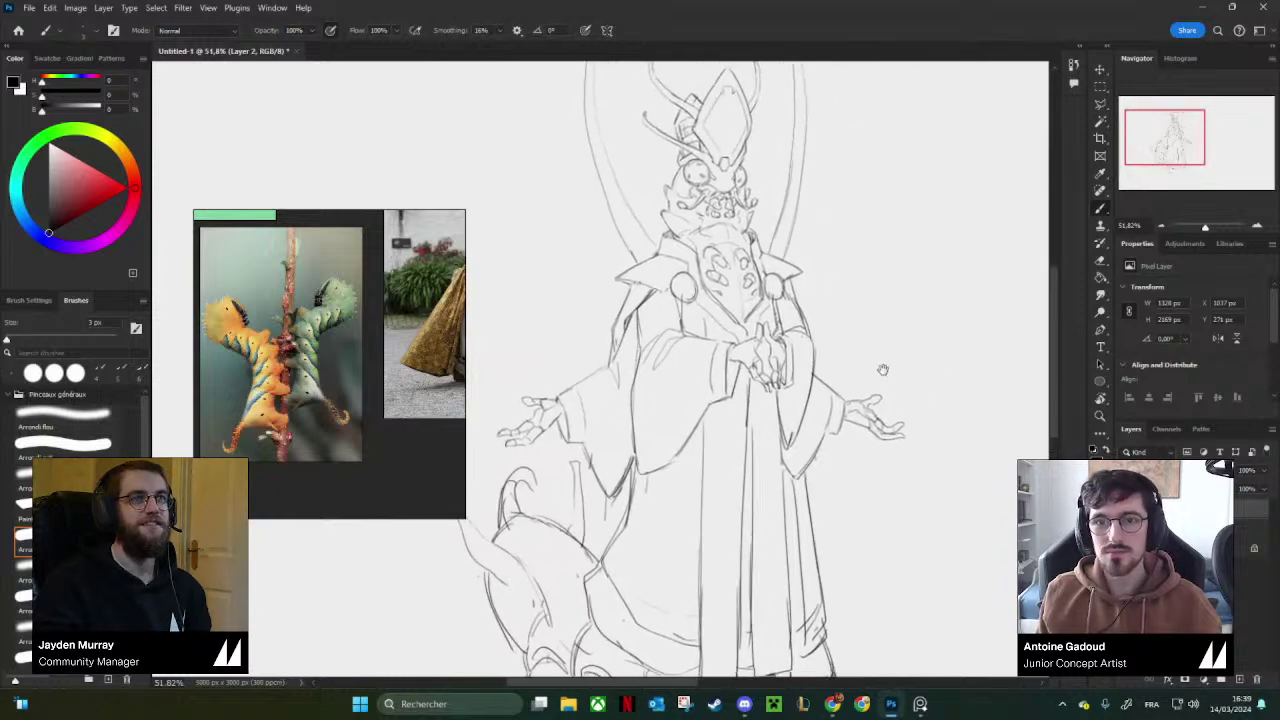
{"action": "left_click_drag", "start_coordinate": [880, 347], "coordinate": [870, 363]}
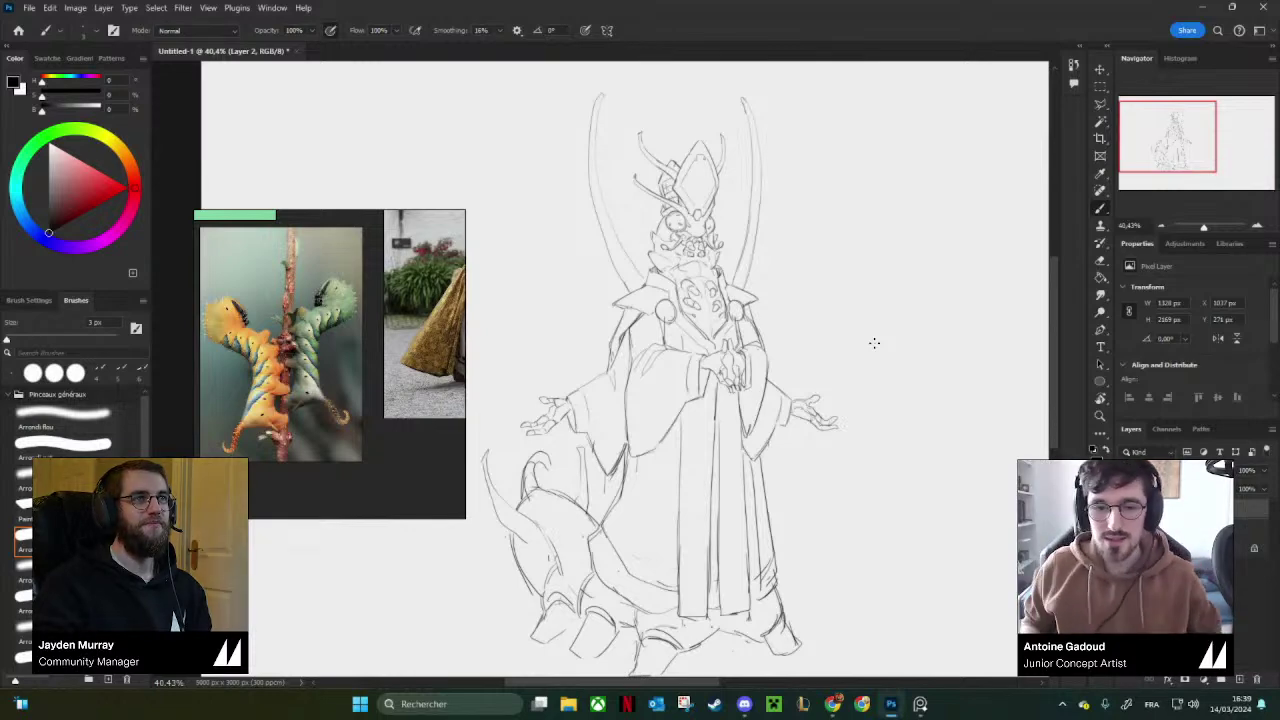
{"action": "mouse_move", "coordinate": [845, 337]}
{"action": "left_mouse_down"}
{"action": "mouse_move", "coordinate": [848, 299]}
{"action": "mouse_move", "coordinate": [832, 339]}
{"action": "mouse_move", "coordinate": [724, 363]}
{"action": "left_mouse_up"}
{"action": "key", "text": "F2"}
{"action": "key", "text": "ctrl+z"}
{"action": "left_click_drag", "start_coordinate": [889, 393], "coordinate": [939, 397]}
{"action": "left_click_drag", "start_coordinate": [939, 397], "coordinate": [618, 426]}
{"action": "left_click_drag", "start_coordinate": [858, 314], "coordinate": [791, 294]}
{"action": "scroll", "coordinate": [790, 295], "scroll_direction": "down", "scroll_amount": 1}
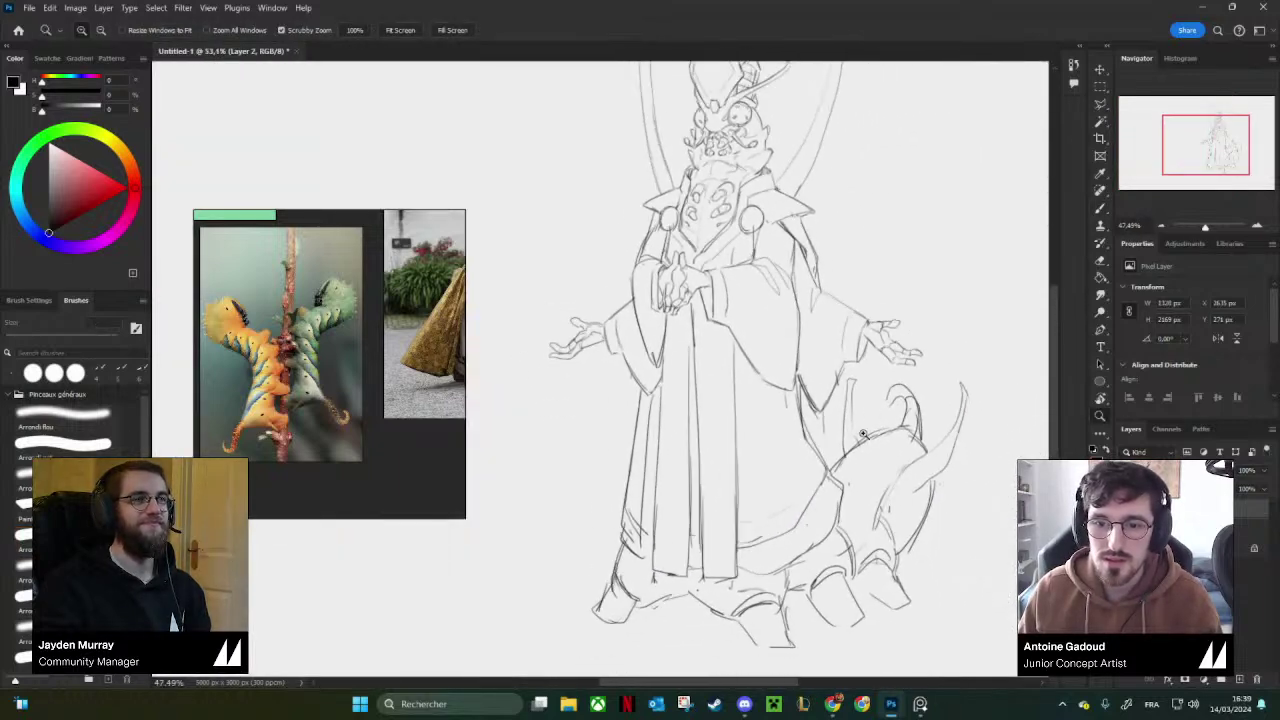
{"action": "key", "text": "e"}
{"action": "key", "text": "b"}
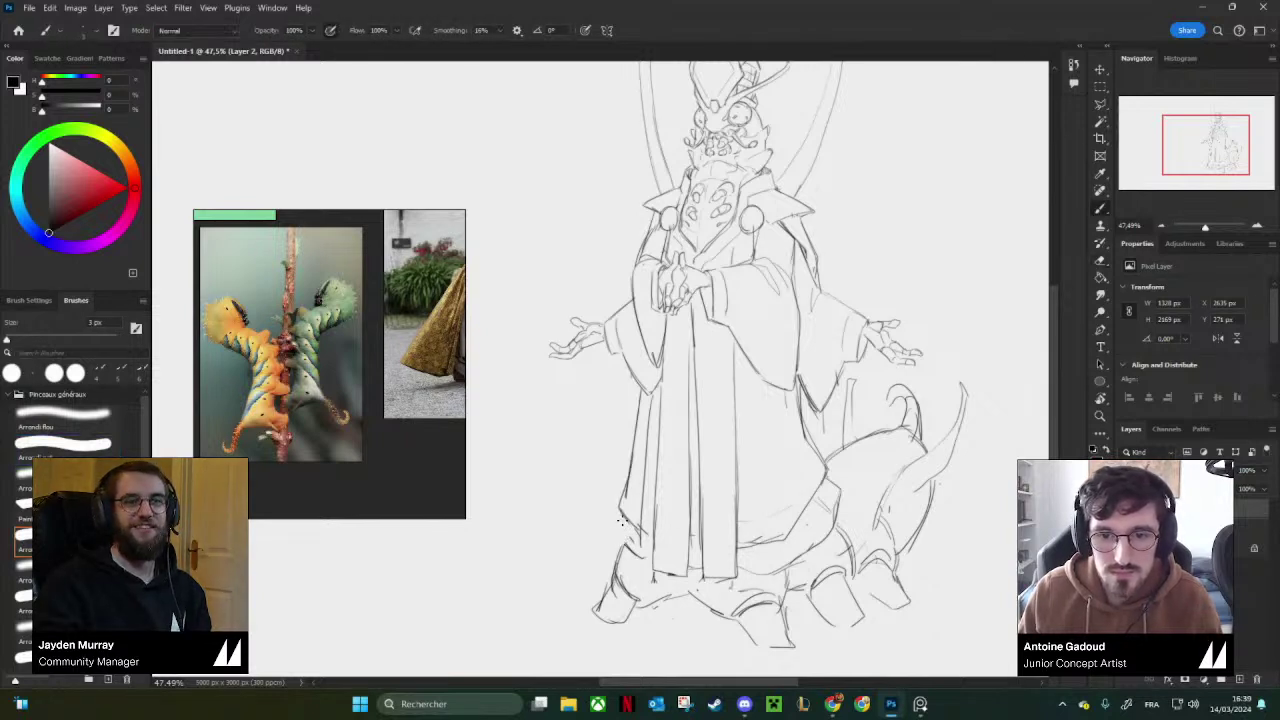
{"action": "left_click_drag", "start_coordinate": [711, 392], "coordinate": [721, 446]}
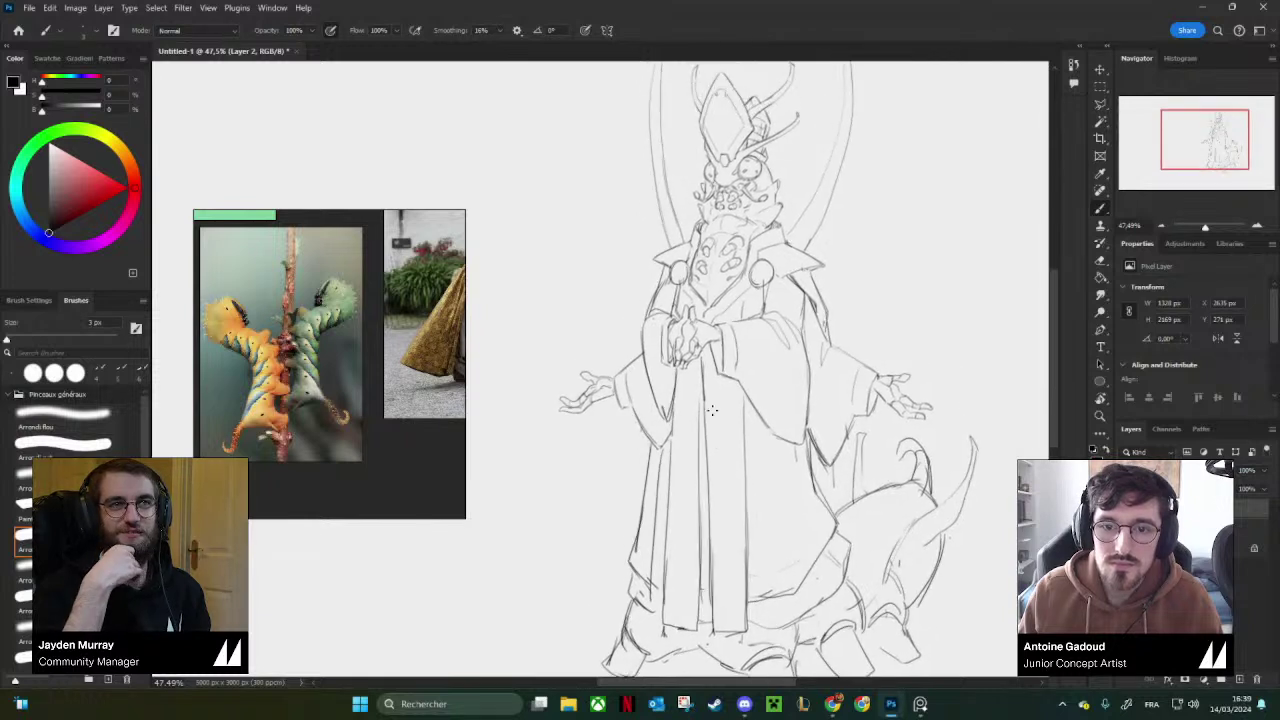
Sketch small round spots on the creature's abdomen and small pointed claws on the tips of its insect feet.
{"action": "left_click_drag", "start_coordinate": [703, 370], "coordinate": [699, 472]}
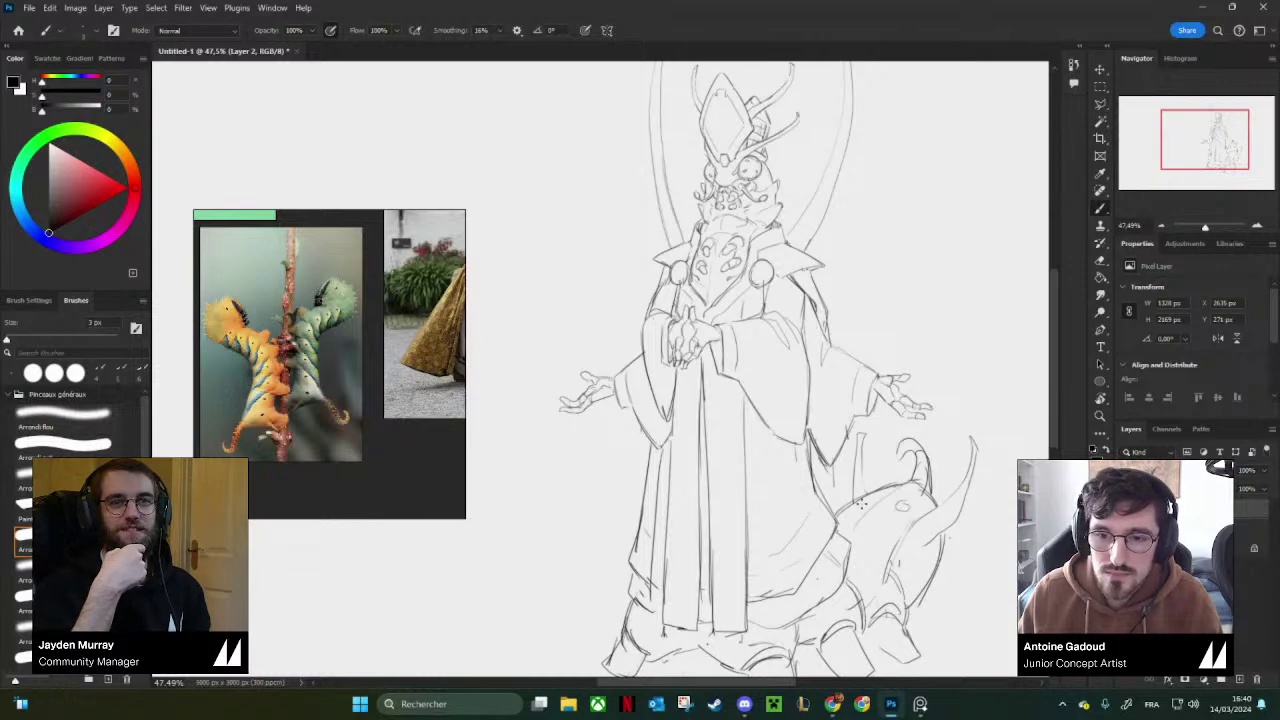
{"action": "scroll", "coordinate": [953, 392], "scroll_direction": "down", "scroll_amount": 2}
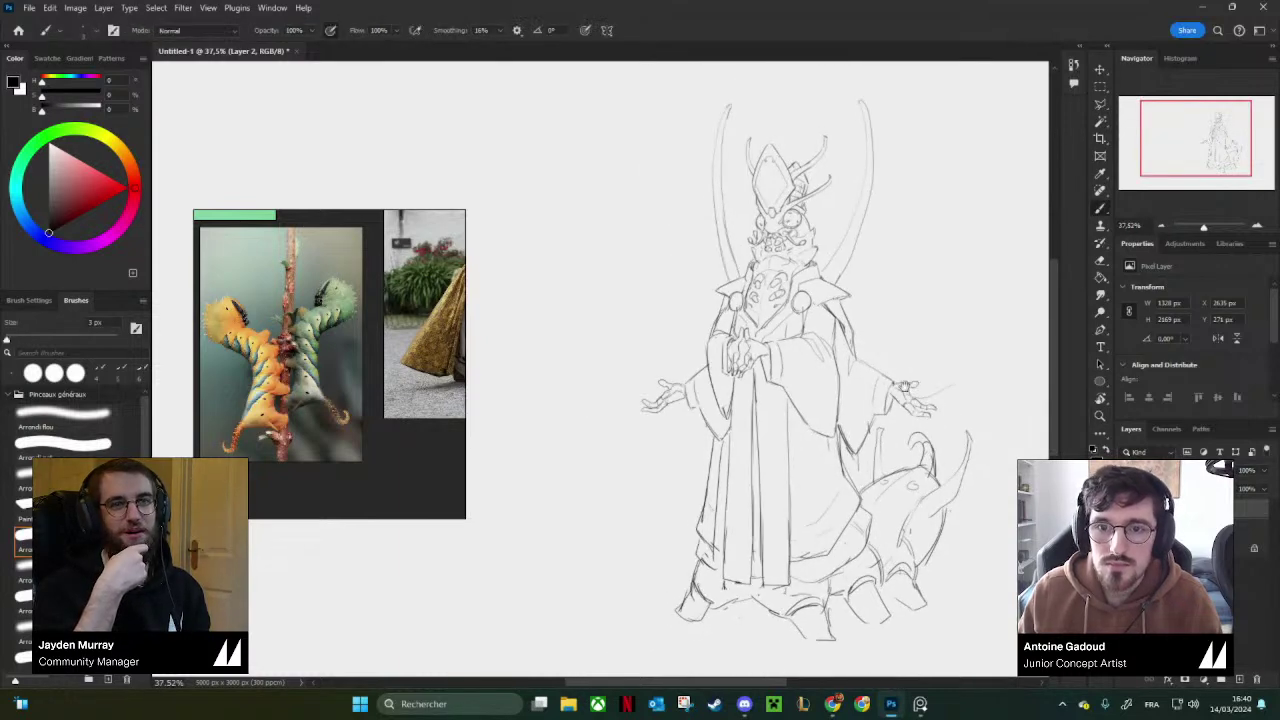
{"action": "left_click_drag", "start_coordinate": [882, 606], "coordinate": [917, 603]}
{"action": "mouse_move", "coordinate": [917, 603]}
{"action": "left_mouse_down"}
{"action": "mouse_move", "coordinate": [910, 565]}
{"action": "mouse_move", "coordinate": [876, 535]}
{"action": "left_mouse_up"}
{"action": "key", "text": "e"}
{"action": "key", "text": "b"}
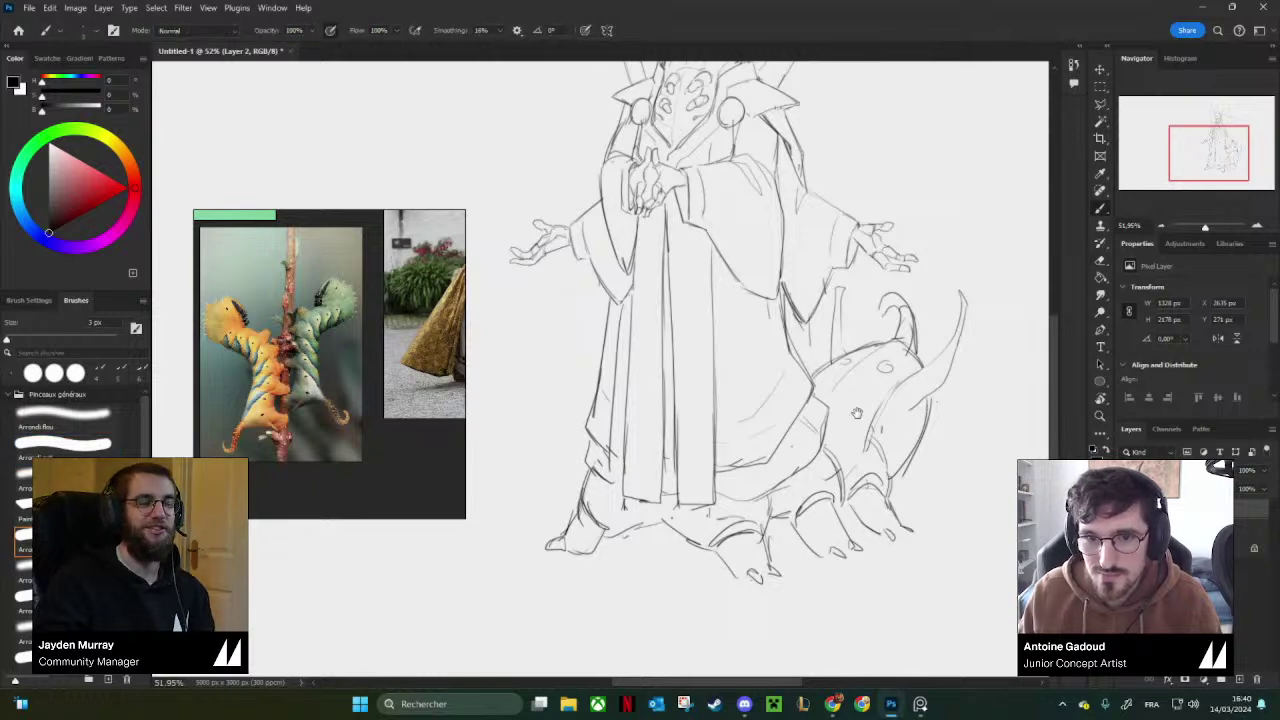
Flip the whole canvas horizontally and frame the creature's head and headdress.
{"action": "left_click_drag", "start_coordinate": [852, 367], "coordinate": [864, 465]}
{"action": "left_click_drag", "start_coordinate": [930, 418], "coordinate": [862, 412]}
{"action": "key", "text": "ctrl+shift+h"}
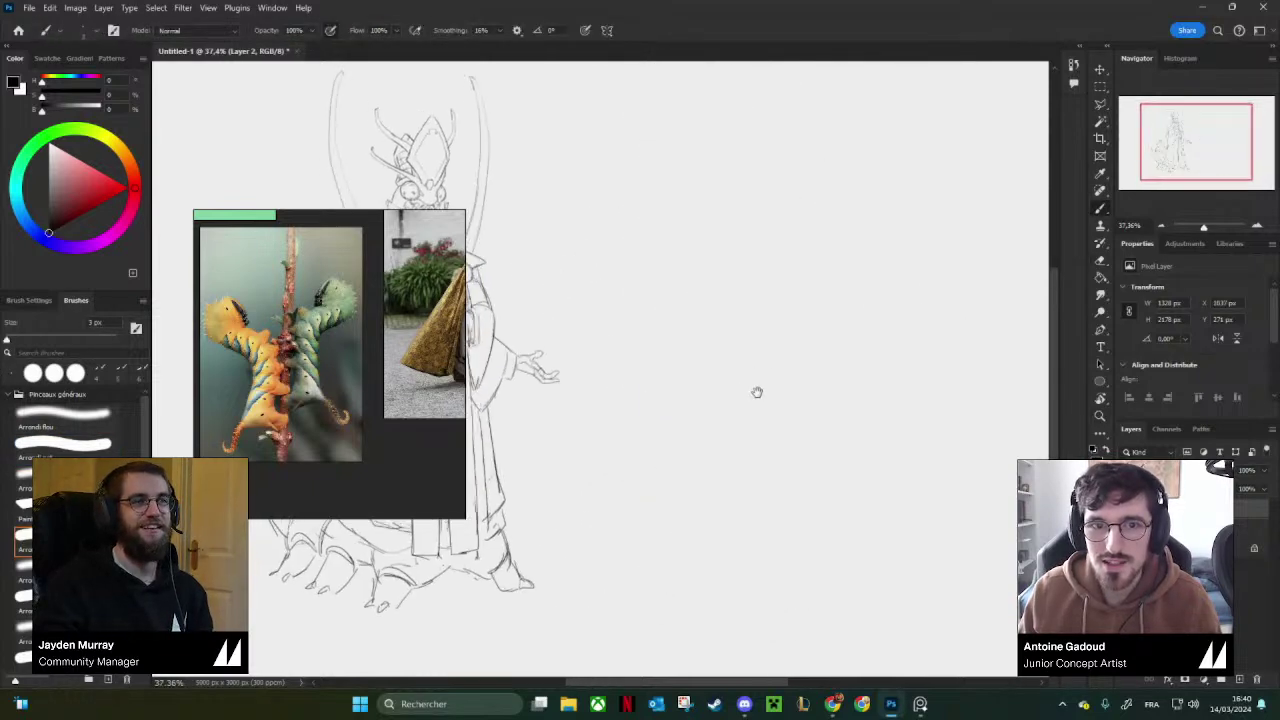
{"action": "left_click_drag", "start_coordinate": [591, 328], "coordinate": [889, 409]}
{"action": "left_click_drag", "start_coordinate": [745, 262], "coordinate": [820, 278]}
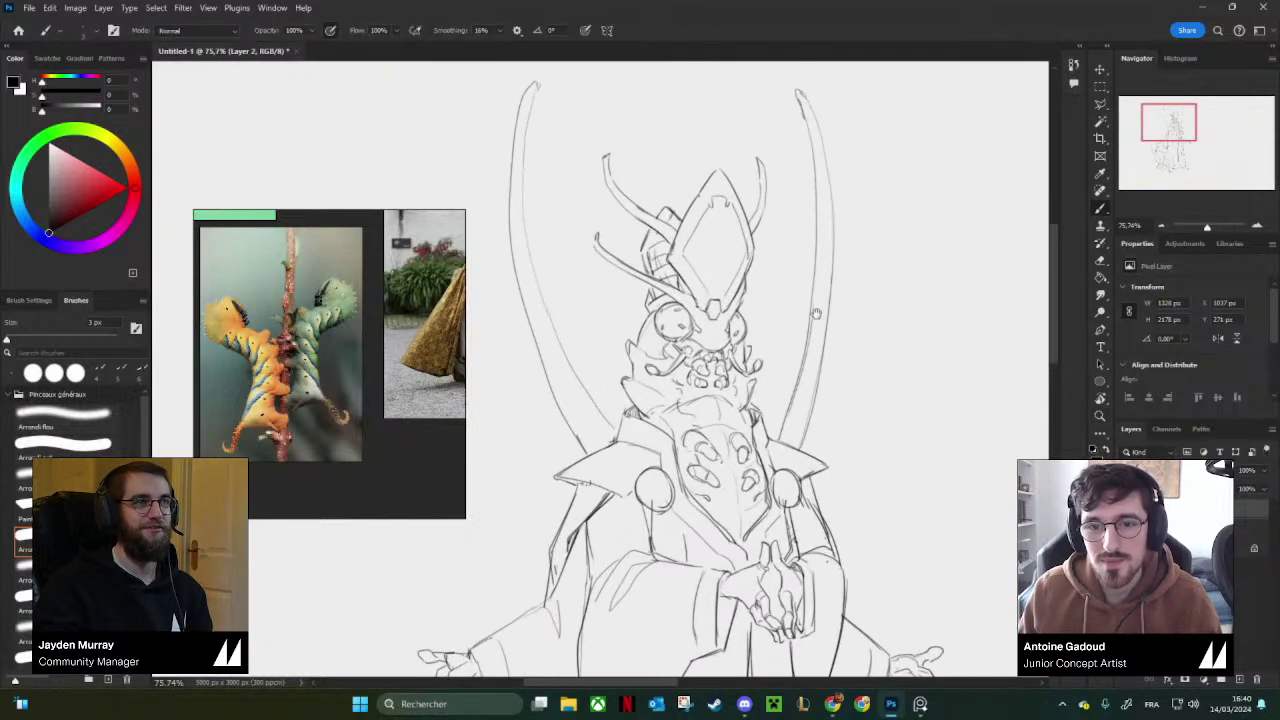
{"action": "mouse_move", "coordinate": [847, 378]}
{"action": "left_mouse_down"}
{"action": "mouse_move", "coordinate": [838, 303]}
{"action": "mouse_move", "coordinate": [818, 299]}
{"action": "left_mouse_up"}
Sketch a butterfly emblem inside the diamond plate of the headdress.
{"action": "mouse_move", "coordinate": [776, 194]}
{"action": "left_mouse_down"}
{"action": "mouse_move", "coordinate": [803, 345]}
{"action": "mouse_move", "coordinate": [730, 351]}
{"action": "left_mouse_up"}
{"action": "key", "text": "e"}
{"action": "key", "text": "bracketleft"}
{"action": "key", "text": "bracketleft"}
{"action": "key", "text": "bracketleft"}
{"action": "key", "text": "bracketleft"}
{"action": "key", "text": "bracketleft"}
{"action": "key", "text": "bracketleft"}
{"action": "key", "text": "b"}
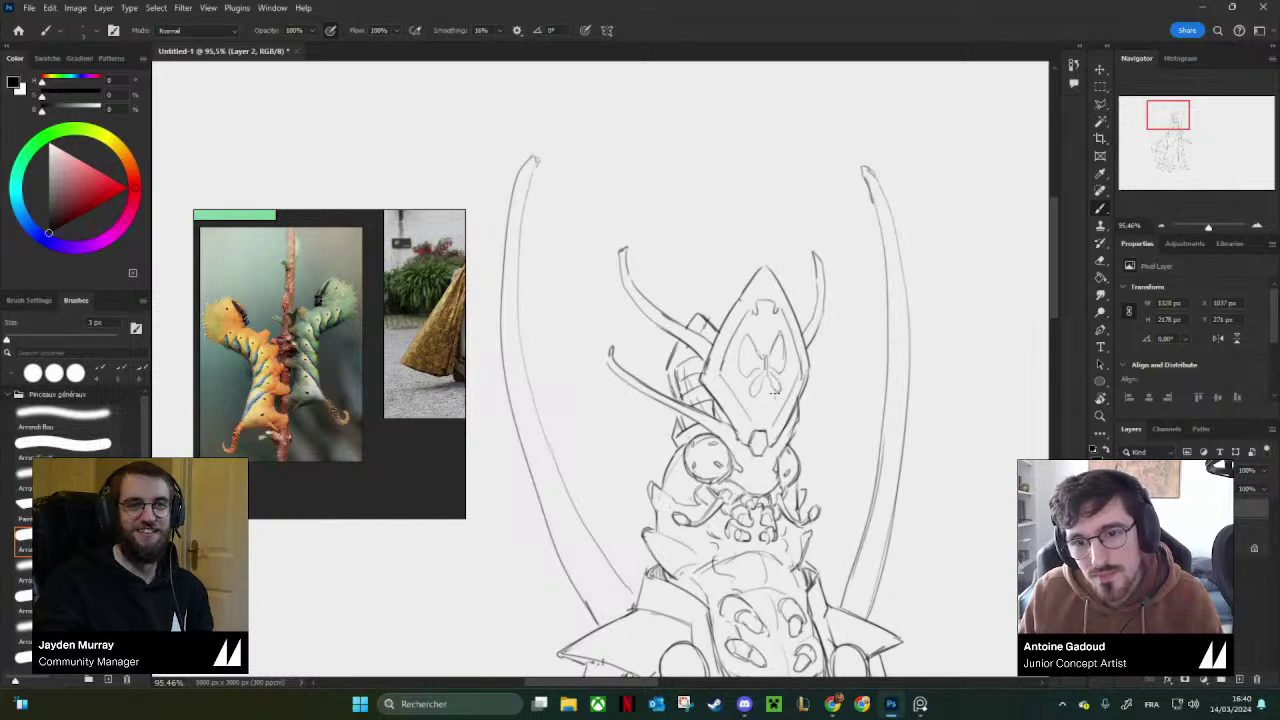
{"action": "left_click_drag", "start_coordinate": [834, 436], "coordinate": [725, 325]}
{"action": "left_click_drag", "start_coordinate": [950, 418], "coordinate": [834, 238]}
{"action": "left_click_drag", "start_coordinate": [887, 305], "coordinate": [894, 452]}
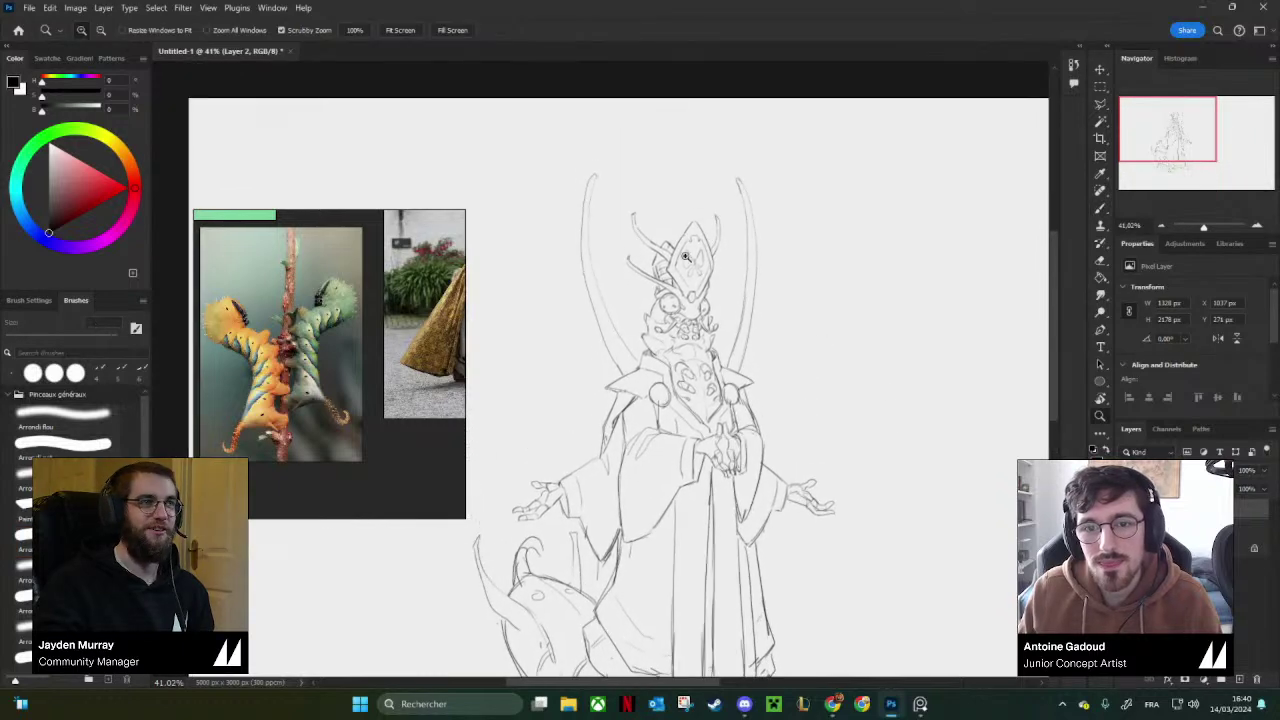
{"action": "left_click_drag", "start_coordinate": [669, 246], "coordinate": [737, 288]}
Remove the butterfly emblem from the headdress plate, leaving the plain diamond outline.
{"action": "key", "text": "e"}
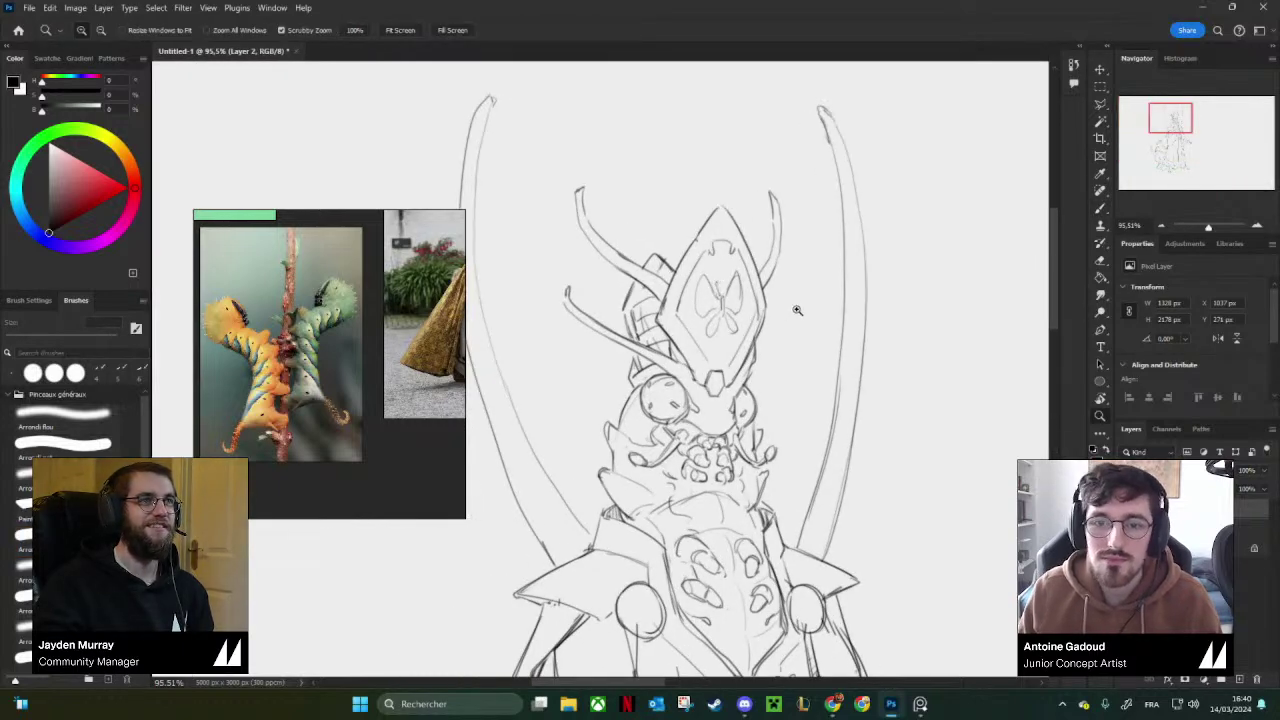
{"action": "scroll", "coordinate": [729, 286], "scroll_direction": "down", "scroll_amount": 2}
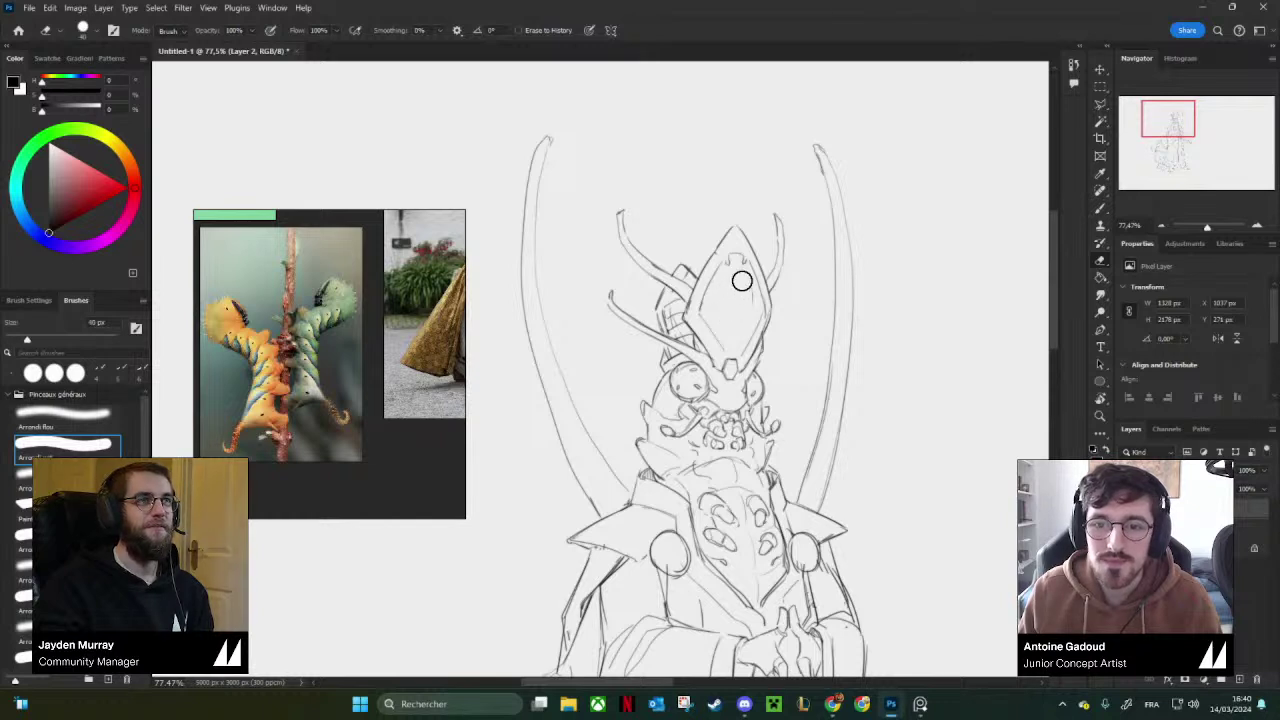
{"action": "key", "text": "b"}
{"action": "key", "text": "ctrl+z"}
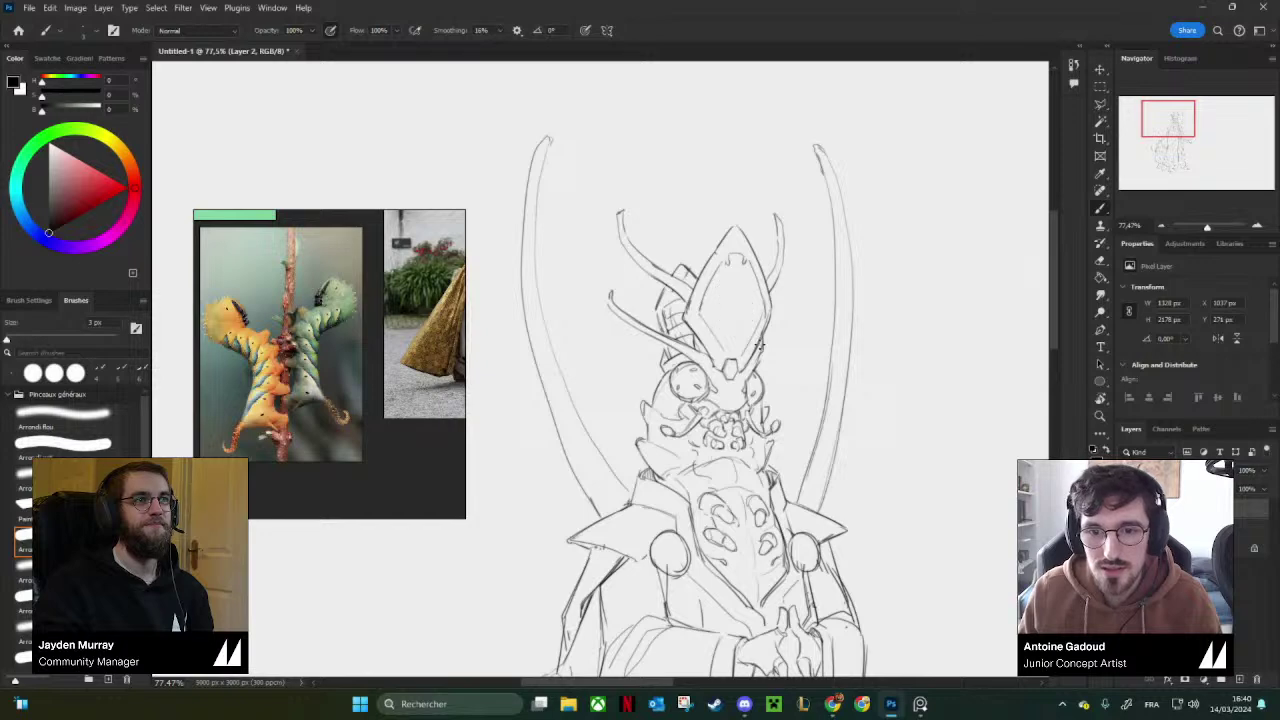
Examine the overall silhouette, robe and proportions of the flipped character sketch.
{"action": "left_click_drag", "start_coordinate": [759, 346], "coordinate": [723, 315]}
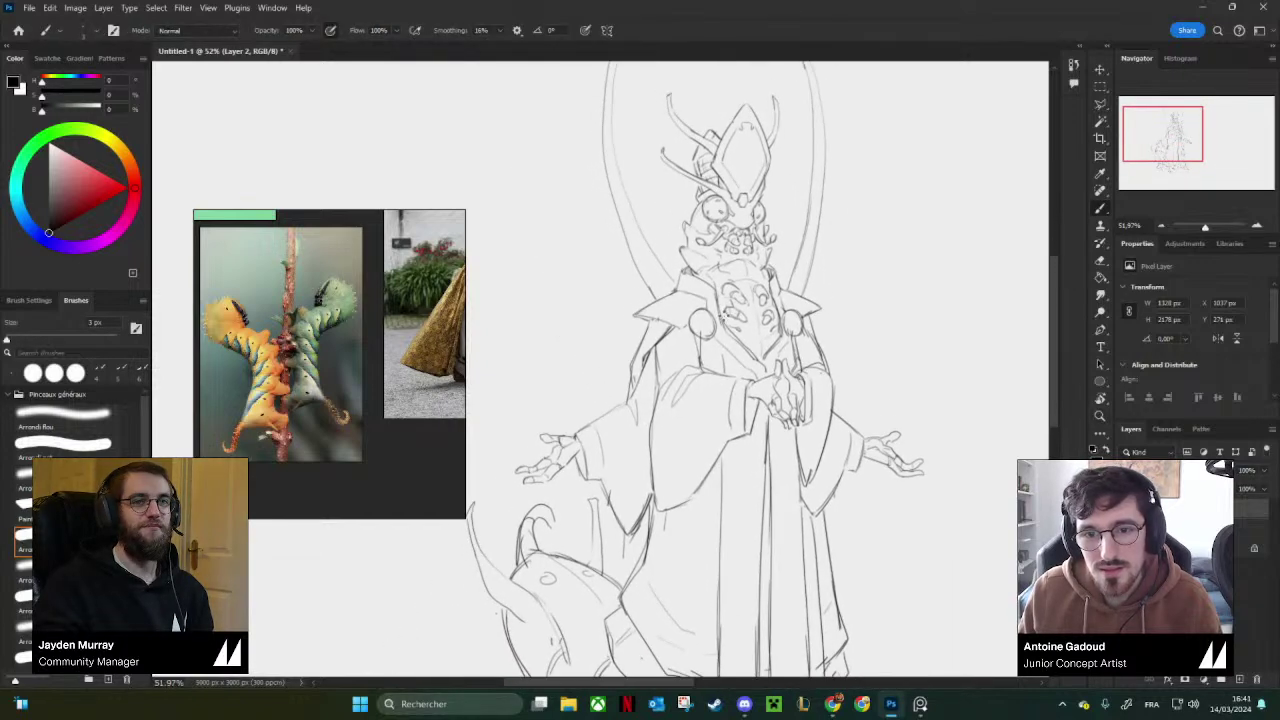
{"action": "key", "text": "e"}
{"action": "scroll", "coordinate": [700, 315], "scroll_direction": "up", "scroll_amount": 1}
{"action": "scroll", "coordinate": [885, 305], "scroll_direction": "down", "scroll_amount": 2}
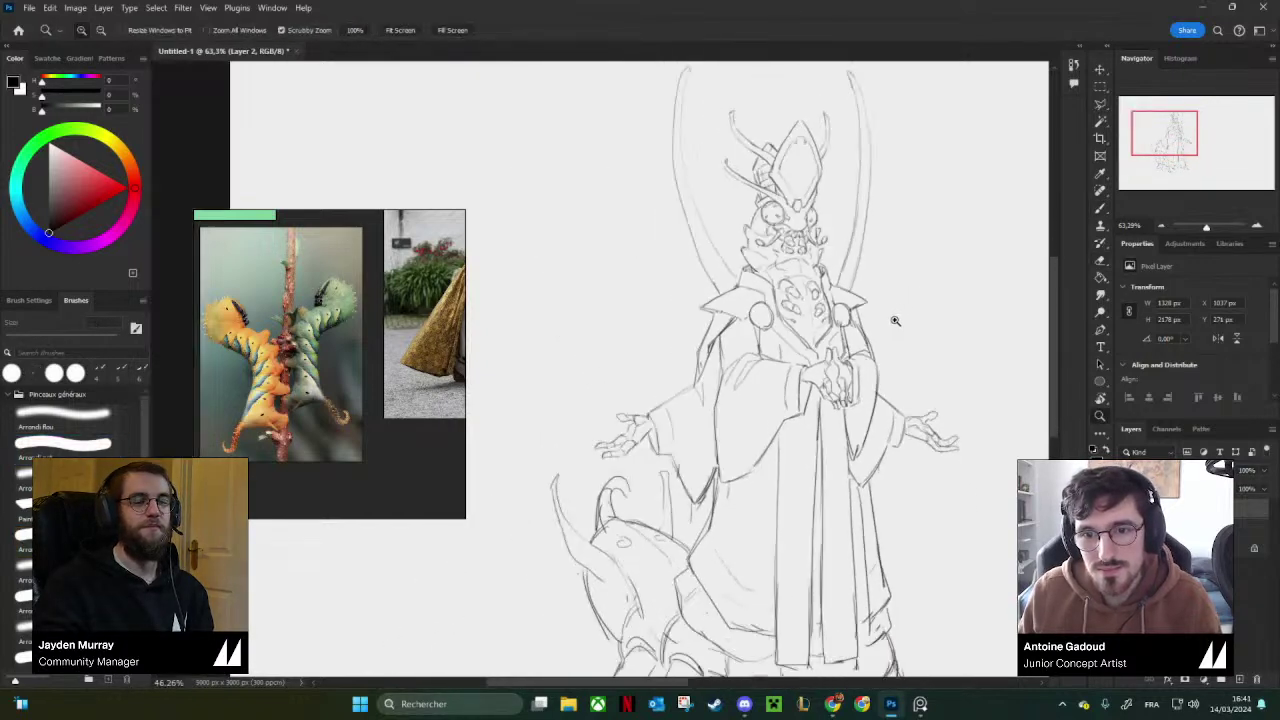
{"action": "mouse_move", "coordinate": [894, 320]}
{"action": "left_mouse_down"}
{"action": "mouse_move", "coordinate": [860, 263]}
{"action": "mouse_move", "coordinate": [905, 287]}
{"action": "left_mouse_up"}
{"action": "key", "text": "b"}
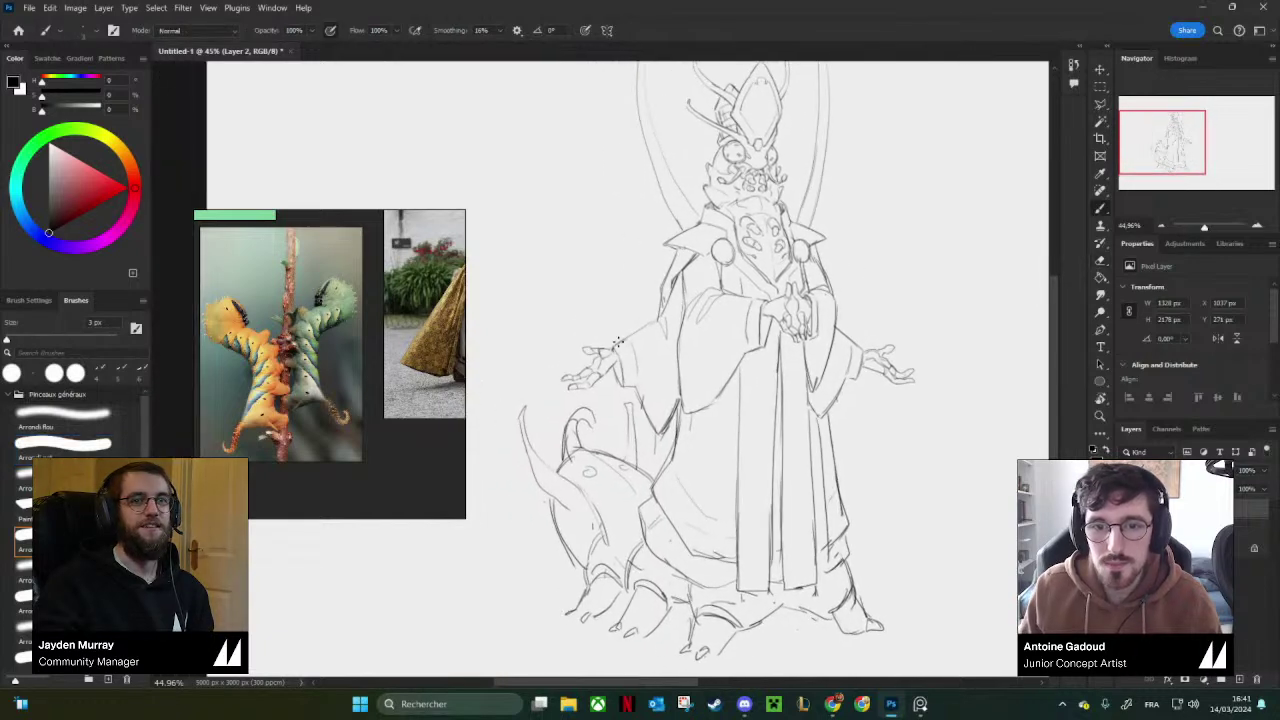
{"action": "scroll", "coordinate": [883, 357], "scroll_direction": "down", "scroll_amount": 2}
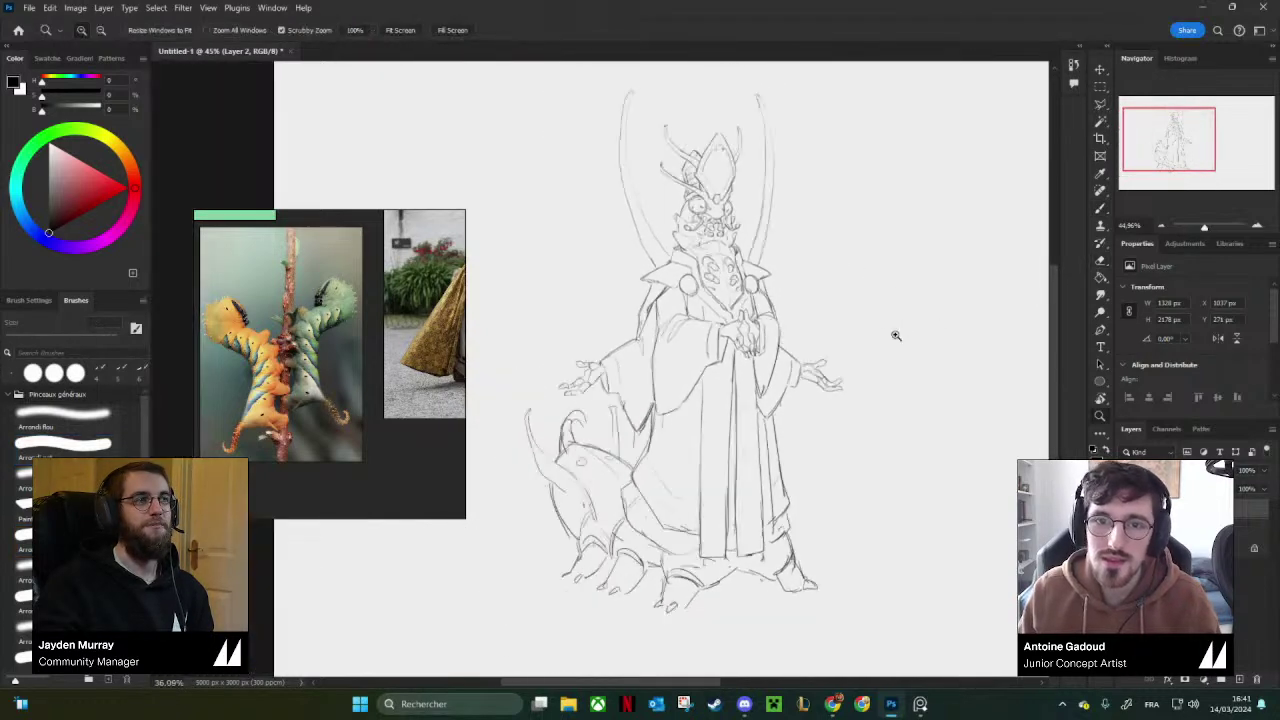
{"action": "left_click_drag", "start_coordinate": [873, 349], "coordinate": [837, 354]}
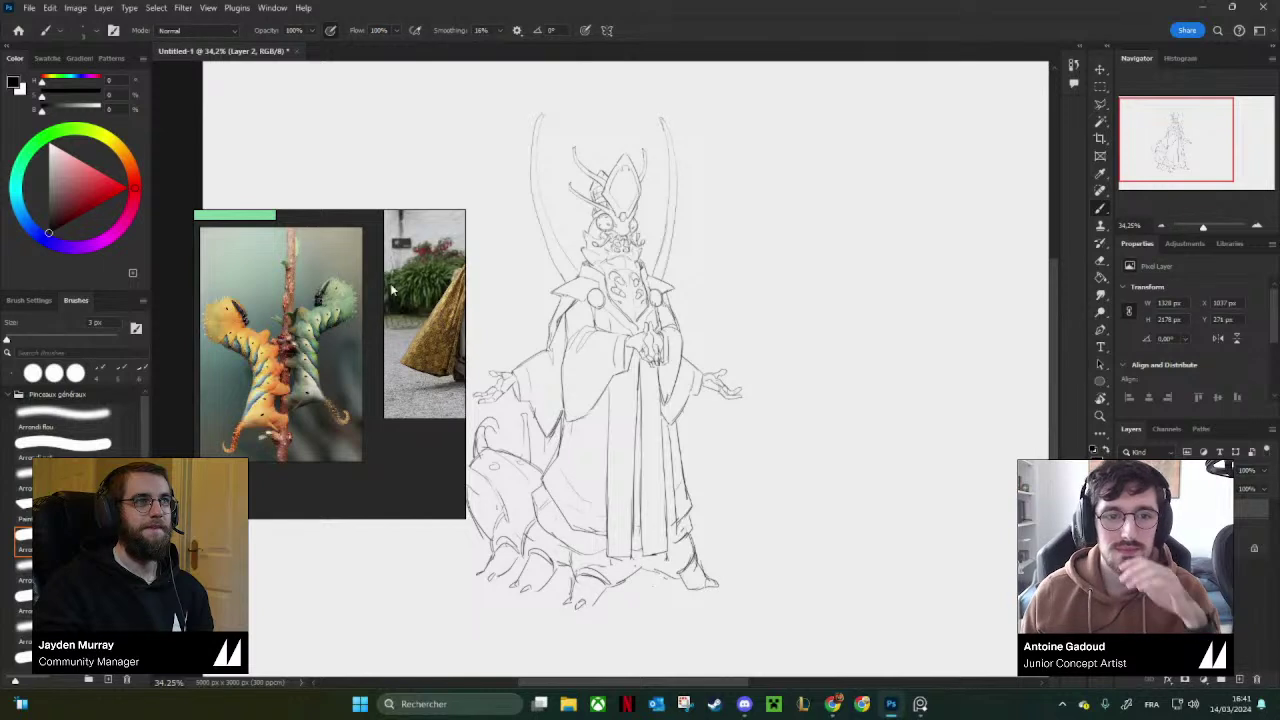
Examine the insect and priest vestment photos on the reference board and move its window off the creature's tail.
{"action": "scroll", "coordinate": [358, 322], "scroll_direction": "down", "scroll_amount": 2}
{"action": "left_click_drag", "start_coordinate": [358, 324], "coordinate": [368, 418]}
{"action": "scroll", "coordinate": [383, 308], "scroll_direction": "up", "scroll_amount": 2}
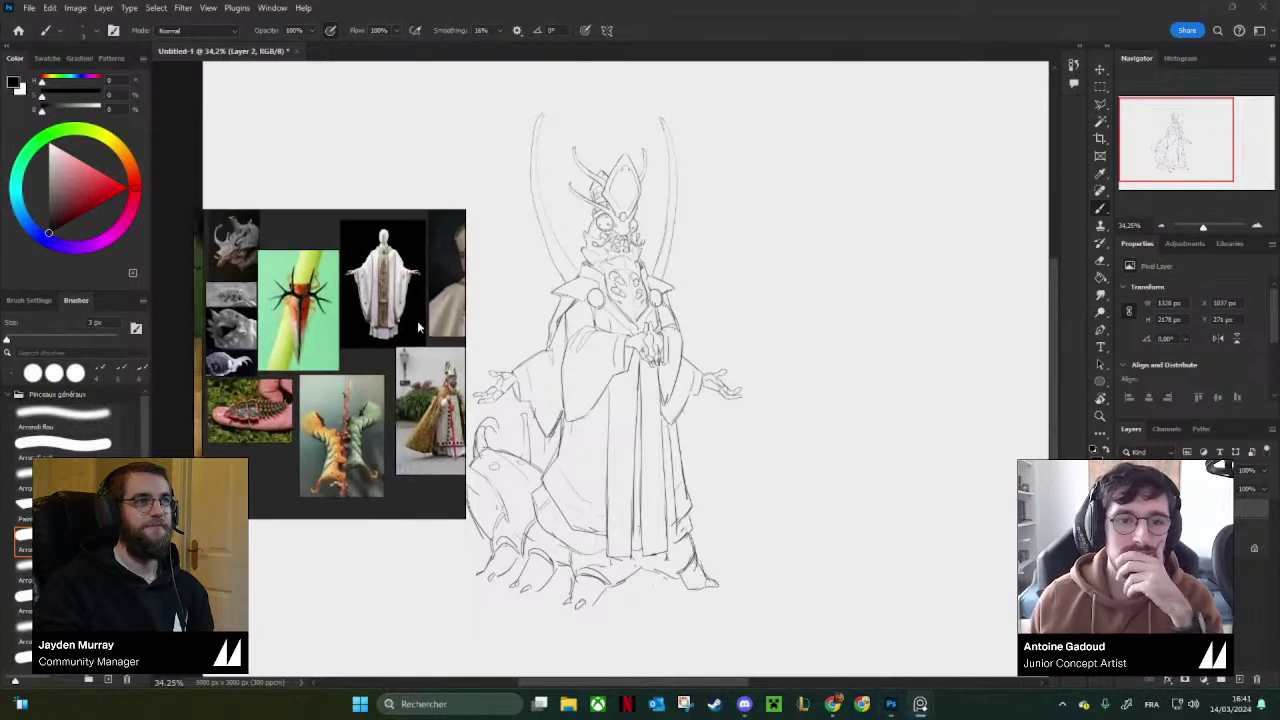
{"action": "scroll", "coordinate": [381, 304], "scroll_direction": "down", "scroll_amount": 2}
{"action": "scroll", "coordinate": [375, 304], "scroll_direction": "up", "scroll_amount": 2}
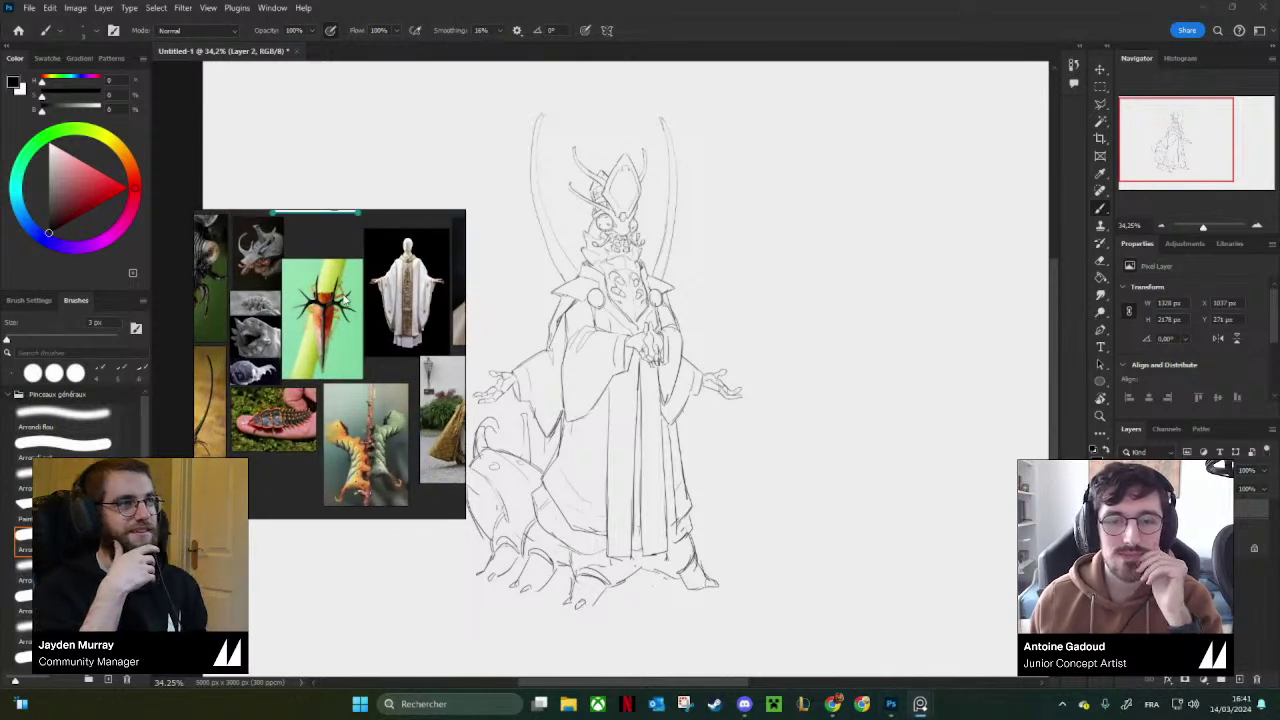
{"action": "left_click_drag", "start_coordinate": [345, 298], "coordinate": [272, 300]}
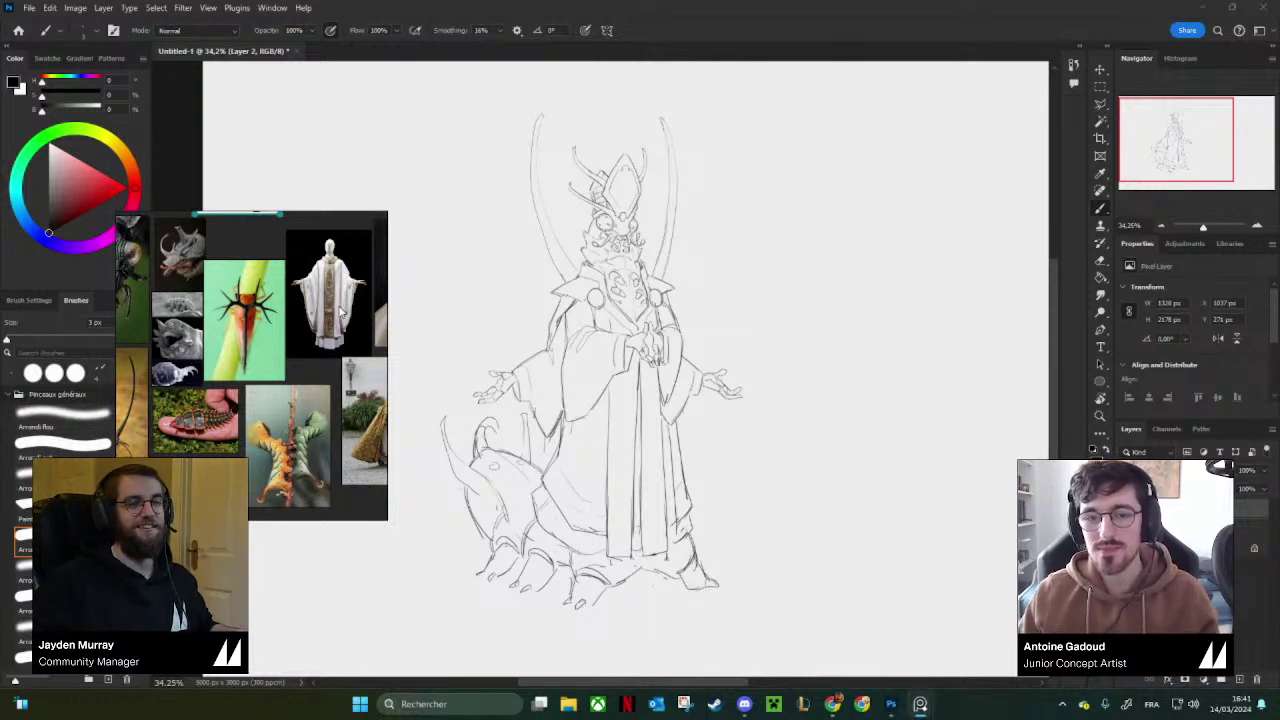
{"action": "scroll", "coordinate": [525, 450], "scroll_direction": "up", "scroll_amount": 2}
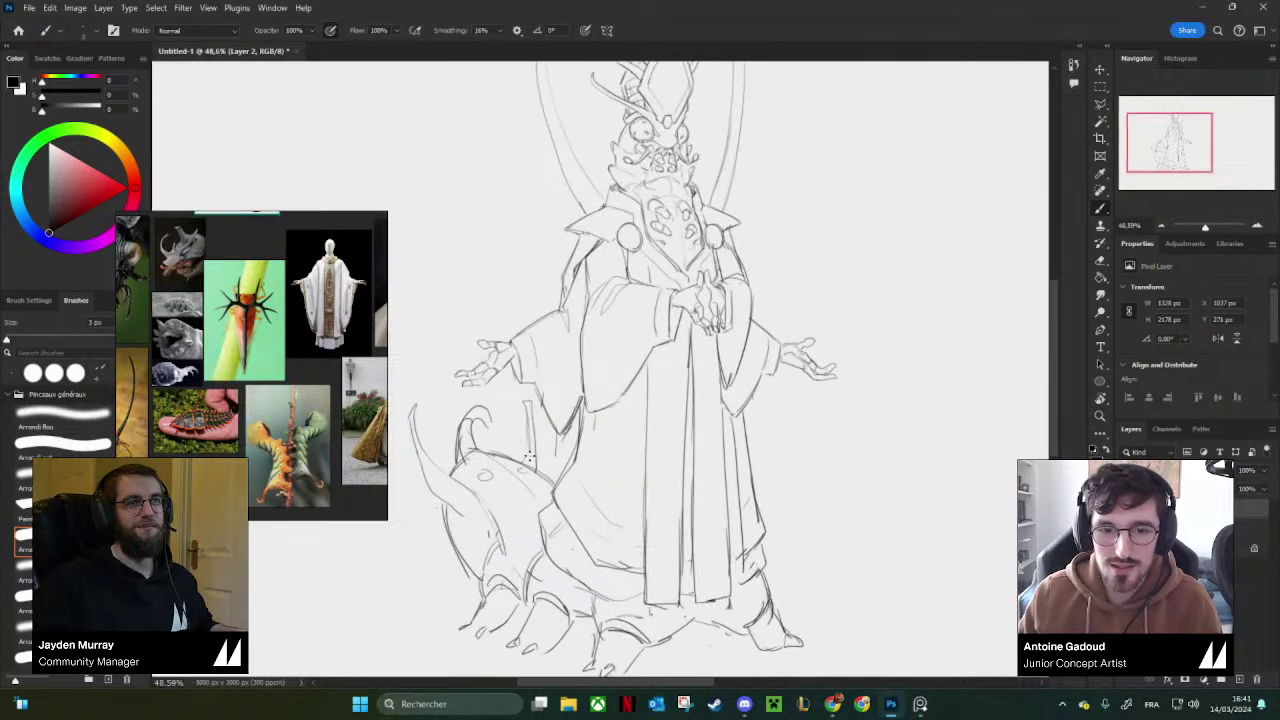
Examine the black-and-white close-up photos of the grub and the spiky, toothed larva on the reference board.
{"action": "left_click_drag", "start_coordinate": [655, 398], "coordinate": [617, 394]}
{"action": "left_click_drag", "start_coordinate": [850, 331], "coordinate": [789, 343]}
{"action": "left_click_drag", "start_coordinate": [205, 340], "coordinate": [311, 376]}
{"action": "scroll", "coordinate": [240, 330], "scroll_direction": "up", "scroll_amount": 3}
{"action": "scroll", "coordinate": [326, 371], "scroll_direction": "up", "scroll_amount": 3}
{"action": "scroll", "coordinate": [324, 412], "scroll_direction": "down", "scroll_amount": 2}
{"action": "scroll", "coordinate": [311, 376], "scroll_direction": "up", "scroll_amount": 1}
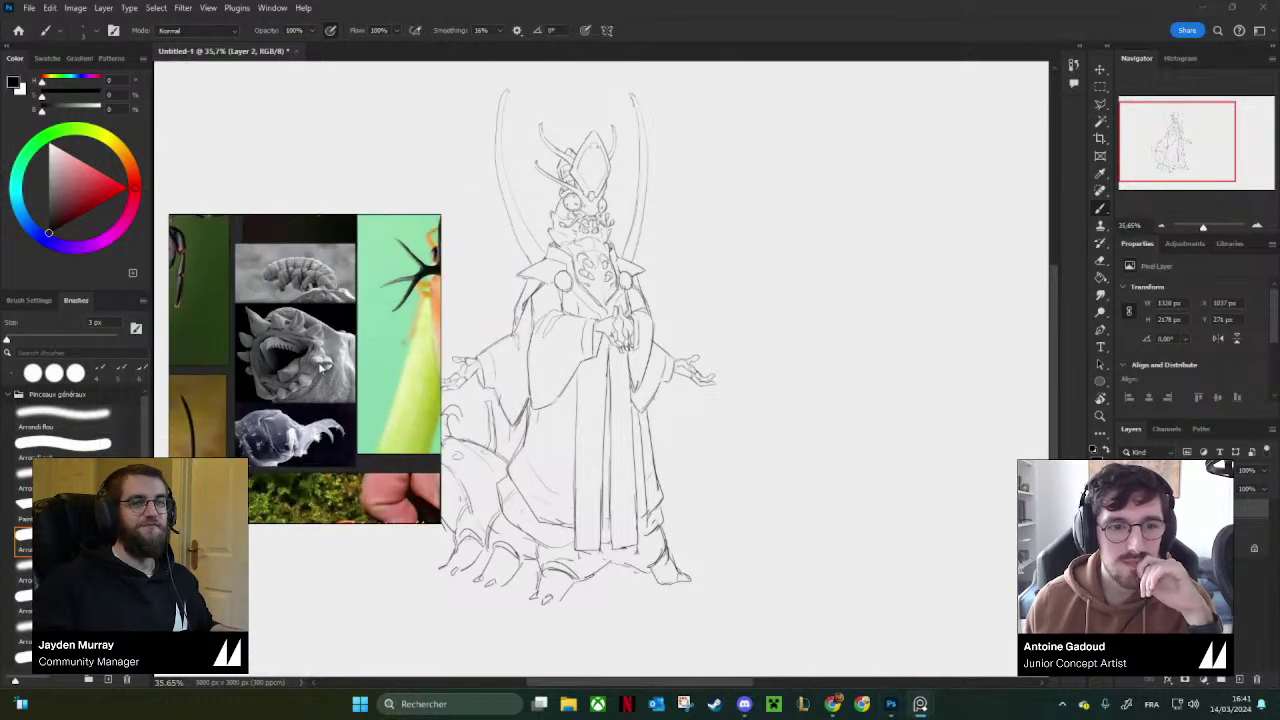
{"action": "scroll", "coordinate": [329, 348], "scroll_direction": "up", "scroll_amount": 1}
{"action": "scroll", "coordinate": [368, 402], "scroll_direction": "down", "scroll_amount": 3}
{"action": "mouse_move", "coordinate": [319, 315]}
{"action": "left_mouse_down"}
{"action": "mouse_move", "coordinate": [368, 402]}
{"action": "mouse_move", "coordinate": [332, 377]}
{"action": "mouse_move", "coordinate": [325, 338]}
{"action": "left_mouse_up"}
{"action": "scroll", "coordinate": [340, 377], "scroll_direction": "up", "scroll_amount": 2}
{"action": "scroll", "coordinate": [340, 352], "scroll_direction": "up", "scroll_amount": 1}
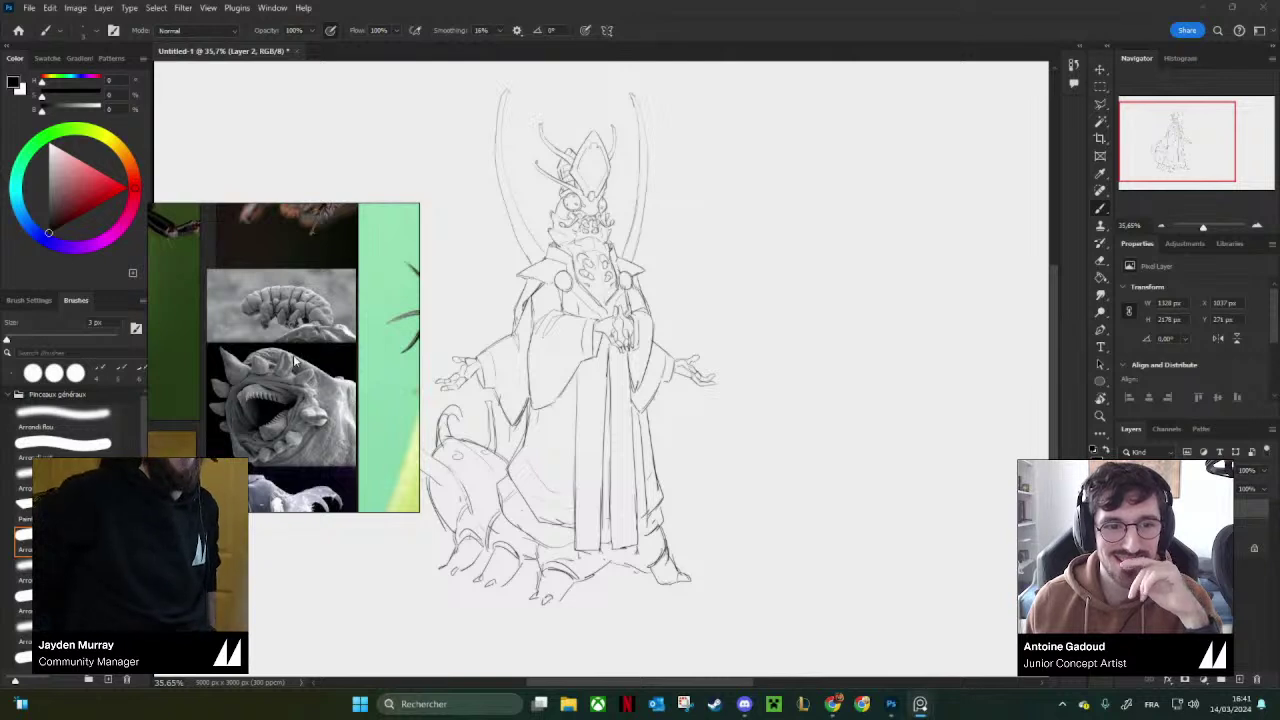
{"action": "scroll", "coordinate": [295, 355], "scroll_direction": "up", "scroll_amount": 1}
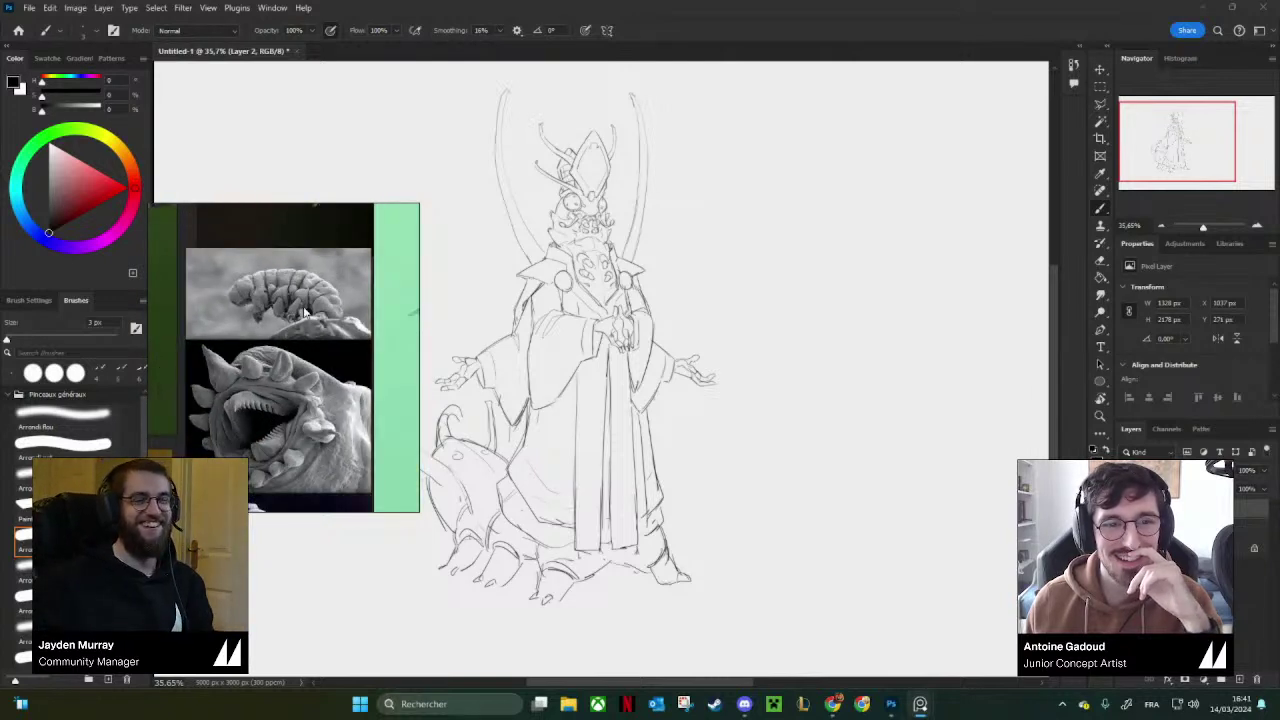
{"action": "left_click_drag", "start_coordinate": [313, 314], "coordinate": [315, 314]}
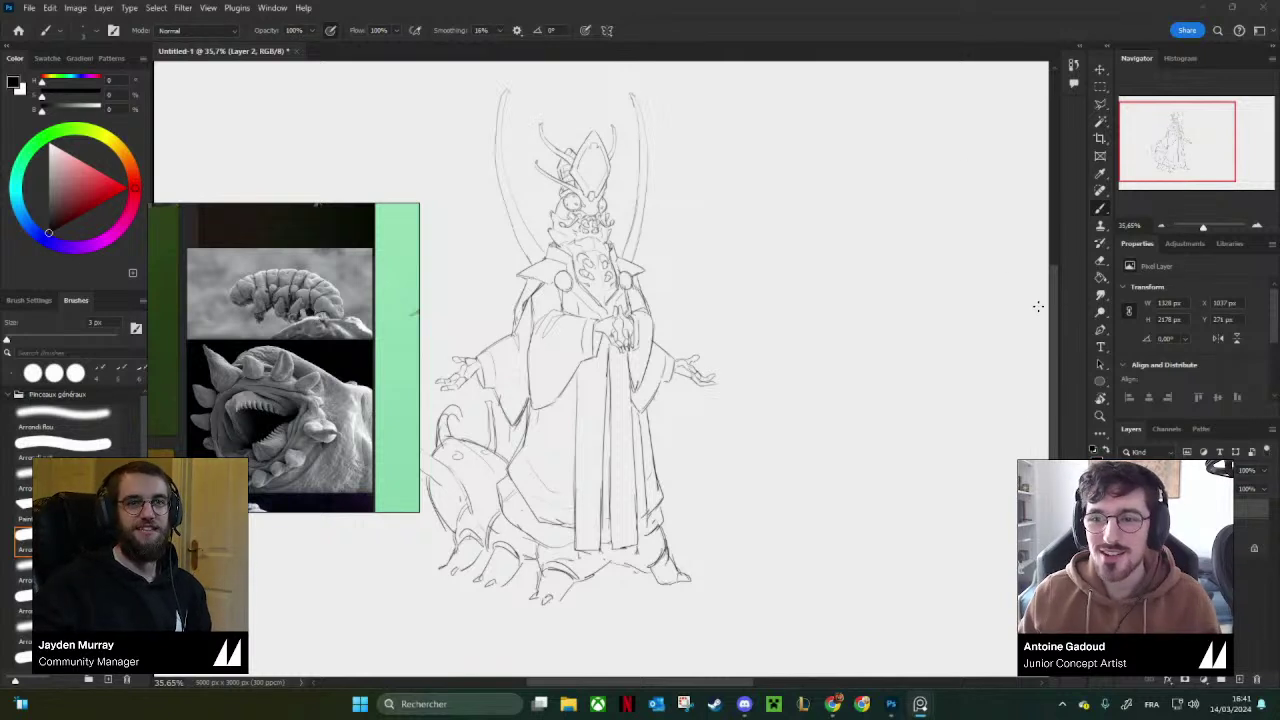
Sketch a light bulb with a filament and radiating light rays in the empty area beside the character.
{"action": "scroll", "coordinate": [1013, 283], "scroll_direction": "up", "scroll_amount": 2}
{"action": "scroll", "coordinate": [719, 317], "scroll_direction": "up", "scroll_amount": 3}
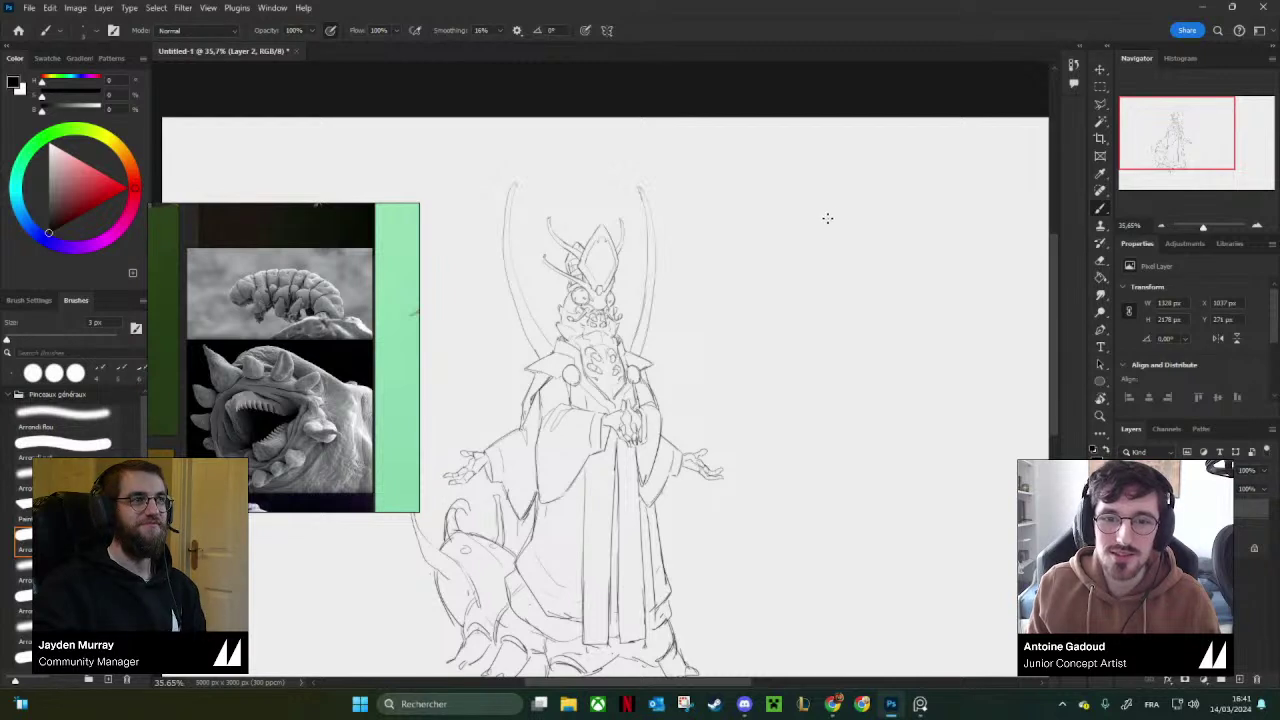
{"action": "left_click_drag", "start_coordinate": [827, 218], "coordinate": [797, 214]}
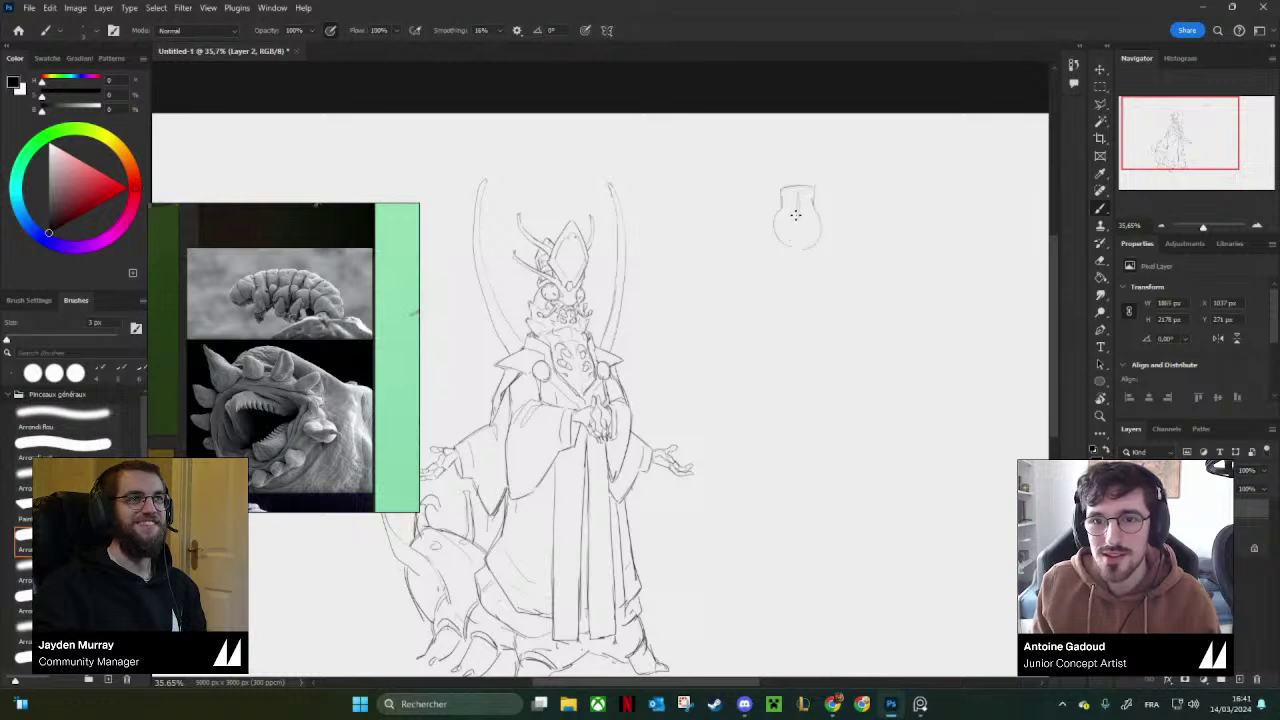
{"action": "left_click_drag", "start_coordinate": [857, 271], "coordinate": [862, 215]}
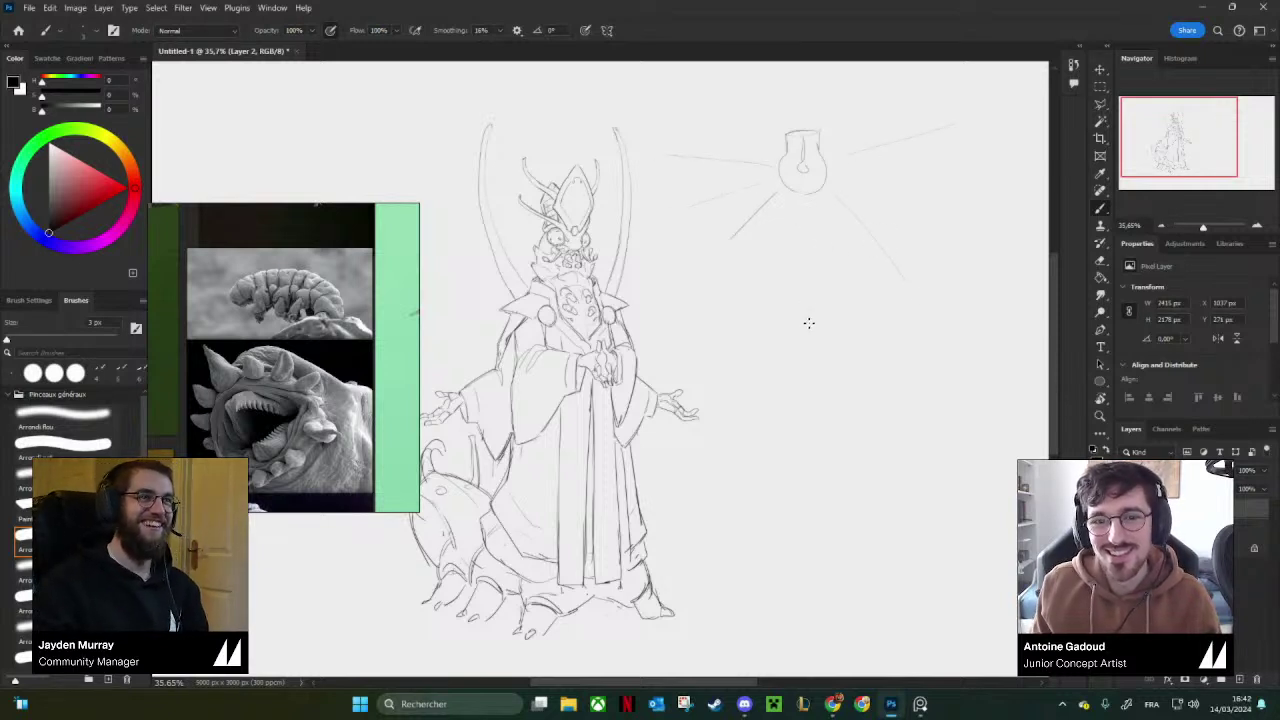
{"action": "left_click_drag", "start_coordinate": [881, 340], "coordinate": [860, 300]}
{"action": "left_click_drag", "start_coordinate": [788, 330], "coordinate": [791, 380]}
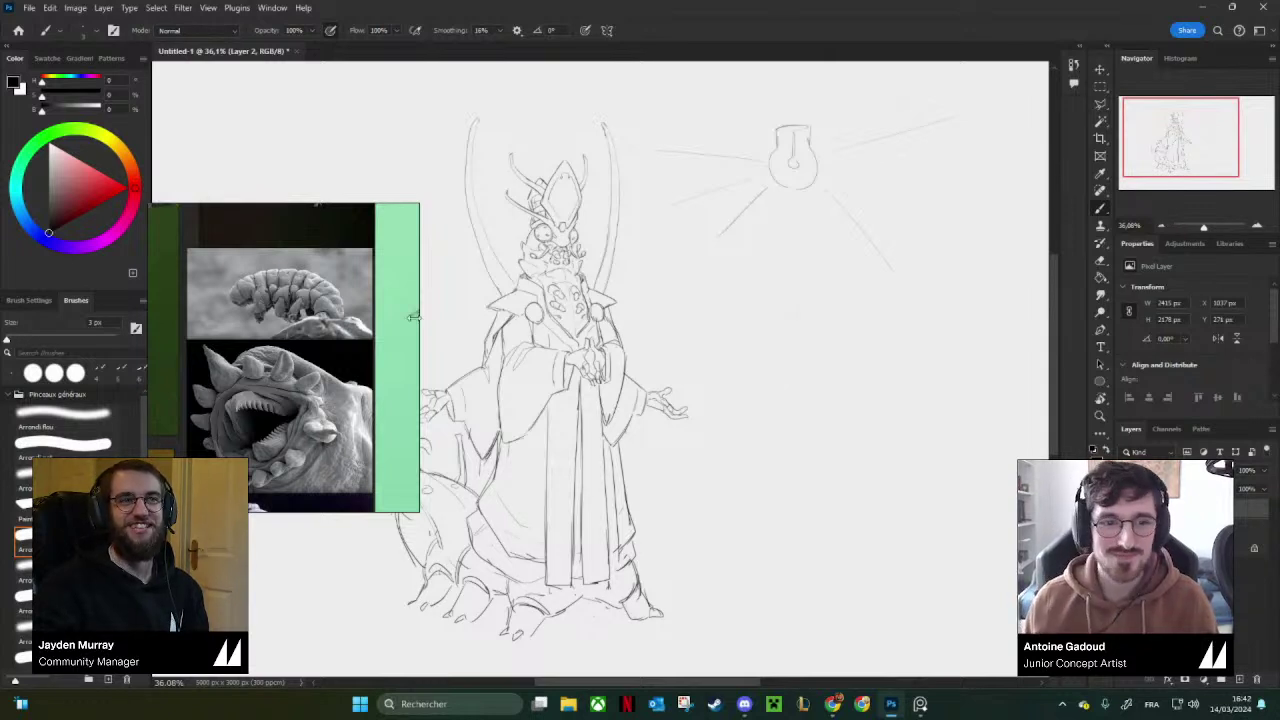
Move the reference board clear of the creature's tail and frame the larva and black-spined insect photos.
{"action": "left_click_drag", "start_coordinate": [413, 317], "coordinate": [306, 373]}
{"action": "scroll", "coordinate": [267, 450], "scroll_direction": "down", "scroll_amount": 4}
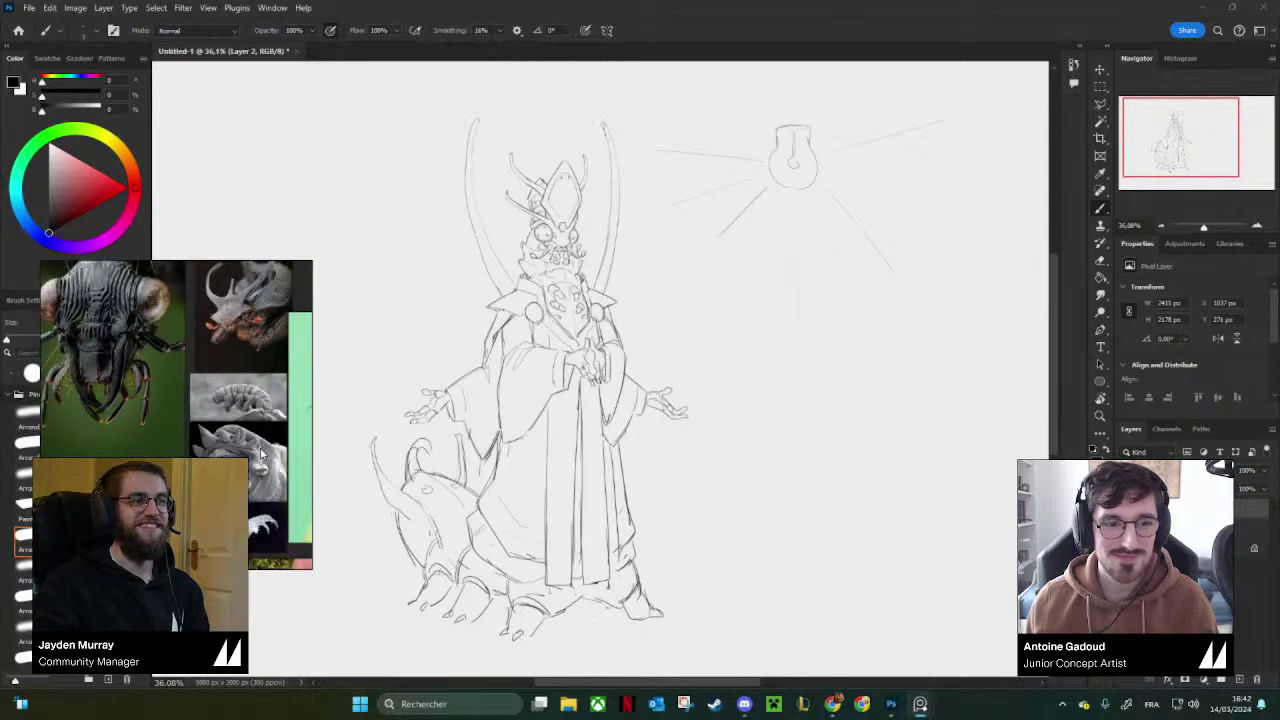
{"action": "scroll", "coordinate": [262, 455], "scroll_direction": "up", "scroll_amount": 5}
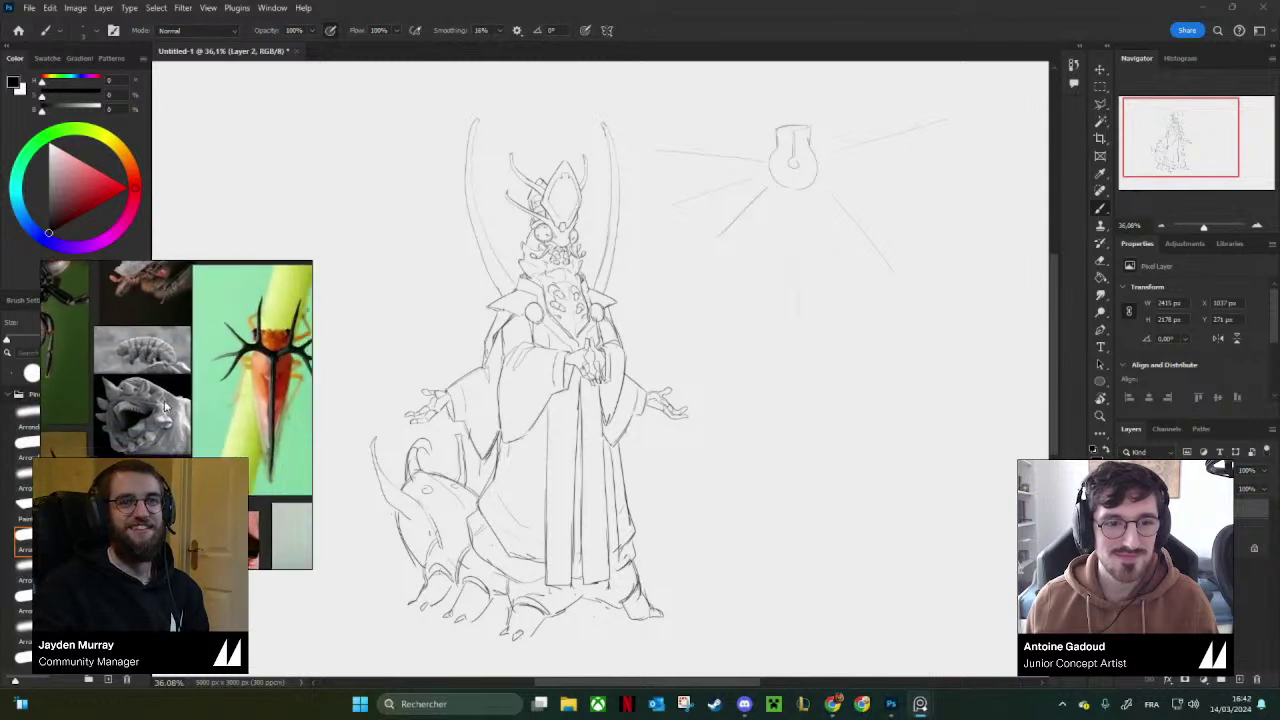
{"action": "scroll", "coordinate": [165, 405], "scroll_direction": "down", "scroll_amount": 2}
{"action": "scroll", "coordinate": [184, 408], "scroll_direction": "up", "scroll_amount": 2}
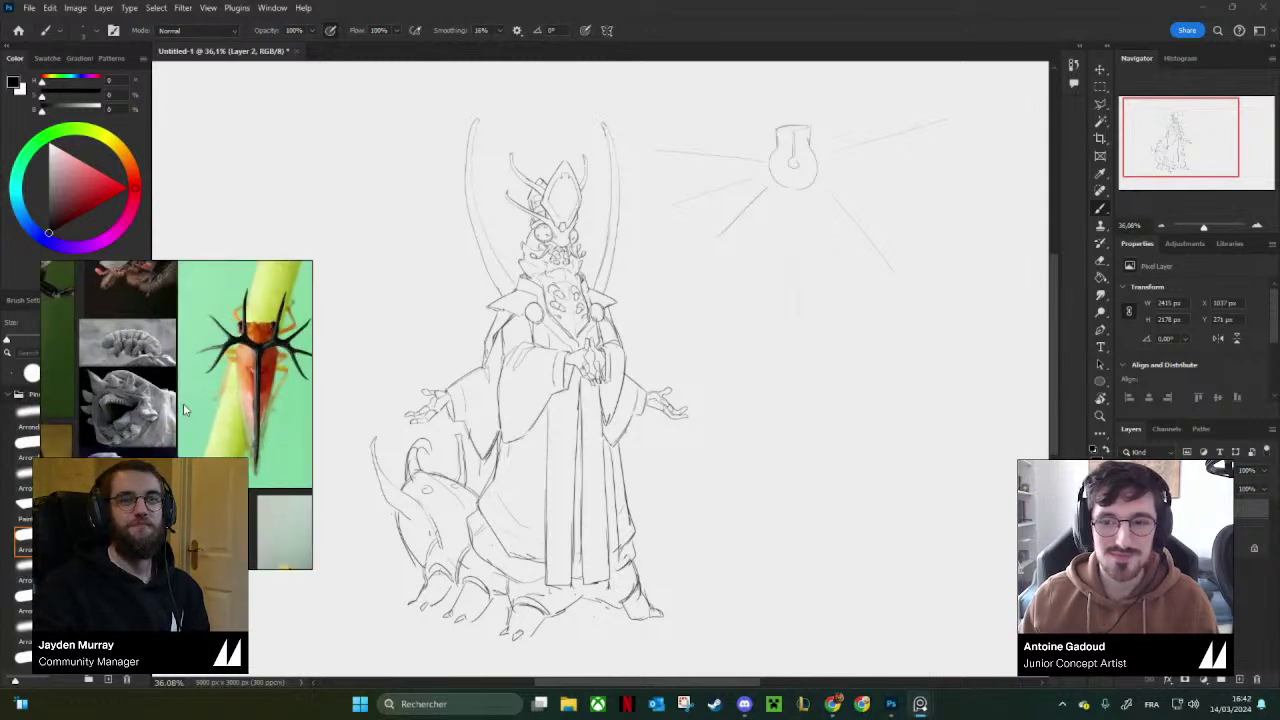
Create a new empty layer for a separate study beside the character sketch.
{"action": "left_click_drag", "start_coordinate": [929, 366], "coordinate": [865, 324]}
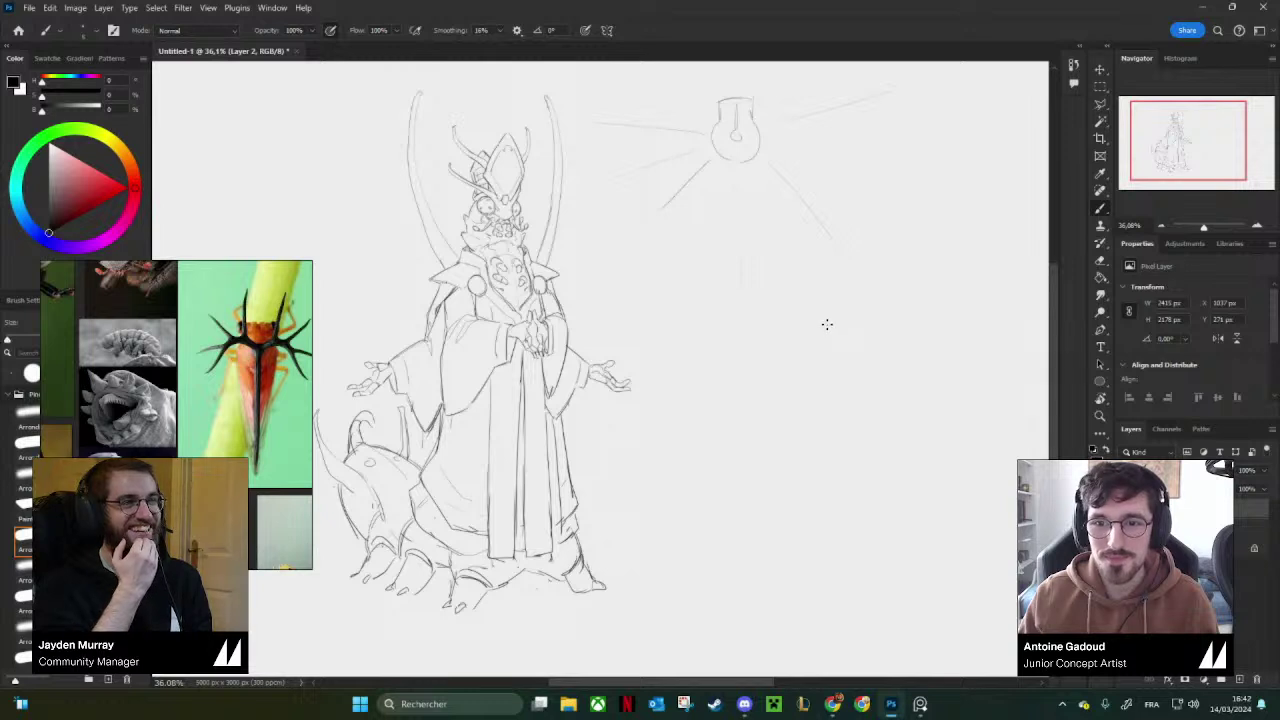
{"action": "left_click", "coordinate": [1190, 528]}
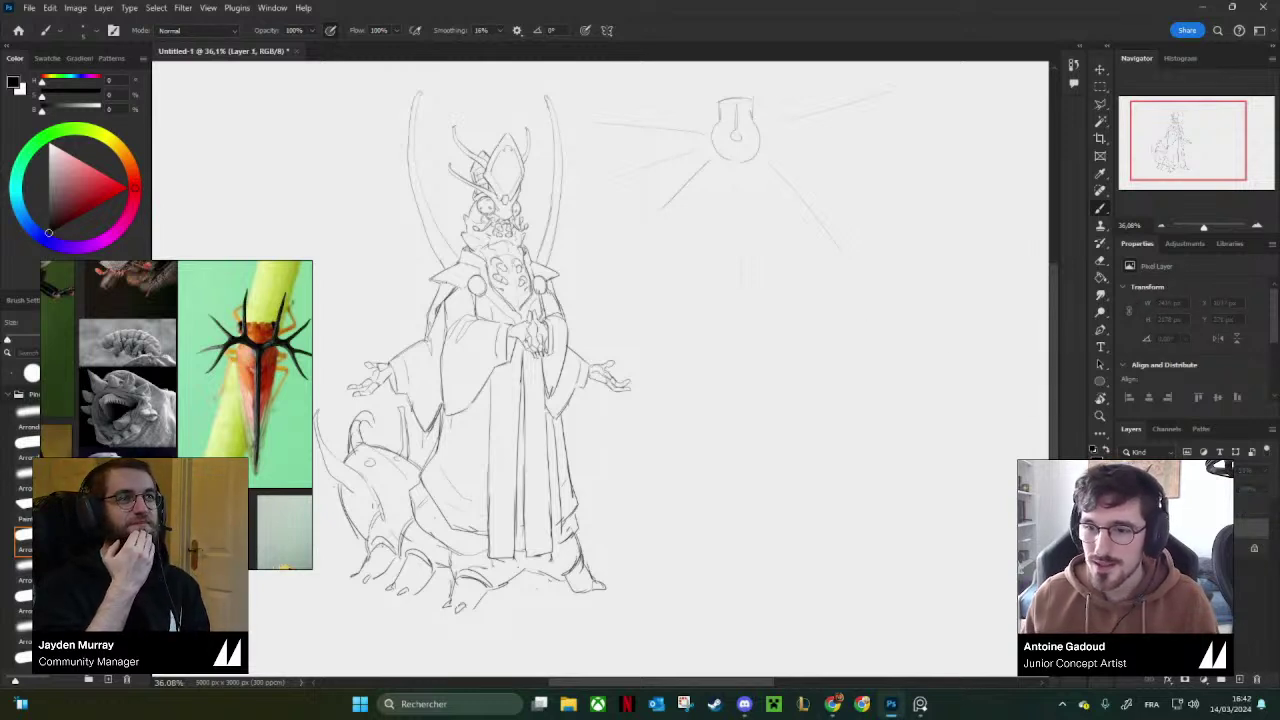
{"action": "left_click", "coordinate": [1190, 509]}
{"action": "left_click", "coordinate": [1240, 680]}
Sketch the first head arcs of a creature study to the right of the robed character and set the layer's opacity to 79%.
{"action": "mouse_move", "coordinate": [838, 341]}
{"action": "left_mouse_down"}
{"action": "mouse_move", "coordinate": [812, 336]}
{"action": "mouse_move", "coordinate": [818, 309]}
{"action": "mouse_move", "coordinate": [852, 312]}
{"action": "left_mouse_up"}
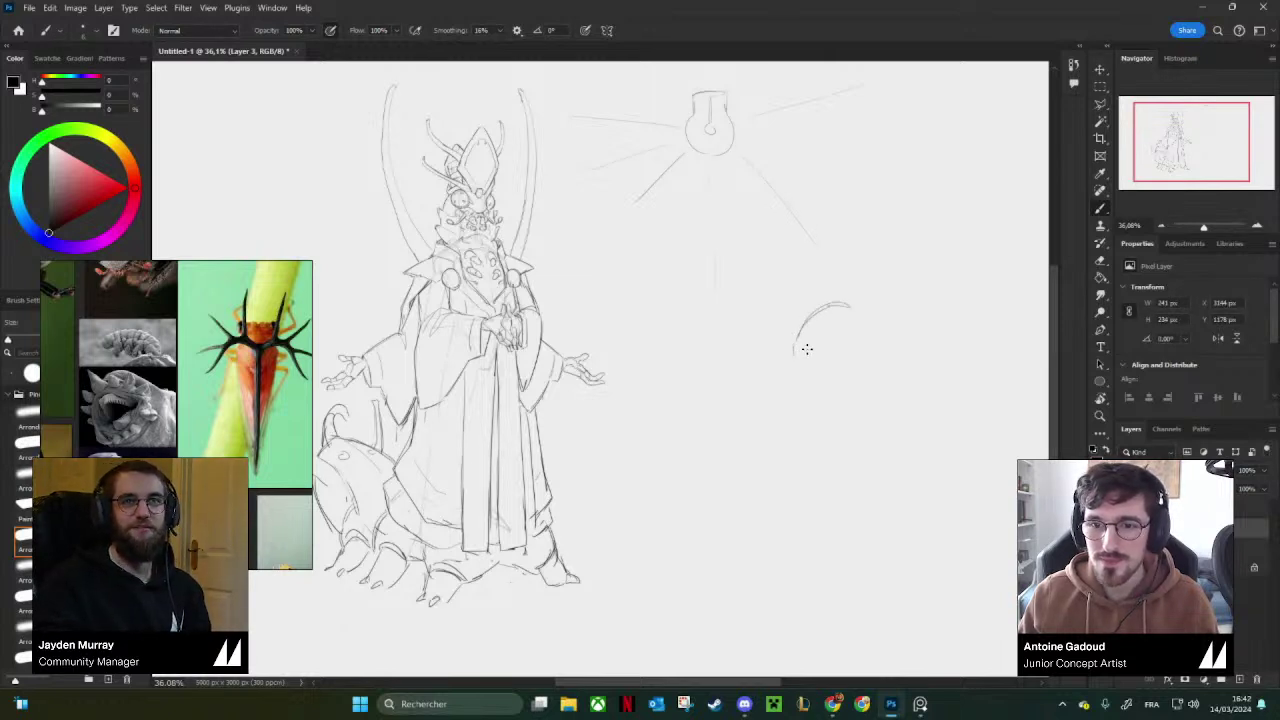
{"action": "left_click_drag", "start_coordinate": [795, 349], "coordinate": [846, 361]}
{"action": "left_click", "coordinate": [1264, 471]}
{"action": "left_click_drag", "start_coordinate": [1264, 487], "coordinate": [1252, 487]}
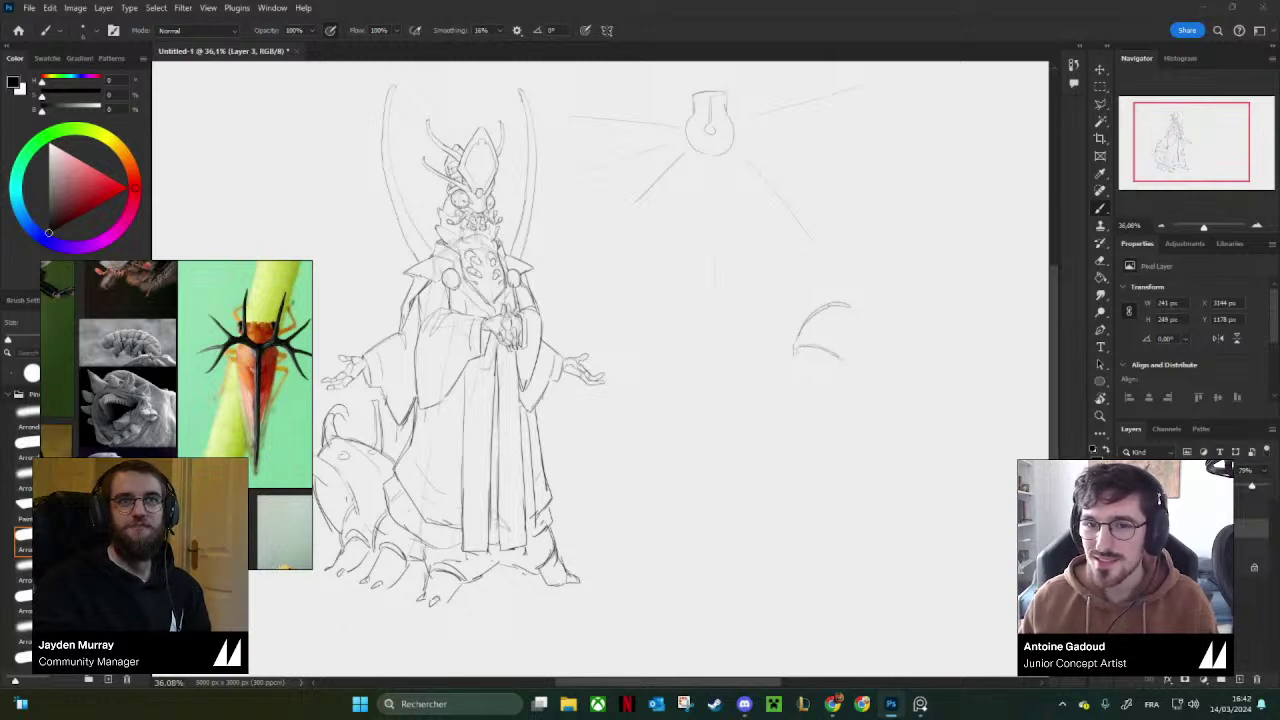
Rough in the creature's hunched back, shoulder and front contours, erasing a stray mark near the head and starting the far leg.
{"action": "mouse_move", "coordinate": [848, 308]}
{"action": "left_mouse_down"}
{"action": "mouse_move", "coordinate": [871, 322]}
{"action": "mouse_move", "coordinate": [866, 356]}
{"action": "left_mouse_up"}
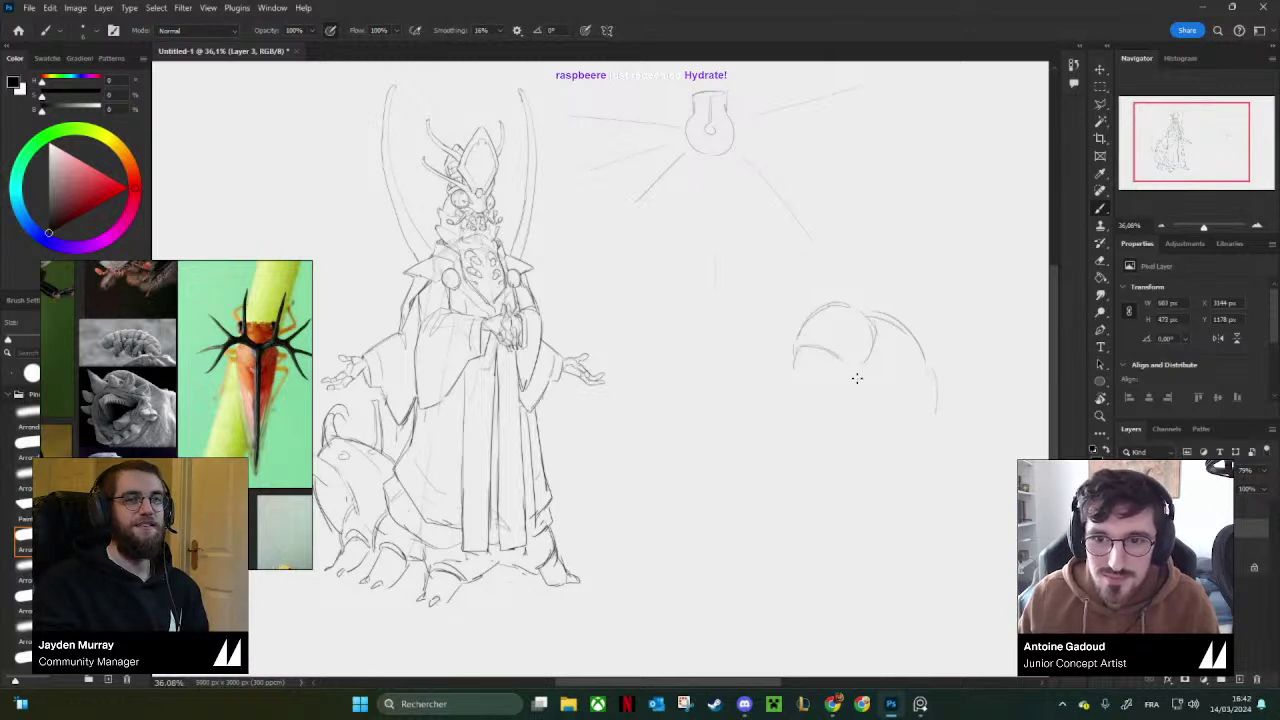
{"action": "mouse_move", "coordinate": [921, 386]}
{"action": "left_mouse_down"}
{"action": "mouse_move", "coordinate": [891, 416]}
{"action": "mouse_move", "coordinate": [869, 391]}
{"action": "mouse_move", "coordinate": [909, 417]}
{"action": "mouse_move", "coordinate": [899, 393]}
{"action": "mouse_move", "coordinate": [865, 408]}
{"action": "mouse_move", "coordinate": [909, 438]}
{"action": "left_mouse_up"}
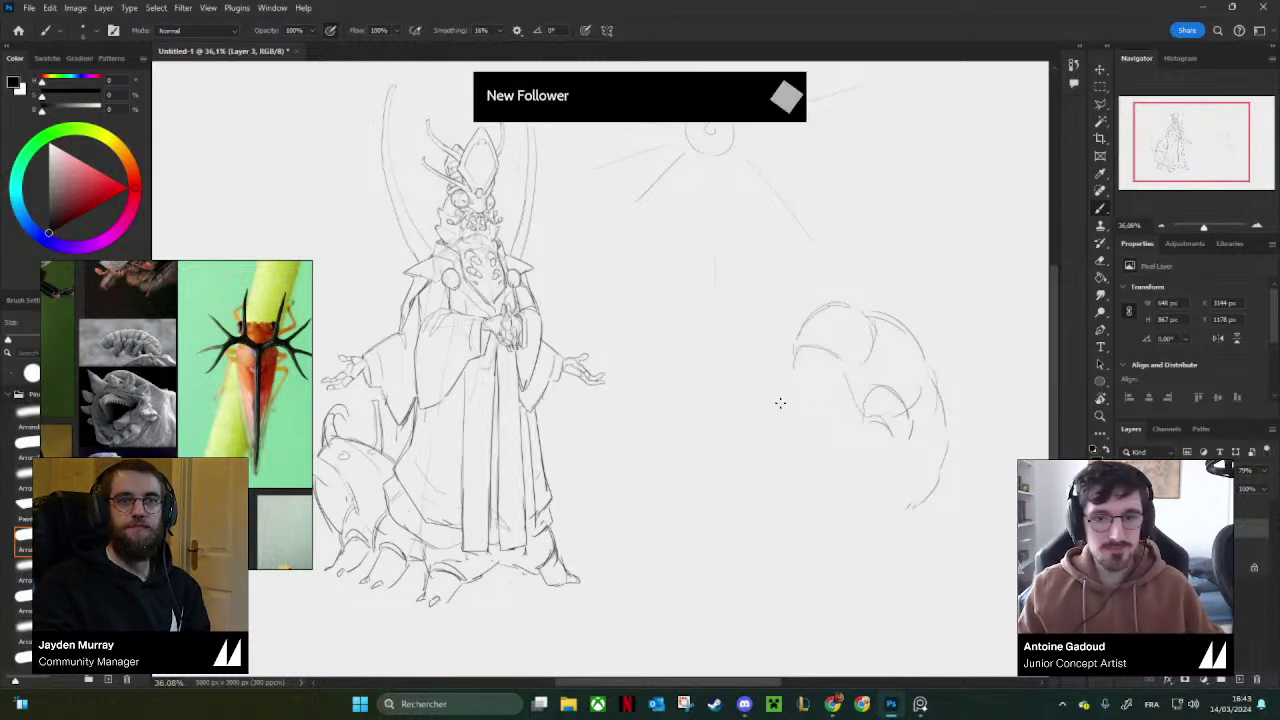
{"action": "mouse_move", "coordinate": [852, 384]}
{"action": "left_mouse_down"}
{"action": "mouse_move", "coordinate": [830, 363]}
{"action": "mouse_move", "coordinate": [777, 407]}
{"action": "mouse_move", "coordinate": [788, 391]}
{"action": "left_mouse_up"}
{"action": "key", "text": "e"}
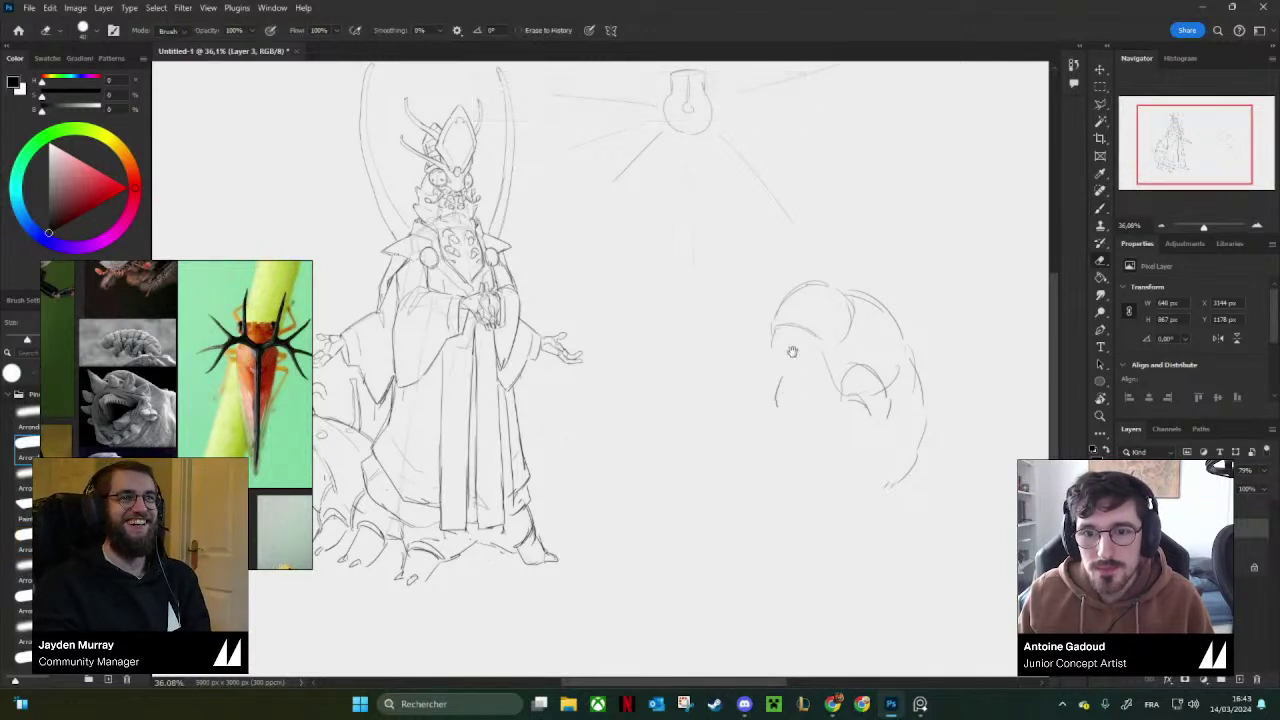
{"action": "mouse_move", "coordinate": [787, 340]}
{"action": "left_mouse_down"}
{"action": "mouse_move", "coordinate": [794, 387]}
{"action": "mouse_move", "coordinate": [771, 395]}
{"action": "mouse_move", "coordinate": [762, 333]}
{"action": "left_mouse_up"}
{"action": "key", "text": "b"}
{"action": "mouse_move", "coordinate": [800, 431]}
{"action": "left_mouse_down"}
{"action": "mouse_move", "coordinate": [811, 390]}
{"action": "mouse_move", "coordinate": [803, 429]}
{"action": "left_mouse_up"}
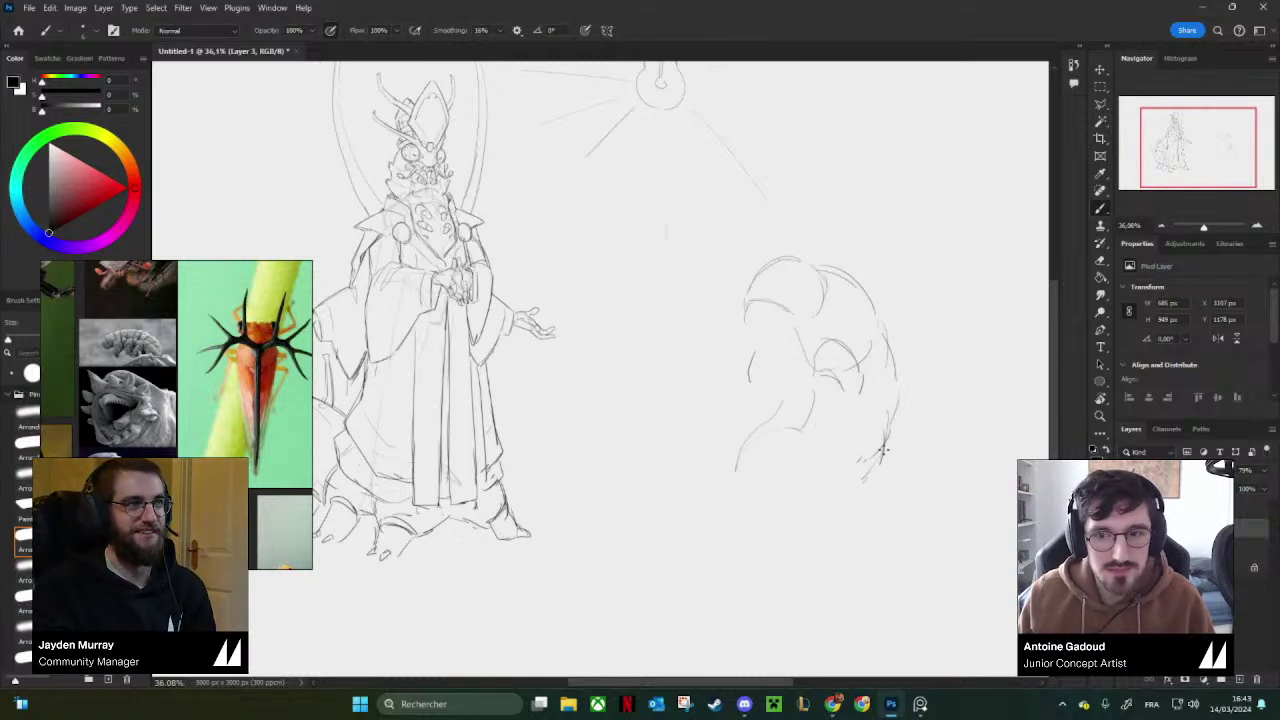
Erase the loose end of the back line and sketch the near front leg with a rounded thigh and tapered shin.
{"action": "mouse_move", "coordinate": [855, 451]}
{"action": "left_mouse_down"}
{"action": "mouse_move", "coordinate": [842, 487]}
{"action": "mouse_move", "coordinate": [889, 460]}
{"action": "mouse_move", "coordinate": [893, 430]}
{"action": "left_mouse_up"}
{"action": "key", "text": "e"}
{"action": "key", "text": "bracketright"}
{"action": "key", "text": "b"}
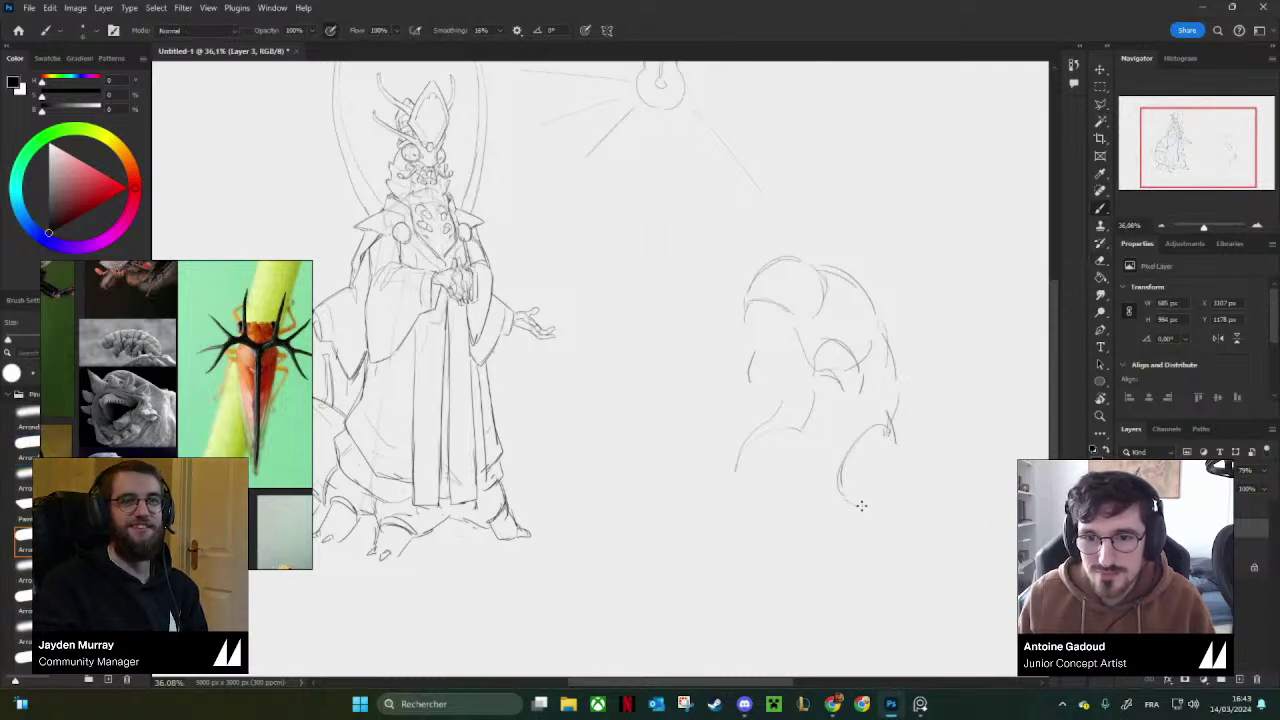
{"action": "left_click_drag", "start_coordinate": [852, 506], "coordinate": [876, 478]}
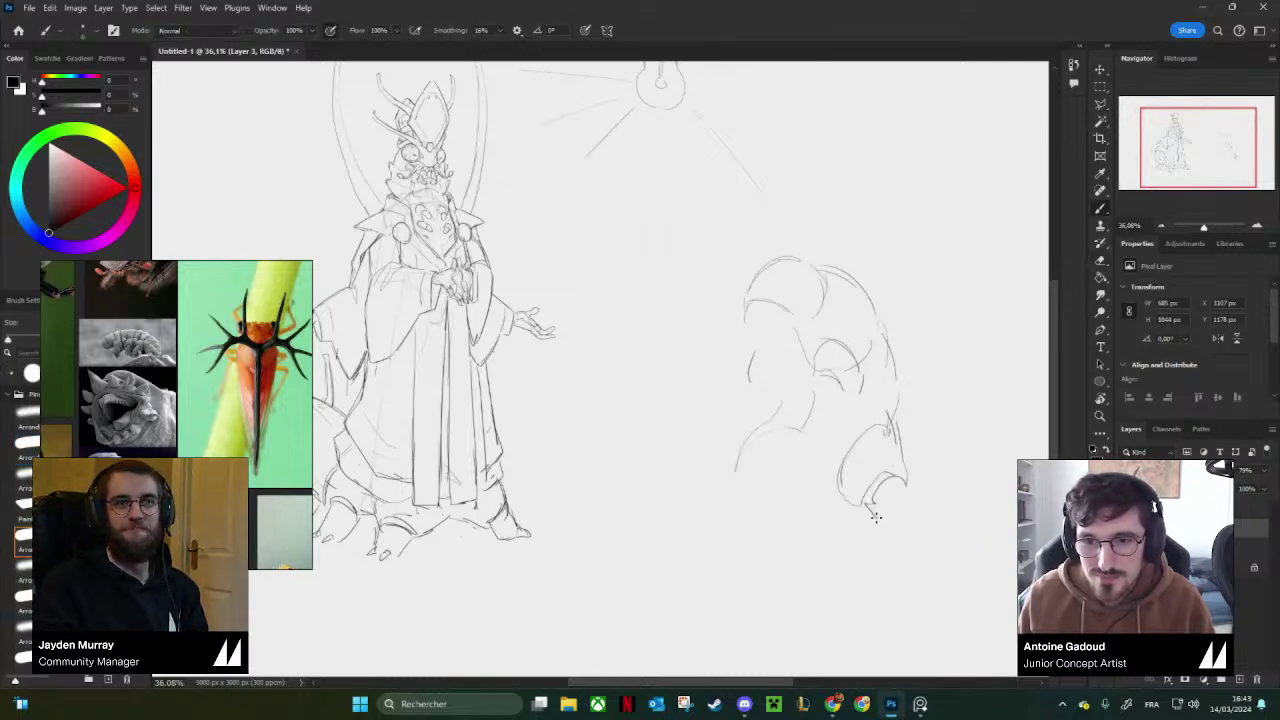
{"action": "left_click_drag", "start_coordinate": [910, 525], "coordinate": [899, 484]}
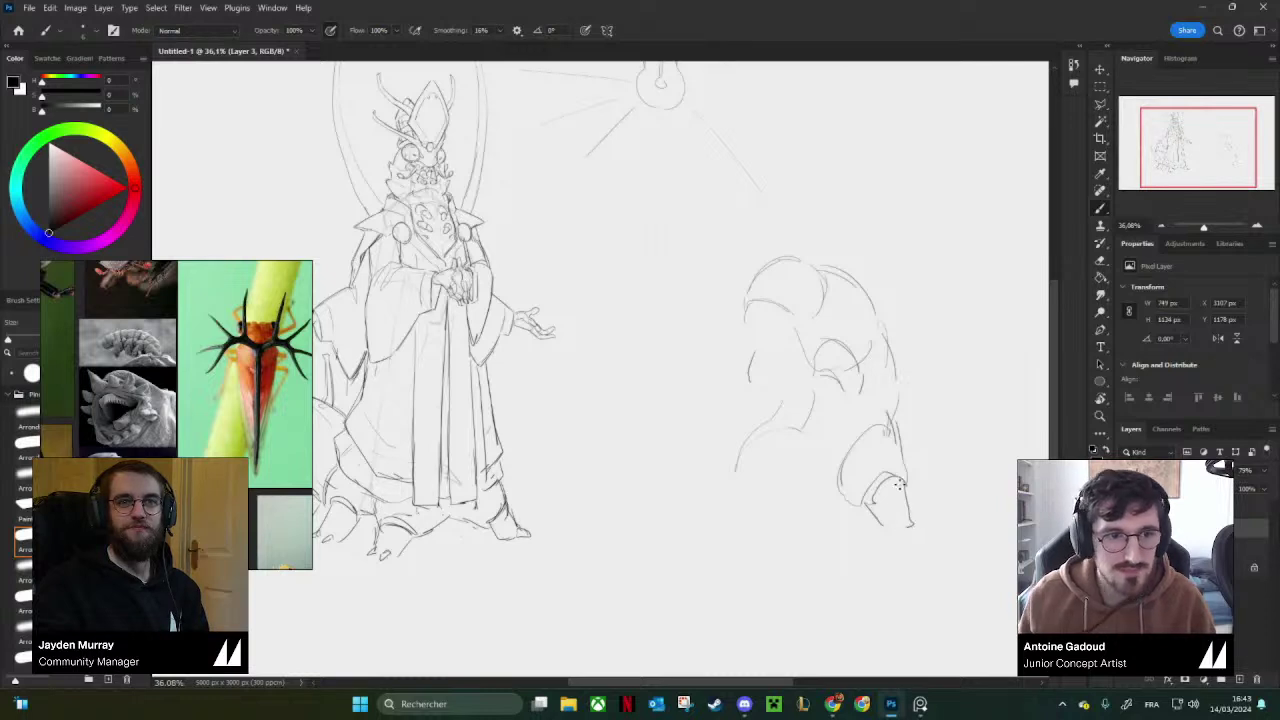
Frame the grub photos on the reference board, then draw the near leg's pointed foot and erase its stray lines.
{"action": "scroll", "coordinate": [126, 340], "scroll_direction": "up", "scroll_amount": 7}
{"action": "scroll", "coordinate": [132, 385], "scroll_direction": "down", "scroll_amount": 4}
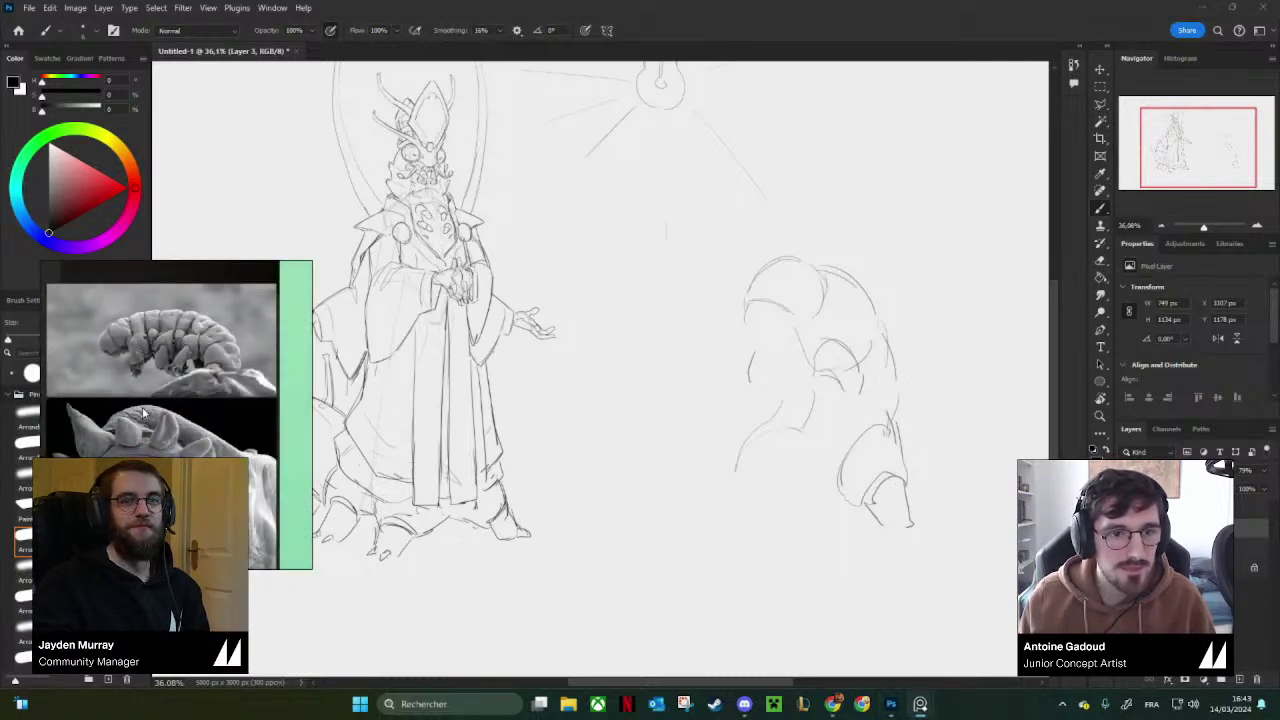
{"action": "scroll", "coordinate": [134, 398], "scroll_direction": "up", "scroll_amount": 1}
{"action": "left_click", "coordinate": [896, 485]}
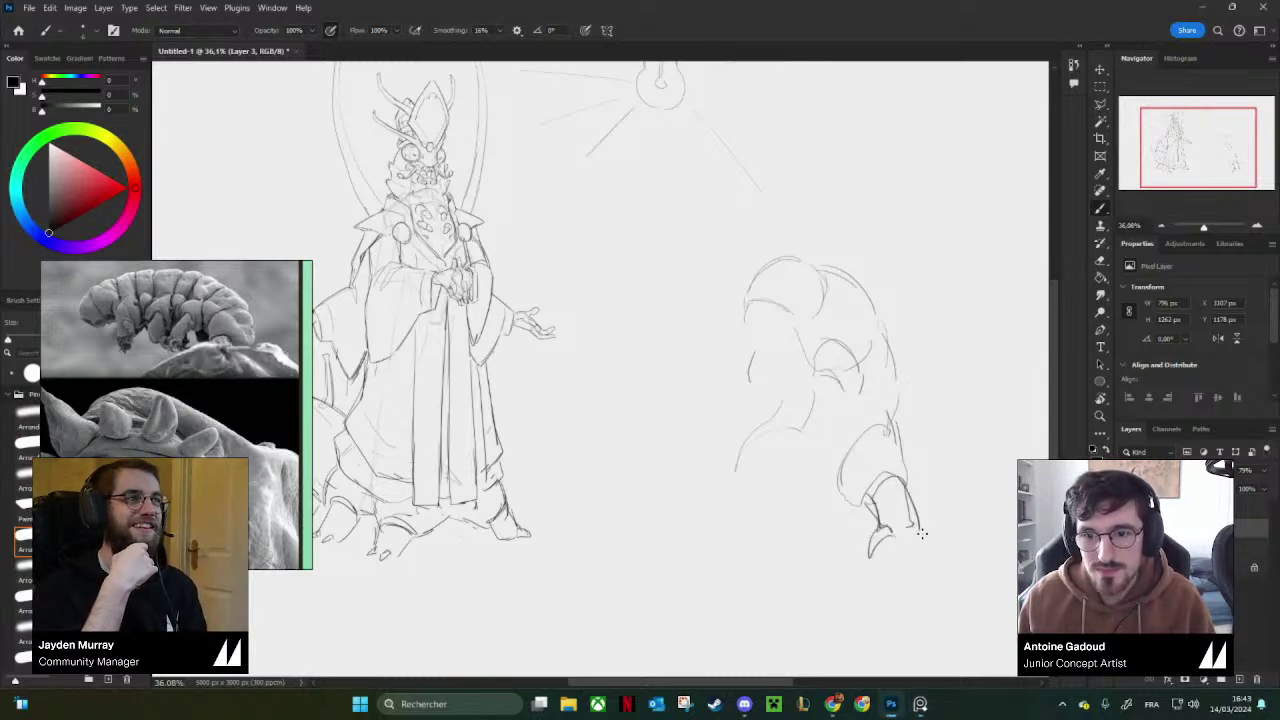
{"action": "key", "text": "e"}
{"action": "mouse_move", "coordinate": [886, 536]}
{"action": "left_mouse_down"}
{"action": "mouse_move", "coordinate": [871, 555]}
{"action": "mouse_move", "coordinate": [867, 543]}
{"action": "left_mouse_up"}
{"action": "key", "text": "b"}
Sketch the far front leg with its pointed foot and the rounded belly curve between the two front legs.
{"action": "left_click_drag", "start_coordinate": [819, 454], "coordinate": [847, 475]}
{"action": "mouse_move", "coordinate": [813, 429]}
{"action": "left_mouse_down"}
{"action": "mouse_move", "coordinate": [787, 485]}
{"action": "mouse_move", "coordinate": [769, 489]}
{"action": "left_mouse_up"}
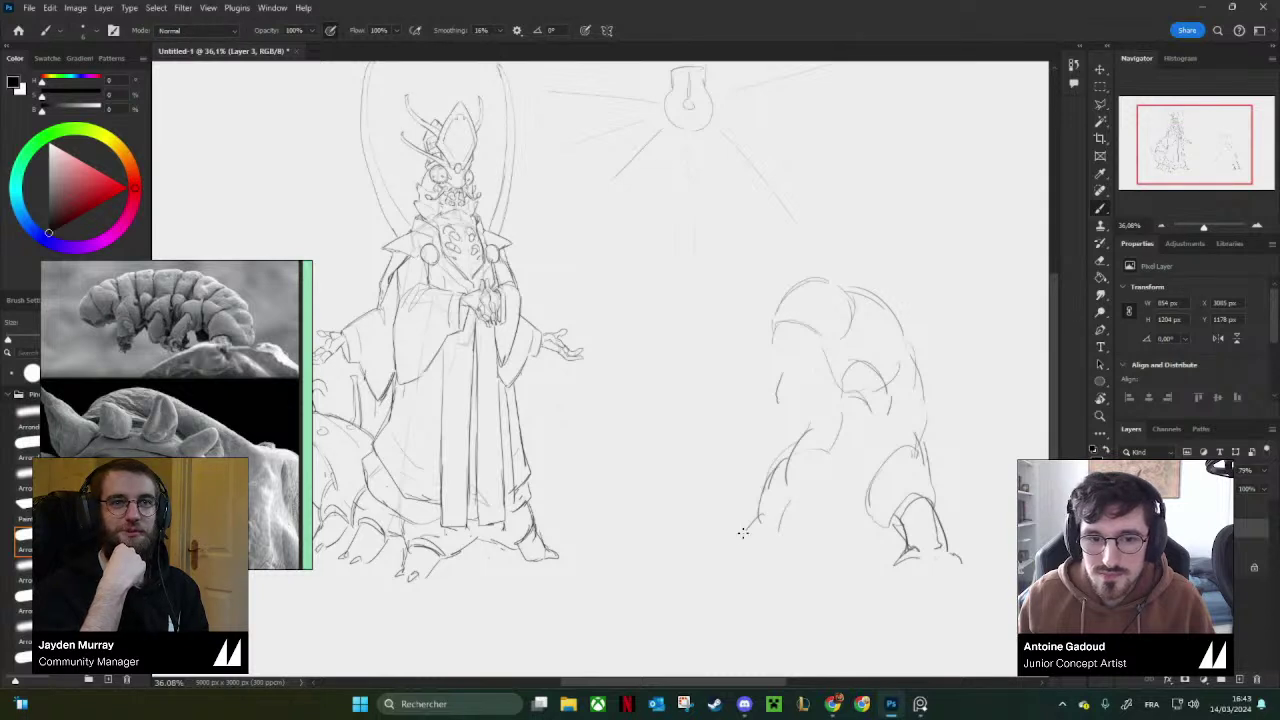
{"action": "left_click_drag", "start_coordinate": [815, 394], "coordinate": [799, 419]}
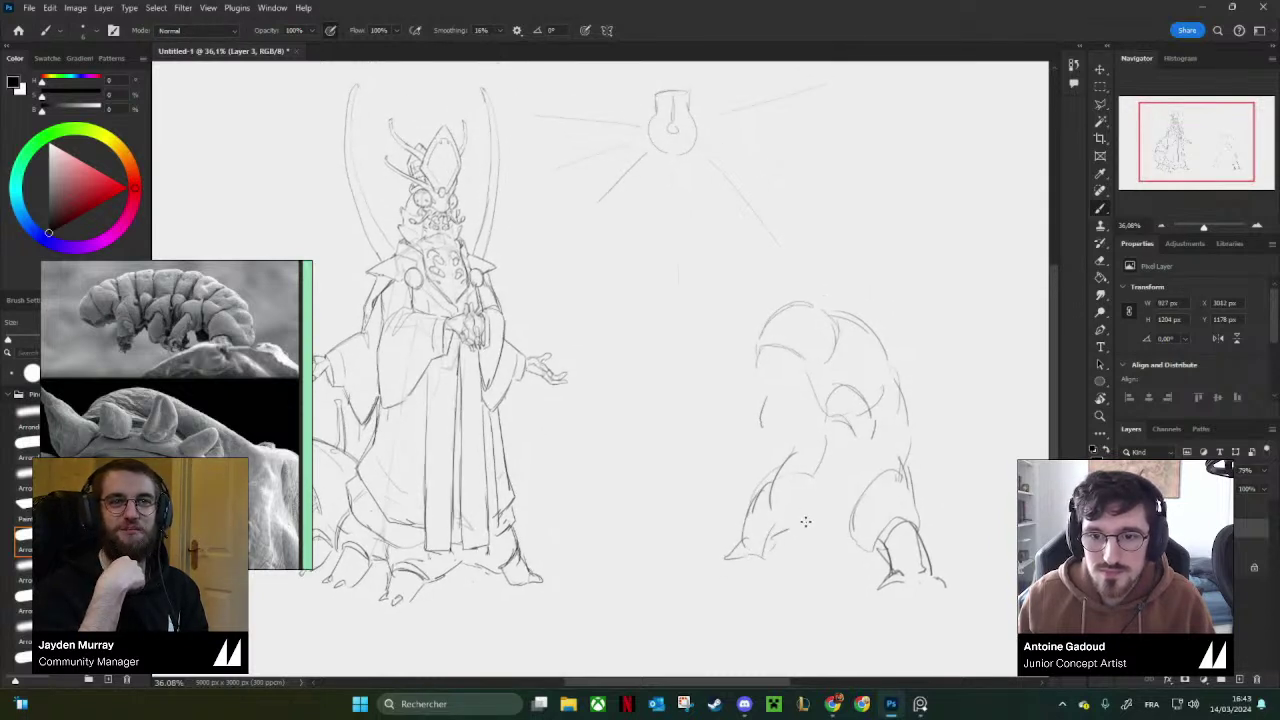
{"action": "left_click_drag", "start_coordinate": [790, 516], "coordinate": [818, 541]}
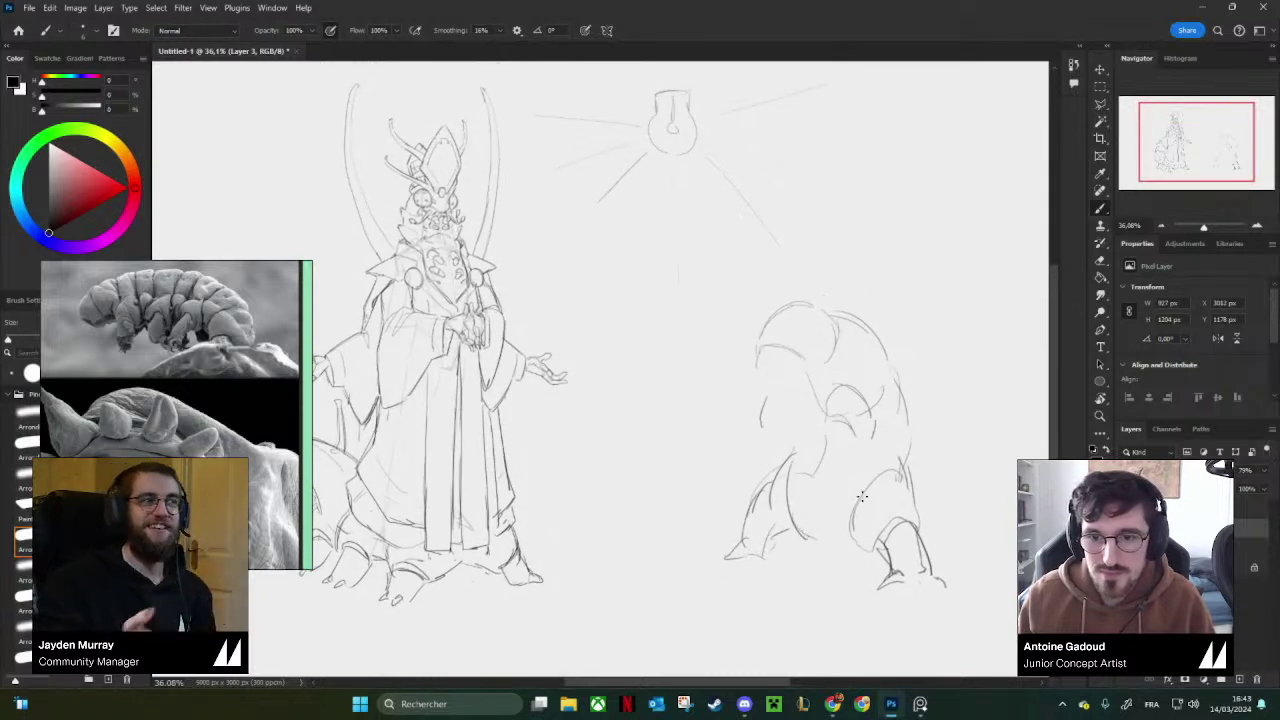
{"action": "left_click_drag", "start_coordinate": [871, 478], "coordinate": [848, 535]}
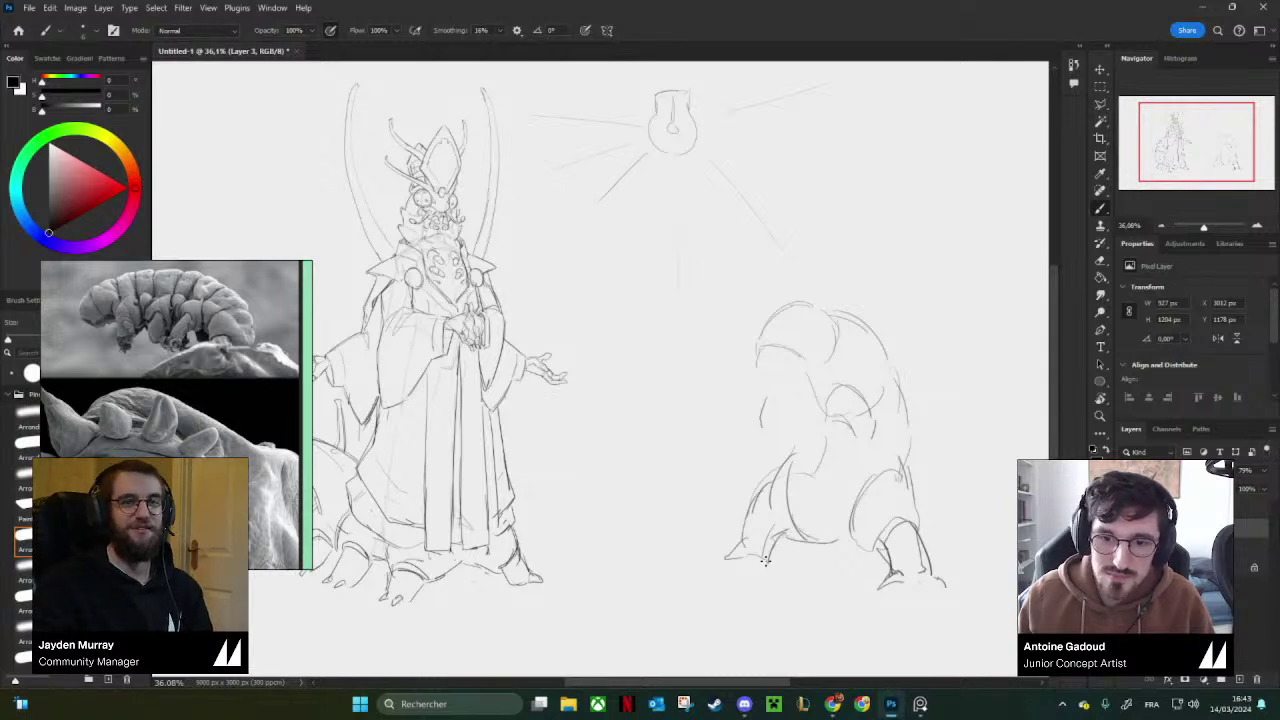
Clean up the far foot, then add small toes under the belly and a hind leg behind the near front leg.
{"action": "key", "text": "e"}
{"action": "mouse_move", "coordinate": [737, 563]}
{"action": "left_mouse_down"}
{"action": "mouse_move", "coordinate": [771, 573]}
{"action": "mouse_move", "coordinate": [717, 560]}
{"action": "mouse_move", "coordinate": [741, 548]}
{"action": "left_mouse_up"}
{"action": "key", "text": "b"}
{"action": "left_click_drag", "start_coordinate": [820, 506], "coordinate": [738, 503]}
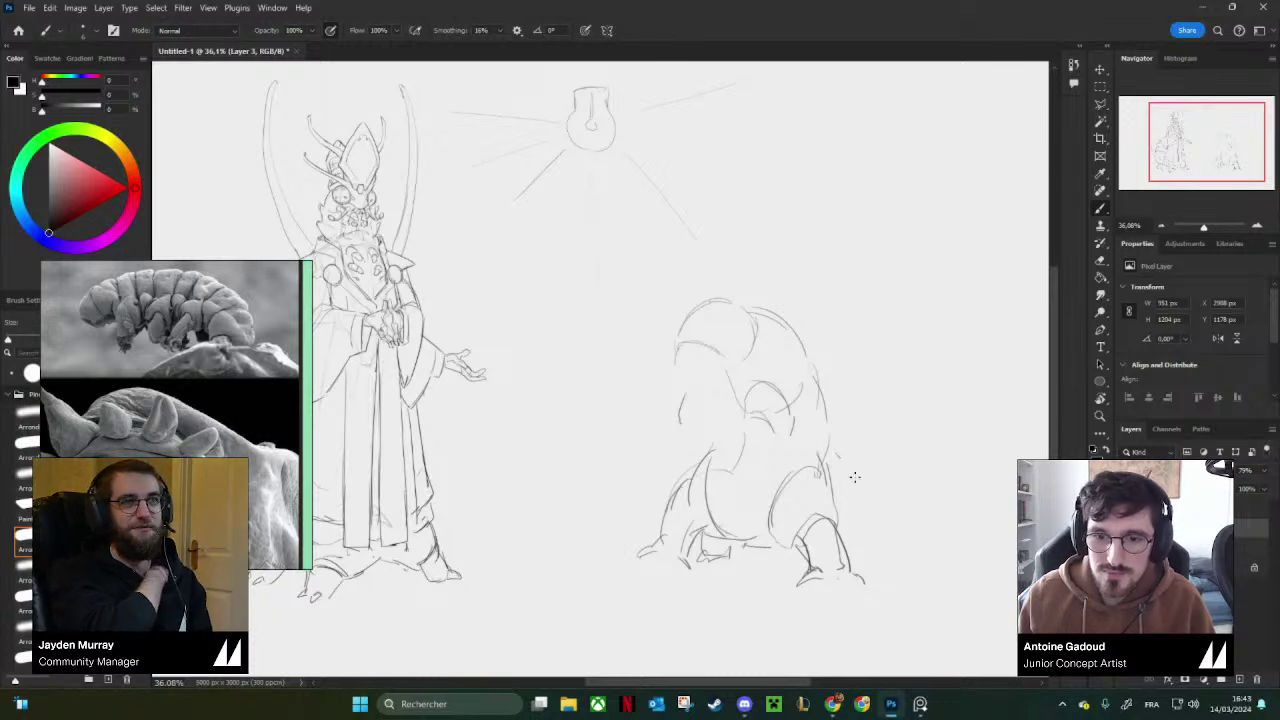
{"action": "mouse_move", "coordinate": [840, 519]}
{"action": "left_mouse_down"}
{"action": "mouse_move", "coordinate": [857, 486]}
{"action": "mouse_move", "coordinate": [869, 522]}
{"action": "left_mouse_up"}
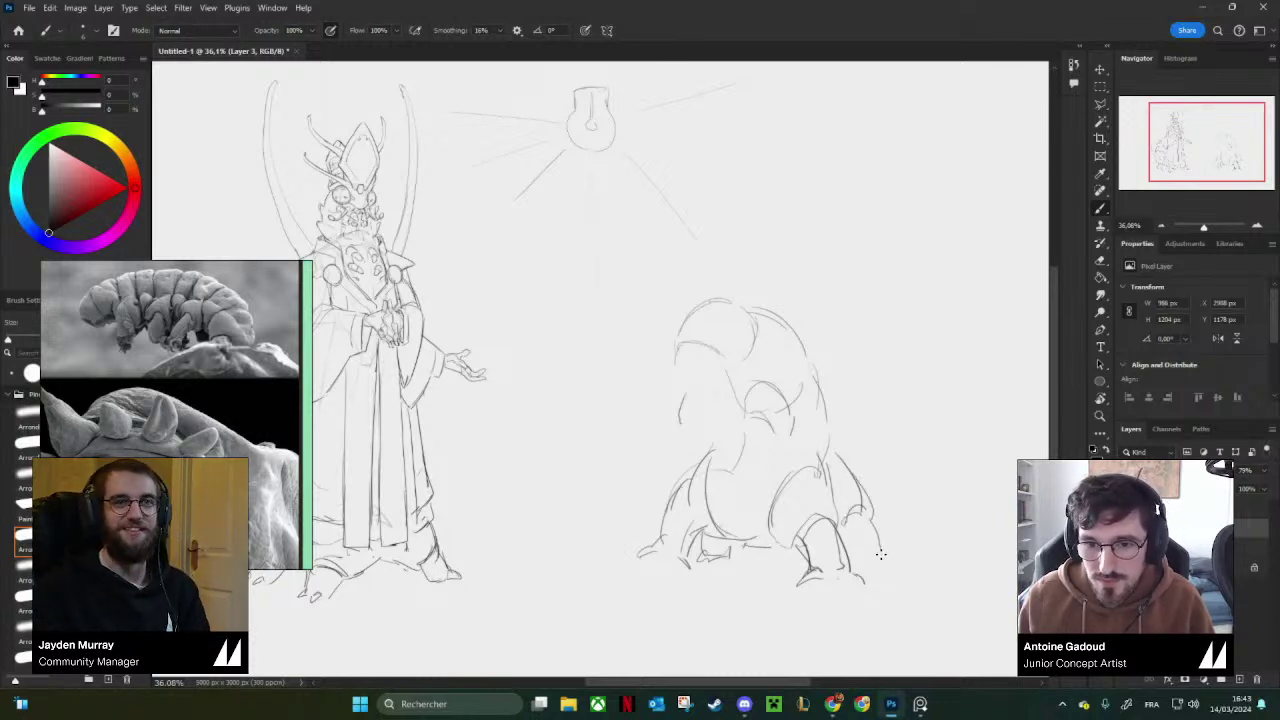
{"action": "left_click_drag", "start_coordinate": [836, 428], "coordinate": [842, 448]}
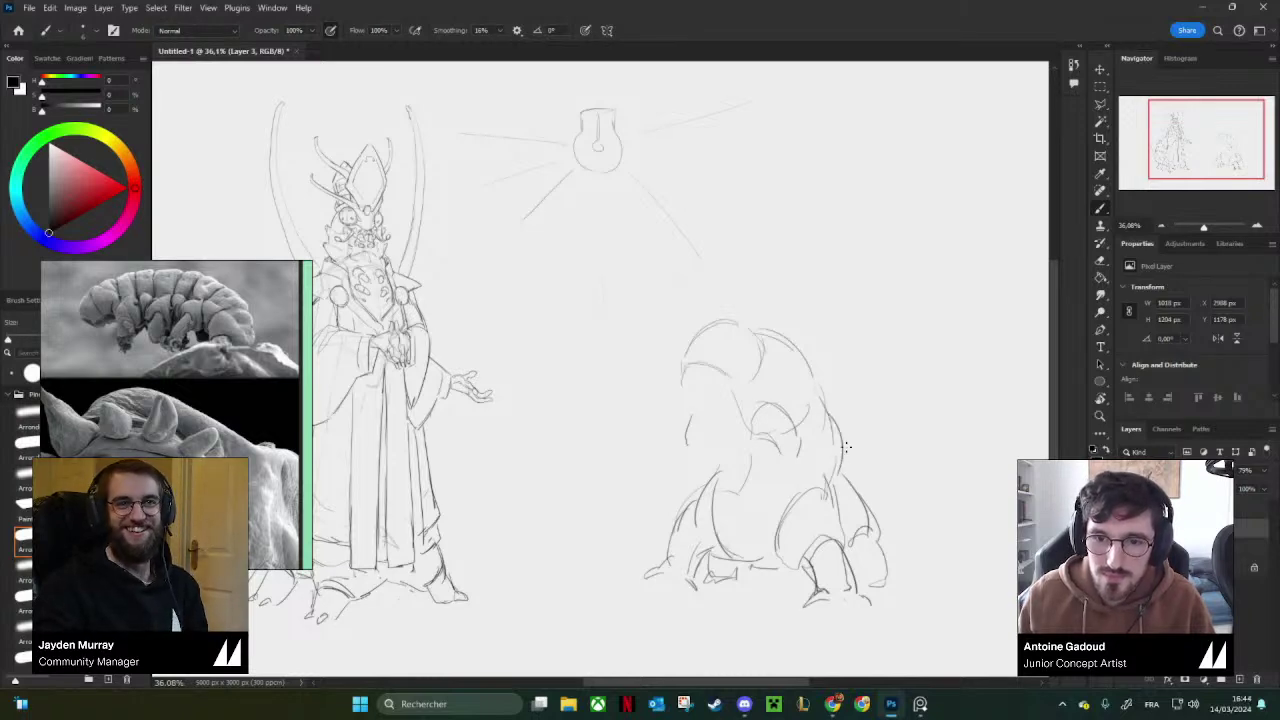
Flip the canvas horizontally and refine the creature's hooked upper arms, alternating between brush strokes and erasing.
{"action": "left_click_drag", "start_coordinate": [856, 446], "coordinate": [818, 446]}
{"action": "key", "text": "ctrl+shift+h"}
{"action": "left_click_drag", "start_coordinate": [680, 436], "coordinate": [820, 446]}
{"action": "mouse_move", "coordinate": [590, 412]}
{"action": "left_mouse_down"}
{"action": "mouse_move", "coordinate": [623, 414]}
{"action": "mouse_move", "coordinate": [631, 429]}
{"action": "mouse_move", "coordinate": [605, 448]}
{"action": "left_mouse_up"}
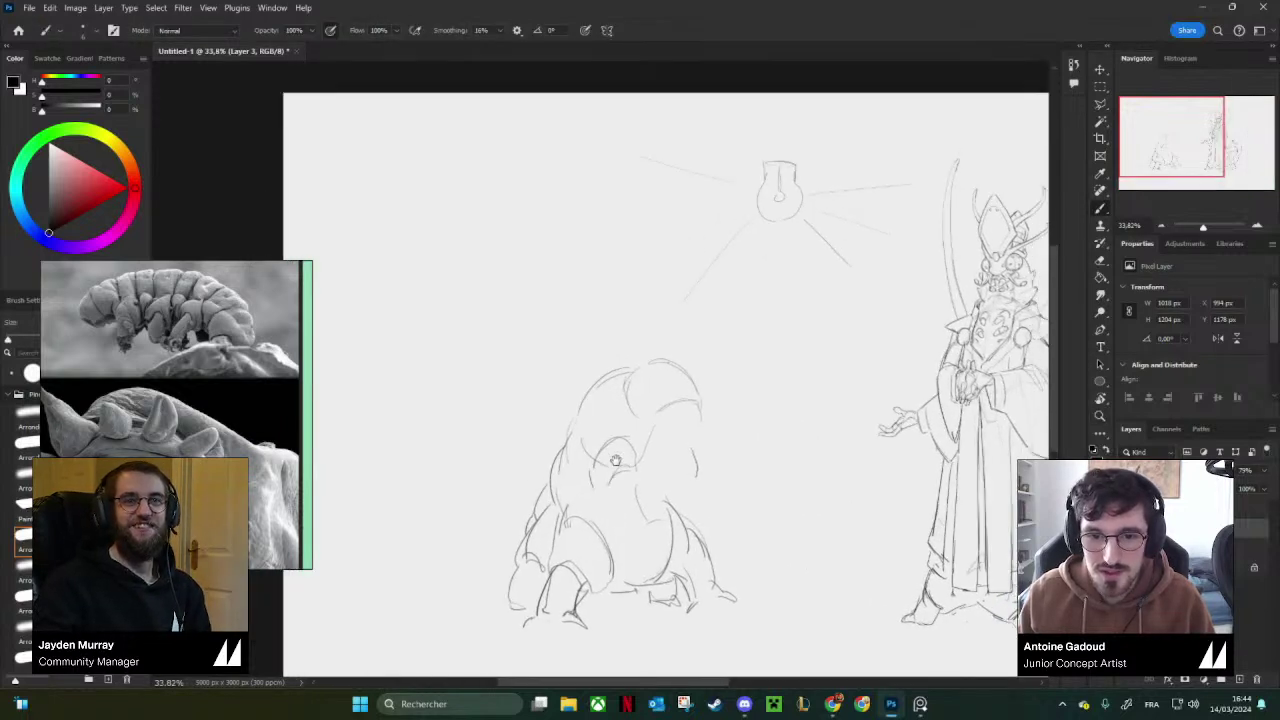
{"action": "mouse_move", "coordinate": [656, 482]}
{"action": "left_mouse_down"}
{"action": "mouse_move", "coordinate": [653, 461]}
{"action": "mouse_move", "coordinate": [618, 462]}
{"action": "mouse_move", "coordinate": [609, 440]}
{"action": "mouse_move", "coordinate": [691, 452]}
{"action": "mouse_move", "coordinate": [634, 429]}
{"action": "mouse_move", "coordinate": [641, 460]}
{"action": "left_mouse_up"}
{"action": "key", "text": "e"}
{"action": "key", "text": "b"}
{"action": "key", "text": "e"}
{"action": "key", "text": "b"}
{"action": "key", "text": "e"}
{"action": "key", "text": "b"}
{"action": "key", "text": "e"}
{"action": "key", "text": "b"}
Draw a forward-pointing horn and a small spike on the creature's forehead.
{"action": "mouse_move", "coordinate": [687, 417]}
{"action": "left_mouse_down"}
{"action": "mouse_move", "coordinate": [703, 401]}
{"action": "mouse_move", "coordinate": [677, 406]}
{"action": "left_mouse_up"}
{"action": "key", "text": "e"}
{"action": "key", "text": "b"}
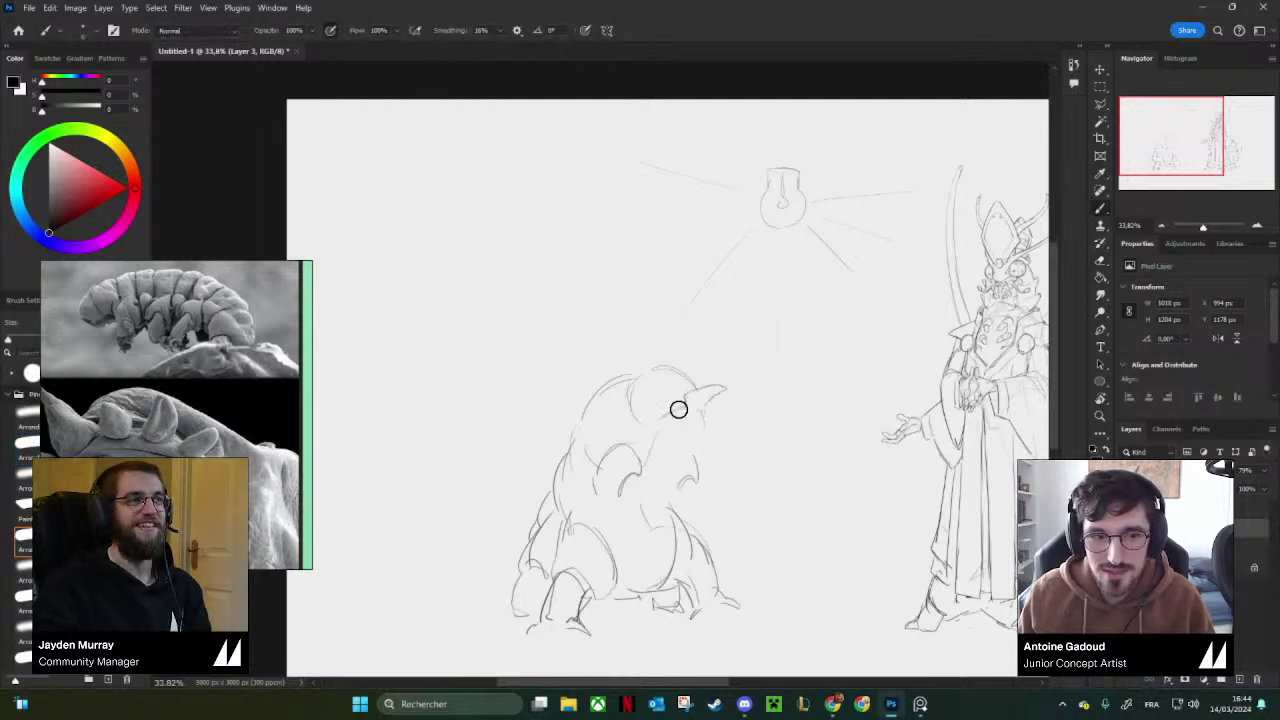
{"action": "key", "text": "bracketright"}
{"action": "key", "text": "bracketright"}
{"action": "key", "text": "bracketright"}
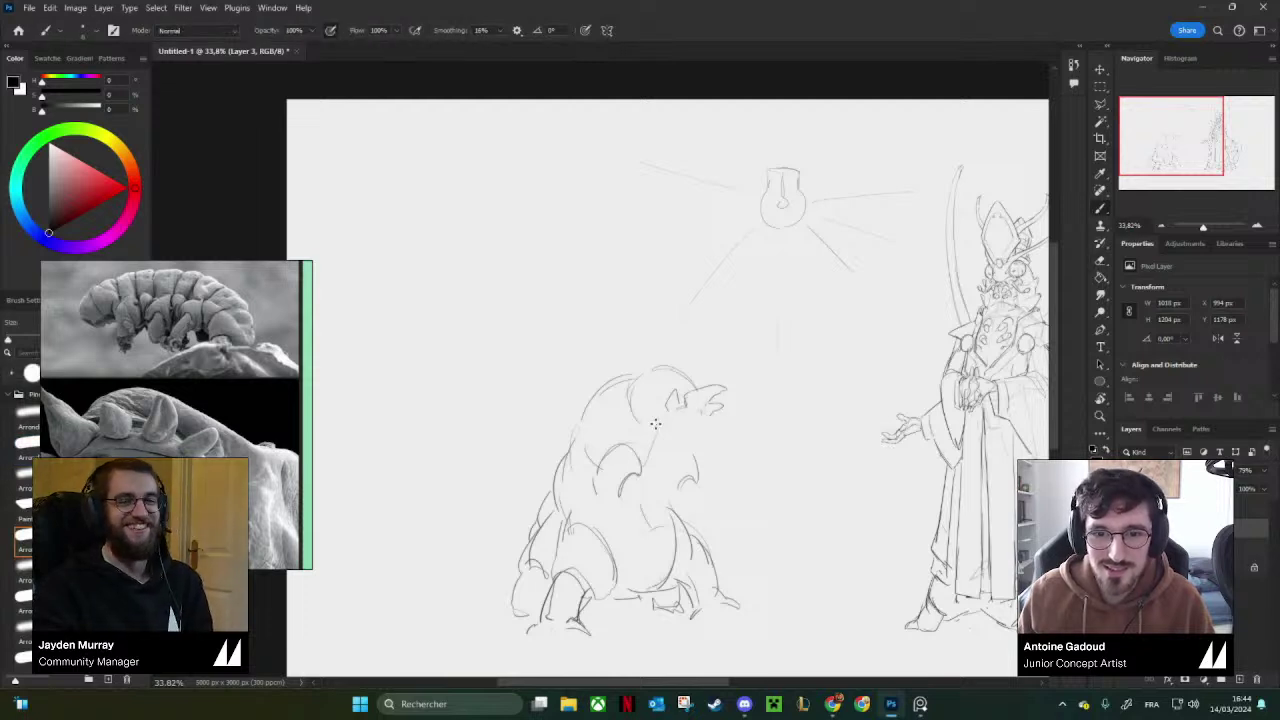
Erase the leftover face line, then add spikes on both cheeks of the head, undoing a stray stroke.
{"action": "key", "text": "e"}
{"action": "key", "text": "b"}
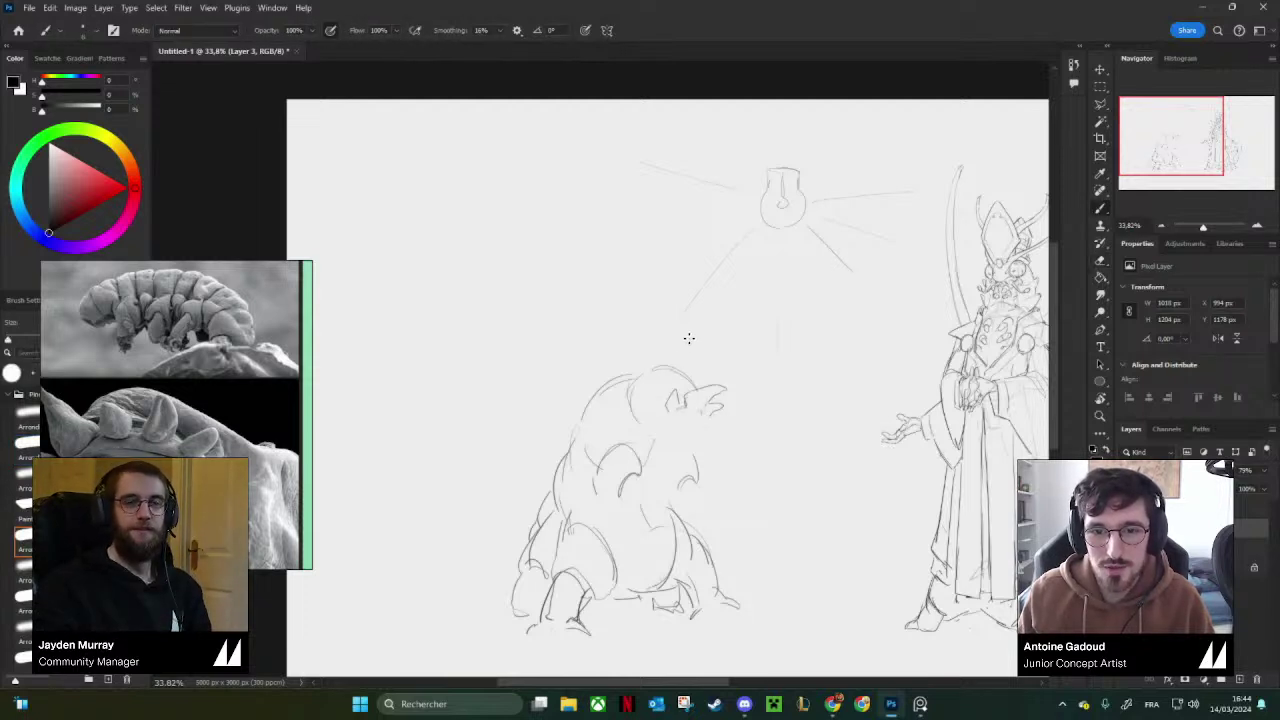
{"action": "key", "text": "bracketright"}
{"action": "key", "text": "ctrl+z"}
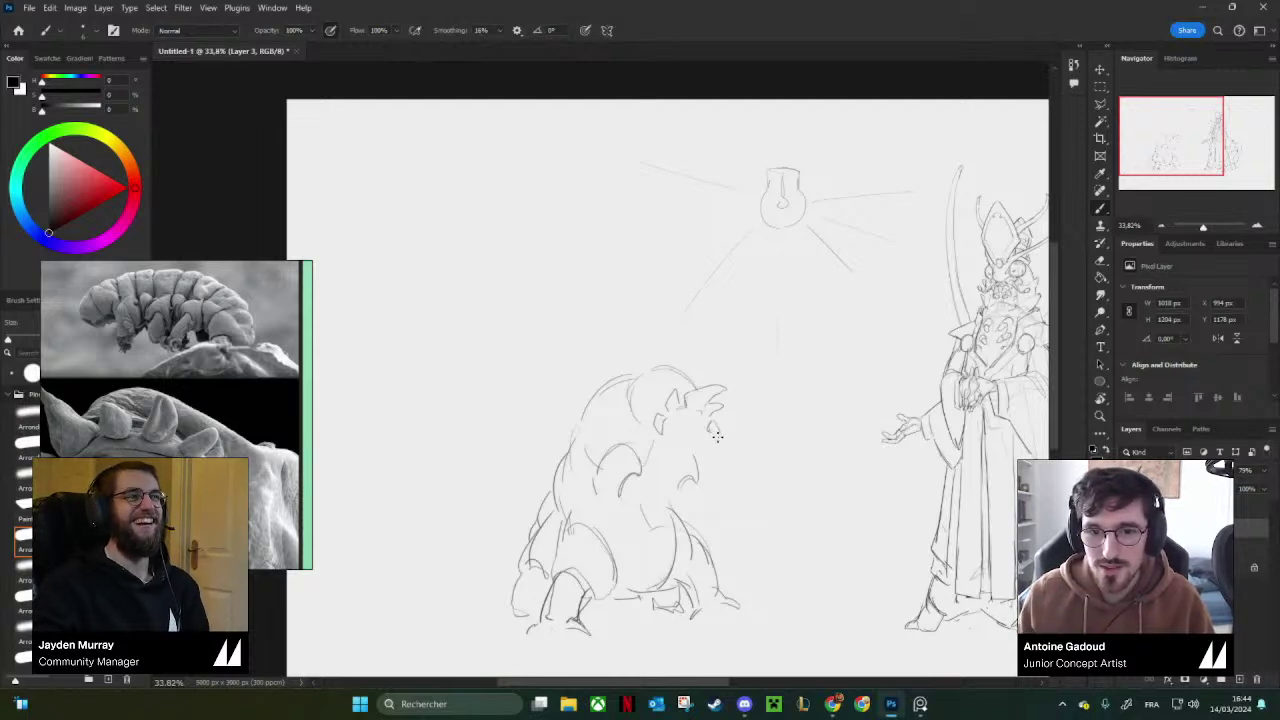
{"action": "left_click_drag", "start_coordinate": [690, 446], "coordinate": [686, 415]}
Flip the canvas back, frame both sketches and add a curved brow line between the creature's horns and cheek spikes.
{"action": "key", "text": "ctrl+shift+h"}
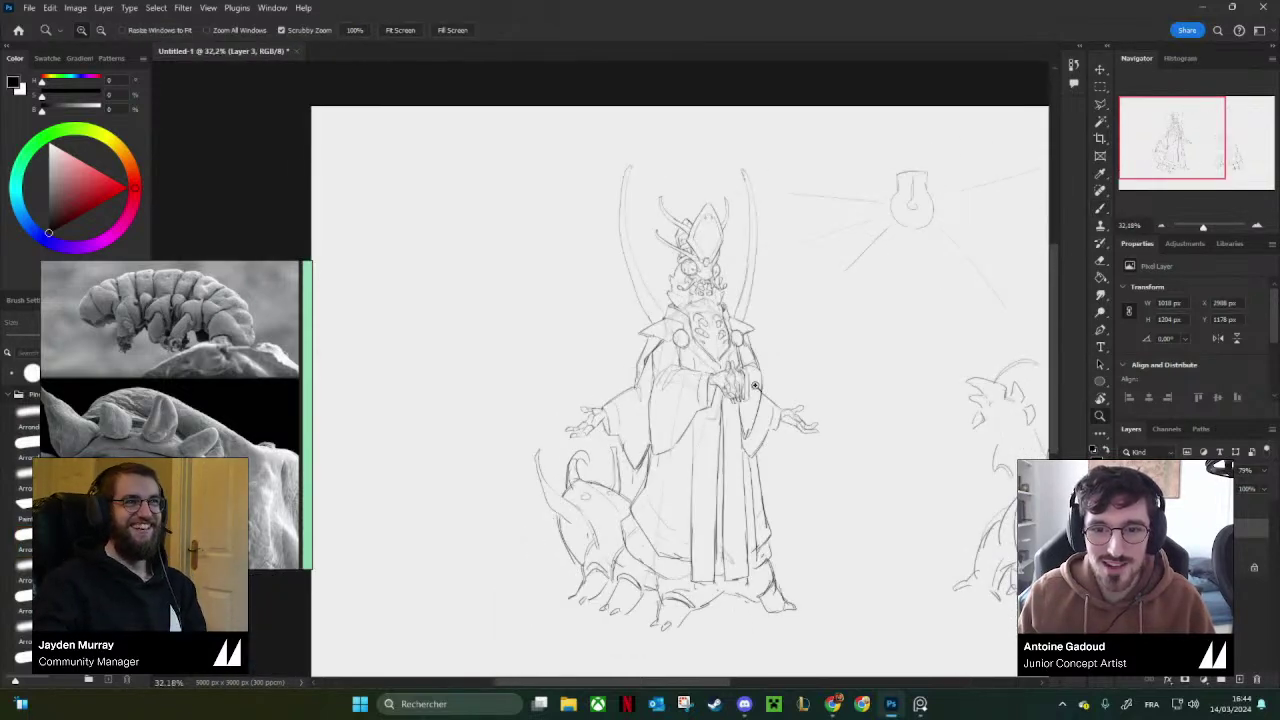
{"action": "left_click_drag", "start_coordinate": [755, 385], "coordinate": [724, 390]}
{"action": "left_click_drag", "start_coordinate": [840, 400], "coordinate": [892, 361]}
{"action": "left_click_drag", "start_coordinate": [769, 443], "coordinate": [756, 412]}
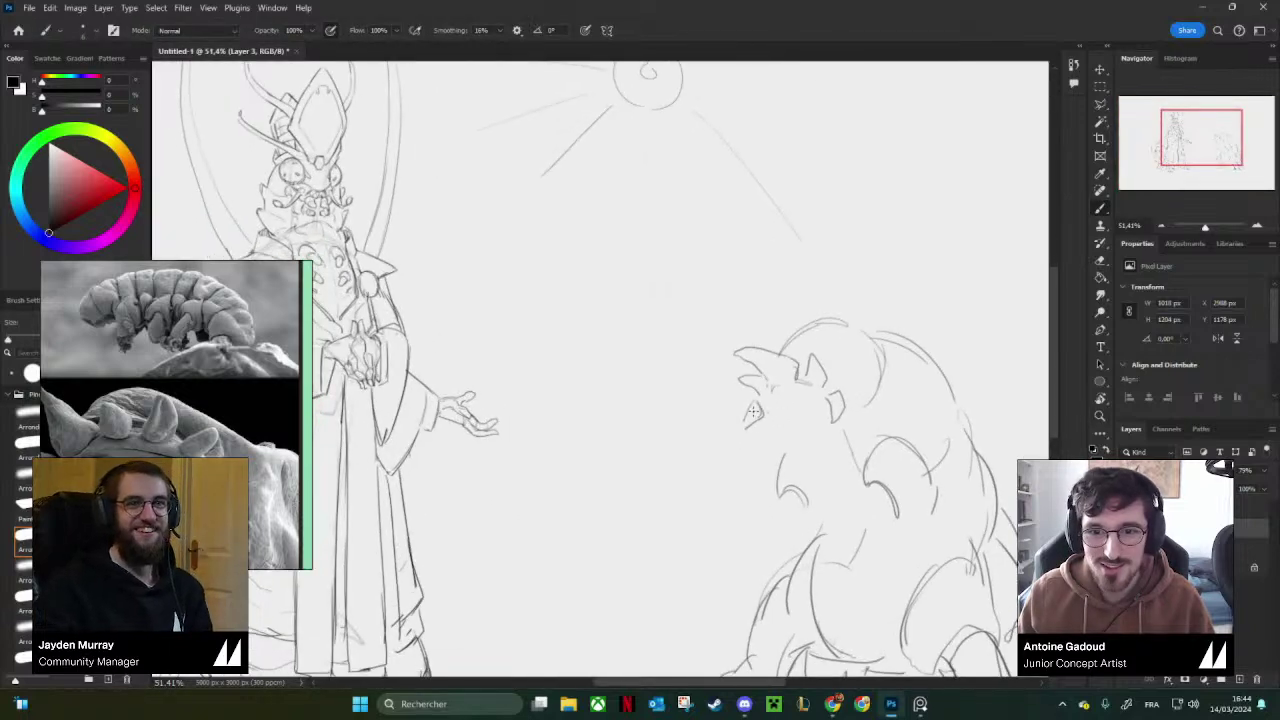
{"action": "scroll", "coordinate": [760, 415], "scroll_direction": "down", "scroll_amount": 2}
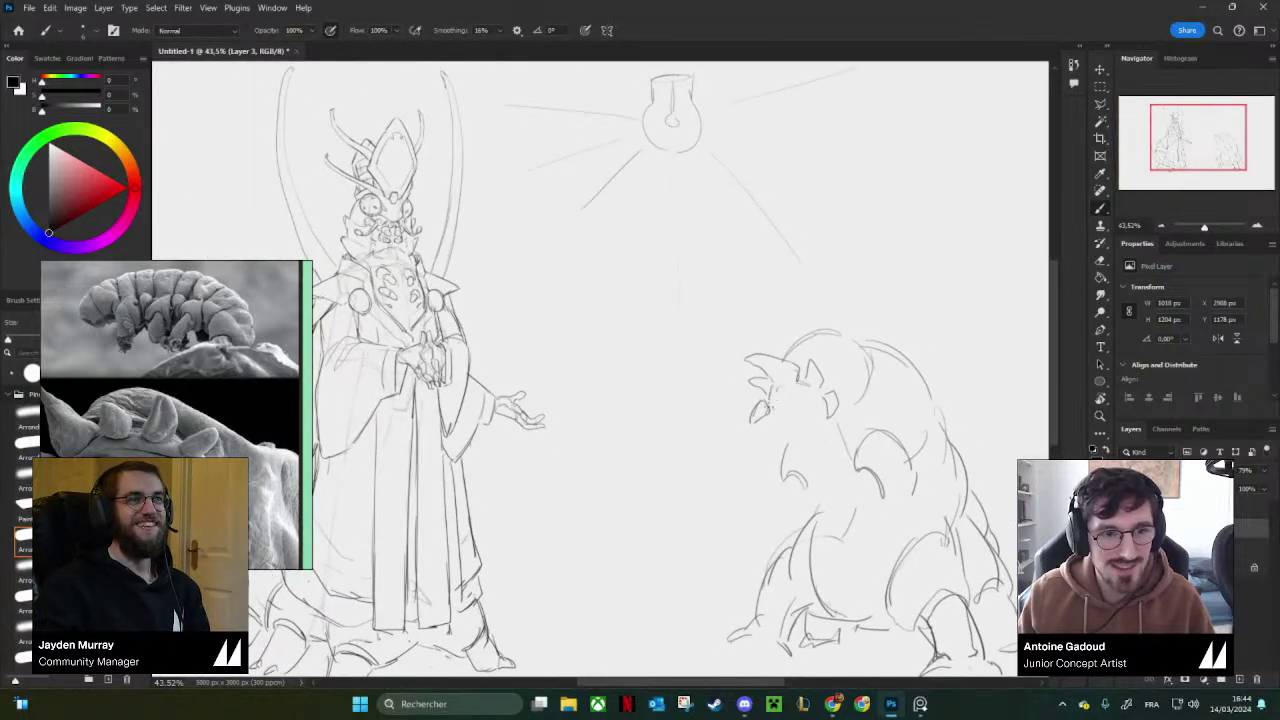
{"action": "left_click_drag", "start_coordinate": [790, 395], "coordinate": [770, 390]}
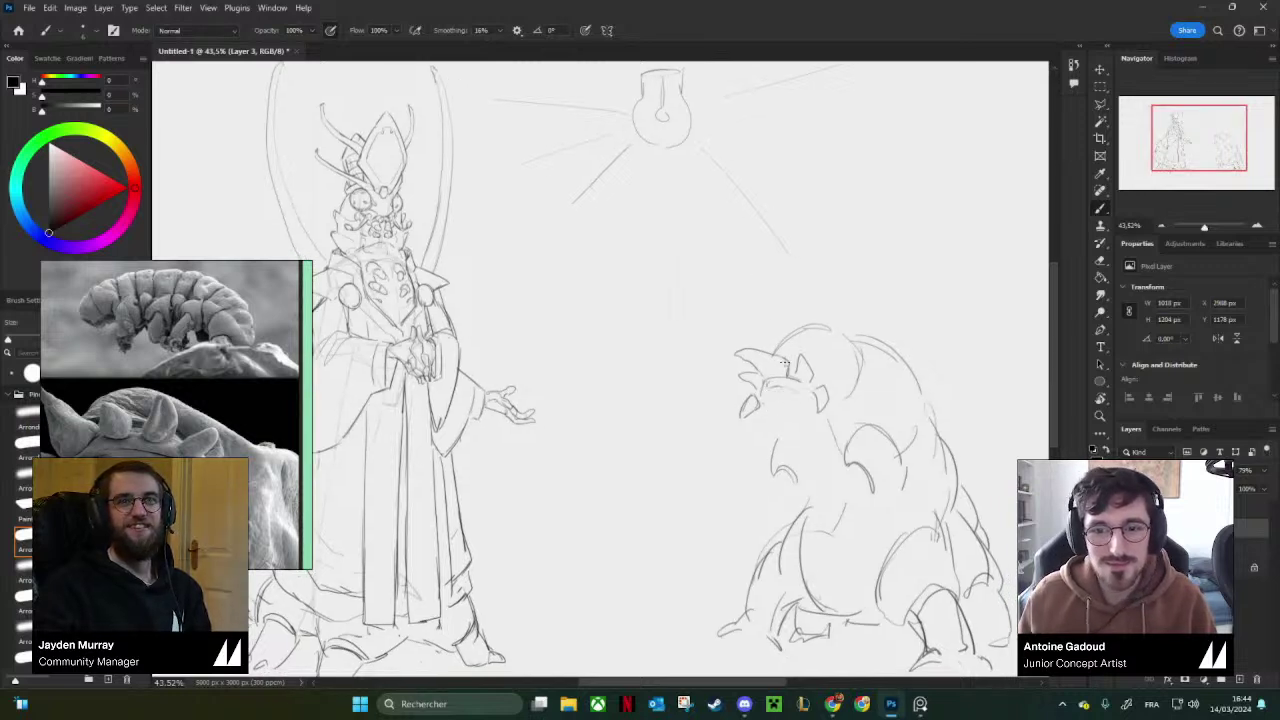
Frame the horned beetle photo on the reference board, then draw a heavy brow plate and round eyes on the creature's head.
{"action": "scroll", "coordinate": [284, 418], "scroll_direction": "down", "scroll_amount": 8}
{"action": "scroll", "coordinate": [215, 427], "scroll_direction": "up", "scroll_amount": 7}
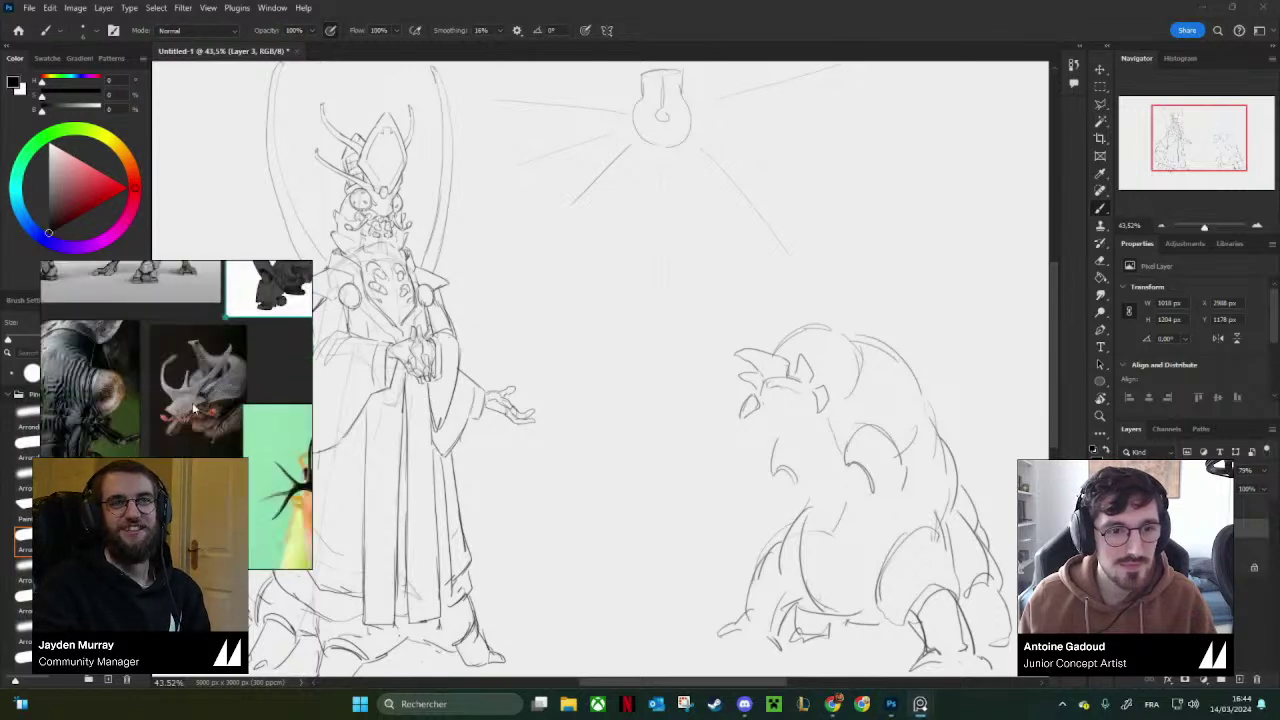
{"action": "scroll", "coordinate": [217, 427], "scroll_direction": "up", "scroll_amount": 2}
{"action": "left_click", "coordinate": [795, 405]}
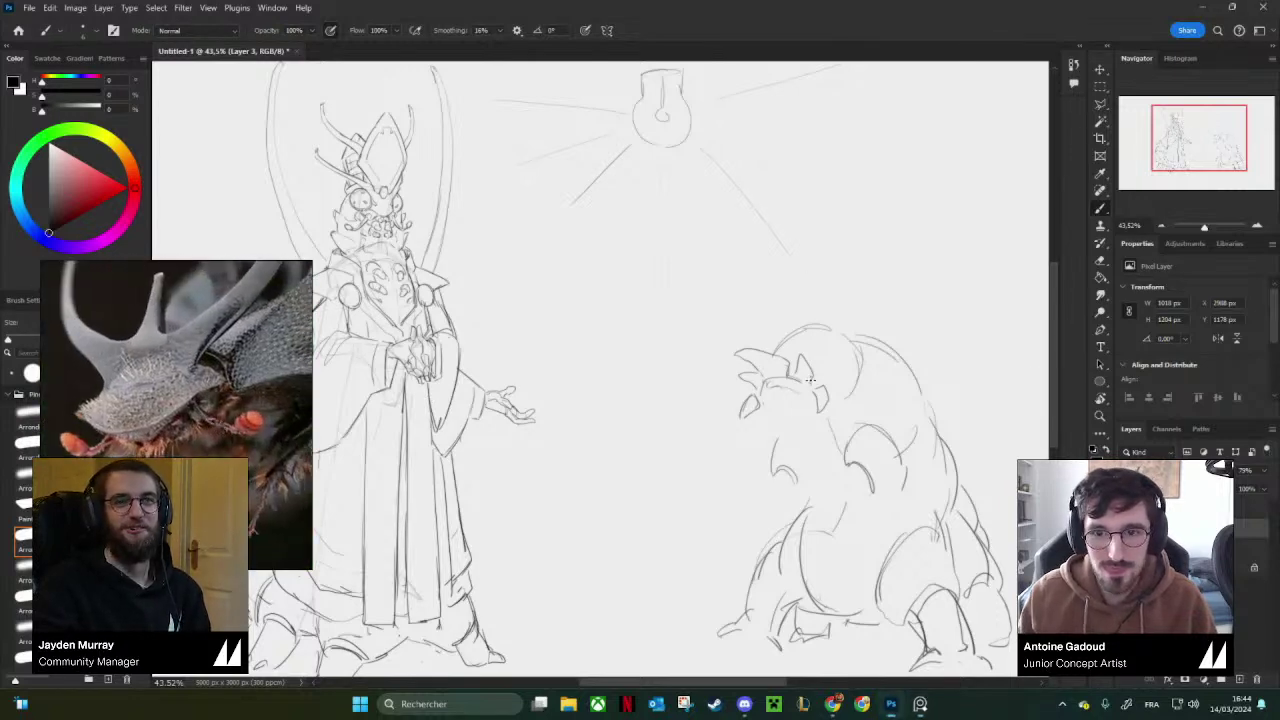
{"action": "mouse_move", "coordinate": [780, 398]}
{"action": "left_mouse_down"}
{"action": "mouse_move", "coordinate": [817, 380]}
{"action": "mouse_move", "coordinate": [748, 405]}
{"action": "mouse_move", "coordinate": [777, 410]}
{"action": "mouse_move", "coordinate": [825, 382]}
{"action": "mouse_move", "coordinate": [766, 371]}
{"action": "mouse_move", "coordinate": [818, 384]}
{"action": "mouse_move", "coordinate": [818, 356]}
{"action": "mouse_move", "coordinate": [798, 382]}
{"action": "mouse_move", "coordinate": [739, 377]}
{"action": "mouse_move", "coordinate": [788, 390]}
{"action": "mouse_move", "coordinate": [800, 358]}
{"action": "left_mouse_up"}
{"action": "key", "text": "b"}
{"action": "key", "text": "e"}
{"action": "key", "text": "b"}
{"action": "key", "text": "ctrl+z"}
{"action": "key", "text": "e"}
{"action": "key", "text": "b"}
{"action": "scroll", "coordinate": [800, 360], "scroll_direction": "down", "scroll_amount": 2}
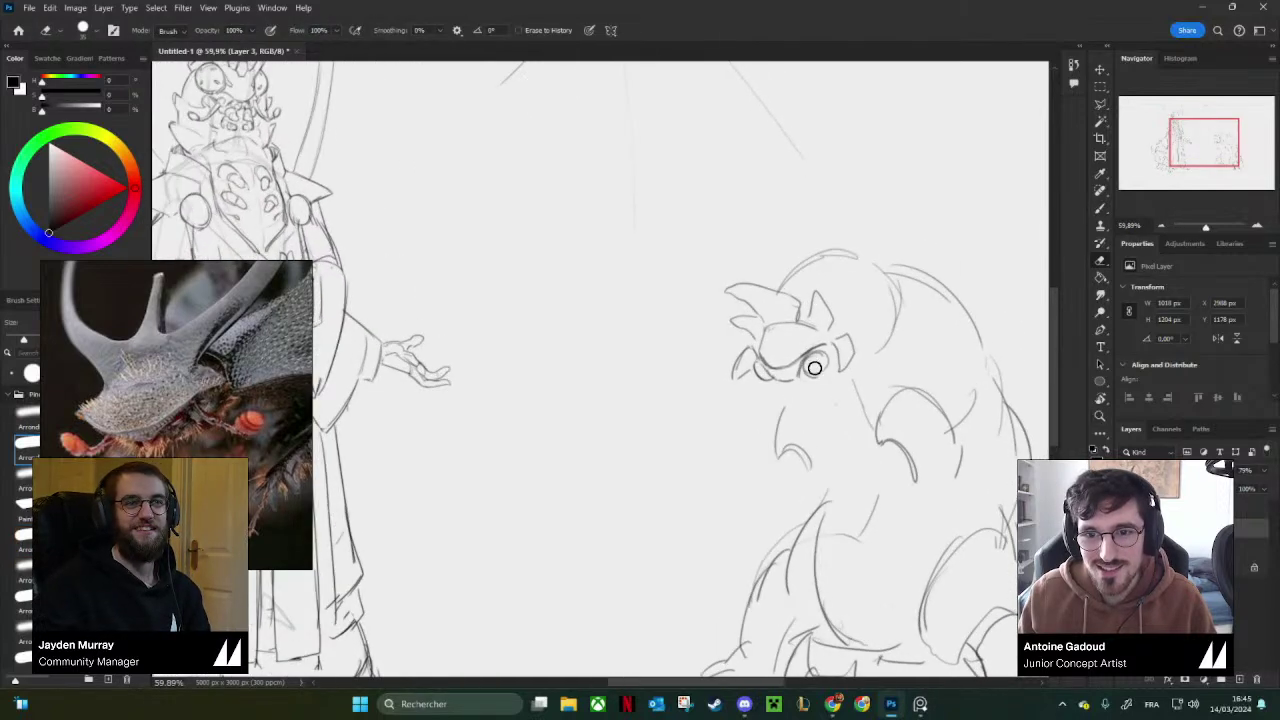
Frame the ridged insect face photo on the reference board and draw a curved mandible below the creature's near eye.
{"action": "scroll", "coordinate": [815, 368], "scroll_direction": "down", "scroll_amount": 2}
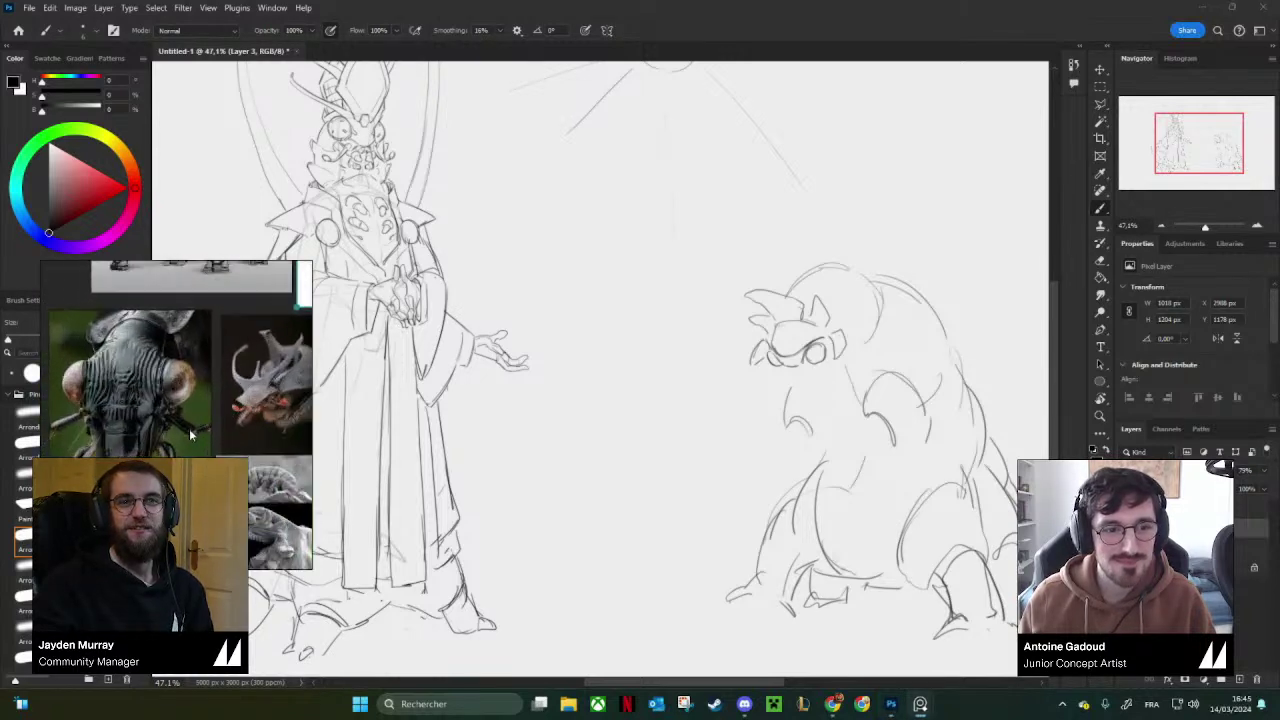
{"action": "scroll", "coordinate": [225, 405], "scroll_direction": "up", "scroll_amount": 1}
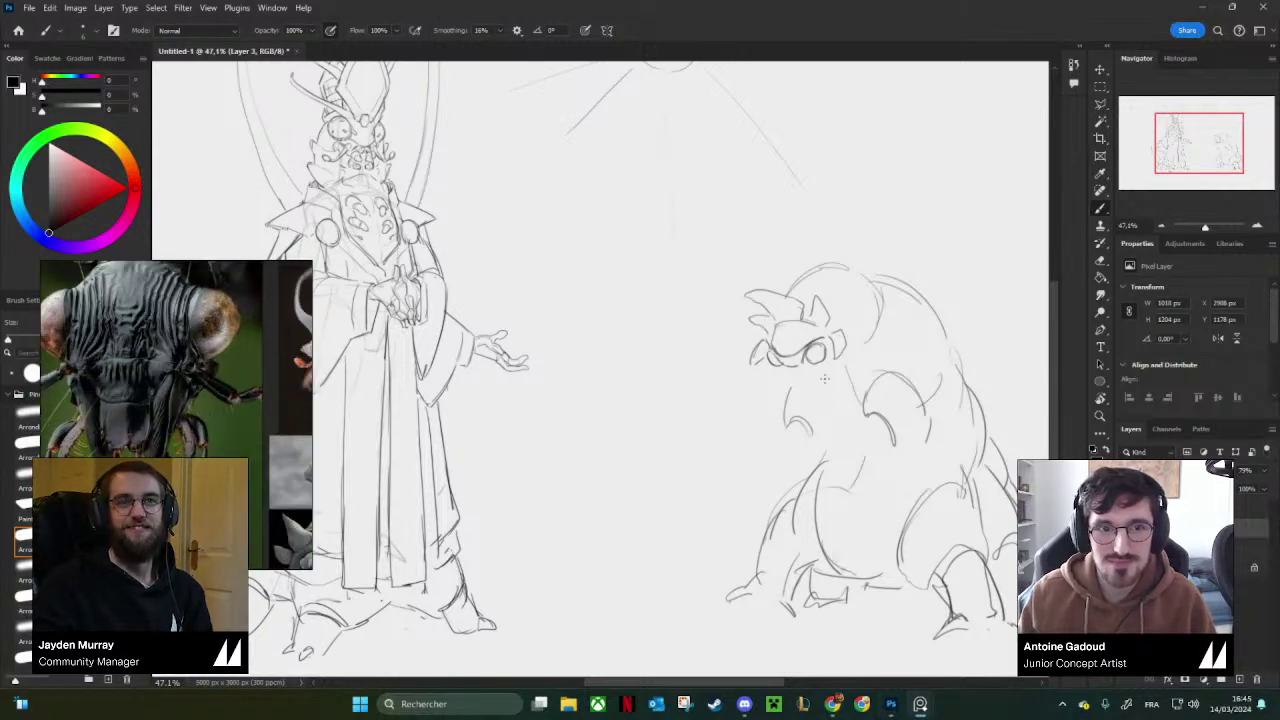
{"action": "left_click_drag", "start_coordinate": [816, 356], "coordinate": [895, 357], "text": "ctrl"}
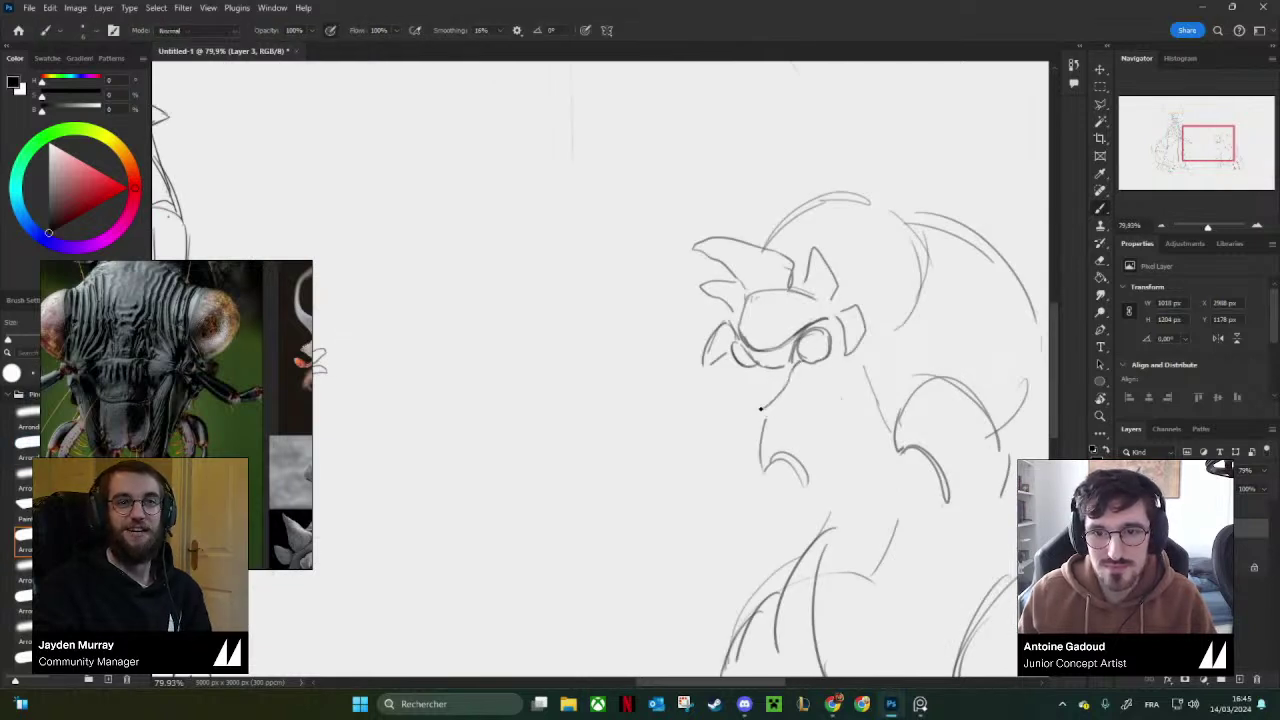
{"action": "mouse_move", "coordinate": [769, 410]}
{"action": "left_mouse_down"}
{"action": "mouse_move", "coordinate": [796, 365]}
{"action": "mouse_move", "coordinate": [805, 370]}
{"action": "mouse_move", "coordinate": [782, 413]}
{"action": "mouse_move", "coordinate": [763, 411]}
{"action": "mouse_move", "coordinate": [756, 380]}
{"action": "mouse_move", "coordinate": [777, 414]}
{"action": "left_mouse_up"}
{"action": "key", "text": "e"}
{"action": "key", "text": "b"}
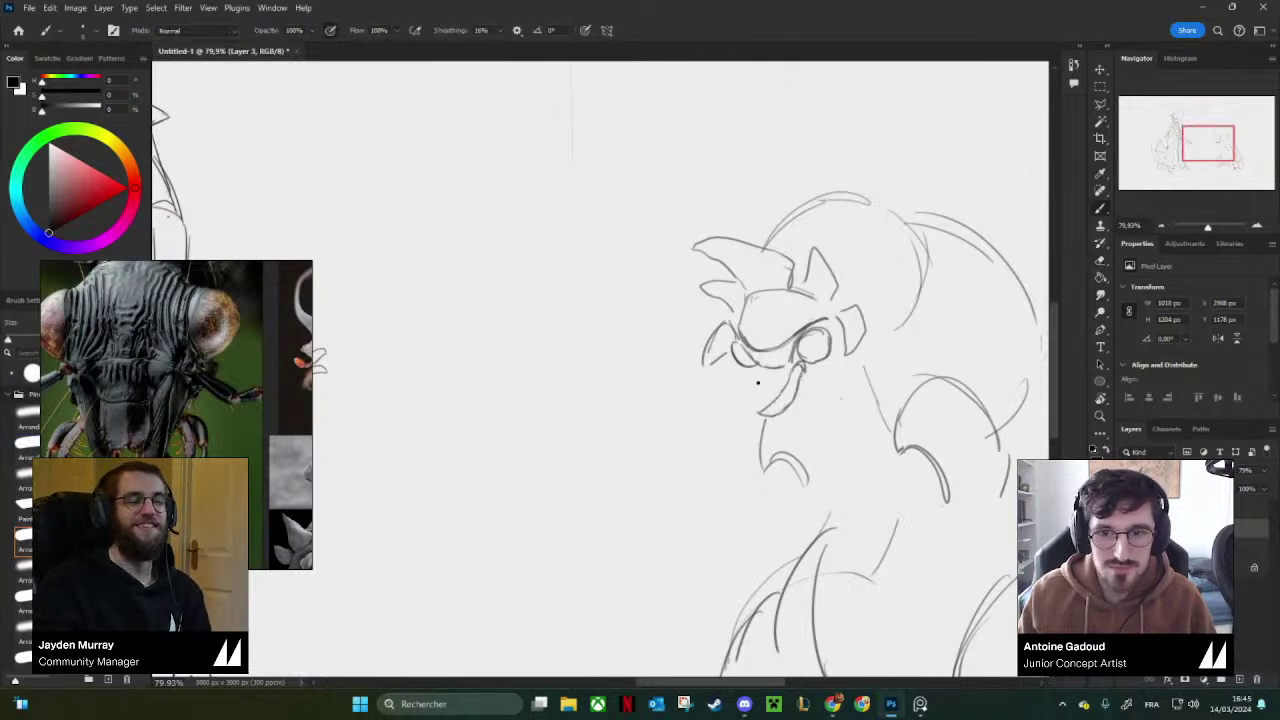
Draw the creature's pair of curved mandibles below its eyes and sketch small toothed mouthparts between them.
{"action": "mouse_move", "coordinate": [757, 371]}
{"action": "left_mouse_down"}
{"action": "mouse_move", "coordinate": [748, 406]}
{"action": "mouse_move", "coordinate": [750, 366]}
{"action": "mouse_move", "coordinate": [738, 413]}
{"action": "mouse_move", "coordinate": [750, 419]}
{"action": "mouse_move", "coordinate": [751, 396]}
{"action": "mouse_move", "coordinate": [752, 423]}
{"action": "mouse_move", "coordinate": [737, 408]}
{"action": "mouse_move", "coordinate": [793, 396]}
{"action": "left_mouse_up"}
{"action": "key", "text": "e"}
{"action": "key", "text": "b"}
{"action": "key", "text": "e"}
{"action": "key", "text": "b"}
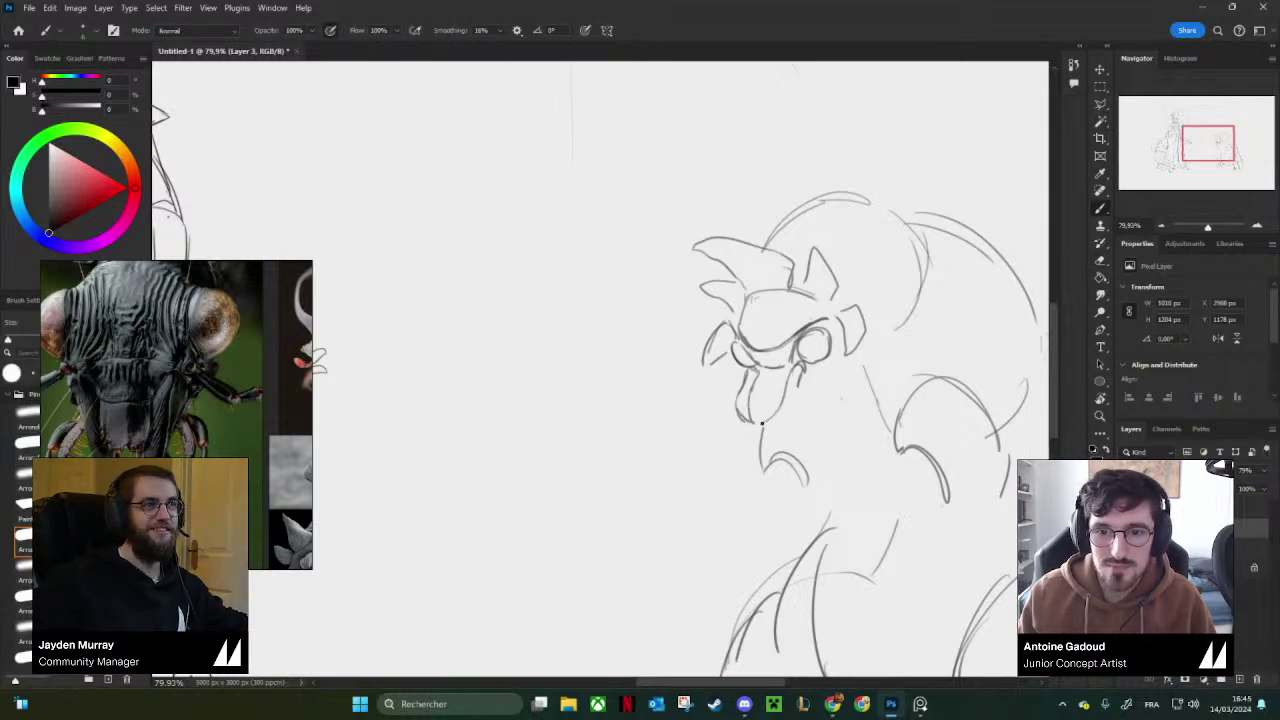
{"action": "left_click_drag", "start_coordinate": [799, 390], "coordinate": [803, 374]}
{"action": "key", "text": "bracketright"}
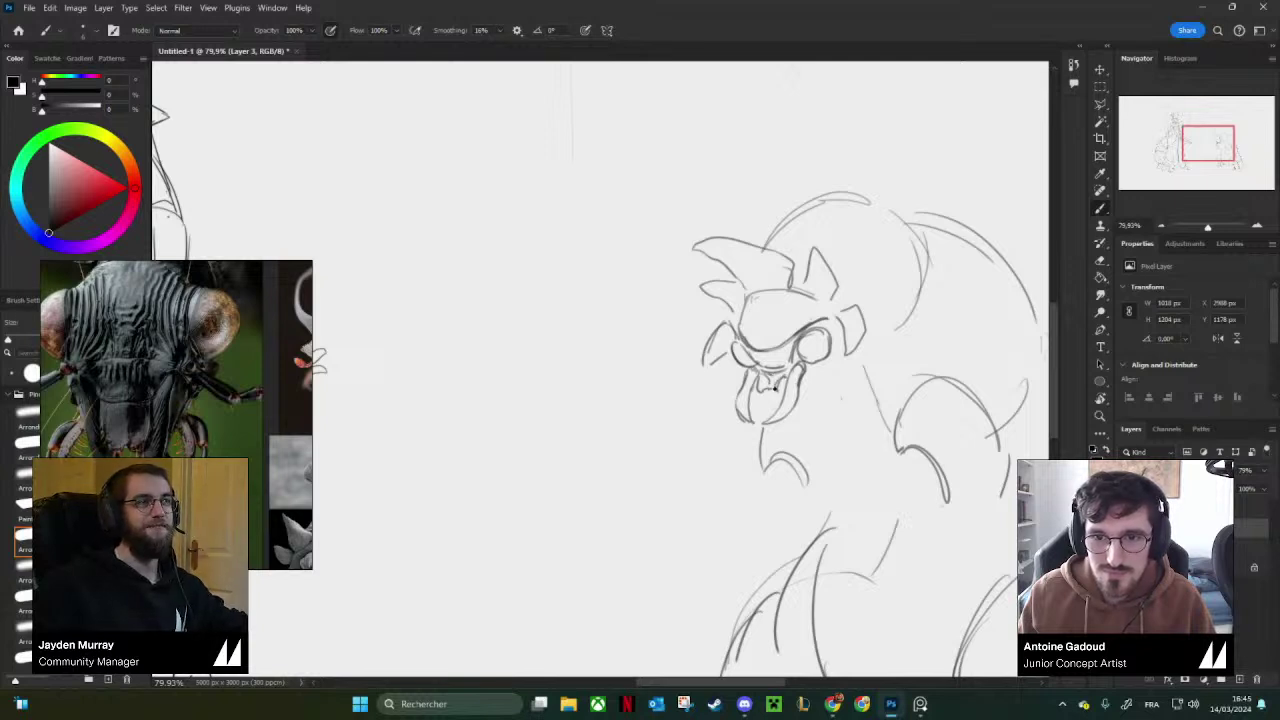
Erase the rough near eye and redraw it as a clean round eye beneath the brow plate.
{"action": "left_click_drag", "start_coordinate": [802, 380], "coordinate": [794, 408]}
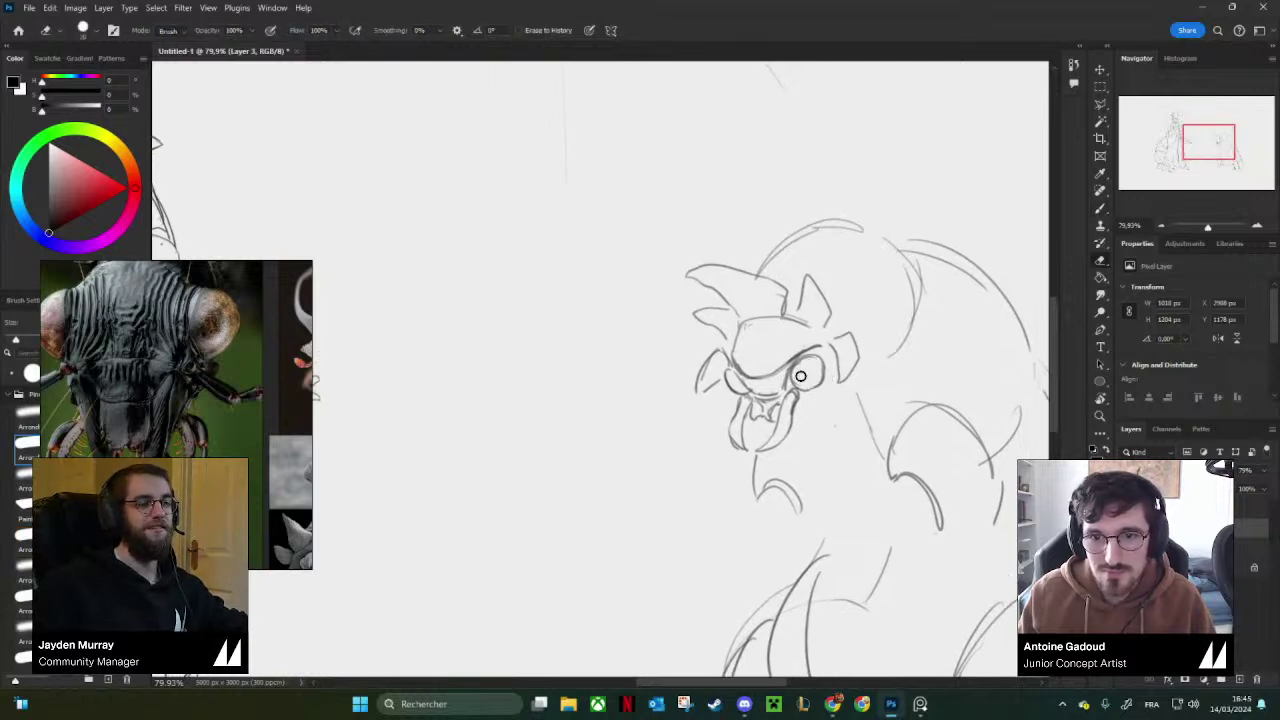
{"action": "left_click_drag", "start_coordinate": [800, 363], "coordinate": [823, 370]}
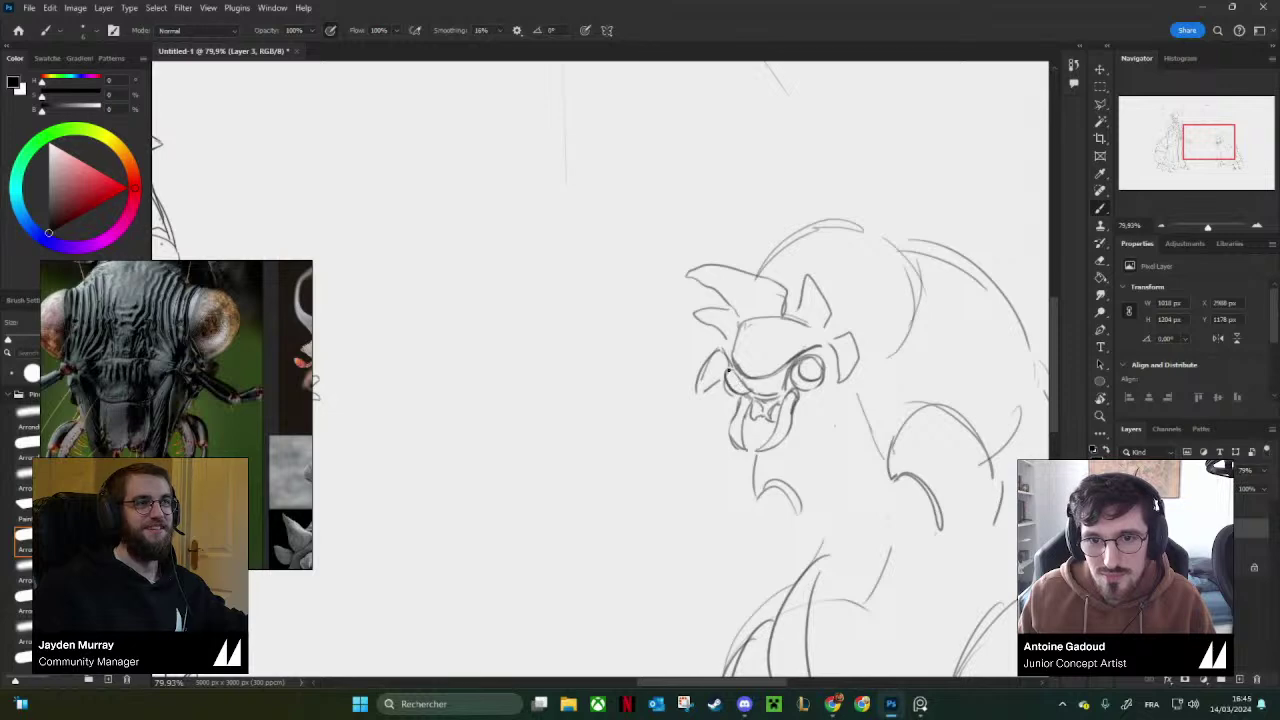
{"action": "mouse_move", "coordinate": [830, 339]}
{"action": "left_mouse_down"}
{"action": "mouse_move", "coordinate": [807, 303]}
{"action": "mouse_move", "coordinate": [851, 306]}
{"action": "left_mouse_up"}
Flip the canvas, then redraw the far eye and its socket under the edge of the brow plate.
{"action": "key", "text": "ctrl+shift+h"}
{"action": "left_click_drag", "start_coordinate": [820, 349], "coordinate": [798, 349]}
{"action": "left_click_drag", "start_coordinate": [600, 335], "coordinate": [689, 352]}
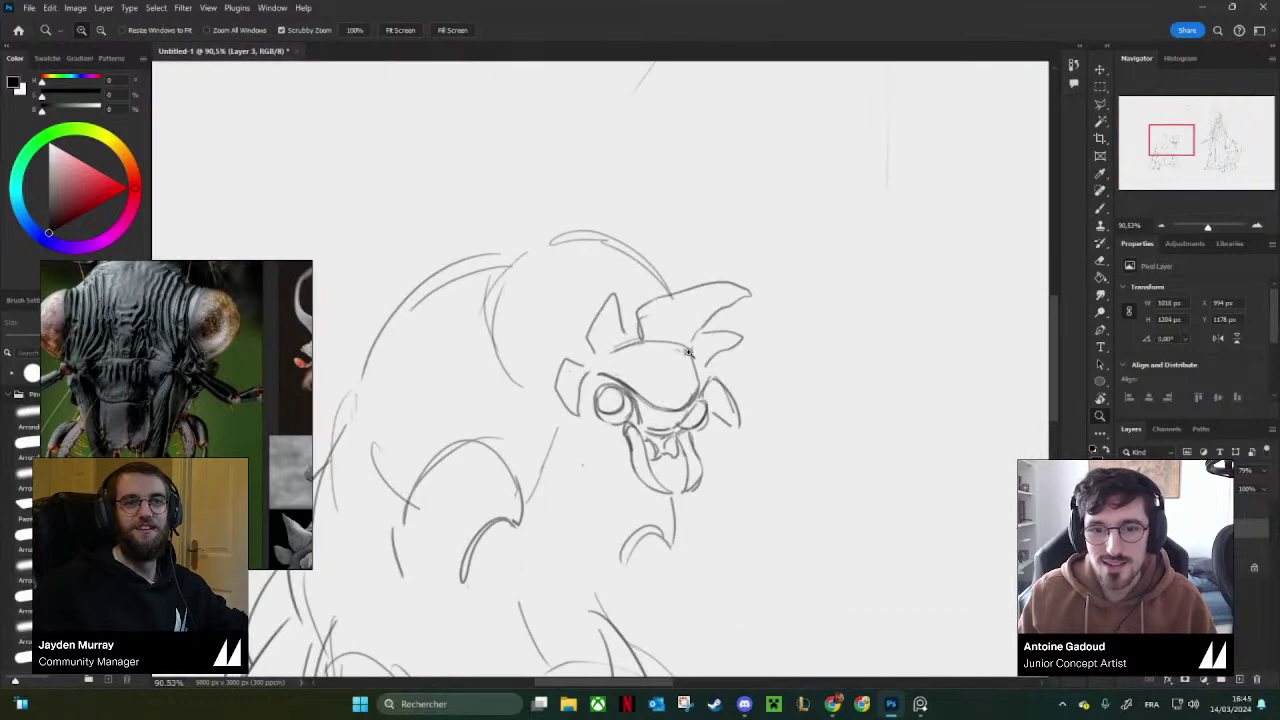
{"action": "key", "text": "b"}
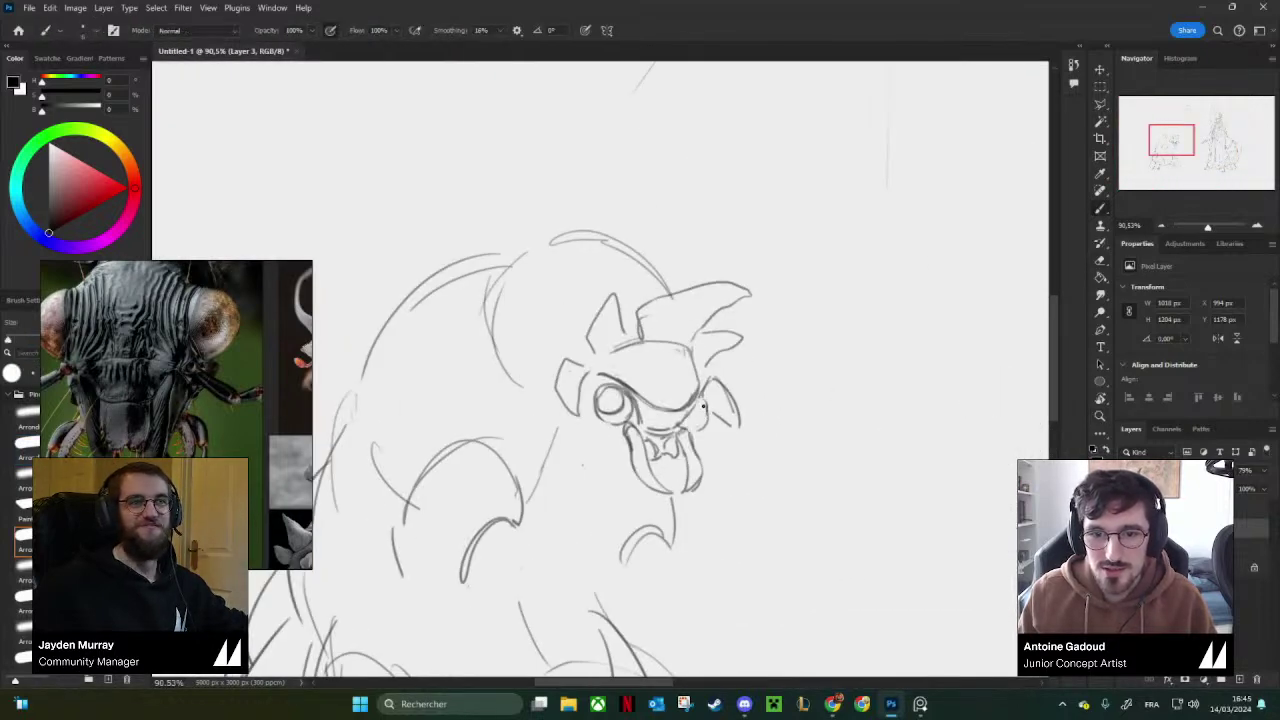
{"action": "left_click_drag", "start_coordinate": [701, 397], "coordinate": [706, 408]}
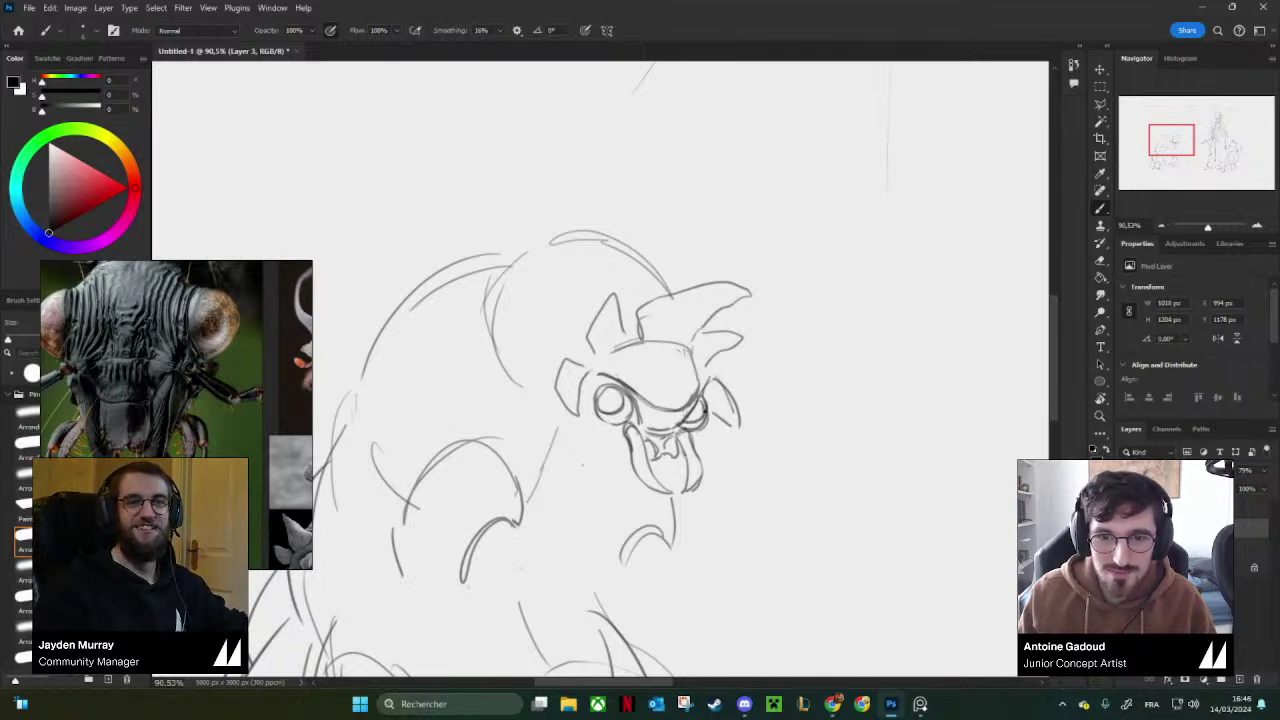
{"action": "left_click_drag", "start_coordinate": [660, 394], "coordinate": [690, 418]}
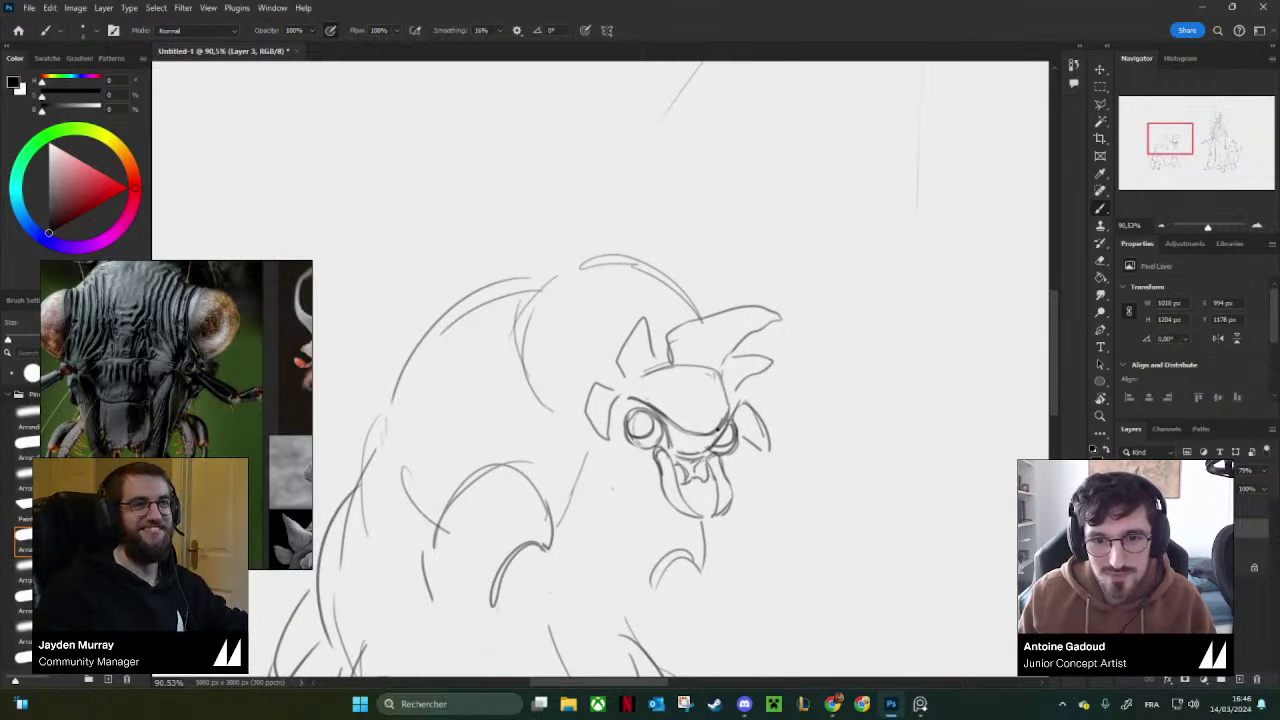
Darken the brow plate outline and draw thin jointed palps hanging beside the mandibles.
{"action": "left_click_drag", "start_coordinate": [727, 448], "coordinate": [743, 390]}
{"action": "mouse_move", "coordinate": [743, 388]}
{"action": "left_mouse_down"}
{"action": "mouse_move", "coordinate": [717, 406]}
{"action": "mouse_move", "coordinate": [707, 345]}
{"action": "mouse_move", "coordinate": [727, 379]}
{"action": "mouse_move", "coordinate": [698, 391]}
{"action": "mouse_move", "coordinate": [716, 373]}
{"action": "mouse_move", "coordinate": [762, 380]}
{"action": "left_mouse_up"}
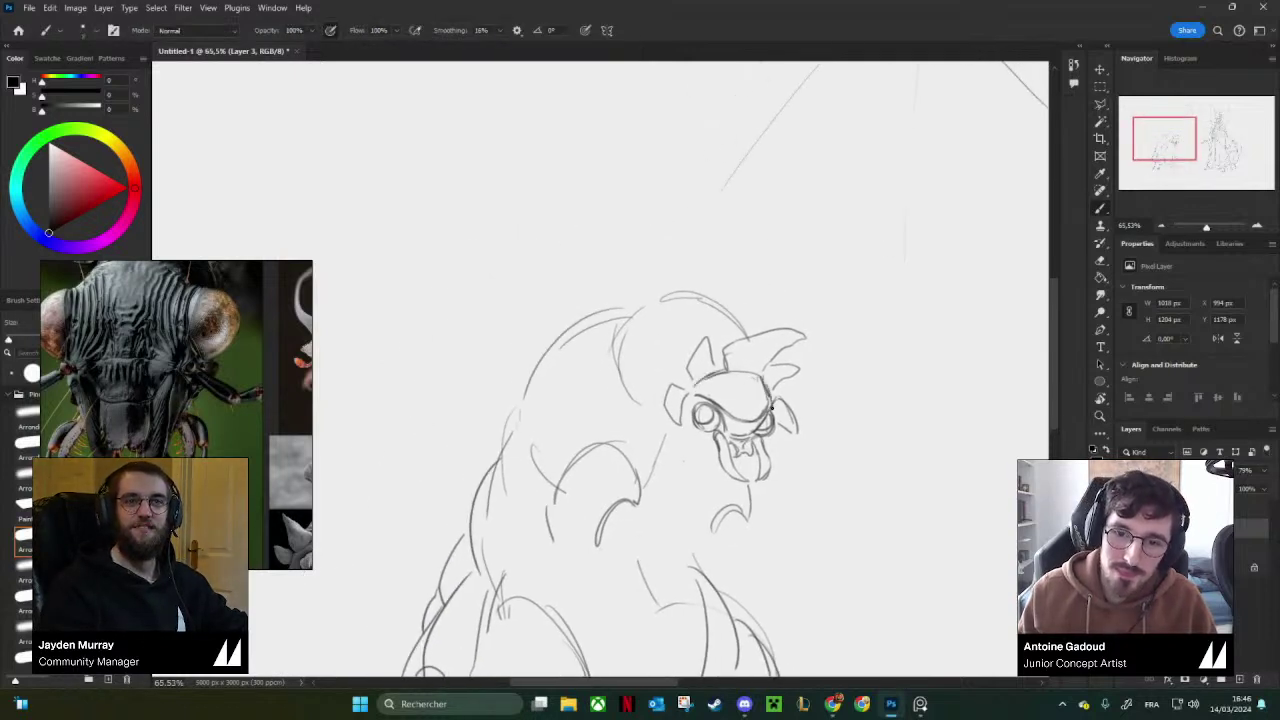
{"action": "left_click_drag", "start_coordinate": [653, 346], "coordinate": [643, 276]}
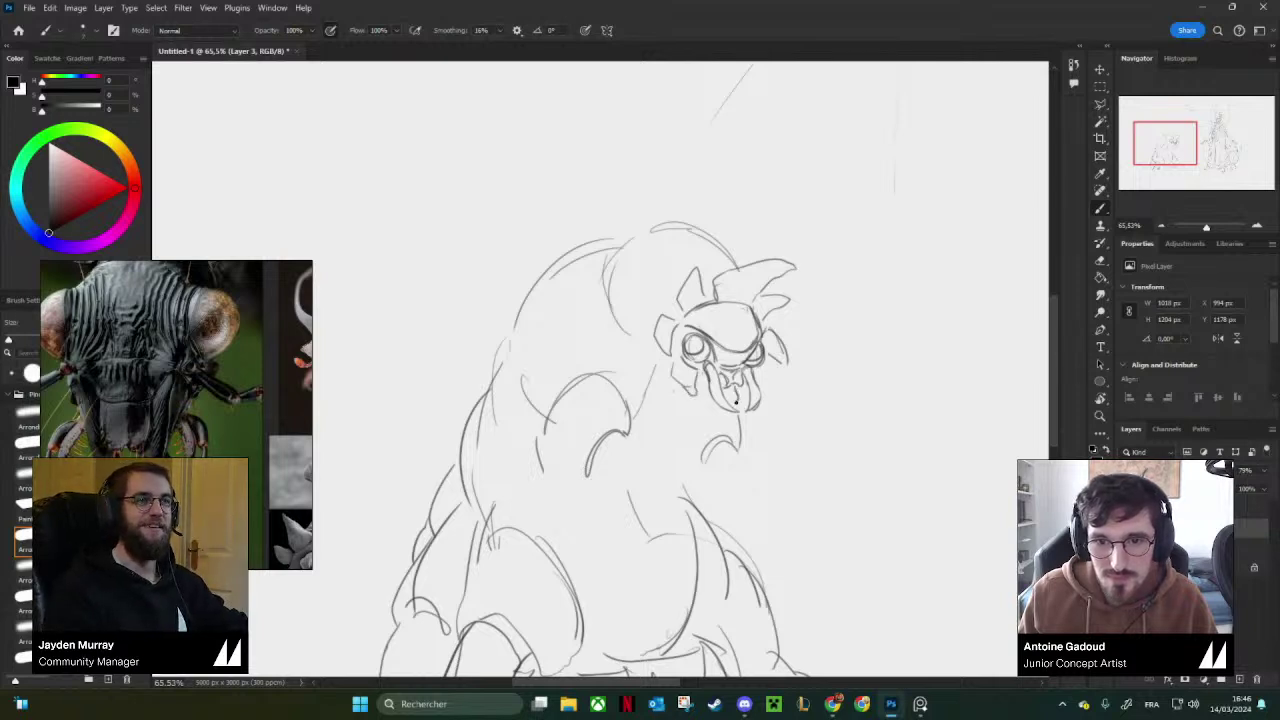
{"action": "mouse_move", "coordinate": [703, 370]}
{"action": "left_mouse_down"}
{"action": "mouse_move", "coordinate": [709, 423]}
{"action": "mouse_move", "coordinate": [764, 424]}
{"action": "left_mouse_up"}
{"action": "left_click_drag", "start_coordinate": [826, 372], "coordinate": [690, 376]}
Flip the canvas back, frame the orange-edged larva photo on the reference board and redraw the far horn with a sharper curve.
{"action": "key", "text": "ctrl+shift+h"}
{"action": "left_click_drag", "start_coordinate": [828, 403], "coordinate": [612, 444]}
{"action": "scroll", "coordinate": [800, 363], "scroll_direction": "up", "scroll_amount": 3}
{"action": "key", "text": "e"}
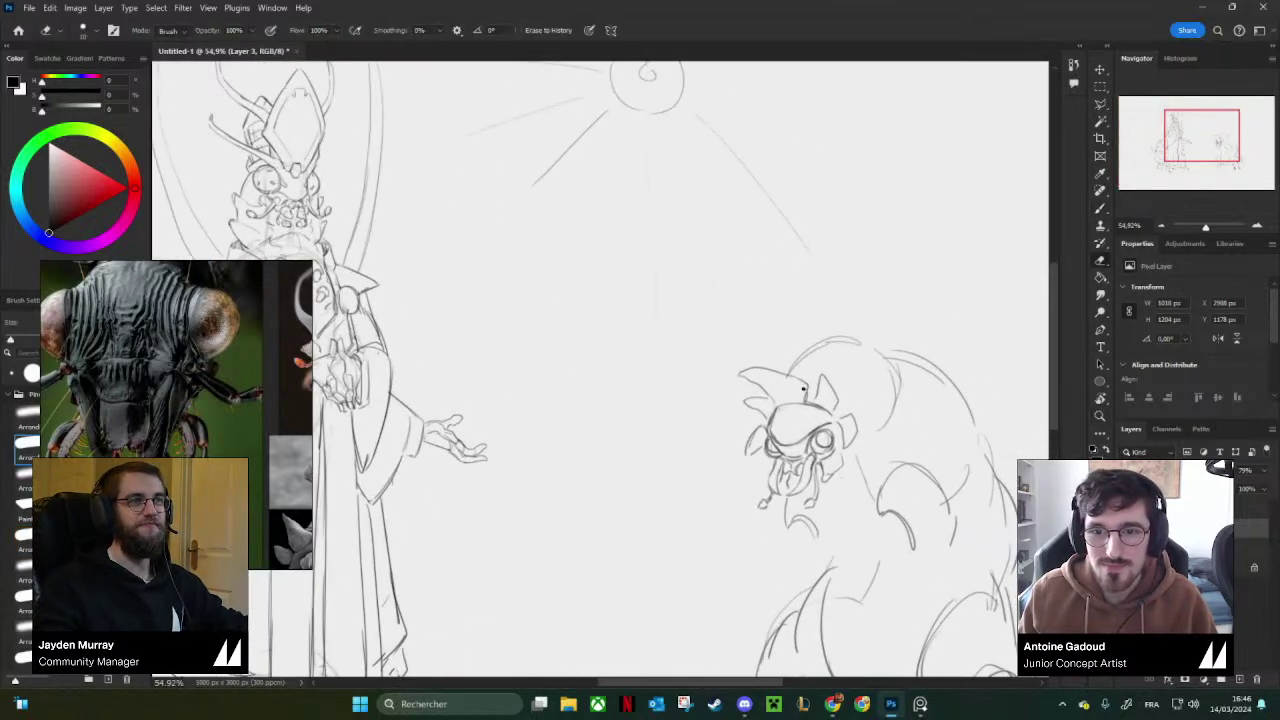
{"action": "scroll", "coordinate": [304, 408], "scroll_direction": "down", "scroll_amount": 1}
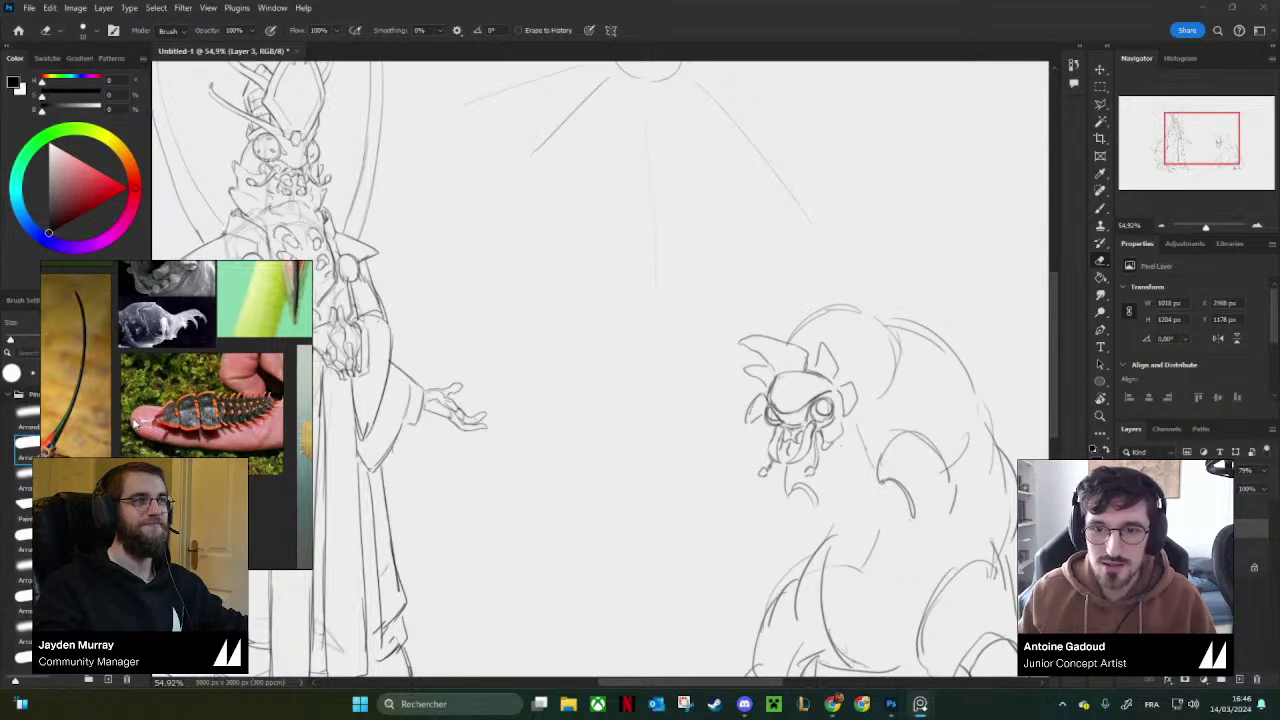
{"action": "scroll", "coordinate": [794, 337], "scroll_direction": "left", "scroll_amount": 2}
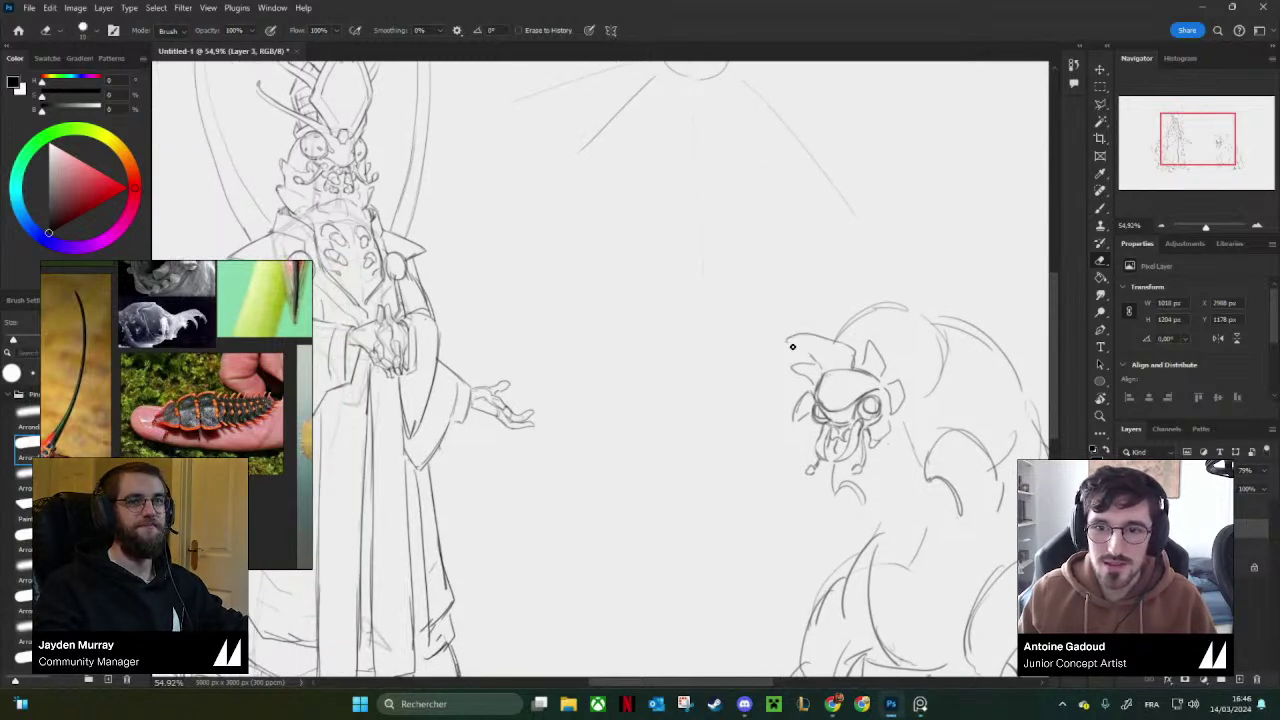
{"action": "key", "text": "b"}
{"action": "key", "text": "ctrl+z"}
{"action": "left_click_drag", "start_coordinate": [790, 343], "coordinate": [826, 368]}
{"action": "left_click_drag", "start_coordinate": [833, 295], "coordinate": [793, 269]}
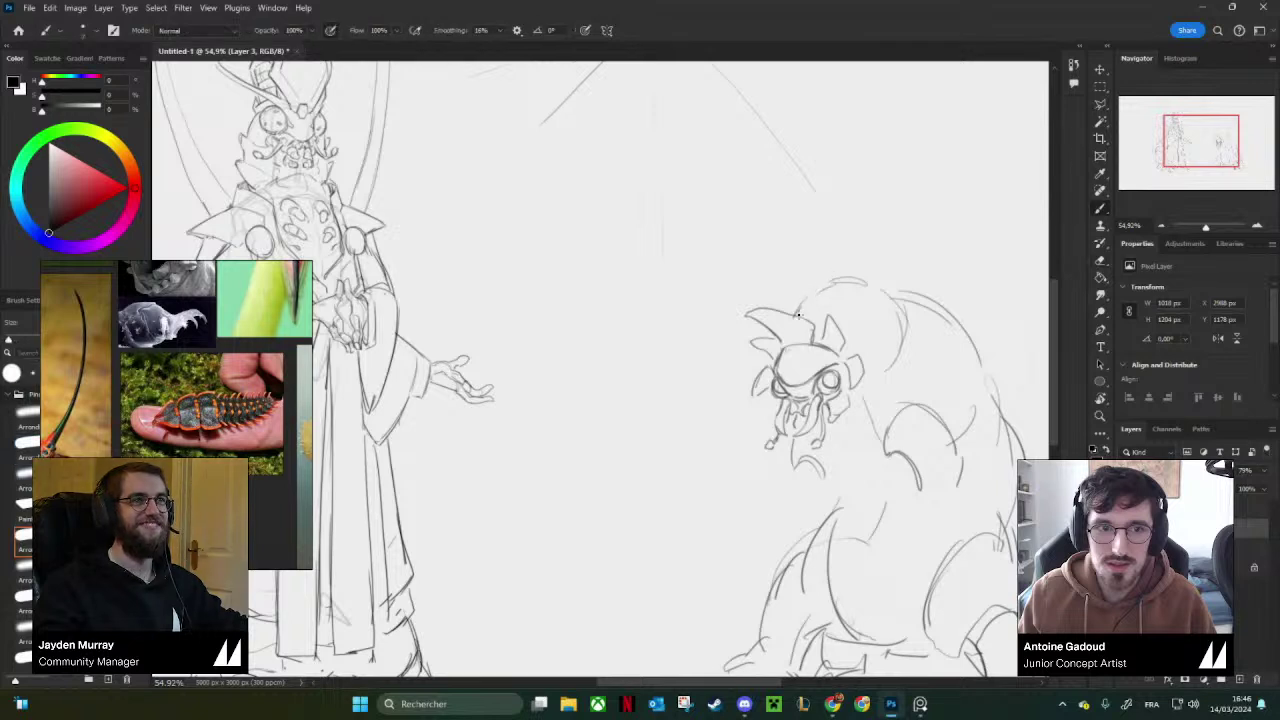
Draw a shell plate with pointed edges over the creature's shoulders and add fold lines on its neck and chest.
{"action": "key", "text": "e"}
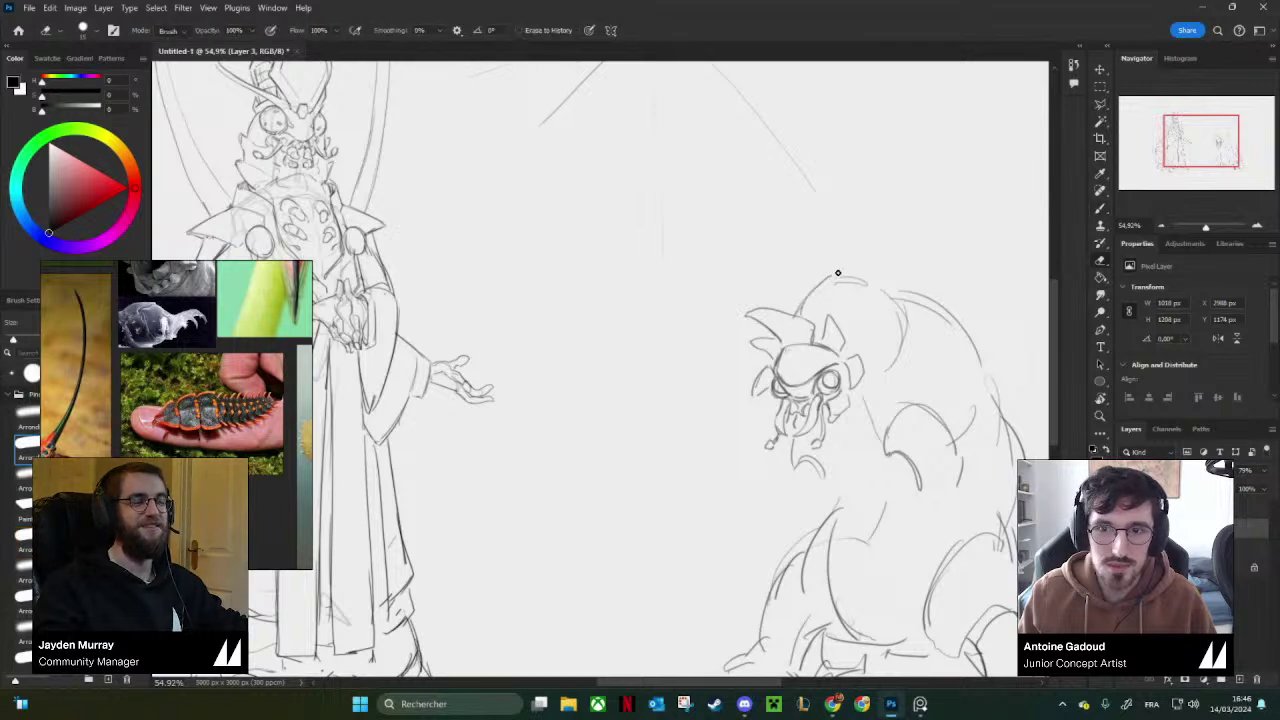
{"action": "key", "text": "b"}
{"action": "mouse_move", "coordinate": [850, 281]}
{"action": "left_mouse_down"}
{"action": "mouse_move", "coordinate": [932, 291]}
{"action": "mouse_move", "coordinate": [851, 349]}
{"action": "mouse_move", "coordinate": [768, 300]}
{"action": "mouse_move", "coordinate": [883, 317]}
{"action": "mouse_move", "coordinate": [827, 303]}
{"action": "left_mouse_up"}
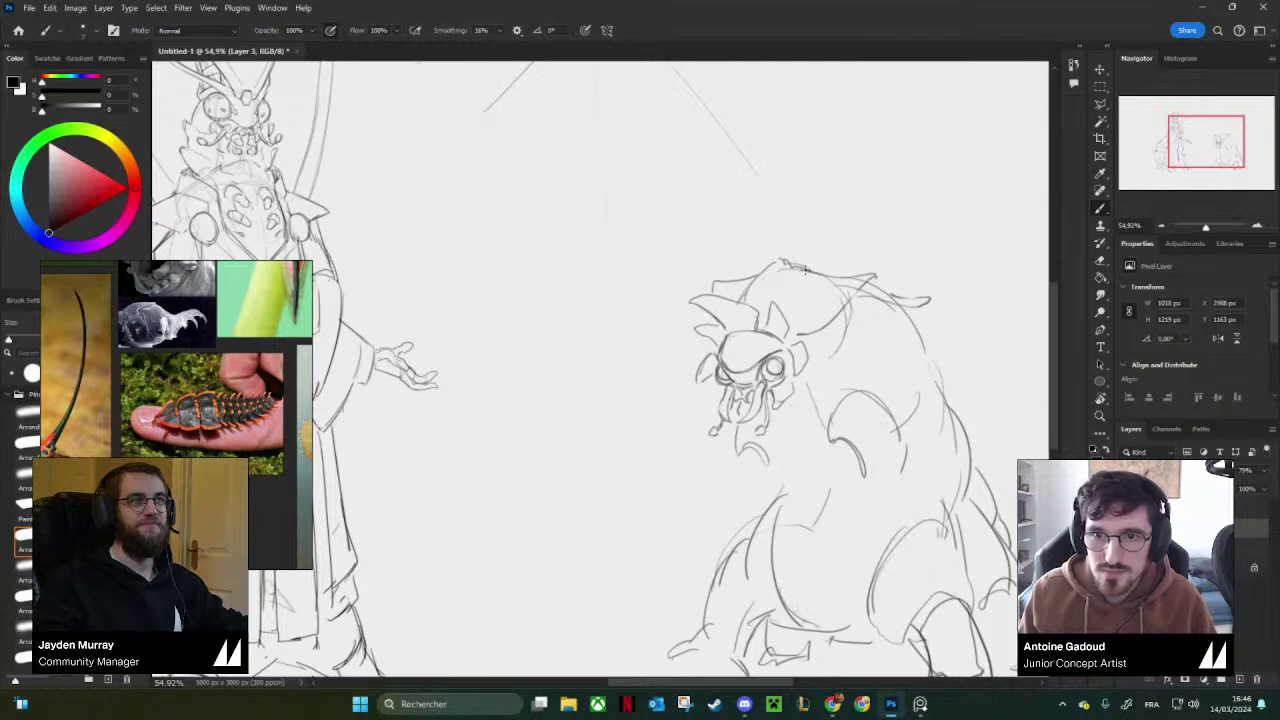
{"action": "left_click_drag", "start_coordinate": [882, 323], "coordinate": [890, 263]}
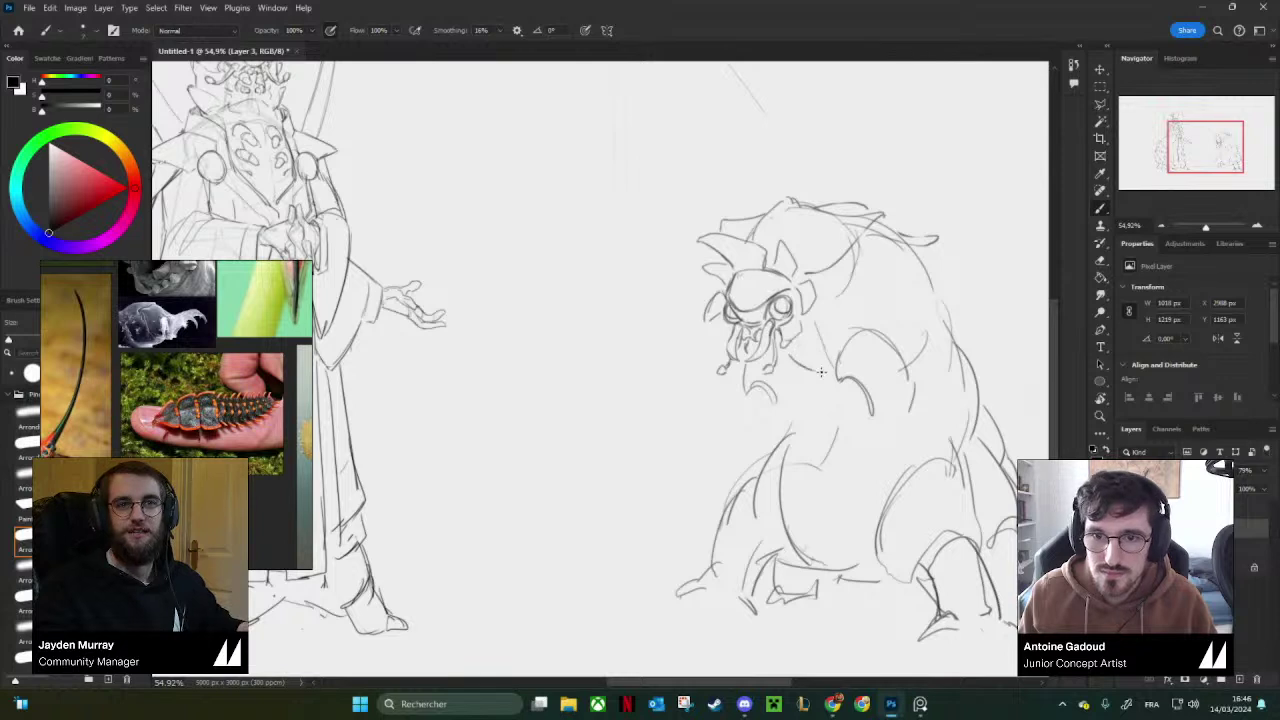
{"action": "key", "text": "e"}
{"action": "key", "text": "b"}
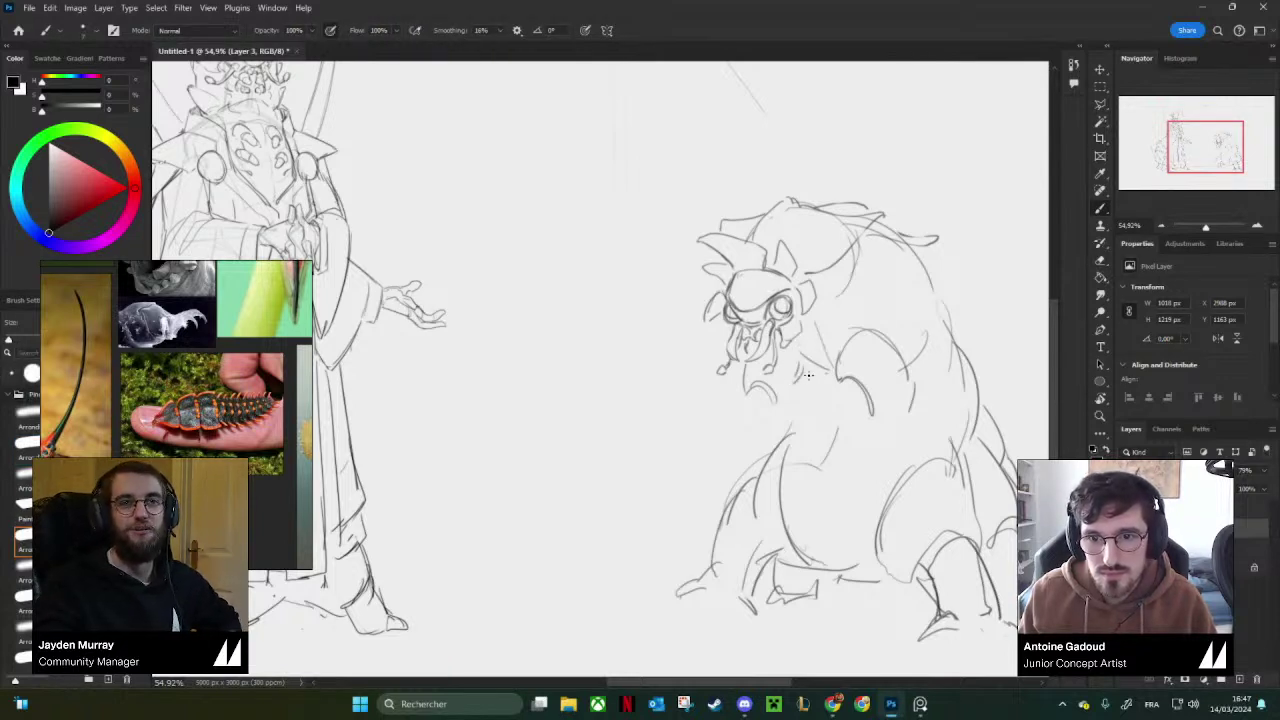
Draw small curled hands at the ends of the creature's two front arms, erasing the overlapping arm lines.
{"action": "key", "text": "e"}
{"action": "mouse_move", "coordinate": [848, 377]}
{"action": "left_mouse_down"}
{"action": "mouse_move", "coordinate": [871, 415]}
{"action": "mouse_move", "coordinate": [875, 373]}
{"action": "mouse_move", "coordinate": [841, 389]}
{"action": "left_mouse_up"}
{"action": "key", "text": "b"}
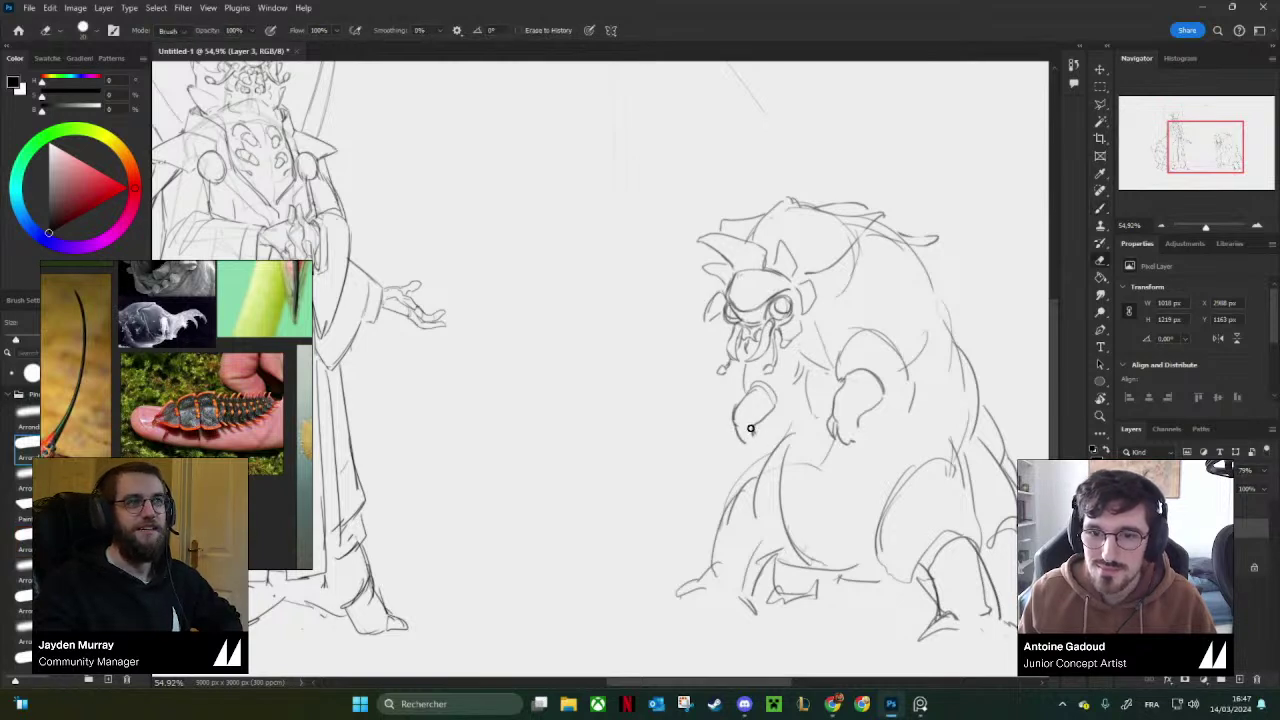
{"action": "key", "text": "bracketleft"}
{"action": "key", "text": "e"}
{"action": "mouse_move", "coordinate": [763, 433]}
{"action": "left_mouse_down"}
{"action": "mouse_move", "coordinate": [740, 434]}
{"action": "mouse_move", "coordinate": [754, 441]}
{"action": "left_mouse_up"}
{"action": "key", "text": "b"}
{"action": "key", "text": "e"}
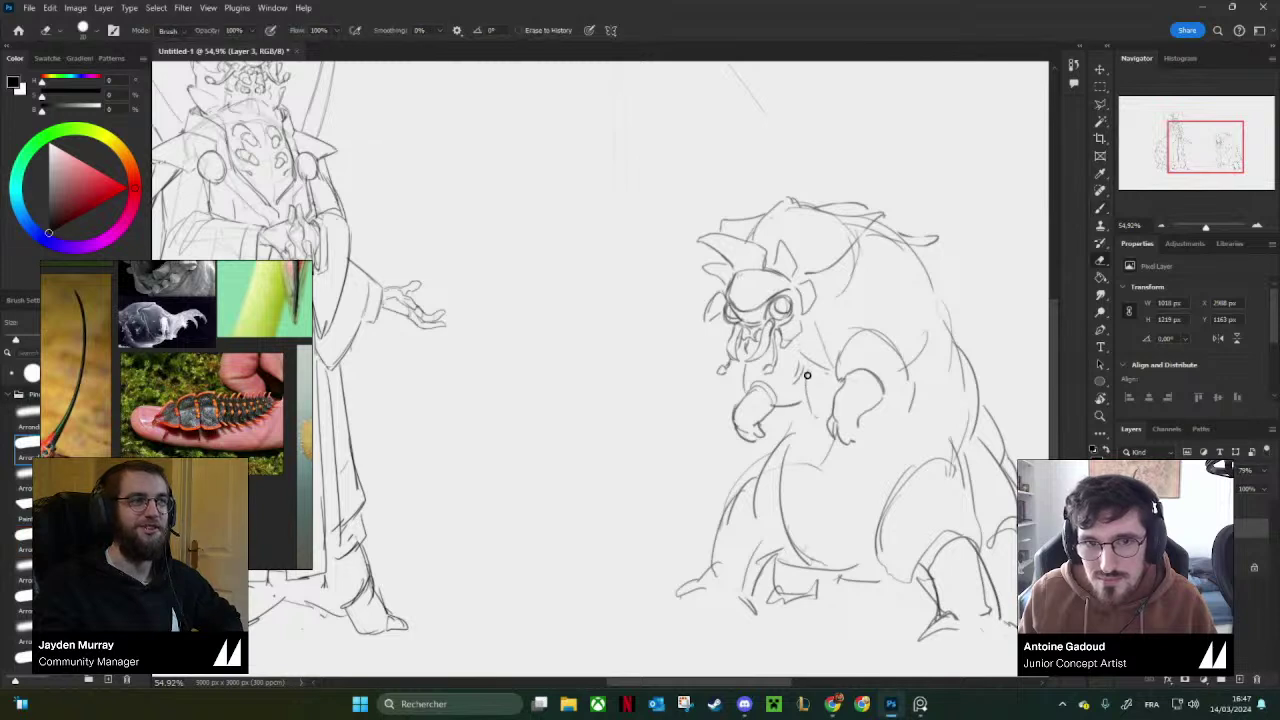
Redraw the front contour of the chest and belly between the arms, erasing the old torso lines.
{"action": "key", "text": "bracketright"}
{"action": "key", "text": "bracketright"}
{"action": "key", "text": "b"}
{"action": "mouse_move", "coordinate": [803, 382]}
{"action": "left_mouse_down"}
{"action": "mouse_move", "coordinate": [805, 418]}
{"action": "mouse_move", "coordinate": [817, 397]}
{"action": "mouse_move", "coordinate": [774, 476]}
{"action": "mouse_move", "coordinate": [798, 436]}
{"action": "mouse_move", "coordinate": [797, 522]}
{"action": "left_mouse_up"}
{"action": "key", "text": "e"}
{"action": "key", "text": "b"}
{"action": "key", "text": "e"}
{"action": "key", "text": "b"}
{"action": "mouse_move", "coordinate": [799, 417]}
{"action": "left_mouse_down"}
{"action": "mouse_move", "coordinate": [755, 488]}
{"action": "mouse_move", "coordinate": [801, 448]}
{"action": "mouse_move", "coordinate": [797, 429]}
{"action": "mouse_move", "coordinate": [769, 515]}
{"action": "left_mouse_up"}
{"action": "key", "text": "e"}
{"action": "key", "text": "b"}
Sketch a small lower limb on the creature's side, behind the near arm.
{"action": "left_click_drag", "start_coordinate": [932, 448], "coordinate": [893, 496]}
{"action": "left_click_drag", "start_coordinate": [905, 420], "coordinate": [908, 452]}
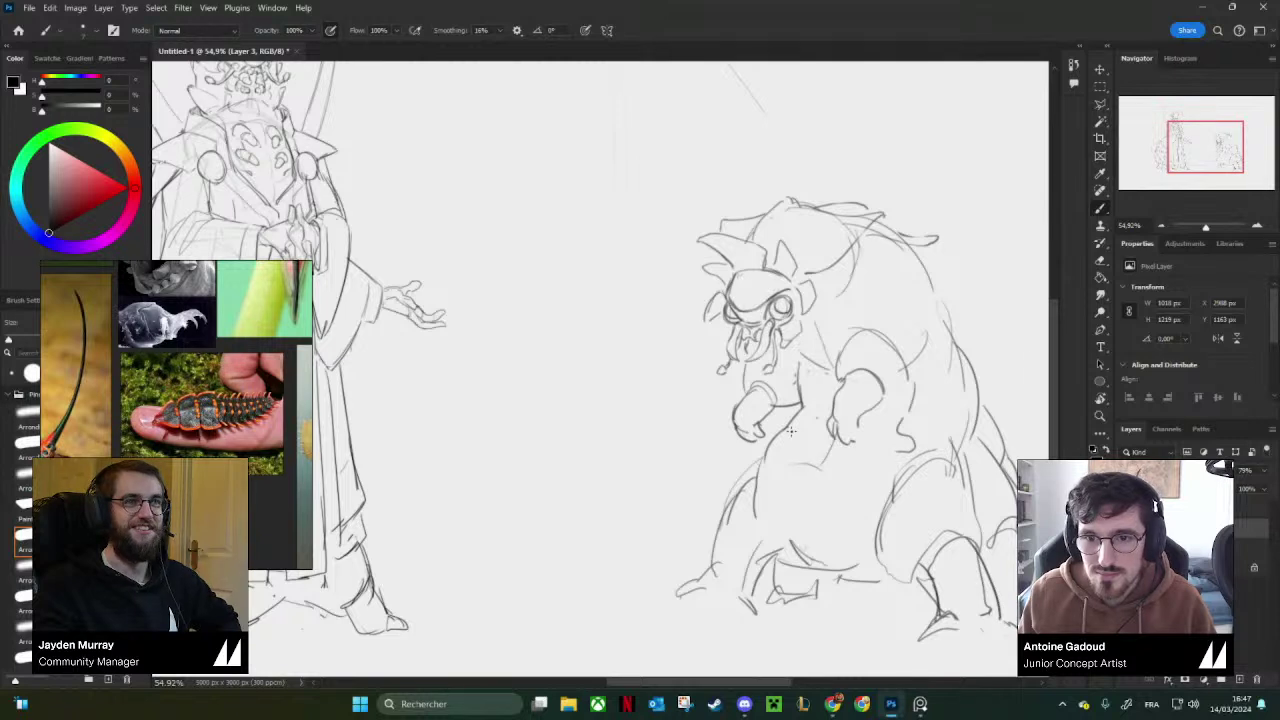
{"action": "key", "text": "e"}
{"action": "key", "text": "b"}
{"action": "left_click_drag", "start_coordinate": [909, 434], "coordinate": [904, 452]}
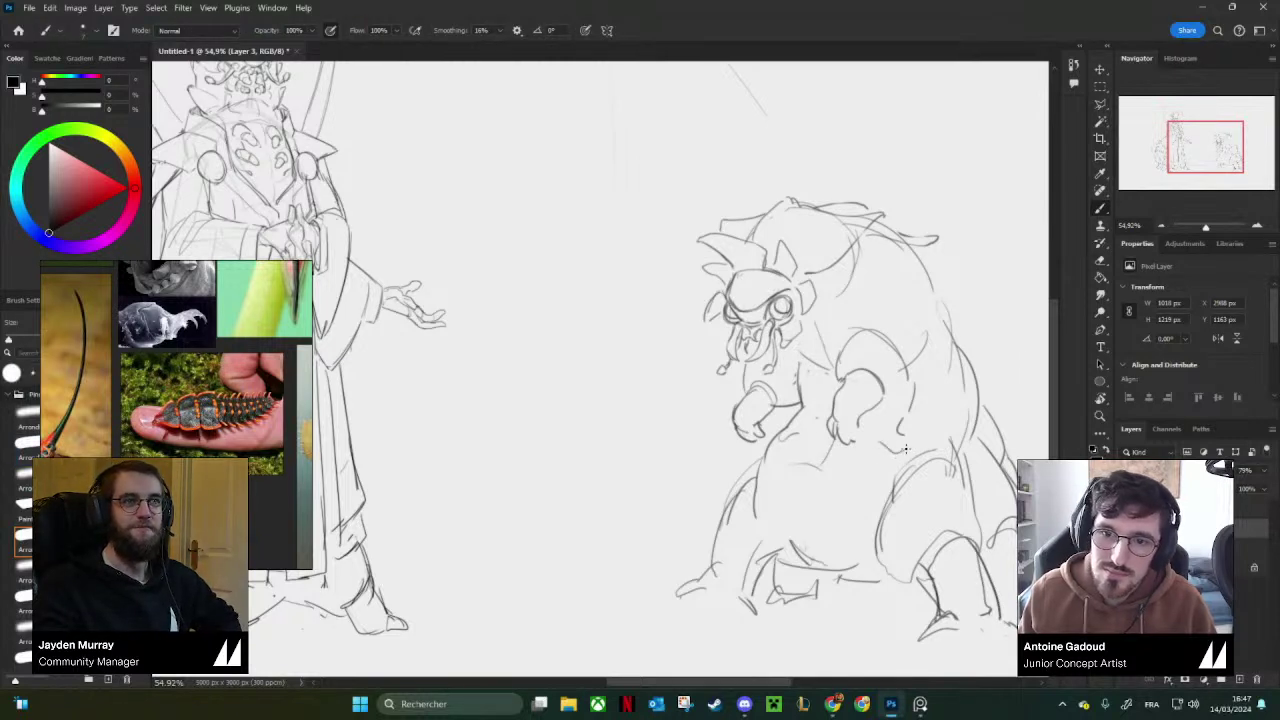
Erase the rough lower belly line and redraw the long curve down the front of the belly.
{"action": "key", "text": "e"}
{"action": "mouse_move", "coordinate": [787, 518]}
{"action": "left_mouse_down"}
{"action": "mouse_move", "coordinate": [799, 549]}
{"action": "mouse_move", "coordinate": [788, 544]}
{"action": "left_mouse_up"}
{"action": "key", "text": "b"}
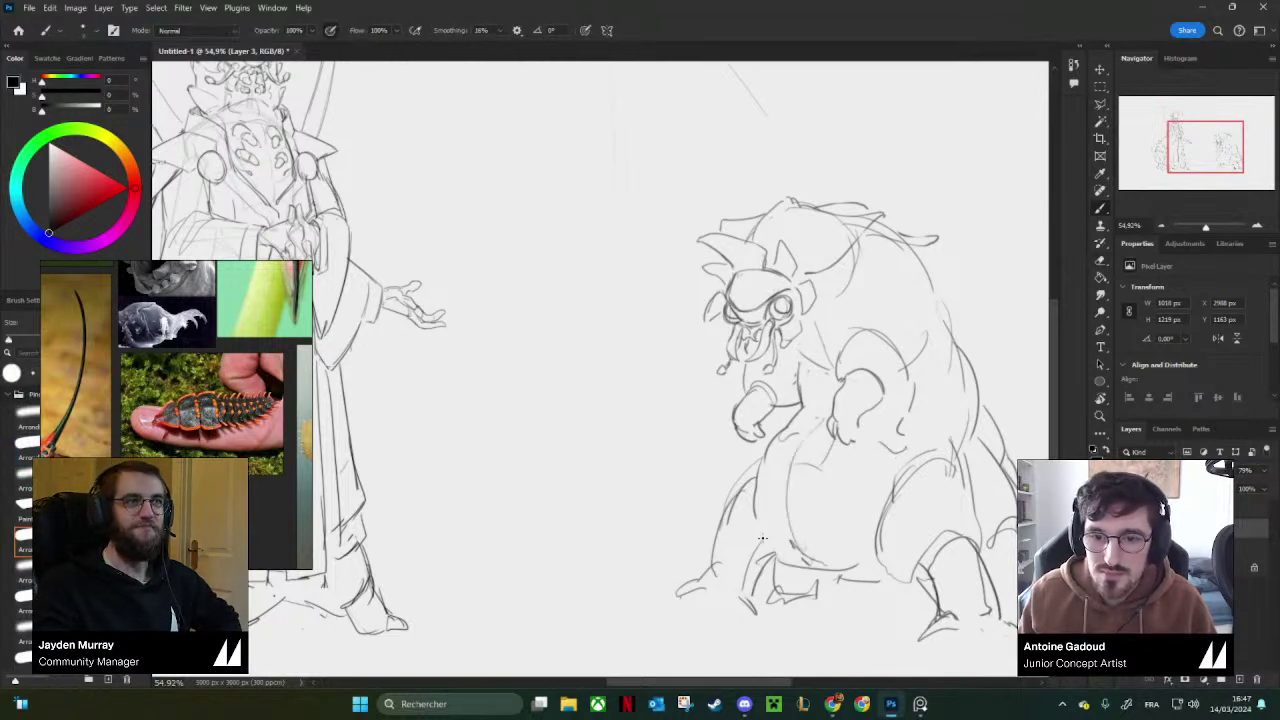
Erase the rough far thigh lines and redraw the far side of the belly and hip with a firmer outline.
{"action": "key", "text": "e"}
{"action": "mouse_move", "coordinate": [743, 480]}
{"action": "left_mouse_down"}
{"action": "mouse_move", "coordinate": [753, 471]}
{"action": "mouse_move", "coordinate": [729, 520]}
{"action": "left_mouse_up"}
{"action": "key", "text": "b"}
{"action": "key", "text": "space"}
{"action": "left_click_drag", "start_coordinate": [915, 503], "coordinate": [863, 464]}
{"action": "key", "text": "e"}
{"action": "left_click_drag", "start_coordinate": [702, 474], "coordinate": [708, 514]}
{"action": "key", "text": "b"}
{"action": "left_click_drag", "start_coordinate": [691, 432], "coordinate": [676, 468]}
{"action": "key", "text": "e"}
{"action": "key", "text": "b"}
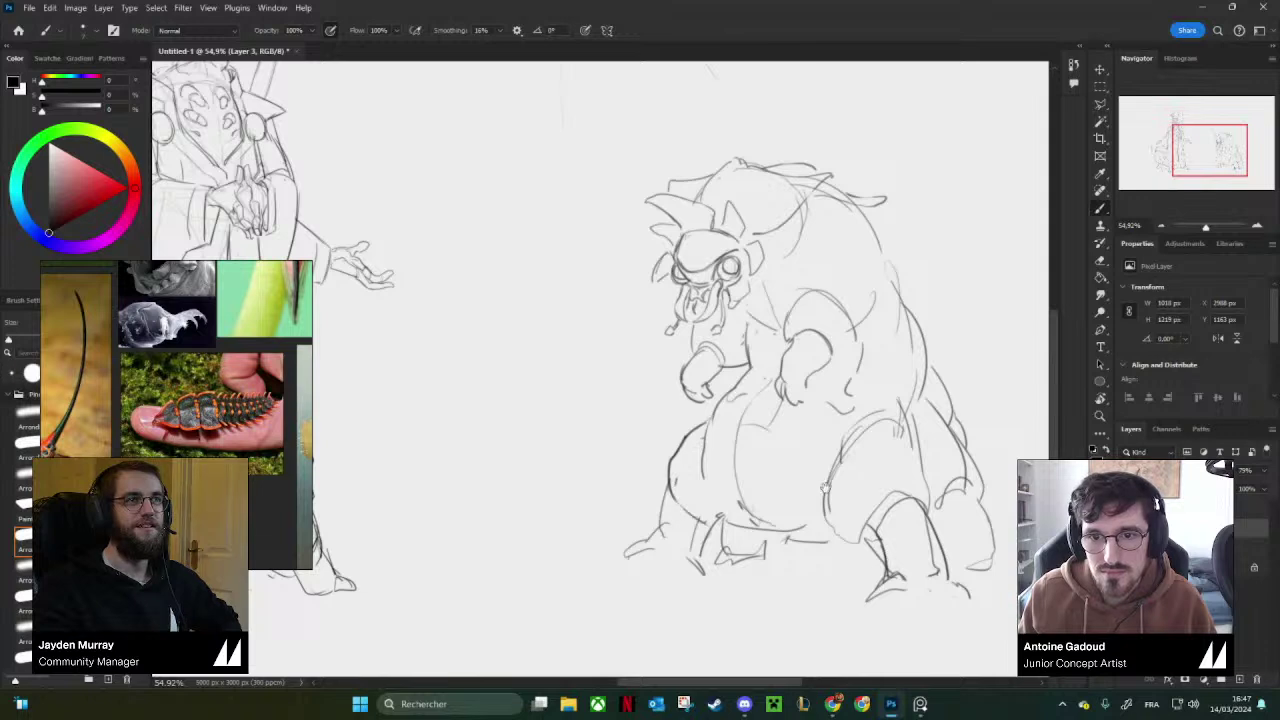
Sketch a curved tail rising behind the creature's lower back, then flip the canvas and frame the creature.
{"action": "mouse_move", "coordinate": [896, 477]}
{"action": "left_mouse_down"}
{"action": "mouse_move", "coordinate": [856, 482]}
{"action": "mouse_move", "coordinate": [820, 463]}
{"action": "mouse_move", "coordinate": [877, 471]}
{"action": "mouse_move", "coordinate": [866, 437]}
{"action": "left_mouse_up"}
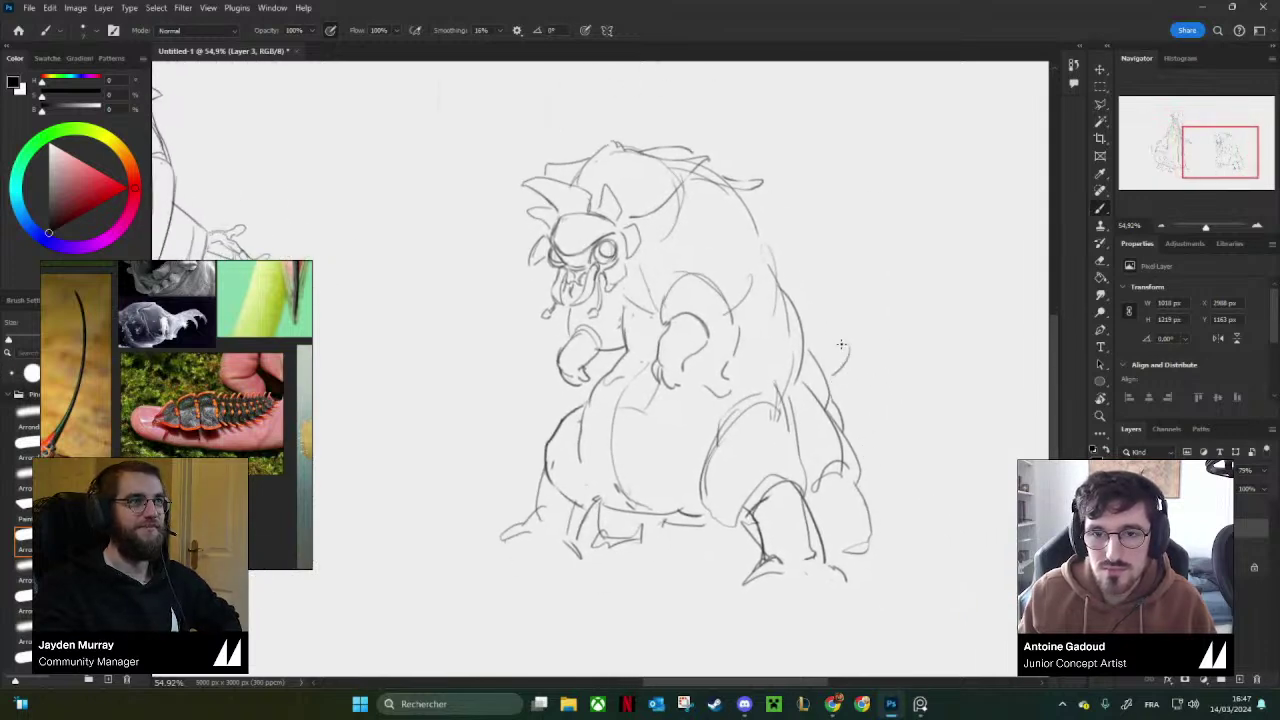
{"action": "key", "text": "e"}
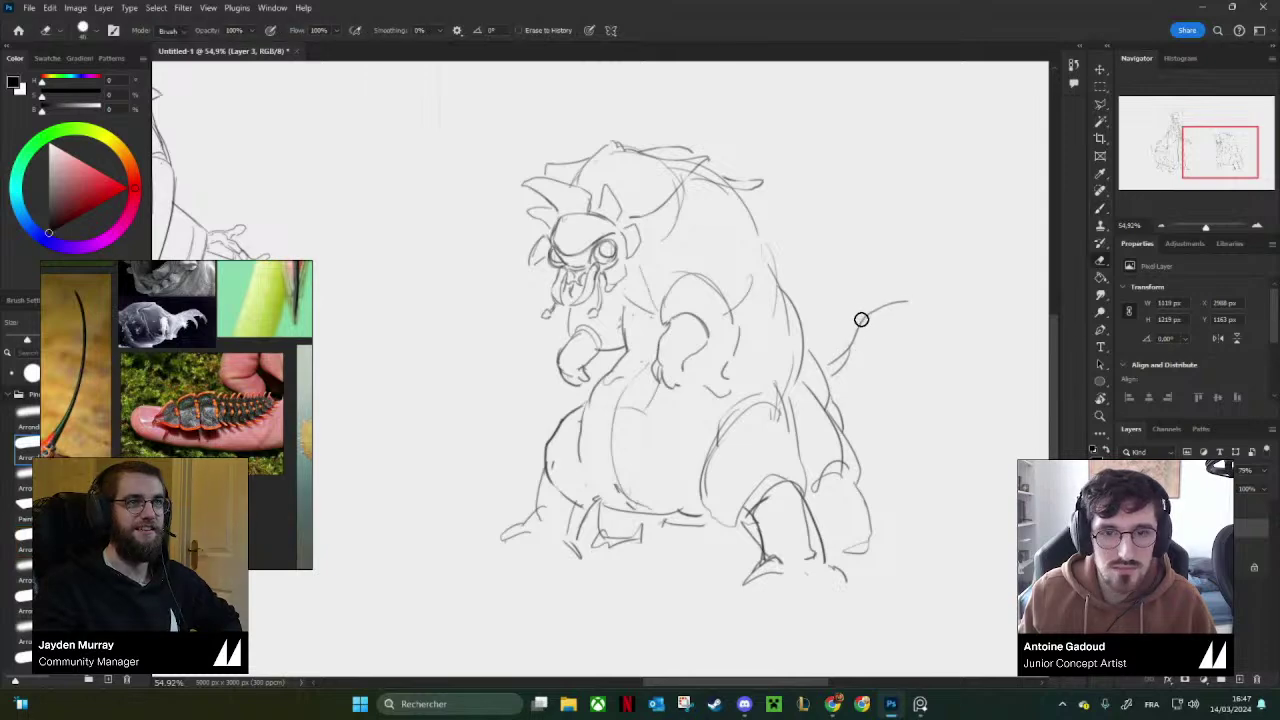
{"action": "key", "text": "b"}
{"action": "left_click_drag", "start_coordinate": [853, 336], "coordinate": [858, 284]}
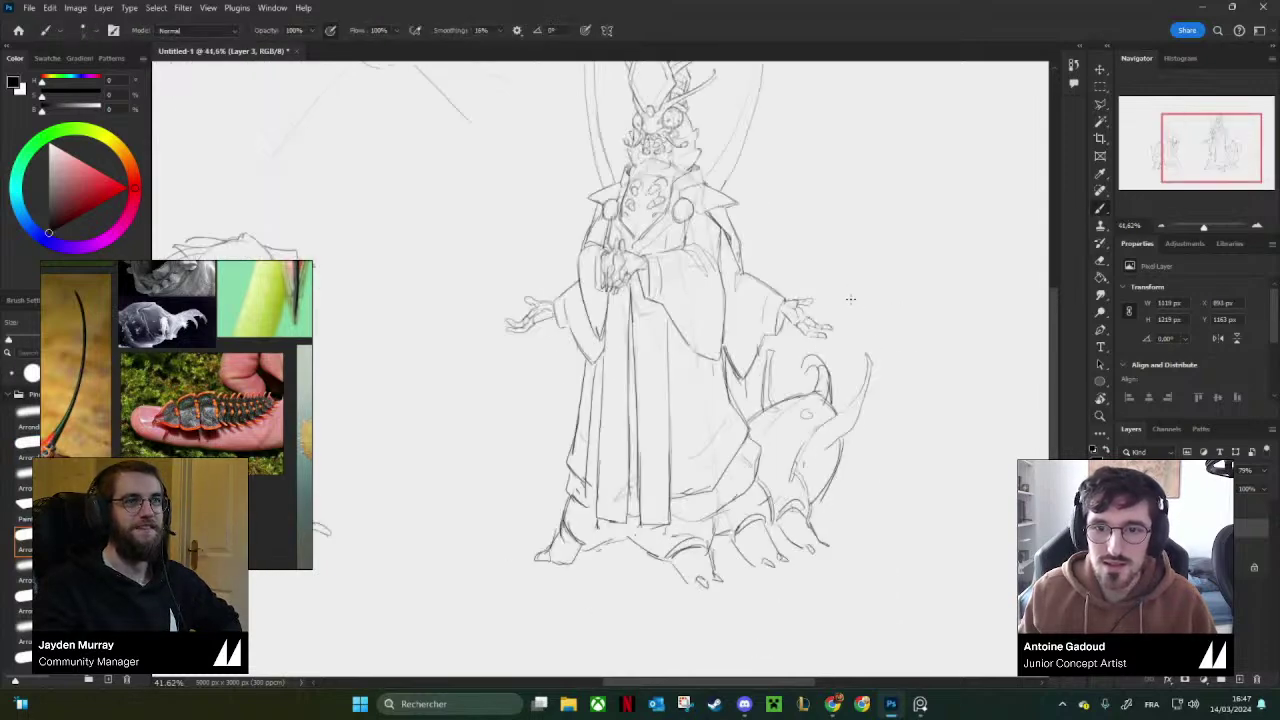
{"action": "scroll", "coordinate": [850, 298], "scroll_direction": "left", "scroll_amount": 10}
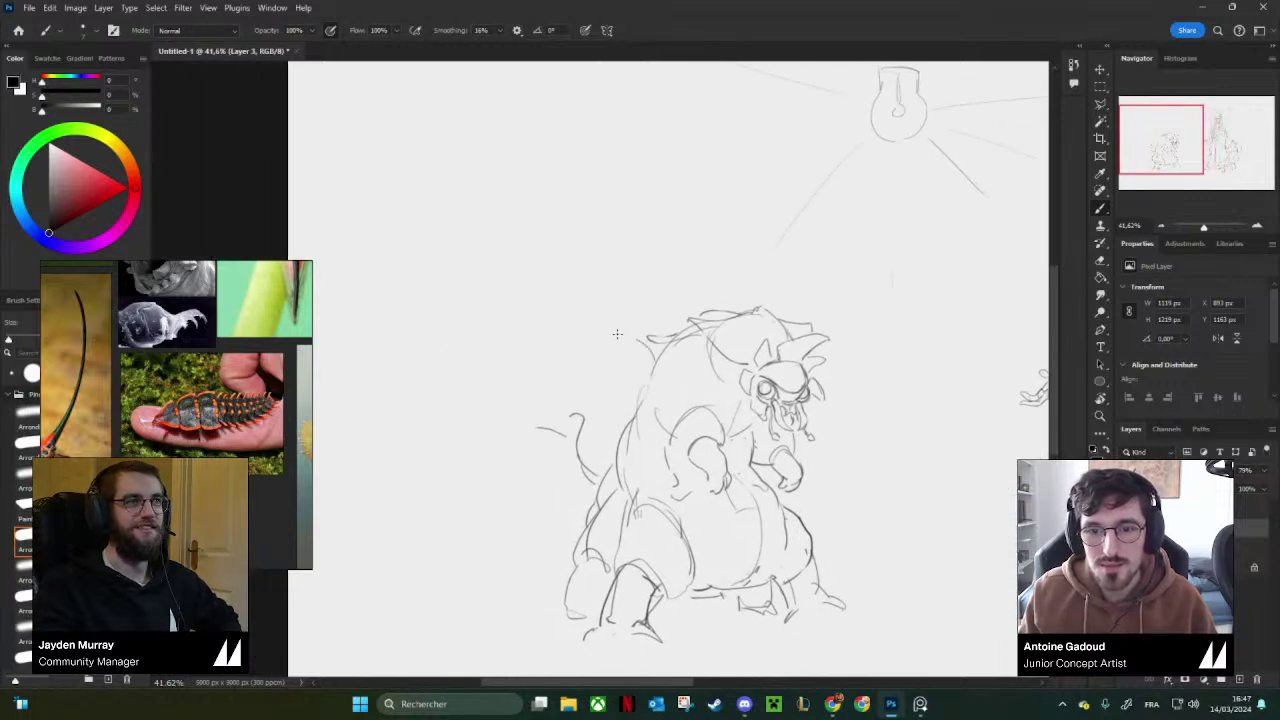
Try rounded, two-lobed wings on the creature's upper back.
{"action": "key", "text": "ctrl+z"}
{"action": "left_click_drag", "start_coordinate": [648, 344], "coordinate": [620, 315]}
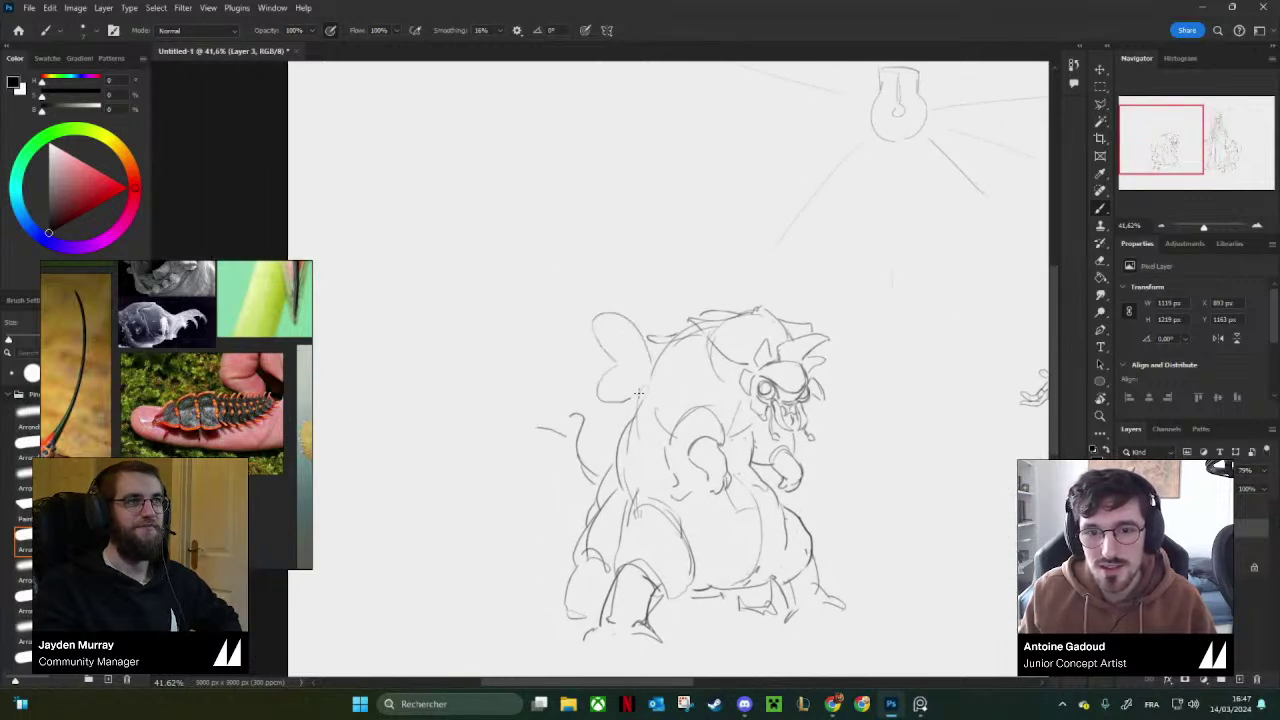
{"action": "left_click_drag", "start_coordinate": [690, 320], "coordinate": [665, 312]}
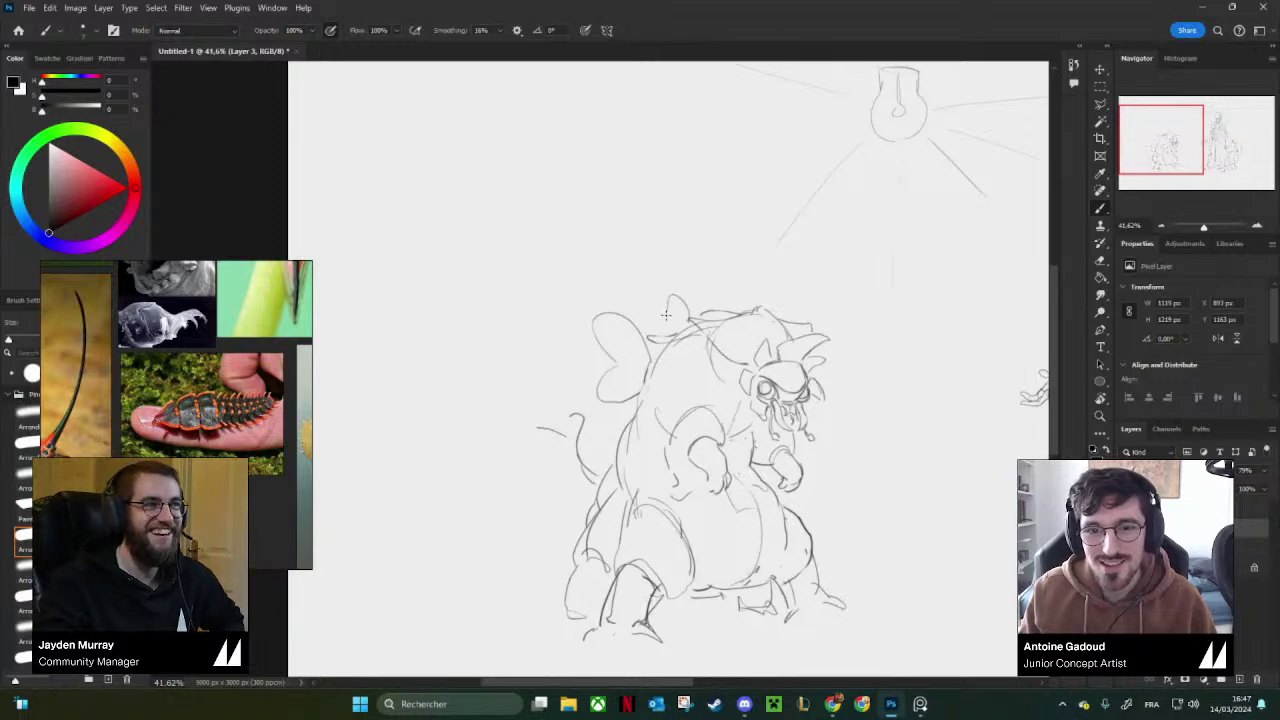
{"action": "key", "text": "ctrl+z"}
{"action": "key", "text": "z"}
{"action": "left_click_drag", "start_coordinate": [717, 412], "coordinate": [768, 408]}
{"action": "mouse_move", "coordinate": [630, 308]}
{"action": "left_mouse_down"}
{"action": "mouse_move", "coordinate": [592, 302]}
{"action": "mouse_move", "coordinate": [656, 322]}
{"action": "left_mouse_up"}
{"action": "key", "text": "z"}
{"action": "key", "text": "ctrl+z"}
{"action": "key", "text": "ctrl+z"}
{"action": "key", "text": "ctrl+z"}
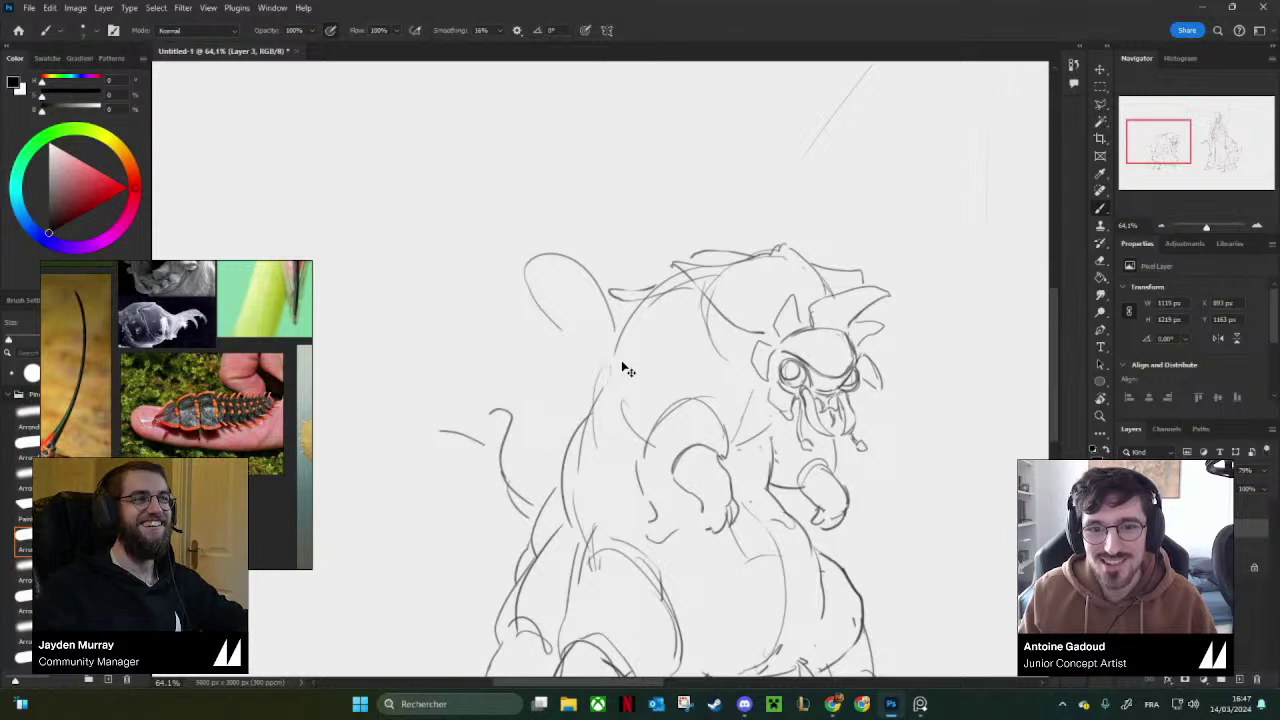
{"action": "mouse_move", "coordinate": [654, 354]}
{"action": "left_mouse_down"}
{"action": "mouse_move", "coordinate": [563, 357]}
{"action": "mouse_move", "coordinate": [576, 378]}
{"action": "mouse_move", "coordinate": [576, 421]}
{"action": "left_mouse_up"}
{"action": "key", "text": "ctrl+z"}
{"action": "key", "text": "ctrl+z"}
{"action": "key", "text": "ctrl+z"}
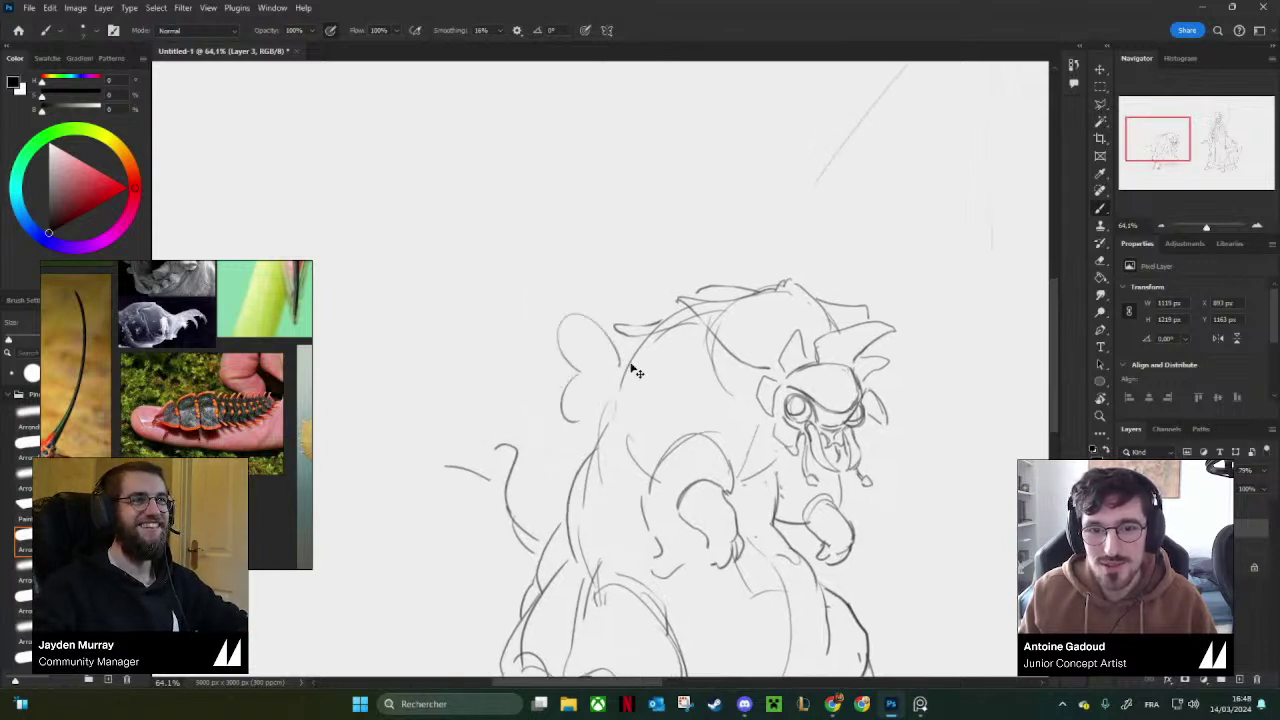
{"action": "left_click_drag", "start_coordinate": [674, 319], "coordinate": [635, 328]}
{"action": "left_click_drag", "start_coordinate": [752, 366], "coordinate": [706, 367]}
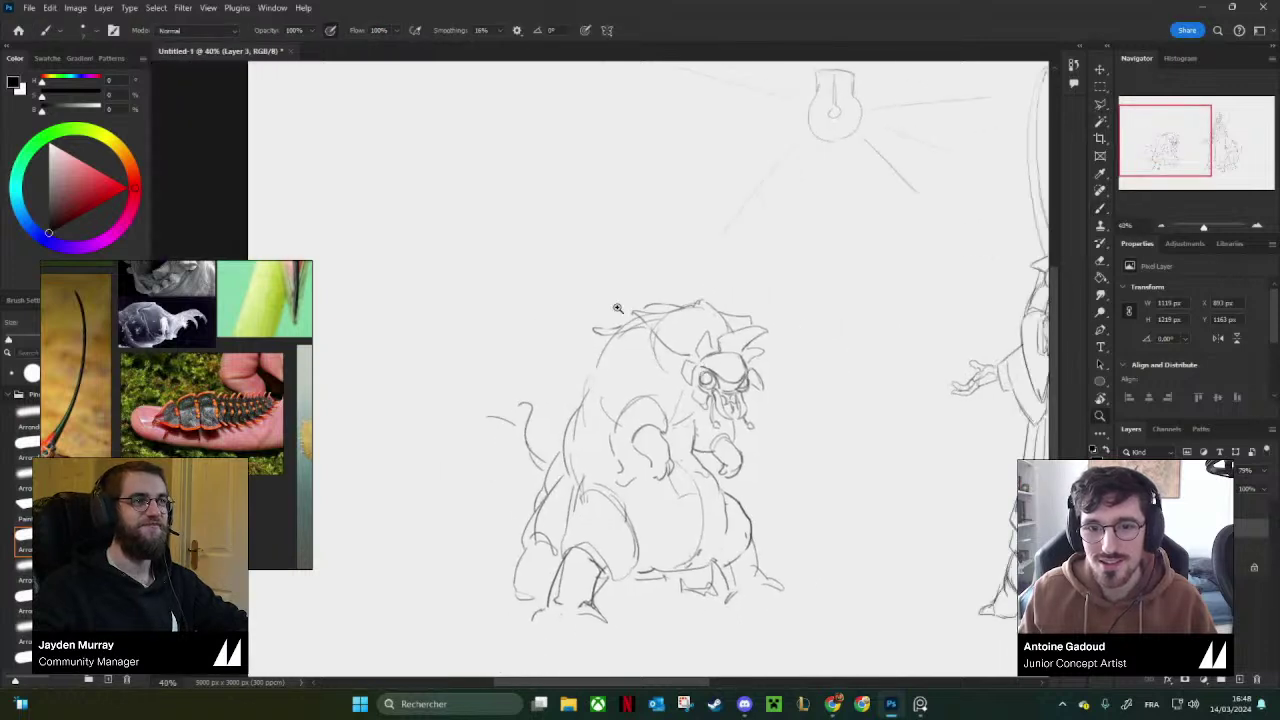
Erase the stray wing-lobe lines on the creature's upper back and firm up the top edge of its hood-like shell.
{"action": "key", "text": "e"}
{"action": "mouse_move", "coordinate": [614, 307]}
{"action": "left_mouse_down"}
{"action": "mouse_move", "coordinate": [642, 308]}
{"action": "mouse_move", "coordinate": [598, 333]}
{"action": "mouse_move", "coordinate": [614, 332]}
{"action": "left_mouse_up"}
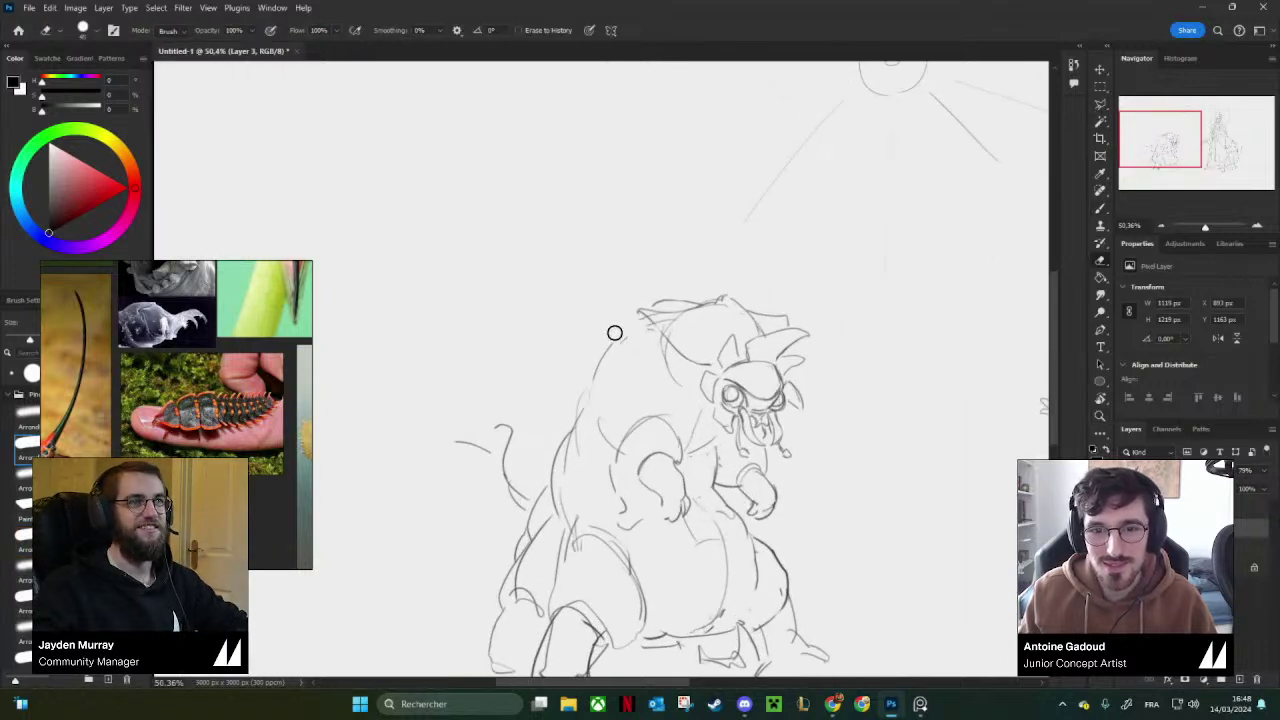
{"action": "left_click_drag", "start_coordinate": [665, 297], "coordinate": [683, 311]}
{"action": "key", "text": "b"}
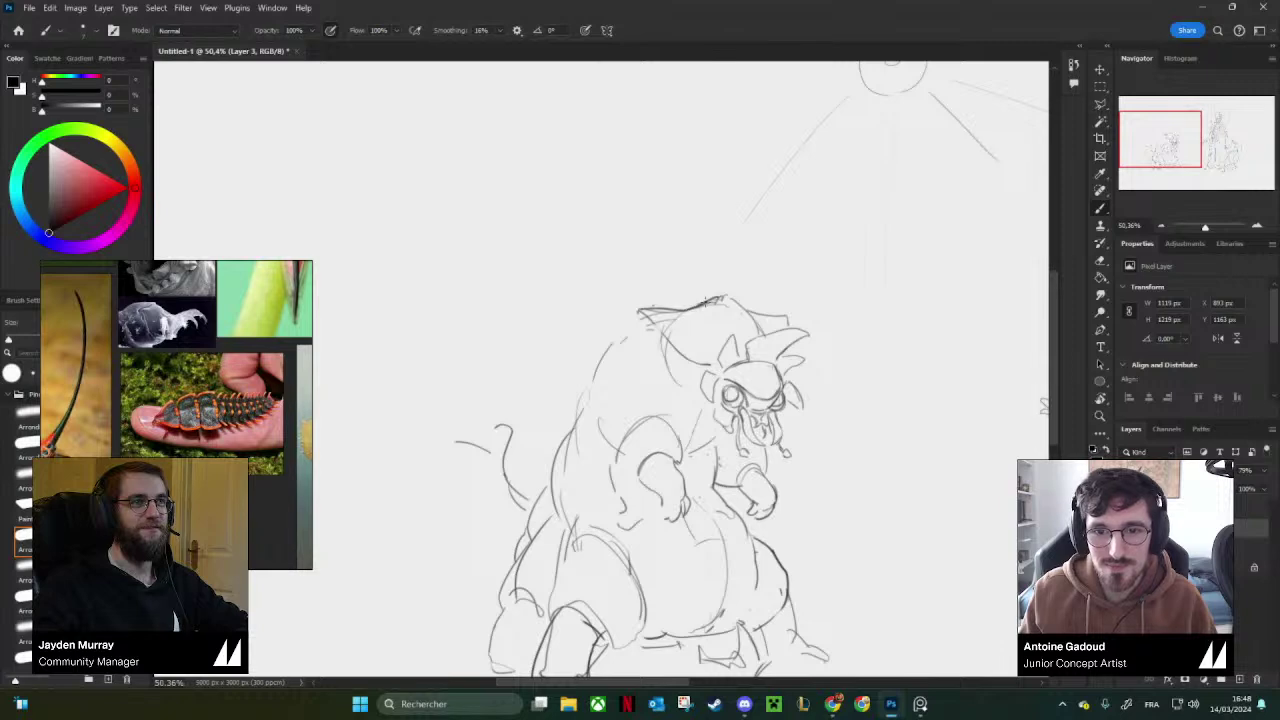
Rotate the canvas and draw a long, club-tipped antenna sweeping backward from behind the creature's shell.
{"action": "key", "text": "]"}
{"action": "key", "text": "r"}
{"action": "mouse_move", "coordinate": [682, 363]}
{"action": "left_mouse_down"}
{"action": "mouse_move", "coordinate": [595, 338]}
{"action": "mouse_move", "coordinate": [630, 294]}
{"action": "mouse_move", "coordinate": [500, 366]}
{"action": "mouse_move", "coordinate": [509, 349]}
{"action": "left_mouse_up"}
{"action": "key", "text": "e"}
{"action": "key", "text": "b"}
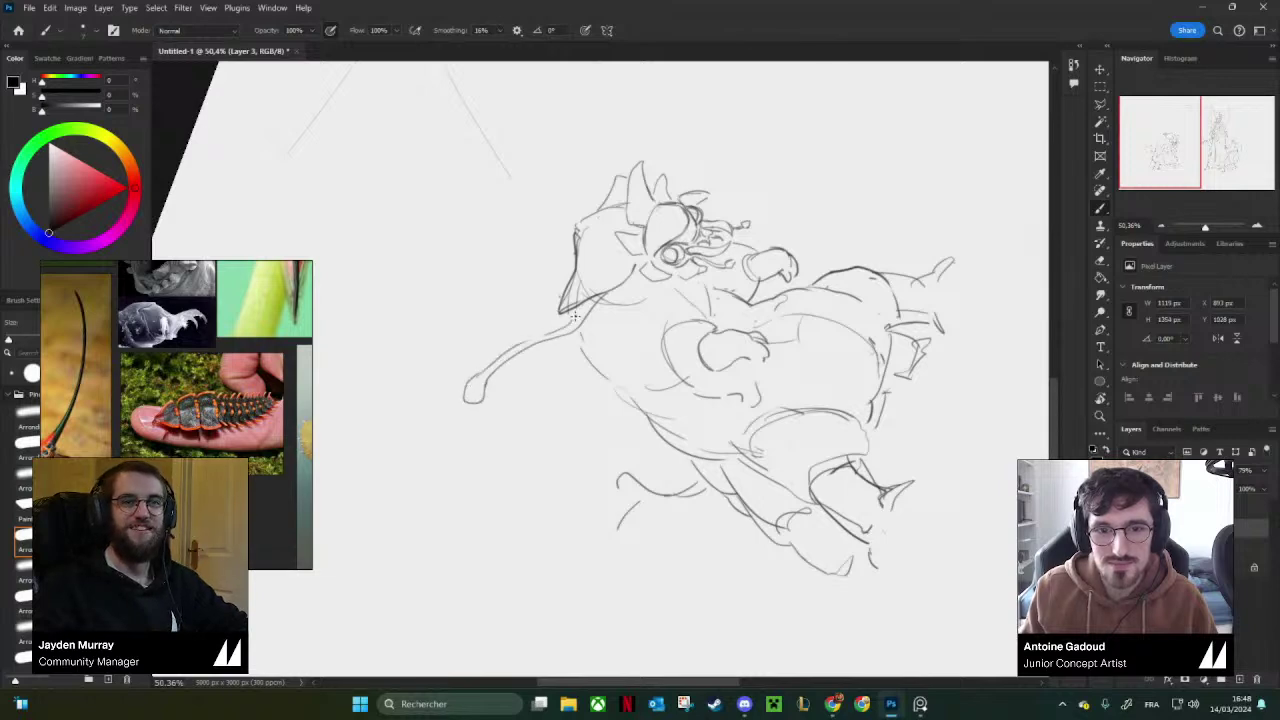
{"action": "left_click_drag", "start_coordinate": [574, 316], "coordinate": [768, 293]}
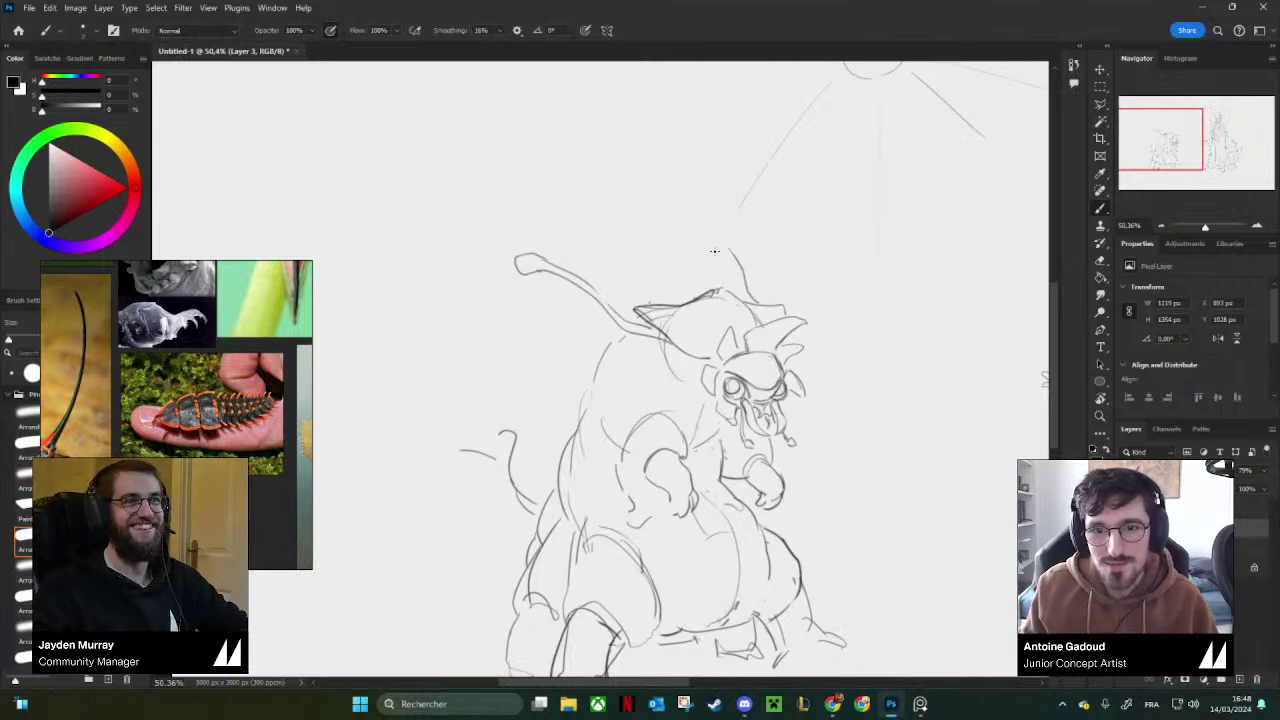
Draw a matching club-tipped antenna on the far side of the shell, then return the canvas to upright.
{"action": "mouse_move", "coordinate": [712, 234]}
{"action": "left_mouse_down"}
{"action": "mouse_move", "coordinate": [658, 214]}
{"action": "mouse_move", "coordinate": [649, 228]}
{"action": "mouse_move", "coordinate": [780, 268]}
{"action": "mouse_move", "coordinate": [694, 193]}
{"action": "mouse_move", "coordinate": [569, 198]}
{"action": "mouse_move", "coordinate": [560, 273]}
{"action": "mouse_move", "coordinate": [526, 318]}
{"action": "left_mouse_up"}
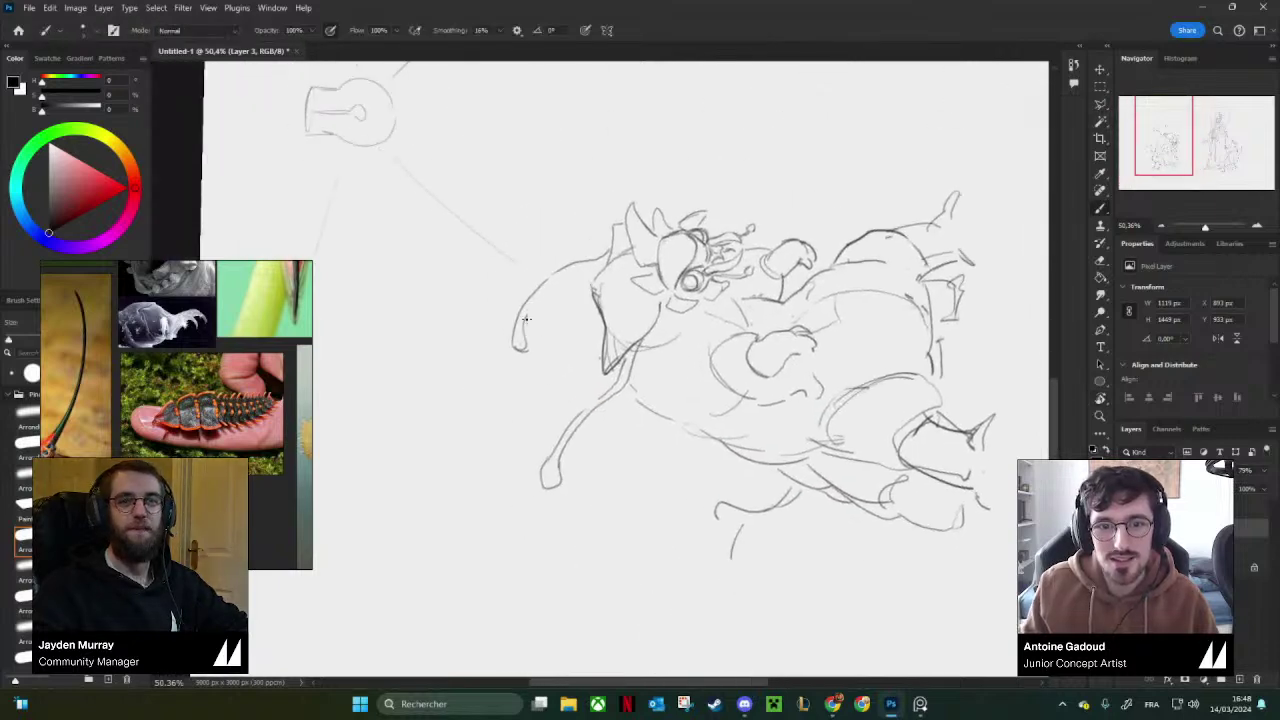
{"action": "left_click_drag", "start_coordinate": [575, 270], "coordinate": [613, 258]}
{"action": "key", "text": "r"}
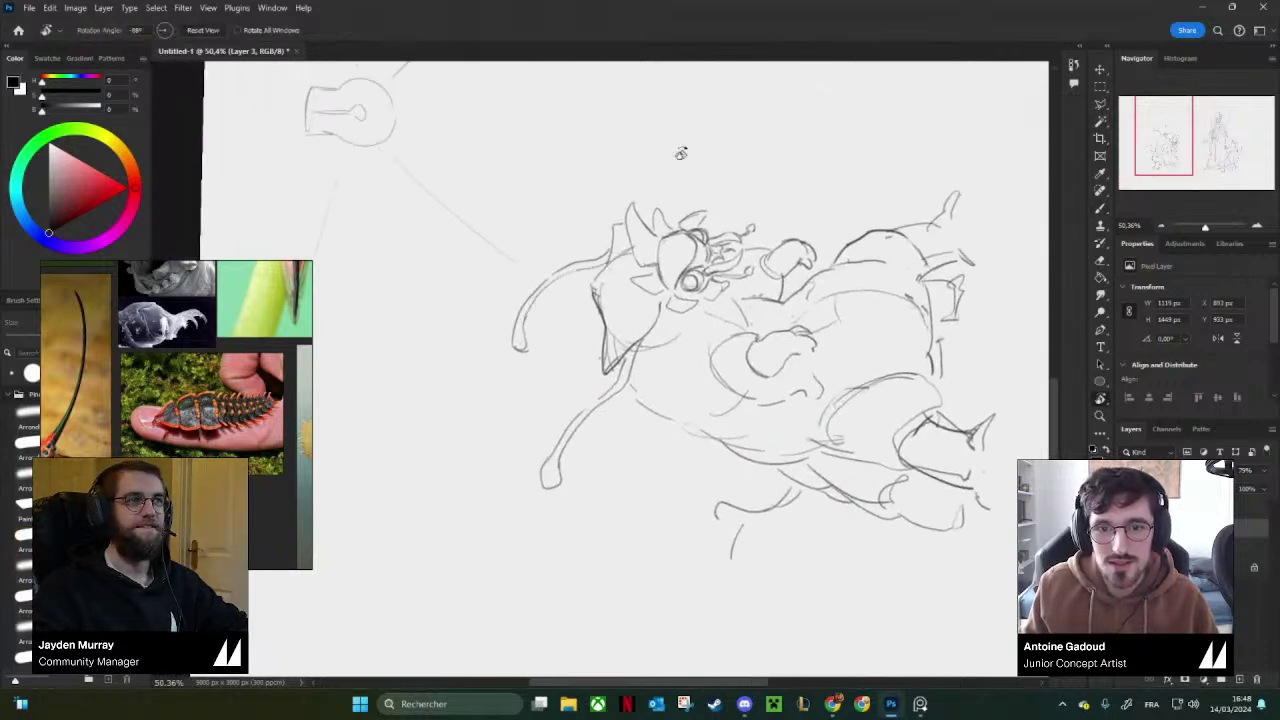
{"action": "mouse_move", "coordinate": [688, 154]}
{"action": "left_mouse_down"}
{"action": "mouse_move", "coordinate": [787, 234]}
{"action": "mouse_move", "coordinate": [868, 422]}
{"action": "left_mouse_up"}
{"action": "key", "text": "r"}
{"action": "left_click_drag", "start_coordinate": [834, 251], "coordinate": [856, 308]}
{"action": "left_click_drag", "start_coordinate": [856, 201], "coordinate": [838, 241]}
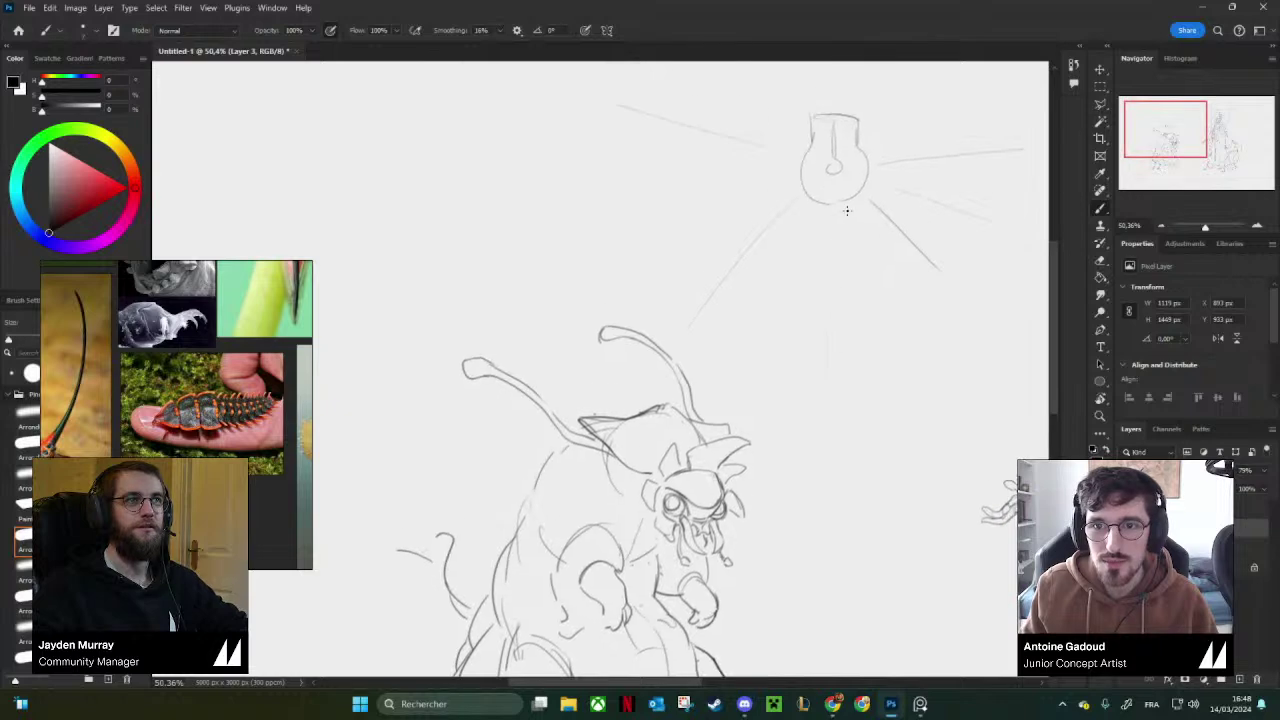
{"action": "left_click_drag", "start_coordinate": [826, 311], "coordinate": [781, 272]}
Flip the canvas horizontally, frame both characters and retouch the front slope of the creature's shell.
{"action": "key", "text": "z"}
{"action": "key", "text": "ctrl+shift+h"}
{"action": "mouse_move", "coordinate": [1020, 318]}
{"action": "left_mouse_down"}
{"action": "mouse_move", "coordinate": [843, 293]}
{"action": "mouse_move", "coordinate": [795, 309]}
{"action": "left_mouse_up"}
{"action": "left_click_drag", "start_coordinate": [842, 289], "coordinate": [892, 288]}
{"action": "key", "text": "b"}
{"action": "left_click_drag", "start_coordinate": [778, 330], "coordinate": [773, 340]}
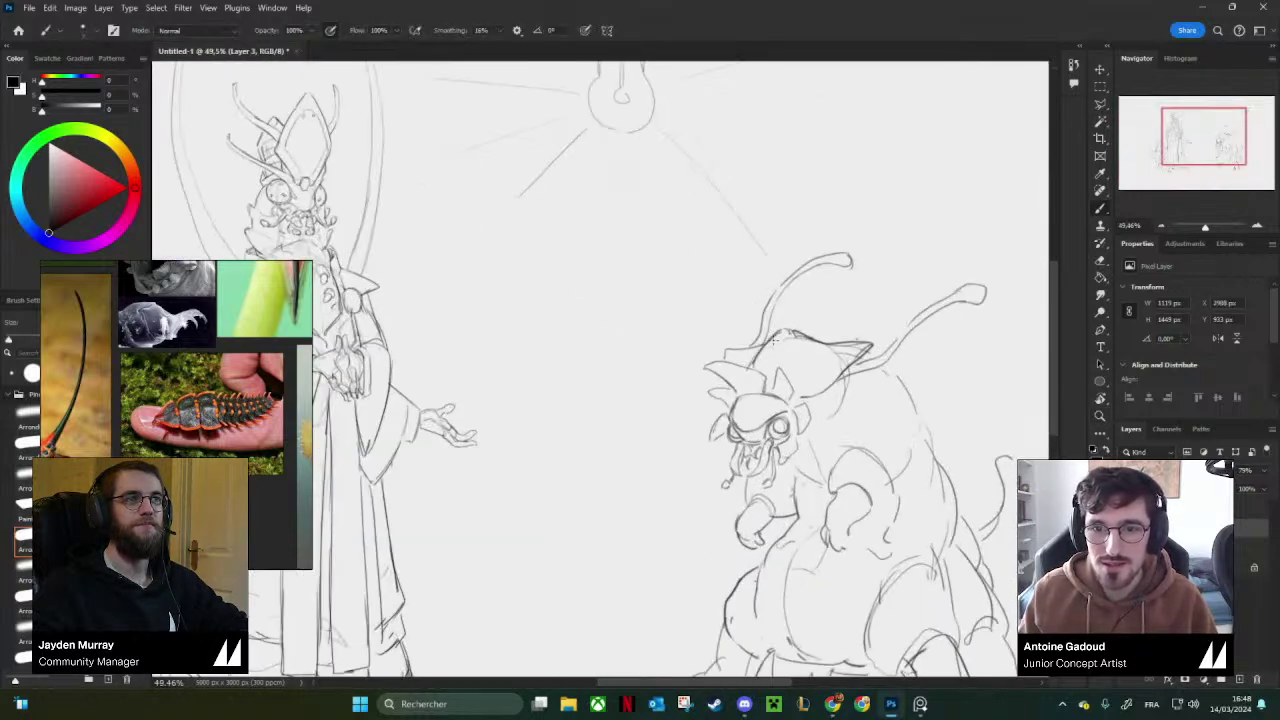
Erase the rough overlapping lines along the shell's top edge, pointed tip and underside.
{"action": "key", "text": "e"}
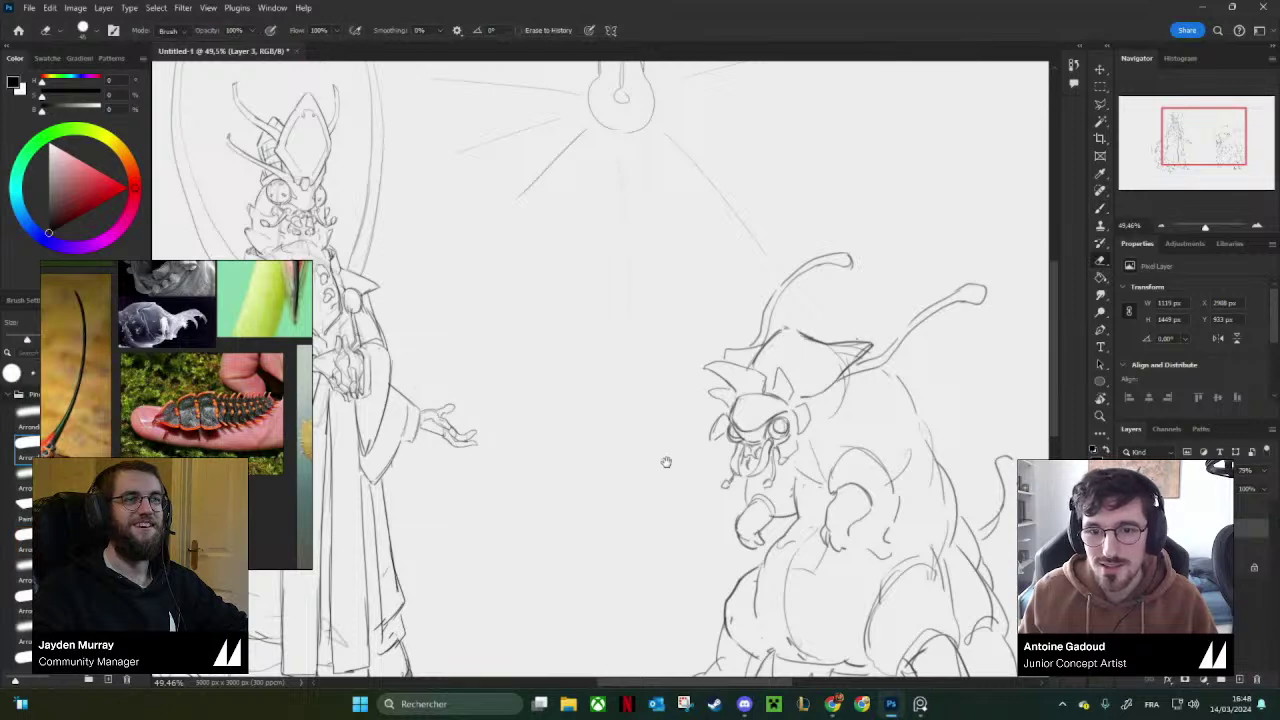
{"action": "mouse_move", "coordinate": [666, 462]}
{"action": "left_mouse_down"}
{"action": "mouse_move", "coordinate": [781, 377]}
{"action": "mouse_move", "coordinate": [791, 434]}
{"action": "left_mouse_up"}
{"action": "left_click_drag", "start_coordinate": [766, 351], "coordinate": [733, 352]}
{"action": "left_click_drag", "start_coordinate": [780, 443], "coordinate": [647, 441]}
{"action": "mouse_move", "coordinate": [784, 347]}
{"action": "left_mouse_down"}
{"action": "mouse_move", "coordinate": [834, 347]}
{"action": "mouse_move", "coordinate": [797, 323]}
{"action": "left_mouse_up"}
{"action": "key", "text": "bracketleft"}
{"action": "key", "text": "bracketleft"}
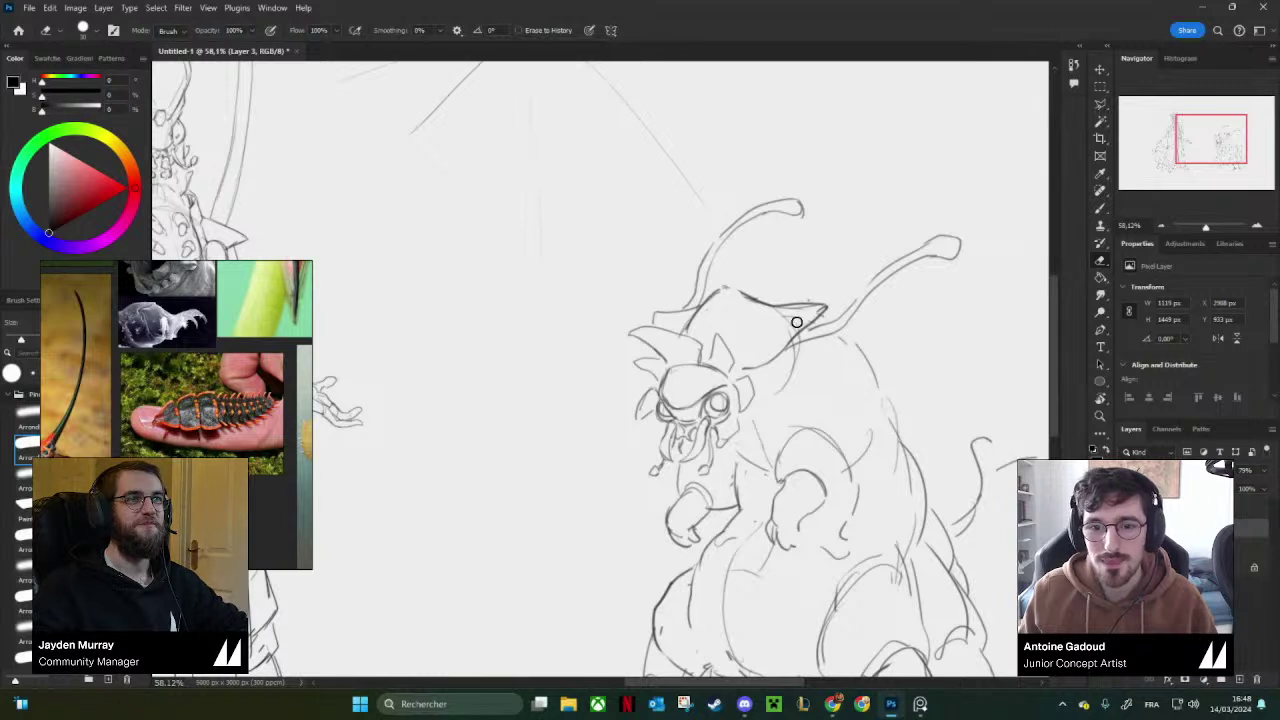
{"action": "left_click_drag", "start_coordinate": [758, 379], "coordinate": [726, 373]}
Draw a curved far rim behind the shell and a small pointed plate at the base of the near antenna.
{"action": "key", "text": "b"}
{"action": "left_click_drag", "start_coordinate": [744, 286], "coordinate": [748, 286]}
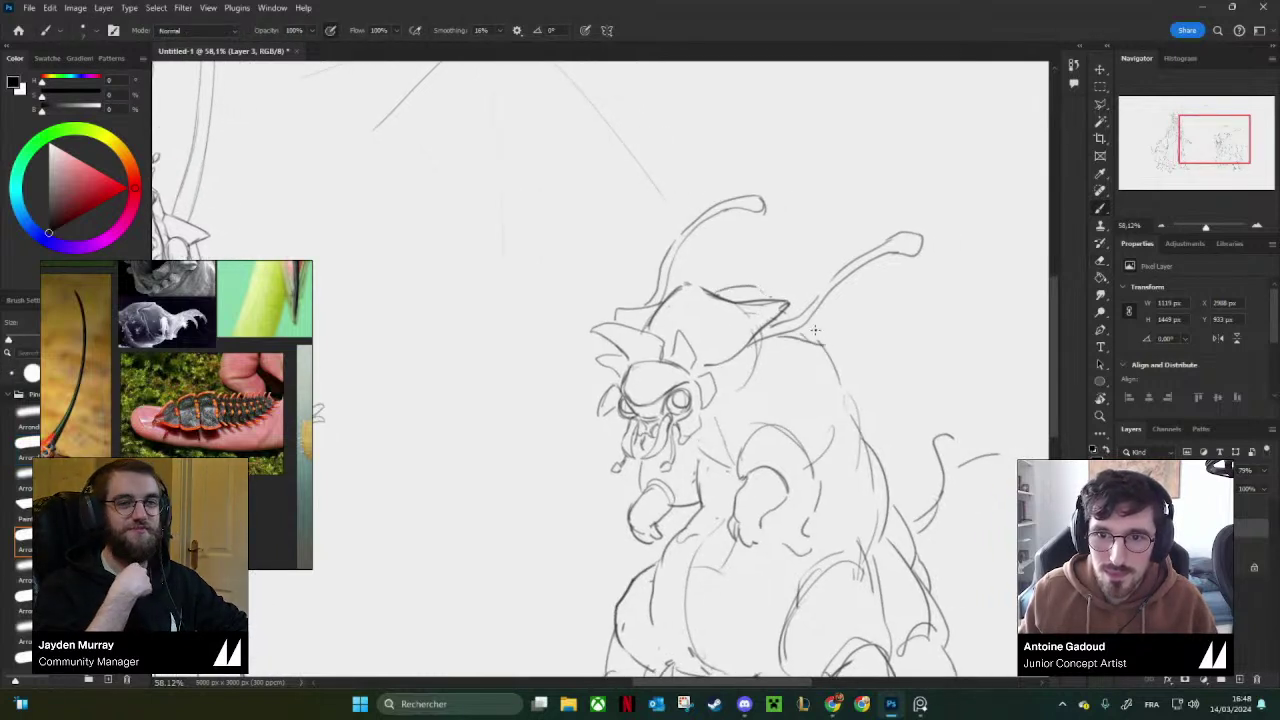
{"action": "left_click_drag", "start_coordinate": [842, 370], "coordinate": [823, 327]}
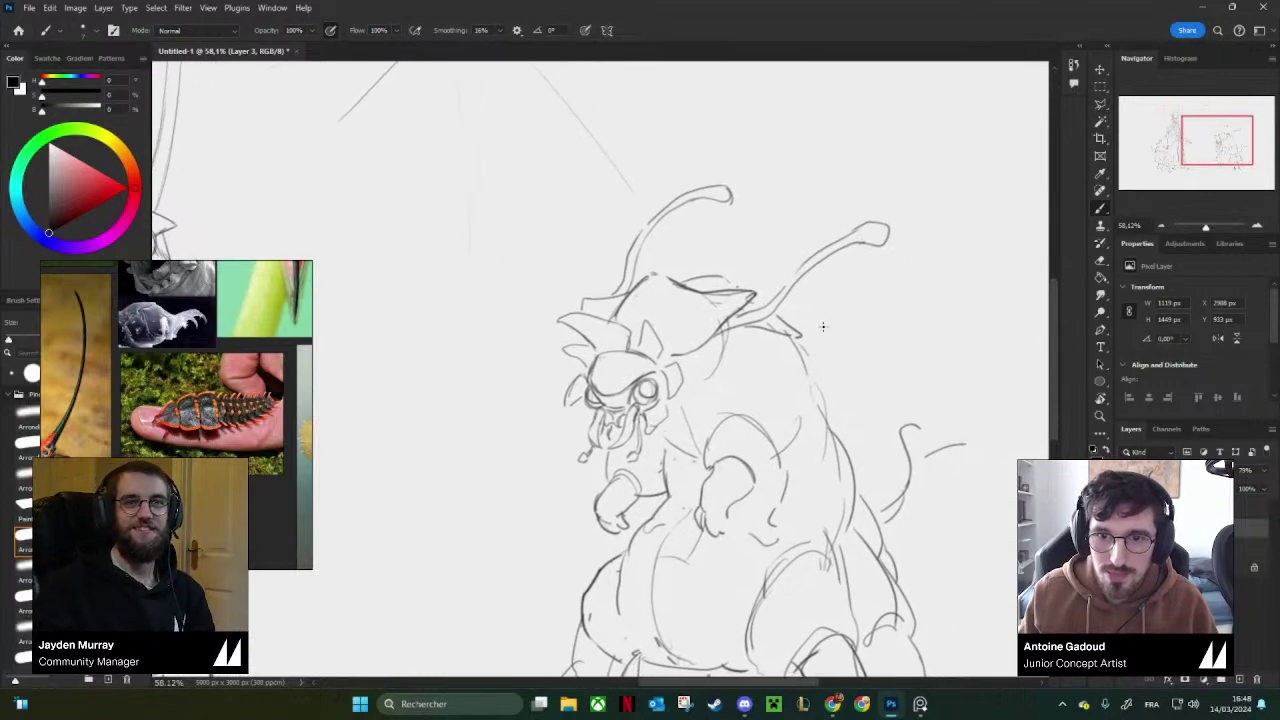
Consult the thorny insect reference, then draw a rounded wing on the upper back and darken the back contour beneath it.
{"action": "scroll", "coordinate": [806, 333], "scroll_direction": "down", "scroll_amount": 2}
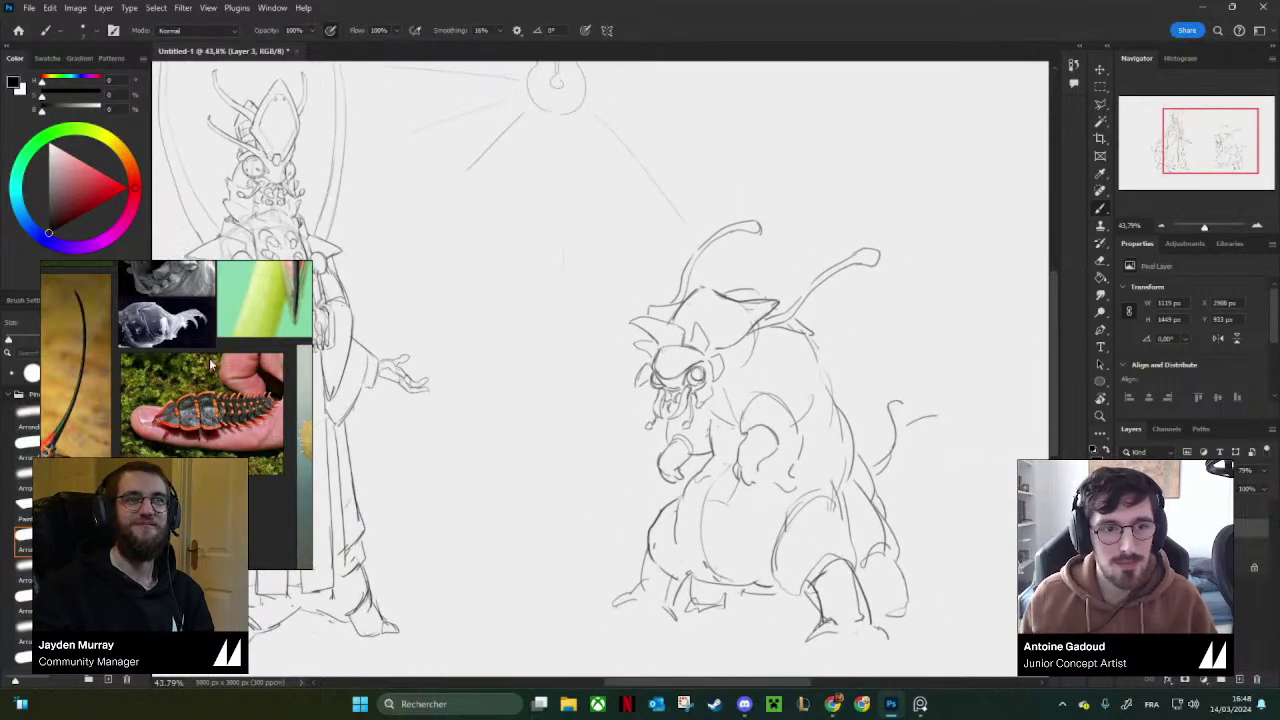
{"action": "scroll", "coordinate": [180, 345], "scroll_direction": "down", "scroll_amount": 2}
{"action": "scroll", "coordinate": [180, 345], "scroll_direction": "up", "scroll_amount": 3}
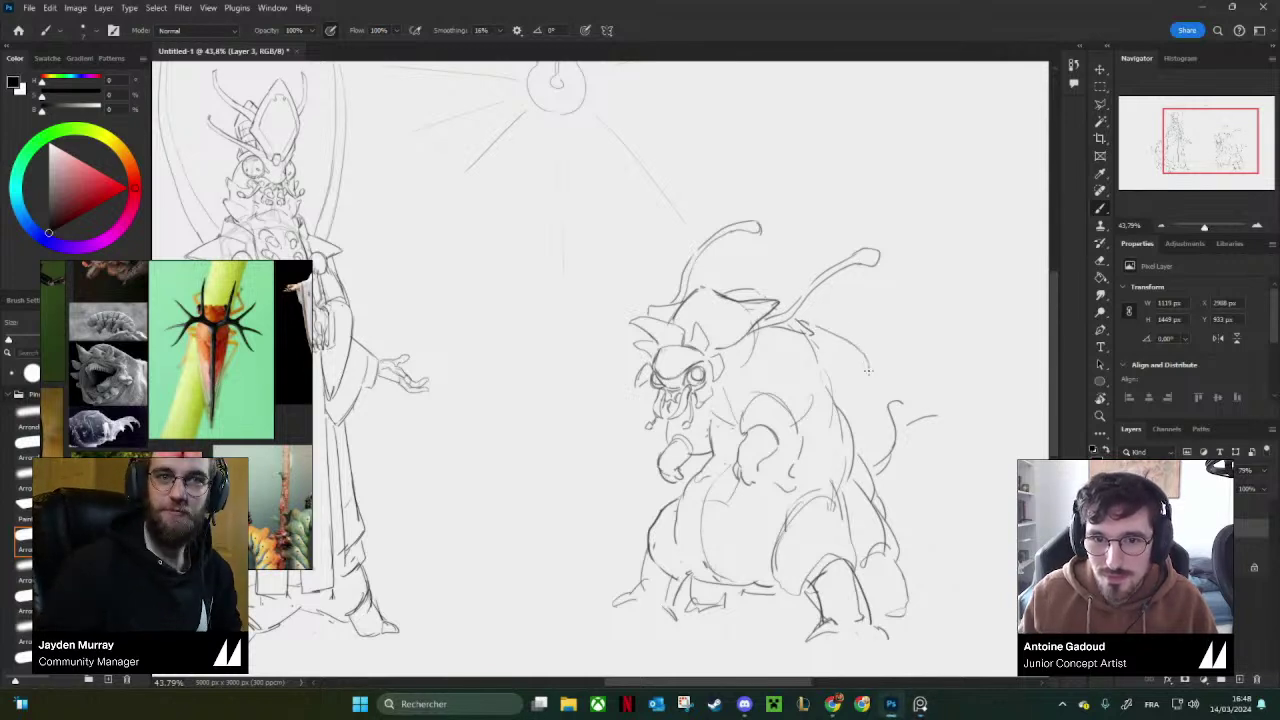
{"action": "left_click_drag", "start_coordinate": [812, 330], "coordinate": [862, 385]}
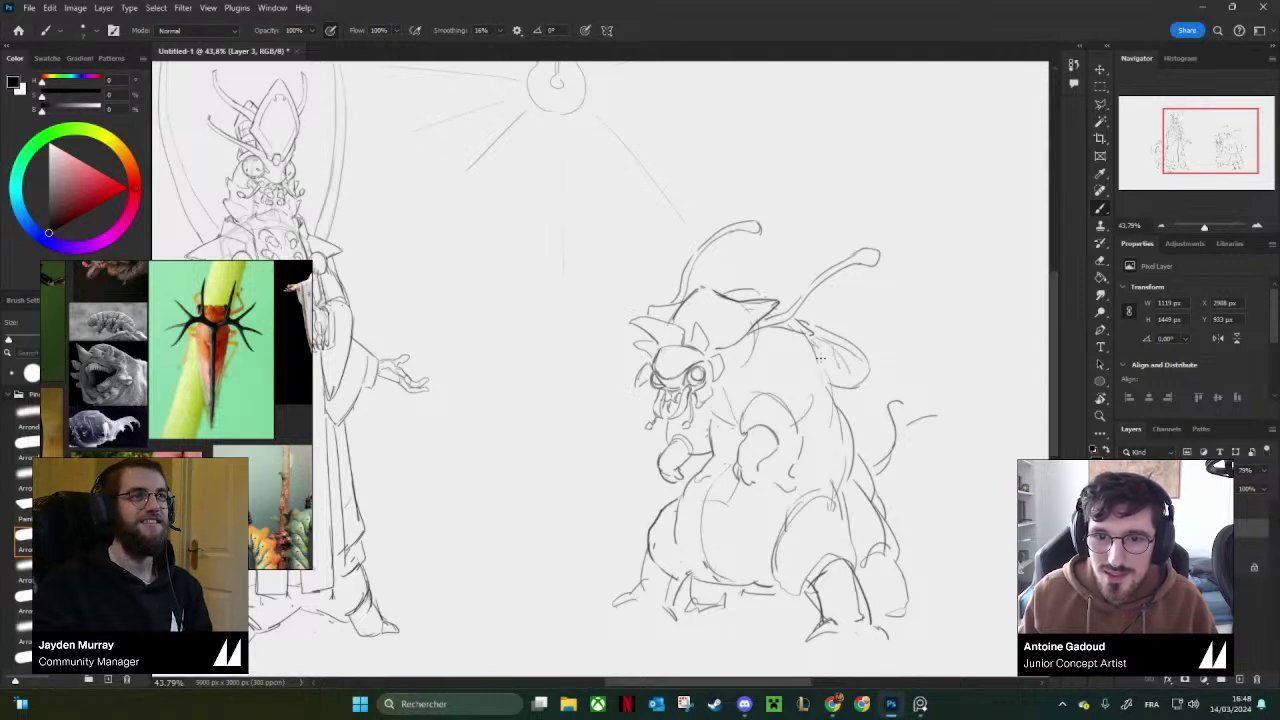
{"action": "left_click_drag", "start_coordinate": [820, 348], "coordinate": [825, 388]}
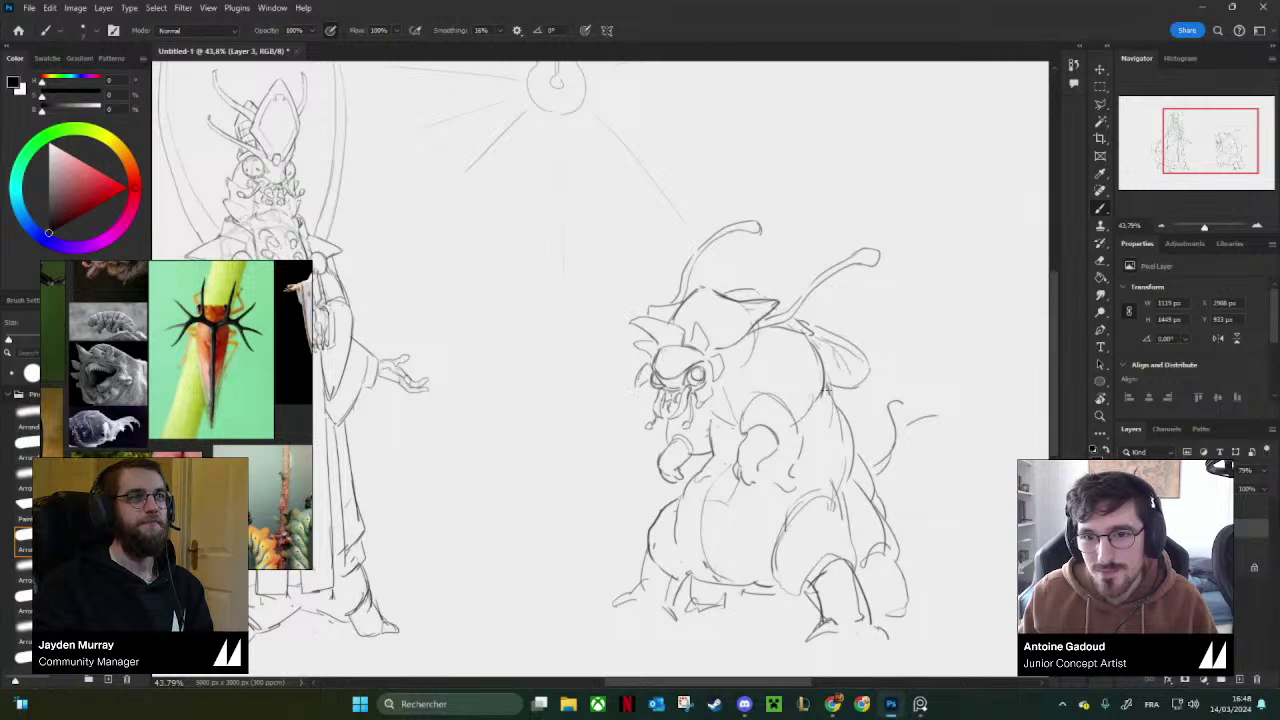
Erase the rough line behind the near arm and redraw the arm's outer contour down to the elbow.
{"action": "scroll", "coordinate": [827, 391], "scroll_direction": "up", "scroll_amount": 3}
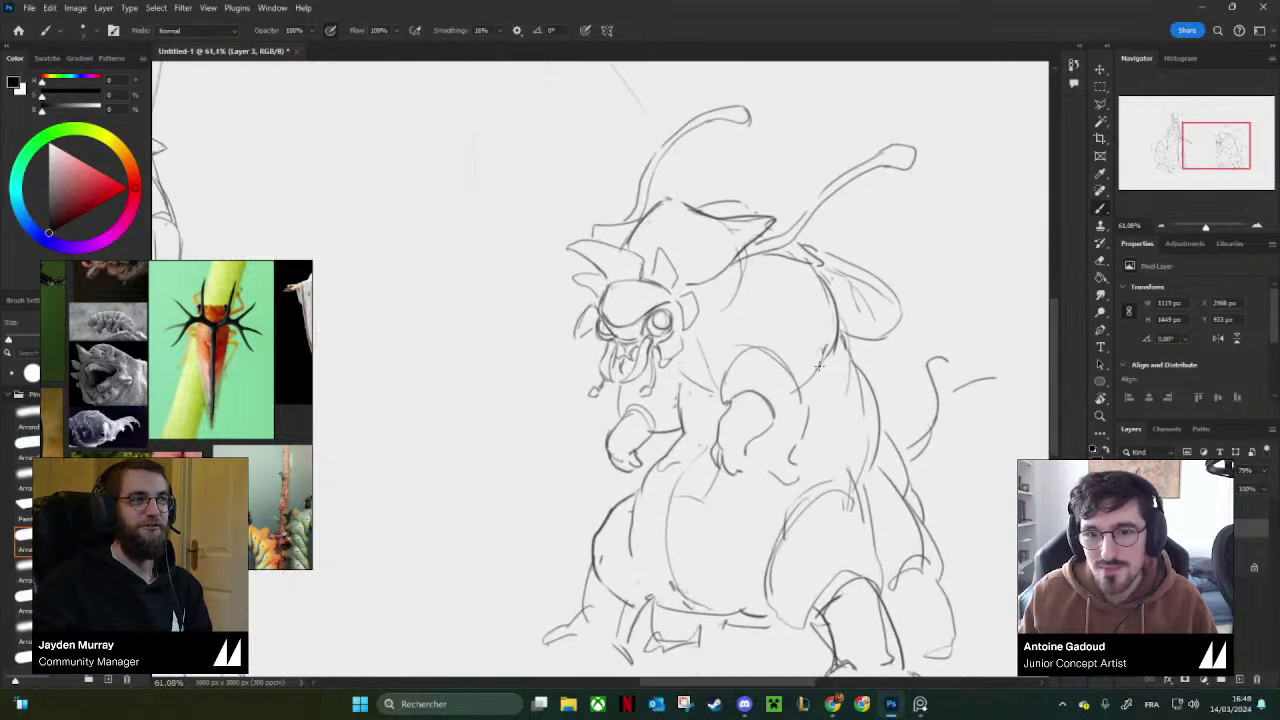
{"action": "key", "text": "e"}
{"action": "mouse_move", "coordinate": [819, 366]}
{"action": "left_mouse_down"}
{"action": "mouse_move", "coordinate": [798, 432]}
{"action": "mouse_move", "coordinate": [767, 446]}
{"action": "mouse_move", "coordinate": [816, 387]}
{"action": "left_mouse_up"}
{"action": "key", "text": "b"}
{"action": "mouse_move", "coordinate": [794, 286]}
{"action": "left_mouse_down"}
{"action": "mouse_move", "coordinate": [797, 376]}
{"action": "mouse_move", "coordinate": [797, 356]}
{"action": "mouse_move", "coordinate": [782, 398]}
{"action": "left_mouse_up"}
{"action": "key", "text": "ctrl+z"}
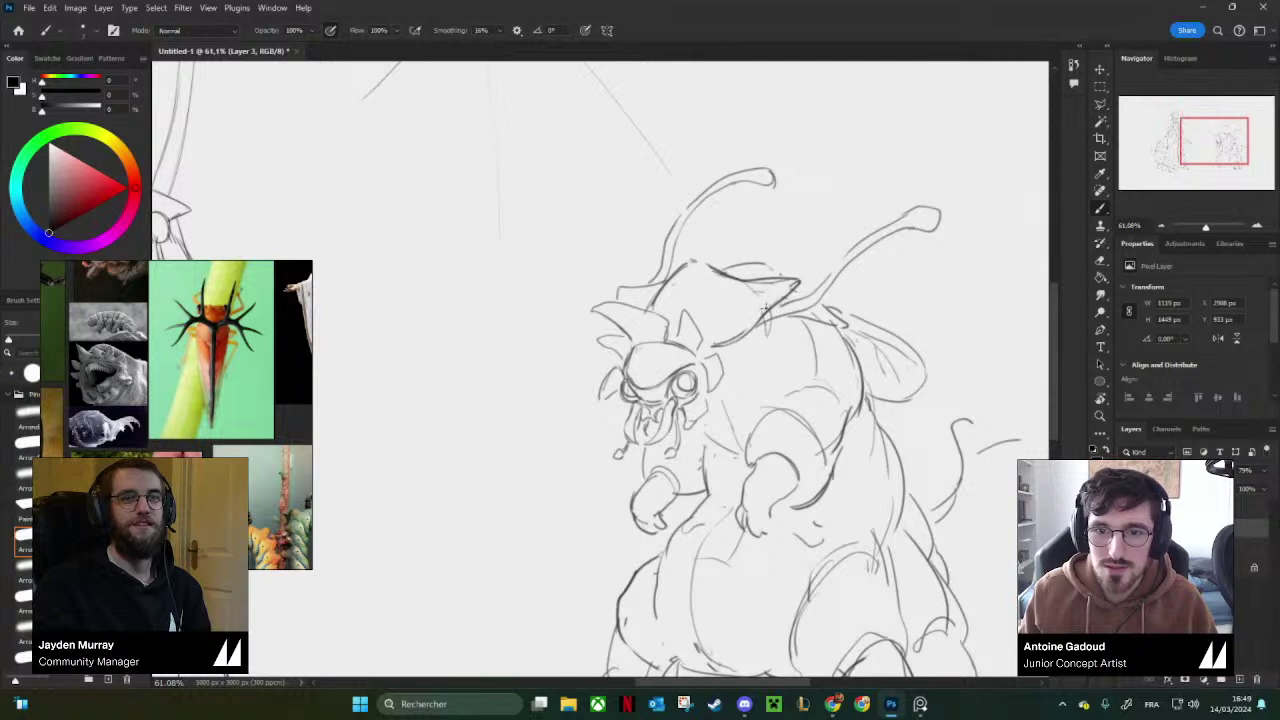
Erase the rough underside of the shell's pointed tip and redraw it as a cleaner edge.
{"action": "key", "text": "e"}
{"action": "left_click_drag", "start_coordinate": [790, 288], "coordinate": [762, 317]}
{"action": "key", "text": "b"}
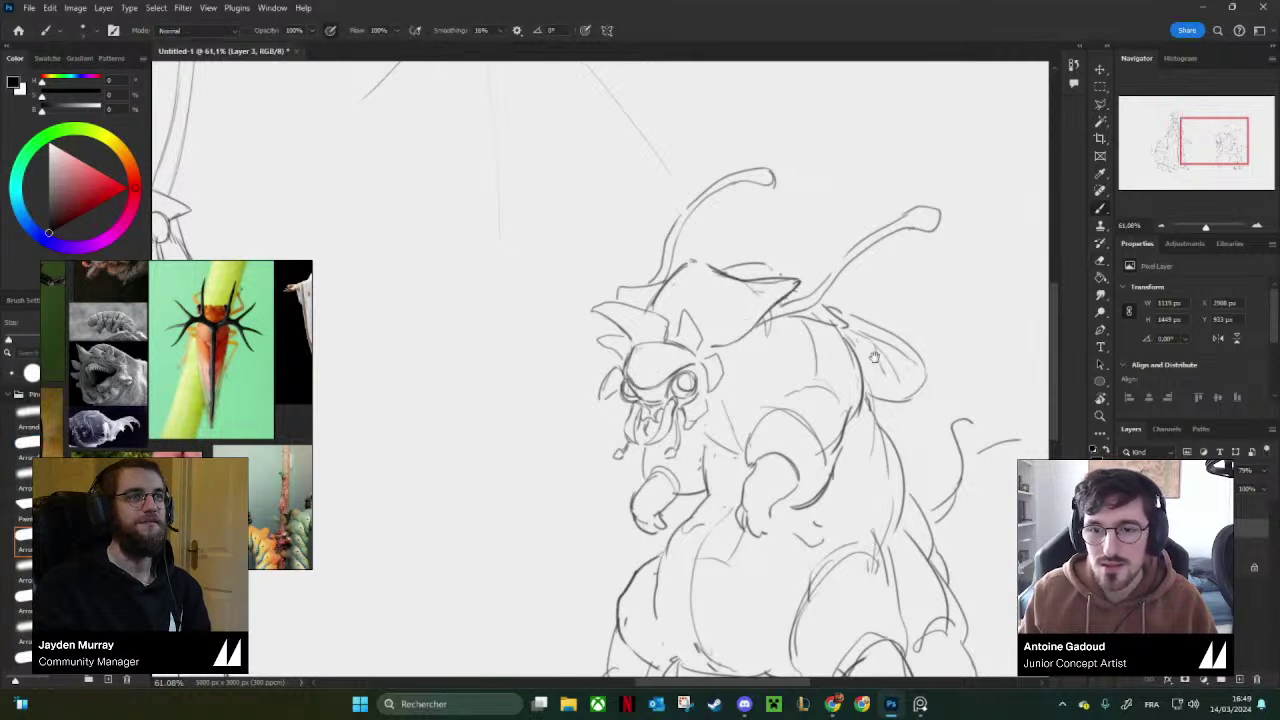
Draw a ragged-edged second wing above the rounded one and a small spike behind the shell.
{"action": "scroll", "coordinate": [873, 357], "scroll_direction": "down", "scroll_amount": 3}
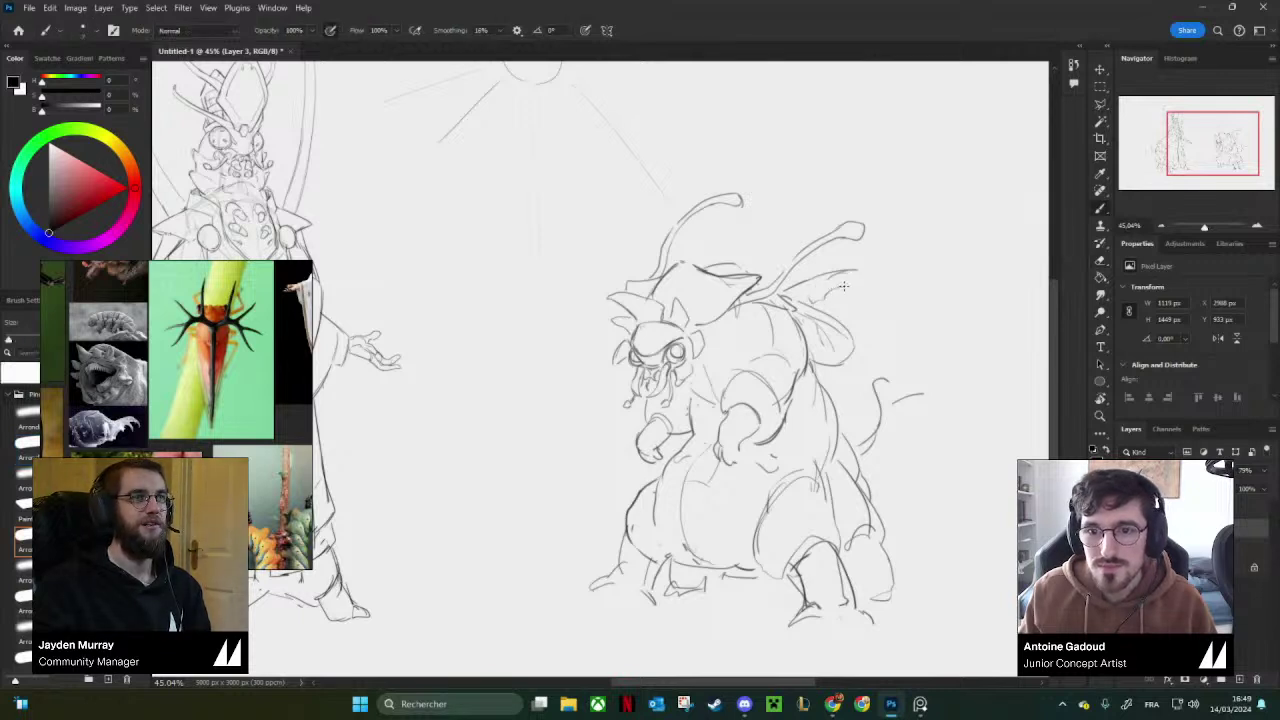
{"action": "left_click_drag", "start_coordinate": [853, 270], "coordinate": [828, 282]}
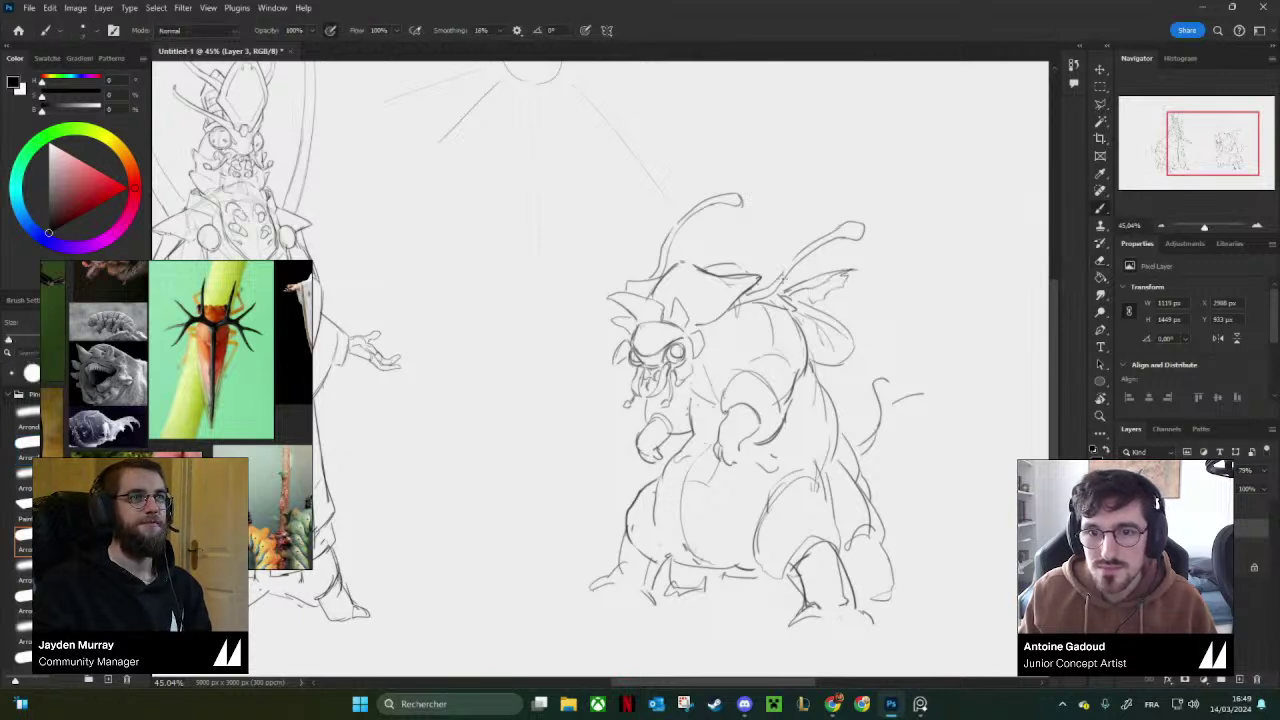
{"action": "mouse_move", "coordinate": [757, 261]}
{"action": "left_mouse_down"}
{"action": "mouse_move", "coordinate": [760, 273]}
{"action": "mouse_move", "coordinate": [760, 219]}
{"action": "left_mouse_up"}
Flip the canvas, frame the creature and draw two teardrop-shaped markings with fold lines on its upper back.
{"action": "key", "text": "z"}
{"action": "left_click_drag", "start_coordinate": [832, 332], "coordinate": [805, 330]}
{"action": "key", "text": "ctrl+shift+h"}
{"action": "mouse_move", "coordinate": [523, 359]}
{"action": "left_mouse_down"}
{"action": "mouse_move", "coordinate": [688, 383]}
{"action": "mouse_move", "coordinate": [809, 421]}
{"action": "left_mouse_up"}
{"action": "mouse_move", "coordinate": [624, 334]}
{"action": "left_mouse_down"}
{"action": "mouse_move", "coordinate": [656, 318]}
{"action": "mouse_move", "coordinate": [694, 366]}
{"action": "left_mouse_up"}
{"action": "key", "text": "e"}
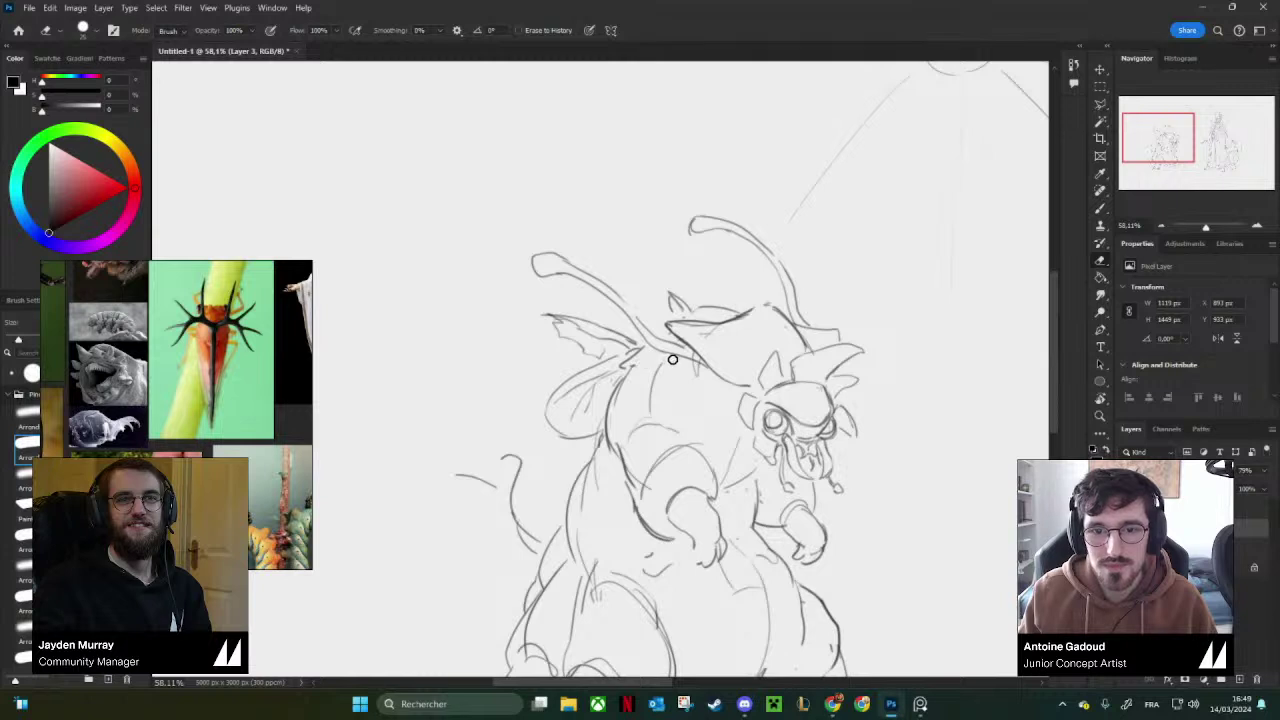
{"action": "key", "text": "b"}
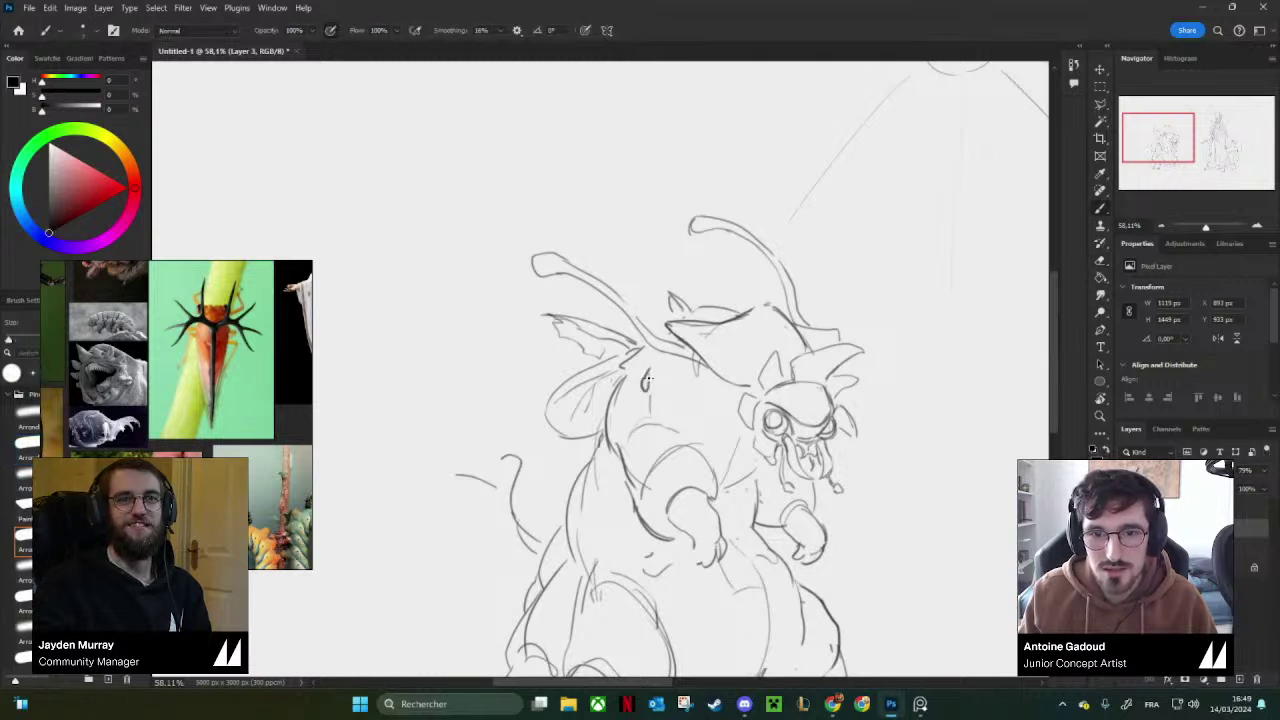
{"action": "mouse_move", "coordinate": [627, 379]}
{"action": "left_mouse_down"}
{"action": "mouse_move", "coordinate": [668, 365]}
{"action": "mouse_move", "coordinate": [705, 396]}
{"action": "left_mouse_up"}
{"action": "key", "text": "e"}
{"action": "key", "text": "b"}
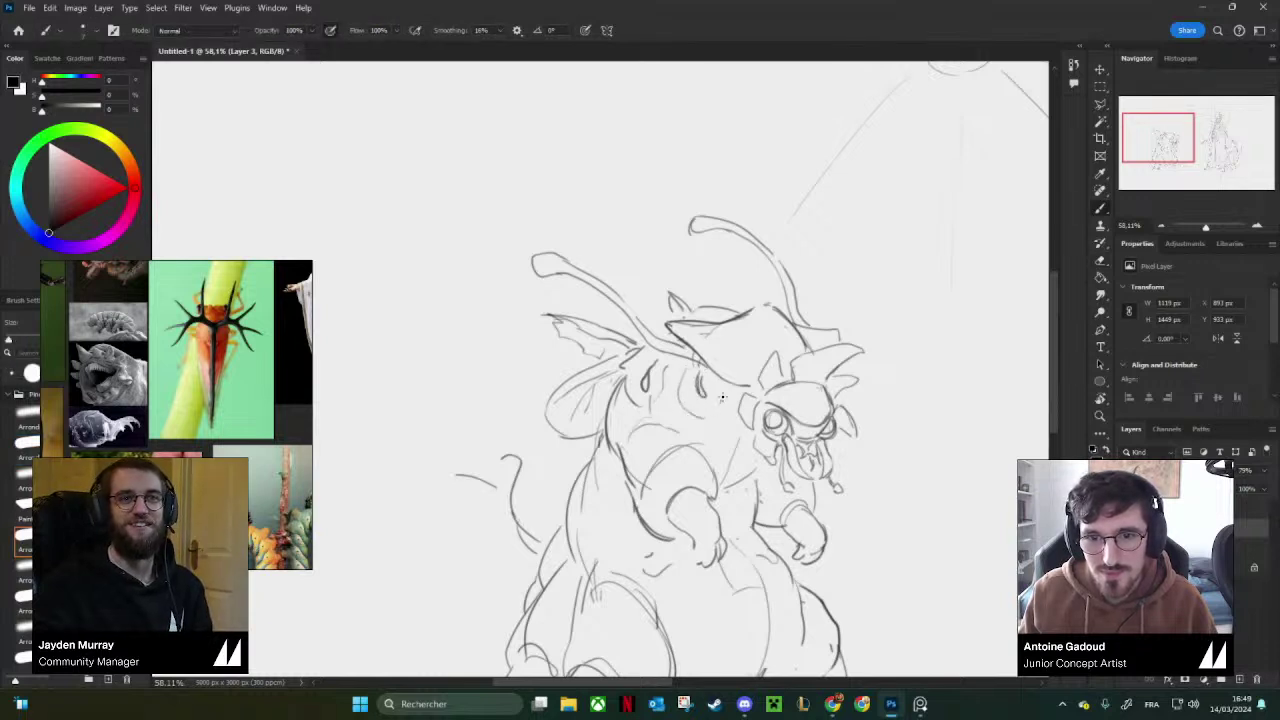
Erase and redraw the top edge of the shell as one smoother line running to its pointed tip.
{"action": "mouse_move", "coordinate": [752, 336]}
{"action": "left_mouse_down"}
{"action": "mouse_move", "coordinate": [722, 365]}
{"action": "mouse_move", "coordinate": [742, 334]}
{"action": "mouse_move", "coordinate": [762, 368]}
{"action": "left_mouse_up"}
{"action": "key", "text": "e"}
{"action": "key", "text": "b"}
{"action": "key", "text": "ctrl+z"}
{"action": "key", "text": "ctrl+z"}
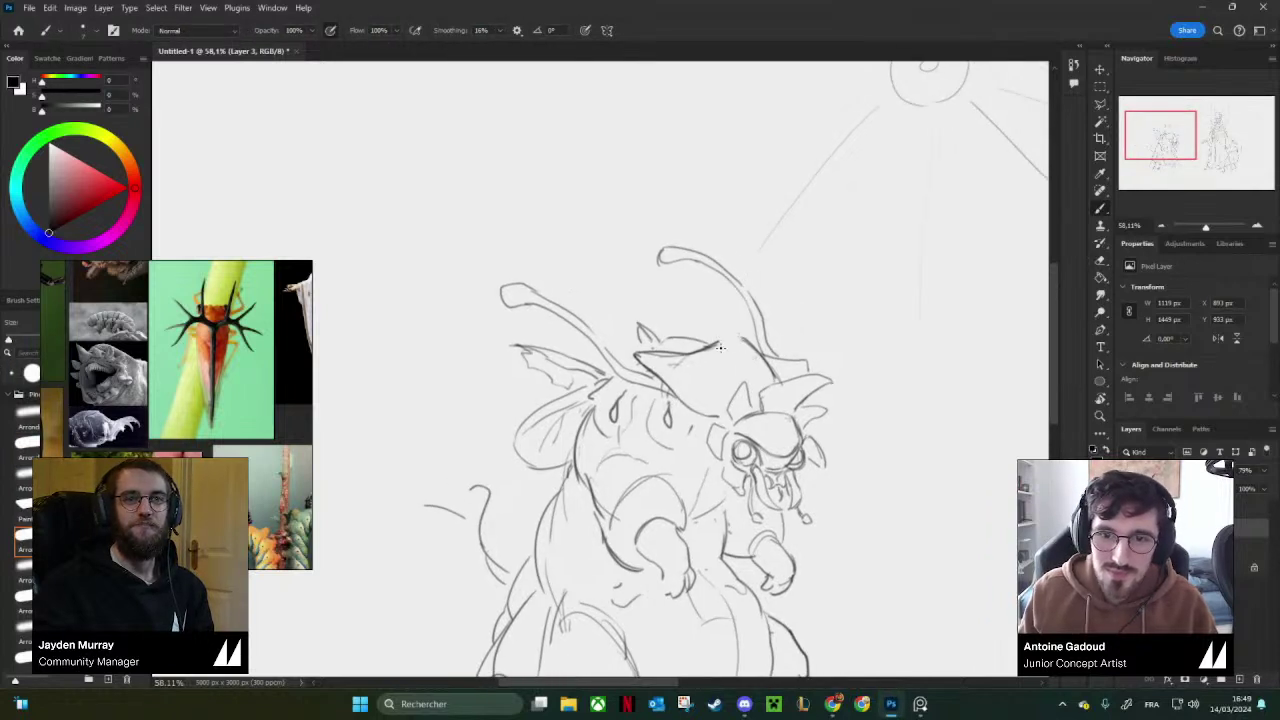
{"action": "key", "text": "e"}
{"action": "mouse_move", "coordinate": [676, 353]}
{"action": "left_mouse_down"}
{"action": "mouse_move", "coordinate": [641, 357]}
{"action": "mouse_move", "coordinate": [729, 339]}
{"action": "mouse_move", "coordinate": [632, 348]}
{"action": "mouse_move", "coordinate": [688, 349]}
{"action": "mouse_move", "coordinate": [631, 351]}
{"action": "mouse_move", "coordinate": [646, 370]}
{"action": "left_mouse_up"}
{"action": "key", "text": "b"}
{"action": "key", "text": "e"}
{"action": "key", "text": "b"}
{"action": "left_click_drag", "start_coordinate": [768, 341], "coordinate": [690, 343]}
Flip the canvas back, erase the rough front belly line and redraw the belly's front contour.
{"action": "key", "text": "ctrl+shift+h"}
{"action": "left_click_drag", "start_coordinate": [888, 408], "coordinate": [626, 408]}
{"action": "left_click_drag", "start_coordinate": [846, 345], "coordinate": [924, 345]}
{"action": "left_click_drag", "start_coordinate": [768, 370], "coordinate": [814, 350]}
{"action": "left_click_drag", "start_coordinate": [825, 402], "coordinate": [816, 275]}
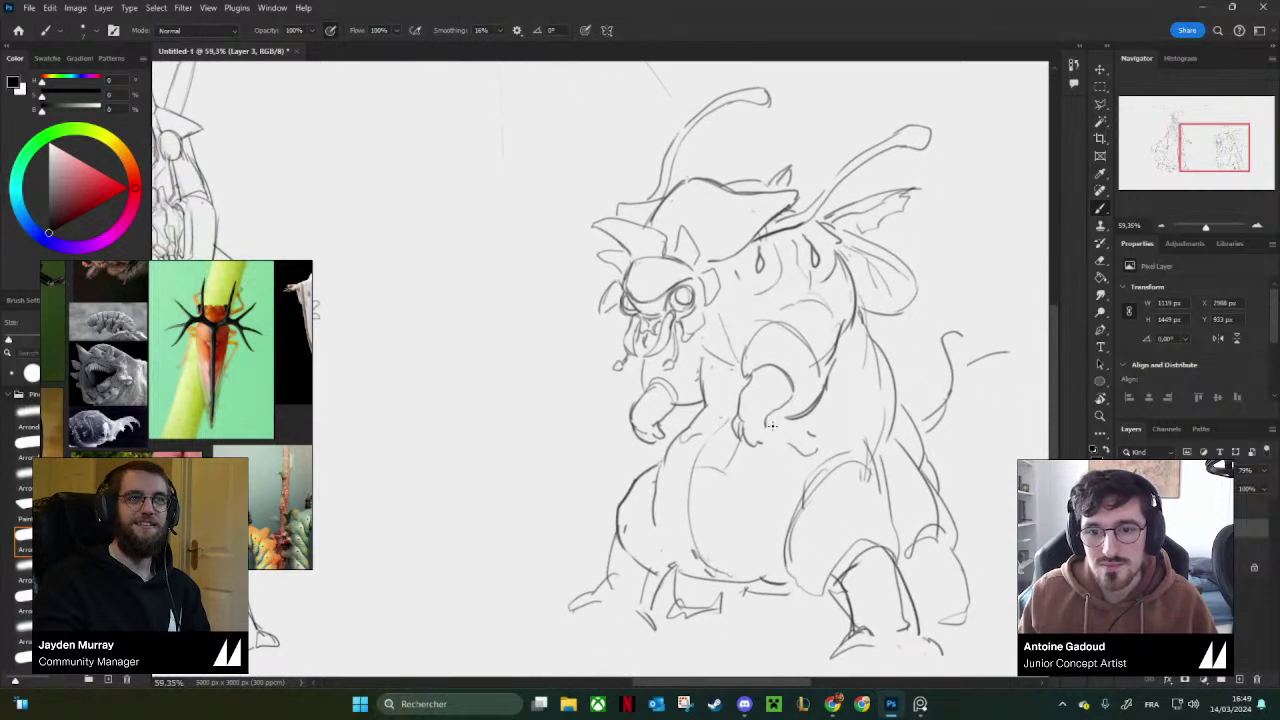
{"action": "key", "text": "e"}
{"action": "mouse_move", "coordinate": [699, 432]}
{"action": "left_mouse_down"}
{"action": "mouse_move", "coordinate": [700, 417]}
{"action": "mouse_move", "coordinate": [664, 468]}
{"action": "left_mouse_up"}
{"action": "key", "text": "b"}
{"action": "mouse_move", "coordinate": [702, 410]}
{"action": "left_mouse_down"}
{"action": "mouse_move", "coordinate": [667, 443]}
{"action": "mouse_move", "coordinate": [654, 524]}
{"action": "left_mouse_up"}
Refine the lower belly curve and add a small navel at the middle of the belly.
{"action": "key", "text": "e"}
{"action": "key", "text": "b"}
{"action": "mouse_move", "coordinate": [664, 476]}
{"action": "left_mouse_down"}
{"action": "mouse_move", "coordinate": [663, 545]}
{"action": "mouse_move", "coordinate": [677, 557]}
{"action": "left_mouse_up"}
{"action": "key", "text": "e"}
{"action": "mouse_move", "coordinate": [690, 512]}
{"action": "left_mouse_down"}
{"action": "mouse_move", "coordinate": [688, 494]}
{"action": "mouse_move", "coordinate": [693, 505]}
{"action": "left_mouse_up"}
{"action": "key", "text": "b"}
{"action": "mouse_move", "coordinate": [735, 367]}
{"action": "left_mouse_down"}
{"action": "mouse_move", "coordinate": [735, 404]}
{"action": "mouse_move", "coordinate": [681, 387]}
{"action": "mouse_move", "coordinate": [714, 345]}
{"action": "left_mouse_up"}
Consult the spiny grub reference and redraw the curved, pointed flaps on both sides of the creature's face.
{"action": "scroll", "coordinate": [234, 397], "scroll_direction": "down", "scroll_amount": 2}
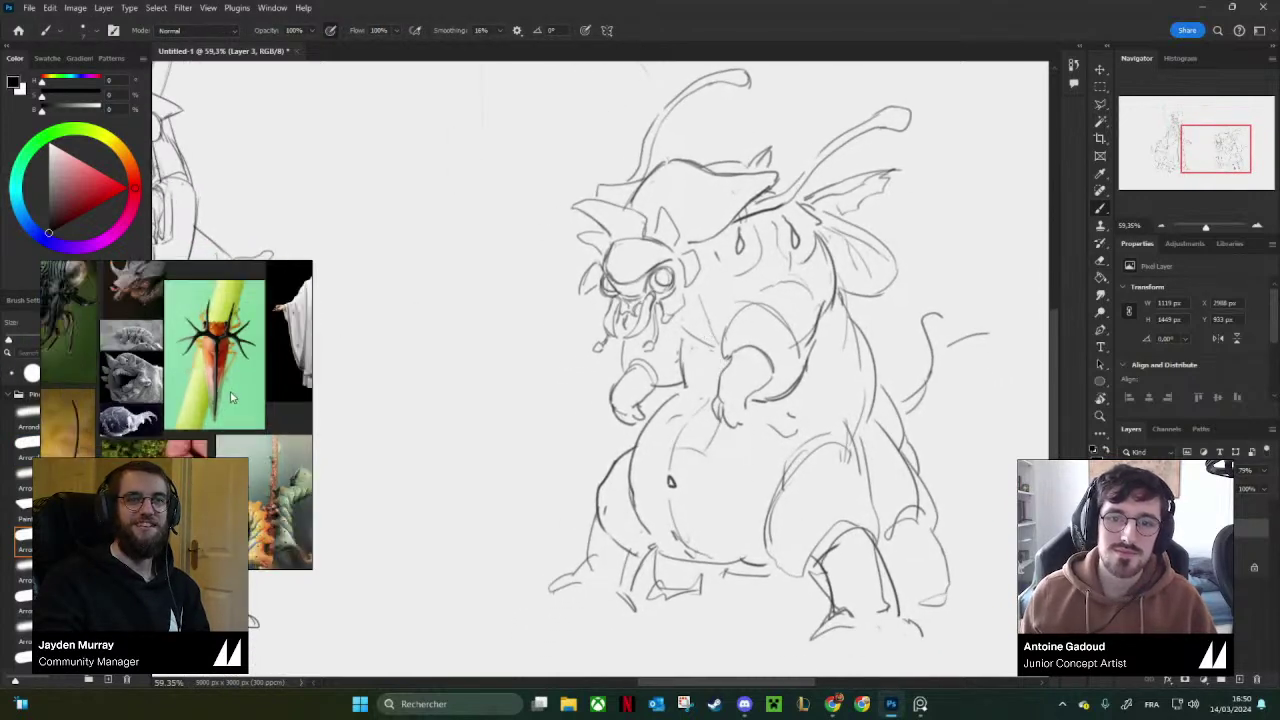
{"action": "left_click_drag", "start_coordinate": [240, 397], "coordinate": [280, 390]}
{"action": "scroll", "coordinate": [213, 366], "scroll_direction": "up", "scroll_amount": 5}
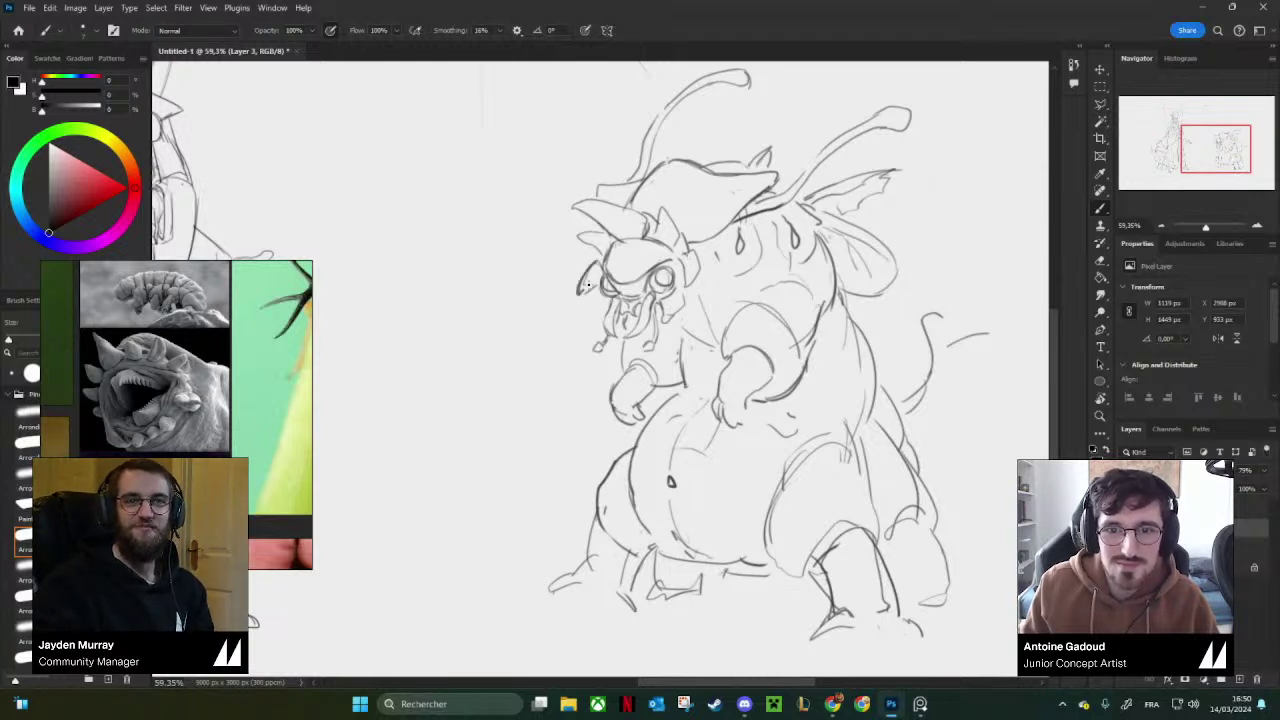
{"action": "key", "text": "e"}
{"action": "left_click_drag", "start_coordinate": [691, 253], "coordinate": [691, 285]}
{"action": "key", "text": "b"}
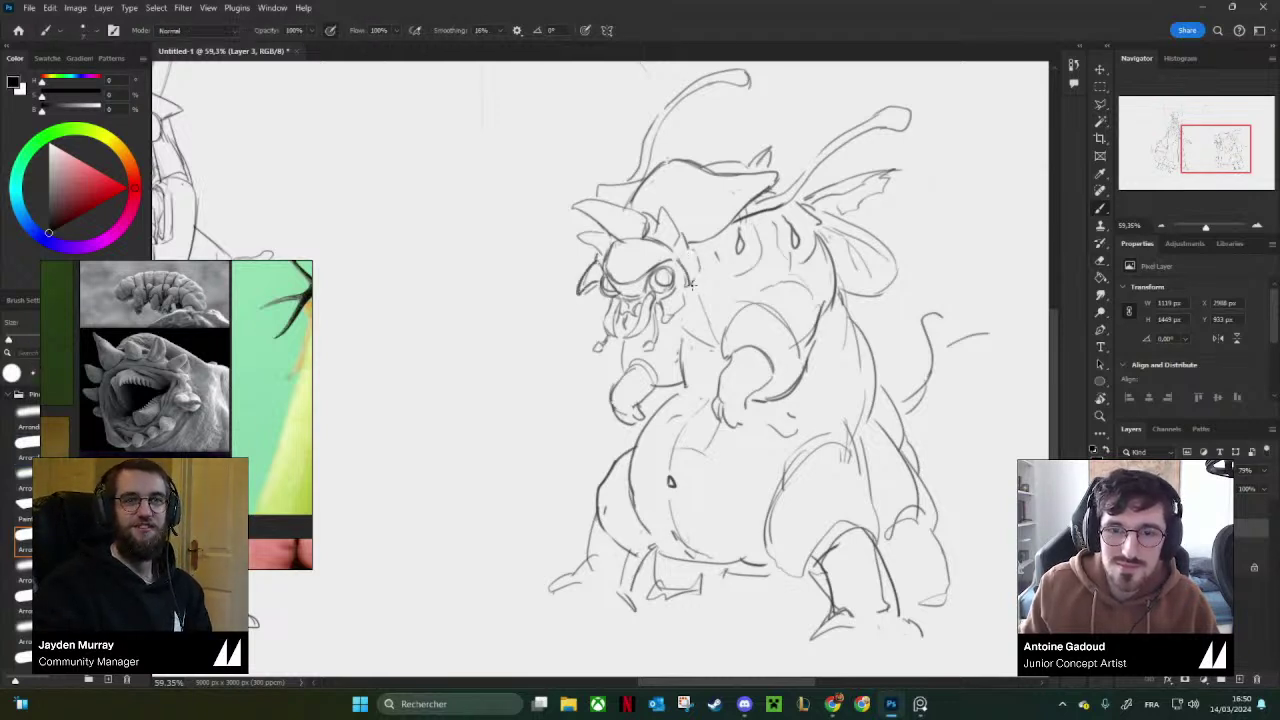
{"action": "key", "text": "]"}
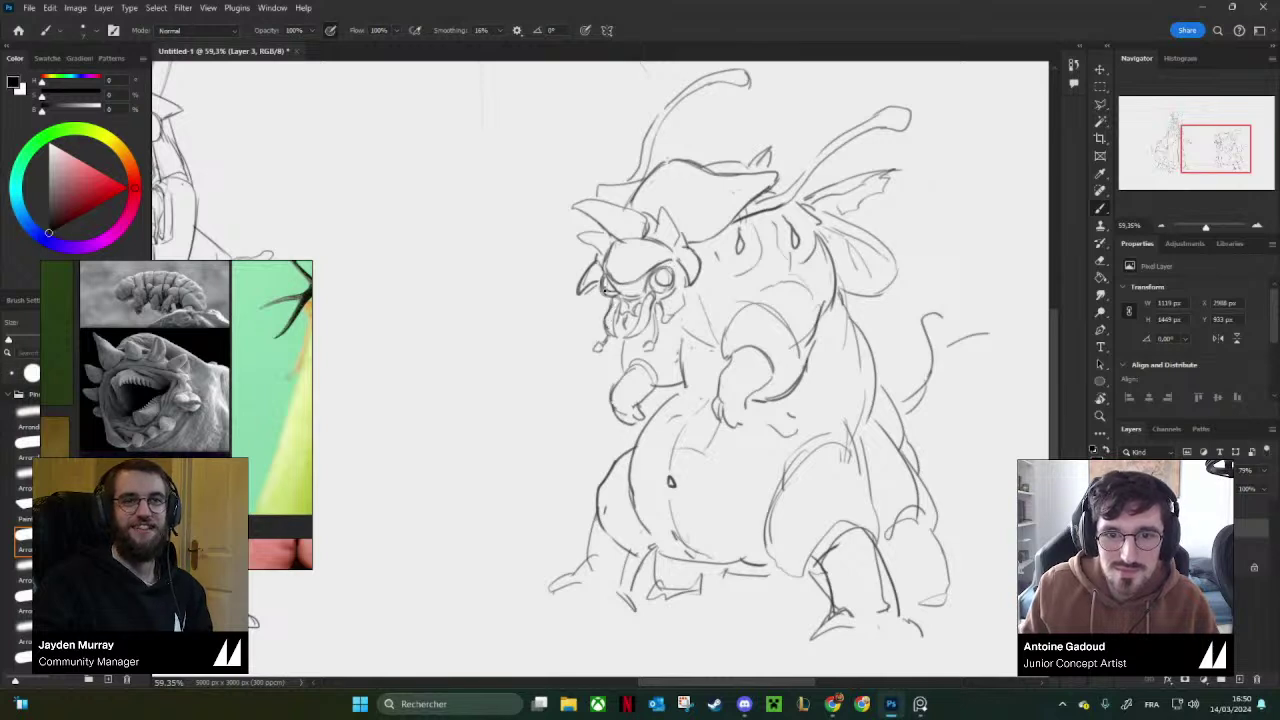
Sketch a curved fold line down the creature's flank behind the near arm, undoing the stroke that misses.
{"action": "scroll", "coordinate": [717, 291], "scroll_direction": "down", "scroll_amount": 2}
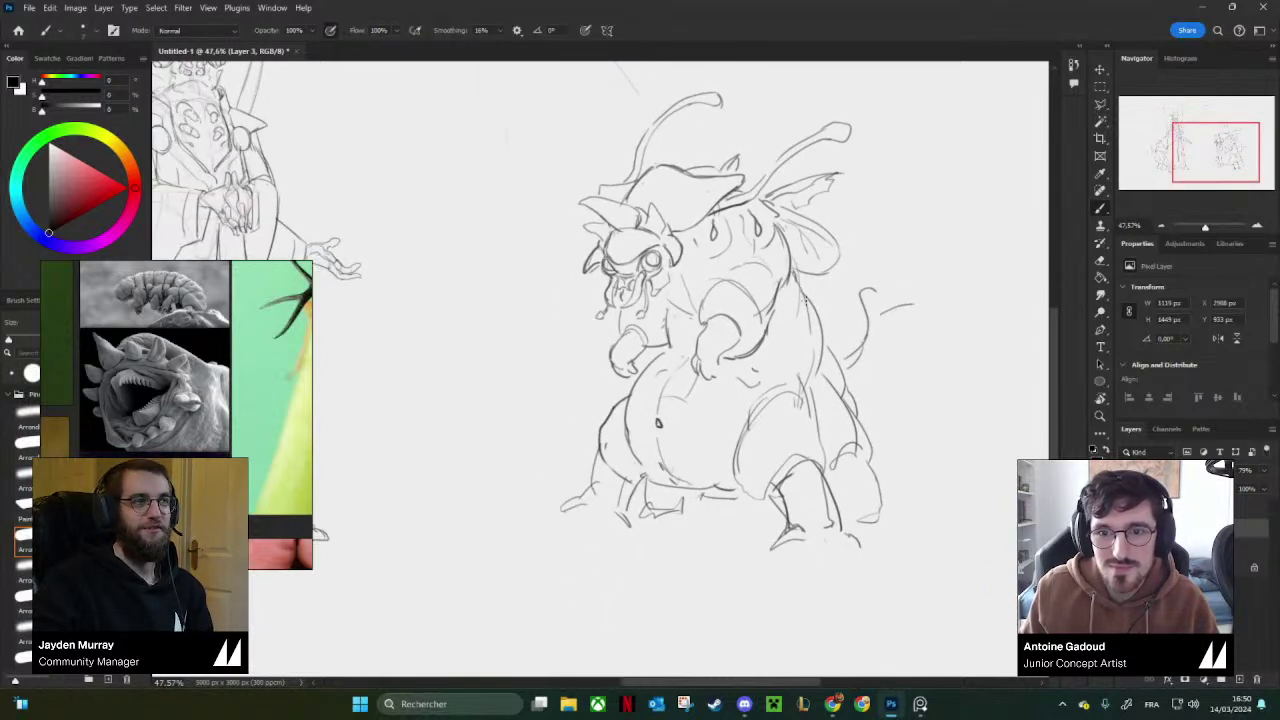
{"action": "mouse_move", "coordinate": [790, 286]}
{"action": "left_mouse_down"}
{"action": "mouse_move", "coordinate": [802, 319]}
{"action": "mouse_move", "coordinate": [784, 356]}
{"action": "left_mouse_up"}
{"action": "key", "text": "ctrl+z"}
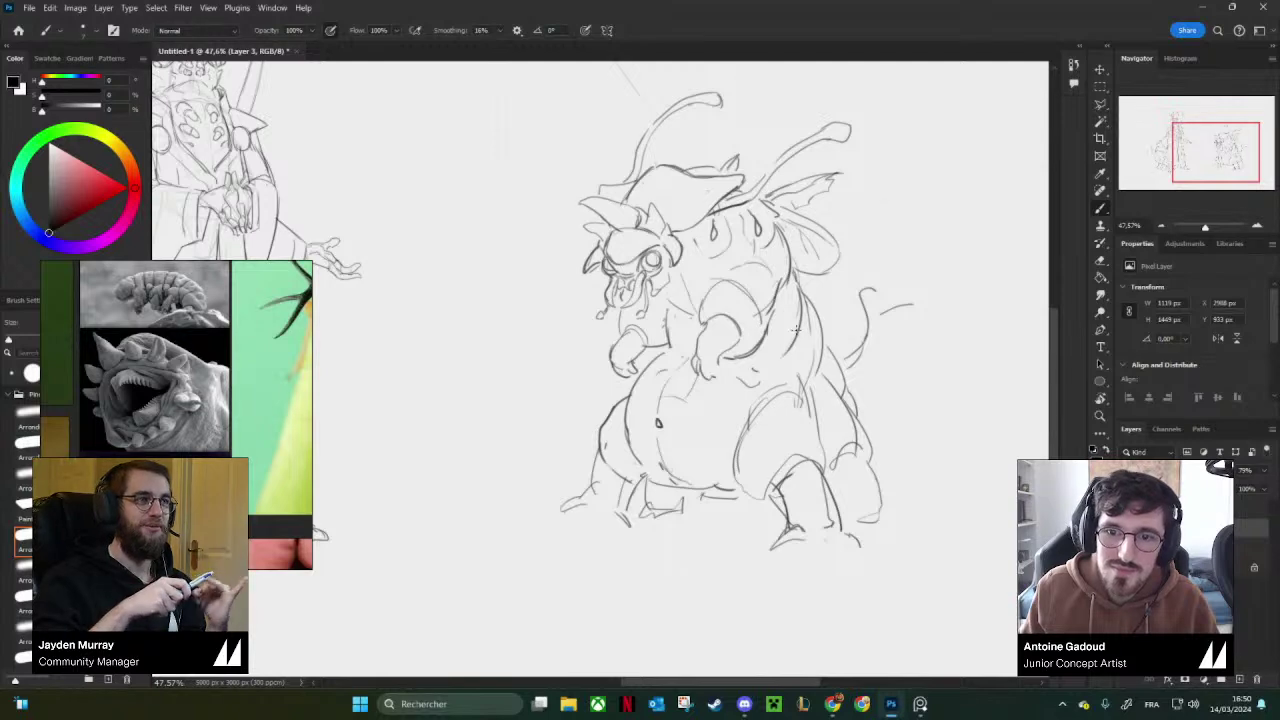
{"action": "left_click_drag", "start_coordinate": [896, 372], "coordinate": [838, 360]}
Consult the segmented larva reference and draw a curved plate edge over the neck behind the creature's head, undoing the stroke that misses.
{"action": "scroll", "coordinate": [175, 277], "scroll_direction": "down", "scroll_amount": 4}
{"action": "left_click_drag", "start_coordinate": [222, 352], "coordinate": [155, 355]}
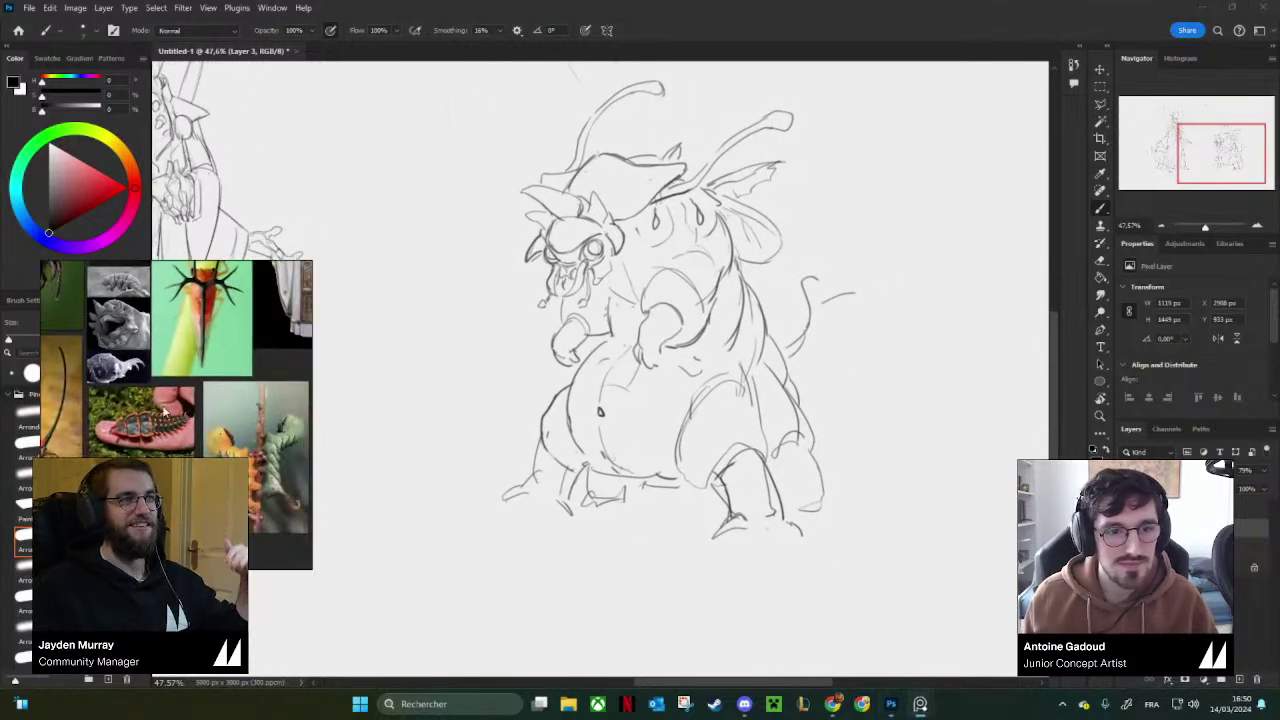
{"action": "scroll", "coordinate": [165, 375], "scroll_direction": "up", "scroll_amount": 2}
{"action": "left_click_drag", "start_coordinate": [192, 418], "coordinate": [169, 431]}
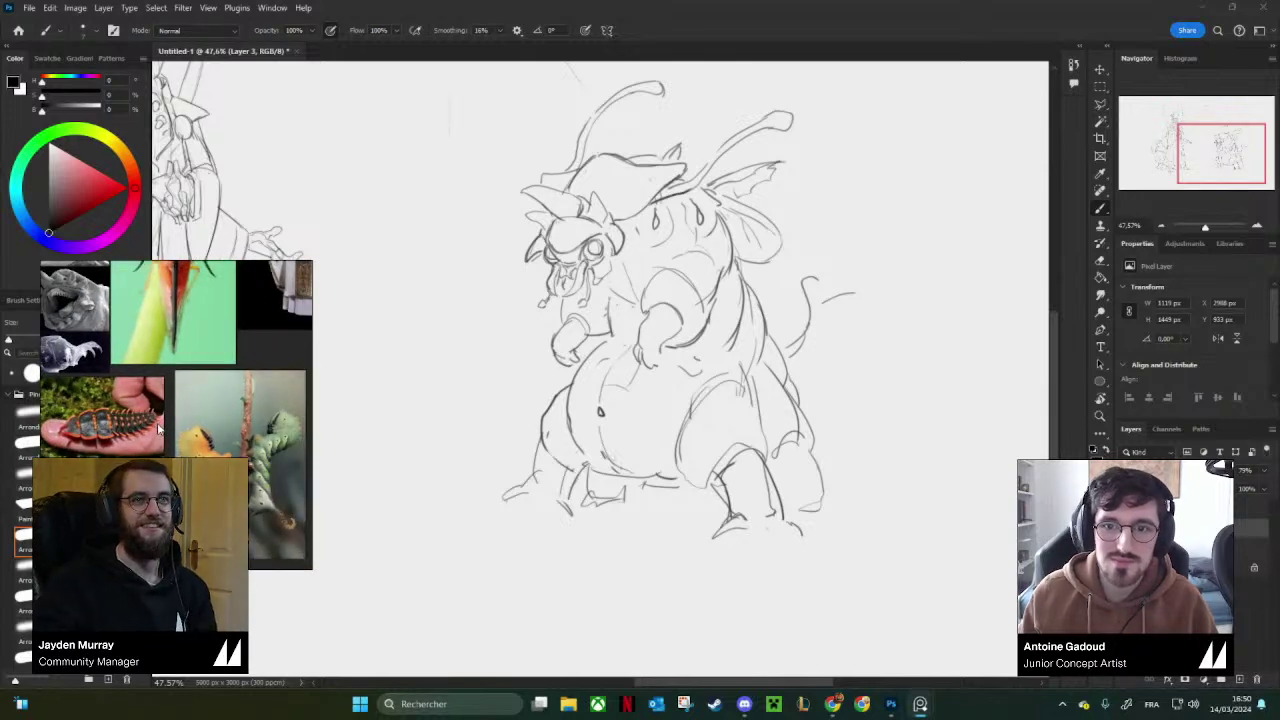
{"action": "left_click", "coordinate": [822, 347]}
{"action": "left_click_drag", "start_coordinate": [718, 254], "coordinate": [753, 311]}
{"action": "mouse_move", "coordinate": [653, 268]}
{"action": "left_mouse_down"}
{"action": "mouse_move", "coordinate": [716, 334]}
{"action": "mouse_move", "coordinate": [745, 338]}
{"action": "mouse_move", "coordinate": [727, 339]}
{"action": "mouse_move", "coordinate": [726, 324]}
{"action": "mouse_move", "coordinate": [743, 343]}
{"action": "left_mouse_up"}
{"action": "key", "text": "e"}
{"action": "key", "text": "b"}
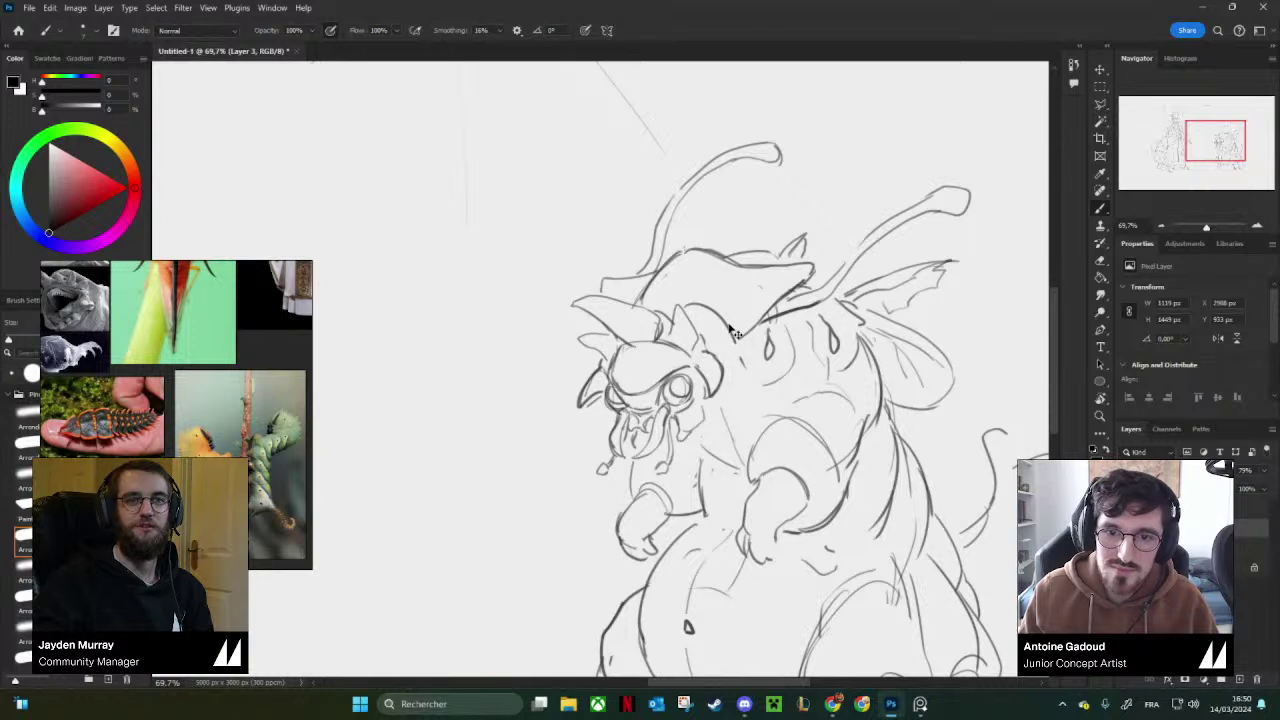
{"action": "key", "text": "ctrl+z"}
{"action": "left_click_drag", "start_coordinate": [648, 296], "coordinate": [670, 281]}
{"action": "mouse_move", "coordinate": [668, 290]}
{"action": "left_mouse_down"}
{"action": "mouse_move", "coordinate": [742, 329]}
{"action": "mouse_move", "coordinate": [736, 367]}
{"action": "left_mouse_up"}
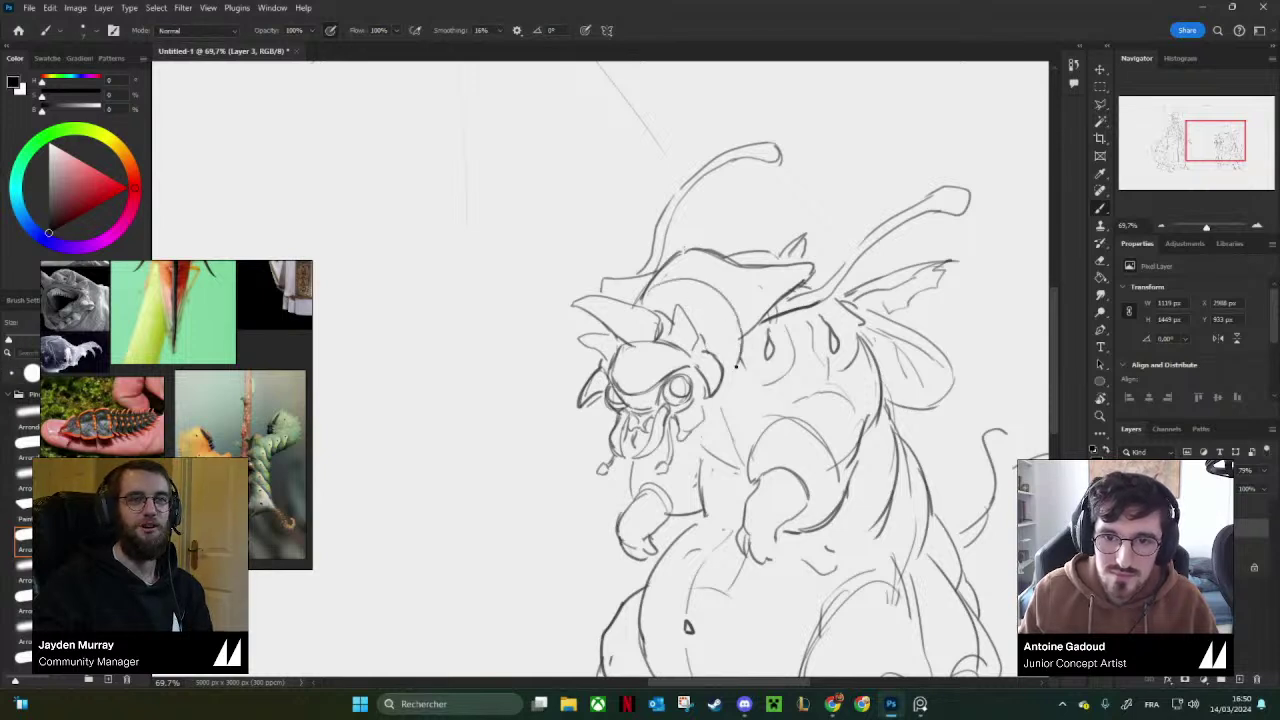
Clean up the front end of the neck plate and strengthen its rear edge down to the shoulder.
{"action": "key", "text": "e"}
{"action": "left_click_drag", "start_coordinate": [651, 288], "coordinate": [641, 301]}
{"action": "key", "text": "b"}
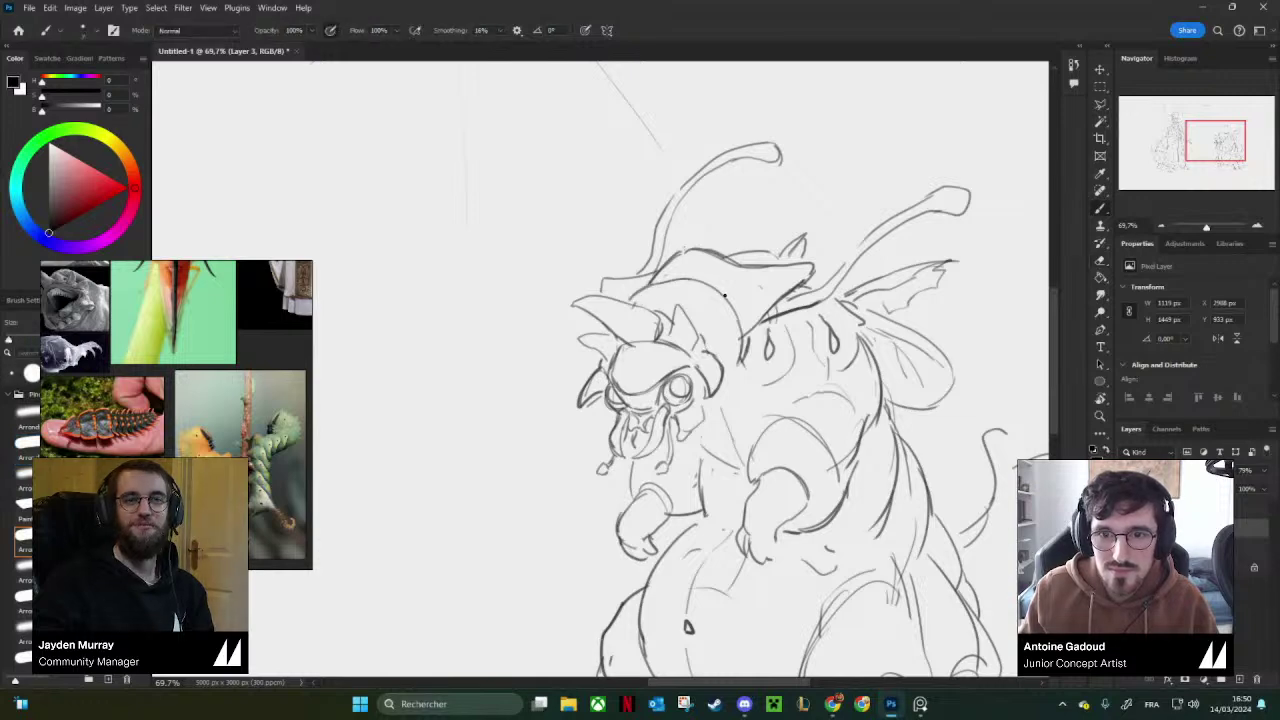
{"action": "left_click_drag", "start_coordinate": [731, 299], "coordinate": [743, 346]}
{"action": "left_click_drag", "start_coordinate": [790, 288], "coordinate": [710, 322]}
Flip the canvas, erase the hood's old outline and redraw it as a second rounded plate over the upper back.
{"action": "key", "text": "F2"}
{"action": "left_click_drag", "start_coordinate": [565, 308], "coordinate": [673, 330]}
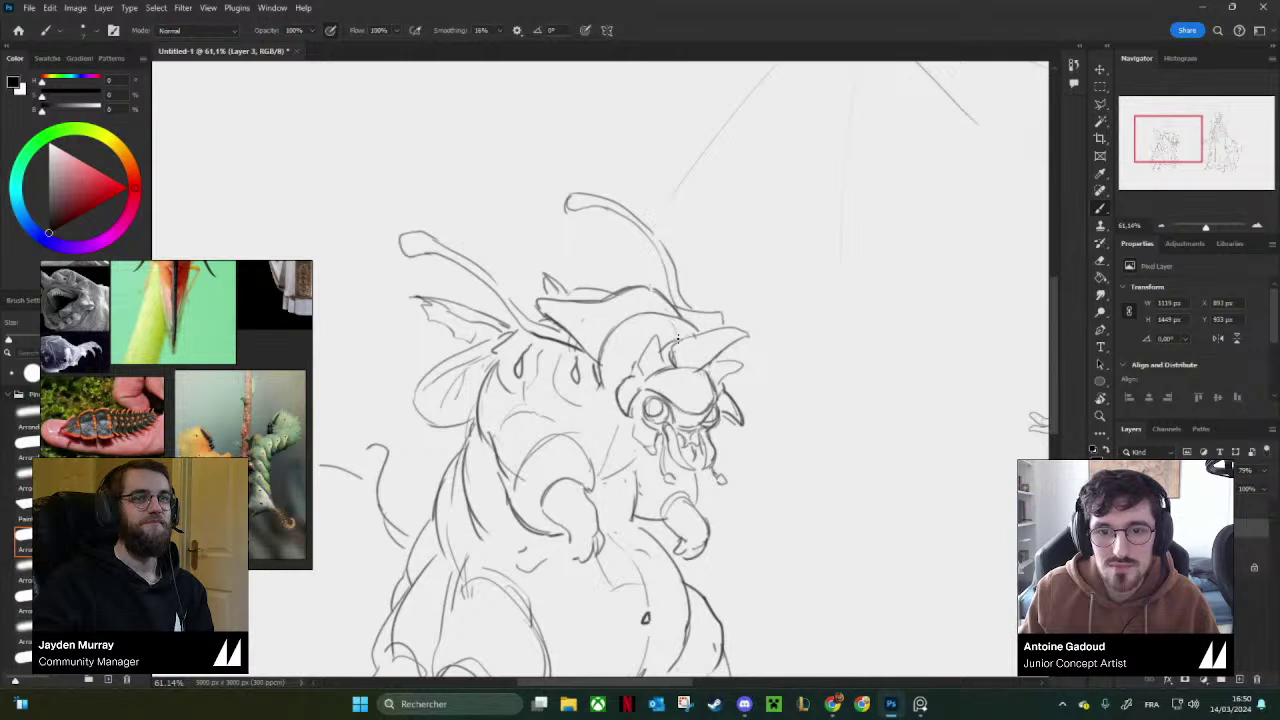
{"action": "key", "text": "e"}
{"action": "left_click_drag", "start_coordinate": [580, 326], "coordinate": [584, 354]}
{"action": "key", "text": "b"}
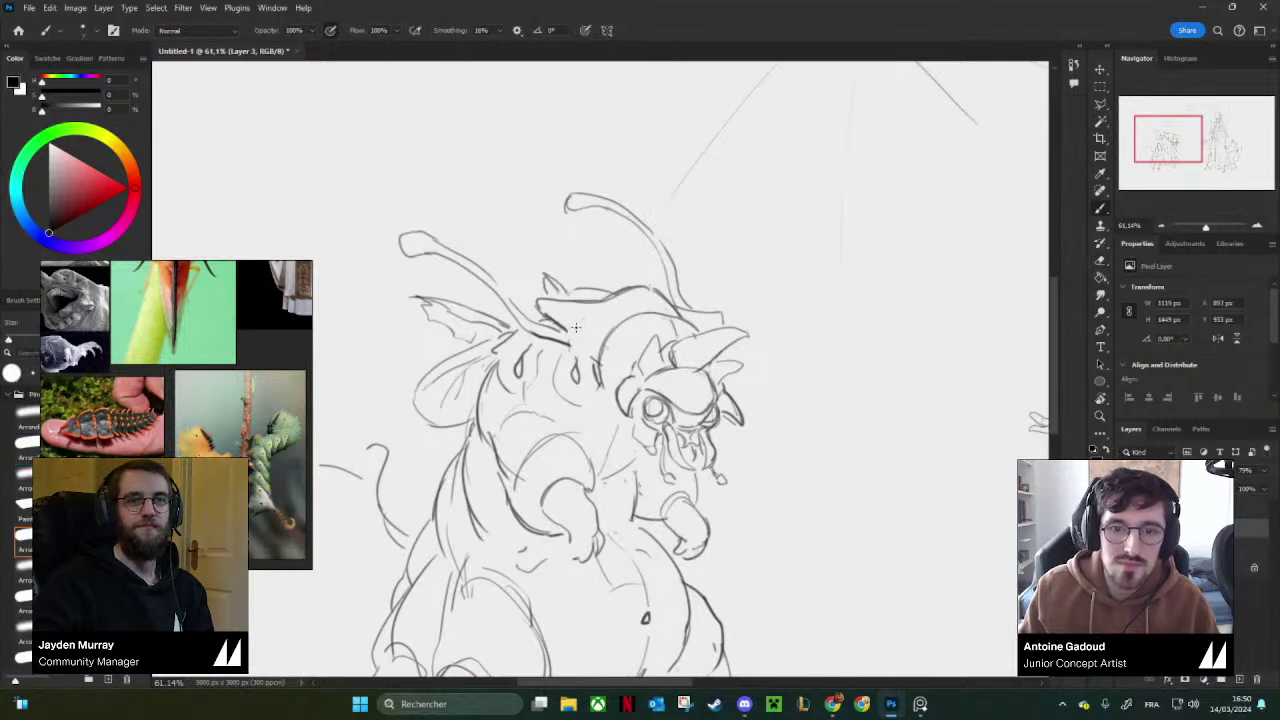
{"action": "key", "text": "e"}
{"action": "left_click_drag", "start_coordinate": [593, 300], "coordinate": [645, 289]}
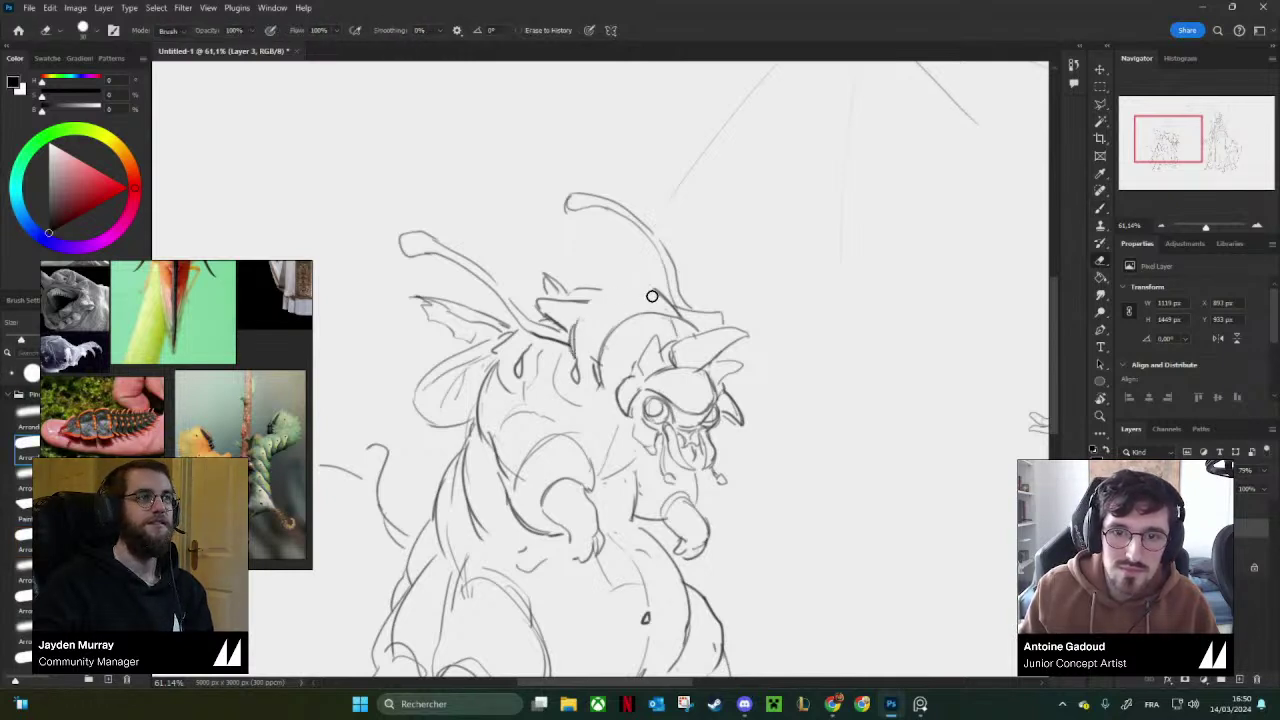
{"action": "key", "text": "b"}
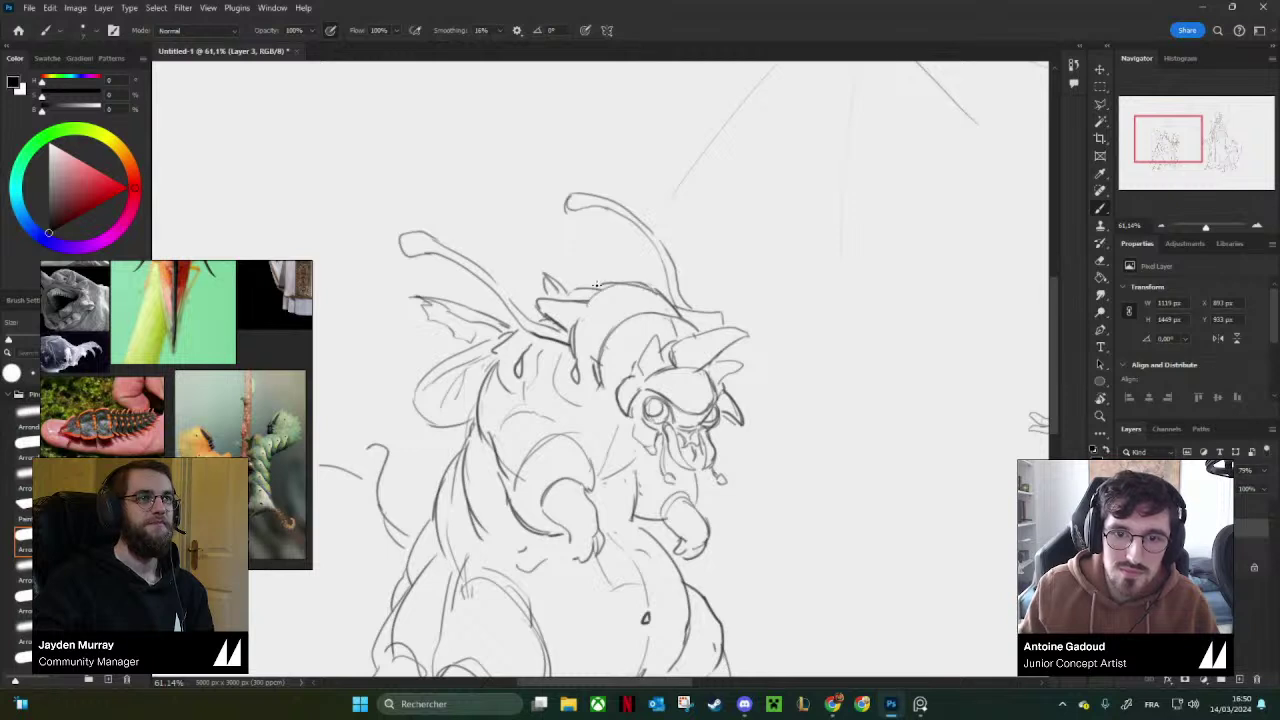
Erase the hood's pointed rear tip and draw a smaller overlapping plate behind the second one.
{"action": "key", "text": "e"}
{"action": "mouse_move", "coordinate": [585, 298]}
{"action": "left_mouse_down"}
{"action": "mouse_move", "coordinate": [545, 318]}
{"action": "mouse_move", "coordinate": [535, 308]}
{"action": "left_mouse_up"}
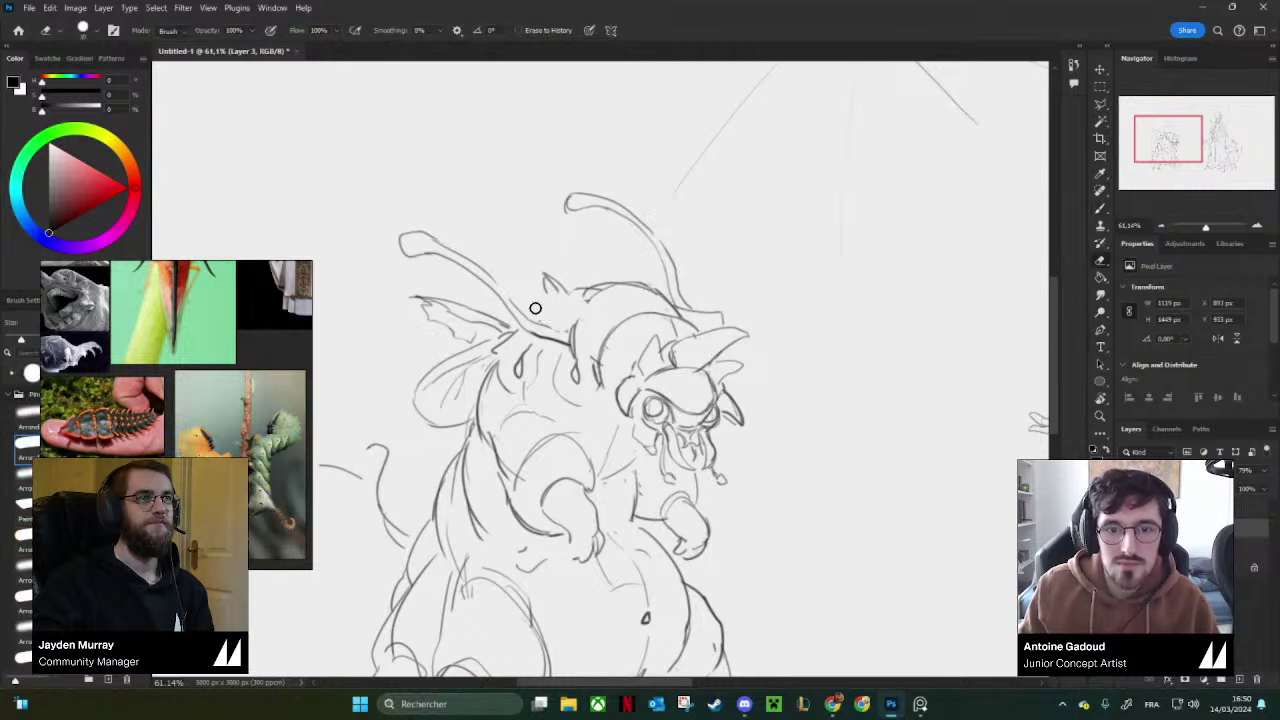
{"action": "key", "text": "b"}
{"action": "key", "text": "bracketright"}
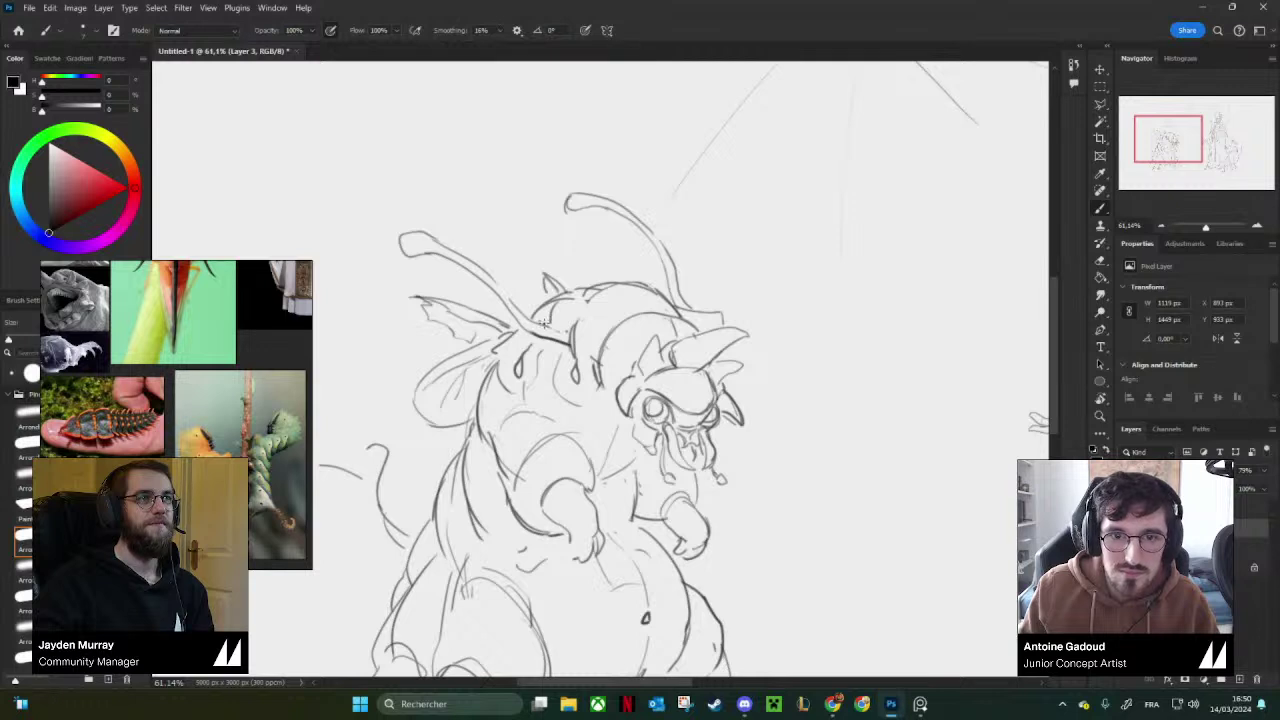
Erase the stray lines at the base of the far antenna and redraw where it joins the head plate.
{"action": "key", "text": "e"}
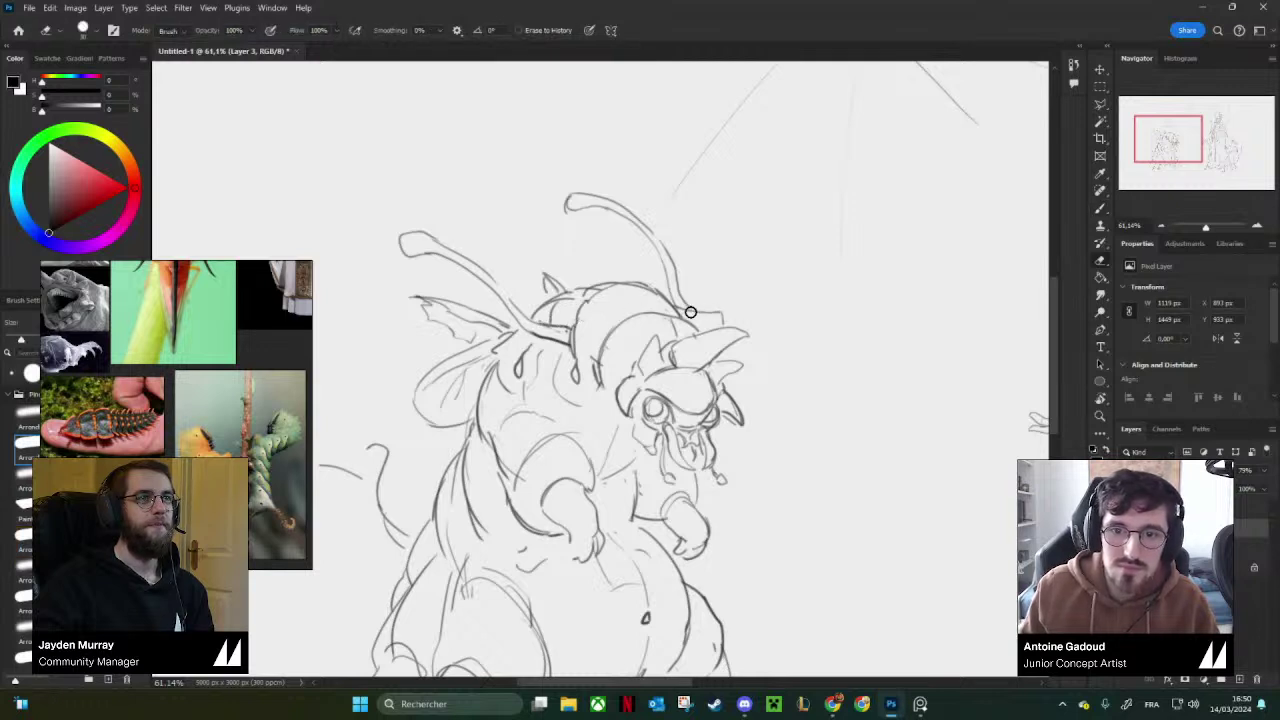
{"action": "mouse_move", "coordinate": [689, 311]}
{"action": "left_mouse_down"}
{"action": "mouse_move", "coordinate": [711, 320]}
{"action": "mouse_move", "coordinate": [692, 325]}
{"action": "left_mouse_up"}
{"action": "key", "text": "b"}
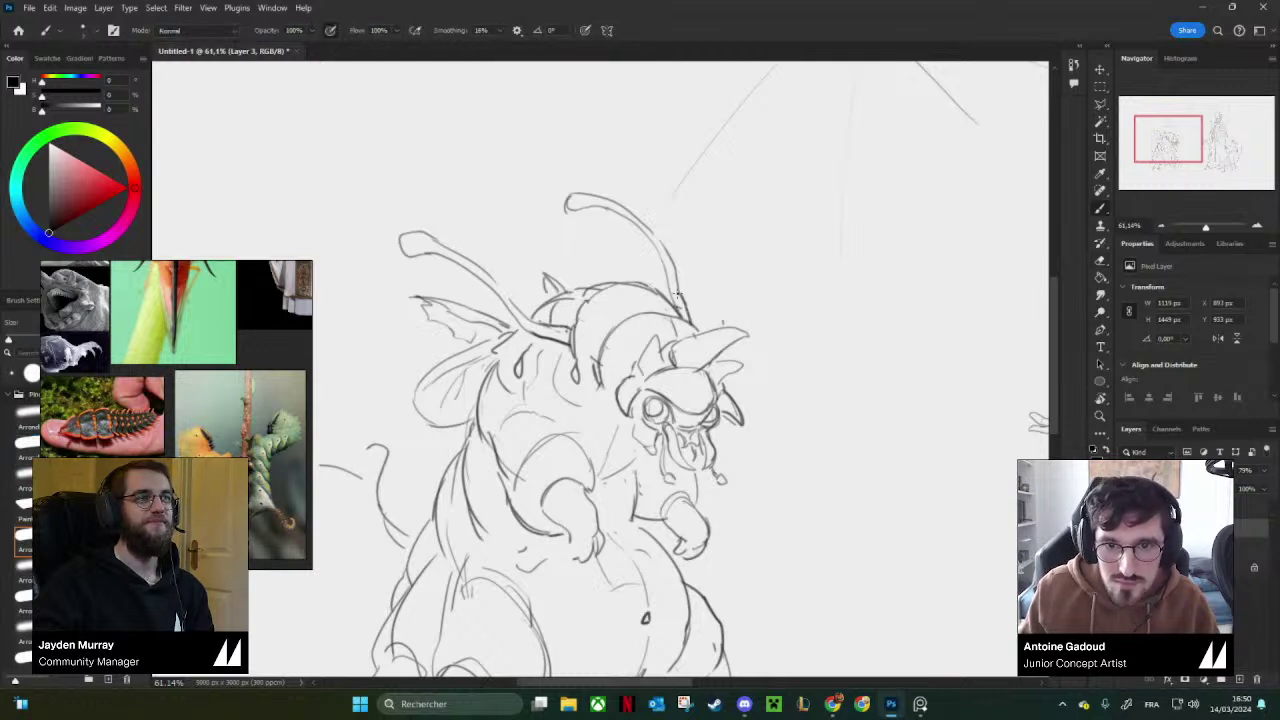
{"action": "key", "text": "e"}
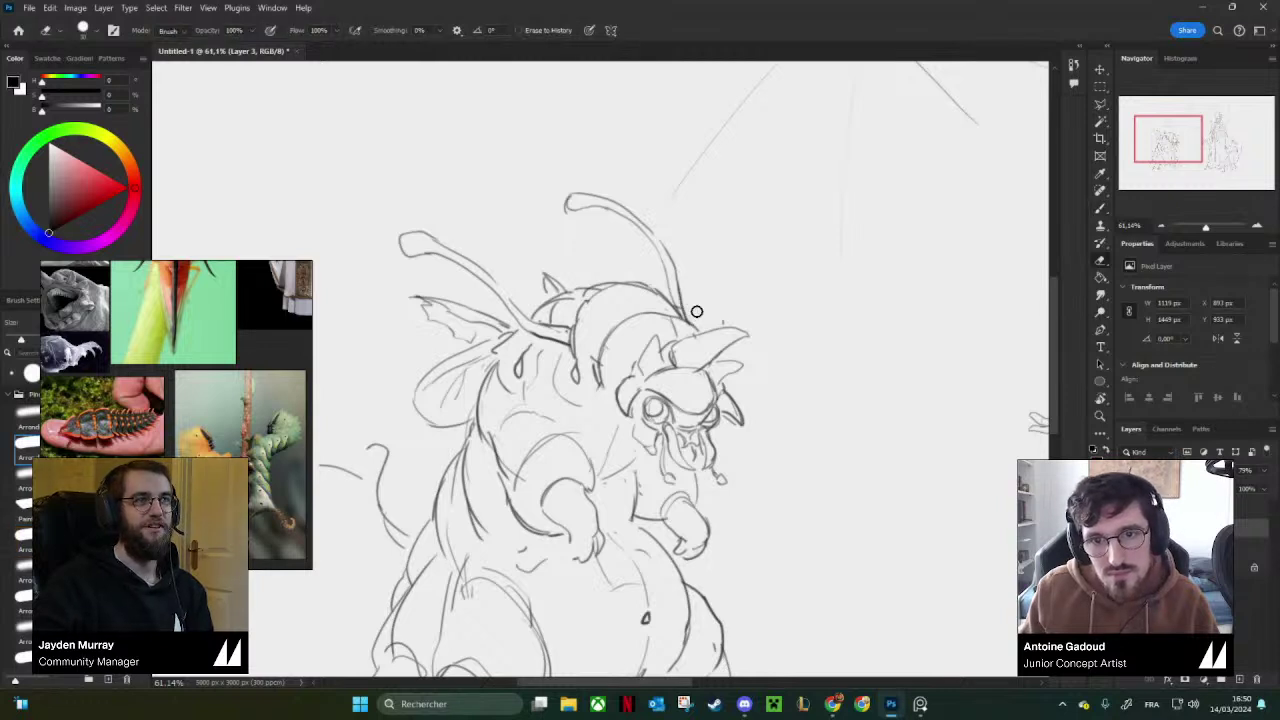
{"action": "key", "text": "b"}
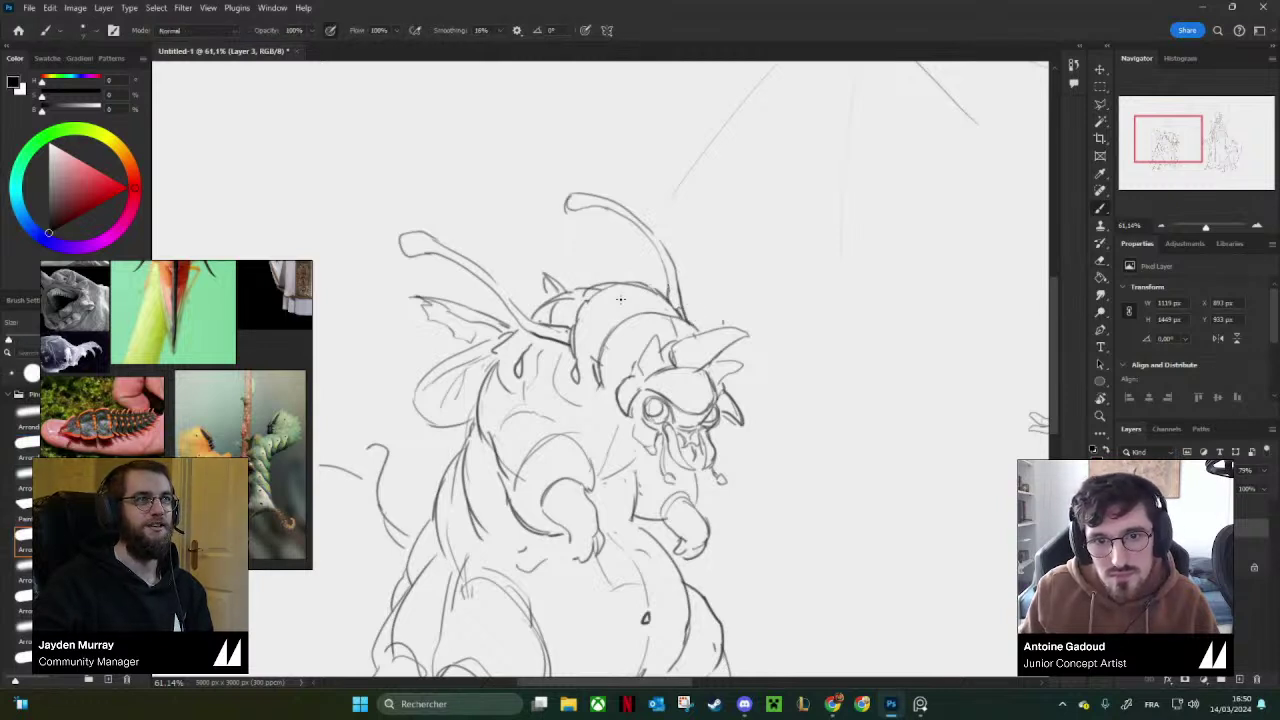
{"action": "scroll", "coordinate": [658, 305], "scroll_direction": "down", "scroll_amount": 3}
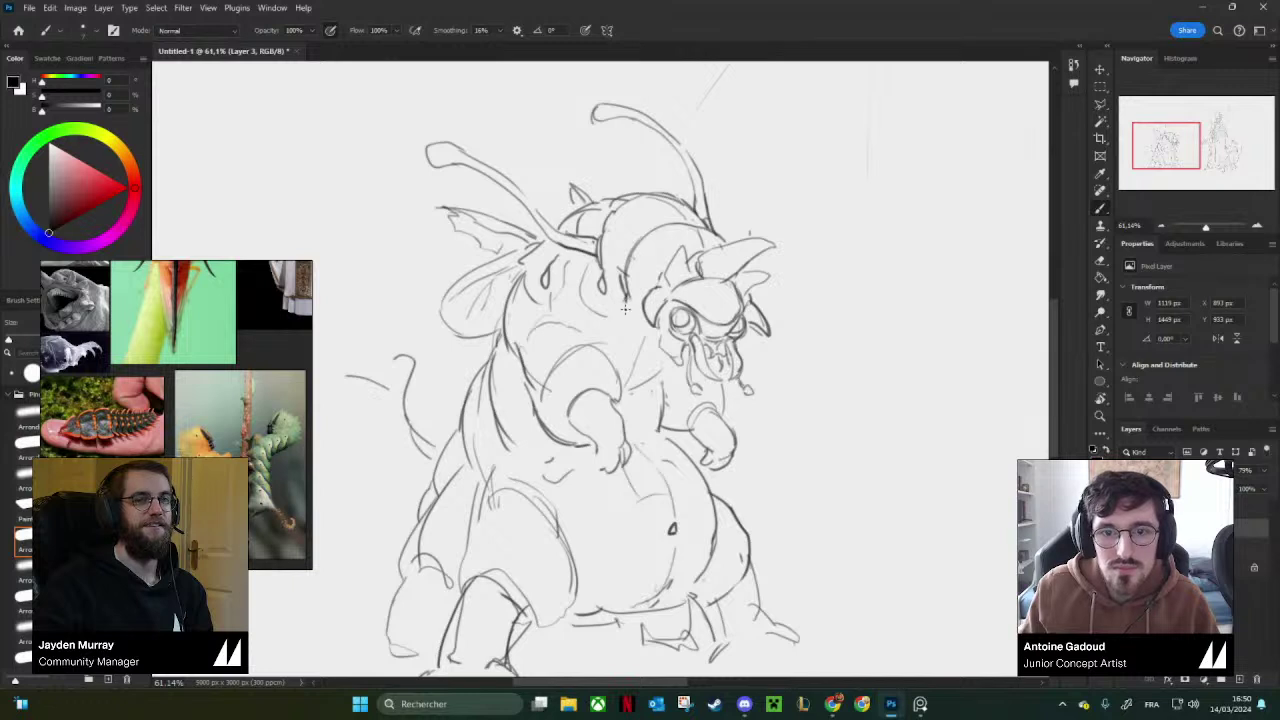
Erase the loose drop shape on the shoulder and redraw small drops hanging from the lower edges of the back plates.
{"action": "key", "text": "e"}
{"action": "left_click_drag", "start_coordinate": [543, 280], "coordinate": [553, 257]}
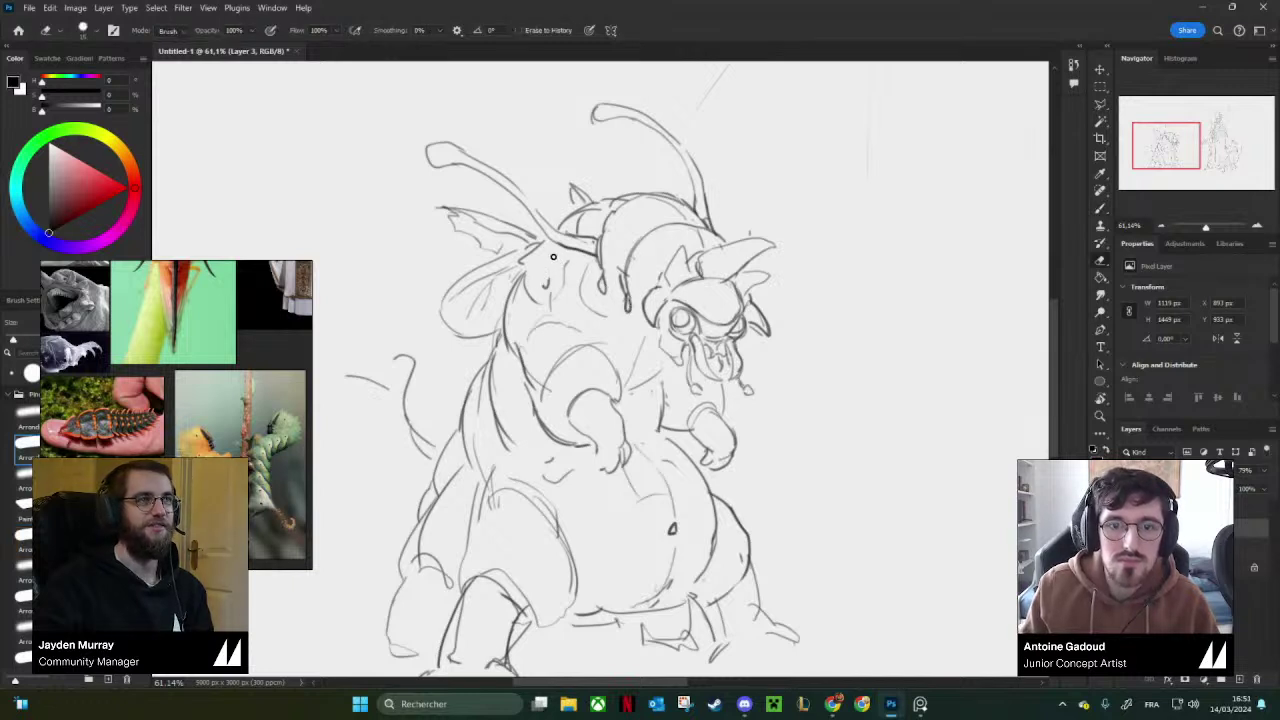
{"action": "key", "text": "b"}
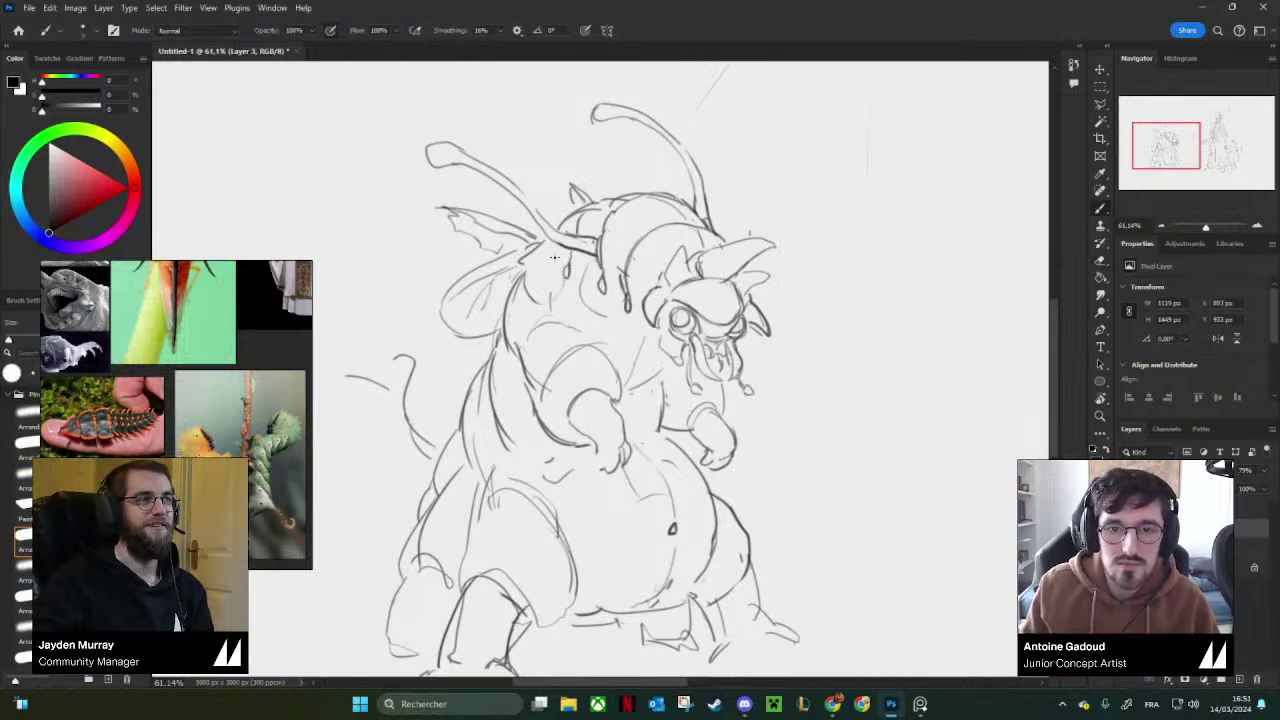
{"action": "key", "text": "bracketright"}
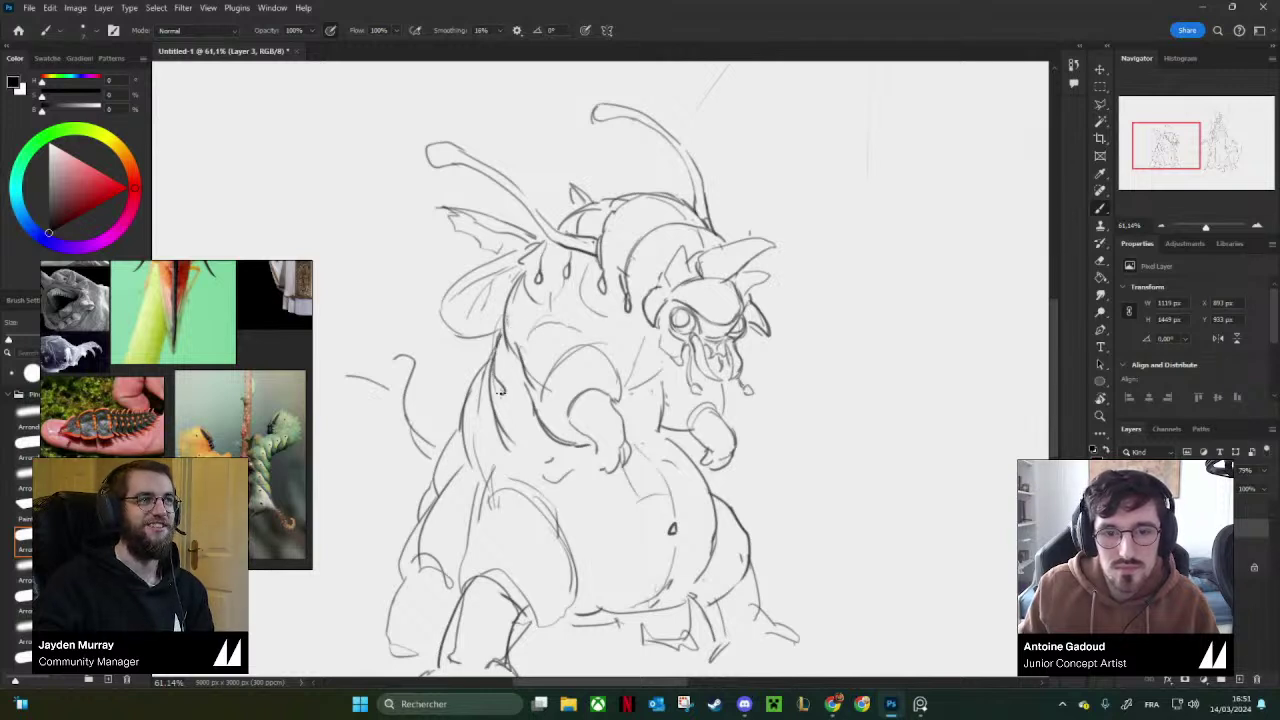
Add drop-shaped ends to the flank folds behind the near arm and flip the canvas back.
{"action": "mouse_move", "coordinate": [500, 392]}
{"action": "left_mouse_down"}
{"action": "mouse_move", "coordinate": [472, 404]}
{"action": "mouse_move", "coordinate": [480, 425]}
{"action": "mouse_move", "coordinate": [472, 403]}
{"action": "left_mouse_up"}
{"action": "left_click_drag", "start_coordinate": [552, 318], "coordinate": [478, 320]}
{"action": "key", "text": "ctrl+shift+h"}
{"action": "left_click_drag", "start_coordinate": [796, 368], "coordinate": [603, 378]}
{"action": "left_click_drag", "start_coordinate": [804, 312], "coordinate": [852, 311]}
{"action": "key", "text": "e"}
{"action": "key", "text": "b"}
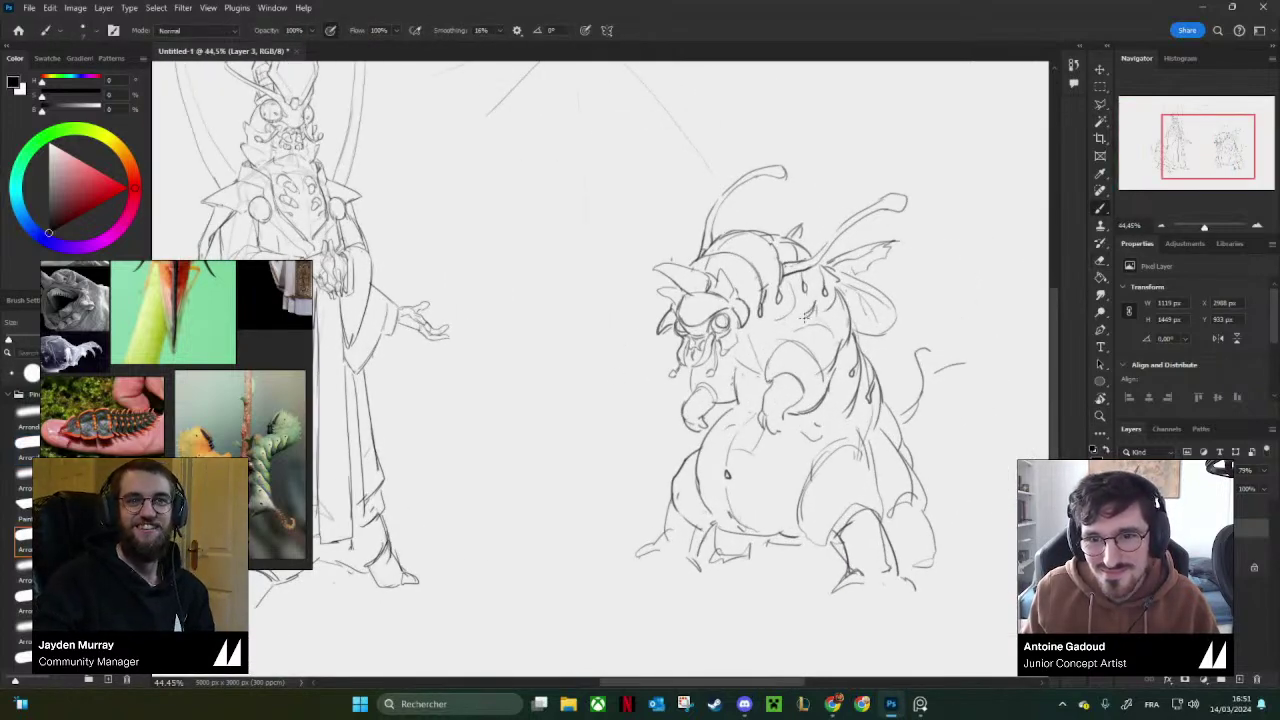
Erase the thin curled tail and try a rounded body curve behind the rear leg, undoing that curve.
{"action": "left_click_drag", "start_coordinate": [893, 390], "coordinate": [819, 362]}
{"action": "key", "text": "e"}
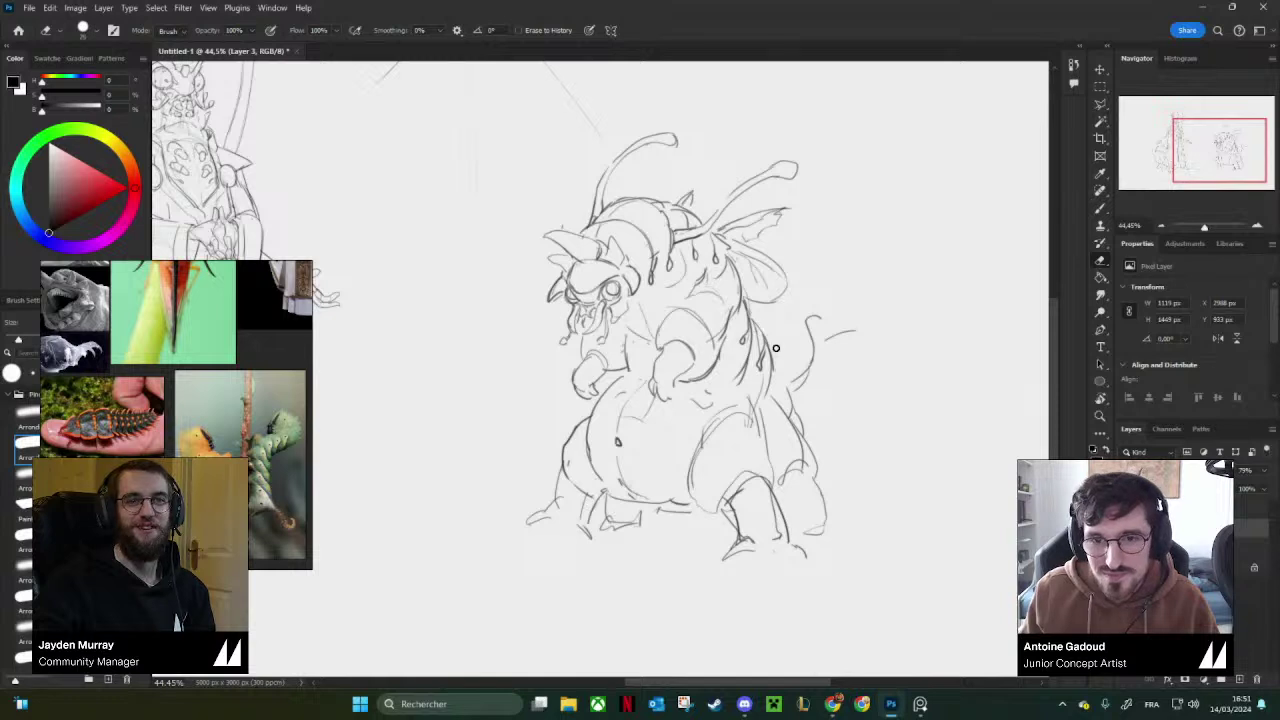
{"action": "key", "text": "b"}
{"action": "mouse_move", "coordinate": [750, 290]}
{"action": "left_mouse_down"}
{"action": "mouse_move", "coordinate": [742, 338]}
{"action": "mouse_move", "coordinate": [800, 416]}
{"action": "left_mouse_up"}
{"action": "mouse_move", "coordinate": [812, 370]}
{"action": "left_mouse_down"}
{"action": "mouse_move", "coordinate": [781, 341]}
{"action": "mouse_move", "coordinate": [799, 362]}
{"action": "mouse_move", "coordinate": [775, 440]}
{"action": "mouse_move", "coordinate": [757, 416]}
{"action": "mouse_move", "coordinate": [816, 482]}
{"action": "left_mouse_up"}
{"action": "key", "text": "e"}
{"action": "key", "text": "b"}
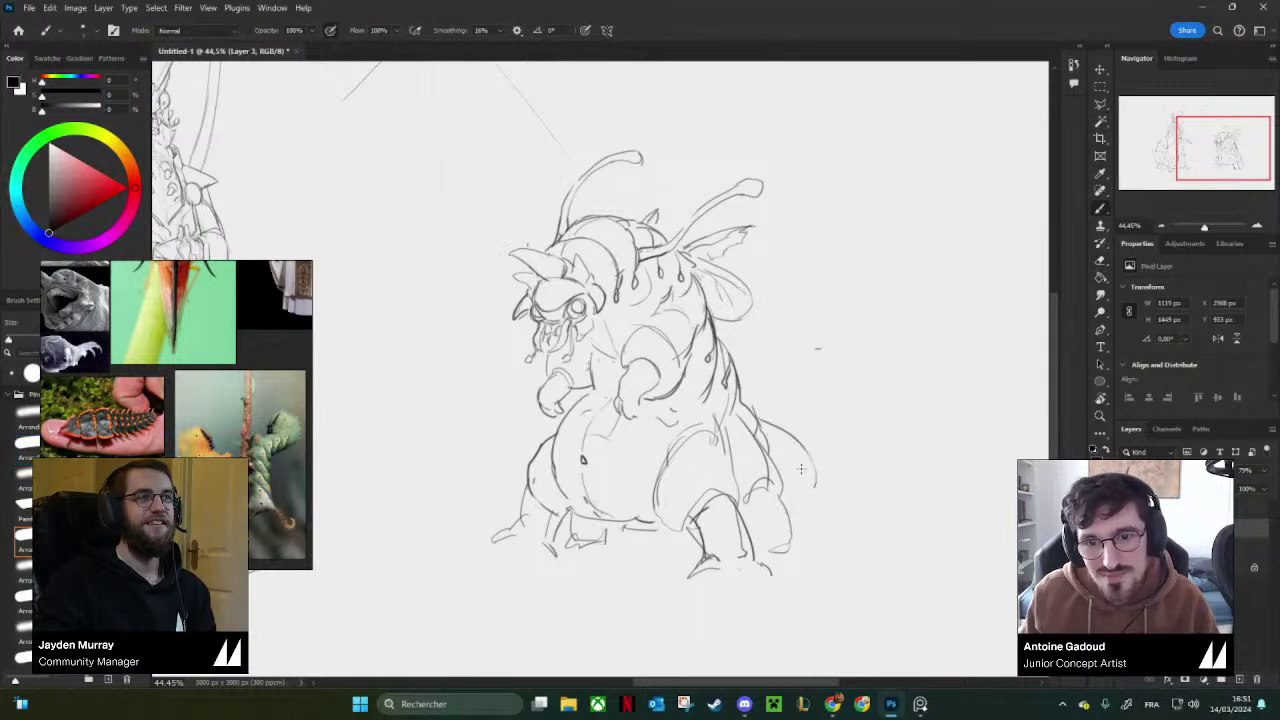
{"action": "key", "text": "ctrl+z"}
Check the reference board and sketch a raised, pointed abdomen with a banded rear leg behind the creature's body.
{"action": "scroll", "coordinate": [197, 437], "scroll_direction": "down", "scroll_amount": 3}
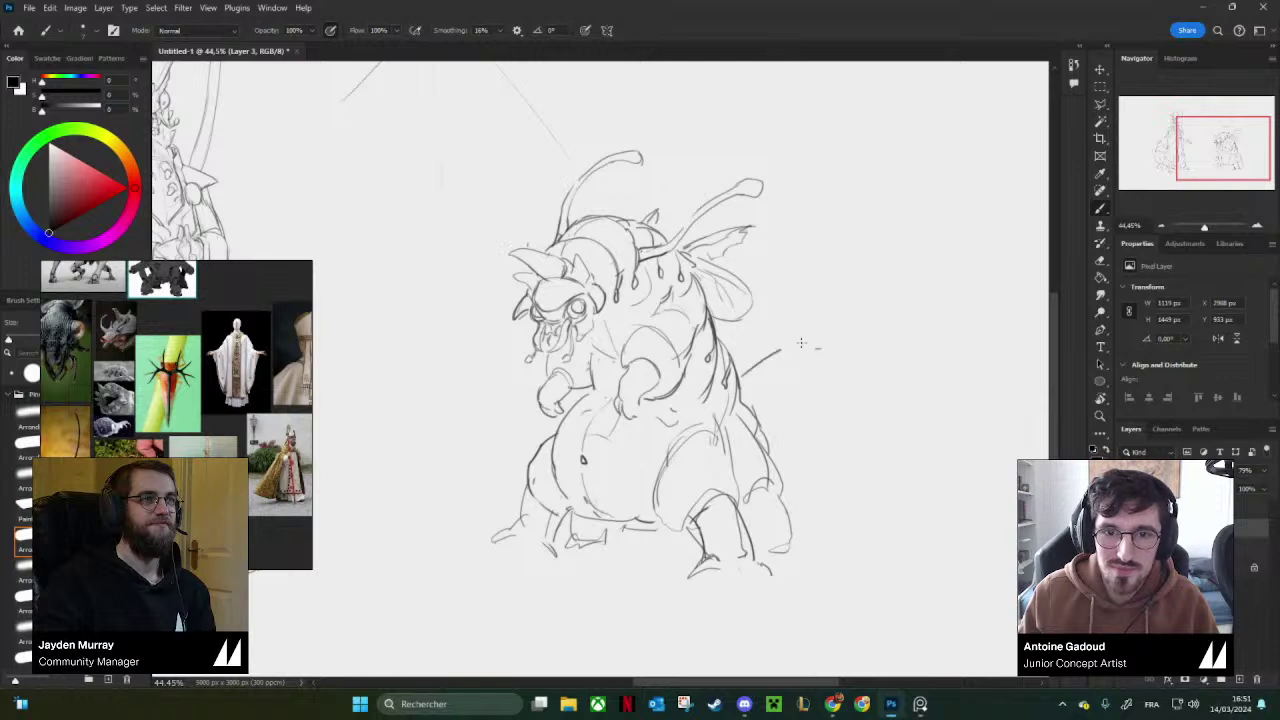
{"action": "mouse_move", "coordinate": [801, 343]}
{"action": "left_mouse_down"}
{"action": "mouse_move", "coordinate": [822, 390]}
{"action": "mouse_move", "coordinate": [813, 461]}
{"action": "mouse_move", "coordinate": [840, 528]}
{"action": "left_mouse_up"}
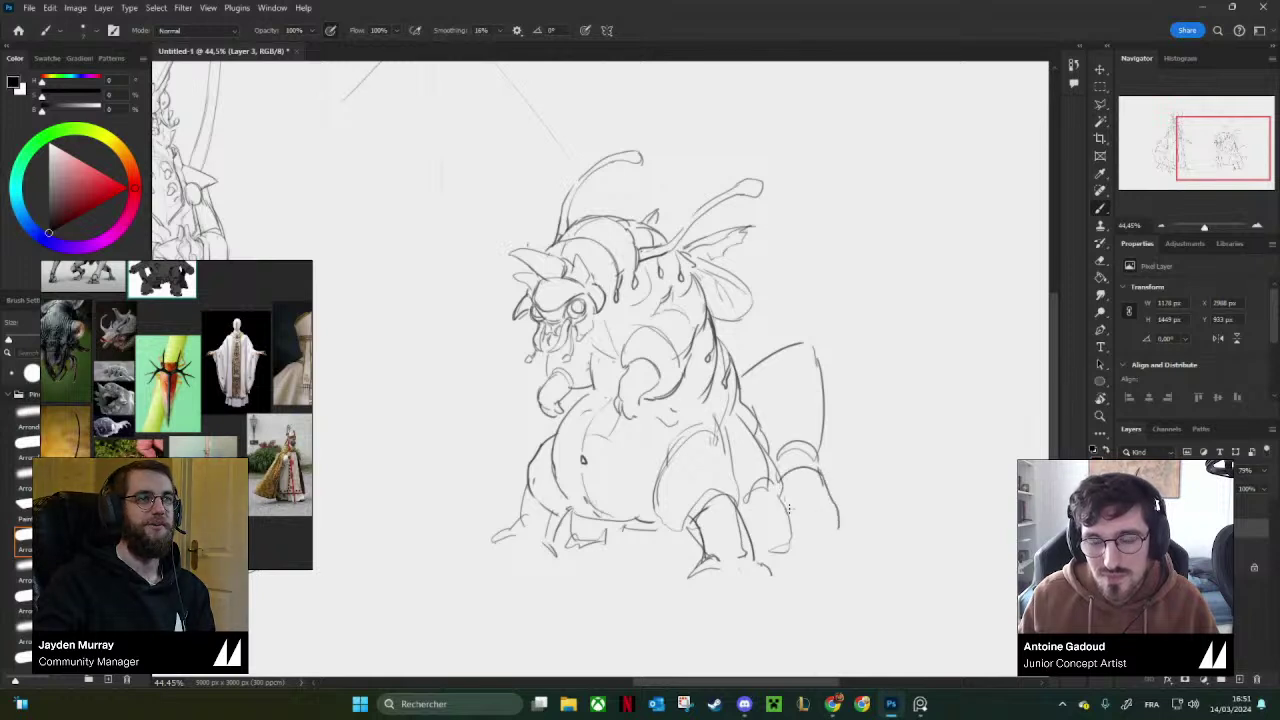
{"action": "key", "text": "e"}
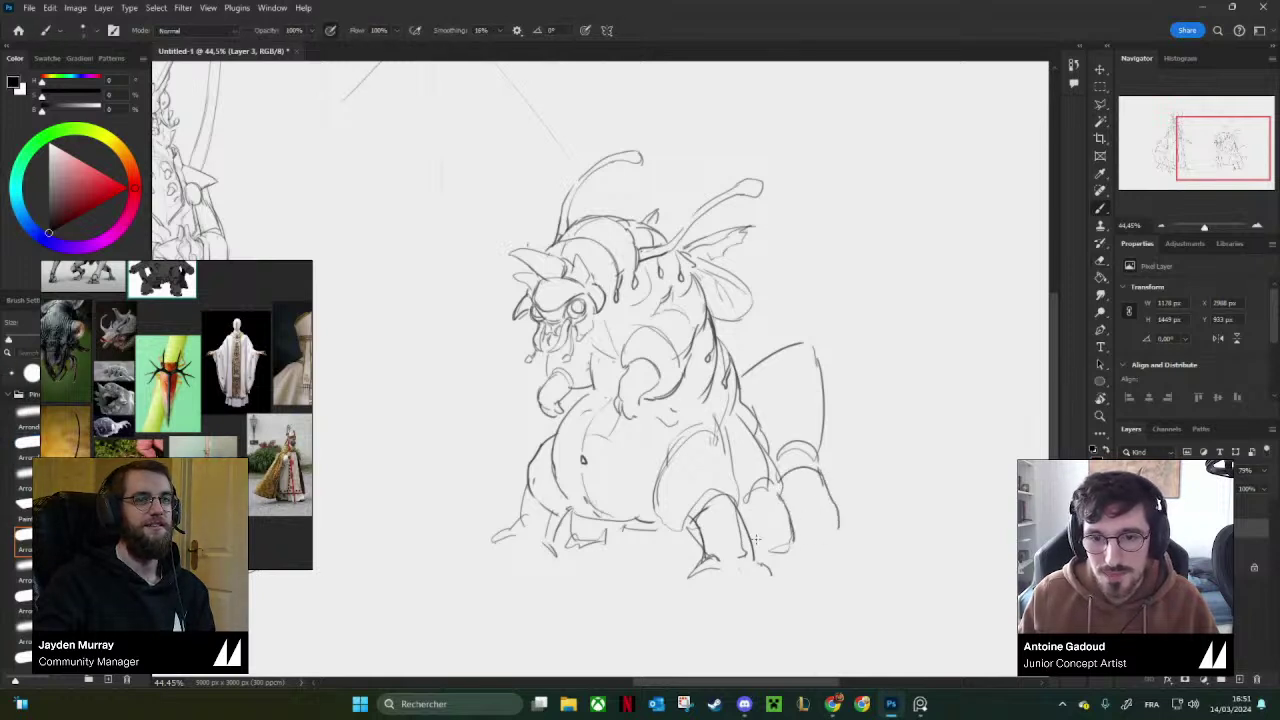
{"action": "key", "text": "b"}
Erase the rounded foot of the middle leg and redraw its lower contour with small claws.
{"action": "key", "text": "e"}
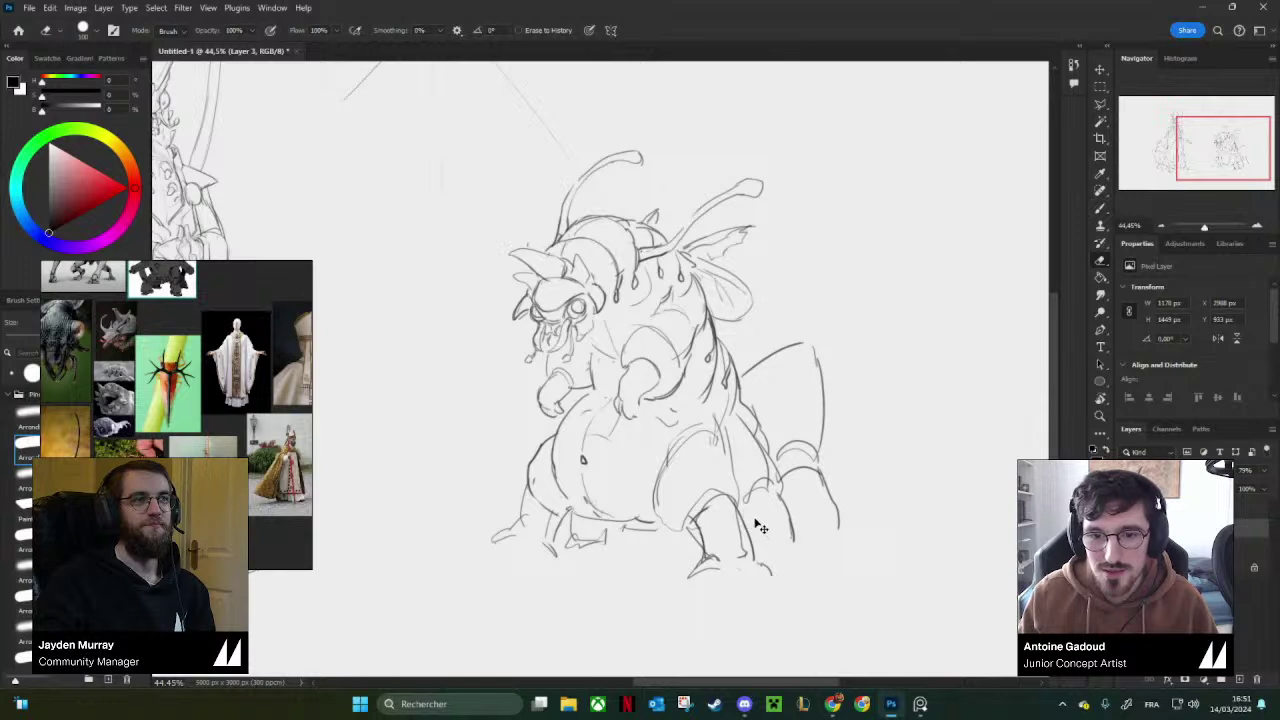
{"action": "key", "text": "b"}
{"action": "left_click_drag", "start_coordinate": [748, 515], "coordinate": [771, 546]}
{"action": "key", "text": "e"}
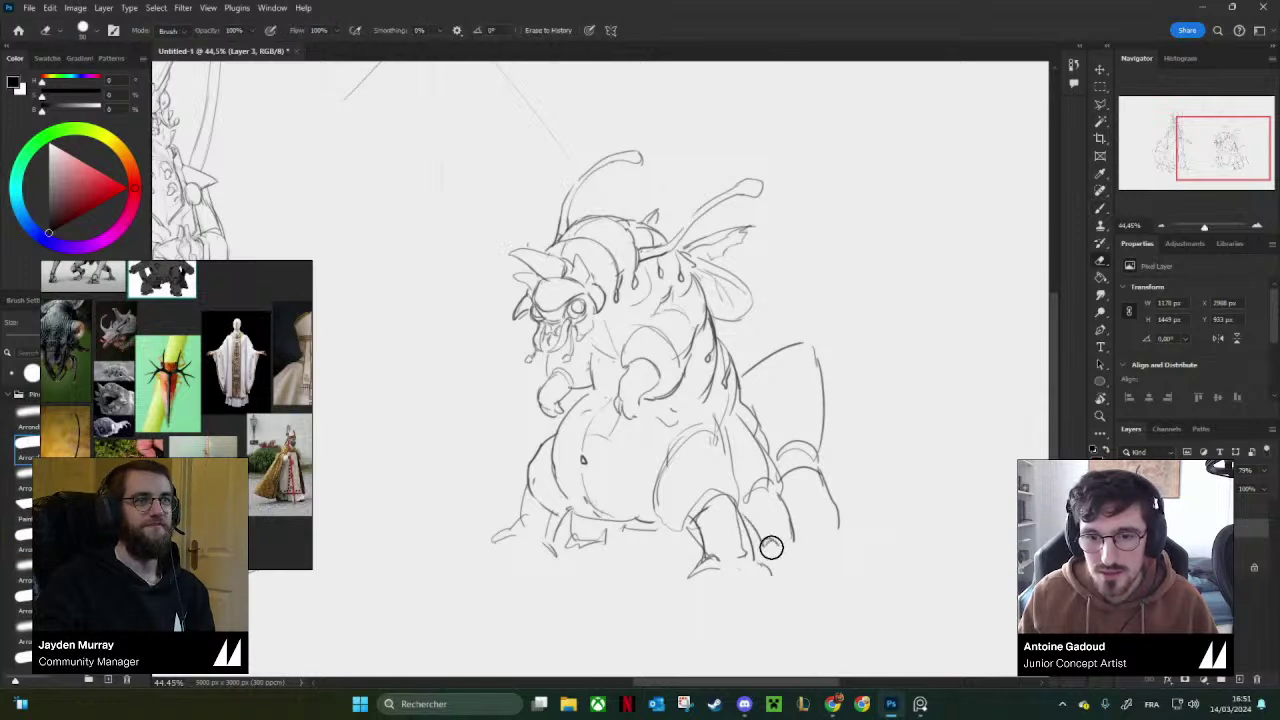
{"action": "key", "text": "b"}
{"action": "key", "text": "e"}
{"action": "key", "text": "b"}
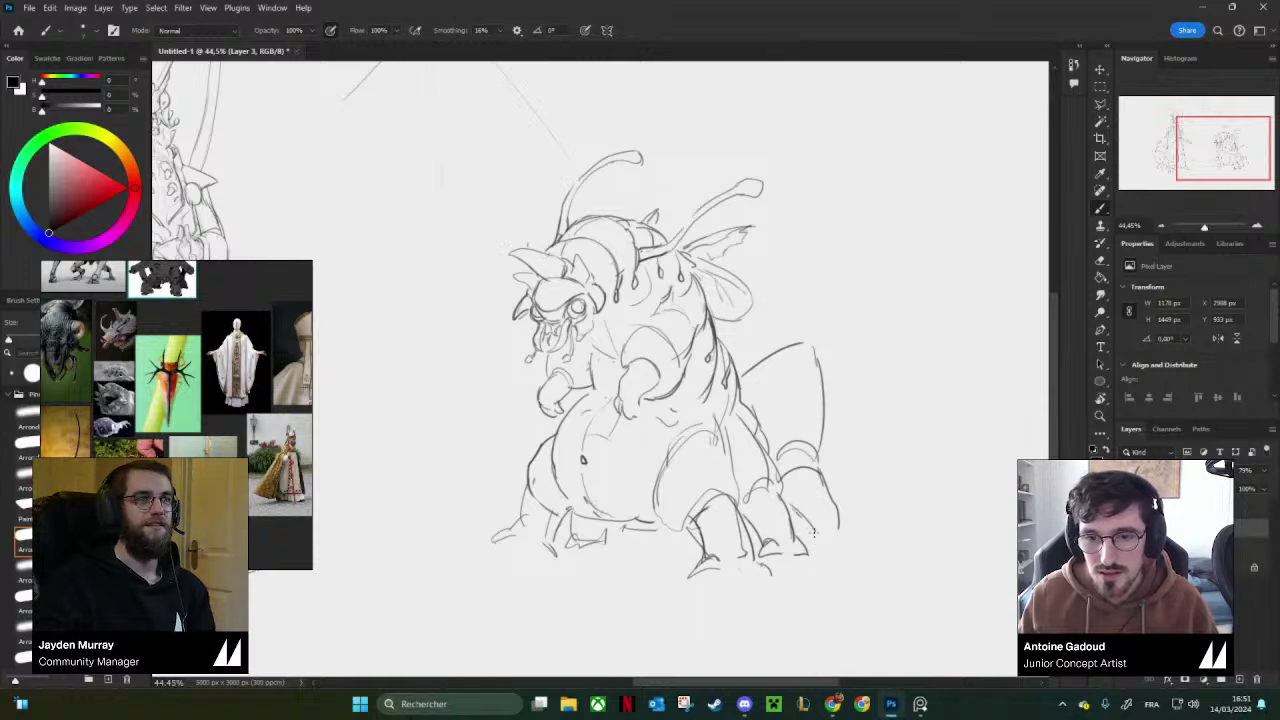
Draw rounded toes with claws on the rearmost leg's foot, undoing the stroke that misses.
{"action": "mouse_move", "coordinate": [814, 530]}
{"action": "left_mouse_down"}
{"action": "mouse_move", "coordinate": [806, 544]}
{"action": "mouse_move", "coordinate": [840, 526]}
{"action": "left_mouse_up"}
{"action": "key", "text": "e"}
{"action": "key", "text": "b"}
{"action": "key", "text": "e"}
{"action": "key", "text": "b"}
{"action": "key", "text": "ctrl+z"}
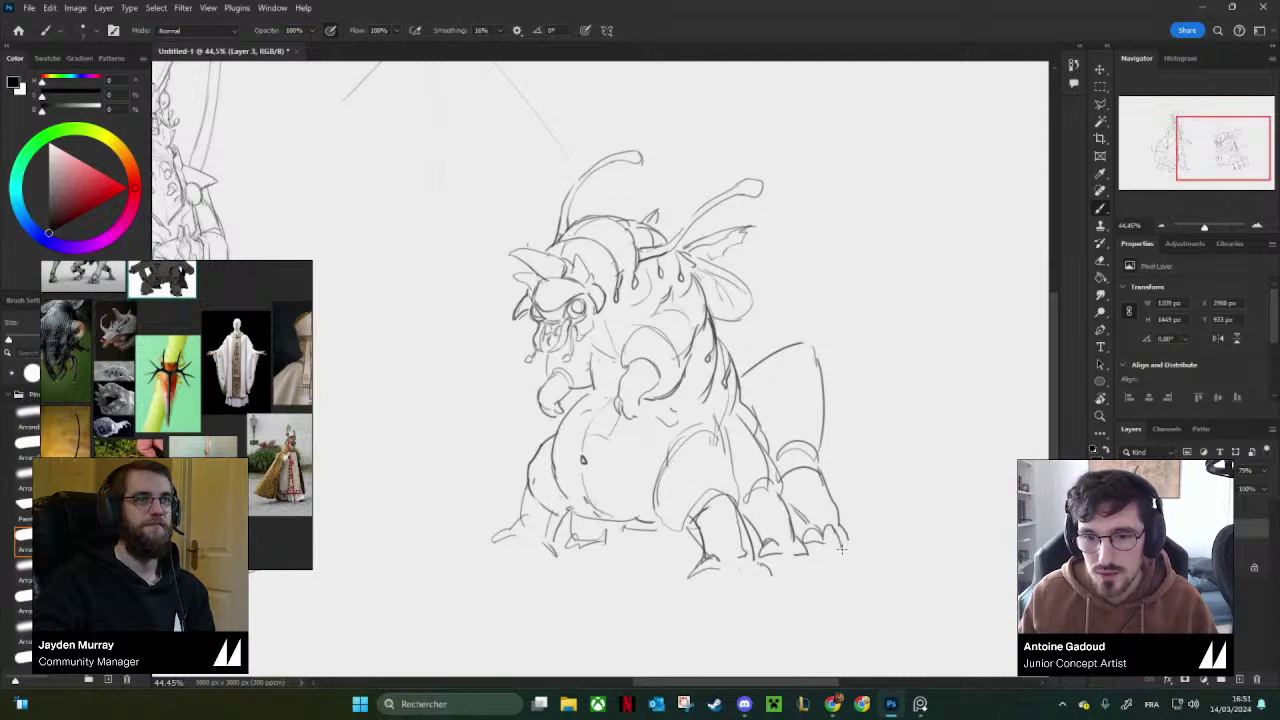
Erase the bands at the top of the rearmost leg and redraw its thigh as one smooth curve.
{"action": "key", "text": "e"}
{"action": "mouse_move", "coordinate": [800, 466]}
{"action": "left_mouse_down"}
{"action": "mouse_move", "coordinate": [797, 483]}
{"action": "mouse_move", "coordinate": [826, 480]}
{"action": "mouse_move", "coordinate": [781, 452]}
{"action": "mouse_move", "coordinate": [820, 465]}
{"action": "left_mouse_up"}
{"action": "key", "text": "b"}
{"action": "key", "text": "e"}
{"action": "key", "text": "b"}
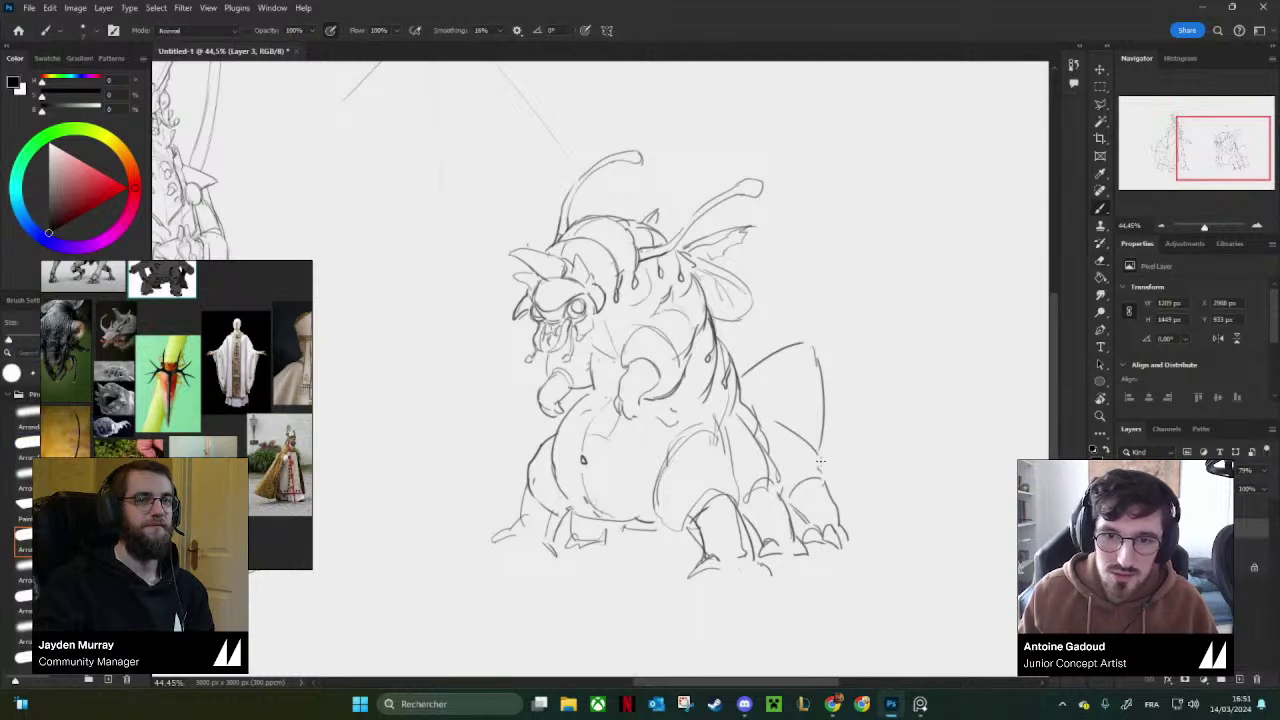
{"action": "key", "text": "ctrl+z"}
{"action": "left_click_drag", "start_coordinate": [772, 427], "coordinate": [826, 473]}
Erase the rough foot of the far front leg and redraw the lower leg with clawed toes.
{"action": "key", "text": "e"}
{"action": "mouse_move", "coordinate": [500, 542]}
{"action": "left_mouse_down"}
{"action": "mouse_move", "coordinate": [524, 498]}
{"action": "mouse_move", "coordinate": [523, 528]}
{"action": "mouse_move", "coordinate": [497, 529]}
{"action": "mouse_move", "coordinate": [503, 548]}
{"action": "mouse_move", "coordinate": [556, 557]}
{"action": "left_mouse_up"}
{"action": "key", "text": "b"}
{"action": "key", "text": "e"}
{"action": "key", "text": "b"}
{"action": "key", "text": "e"}
{"action": "key", "text": "b"}
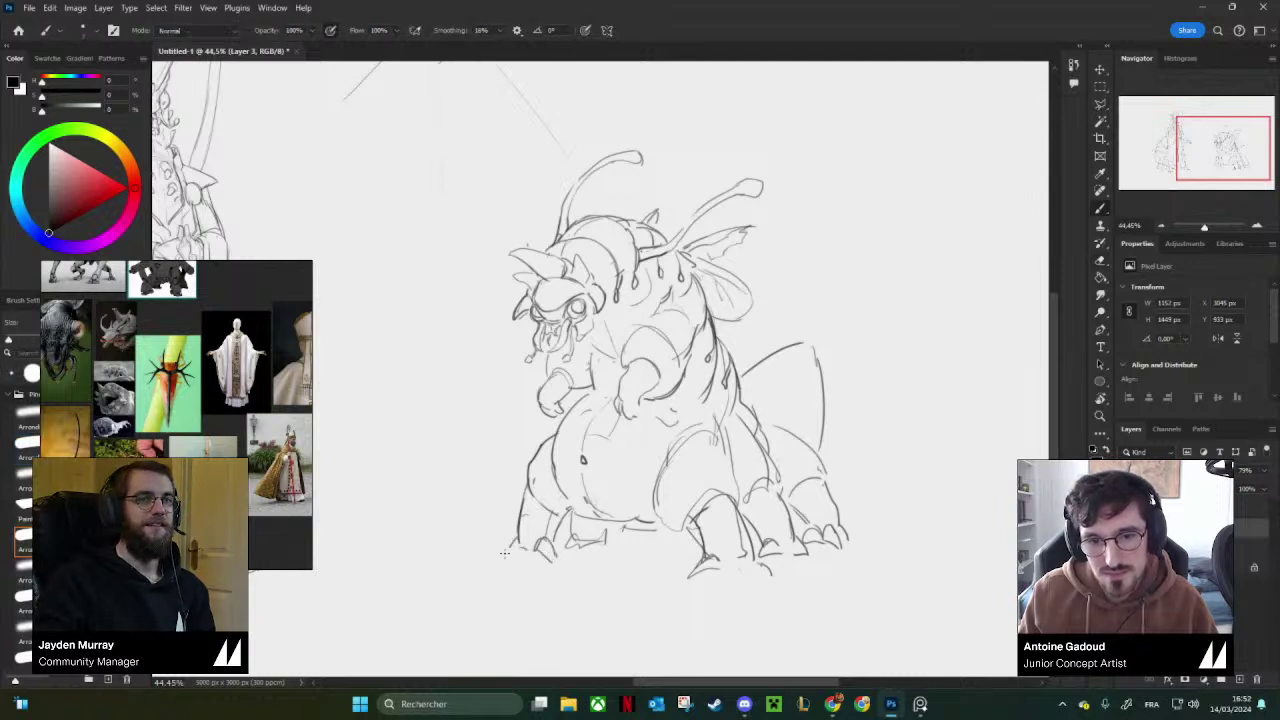
Erase the loose lines at the top of the raised abdomen and redraw its tip as a sharp point.
{"action": "left_click_drag", "start_coordinate": [784, 309], "coordinate": [811, 363]}
{"action": "key", "text": "e"}
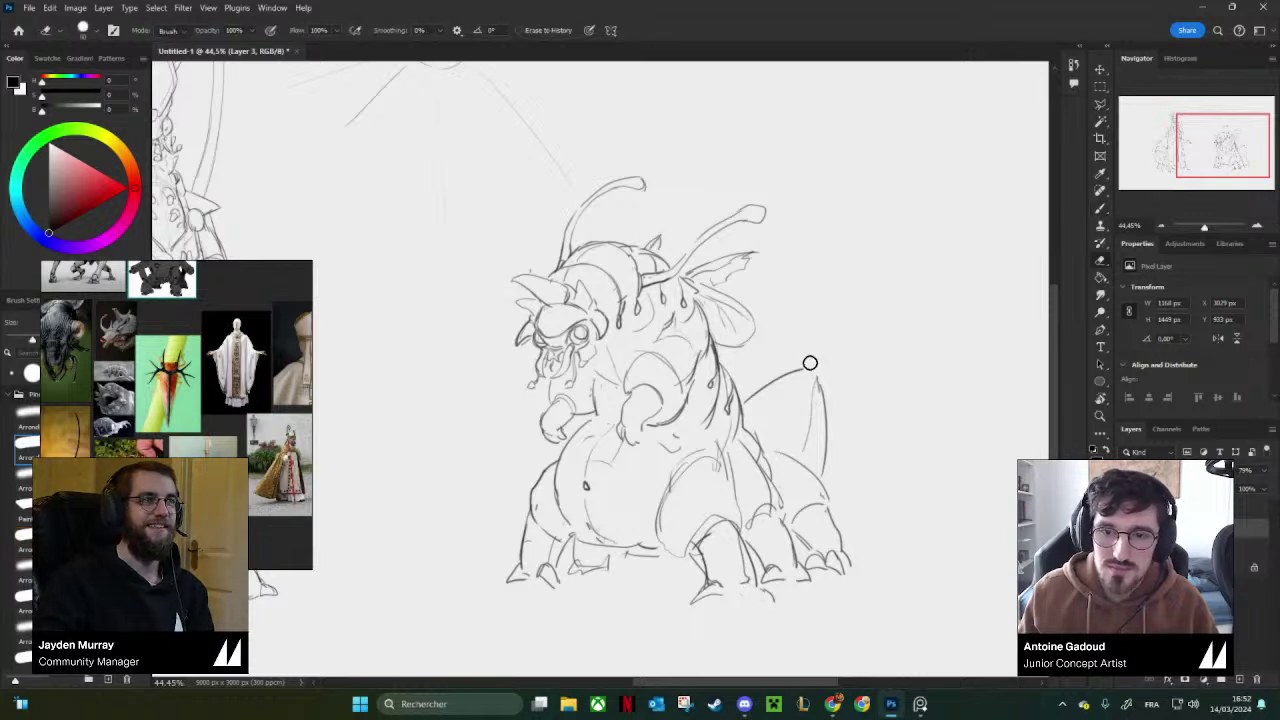
{"action": "key", "text": "b"}
{"action": "key", "text": "ctrl+z"}
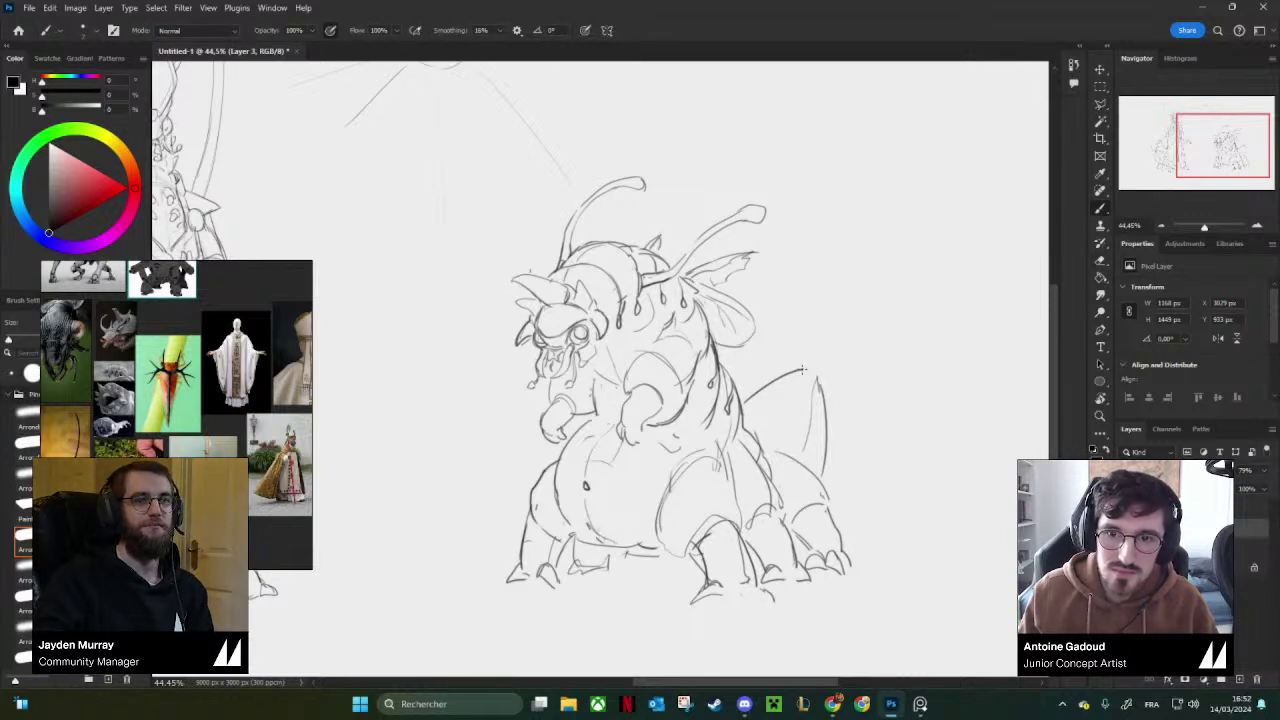
{"action": "key", "text": "ctrl+z"}
{"action": "key", "text": "e"}
{"action": "mouse_move", "coordinate": [807, 367]}
{"action": "left_mouse_down"}
{"action": "mouse_move", "coordinate": [818, 346]}
{"action": "mouse_move", "coordinate": [811, 371]}
{"action": "mouse_move", "coordinate": [819, 347]}
{"action": "mouse_move", "coordinate": [826, 389]}
{"action": "left_mouse_up"}
{"action": "key", "text": "b"}
{"action": "key", "text": "e"}
{"action": "key", "text": "b"}
Flip the canvas and redraw the curved body segment line above the middle leg, undoing the first attempt.
{"action": "mouse_move", "coordinate": [835, 338]}
{"action": "left_mouse_down"}
{"action": "mouse_move", "coordinate": [806, 321]}
{"action": "mouse_move", "coordinate": [730, 375]}
{"action": "left_mouse_up"}
{"action": "key", "text": "ctrl+shift+h"}
{"action": "left_click_drag", "start_coordinate": [589, 403], "coordinate": [687, 458]}
{"action": "mouse_move", "coordinate": [517, 460]}
{"action": "left_mouse_down"}
{"action": "mouse_move", "coordinate": [625, 430]}
{"action": "mouse_move", "coordinate": [606, 444]}
{"action": "mouse_move", "coordinate": [600, 497]}
{"action": "left_mouse_up"}
{"action": "key", "text": "e"}
{"action": "key", "text": "b"}
{"action": "key", "text": "e"}
{"action": "key", "text": "b"}
{"action": "left_click_drag", "start_coordinate": [618, 442], "coordinate": [599, 506]}
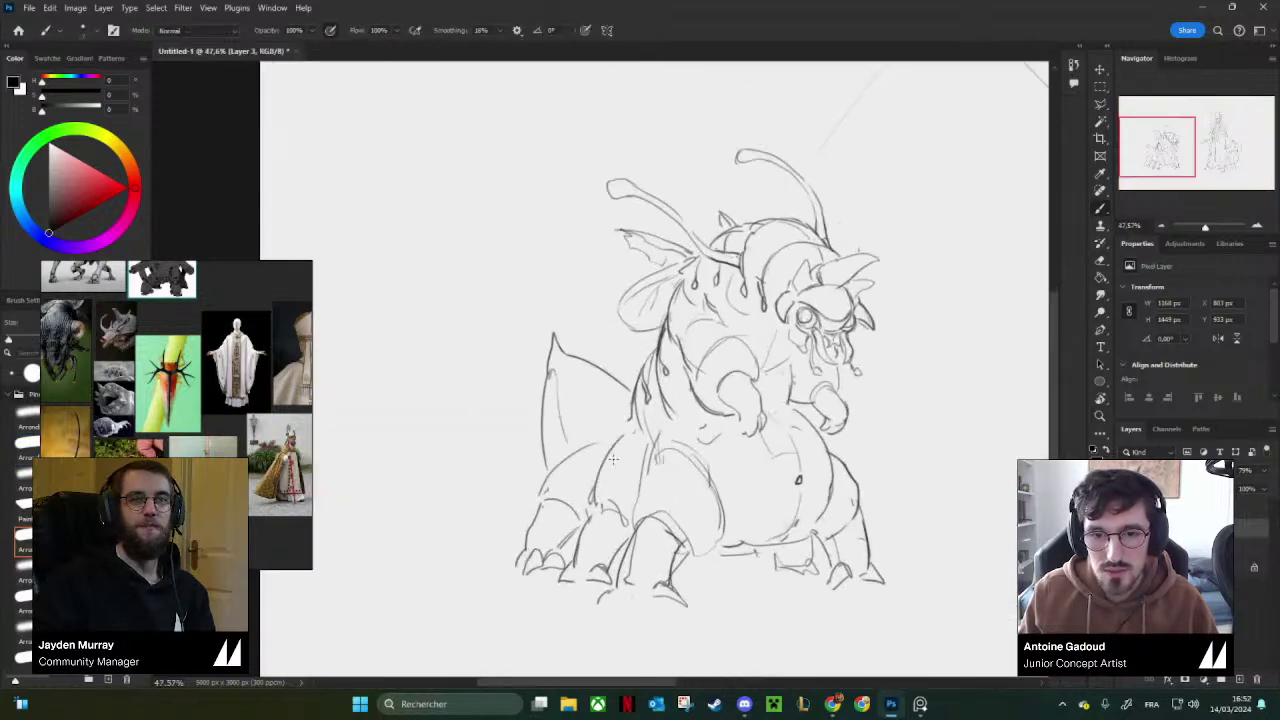
{"action": "key", "text": "ctrl+z"}
{"action": "left_click_drag", "start_coordinate": [633, 431], "coordinate": [596, 504]}
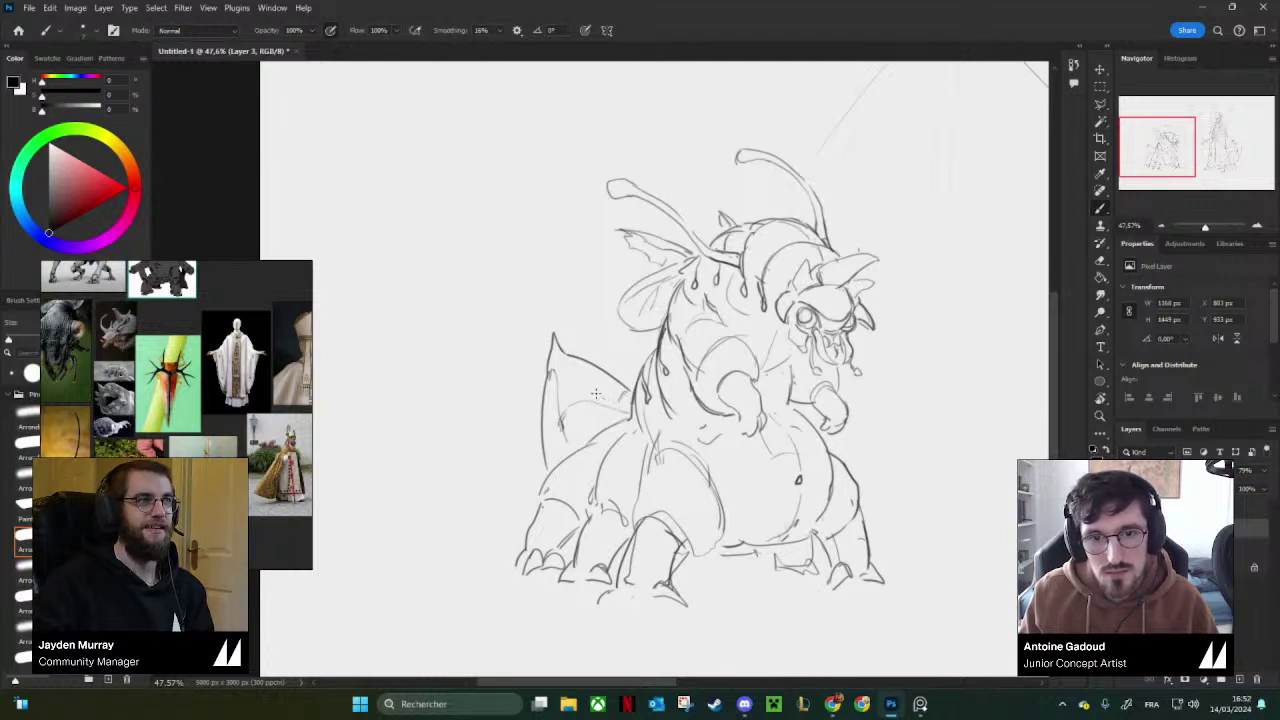
Undo the last stroke, erase the loose line between the creature's chest and far arm, and redraw it cleanly.
{"action": "scroll", "coordinate": [617, 373], "scroll_direction": "up", "scroll_amount": 1}
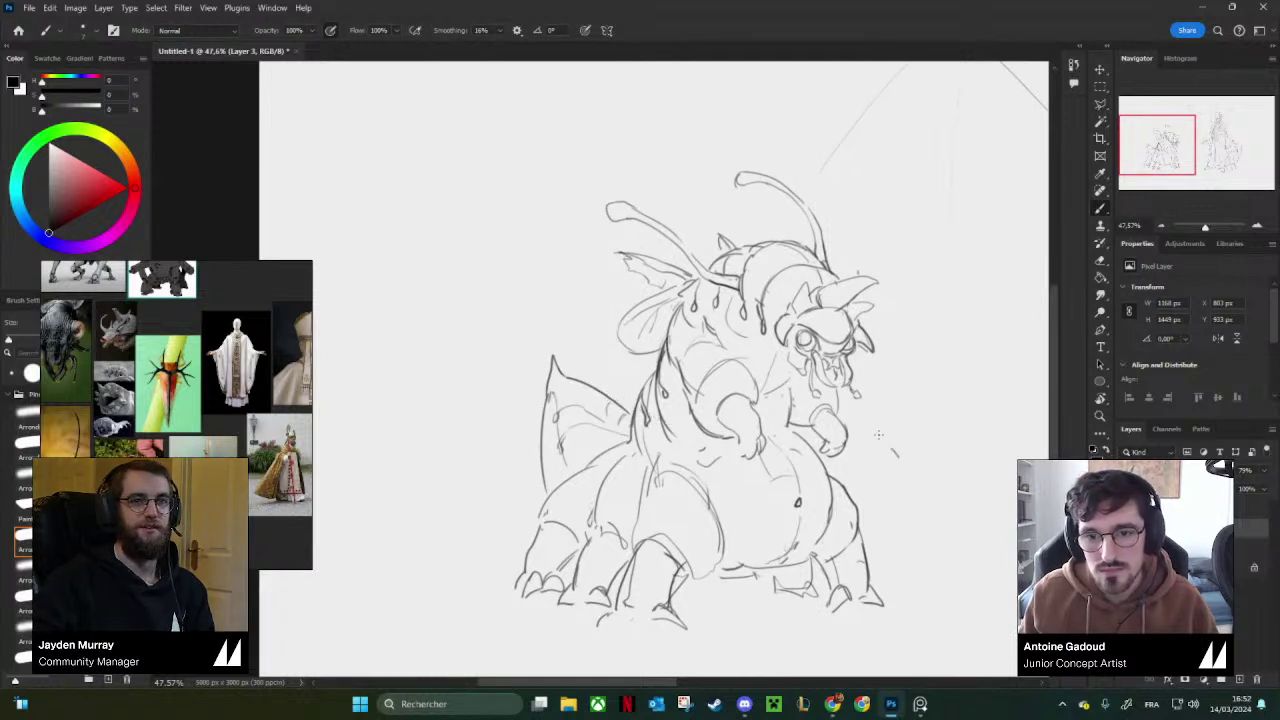
{"action": "key", "text": "ctrl+z"}
{"action": "key", "text": "e"}
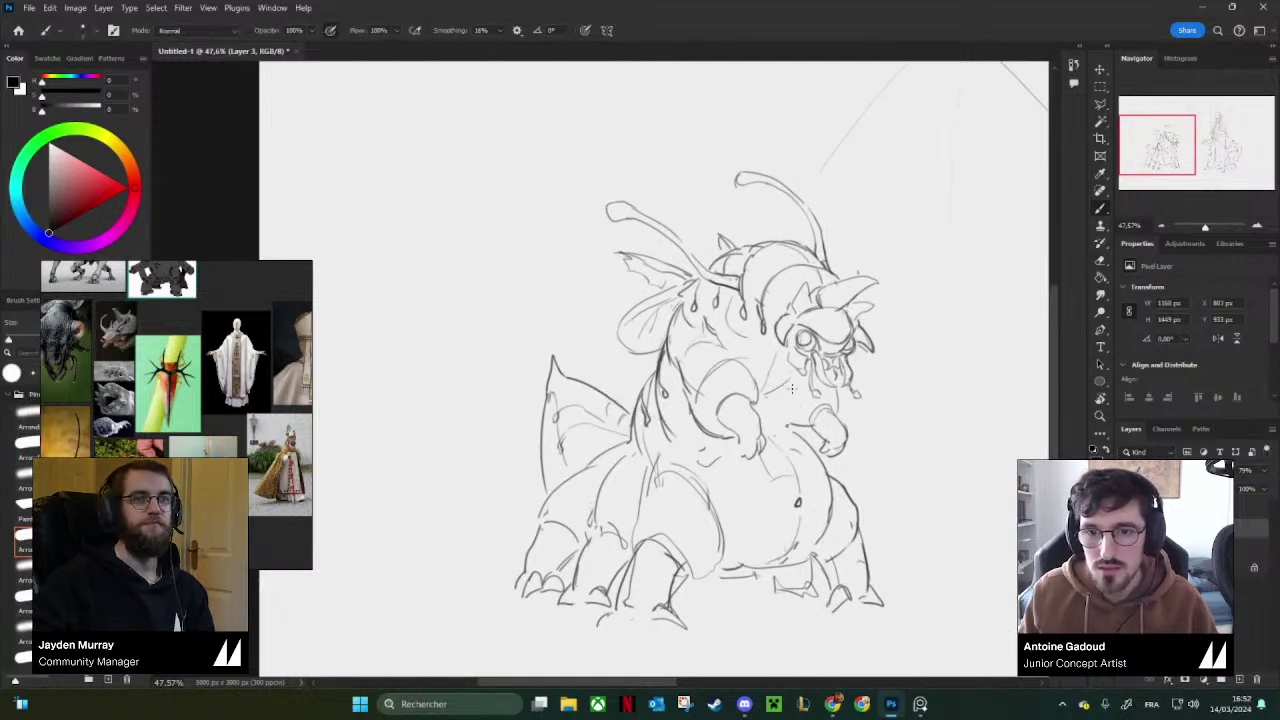
{"action": "key", "text": "b"}
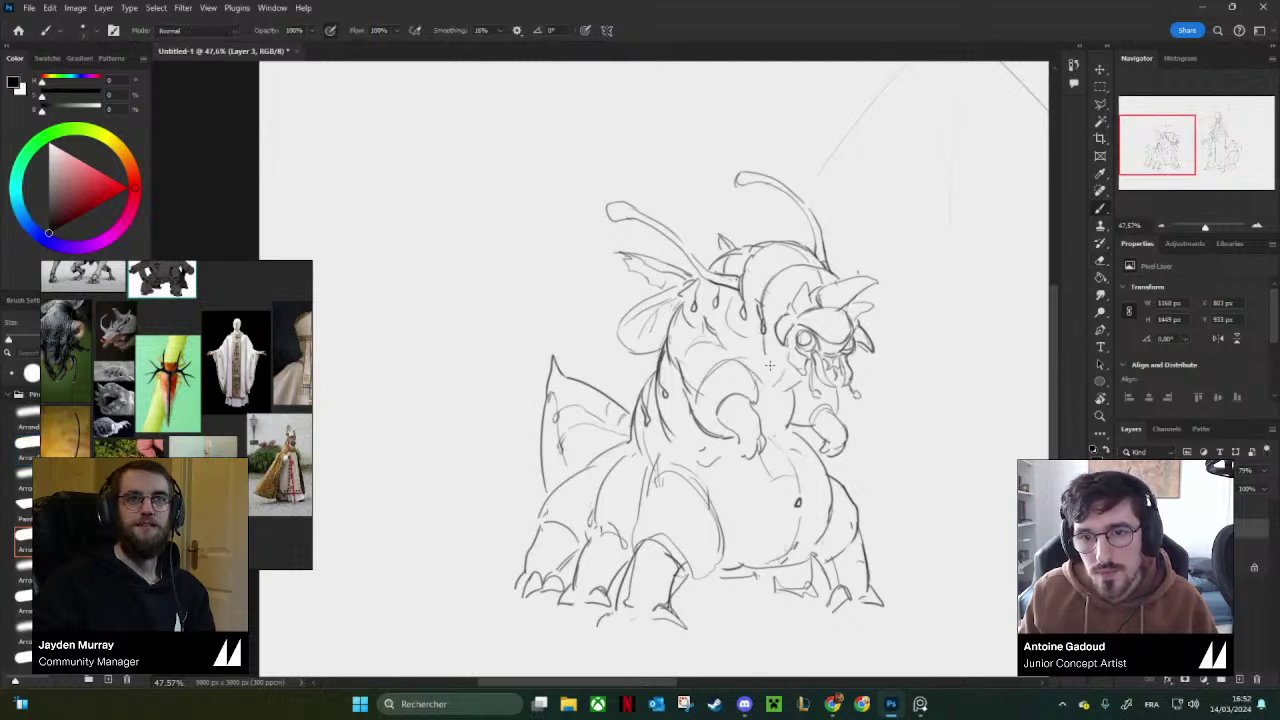
{"action": "left_click_drag", "start_coordinate": [888, 360], "coordinate": [750, 396]}
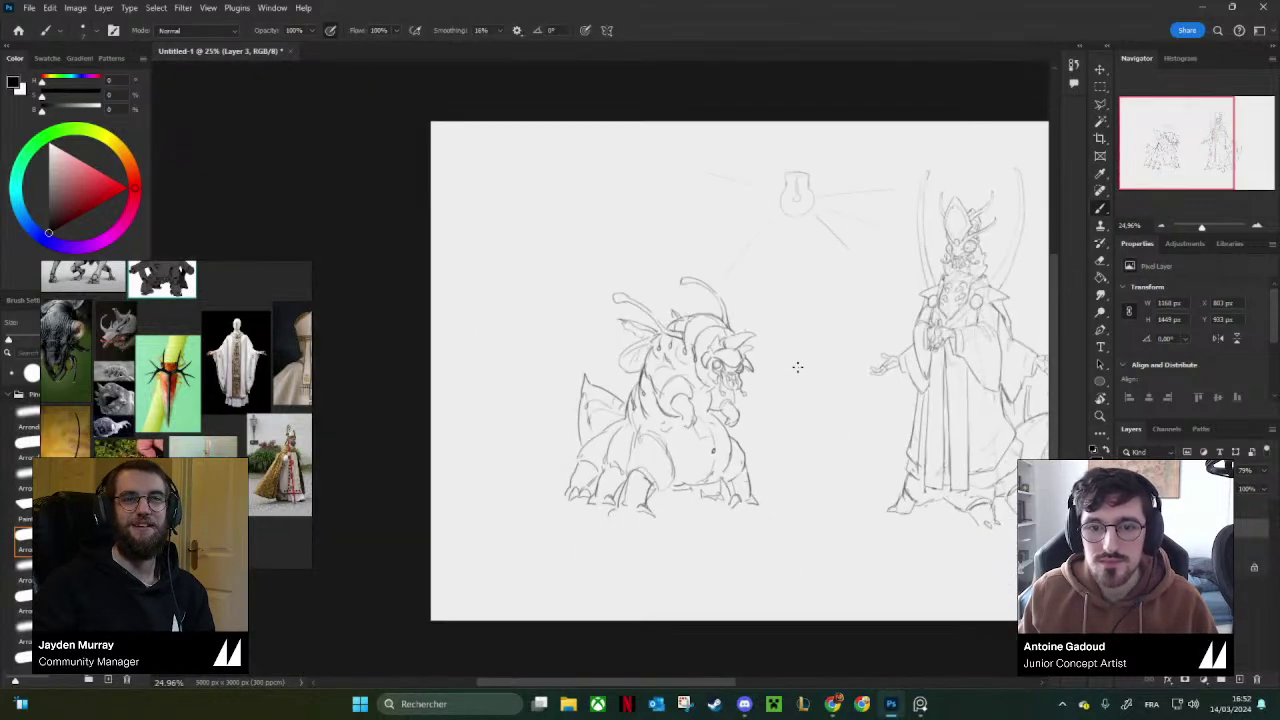
Flip the canvas horizontally and bring both figures into view together.
{"action": "key", "text": "F2"}
{"action": "mouse_move", "coordinate": [888, 411]}
{"action": "left_mouse_down"}
{"action": "mouse_move", "coordinate": [738, 411]}
{"action": "mouse_move", "coordinate": [812, 426]}
{"action": "left_mouse_up"}
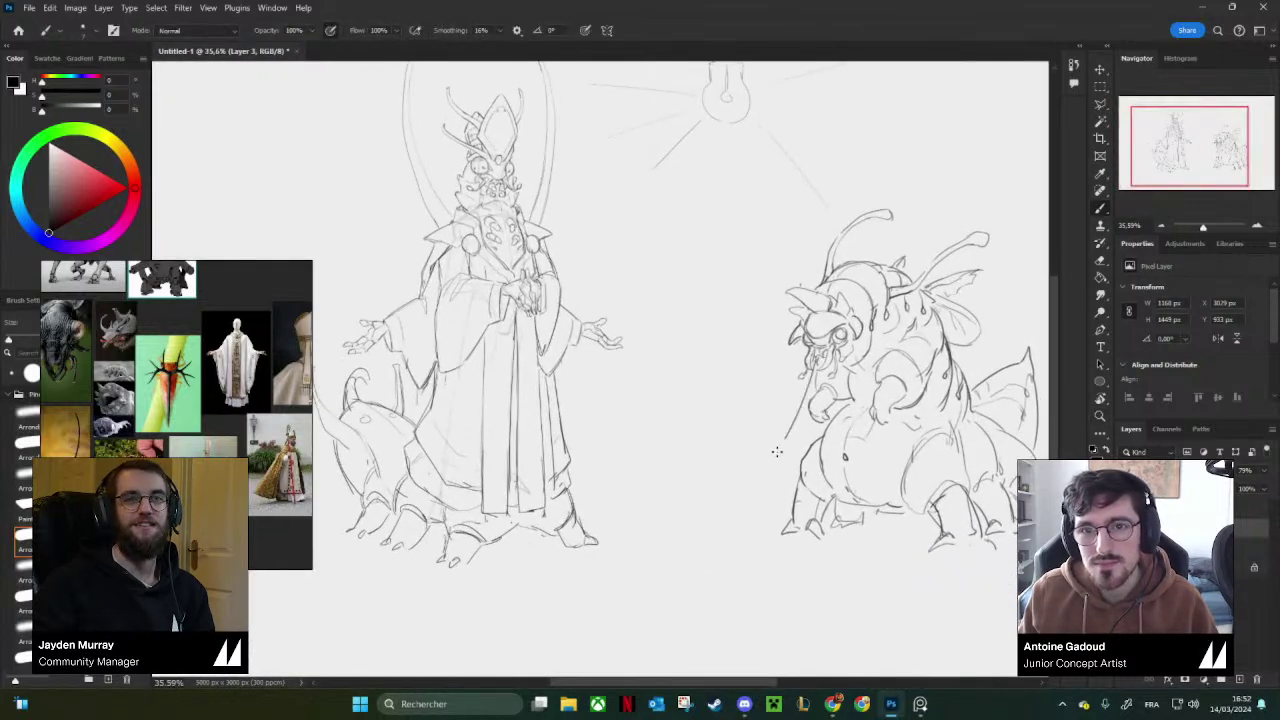
{"action": "key", "text": "b"}
{"action": "left_click_drag", "start_coordinate": [956, 222], "coordinate": [895, 288]}
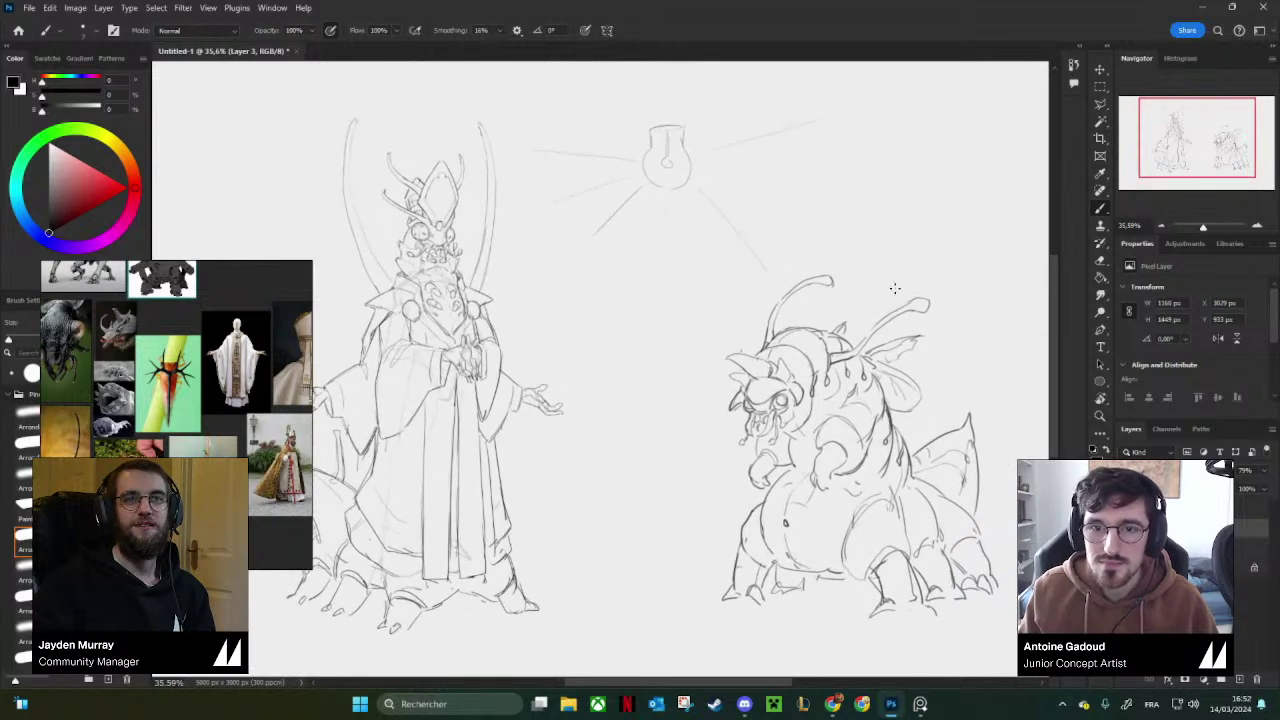
On Layer 2, erase the light bulb sketch and its rays above the two figures with an enlarged eraser, then shrink the eraser.
{"action": "key", "text": "e"}
{"action": "key", "text": "bracketright"}
{"action": "key", "text": "bracketright"}
{"action": "key", "text": "bracketright"}
{"action": "key", "text": "bracketright"}
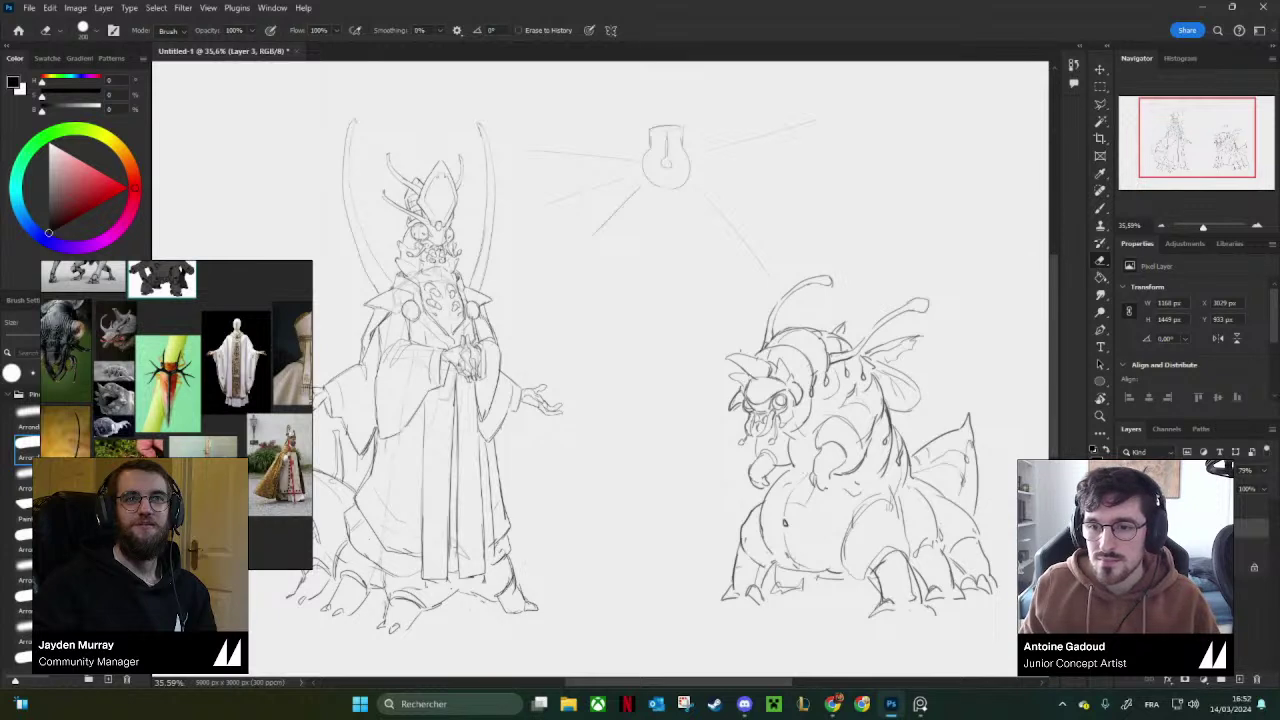
{"action": "left_click", "coordinate": [1128, 528]}
{"action": "left_click", "coordinate": [1128, 528]}
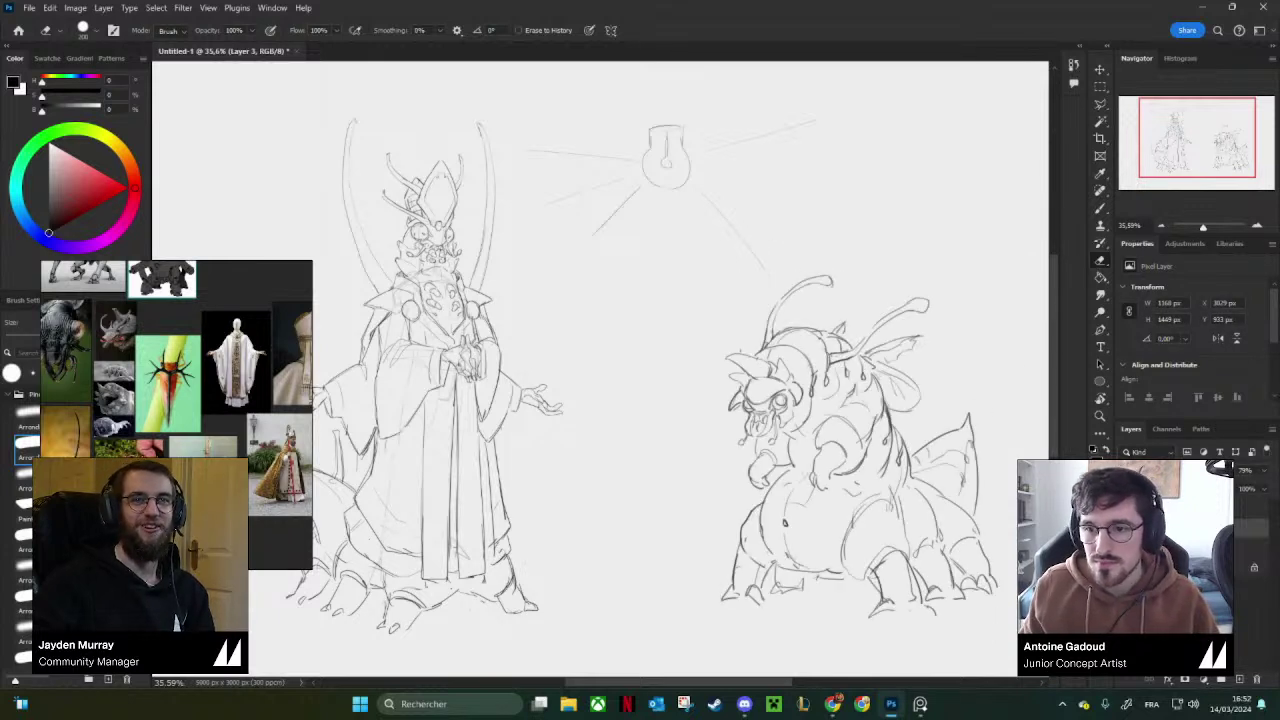
{"action": "left_click", "coordinate": [1185, 548]}
{"action": "left_click", "coordinate": [1185, 508]}
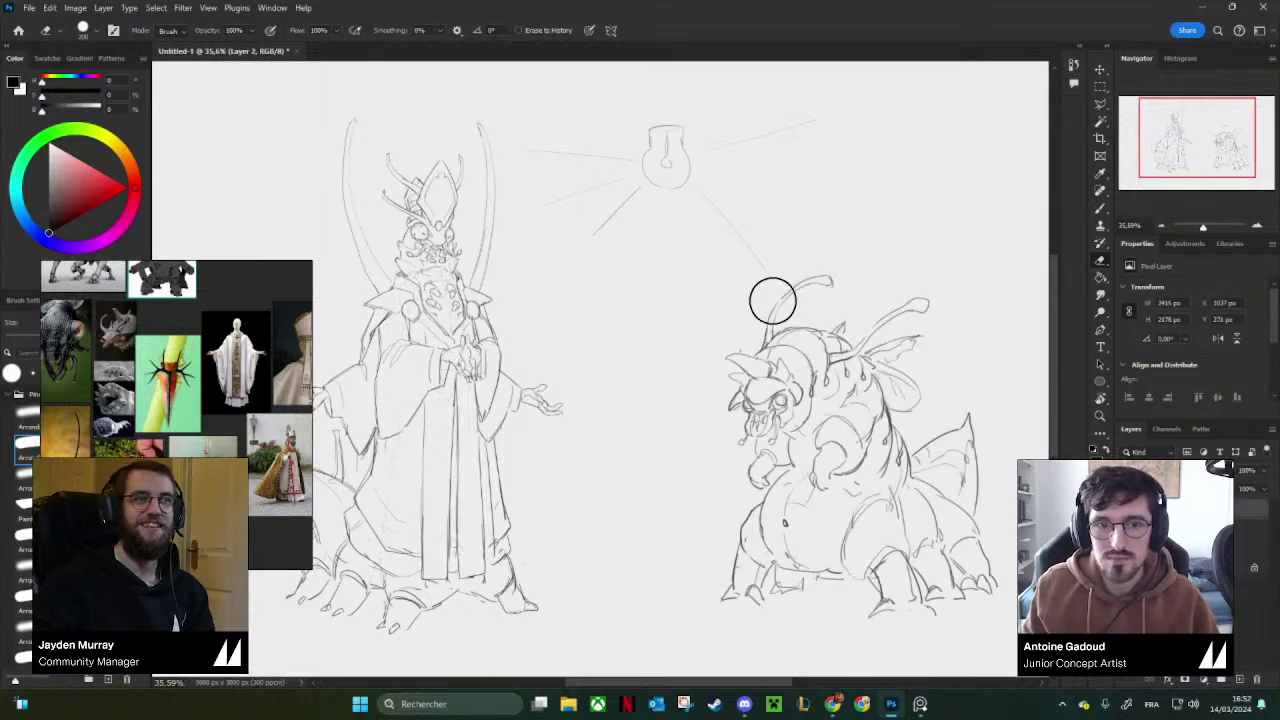
{"action": "mouse_move", "coordinate": [743, 251]}
{"action": "left_mouse_down"}
{"action": "mouse_move", "coordinate": [709, 156]}
{"action": "mouse_move", "coordinate": [628, 164]}
{"action": "mouse_move", "coordinate": [564, 140]}
{"action": "mouse_move", "coordinate": [655, 168]}
{"action": "mouse_move", "coordinate": [627, 218]}
{"action": "mouse_move", "coordinate": [732, 192]}
{"action": "left_mouse_up"}
{"action": "left_click_drag", "start_coordinate": [681, 311], "coordinate": [698, 245]}
{"action": "key", "text": "bracketleft"}
{"action": "key", "text": "bracketleft"}
{"action": "key", "text": "bracketleft"}
{"action": "key", "text": "bracketleft"}
{"action": "key", "text": "bracketleft"}
{"action": "key", "text": "bracketleft"}
{"action": "key", "text": "bracketleft"}
{"action": "key", "text": "bracketleft"}
{"action": "key", "text": "bracketleft"}
{"action": "key", "text": "bracketleft"}
{"action": "key", "text": "bracketleft"}
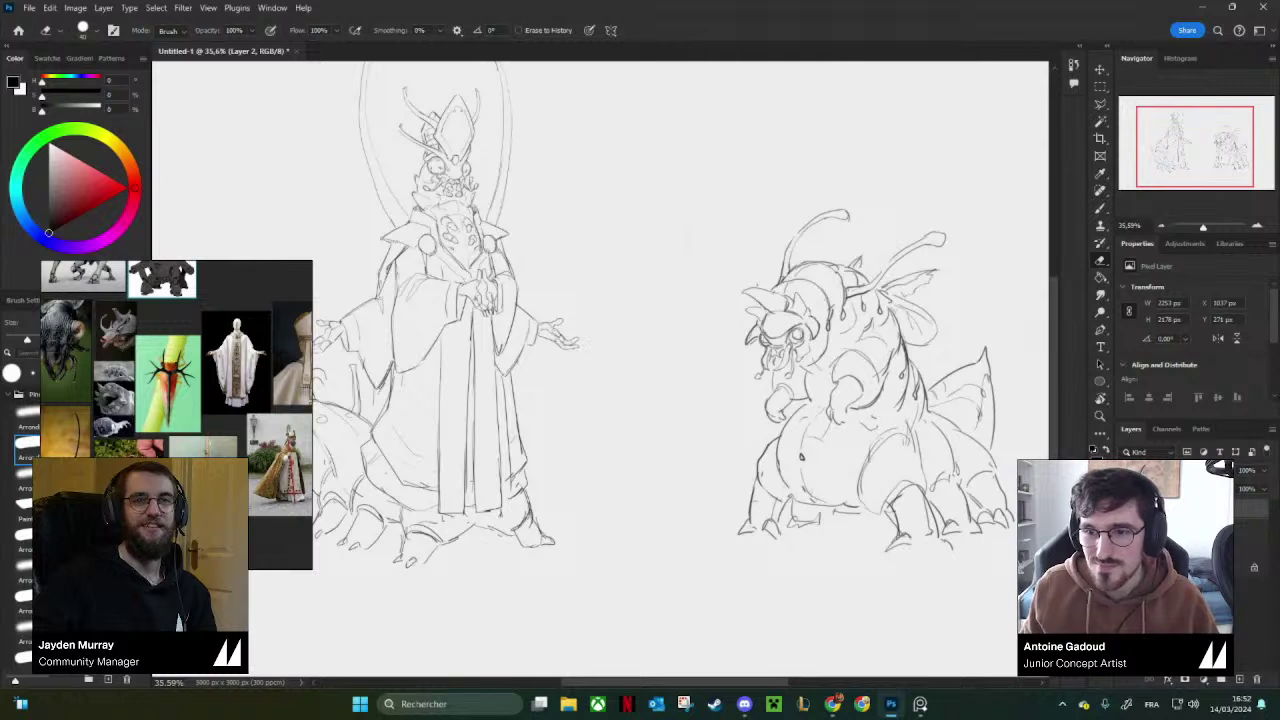
{"action": "left_click", "coordinate": [1160, 528]}
{"action": "left_click_drag", "start_coordinate": [739, 222], "coordinate": [716, 261]}
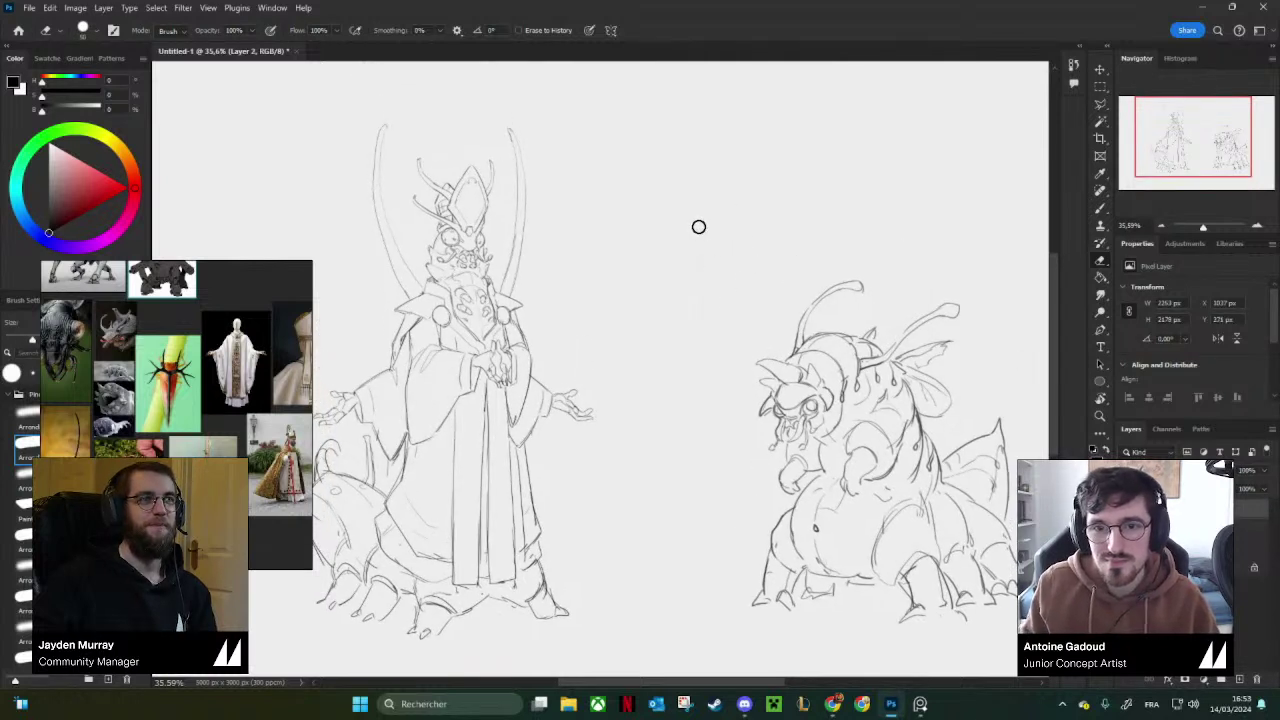
{"action": "left_click_drag", "start_coordinate": [717, 374], "coordinate": [668, 319]}
Use Free Transform on Layer 3 to move the grub creature closer to the priest.
{"action": "left_click", "coordinate": [1127, 529]}
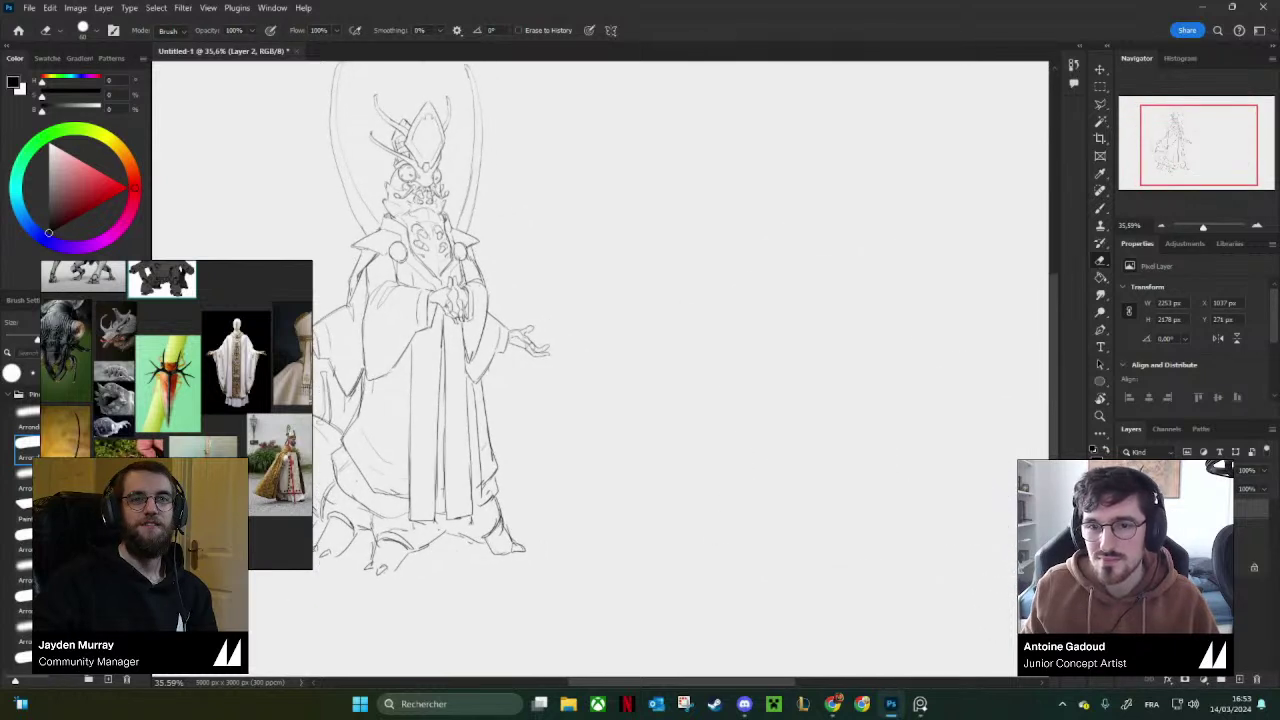
{"action": "left_click", "coordinate": [1127, 529]}
{"action": "left_click", "coordinate": [1160, 529]}
{"action": "key", "text": "m"}
{"action": "right_click", "coordinate": [918, 326]}
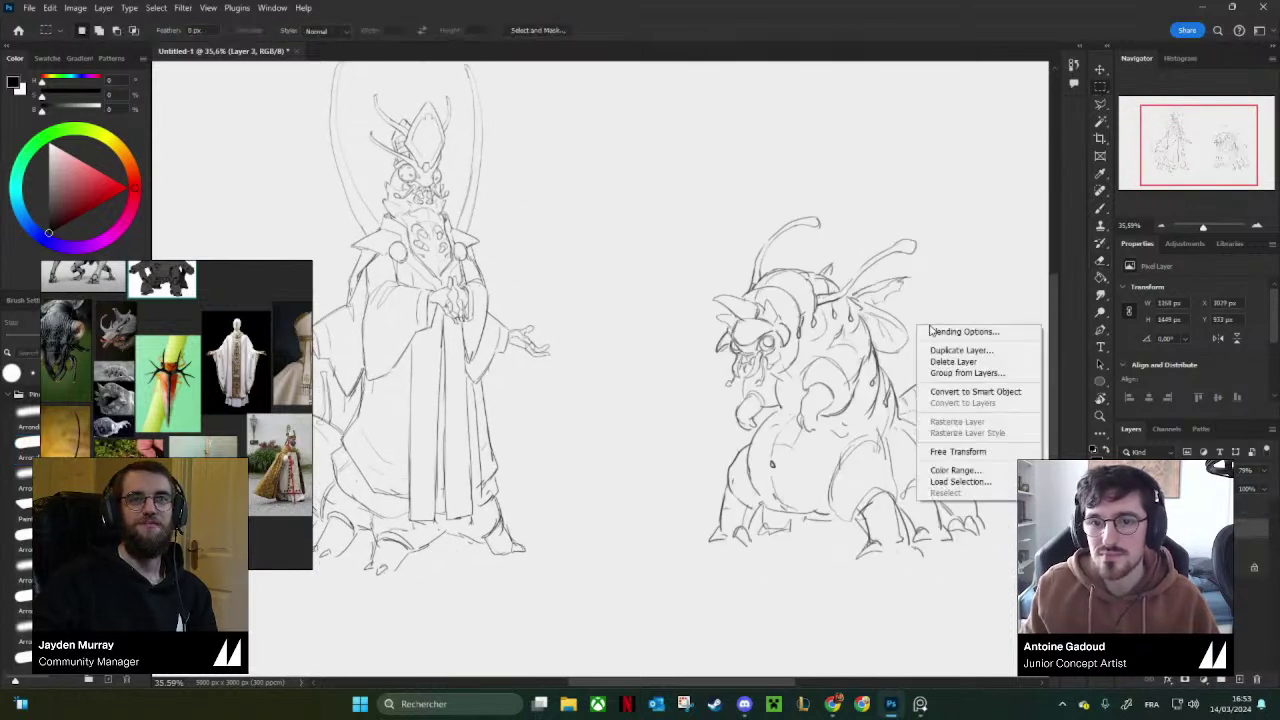
{"action": "left_click", "coordinate": [958, 452]}
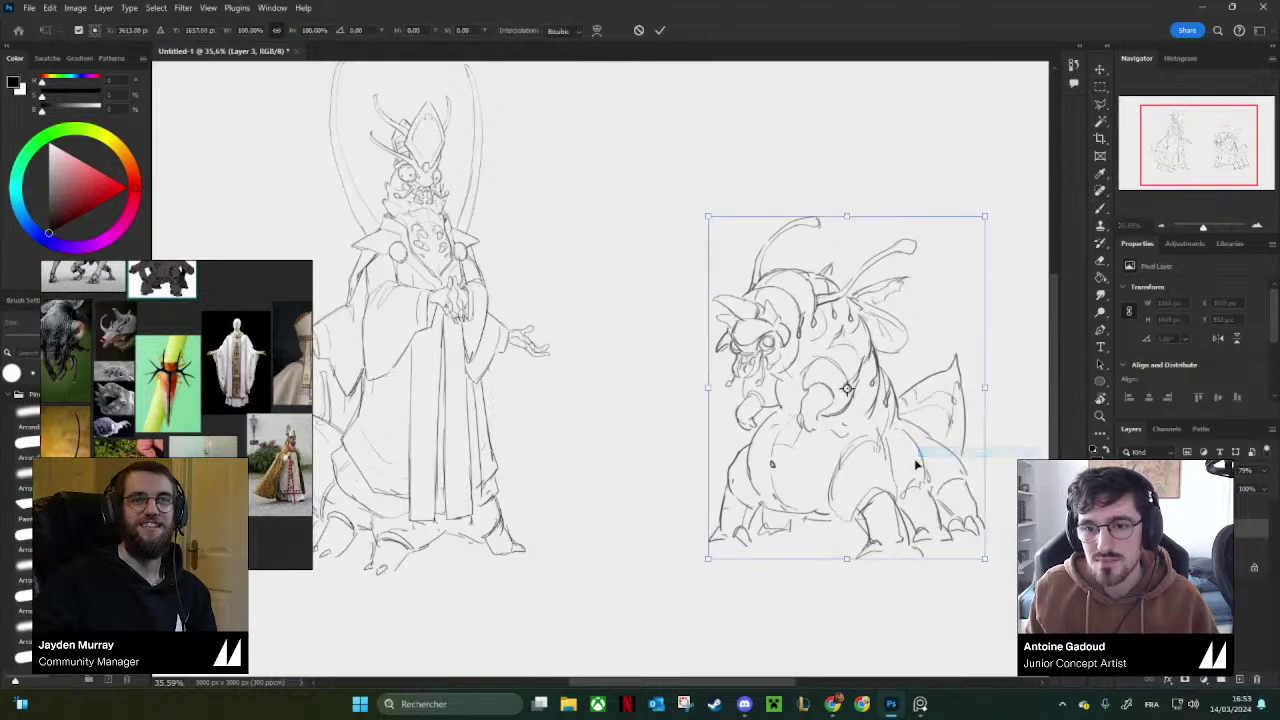
{"action": "left_click_drag", "start_coordinate": [935, 452], "coordinate": [826, 438]}
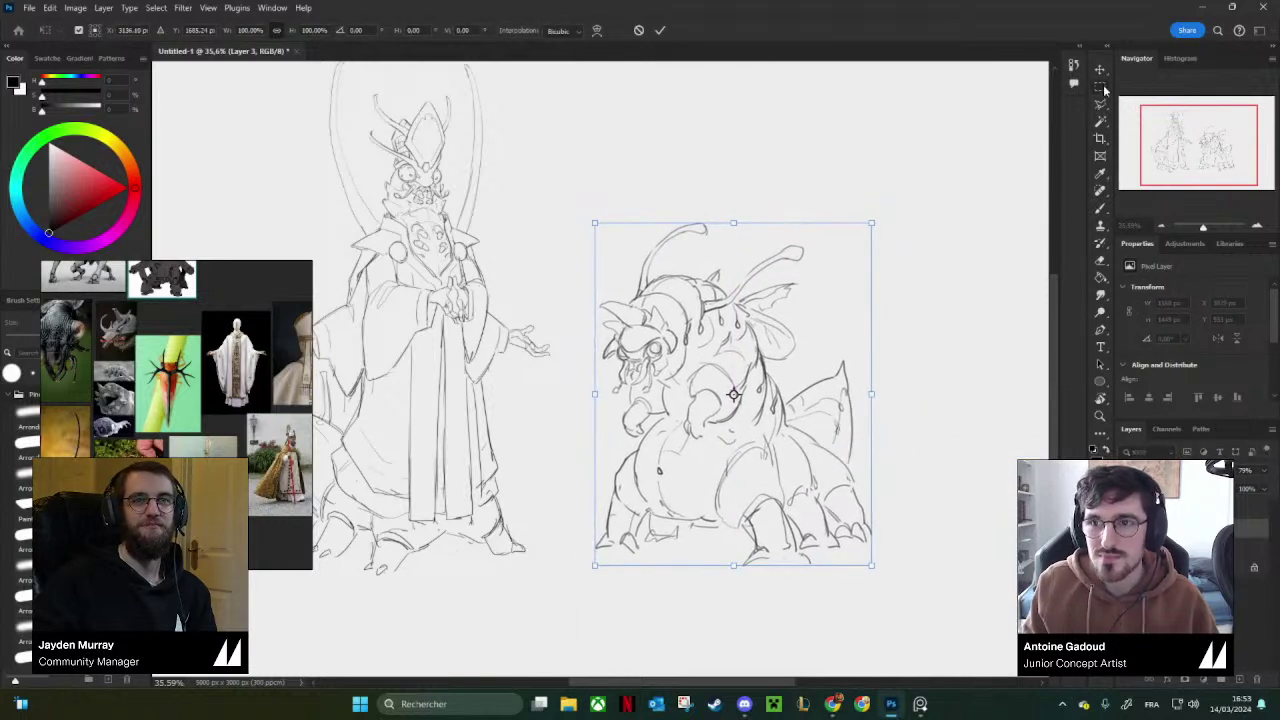
{"action": "key", "text": "Return"}
Erase the creature's far hand and draw the round glass of a light bulb in front of its chest.
{"action": "left_click_drag", "start_coordinate": [688, 370], "coordinate": [836, 390]}
{"action": "scroll", "coordinate": [835, 390], "scroll_direction": "up", "scroll_amount": 2}
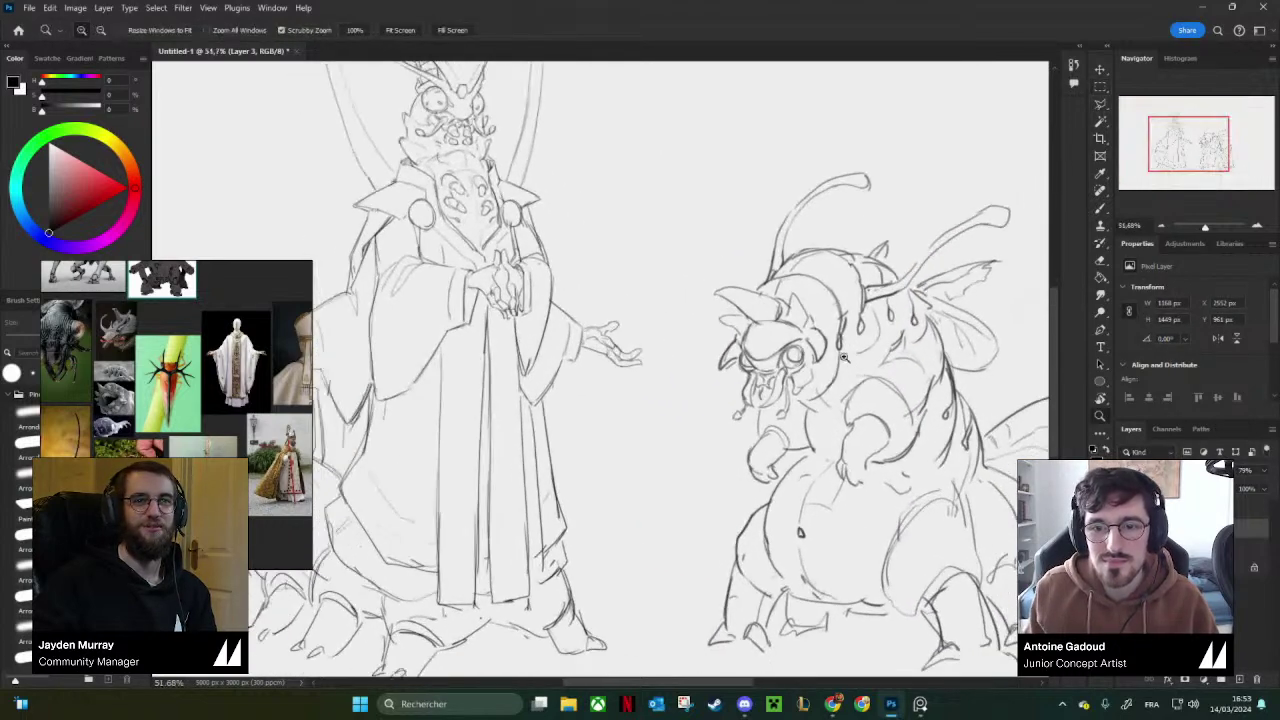
{"action": "key", "text": "b"}
{"action": "scroll", "coordinate": [760, 415], "scroll_direction": "down", "scroll_amount": 3}
{"action": "scroll", "coordinate": [760, 415], "scroll_direction": "right", "scroll_amount": 3}
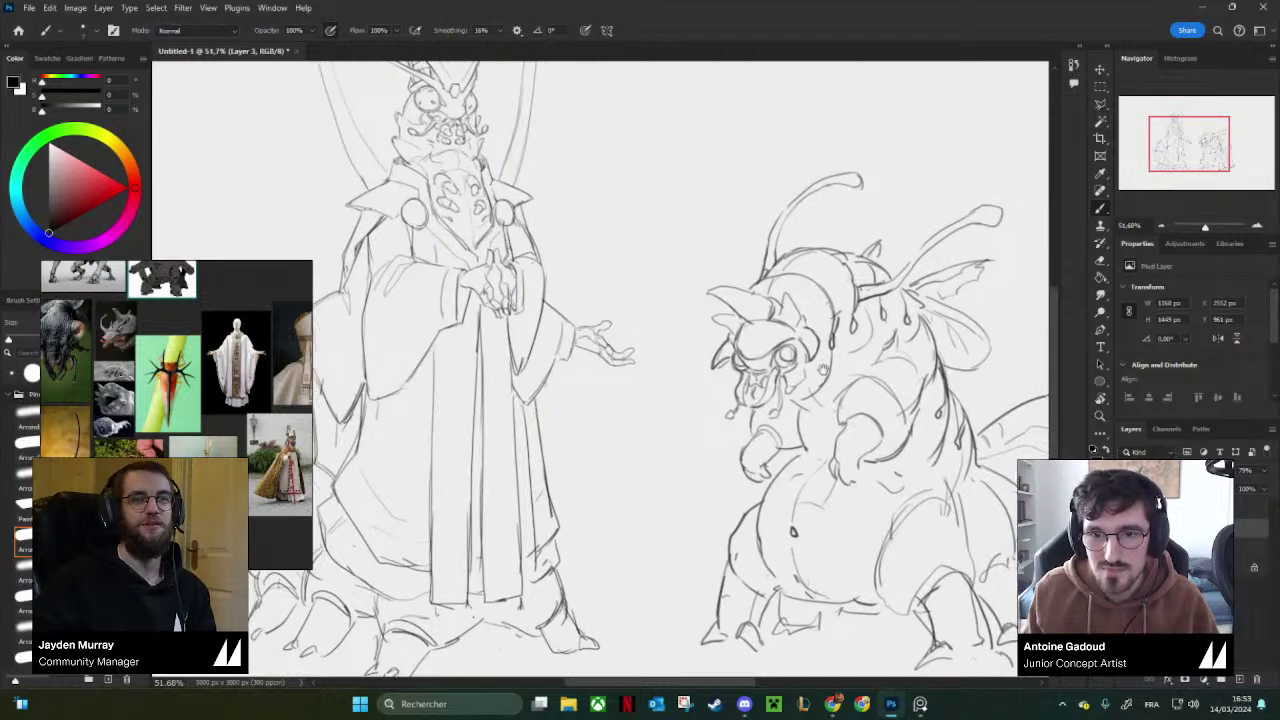
{"action": "scroll", "coordinate": [752, 427], "scroll_direction": "down", "scroll_amount": 2}
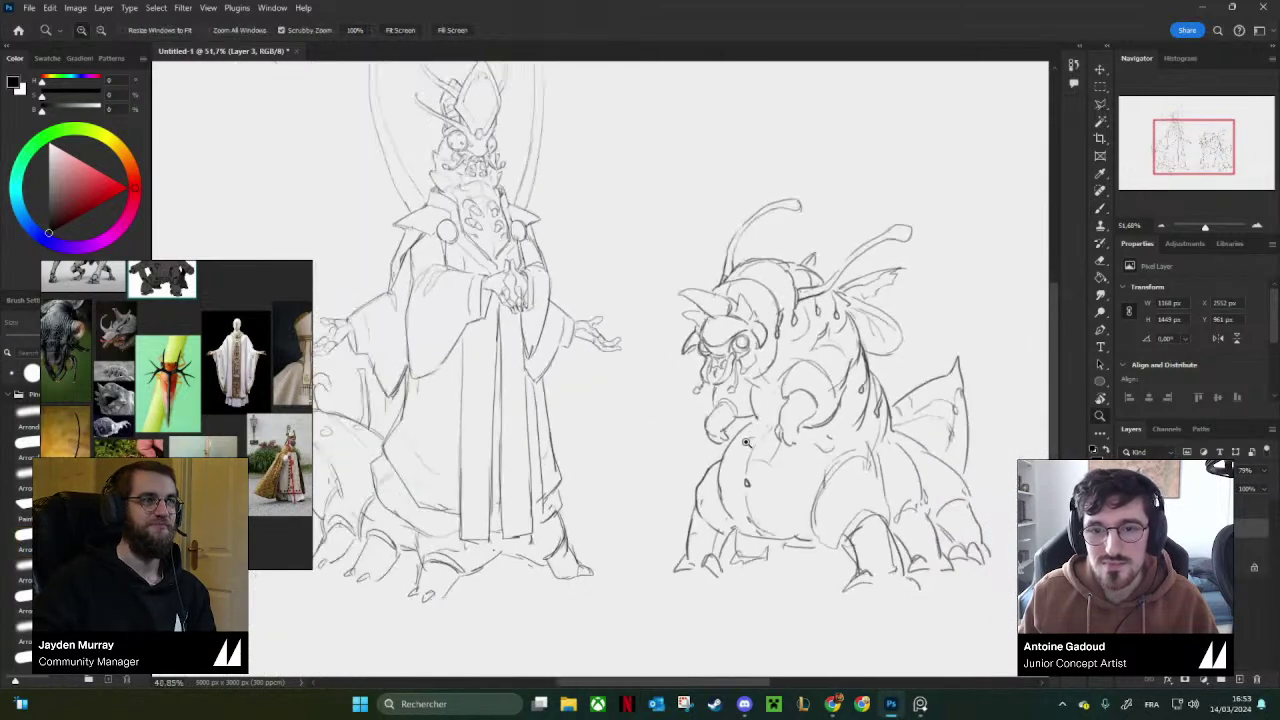
{"action": "scroll", "coordinate": [703, 437], "scroll_direction": "up", "scroll_amount": 1}
{"action": "scroll", "coordinate": [703, 437], "scroll_direction": "down", "scroll_amount": 2}
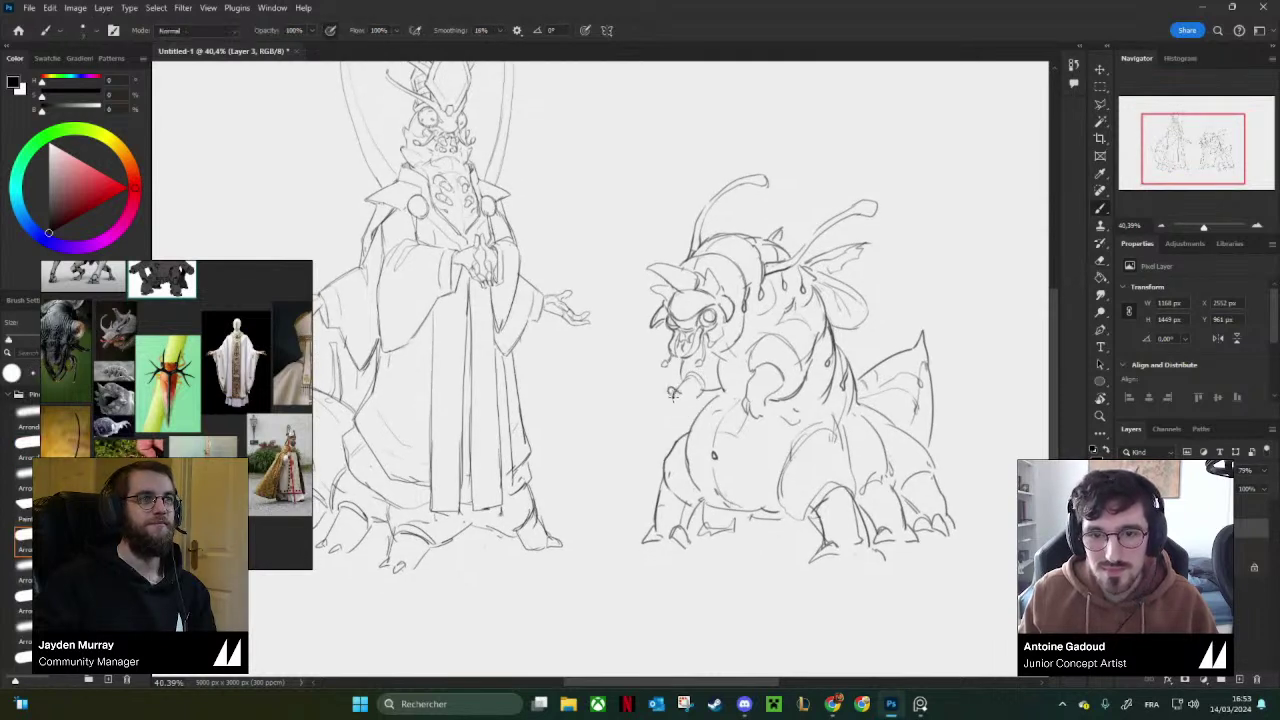
{"action": "key", "text": "e"}
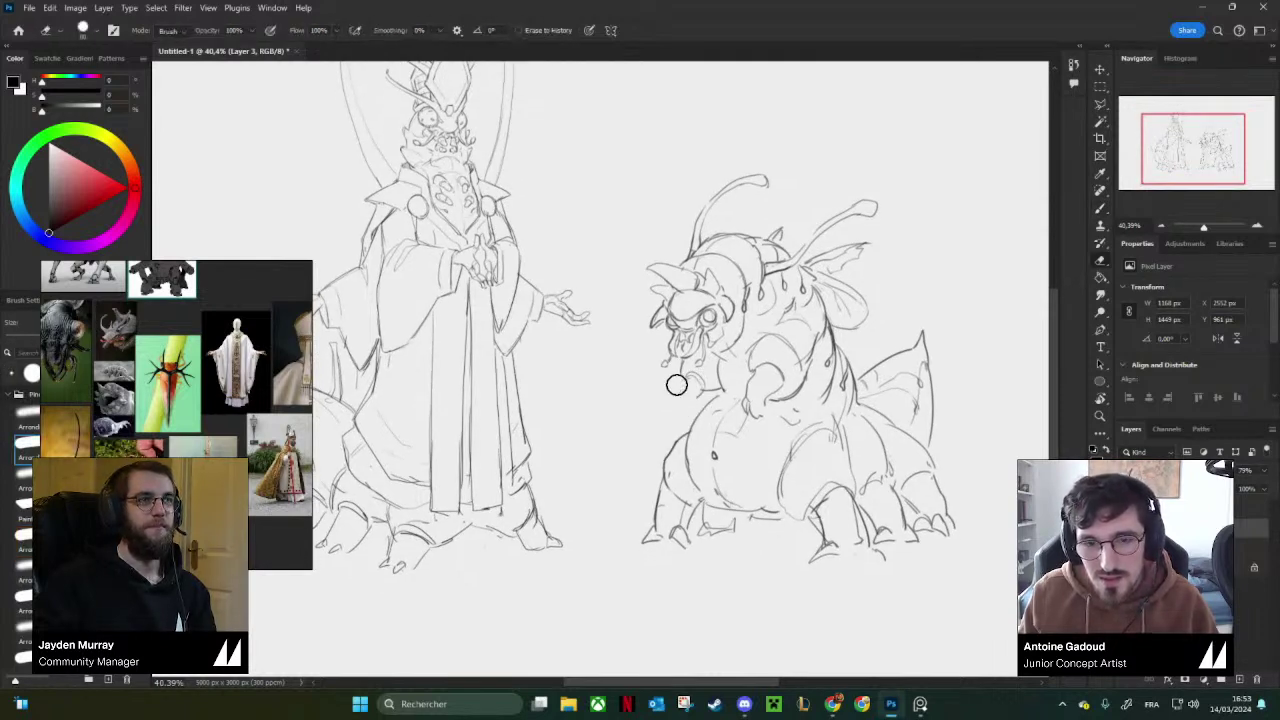
{"action": "key", "text": "b"}
{"action": "key", "text": "e"}
{"action": "mouse_move", "coordinate": [689, 375]}
{"action": "left_mouse_down"}
{"action": "mouse_move", "coordinate": [679, 389]}
{"action": "mouse_move", "coordinate": [754, 405]}
{"action": "mouse_move", "coordinate": [742, 393]}
{"action": "left_mouse_up"}
{"action": "key", "text": "b"}
{"action": "key", "text": "e"}
{"action": "key", "text": "b"}
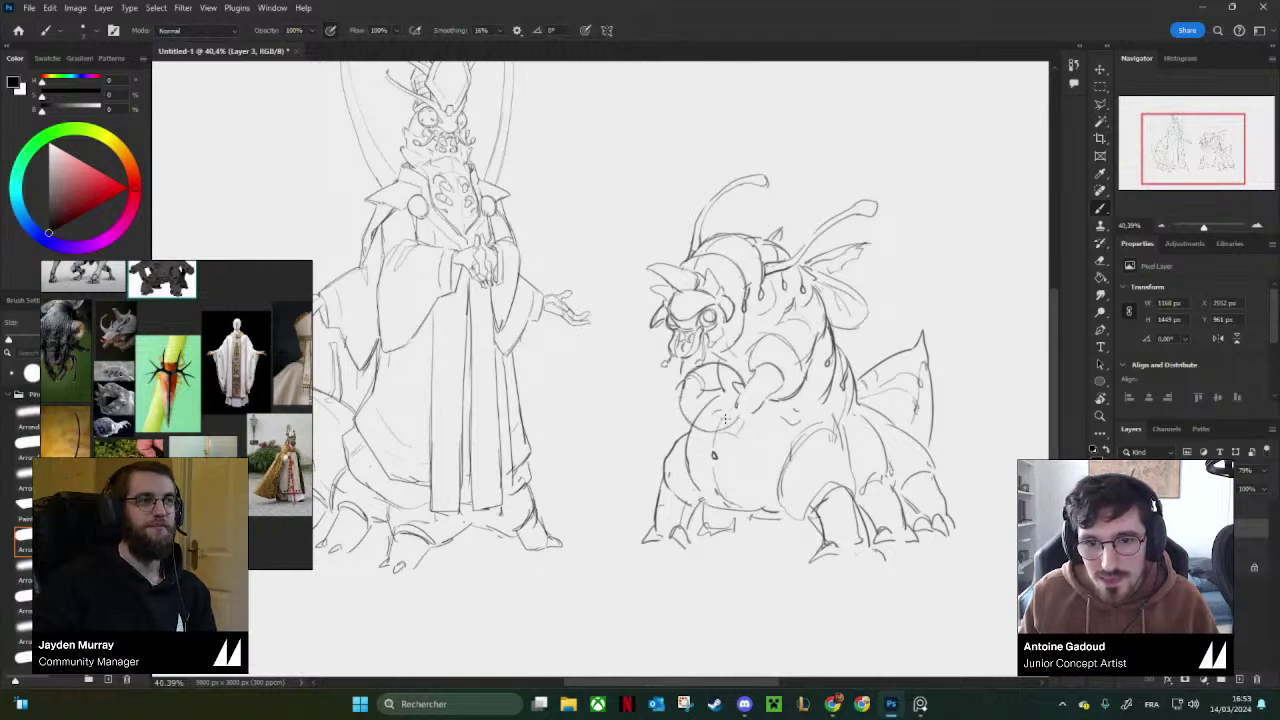
Draw the bulb's ridged screw base tilting down over the creature's belly, adjusting the brush size.
{"action": "key", "text": "e"}
{"action": "key", "text": "b"}
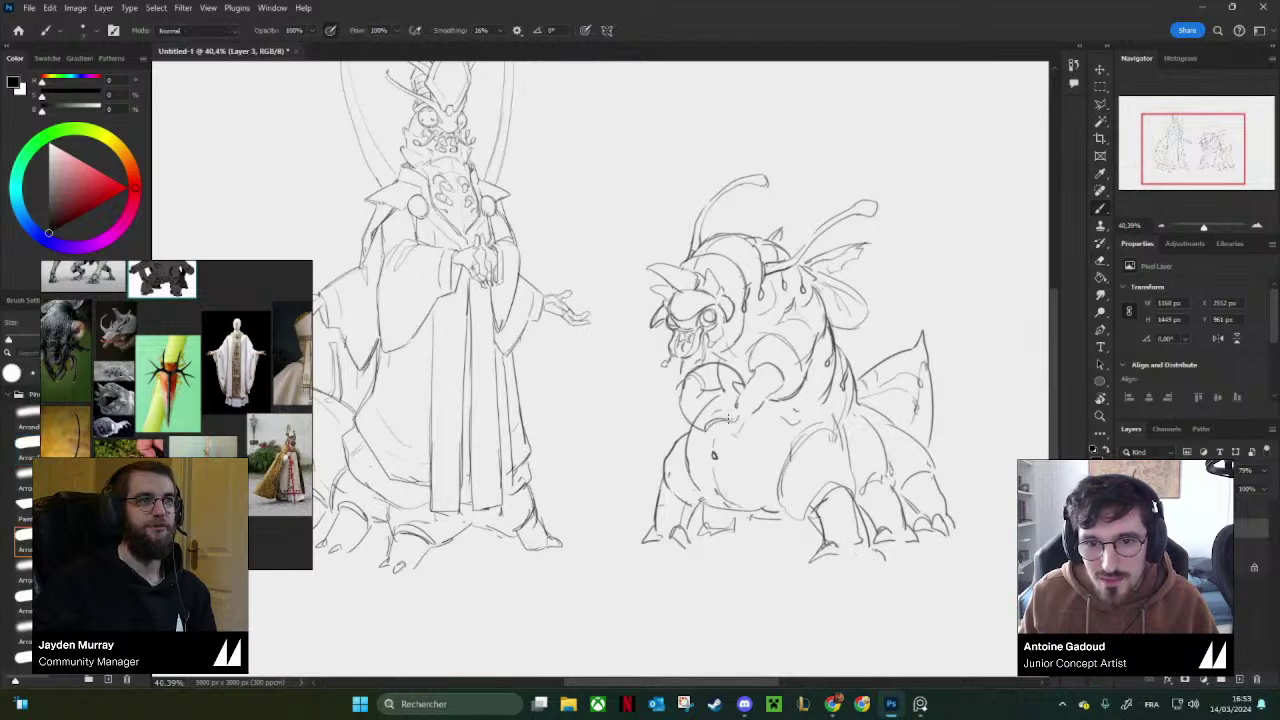
{"action": "key", "text": "bracketright"}
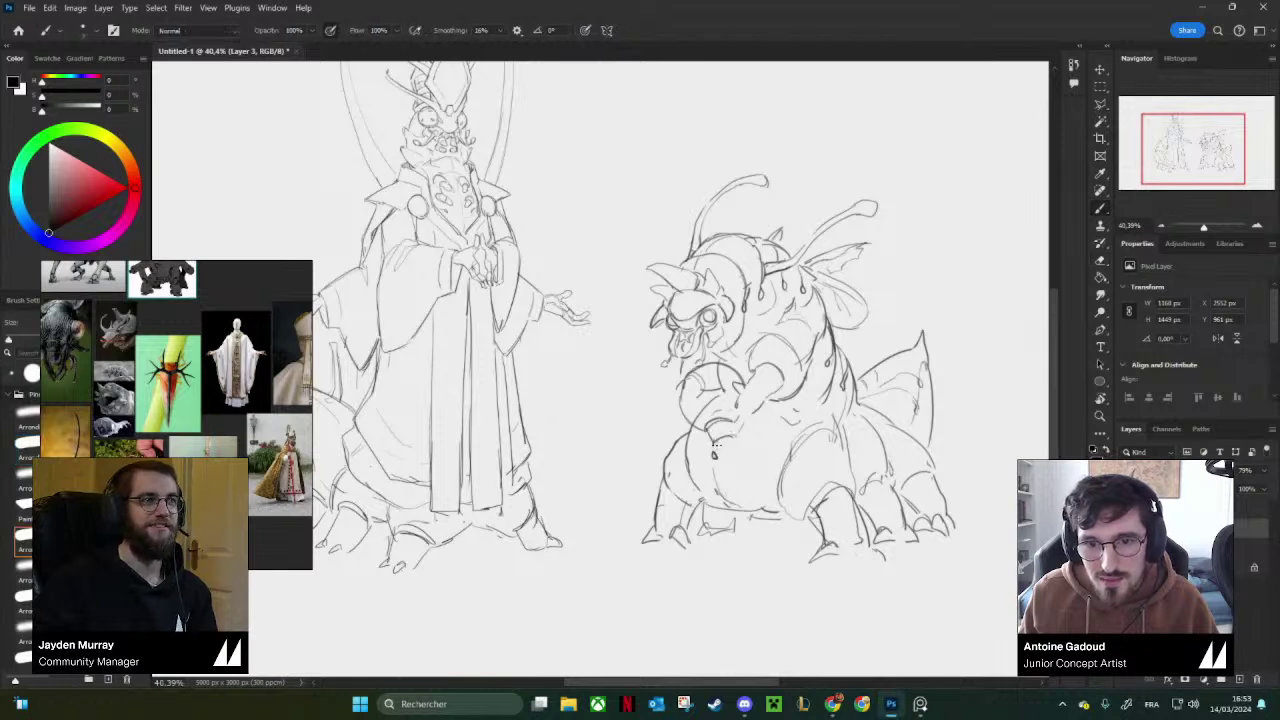
{"action": "key", "text": "bracketleft"}
{"action": "key", "text": "bracketright"}
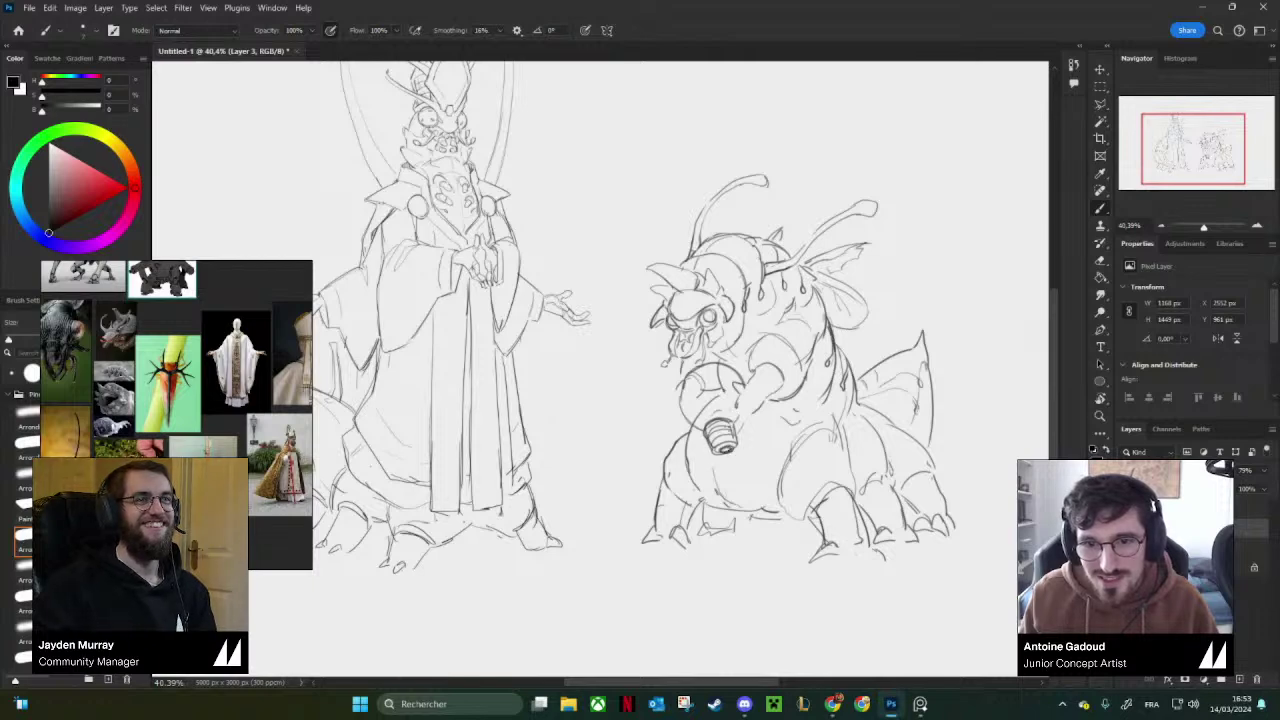
Draw the filament and its supports inside the bulb, and add the creature's fingers gripping the glass on both sides.
{"action": "scroll", "coordinate": [707, 397], "scroll_direction": "up", "scroll_amount": 3}
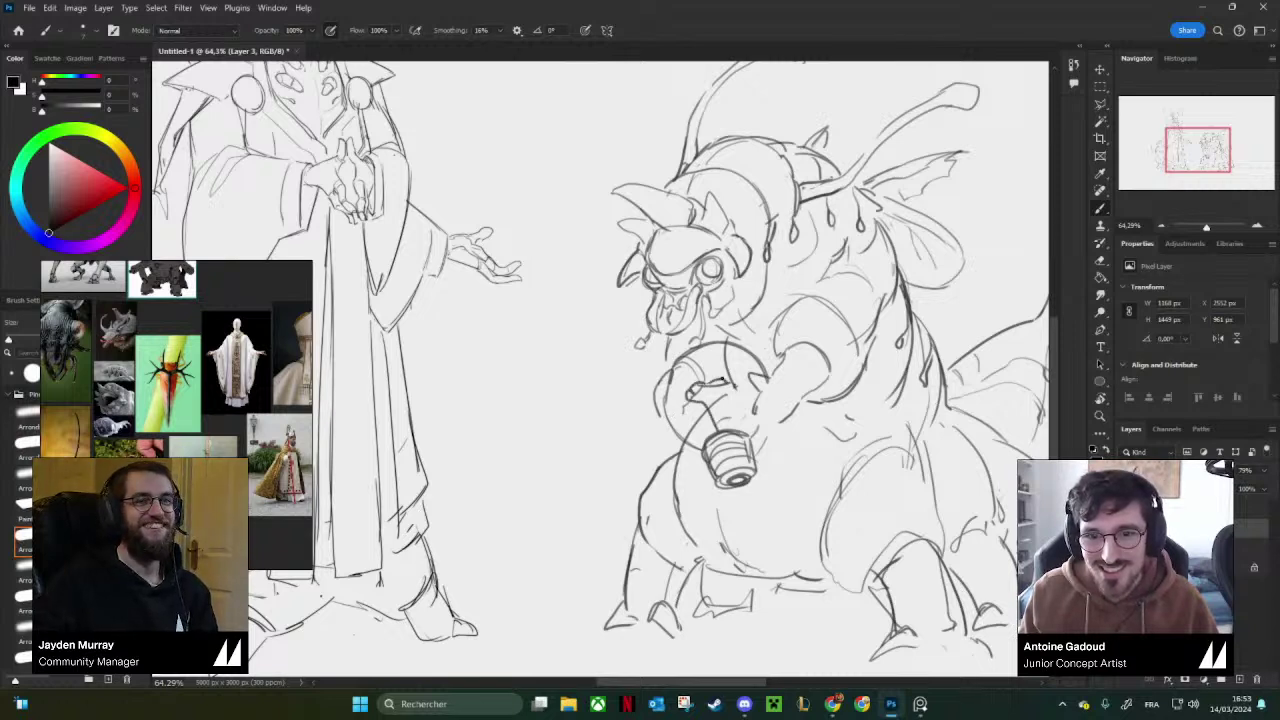
{"action": "left_click_drag", "start_coordinate": [728, 380], "coordinate": [724, 416]}
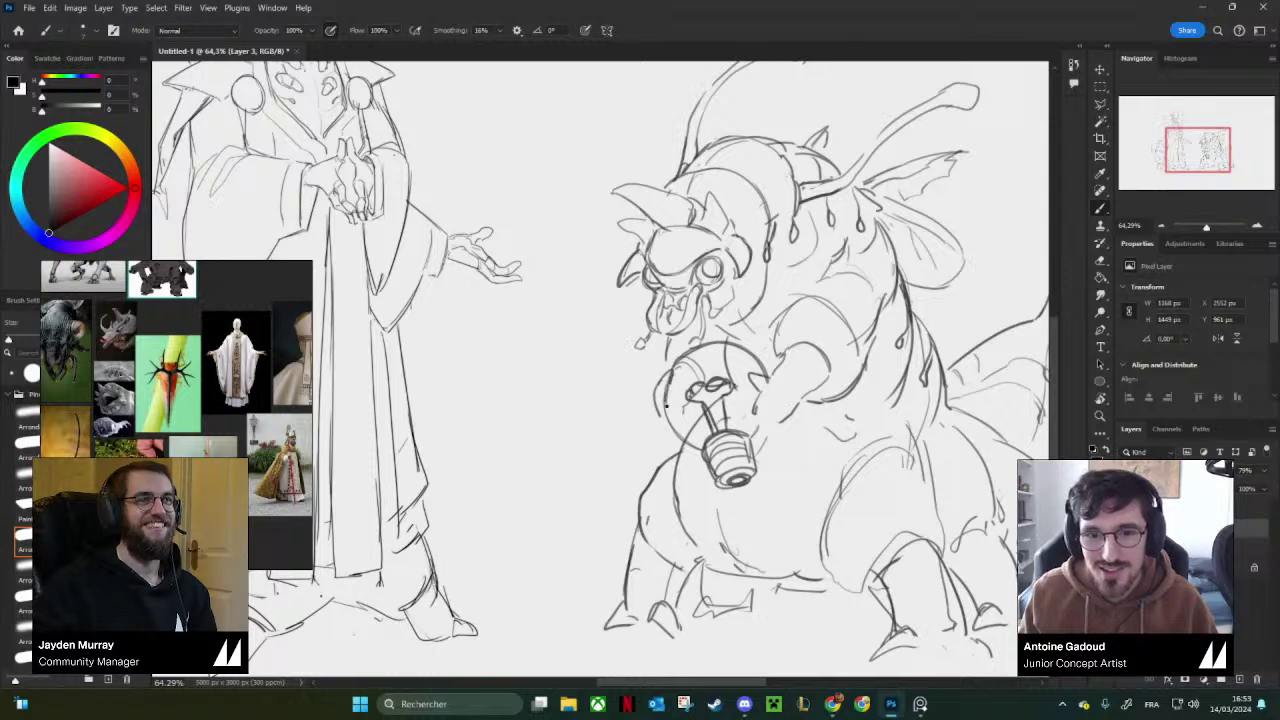
{"action": "mouse_move", "coordinate": [746, 418]}
{"action": "left_mouse_down"}
{"action": "mouse_move", "coordinate": [770, 384]}
{"action": "mouse_move", "coordinate": [746, 410]}
{"action": "left_mouse_up"}
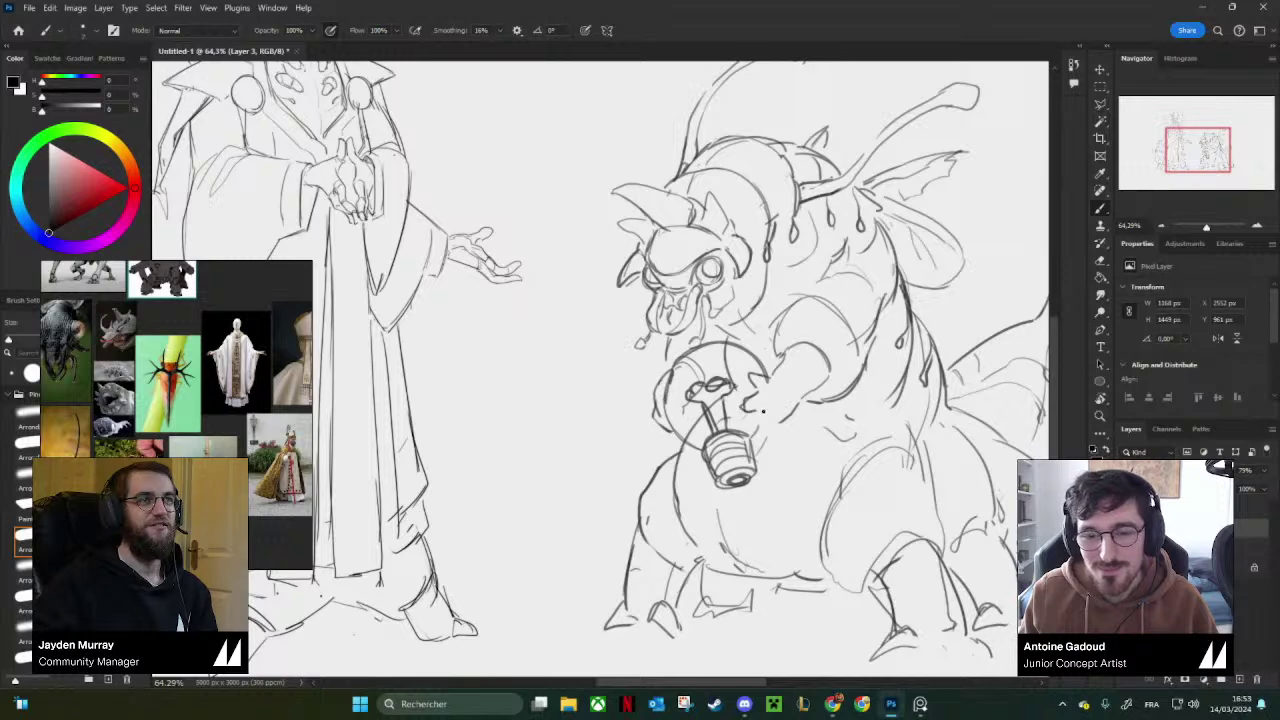
{"action": "left_click_drag", "start_coordinate": [830, 338], "coordinate": [843, 381]}
Flip the canvas, add an oval highlight on the bulb's glass and a drool strand below the mouth, then flip back.
{"action": "key", "text": "F2"}
{"action": "left_click_drag", "start_coordinate": [694, 396], "coordinate": [771, 396]}
{"action": "mouse_move", "coordinate": [666, 352]}
{"action": "left_mouse_down"}
{"action": "mouse_move", "coordinate": [682, 402]}
{"action": "mouse_move", "coordinate": [690, 380]}
{"action": "mouse_move", "coordinate": [674, 394]}
{"action": "left_mouse_up"}
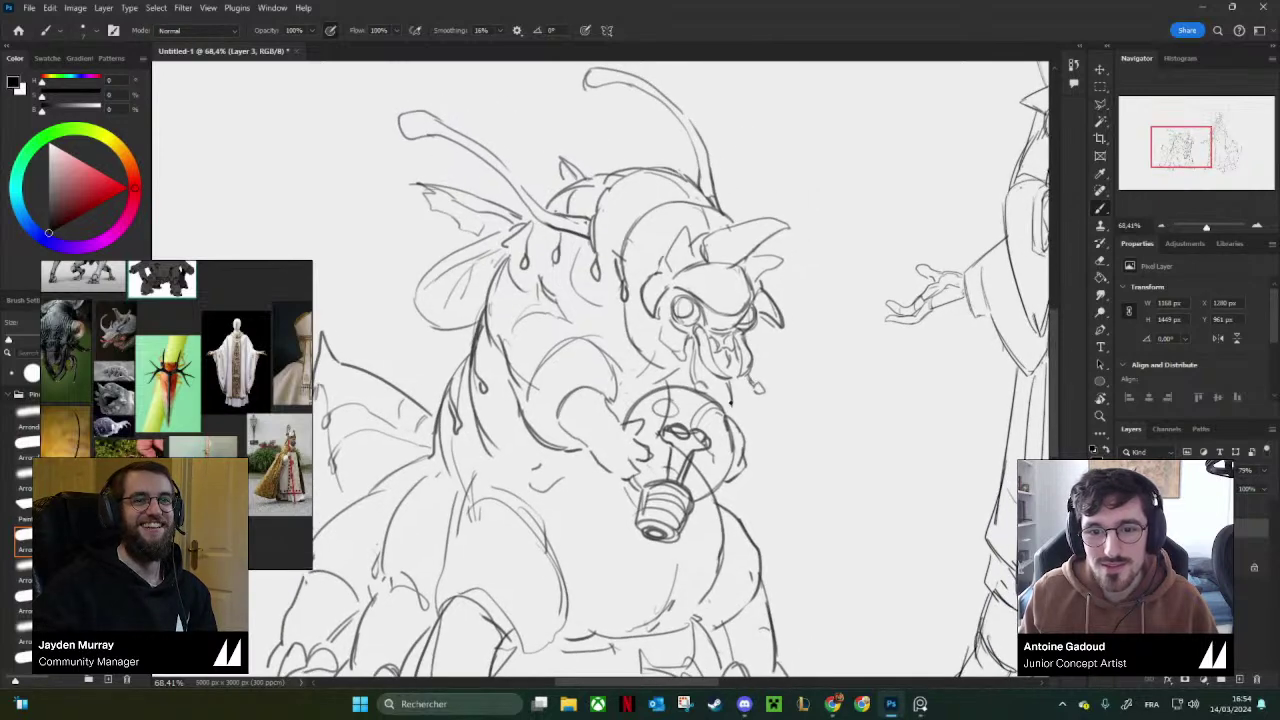
{"action": "mouse_move", "coordinate": [800, 353]}
{"action": "left_mouse_down"}
{"action": "mouse_move", "coordinate": [758, 390]}
{"action": "mouse_move", "coordinate": [750, 360]}
{"action": "mouse_move", "coordinate": [668, 412]}
{"action": "left_mouse_up"}
{"action": "key", "text": "ctrl+shift+h"}
{"action": "left_click_drag", "start_coordinate": [740, 386], "coordinate": [802, 374]}
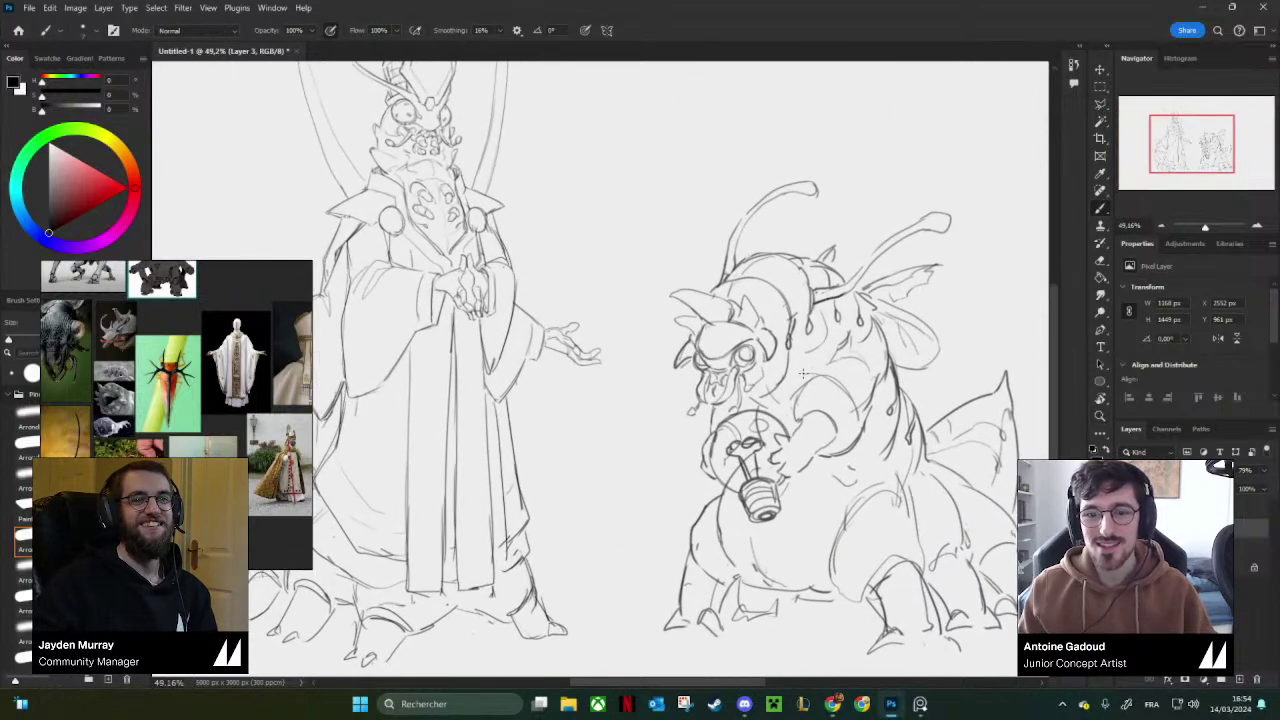
Clean up the drool strands under the creature's mouth with a smaller eraser and redraw the hanging drops.
{"action": "left_click_drag", "start_coordinate": [720, 380], "coordinate": [768, 382]}
{"action": "key", "text": "e"}
{"action": "key", "text": "bracketleft"}
{"action": "key", "text": "bracketleft"}
{"action": "key", "text": "bracketleft"}
{"action": "key", "text": "bracketleft"}
{"action": "key", "text": "bracketleft"}
{"action": "key", "text": "bracketleft"}
{"action": "key", "text": "bracketleft"}
{"action": "key", "text": "bracketleft"}
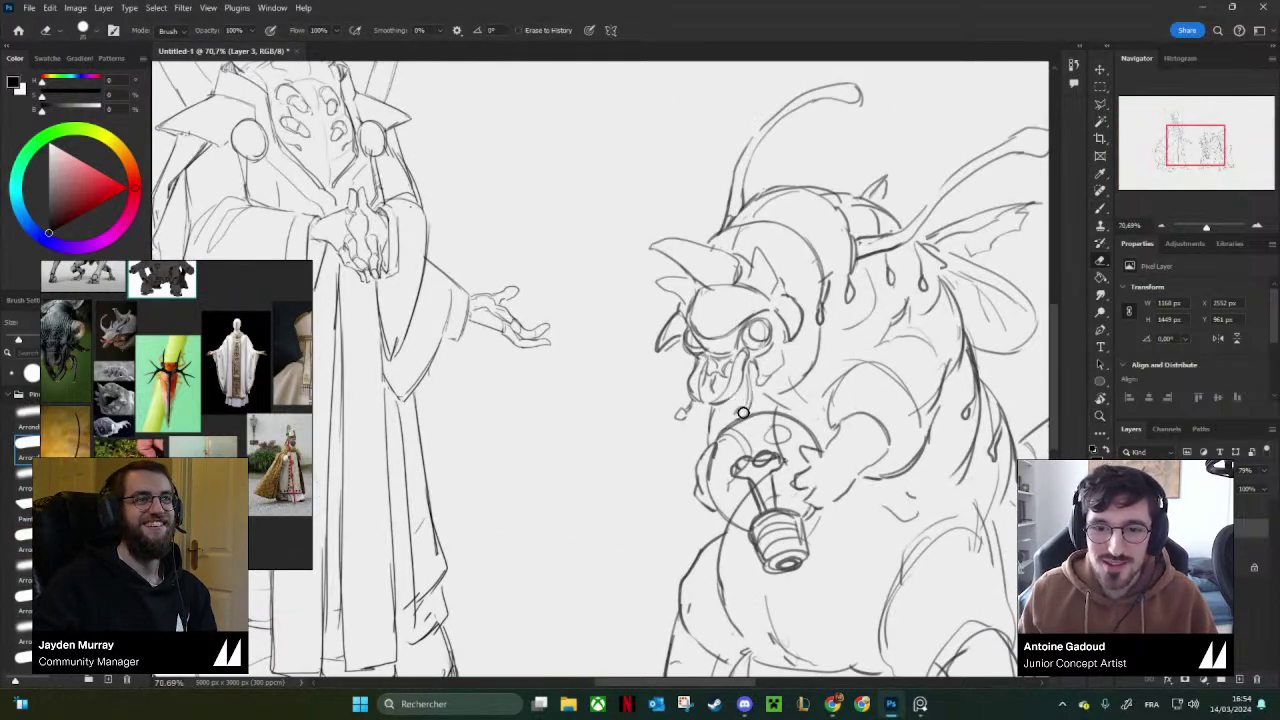
{"action": "key", "text": "b"}
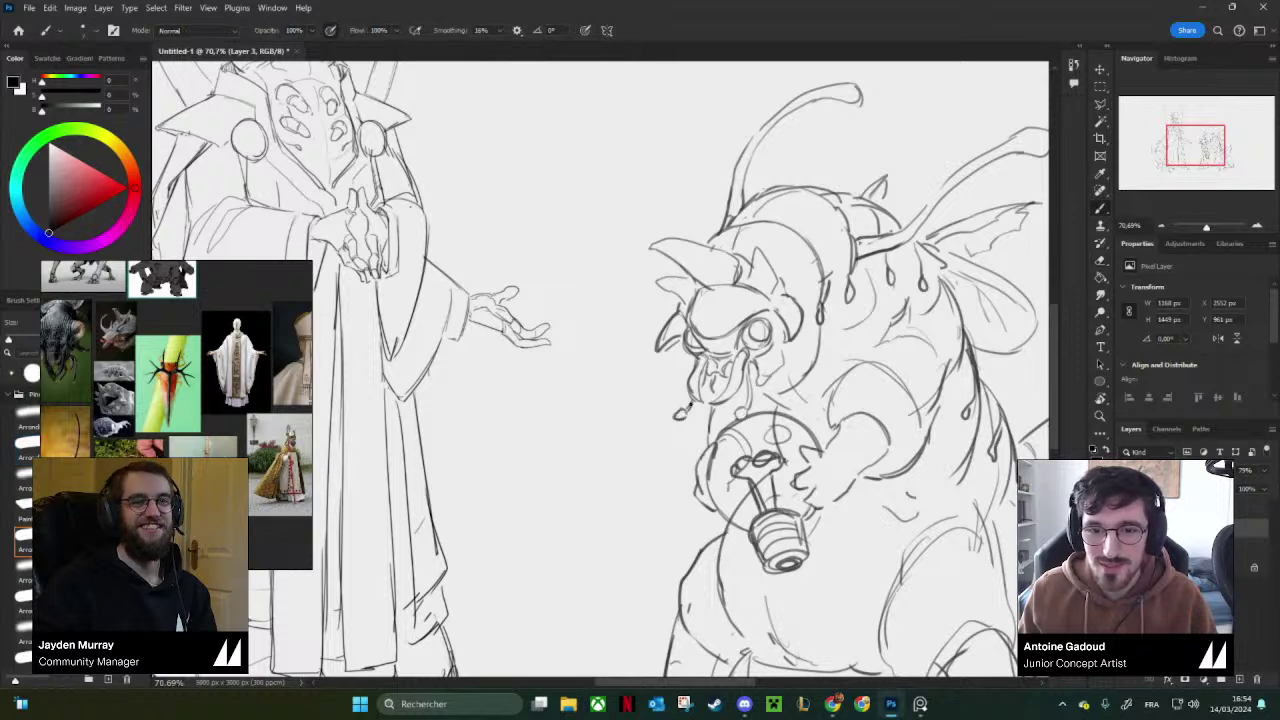
Fill both of the creature's eyes with a dark tone using an enlarged brush.
{"action": "key", "text": "z"}
{"action": "key", "text": "b"}
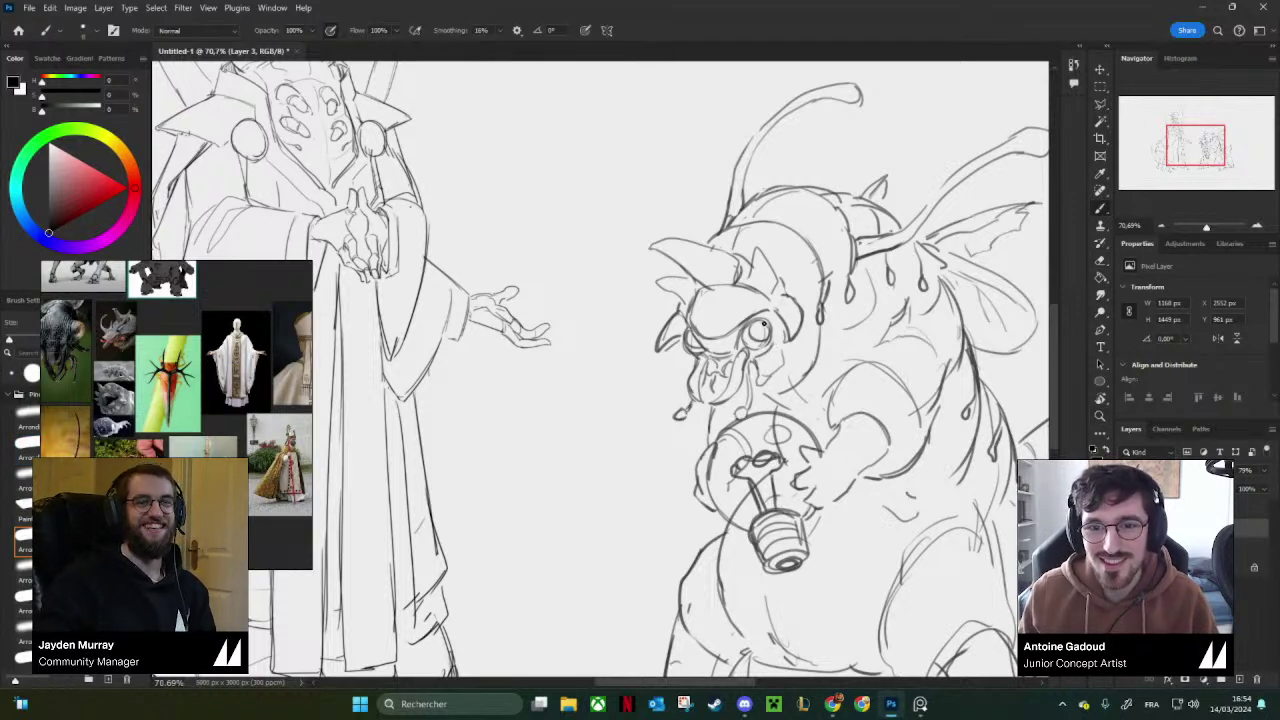
{"action": "key", "text": "bracketright"}
{"action": "key", "text": "bracketright"}
{"action": "key", "text": "bracketright"}
{"action": "key", "text": "bracketright"}
{"action": "key", "text": "bracketright"}
{"action": "left_click_drag", "start_coordinate": [761, 328], "coordinate": [760, 333]}
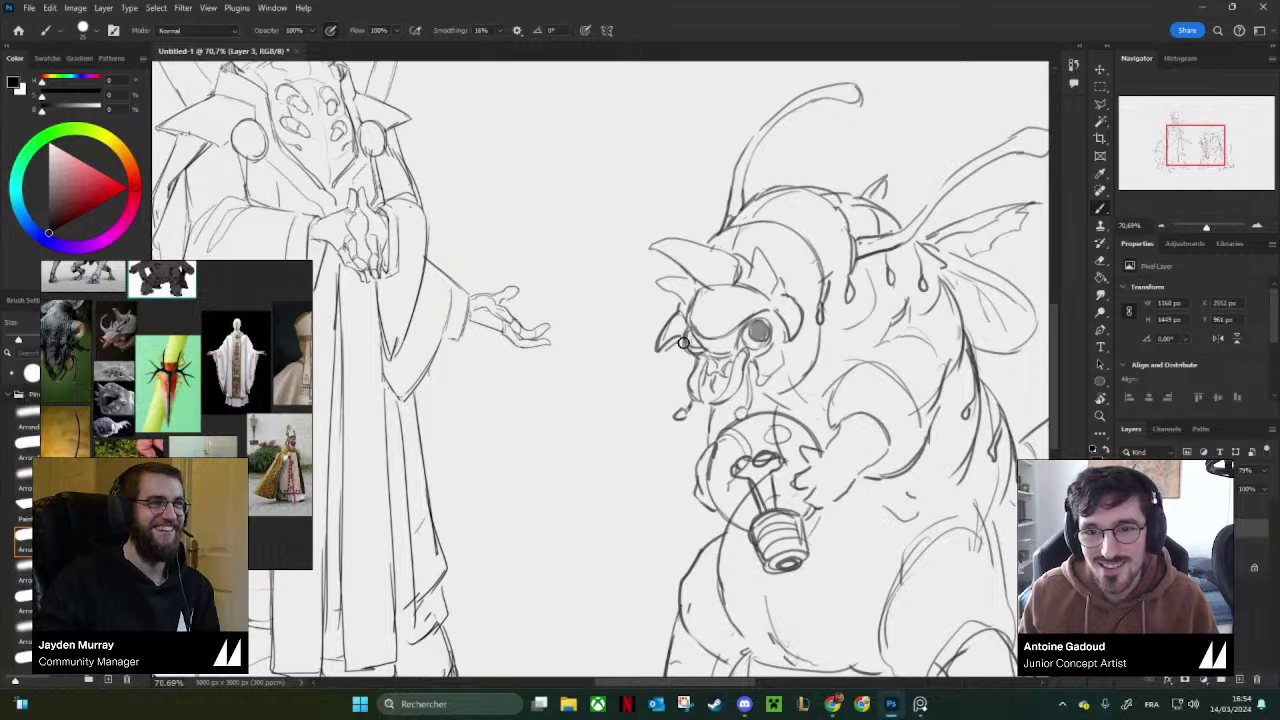
{"action": "scroll", "coordinate": [853, 335], "scroll_direction": "down", "scroll_amount": 5}
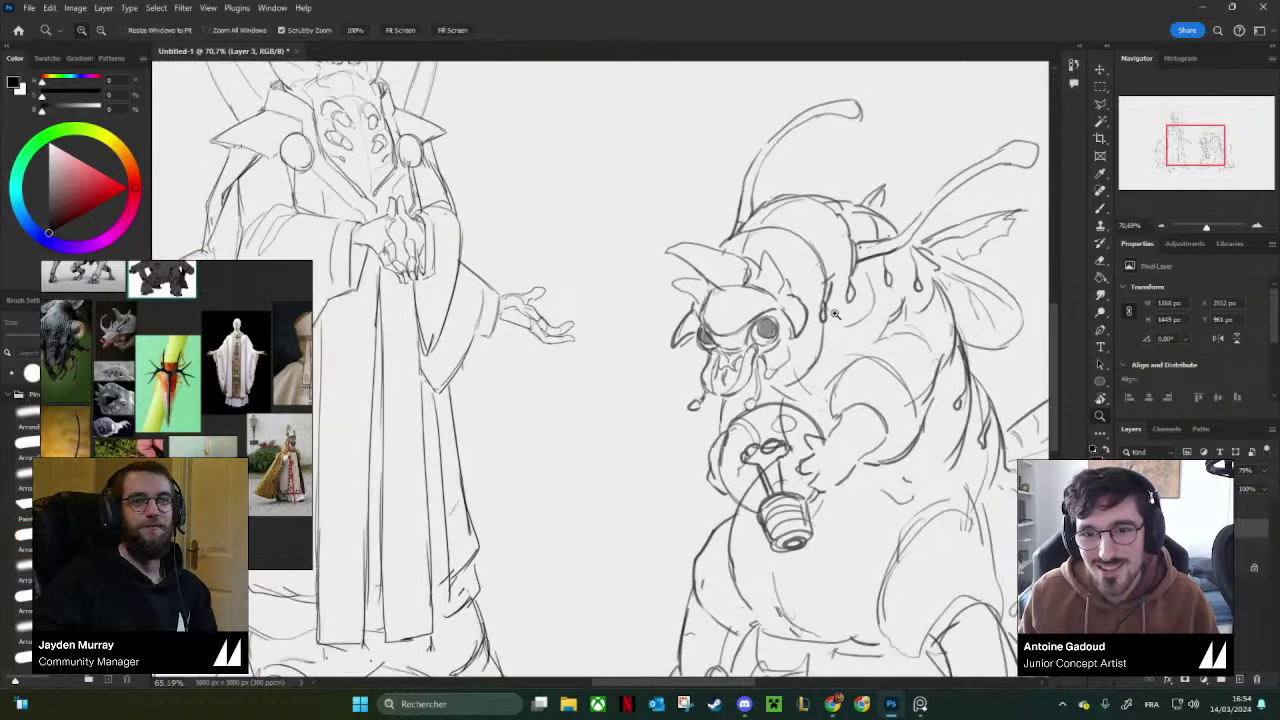
{"action": "mouse_move", "coordinate": [853, 335]}
{"action": "left_mouse_down"}
{"action": "mouse_move", "coordinate": [822, 382]}
{"action": "mouse_move", "coordinate": [806, 359]}
{"action": "mouse_move", "coordinate": [866, 356]}
{"action": "mouse_move", "coordinate": [846, 333]}
{"action": "left_mouse_up"}
{"action": "scroll", "coordinate": [845, 332], "scroll_direction": "down", "scroll_amount": 2}
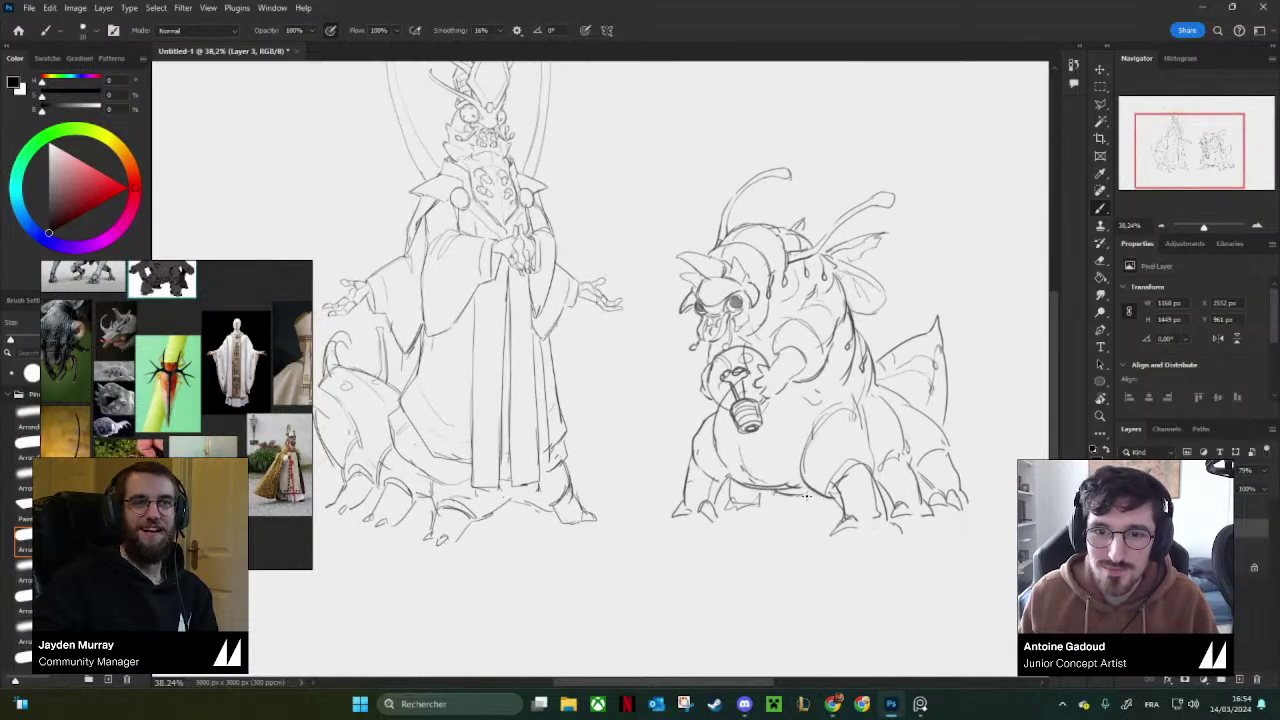
Handwrite "YOU CAN'T HAVE THAT" with a small pointer mark beside the priest's shoulder.
{"action": "left_click_drag", "start_coordinate": [880, 284], "coordinate": [882, 342]}
{"action": "left_click_drag", "start_coordinate": [685, 325], "coordinate": [760, 322]}
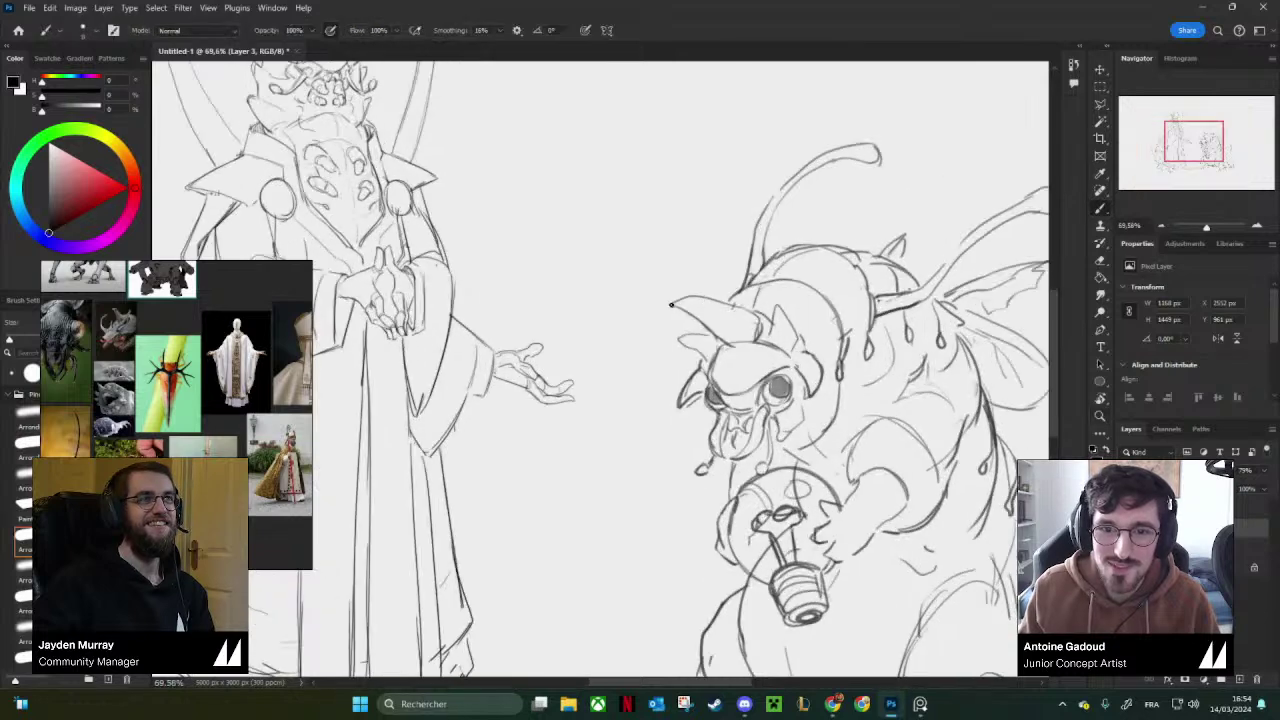
{"action": "scroll", "coordinate": [719, 300], "scroll_direction": "up", "scroll_amount": 5}
{"action": "scroll", "coordinate": [680, 371], "scroll_direction": "left", "scroll_amount": 4}
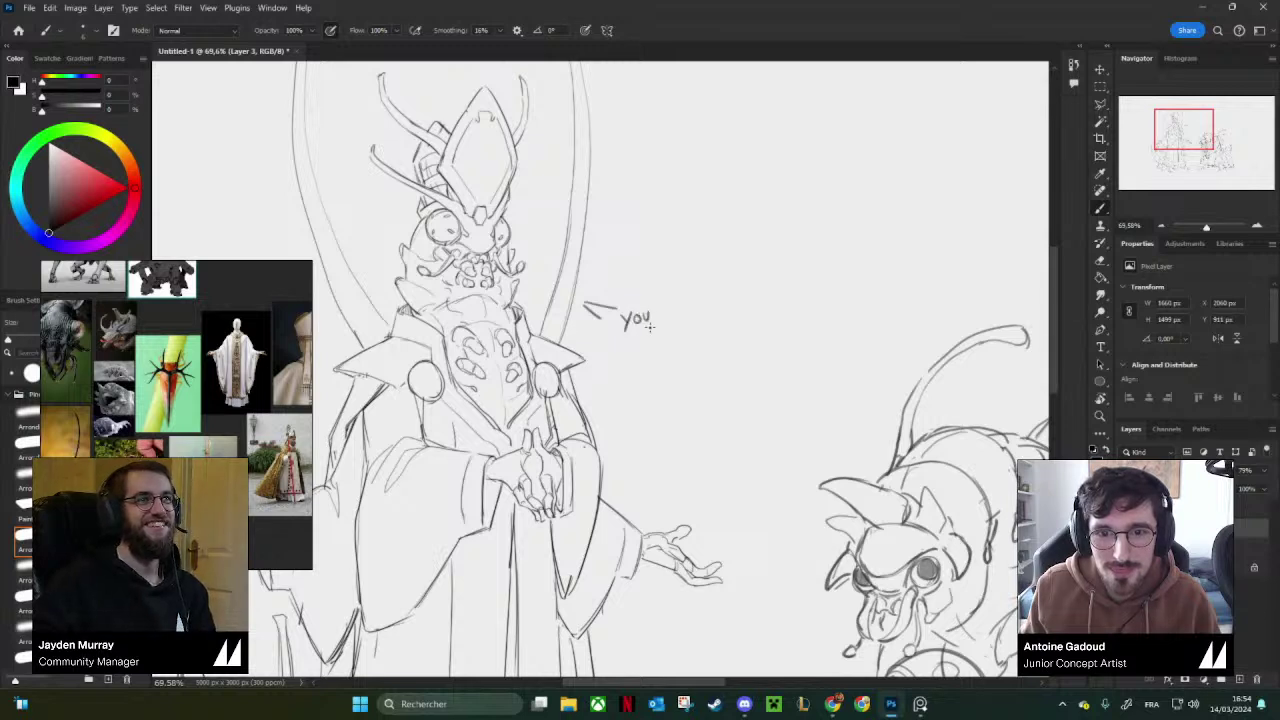
{"action": "left_click_drag", "start_coordinate": [651, 330], "coordinate": [658, 328]}
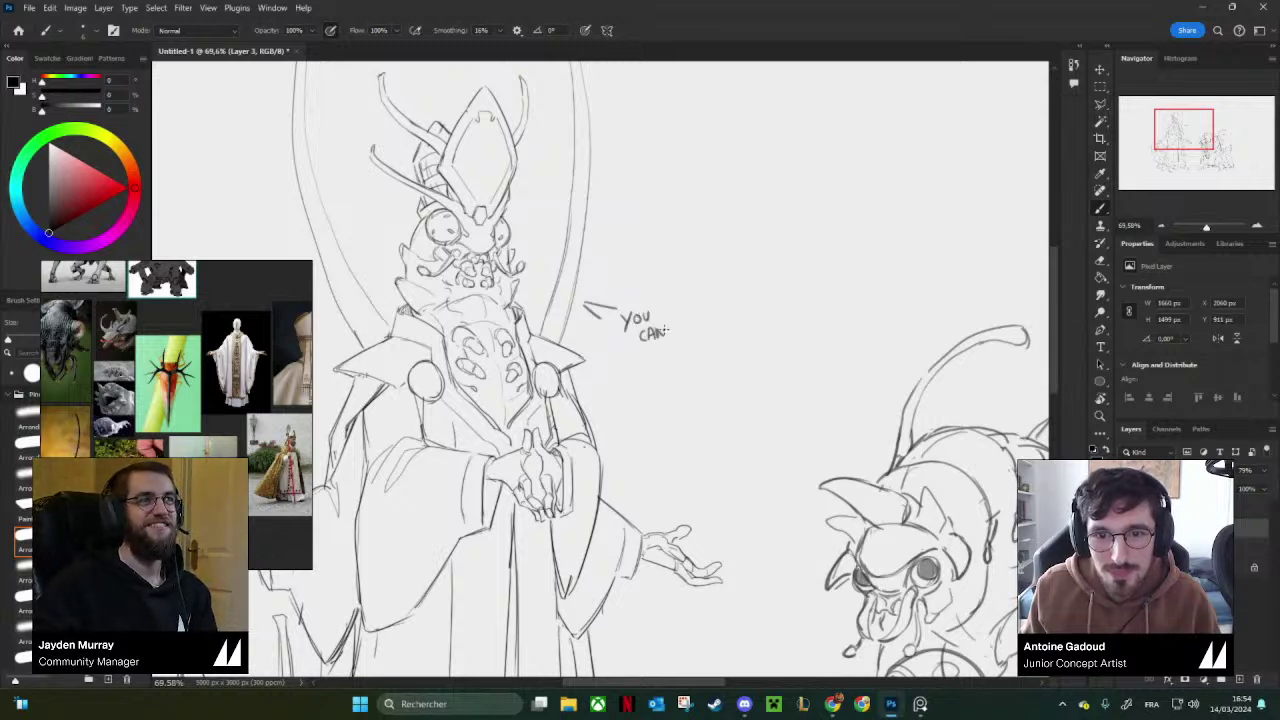
{"action": "left_click_drag", "start_coordinate": [670, 322], "coordinate": [685, 321]}
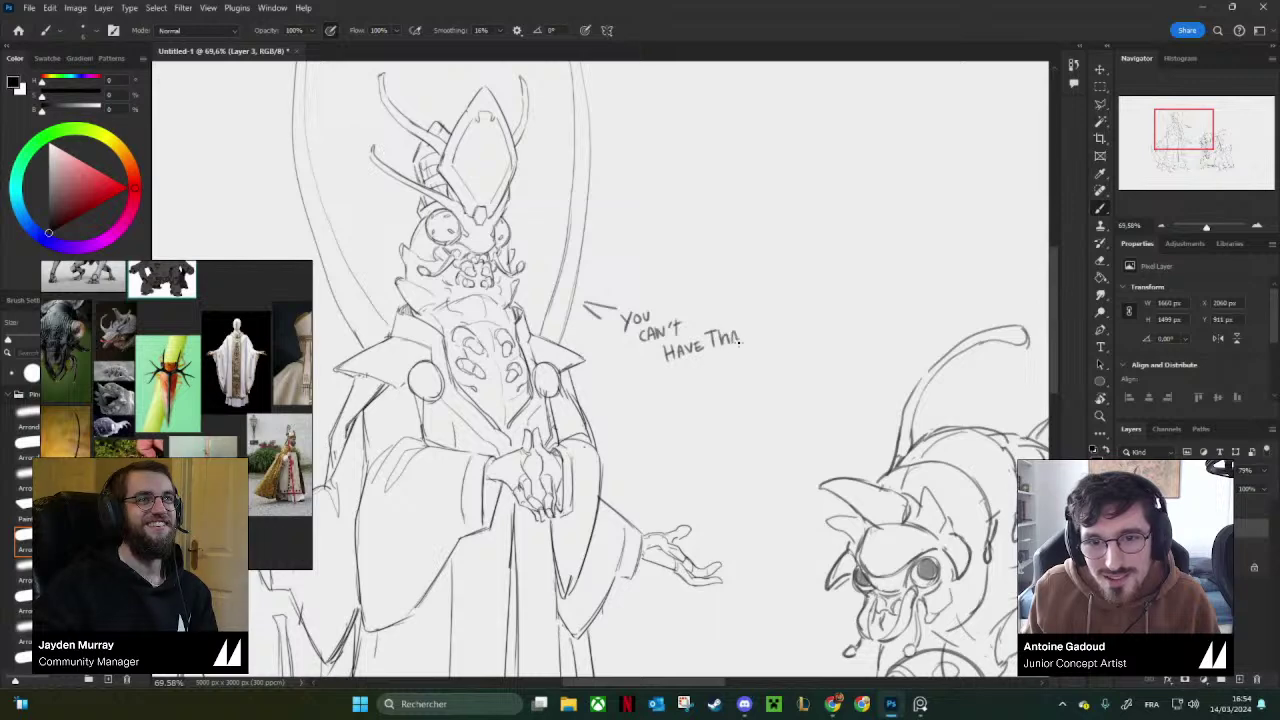
Handwrite "BUT I WANT" with a small pointer mark beside the grub creature's mouth.
{"action": "left_click_drag", "start_coordinate": [783, 402], "coordinate": [650, 302]}
{"action": "mouse_move", "coordinate": [791, 373]}
{"action": "left_mouse_down"}
{"action": "mouse_move", "coordinate": [740, 292]}
{"action": "mouse_move", "coordinate": [750, 280]}
{"action": "left_mouse_up"}
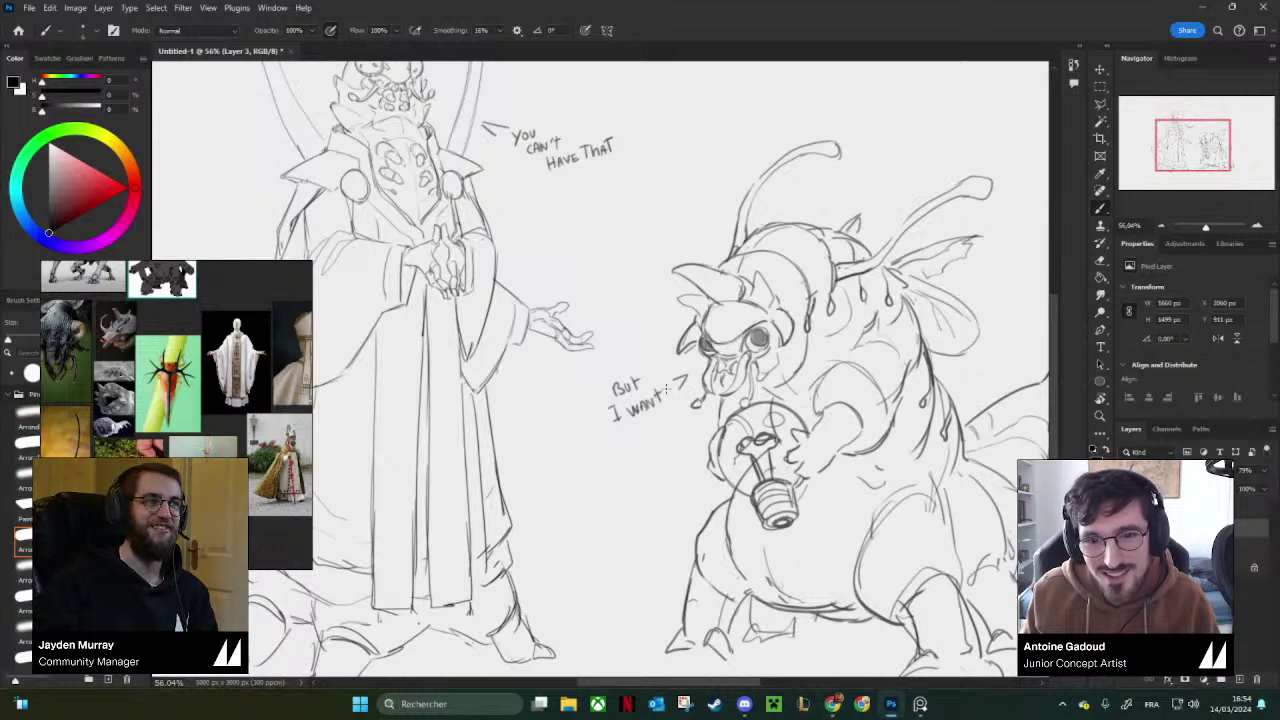
{"action": "left_click_drag", "start_coordinate": [929, 343], "coordinate": [862, 338]}
{"action": "mouse_move", "coordinate": [942, 284]}
{"action": "left_mouse_down"}
{"action": "mouse_move", "coordinate": [891, 373]}
{"action": "mouse_move", "coordinate": [906, 370]}
{"action": "mouse_move", "coordinate": [870, 366]}
{"action": "left_mouse_up"}
{"action": "scroll", "coordinate": [740, 399], "scroll_direction": "up", "scroll_amount": 3}
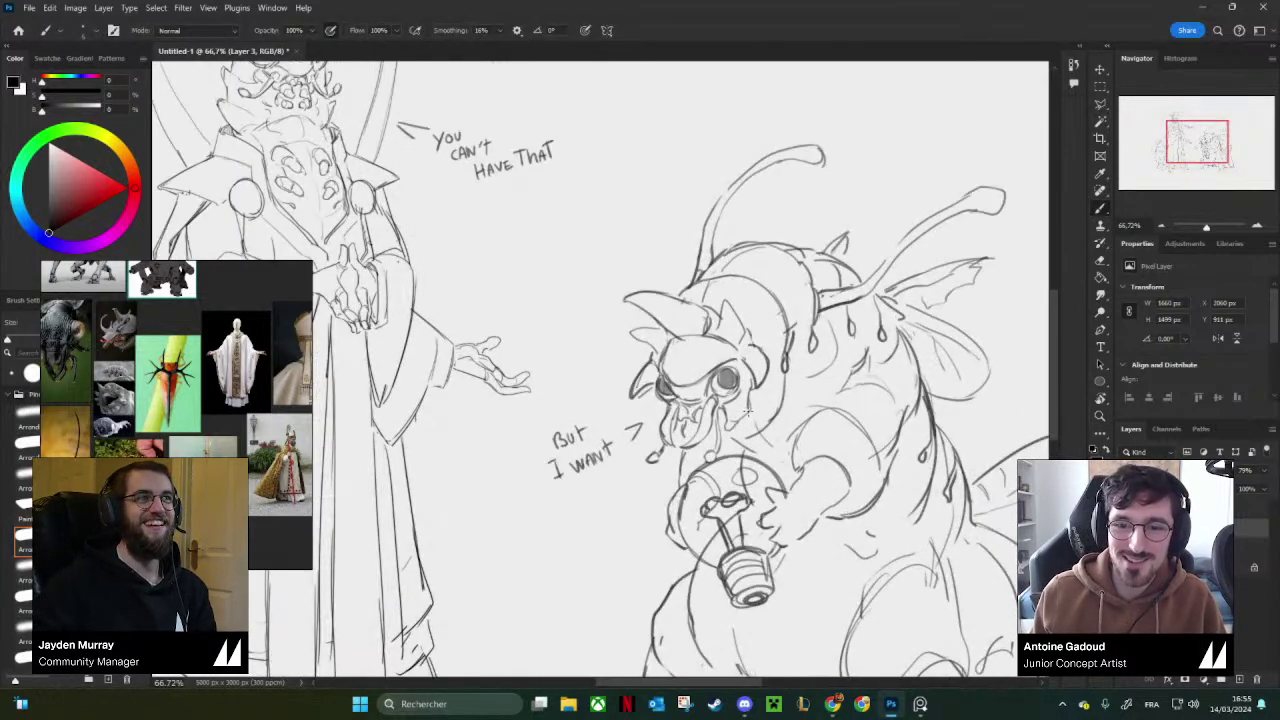
Add claws to the grub creature's near front foot and the feet behind it.
{"action": "scroll", "coordinate": [740, 405], "scroll_direction": "down", "scroll_amount": 6}
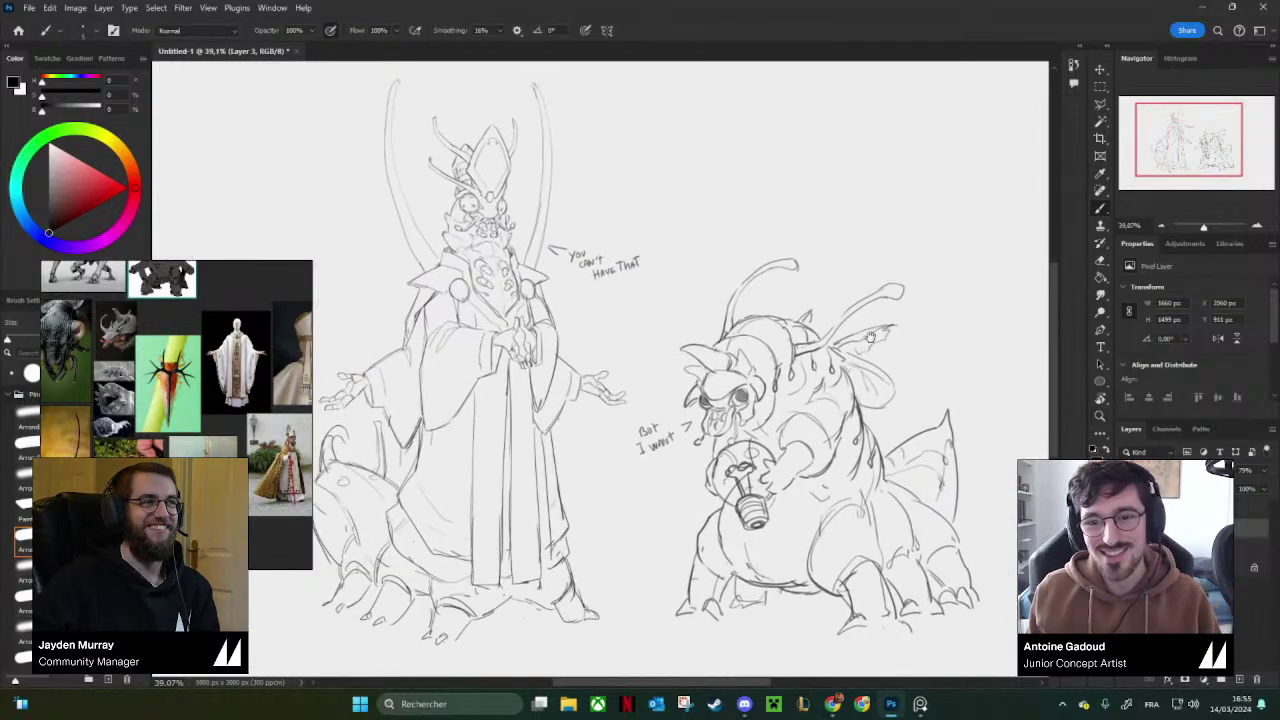
{"action": "left_click_drag", "start_coordinate": [886, 346], "coordinate": [875, 306]}
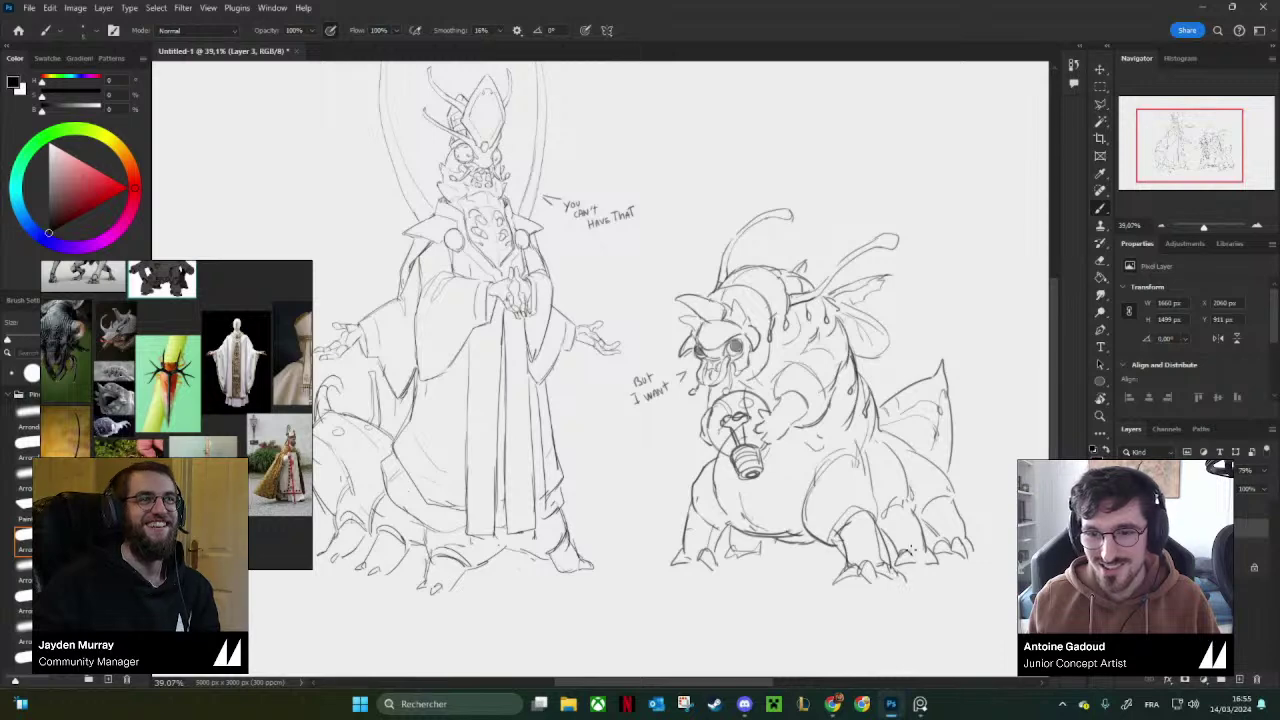
{"action": "left_click_drag", "start_coordinate": [912, 548], "coordinate": [872, 516]}
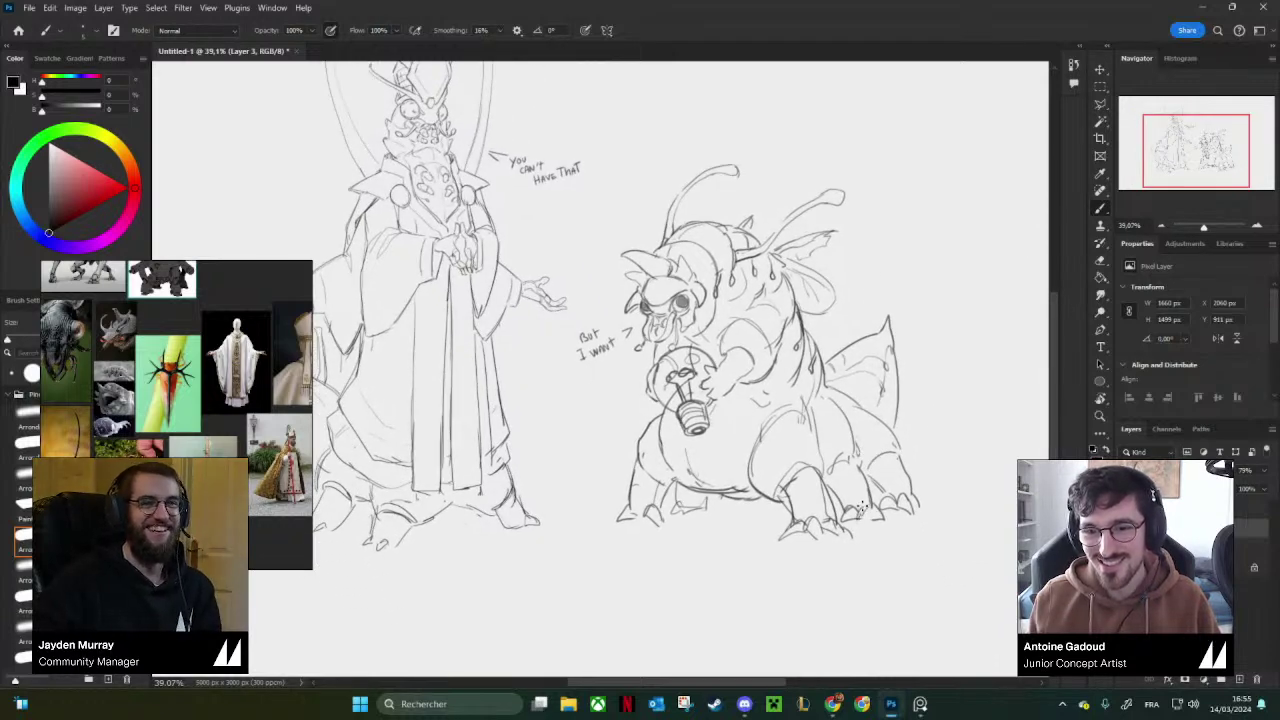
{"action": "left_click_drag", "start_coordinate": [864, 399], "coordinate": [915, 483]}
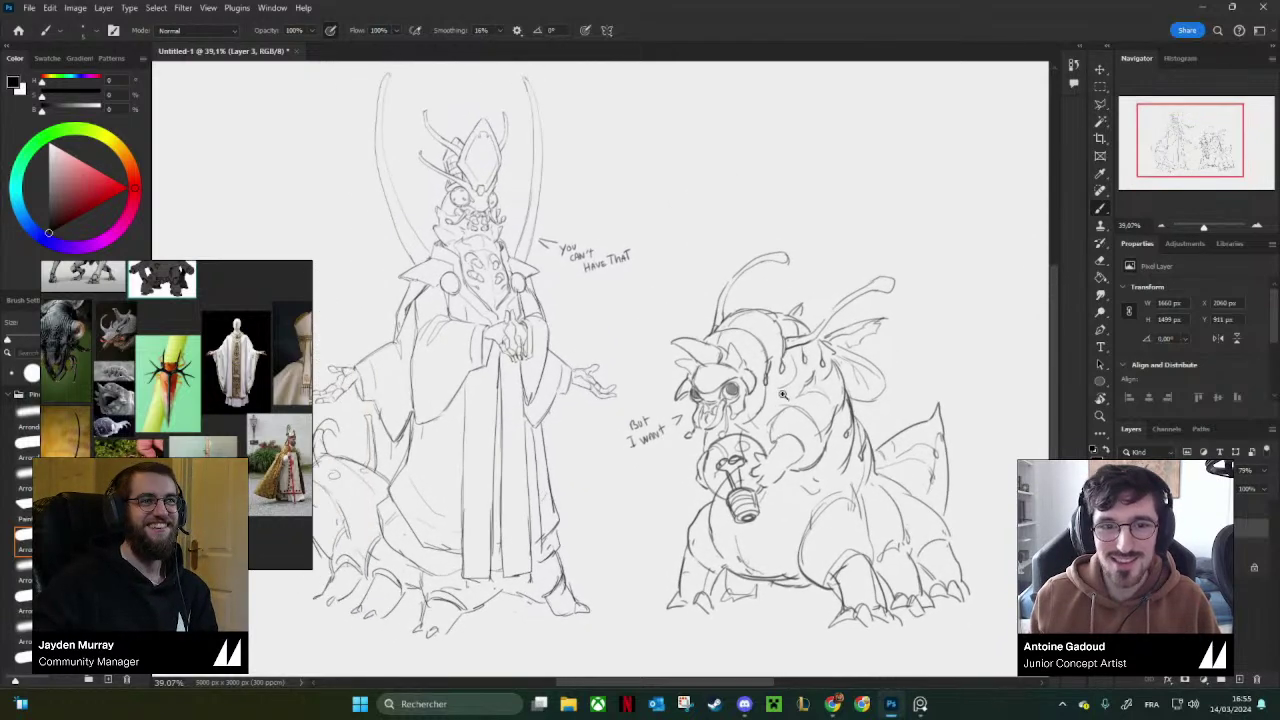
{"action": "left_click_drag", "start_coordinate": [838, 378], "coordinate": [807, 384]}
{"action": "scroll", "coordinate": [806, 383], "scroll_direction": "up", "scroll_amount": 2}
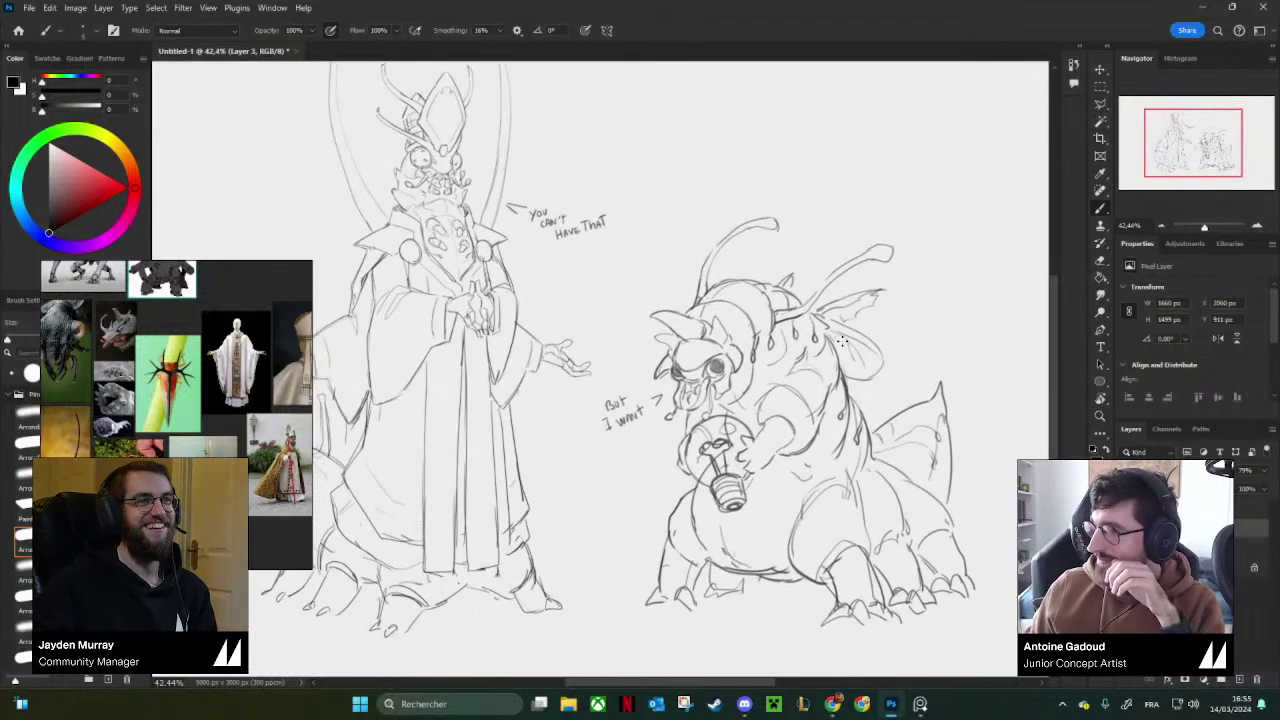
{"action": "scroll", "coordinate": [1051, 361], "scroll_direction": "down", "scroll_amount": 2}
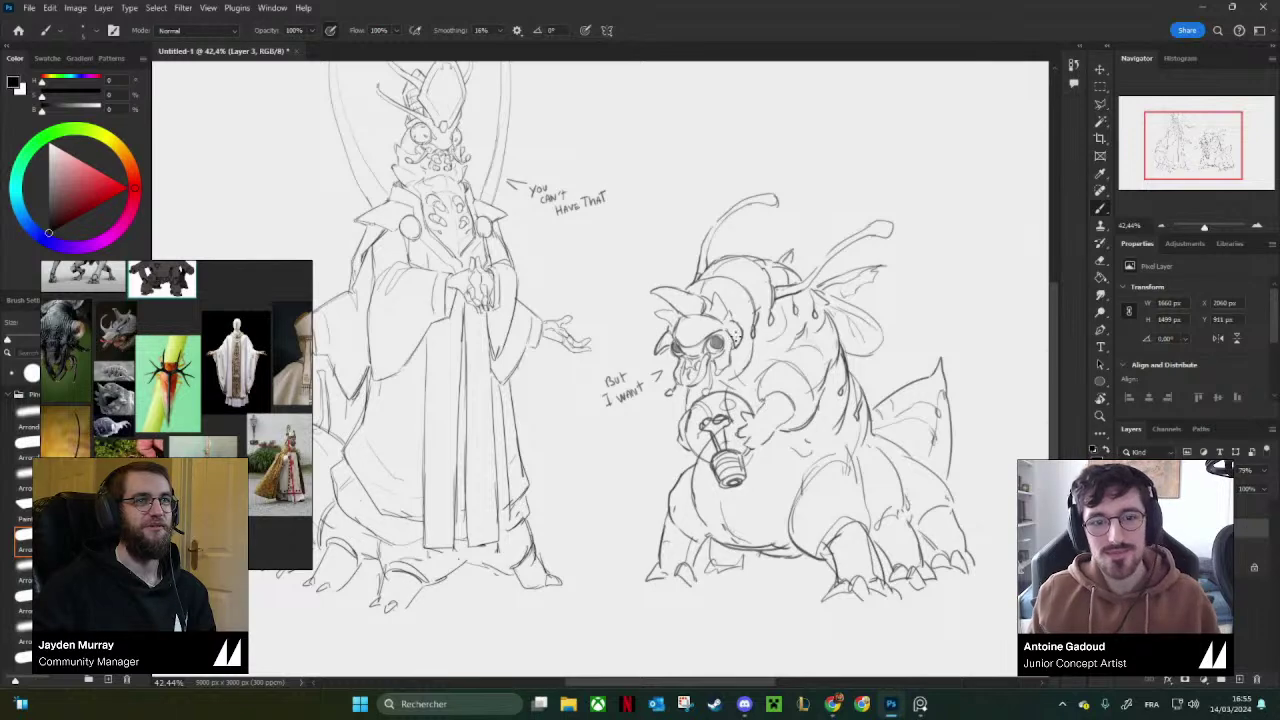
{"action": "scroll", "coordinate": [890, 352], "scroll_direction": "down", "scroll_amount": 5}
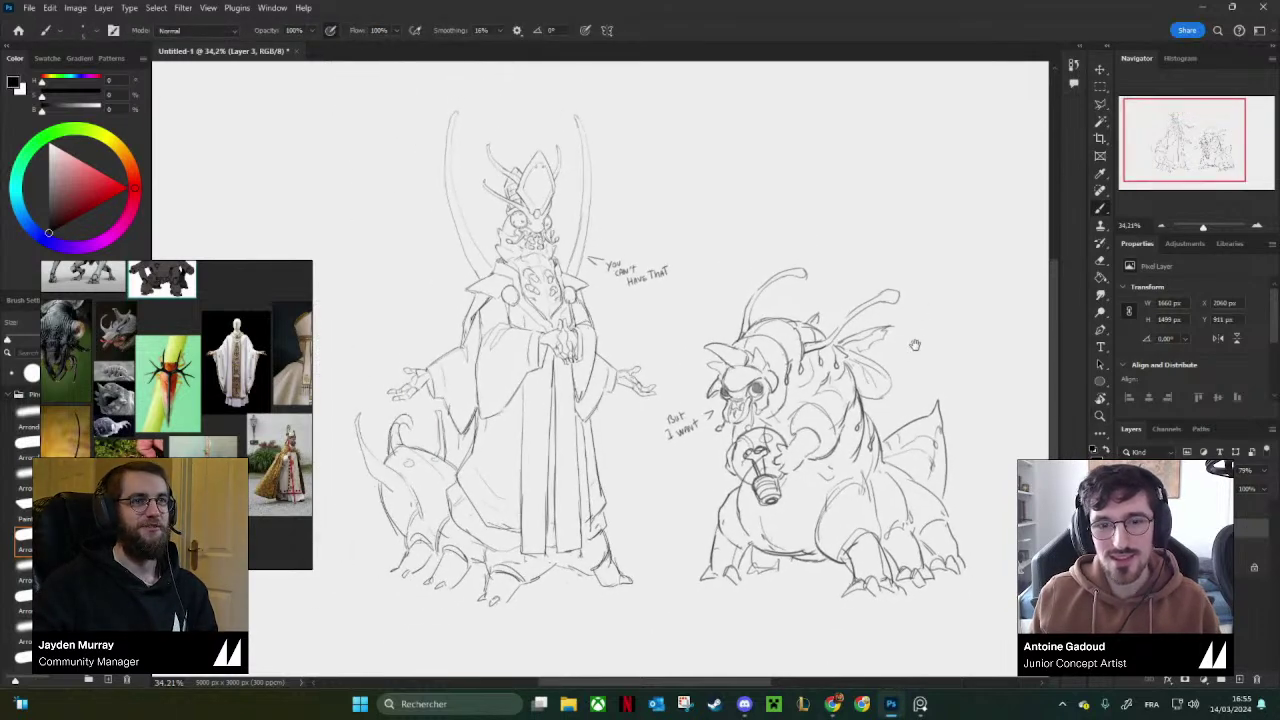
{"action": "scroll", "coordinate": [912, 347], "scroll_direction": "up", "scroll_amount": 2}
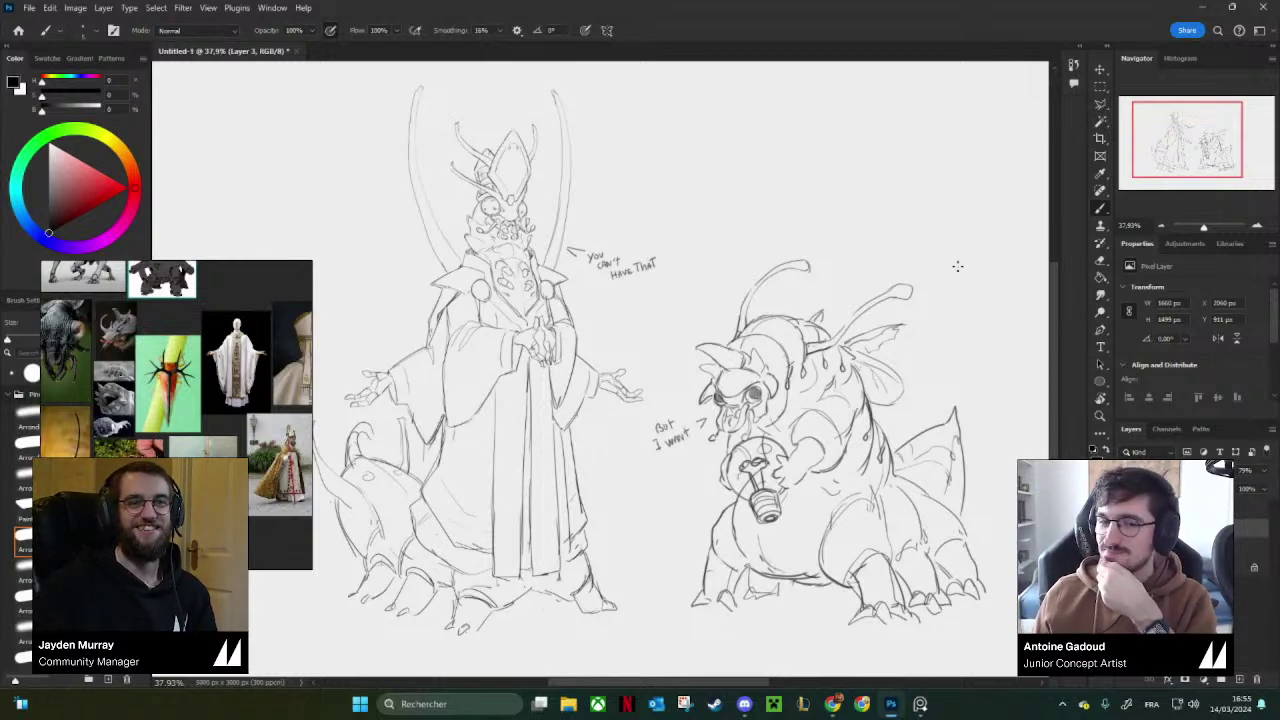
Erase part of the creature's far eye, then redraw and darken the pupils of both eyes.
{"action": "key", "text": "z"}
{"action": "left_click_drag", "start_coordinate": [885, 430], "coordinate": [867, 430]}
{"action": "mouse_move", "coordinate": [770, 418]}
{"action": "left_mouse_down"}
{"action": "mouse_move", "coordinate": [753, 284]}
{"action": "mouse_move", "coordinate": [775, 330]}
{"action": "left_mouse_up"}
{"action": "key", "text": "e"}
{"action": "left_click_drag", "start_coordinate": [654, 412], "coordinate": [648, 414]}
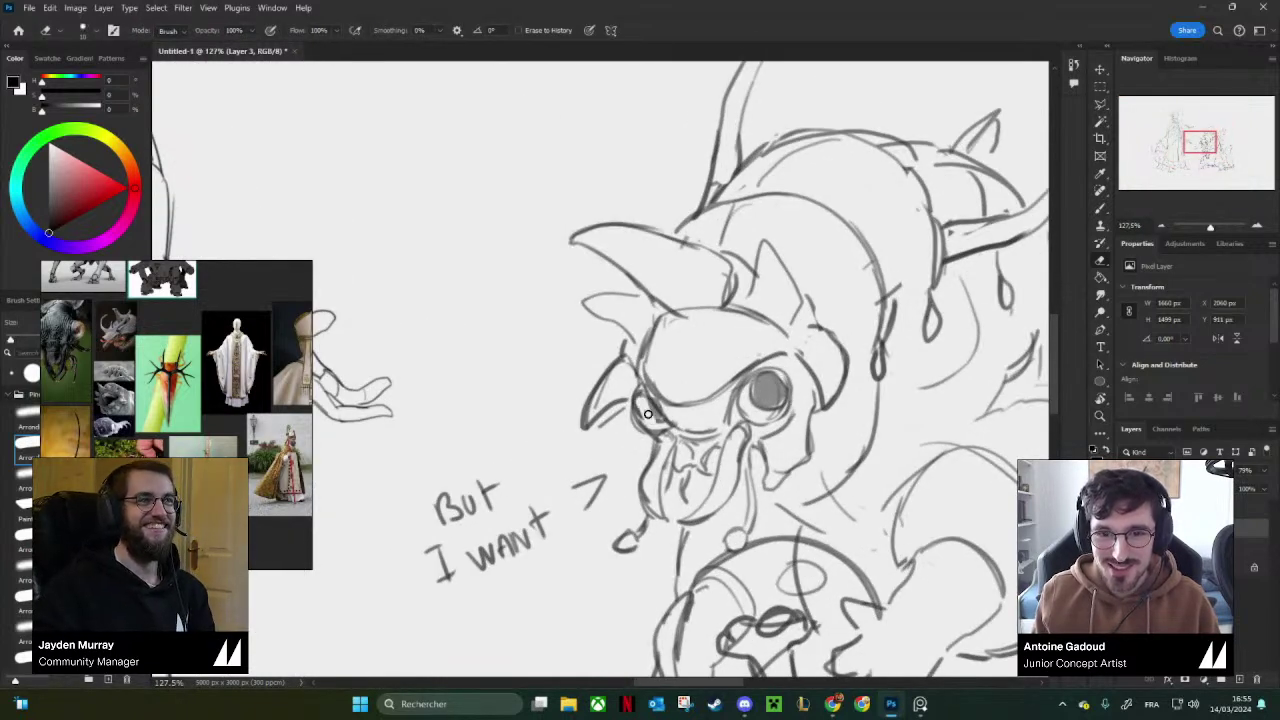
{"action": "key", "text": "b"}
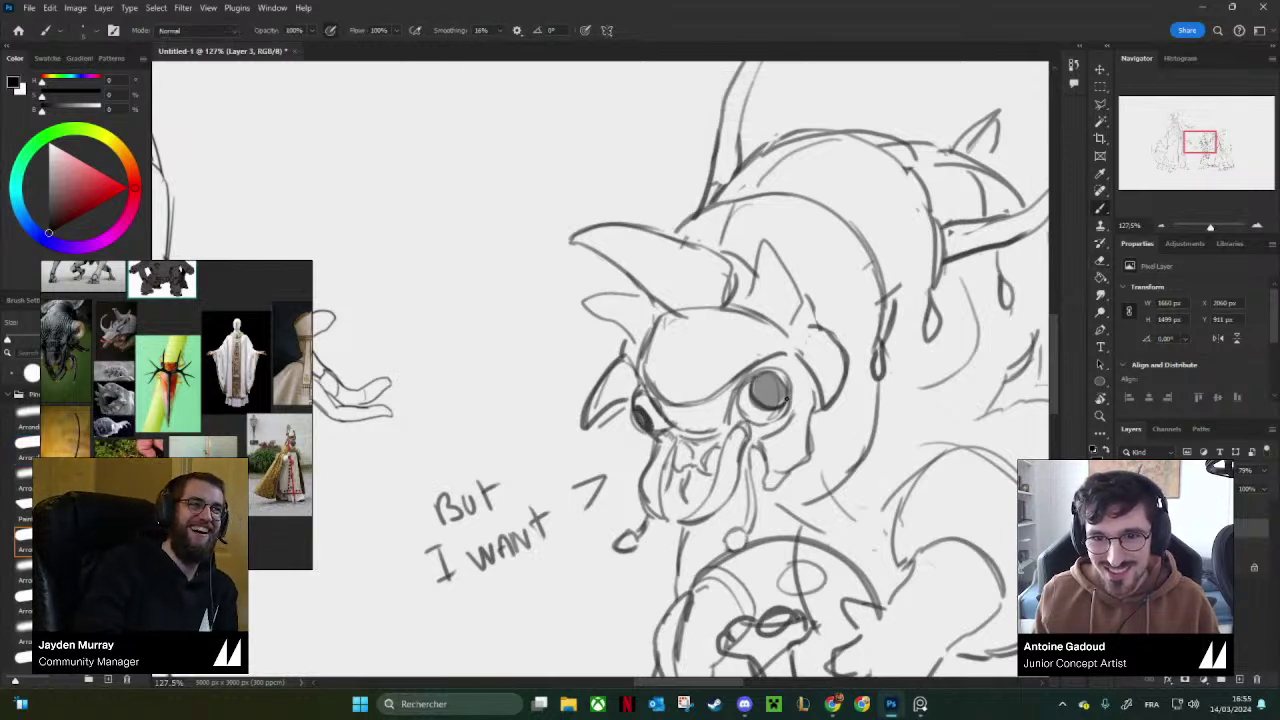
{"action": "mouse_move", "coordinate": [785, 398]}
{"action": "left_mouse_down"}
{"action": "mouse_move", "coordinate": [760, 402]}
{"action": "mouse_move", "coordinate": [776, 380]}
{"action": "mouse_move", "coordinate": [770, 395]}
{"action": "left_mouse_up"}
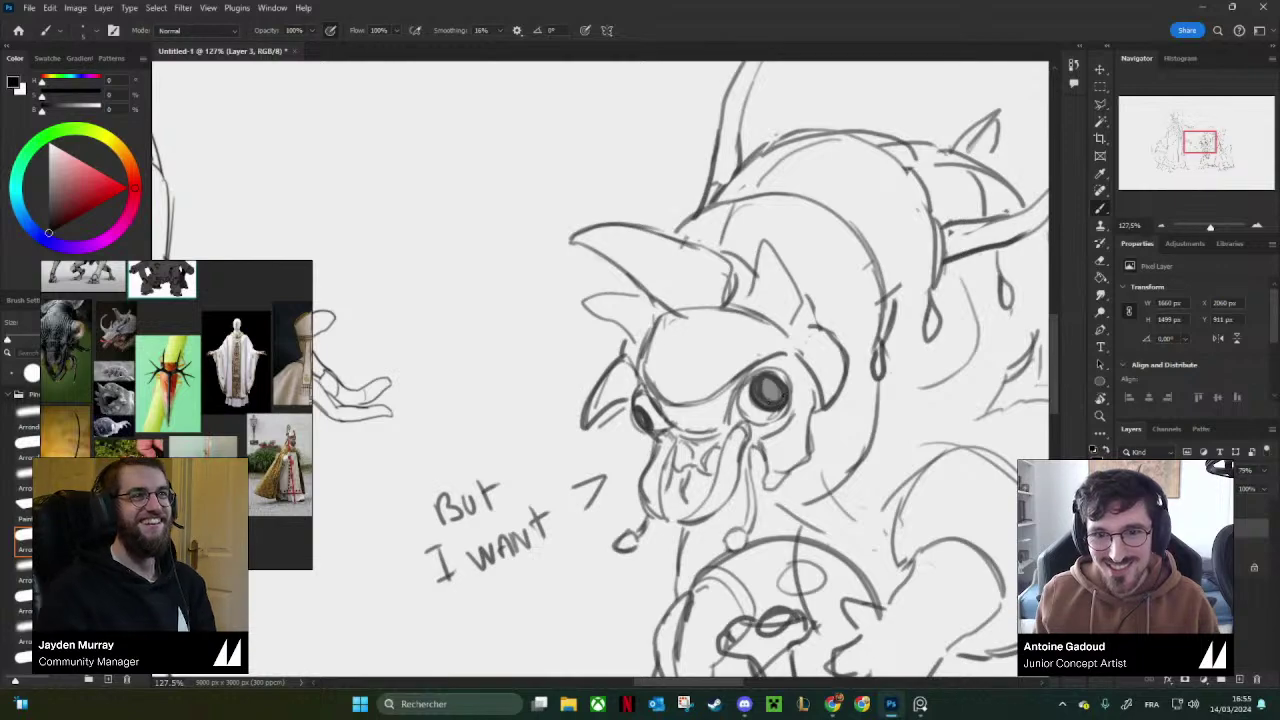
{"action": "left_click_drag", "start_coordinate": [834, 362], "coordinate": [752, 380]}
{"action": "left_click_drag", "start_coordinate": [816, 412], "coordinate": [866, 402]}
{"action": "left_click_drag", "start_coordinate": [812, 366], "coordinate": [738, 345]}
{"action": "left_click_drag", "start_coordinate": [642, 412], "coordinate": [674, 406]}
Strengthen the lines of the creature's mouth and mandibles.
{"action": "left_click_drag", "start_coordinate": [630, 358], "coordinate": [616, 414]}
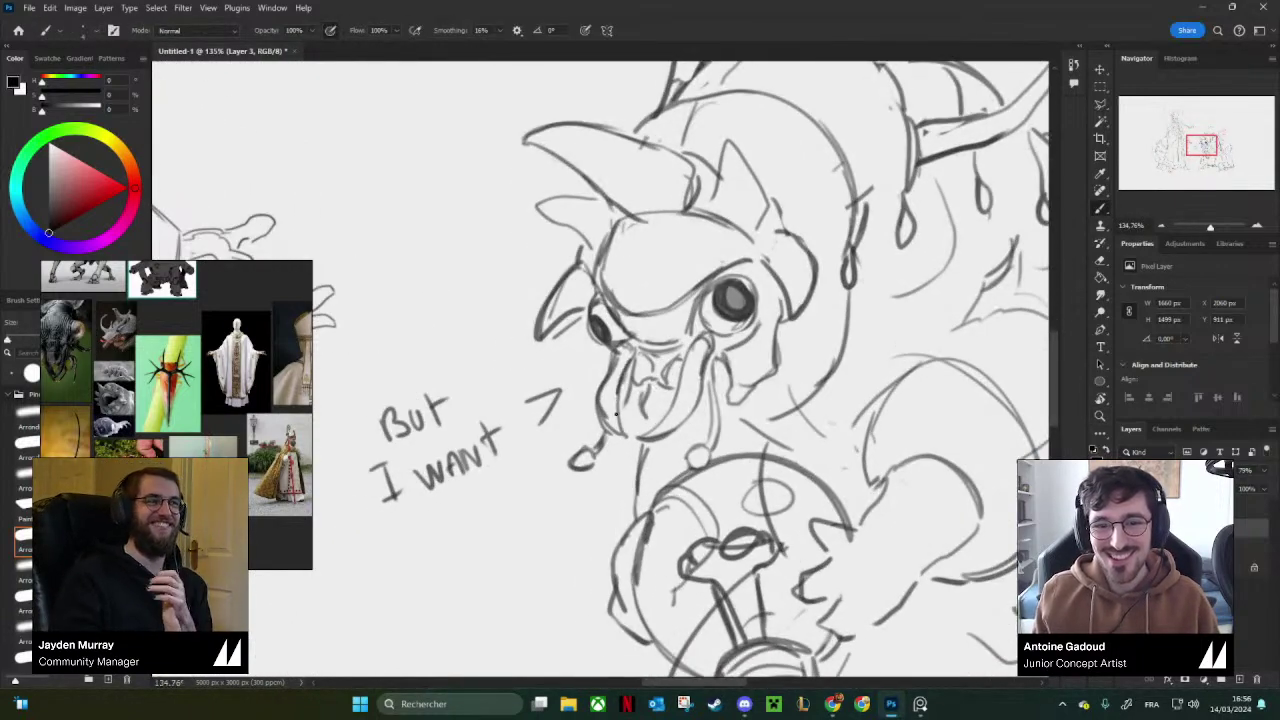
{"action": "left_click_drag", "start_coordinate": [636, 356], "coordinate": [630, 379]}
{"action": "left_click_drag", "start_coordinate": [691, 347], "coordinate": [674, 404]}
{"action": "left_click_drag", "start_coordinate": [732, 330], "coordinate": [682, 336]}
{"action": "left_click_drag", "start_coordinate": [799, 370], "coordinate": [767, 353]}
{"action": "left_click_drag", "start_coordinate": [787, 286], "coordinate": [728, 300]}
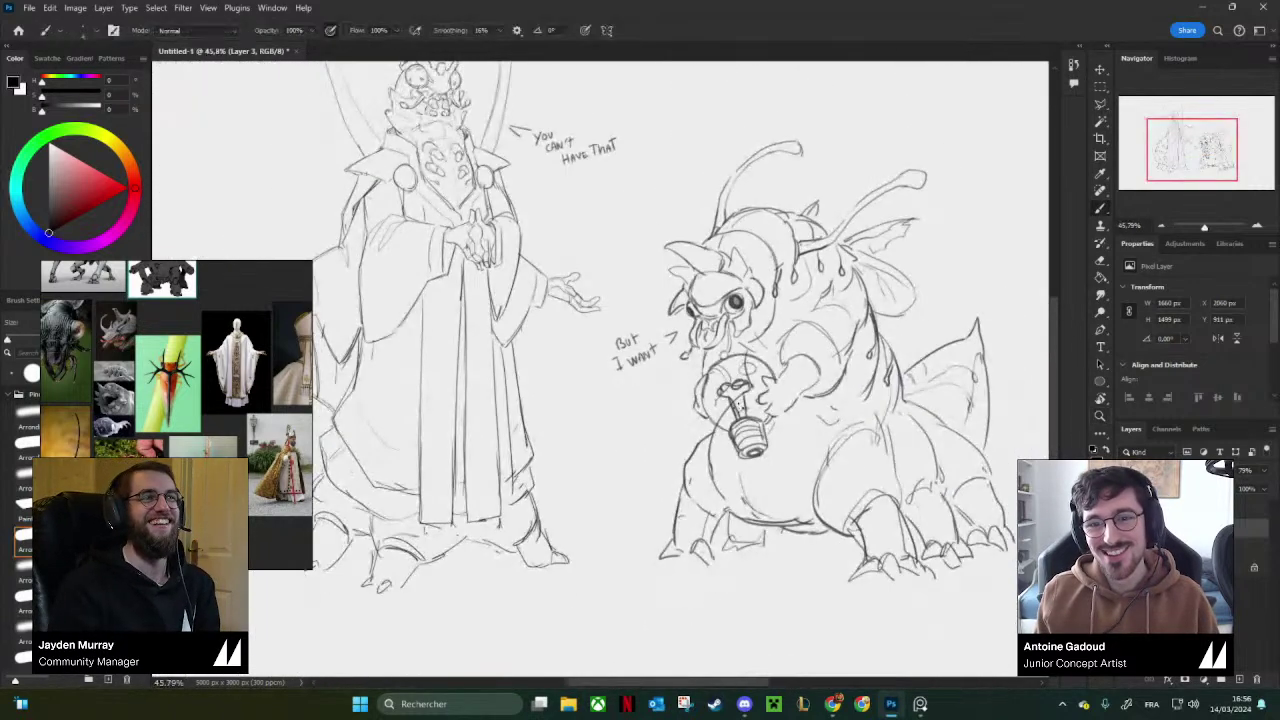
Add a small hanging drool drop beneath the middle of the creature's mouth, undoing the stray last stroke.
{"action": "left_click_drag", "start_coordinate": [696, 369], "coordinate": [703, 403]}
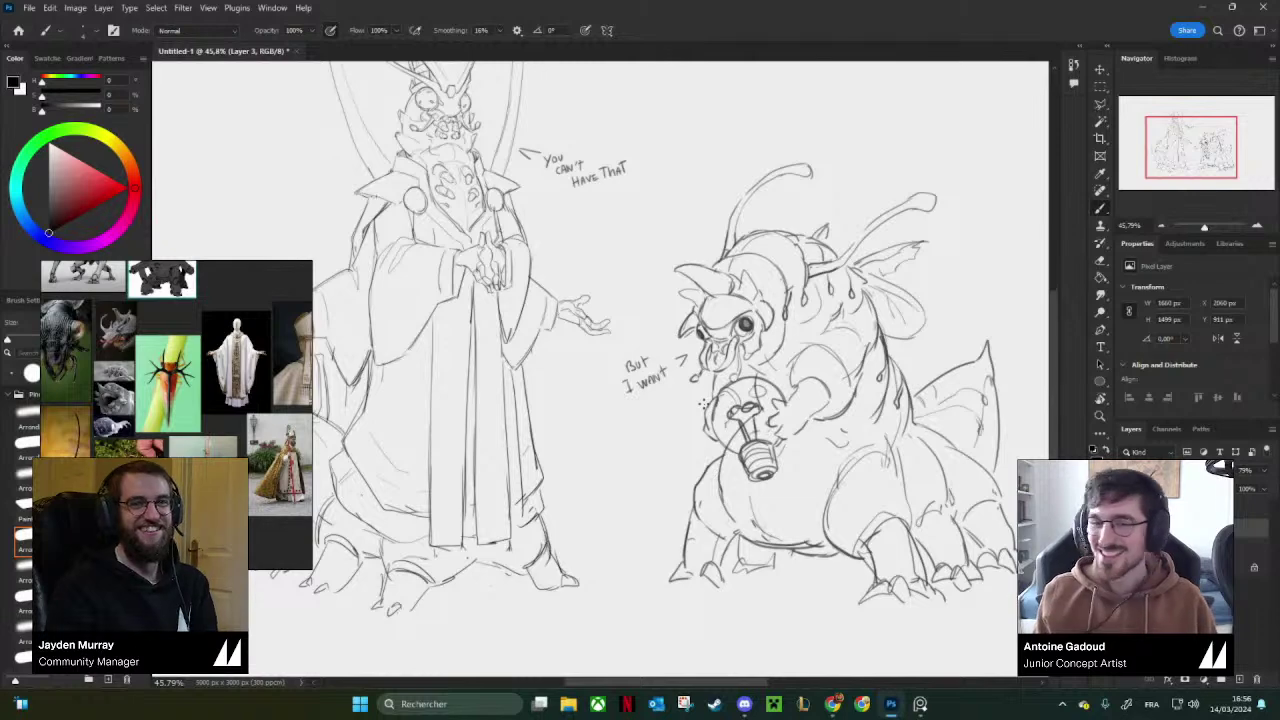
{"action": "left_click_drag", "start_coordinate": [798, 392], "coordinate": [816, 392]}
{"action": "left_click_drag", "start_coordinate": [661, 358], "coordinate": [711, 362]}
{"action": "key", "text": "b"}
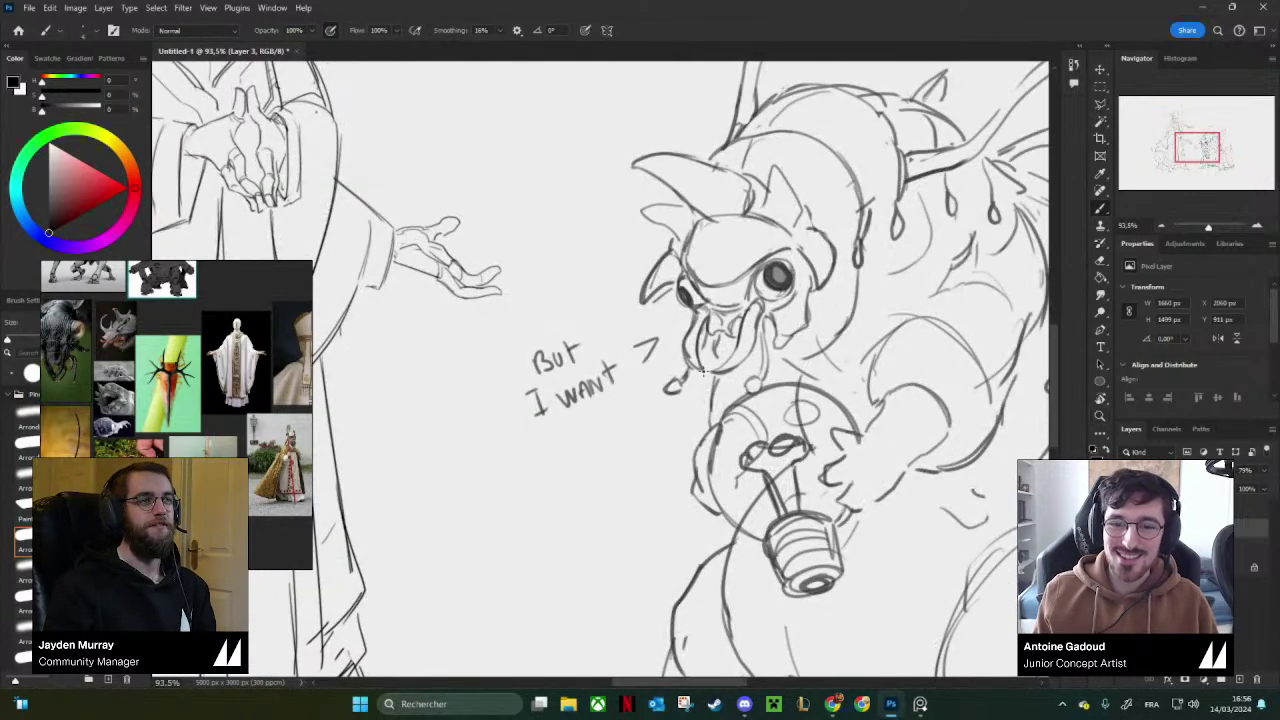
{"action": "key", "text": "e"}
{"action": "key", "text": "b"}
{"action": "key", "text": "e"}
{"action": "key", "text": "b"}
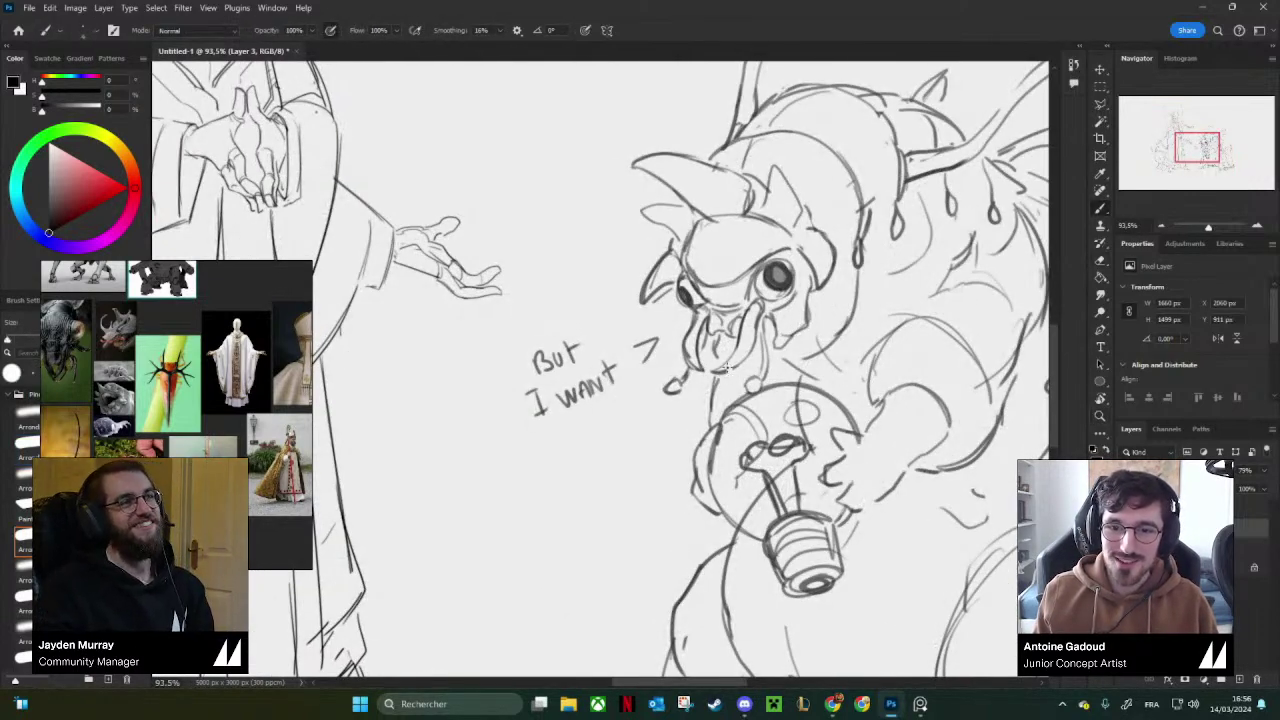
{"action": "key", "text": "bracketright"}
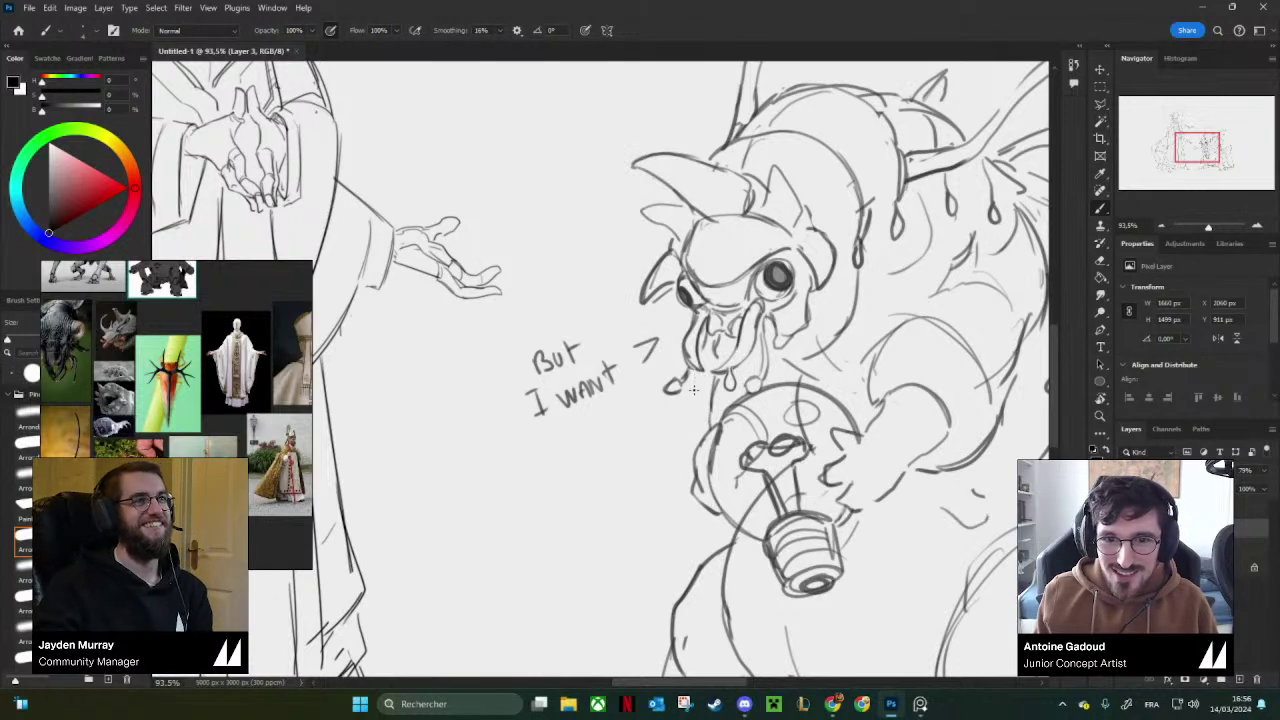
{"action": "mouse_move", "coordinate": [745, 350]}
{"action": "left_mouse_down"}
{"action": "mouse_move", "coordinate": [690, 358]}
{"action": "mouse_move", "coordinate": [809, 313]}
{"action": "left_mouse_up"}
{"action": "key", "text": "ctrl+z"}
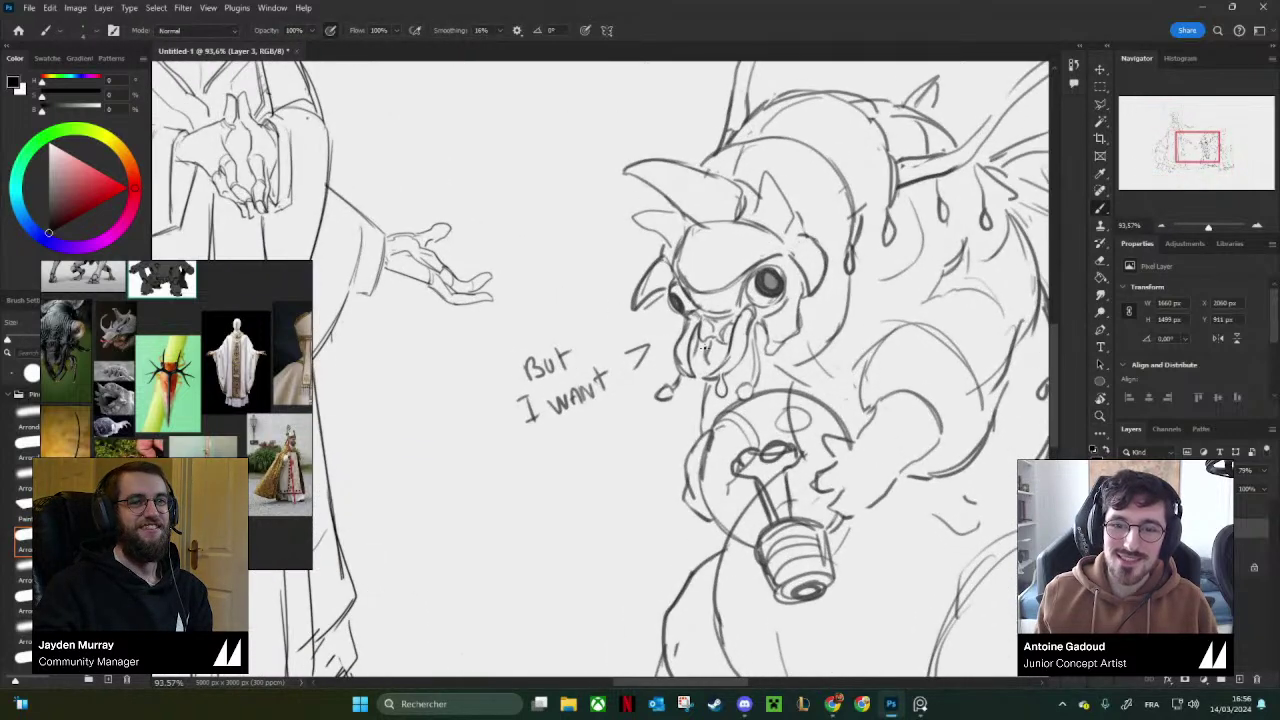
Review the creature's face and drool up close and compare both figures at full view.
{"action": "scroll", "coordinate": [707, 356], "scroll_direction": "down", "scroll_amount": 4}
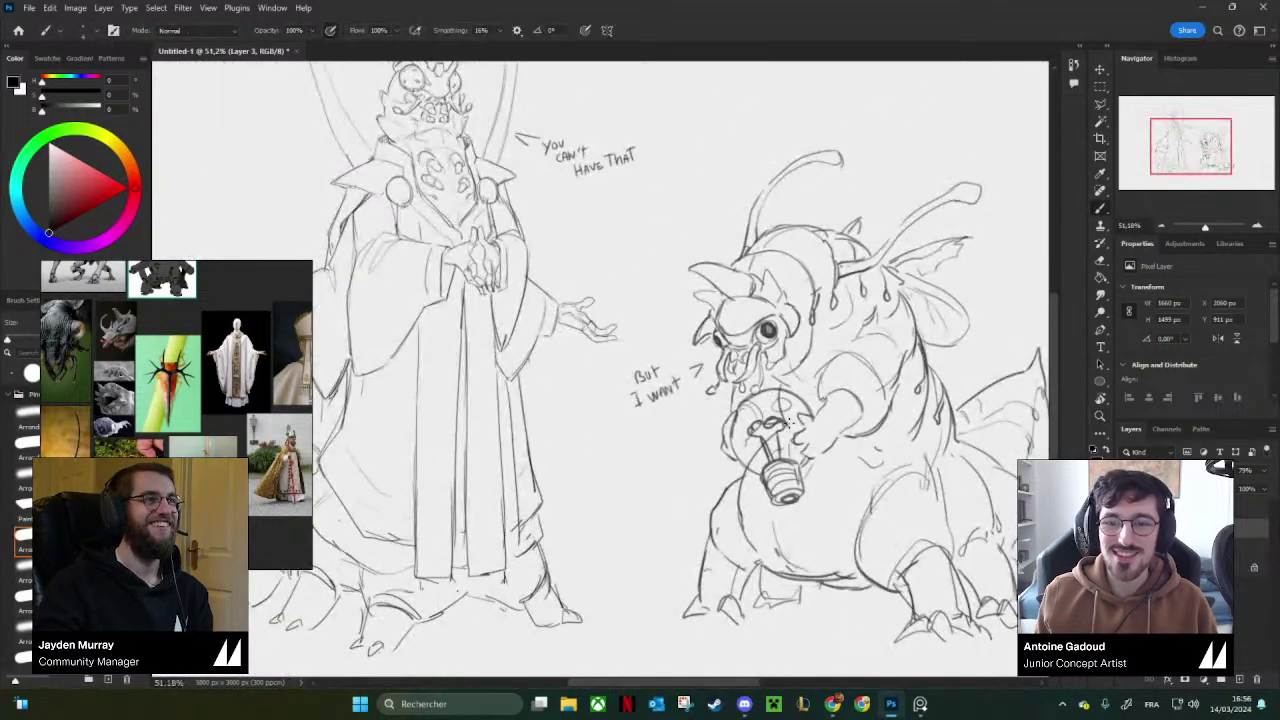
{"action": "scroll", "coordinate": [760, 375], "scroll_direction": "up", "scroll_amount": 4}
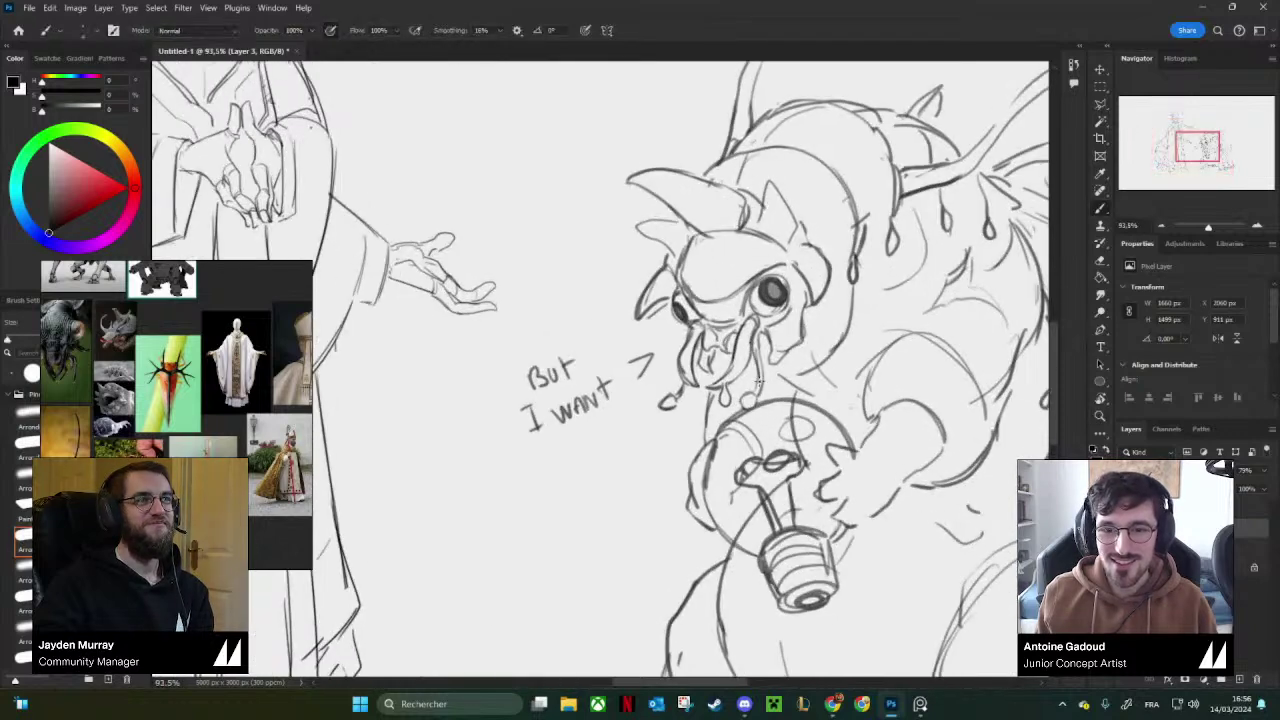
{"action": "left_click_drag", "start_coordinate": [828, 322], "coordinate": [764, 326]}
{"action": "mouse_move", "coordinate": [925, 318]}
{"action": "left_mouse_down"}
{"action": "mouse_move", "coordinate": [874, 347]}
{"action": "mouse_move", "coordinate": [928, 357]}
{"action": "left_mouse_up"}
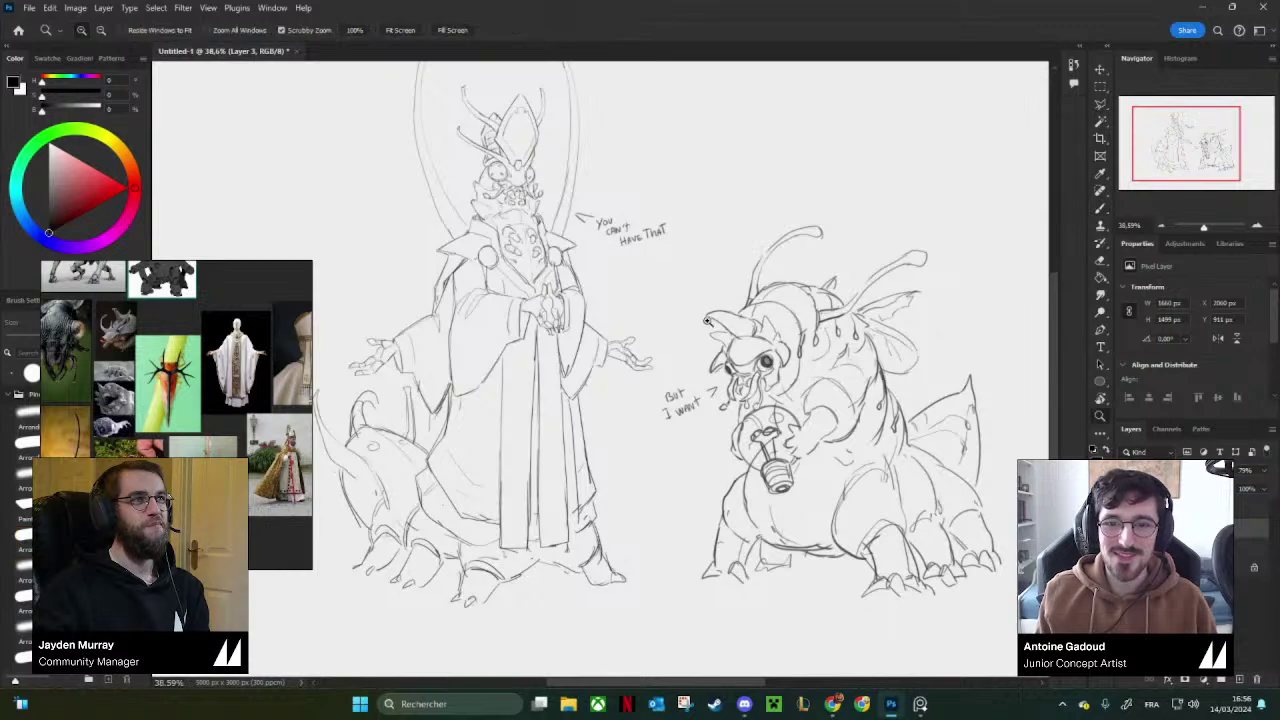
{"action": "left_click_drag", "start_coordinate": [708, 340], "coordinate": [735, 341]}
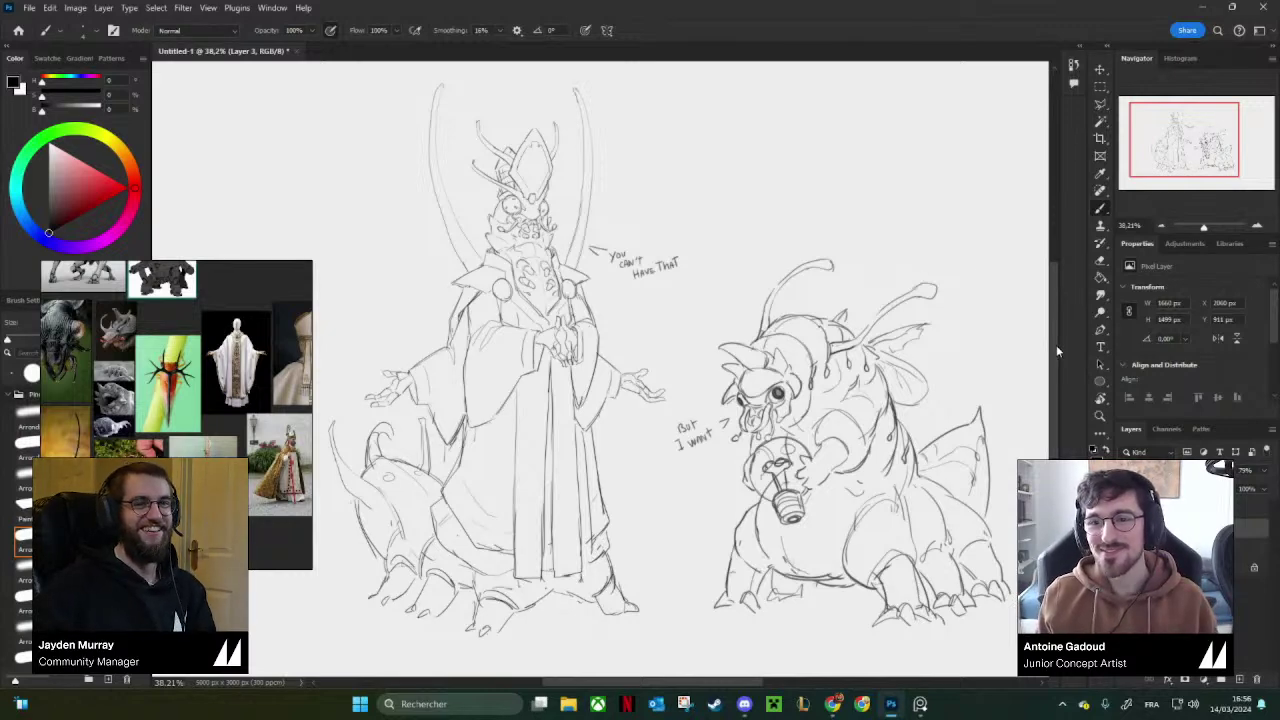
{"action": "mouse_move", "coordinate": [800, 425]}
{"action": "left_mouse_down"}
{"action": "mouse_move", "coordinate": [798, 361]}
{"action": "mouse_move", "coordinate": [790, 408]}
{"action": "left_mouse_up"}
{"action": "left_click_drag", "start_coordinate": [745, 360], "coordinate": [838, 345]}
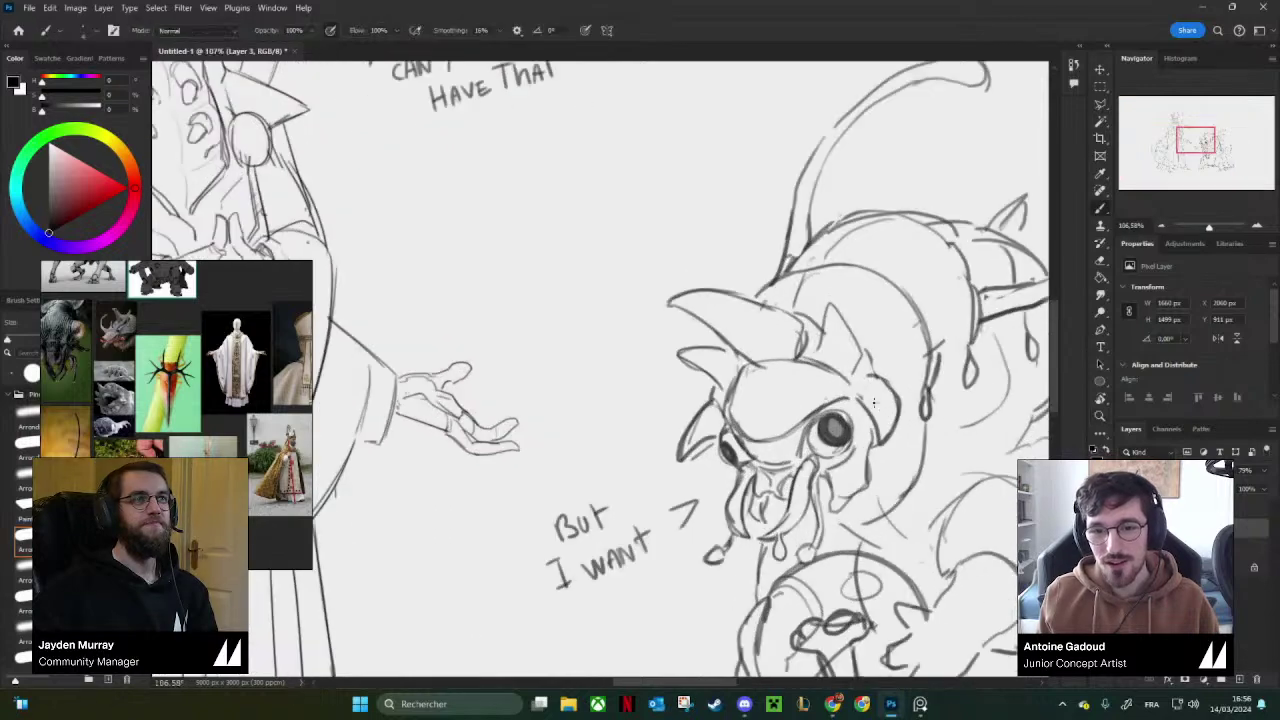
{"action": "left_click_drag", "start_coordinate": [864, 434], "coordinate": [812, 412]}
{"action": "left_click_drag", "start_coordinate": [810, 416], "coordinate": [850, 344]}
{"action": "left_click_drag", "start_coordinate": [850, 344], "coordinate": [806, 390]}
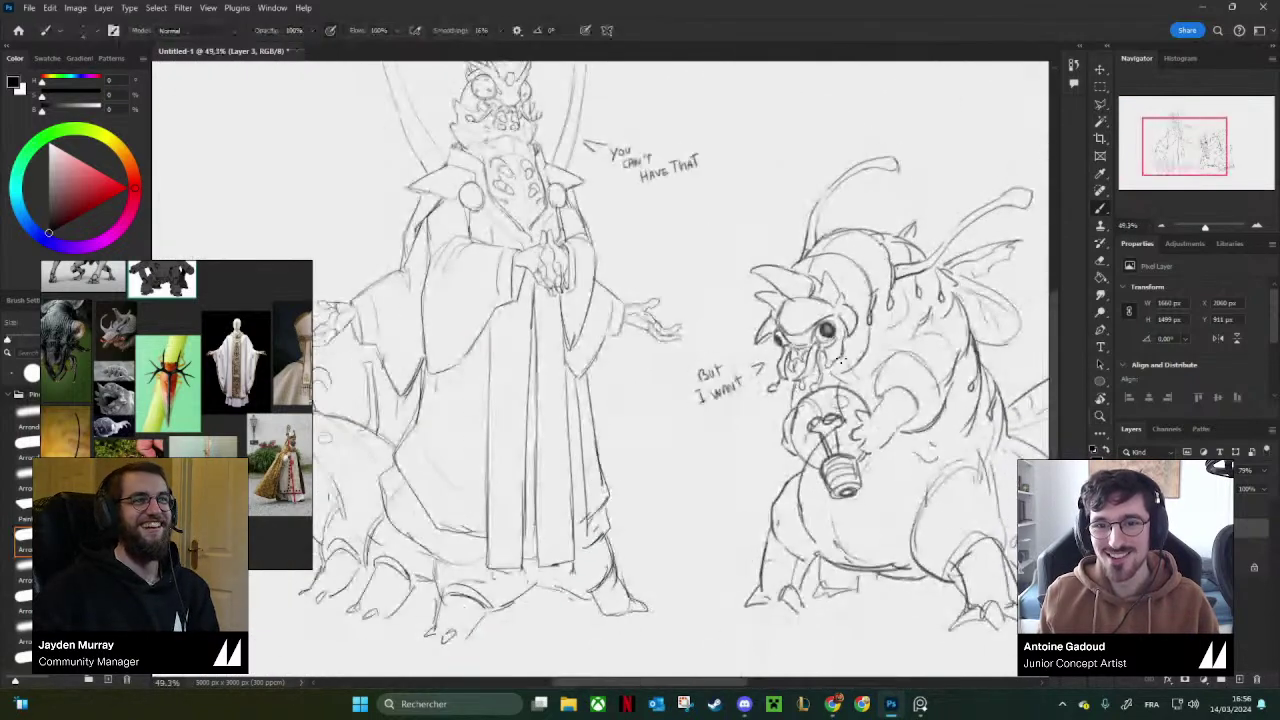
Rough in a slender third figure with a rounded head, narrow torso and long legs behind the grub creature.
{"action": "left_click_drag", "start_coordinate": [1000, 304], "coordinate": [794, 337]}
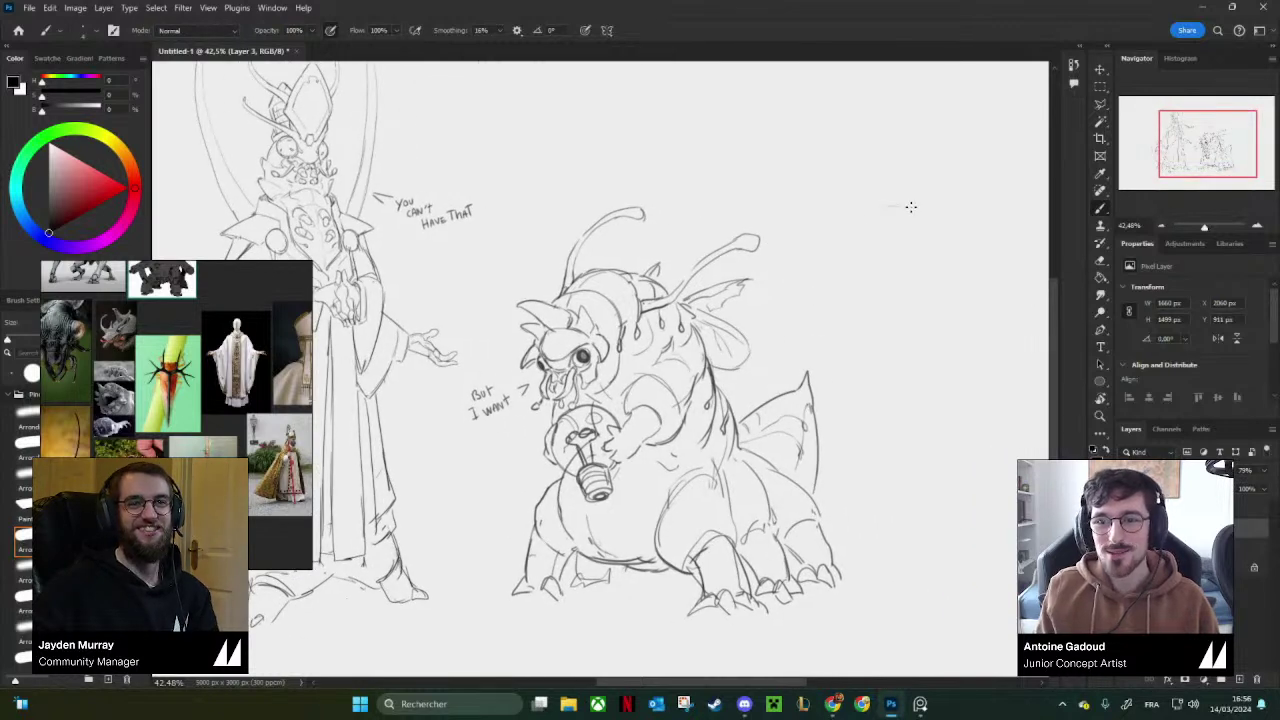
{"action": "mouse_move", "coordinate": [920, 208]}
{"action": "left_mouse_down"}
{"action": "mouse_move", "coordinate": [876, 259]}
{"action": "mouse_move", "coordinate": [883, 285]}
{"action": "mouse_move", "coordinate": [813, 368]}
{"action": "mouse_move", "coordinate": [827, 334]}
{"action": "mouse_move", "coordinate": [827, 389]}
{"action": "mouse_move", "coordinate": [862, 372]}
{"action": "mouse_move", "coordinate": [892, 306]}
{"action": "mouse_move", "coordinate": [896, 360]}
{"action": "left_mouse_up"}
{"action": "mouse_move", "coordinate": [894, 284]}
{"action": "left_mouse_down"}
{"action": "mouse_move", "coordinate": [890, 418]}
{"action": "mouse_move", "coordinate": [880, 398]}
{"action": "mouse_move", "coordinate": [889, 498]}
{"action": "mouse_move", "coordinate": [932, 330]}
{"action": "mouse_move", "coordinate": [938, 398]}
{"action": "mouse_move", "coordinate": [888, 559]}
{"action": "left_mouse_up"}
{"action": "key", "text": "ctrl+z"}
{"action": "mouse_move", "coordinate": [872, 187]}
{"action": "left_mouse_down"}
{"action": "mouse_move", "coordinate": [886, 250]}
{"action": "mouse_move", "coordinate": [973, 378]}
{"action": "left_mouse_up"}
{"action": "left_click_drag", "start_coordinate": [896, 183], "coordinate": [923, 250]}
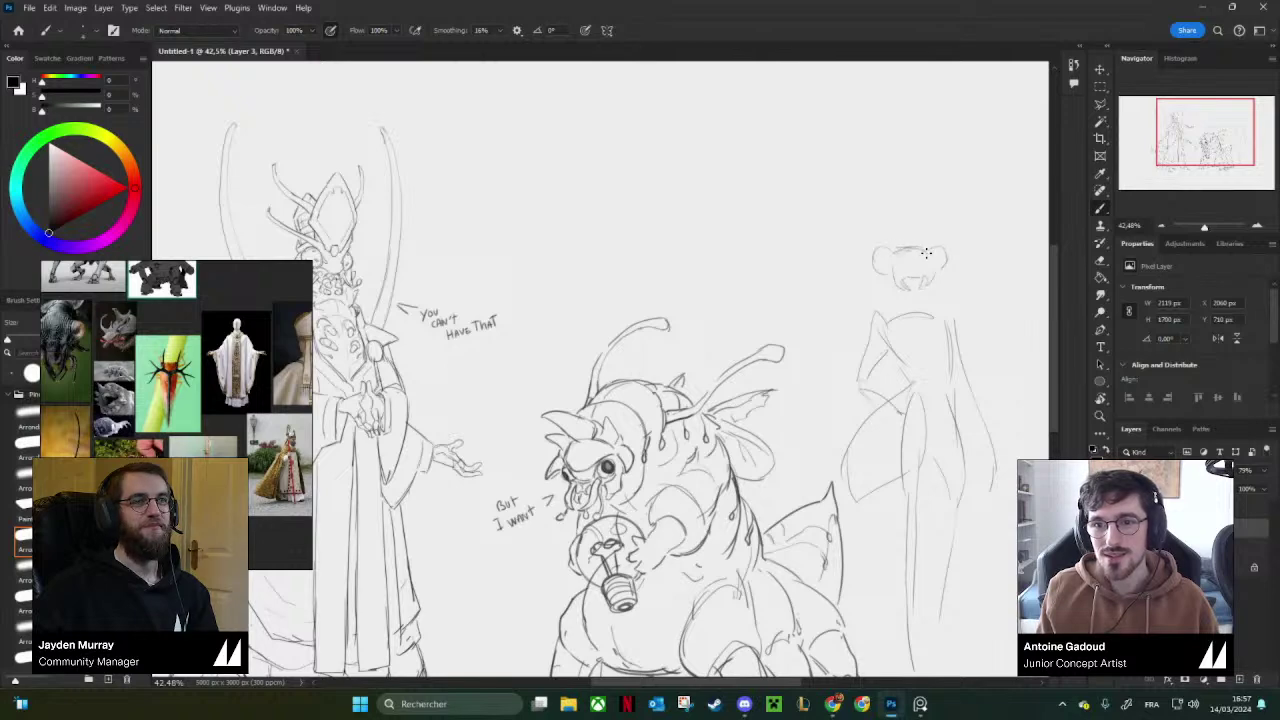
{"action": "scroll", "coordinate": [910, 288], "scroll_direction": "up", "scroll_amount": 5}
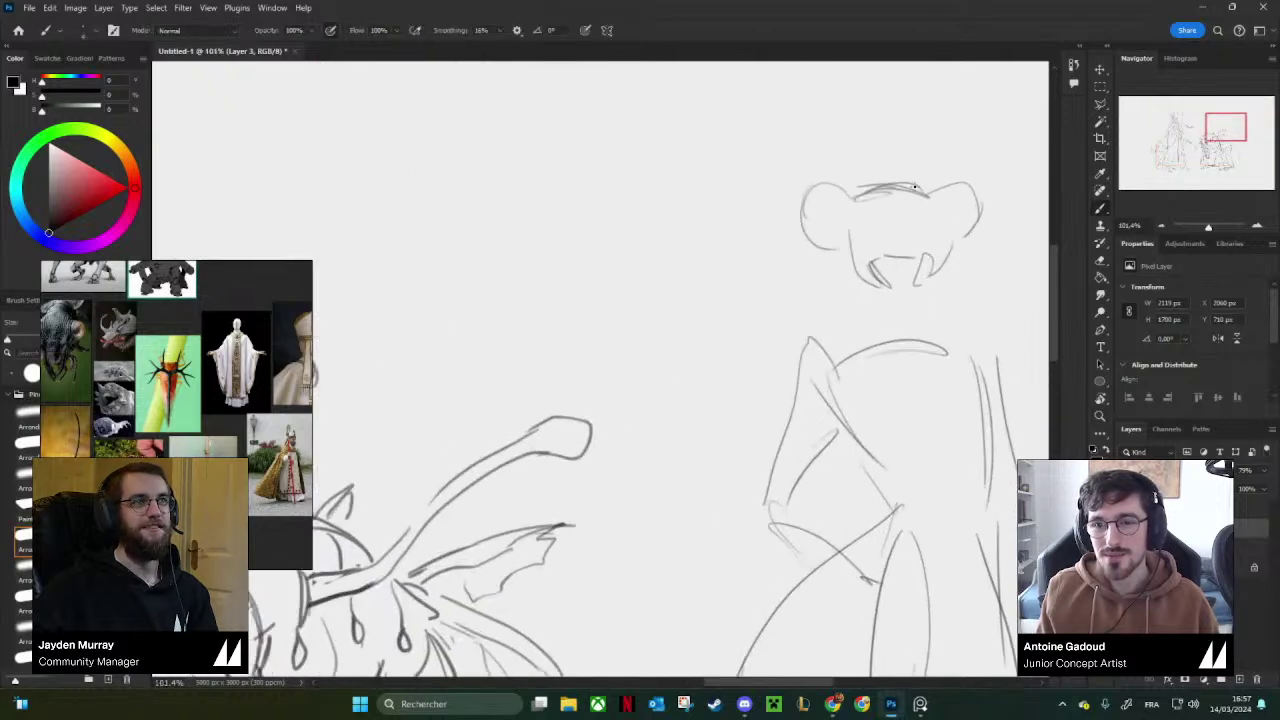
{"action": "scroll", "coordinate": [903, 287], "scroll_direction": "down", "scroll_amount": 7}
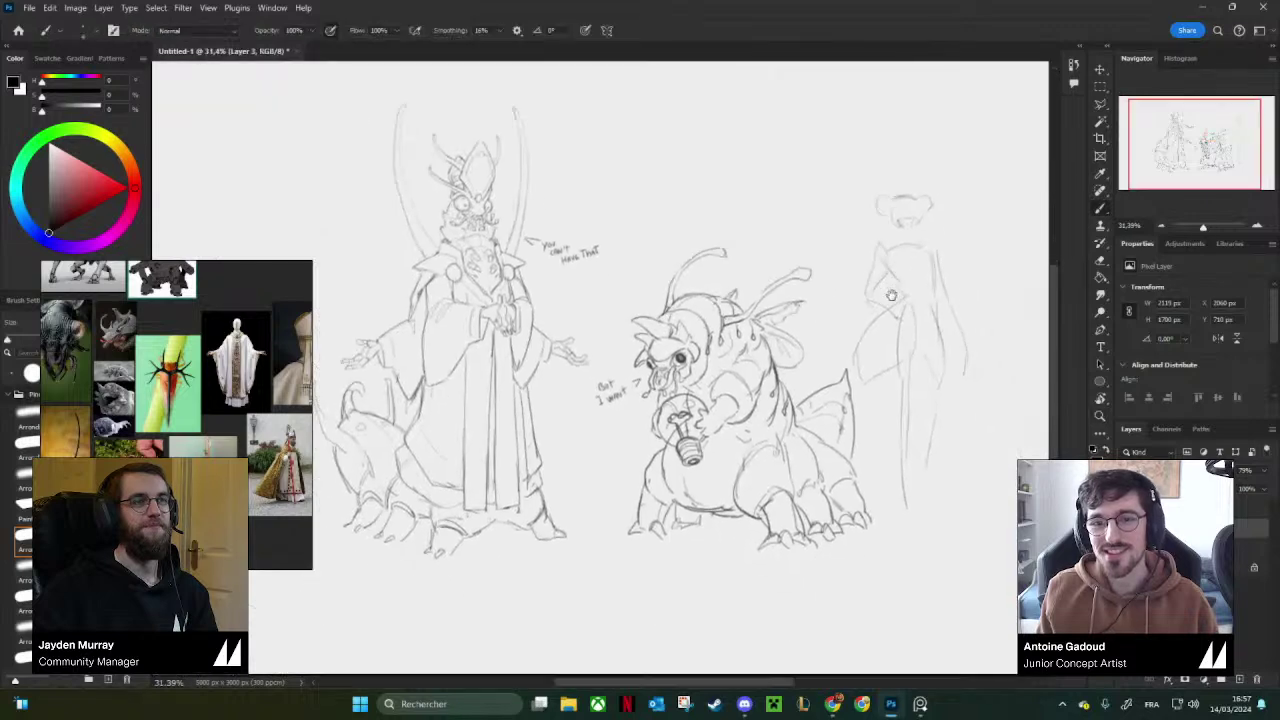
Enlarge the eraser and erase the rough slender third figure completely.
{"action": "key", "text": "e"}
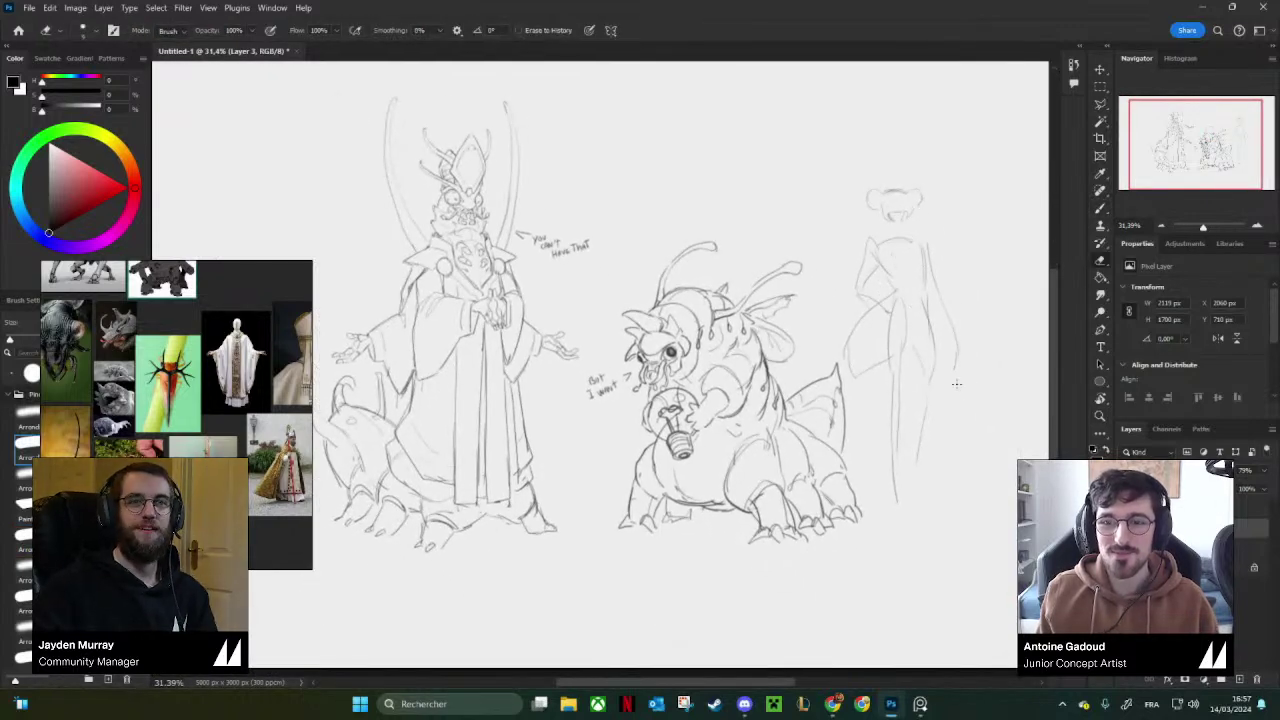
{"action": "key", "text": "bracketright"}
{"action": "key", "text": "bracketright"}
{"action": "key", "text": "bracketright"}
{"action": "key", "text": "bracketright"}
{"action": "key", "text": "bracketright"}
{"action": "key", "text": "bracketright"}
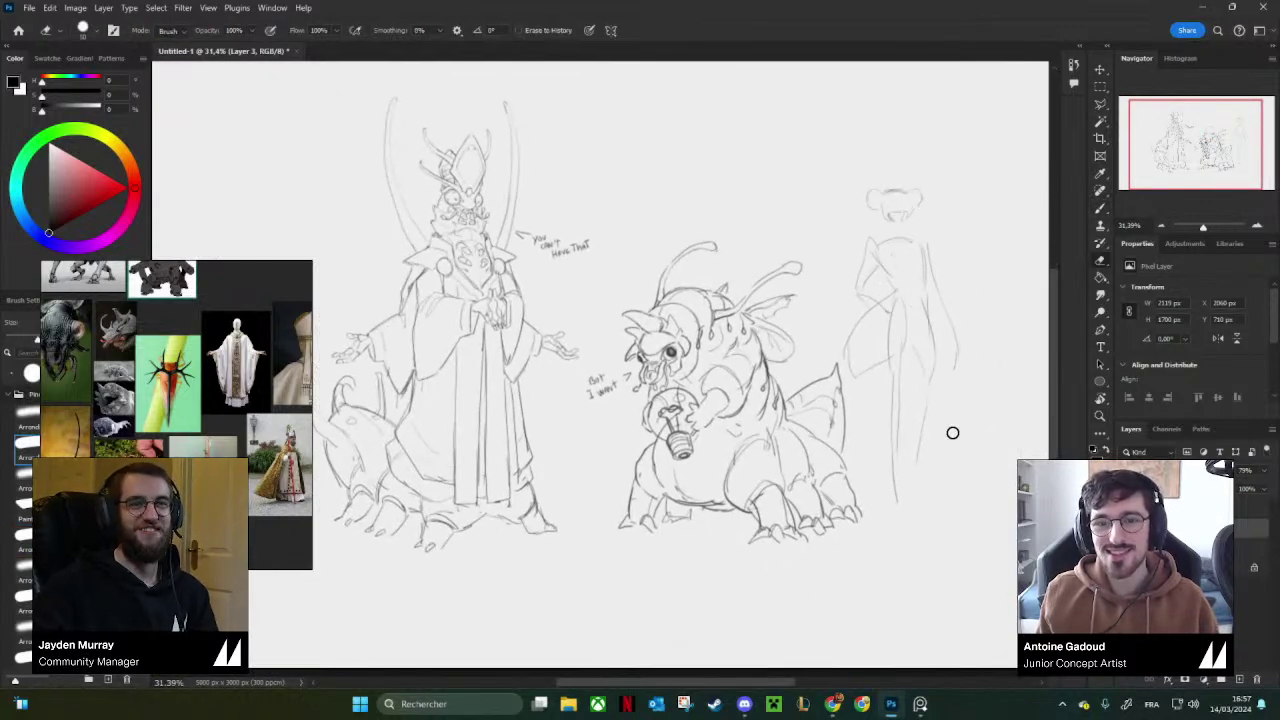
{"action": "key", "text": "bracketright"}
{"action": "key", "text": "bracketright"}
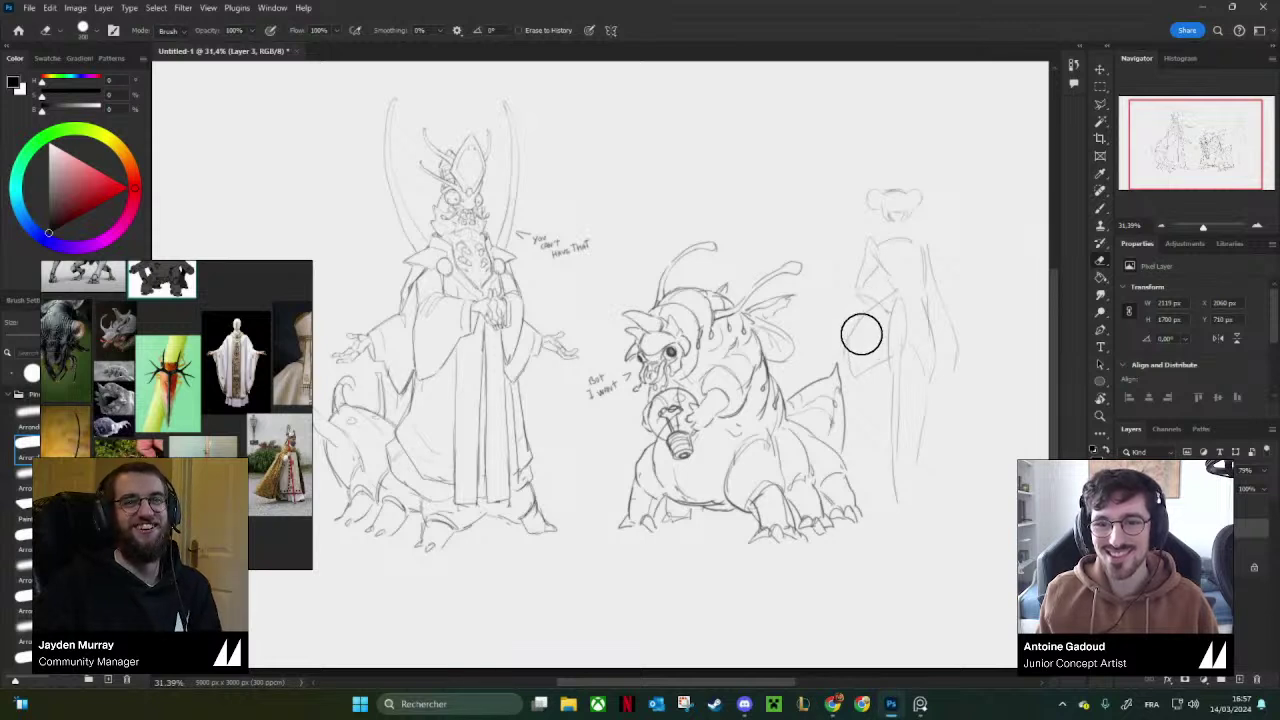
{"action": "mouse_move", "coordinate": [858, 345]}
{"action": "left_mouse_down"}
{"action": "mouse_move", "coordinate": [901, 186]}
{"action": "mouse_move", "coordinate": [929, 195]}
{"action": "mouse_move", "coordinate": [881, 245]}
{"action": "mouse_move", "coordinate": [904, 249]}
{"action": "mouse_move", "coordinate": [906, 343]}
{"action": "left_mouse_up"}
Examine the grub creature's face and the priest's head up close, and compare both figures at full view.
{"action": "key", "text": "z"}
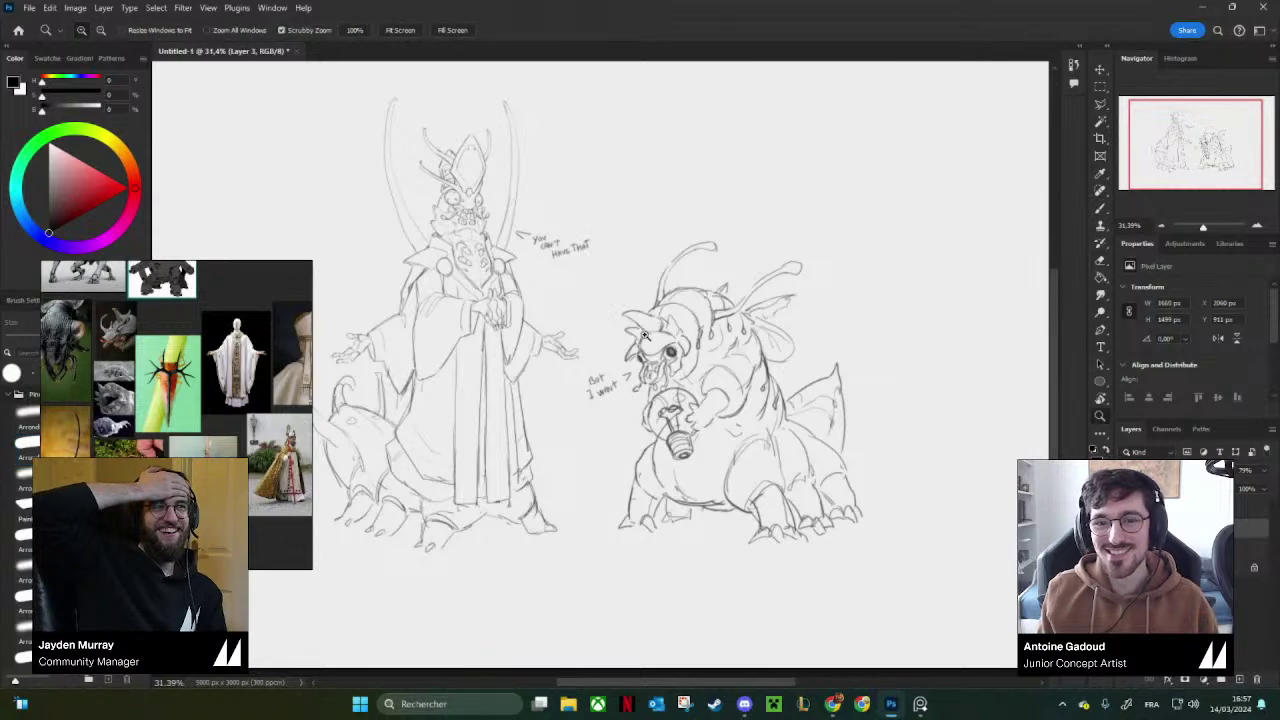
{"action": "left_click_drag", "start_coordinate": [644, 334], "coordinate": [719, 310]}
{"action": "key", "text": "e"}
{"action": "mouse_move", "coordinate": [640, 471]}
{"action": "left_mouse_down"}
{"action": "mouse_move", "coordinate": [668, 394]}
{"action": "mouse_move", "coordinate": [745, 361]}
{"action": "mouse_move", "coordinate": [788, 305]}
{"action": "left_mouse_up"}
{"action": "key", "text": "ctrl+z"}
{"action": "key", "text": "b"}
{"action": "scroll", "coordinate": [786, 320], "scroll_direction": "down", "scroll_amount": 5}
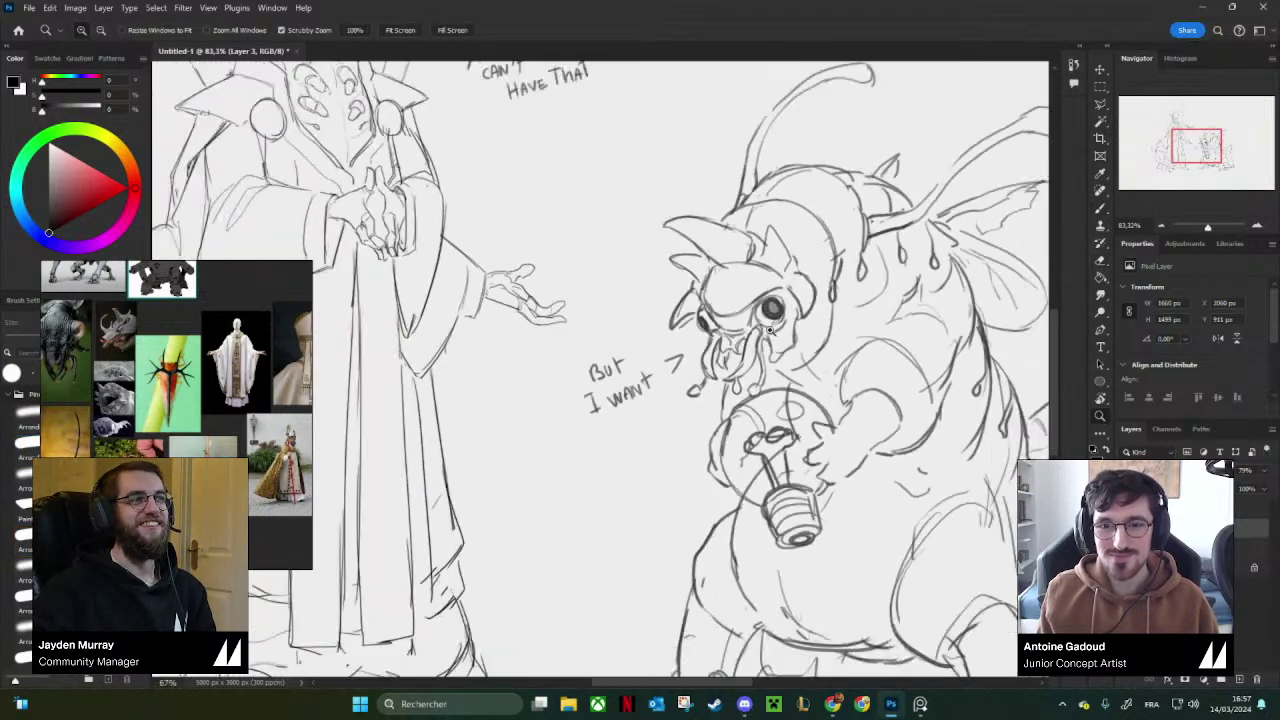
{"action": "mouse_move", "coordinate": [694, 434]}
{"action": "left_mouse_down"}
{"action": "mouse_move", "coordinate": [690, 410]}
{"action": "mouse_move", "coordinate": [689, 441]}
{"action": "mouse_move", "coordinate": [708, 452]}
{"action": "left_mouse_up"}
{"action": "scroll", "coordinate": [708, 452], "scroll_direction": "up", "scroll_amount": 10}
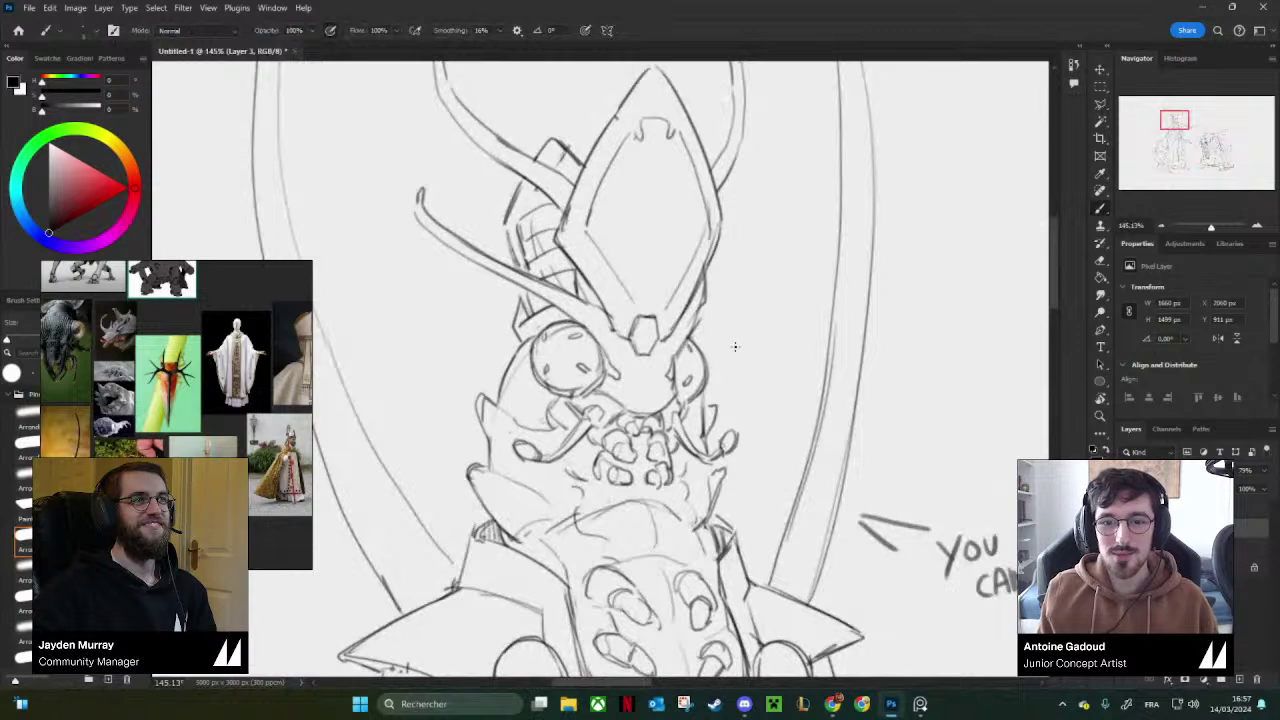
{"action": "key", "text": "bracketright"}
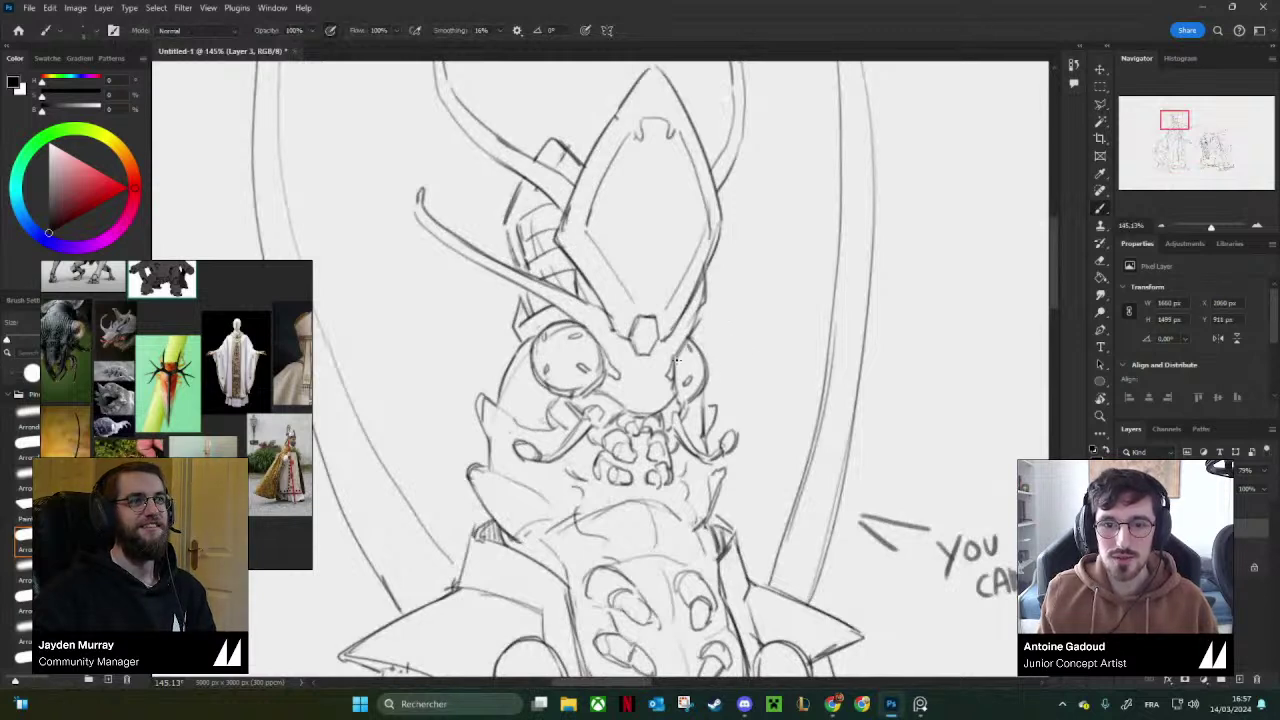
{"action": "scroll", "coordinate": [719, 390], "scroll_direction": "down", "scroll_amount": 6}
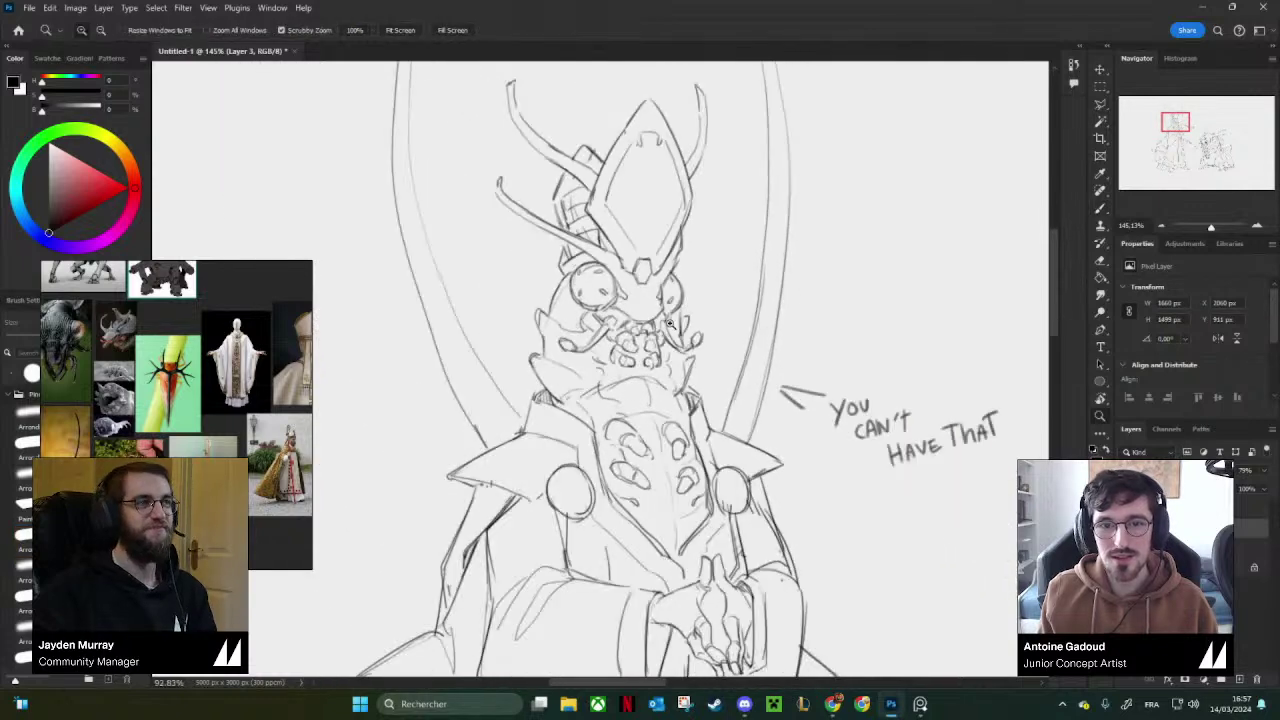
{"action": "mouse_move", "coordinate": [657, 275]}
{"action": "left_mouse_down"}
{"action": "mouse_move", "coordinate": [703, 268]}
{"action": "mouse_move", "coordinate": [664, 284]}
{"action": "left_mouse_up"}
{"action": "left_click_drag", "start_coordinate": [698, 396], "coordinate": [680, 263]}
{"action": "mouse_move", "coordinate": [694, 436]}
{"action": "left_mouse_down"}
{"action": "mouse_move", "coordinate": [640, 440]}
{"action": "mouse_move", "coordinate": [676, 436]}
{"action": "left_mouse_up"}
{"action": "left_click_drag", "start_coordinate": [788, 357], "coordinate": [718, 289]}
{"action": "left_click_drag", "start_coordinate": [747, 378], "coordinate": [687, 307]}
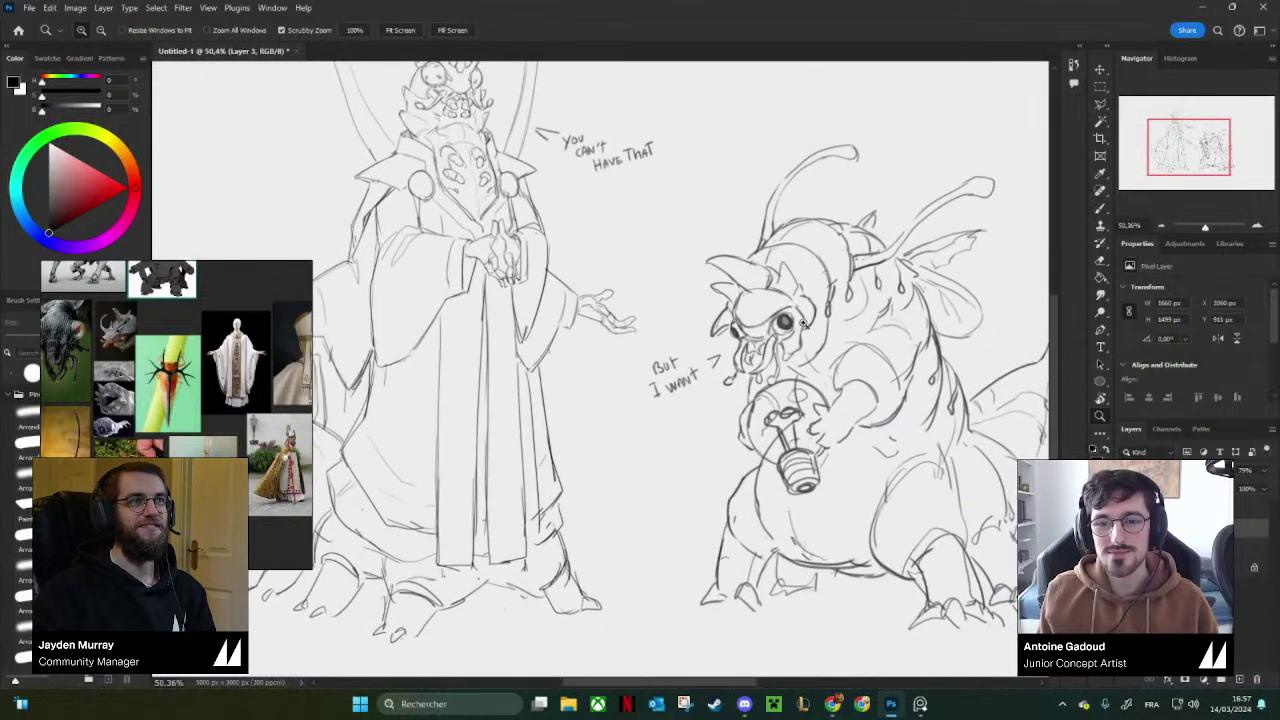
{"action": "scroll", "coordinate": [805, 323], "scroll_direction": "down", "scroll_amount": 2}
{"action": "scroll", "coordinate": [822, 338], "scroll_direction": "up", "scroll_amount": 1}
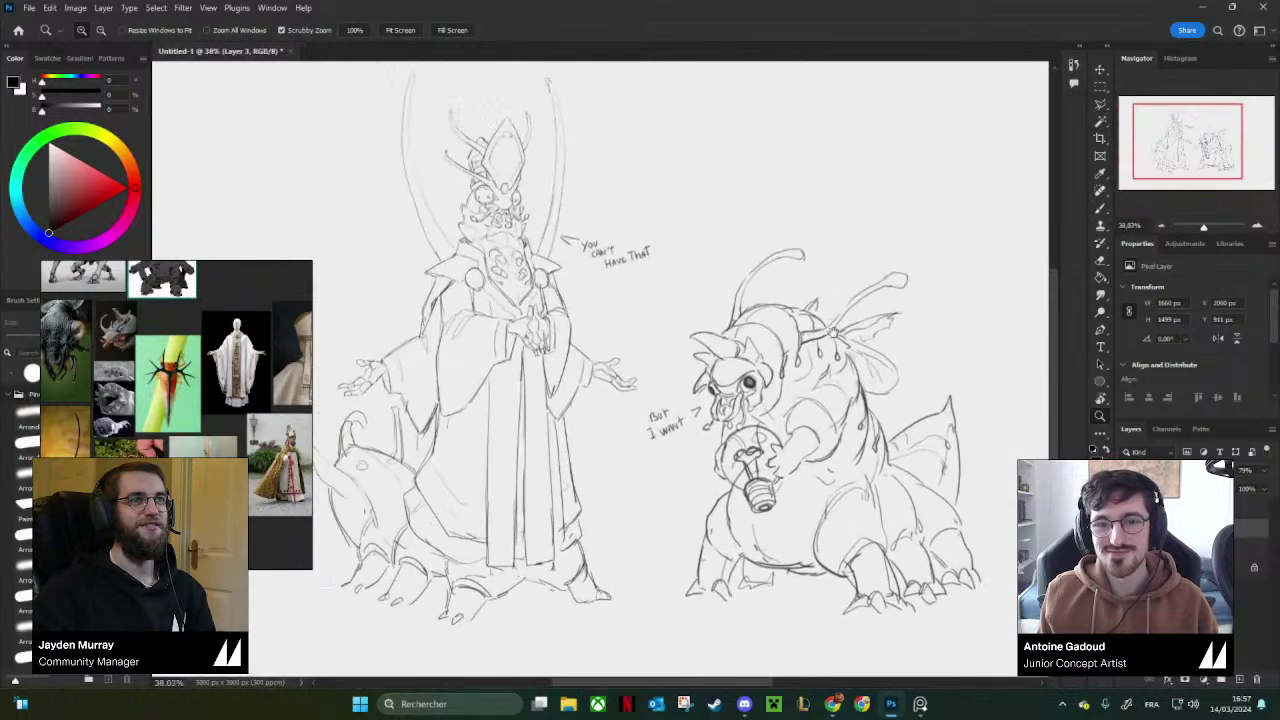
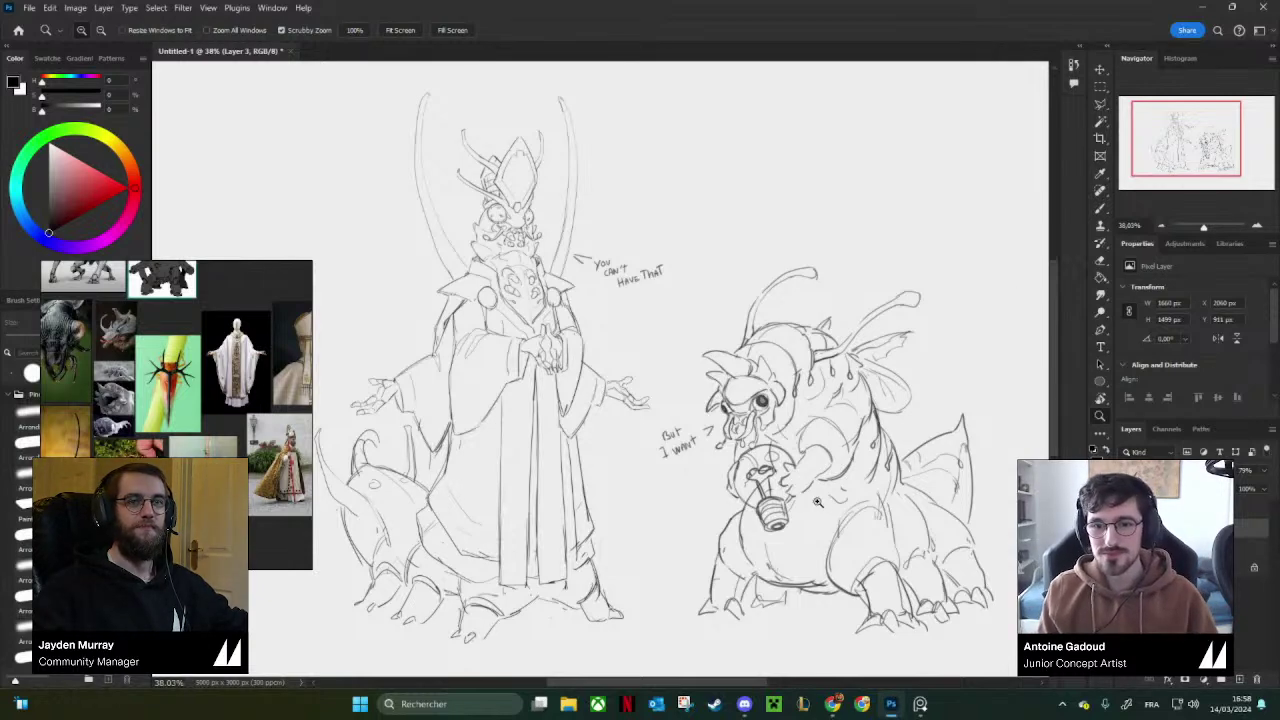
Sketch a small secondary clawed arm on the creature's belly below the large arm holding the light bulb.
{"action": "scroll", "coordinate": [818, 502], "scroll_direction": "up", "scroll_amount": 2}
{"action": "key", "text": "e"}
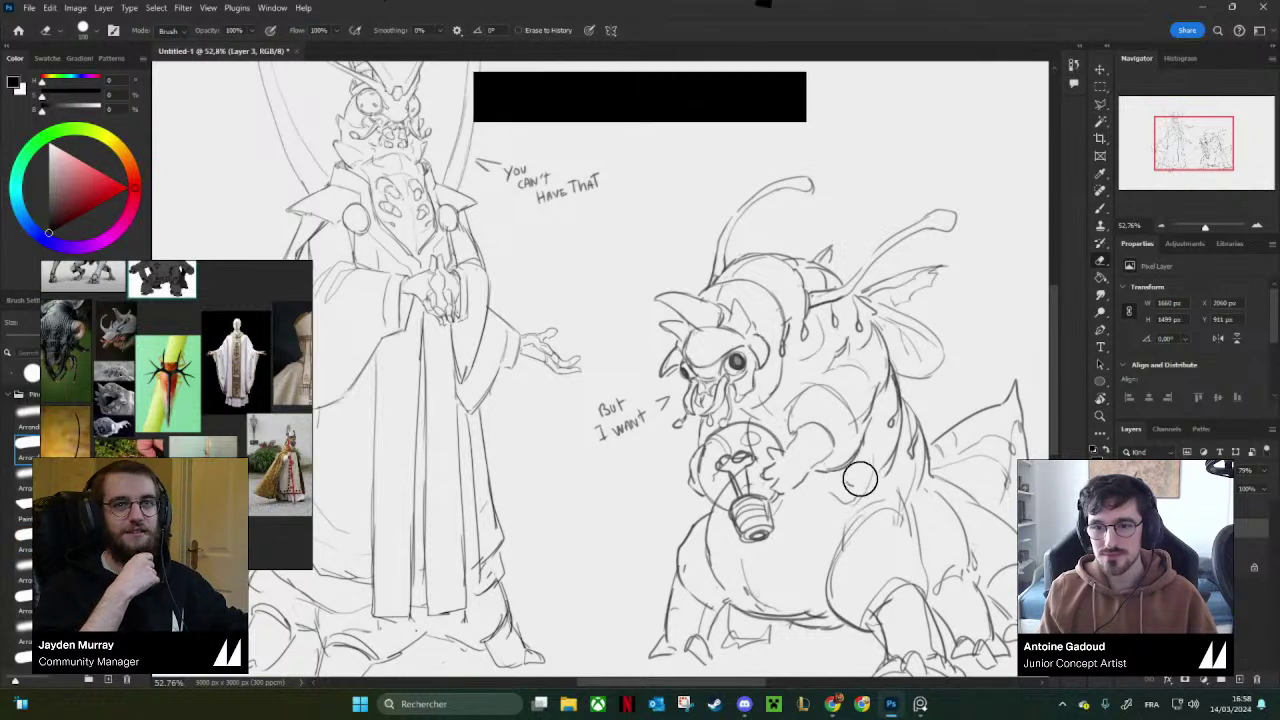
{"action": "key", "text": "b"}
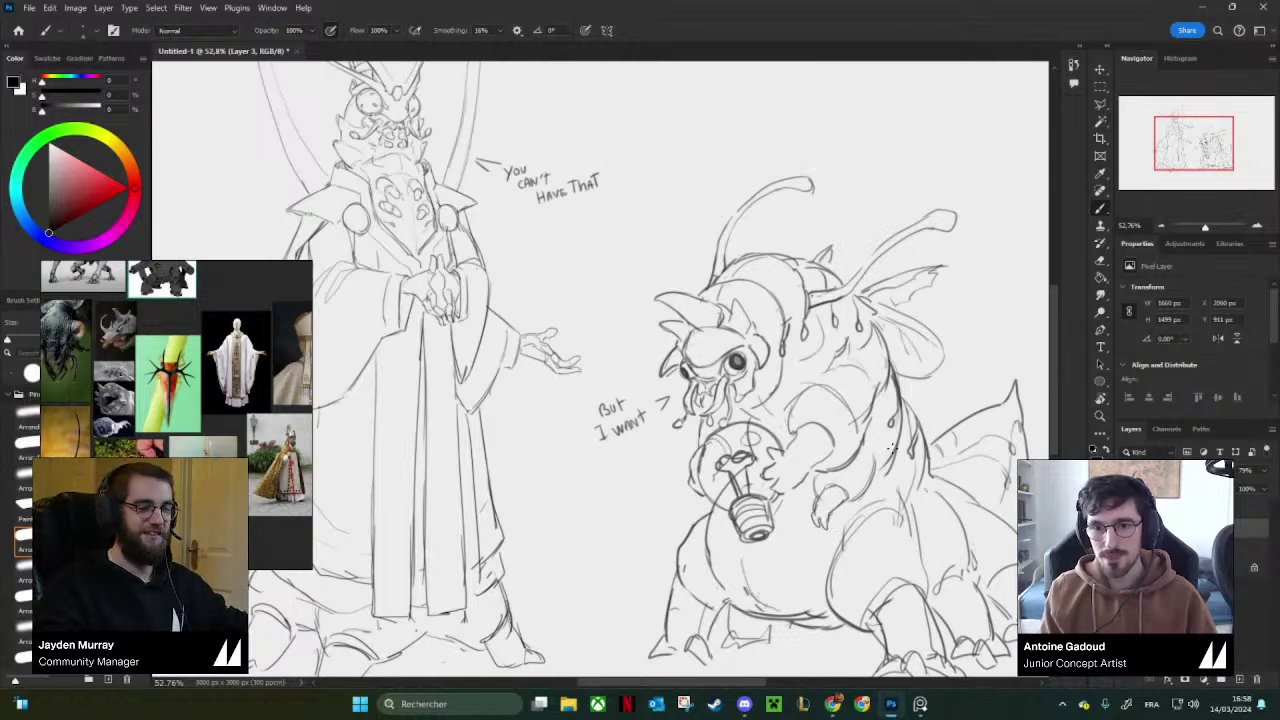
{"action": "mouse_move", "coordinate": [892, 449]}
{"action": "left_mouse_down"}
{"action": "mouse_move", "coordinate": [790, 460]}
{"action": "mouse_move", "coordinate": [840, 478]}
{"action": "left_mouse_up"}
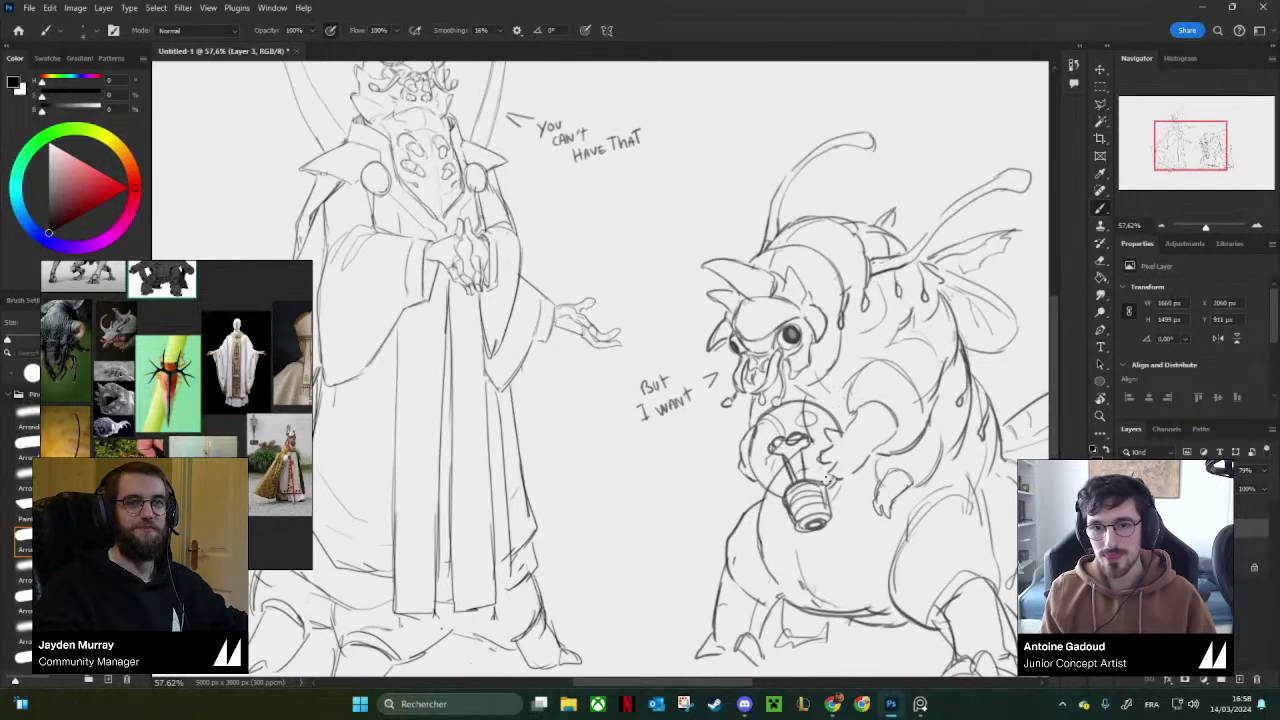
{"action": "scroll", "coordinate": [797, 466], "scroll_direction": "down", "scroll_amount": 3}
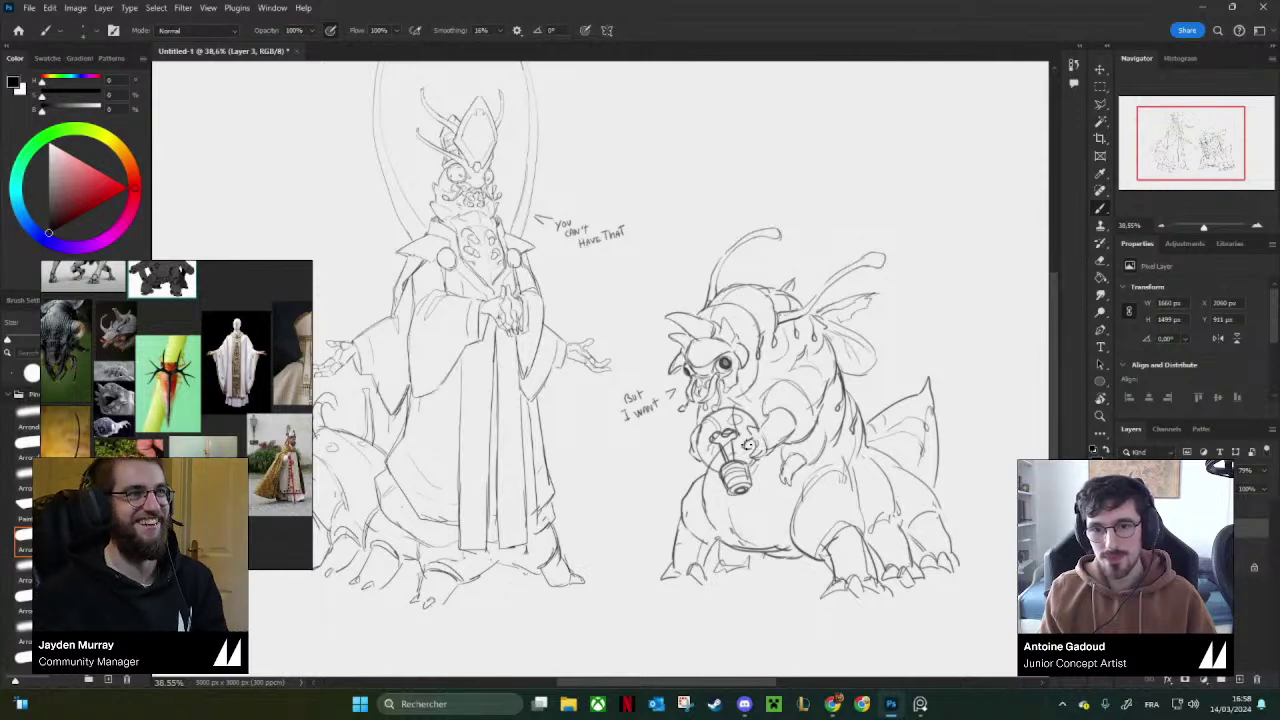
{"action": "scroll", "coordinate": [906, 440], "scroll_direction": "up", "scroll_amount": 2}
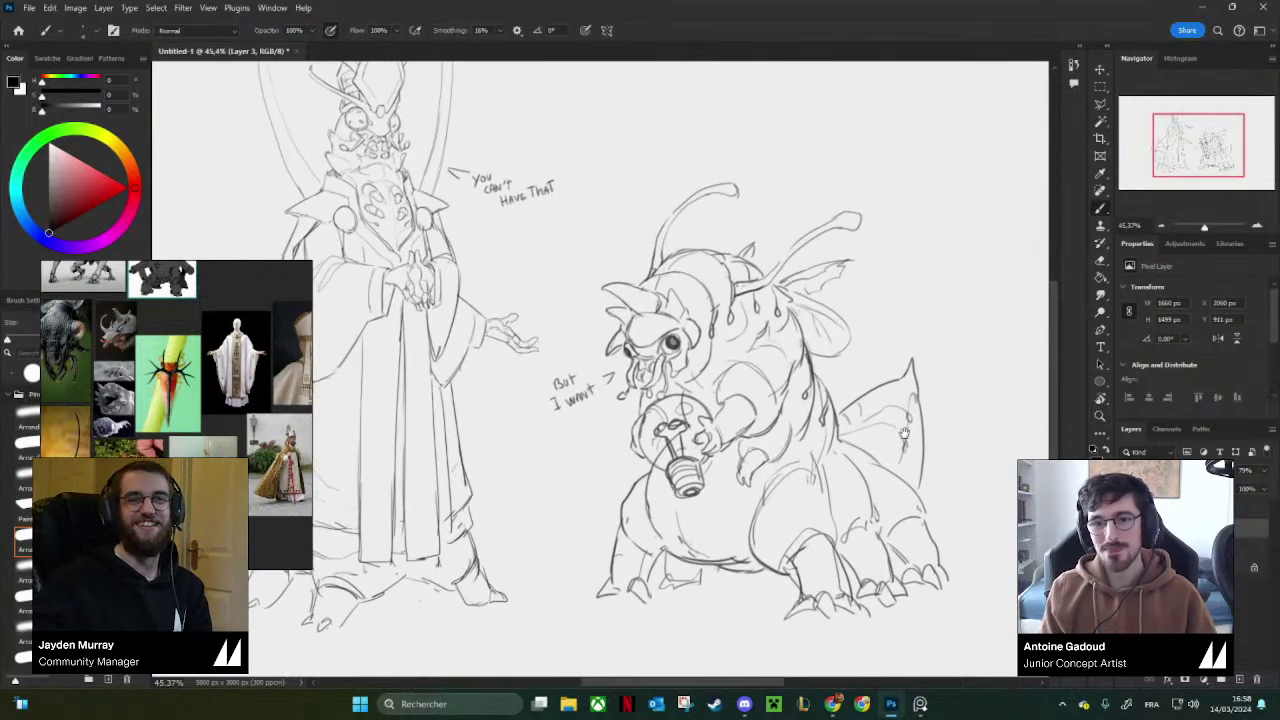
{"action": "left_click_drag", "start_coordinate": [940, 331], "coordinate": [945, 336]}
{"action": "left_click_drag", "start_coordinate": [959, 411], "coordinate": [948, 398]}
{"action": "mouse_move", "coordinate": [957, 367]}
{"action": "left_mouse_down"}
{"action": "mouse_move", "coordinate": [989, 394]}
{"action": "mouse_move", "coordinate": [969, 363]}
{"action": "left_mouse_up"}
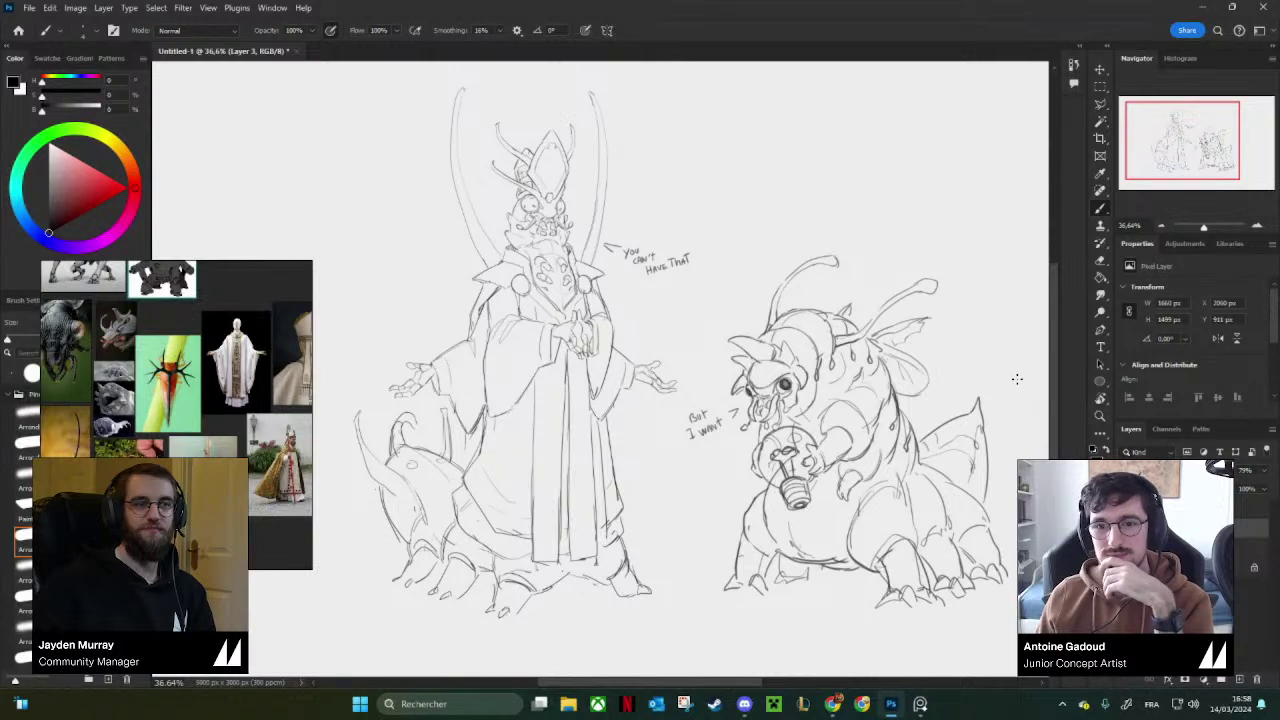
{"action": "scroll", "coordinate": [1017, 379], "scroll_direction": "up", "scroll_amount": 1}
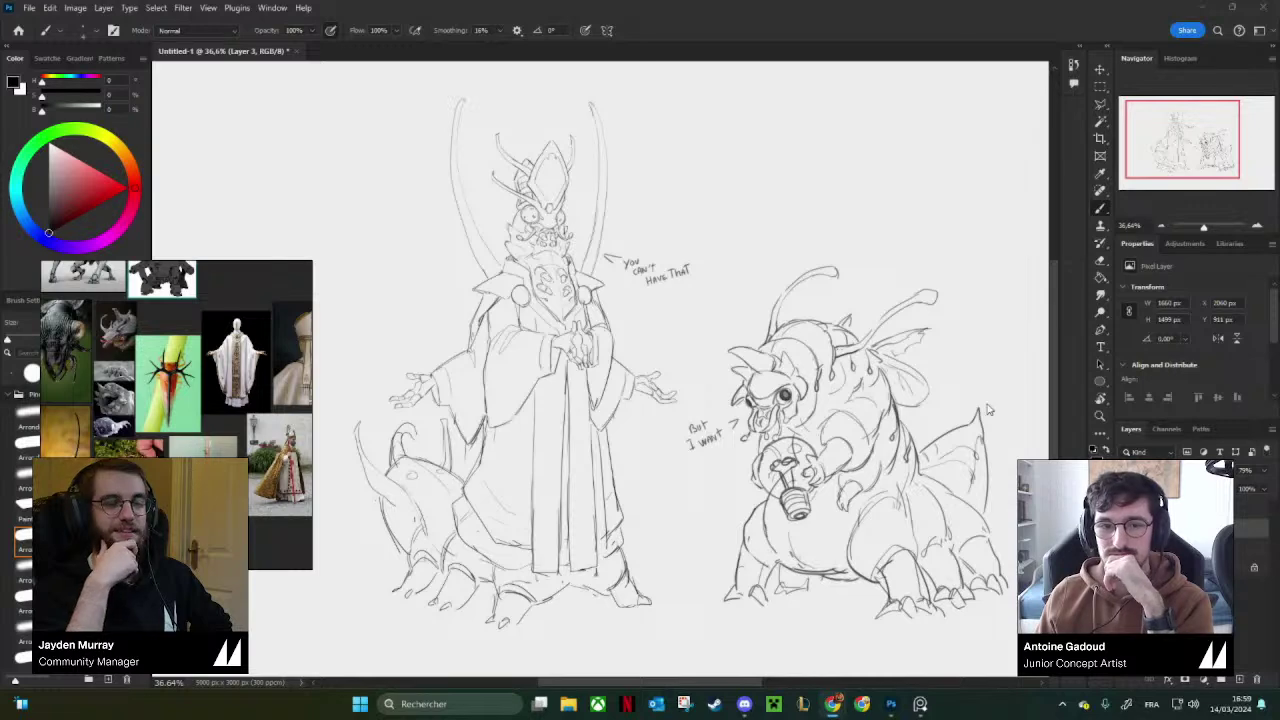
Switch to the Pinterest window in Chrome and go back up past the vestment references to the opened bishop pin.
{"action": "mouse_move", "coordinate": [858, 705]}
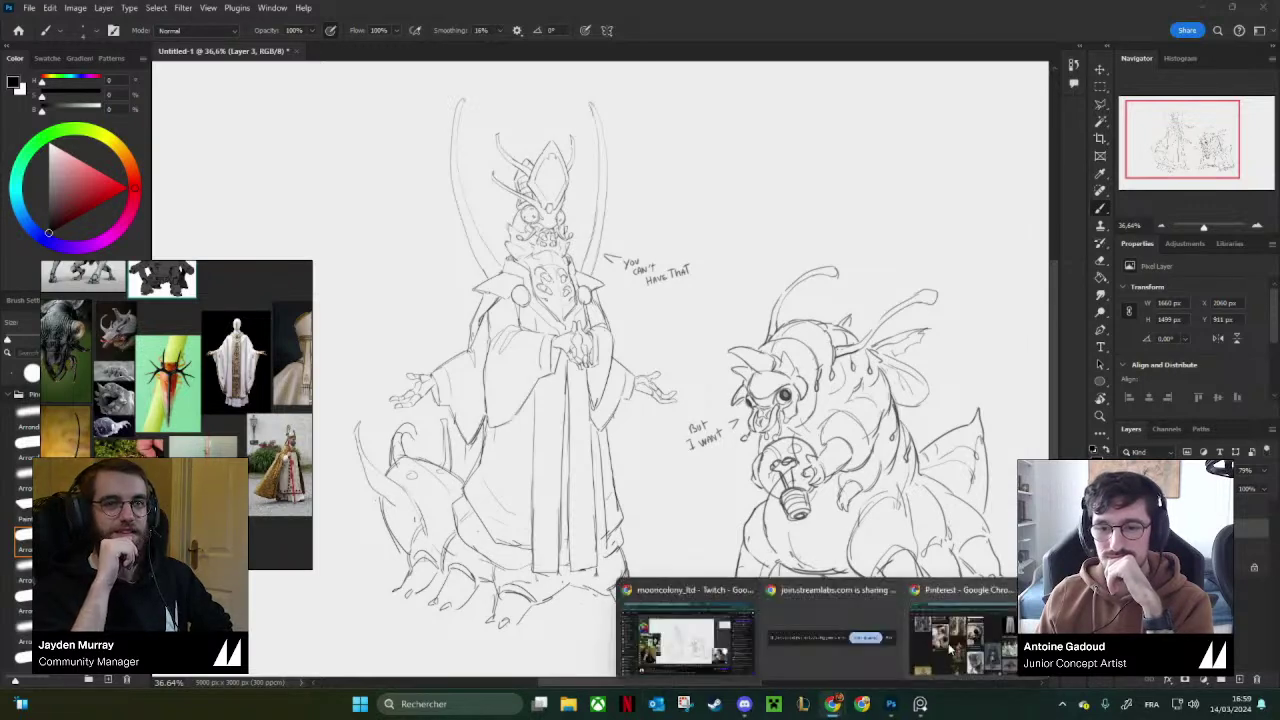
{"action": "left_click", "coordinate": [968, 628]}
{"action": "scroll", "coordinate": [638, 398], "scroll_direction": "up", "scroll_amount": 3}
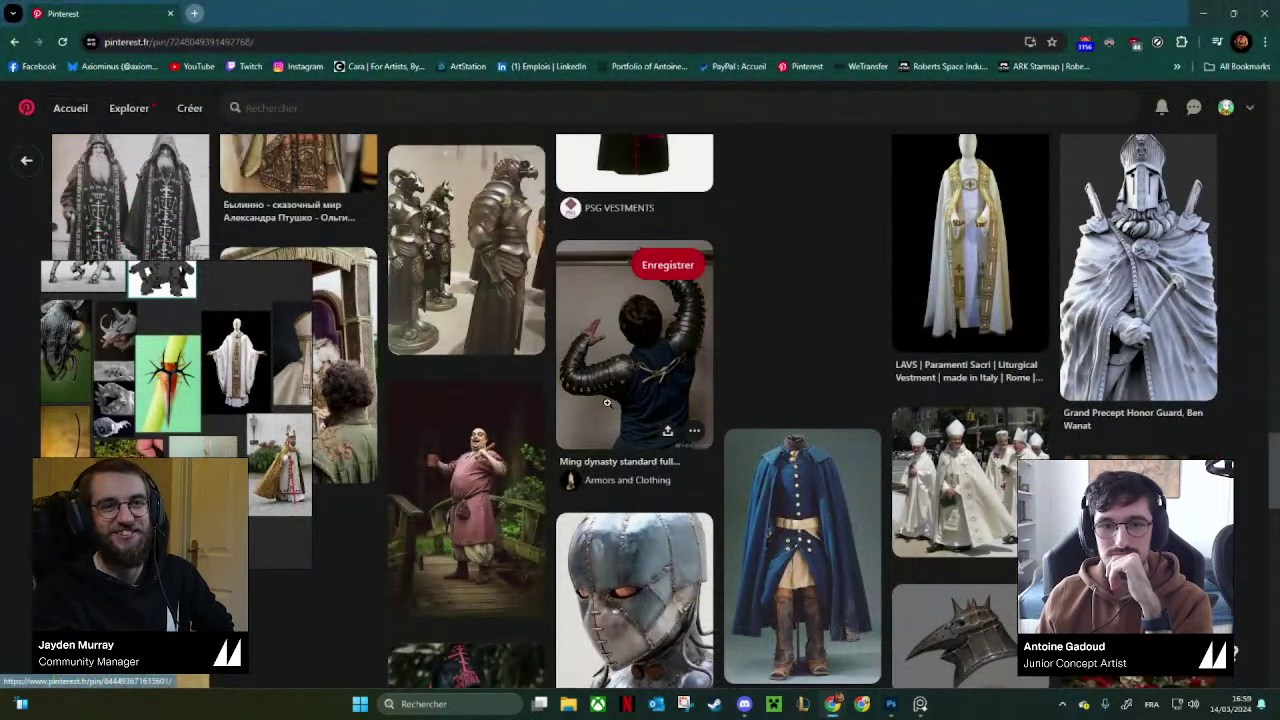
{"action": "scroll", "coordinate": [638, 397], "scroll_direction": "up", "scroll_amount": 5}
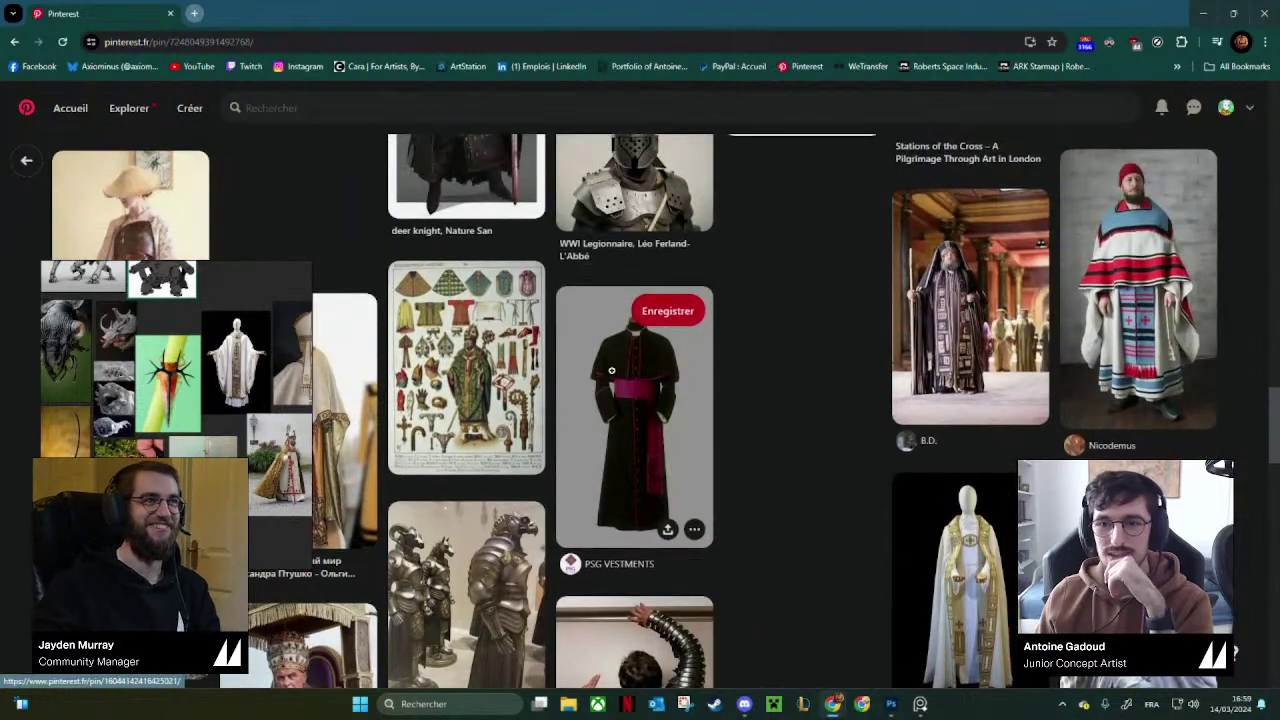
{"action": "scroll", "coordinate": [786, 427], "scroll_direction": "up", "scroll_amount": 15}
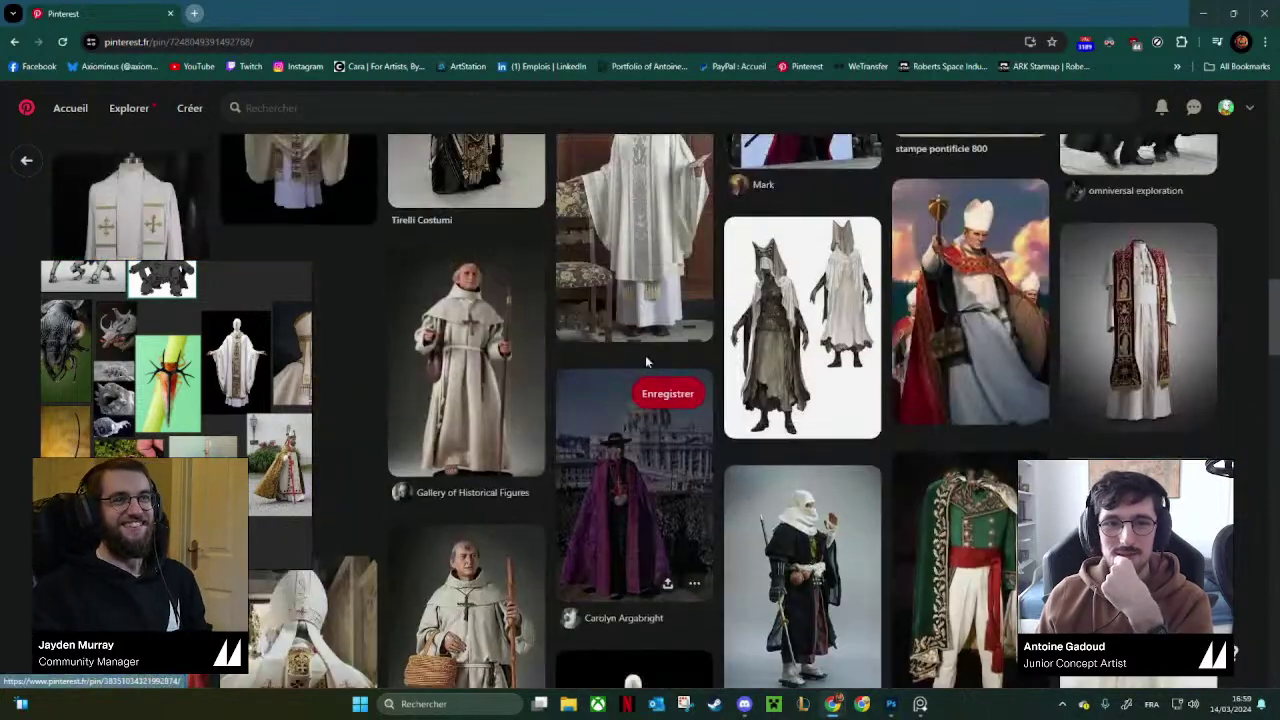
{"action": "scroll", "coordinate": [622, 330], "scroll_direction": "up", "scroll_amount": 5}
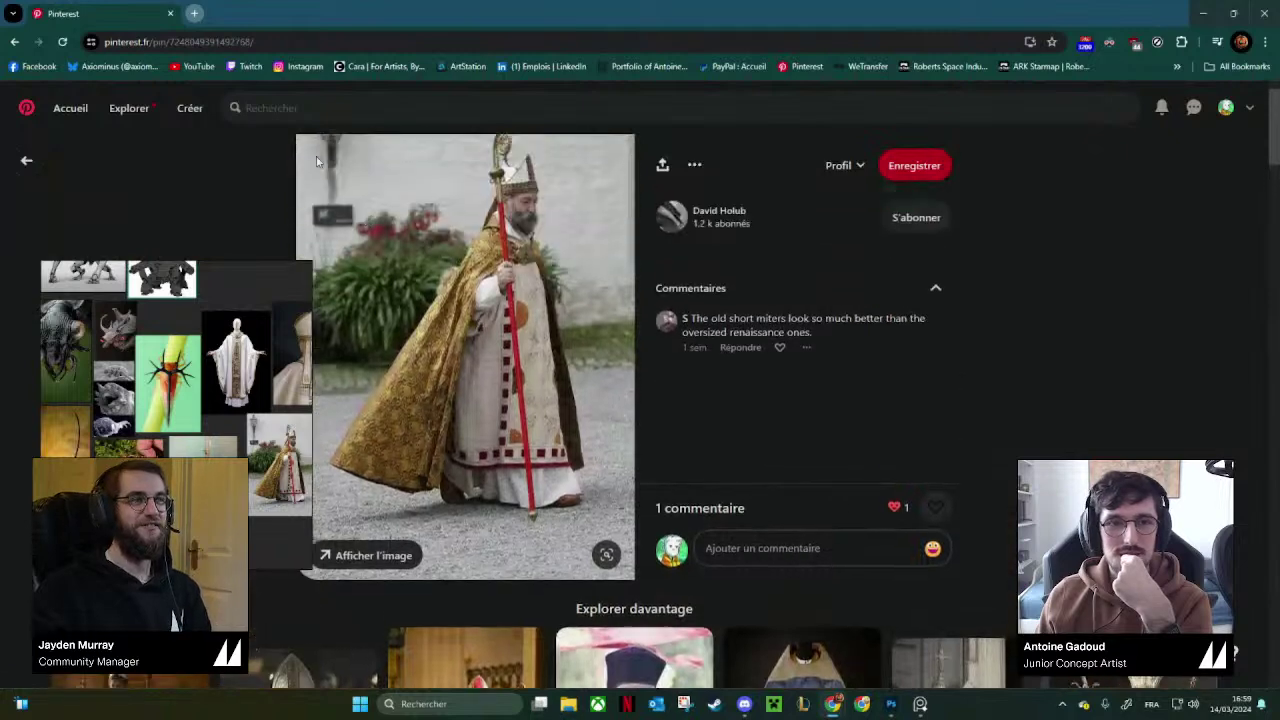
Search Pinterest for "moustic" and correct the search term to "moustique".
{"action": "left_click", "coordinate": [315, 105]}
{"action": "type", "text": "mo"}
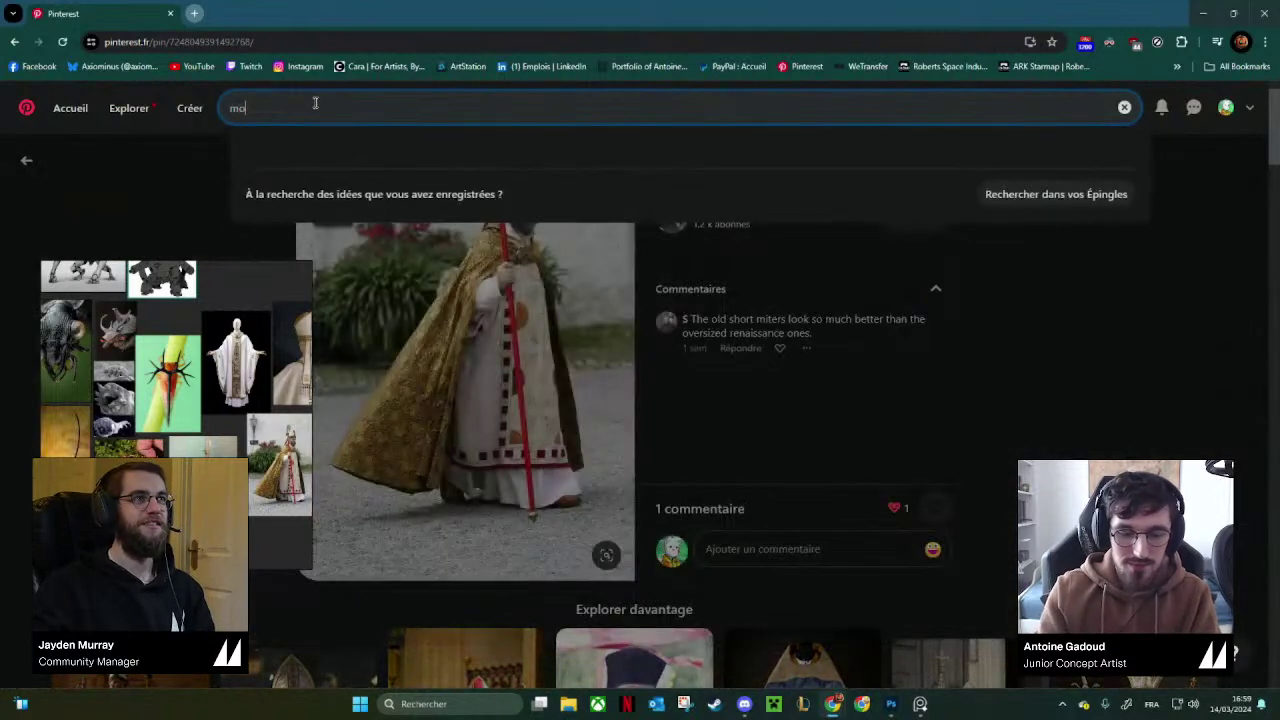
{"action": "type", "text": "ustic"}
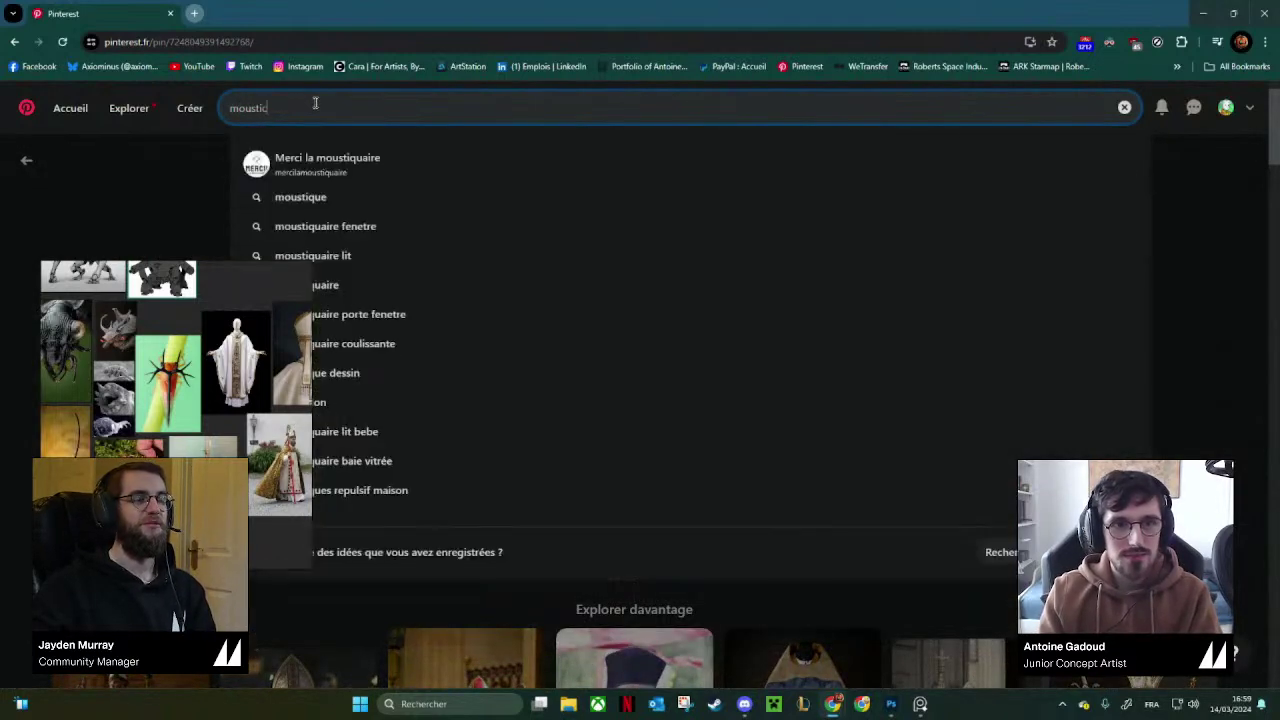
{"action": "key", "text": "Return"}
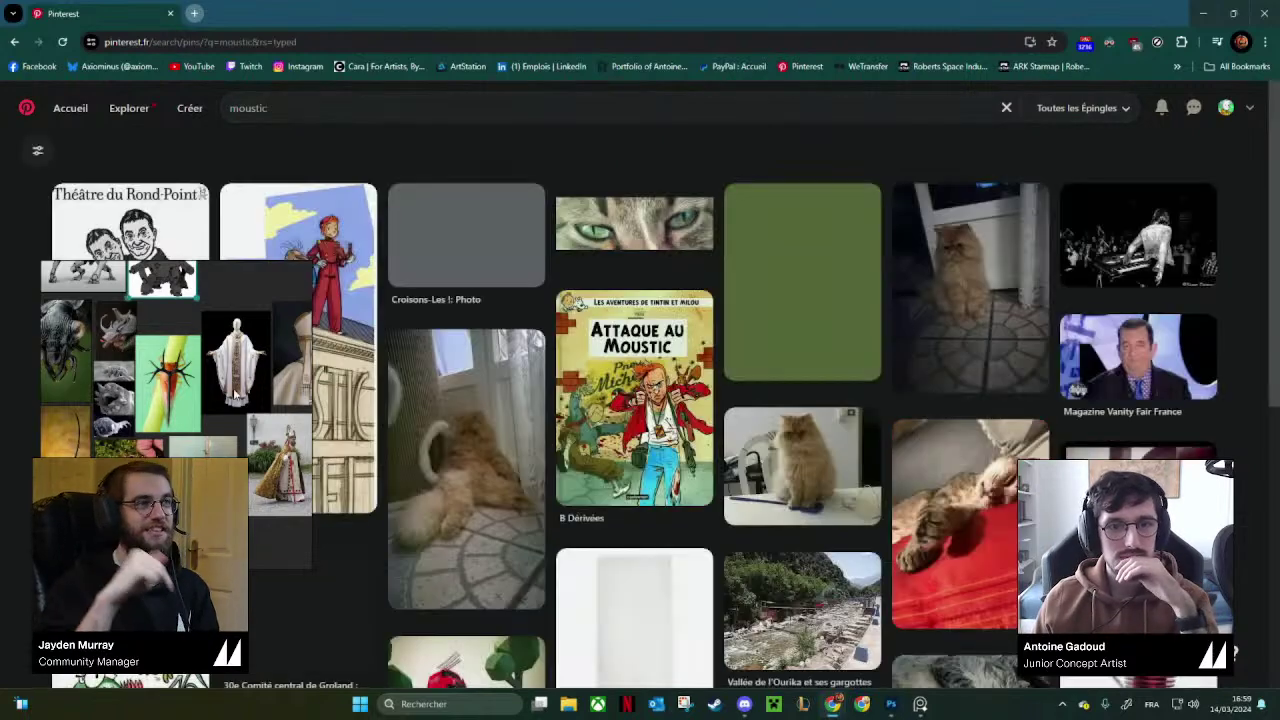
{"action": "left_click", "coordinate": [282, 118]}
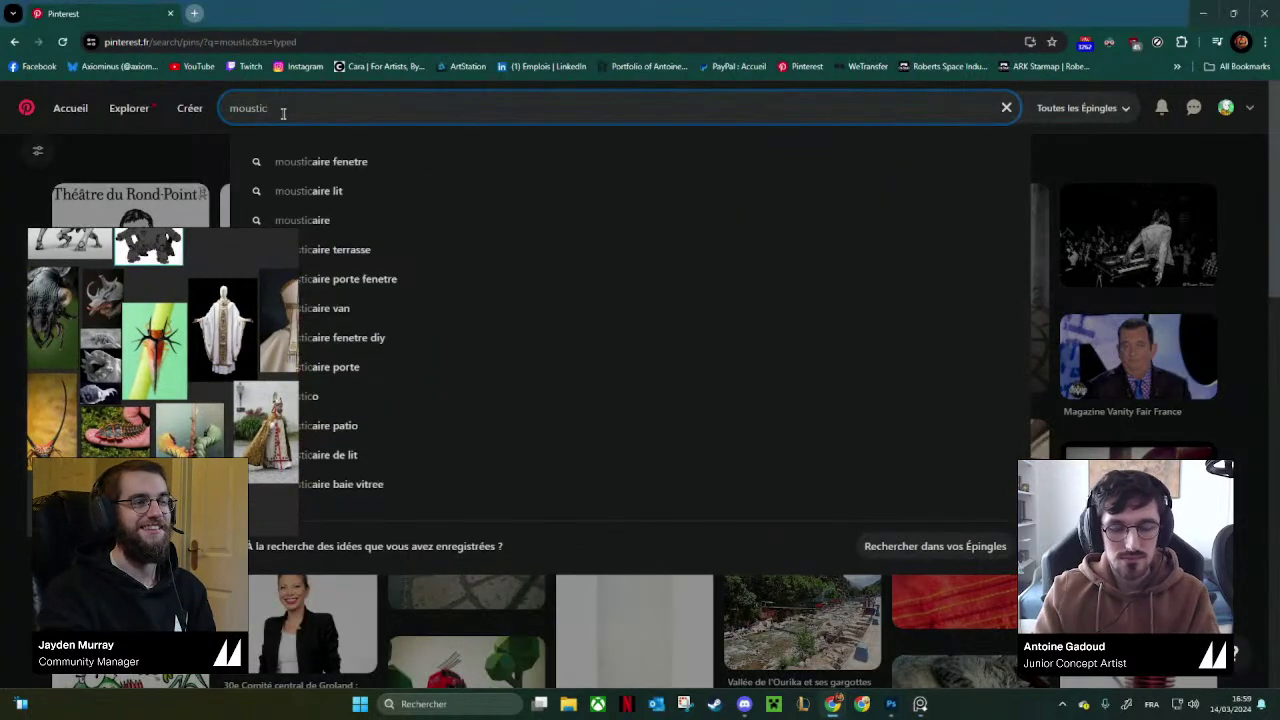
{"action": "key", "text": "BackSpace"}
{"action": "type", "text": "que"}
{"action": "key", "text": "Return"}
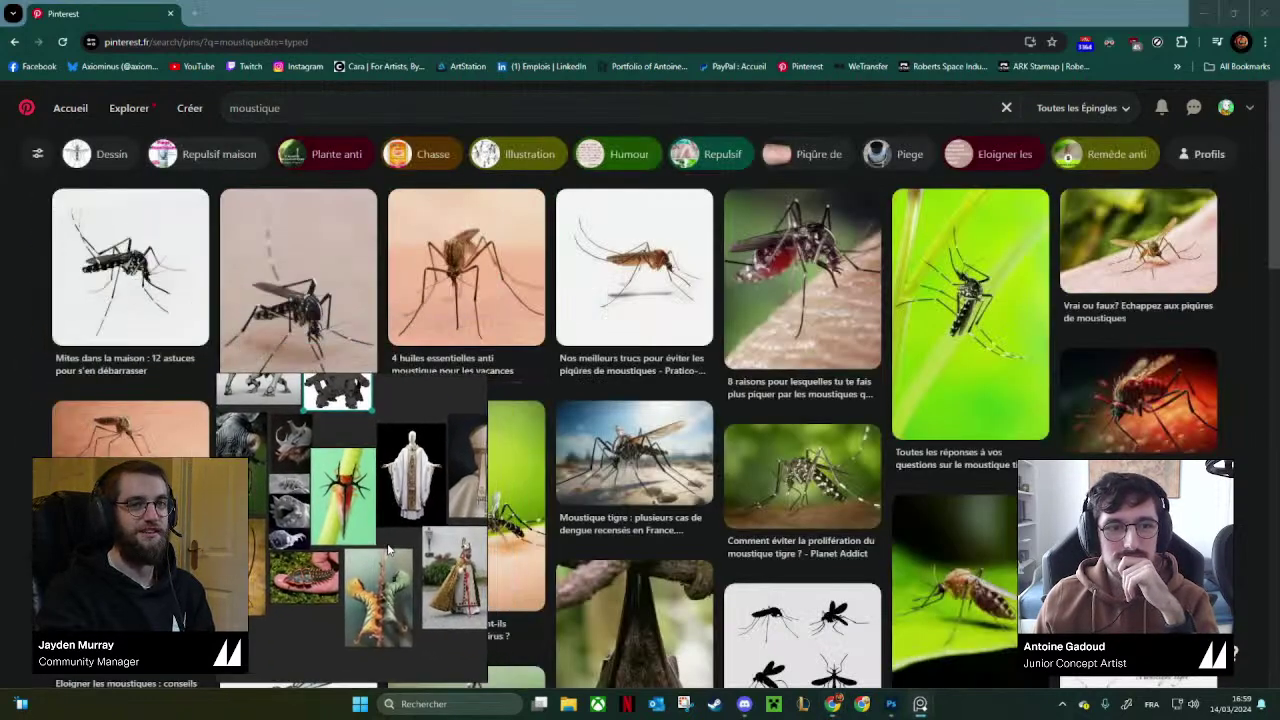
Open the pin of a blood-filled mosquito biting skin and copy its image.
{"action": "left_click", "coordinate": [781, 307]}
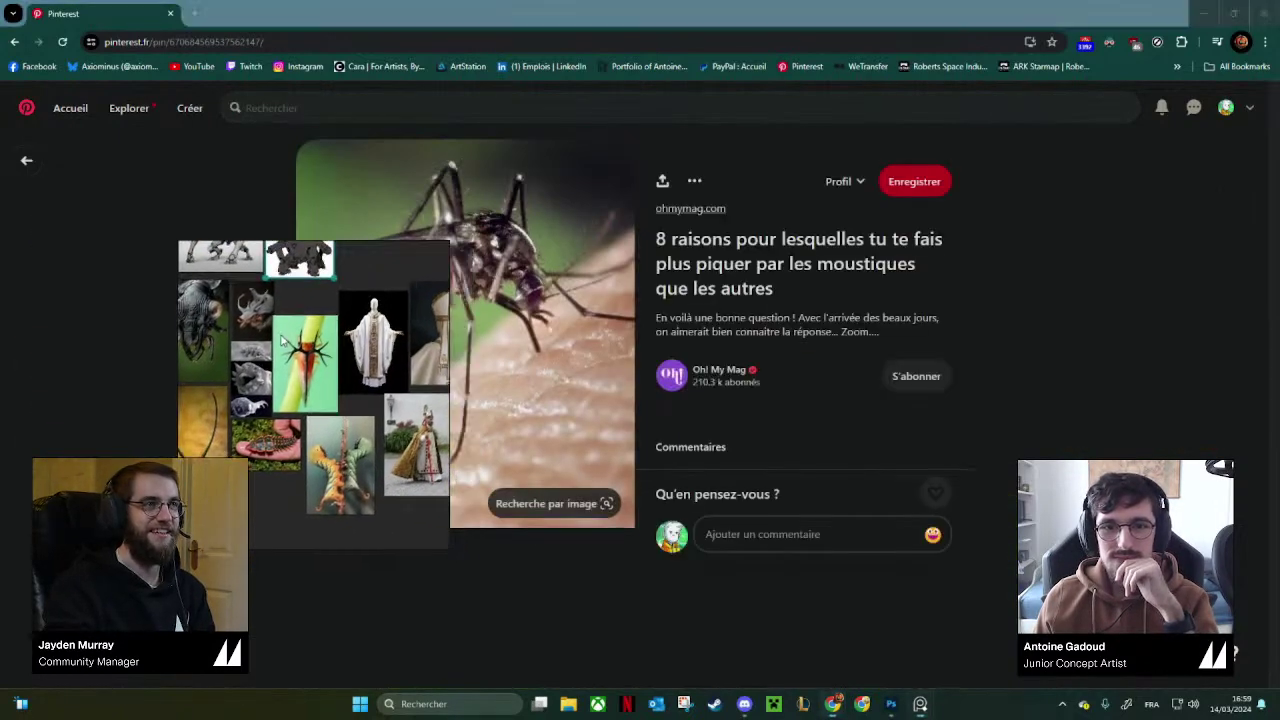
{"action": "right_click", "coordinate": [486, 292]}
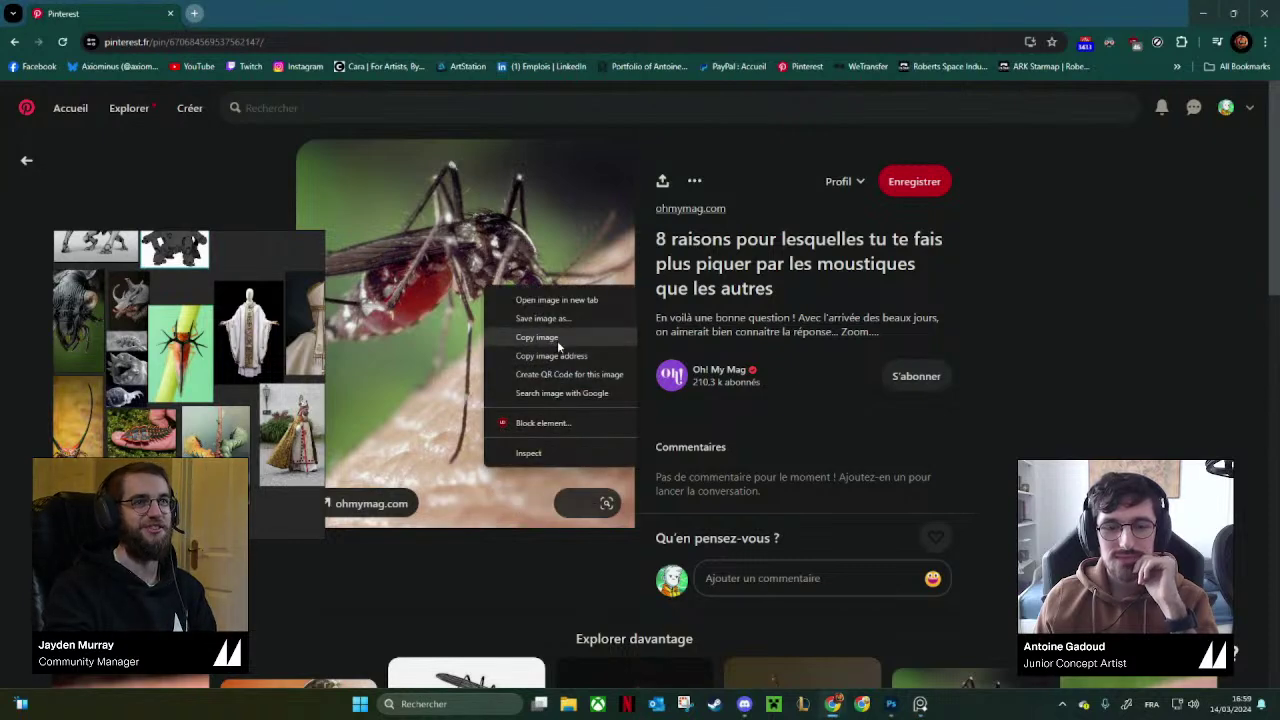
{"action": "left_click", "coordinate": [563, 340]}
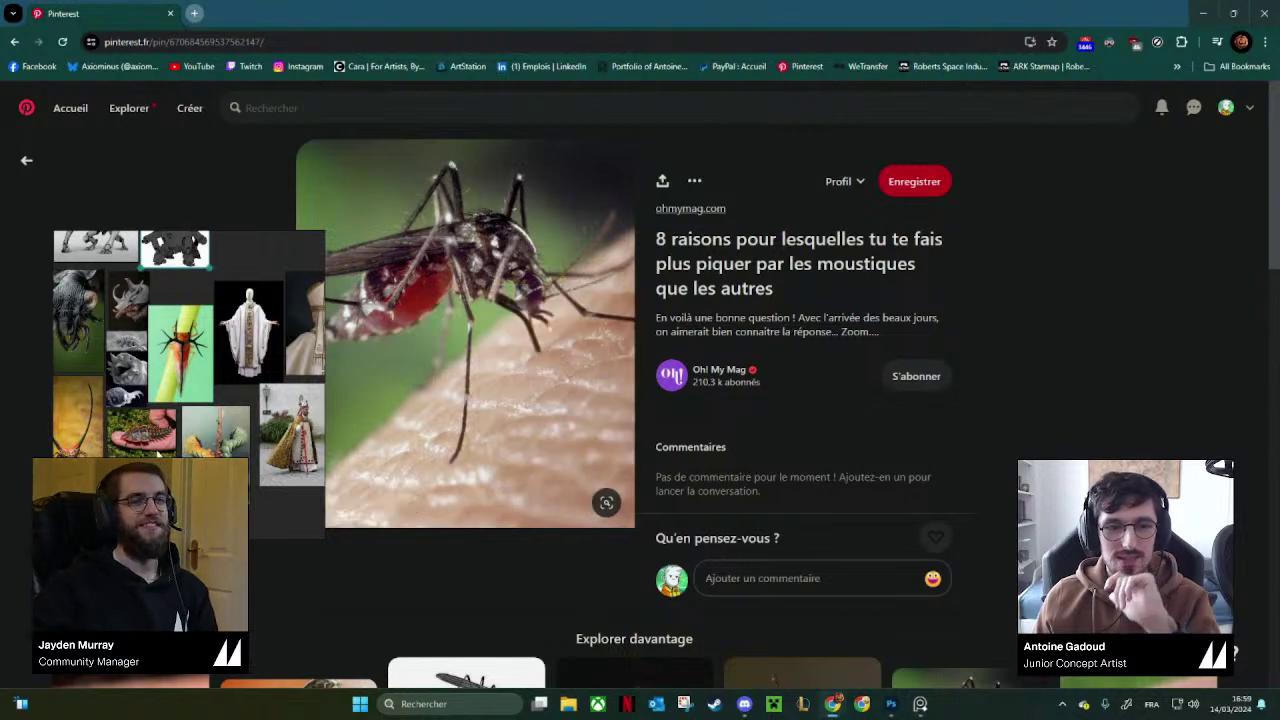
Paste the blood-filled mosquito image into the reference board below the hand-held larva photo and move the board clear of the pins.
{"action": "key", "text": "ctrl+v"}
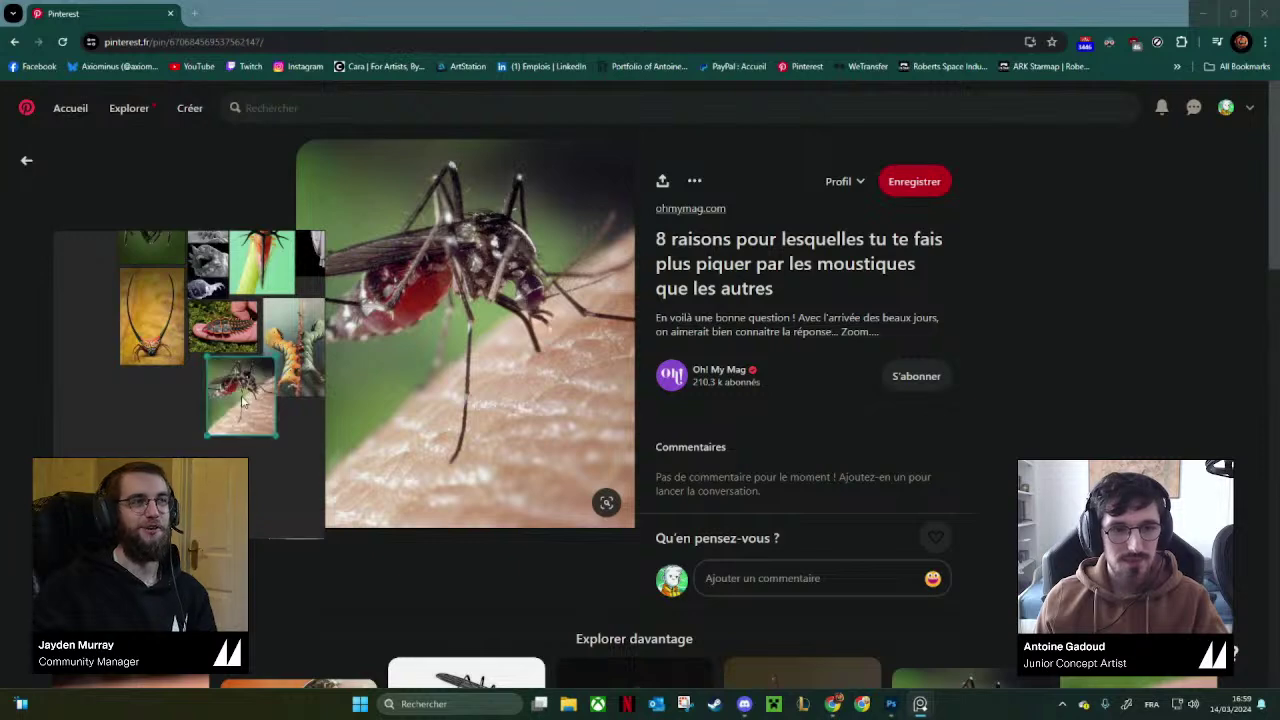
{"action": "left_click_drag", "start_coordinate": [243, 400], "coordinate": [219, 333]}
{"action": "scroll", "coordinate": [405, 408], "scroll_direction": "down", "scroll_amount": 1}
{"action": "scroll", "coordinate": [405, 408], "scroll_direction": "down", "scroll_amount": 5}
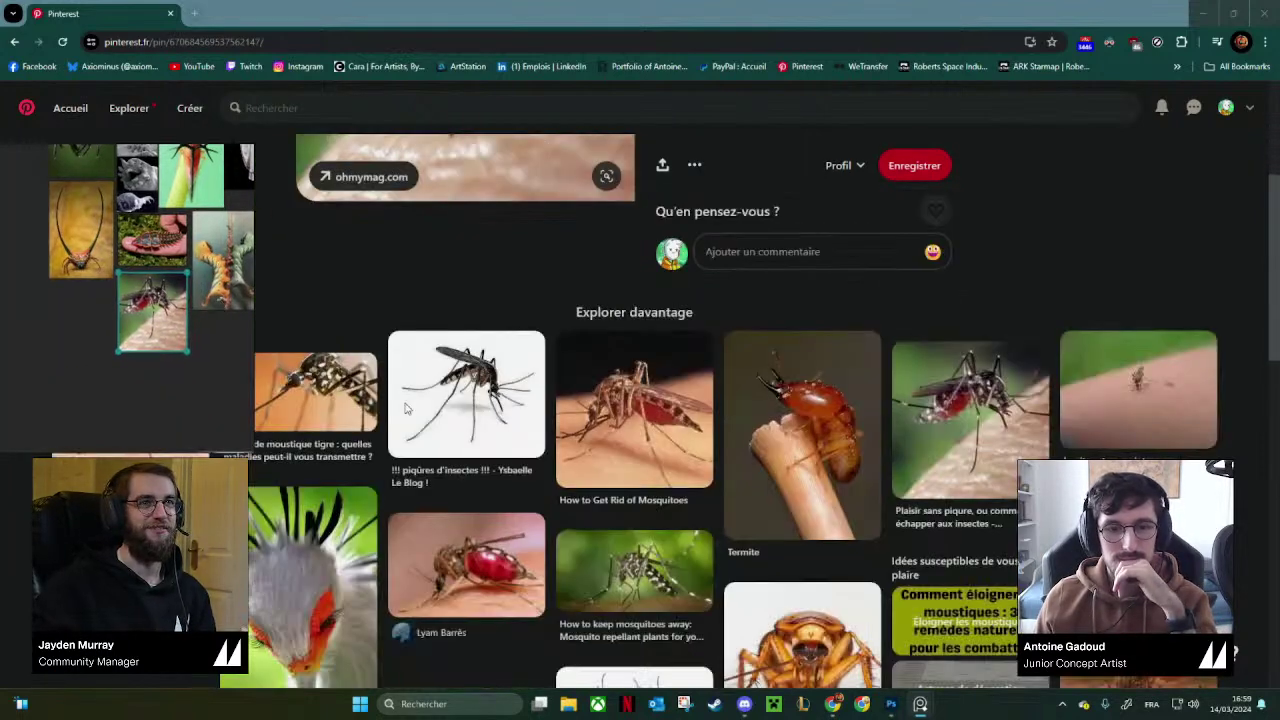
{"action": "left_click_drag", "start_coordinate": [108, 345], "coordinate": [153, 263]}
Find the "Stunning Facts About Mosquitoes" pin among the related pins and copy its image.
{"action": "scroll", "coordinate": [636, 405], "scroll_direction": "down", "scroll_amount": 4}
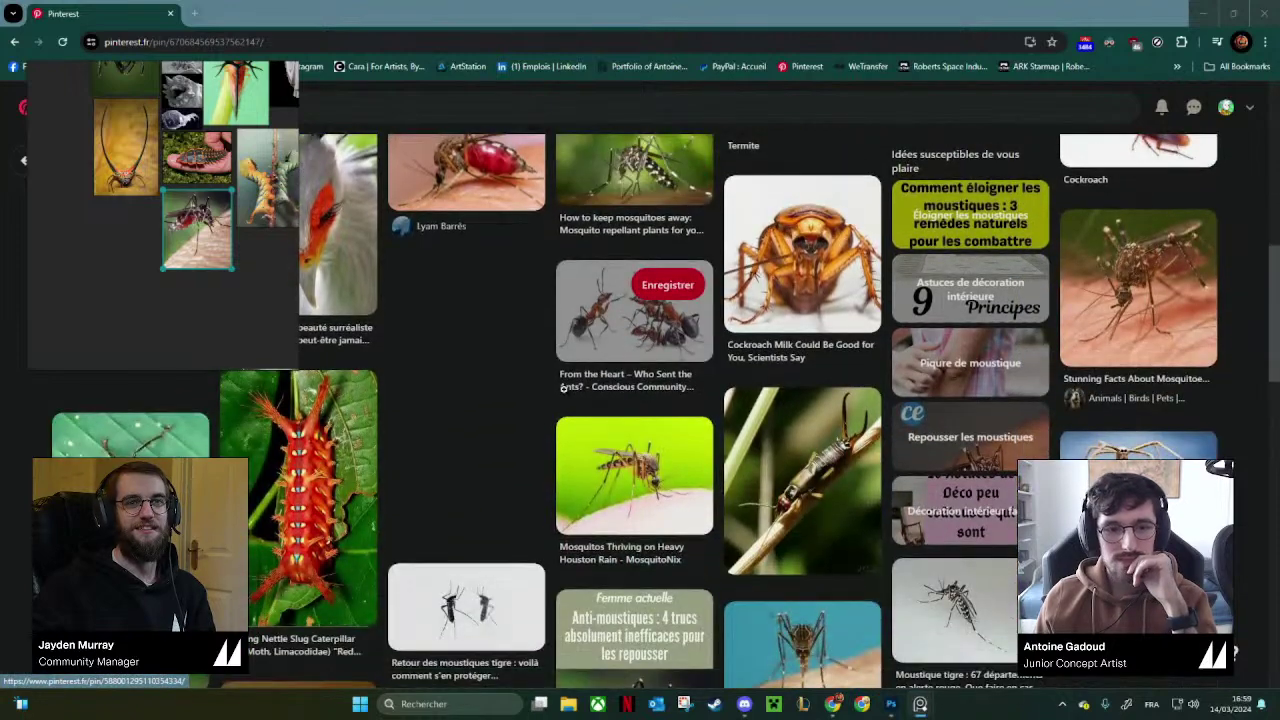
{"action": "scroll", "coordinate": [633, 405], "scroll_direction": "down", "scroll_amount": 3}
{"action": "scroll", "coordinate": [600, 405], "scroll_direction": "down", "scroll_amount": 2}
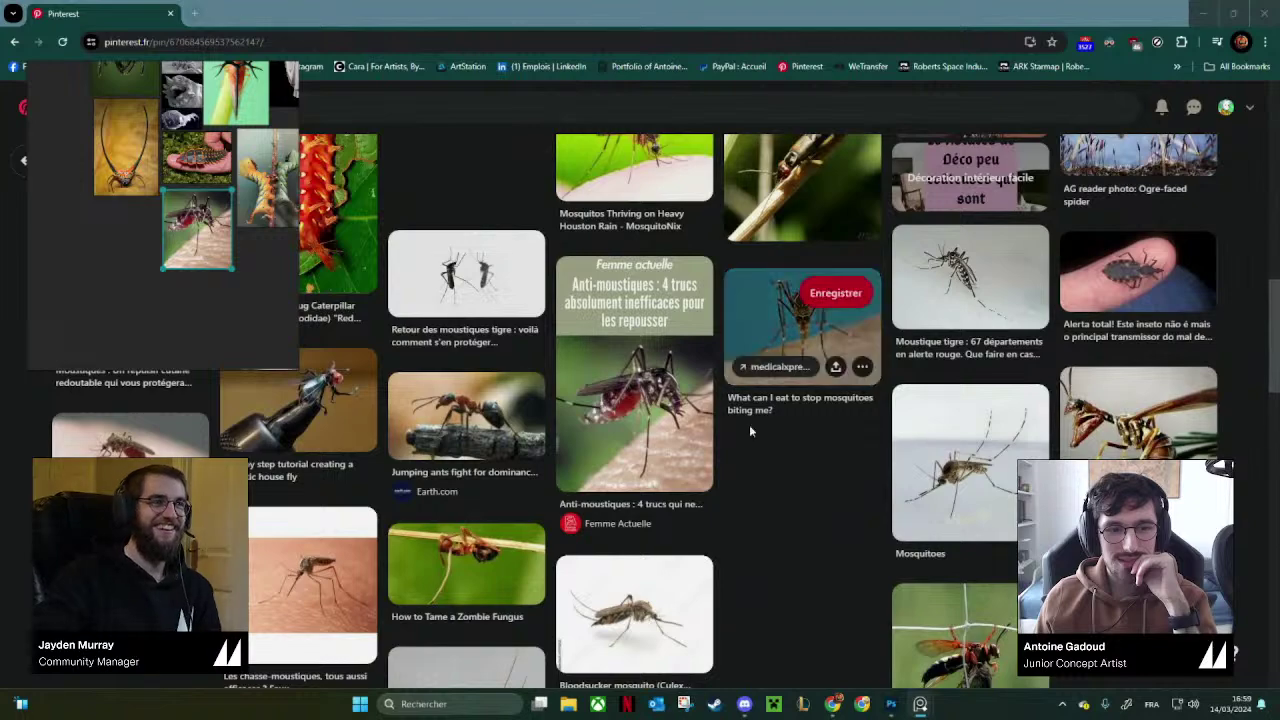
{"action": "scroll", "coordinate": [840, 426], "scroll_direction": "up", "scroll_amount": 1}
{"action": "scroll", "coordinate": [1006, 426], "scroll_direction": "up", "scroll_amount": 4}
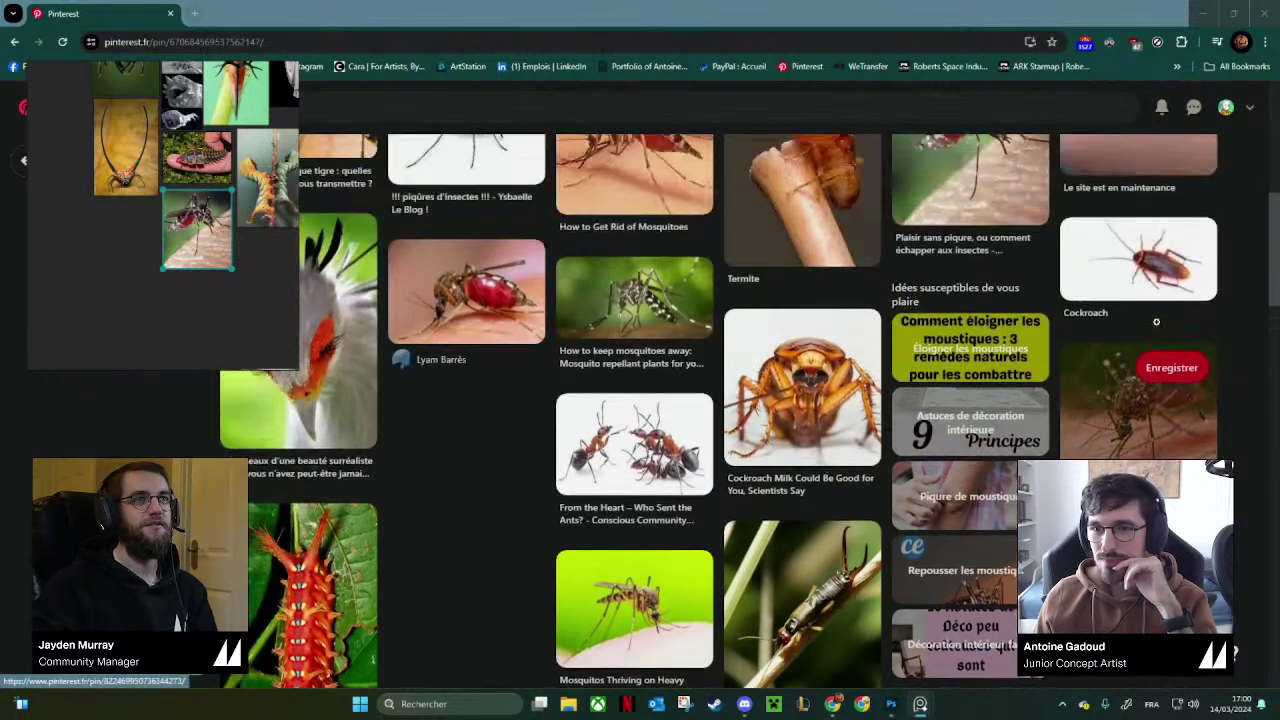
{"action": "left_click", "coordinate": [1132, 426]}
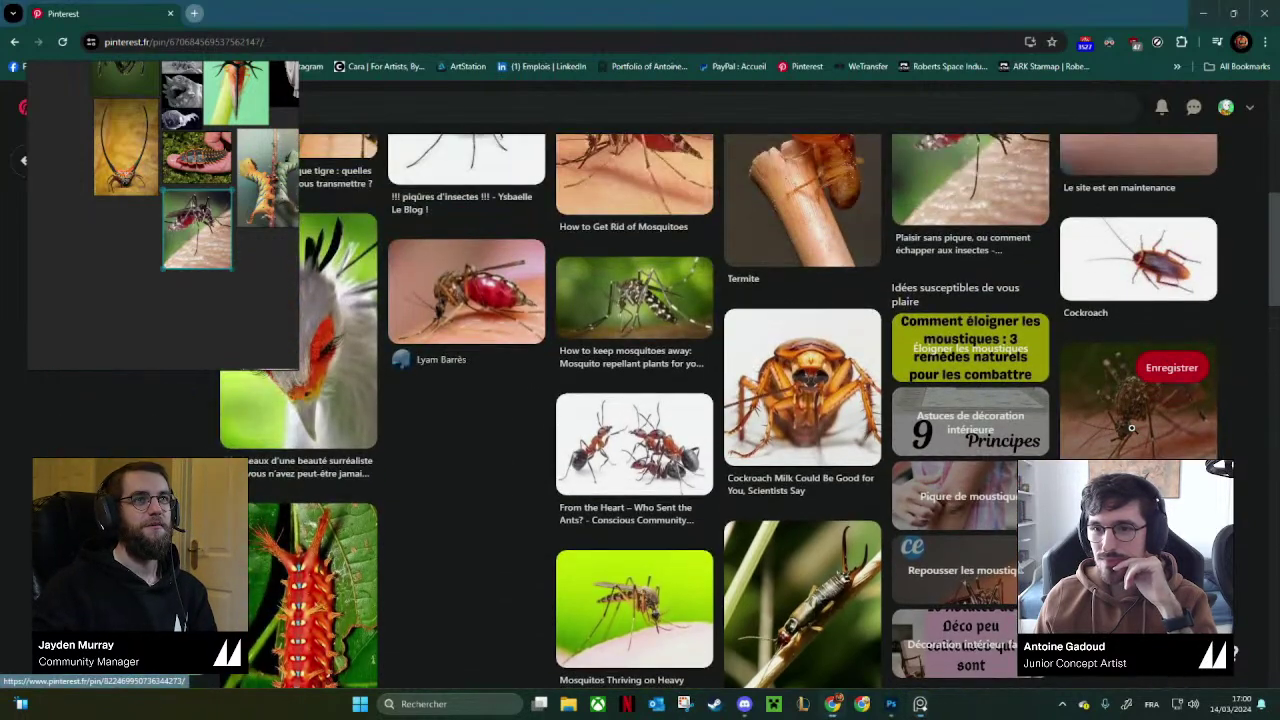
{"action": "right_click", "coordinate": [497, 270]}
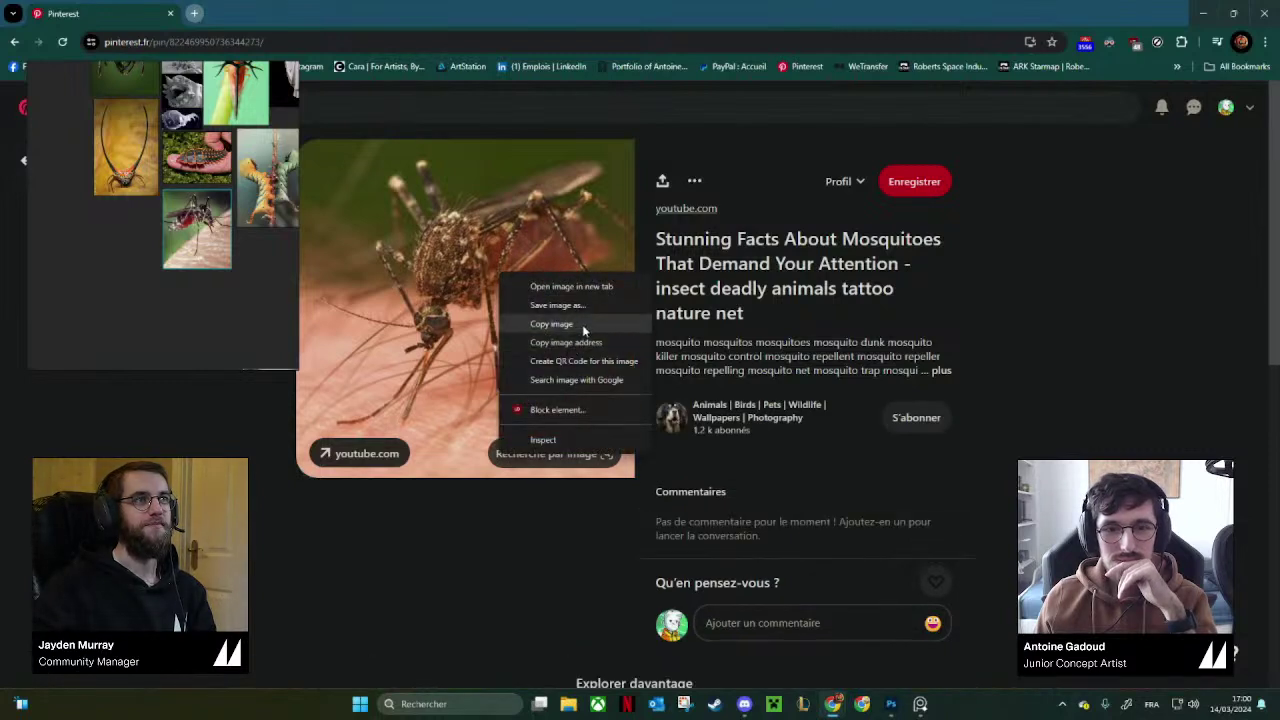
{"action": "left_click", "coordinate": [583, 326]}
Paste the copied brown mosquito image into the reference board beside the blood-filled mosquito.
{"action": "scroll", "coordinate": [131, 250], "scroll_direction": "up", "scroll_amount": 3}
{"action": "left_click_drag", "start_coordinate": [131, 250], "coordinate": [131, 236]}
{"action": "key", "text": "ctrl+v"}
Open the ant head close-up from the related pins and move the reference board off the picture.
{"action": "scroll", "coordinate": [651, 310], "scroll_direction": "down", "scroll_amount": 1}
{"action": "scroll", "coordinate": [651, 310], "scroll_direction": "down", "scroll_amount": 5}
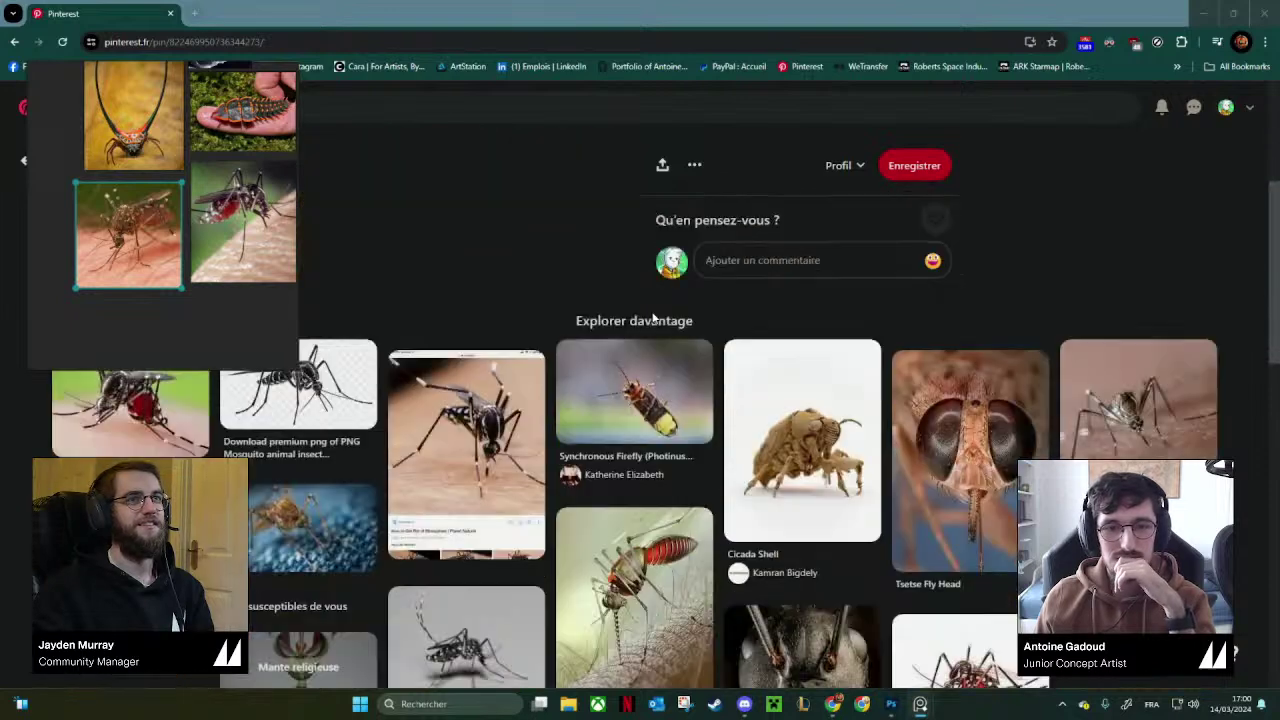
{"action": "scroll", "coordinate": [784, 434], "scroll_direction": "down", "scroll_amount": 3}
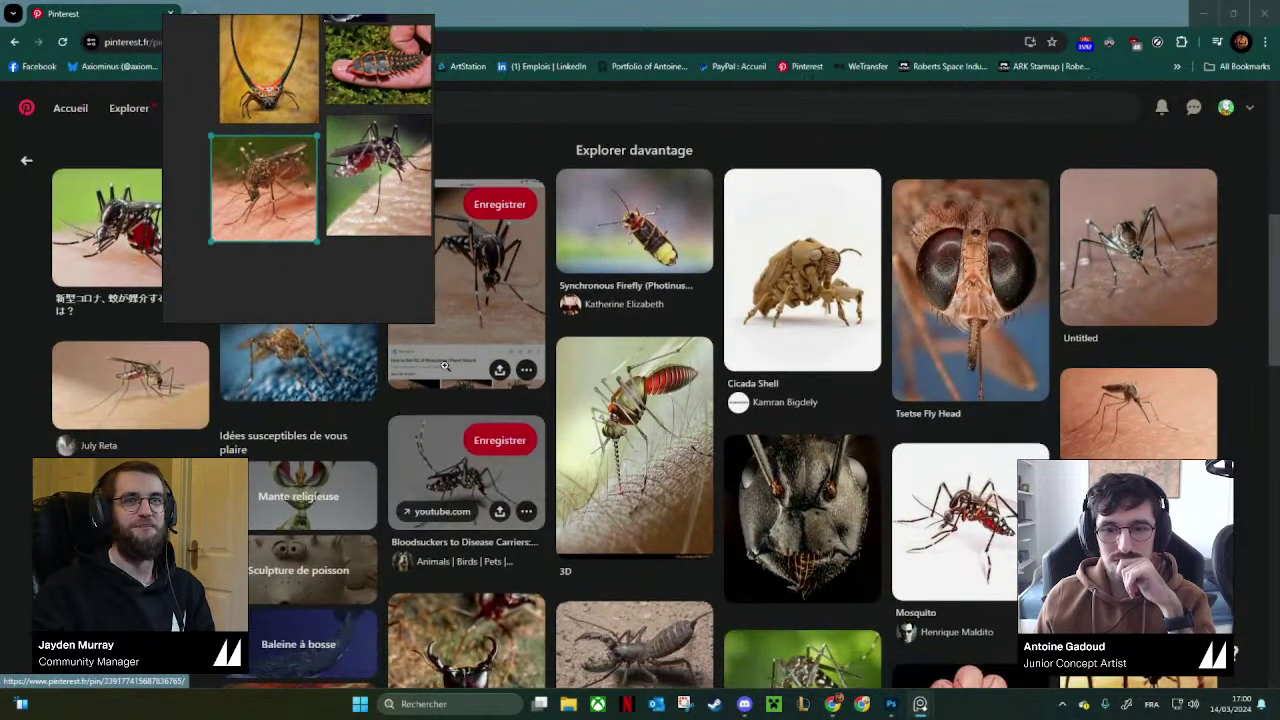
{"action": "scroll", "coordinate": [784, 434], "scroll_direction": "up", "scroll_amount": 2}
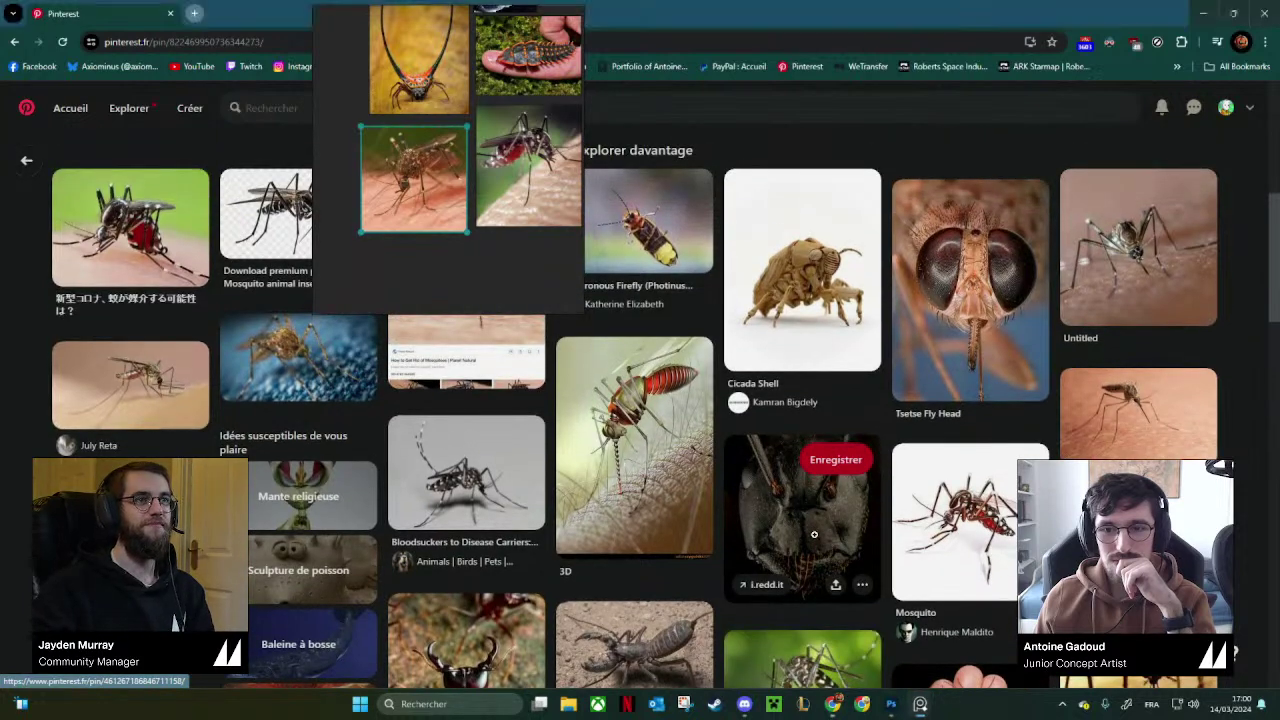
{"action": "left_click", "coordinate": [814, 535]}
{"action": "left_click_drag", "start_coordinate": [469, 286], "coordinate": [1053, 373]}
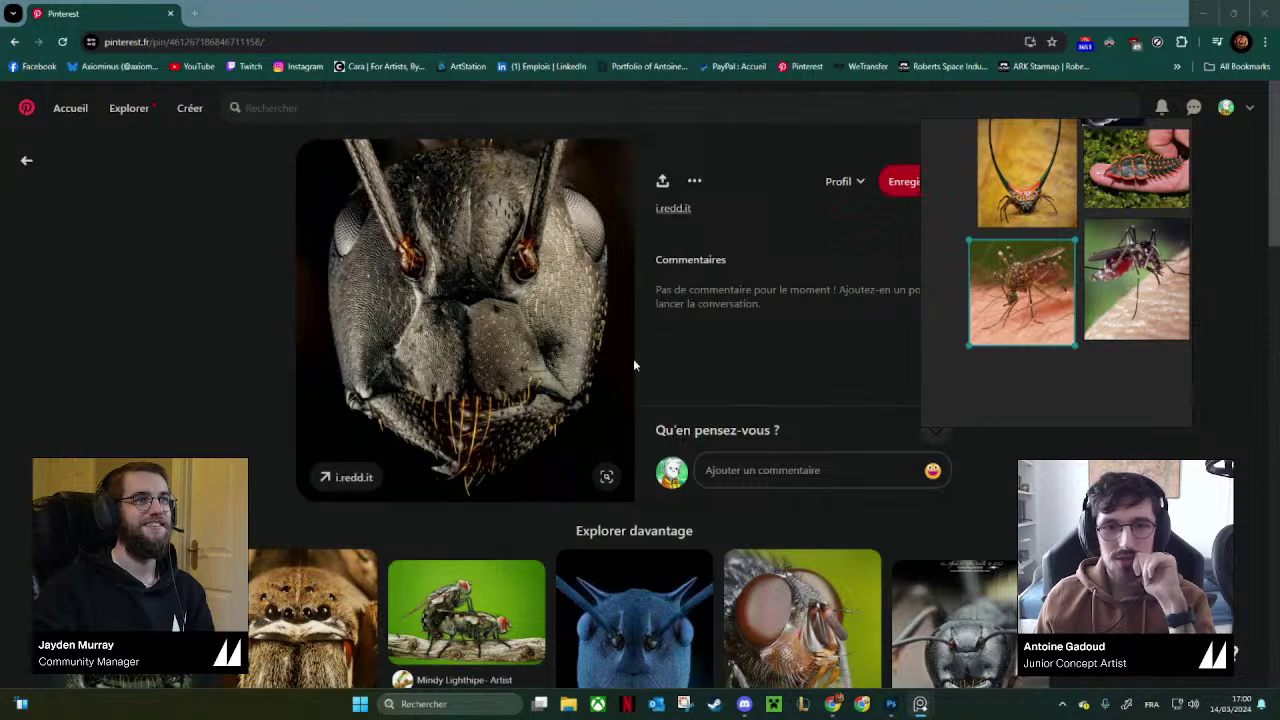
Examine the ant head close-up and the related macro portraits of ants, spiders and flies for facial details.
{"action": "scroll", "coordinate": [633, 360], "scroll_direction": "down", "scroll_amount": 1}
{"action": "scroll", "coordinate": [633, 364], "scroll_direction": "up", "scroll_amount": 1}
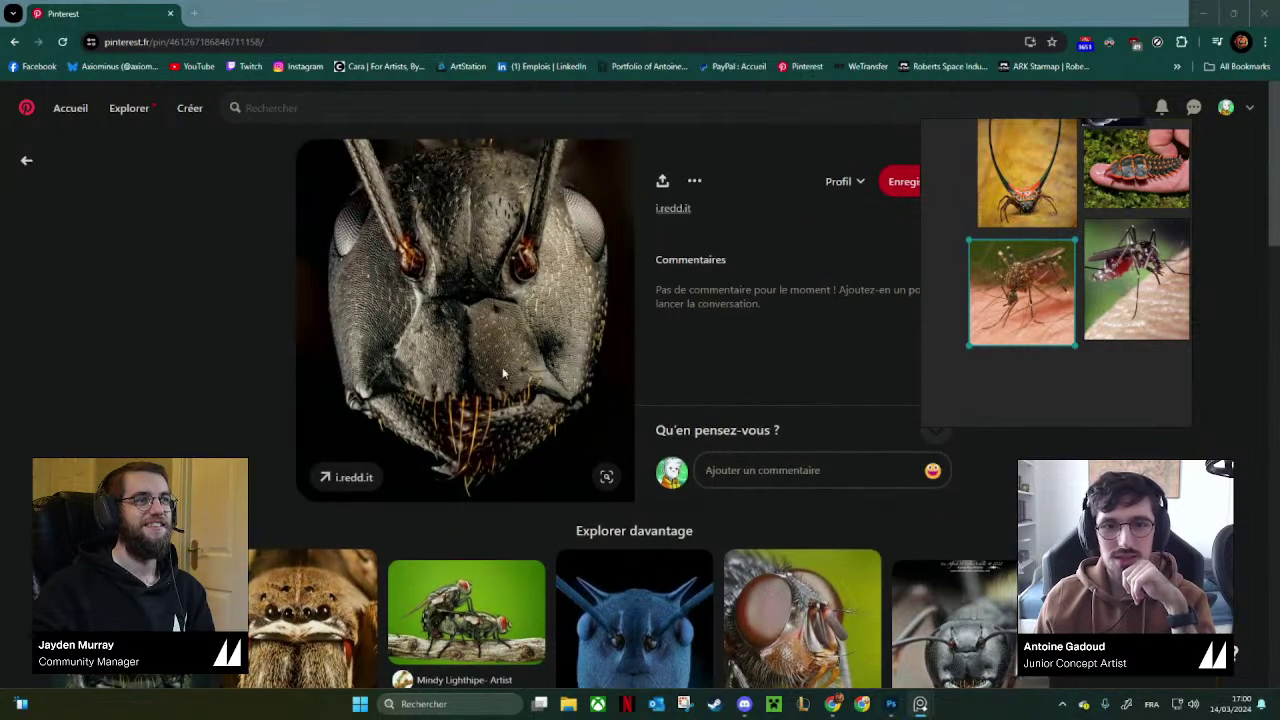
{"action": "scroll", "coordinate": [505, 372], "scroll_direction": "down", "scroll_amount": 2}
{"action": "scroll", "coordinate": [533, 363], "scroll_direction": "up", "scroll_amount": 2}
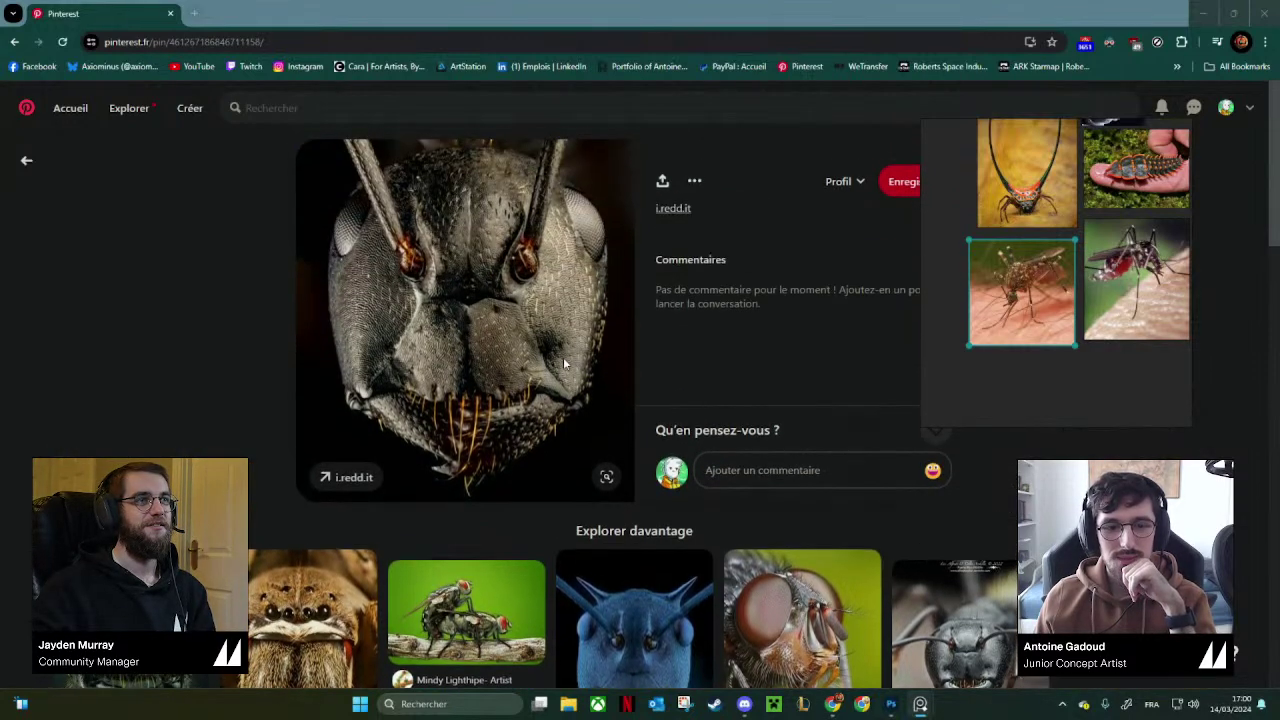
{"action": "scroll", "coordinate": [400, 330], "scroll_direction": "down", "scroll_amount": 3}
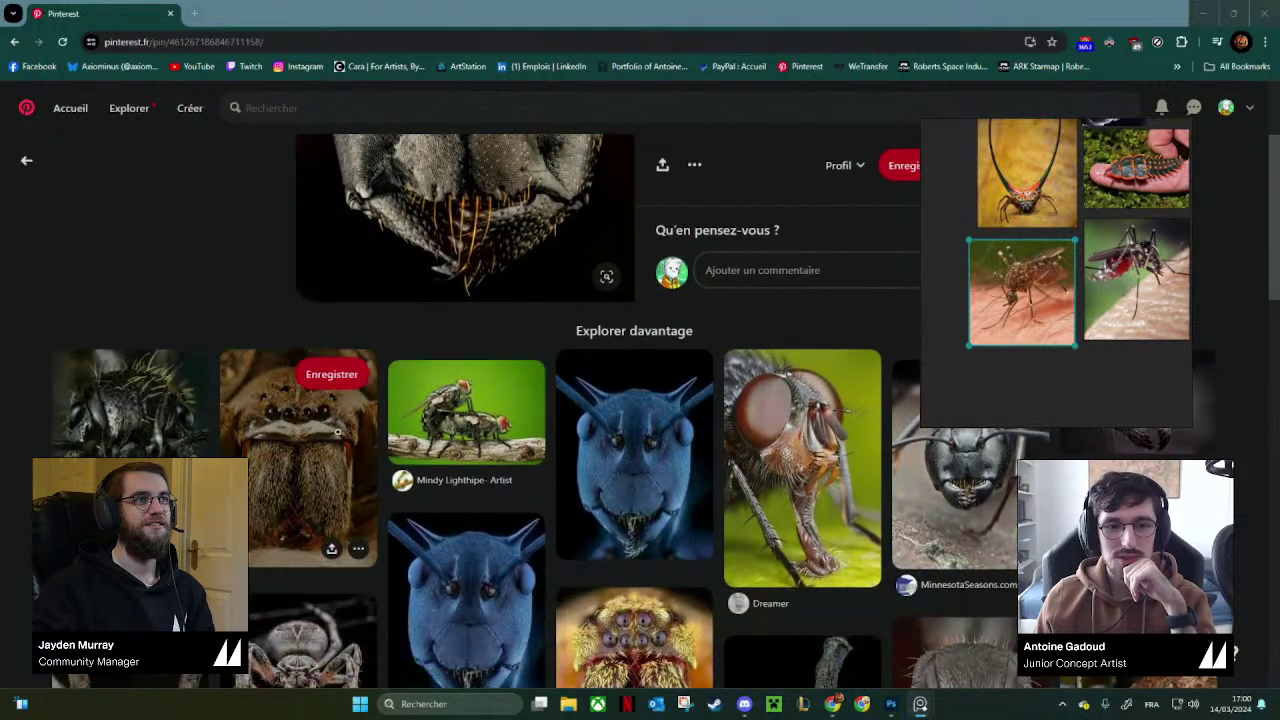
{"action": "left_click_drag", "start_coordinate": [962, 356], "coordinate": [118, 246]}
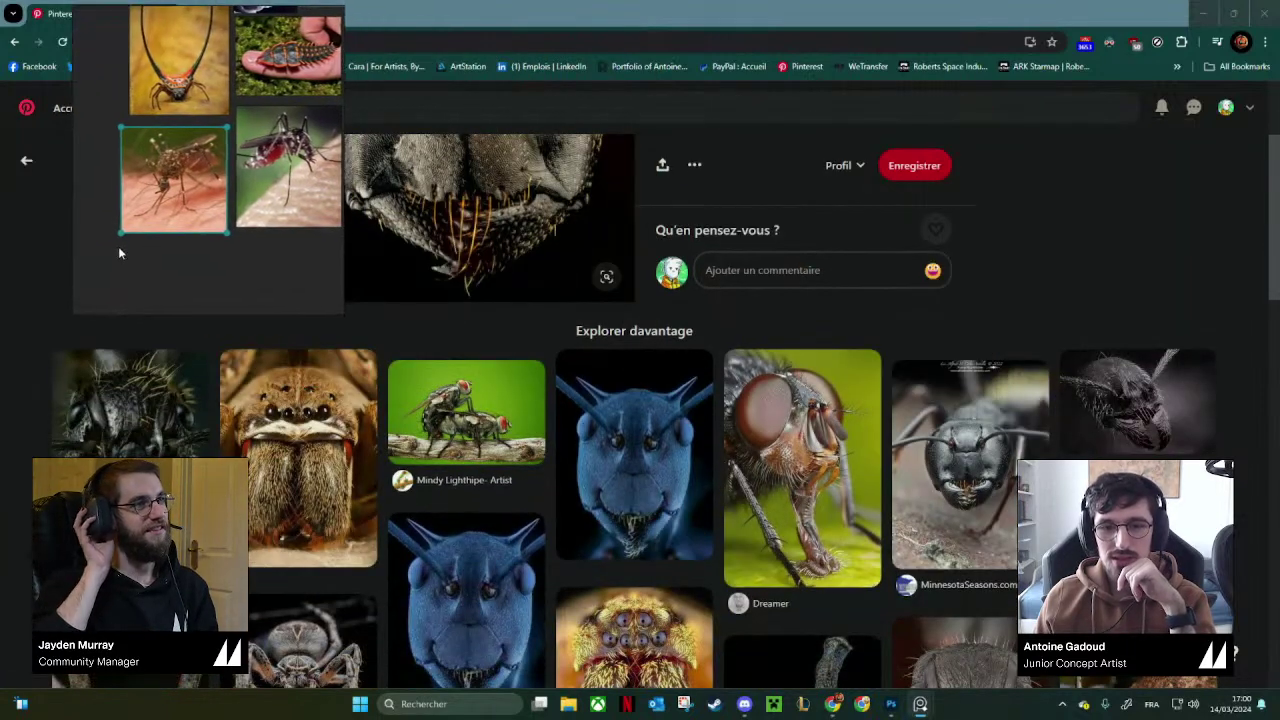
{"action": "scroll", "coordinate": [557, 458], "scroll_direction": "down", "scroll_amount": 1}
{"action": "scroll", "coordinate": [557, 458], "scroll_direction": "down", "scroll_amount": 3}
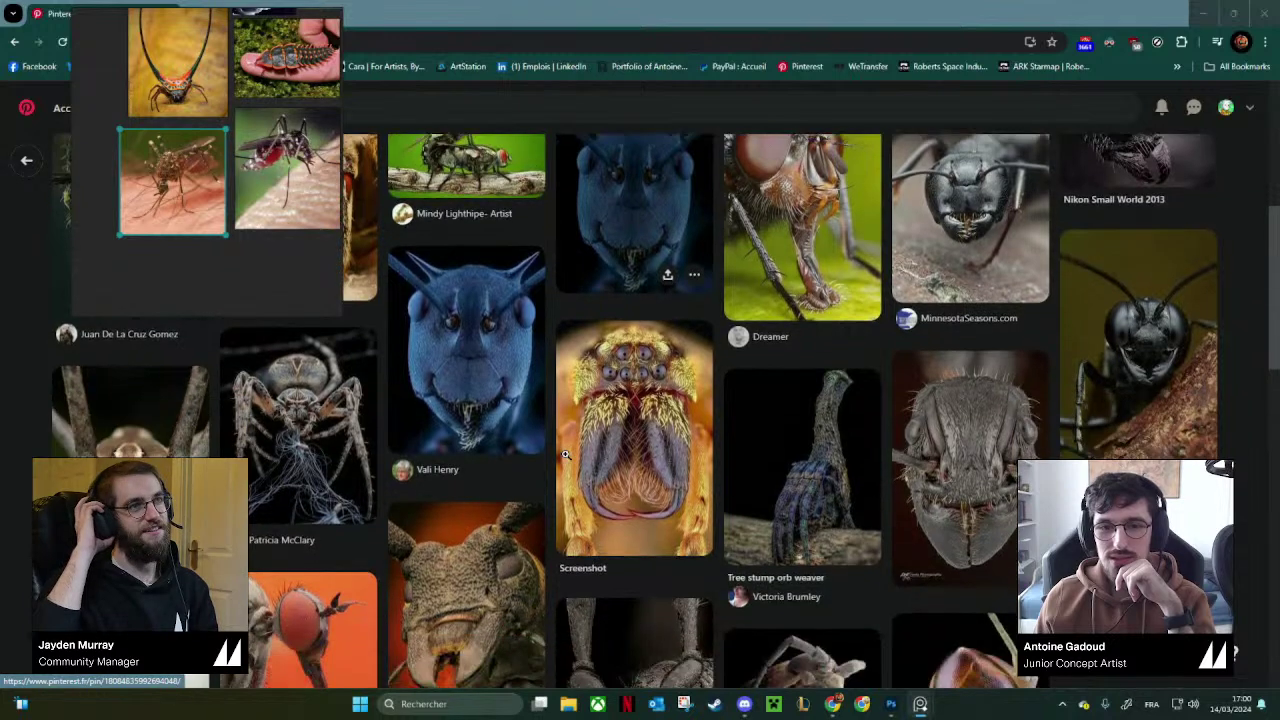
{"action": "left_click_drag", "start_coordinate": [300, 252], "coordinate": [194, 273]}
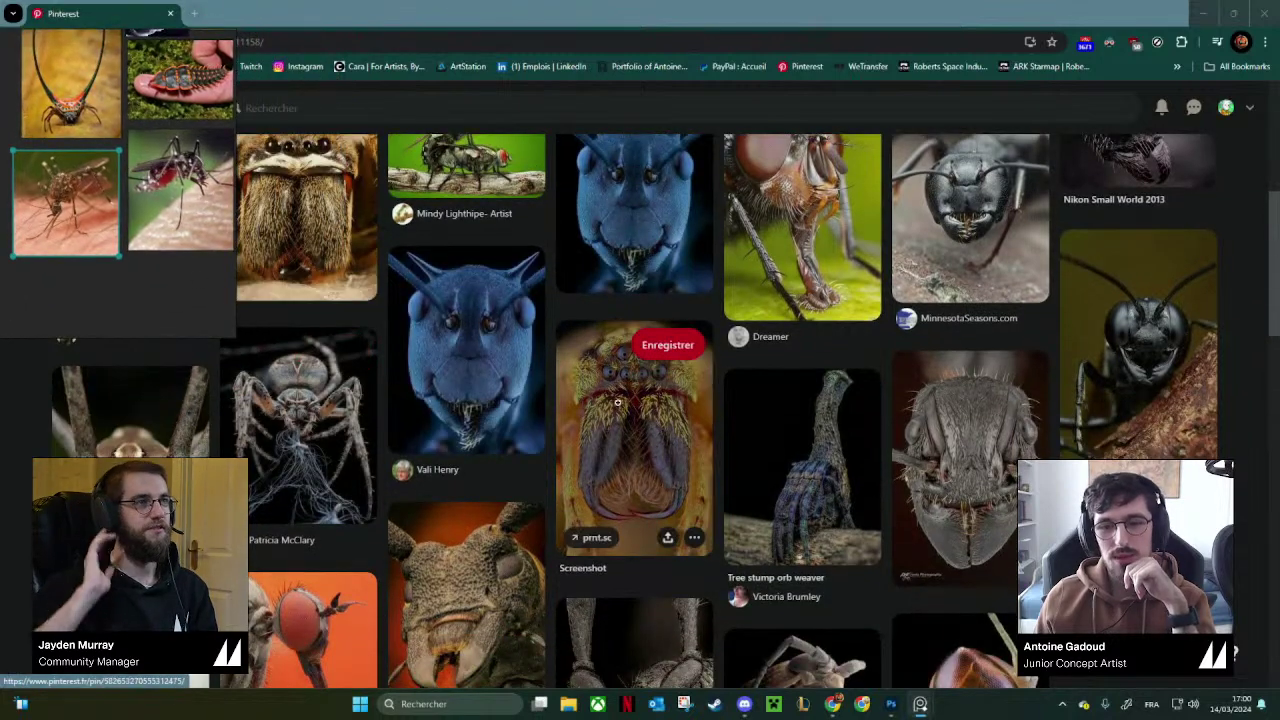
{"action": "scroll", "coordinate": [672, 490], "scroll_direction": "up", "scroll_amount": 2}
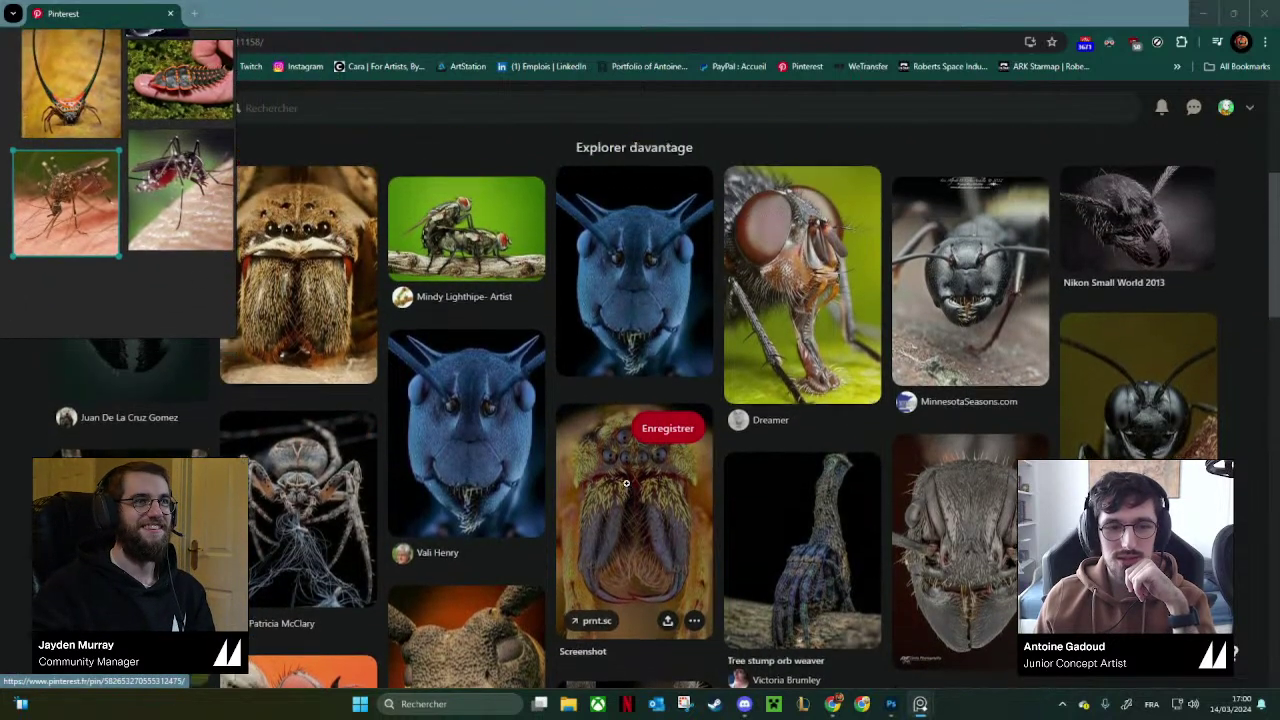
{"action": "left_click_drag", "start_coordinate": [46, 193], "coordinate": [204, 170]}
{"action": "scroll", "coordinate": [466, 300], "scroll_direction": "up", "scroll_amount": 1}
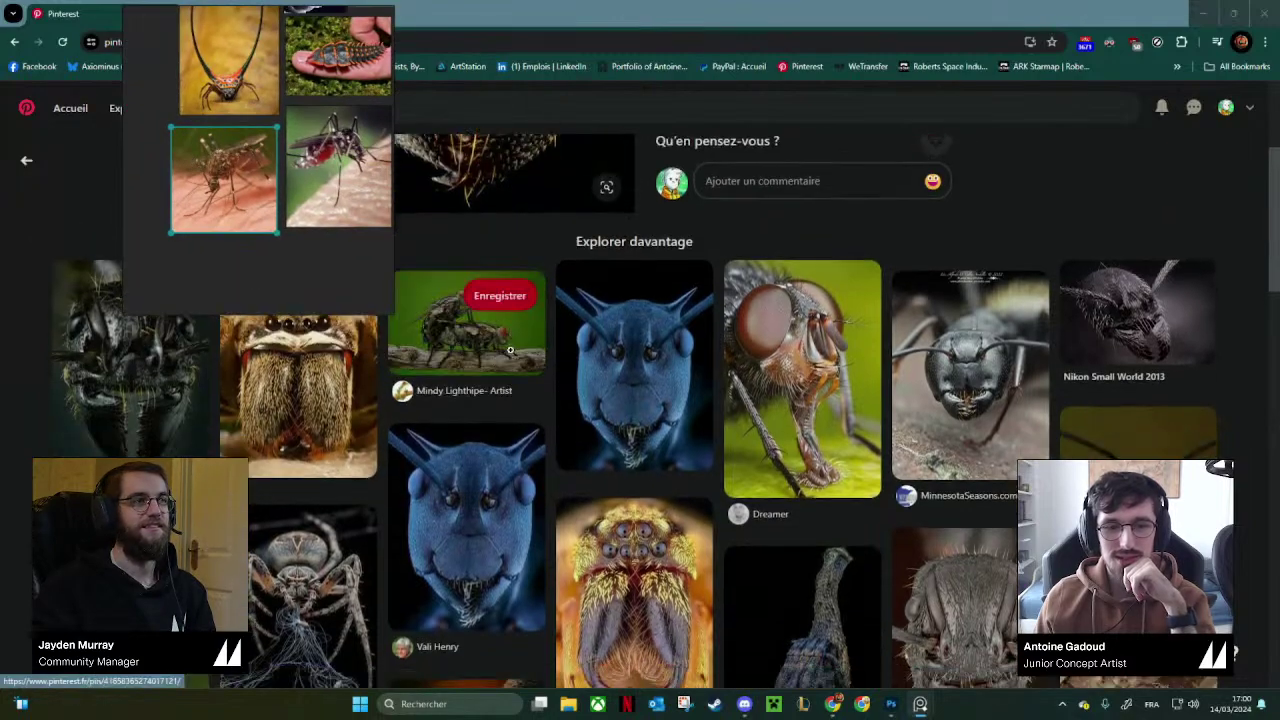
Return to the related mosquito pins and copy the white-banded black mosquito image into the reference board below the blood-filled mosquito.
{"action": "scroll", "coordinate": [520, 354], "scroll_direction": "down", "scroll_amount": 6}
{"action": "left_click", "coordinate": [520, 354]}
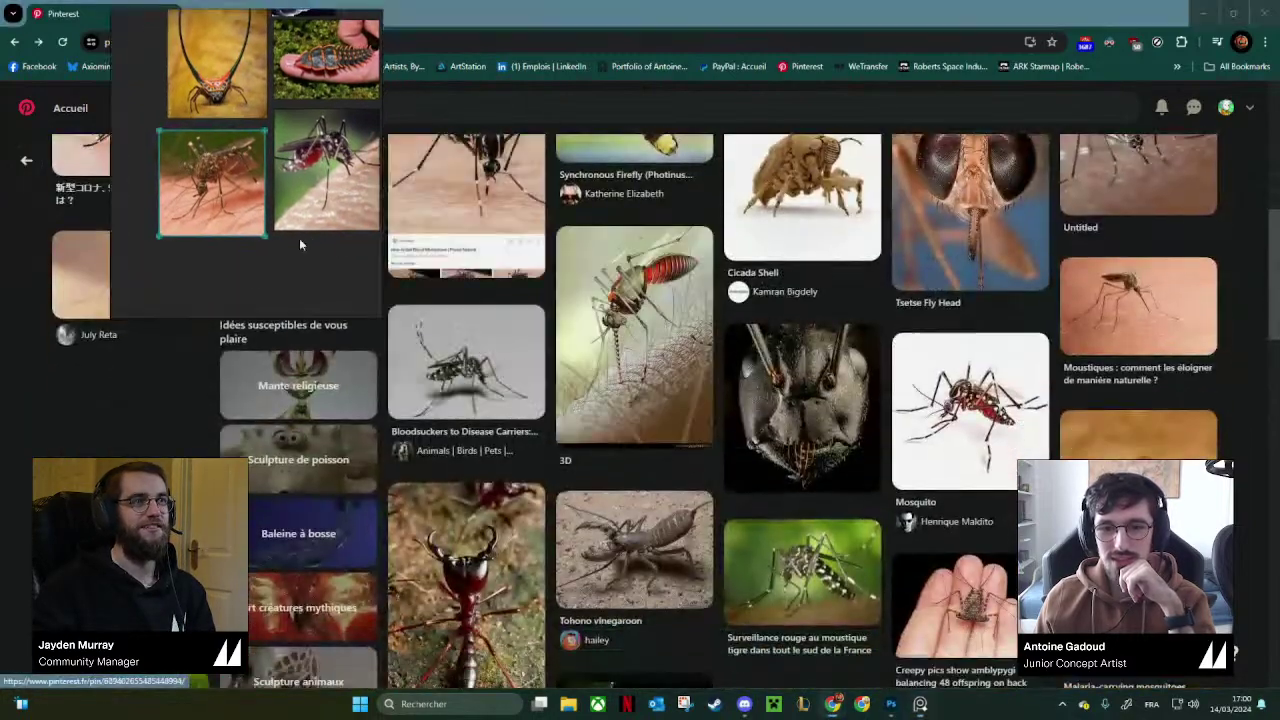
{"action": "left_click_drag", "start_coordinate": [299, 238], "coordinate": [184, 291]}
{"action": "scroll", "coordinate": [607, 374], "scroll_direction": "up", "scroll_amount": 2}
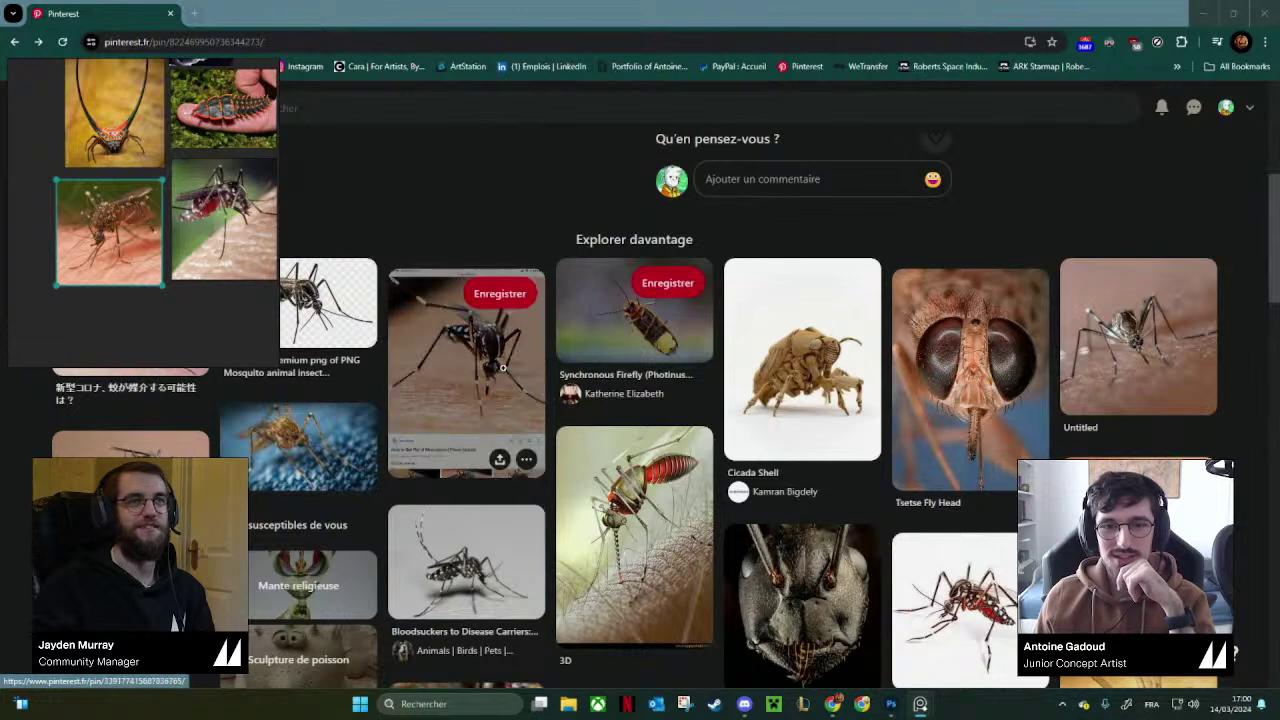
{"action": "left_click", "coordinate": [480, 377]}
{"action": "right_click", "coordinate": [511, 335]}
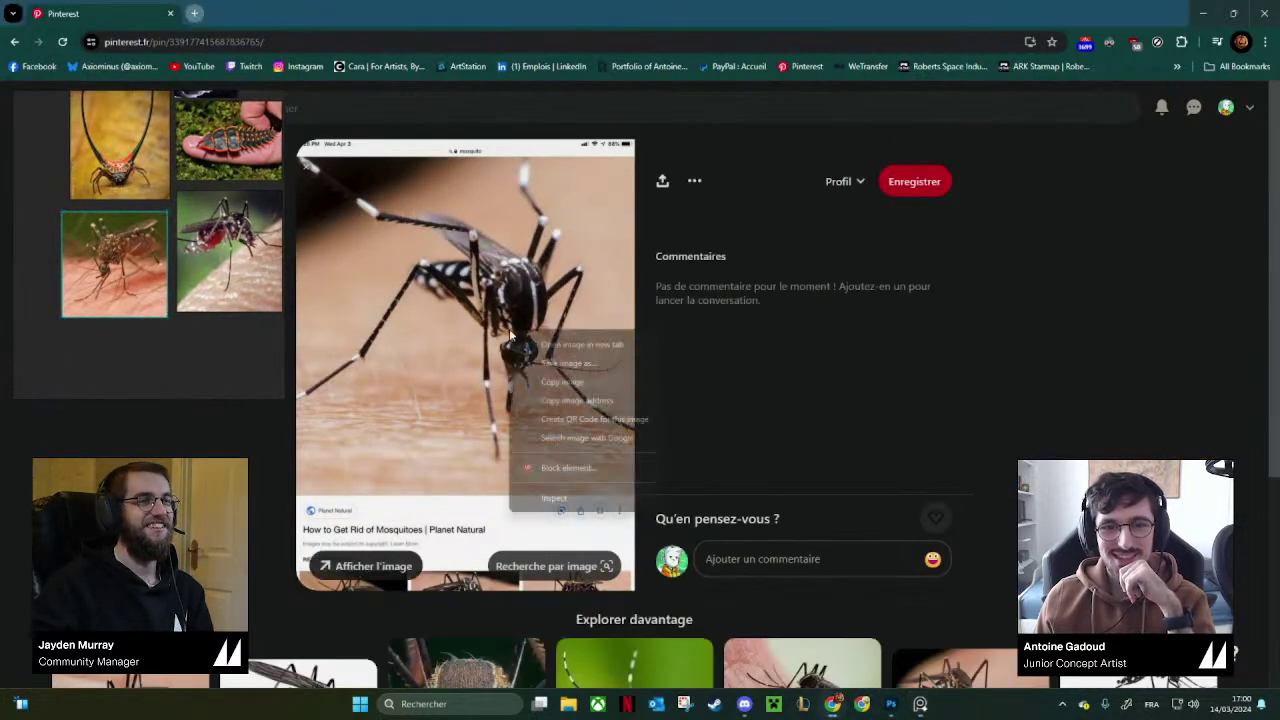
{"action": "left_click", "coordinate": [581, 385]}
{"action": "mouse_move", "coordinate": [191, 335]}
{"action": "left_mouse_down"}
{"action": "mouse_move", "coordinate": [146, 278]}
{"action": "mouse_move", "coordinate": [193, 360]}
{"action": "mouse_move", "coordinate": [198, 340]}
{"action": "left_mouse_up"}
{"action": "key", "text": "ctrl+v"}
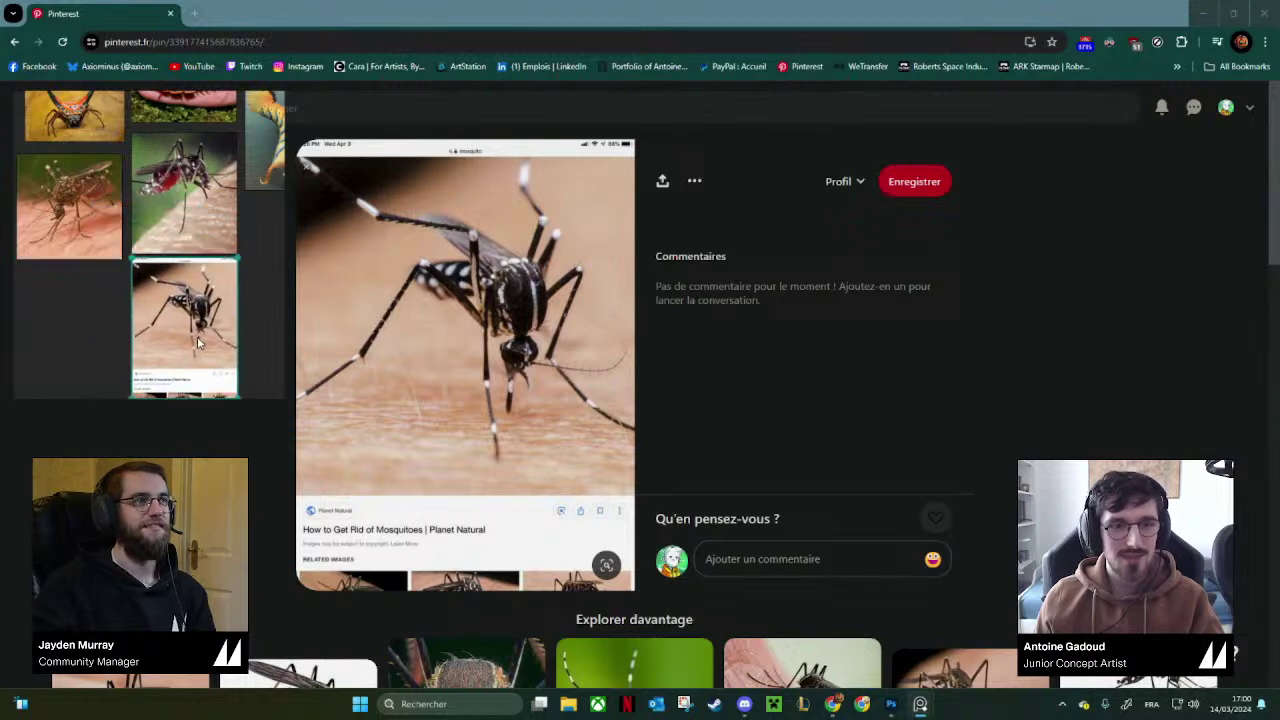
Browse the pins related to the white-banded mosquito for further mosquito references.
{"action": "scroll", "coordinate": [470, 341], "scroll_direction": "down", "scroll_amount": 1}
{"action": "scroll", "coordinate": [469, 340], "scroll_direction": "down", "scroll_amount": 4}
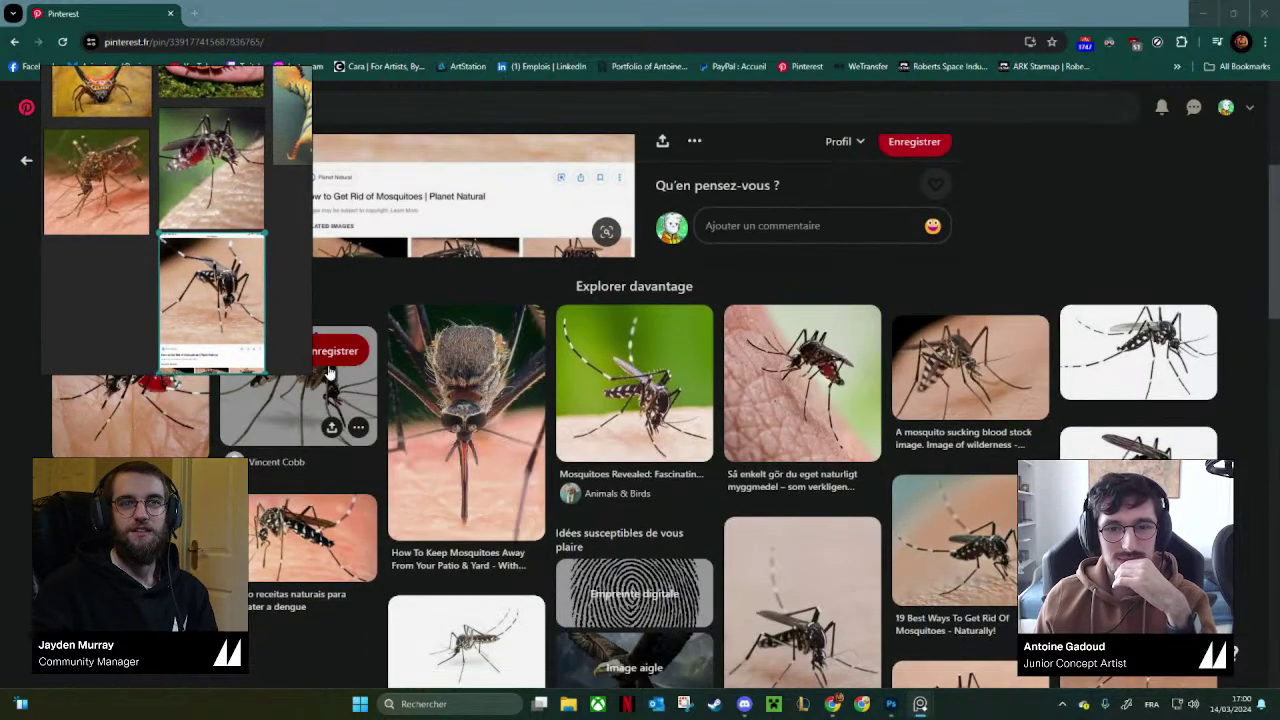